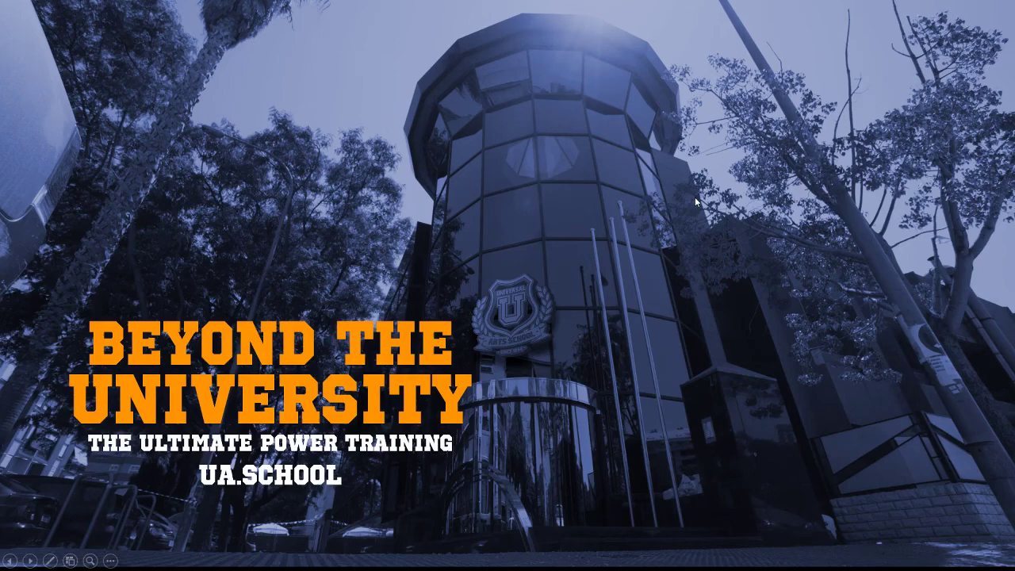
Return to the full-screen PowerPoint slideshow and advance to the Webinar announcement slide
{"action": "key", "text": "alt+Tab"}
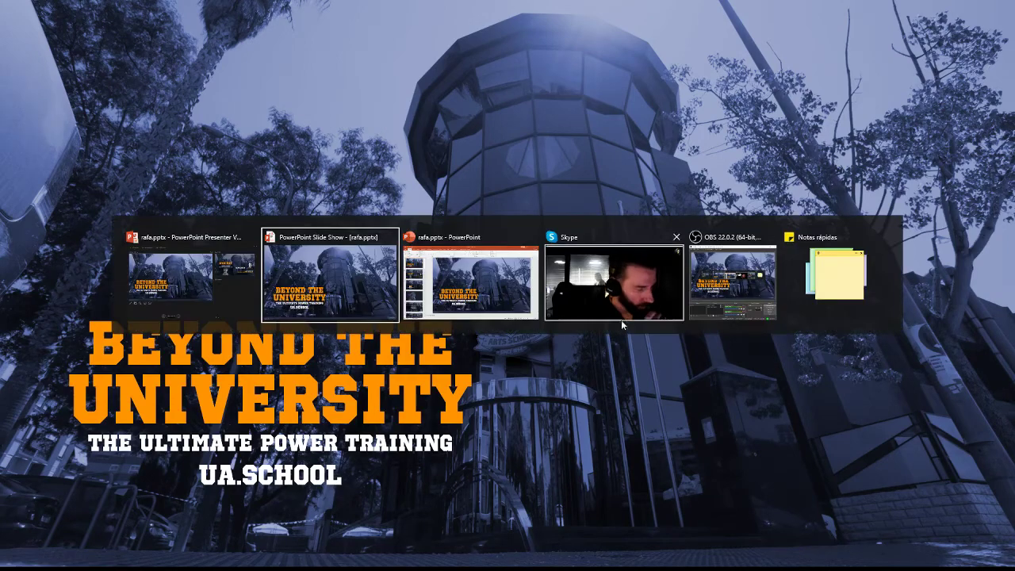
{"action": "key", "text": "alt+Tab"}
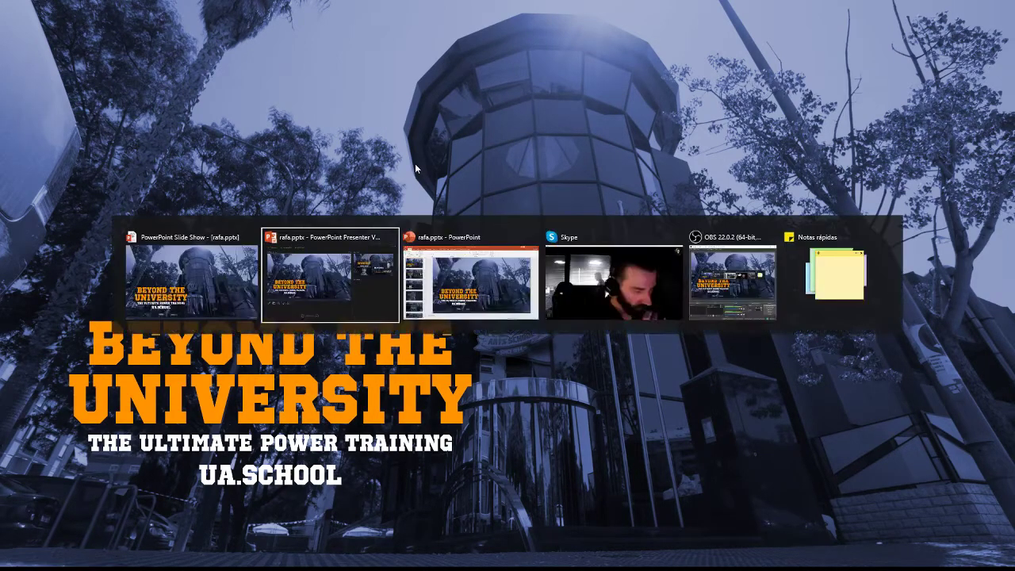
{"action": "key", "text": "alt+Tab"}
{"action": "key", "text": "alt+Tab"}
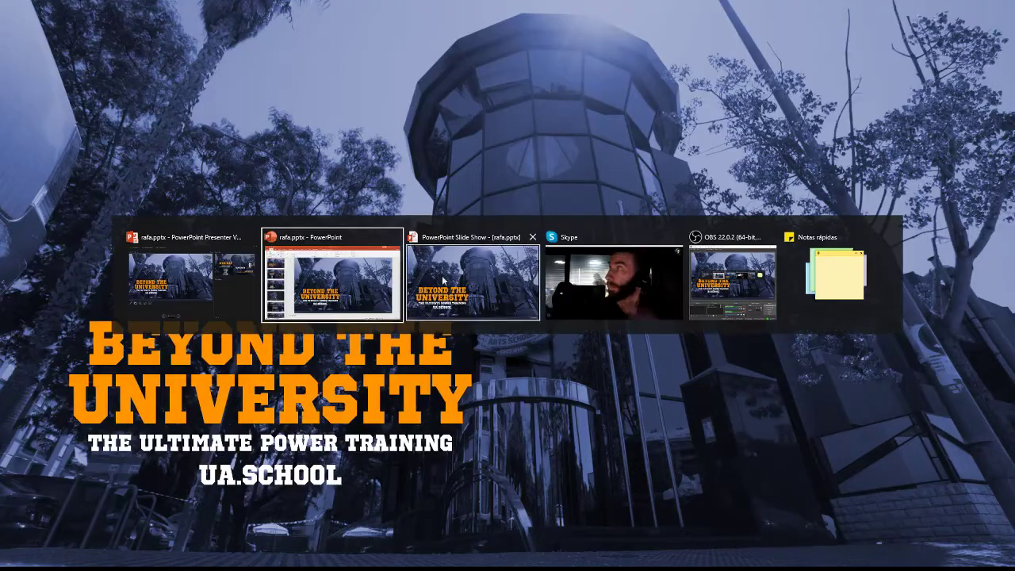
{"action": "left_click", "coordinate": [454, 283]}
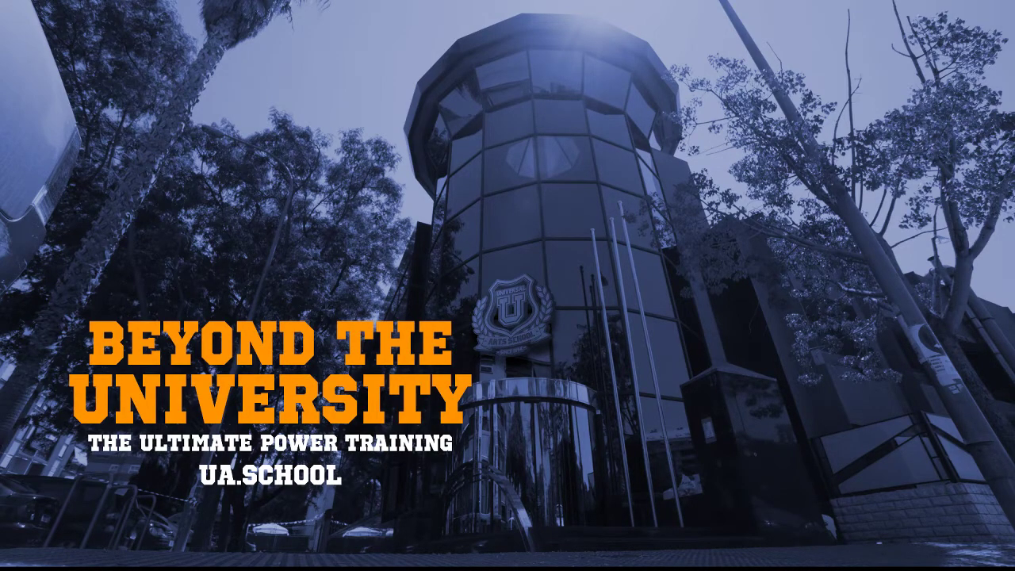
{"action": "key", "text": "Right"}
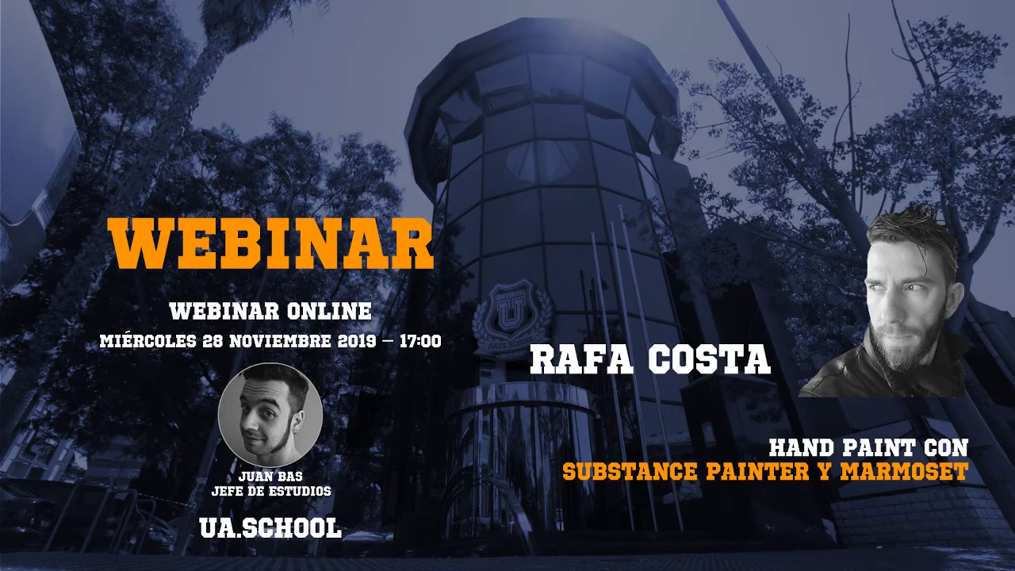
Switch from the Webinar slideshow to the Skype video call window
{"action": "key", "text": "alt+Tab"}
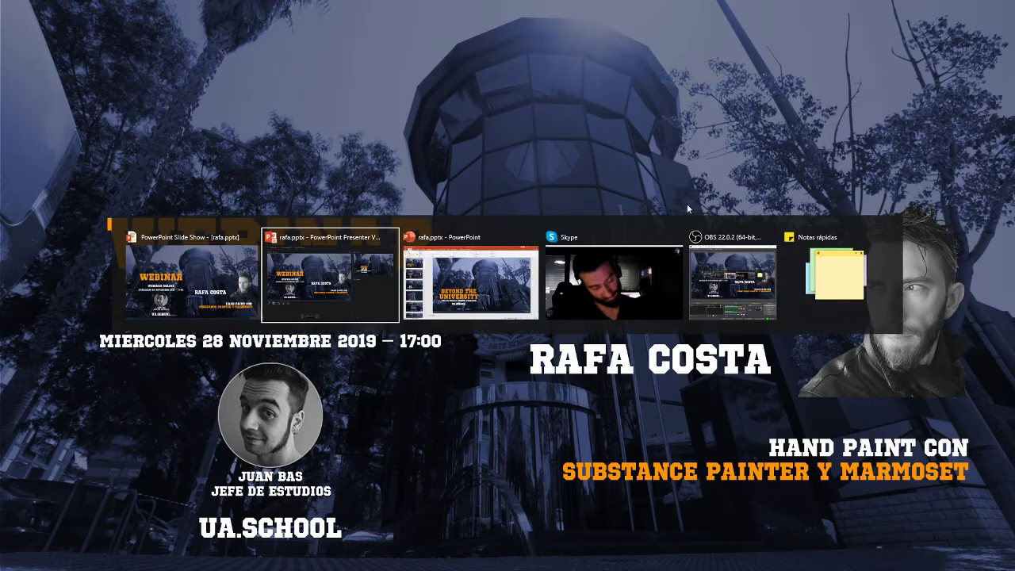
{"action": "left_click", "coordinate": [591, 293]}
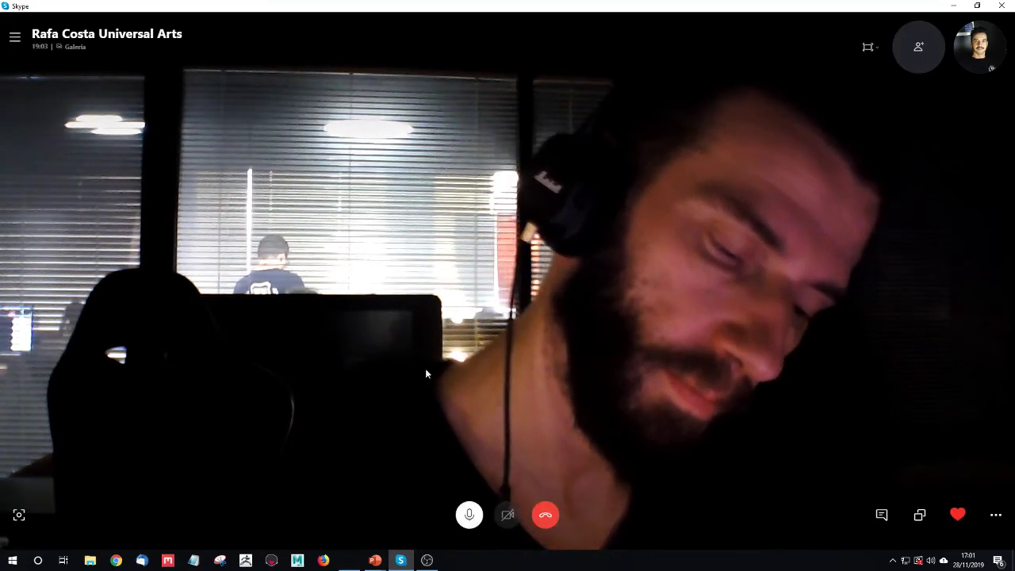
End the Skype video call and start playing the webinar video
{"action": "left_click", "coordinate": [544, 519]}
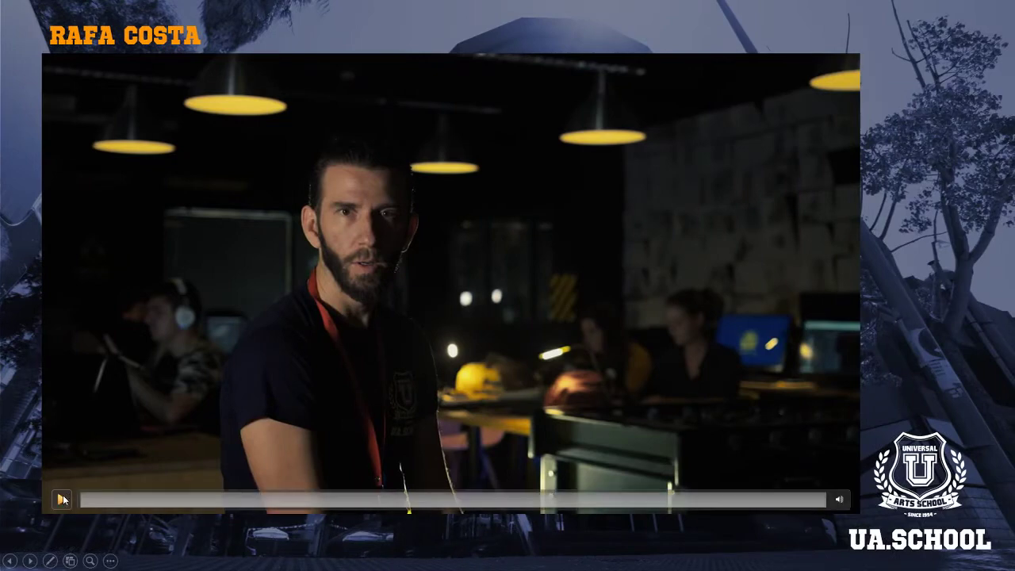
{"action": "left_click", "coordinate": [62, 499]}
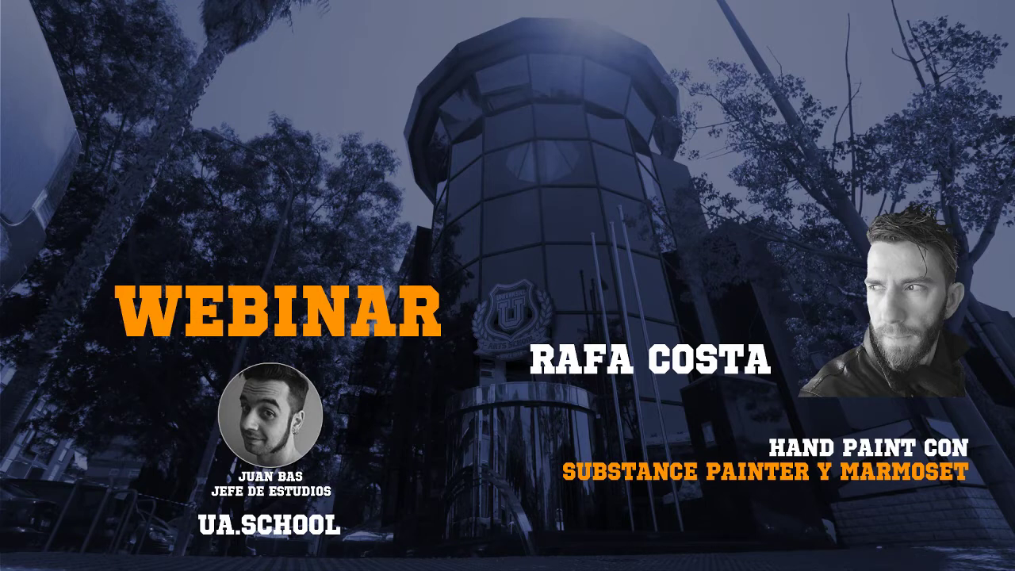
Switch to the OBS Studio window in front of Substance Painter
{"action": "key", "text": "alt+Tab"}
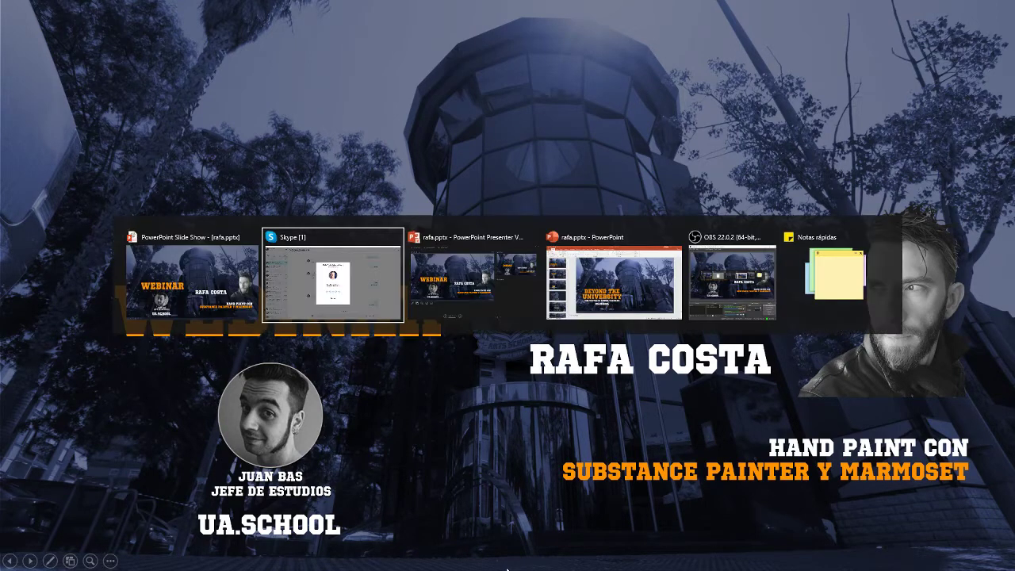
{"action": "left_click", "coordinate": [728, 262]}
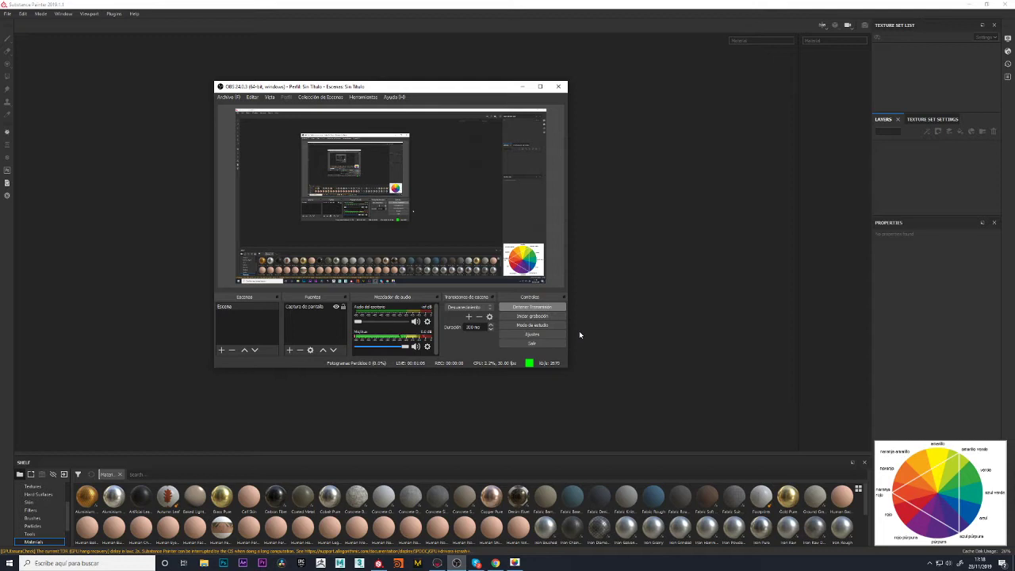
Minimize OBS and drag the splitter to widen the right-hand viewport slightly
{"action": "left_click", "coordinate": [521, 86]}
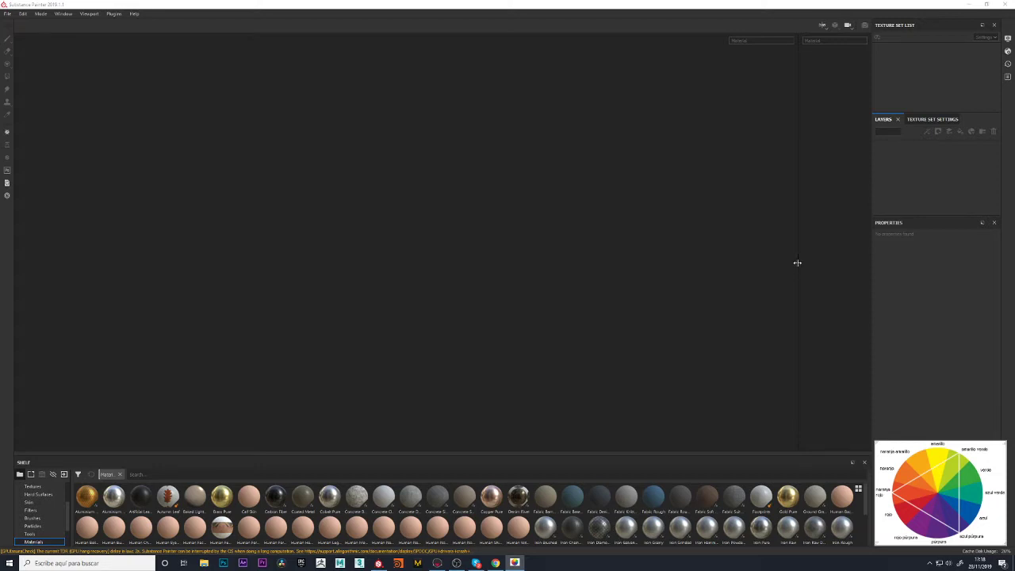
{"action": "mouse_move", "coordinate": [798, 266]}
{"action": "left_mouse_down"}
{"action": "mouse_move", "coordinate": [571, 275]}
{"action": "mouse_move", "coordinate": [797, 280]}
{"action": "left_mouse_up"}
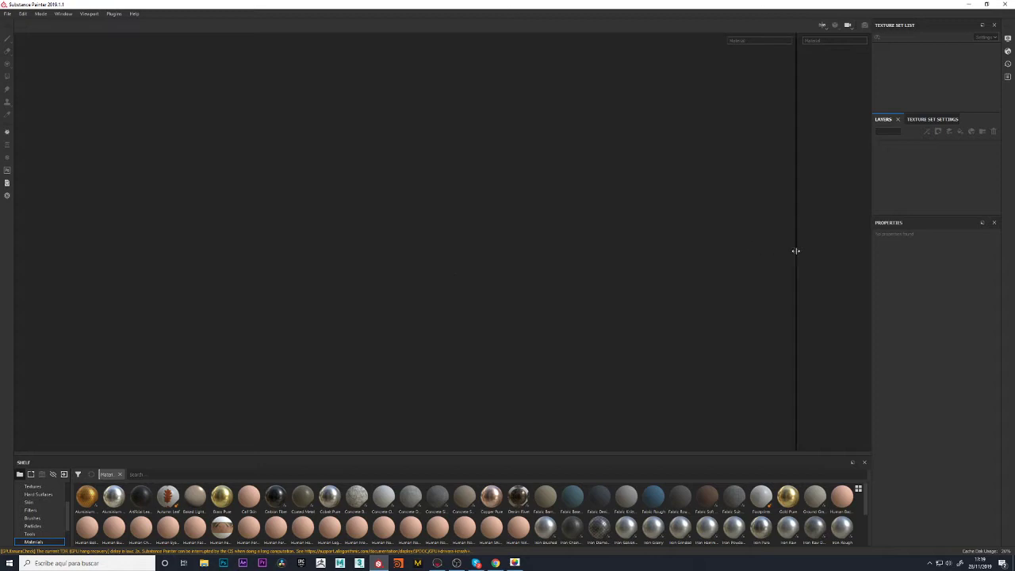
Drag the 3D/2D viewport divider further left to enlarge the right-hand view
{"action": "left_click_drag", "start_coordinate": [796, 251], "coordinate": [784, 251]}
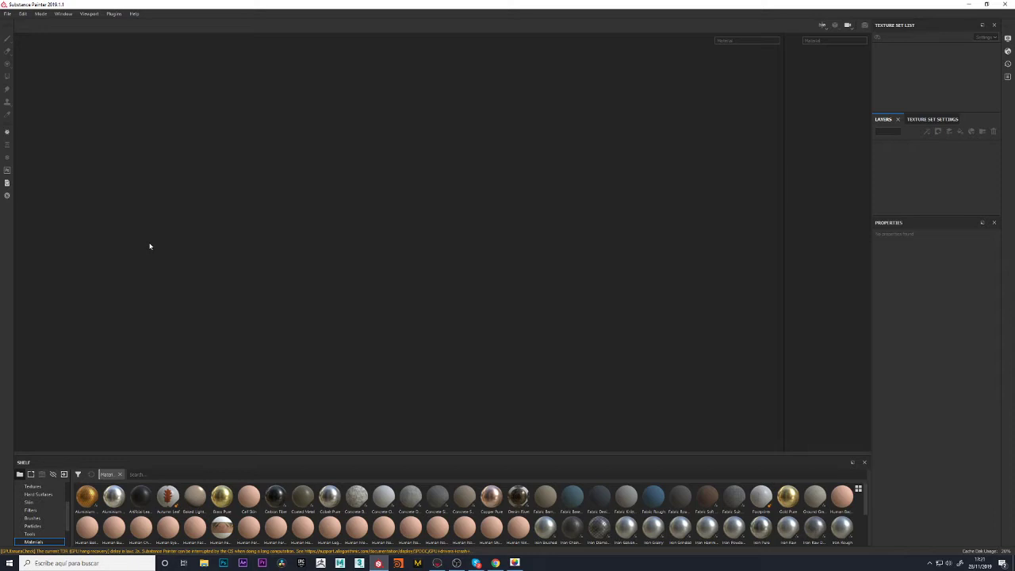
Start a new project via File > New with aliencompleto.FBX selected as the mesh
{"action": "left_click", "coordinate": [7, 13]}
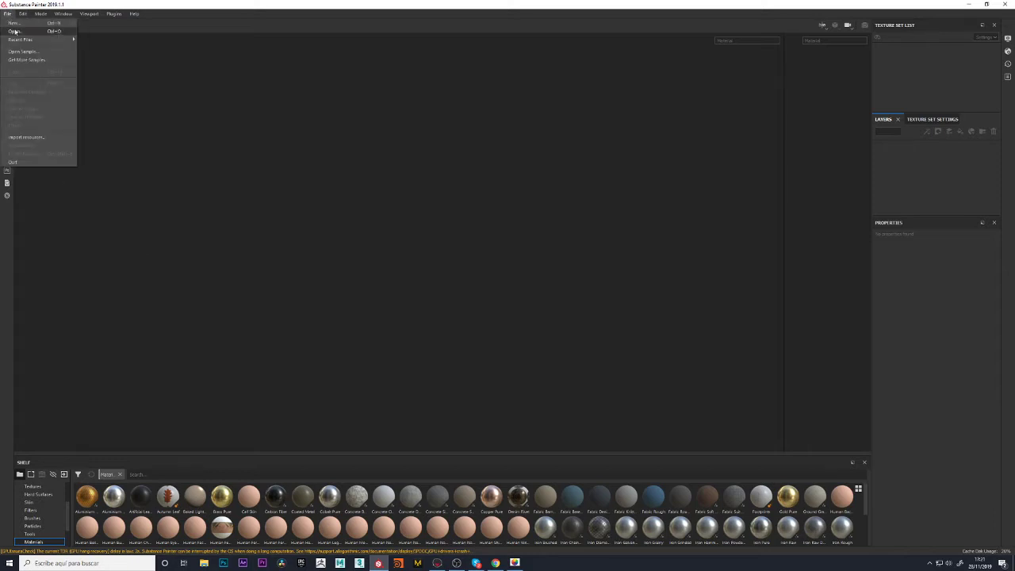
{"action": "left_click", "coordinate": [14, 23]}
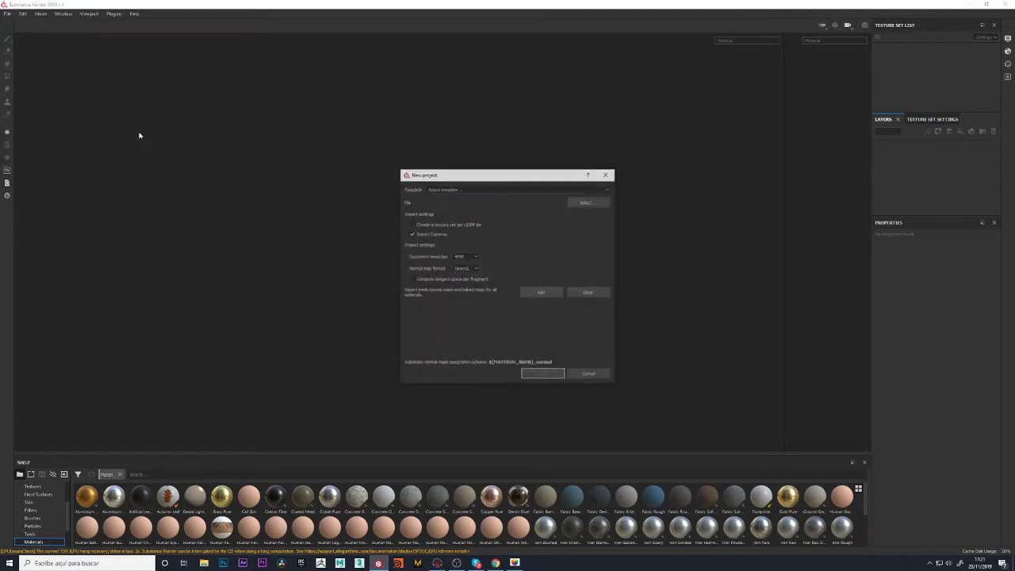
{"action": "left_click_drag", "start_coordinate": [532, 174], "coordinate": [510, 176]}
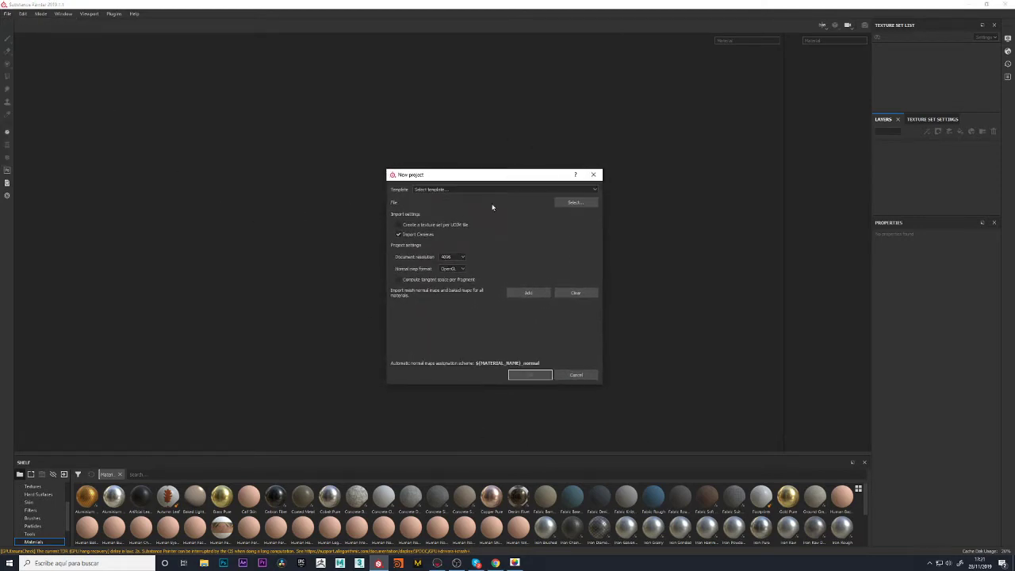
{"action": "left_click", "coordinate": [529, 294]}
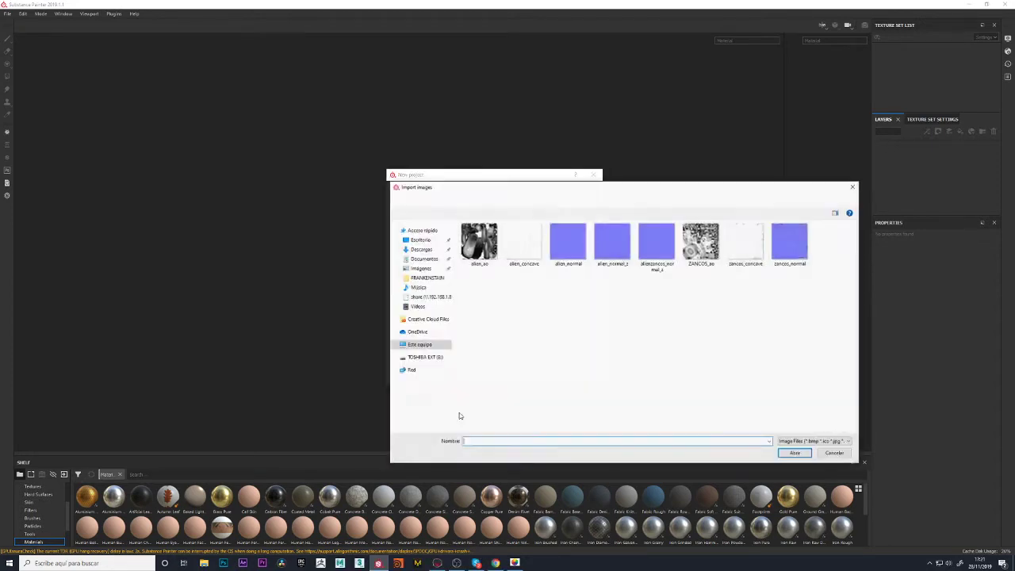
{"action": "left_click", "coordinate": [835, 453]}
{"action": "left_click", "coordinate": [579, 204]}
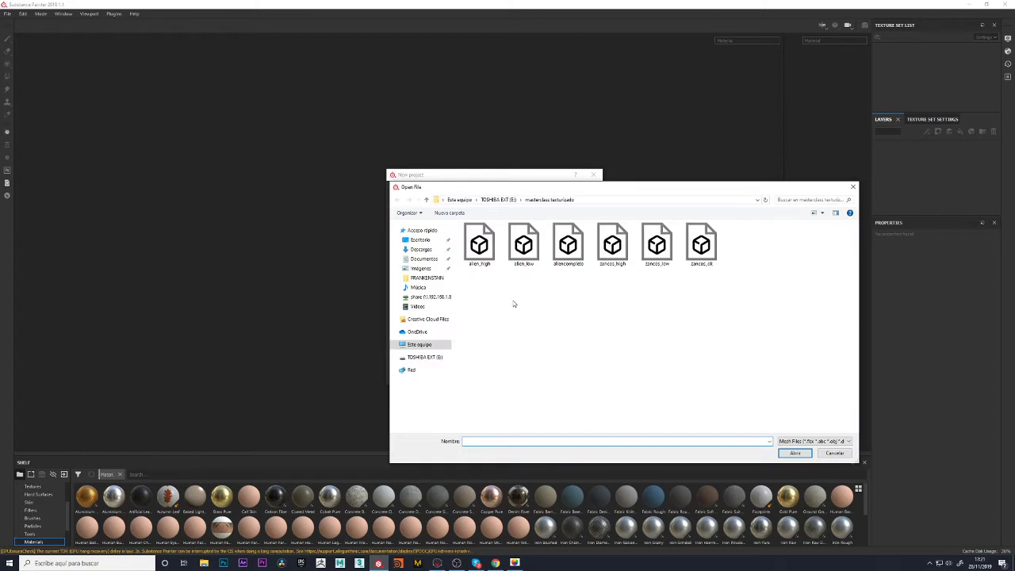
{"action": "left_click", "coordinate": [568, 246]}
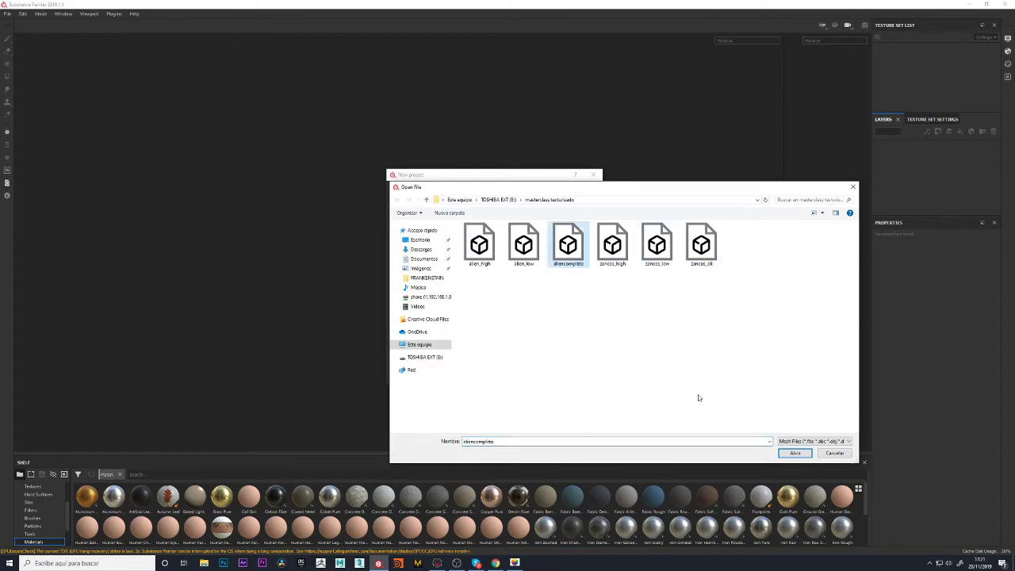
{"action": "left_click", "coordinate": [795, 453]}
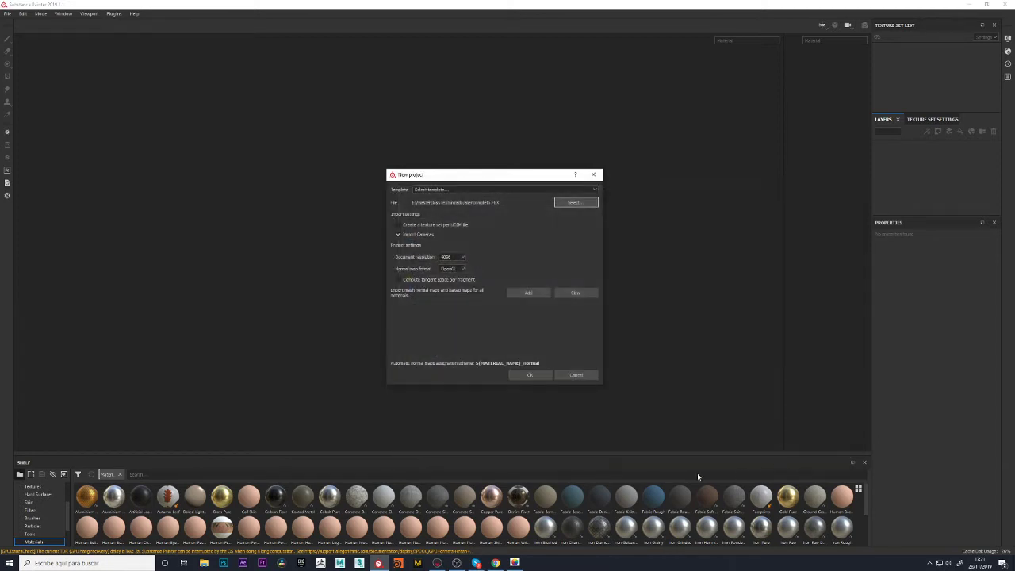
Import alien_ao, ZANCOS_ao, alien_concave, zancos_concave, zancos_normal and alien_normal maps
{"action": "left_click", "coordinate": [528, 293]}
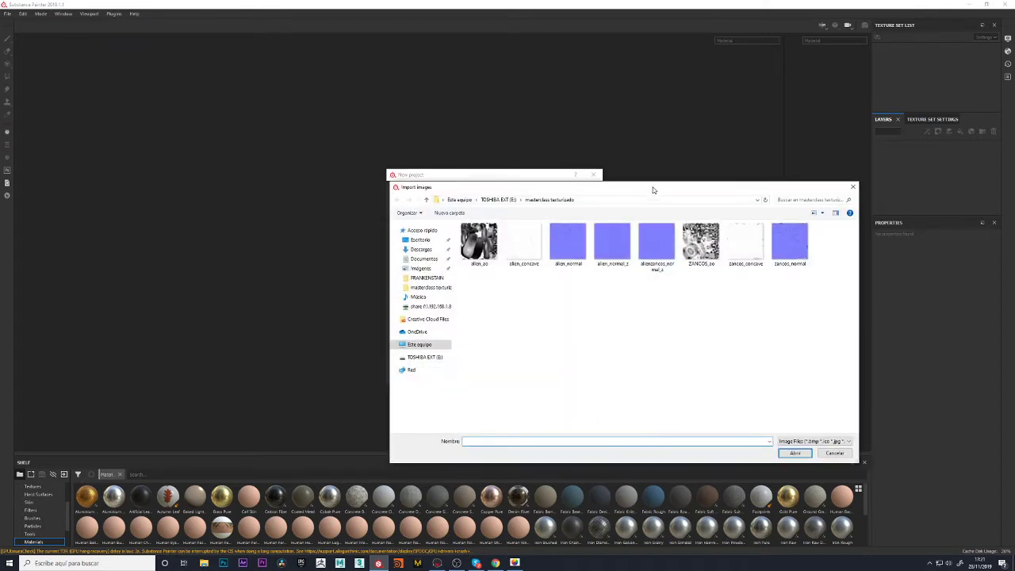
{"action": "left_click_drag", "start_coordinate": [653, 190], "coordinate": [594, 217]}
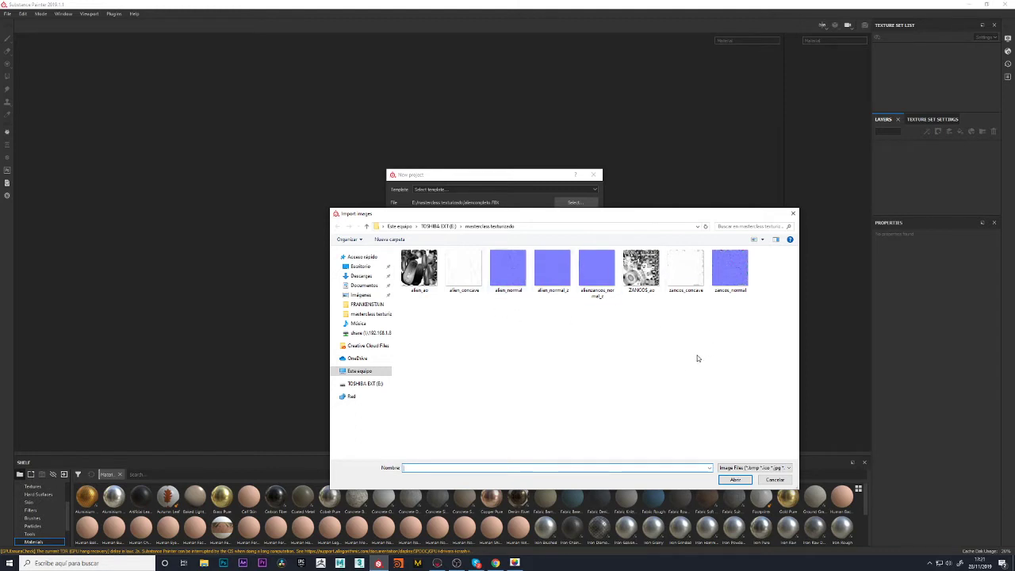
{"action": "left_click", "coordinate": [419, 268]}
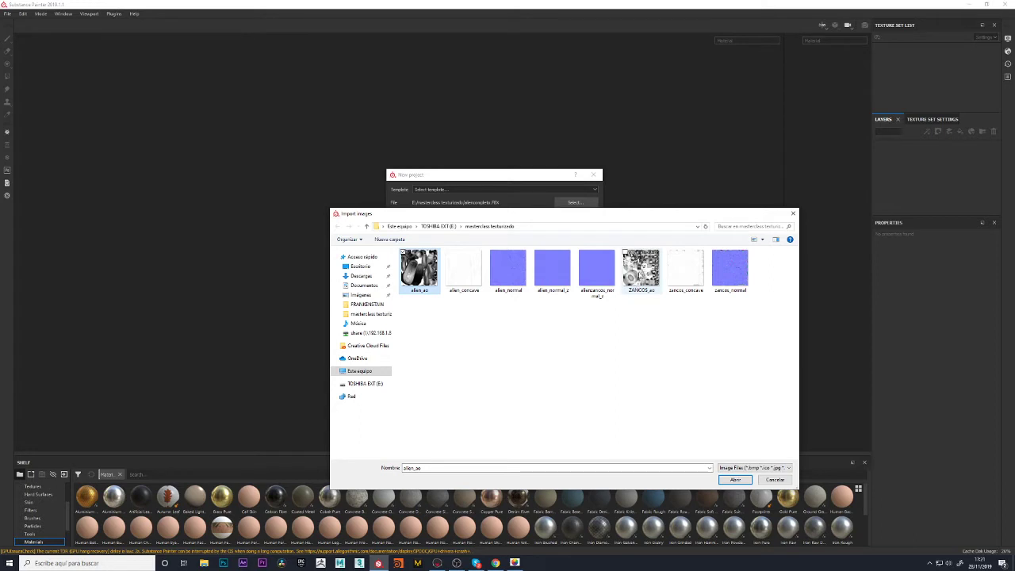
{"action": "left_click", "coordinate": [641, 269], "text": "ctrl"}
{"action": "left_click", "coordinate": [469, 281], "text": "ctrl"}
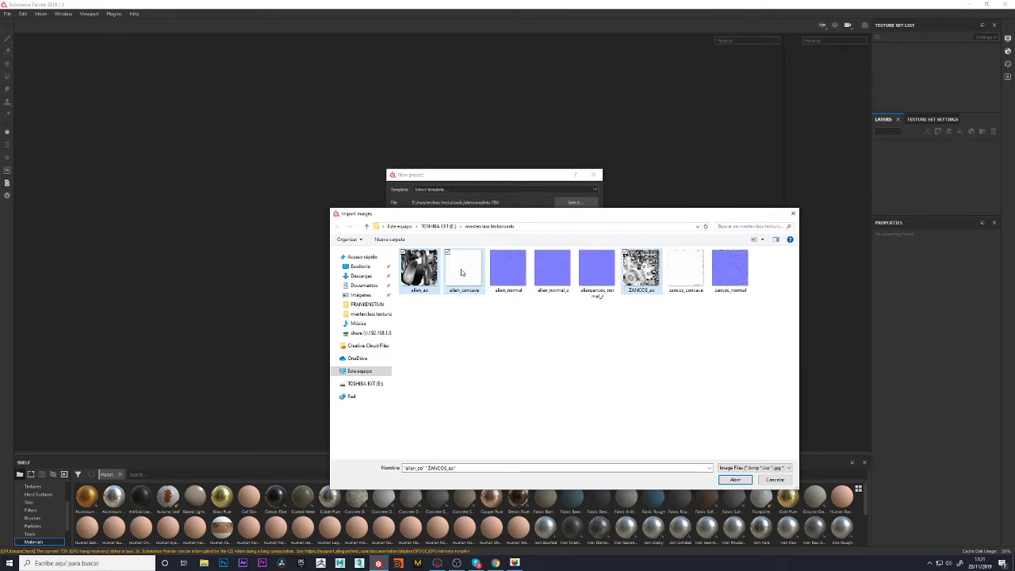
{"action": "left_click", "coordinate": [686, 278], "text": "ctrl"}
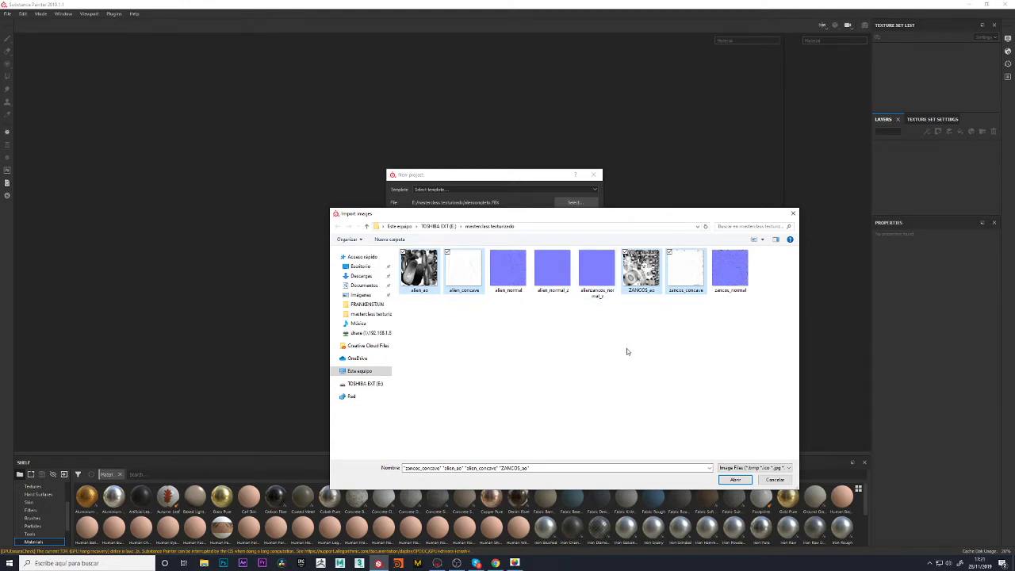
{"action": "left_click", "coordinate": [730, 270], "text": "ctrl"}
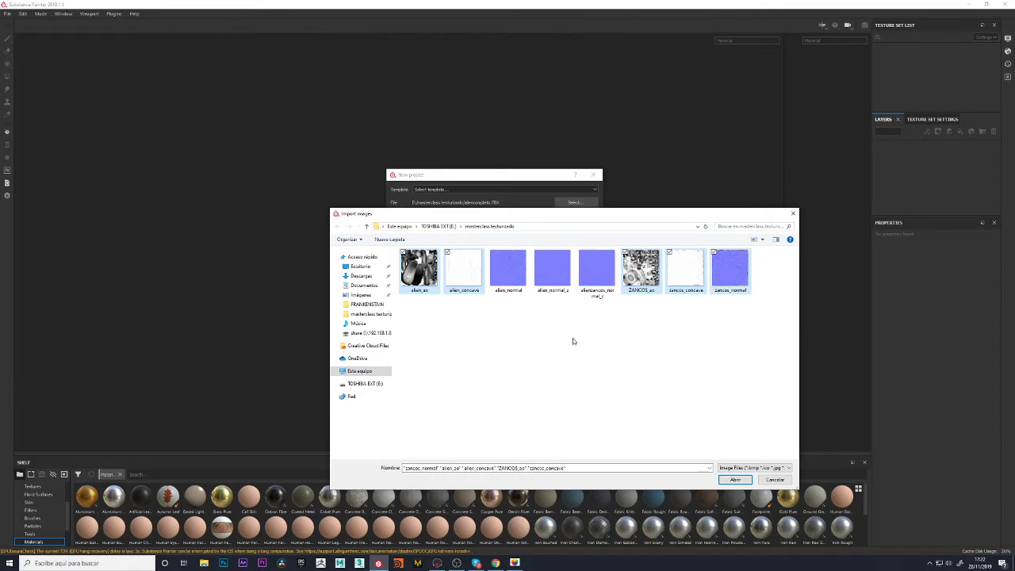
{"action": "left_click", "coordinate": [506, 290], "text": "ctrl"}
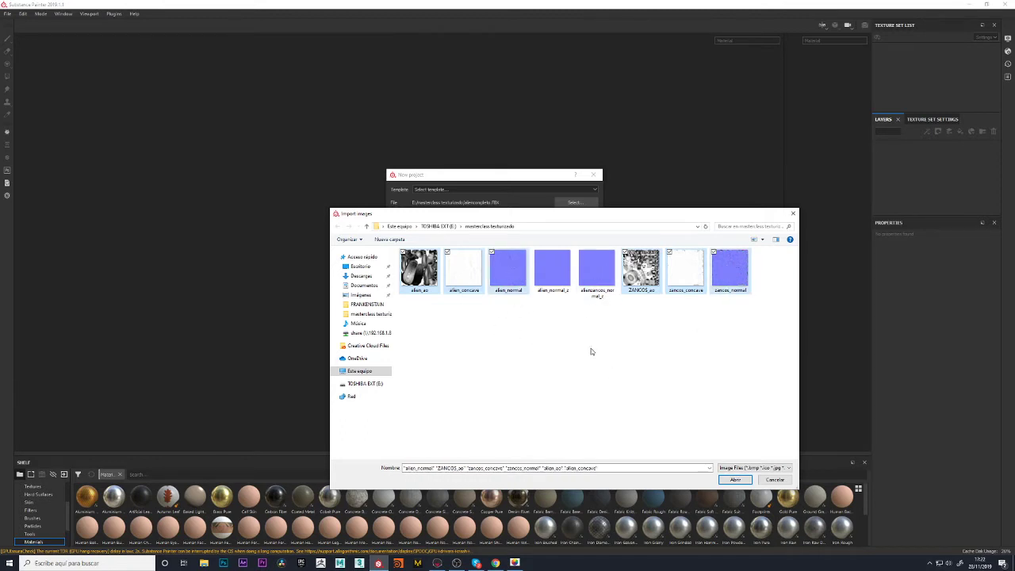
{"action": "left_click", "coordinate": [736, 480]}
Confirm the new project and orbit around the loaded grey alien model
{"action": "left_click", "coordinate": [539, 375]}
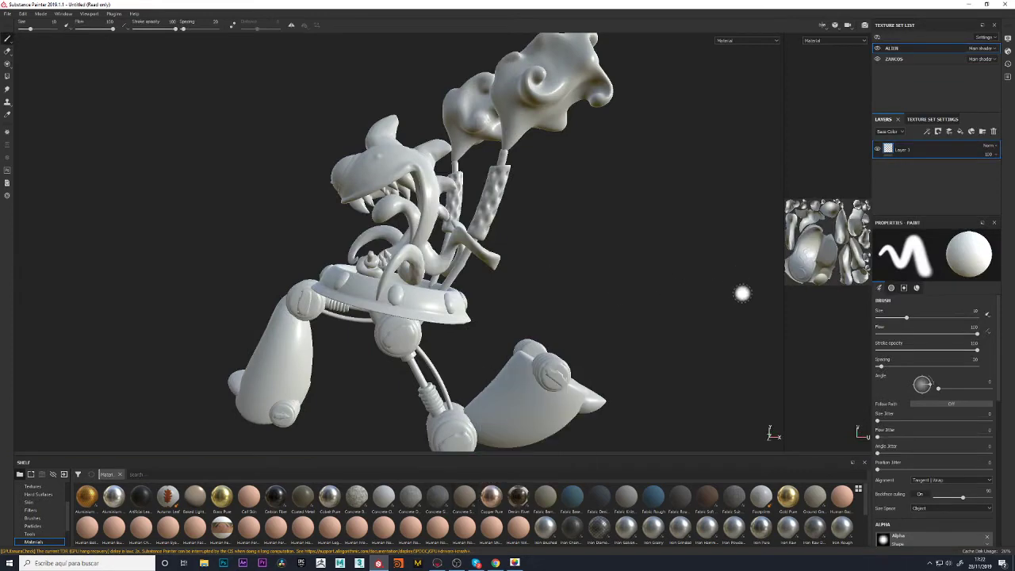
{"action": "mouse_move", "coordinate": [589, 277]}
{"action": "left_mouse_down", "text": "alt"}
{"action": "mouse_move", "coordinate": [613, 263]}
{"action": "mouse_move", "coordinate": [574, 259]}
{"action": "mouse_move", "coordinate": [580, 283]}
{"action": "mouse_move", "coordinate": [644, 285]}
{"action": "mouse_move", "coordinate": [657, 275]}
{"action": "mouse_move", "coordinate": [560, 230]}
{"action": "mouse_move", "coordinate": [505, 235]}
{"action": "mouse_move", "coordinate": [644, 249]}
{"action": "mouse_move", "coordinate": [629, 262]}
{"action": "mouse_move", "coordinate": [657, 302]}
{"action": "mouse_move", "coordinate": [637, 275]}
{"action": "mouse_move", "coordinate": [504, 220]}
{"action": "left_mouse_up", "text": "alt"}
{"action": "mouse_move", "coordinate": [544, 317]}
{"action": "left_mouse_down", "text": "alt"}
{"action": "mouse_move", "coordinate": [619, 243]}
{"action": "mouse_move", "coordinate": [592, 256]}
{"action": "mouse_move", "coordinate": [643, 283]}
{"action": "mouse_move", "coordinate": [544, 301]}
{"action": "mouse_move", "coordinate": [535, 278]}
{"action": "mouse_move", "coordinate": [465, 301]}
{"action": "mouse_move", "coordinate": [129, 305]}
{"action": "mouse_move", "coordinate": [600, 245]}
{"action": "mouse_move", "coordinate": [336, 243]}
{"action": "mouse_move", "coordinate": [86, 220]}
{"action": "mouse_move", "coordinate": [146, 281]}
{"action": "mouse_move", "coordinate": [238, 262]}
{"action": "left_mouse_up", "text": "alt"}
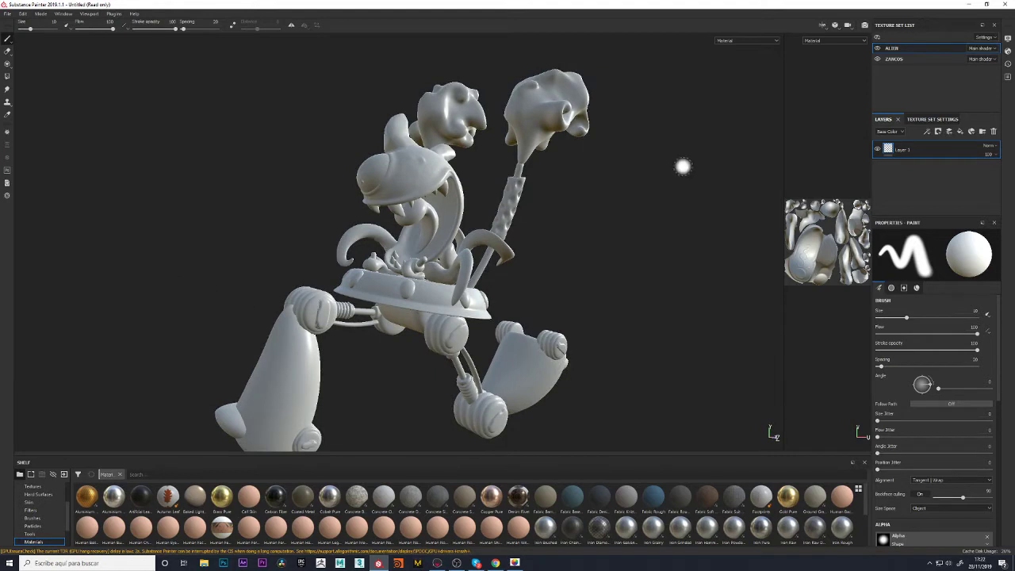
{"action": "mouse_move", "coordinate": [647, 252]}
{"action": "left_mouse_down", "text": "alt"}
{"action": "mouse_move", "coordinate": [606, 225]}
{"action": "mouse_move", "coordinate": [585, 235]}
{"action": "mouse_move", "coordinate": [601, 240]}
{"action": "mouse_move", "coordinate": [577, 248]}
{"action": "mouse_move", "coordinate": [494, 252]}
{"action": "mouse_move", "coordinate": [548, 272]}
{"action": "mouse_move", "coordinate": [612, 332]}
{"action": "mouse_move", "coordinate": [635, 230]}
{"action": "mouse_move", "coordinate": [529, 242]}
{"action": "mouse_move", "coordinate": [592, 268]}
{"action": "left_mouse_up", "text": "alt"}
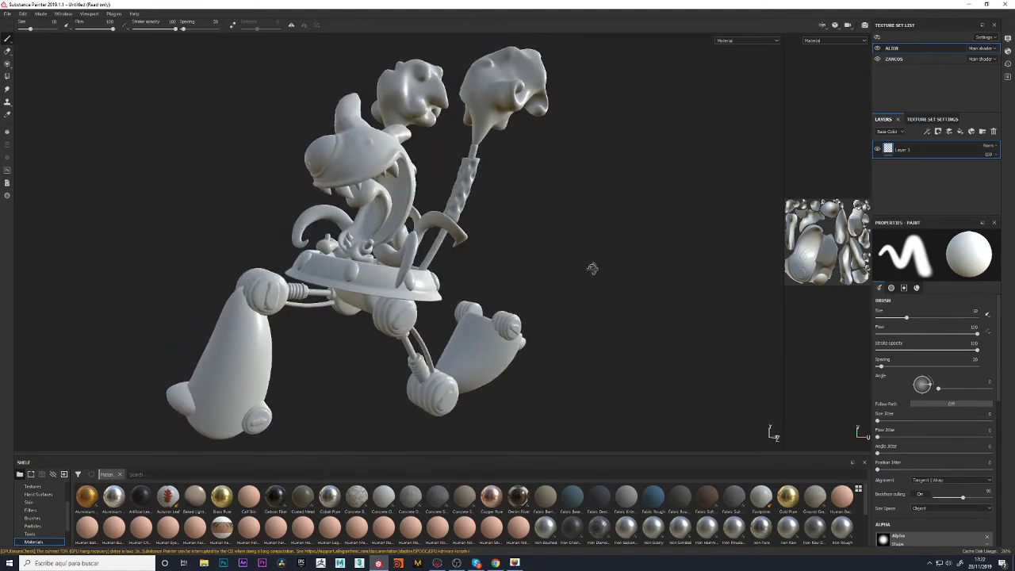
{"action": "left_click", "coordinate": [877, 49]}
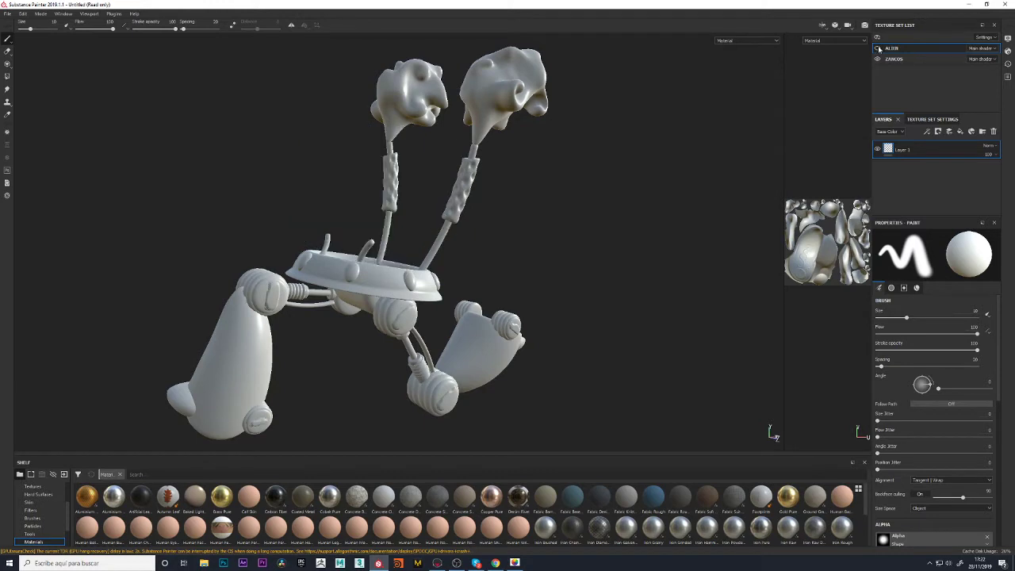
{"action": "left_click", "coordinate": [877, 48]}
{"action": "left_click", "coordinate": [877, 48]}
{"action": "left_click", "coordinate": [878, 49]}
{"action": "double_click", "coordinate": [891, 50]}
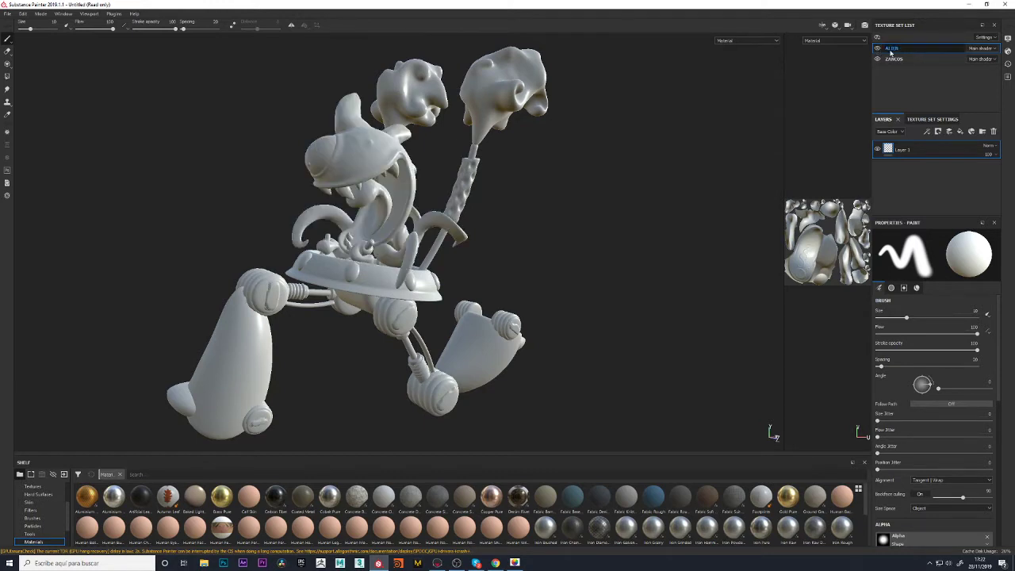
{"action": "key", "text": "Return"}
{"action": "left_click", "coordinate": [877, 49]}
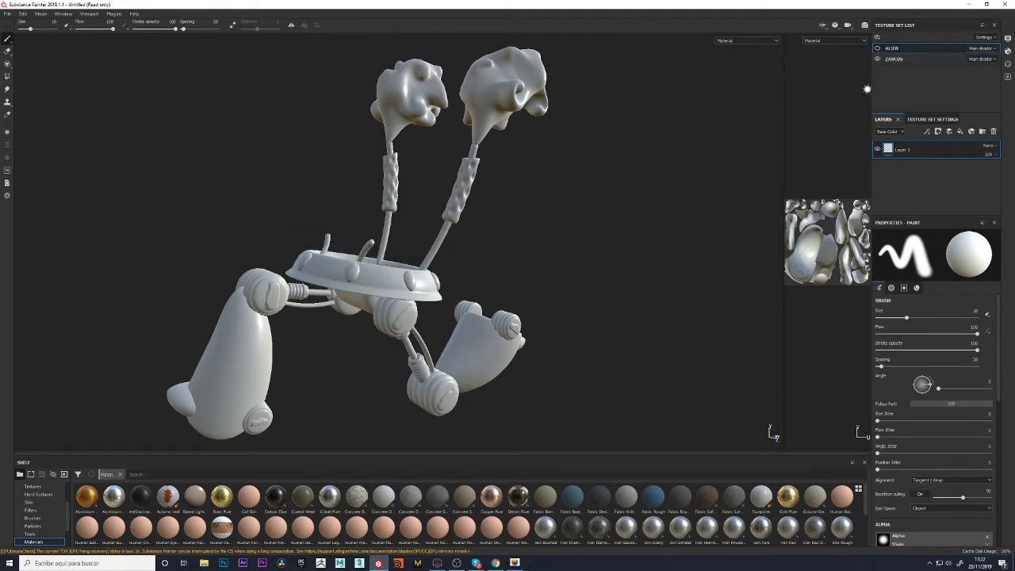
{"action": "left_click", "coordinate": [877, 48]}
{"action": "double_click", "coordinate": [891, 59]}
{"action": "key", "text": "Return"}
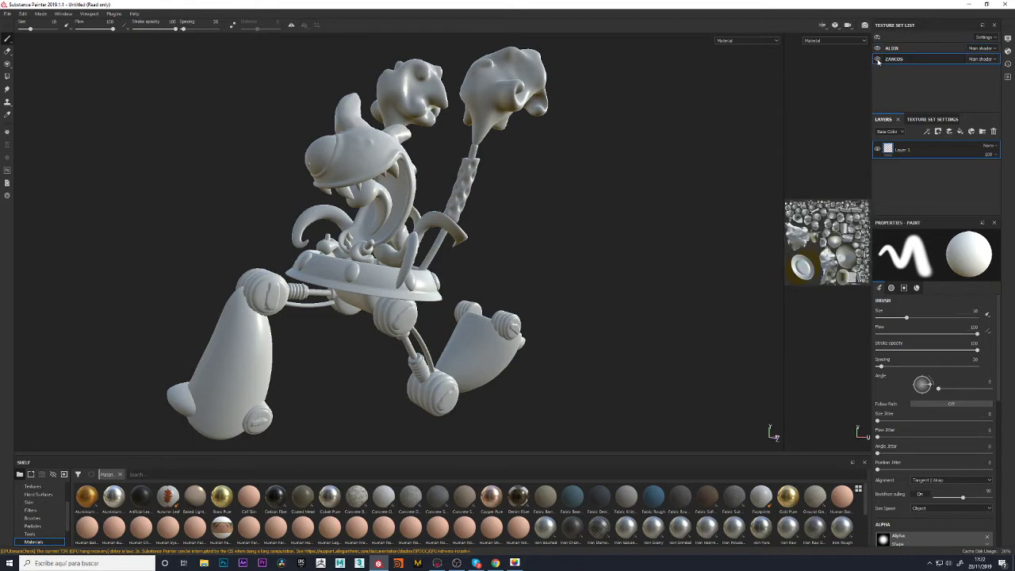
{"action": "left_click", "coordinate": [878, 59]}
{"action": "left_click", "coordinate": [877, 60]}
Widen the 2D UV view and compare the ALIEN and ZANCOS texture set layouts
{"action": "left_click_drag", "start_coordinate": [784, 321], "coordinate": [587, 365]}
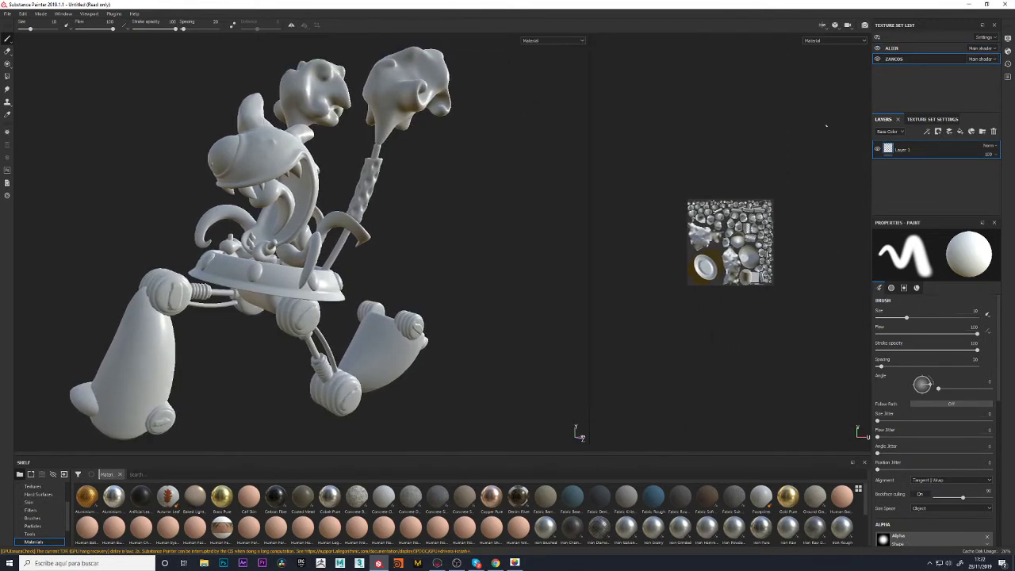
{"action": "left_click", "coordinate": [892, 48]}
{"action": "left_click", "coordinate": [893, 59]}
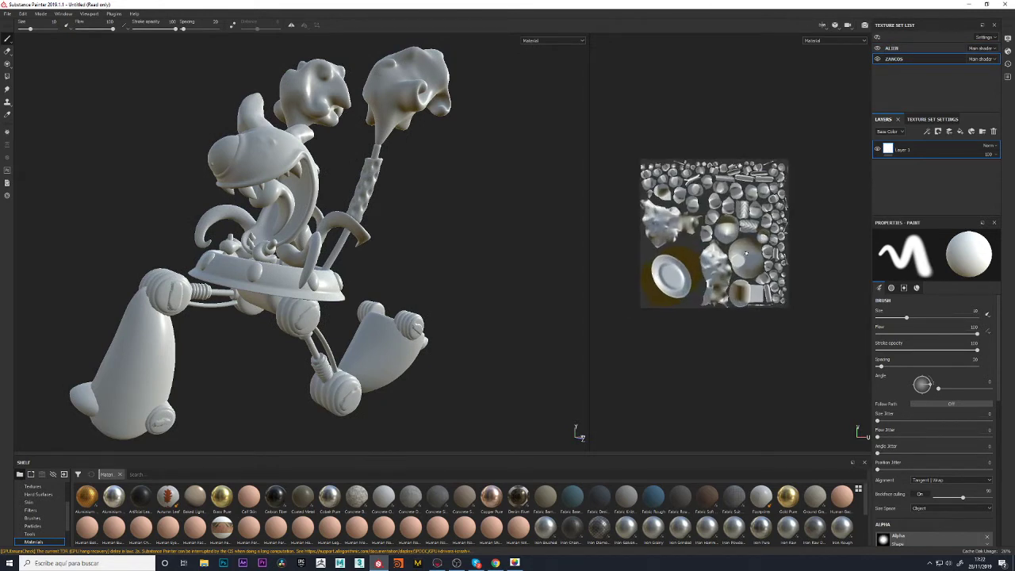
{"action": "double_click", "coordinate": [903, 58]}
{"action": "left_click", "coordinate": [892, 48]}
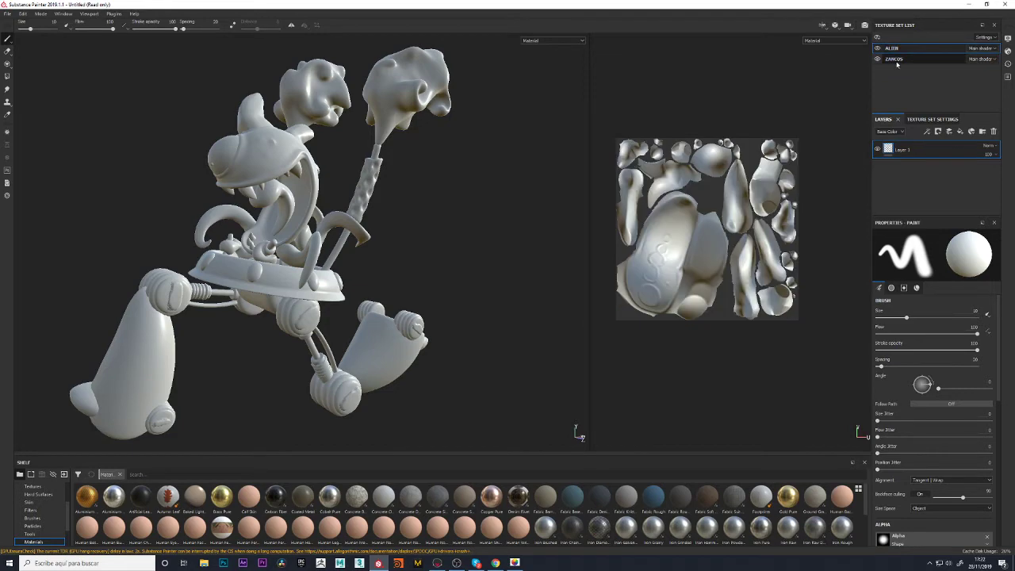
{"action": "left_click", "coordinate": [894, 57]}
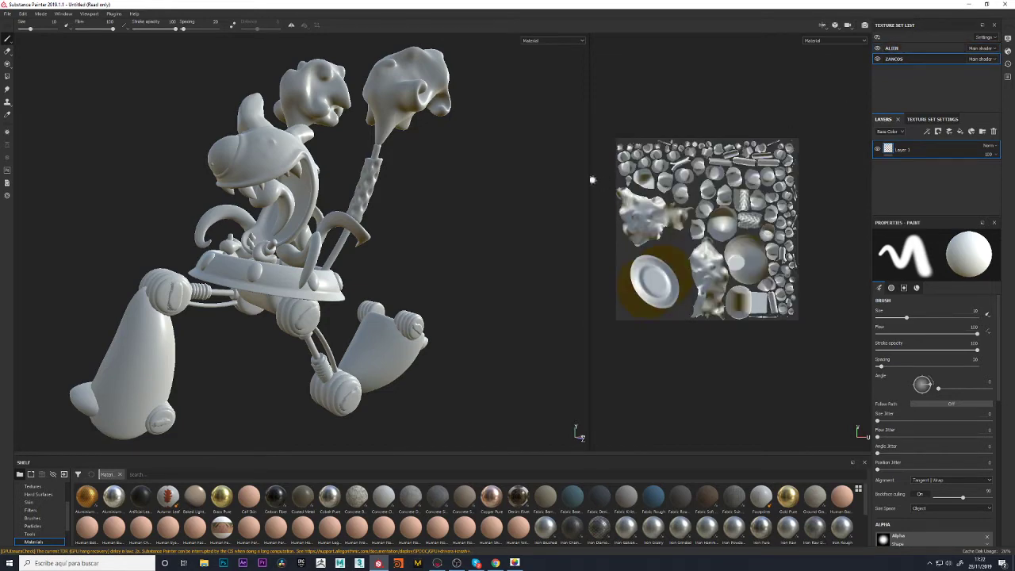
Enlarge the 3D view, shrink the shelf, and orbit the alien to an upright three-quarter view
{"action": "left_click_drag", "start_coordinate": [589, 180], "coordinate": [718, 180]}
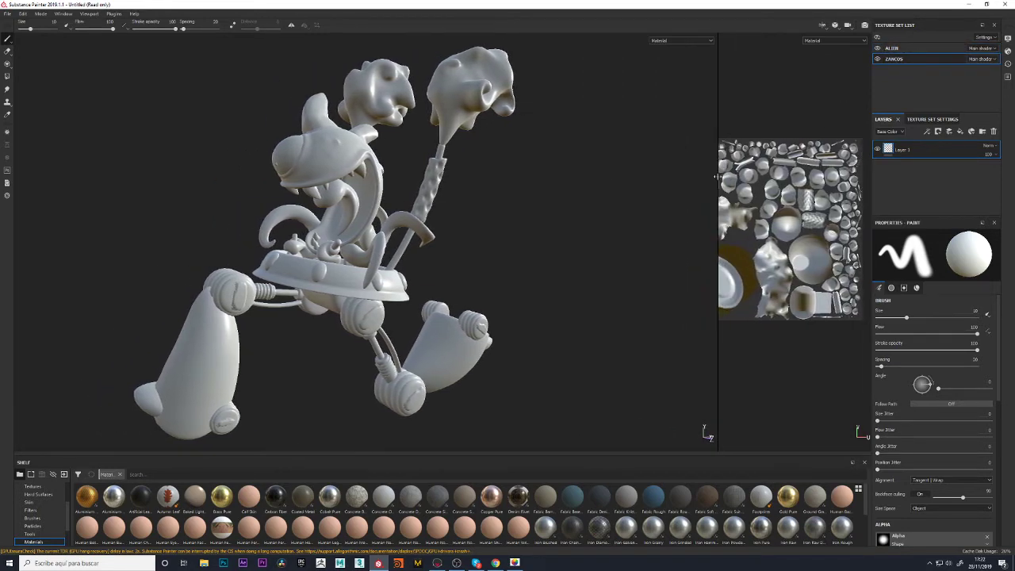
{"action": "mouse_move", "coordinate": [562, 190]}
{"action": "left_mouse_down", "text": "alt"}
{"action": "mouse_move", "coordinate": [584, 190]}
{"action": "mouse_move", "coordinate": [536, 195]}
{"action": "mouse_move", "coordinate": [494, 231]}
{"action": "left_mouse_up", "text": "alt"}
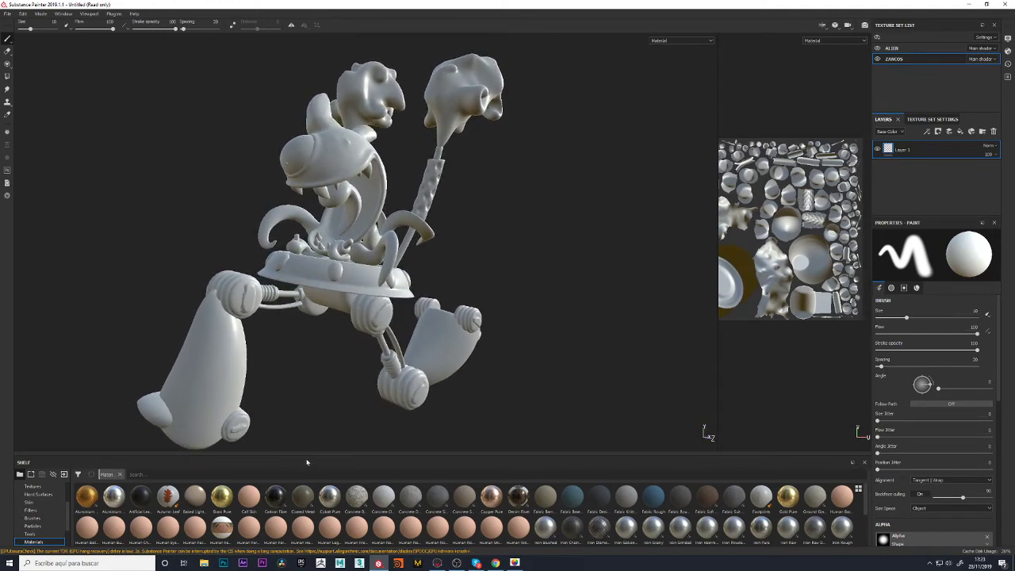
{"action": "left_click_drag", "start_coordinate": [309, 455], "coordinate": [310, 467]}
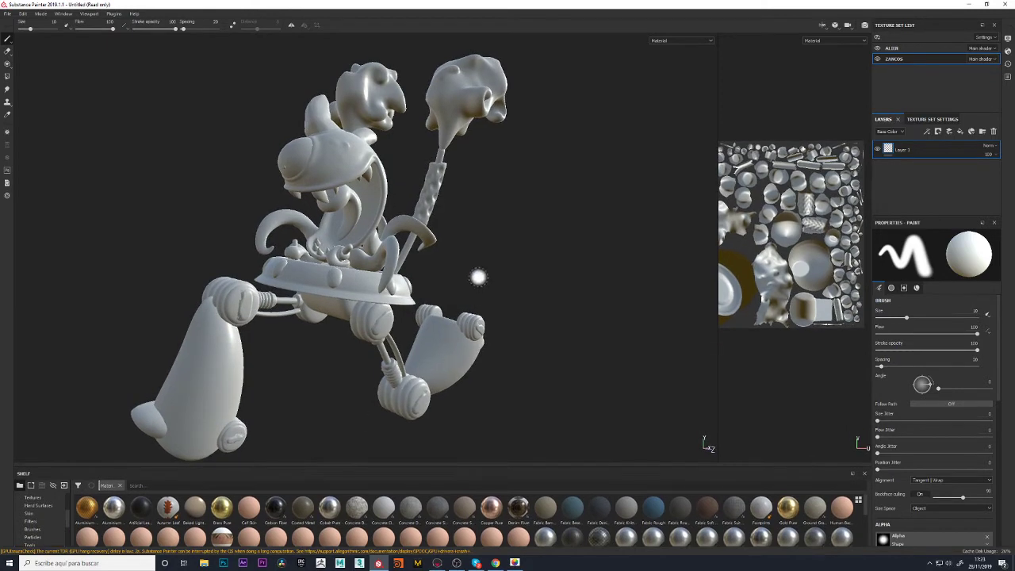
{"action": "mouse_move", "coordinate": [472, 259]}
{"action": "left_mouse_down", "text": "alt"}
{"action": "mouse_move", "coordinate": [500, 247]}
{"action": "mouse_move", "coordinate": [452, 250]}
{"action": "mouse_move", "coordinate": [465, 263]}
{"action": "mouse_move", "coordinate": [472, 234]}
{"action": "mouse_move", "coordinate": [519, 265]}
{"action": "mouse_move", "coordinate": [460, 256]}
{"action": "mouse_move", "coordinate": [562, 249]}
{"action": "mouse_move", "coordinate": [539, 255]}
{"action": "left_mouse_up", "text": "alt"}
{"action": "right_click_drag", "start_coordinate": [540, 256], "coordinate": [504, 258], "text": "shift"}
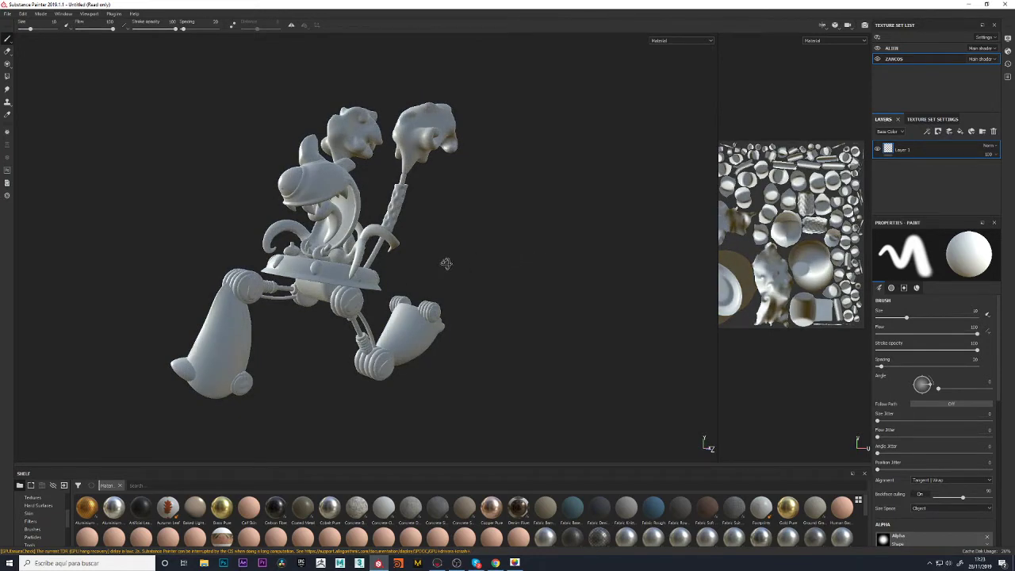
{"action": "left_click_drag", "start_coordinate": [445, 265], "coordinate": [475, 265], "text": "alt"}
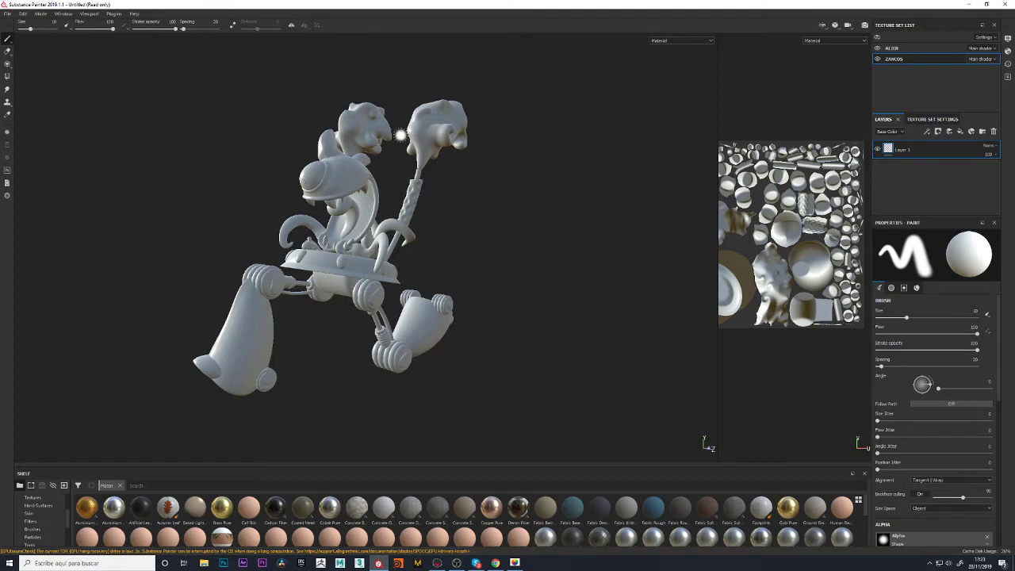
{"action": "mouse_move", "coordinate": [485, 245]}
{"action": "left_mouse_down", "text": "alt"}
{"action": "mouse_move", "coordinate": [544, 299]}
{"action": "mouse_move", "coordinate": [637, 261]}
{"action": "mouse_move", "coordinate": [458, 233]}
{"action": "mouse_move", "coordinate": [374, 376]}
{"action": "mouse_move", "coordinate": [374, 410]}
{"action": "mouse_move", "coordinate": [567, 328]}
{"action": "mouse_move", "coordinate": [548, 243]}
{"action": "mouse_move", "coordinate": [499, 222]}
{"action": "mouse_move", "coordinate": [653, 202]}
{"action": "mouse_move", "coordinate": [513, 188]}
{"action": "mouse_move", "coordinate": [603, 190]}
{"action": "left_mouse_up", "text": "alt"}
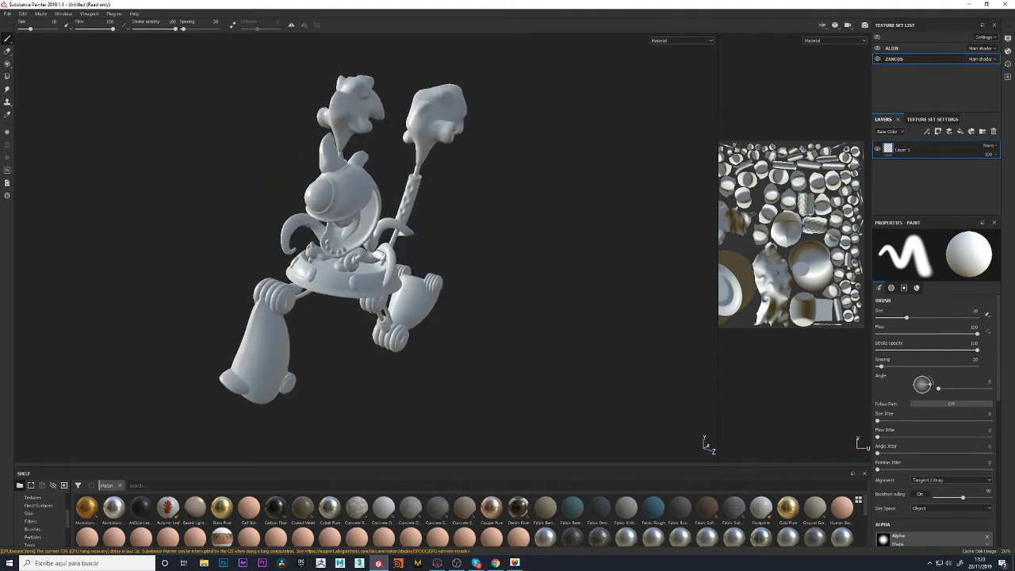
{"action": "mouse_move", "coordinate": [379, 255]}
{"action": "left_mouse_down", "text": "alt"}
{"action": "mouse_move", "coordinate": [517, 290]}
{"action": "mouse_move", "coordinate": [488, 386]}
{"action": "mouse_move", "coordinate": [499, 442]}
{"action": "left_mouse_up", "text": "alt"}
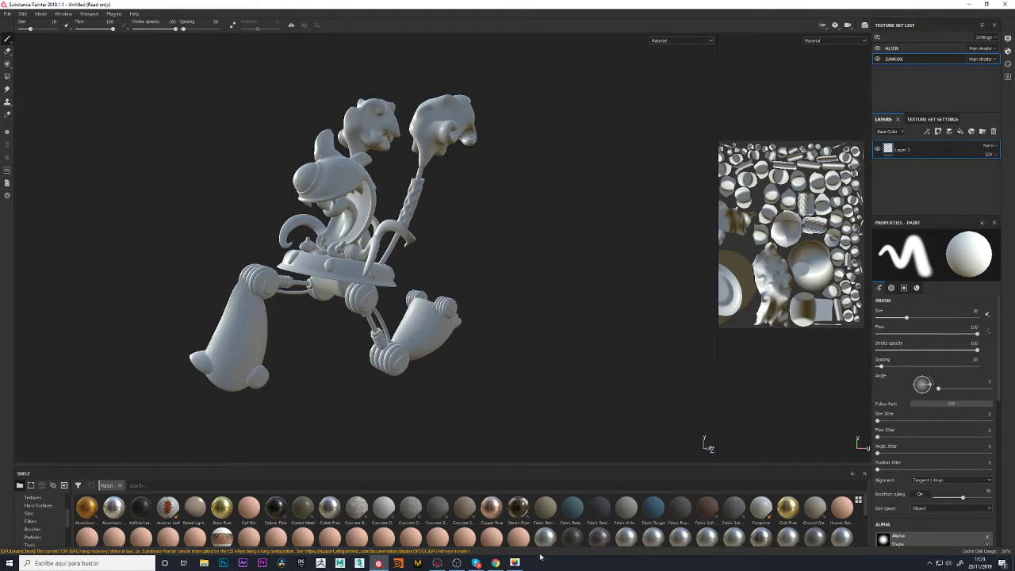
Place the colour-wheel reference over the viewport, then minimise Substance Painter to the desktop
{"action": "left_click", "coordinate": [515, 564]}
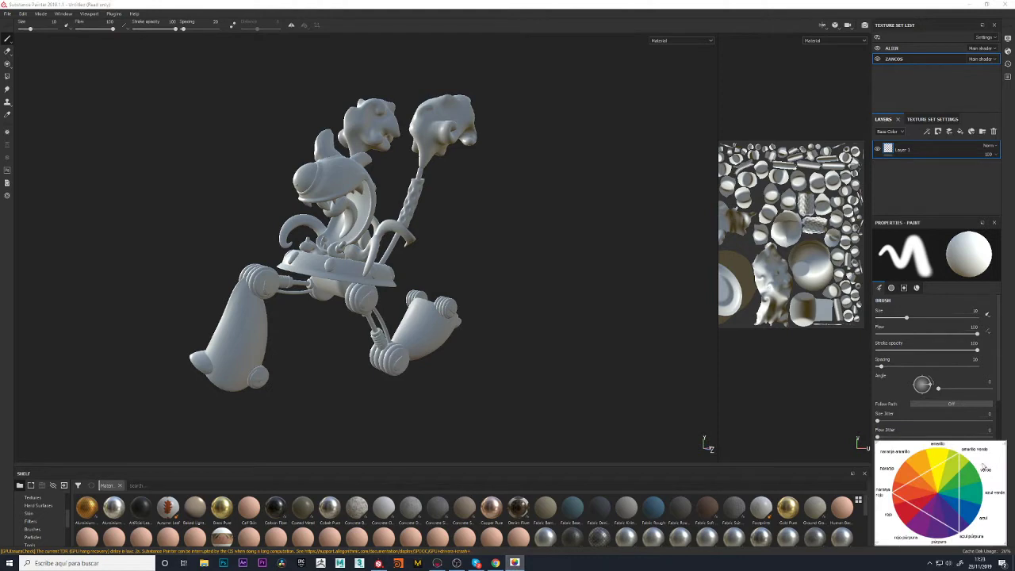
{"action": "left_click_drag", "start_coordinate": [961, 487], "coordinate": [439, 267]}
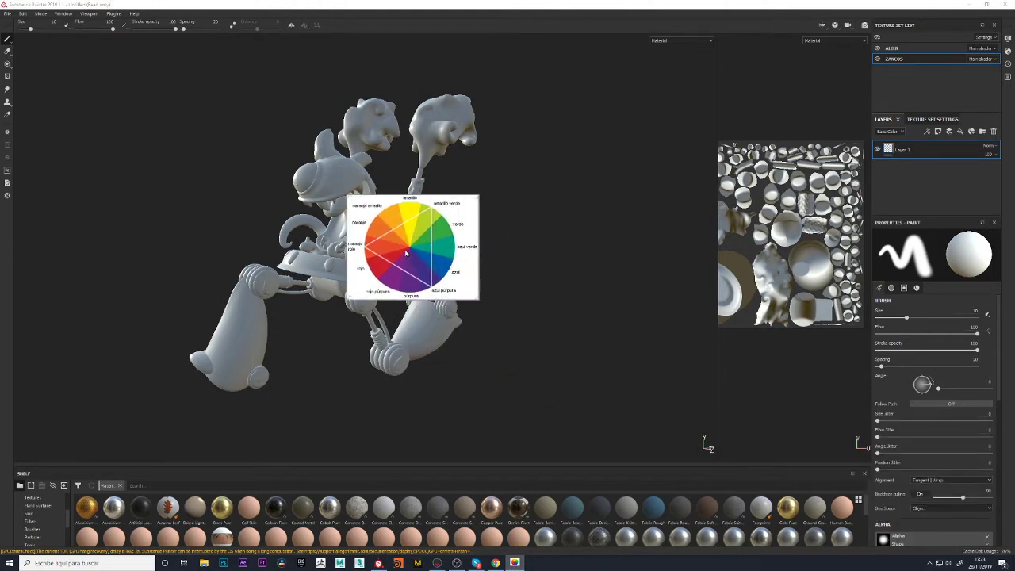
{"action": "left_click", "coordinate": [985, 4]}
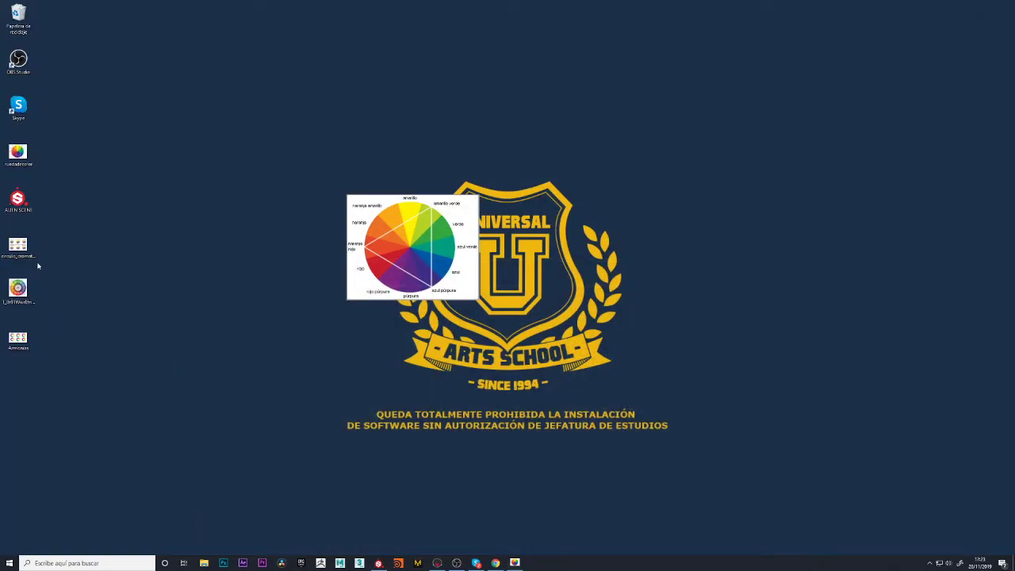
Open the colour-harmony chart, compare with and close the Armonías image, then return to Substance Painter
{"action": "double_click", "coordinate": [18, 246]}
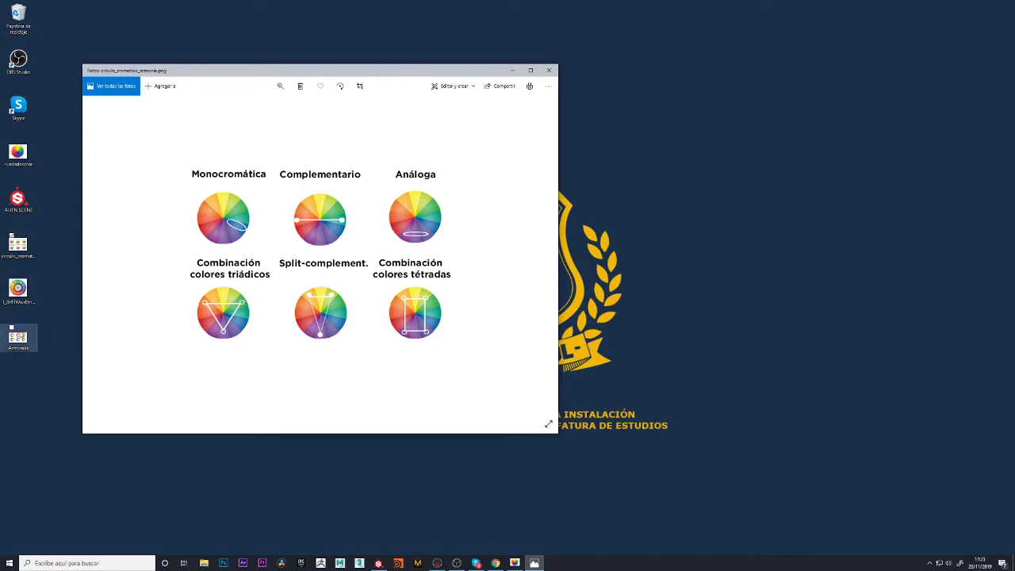
{"action": "double_click", "coordinate": [17, 337]}
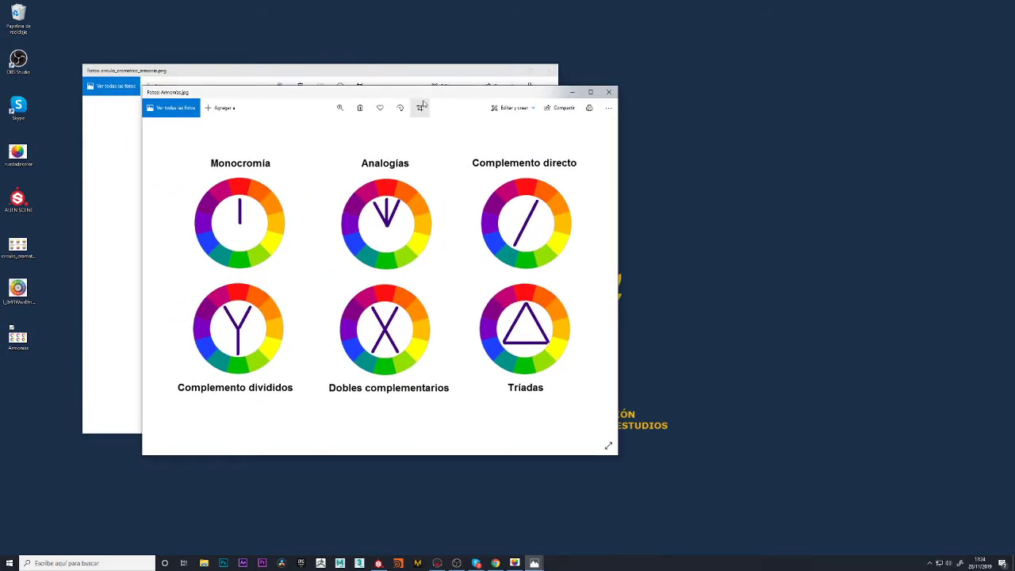
{"action": "left_click_drag", "start_coordinate": [436, 107], "coordinate": [436, 331]}
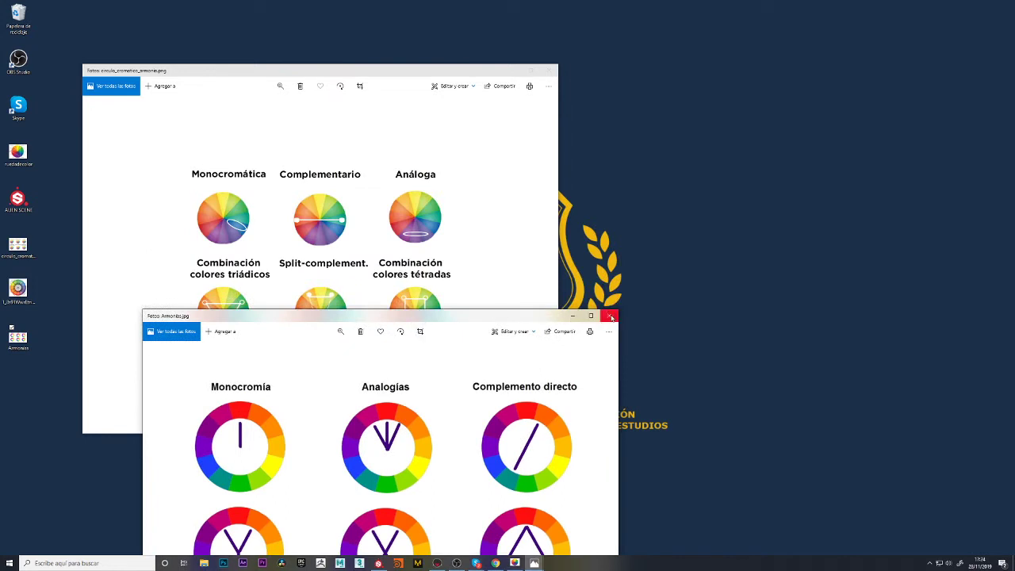
{"action": "left_click", "coordinate": [609, 316]}
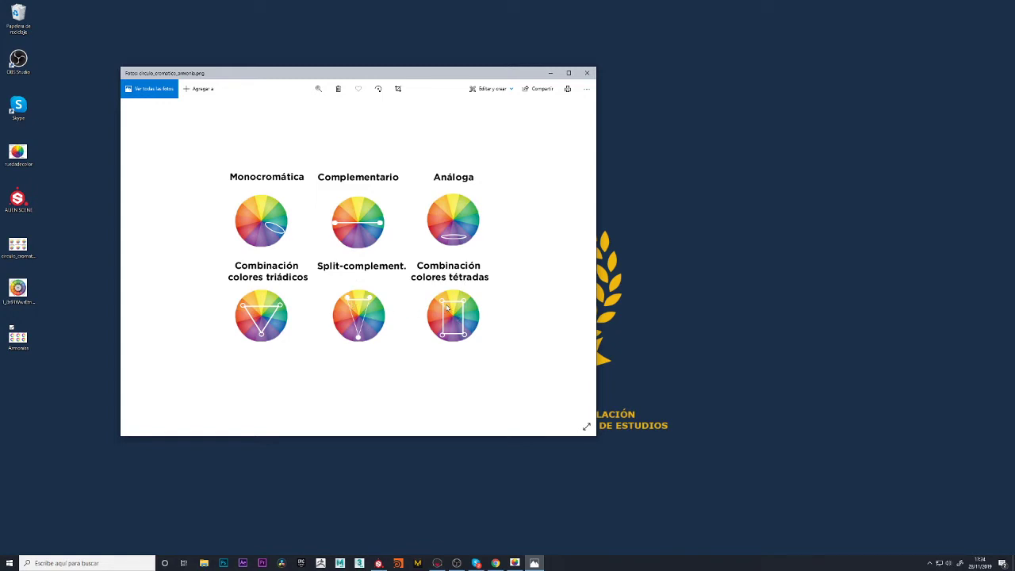
{"action": "key", "text": "ctrl+d"}
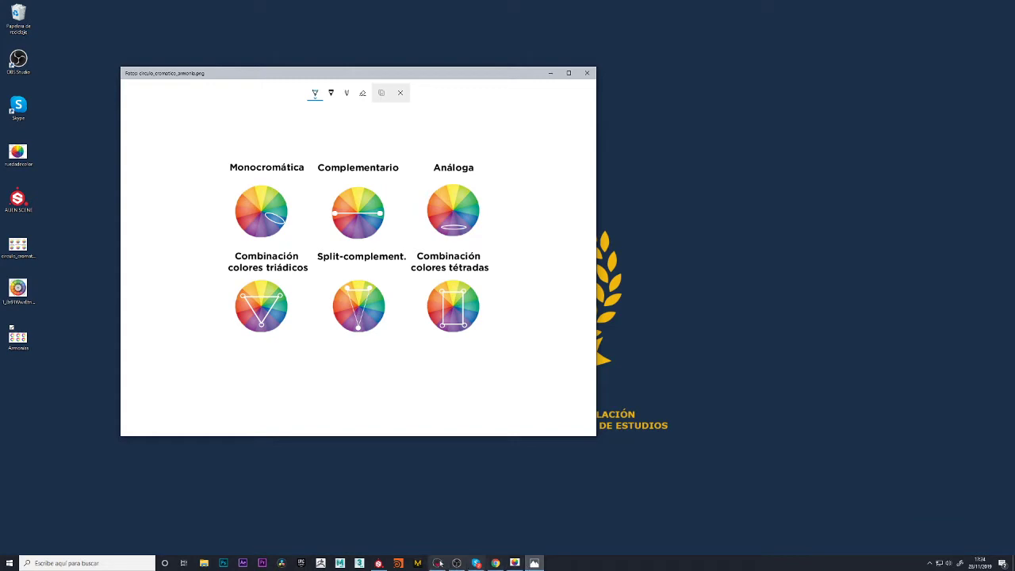
{"action": "left_click", "coordinate": [379, 564]}
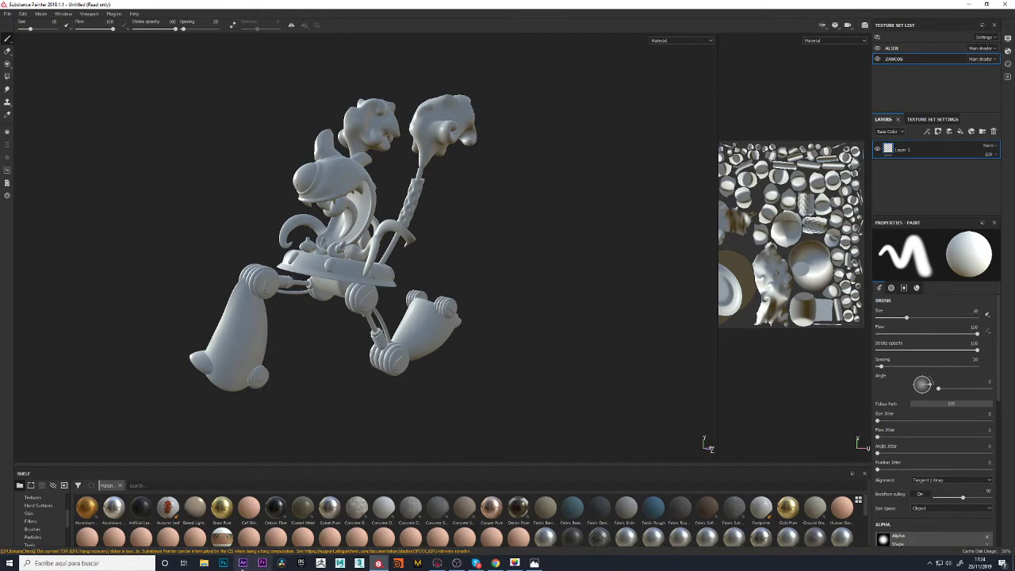
Float the colour-wheel reference at the bottom right, orbit the alien model, and dismiss the language notification
{"action": "left_click", "coordinate": [521, 565]}
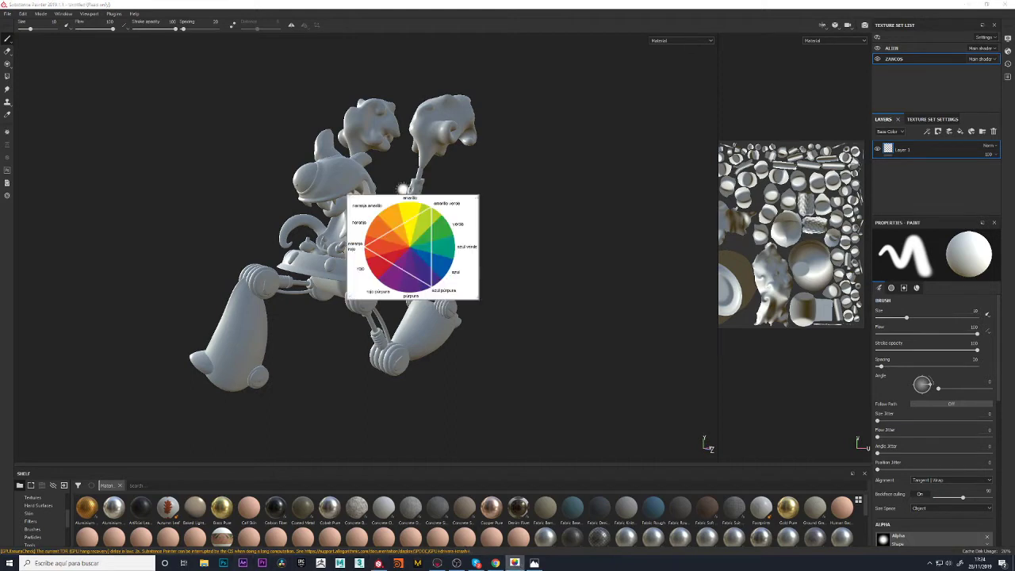
{"action": "left_click_drag", "start_coordinate": [421, 228], "coordinate": [505, 262]}
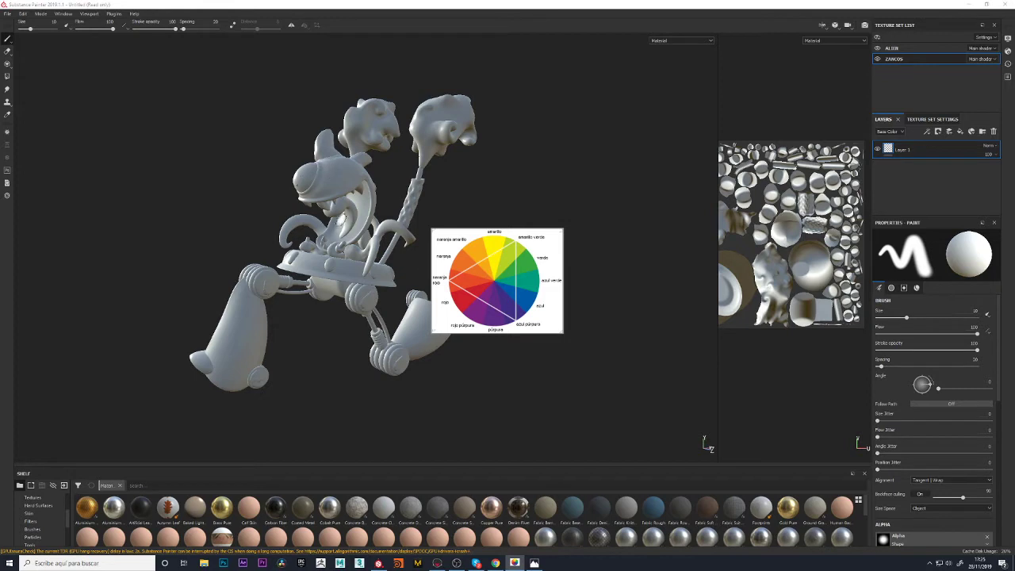
{"action": "left_click_drag", "start_coordinate": [490, 266], "coordinate": [929, 462]}
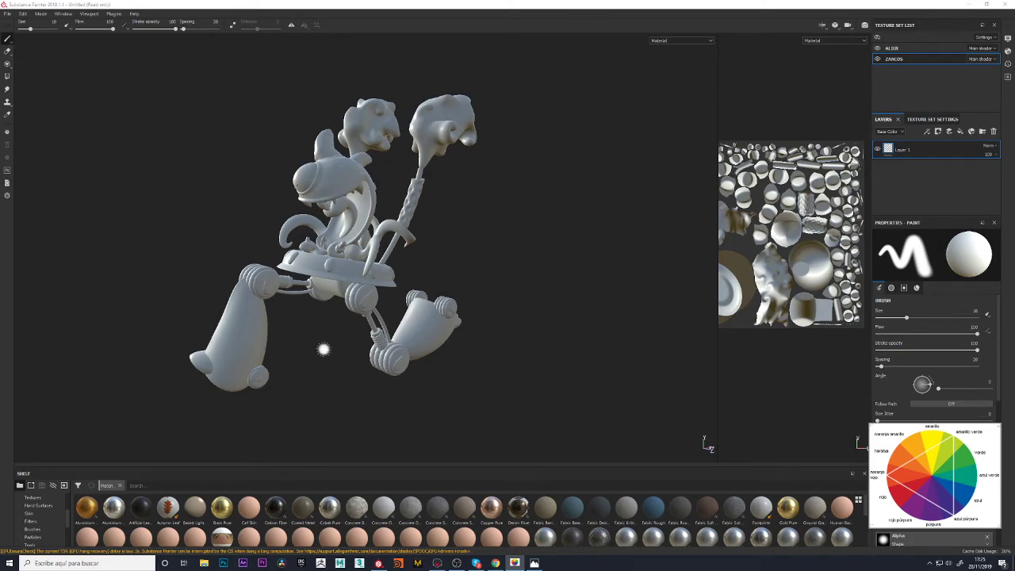
{"action": "mouse_move", "coordinate": [324, 350]}
{"action": "left_mouse_down", "text": "alt"}
{"action": "mouse_move", "coordinate": [415, 367]}
{"action": "mouse_move", "coordinate": [573, 341]}
{"action": "mouse_move", "coordinate": [162, 315]}
{"action": "mouse_move", "coordinate": [501, 365]}
{"action": "mouse_move", "coordinate": [431, 356]}
{"action": "mouse_move", "coordinate": [535, 360]}
{"action": "left_mouse_up", "text": "alt"}
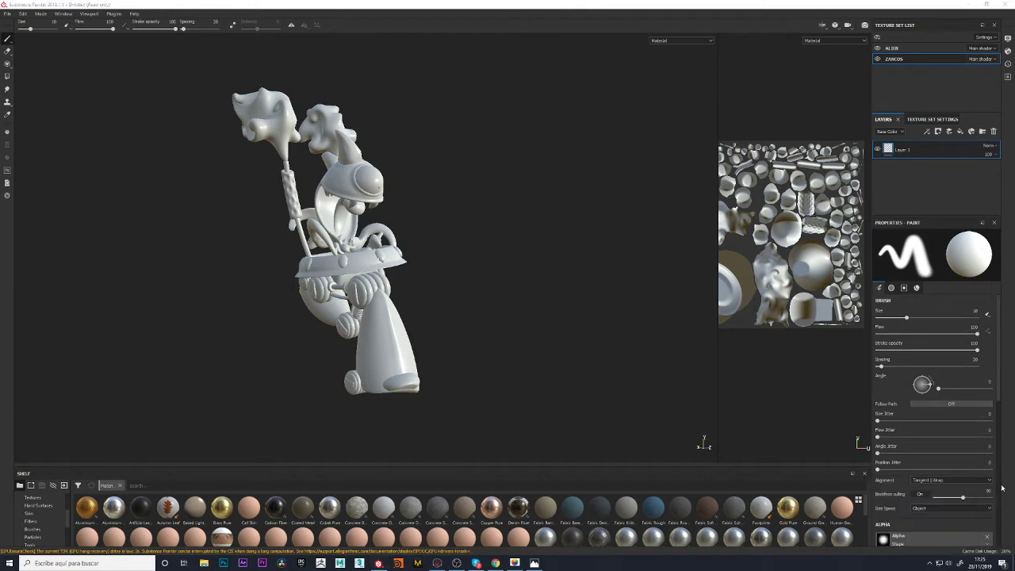
{"action": "left_click", "coordinate": [1000, 485]}
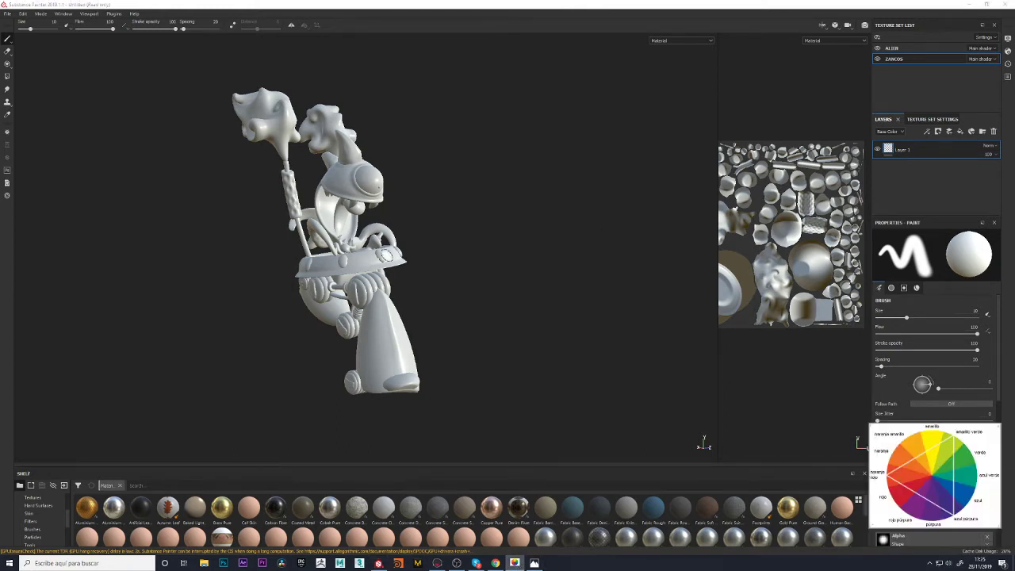
Turn the model side-on and rename Layer 1 to 'base de color'
{"action": "mouse_move", "coordinate": [387, 256]}
{"action": "left_mouse_down", "text": "alt"}
{"action": "mouse_move", "coordinate": [456, 284]}
{"action": "mouse_move", "coordinate": [410, 230]}
{"action": "left_mouse_up", "text": "alt"}
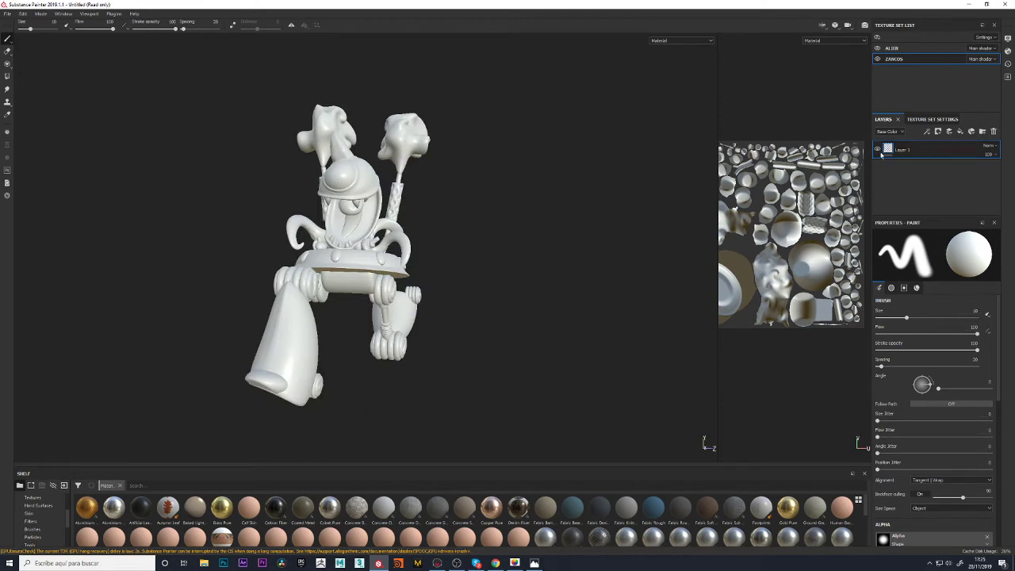
{"action": "left_click_drag", "start_coordinate": [517, 273], "coordinate": [443, 264], "text": "alt"}
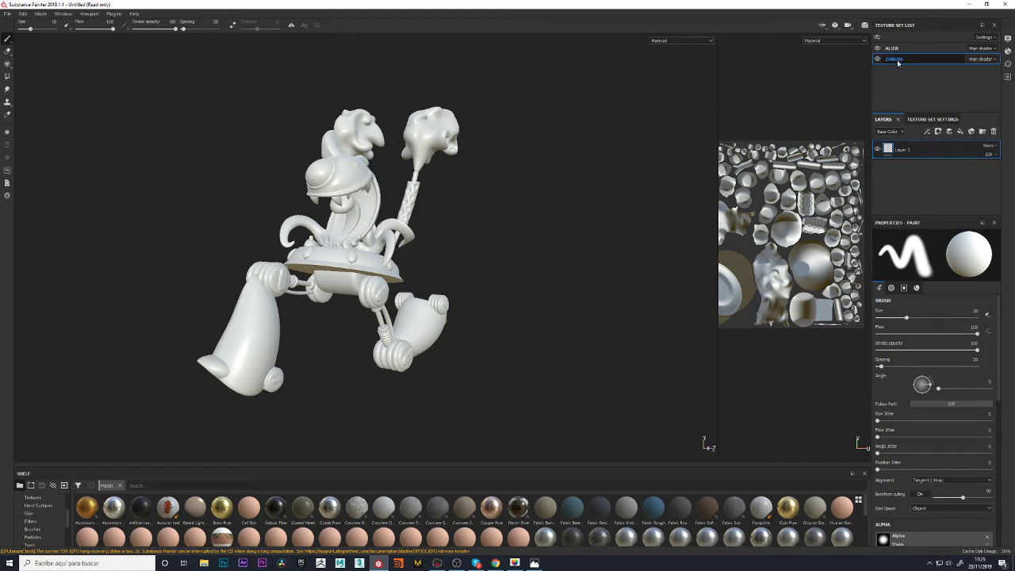
{"action": "double_click", "coordinate": [902, 151]}
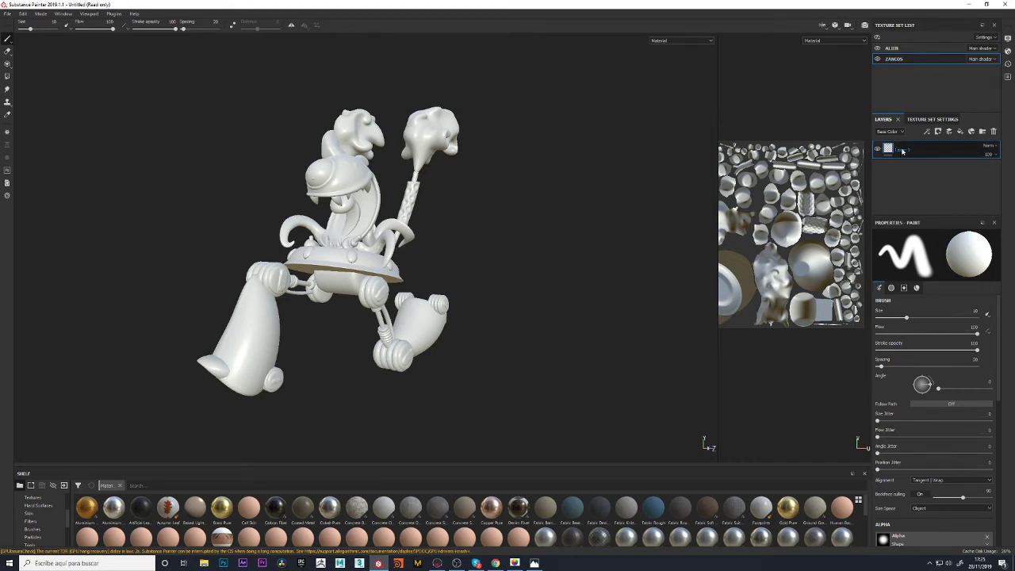
{"action": "key", "text": "Return"}
{"action": "double_click", "coordinate": [903, 150]}
{"action": "double_click", "coordinate": [903, 152]}
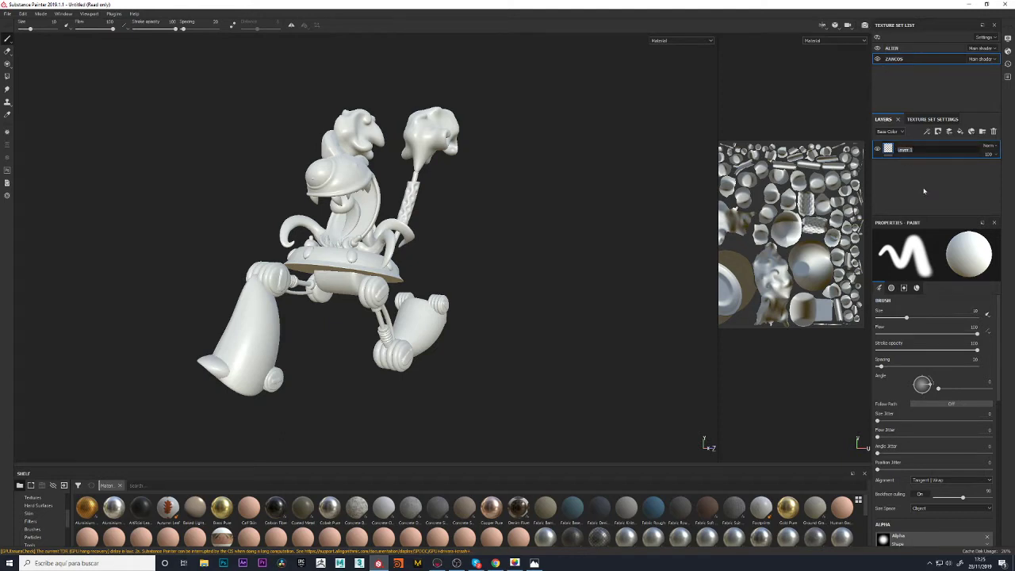
{"action": "type", "text": "u"}
{"action": "type", "text": "r"}
{"action": "key", "text": "Return"}
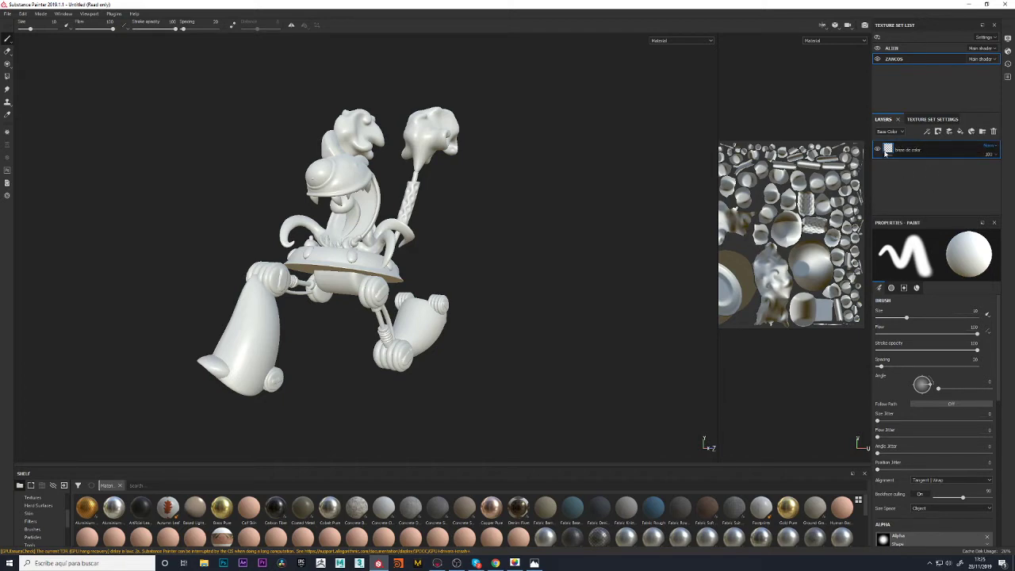
Add a Fill effect inside the 'base de color' layer from its context menu
{"action": "right_click", "coordinate": [887, 151]}
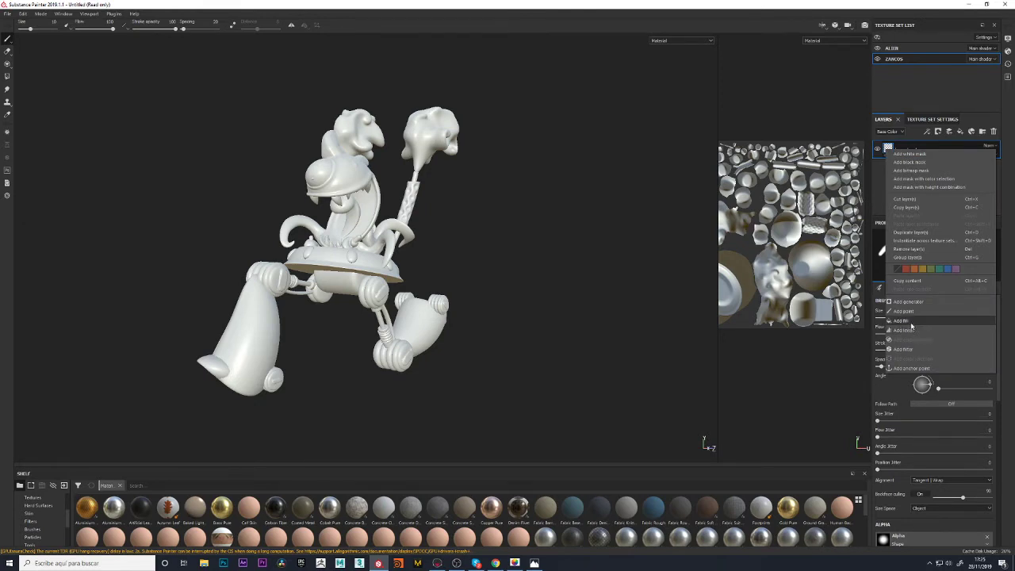
{"action": "key", "text": "Escape"}
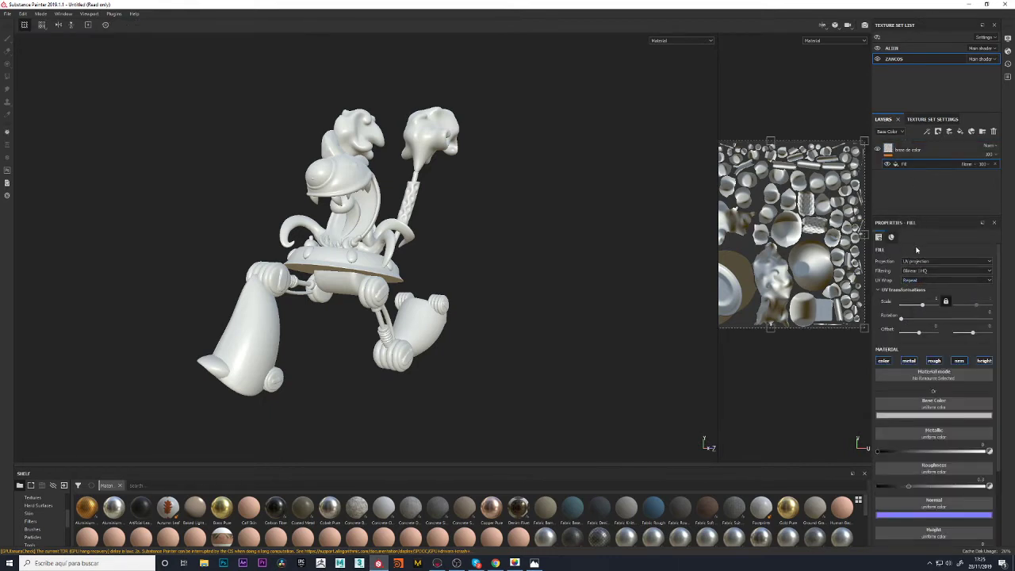
{"action": "scroll", "coordinate": [896, 289], "scroll_direction": "down", "scroll_amount": 2}
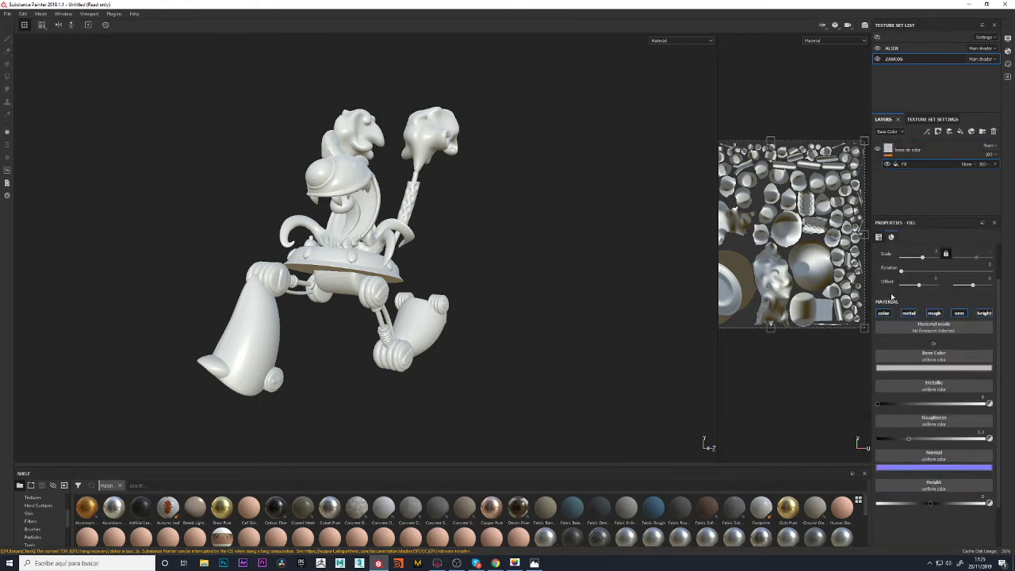
{"action": "scroll", "coordinate": [897, 288], "scroll_direction": "down", "scroll_amount": 1}
{"action": "scroll", "coordinate": [900, 270], "scroll_direction": "up", "scroll_amount": 3}
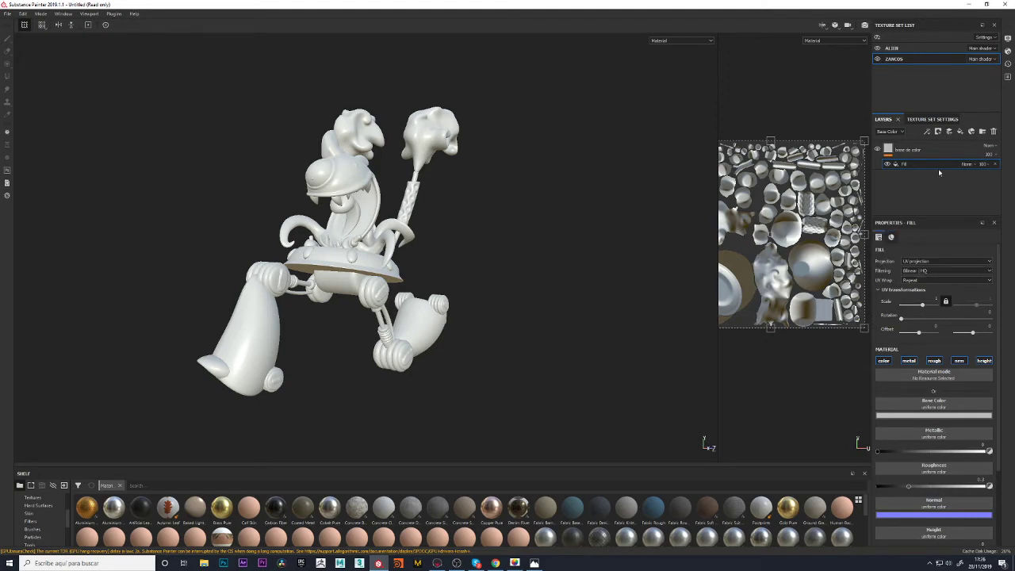
In Texture Set Settings' Bake Mesh Maps, set the output size to 4096
{"action": "left_click", "coordinate": [933, 119]}
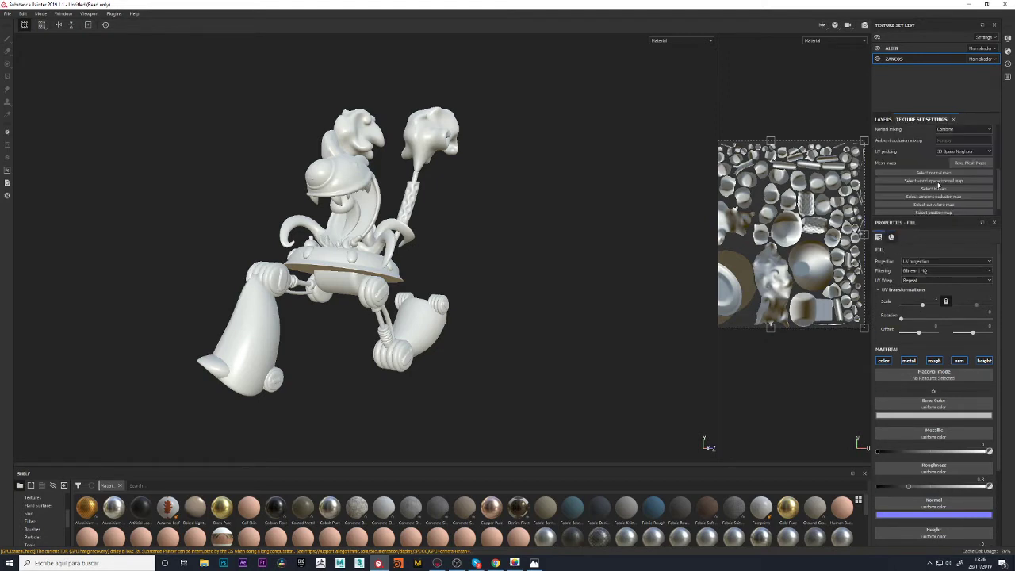
{"action": "left_click", "coordinate": [970, 162]}
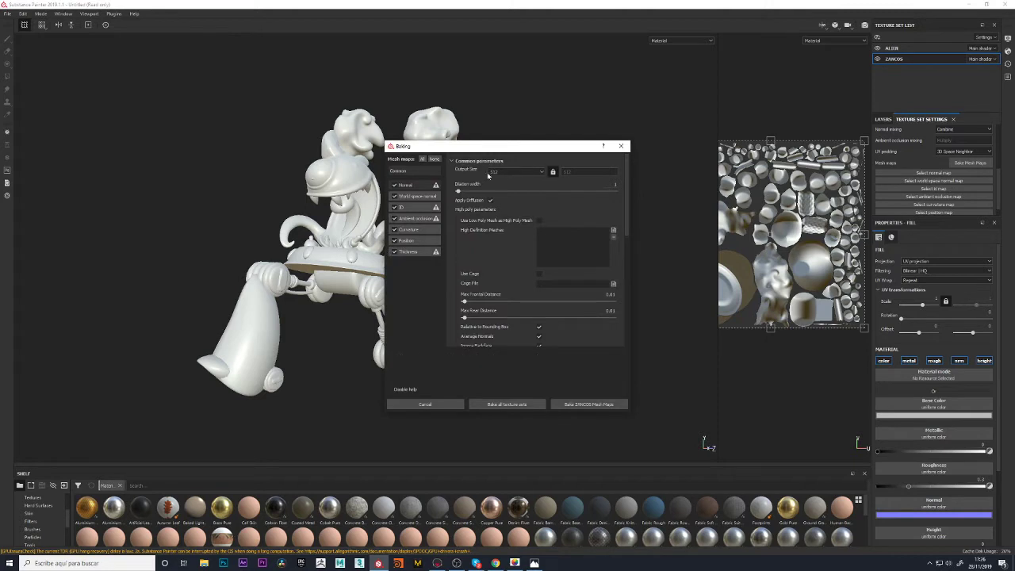
{"action": "left_click", "coordinate": [488, 174]}
{"action": "left_click", "coordinate": [496, 216]}
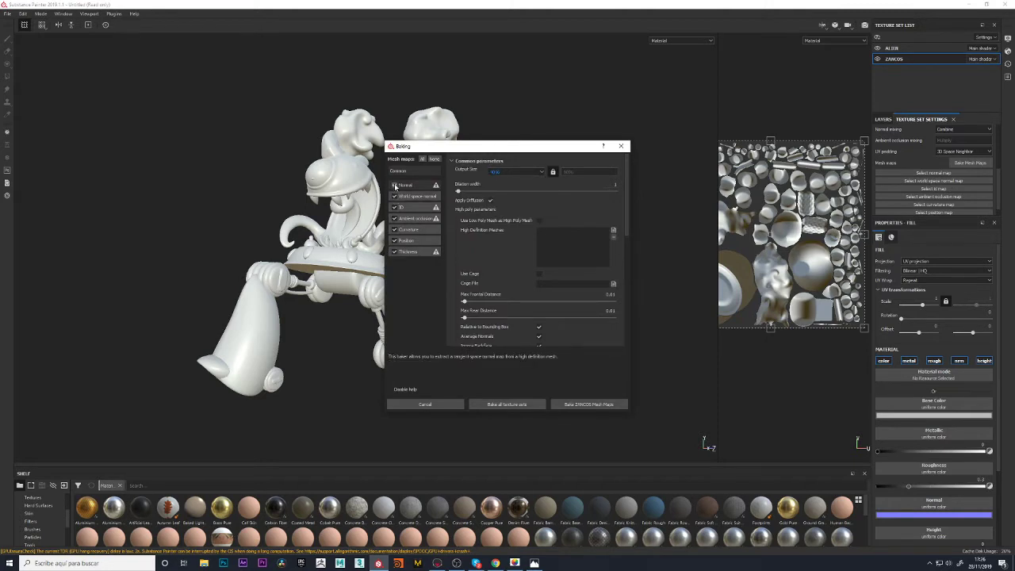
Keep only Curvature, Position and Thickness checked, and bake all texture sets
{"action": "left_click", "coordinate": [395, 185]}
{"action": "left_click", "coordinate": [395, 196]}
{"action": "left_click", "coordinate": [395, 207]}
{"action": "left_click", "coordinate": [395, 218]}
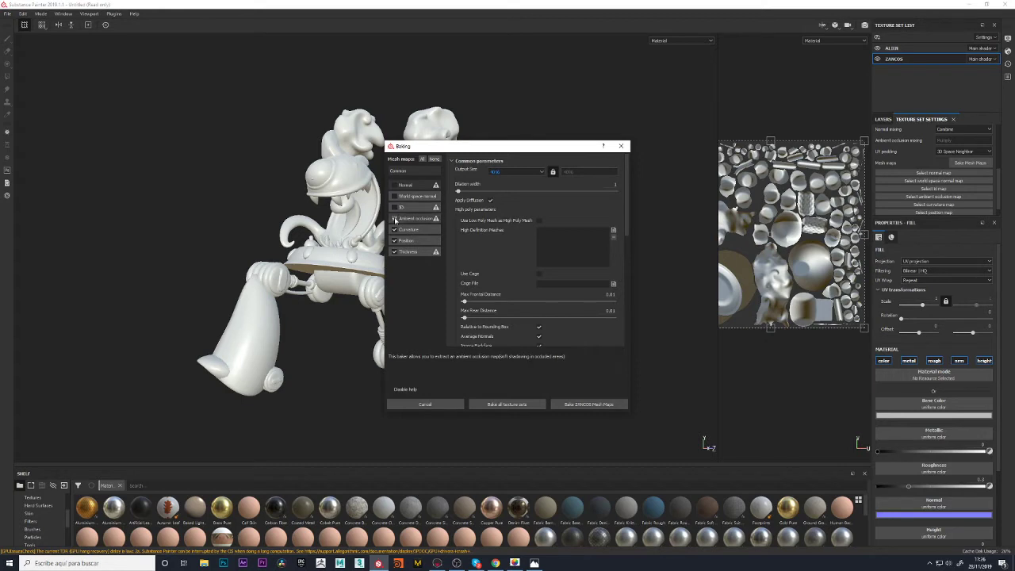
{"action": "left_click", "coordinate": [394, 229]}
{"action": "left_click", "coordinate": [394, 241]}
{"action": "left_click", "coordinate": [395, 251]}
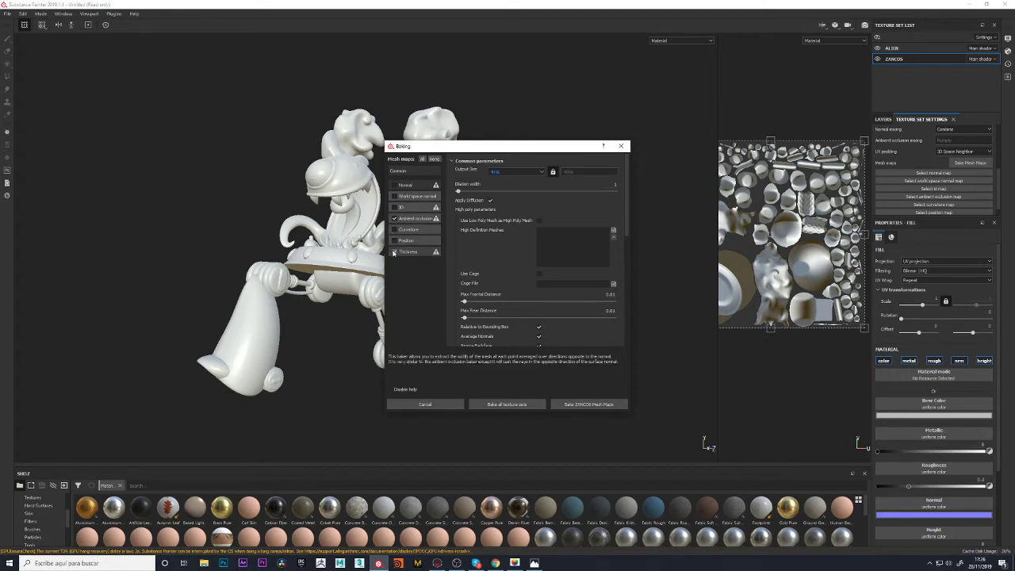
{"action": "left_click", "coordinate": [394, 252]}
{"action": "left_click", "coordinate": [395, 240]}
{"action": "left_click", "coordinate": [394, 230]}
{"action": "left_click", "coordinate": [394, 219]}
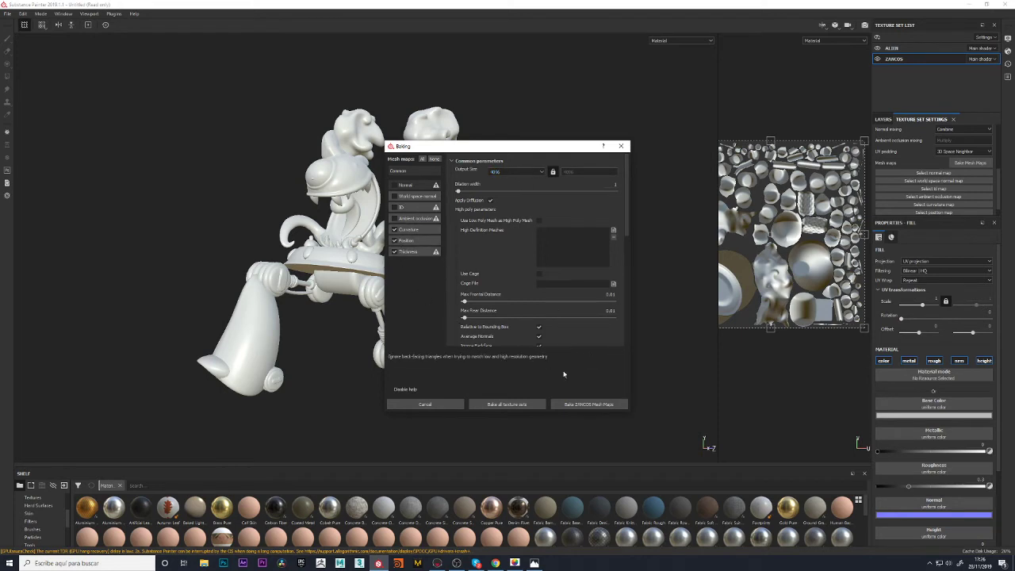
{"action": "left_click", "coordinate": [526, 406]}
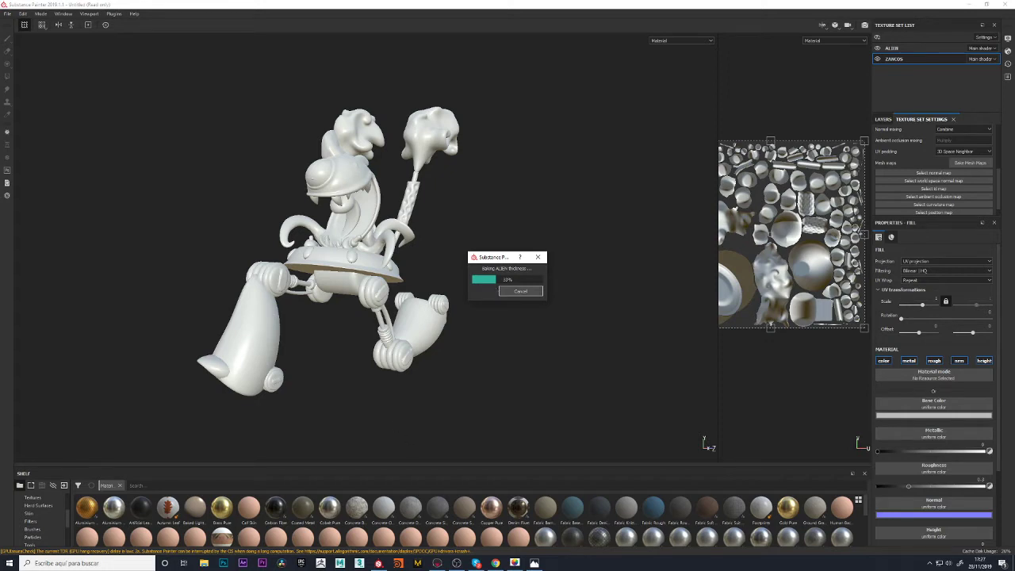
Let the bake run to 33% on the ALIEN thickness map, nudging the progress window up-left
{"action": "left_click", "coordinate": [515, 564]}
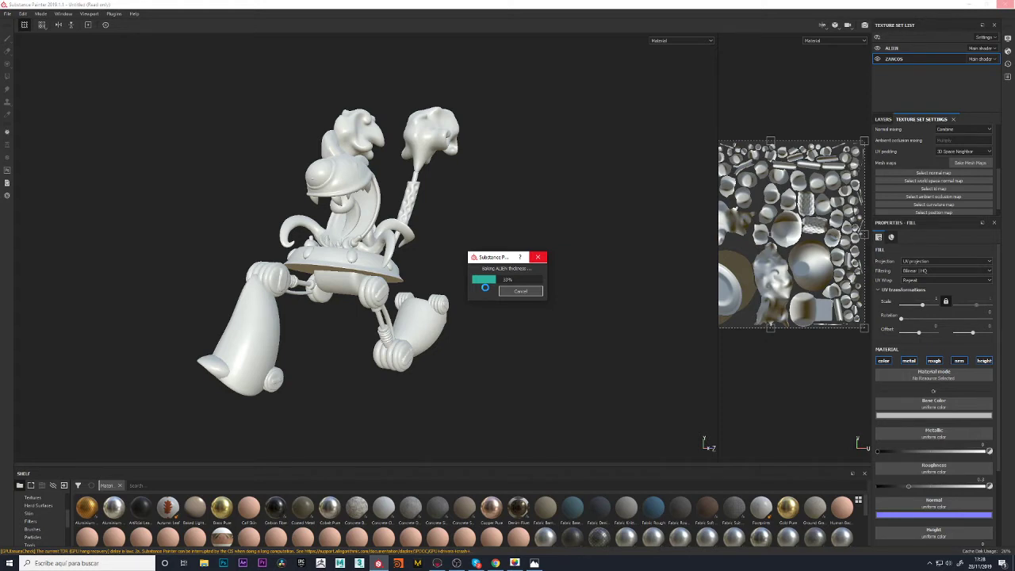
{"action": "left_click_drag", "start_coordinate": [503, 258], "coordinate": [494, 235]}
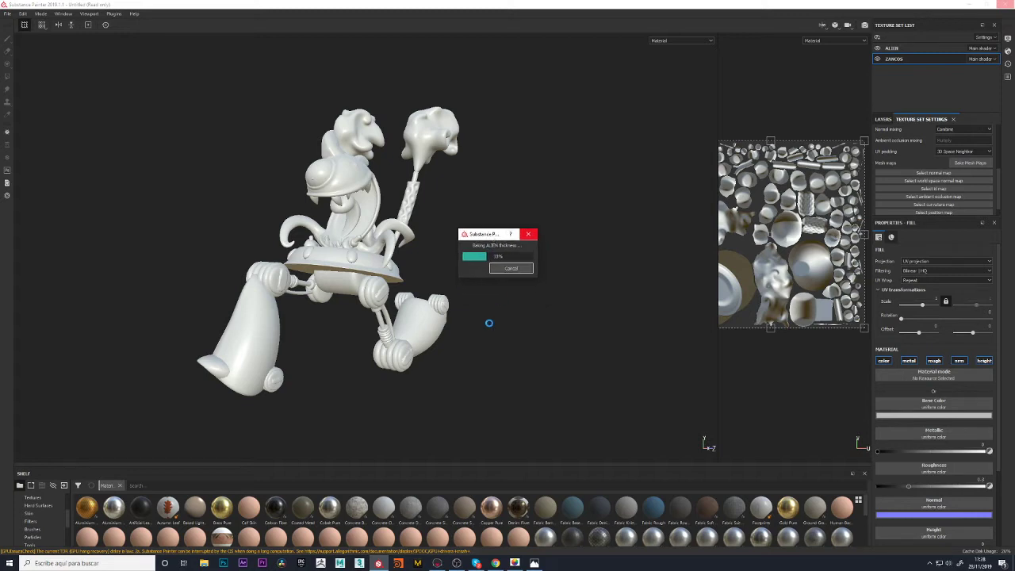
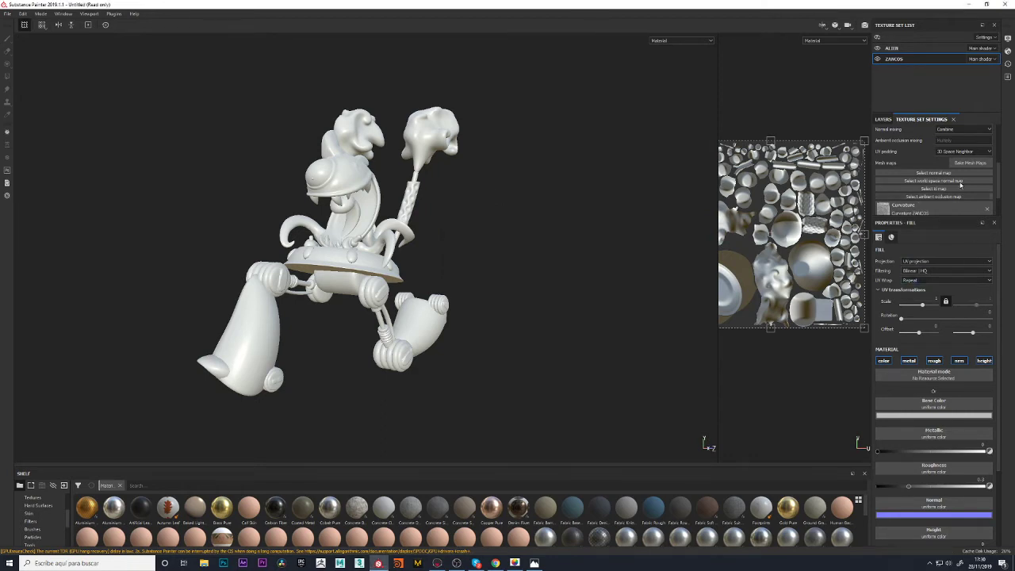
Set the texture set size in Texture Set Settings to 2048
{"action": "left_click", "coordinate": [883, 119]}
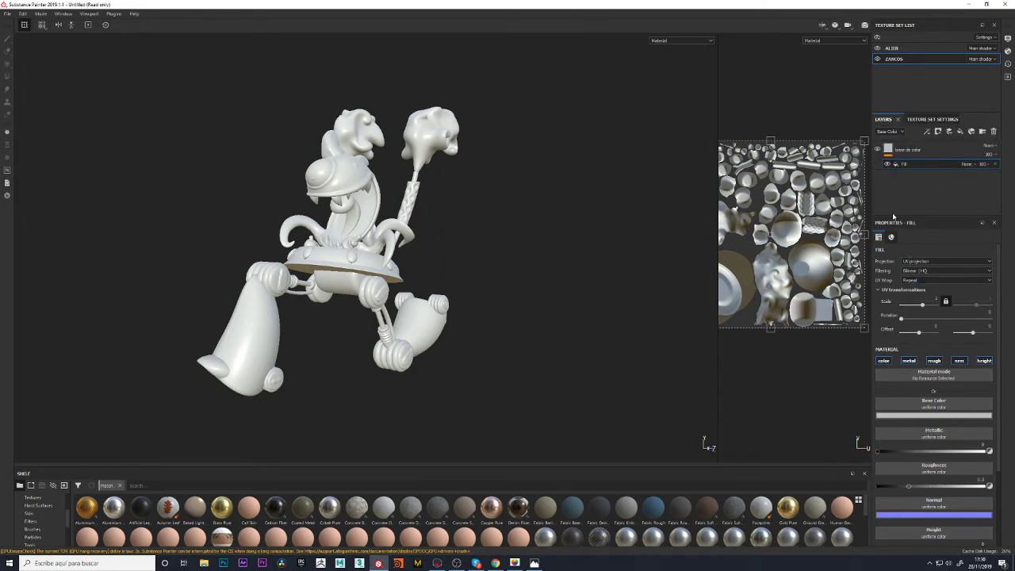
{"action": "left_click", "coordinate": [930, 119]}
{"action": "scroll", "coordinate": [997, 188], "scroll_direction": "up", "scroll_amount": 5}
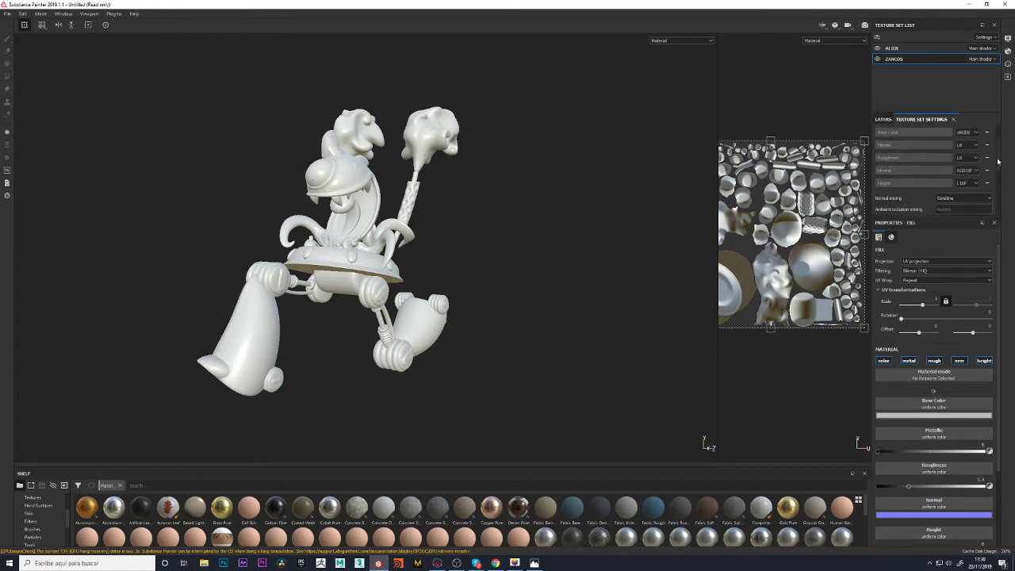
{"action": "left_click", "coordinate": [924, 133]}
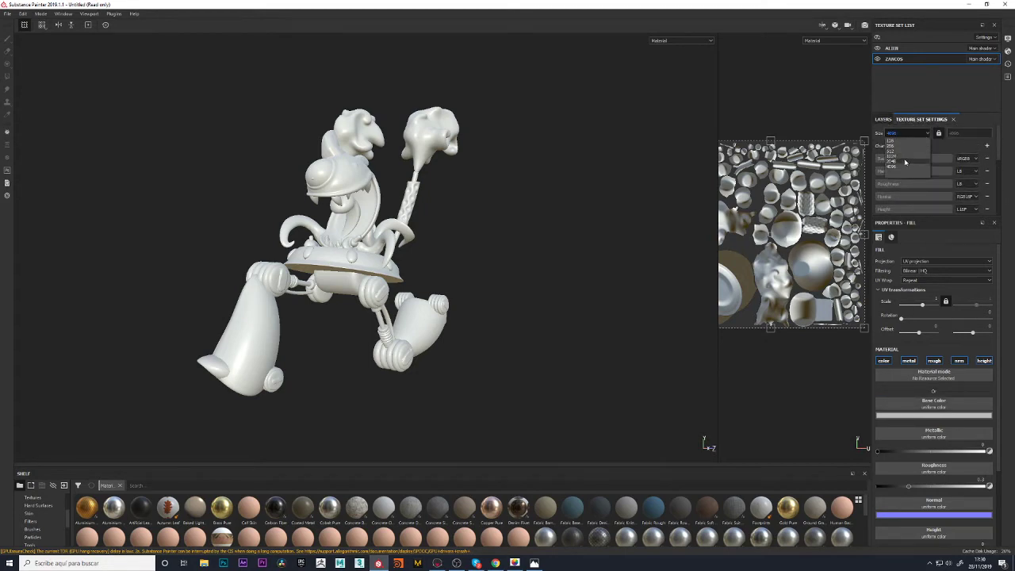
{"action": "left_click", "coordinate": [907, 161]}
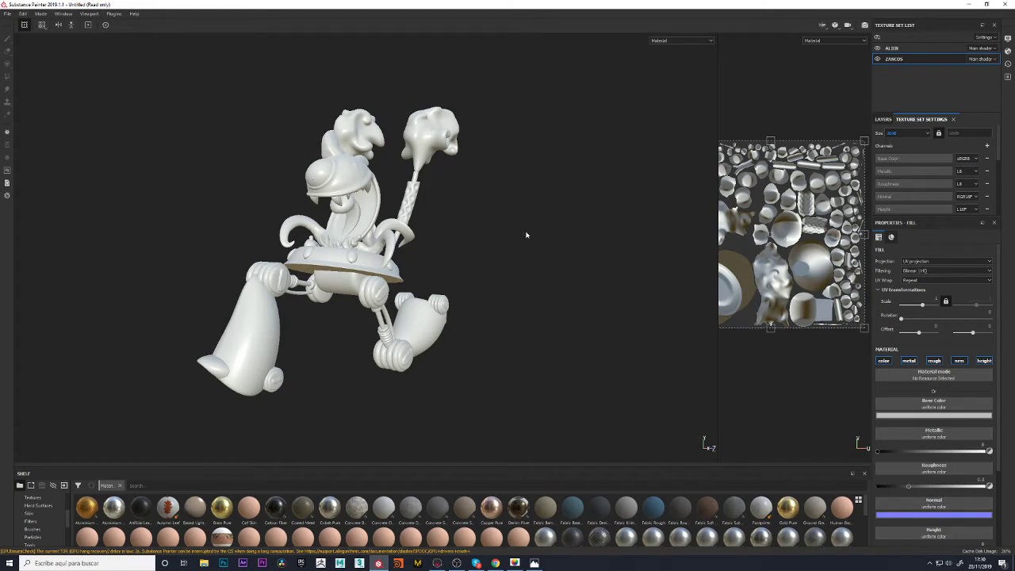
Return to the layer stack and confirm the 'base de color' layer name
{"action": "left_click", "coordinate": [883, 119]}
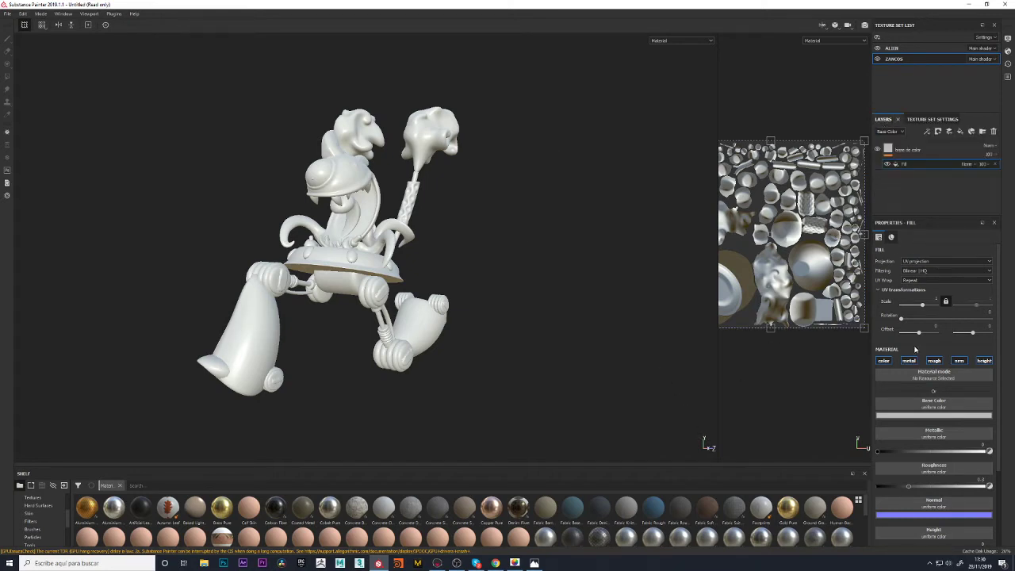
{"action": "double_click", "coordinate": [911, 149]}
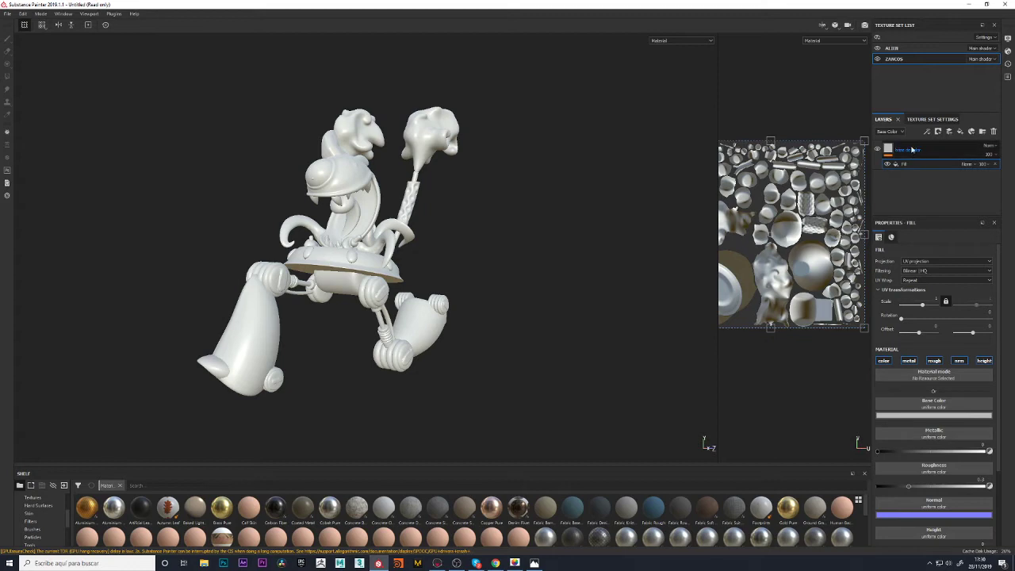
{"action": "key", "text": "Return"}
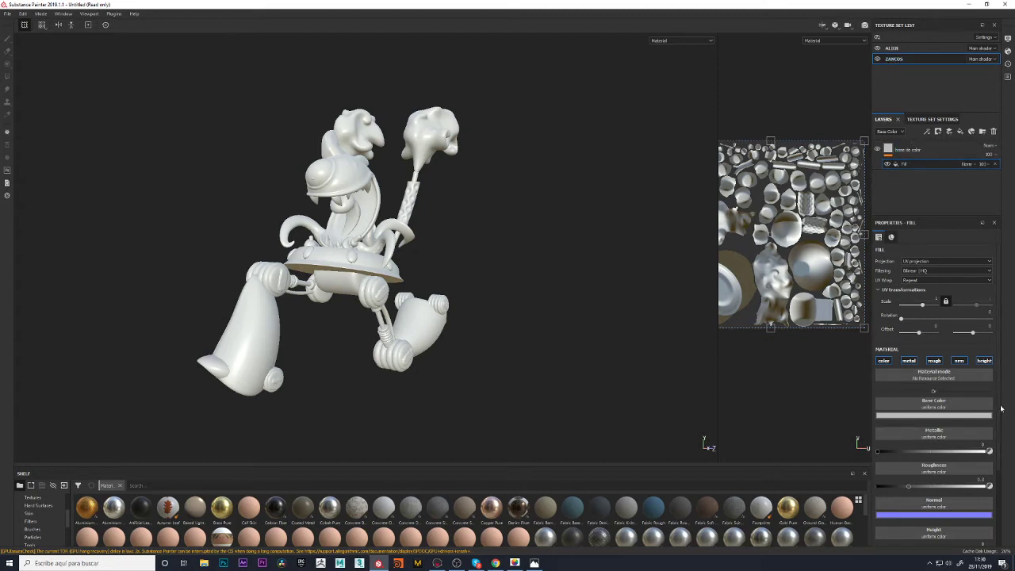
{"action": "scroll", "coordinate": [1002, 409], "scroll_direction": "down", "scroll_amount": 1}
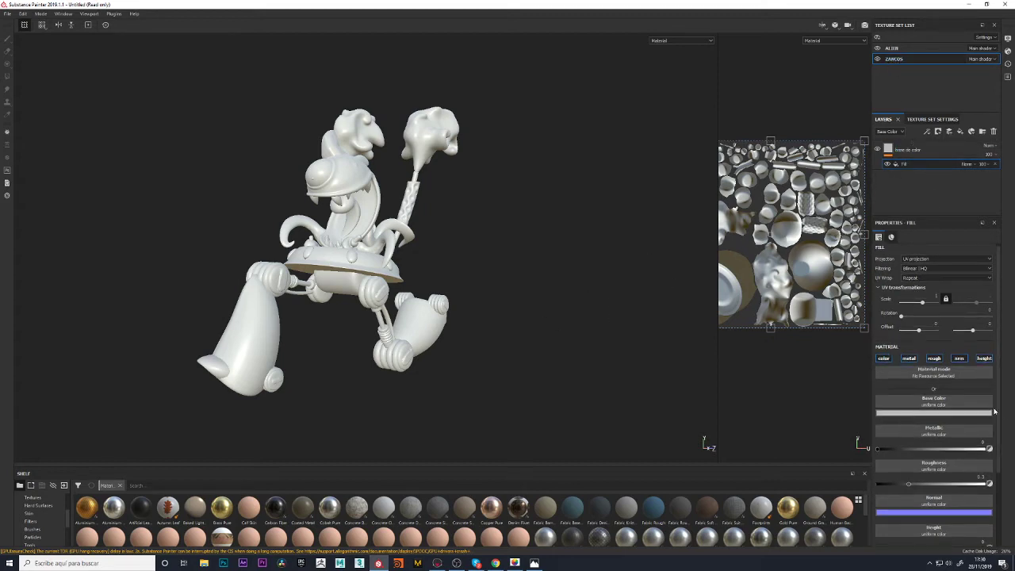
Give the base fill a dark grey colour, Metallic 1 and roughness about 0.51
{"action": "left_click", "coordinate": [931, 415]}
{"action": "left_click", "coordinate": [908, 464]}
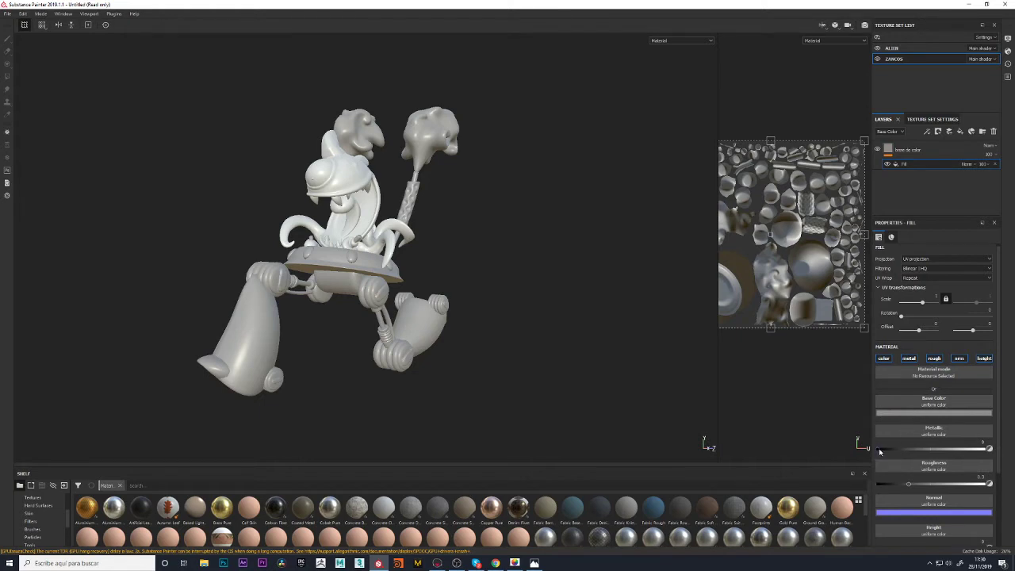
{"action": "left_click_drag", "start_coordinate": [879, 452], "coordinate": [984, 449]}
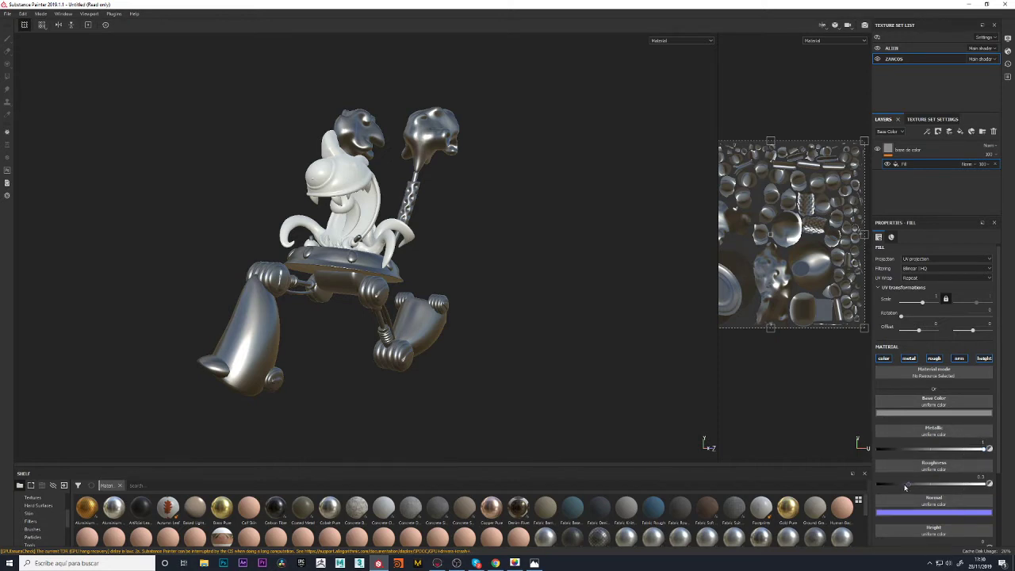
{"action": "mouse_move", "coordinate": [909, 484]}
{"action": "left_mouse_down"}
{"action": "mouse_move", "coordinate": [930, 484]}
{"action": "mouse_move", "coordinate": [917, 486]}
{"action": "left_mouse_up"}
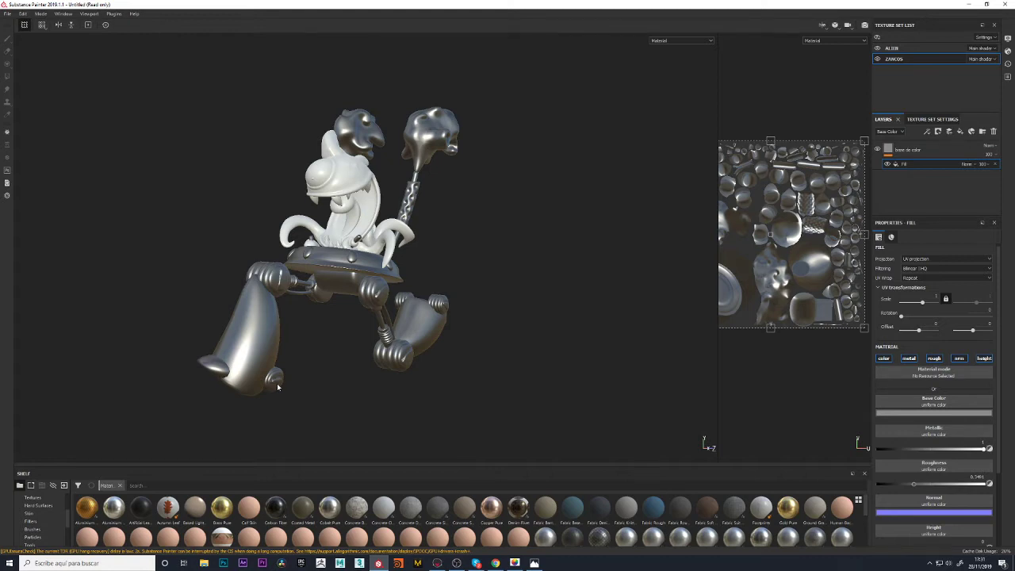
{"action": "left_click_drag", "start_coordinate": [1001, 415], "coordinate": [1002, 422]}
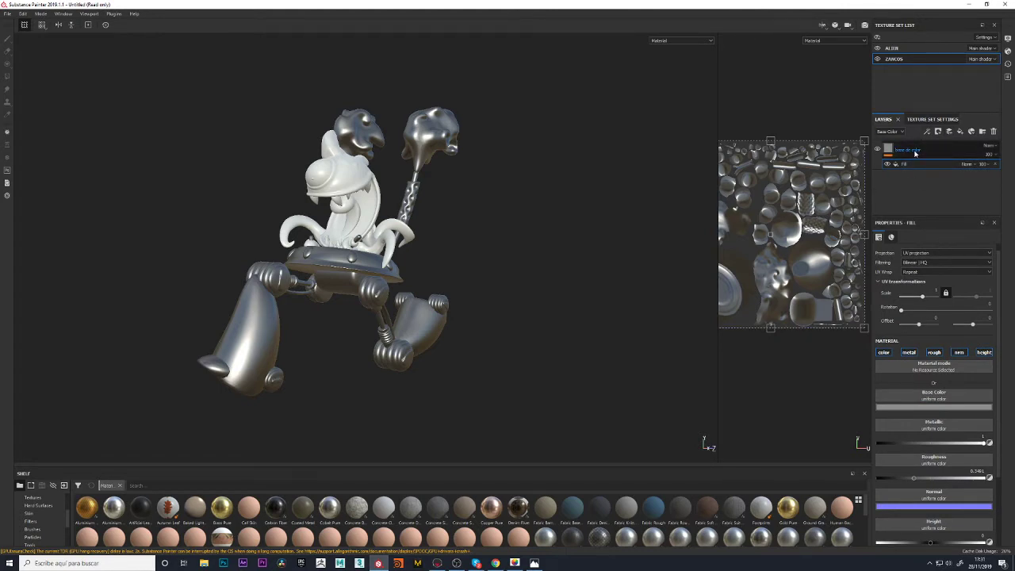
Rename the base layer to 'base metalica'
{"action": "left_click", "coordinate": [914, 153]}
{"action": "type", "text": "metalic"}
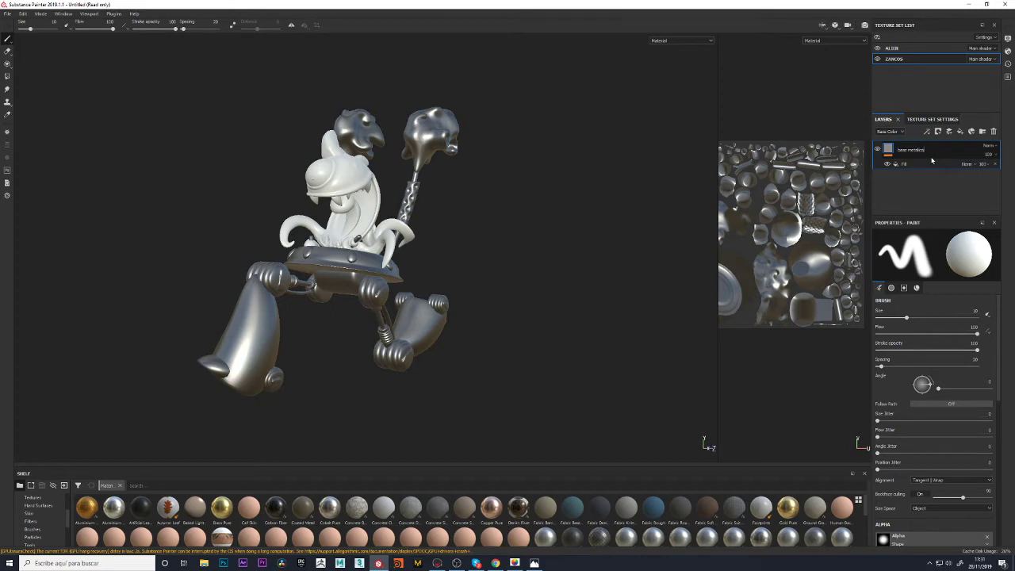
{"action": "type", "text": "a"}
{"action": "key", "text": "Return"}
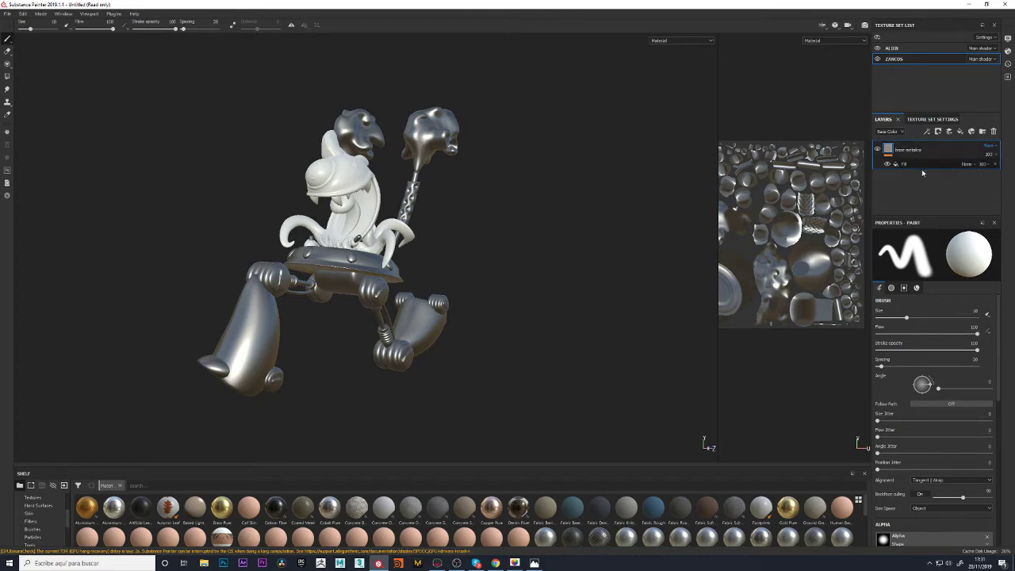
Add a new layer named 'pintura' and give it a paint effect
{"action": "left_click", "coordinate": [950, 132]}
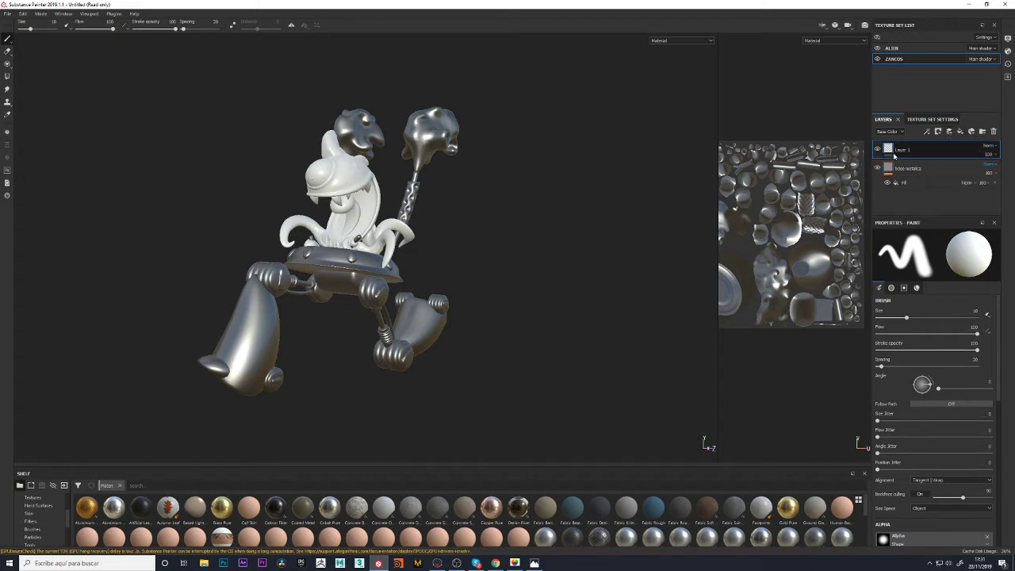
{"action": "double_click", "coordinate": [904, 149]}
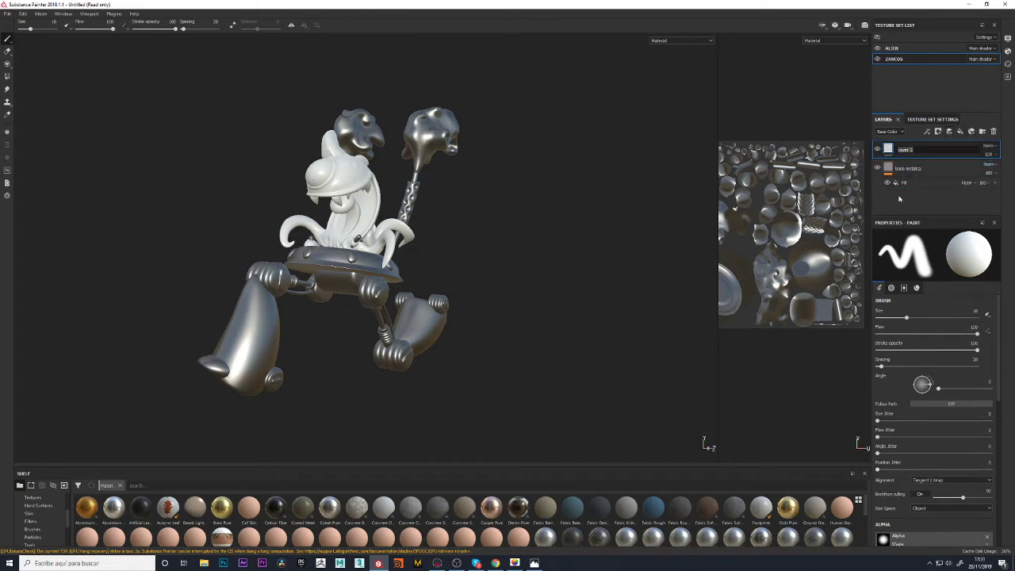
{"action": "type", "text": "piel"}
{"action": "key", "text": "Return"}
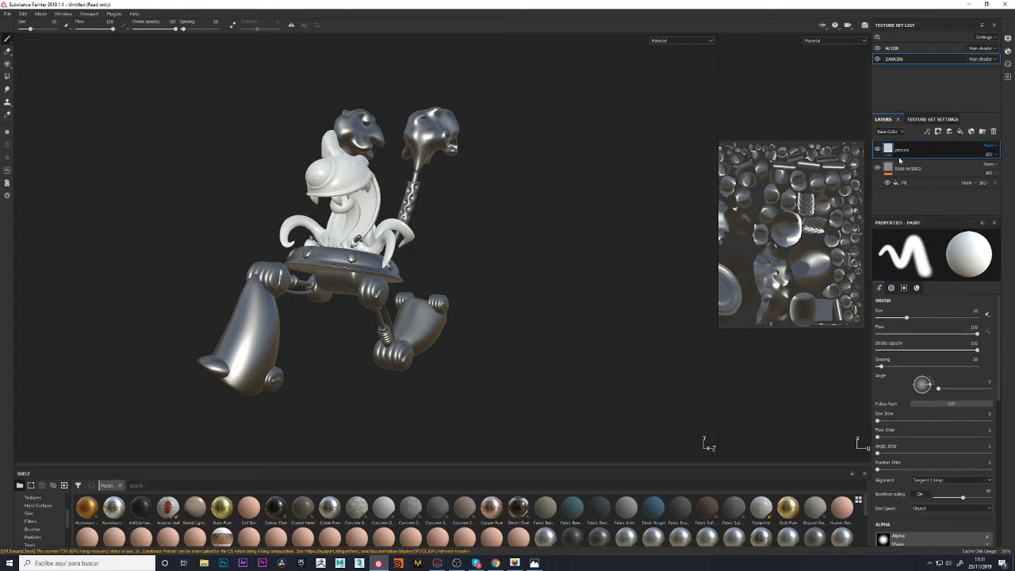
{"action": "right_click", "coordinate": [958, 157]}
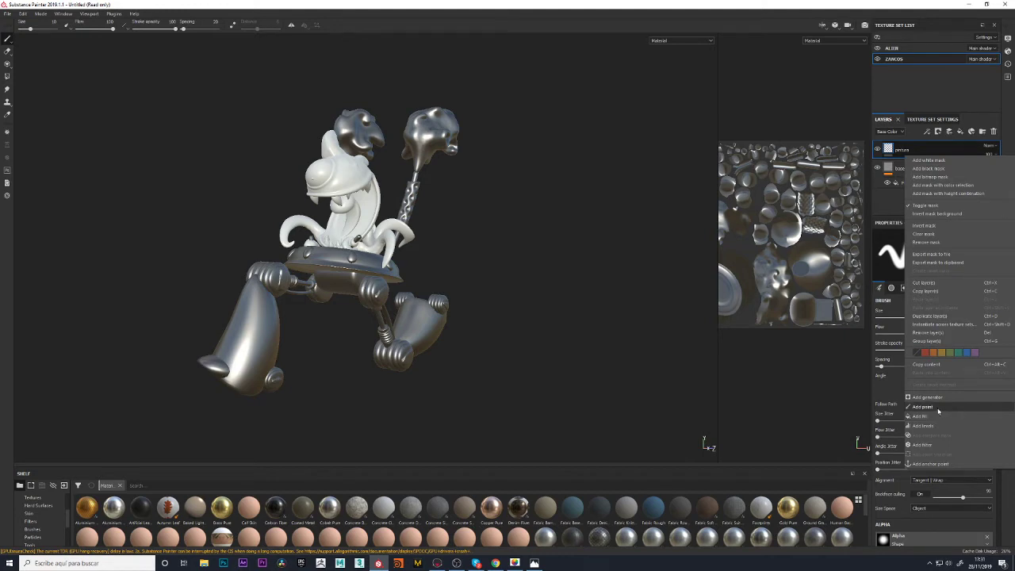
{"action": "left_click", "coordinate": [939, 411]}
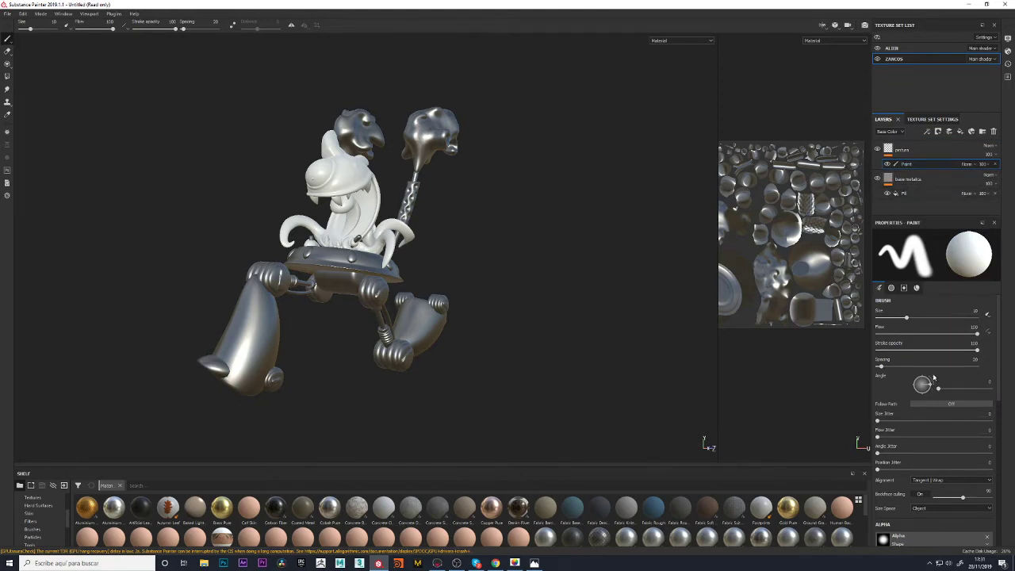
Open the Paint effect's base colour picker and bring up the colour-wheel reference image
{"action": "double_click", "coordinate": [914, 165]}
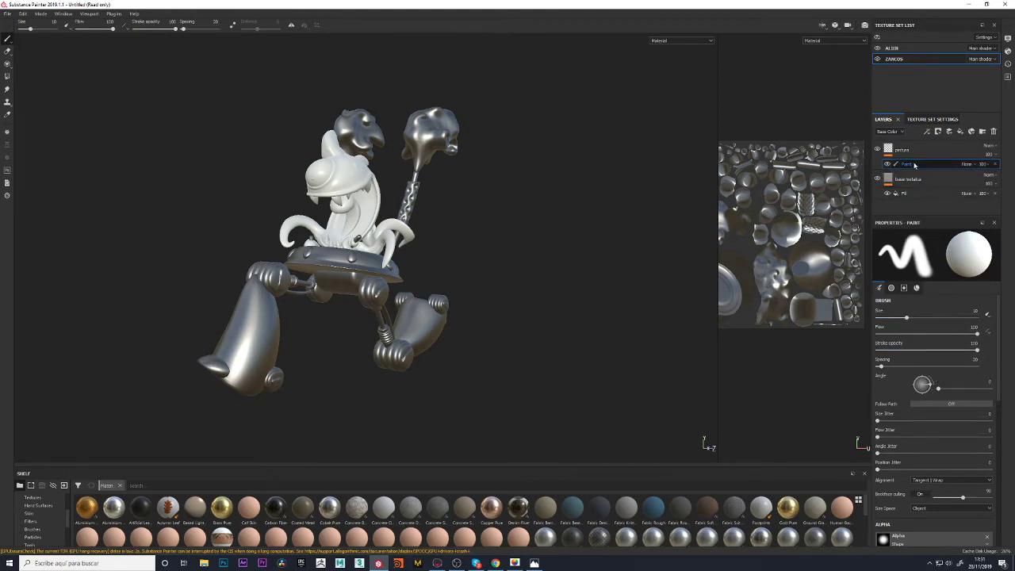
{"action": "scroll", "coordinate": [913, 453], "scroll_direction": "down", "scroll_amount": 1}
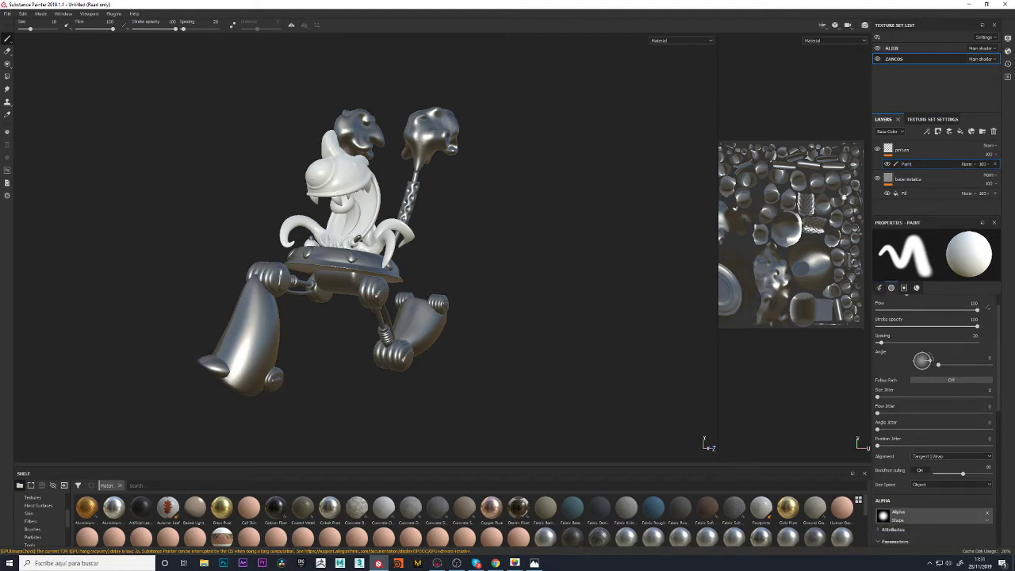
{"action": "scroll", "coordinate": [912, 444], "scroll_direction": "down", "scroll_amount": 1}
{"action": "scroll", "coordinate": [912, 452], "scroll_direction": "down", "scroll_amount": 2}
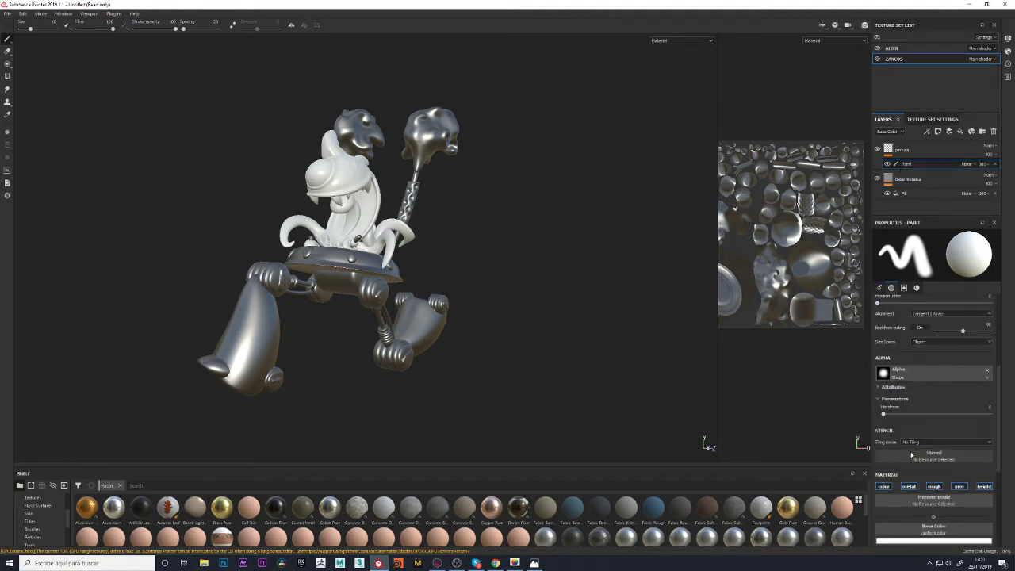
{"action": "scroll", "coordinate": [913, 458], "scroll_direction": "down", "scroll_amount": 2}
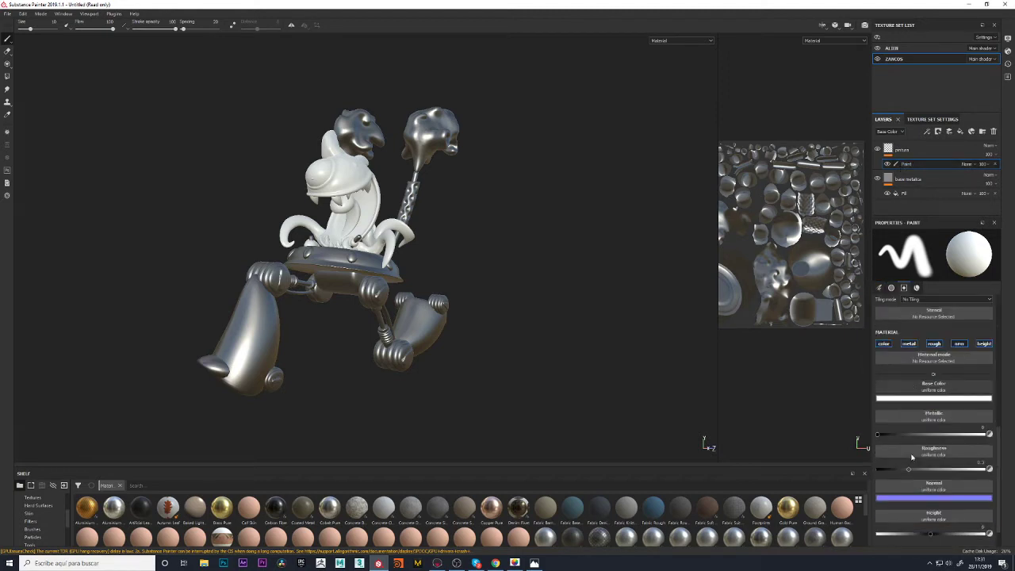
{"action": "left_click", "coordinate": [931, 399]}
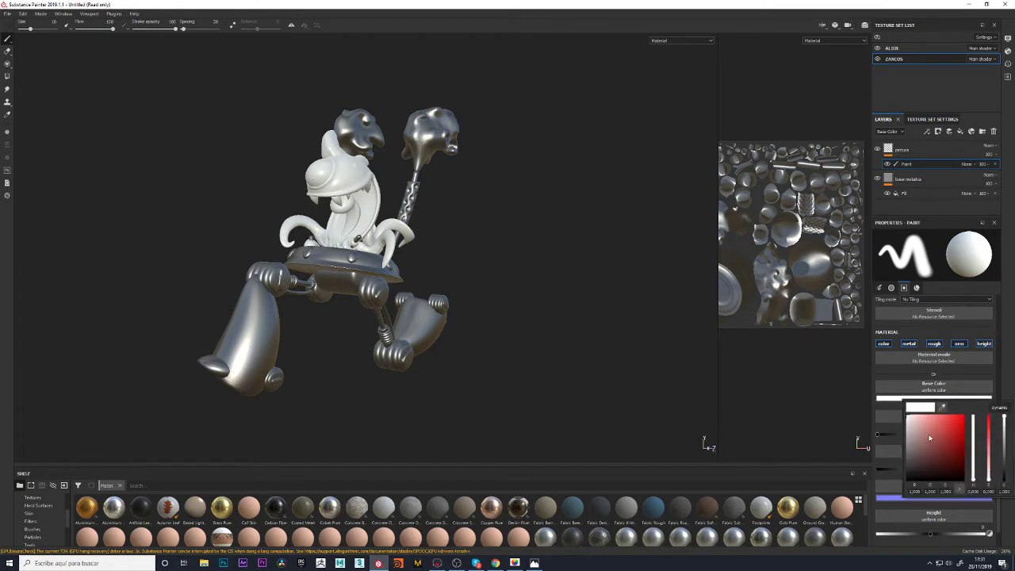
{"action": "left_click", "coordinate": [514, 563]}
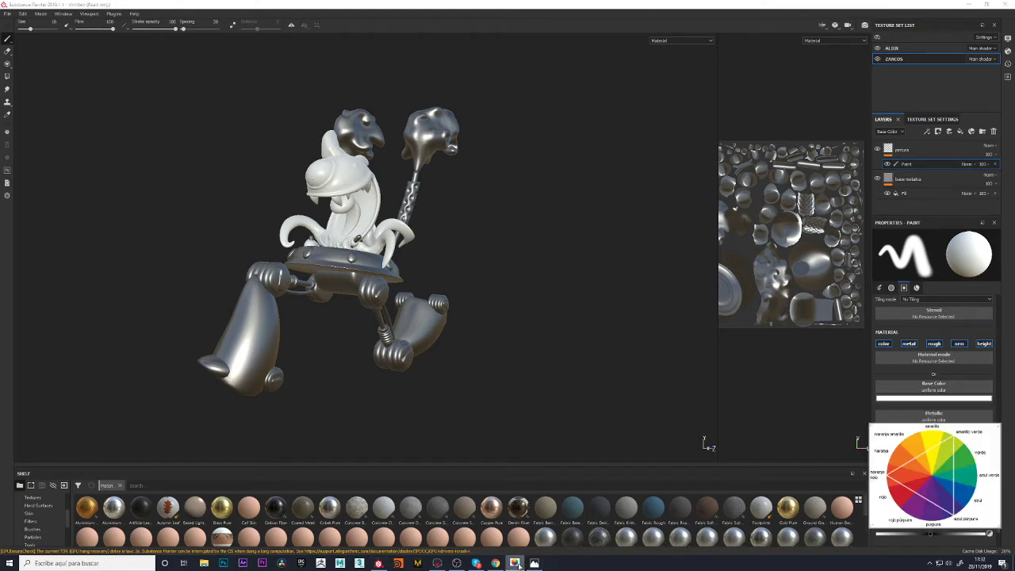
Position the colour-wheel reference window near the texture set list
{"action": "left_click_drag", "start_coordinate": [897, 465], "coordinate": [867, 222]}
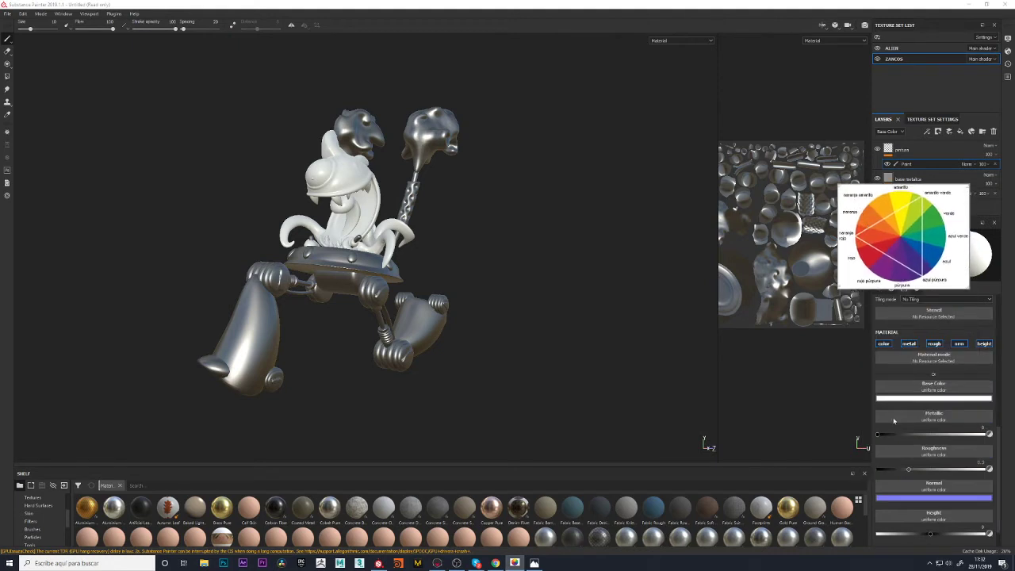
{"action": "left_click", "coordinate": [936, 399]}
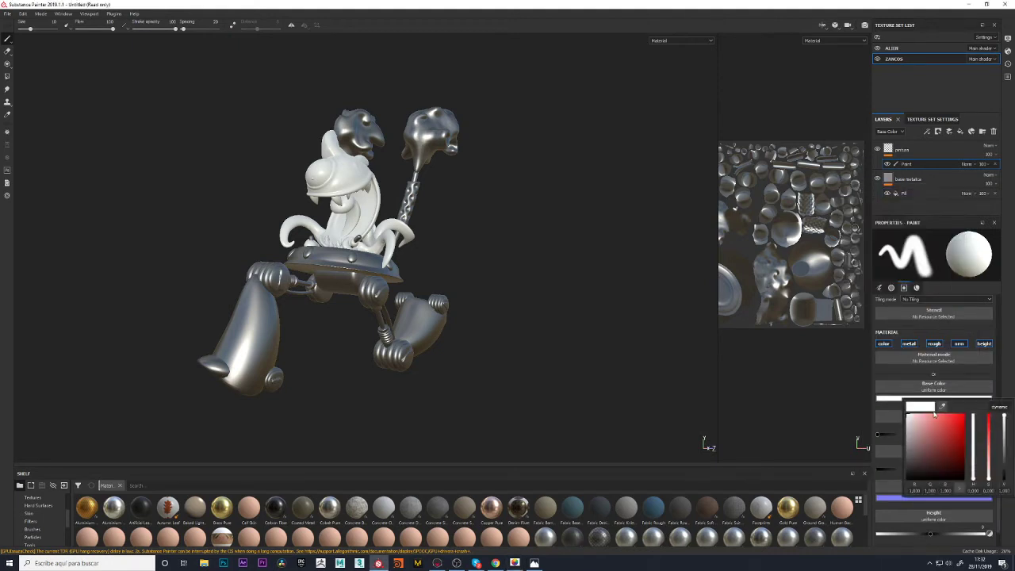
{"action": "left_click", "coordinate": [930, 564]}
{"action": "right_click", "coordinate": [907, 532]}
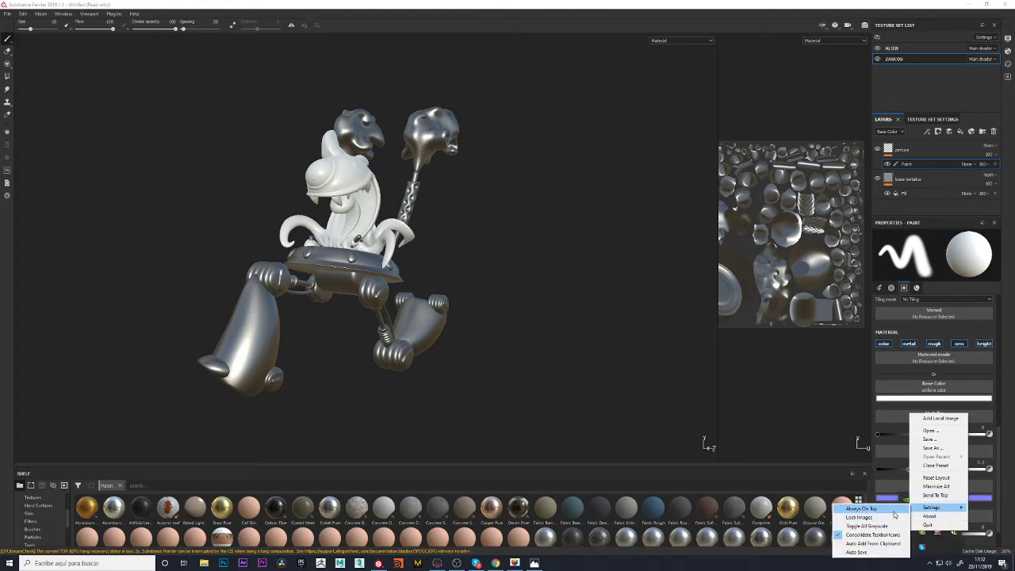
{"action": "left_click", "coordinate": [894, 514]}
{"action": "left_click_drag", "start_coordinate": [922, 252], "coordinate": [930, 138]}
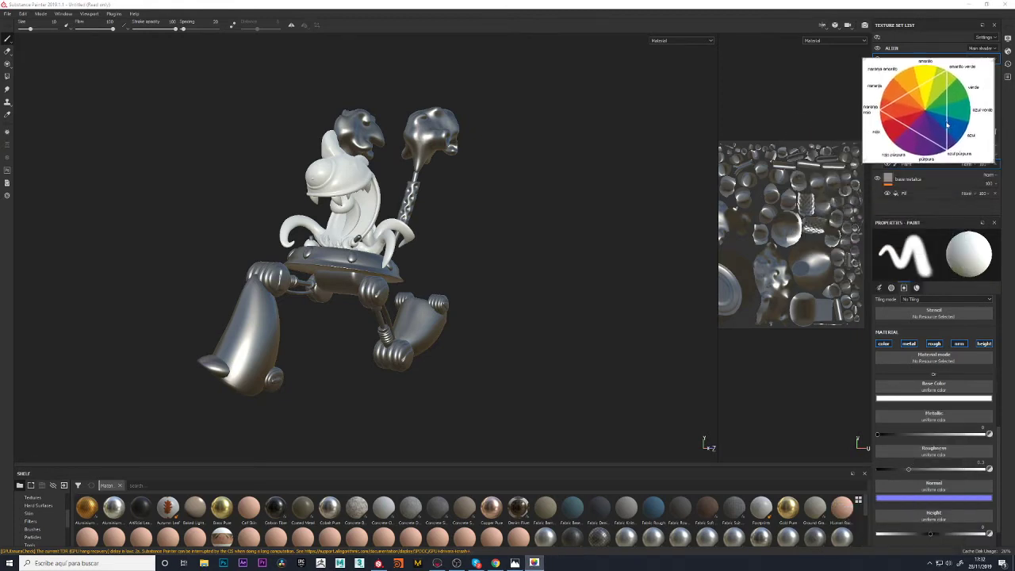
Sample orange-red from the colour wheel as the Paint layer's base colour
{"action": "left_click", "coordinate": [941, 399]}
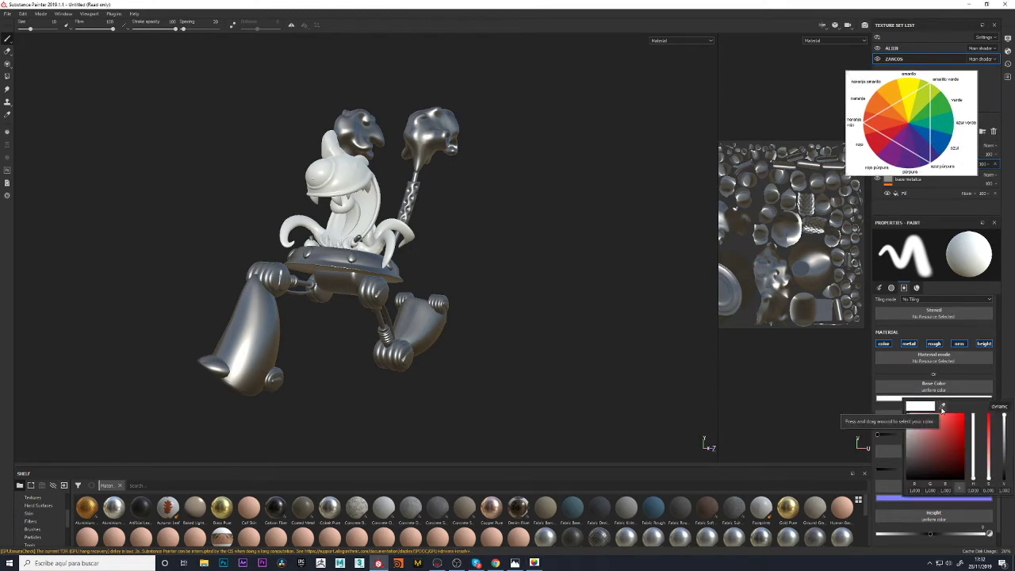
{"action": "mouse_move", "coordinate": [942, 407]}
{"action": "left_mouse_down"}
{"action": "mouse_move", "coordinate": [946, 246]}
{"action": "mouse_move", "coordinate": [893, 118]}
{"action": "left_mouse_up"}
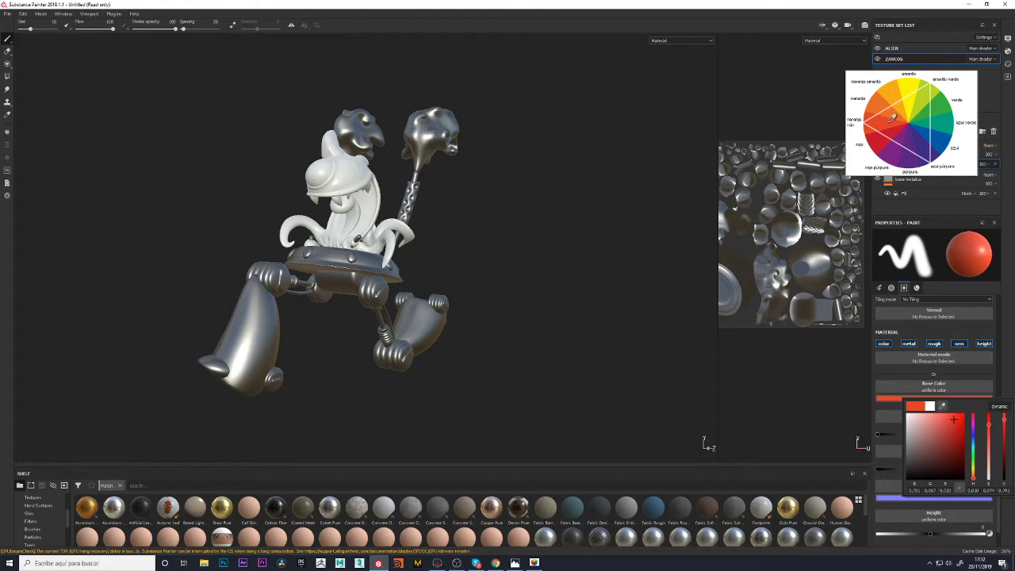
{"action": "left_click", "coordinate": [1009, 327]}
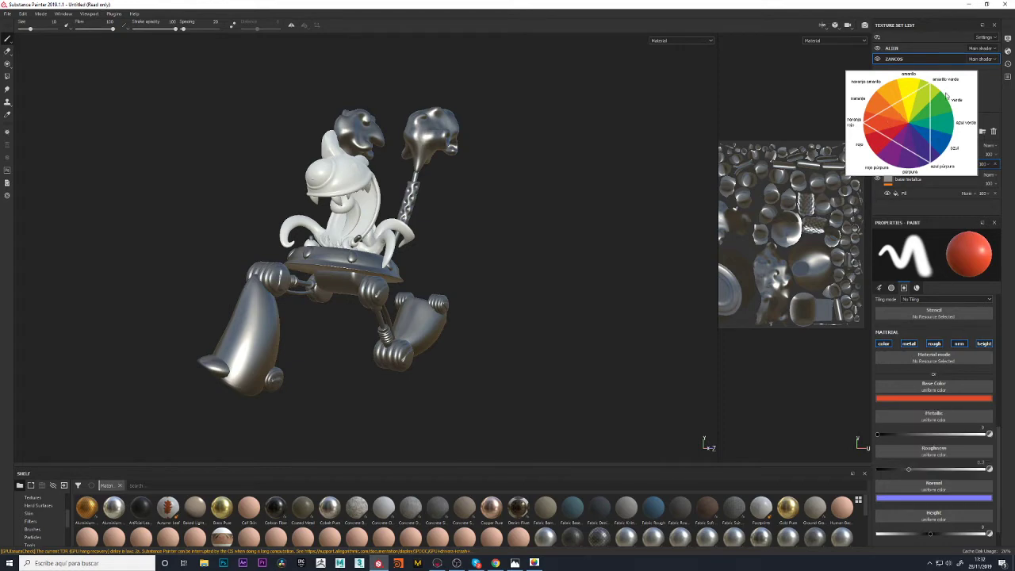
{"action": "left_click_drag", "start_coordinate": [967, 127], "coordinate": [880, 552]}
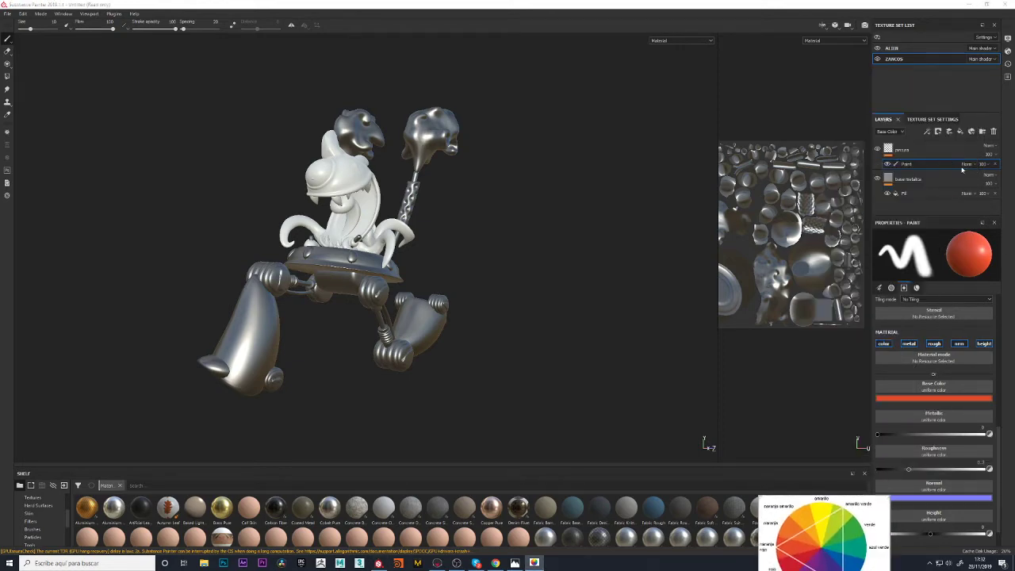
{"action": "double_click", "coordinate": [929, 164]}
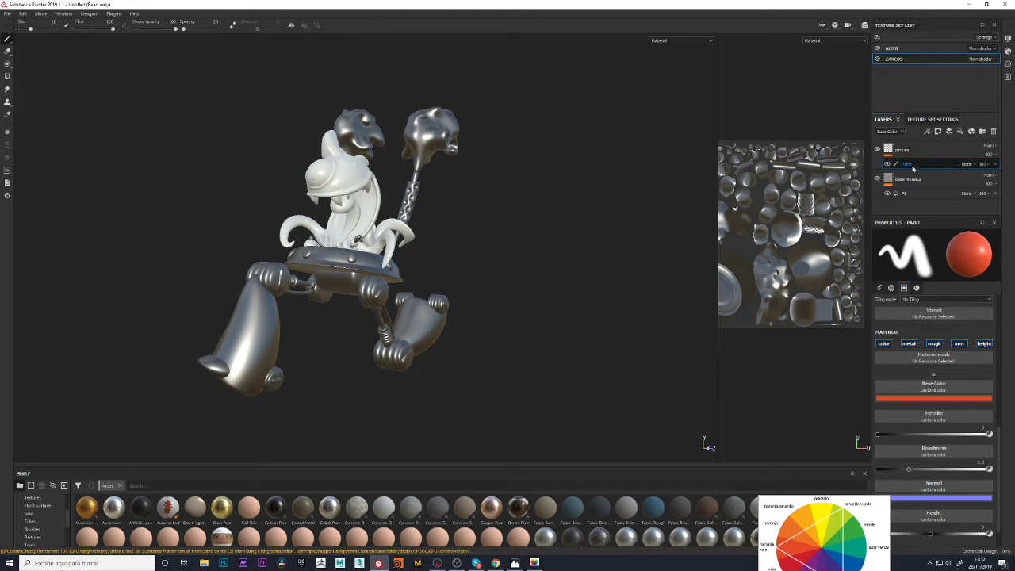
Fill the vehicle's whole left leg in the mask using Polygon Fill in mesh mode
{"action": "key", "text": "Return"}
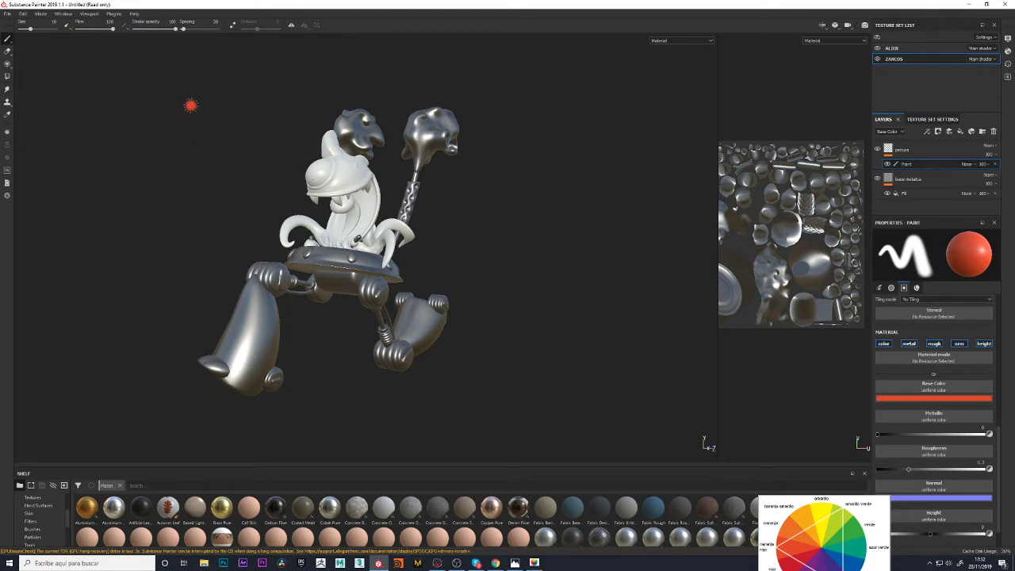
{"action": "left_click", "coordinate": [7, 76]}
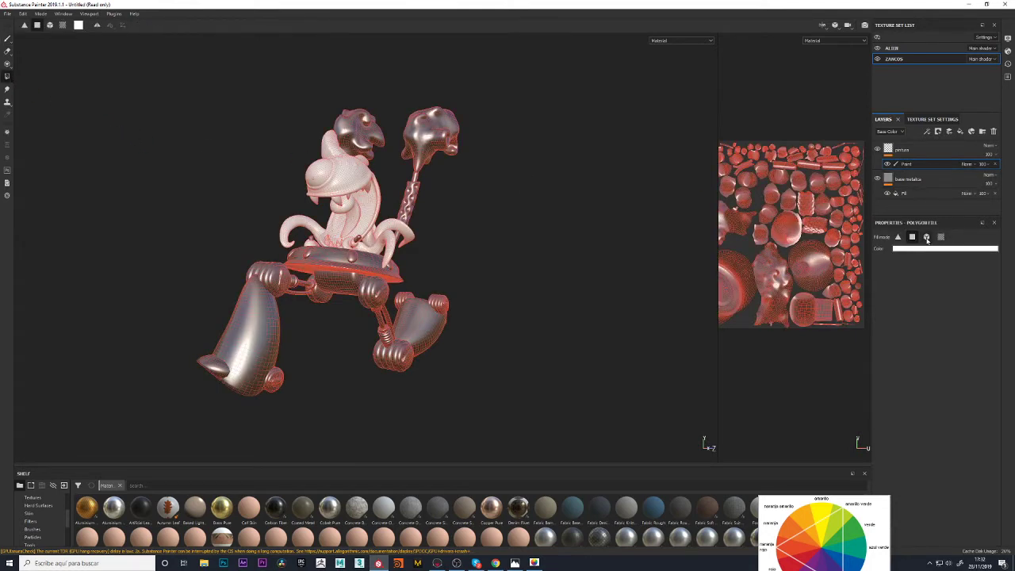
{"action": "left_click", "coordinate": [927, 237]}
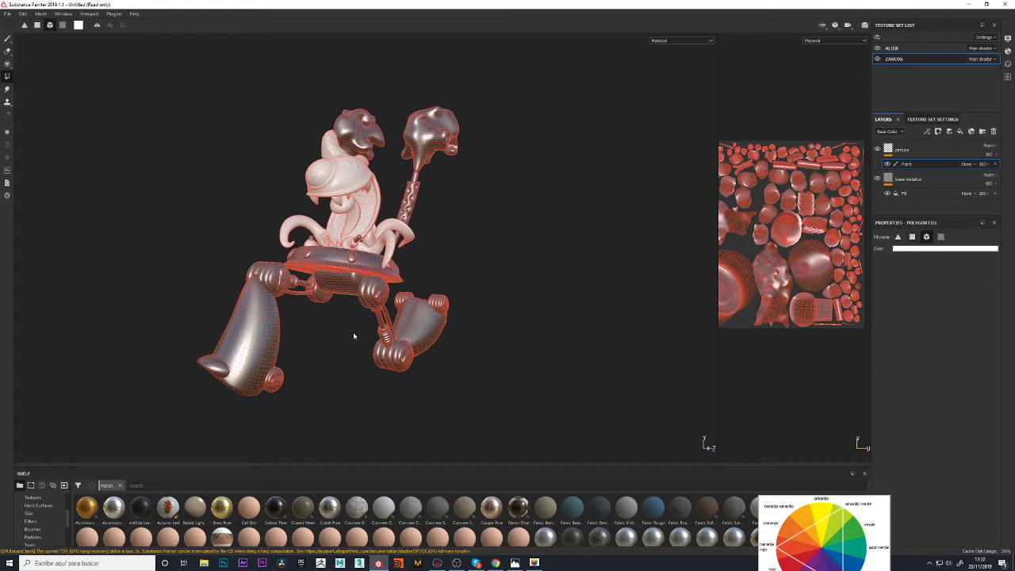
{"action": "left_click", "coordinate": [248, 337]}
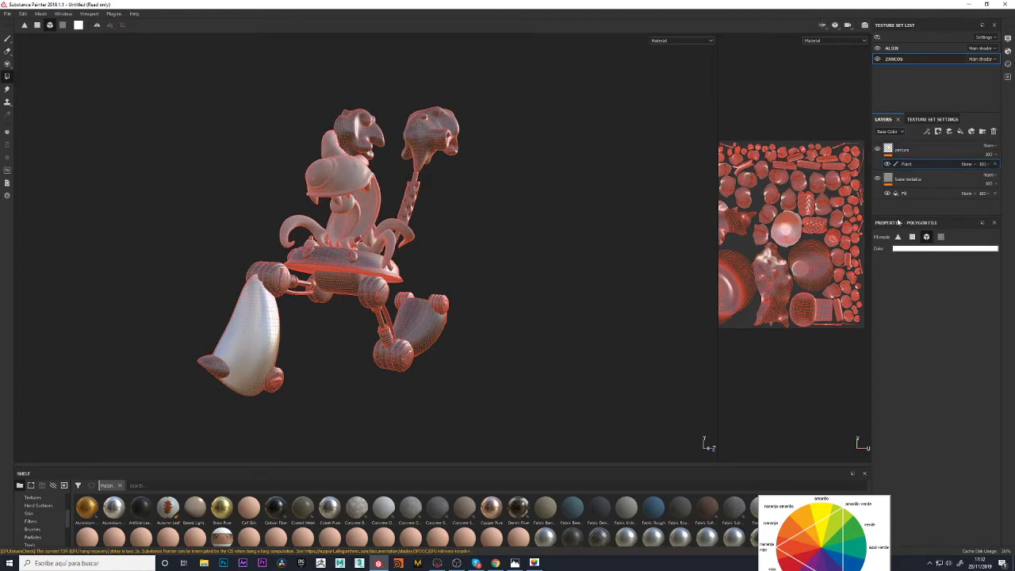
{"action": "left_click", "coordinate": [7, 38]}
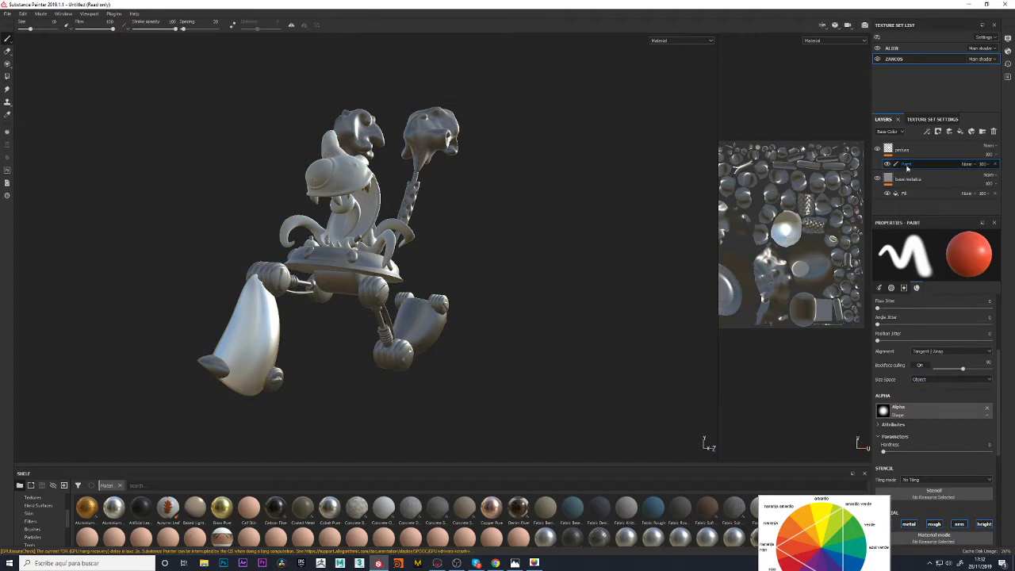
{"action": "left_click_drag", "start_coordinate": [849, 532], "coordinate": [786, 556]}
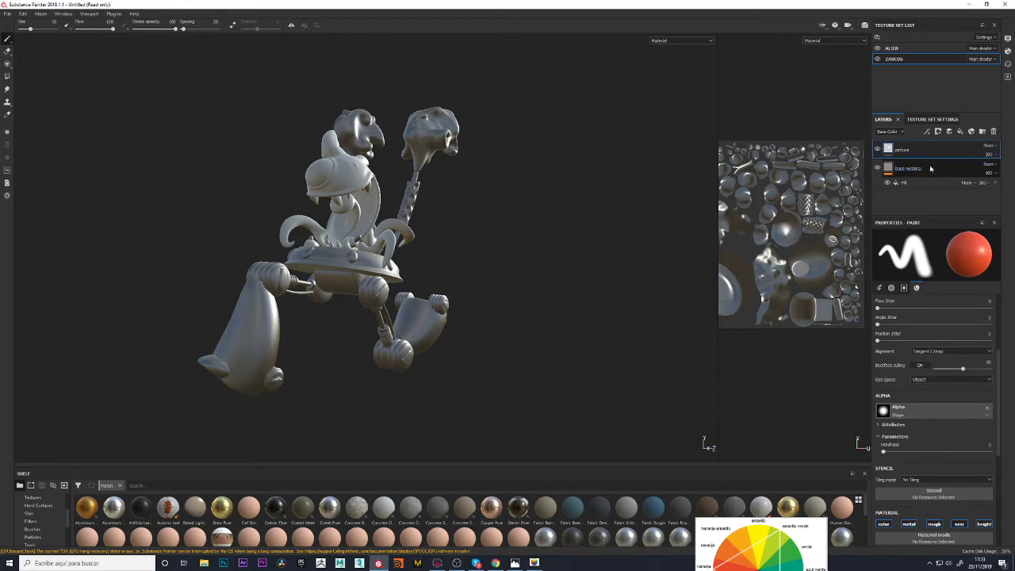
Add a fill to the pintura layer with red-orange sampled from the colour wheel
{"action": "left_click", "coordinate": [892, 150]}
{"action": "right_click", "coordinate": [891, 150]}
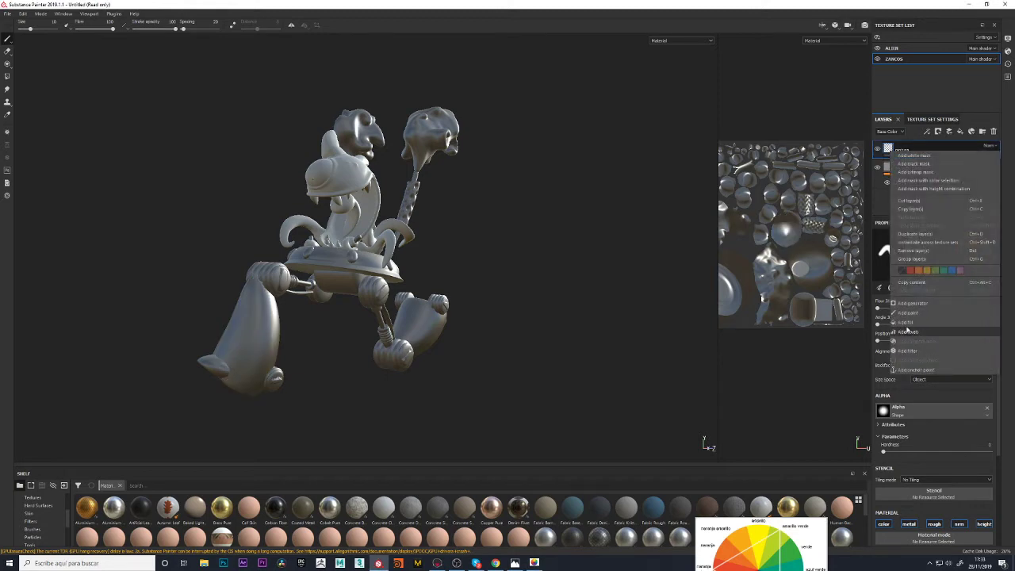
{"action": "left_click", "coordinate": [906, 323]}
{"action": "left_click", "coordinate": [918, 407]}
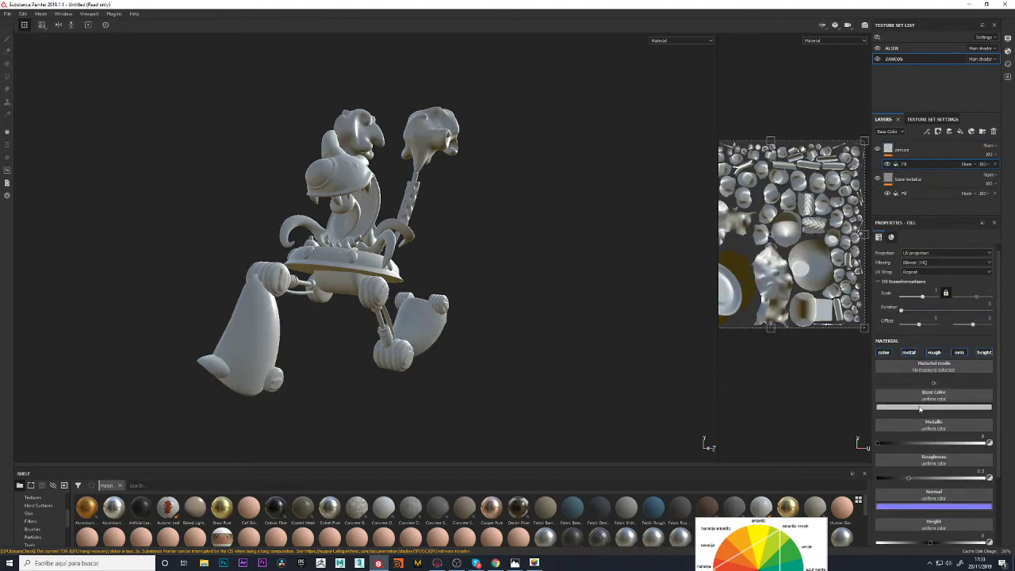
{"action": "left_click_drag", "start_coordinate": [804, 524], "coordinate": [799, 331]}
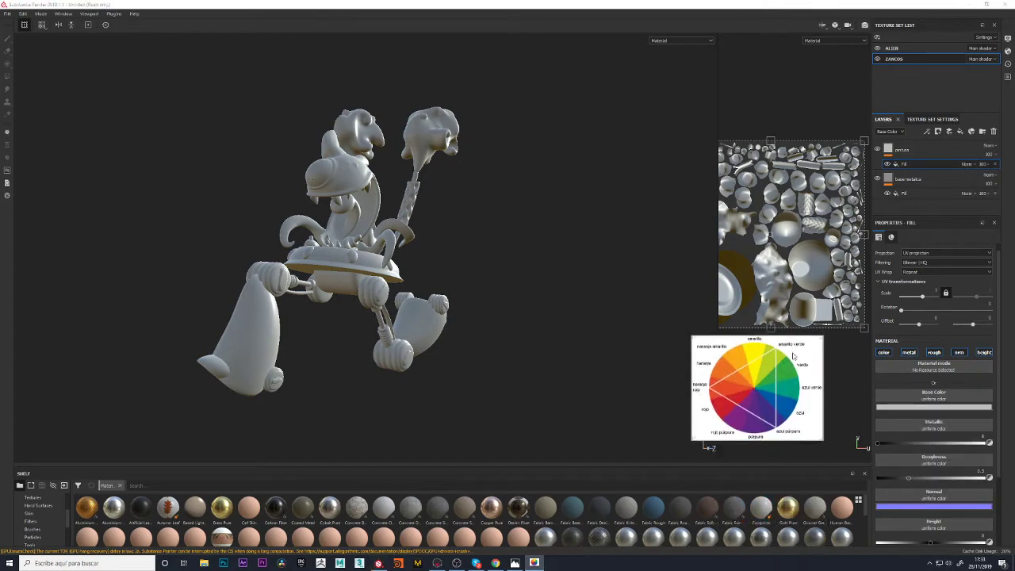
{"action": "left_click_drag", "start_coordinate": [942, 416], "coordinate": [730, 377]}
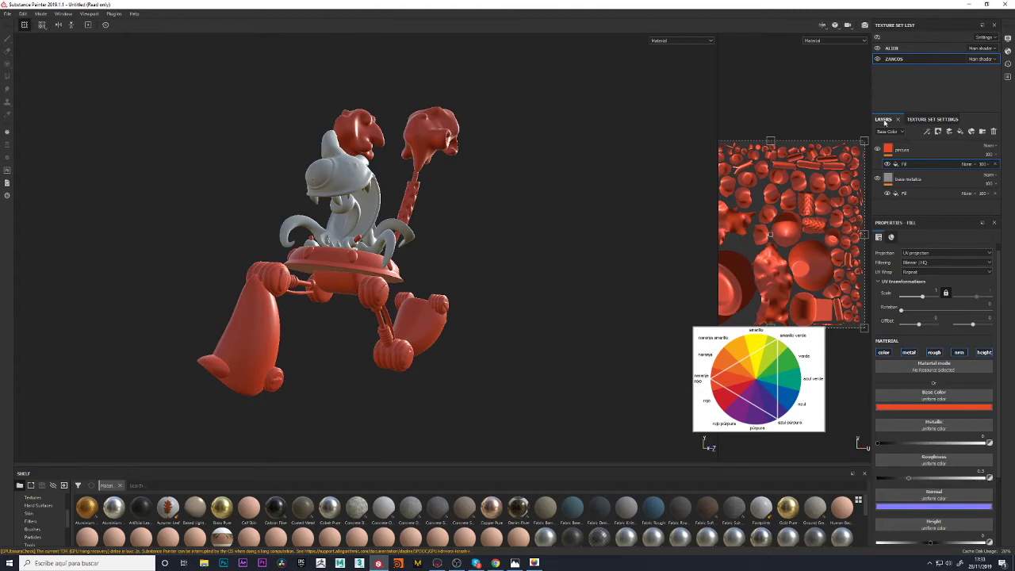
{"action": "left_click", "coordinate": [889, 150]}
Add a black mask with a paint effect to the pintura layer
{"action": "right_click", "coordinate": [888, 149]}
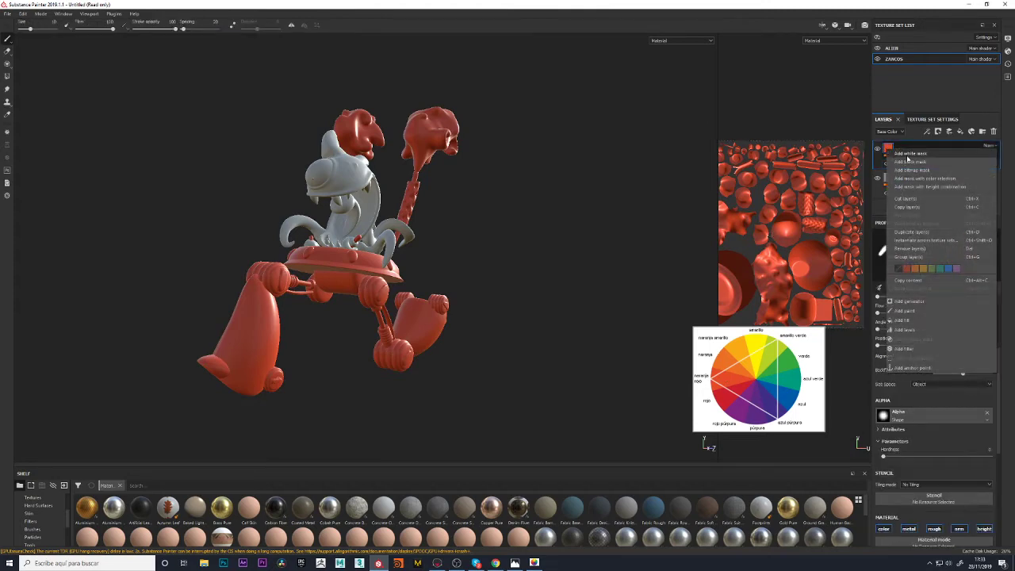
{"action": "left_click", "coordinate": [909, 166]}
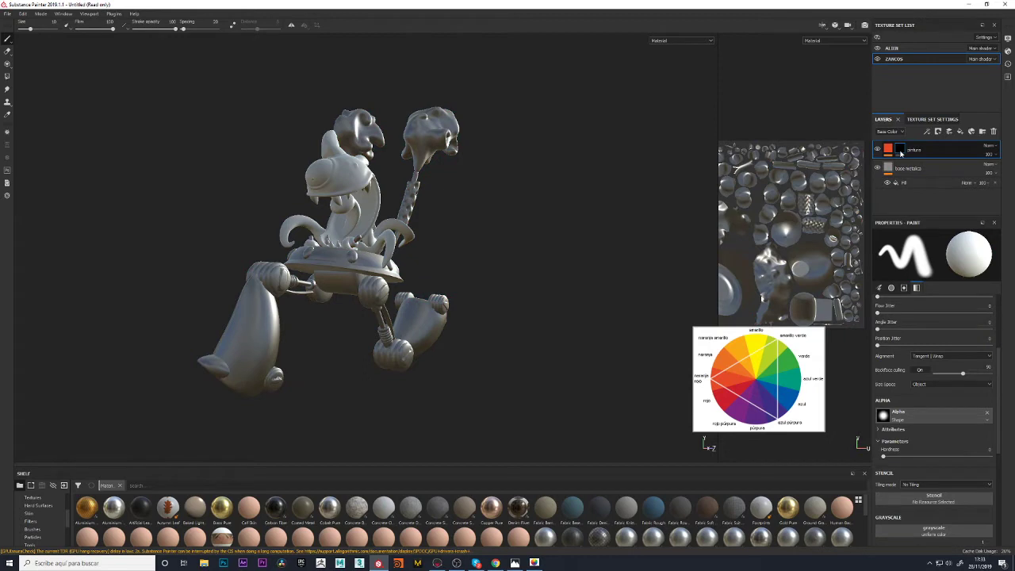
{"action": "right_click", "coordinate": [902, 153]}
{"action": "left_click", "coordinate": [928, 309]}
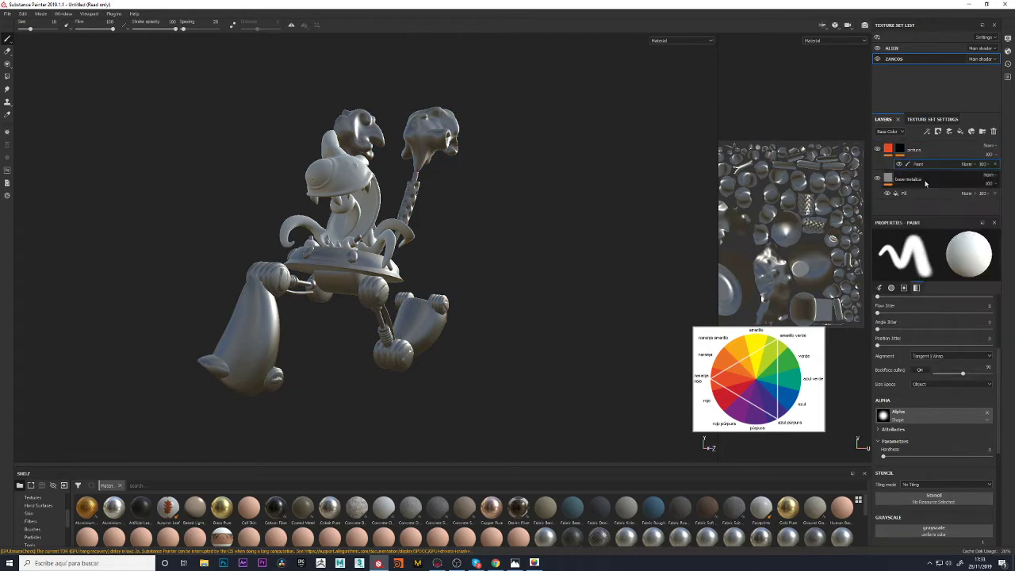
{"action": "left_click", "coordinate": [7, 77]}
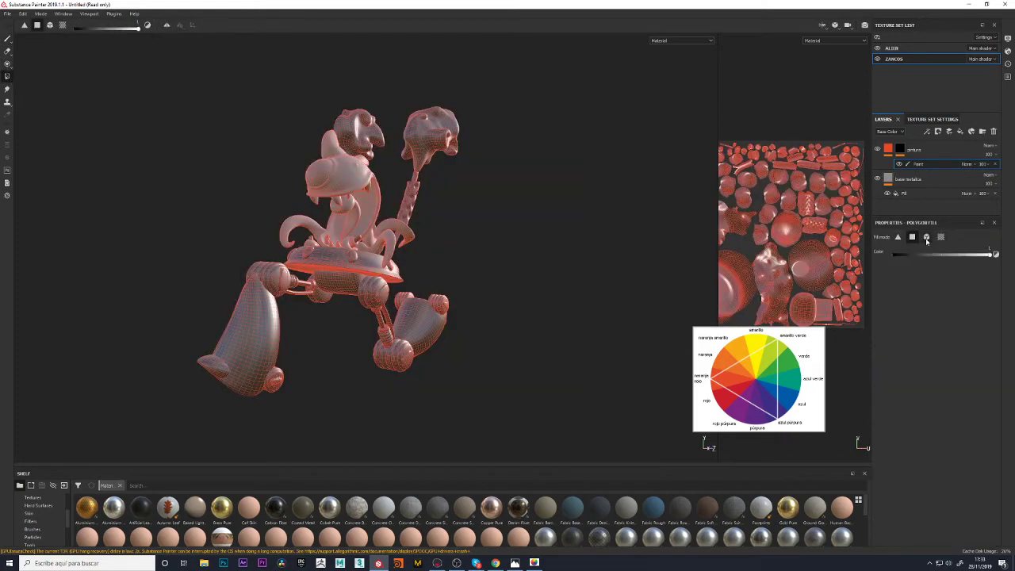
Fill the vehicle's legs and feet with the orange paint, checking coverage from several angles
{"action": "left_click", "coordinate": [274, 329]}
{"action": "left_click", "coordinate": [422, 327]}
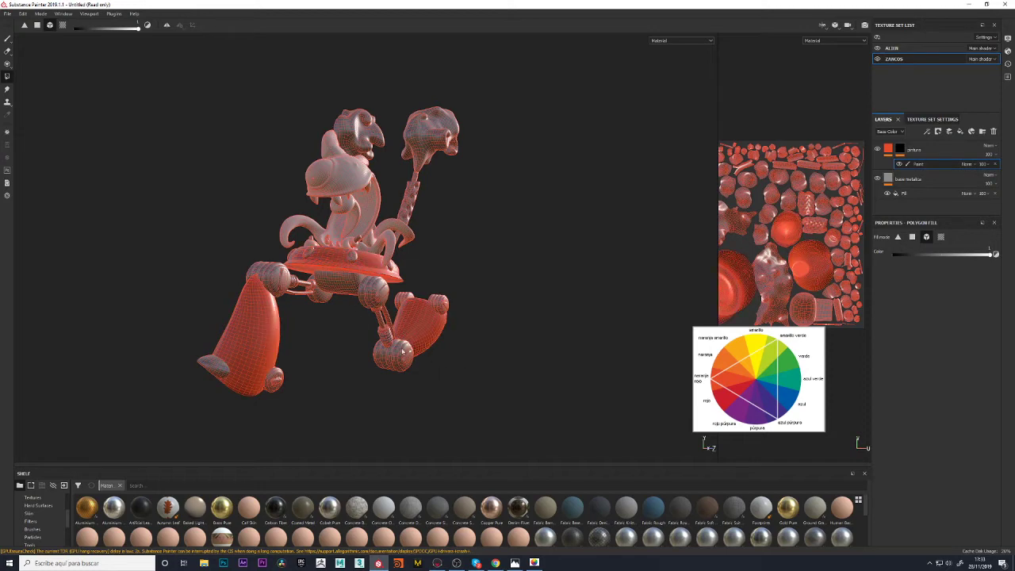
{"action": "mouse_move", "coordinate": [487, 386]}
{"action": "left_mouse_down", "text": "alt"}
{"action": "mouse_move", "coordinate": [413, 380]}
{"action": "mouse_move", "coordinate": [345, 267]}
{"action": "left_mouse_up", "text": "alt"}
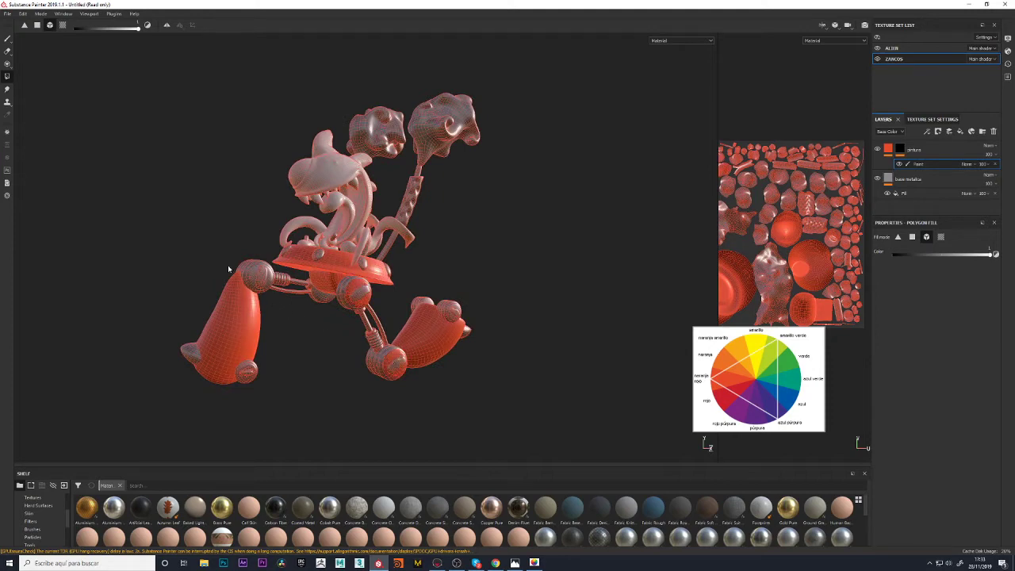
{"action": "mouse_move", "coordinate": [338, 378]}
{"action": "left_mouse_down", "text": "alt"}
{"action": "mouse_move", "coordinate": [612, 381]}
{"action": "mouse_move", "coordinate": [380, 276]}
{"action": "left_mouse_up", "text": "alt"}
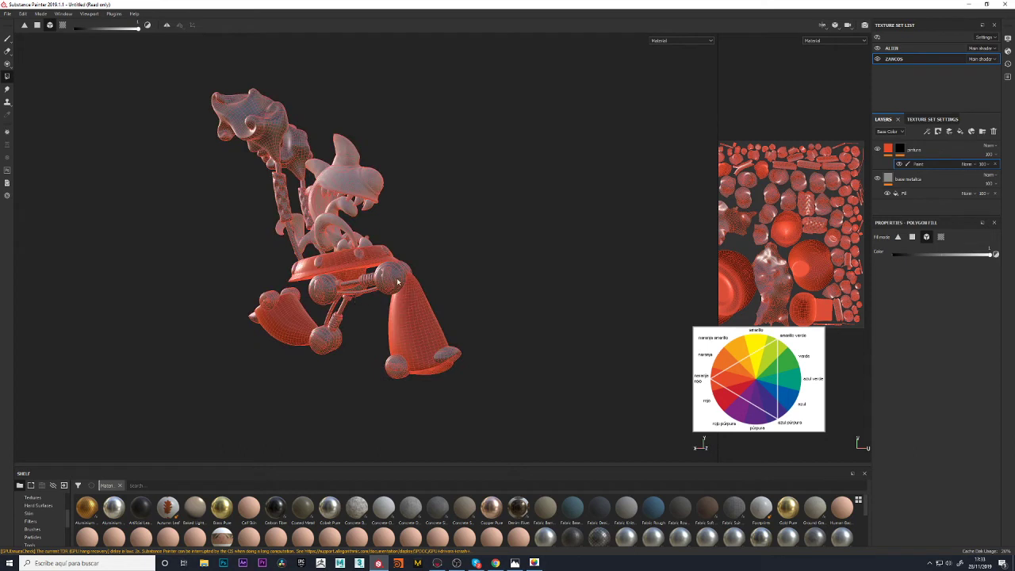
{"action": "mouse_move", "coordinate": [333, 322]}
{"action": "left_mouse_down", "text": "alt"}
{"action": "mouse_move", "coordinate": [356, 388]}
{"action": "mouse_move", "coordinate": [236, 311]}
{"action": "left_mouse_up", "text": "alt"}
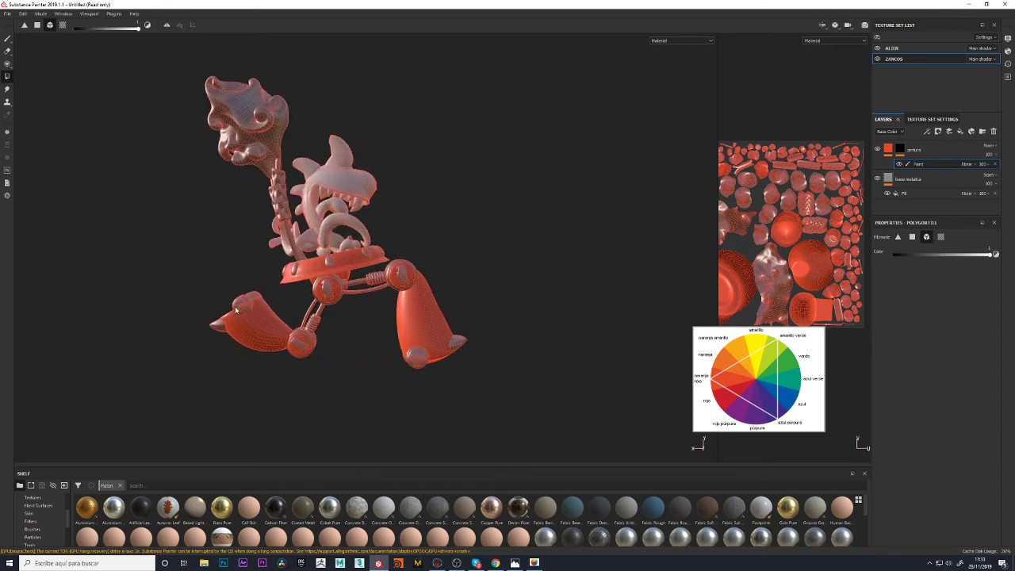
{"action": "mouse_move", "coordinate": [227, 369]}
{"action": "left_mouse_down", "text": "alt"}
{"action": "mouse_move", "coordinate": [642, 386]}
{"action": "mouse_move", "coordinate": [585, 344]}
{"action": "mouse_move", "coordinate": [399, 329]}
{"action": "left_mouse_up", "text": "alt"}
{"action": "mouse_move", "coordinate": [452, 419]}
{"action": "left_mouse_down", "text": "alt"}
{"action": "mouse_move", "coordinate": [476, 286]}
{"action": "mouse_move", "coordinate": [502, 219]}
{"action": "mouse_move", "coordinate": [253, 370]}
{"action": "mouse_move", "coordinate": [449, 423]}
{"action": "mouse_move", "coordinate": [223, 341]}
{"action": "left_mouse_up", "text": "alt"}
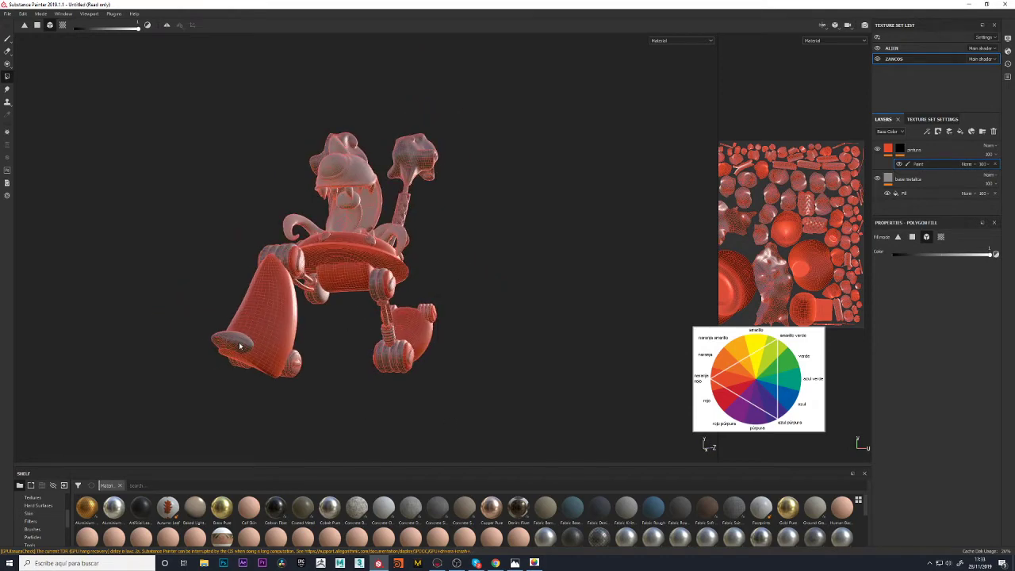
{"action": "mouse_move", "coordinate": [460, 238]}
{"action": "left_mouse_down", "text": "alt"}
{"action": "mouse_move", "coordinate": [443, 251]}
{"action": "mouse_move", "coordinate": [505, 281]}
{"action": "mouse_move", "coordinate": [472, 197]}
{"action": "mouse_move", "coordinate": [415, 236]}
{"action": "mouse_move", "coordinate": [508, 235]}
{"action": "mouse_move", "coordinate": [506, 260]}
{"action": "mouse_move", "coordinate": [409, 297]}
{"action": "left_mouse_up", "text": "alt"}
{"action": "mouse_move", "coordinate": [461, 241]}
{"action": "left_mouse_down", "text": "alt"}
{"action": "mouse_move", "coordinate": [474, 288]}
{"action": "mouse_move", "coordinate": [283, 219]}
{"action": "mouse_move", "coordinate": [249, 256]}
{"action": "mouse_move", "coordinate": [461, 317]}
{"action": "mouse_move", "coordinate": [507, 313]}
{"action": "left_mouse_up", "text": "alt"}
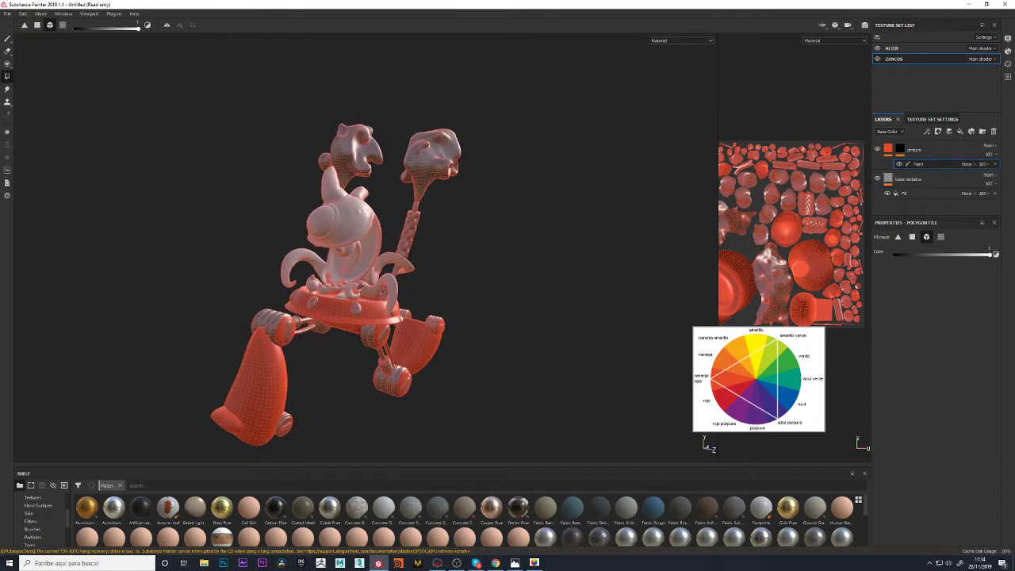
Rename the layer to 'pintura naranja' and switch to the ALIEN texture set
{"action": "left_click", "coordinate": [899, 149]}
{"action": "type", "text": "pintura naranja"}
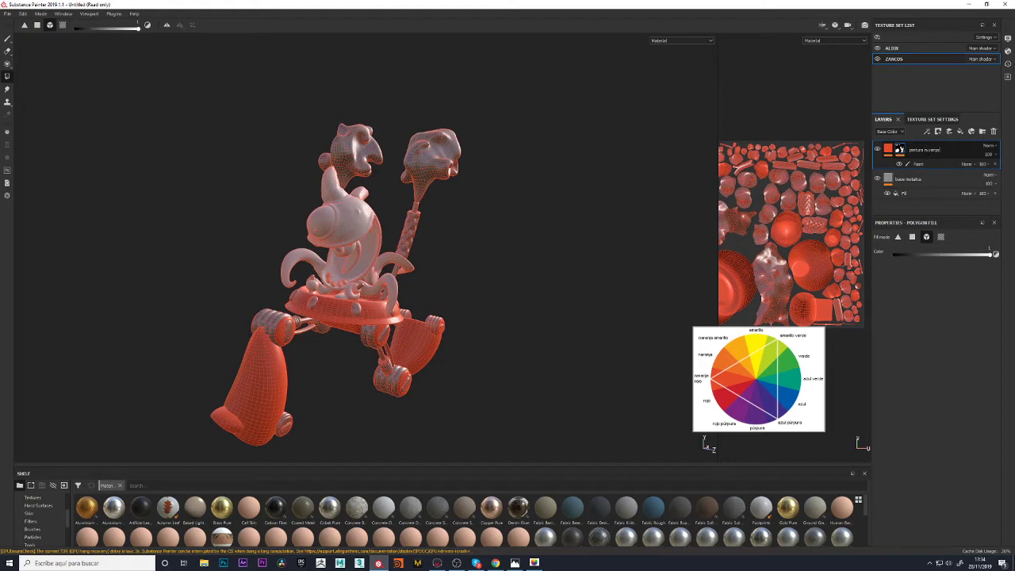
{"action": "left_click", "coordinate": [965, 312]}
{"action": "left_click", "coordinate": [989, 146]}
{"action": "left_click", "coordinate": [884, 295]}
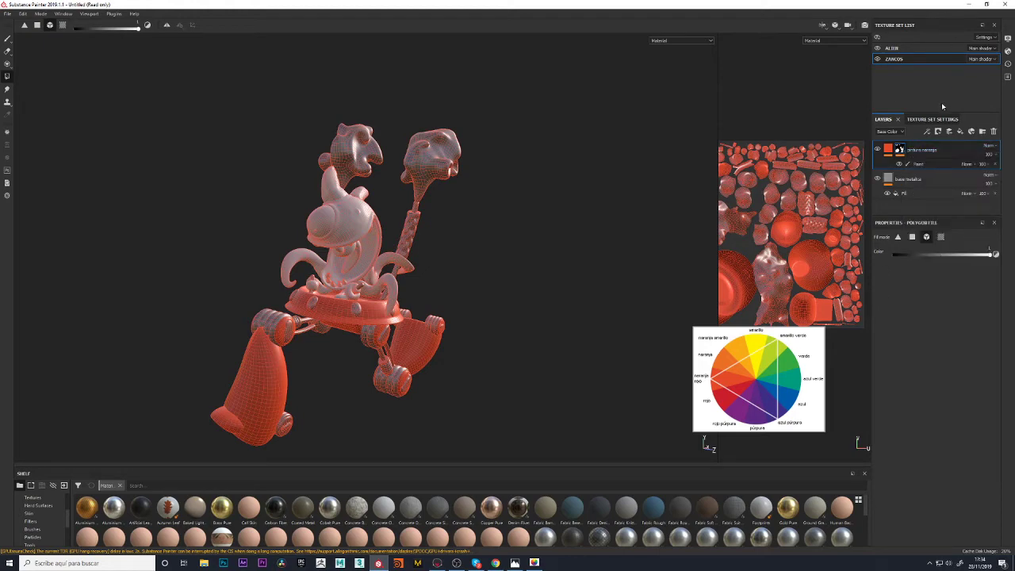
{"action": "left_click", "coordinate": [894, 49]}
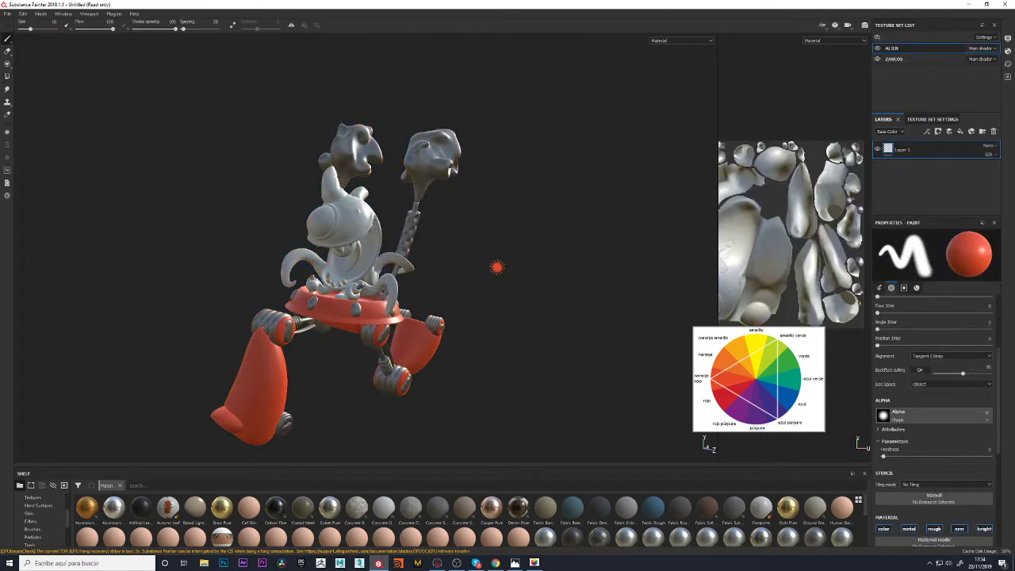
Rename Layer 1 in the ALIEN texture set to 'piel verde'
{"action": "left_click_drag", "start_coordinate": [496, 267], "coordinate": [487, 284], "text": "alt"}
{"action": "scroll", "coordinate": [486, 284], "scroll_direction": "up", "scroll_amount": 3}
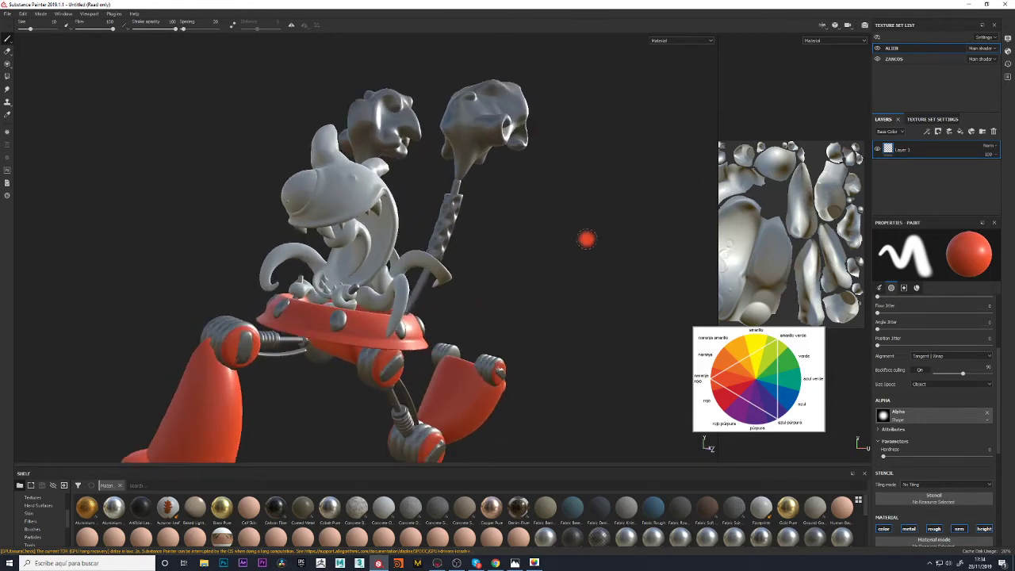
{"action": "double_click", "coordinate": [900, 153]}
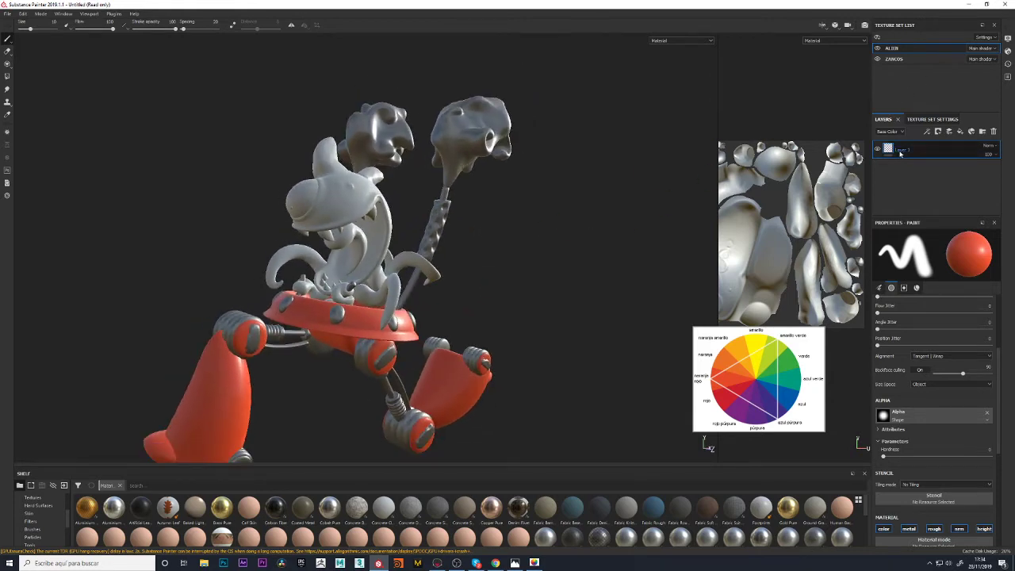
{"action": "left_click", "coordinate": [900, 153]}
{"action": "type", "text": "piel v"}
{"action": "type", "text": "erde"}
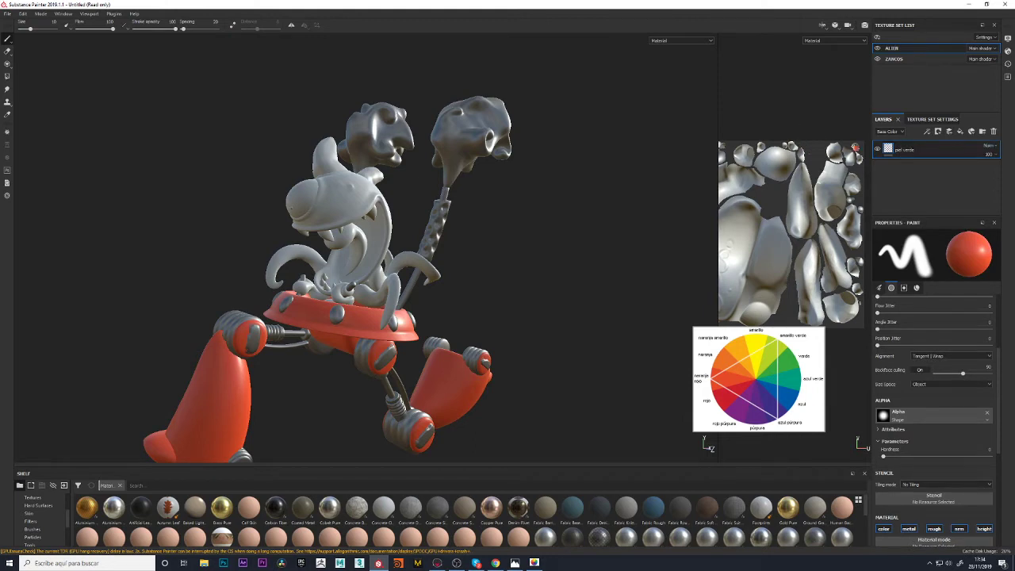
Add a fill to the piel verde layer with a bright yellow-green base colour
{"action": "right_click", "coordinate": [896, 149]}
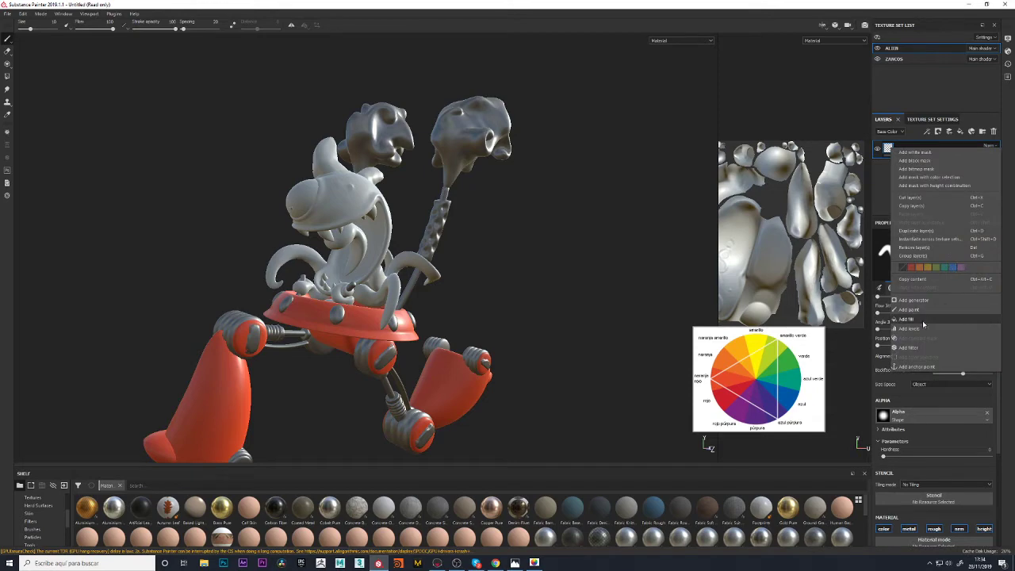
{"action": "left_click", "coordinate": [922, 321]}
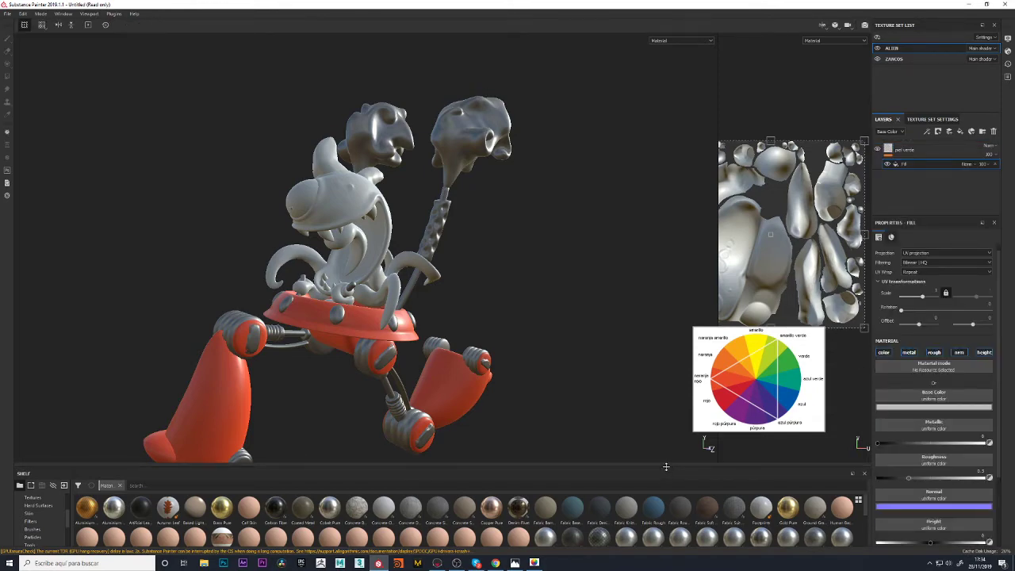
{"action": "left_click_drag", "start_coordinate": [666, 467], "coordinate": [666, 386]}
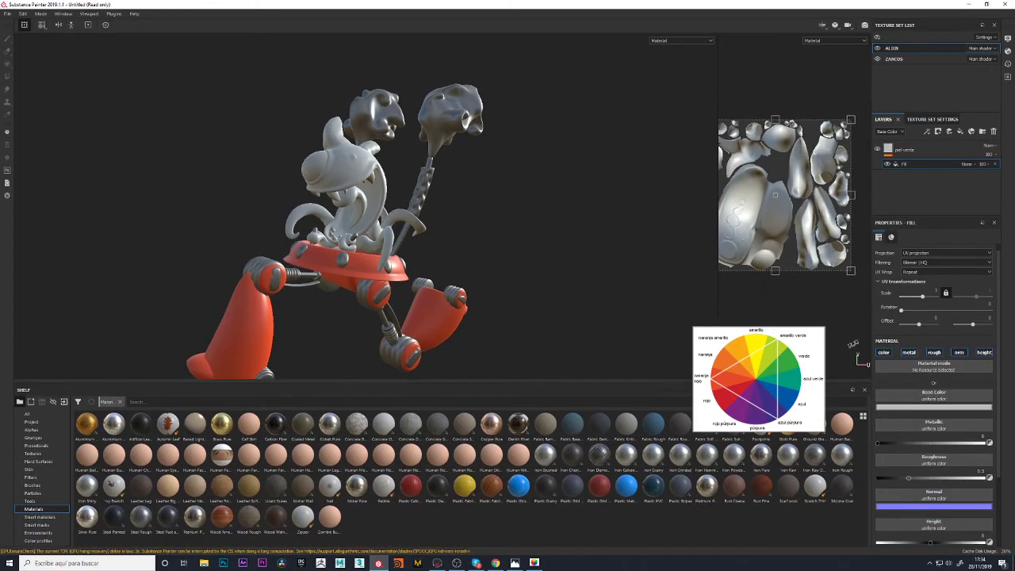
{"action": "left_click", "coordinate": [911, 410]}
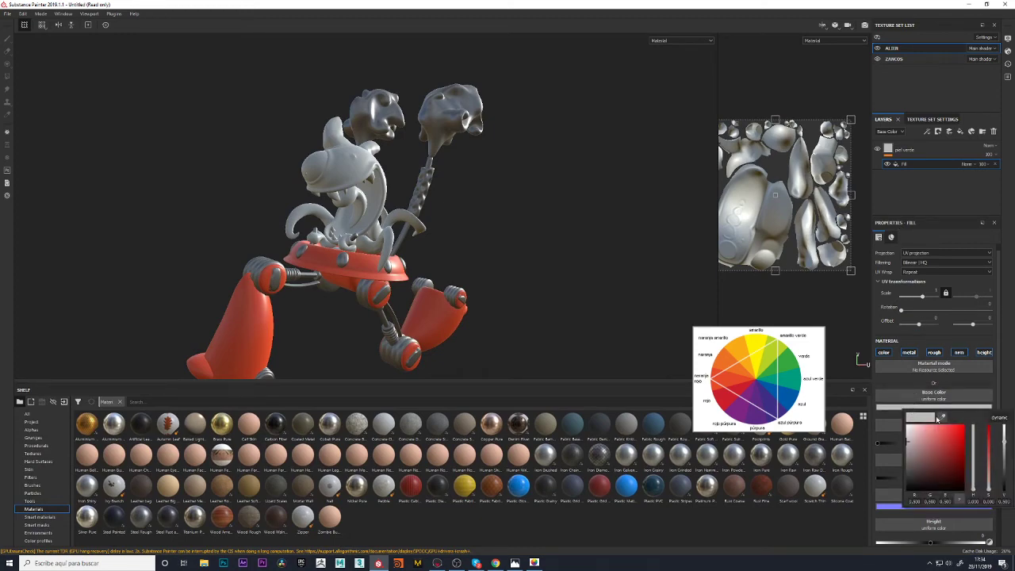
{"action": "left_click_drag", "start_coordinate": [937, 418], "coordinate": [953, 435]}
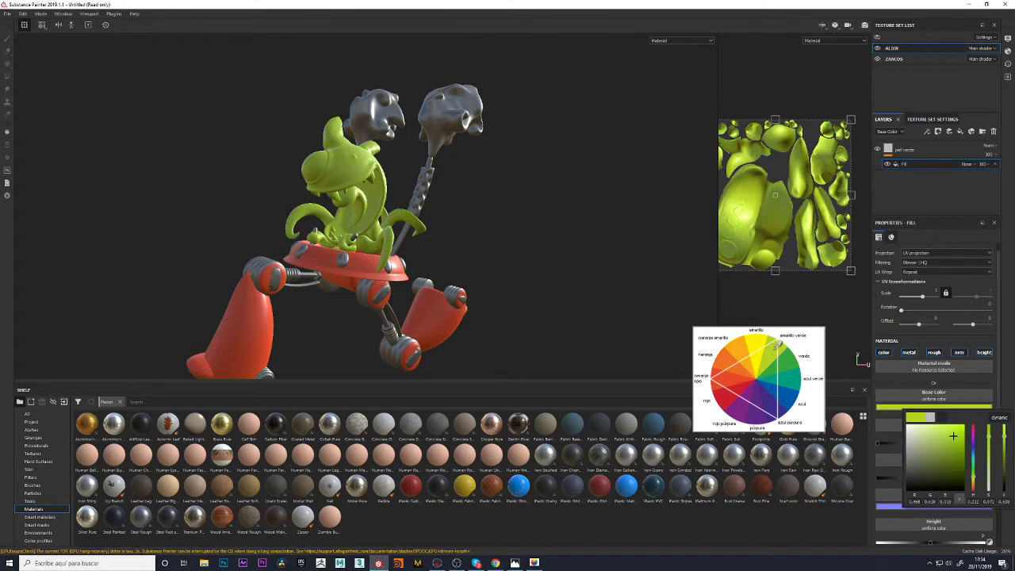
{"action": "left_click", "coordinate": [776, 349]}
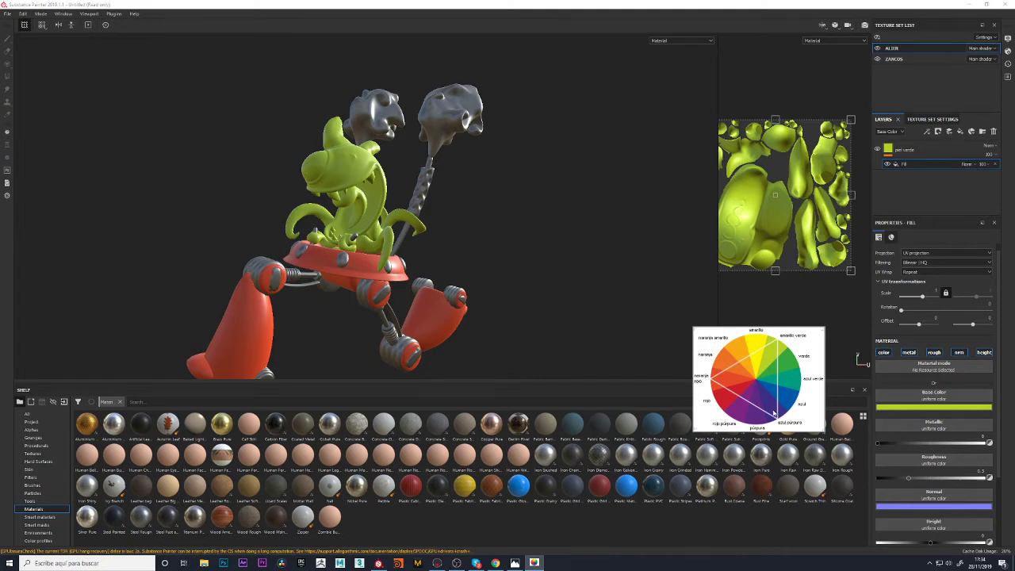
{"action": "left_click", "coordinate": [907, 409]}
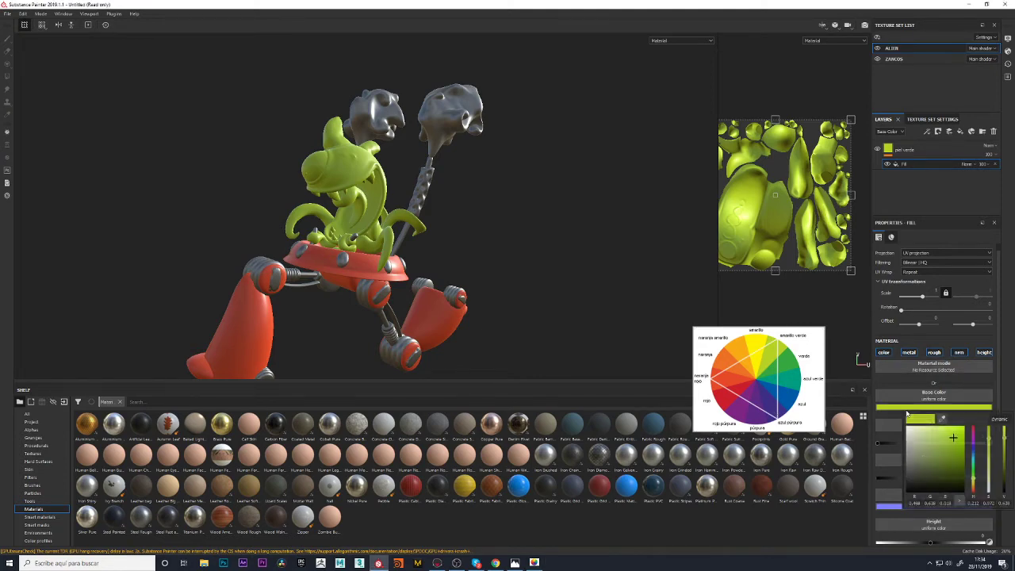
{"action": "left_click", "coordinate": [774, 349]}
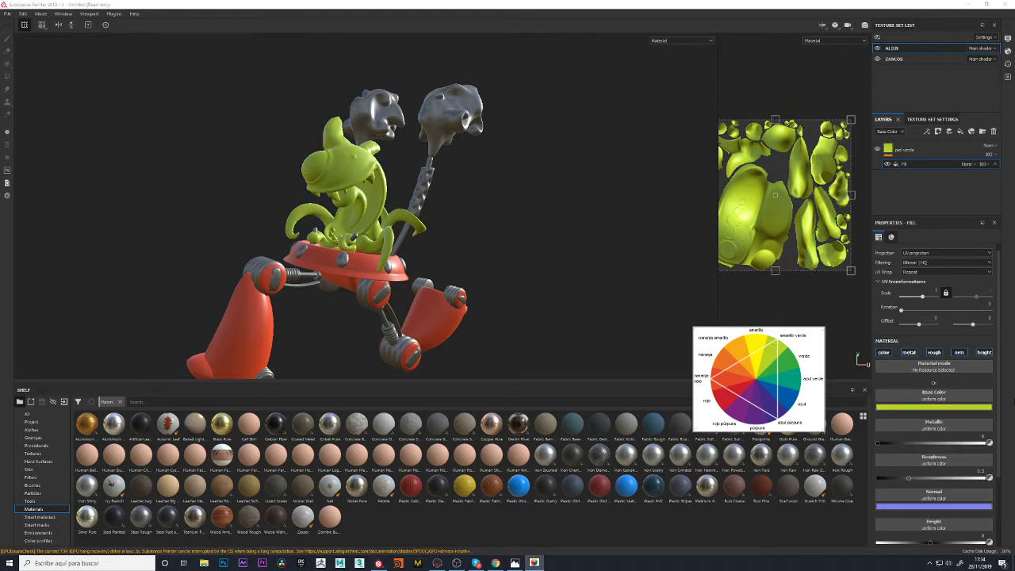
{"action": "left_click", "coordinate": [1012, 402]}
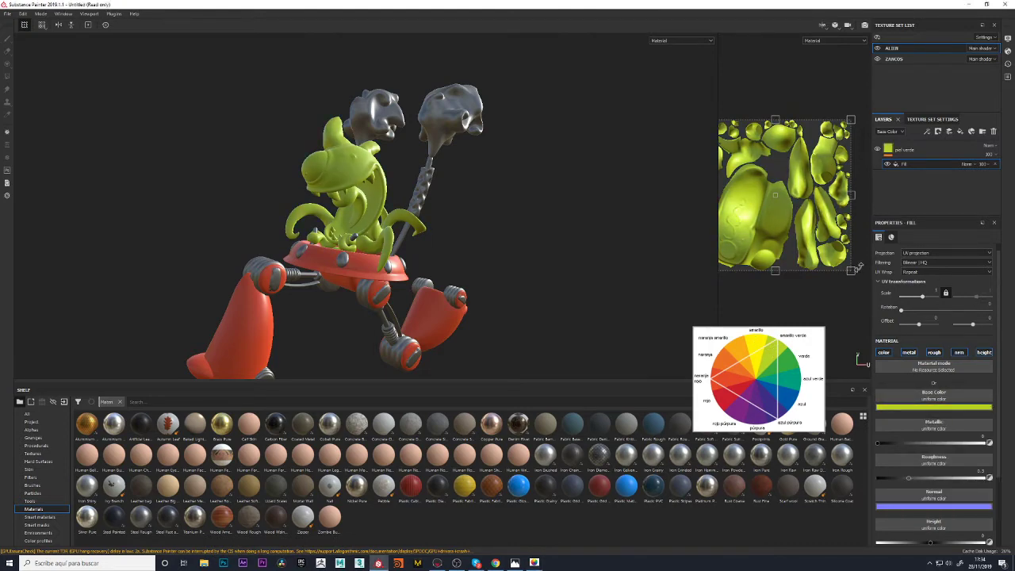
{"action": "left_click", "coordinate": [897, 149]}
{"action": "right_click", "coordinate": [891, 149]}
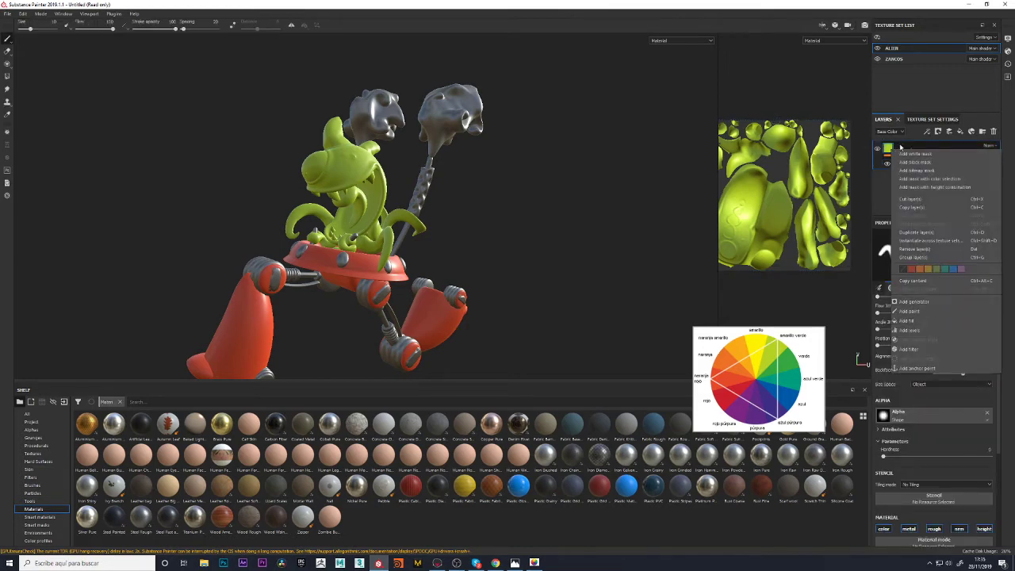
Add a black mask with a paint effect to the piel verde layer
{"action": "left_click", "coordinate": [915, 166]}
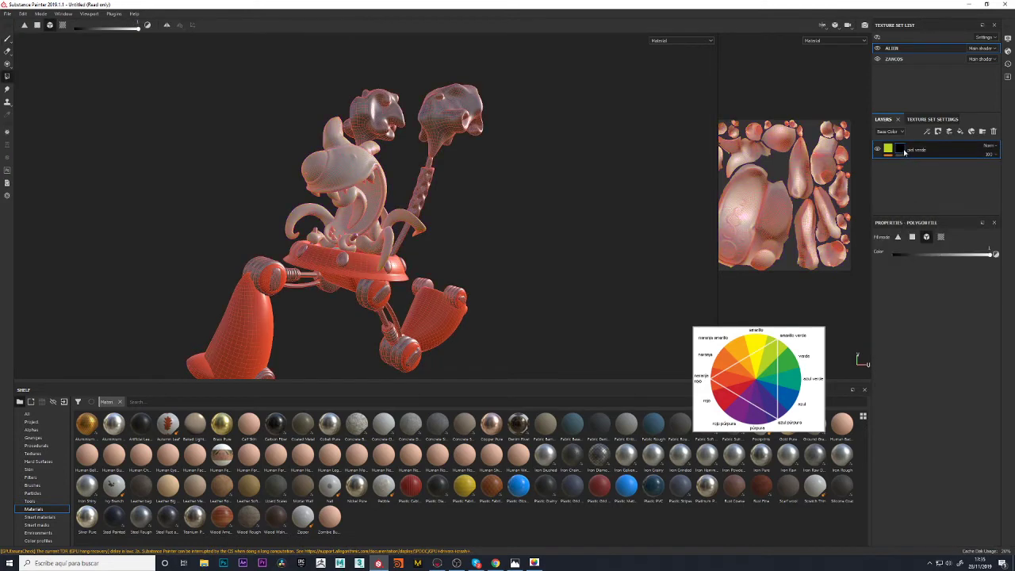
{"action": "right_click", "coordinate": [906, 150]}
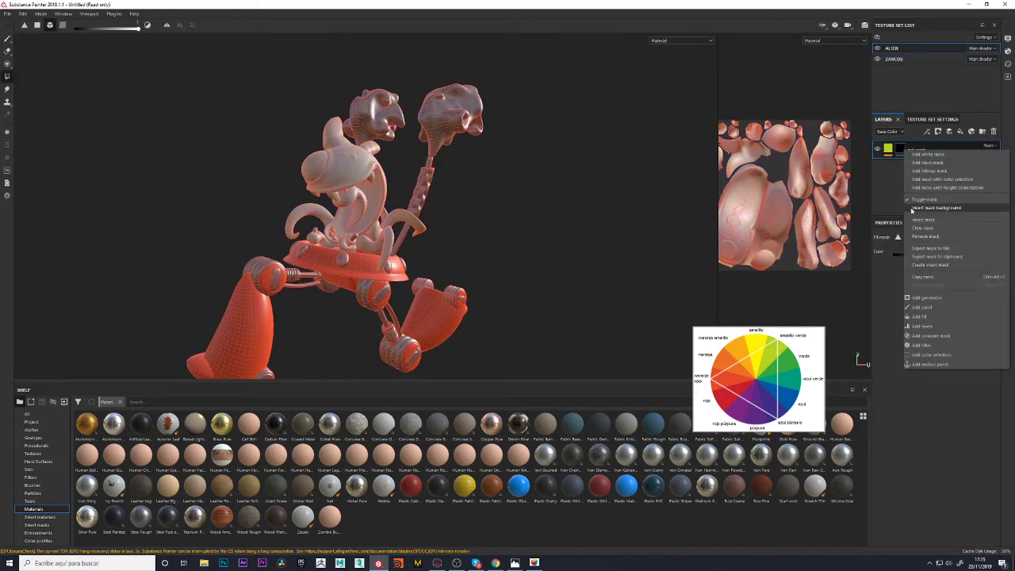
{"action": "left_click", "coordinate": [927, 307]}
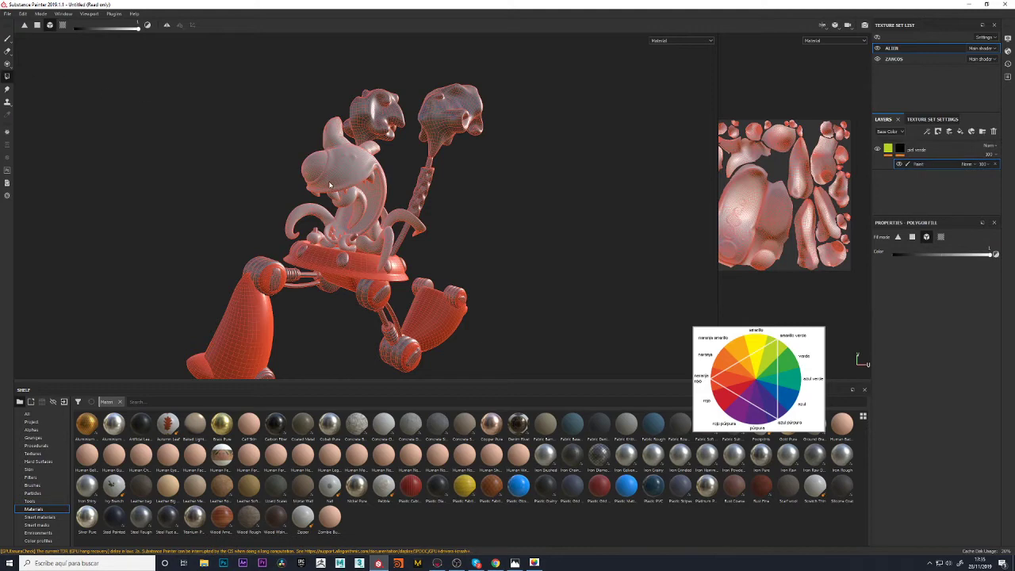
Reveal green skin on the alien's tentacles, head and body, leaving teeth and eyes bare
{"action": "mouse_move", "coordinate": [520, 209]}
{"action": "left_mouse_down", "text": "alt"}
{"action": "mouse_move", "coordinate": [518, 229]}
{"action": "mouse_move", "coordinate": [487, 229]}
{"action": "left_mouse_up", "text": "alt"}
{"action": "left_click", "coordinate": [396, 234]}
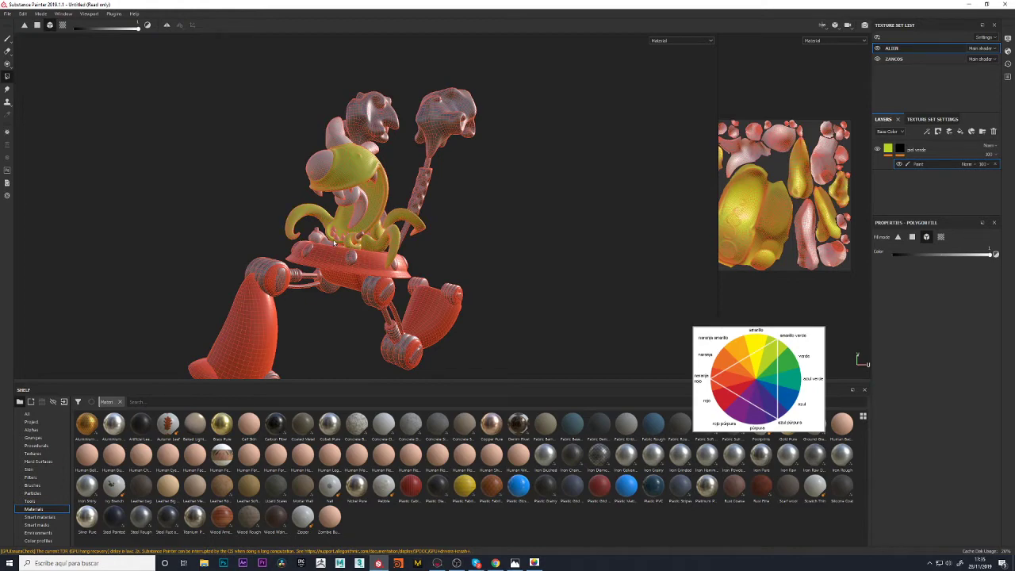
{"action": "mouse_move", "coordinate": [333, 299]}
{"action": "left_mouse_down", "text": "alt"}
{"action": "mouse_move", "coordinate": [655, 335]}
{"action": "mouse_move", "coordinate": [561, 274]}
{"action": "mouse_move", "coordinate": [632, 272]}
{"action": "left_mouse_up", "text": "alt"}
{"action": "left_click_drag", "start_coordinate": [386, 226], "coordinate": [639, 177], "text": "alt"}
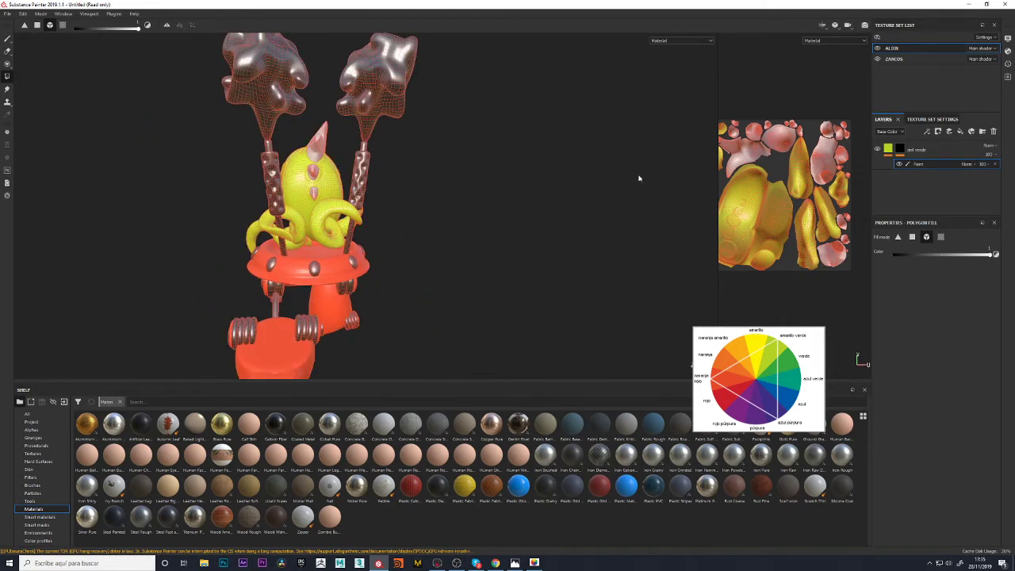
{"action": "mouse_move", "coordinate": [104, 252]}
{"action": "left_mouse_down", "text": "alt"}
{"action": "mouse_move", "coordinate": [522, 238]}
{"action": "mouse_move", "coordinate": [412, 277]}
{"action": "mouse_move", "coordinate": [476, 238]}
{"action": "mouse_move", "coordinate": [478, 251]}
{"action": "mouse_move", "coordinate": [429, 251]}
{"action": "left_mouse_up", "text": "alt"}
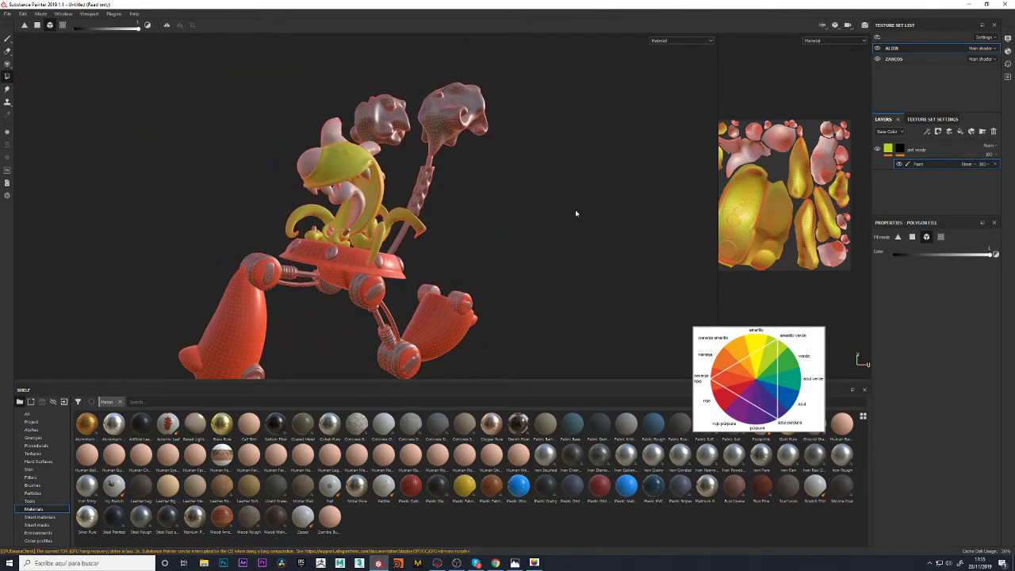
{"action": "left_click_drag", "start_coordinate": [576, 214], "coordinate": [627, 221], "text": "alt"}
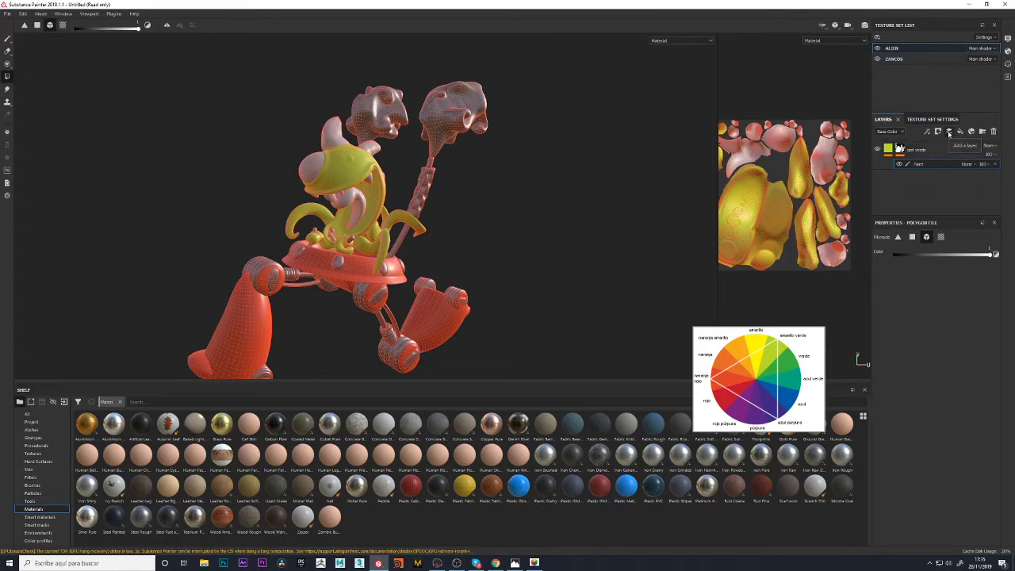
{"action": "left_click_drag", "start_coordinate": [526, 262], "coordinate": [470, 214], "text": "alt"}
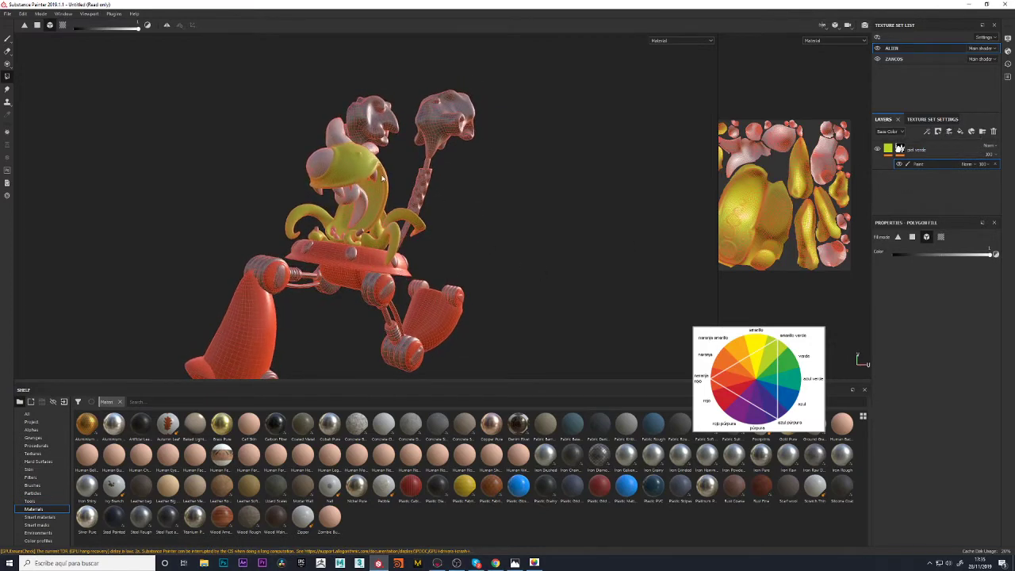
{"action": "left_click_drag", "start_coordinate": [521, 246], "coordinate": [516, 233], "text": "alt"}
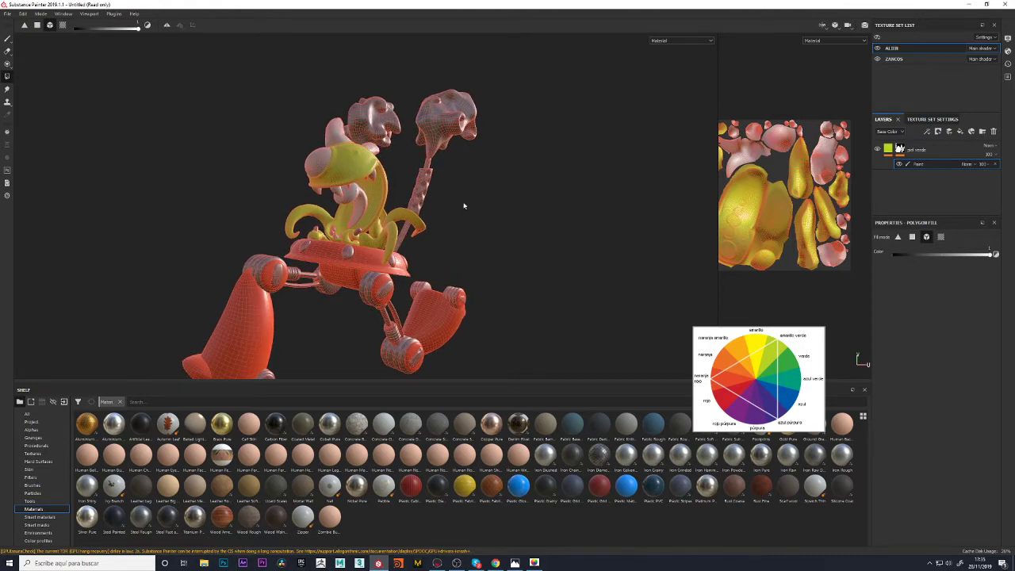
{"action": "mouse_move", "coordinate": [464, 206]}
{"action": "left_mouse_down", "text": "alt"}
{"action": "mouse_move", "coordinate": [432, 254]}
{"action": "mouse_move", "coordinate": [461, 257]}
{"action": "mouse_move", "coordinate": [452, 209]}
{"action": "mouse_move", "coordinate": [476, 199]}
{"action": "mouse_move", "coordinate": [442, 199]}
{"action": "mouse_move", "coordinate": [453, 221]}
{"action": "mouse_move", "coordinate": [426, 215]}
{"action": "left_mouse_up", "text": "alt"}
{"action": "scroll", "coordinate": [458, 215], "scroll_direction": "up", "scroll_amount": 3}
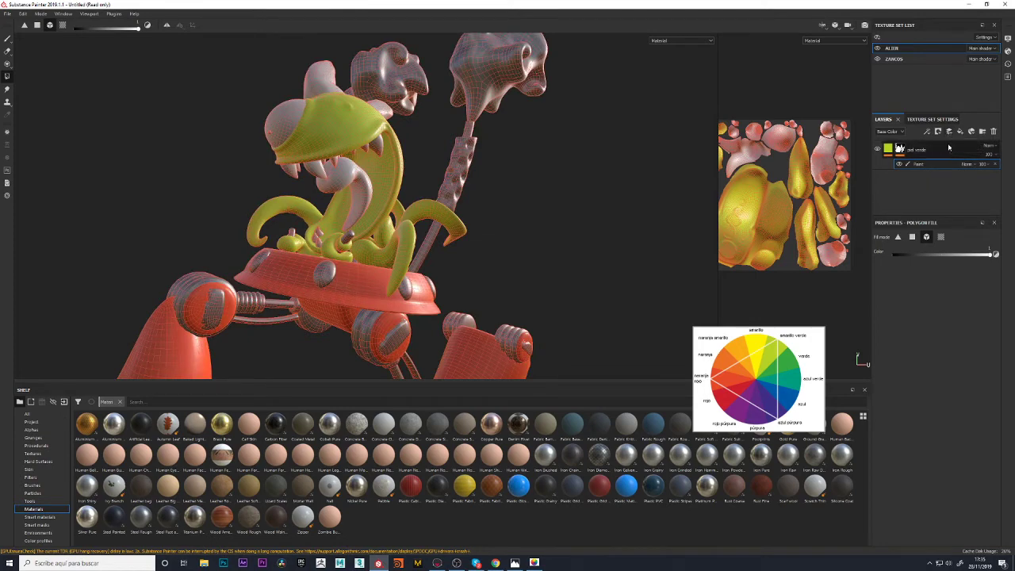
Add a new layer above piel verde and name it 'lengua'
{"action": "left_click", "coordinate": [948, 132]}
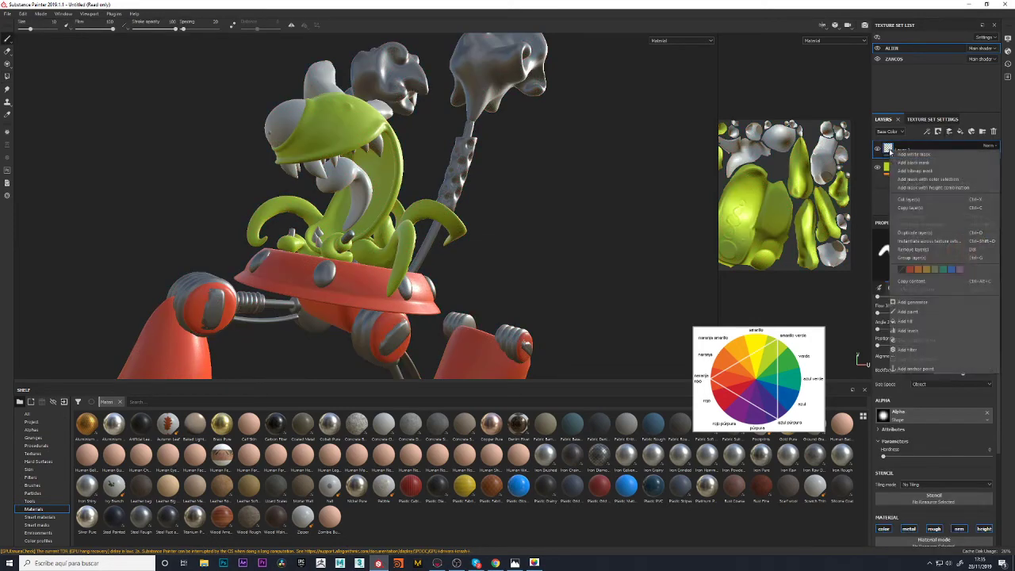
{"action": "double_click", "coordinate": [902, 150]}
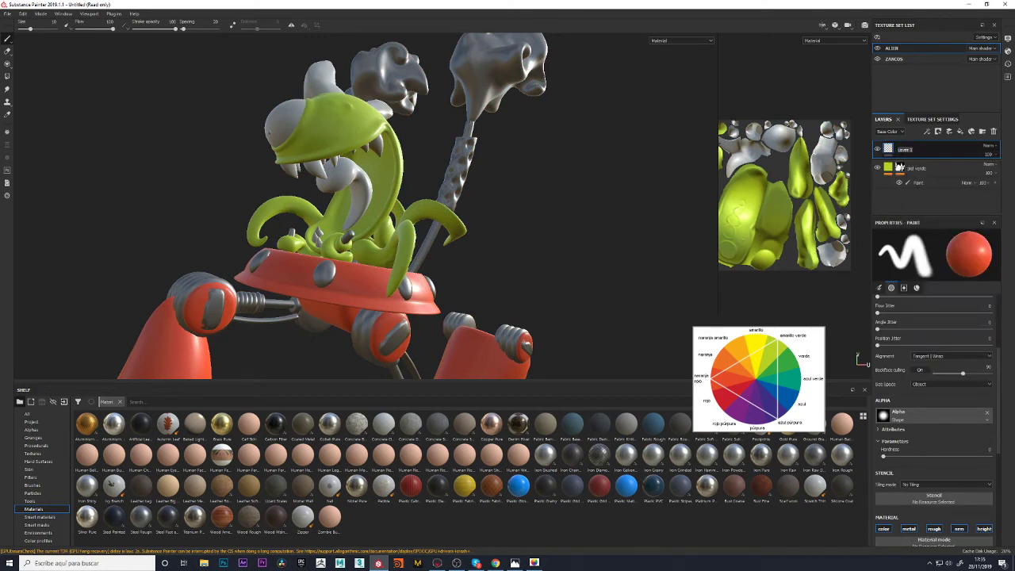
{"action": "type", "text": "a"}
{"action": "right_click", "coordinate": [889, 148]}
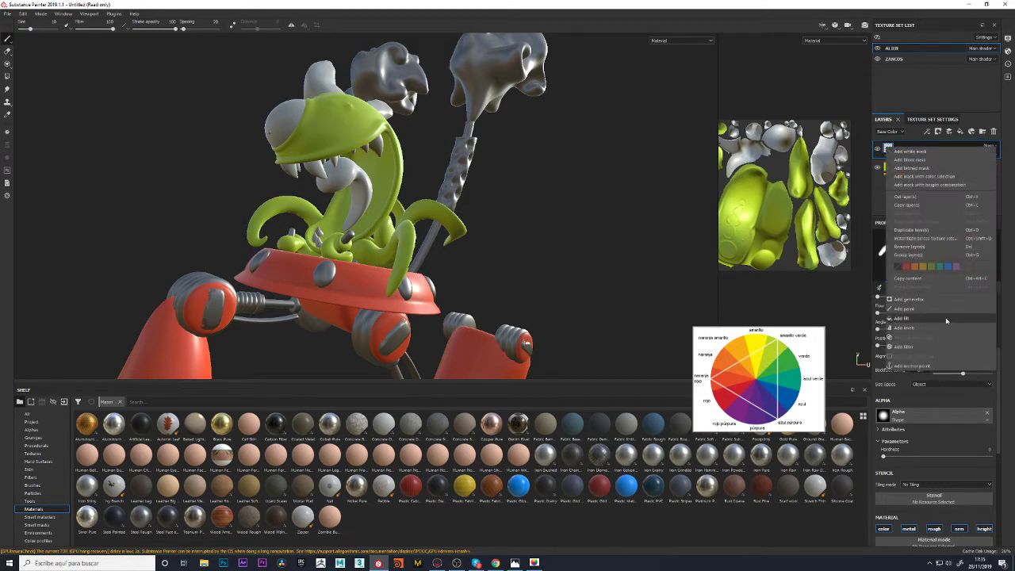
{"action": "key", "text": "Escape"}
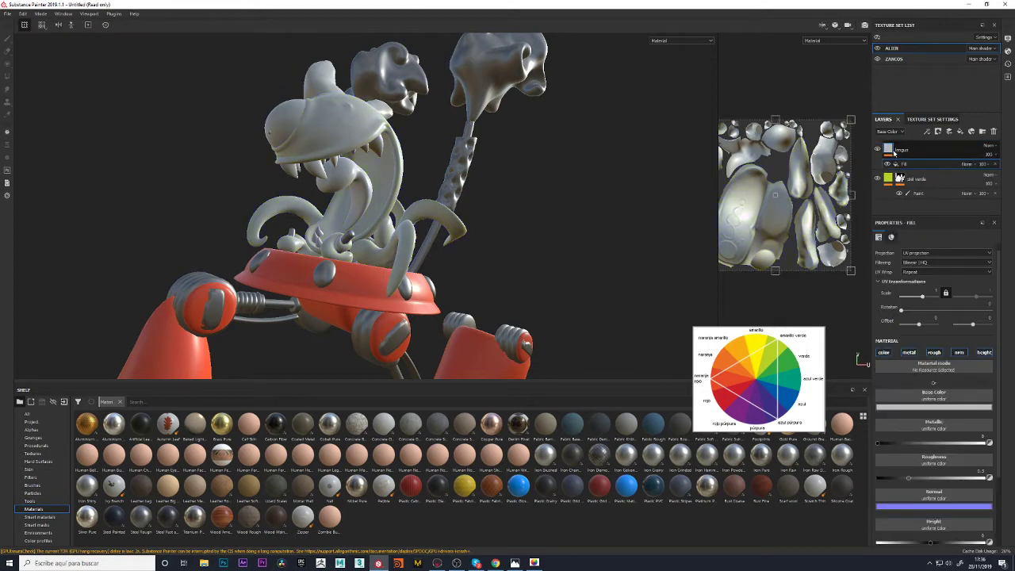
{"action": "right_click", "coordinate": [895, 149]}
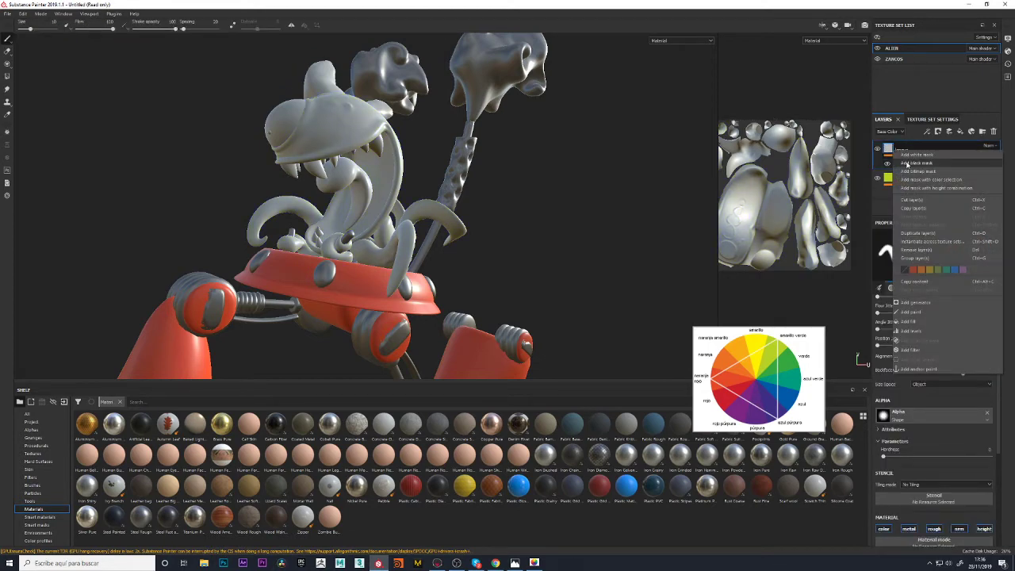
{"action": "left_click", "coordinate": [896, 164]}
Give the lengua fill a purple base colour and hide it with a black mask
{"action": "left_click", "coordinate": [901, 165]}
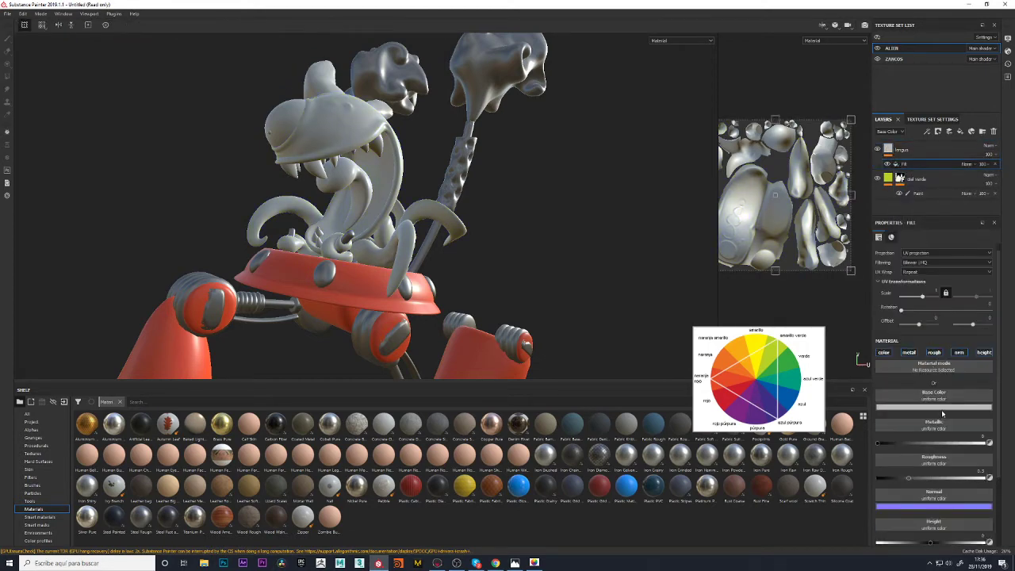
{"action": "left_click", "coordinate": [943, 409]}
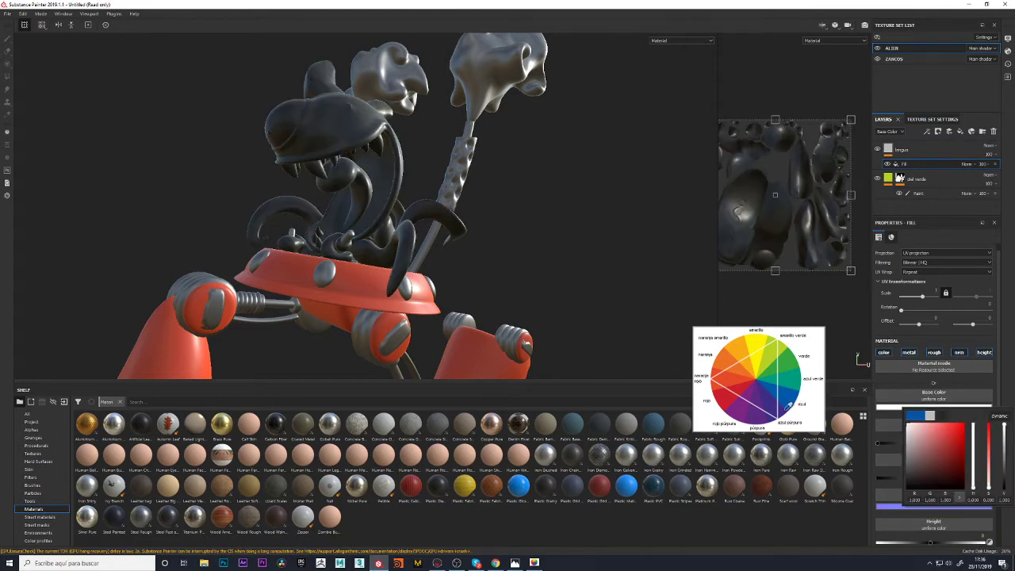
{"action": "left_click_drag", "start_coordinate": [780, 404], "coordinate": [772, 414]}
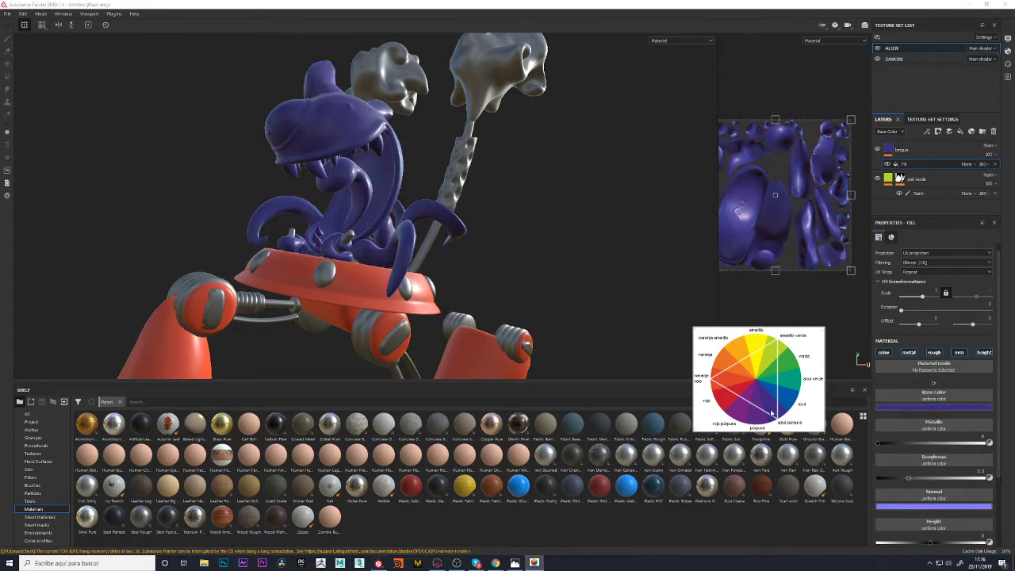
{"action": "right_click", "coordinate": [910, 150]}
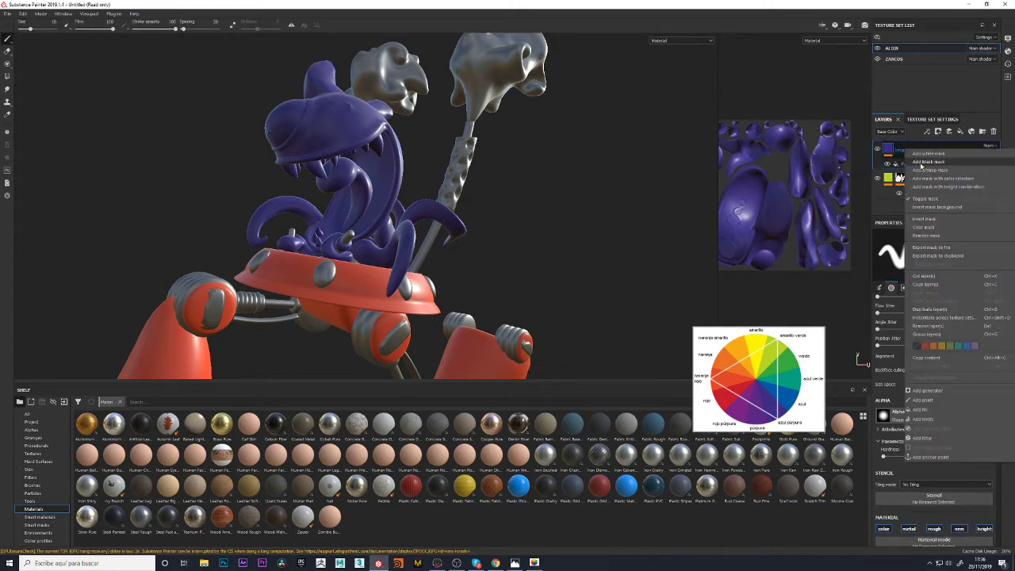
{"action": "left_click", "coordinate": [923, 161]}
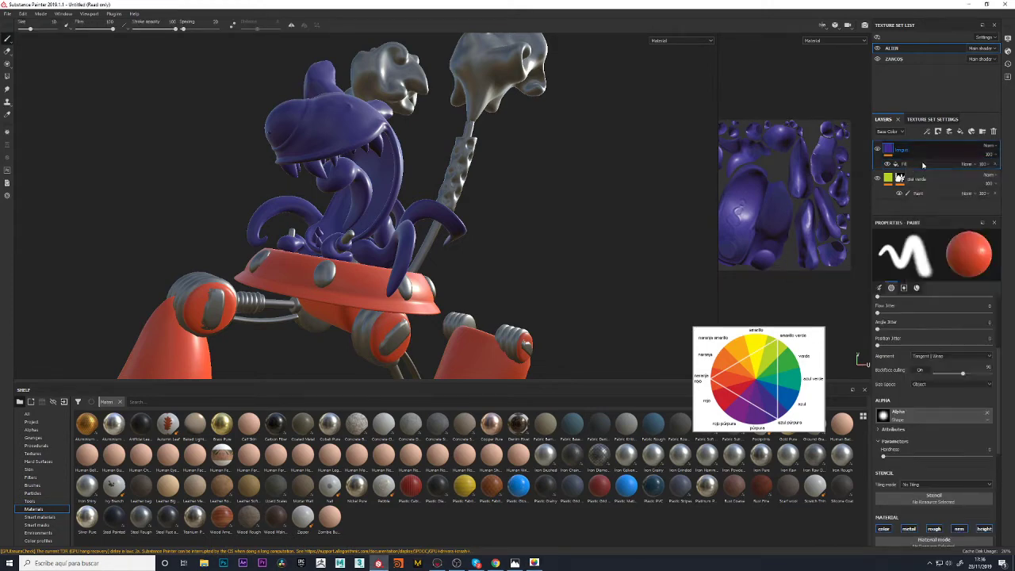
{"action": "right_click", "coordinate": [902, 151]}
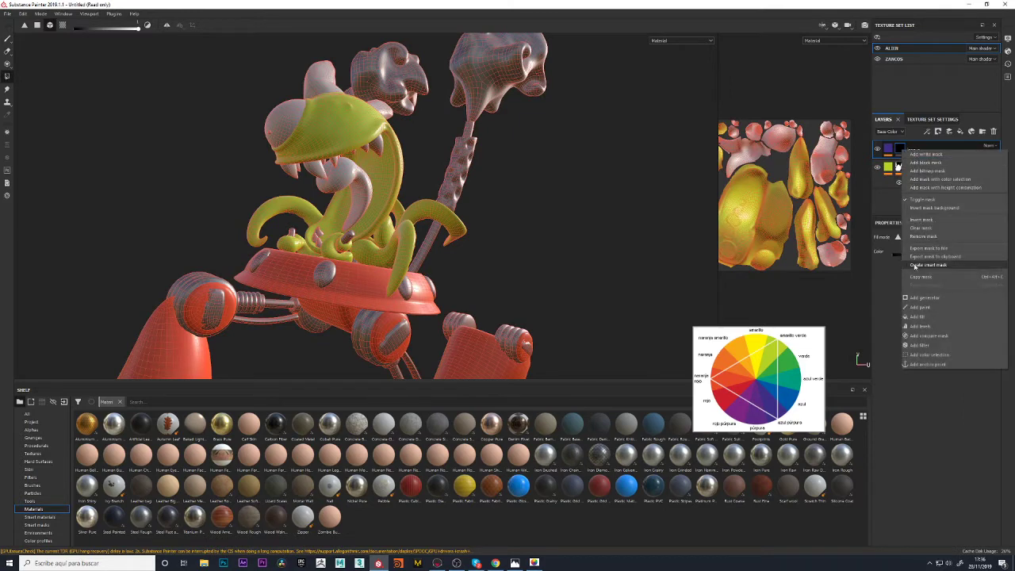
Add a paint effect to the lengua mask, polygon-fill the tongue purple, and orbit to check it
{"action": "left_click", "coordinate": [921, 307]}
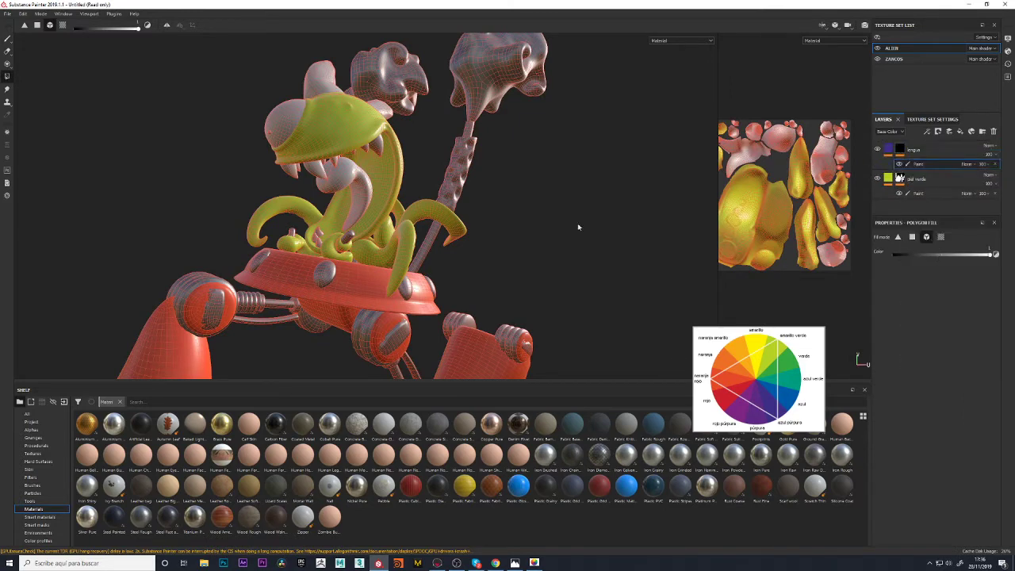
{"action": "left_click", "coordinate": [355, 174]}
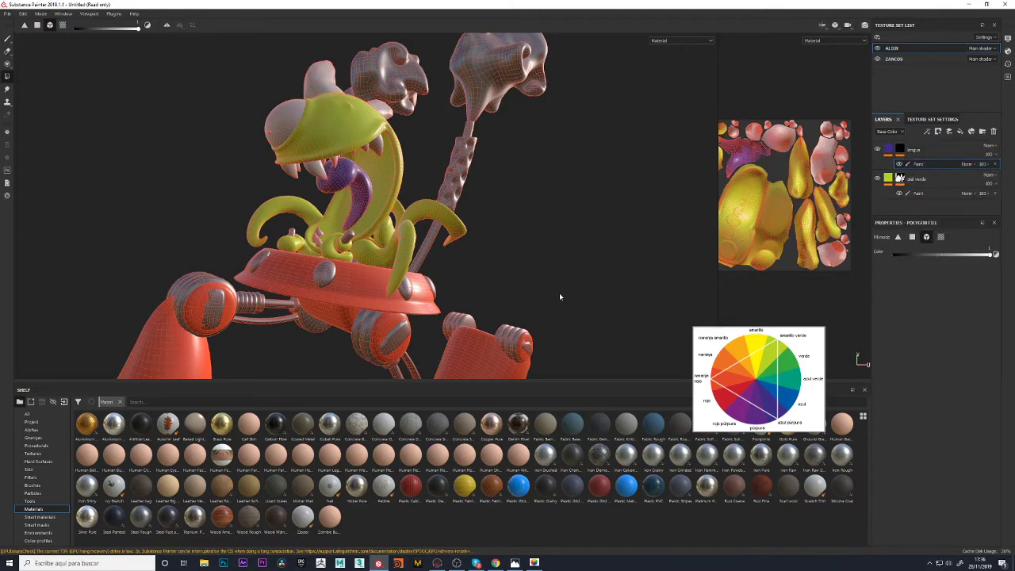
{"action": "mouse_move", "coordinate": [533, 271]}
{"action": "left_mouse_down", "text": "alt"}
{"action": "mouse_move", "coordinate": [664, 265]}
{"action": "mouse_move", "coordinate": [580, 281]}
{"action": "mouse_move", "coordinate": [495, 62]}
{"action": "mouse_move", "coordinate": [491, 214]}
{"action": "mouse_move", "coordinate": [661, 288]}
{"action": "mouse_move", "coordinate": [550, 283]}
{"action": "mouse_move", "coordinate": [405, 306]}
{"action": "mouse_move", "coordinate": [579, 274]}
{"action": "mouse_move", "coordinate": [522, 265]}
{"action": "mouse_move", "coordinate": [511, 276]}
{"action": "mouse_move", "coordinate": [447, 220]}
{"action": "mouse_move", "coordinate": [496, 238]}
{"action": "mouse_move", "coordinate": [419, 187]}
{"action": "mouse_move", "coordinate": [517, 220]}
{"action": "mouse_move", "coordinate": [457, 193]}
{"action": "mouse_move", "coordinate": [480, 188]}
{"action": "left_mouse_up", "text": "alt"}
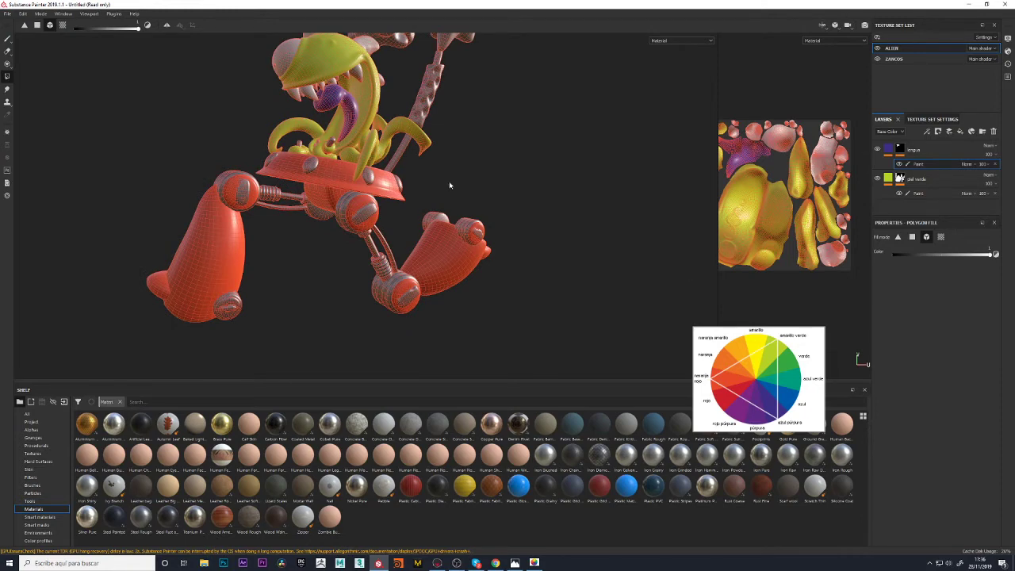
{"action": "mouse_move", "coordinate": [450, 185]}
{"action": "left_mouse_down", "text": "alt"}
{"action": "mouse_move", "coordinate": [571, 172]}
{"action": "mouse_move", "coordinate": [635, 197]}
{"action": "mouse_move", "coordinate": [471, 183]}
{"action": "mouse_move", "coordinate": [503, 326]}
{"action": "mouse_move", "coordinate": [524, 256]}
{"action": "mouse_move", "coordinate": [516, 272]}
{"action": "mouse_move", "coordinate": [251, 297]}
{"action": "left_mouse_up", "text": "alt"}
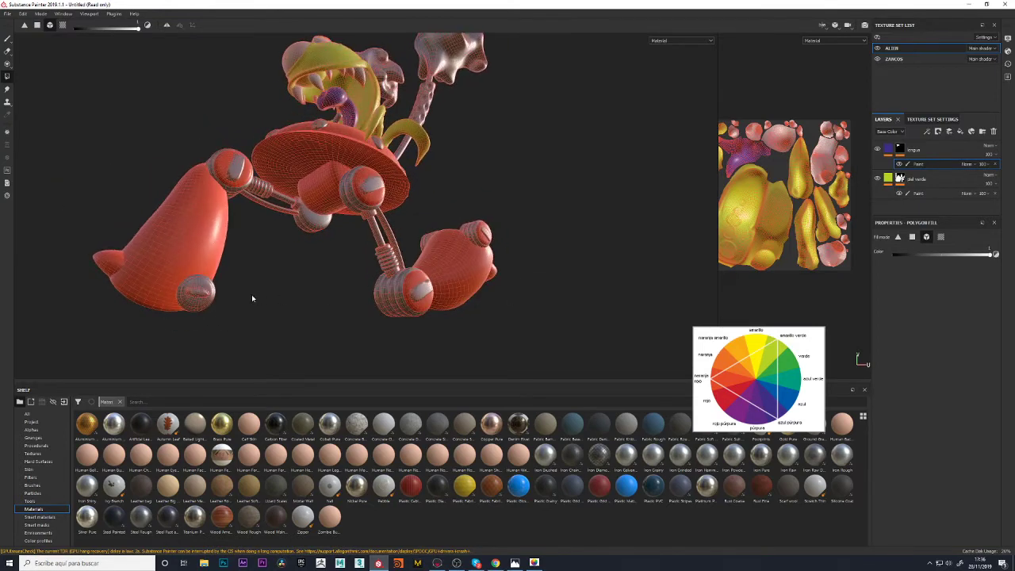
On the ZANCOS texture set, polygon-fill the grey foot ball into the orange paint layer
{"action": "left_click", "coordinate": [894, 60]}
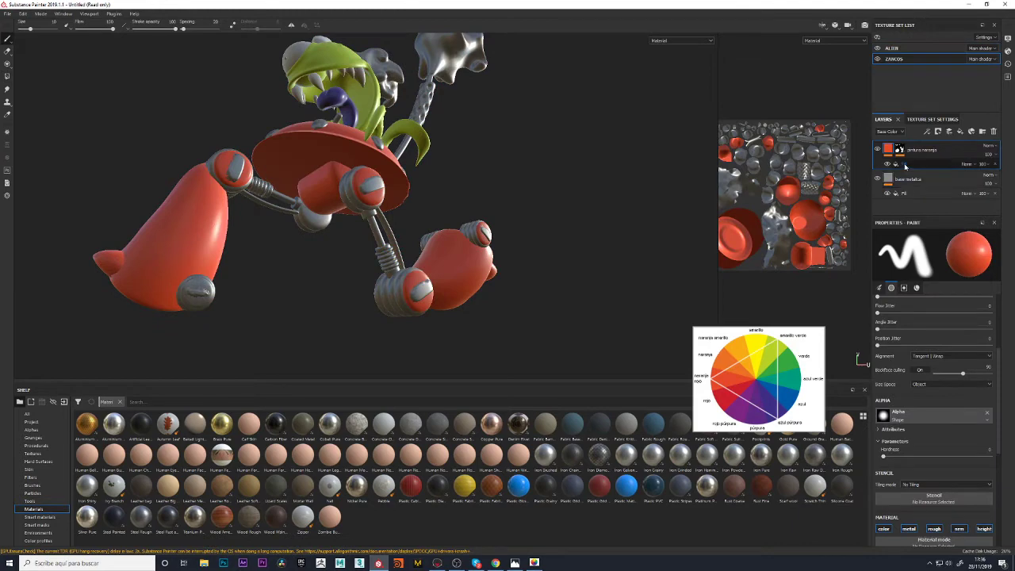
{"action": "left_click", "coordinate": [900, 149]}
{"action": "key", "text": "4"}
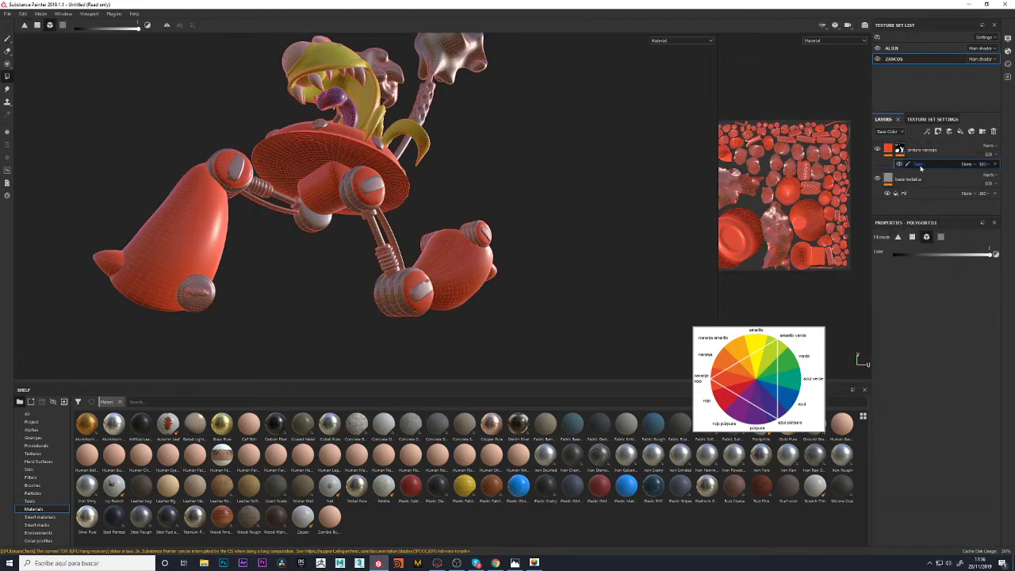
{"action": "left_click", "coordinate": [192, 304]}
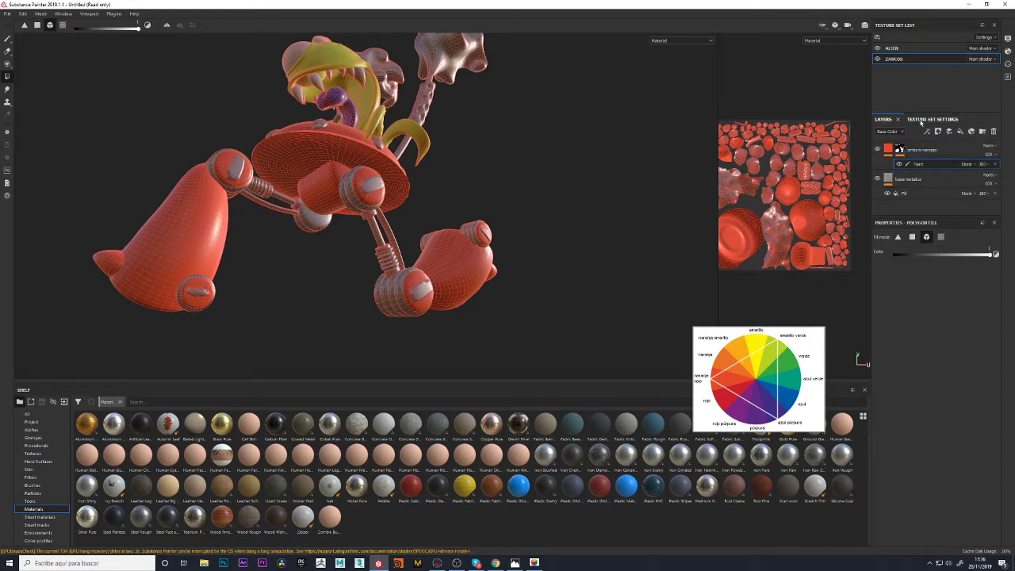
Confirm the 'pintura naranja' layer name, orbit close to the alien's face, and select the ALIEN texture set
{"action": "double_click", "coordinate": [917, 150]}
{"action": "key", "text": "Return"}
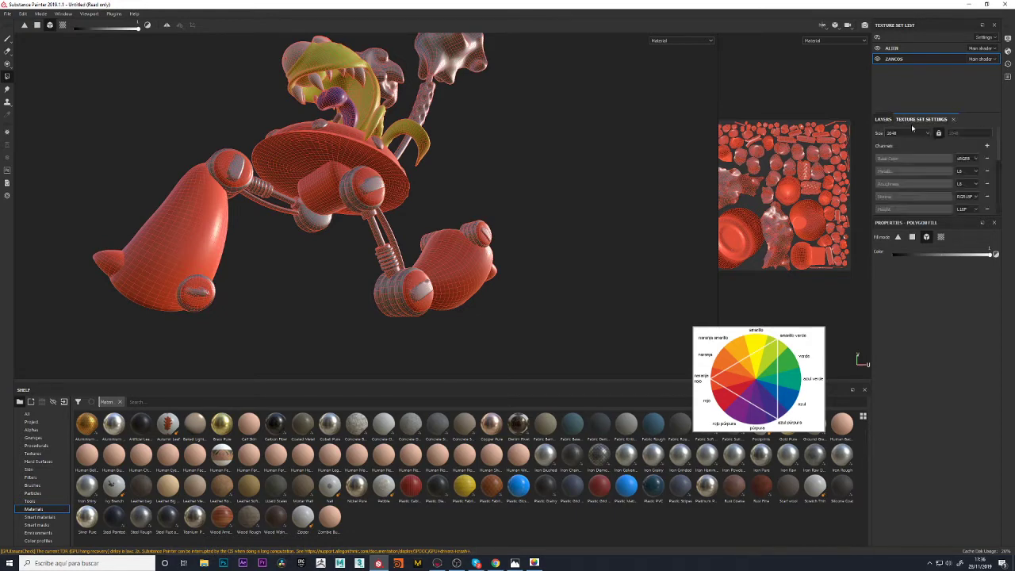
{"action": "left_click_drag", "start_coordinate": [498, 208], "coordinate": [476, 248], "text": "alt"}
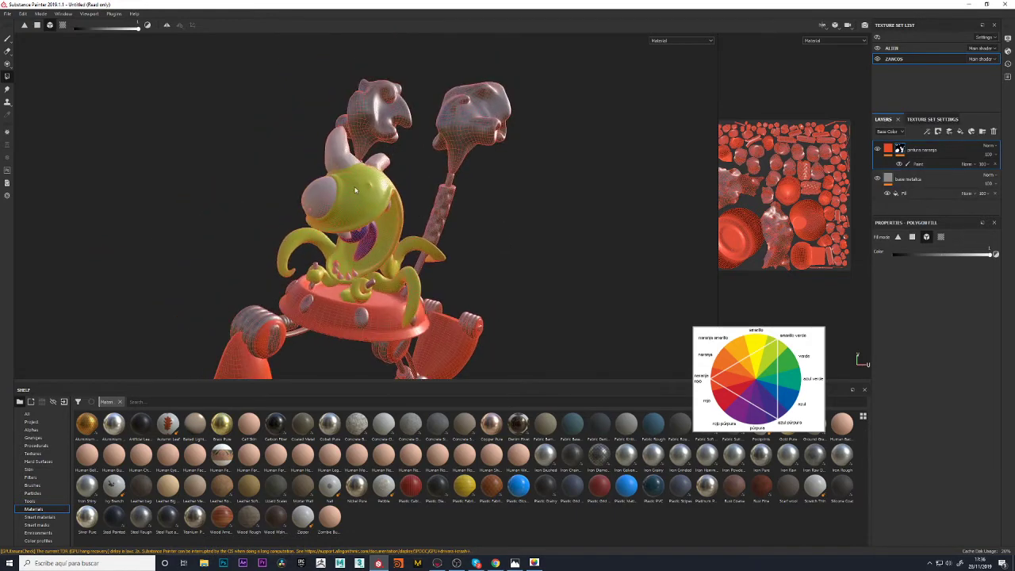
{"action": "scroll", "coordinate": [476, 248], "scroll_direction": "up", "scroll_amount": 3}
{"action": "left_click_drag", "start_coordinate": [549, 264], "coordinate": [331, 242], "text": "alt"}
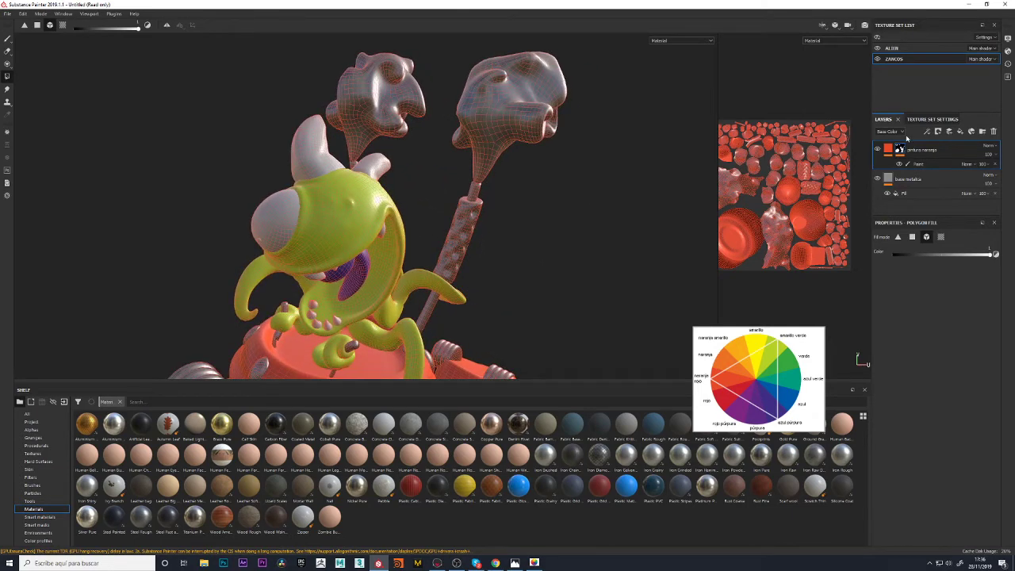
{"action": "left_click", "coordinate": [891, 49]}
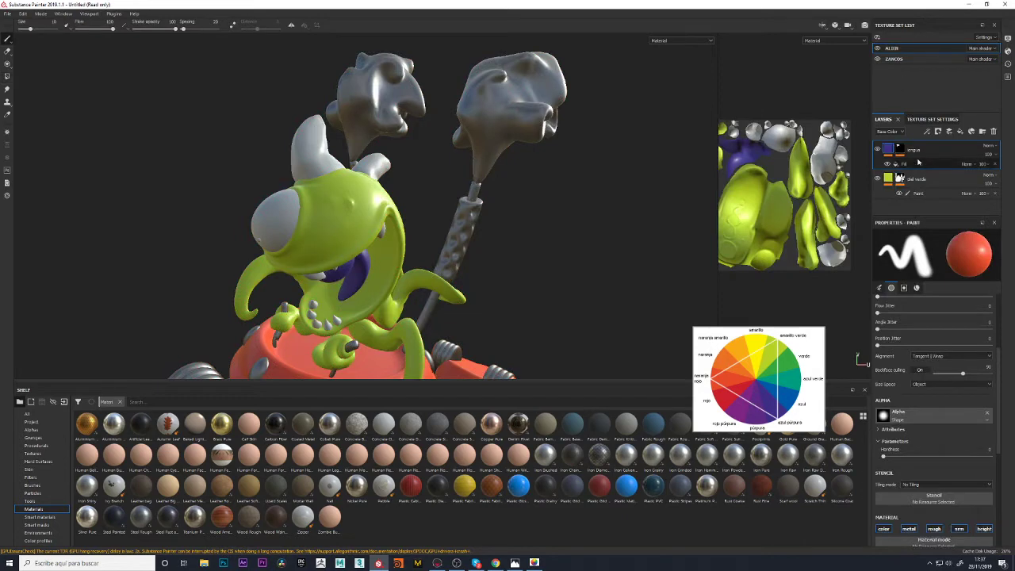
Add a new fill layer above lengua with a purple base colour
{"action": "double_click", "coordinate": [919, 151]}
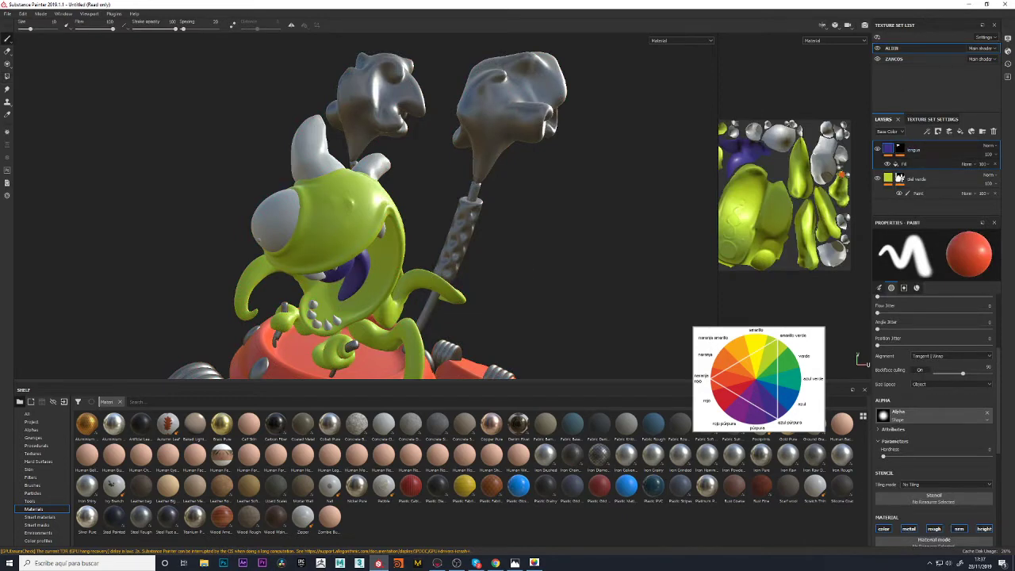
{"action": "key", "text": "Return"}
{"action": "right_click", "coordinate": [889, 150]}
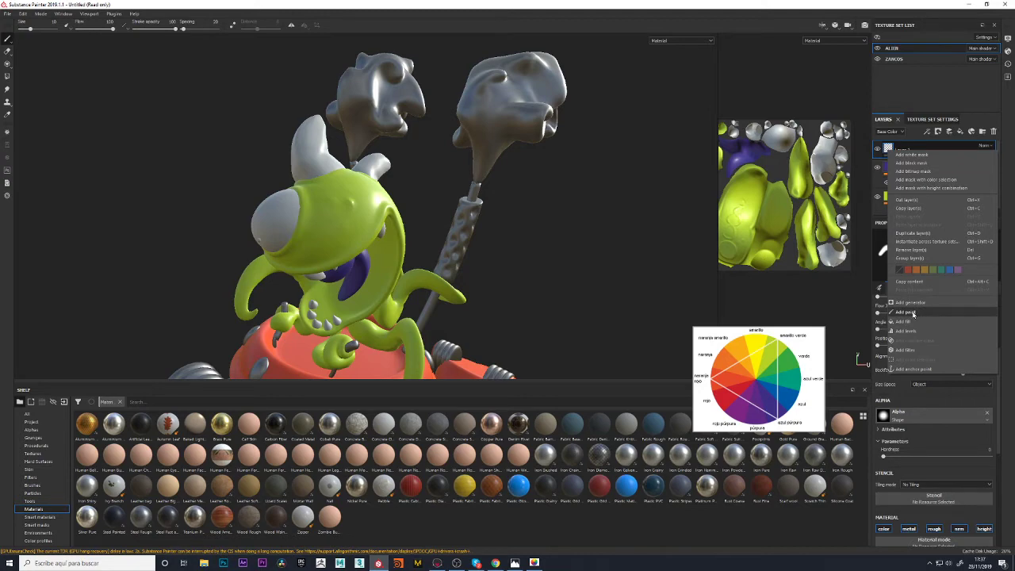
{"action": "left_click", "coordinate": [913, 314]}
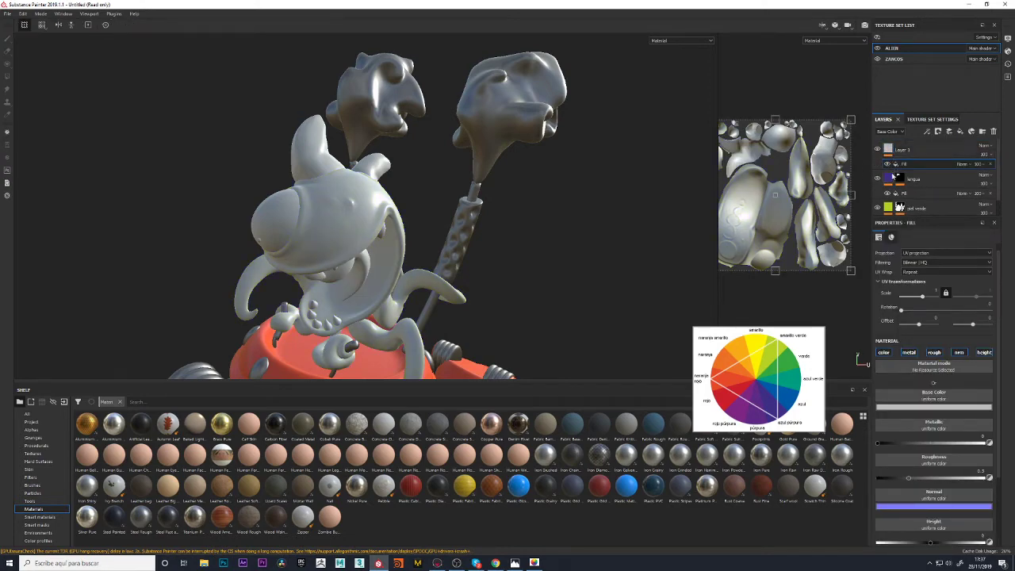
{"action": "left_click", "coordinate": [946, 410]}
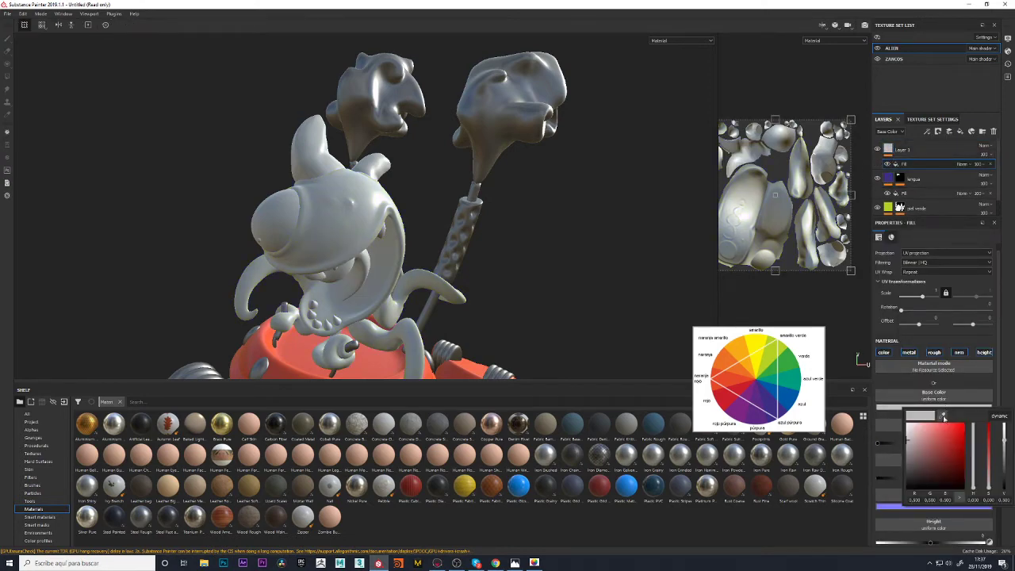
{"action": "left_click", "coordinate": [944, 418]}
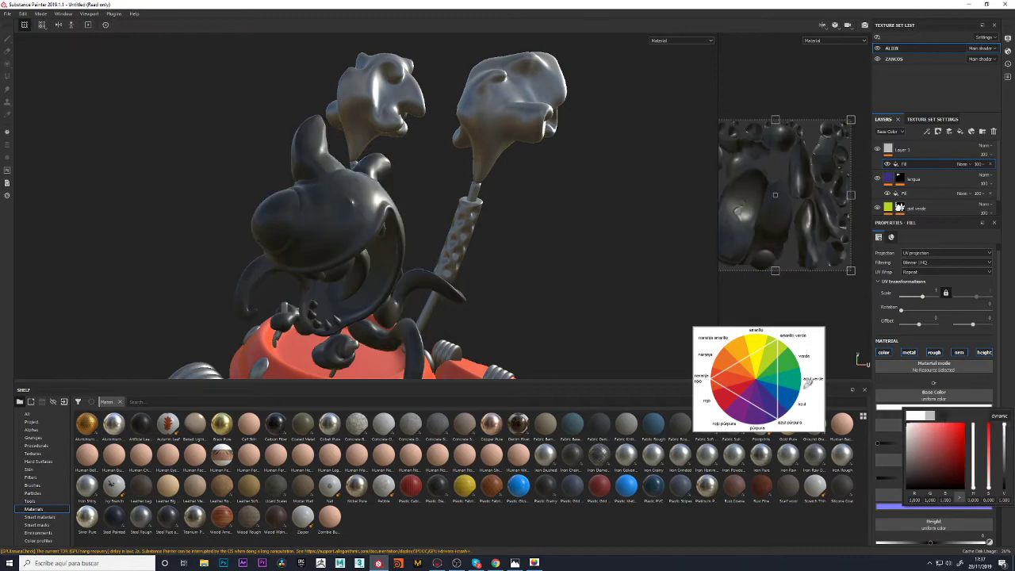
{"action": "left_click", "coordinate": [769, 406]}
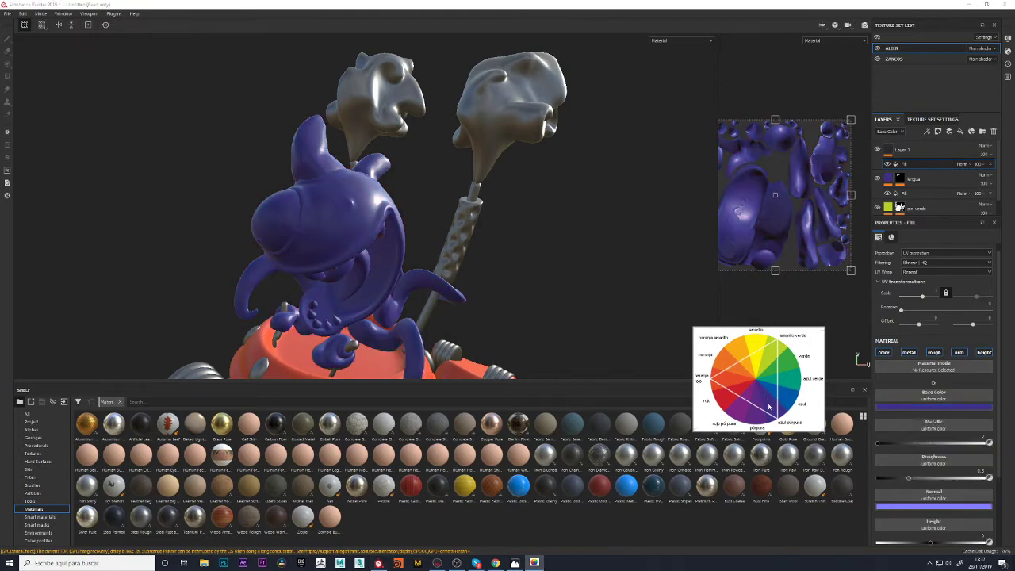
Give Layer 1 a black mask with a paint effect
{"action": "right_click", "coordinate": [888, 149]}
{"action": "left_click", "coordinate": [910, 160]}
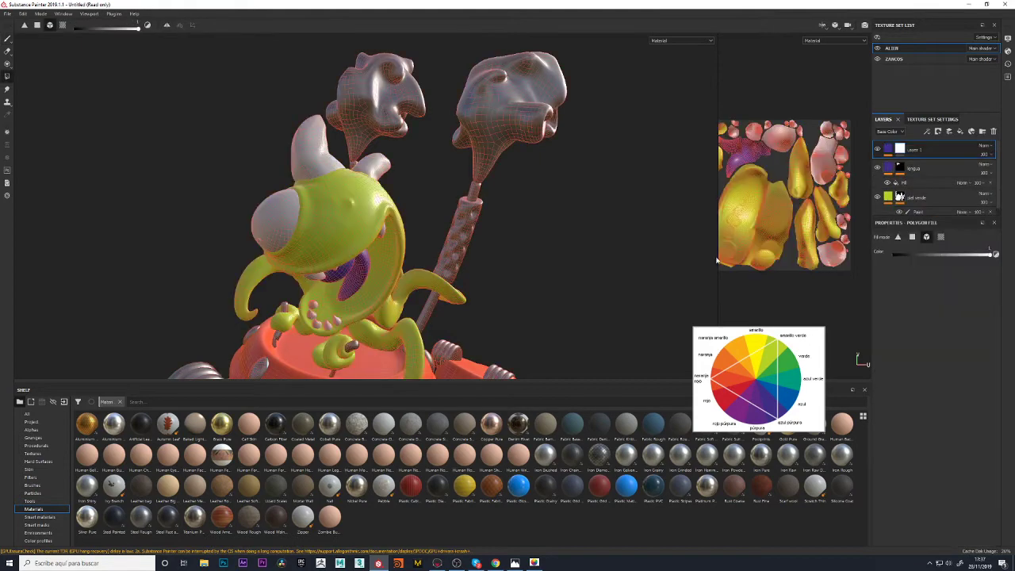
{"action": "right_click", "coordinate": [901, 151]}
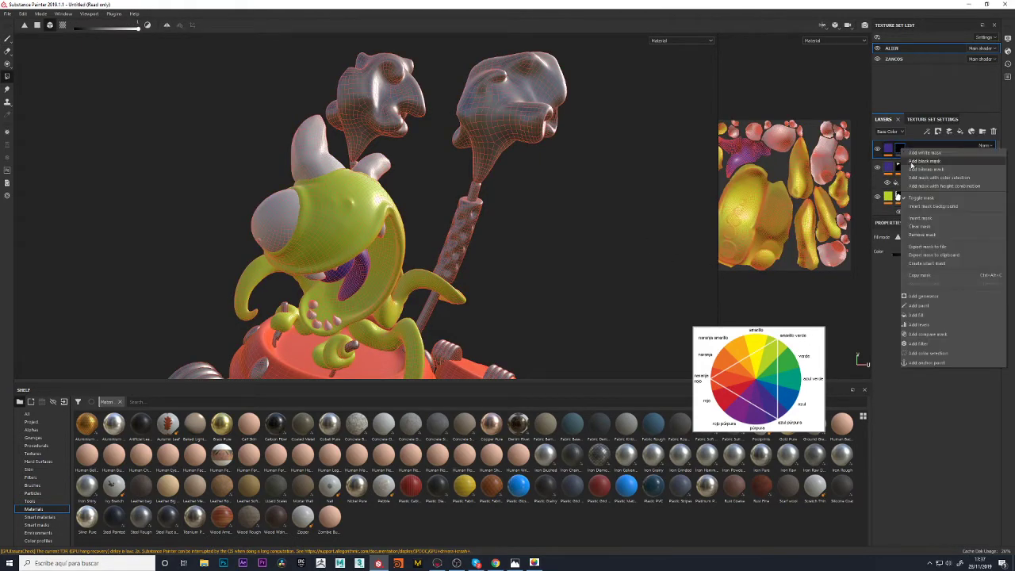
{"action": "left_click", "coordinate": [920, 306]}
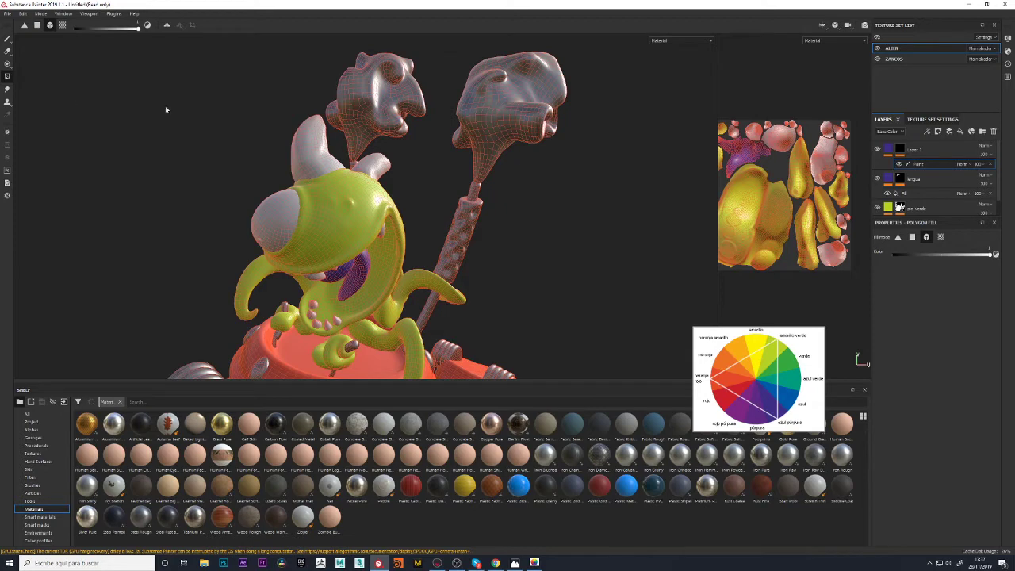
Assign alien_normal and the alien ambient occlusion map in ALIEN's texture set settings
{"action": "left_click", "coordinate": [886, 151]}
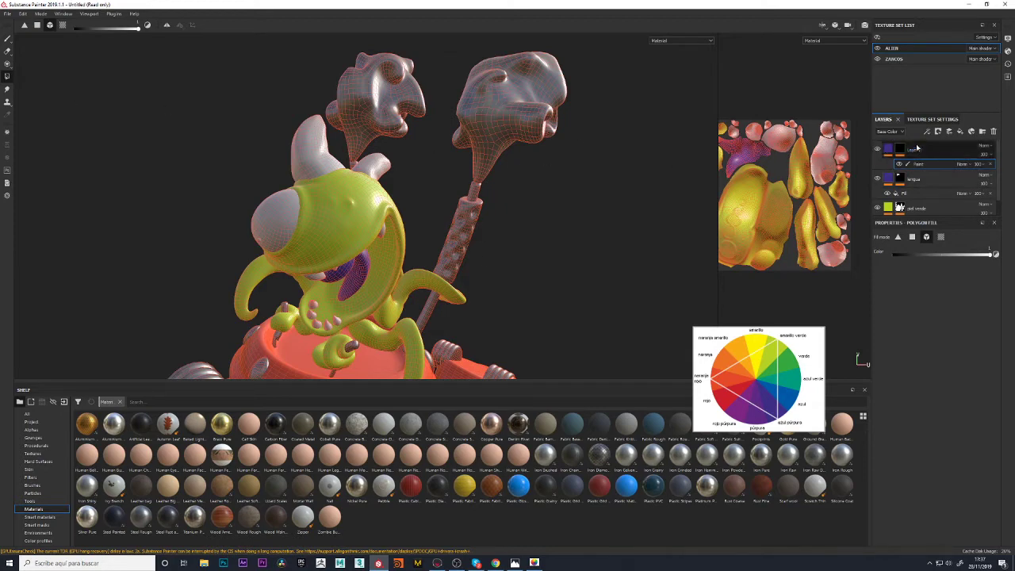
{"action": "left_click", "coordinate": [929, 119]}
{"action": "scroll", "coordinate": [912, 171], "scroll_direction": "down", "scroll_amount": 3}
{"action": "scroll", "coordinate": [914, 172], "scroll_direction": "down", "scroll_amount": 1}
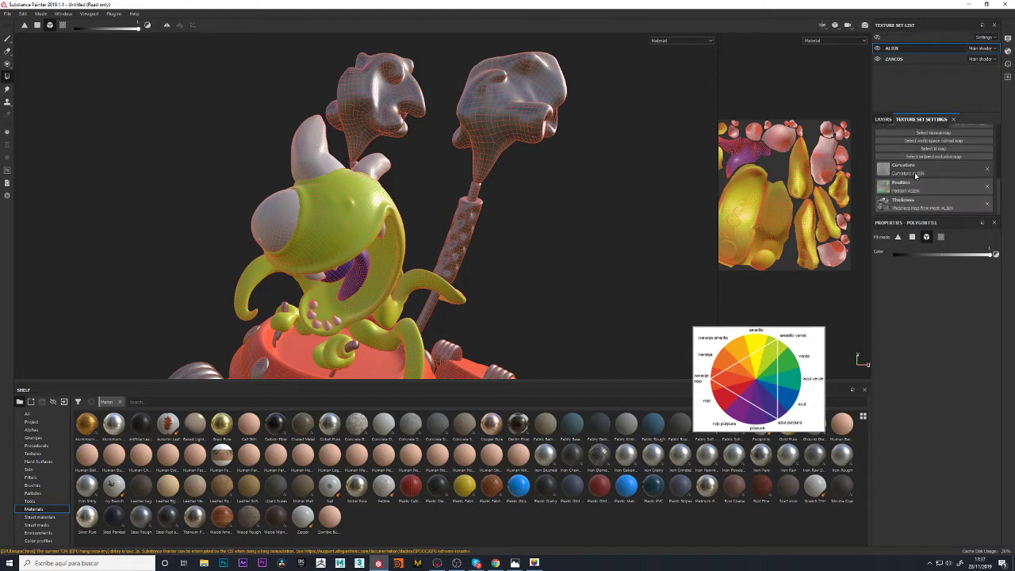
{"action": "scroll", "coordinate": [915, 174], "scroll_direction": "down", "scroll_amount": 2}
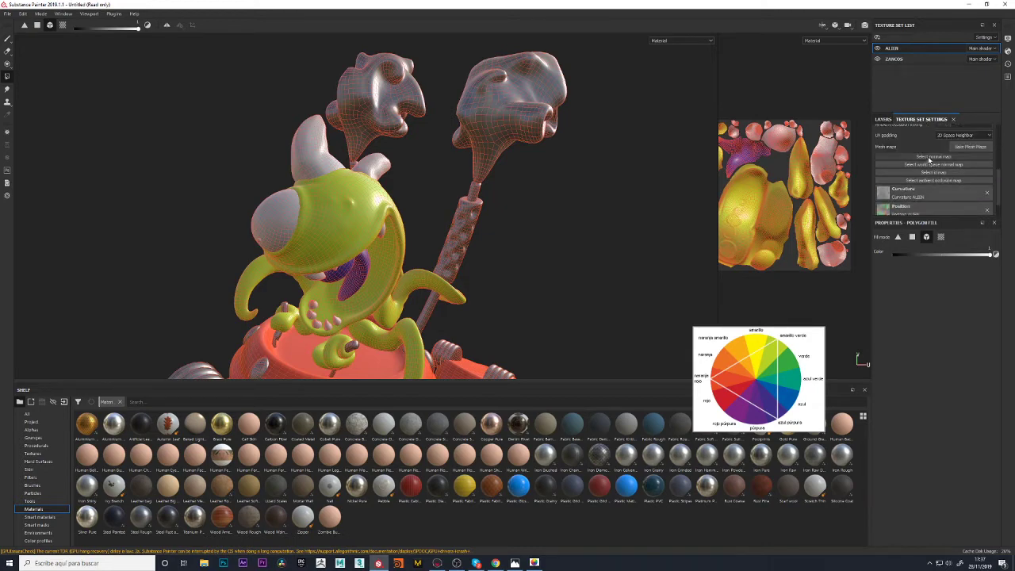
{"action": "left_click", "coordinate": [929, 164]}
{"action": "left_click", "coordinate": [949, 184]}
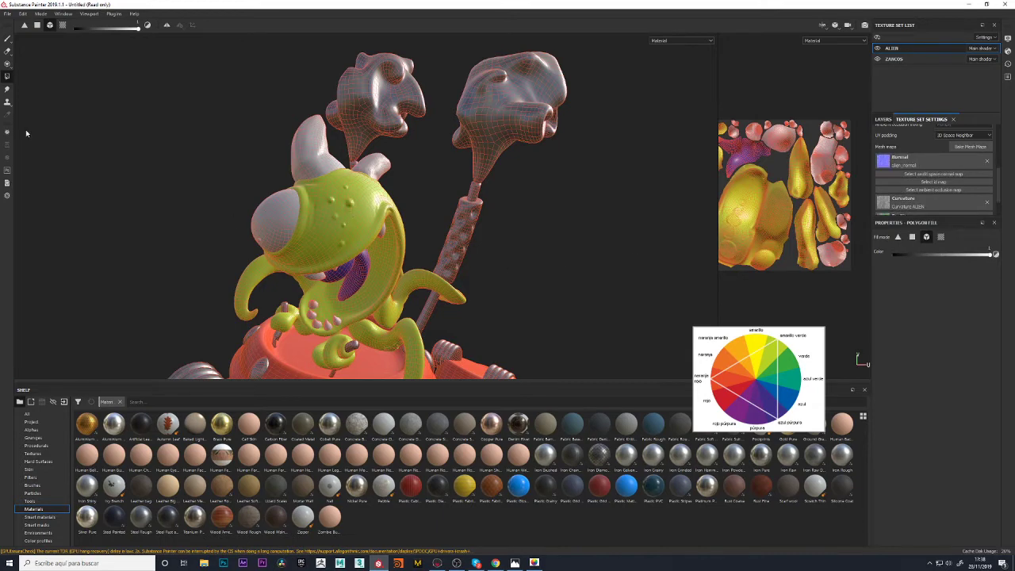
{"action": "left_click", "coordinate": [7, 39]}
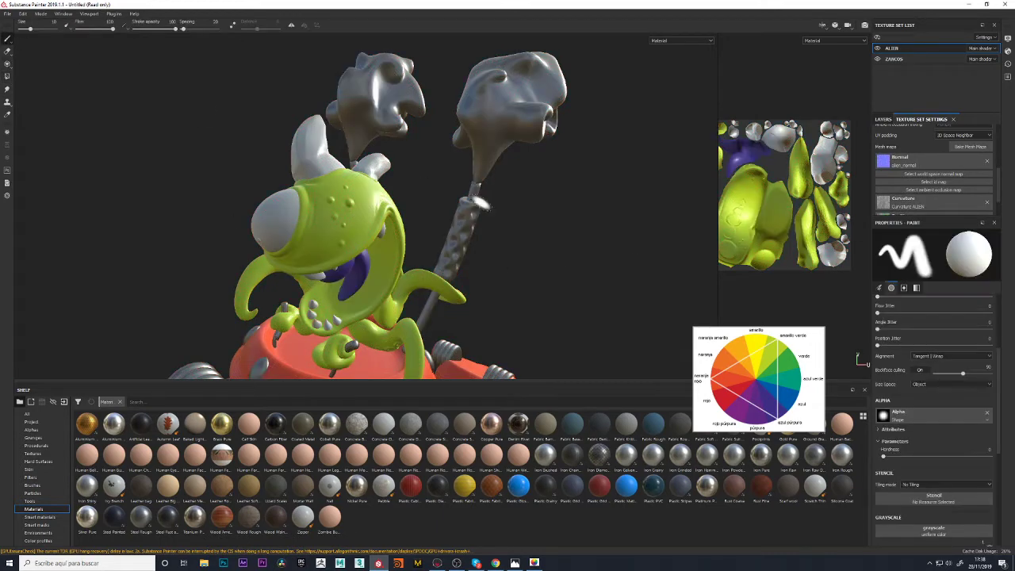
{"action": "scroll", "coordinate": [915, 191], "scroll_direction": "down", "scroll_amount": 2}
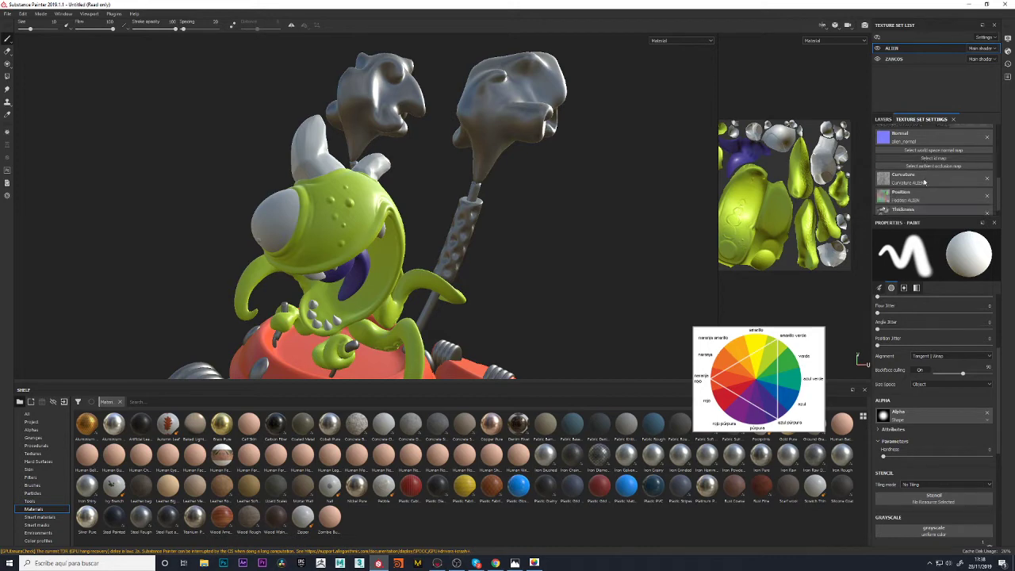
{"action": "left_click", "coordinate": [935, 157]}
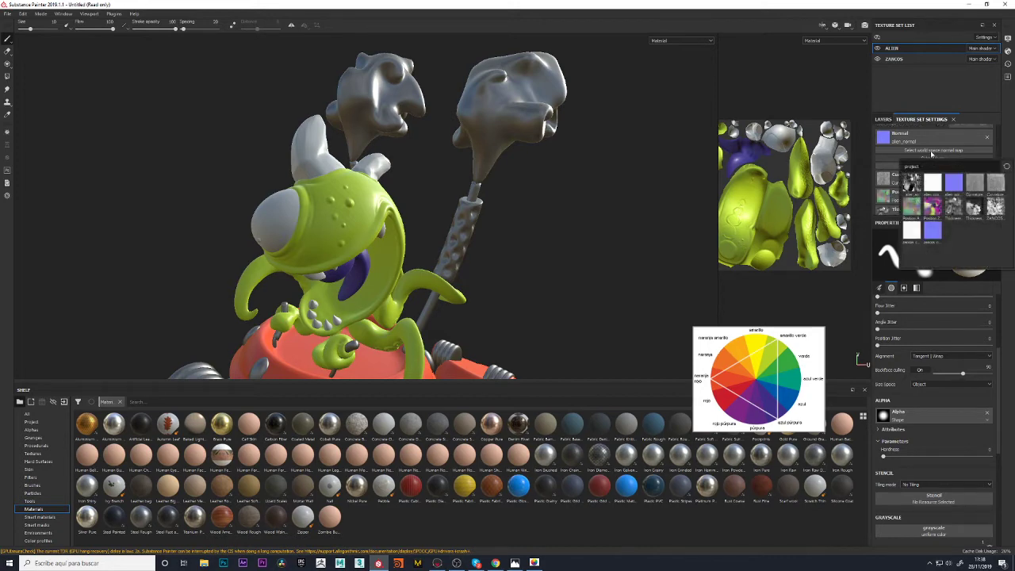
{"action": "left_click", "coordinate": [892, 166]}
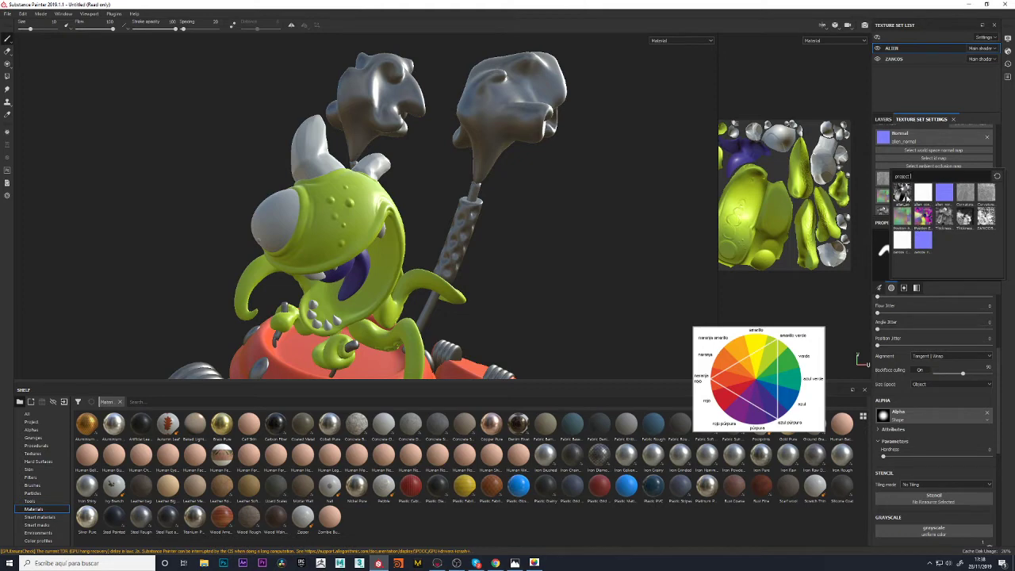
{"action": "left_click", "coordinate": [902, 193]}
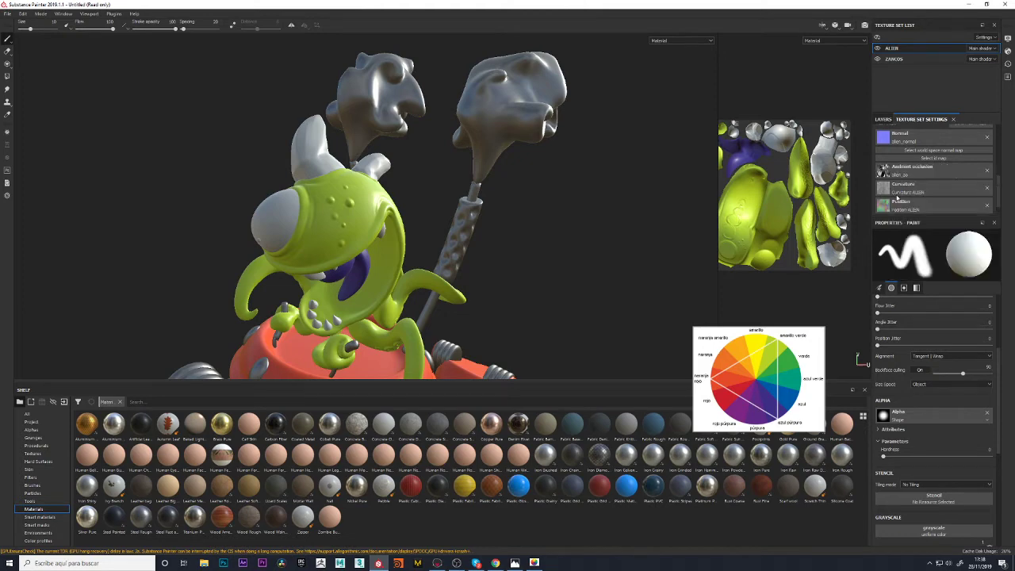
Assign zancos_normal and ZANCOS_ao as the ZANCOS texture set's normal and ambient occlusion maps
{"action": "left_click", "coordinate": [913, 59]}
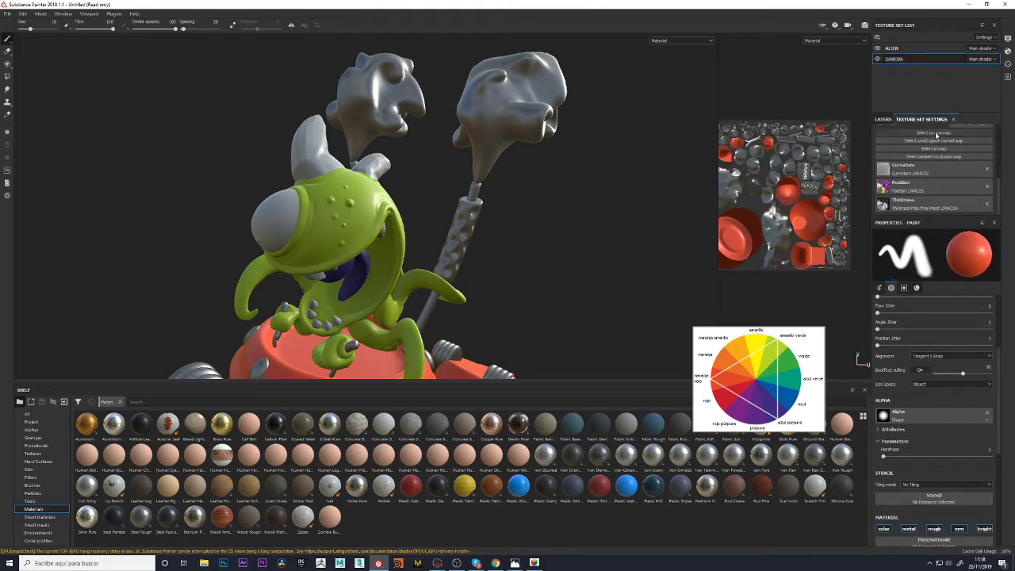
{"action": "left_click", "coordinate": [934, 134]}
{"action": "left_click", "coordinate": [935, 207]}
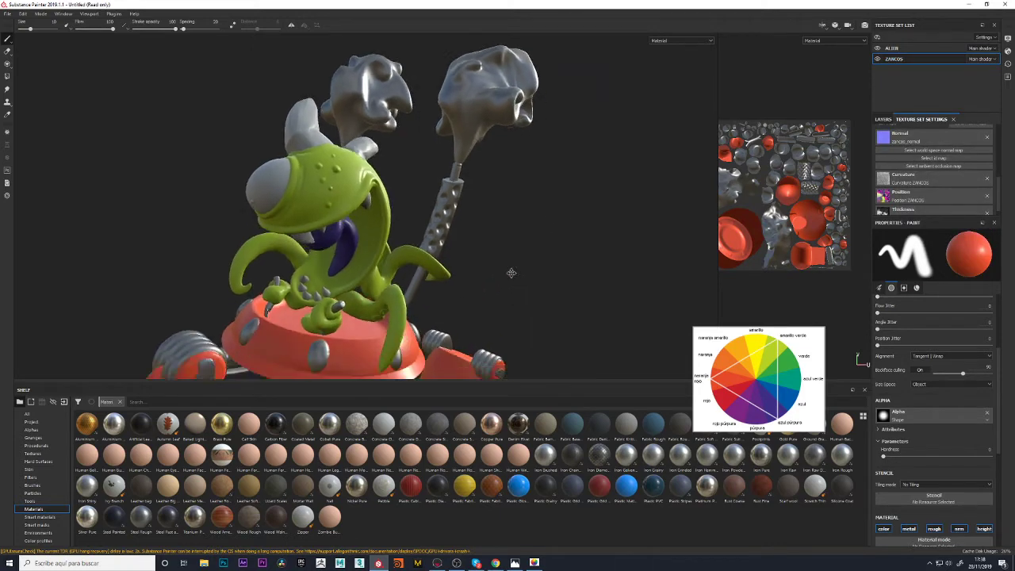
{"action": "mouse_move", "coordinate": [513, 326]}
{"action": "left_mouse_down", "text": "alt"}
{"action": "mouse_move", "coordinate": [513, 154]}
{"action": "mouse_move", "coordinate": [346, 328]}
{"action": "mouse_move", "coordinate": [453, 322]}
{"action": "mouse_move", "coordinate": [281, 324]}
{"action": "left_mouse_up", "text": "alt"}
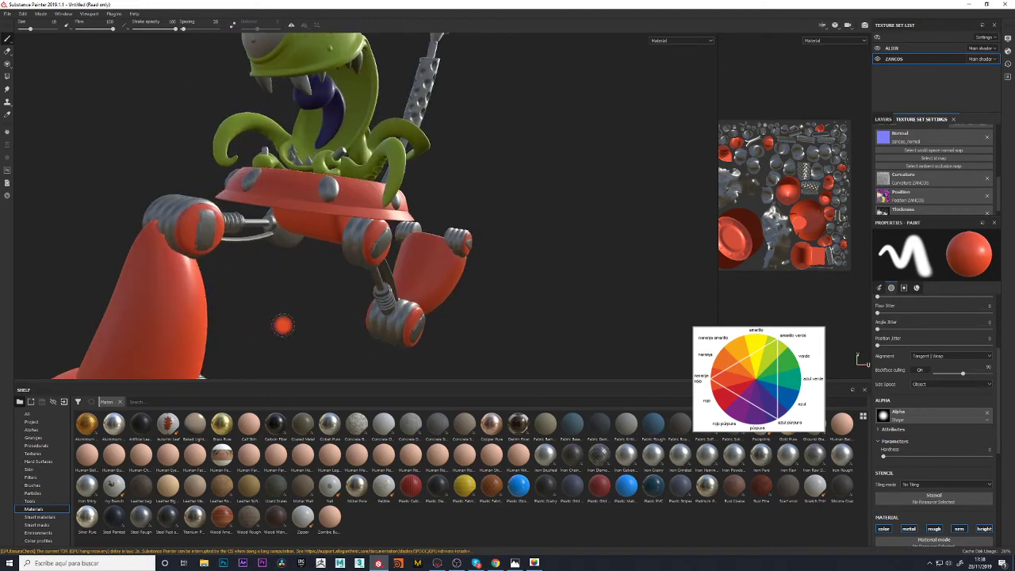
{"action": "left_click", "coordinate": [927, 166]}
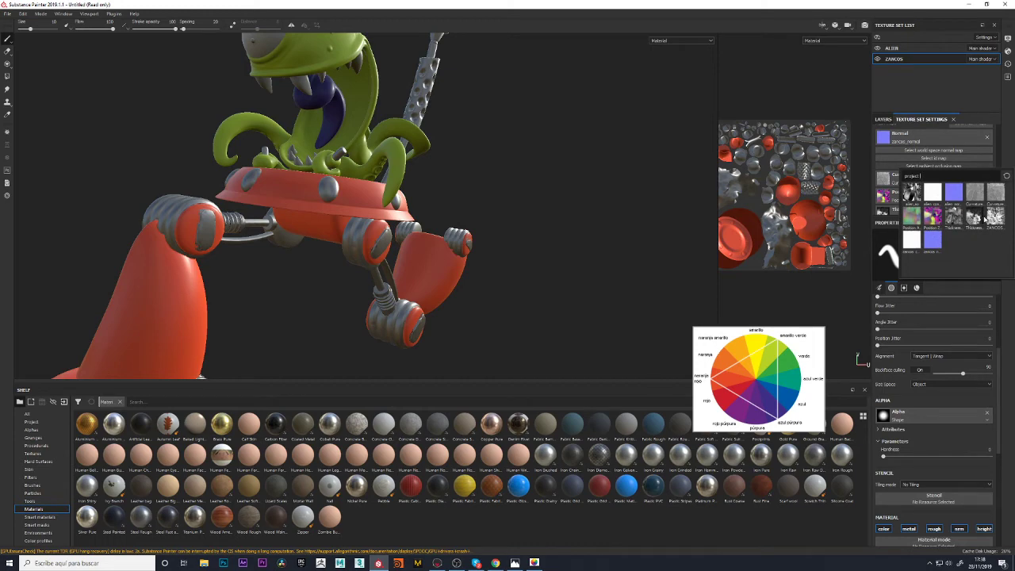
{"action": "left_click", "coordinate": [996, 216]}
{"action": "mouse_move", "coordinate": [532, 251]}
{"action": "left_mouse_down", "text": "alt"}
{"action": "mouse_move", "coordinate": [471, 199]}
{"action": "mouse_move", "coordinate": [505, 196]}
{"action": "mouse_move", "coordinate": [476, 193]}
{"action": "mouse_move", "coordinate": [480, 246]}
{"action": "mouse_move", "coordinate": [516, 238]}
{"action": "left_mouse_up", "text": "alt"}
{"action": "left_click", "coordinate": [904, 50]}
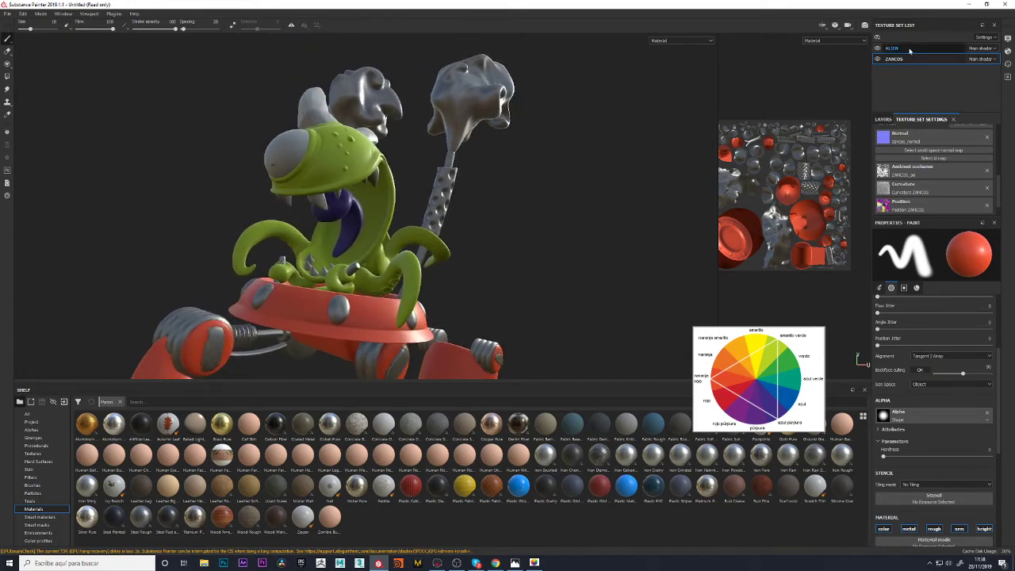
Select Layer 1's mask and set the painting grayscale value to almost white
{"action": "left_click", "coordinate": [884, 119]}
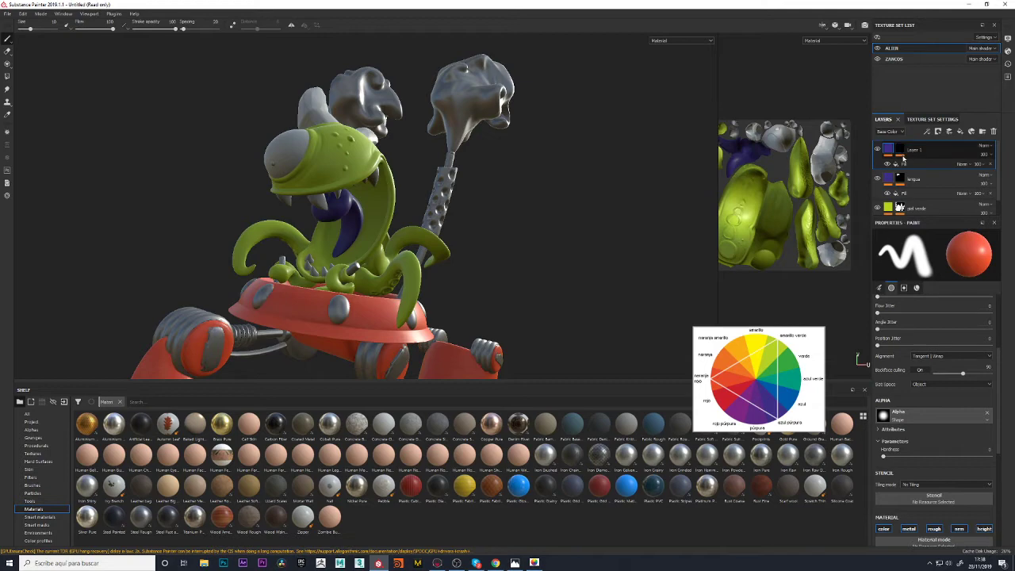
{"action": "left_click", "coordinate": [903, 153]}
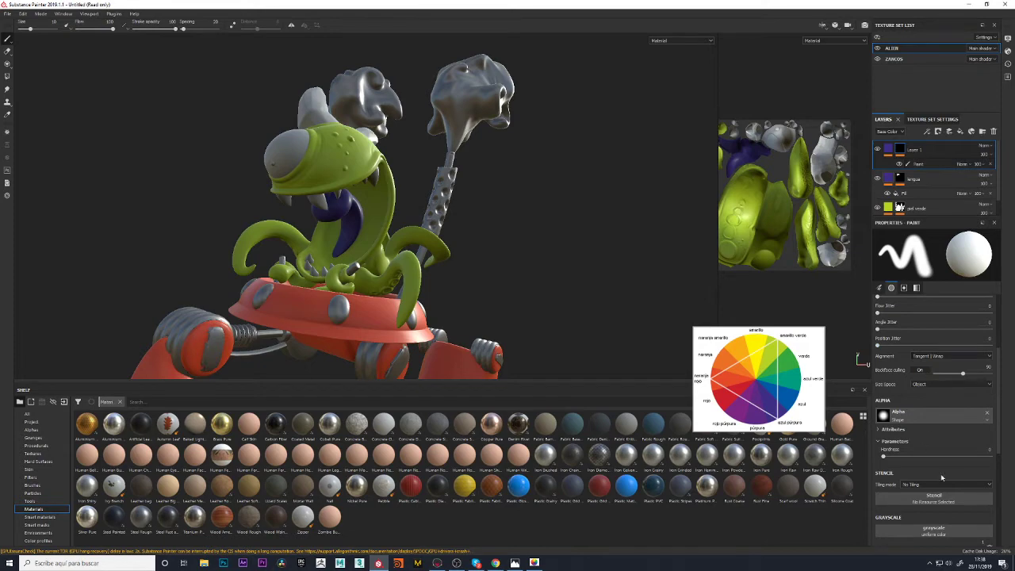
{"action": "scroll", "coordinate": [941, 477], "scroll_direction": "down", "scroll_amount": 5}
{"action": "scroll", "coordinate": [945, 450], "scroll_direction": "up", "scroll_amount": 2}
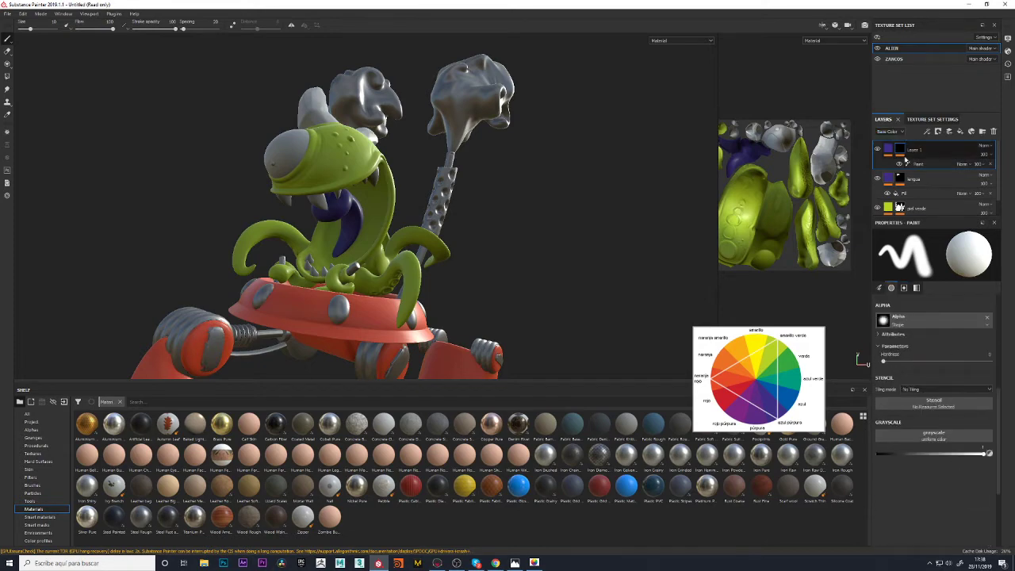
{"action": "left_click_drag", "start_coordinate": [978, 454], "coordinate": [987, 460]}
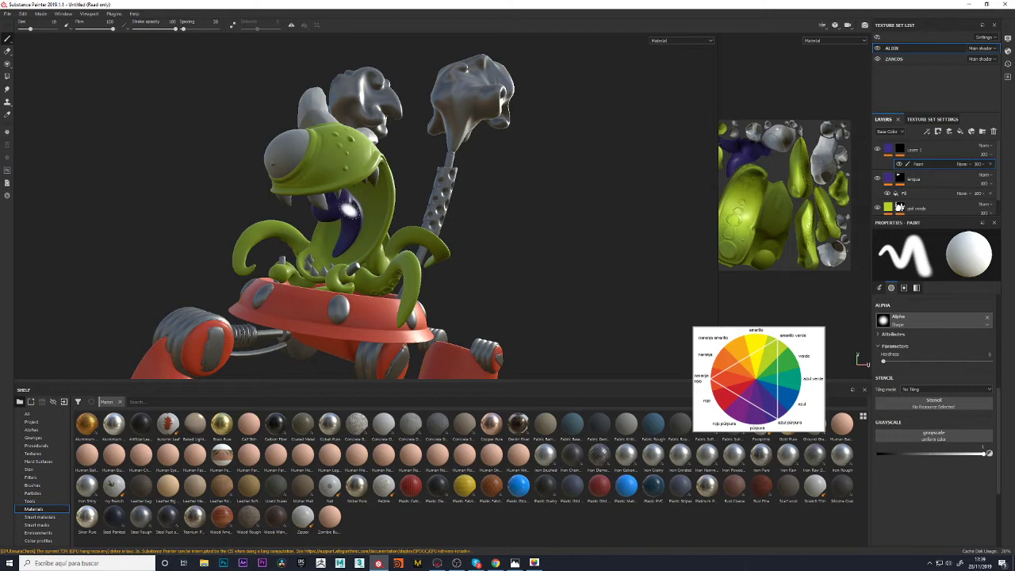
Change Layer 1's fill base colour to blue sampled from the colour-wheel reference
{"action": "left_click", "coordinate": [889, 150]}
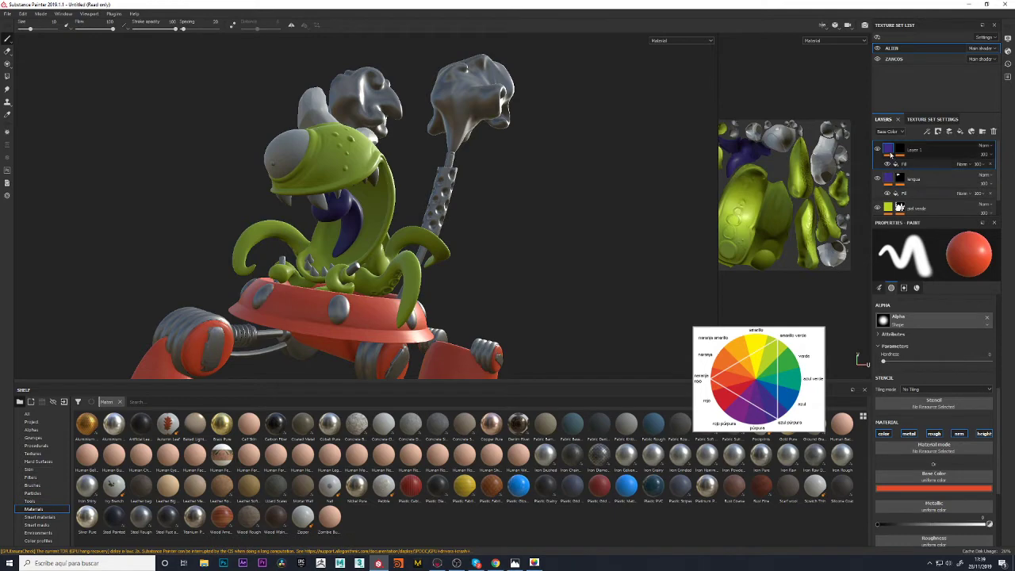
{"action": "left_click", "coordinate": [909, 164]}
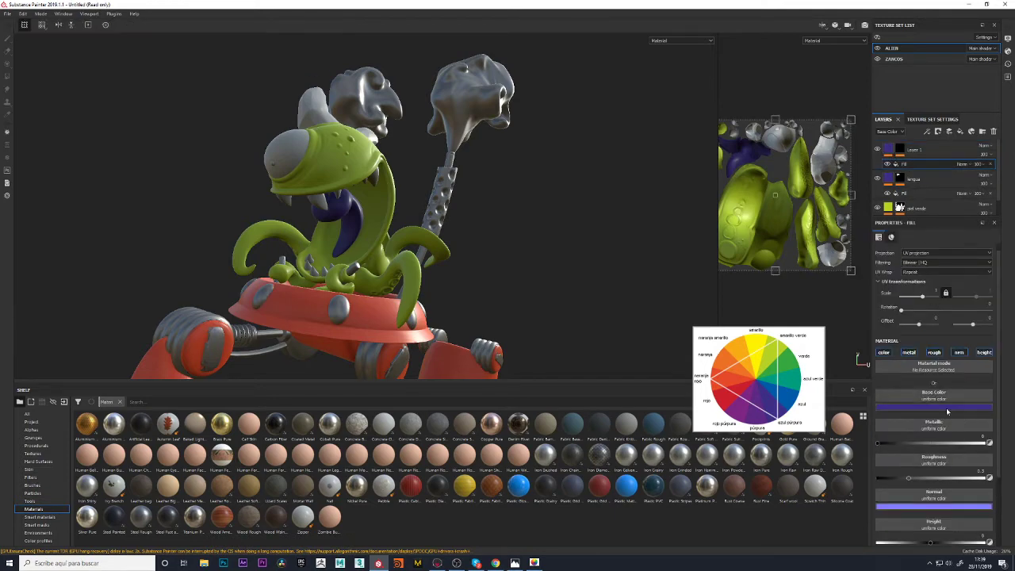
{"action": "left_click", "coordinate": [946, 408]}
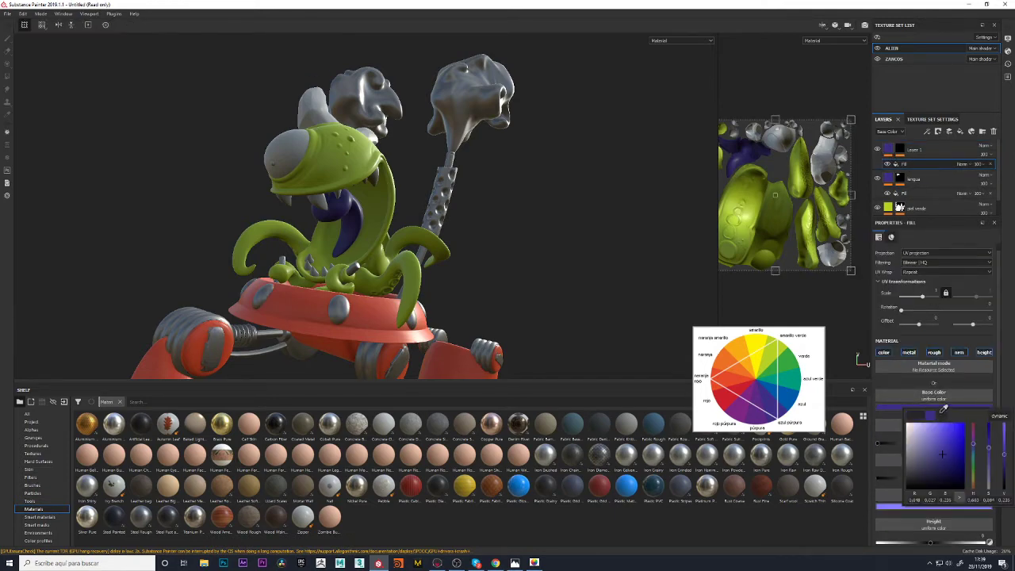
{"action": "left_click", "coordinate": [944, 409]}
{"action": "left_click", "coordinate": [791, 390]}
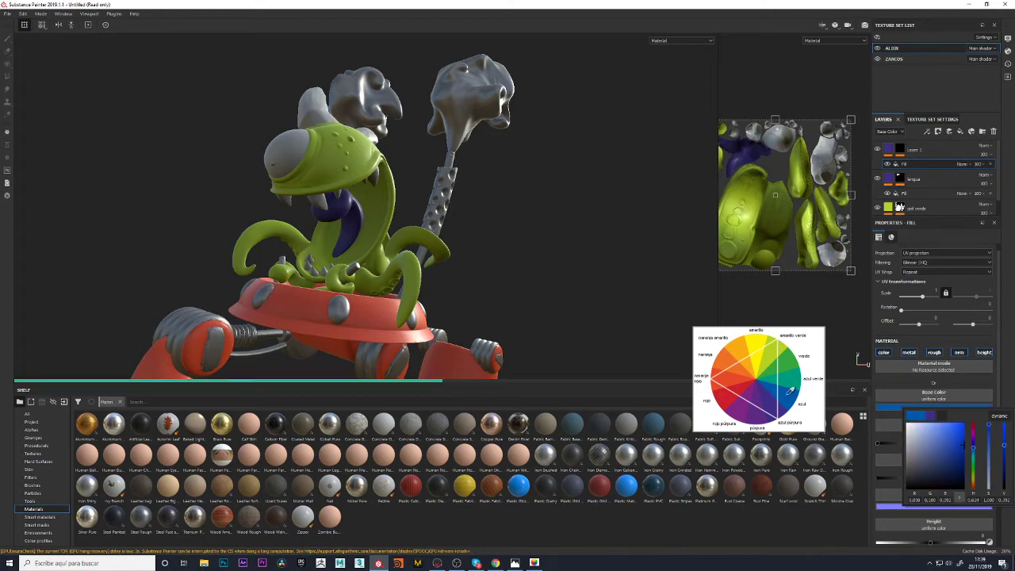
{"action": "left_click", "coordinate": [788, 398]}
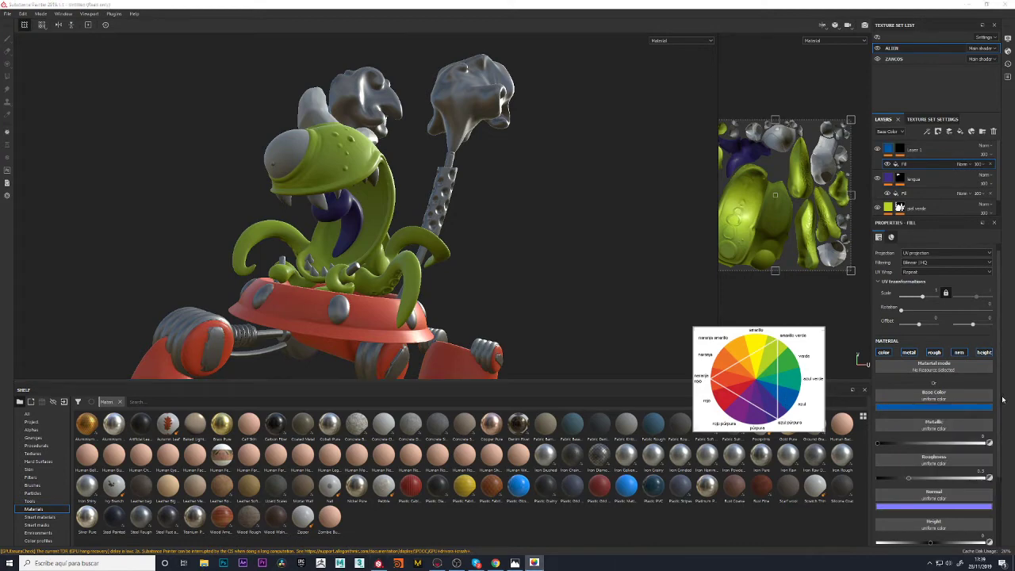
Zoom onto the alien's mouth and brush blue strokes across its inner walls
{"action": "key", "text": "1"}
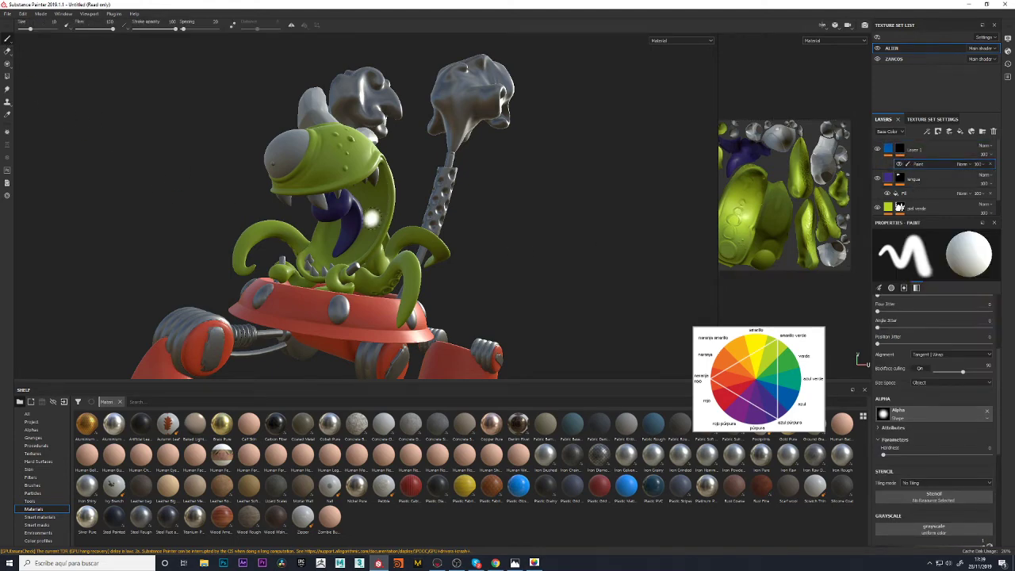
{"action": "mouse_move", "coordinate": [503, 248]}
{"action": "left_mouse_down", "text": "alt"}
{"action": "mouse_move", "coordinate": [533, 226]}
{"action": "mouse_move", "coordinate": [555, 242]}
{"action": "left_mouse_up", "text": "alt"}
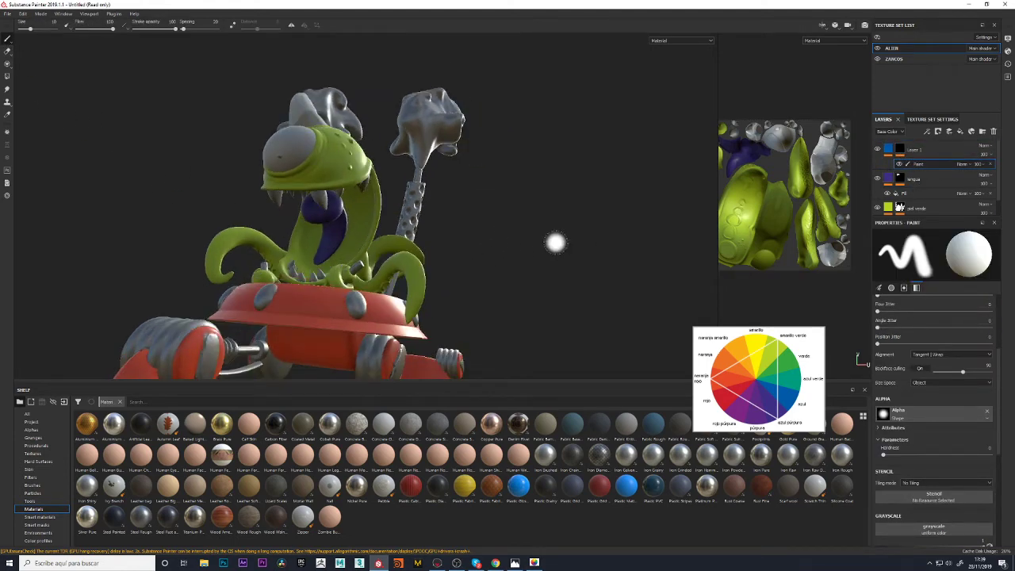
{"action": "scroll", "coordinate": [565, 241], "scroll_direction": "up", "scroll_amount": 2}
{"action": "scroll", "coordinate": [571, 244], "scroll_direction": "up", "scroll_amount": 2}
{"action": "scroll", "coordinate": [579, 265], "scroll_direction": "up", "scroll_amount": 2}
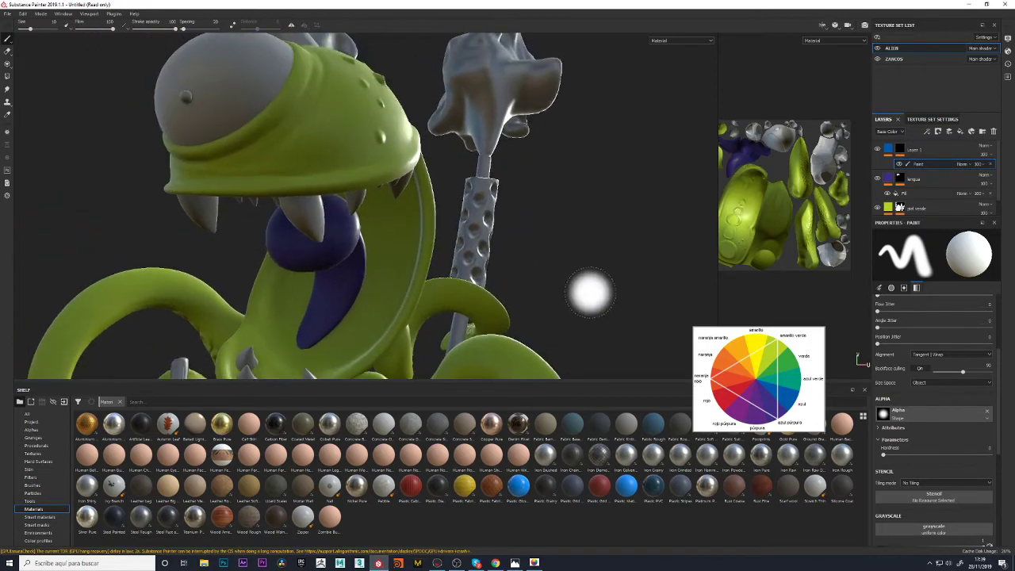
{"action": "left_click_drag", "start_coordinate": [591, 292], "coordinate": [562, 288], "text": "alt"}
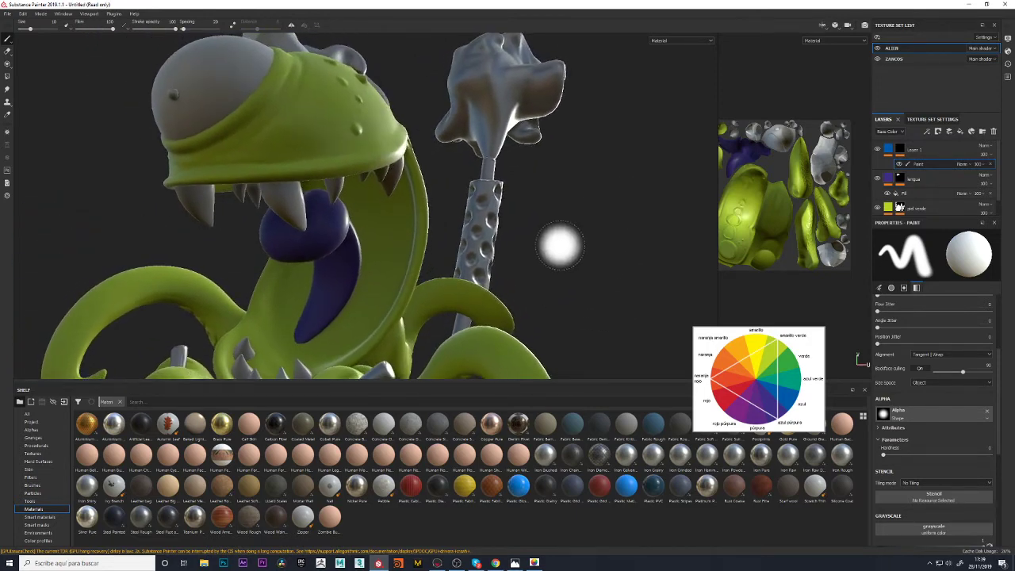
{"action": "mouse_move", "coordinate": [389, 262]}
{"action": "left_mouse_down"}
{"action": "mouse_move", "coordinate": [391, 232]}
{"action": "mouse_move", "coordinate": [389, 278]}
{"action": "mouse_move", "coordinate": [373, 306]}
{"action": "mouse_move", "coordinate": [374, 234]}
{"action": "mouse_move", "coordinate": [378, 259]}
{"action": "mouse_move", "coordinate": [353, 305]}
{"action": "left_mouse_up"}
{"action": "mouse_move", "coordinate": [508, 246]}
{"action": "left_mouse_down", "text": "alt"}
{"action": "mouse_move", "coordinate": [492, 238]}
{"action": "mouse_move", "coordinate": [444, 261]}
{"action": "mouse_move", "coordinate": [377, 246]}
{"action": "left_mouse_up", "text": "alt"}
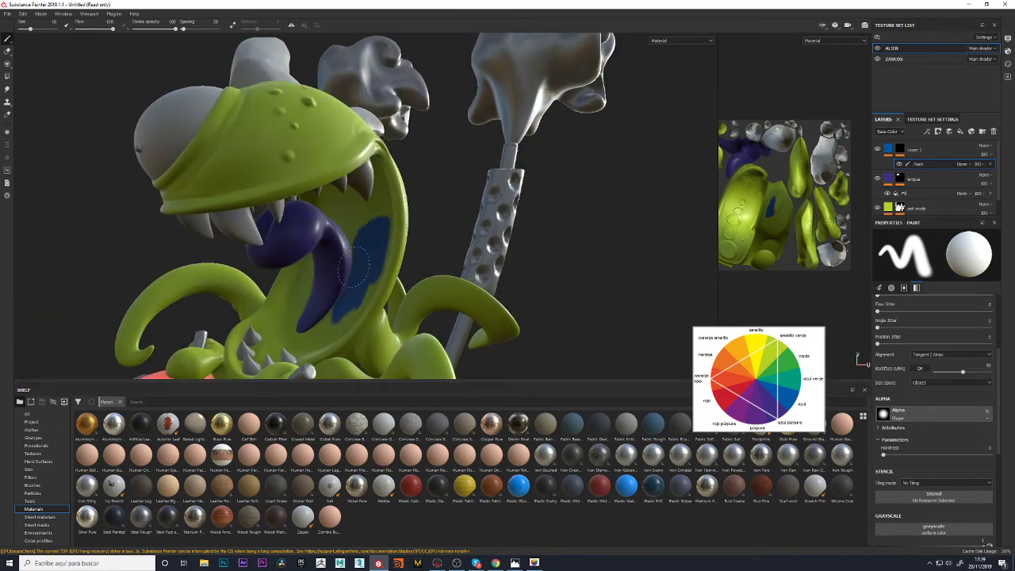
{"action": "left_click_drag", "start_coordinate": [332, 322], "coordinate": [336, 304]}
{"action": "mouse_move", "coordinate": [367, 242]}
{"action": "left_mouse_down"}
{"action": "mouse_move", "coordinate": [465, 169]}
{"action": "mouse_move", "coordinate": [540, 186]}
{"action": "mouse_move", "coordinate": [526, 199]}
{"action": "mouse_move", "coordinate": [551, 179]}
{"action": "mouse_move", "coordinate": [508, 198]}
{"action": "left_mouse_up"}
{"action": "mouse_move", "coordinate": [375, 277]}
{"action": "left_mouse_down"}
{"action": "mouse_move", "coordinate": [388, 242]}
{"action": "mouse_move", "coordinate": [367, 325]}
{"action": "mouse_move", "coordinate": [349, 334]}
{"action": "left_mouse_up"}
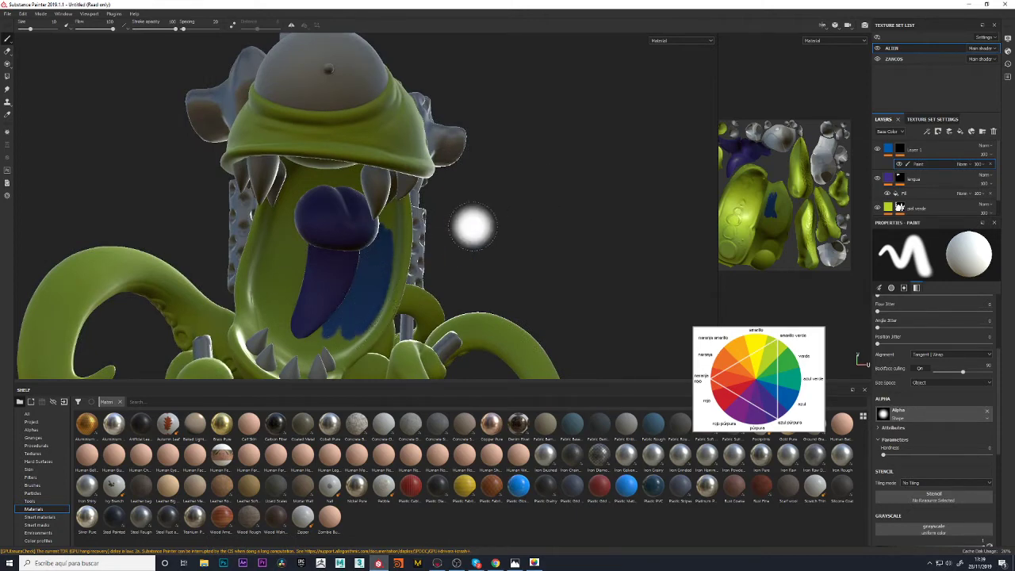
{"action": "mouse_move", "coordinate": [473, 227]}
{"action": "left_mouse_down", "text": "alt"}
{"action": "mouse_move", "coordinate": [542, 217]}
{"action": "mouse_move", "coordinate": [408, 265]}
{"action": "left_mouse_up", "text": "alt"}
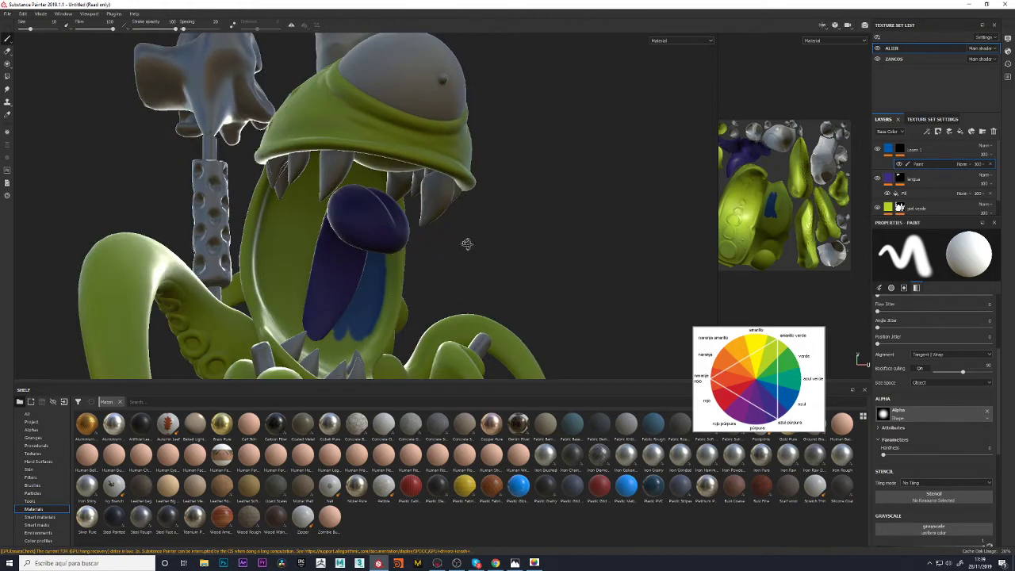
Set pen pressure for flow and paint more blue inside the mouth's left side
{"action": "mouse_move", "coordinate": [465, 243]}
{"action": "left_mouse_down", "text": "alt"}
{"action": "mouse_move", "coordinate": [374, 295]}
{"action": "mouse_move", "coordinate": [323, 349]}
{"action": "mouse_move", "coordinate": [307, 356]}
{"action": "mouse_move", "coordinate": [283, 344]}
{"action": "left_mouse_up", "text": "alt"}
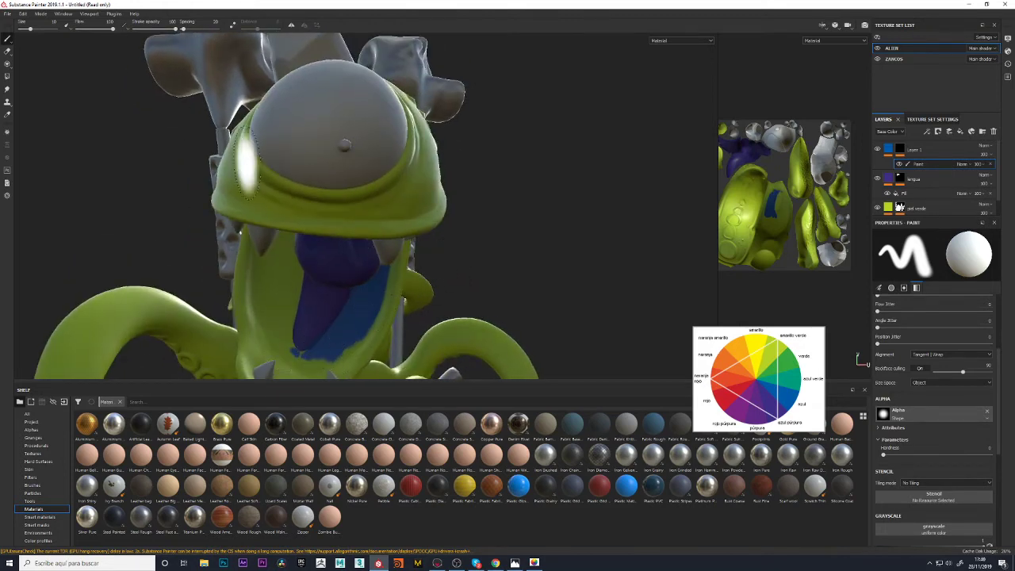
{"action": "left_click", "coordinate": [124, 25]}
{"action": "left_click", "coordinate": [127, 36]}
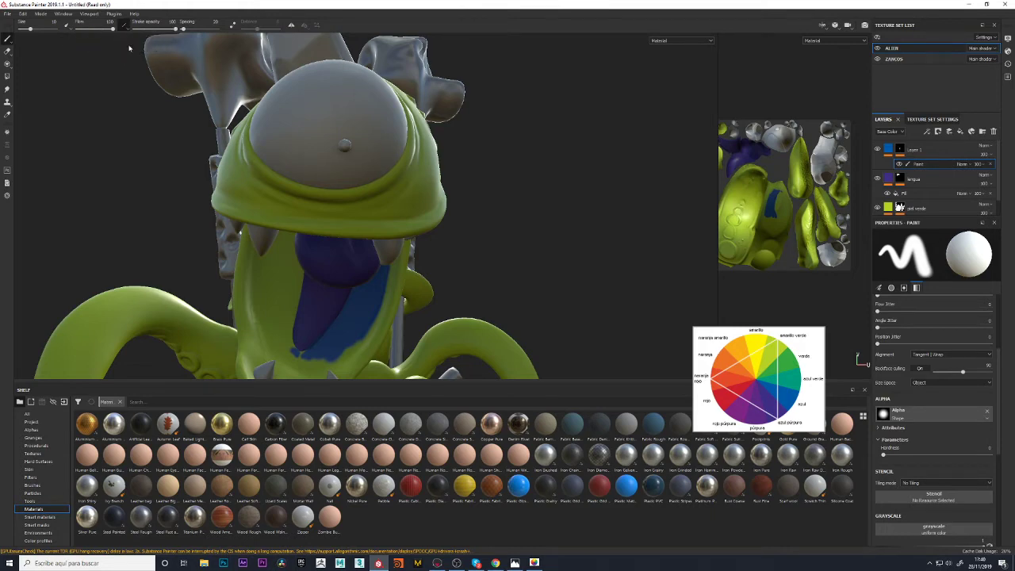
{"action": "left_click_drag", "start_coordinate": [274, 313], "coordinate": [267, 291]}
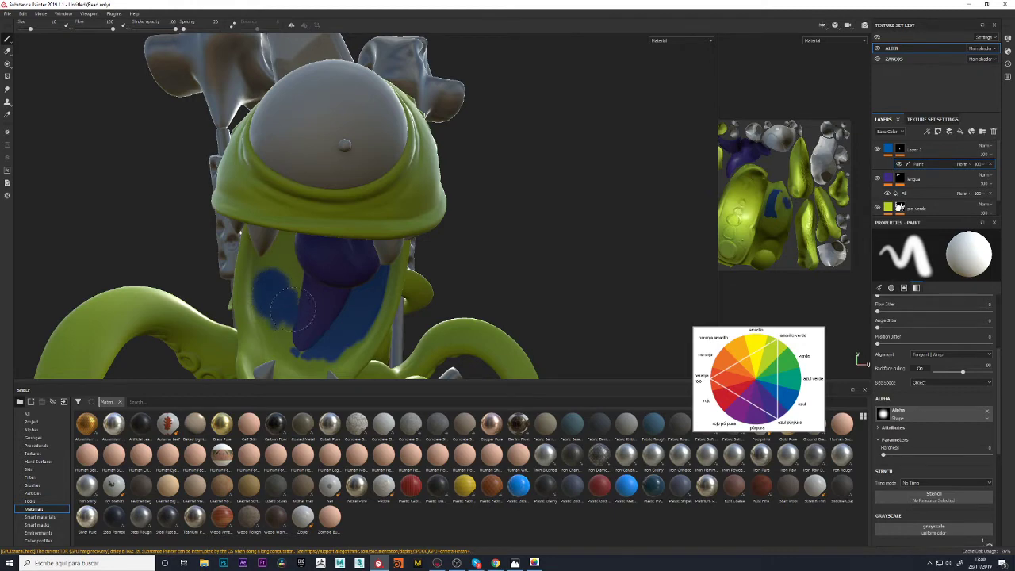
{"action": "mouse_move", "coordinate": [498, 276]}
{"action": "left_mouse_down", "text": "alt"}
{"action": "mouse_move", "coordinate": [296, 315]}
{"action": "mouse_move", "coordinate": [265, 341]}
{"action": "left_mouse_up", "text": "alt"}
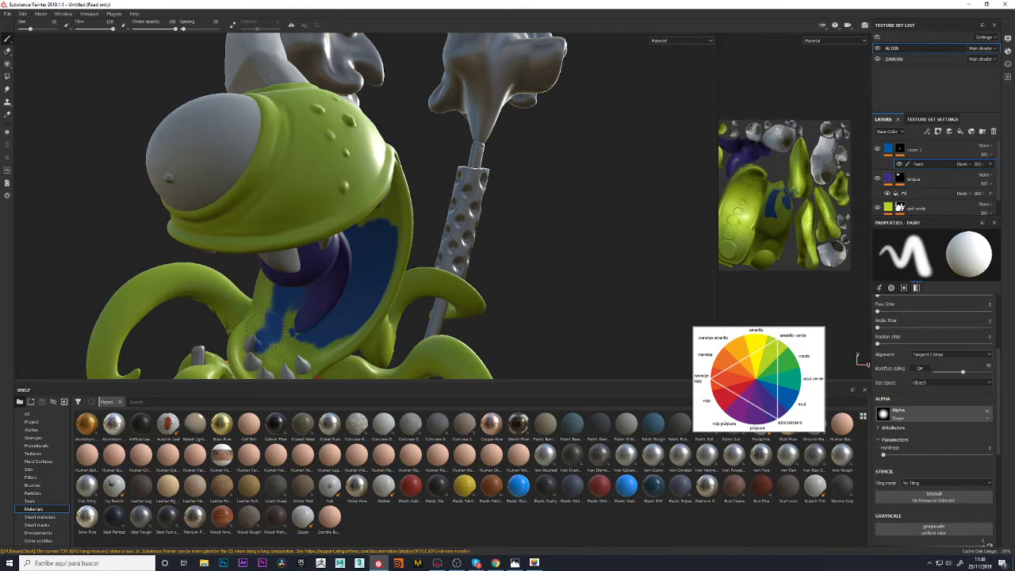
{"action": "mouse_move", "coordinate": [254, 345]}
{"action": "left_mouse_down", "text": "alt"}
{"action": "mouse_move", "coordinate": [544, 272]}
{"action": "mouse_move", "coordinate": [544, 302]}
{"action": "mouse_move", "coordinate": [548, 272]}
{"action": "mouse_move", "coordinate": [327, 279]}
{"action": "left_mouse_up", "text": "alt"}
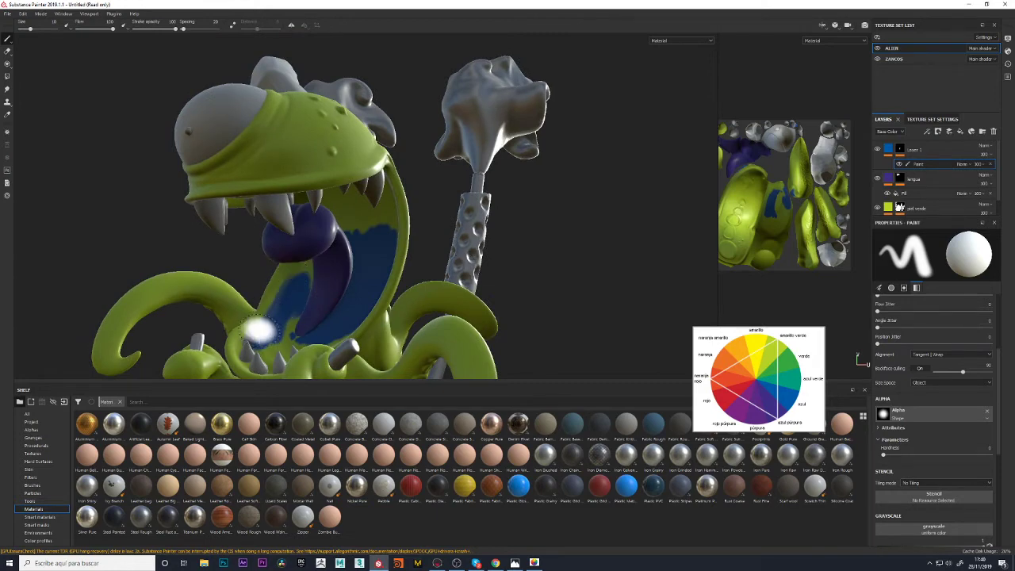
{"action": "mouse_move", "coordinate": [451, 274]}
{"action": "left_mouse_down", "text": "alt"}
{"action": "mouse_move", "coordinate": [599, 248]}
{"action": "mouse_move", "coordinate": [418, 281]}
{"action": "mouse_move", "coordinate": [584, 260]}
{"action": "left_mouse_up", "text": "alt"}
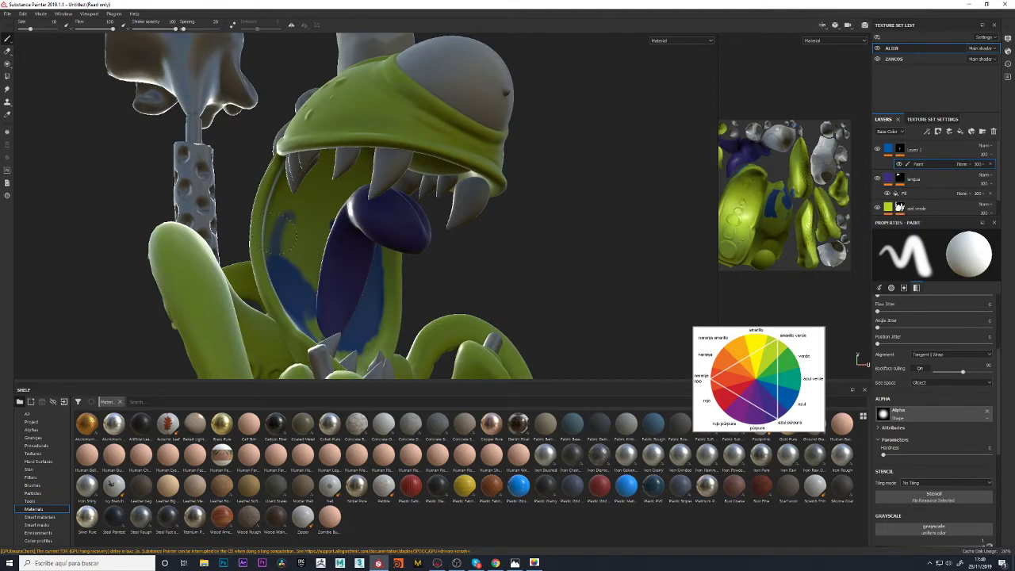
{"action": "left_click_drag", "start_coordinate": [274, 244], "coordinate": [308, 266]}
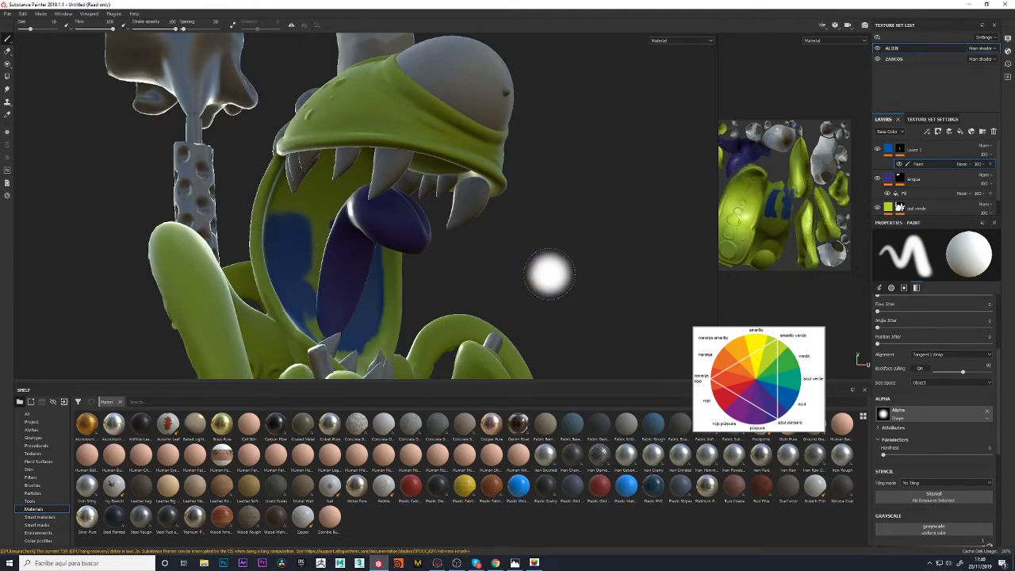
{"action": "mouse_move", "coordinate": [548, 272]}
{"action": "left_mouse_down", "text": "alt"}
{"action": "mouse_move", "coordinate": [579, 254]}
{"action": "mouse_move", "coordinate": [544, 267]}
{"action": "mouse_move", "coordinate": [508, 249]}
{"action": "left_mouse_up", "text": "alt"}
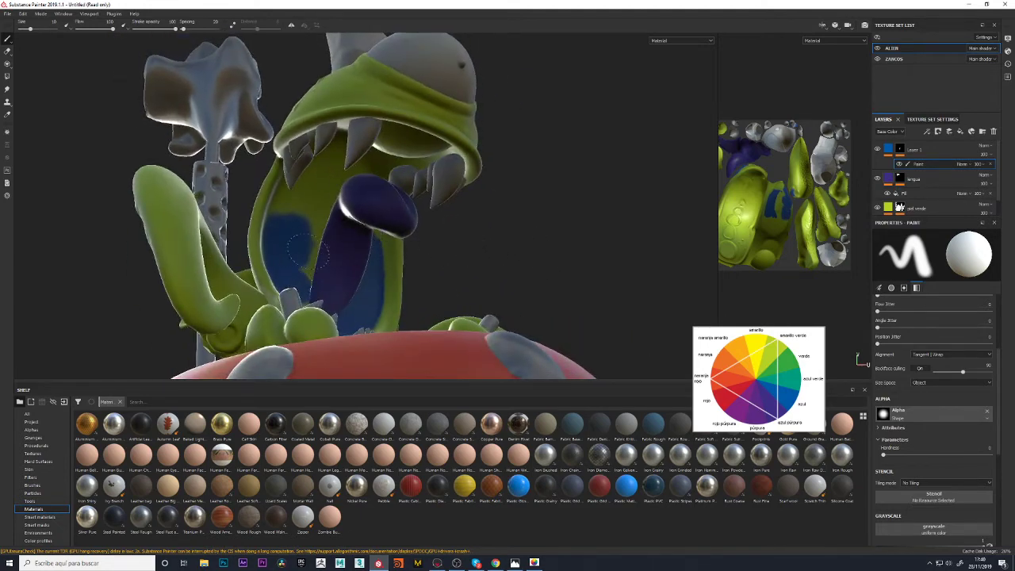
{"action": "left_click_drag", "start_coordinate": [302, 253], "coordinate": [278, 207]}
{"action": "mouse_move", "coordinate": [325, 238]}
{"action": "left_mouse_down", "text": "alt"}
{"action": "mouse_move", "coordinate": [540, 227]}
{"action": "mouse_move", "coordinate": [513, 253]}
{"action": "mouse_move", "coordinate": [571, 230]}
{"action": "mouse_move", "coordinate": [542, 215]}
{"action": "mouse_move", "coordinate": [568, 222]}
{"action": "mouse_move", "coordinate": [556, 224]}
{"action": "left_mouse_up", "text": "alt"}
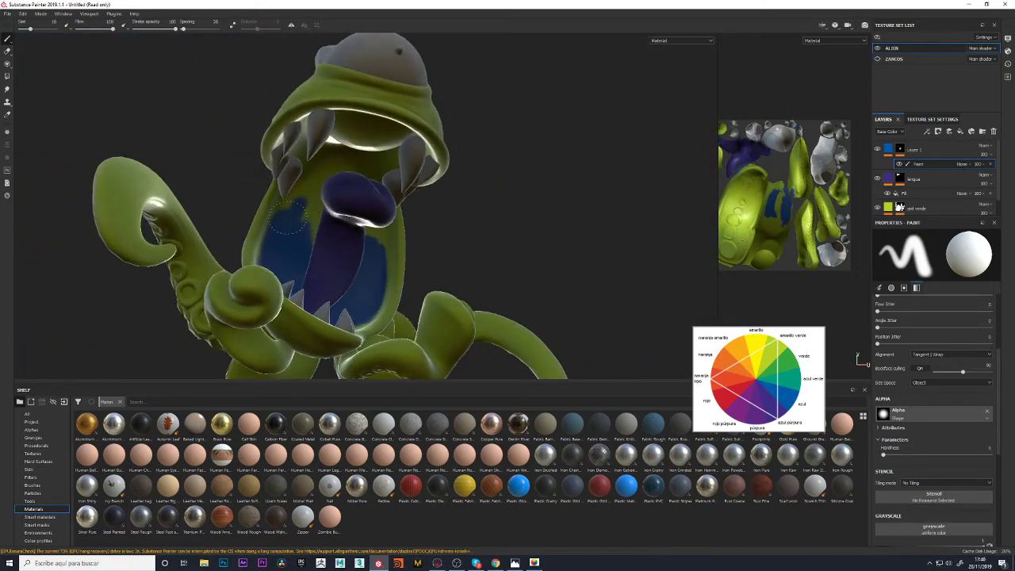
Orbit around the head to check the blue mouth lining face-on
{"action": "mouse_move", "coordinate": [286, 207]}
{"action": "left_mouse_down", "text": "alt"}
{"action": "mouse_move", "coordinate": [532, 180]}
{"action": "mouse_move", "coordinate": [471, 183]}
{"action": "left_mouse_up", "text": "alt"}
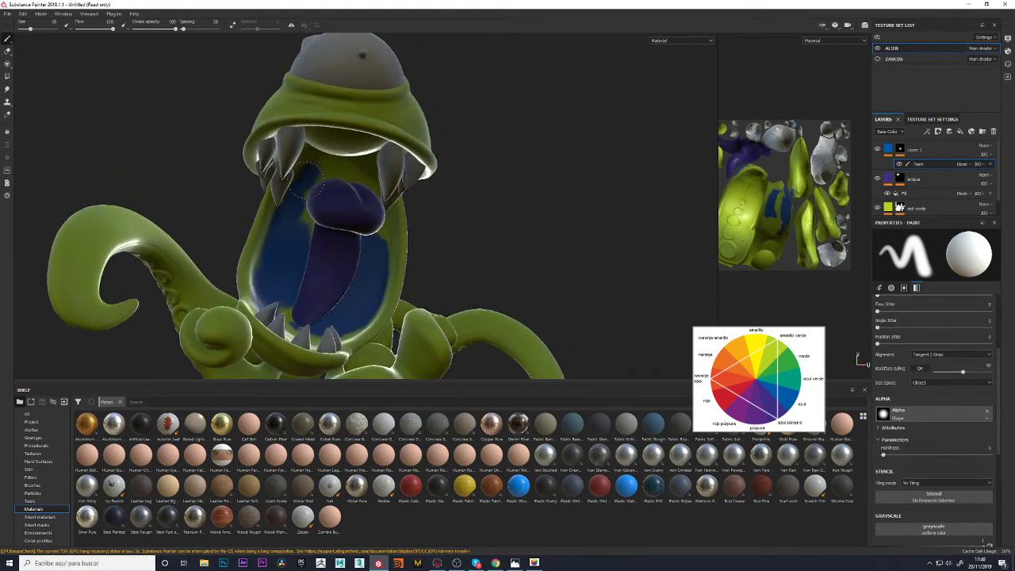
{"action": "left_click_drag", "start_coordinate": [532, 203], "coordinate": [582, 230], "text": "alt"}
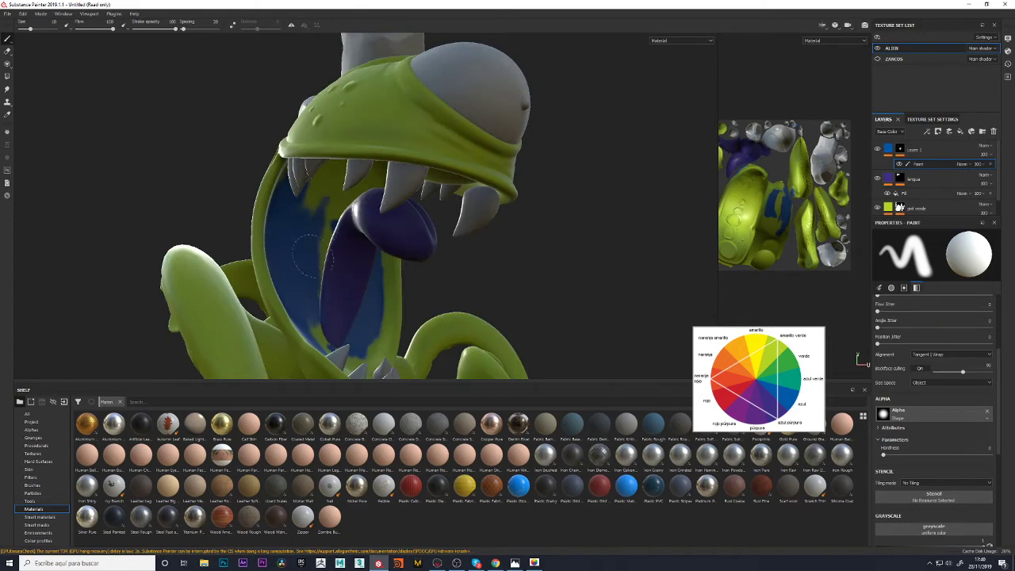
{"action": "left_click_drag", "start_coordinate": [519, 256], "coordinate": [603, 262], "text": "alt"}
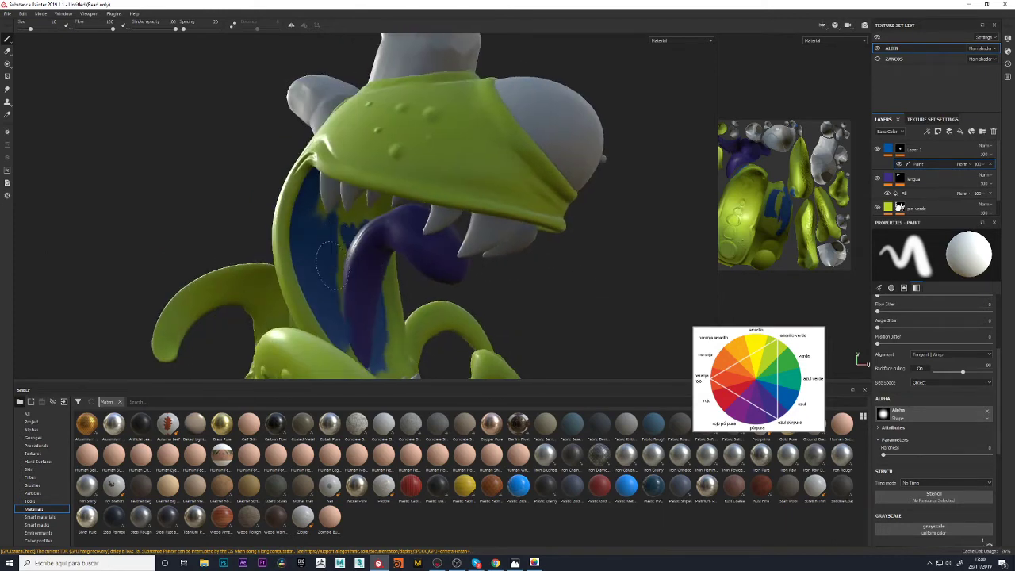
{"action": "left_click_drag", "start_coordinate": [540, 283], "coordinate": [567, 283], "text": "alt"}
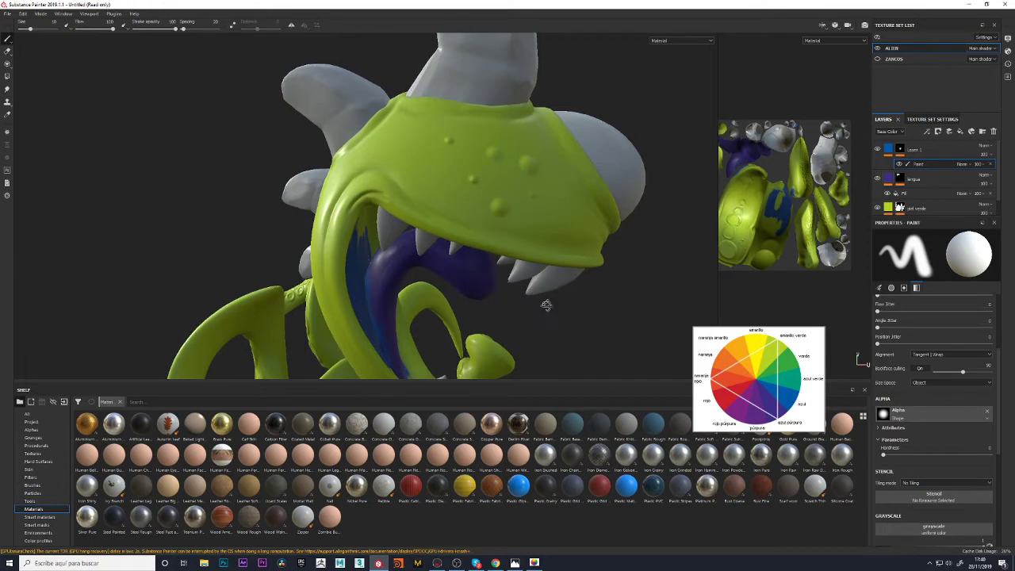
{"action": "left_click_drag", "start_coordinate": [545, 290], "coordinate": [325, 217], "text": "alt"}
{"action": "mouse_move", "coordinate": [528, 250]}
{"action": "left_mouse_down", "text": "alt"}
{"action": "mouse_move", "coordinate": [549, 230]}
{"action": "mouse_move", "coordinate": [499, 230]}
{"action": "mouse_move", "coordinate": [473, 209]}
{"action": "mouse_move", "coordinate": [427, 212]}
{"action": "mouse_move", "coordinate": [490, 213]}
{"action": "mouse_move", "coordinate": [372, 191]}
{"action": "mouse_move", "coordinate": [489, 164]}
{"action": "mouse_move", "coordinate": [411, 206]}
{"action": "left_mouse_up", "text": "alt"}
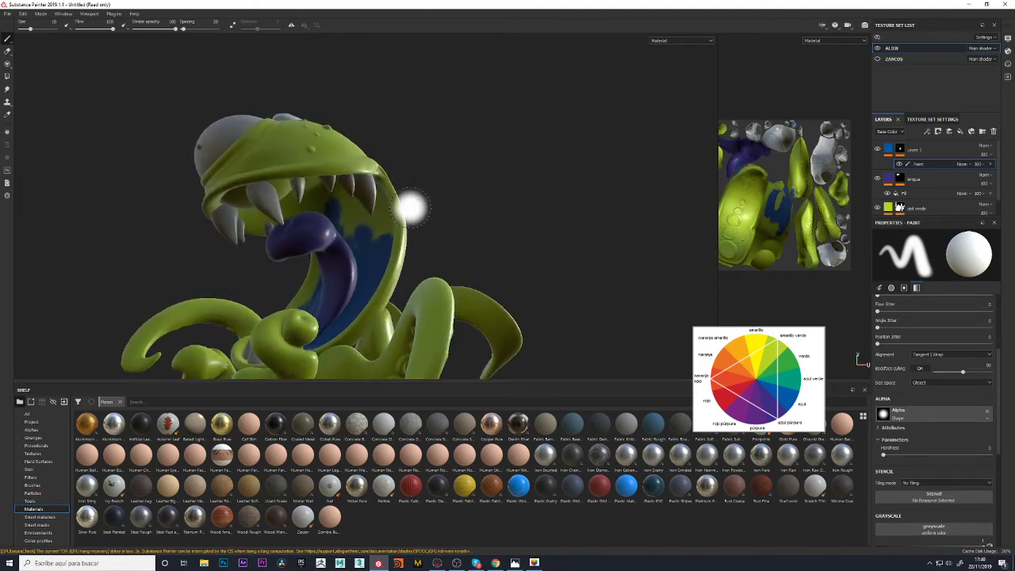
Set the ALIEN texture set size to 1024 in Texture Set Settings
{"action": "left_click", "coordinate": [922, 120]}
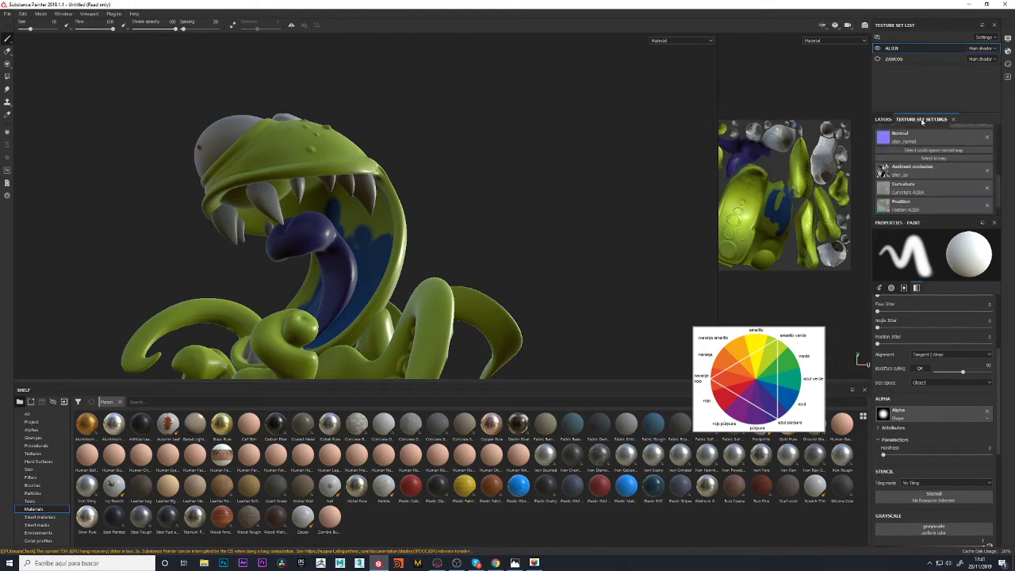
{"action": "scroll", "coordinate": [1002, 187], "scroll_direction": "up", "scroll_amount": 5}
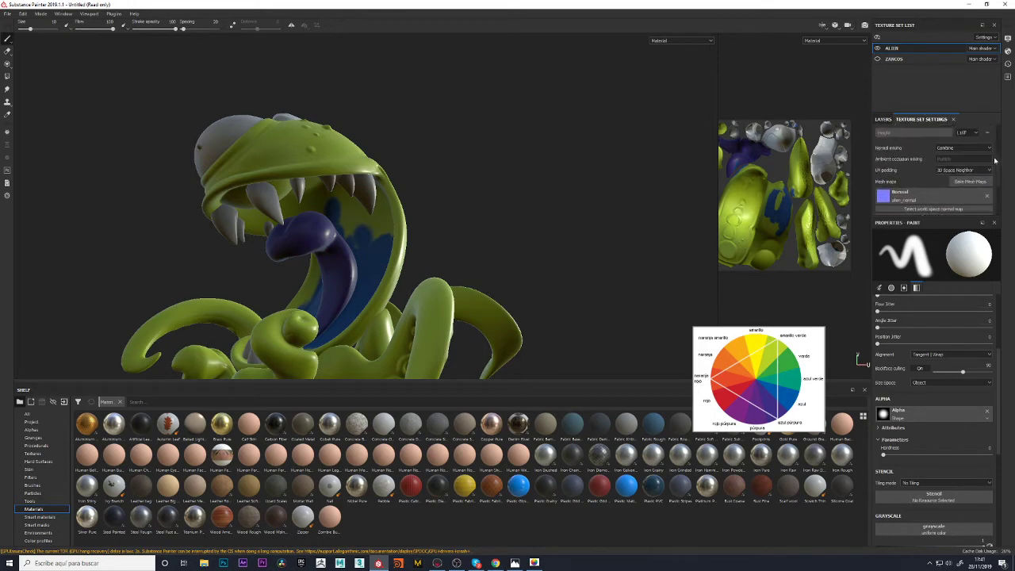
{"action": "left_click", "coordinate": [912, 134]}
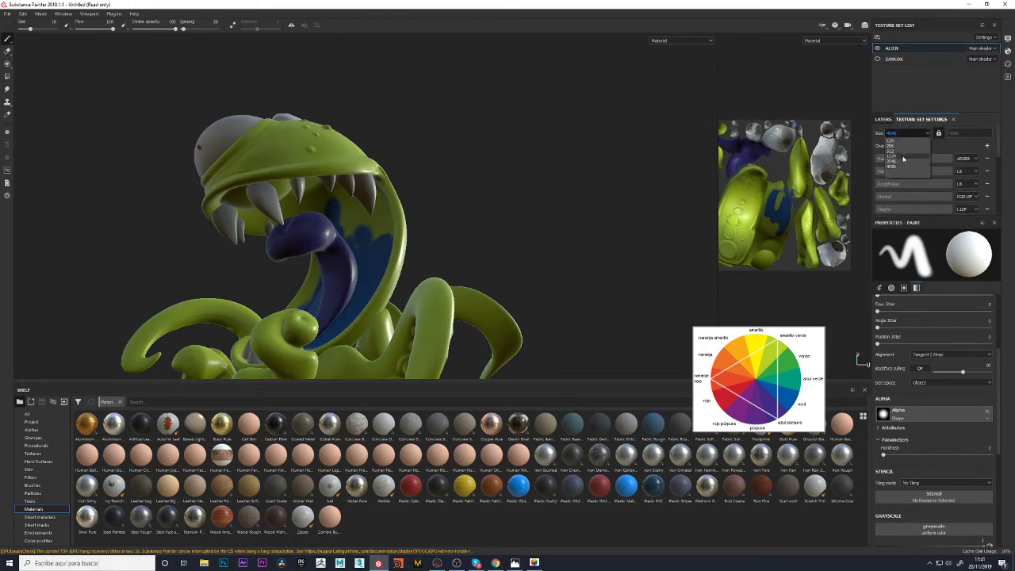
{"action": "left_click", "coordinate": [901, 160]}
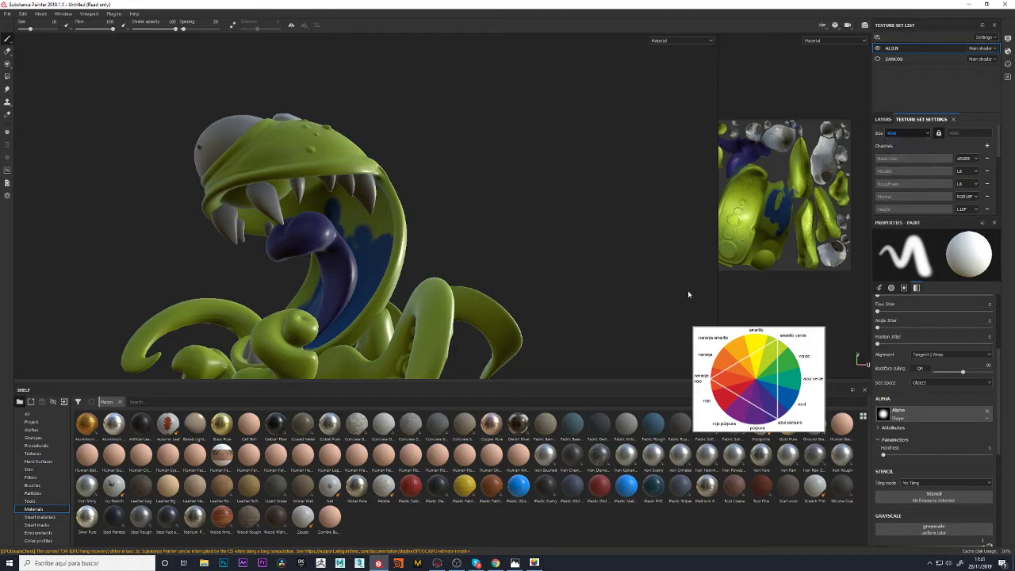
{"action": "left_click_drag", "start_coordinate": [473, 202], "coordinate": [506, 182], "text": "alt"}
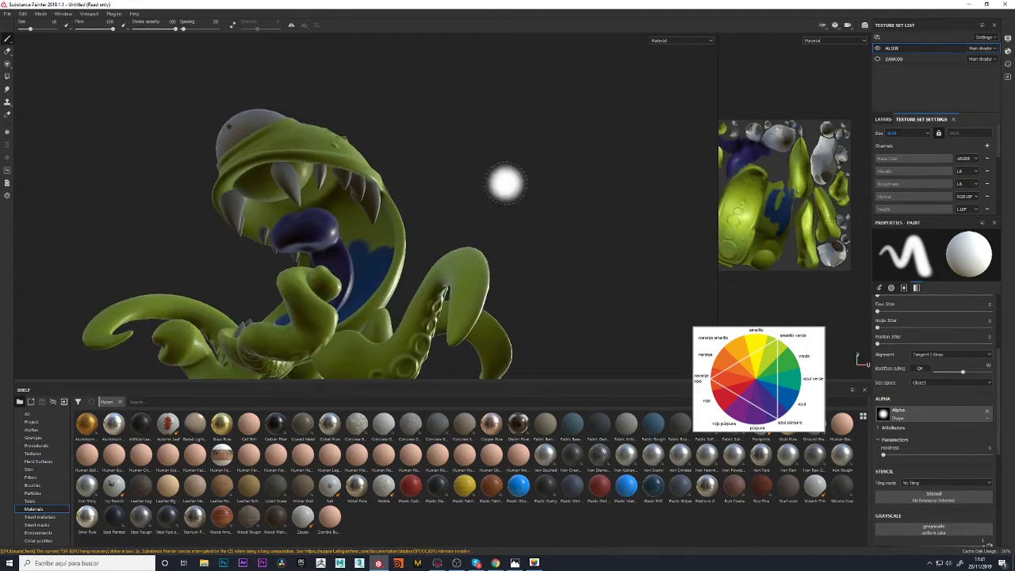
{"action": "left_click_drag", "start_coordinate": [385, 238], "coordinate": [495, 215], "text": "alt"}
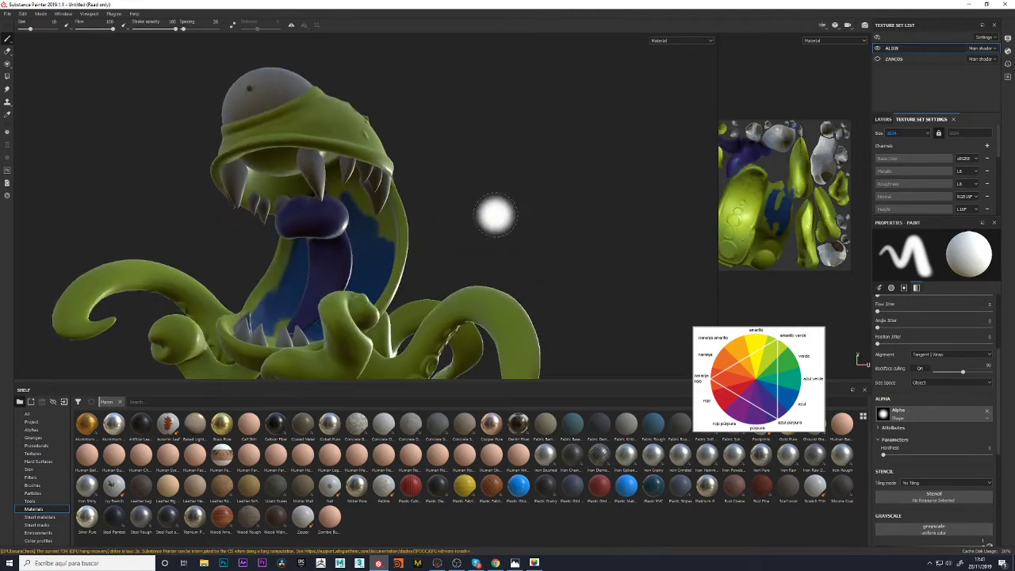
{"action": "left_click_drag", "start_coordinate": [385, 230], "coordinate": [555, 176], "text": "alt"}
{"action": "mouse_move", "coordinate": [386, 248]}
{"action": "left_mouse_down", "text": "alt"}
{"action": "mouse_move", "coordinate": [479, 193]}
{"action": "mouse_move", "coordinate": [456, 180]}
{"action": "left_mouse_up", "text": "alt"}
{"action": "mouse_move", "coordinate": [318, 208]}
{"action": "left_mouse_down", "text": "alt"}
{"action": "mouse_move", "coordinate": [503, 143]}
{"action": "mouse_move", "coordinate": [489, 149]}
{"action": "left_mouse_up", "text": "alt"}
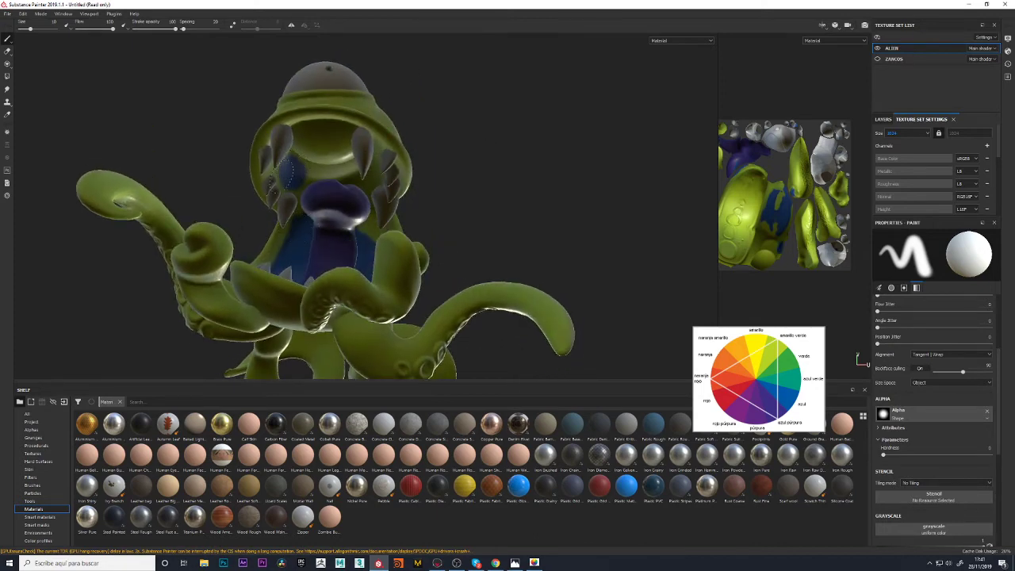
{"action": "mouse_move", "coordinate": [290, 170]}
{"action": "left_mouse_down", "text": "alt"}
{"action": "mouse_move", "coordinate": [530, 150]}
{"action": "mouse_move", "coordinate": [496, 164]}
{"action": "left_mouse_up", "text": "alt"}
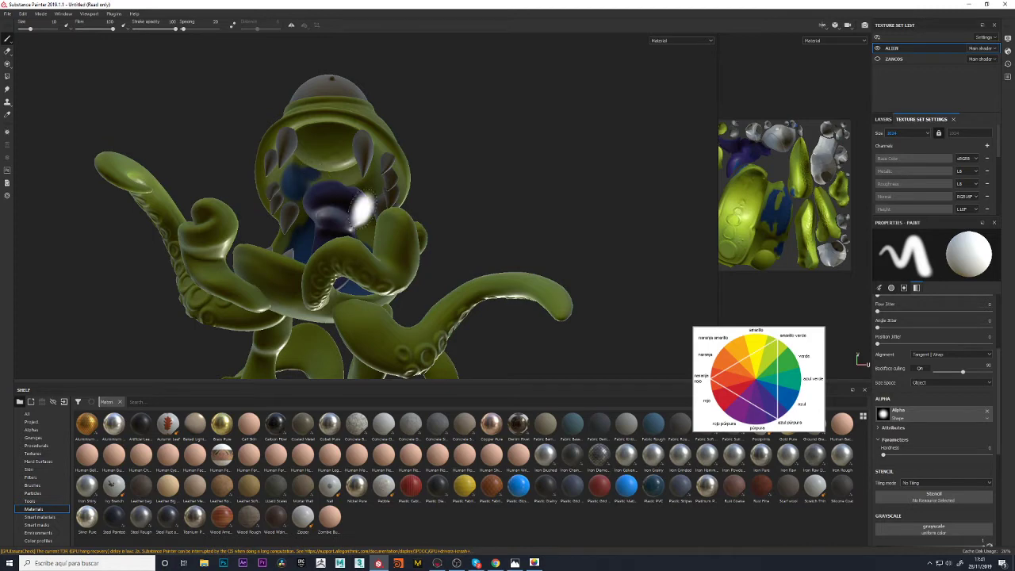
{"action": "mouse_move", "coordinate": [453, 225]}
{"action": "left_mouse_down", "text": "alt"}
{"action": "mouse_move", "coordinate": [523, 222]}
{"action": "mouse_move", "coordinate": [434, 290]}
{"action": "left_mouse_up", "text": "alt"}
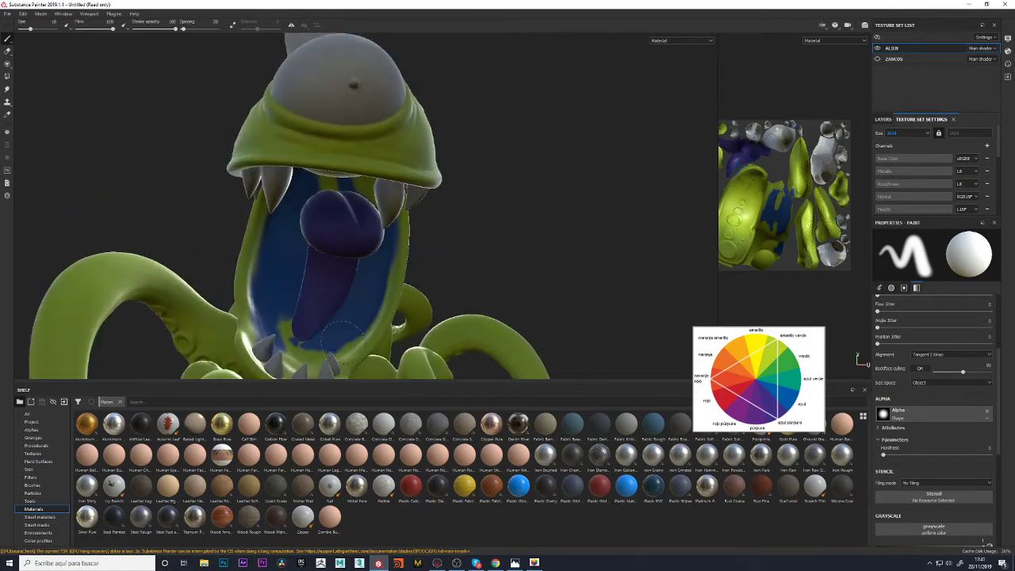
{"action": "left_click_drag", "start_coordinate": [342, 345], "coordinate": [307, 353]}
{"action": "key", "text": "ctrl+z"}
{"action": "mouse_move", "coordinate": [419, 287]}
{"action": "left_mouse_down", "text": "alt"}
{"action": "mouse_move", "coordinate": [492, 267]}
{"action": "mouse_move", "coordinate": [318, 334]}
{"action": "left_mouse_up", "text": "alt"}
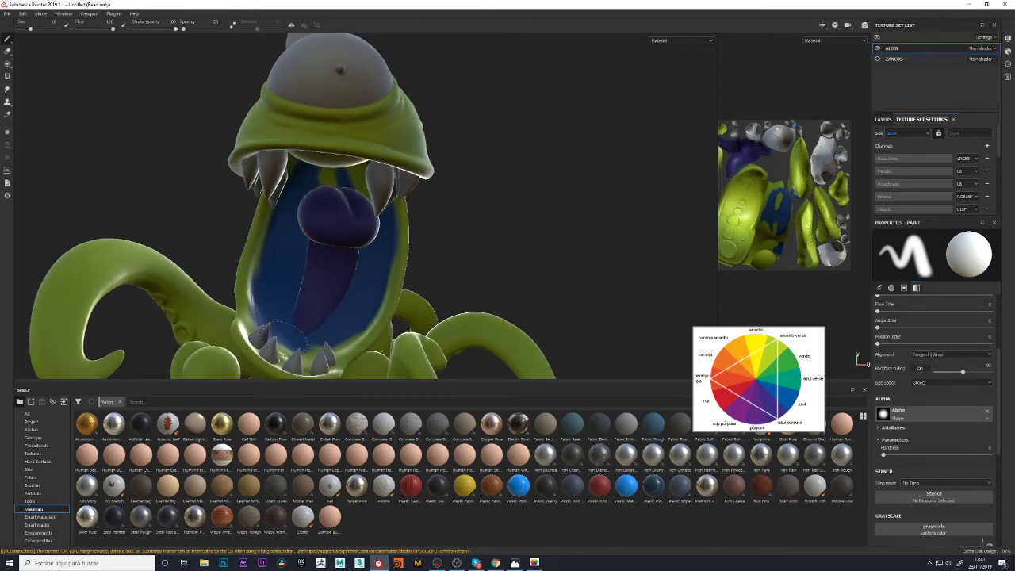
{"action": "mouse_move", "coordinate": [431, 281]}
{"action": "left_mouse_down", "text": "alt"}
{"action": "mouse_move", "coordinate": [560, 267]}
{"action": "mouse_move", "coordinate": [380, 337]}
{"action": "mouse_move", "coordinate": [549, 204]}
{"action": "mouse_move", "coordinate": [637, 258]}
{"action": "left_mouse_up", "text": "alt"}
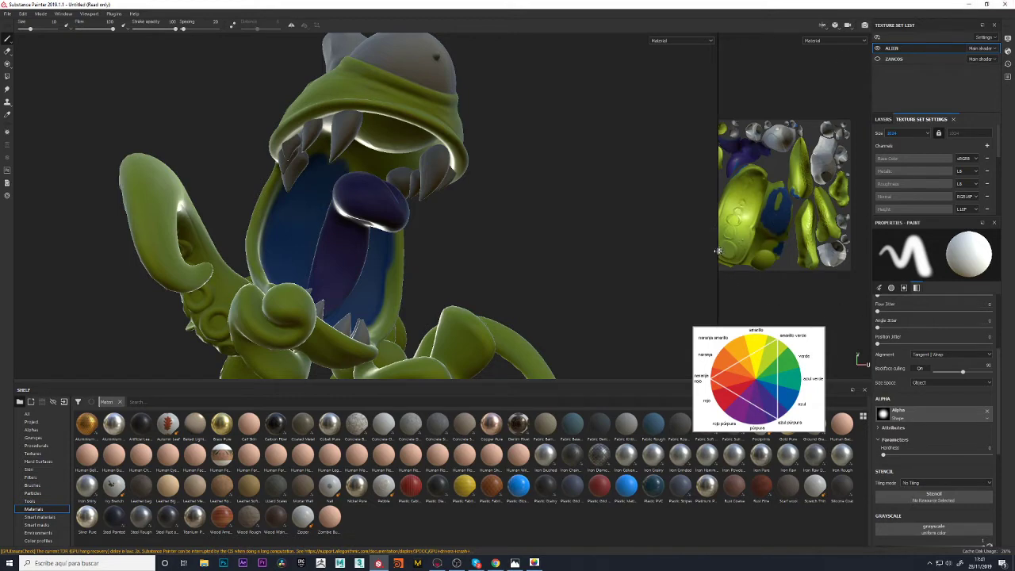
Widen the 2D UV layout view beside the 3D viewport
{"action": "left_click_drag", "start_coordinate": [717, 250], "coordinate": [537, 251]}
{"action": "scroll", "coordinate": [682, 206], "scroll_direction": "up", "scroll_amount": 2}
{"action": "scroll", "coordinate": [696, 234], "scroll_direction": "up", "scroll_amount": 3}
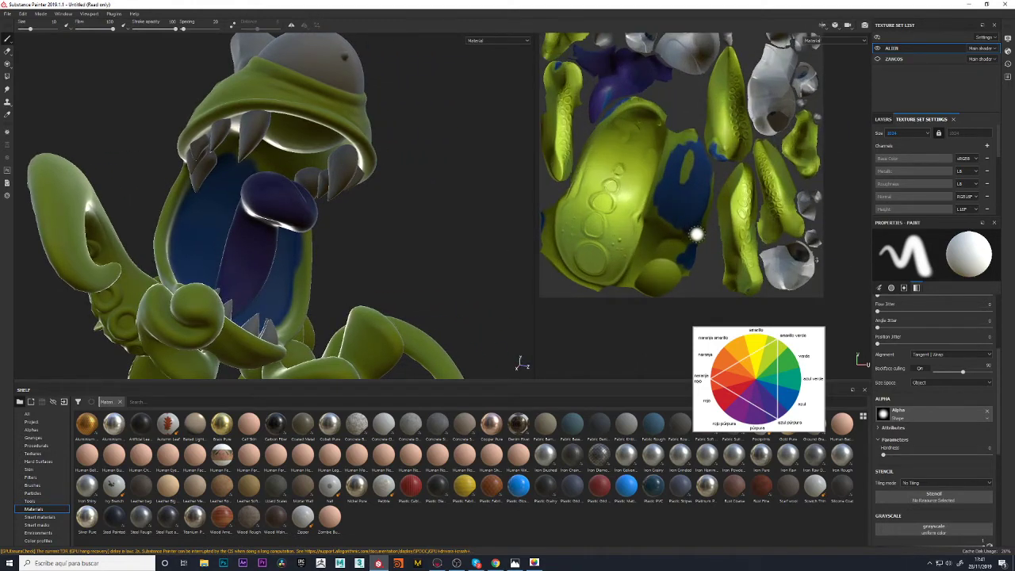
{"action": "left_click_drag", "start_coordinate": [634, 316], "coordinate": [637, 315], "text": "alt"}
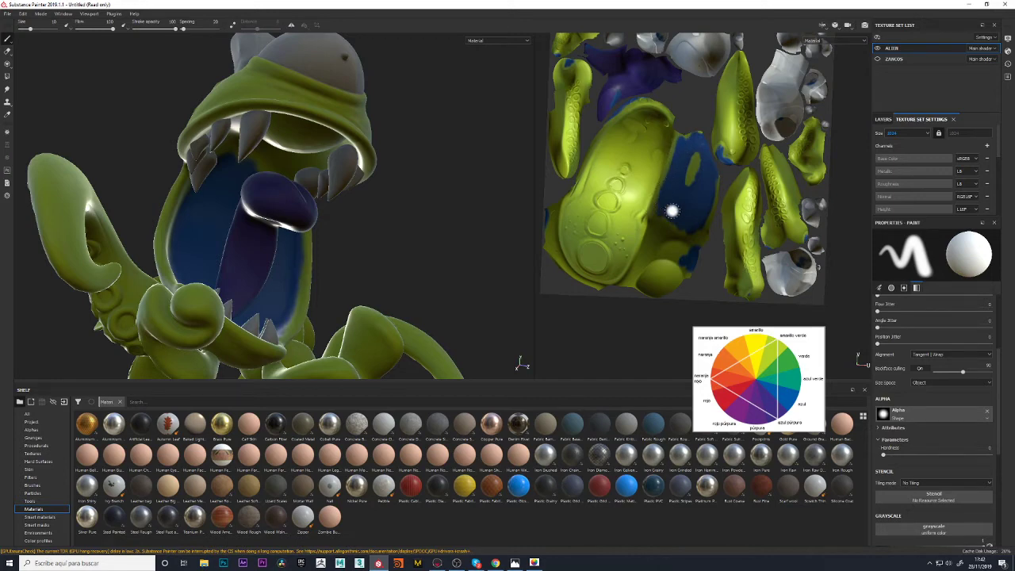
{"action": "left_click_drag", "start_coordinate": [672, 210], "coordinate": [603, 343], "text": "alt"}
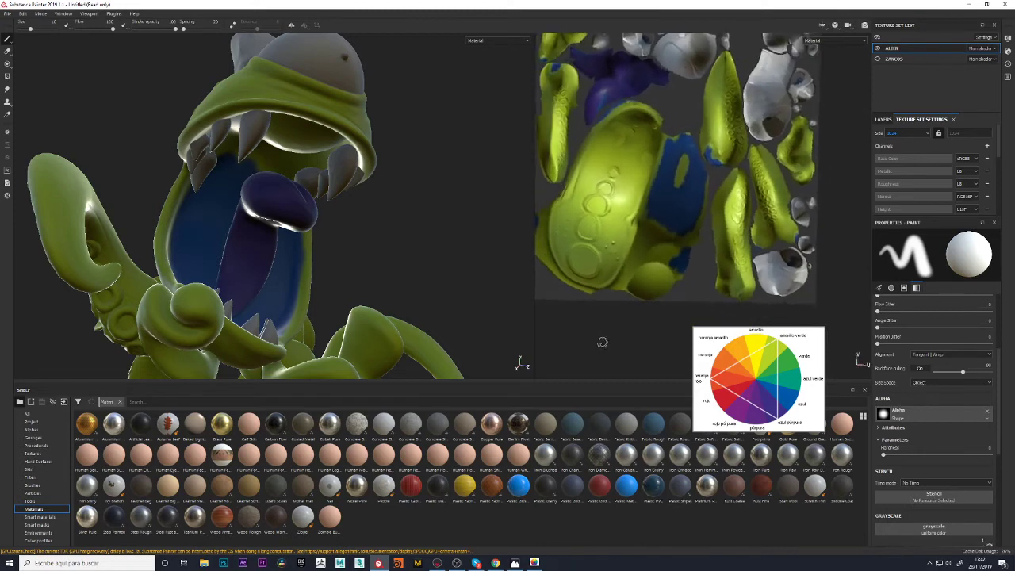
Orbit the alien and rotate the environment lighting to light its open mouth
{"action": "mouse_move", "coordinate": [512, 337]}
{"action": "left_mouse_down", "text": "alt"}
{"action": "mouse_move", "coordinate": [348, 318]}
{"action": "mouse_move", "coordinate": [254, 340]}
{"action": "left_mouse_up", "text": "alt"}
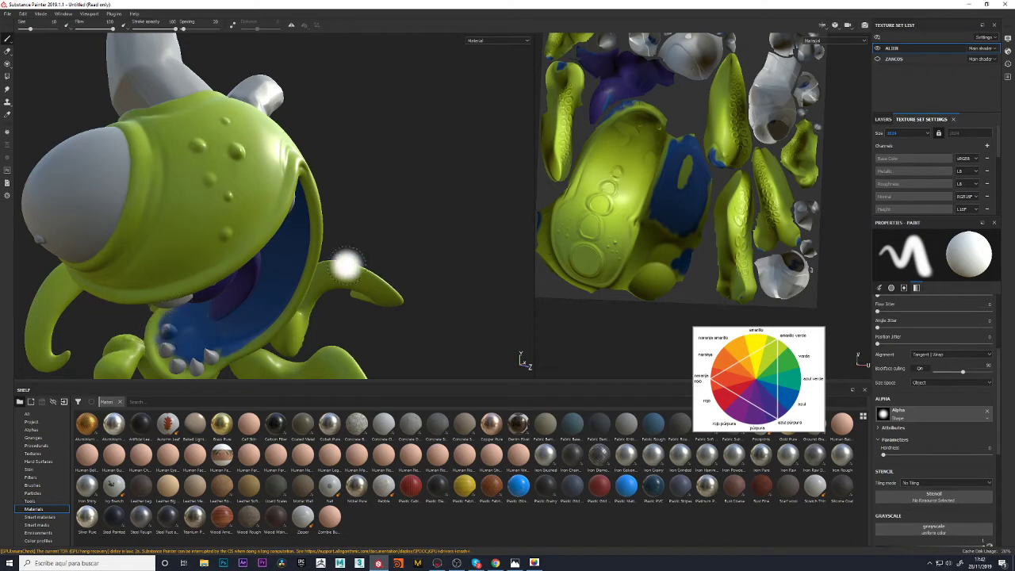
{"action": "mouse_move", "coordinate": [344, 265]}
{"action": "left_mouse_down", "text": "alt"}
{"action": "mouse_move", "coordinate": [374, 247]}
{"action": "mouse_move", "coordinate": [176, 321]}
{"action": "left_mouse_up", "text": "alt"}
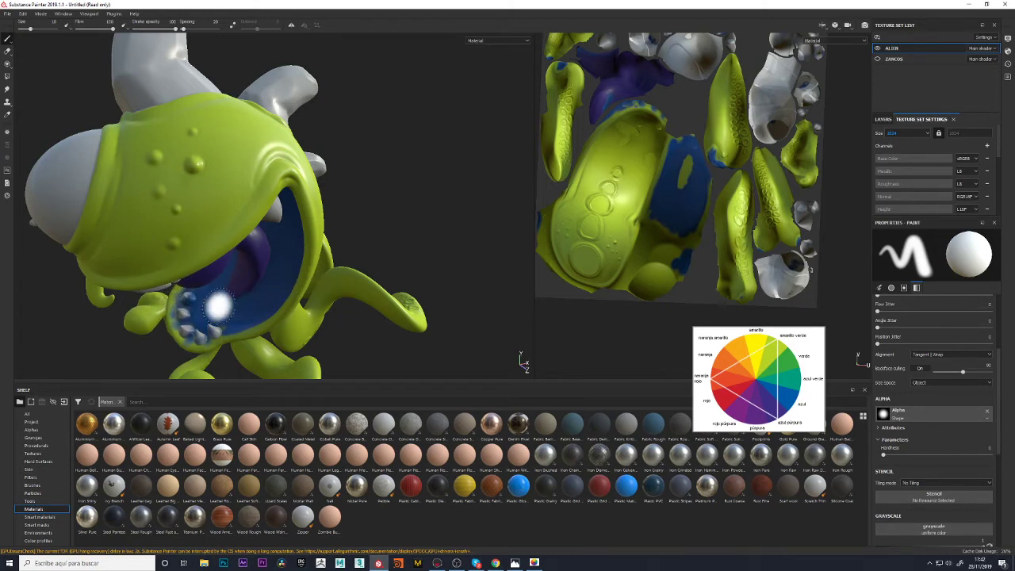
{"action": "left_click_drag", "start_coordinate": [379, 277], "coordinate": [418, 238], "text": "alt"}
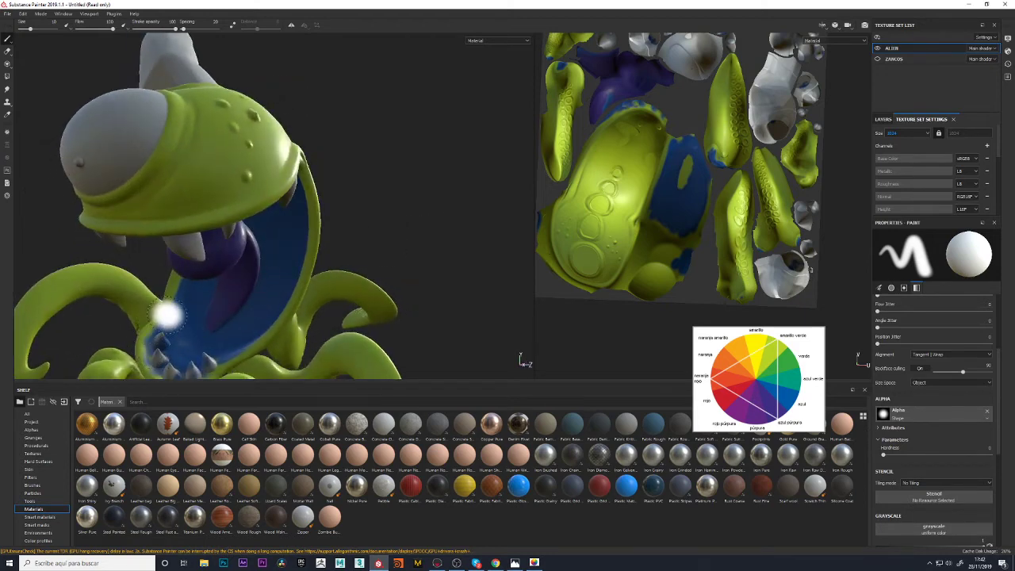
{"action": "mouse_move", "coordinate": [159, 340]}
{"action": "left_mouse_down", "text": "alt"}
{"action": "mouse_move", "coordinate": [423, 198]}
{"action": "mouse_move", "coordinate": [451, 157]}
{"action": "left_mouse_up", "text": "alt"}
{"action": "right_click_drag", "start_coordinate": [451, 156], "coordinate": [419, 159], "text": "shift"}
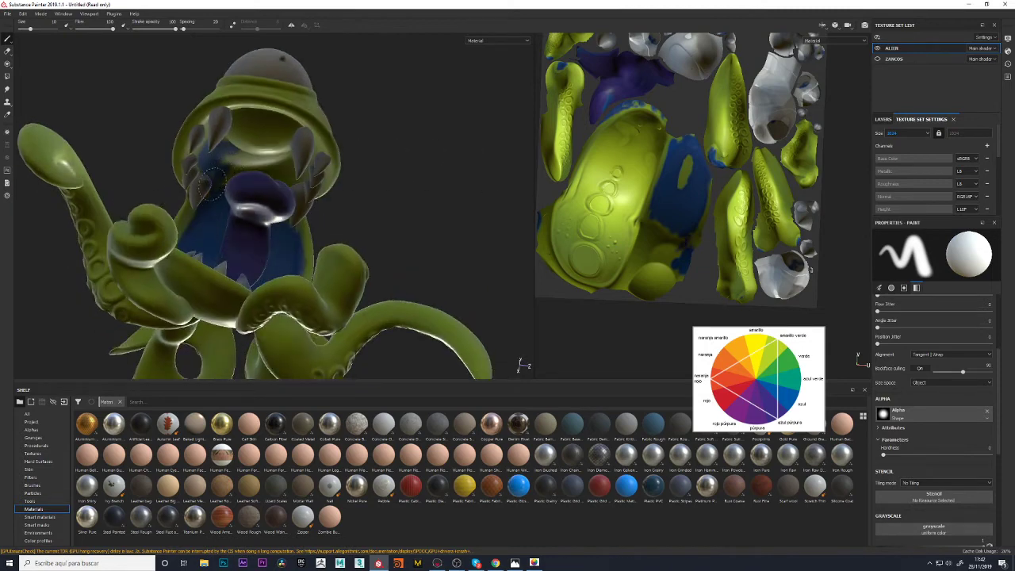
{"action": "left_click_drag", "start_coordinate": [209, 193], "coordinate": [453, 165], "text": "alt"}
{"action": "right_click_drag", "start_coordinate": [453, 165], "coordinate": [445, 170], "text": "shift"}
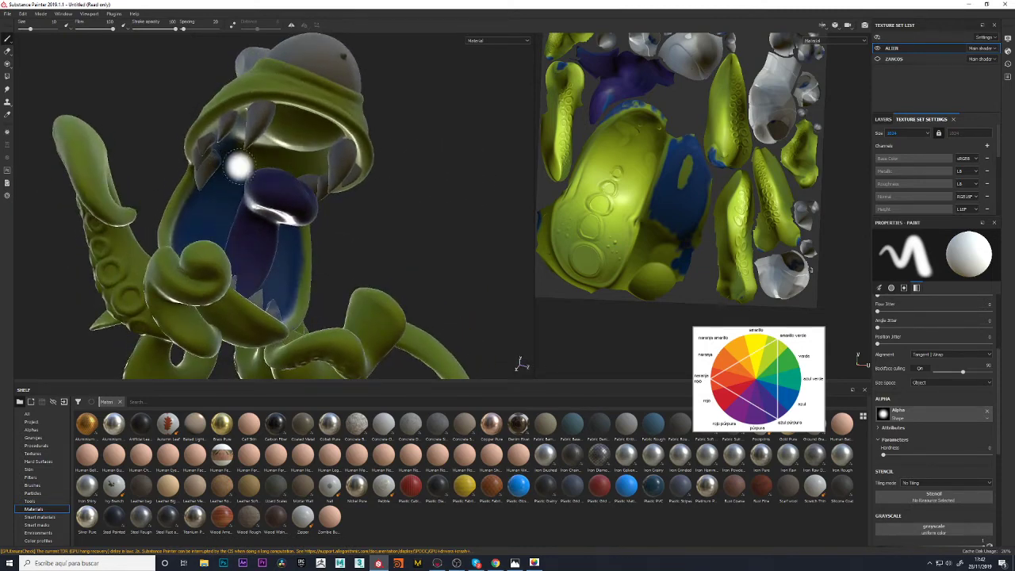
{"action": "mouse_move", "coordinate": [238, 167]}
{"action": "left_mouse_down", "text": "alt"}
{"action": "mouse_move", "coordinate": [447, 163]}
{"action": "mouse_move", "coordinate": [226, 156]}
{"action": "mouse_move", "coordinate": [418, 103]}
{"action": "mouse_move", "coordinate": [392, 103]}
{"action": "left_mouse_up", "text": "alt"}
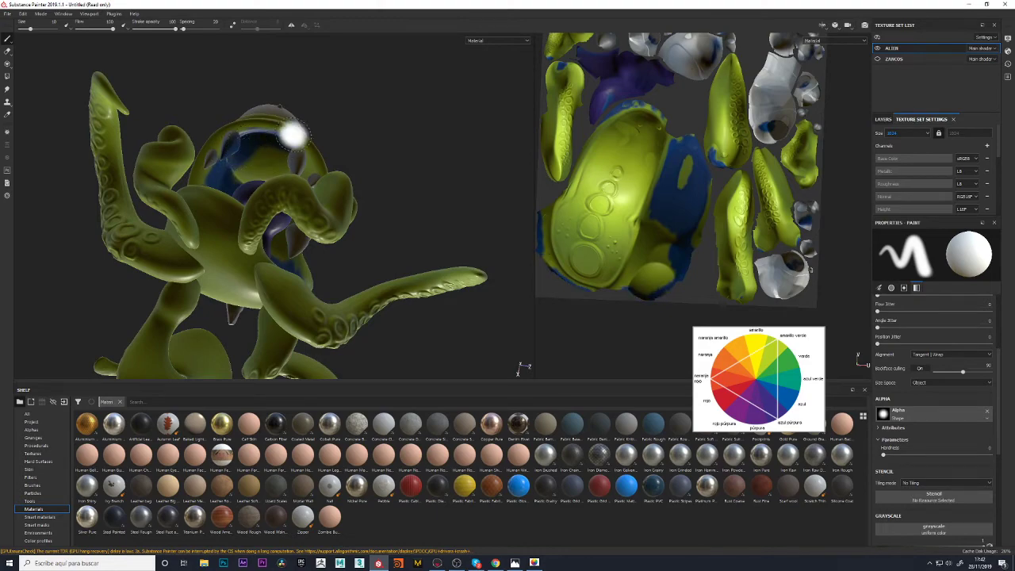
Work closely on the mouth and tongue from front and low angles, then show the layer stack
{"action": "mouse_move", "coordinate": [293, 134]}
{"action": "left_mouse_down", "text": "alt"}
{"action": "mouse_move", "coordinate": [484, 199]}
{"action": "mouse_move", "coordinate": [382, 180]}
{"action": "mouse_move", "coordinate": [362, 199]}
{"action": "left_mouse_up", "text": "alt"}
{"action": "mouse_move", "coordinate": [415, 163]}
{"action": "left_mouse_down", "text": "alt"}
{"action": "mouse_move", "coordinate": [241, 160]}
{"action": "mouse_move", "coordinate": [408, 172]}
{"action": "mouse_move", "coordinate": [481, 156]}
{"action": "mouse_move", "coordinate": [413, 171]}
{"action": "mouse_move", "coordinate": [498, 217]}
{"action": "mouse_move", "coordinate": [374, 174]}
{"action": "left_mouse_up", "text": "alt"}
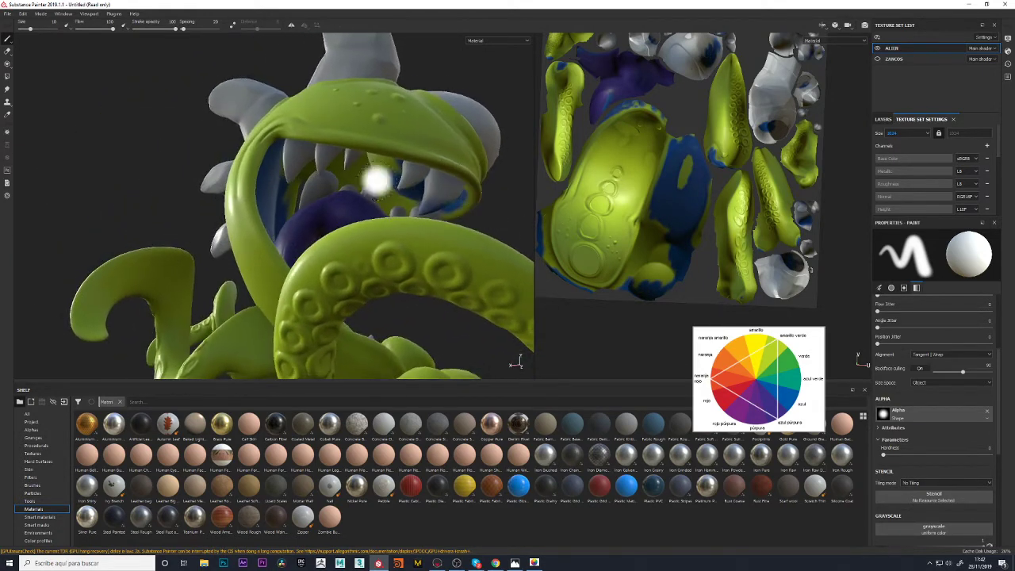
{"action": "mouse_move", "coordinate": [503, 209]}
{"action": "left_mouse_down", "text": "alt"}
{"action": "mouse_move", "coordinate": [445, 167]}
{"action": "mouse_move", "coordinate": [399, 154]}
{"action": "mouse_move", "coordinate": [329, 184]}
{"action": "mouse_move", "coordinate": [381, 129]}
{"action": "mouse_move", "coordinate": [290, 179]}
{"action": "left_mouse_up", "text": "alt"}
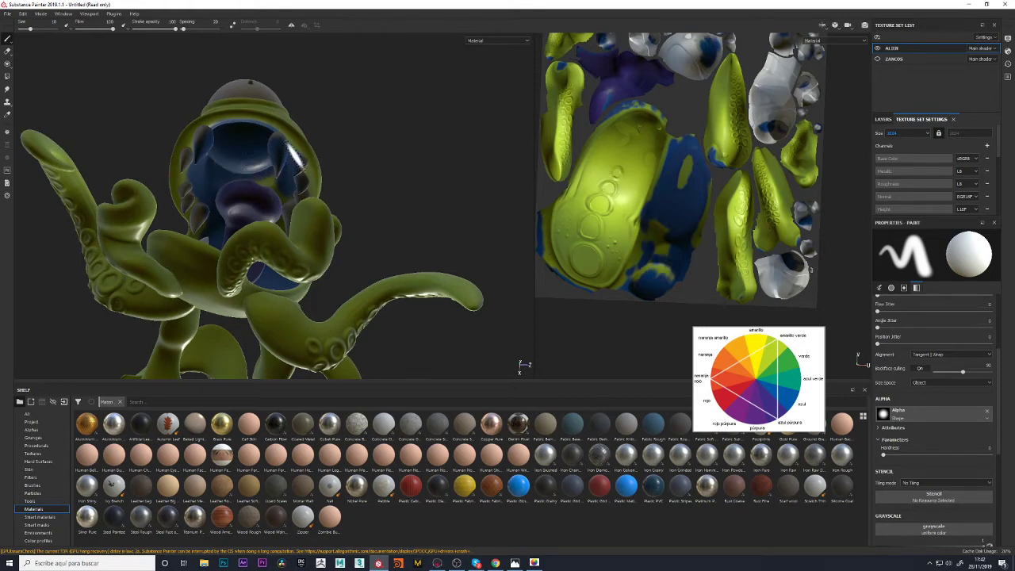
{"action": "left_click_drag", "start_coordinate": [292, 159], "coordinate": [327, 147], "text": "alt"}
{"action": "mouse_move", "coordinate": [294, 181]}
{"action": "left_mouse_down", "text": "alt"}
{"action": "mouse_move", "coordinate": [412, 156]}
{"action": "mouse_move", "coordinate": [362, 170]}
{"action": "mouse_move", "coordinate": [272, 155]}
{"action": "mouse_move", "coordinate": [389, 163]}
{"action": "mouse_move", "coordinate": [21, 275]}
{"action": "left_mouse_up", "text": "alt"}
{"action": "mouse_move", "coordinate": [321, 200]}
{"action": "left_mouse_down", "text": "alt"}
{"action": "mouse_move", "coordinate": [431, 191]}
{"action": "mouse_move", "coordinate": [453, 176]}
{"action": "left_mouse_up", "text": "alt"}
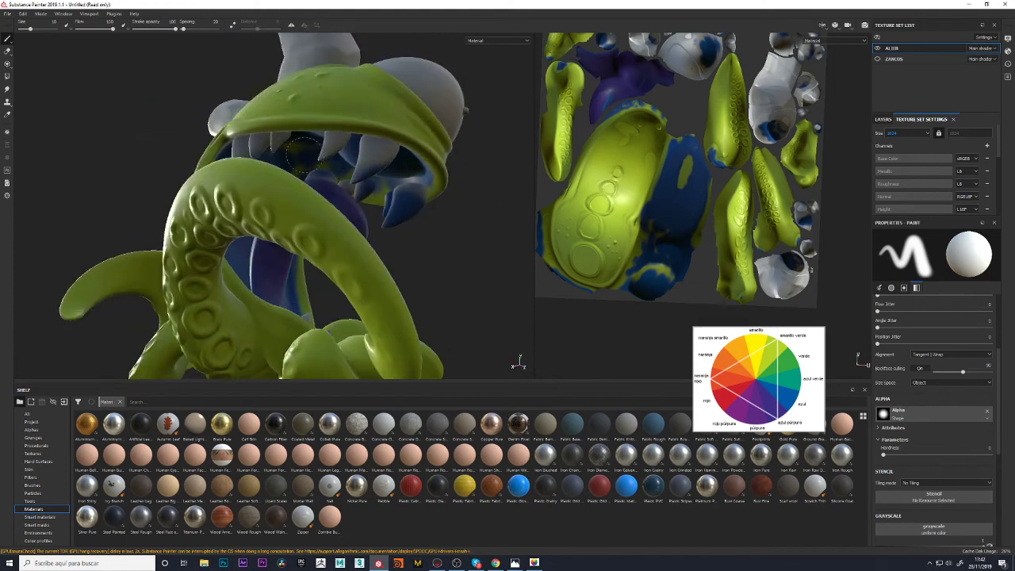
{"action": "mouse_move", "coordinate": [444, 217]}
{"action": "left_mouse_down", "text": "alt"}
{"action": "mouse_move", "coordinate": [456, 254]}
{"action": "mouse_move", "coordinate": [268, 154]}
{"action": "mouse_move", "coordinate": [412, 223]}
{"action": "mouse_move", "coordinate": [287, 193]}
{"action": "mouse_move", "coordinate": [385, 251]}
{"action": "mouse_move", "coordinate": [484, 273]}
{"action": "mouse_move", "coordinate": [357, 181]}
{"action": "left_mouse_up", "text": "alt"}
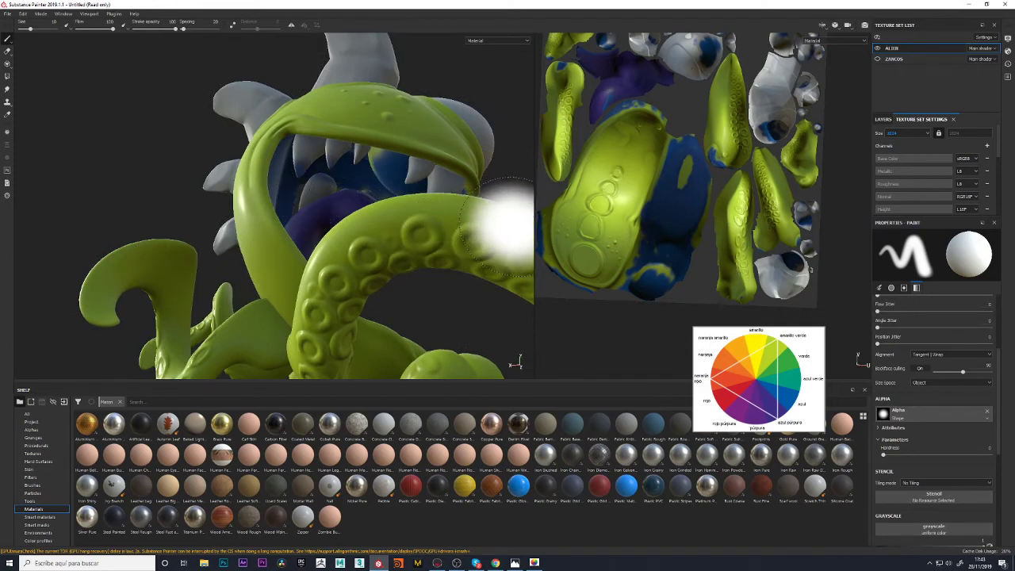
{"action": "mouse_move", "coordinate": [458, 317]}
{"action": "left_mouse_down", "text": "alt"}
{"action": "mouse_move", "coordinate": [28, 296]}
{"action": "mouse_move", "coordinate": [414, 356]}
{"action": "left_mouse_up", "text": "alt"}
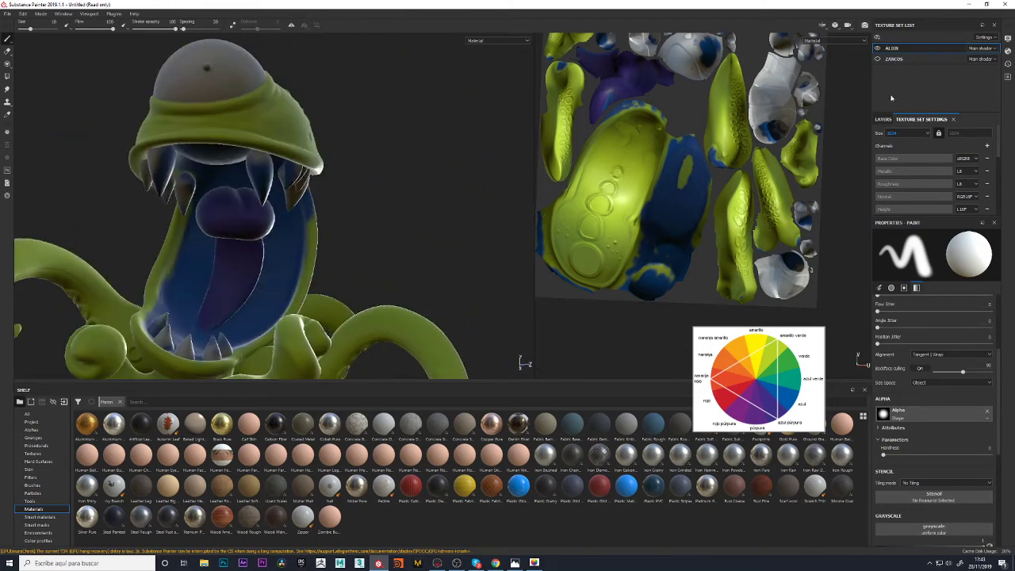
{"action": "left_click", "coordinate": [883, 119]}
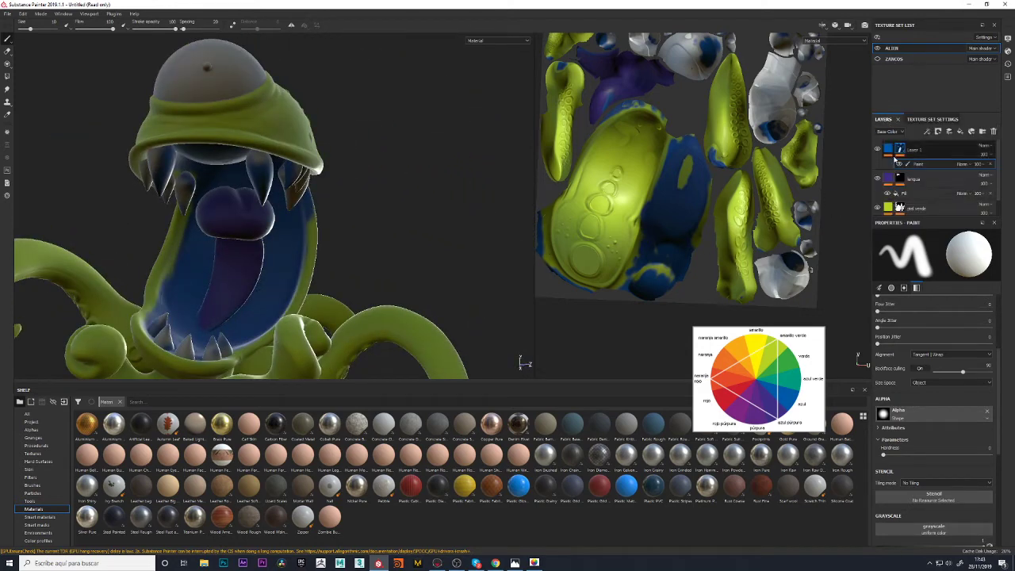
Confirm Layer 1's name, drag it below lengua, and orbit to check the mouth
{"action": "left_click", "coordinate": [941, 153]}
{"action": "left_click_drag", "start_coordinate": [937, 164], "coordinate": [933, 193]}
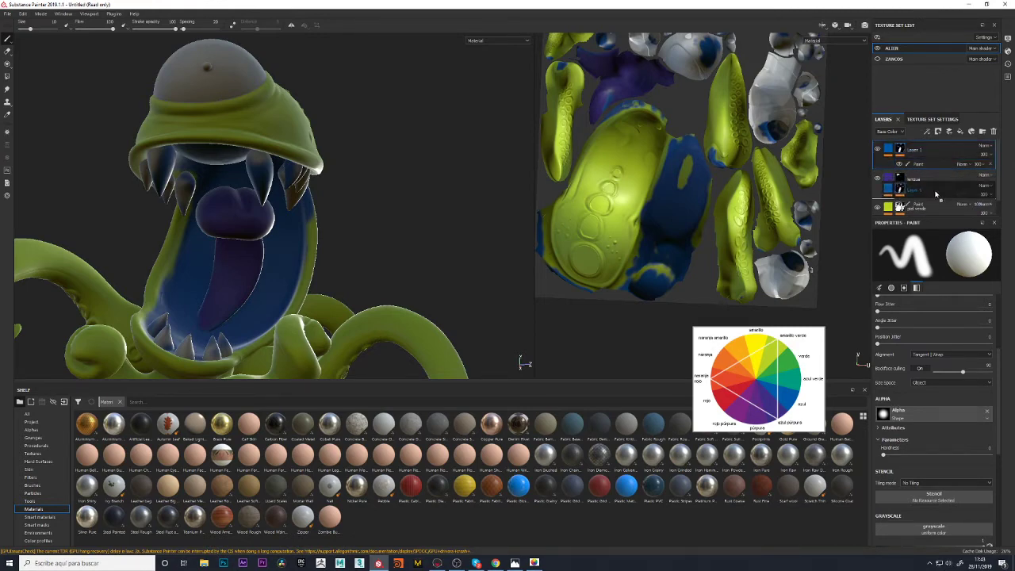
{"action": "mouse_move", "coordinate": [408, 236]}
{"action": "left_mouse_down", "text": "alt"}
{"action": "mouse_move", "coordinate": [173, 254]}
{"action": "mouse_move", "coordinate": [170, 238]}
{"action": "left_mouse_up", "text": "alt"}
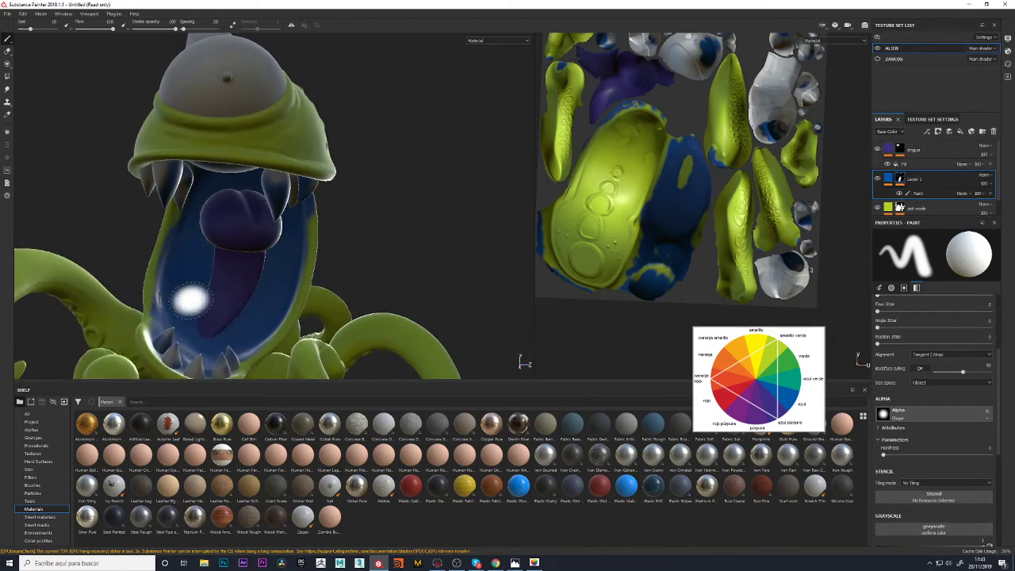
{"action": "mouse_move", "coordinate": [369, 270]}
{"action": "left_mouse_down", "text": "alt"}
{"action": "mouse_move", "coordinate": [392, 209]}
{"action": "mouse_move", "coordinate": [350, 199]}
{"action": "left_mouse_up", "text": "alt"}
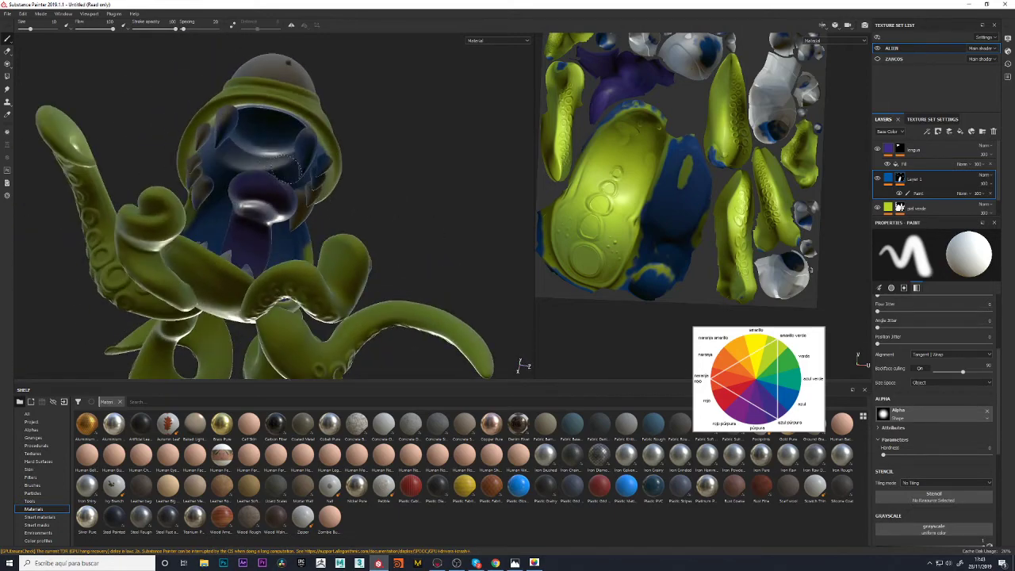
{"action": "left_click_drag", "start_coordinate": [294, 184], "coordinate": [258, 248], "text": "alt"}
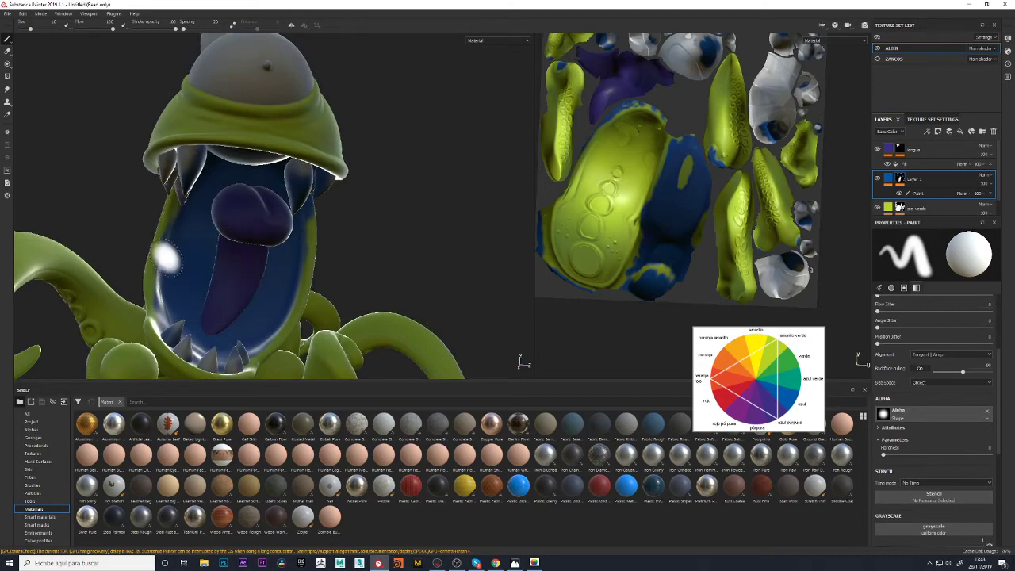
{"action": "left_click_drag", "start_coordinate": [341, 258], "coordinate": [257, 335], "text": "alt"}
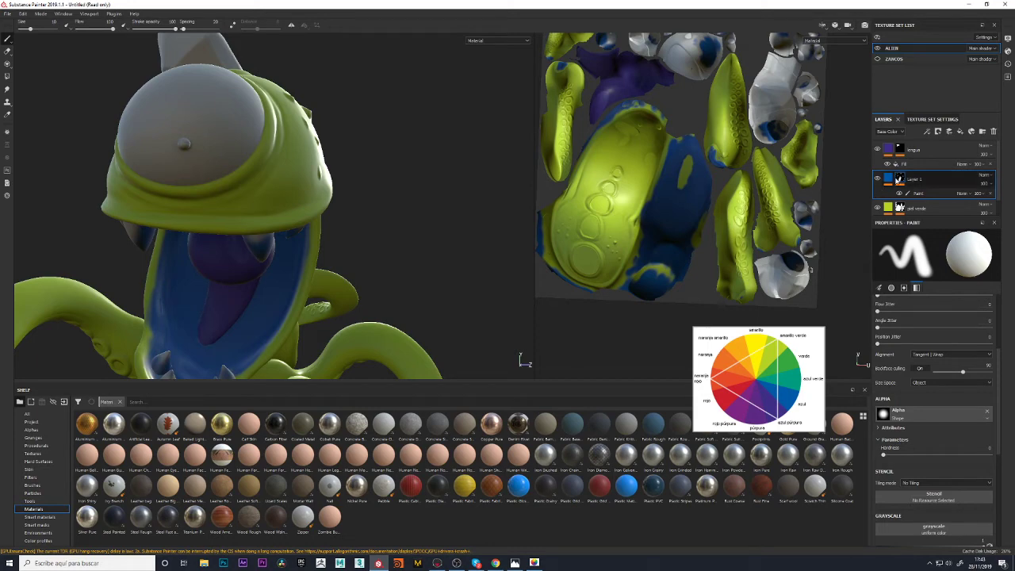
Add a Blur filter to Layer 1 and toggle the layer's visibility to compare
{"action": "left_click", "coordinate": [894, 178]}
{"action": "right_click", "coordinate": [895, 180]}
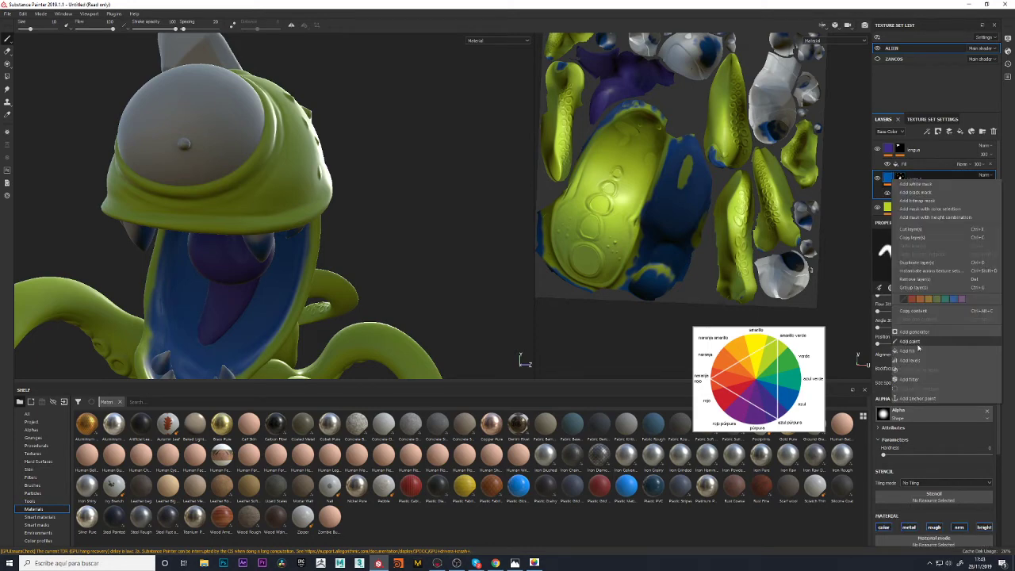
{"action": "left_click", "coordinate": [916, 380]}
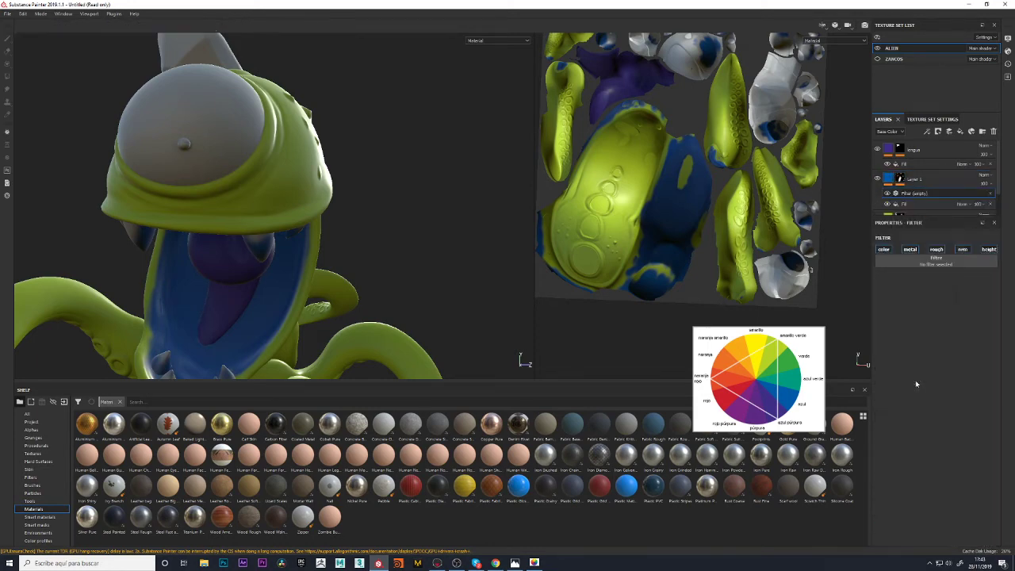
{"action": "left_click", "coordinate": [937, 260]}
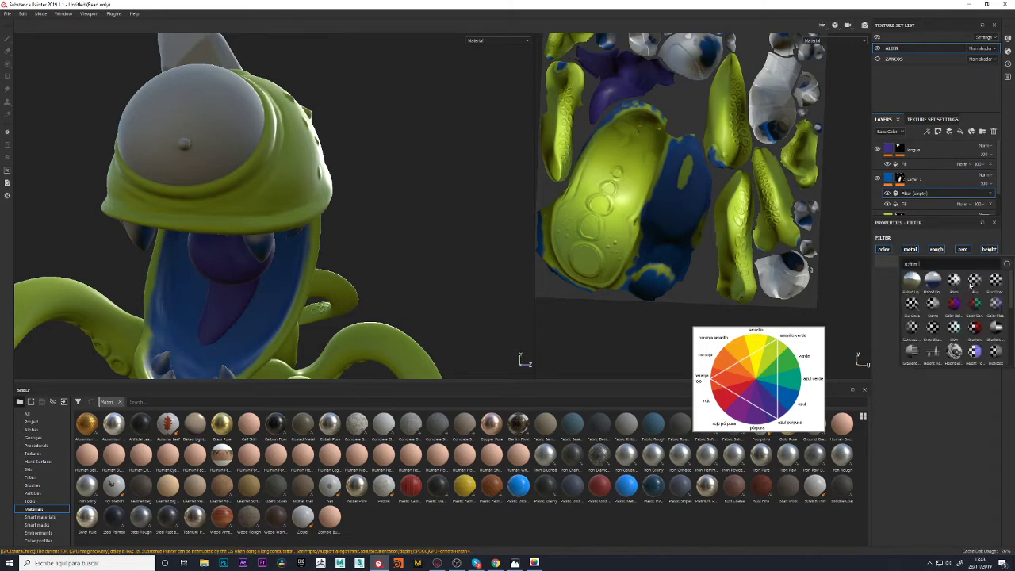
{"action": "left_click", "coordinate": [973, 286]}
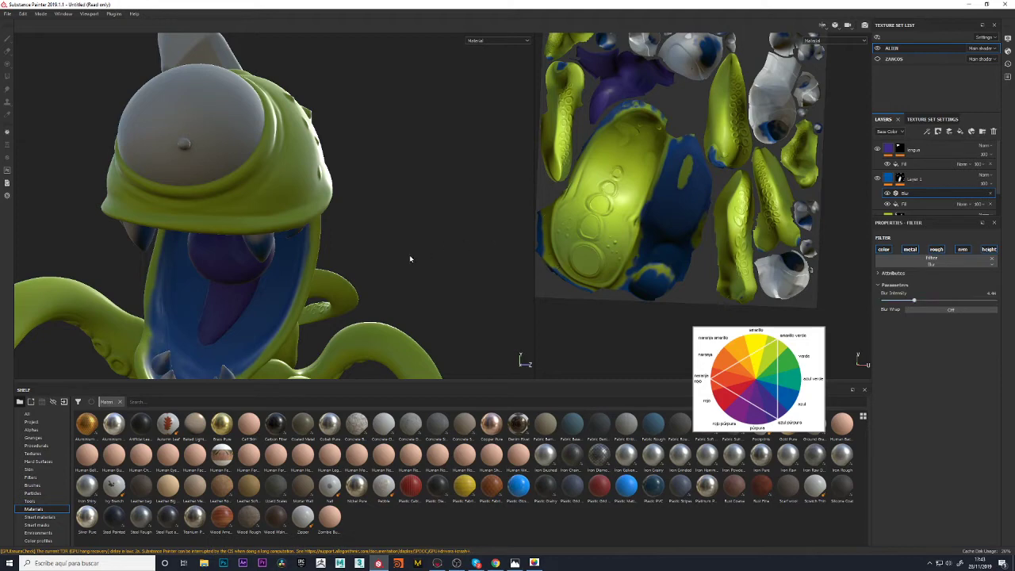
{"action": "mouse_move", "coordinate": [410, 258]}
{"action": "left_mouse_down", "text": "alt"}
{"action": "mouse_move", "coordinate": [396, 229]}
{"action": "mouse_move", "coordinate": [444, 177]}
{"action": "mouse_move", "coordinate": [471, 198]}
{"action": "mouse_move", "coordinate": [470, 161]}
{"action": "mouse_move", "coordinate": [420, 169]}
{"action": "mouse_move", "coordinate": [381, 206]}
{"action": "left_mouse_up", "text": "alt"}
{"action": "left_click", "coordinate": [889, 181]}
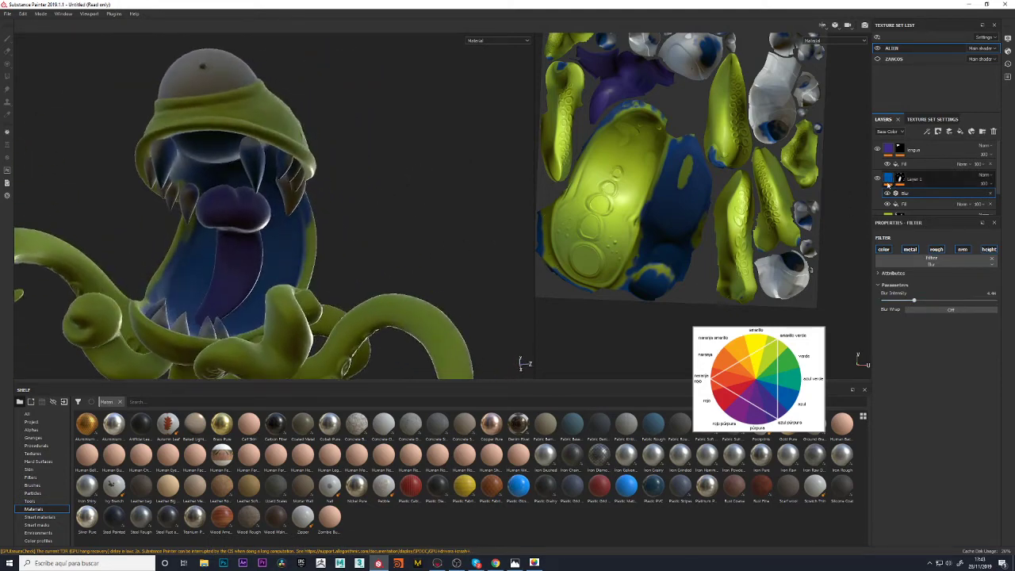
{"action": "left_click", "coordinate": [877, 180]}
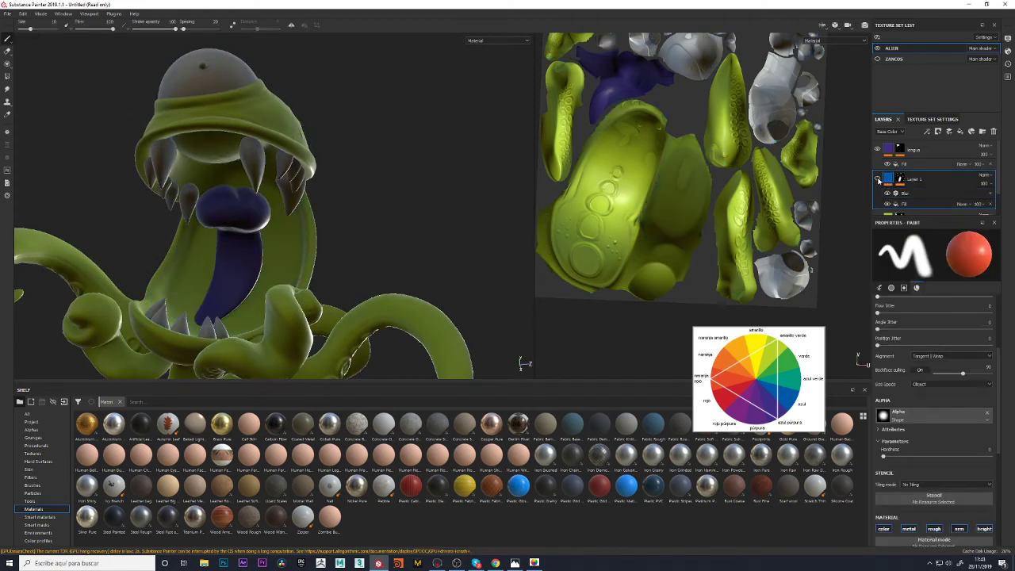
{"action": "left_click", "coordinate": [878, 179]}
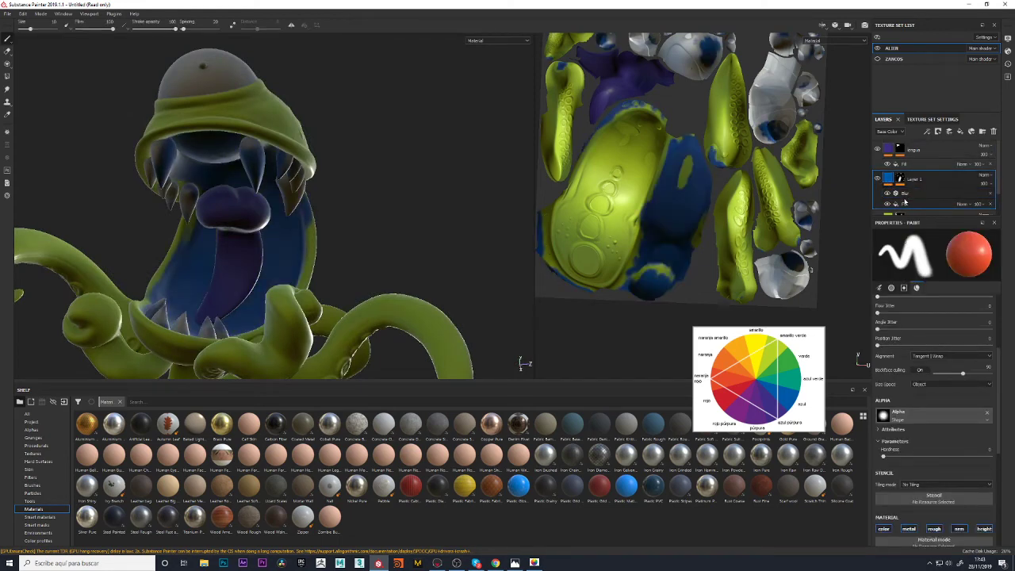
{"action": "left_click", "coordinate": [905, 195]}
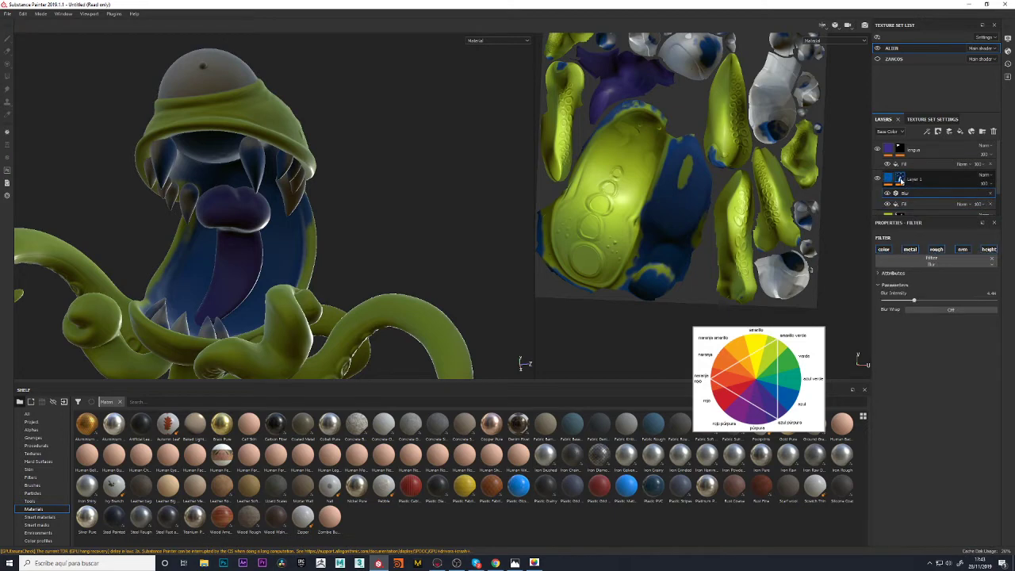
Add a Blur filter to Layer 1 again and raise its intensity to about 8.14
{"action": "left_click", "coordinate": [901, 181]}
{"action": "right_click", "coordinate": [900, 181]}
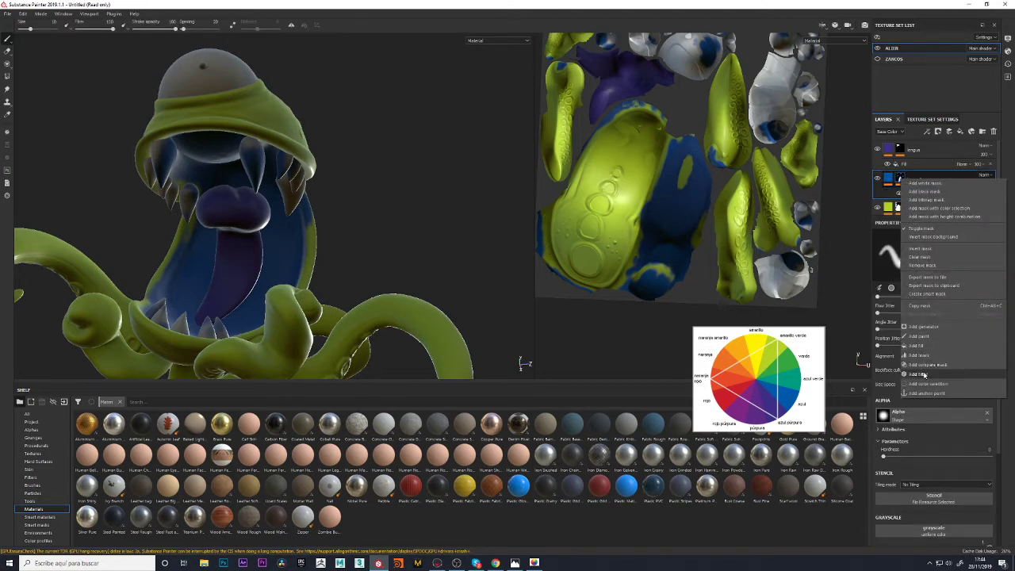
{"action": "left_click", "coordinate": [925, 375]}
{"action": "left_click", "coordinate": [934, 256]}
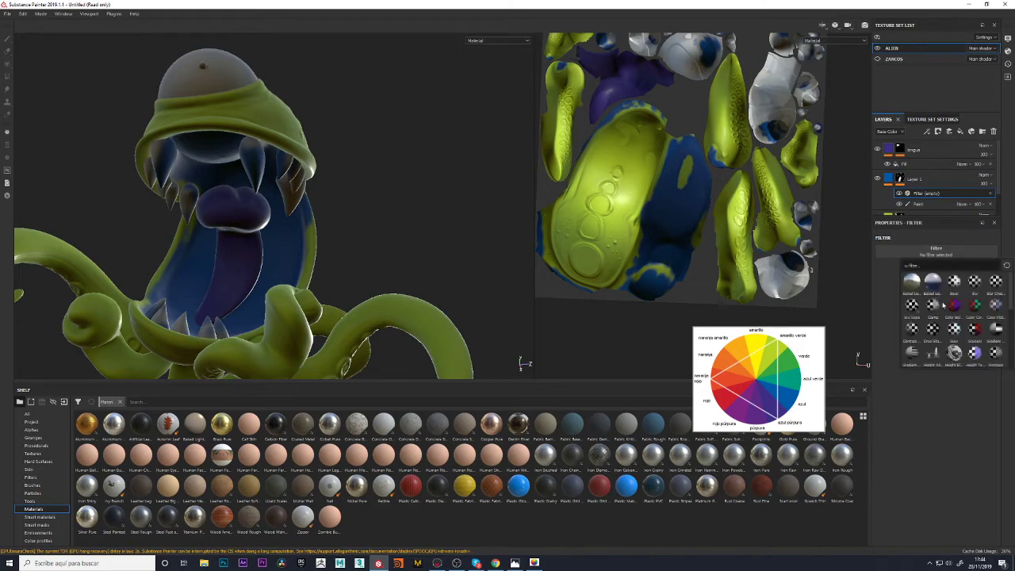
{"action": "left_click", "coordinate": [974, 284]}
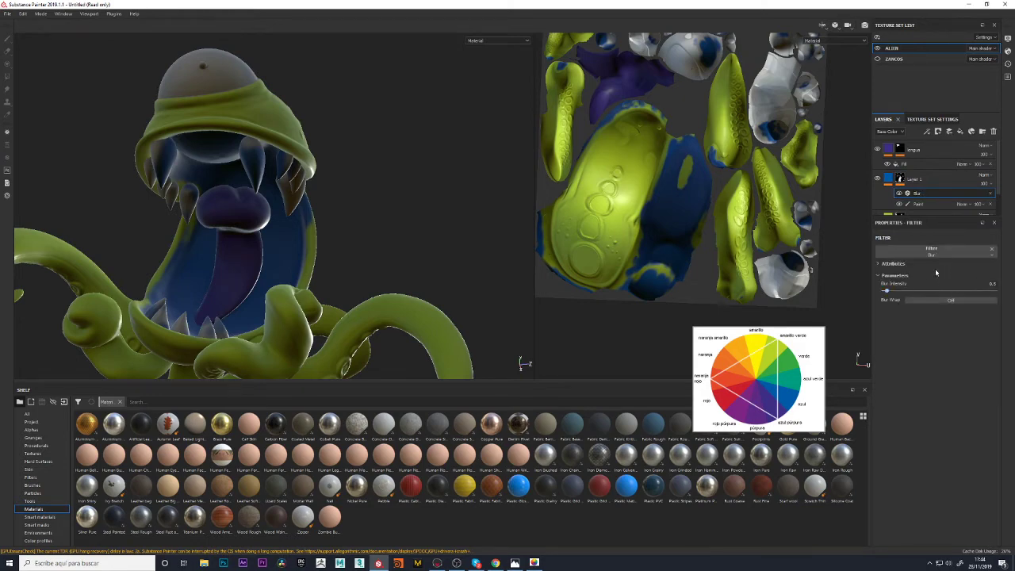
{"action": "left_click_drag", "start_coordinate": [885, 292], "coordinate": [914, 292]}
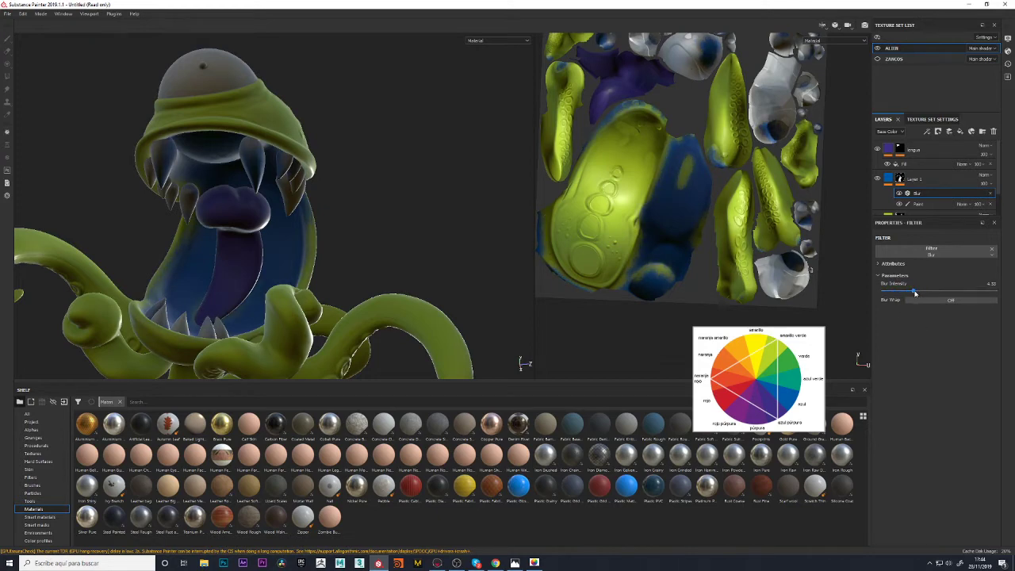
{"action": "left_click_drag", "start_coordinate": [915, 293], "coordinate": [939, 292]}
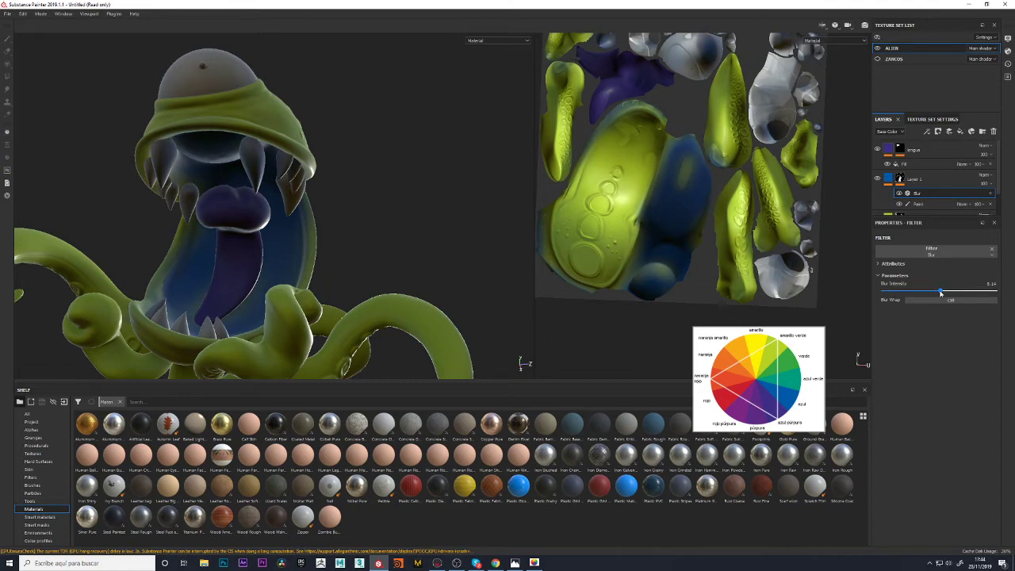
{"action": "mouse_move", "coordinate": [380, 253]}
{"action": "left_mouse_down", "text": "alt"}
{"action": "mouse_move", "coordinate": [445, 220]}
{"action": "mouse_move", "coordinate": [476, 290]}
{"action": "mouse_move", "coordinate": [376, 307]}
{"action": "mouse_move", "coordinate": [390, 185]}
{"action": "mouse_move", "coordinate": [331, 177]}
{"action": "mouse_move", "coordinate": [460, 198]}
{"action": "left_mouse_up", "text": "alt"}
{"action": "scroll", "coordinate": [376, 307], "scroll_direction": "down", "scroll_amount": 5}
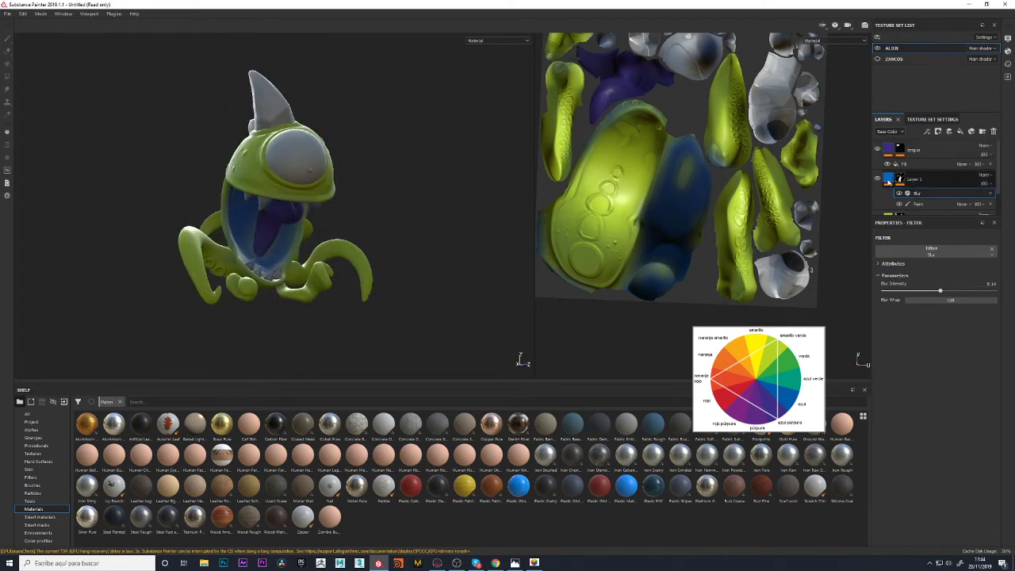
Select Layer 1 and orbit in close to view the creature's eye and mouth from a lower, frontal angle
{"action": "left_click", "coordinate": [896, 178]}
{"action": "left_click", "coordinate": [909, 195]}
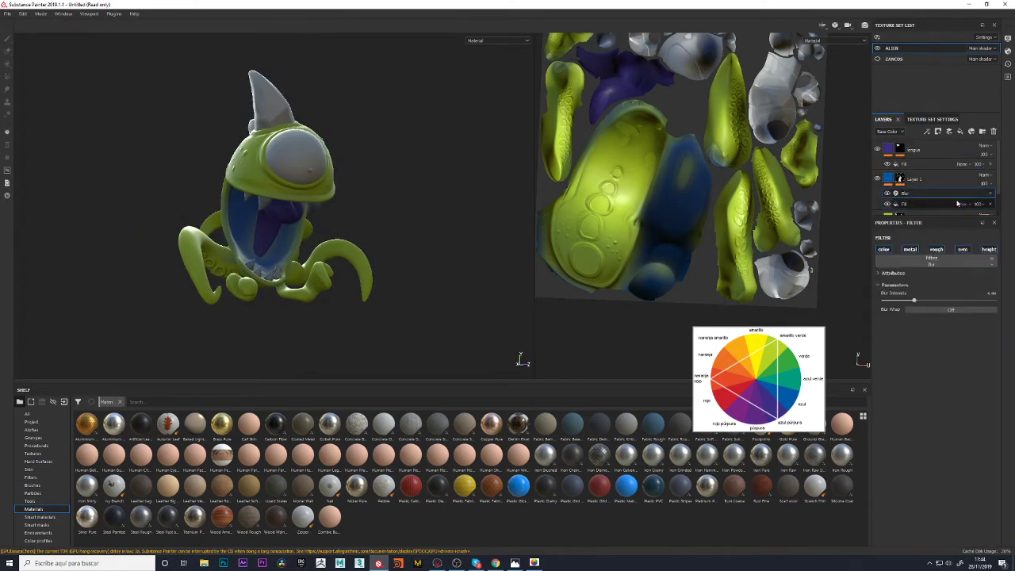
{"action": "left_click", "coordinate": [990, 193]}
{"action": "mouse_move", "coordinate": [490, 214]}
{"action": "left_mouse_down", "text": "alt"}
{"action": "mouse_move", "coordinate": [381, 188]}
{"action": "mouse_move", "coordinate": [405, 225]}
{"action": "mouse_move", "coordinate": [324, 198]}
{"action": "mouse_move", "coordinate": [243, 206]}
{"action": "left_mouse_up", "text": "alt"}
{"action": "scroll", "coordinate": [305, 202], "scroll_direction": "up", "scroll_amount": 3}
{"action": "mouse_move", "coordinate": [350, 200]}
{"action": "left_mouse_down", "text": "alt"}
{"action": "mouse_move", "coordinate": [397, 204]}
{"action": "mouse_move", "coordinate": [291, 209]}
{"action": "left_mouse_up", "text": "alt"}
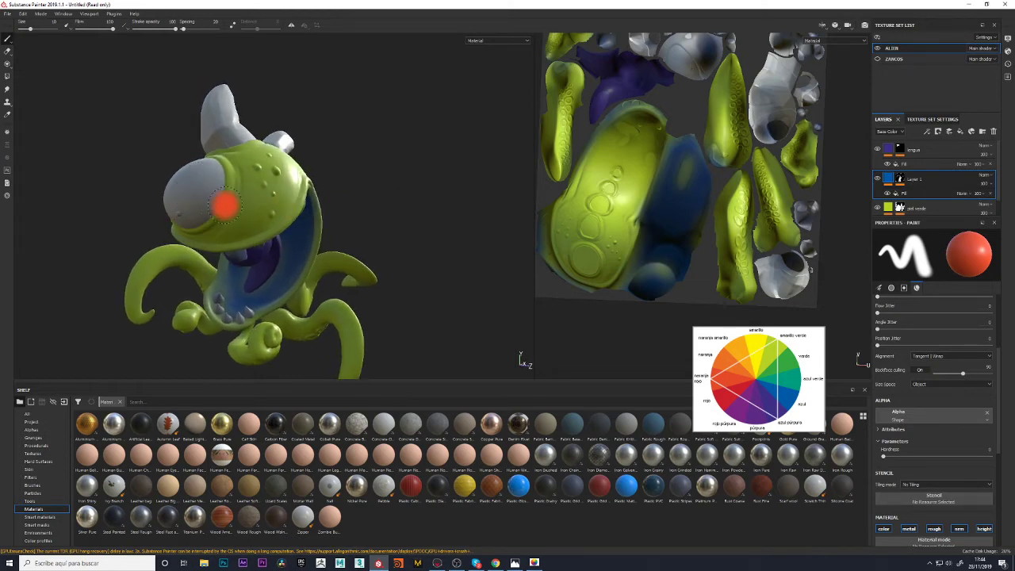
{"action": "mouse_move", "coordinate": [392, 213]}
{"action": "left_mouse_down", "text": "alt"}
{"action": "mouse_move", "coordinate": [566, 201]}
{"action": "mouse_move", "coordinate": [281, 220]}
{"action": "left_mouse_up", "text": "alt"}
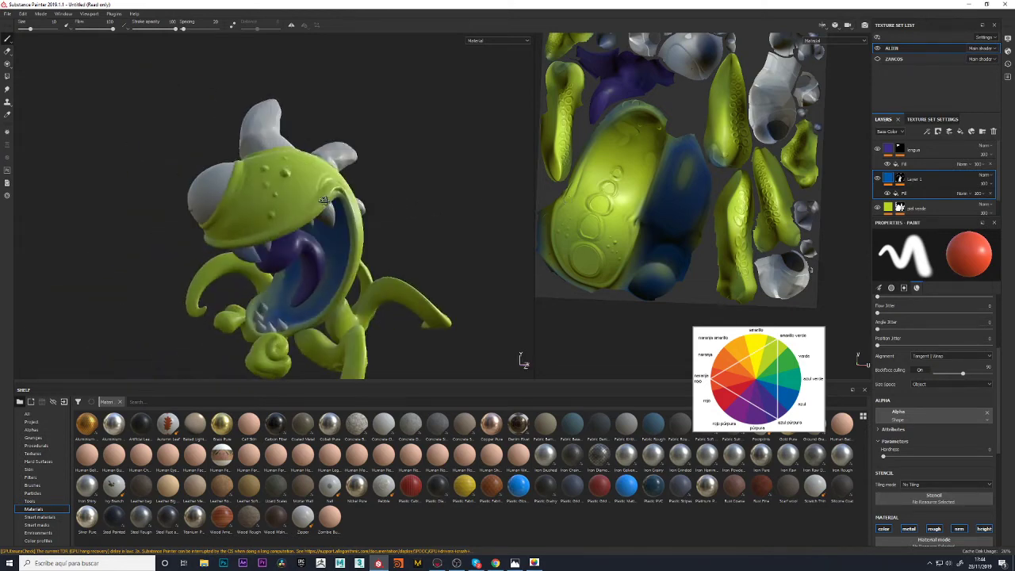
{"action": "left_click_drag", "start_coordinate": [378, 208], "coordinate": [404, 247], "text": "alt"}
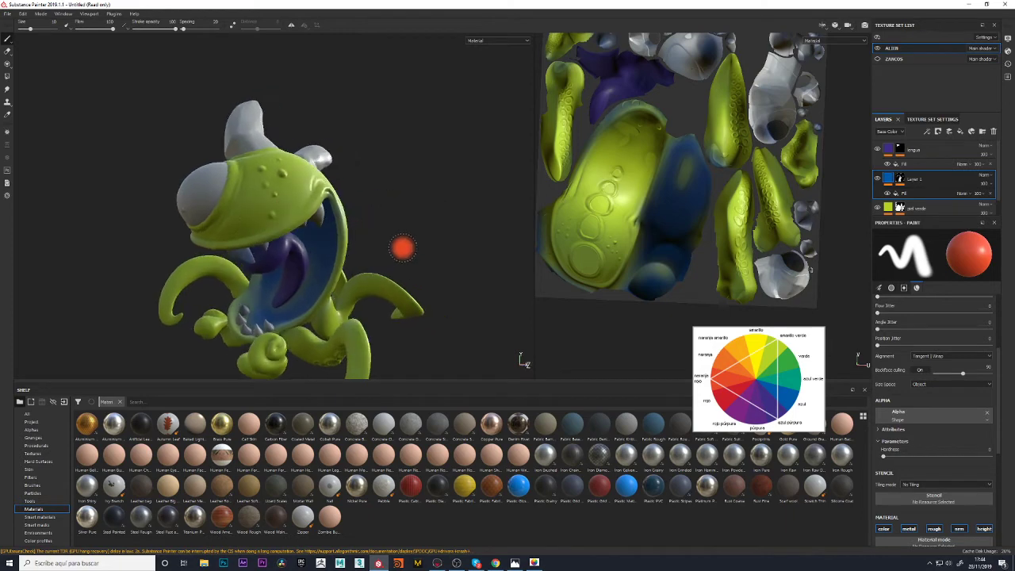
Add a new Layer 2 at the top of the stack and give it a paint effect
{"action": "left_click", "coordinate": [950, 135]}
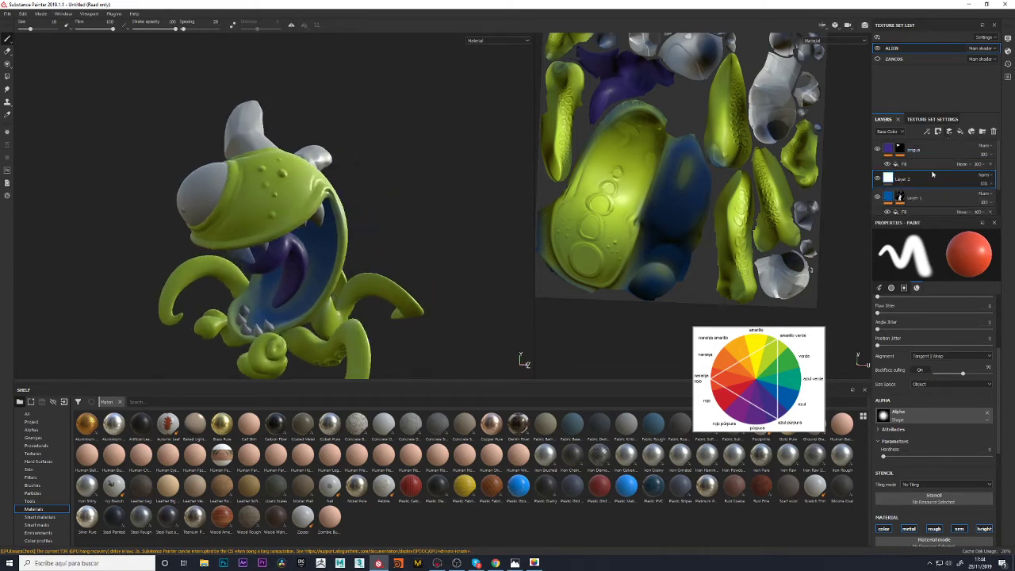
{"action": "left_click", "coordinate": [950, 135]}
{"action": "left_click", "coordinate": [921, 152]}
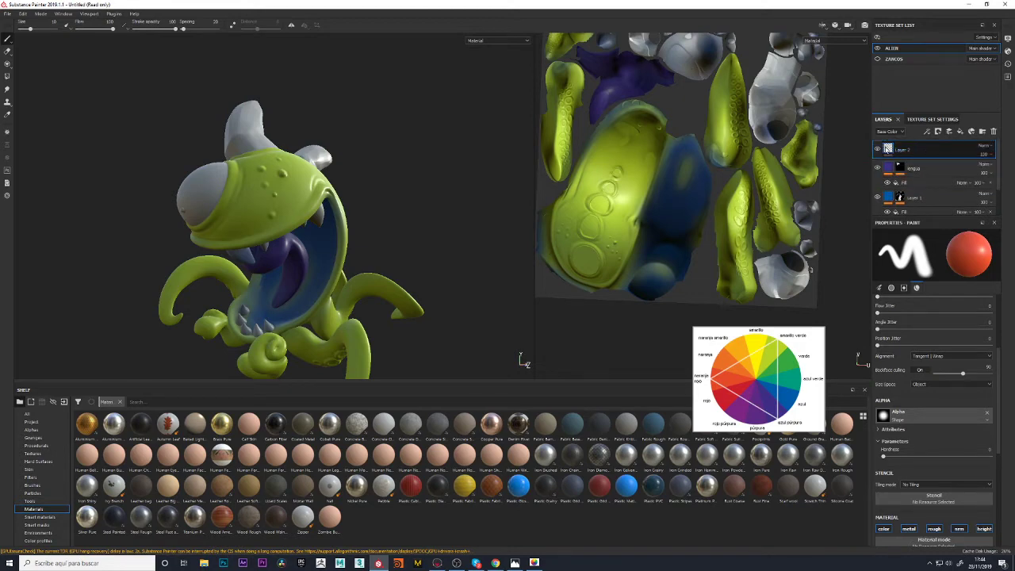
{"action": "right_click", "coordinate": [887, 148]}
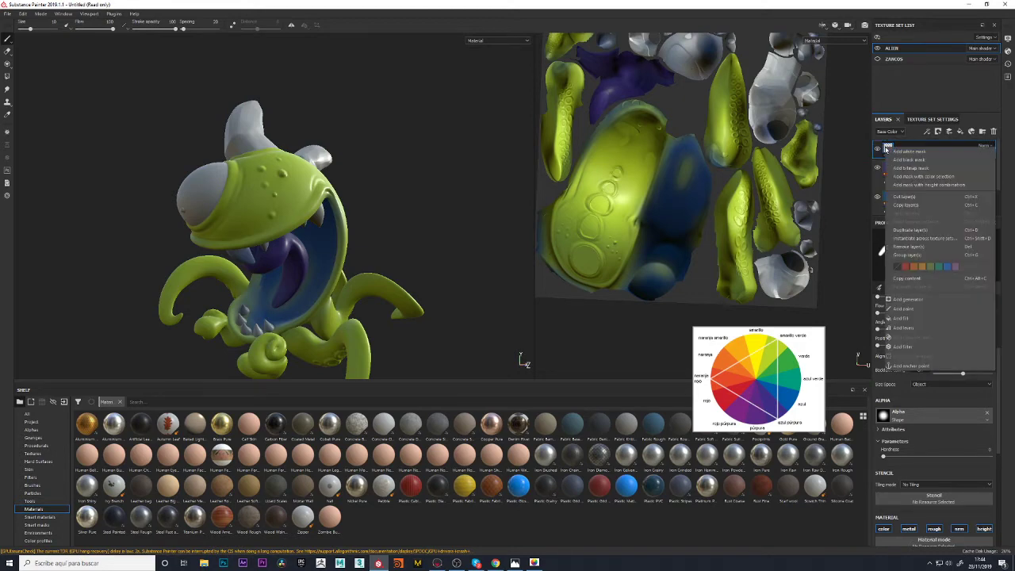
{"action": "left_click", "coordinate": [910, 309]}
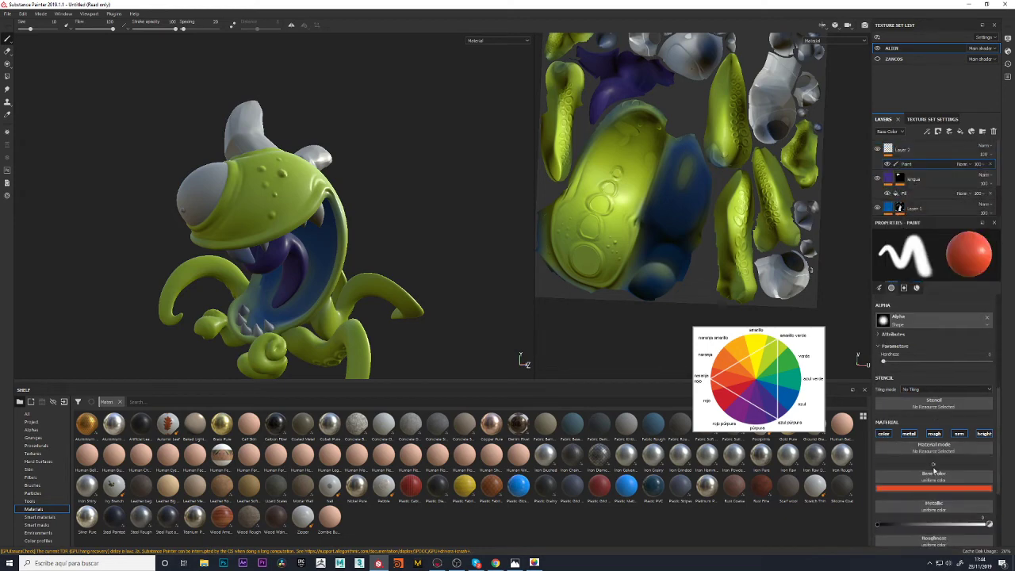
Set the paint's base colour to purple sampled from the colour wheel image
{"action": "scroll", "coordinate": [934, 466], "scroll_direction": "down", "scroll_amount": 1}
{"action": "scroll", "coordinate": [934, 428], "scroll_direction": "down", "scroll_amount": 2}
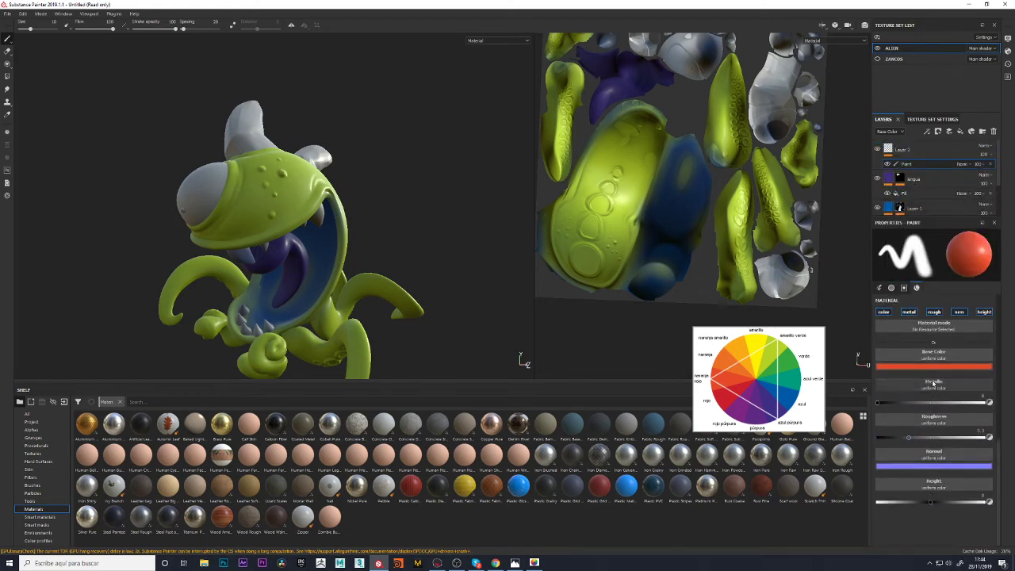
{"action": "scroll", "coordinate": [934, 383], "scroll_direction": "up", "scroll_amount": 1}
{"action": "left_click", "coordinate": [920, 415]}
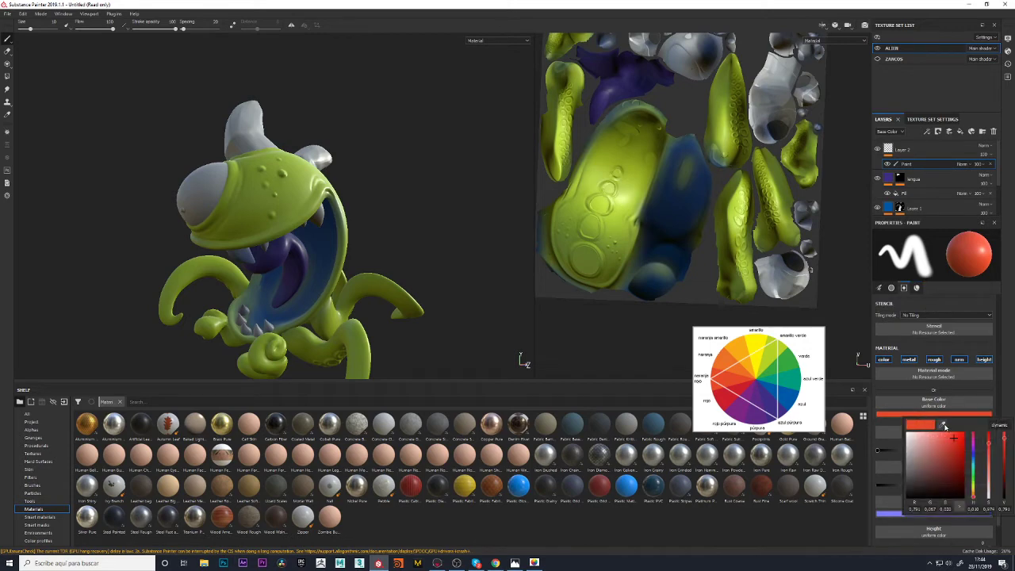
{"action": "left_click", "coordinate": [945, 427]}
{"action": "left_click", "coordinate": [776, 403]}
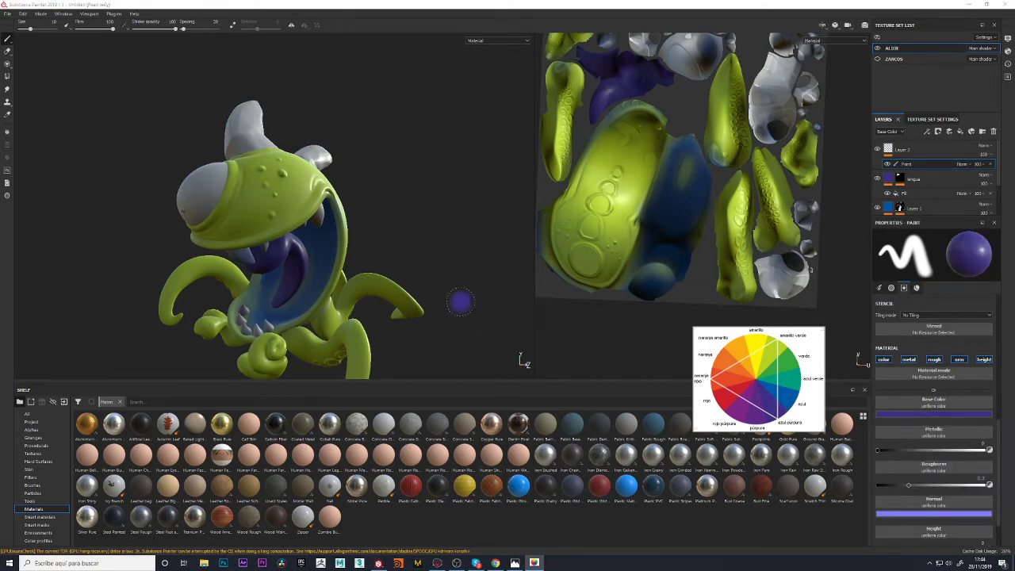
{"action": "mouse_move", "coordinate": [385, 242]}
{"action": "left_mouse_down", "text": "alt"}
{"action": "mouse_move", "coordinate": [394, 266]}
{"action": "mouse_move", "coordinate": [404, 245]}
{"action": "mouse_move", "coordinate": [392, 255]}
{"action": "left_mouse_up", "text": "alt"}
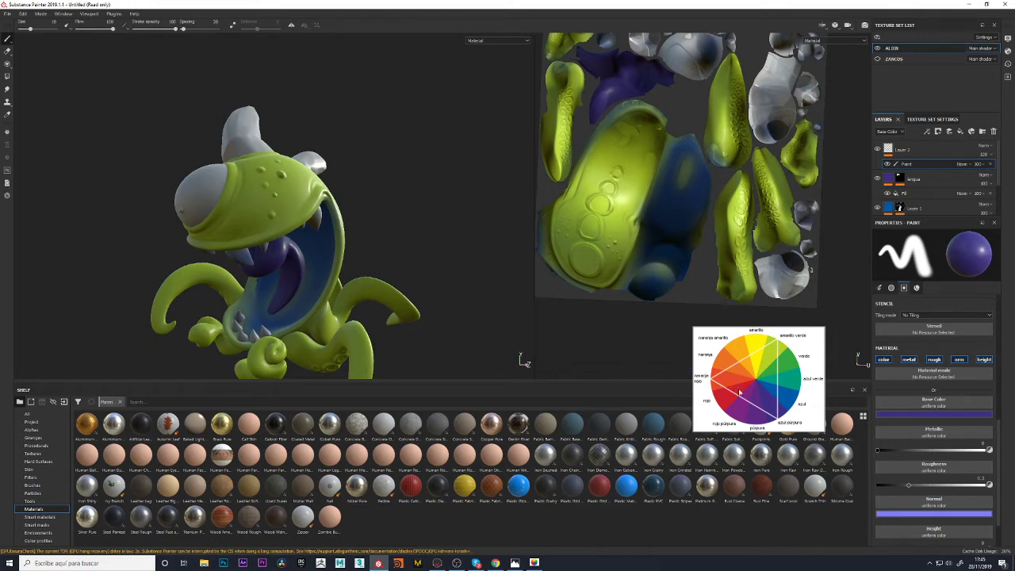
{"action": "left_click", "coordinate": [929, 416]}
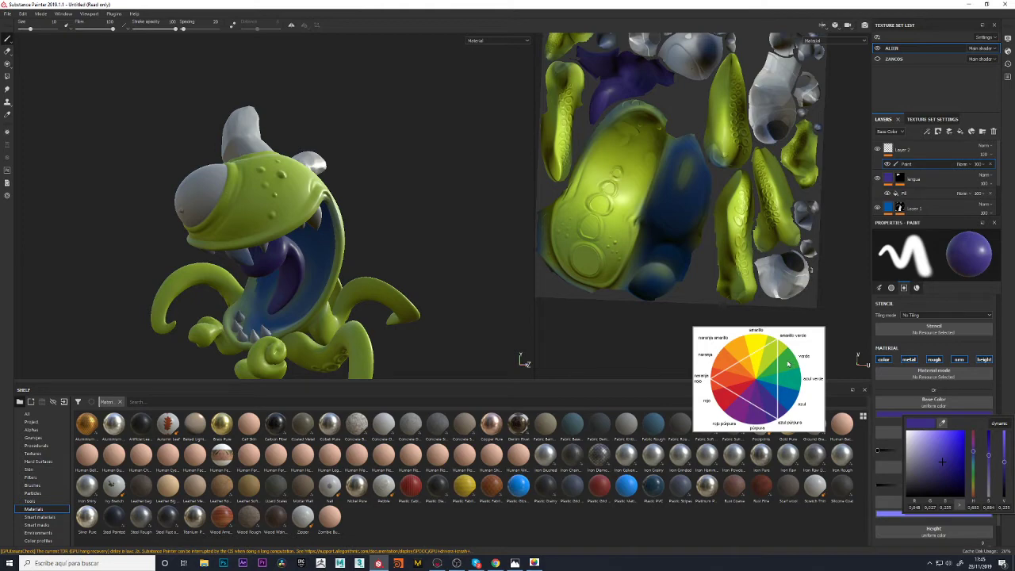
Change the azul verde skin fill's base colour from yellow-green to green
{"action": "left_click", "coordinate": [998, 170]}
{"action": "left_click_drag", "start_coordinate": [999, 177], "coordinate": [1000, 208]}
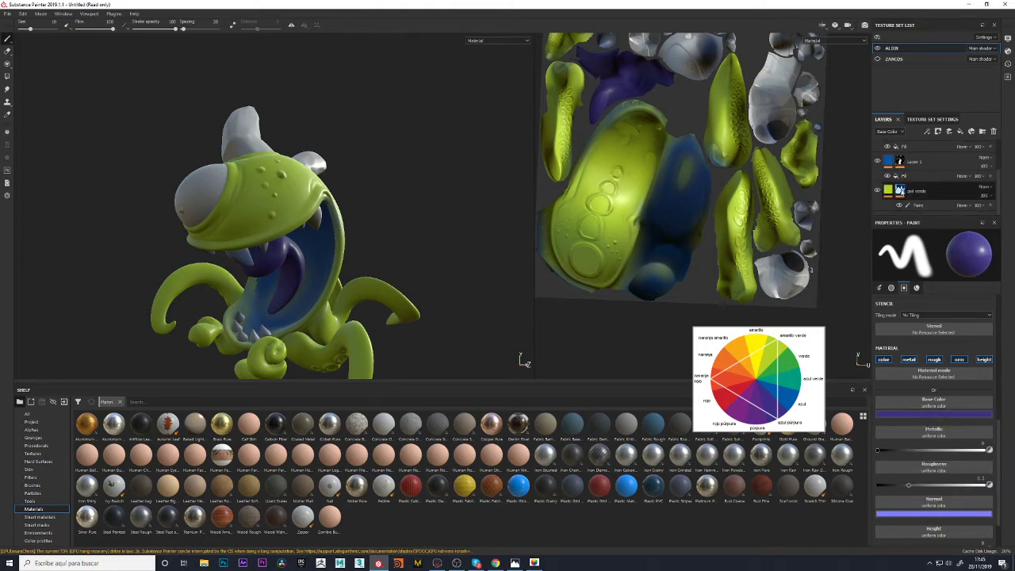
{"action": "left_click", "coordinate": [920, 205]}
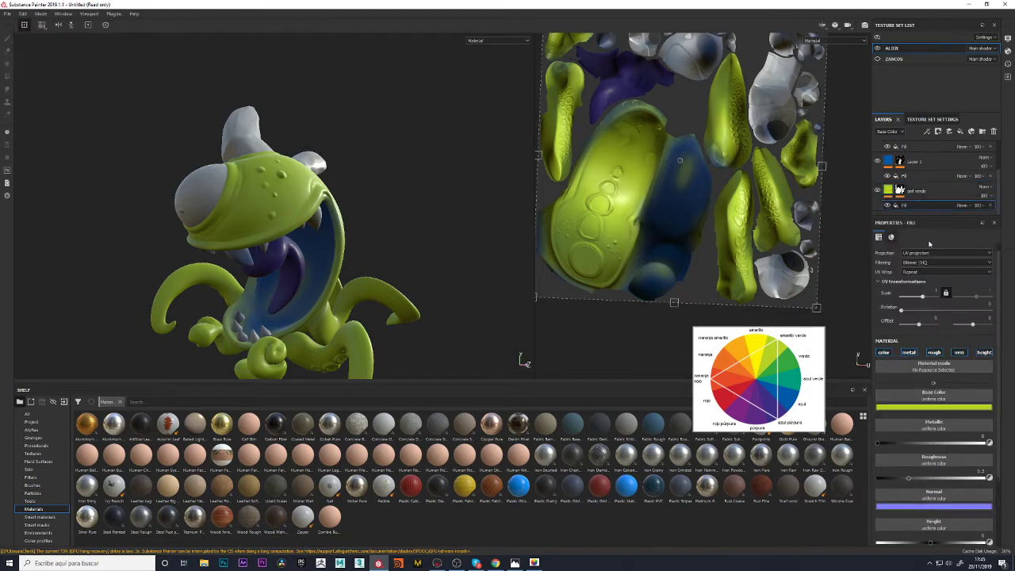
{"action": "left_click", "coordinate": [940, 408]}
{"action": "left_click", "coordinate": [942, 415]}
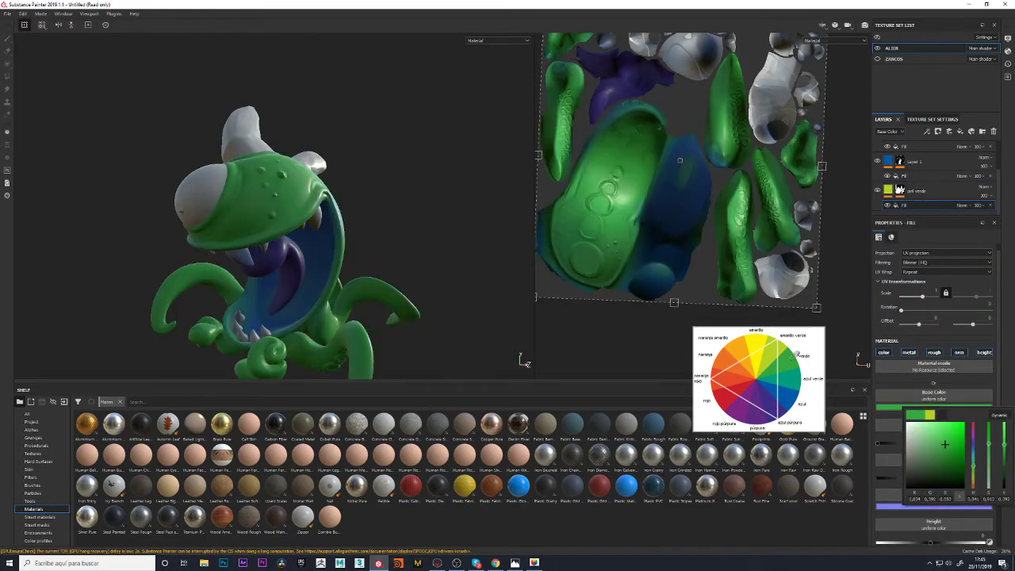
{"action": "left_click", "coordinate": [790, 364]}
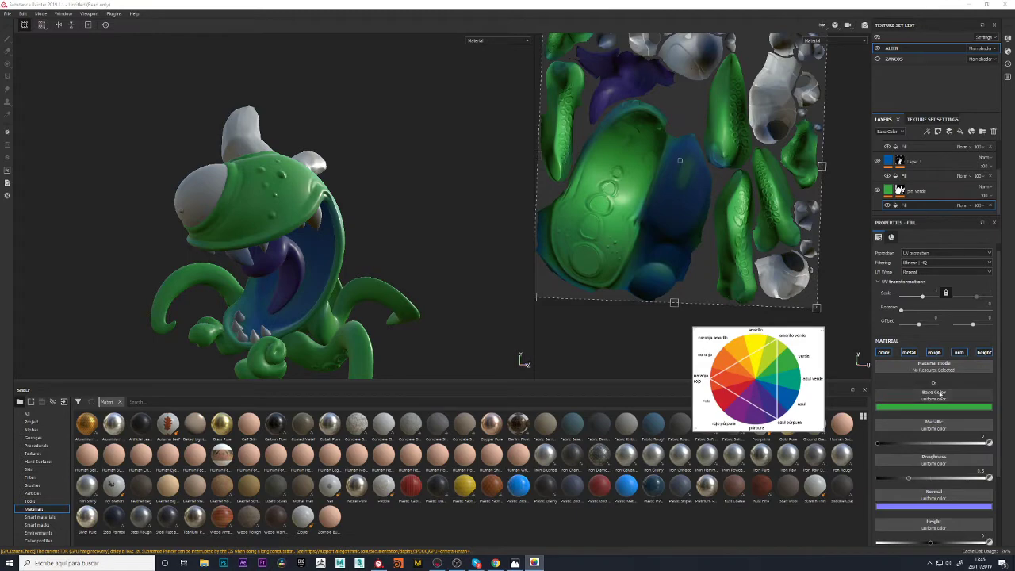
Turn Layer 1's blue mouth-interior fill purple using a colour sampled from the wheel
{"action": "left_click", "coordinate": [890, 165]}
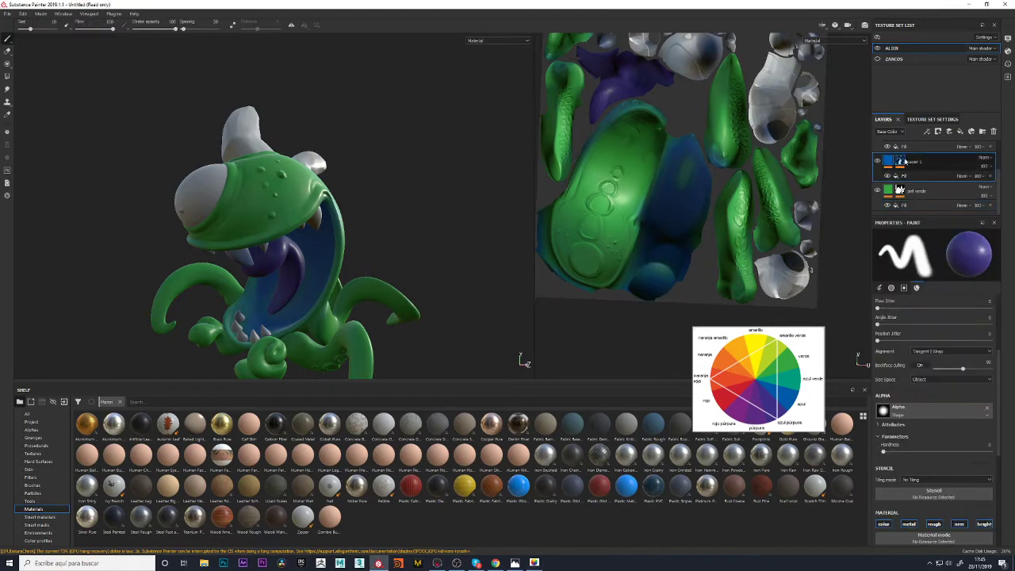
{"action": "left_click", "coordinate": [904, 176]}
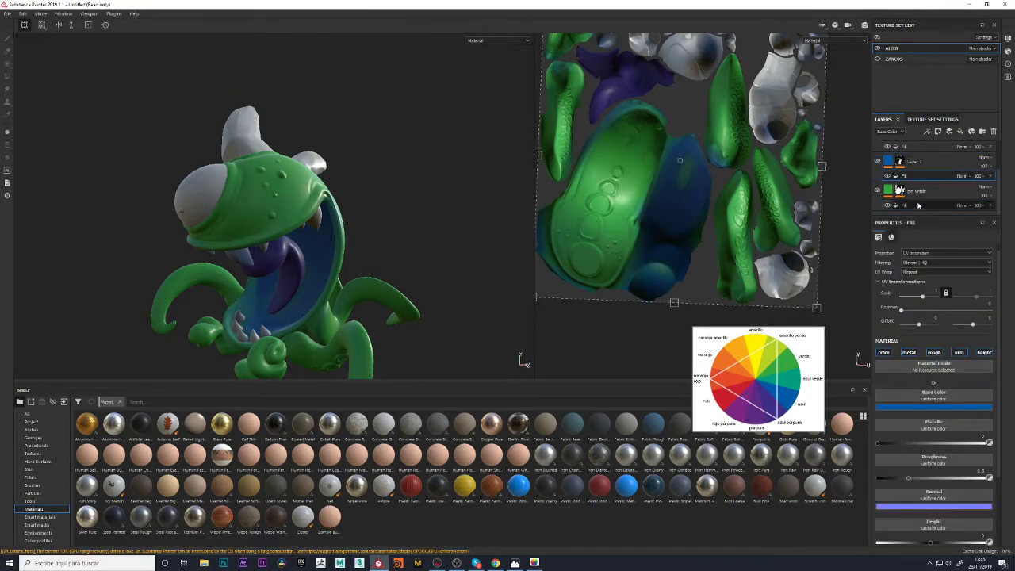
{"action": "left_click", "coordinate": [939, 407]}
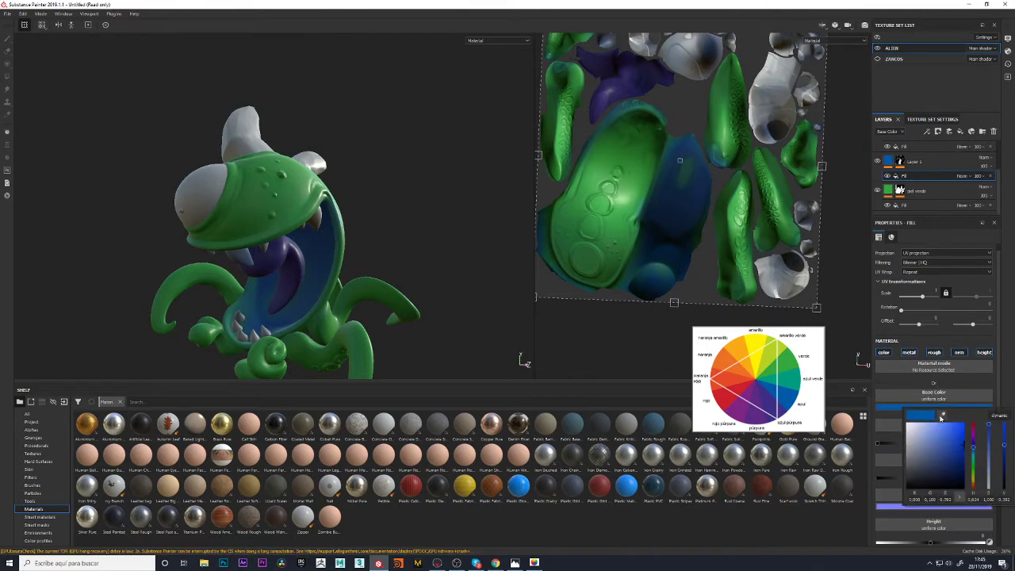
{"action": "left_click", "coordinate": [943, 416]}
{"action": "left_click", "coordinate": [761, 412]}
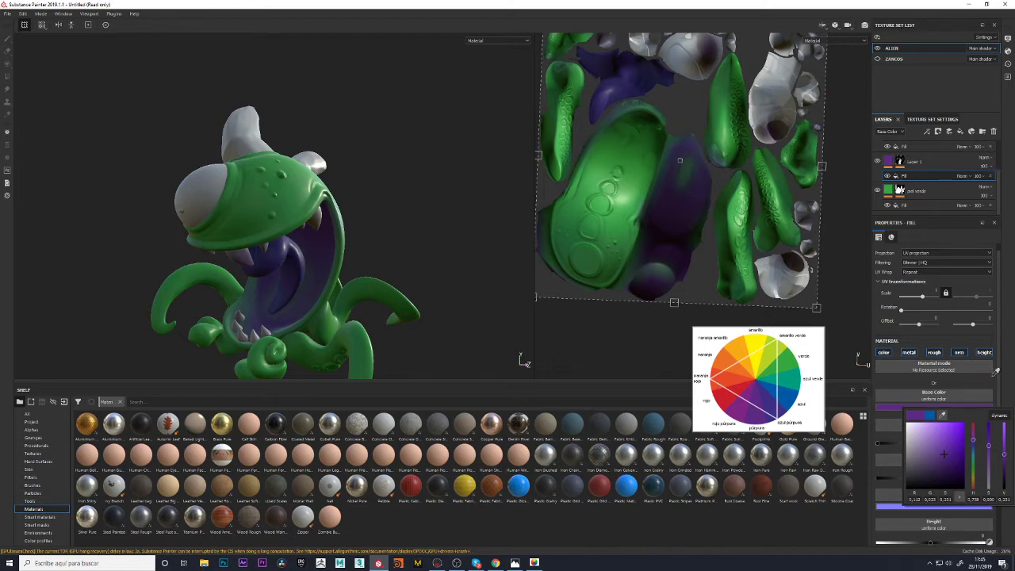
{"action": "left_click", "coordinate": [1009, 367]}
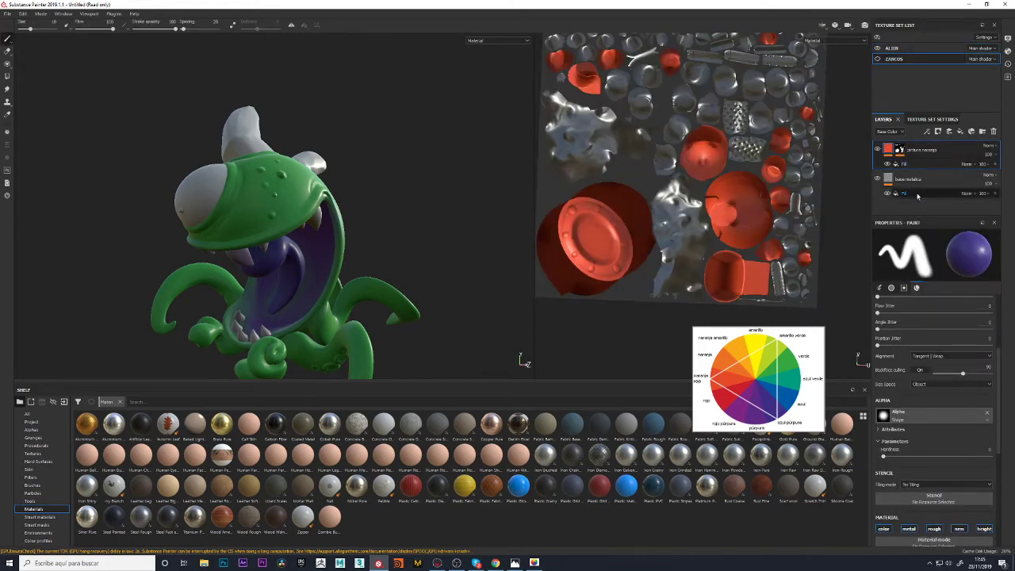
Change the pintura naranja fill's base colour from red to orange
{"action": "left_click", "coordinate": [896, 163]}
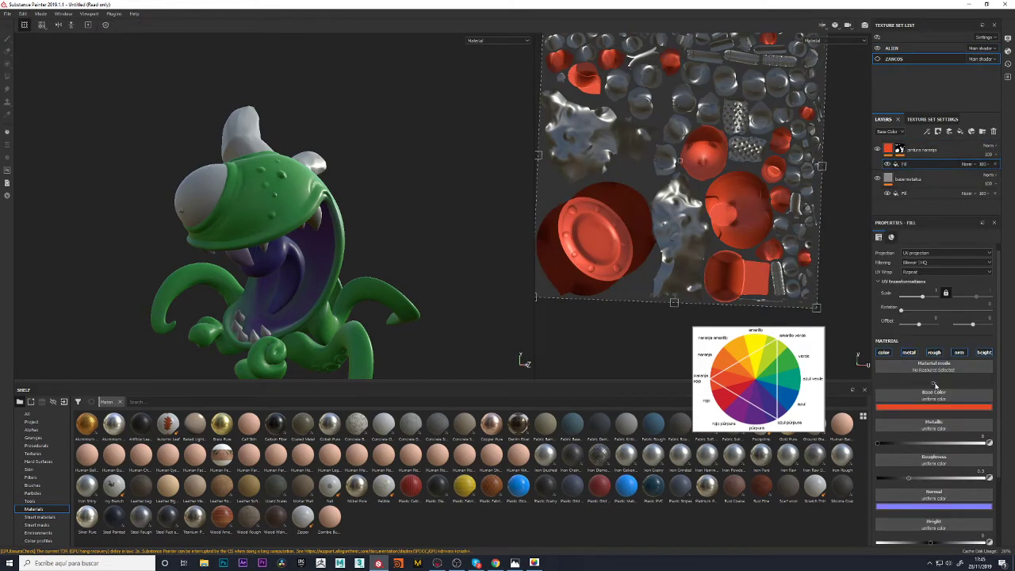
{"action": "left_click", "coordinate": [941, 408]}
{"action": "left_click", "coordinate": [944, 416]}
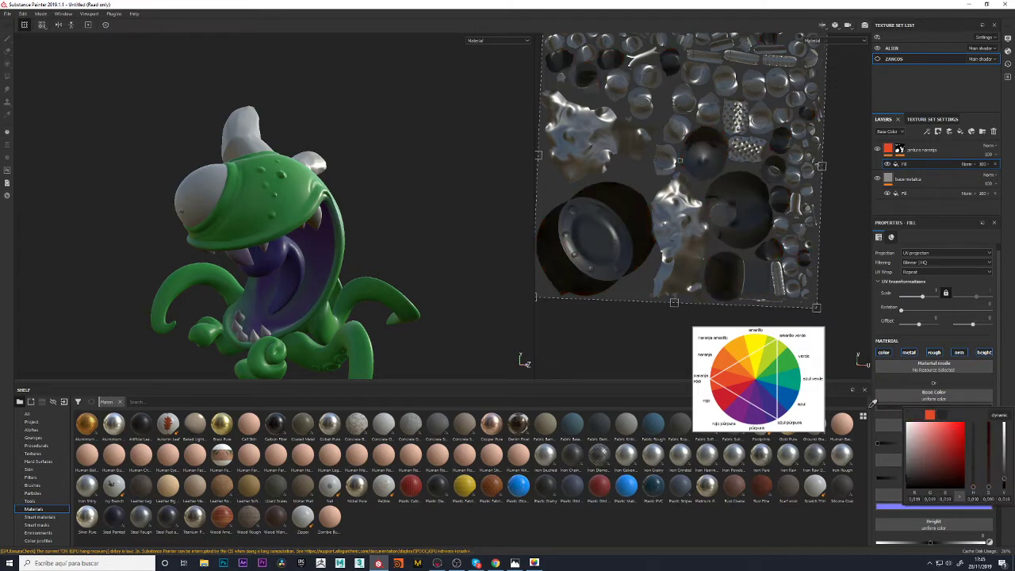
{"action": "left_click", "coordinate": [728, 356]}
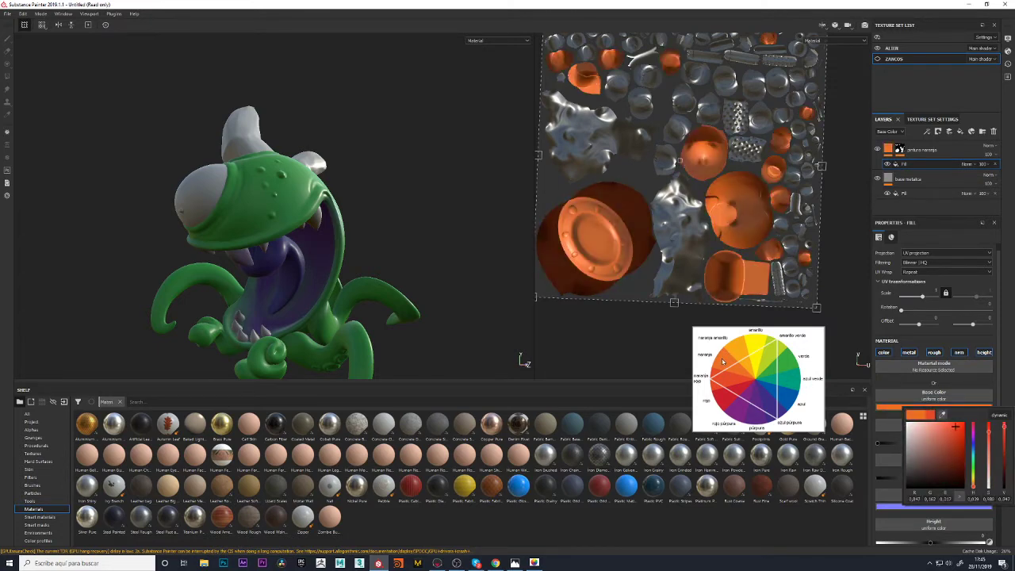
{"action": "left_click", "coordinate": [723, 361]}
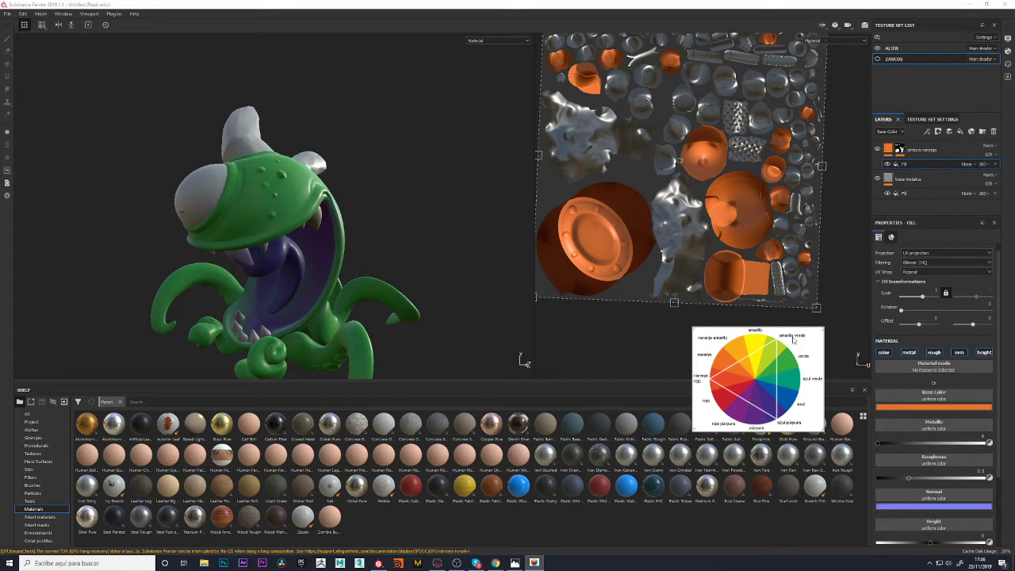
Show the ZANCOS vehicle meshes, view the whole model, then return to the ALIEN texture set
{"action": "left_click", "coordinate": [878, 59]}
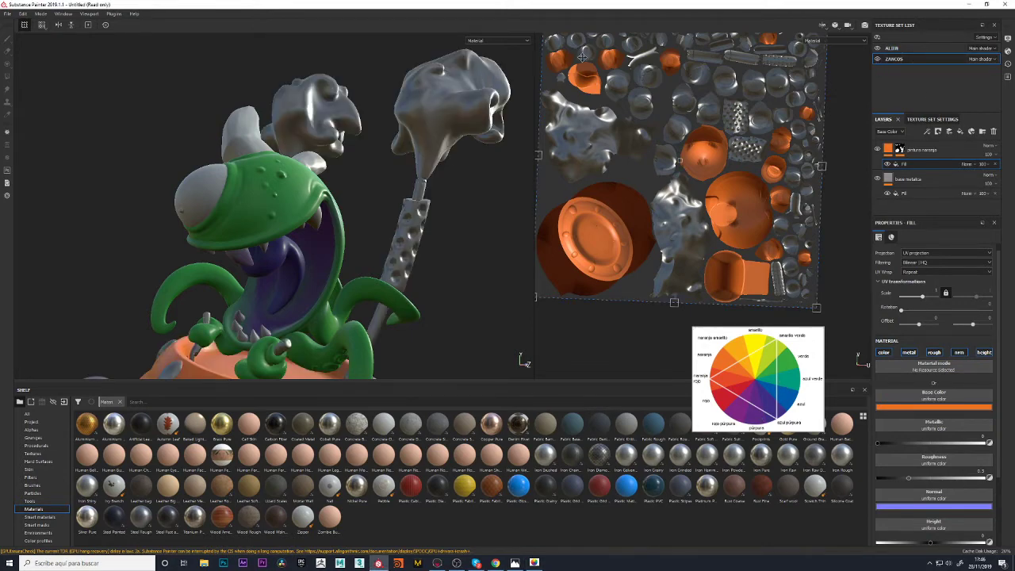
{"action": "mouse_move", "coordinate": [147, 208]}
{"action": "left_mouse_down", "text": "alt"}
{"action": "mouse_move", "coordinate": [391, 194]}
{"action": "mouse_move", "coordinate": [185, 197]}
{"action": "mouse_move", "coordinate": [311, 217]}
{"action": "left_mouse_up", "text": "alt"}
{"action": "scroll", "coordinate": [185, 197], "scroll_direction": "up", "scroll_amount": 5}
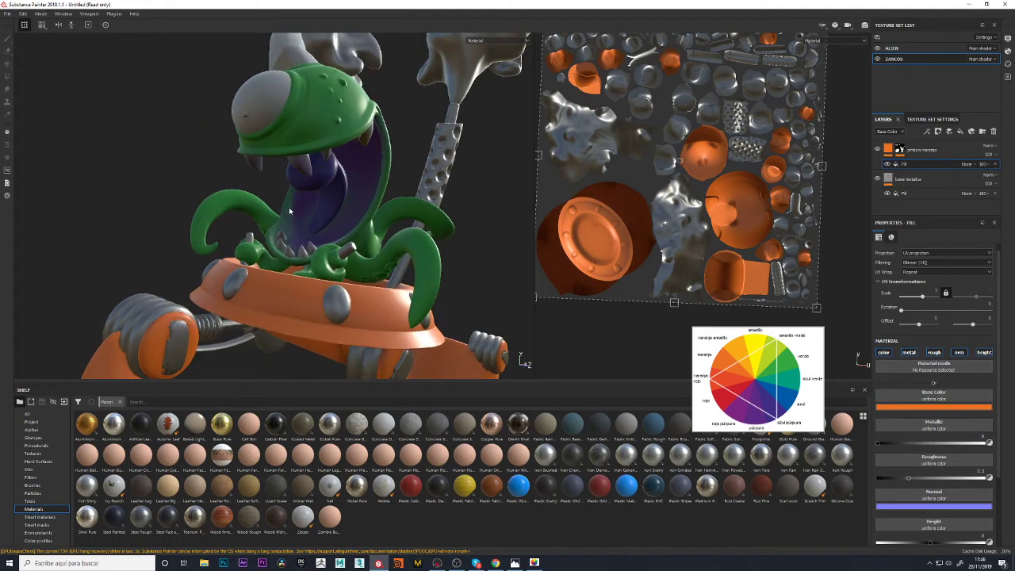
{"action": "left_click", "coordinate": [892, 49]}
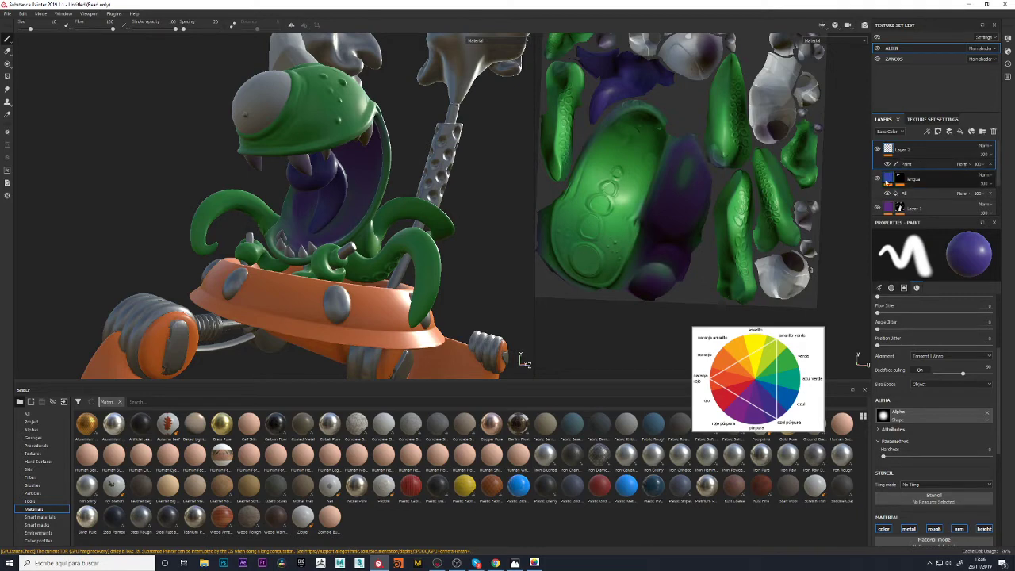
Check the lengua tongue colour on and off, then select Layer 1's mask and orbit to the alien's front
{"action": "left_click", "coordinate": [878, 179]}
{"action": "left_click", "coordinate": [877, 179]}
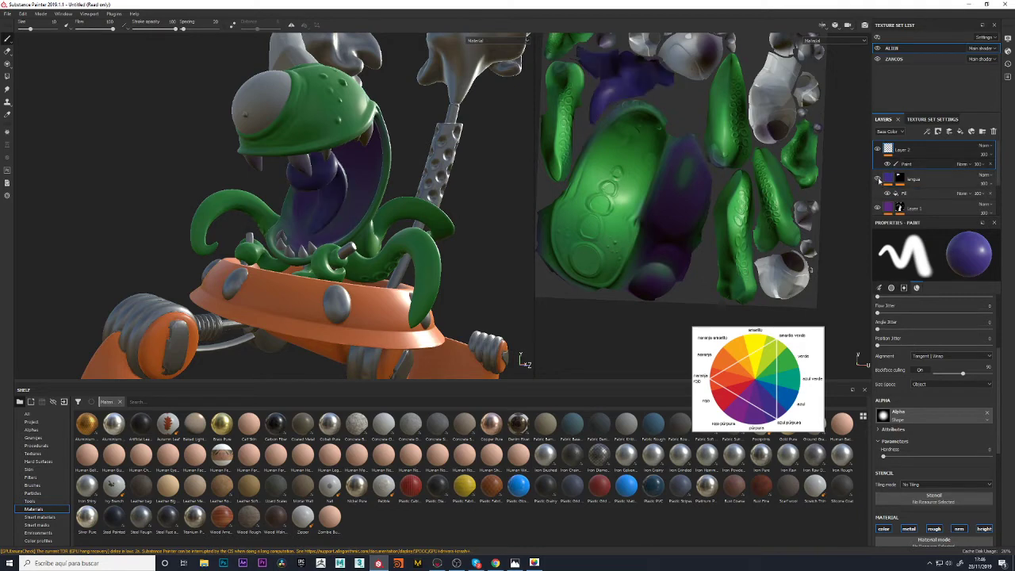
{"action": "left_click", "coordinate": [909, 208]}
{"action": "left_click", "coordinate": [901, 208]}
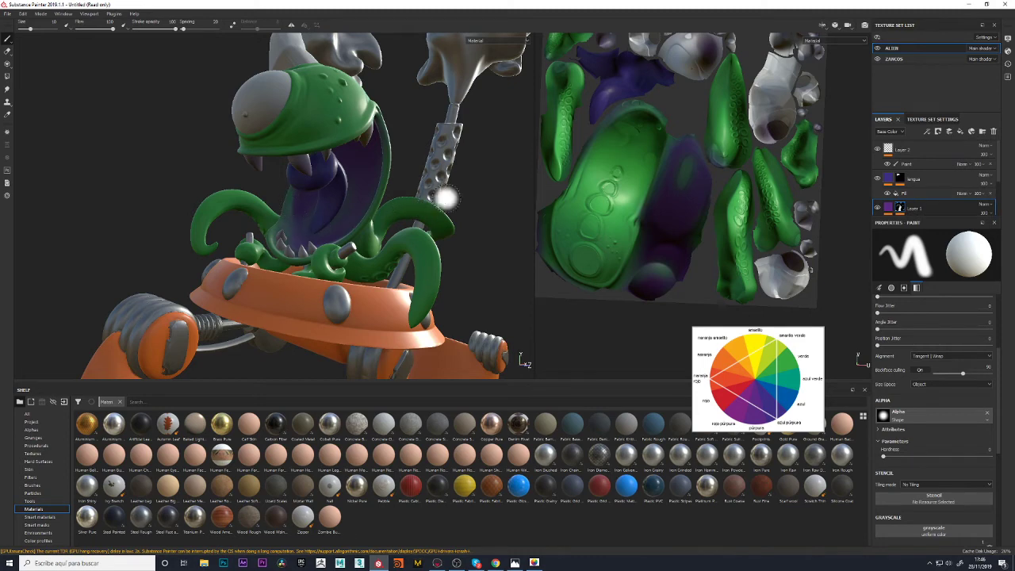
{"action": "left_click_drag", "start_coordinate": [447, 195], "coordinate": [509, 175], "text": "alt"}
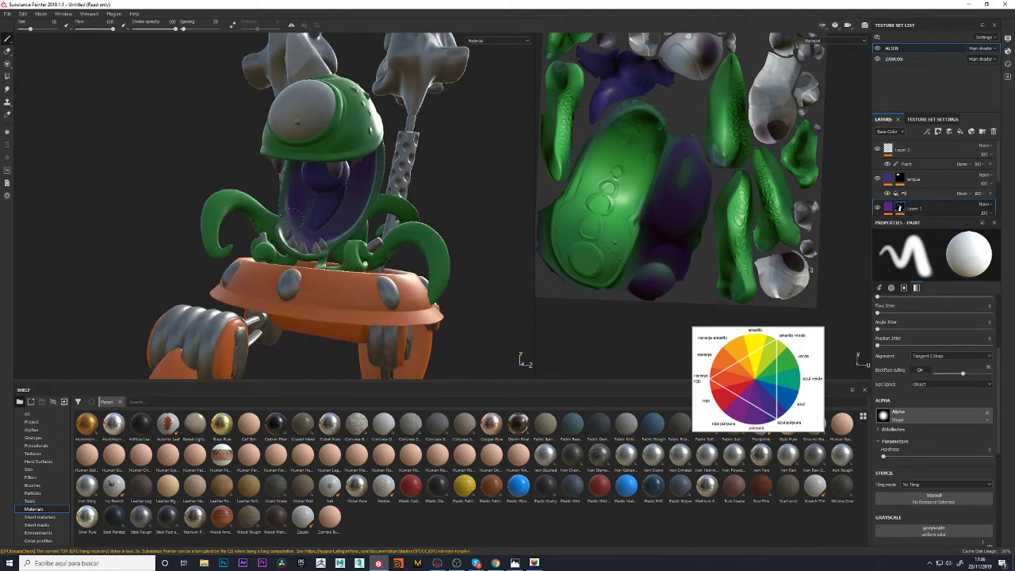
{"action": "left_click_drag", "start_coordinate": [455, 194], "coordinate": [429, 189], "text": "alt"}
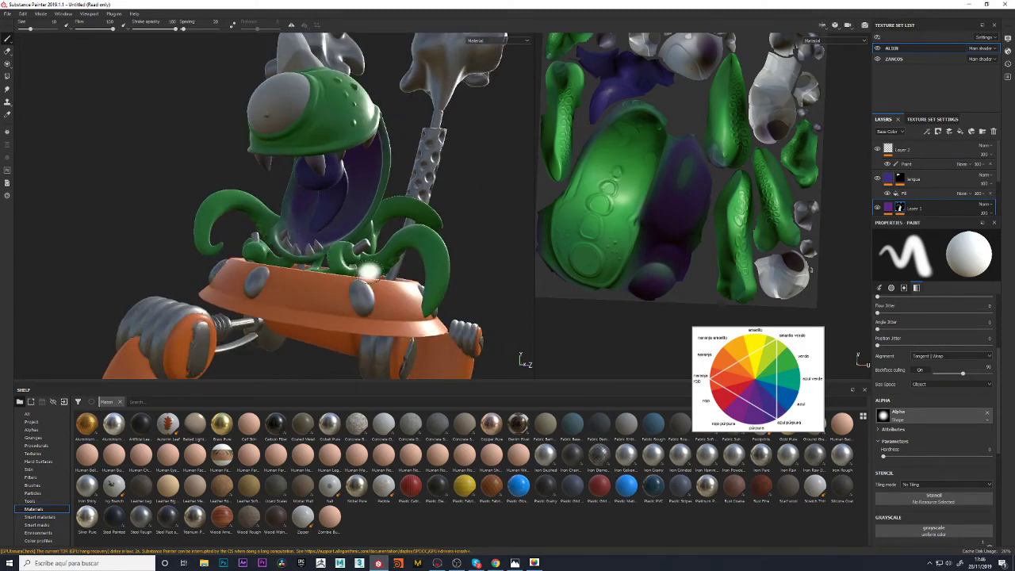
{"action": "scroll", "coordinate": [985, 185], "scroll_direction": "down", "scroll_amount": 2}
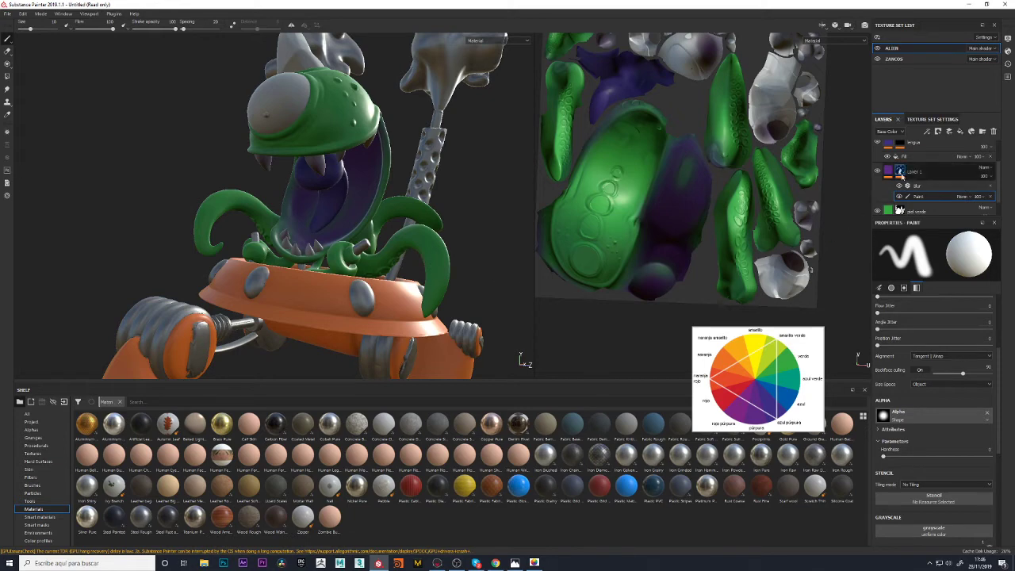
Lower Layer 1's Blur Intensity to 4.38 and add a new Layer 2 on top
{"action": "left_click", "coordinate": [900, 186]}
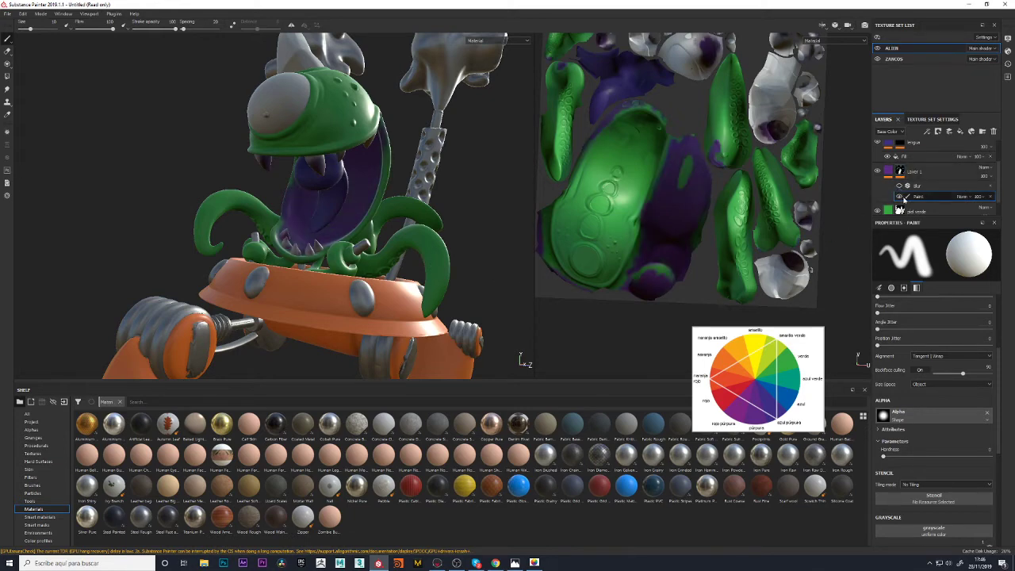
{"action": "left_click", "coordinate": [899, 186]}
{"action": "left_click", "coordinate": [920, 186]}
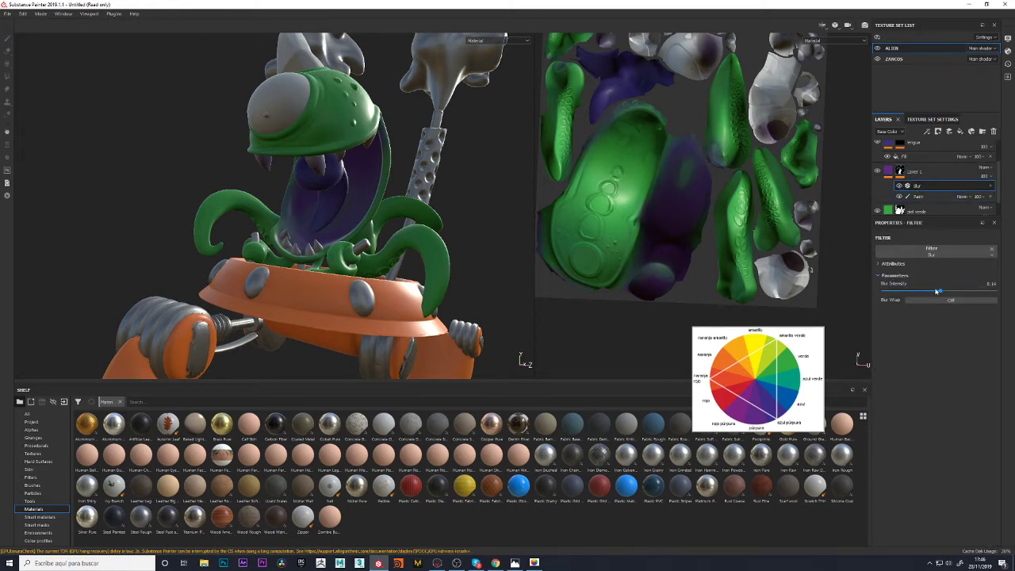
{"action": "left_click_drag", "start_coordinate": [940, 292], "coordinate": [917, 293]}
{"action": "mouse_move", "coordinate": [476, 198]}
{"action": "left_mouse_down", "text": "alt"}
{"action": "mouse_move", "coordinate": [499, 196]}
{"action": "mouse_move", "coordinate": [472, 204]}
{"action": "left_mouse_up", "text": "alt"}
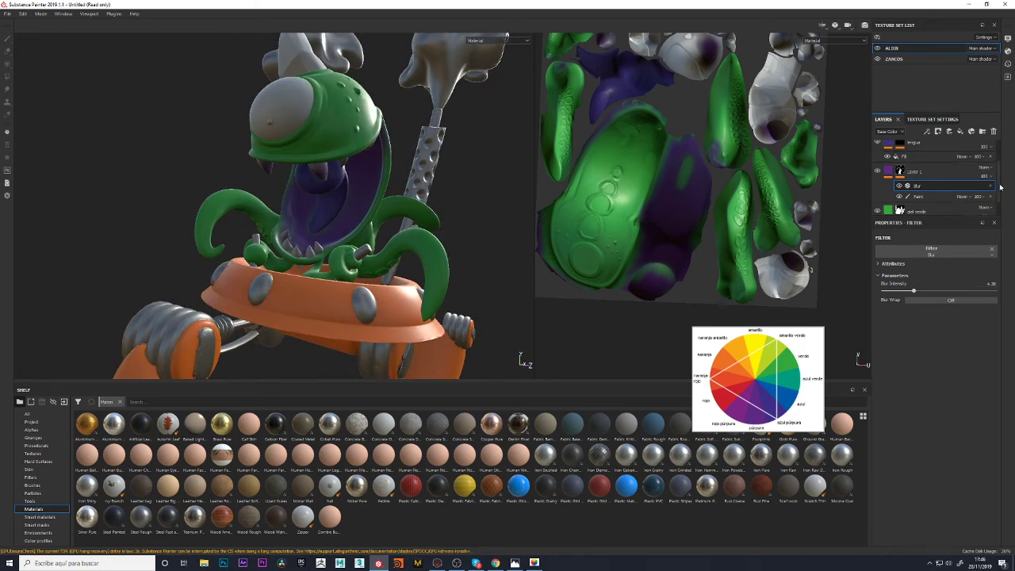
{"action": "left_click", "coordinate": [971, 131]}
{"action": "left_click", "coordinate": [925, 153]}
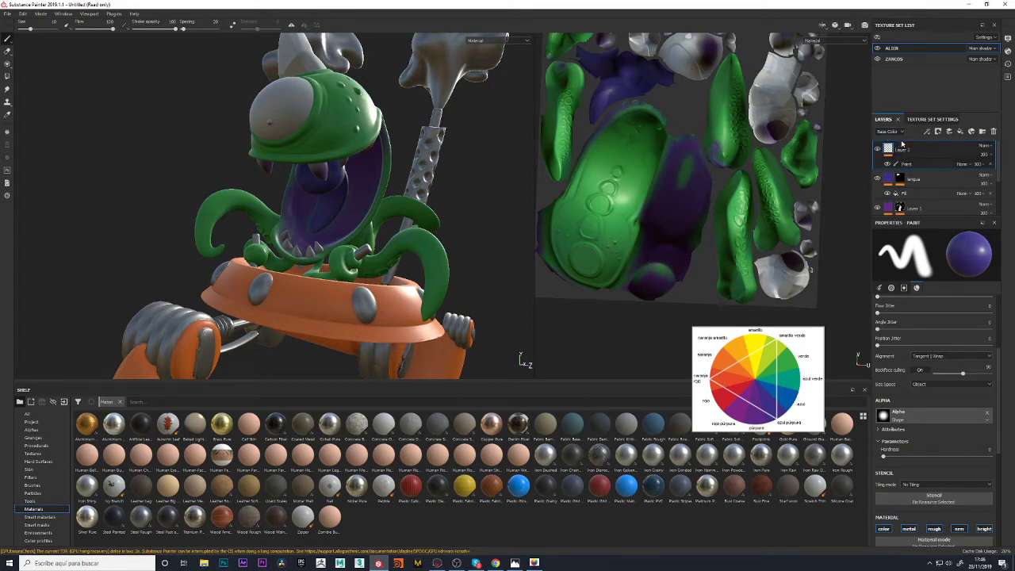
Rename Layer 2 to 'dientes' and add a fill to it
{"action": "double_click", "coordinate": [904, 148]}
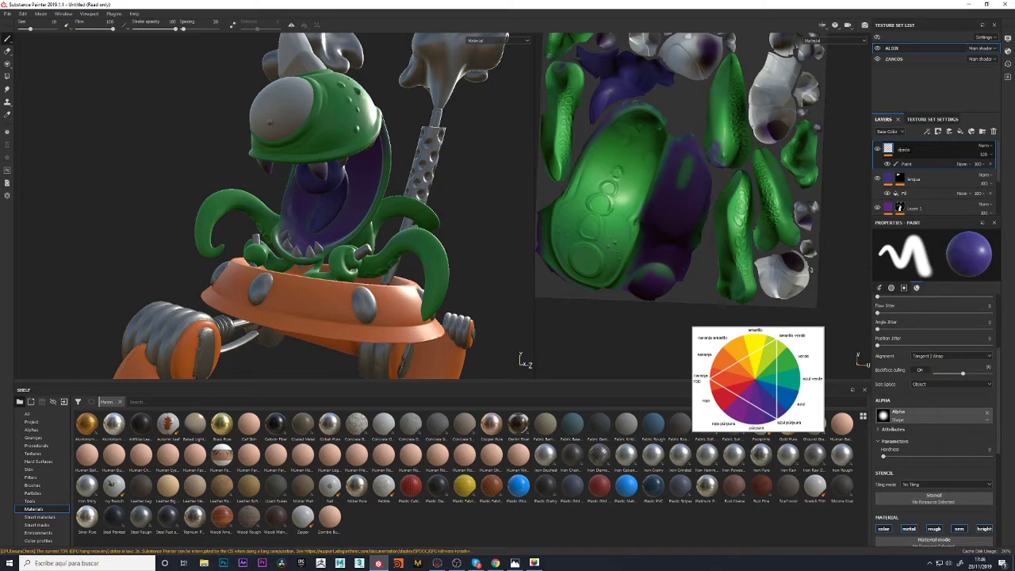
{"action": "type", "text": "es"}
{"action": "right_click", "coordinate": [891, 152]}
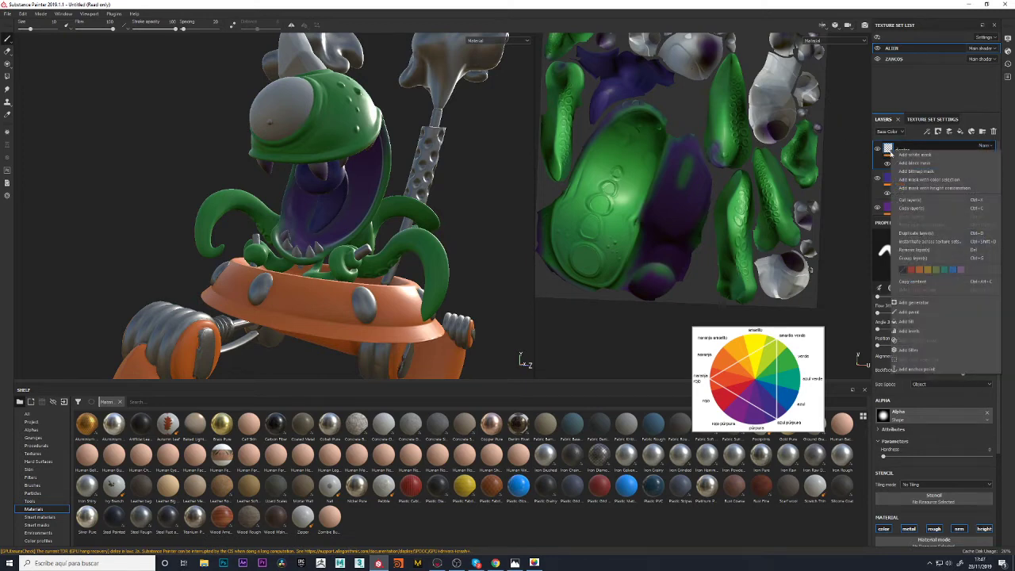
{"action": "left_click", "coordinate": [909, 321]}
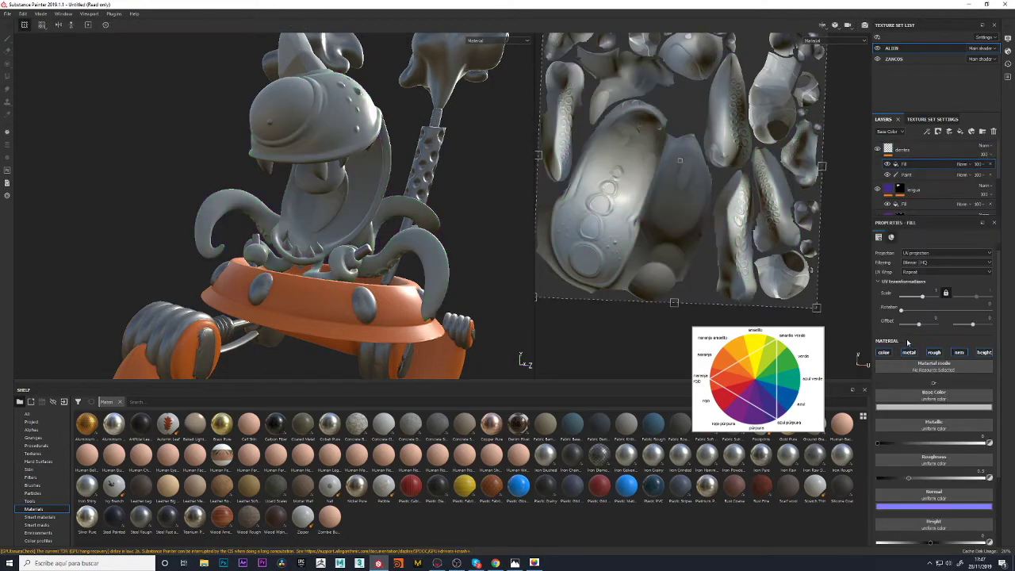
Set the dientes fill's base colour to a pale, desaturated yellow-green cream for the teeth
{"action": "left_click", "coordinate": [923, 409]}
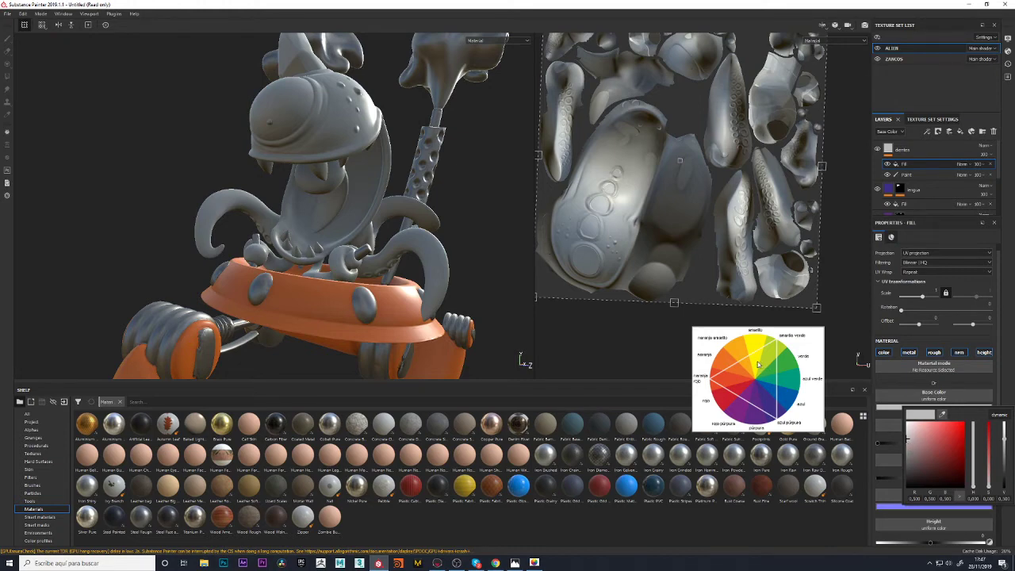
{"action": "left_click", "coordinate": [759, 364]}
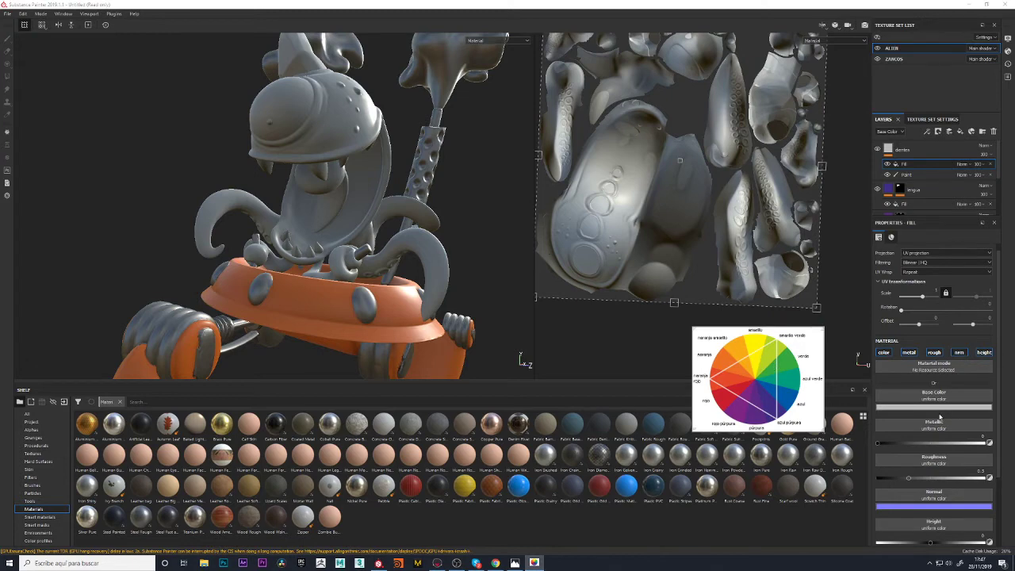
{"action": "left_click", "coordinate": [940, 408]}
{"action": "left_click", "coordinate": [745, 367]}
{"action": "left_click", "coordinate": [757, 358]}
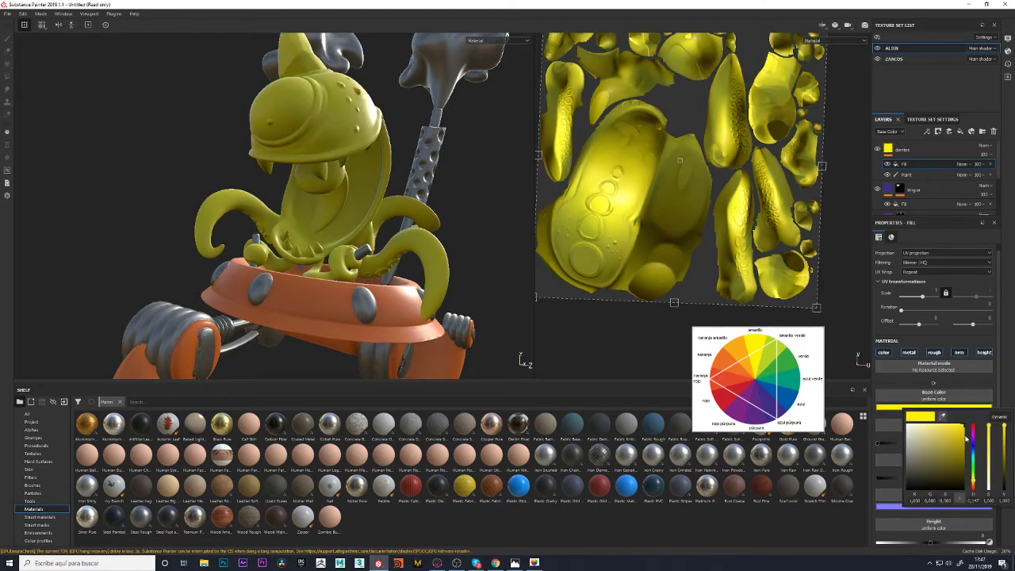
{"action": "left_click", "coordinate": [942, 417]}
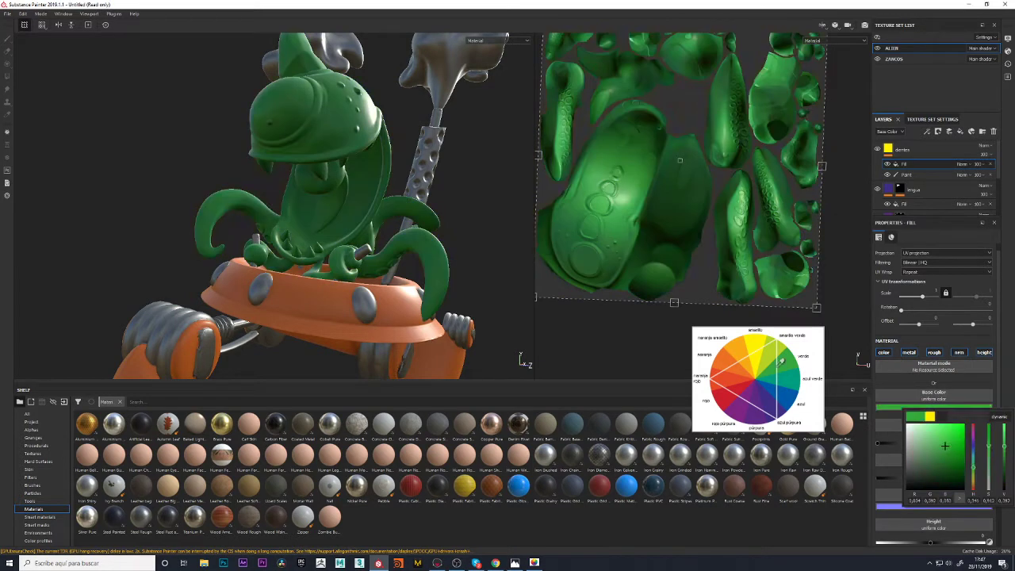
{"action": "left_click", "coordinate": [768, 361]}
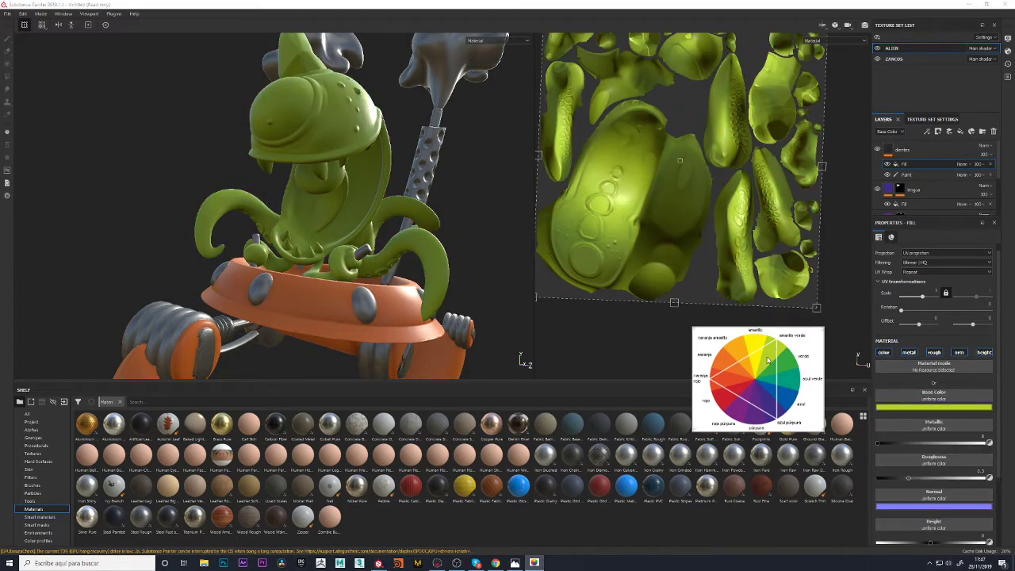
{"action": "left_click", "coordinate": [933, 408]}
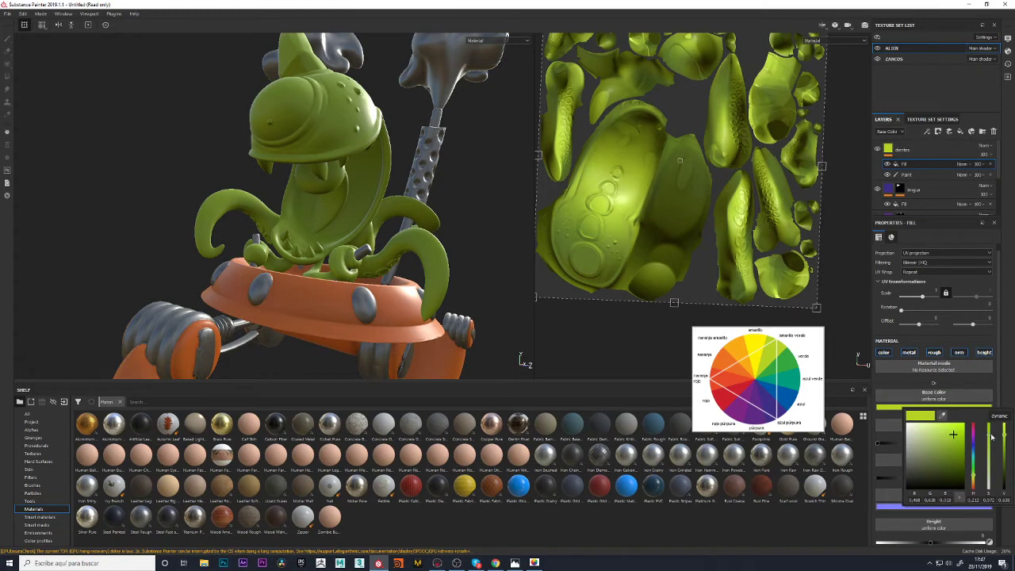
{"action": "left_click_drag", "start_coordinate": [990, 445], "coordinate": [991, 472]}
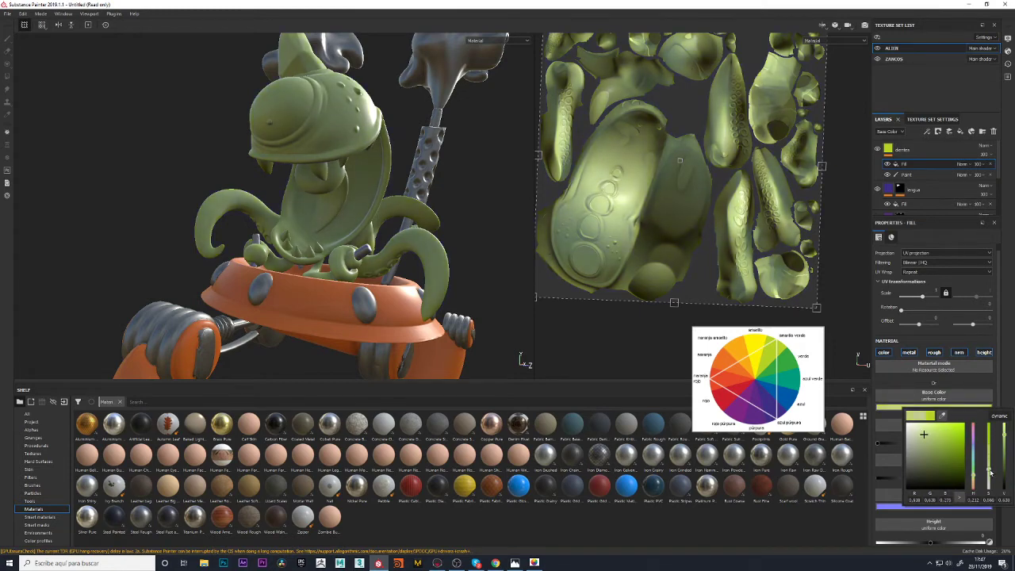
{"action": "left_click", "coordinate": [1006, 296]}
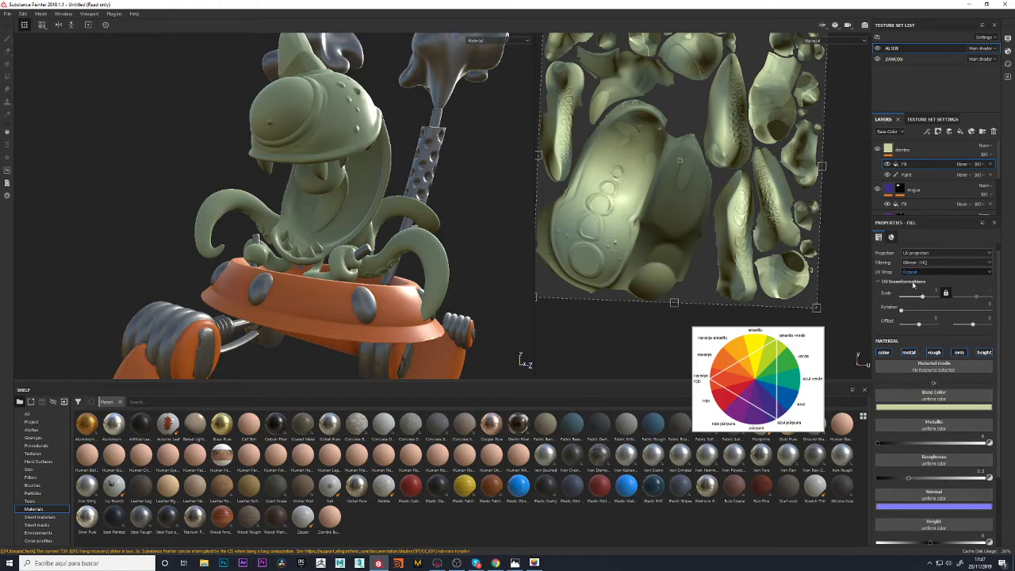
{"action": "left_click", "coordinate": [888, 151]}
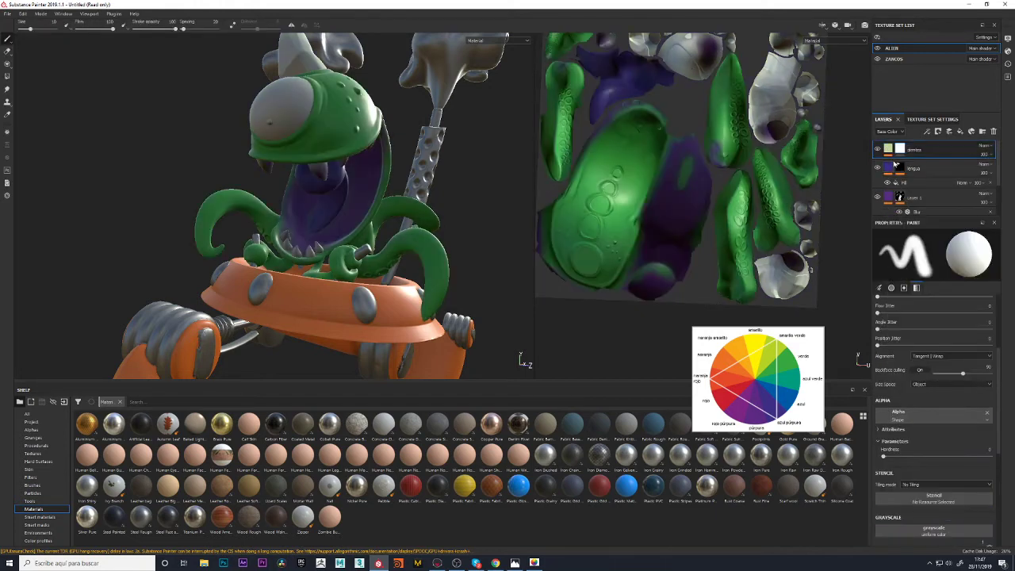
{"action": "right_click", "coordinate": [900, 154]}
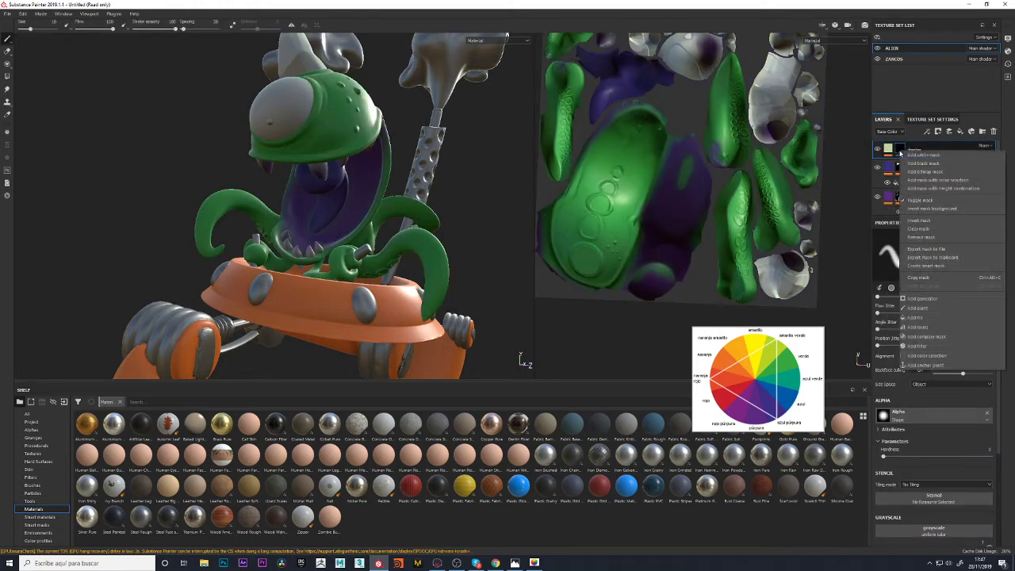
{"action": "left_click", "coordinate": [916, 308]}
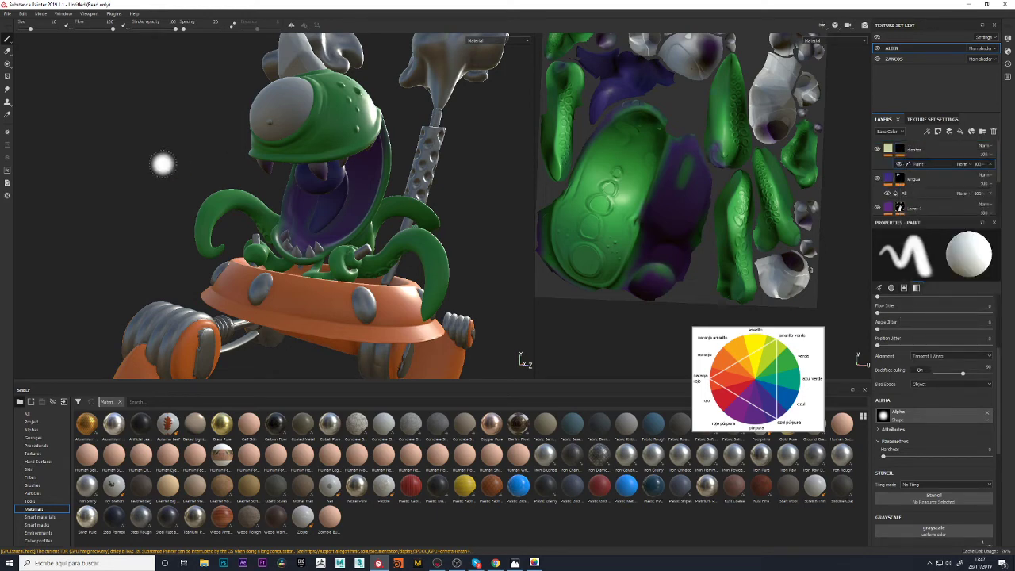
{"action": "left_click", "coordinate": [6, 76]}
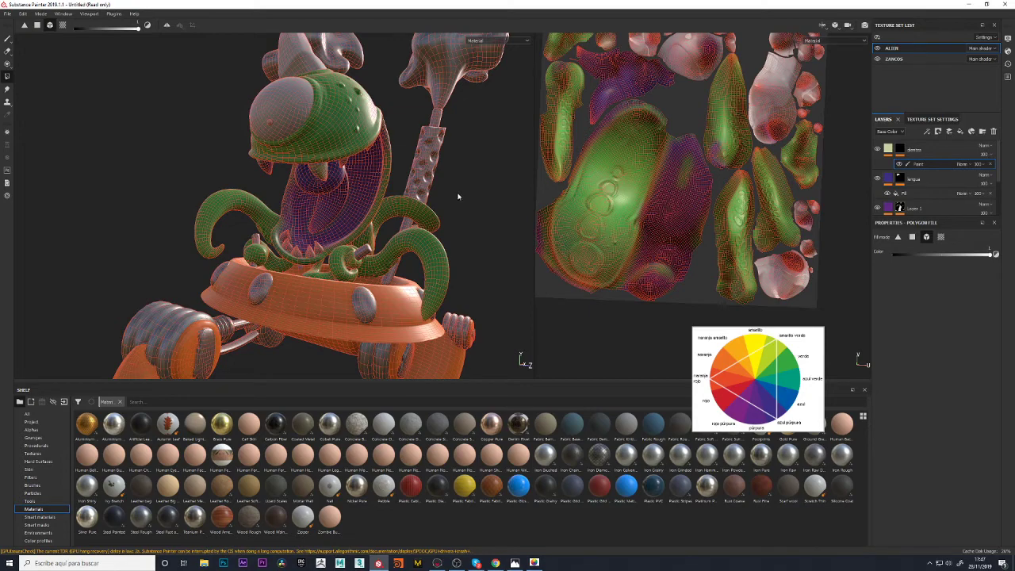
{"action": "left_click_drag", "start_coordinate": [459, 197], "coordinate": [447, 178], "text": "alt"}
{"action": "left_click_drag", "start_coordinate": [288, 156], "coordinate": [333, 174], "text": "alt"}
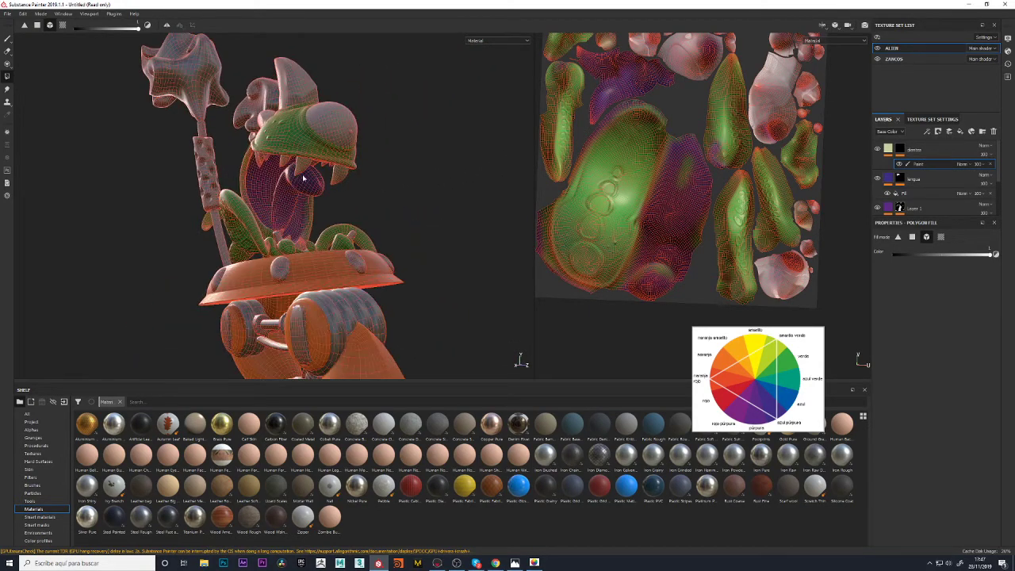
{"action": "scroll", "coordinate": [514, 215], "scroll_direction": "up", "scroll_amount": 5}
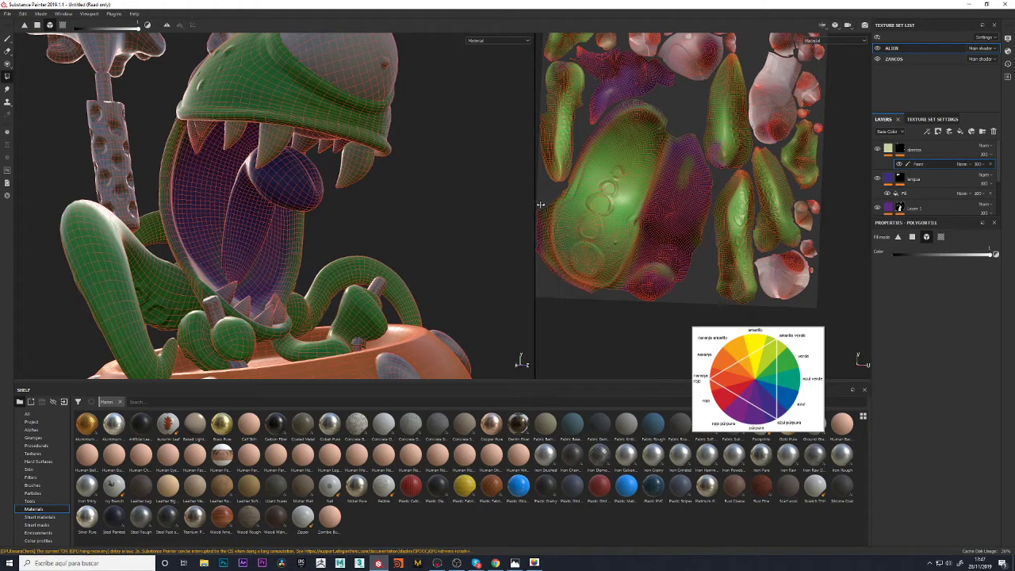
{"action": "left_click_drag", "start_coordinate": [534, 206], "coordinate": [800, 207]}
{"action": "mouse_move", "coordinate": [558, 245]}
{"action": "left_mouse_down", "text": "alt"}
{"action": "mouse_move", "coordinate": [548, 283]}
{"action": "mouse_move", "coordinate": [515, 291]}
{"action": "mouse_move", "coordinate": [426, 231]}
{"action": "left_mouse_up", "text": "alt"}
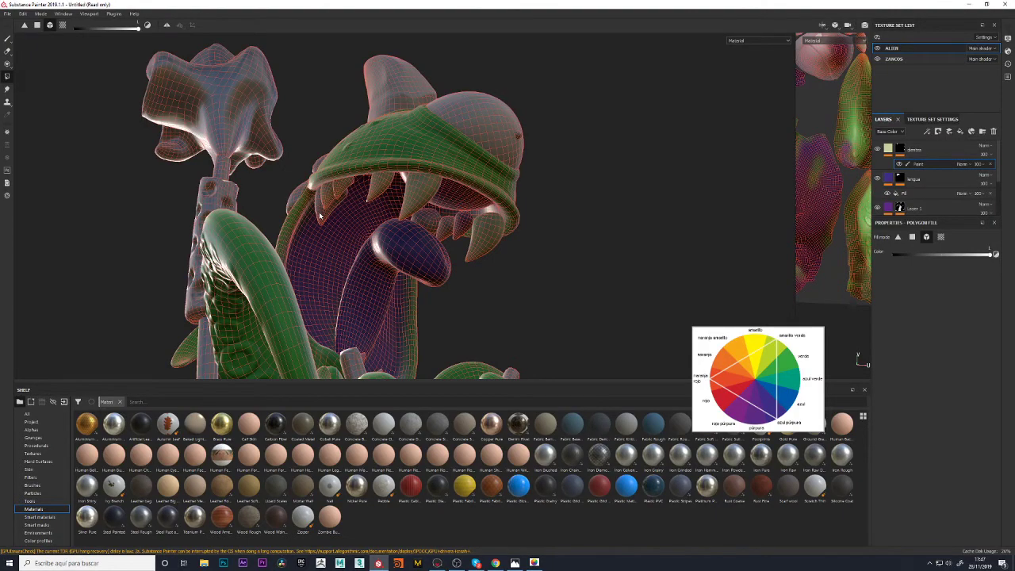
{"action": "left_click_drag", "start_coordinate": [593, 294], "coordinate": [456, 250], "text": "alt"}
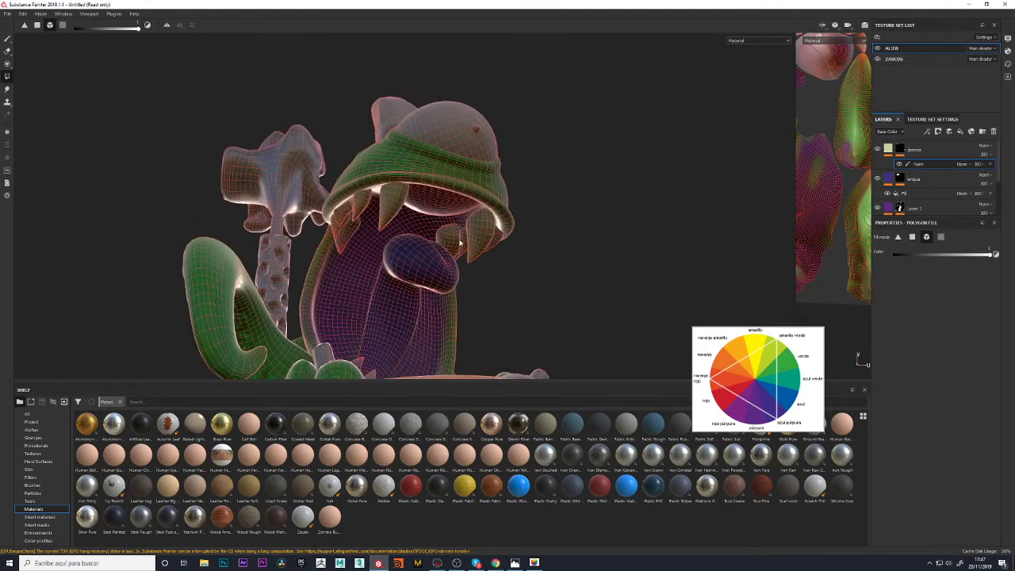
{"action": "left_click_drag", "start_coordinate": [586, 296], "coordinate": [537, 290], "text": "alt"}
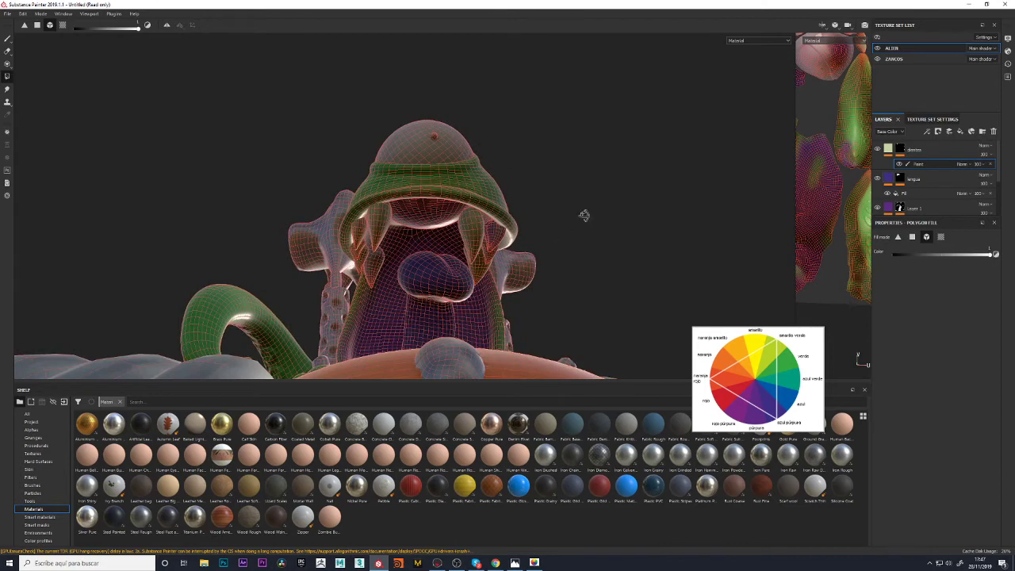
{"action": "mouse_move", "coordinate": [583, 215]}
{"action": "left_mouse_down", "text": "alt"}
{"action": "mouse_move", "coordinate": [514, 232]}
{"action": "mouse_move", "coordinate": [585, 293]}
{"action": "mouse_move", "coordinate": [461, 355]}
{"action": "left_mouse_up", "text": "alt"}
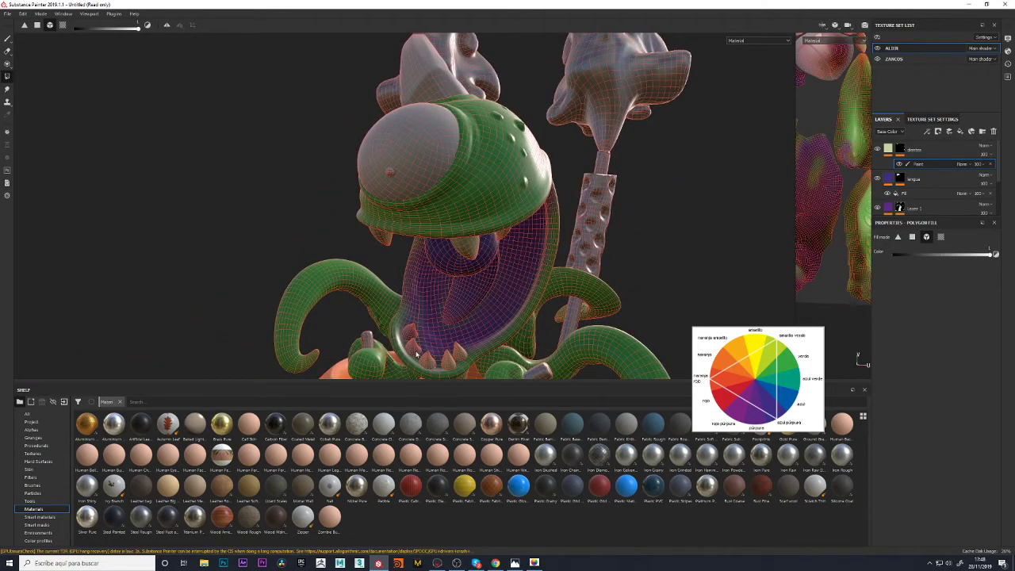
{"action": "mouse_move", "coordinate": [522, 300]}
{"action": "left_mouse_down", "text": "alt"}
{"action": "mouse_move", "coordinate": [730, 213]}
{"action": "mouse_move", "coordinate": [716, 190]}
{"action": "mouse_move", "coordinate": [680, 195]}
{"action": "mouse_move", "coordinate": [669, 234]}
{"action": "mouse_move", "coordinate": [590, 265]}
{"action": "mouse_move", "coordinate": [663, 241]}
{"action": "left_mouse_up", "text": "alt"}
{"action": "scroll", "coordinate": [667, 234], "scroll_direction": "down", "scroll_amount": 5}
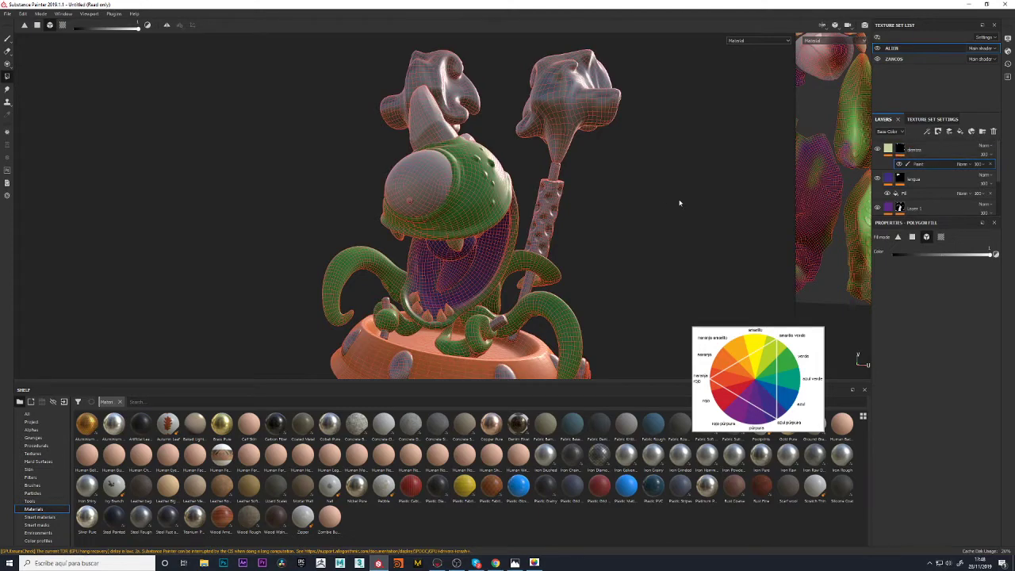
{"action": "scroll", "coordinate": [364, 206], "scroll_direction": "up", "scroll_amount": 3}
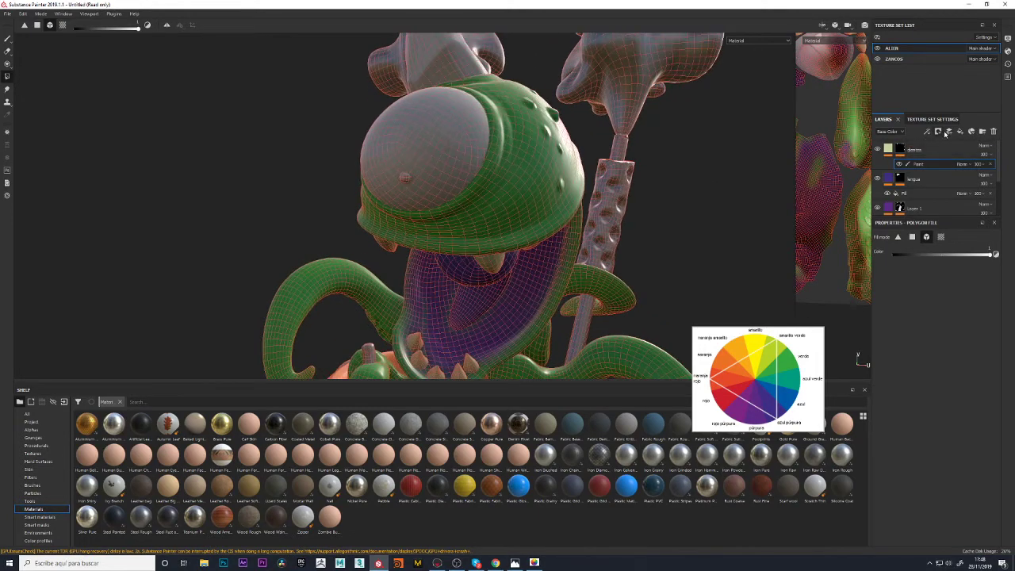
Add a new layer on top of the stack, trial a purple stroke on the head and undo it
{"action": "left_click", "coordinate": [927, 131]}
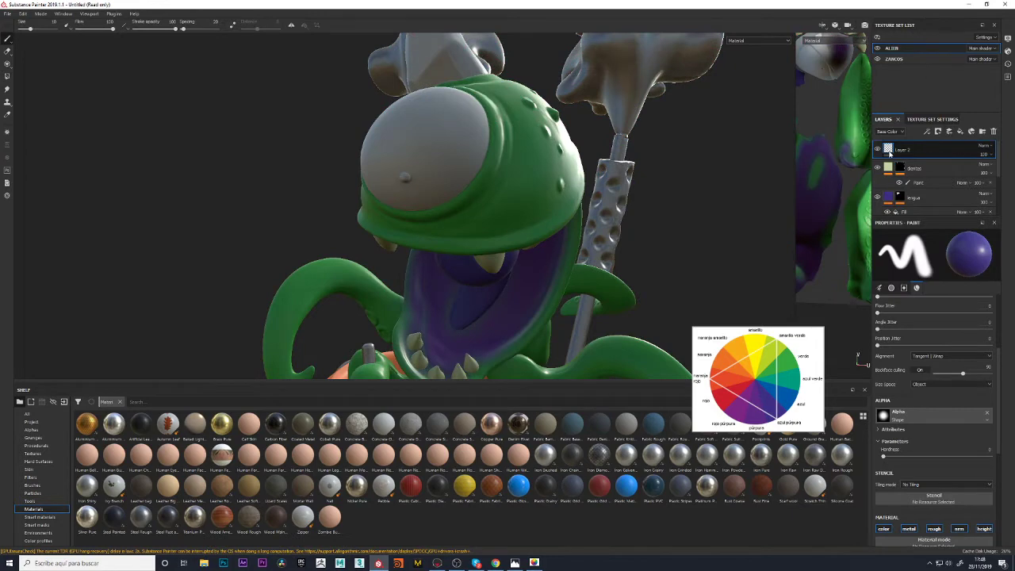
{"action": "scroll", "coordinate": [460, 234], "scroll_direction": "down", "scroll_amount": 3}
{"action": "scroll", "coordinate": [437, 230], "scroll_direction": "down", "scroll_amount": 3}
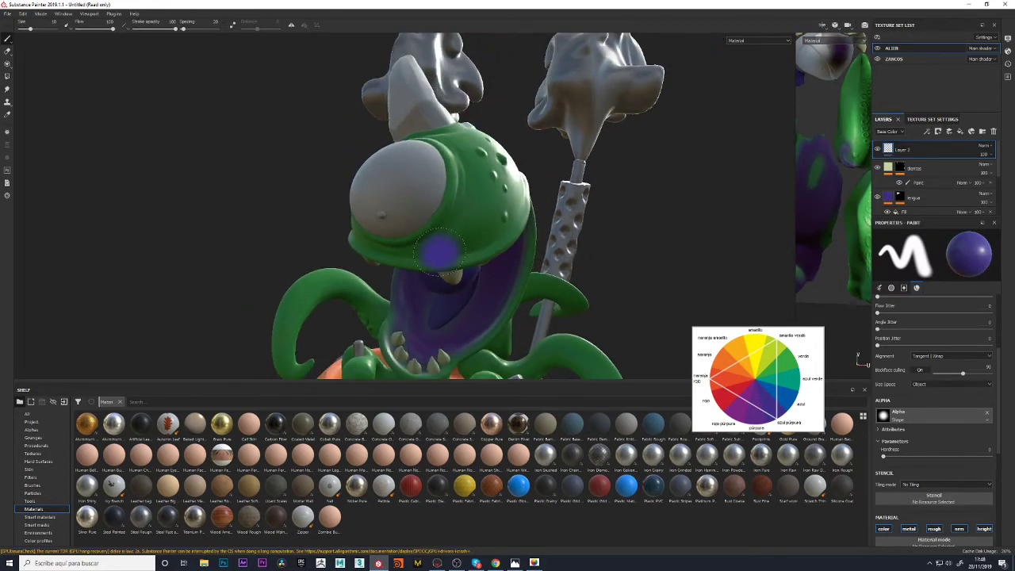
{"action": "left_click_drag", "start_coordinate": [572, 263], "coordinate": [577, 245], "text": "alt"}
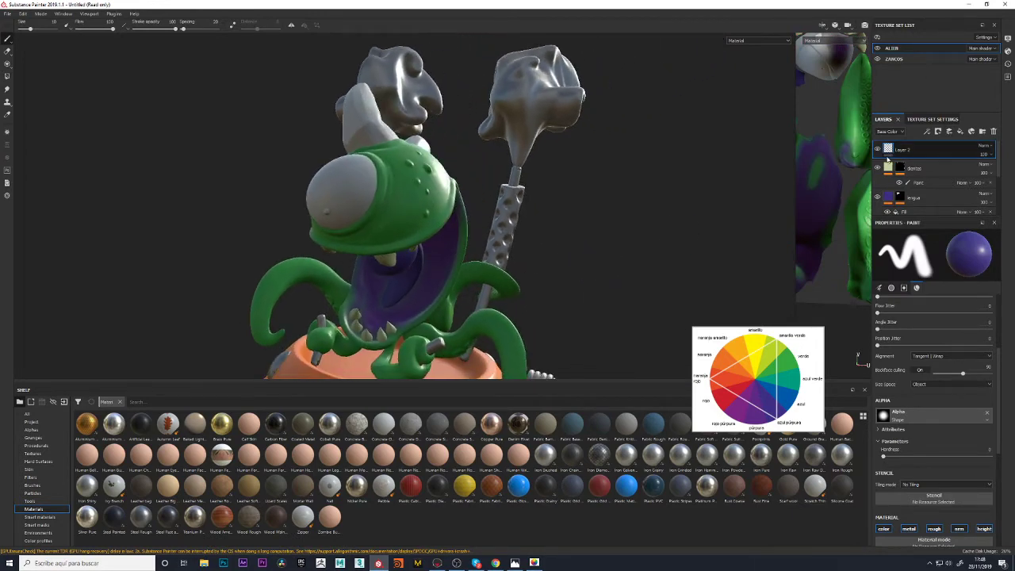
{"action": "left_click_drag", "start_coordinate": [669, 223], "coordinate": [624, 267], "text": "alt"}
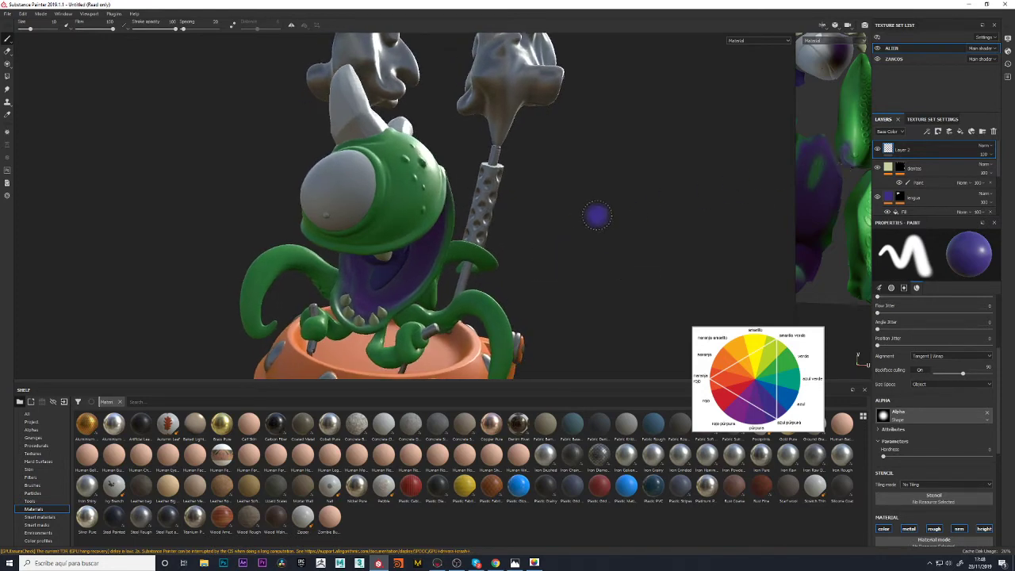
{"action": "left_click_drag", "start_coordinate": [433, 231], "coordinate": [431, 206]}
{"action": "key", "text": "ctrl+z"}
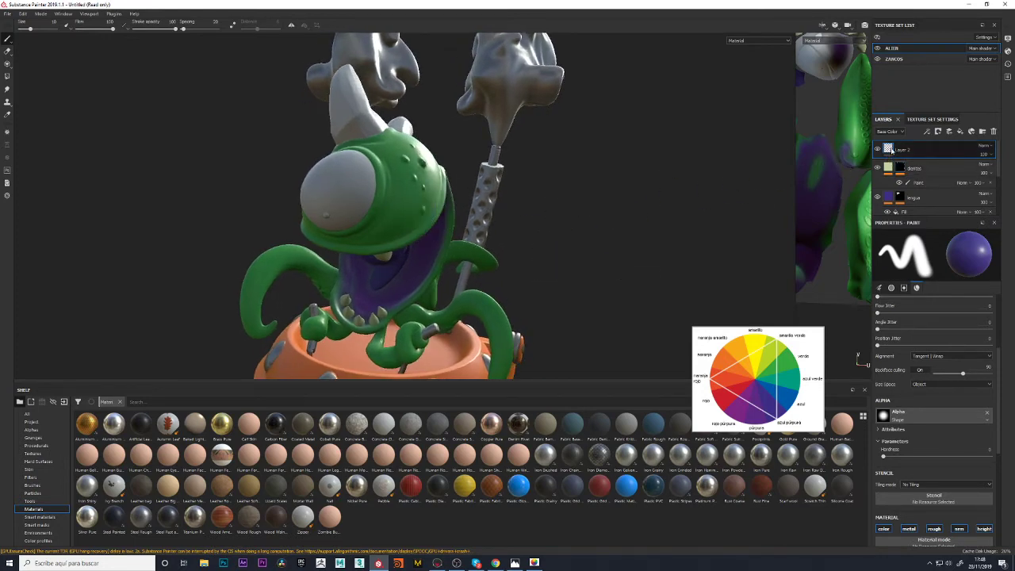
Bring up the ojo layer's options menu to add an effect to it
{"action": "right_click", "coordinate": [891, 149]}
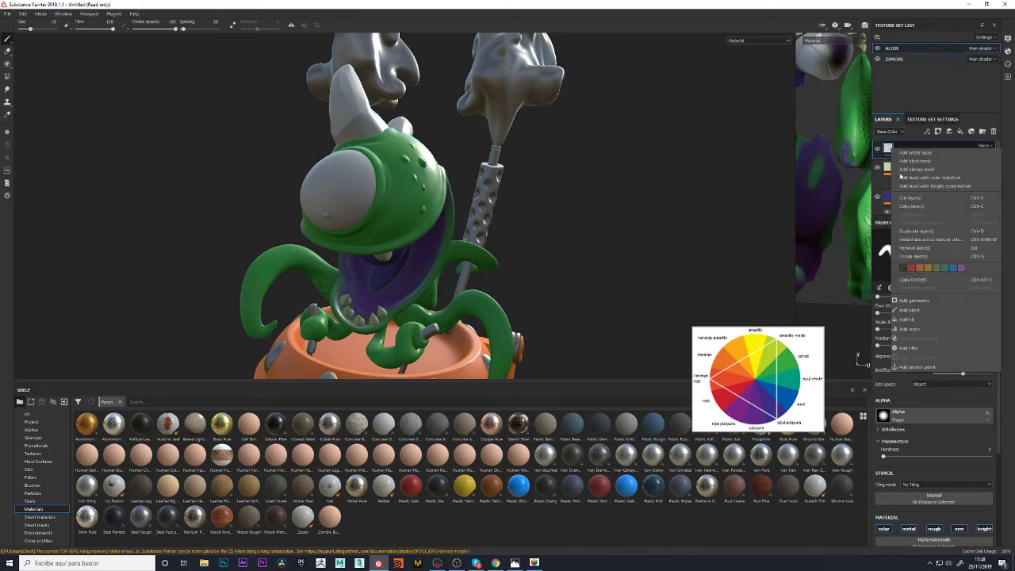
{"action": "left_click", "coordinate": [889, 149]}
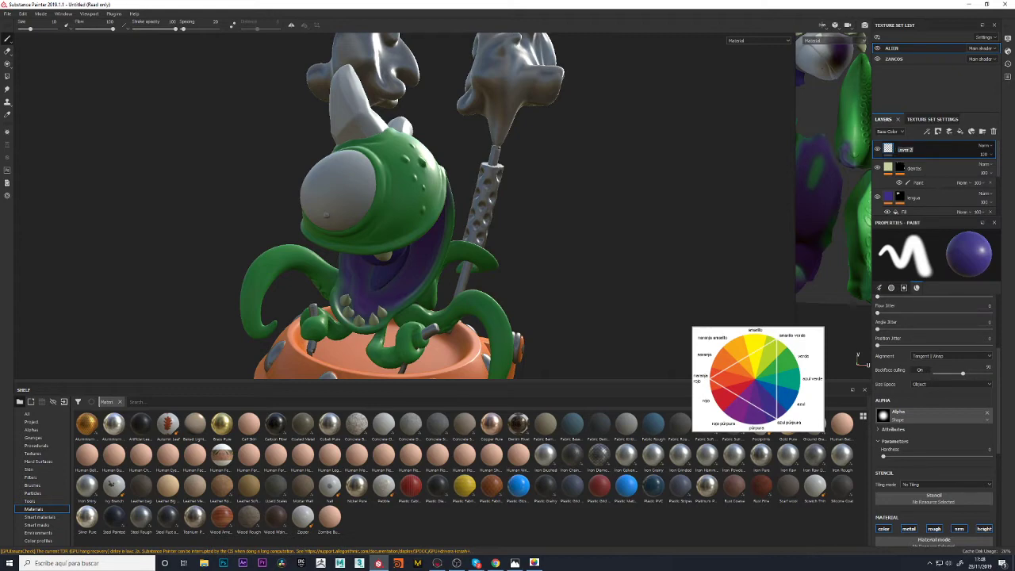
{"action": "right_click", "coordinate": [893, 155]}
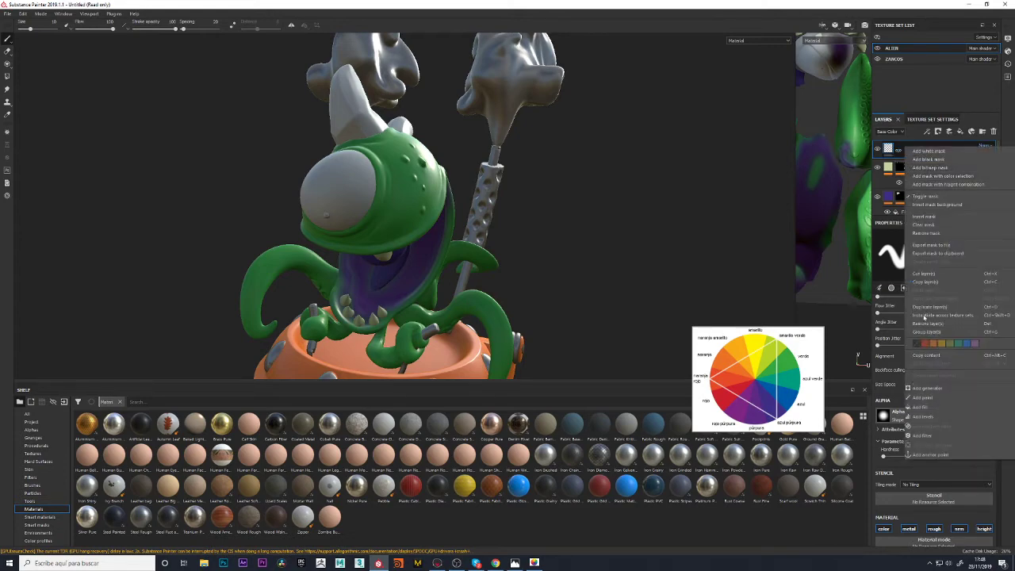
Add a paint effect to ojo with a white base colour and slightly raised metallic
{"action": "left_click", "coordinate": [926, 397]}
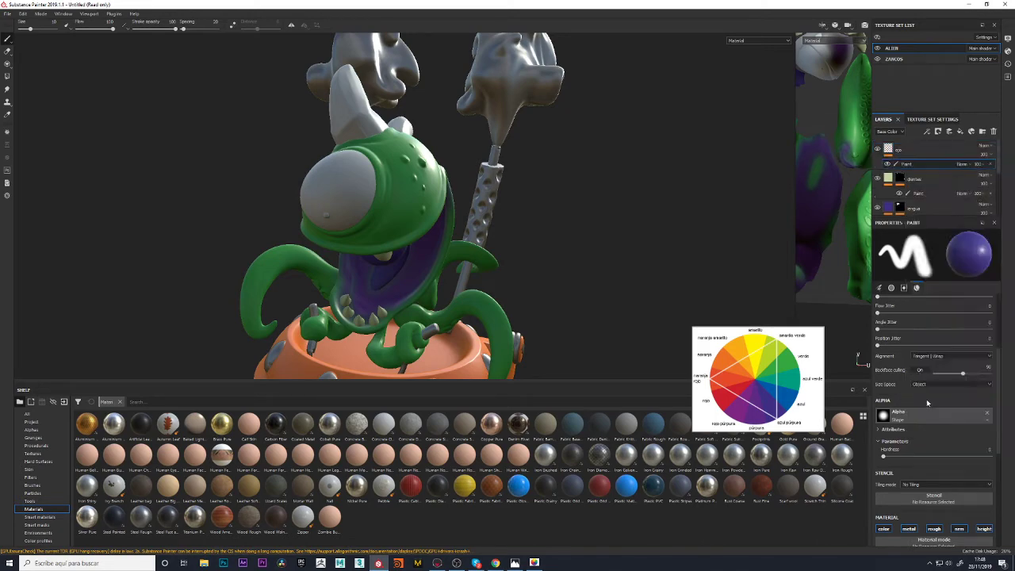
{"action": "scroll", "coordinate": [924, 444], "scroll_direction": "down", "scroll_amount": 1}
{"action": "scroll", "coordinate": [924, 466], "scroll_direction": "down", "scroll_amount": 5}
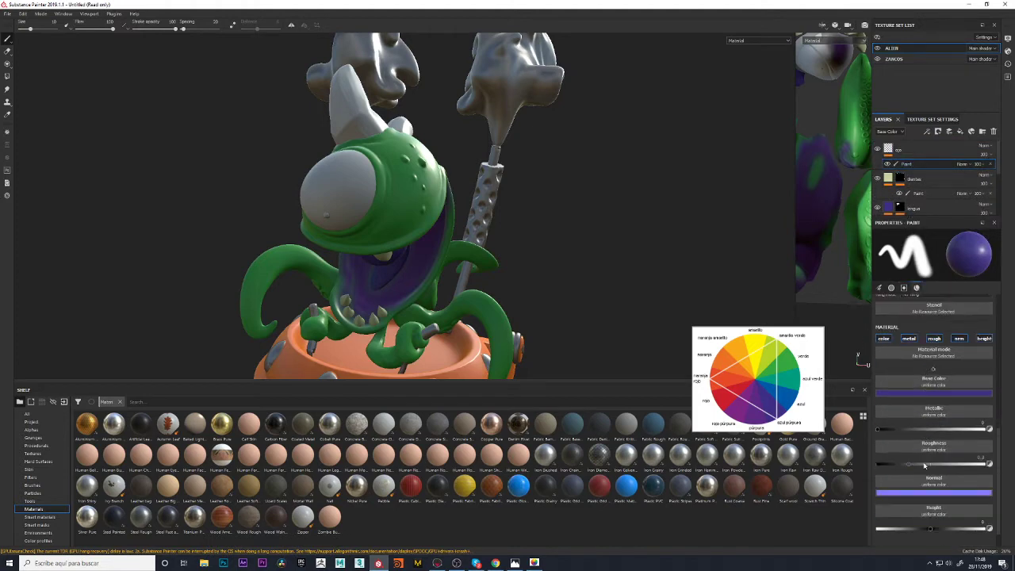
{"action": "scroll", "coordinate": [936, 394], "scroll_direction": "up", "scroll_amount": 2}
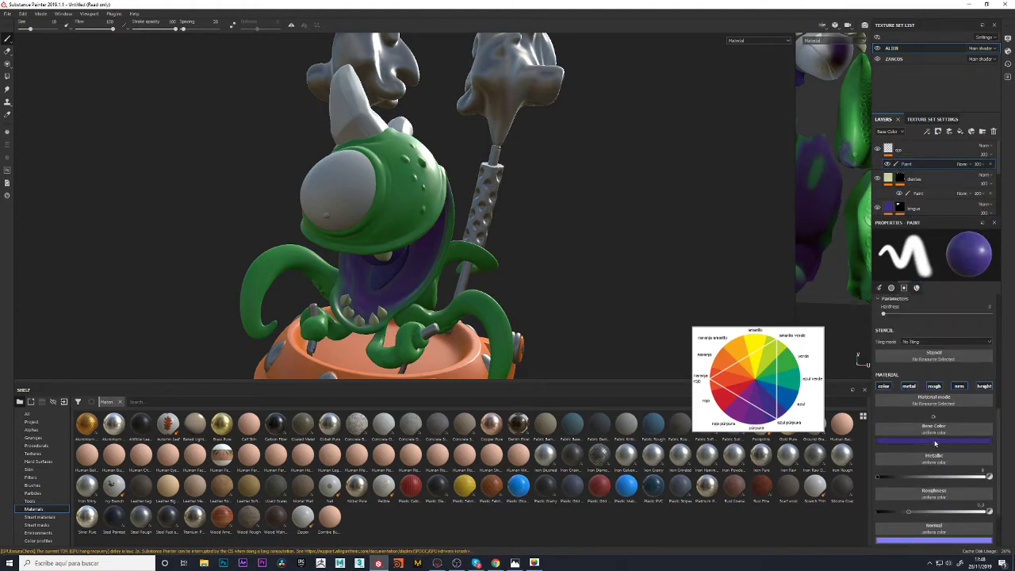
{"action": "left_click", "coordinate": [935, 442]}
{"action": "left_click_drag", "start_coordinate": [925, 479], "coordinate": [906, 467]}
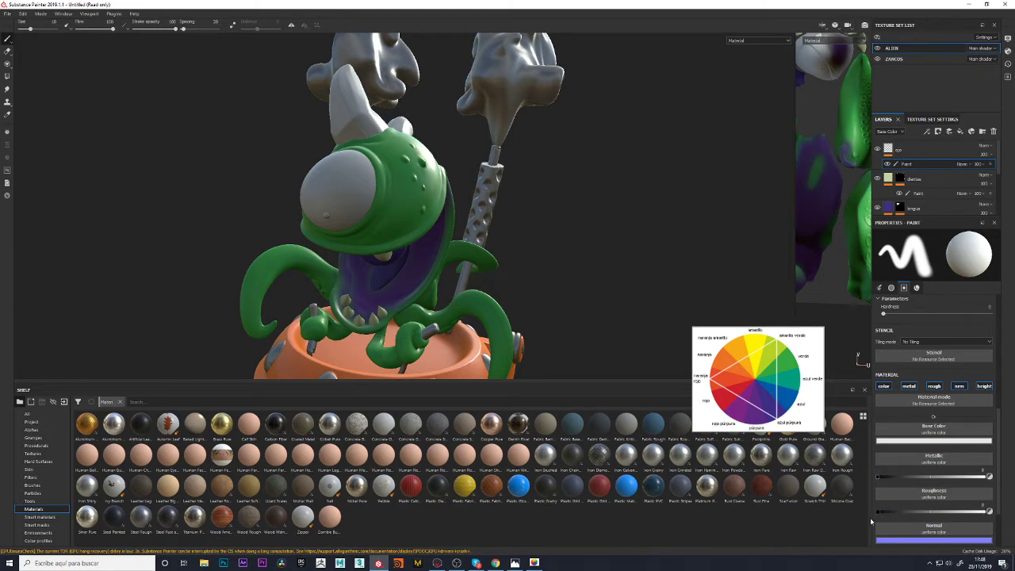
{"action": "left_click_drag", "start_coordinate": [884, 479], "coordinate": [899, 479]}
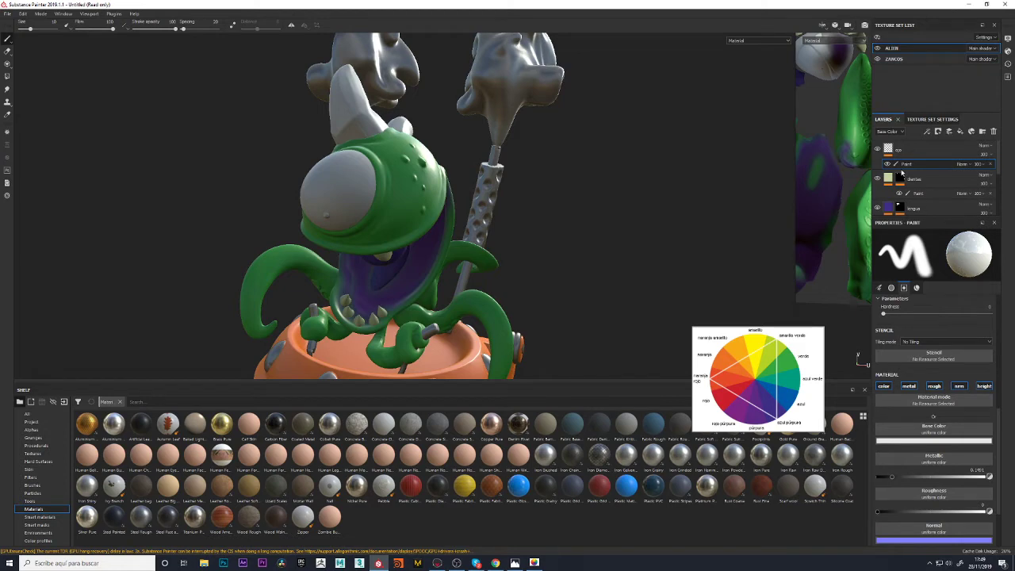
Fill the eye white with Polygon Fill, then rotate the environment lighting to show its shine
{"action": "left_click", "coordinate": [8, 77]}
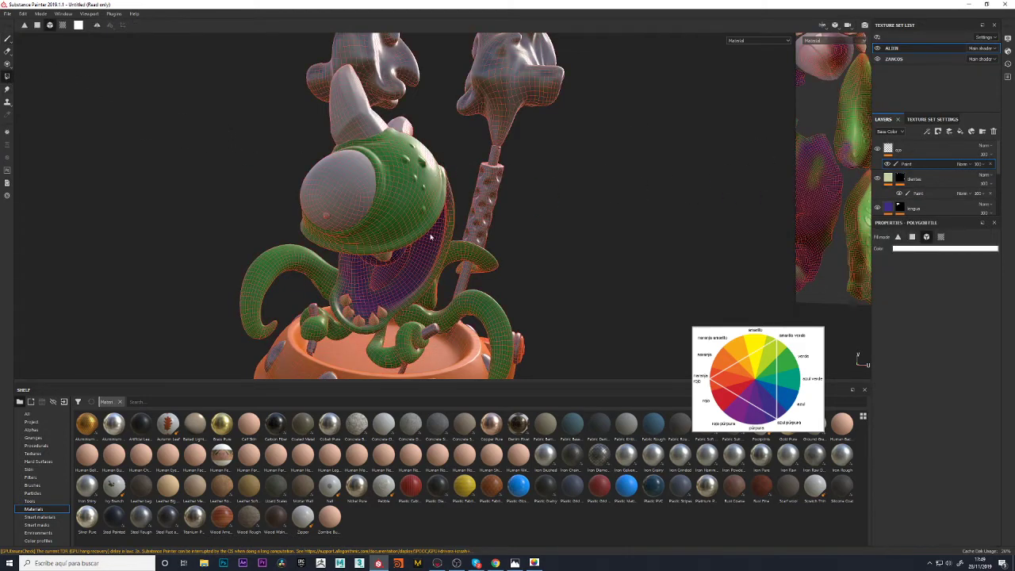
{"action": "mouse_move", "coordinate": [323, 176]}
{"action": "right_mouse_down", "text": "shift"}
{"action": "mouse_move", "coordinate": [573, 270]}
{"action": "mouse_move", "coordinate": [525, 269]}
{"action": "right_mouse_up", "text": "shift"}
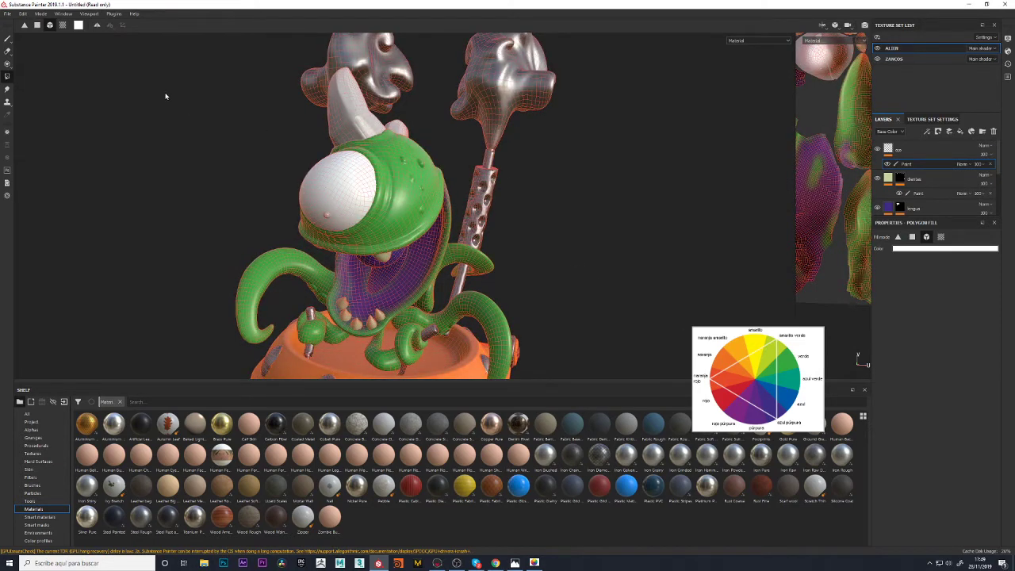
{"action": "left_click", "coordinate": [8, 39]}
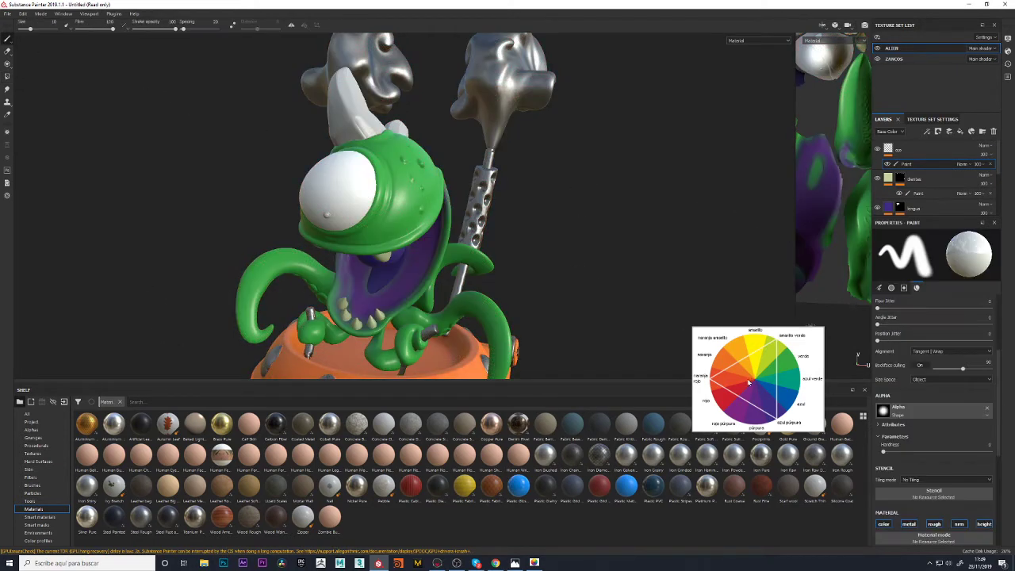
{"action": "mouse_move", "coordinate": [748, 384]}
{"action": "left_mouse_down"}
{"action": "mouse_move", "coordinate": [713, 267]}
{"action": "mouse_move", "coordinate": [702, 313]}
{"action": "left_mouse_up"}
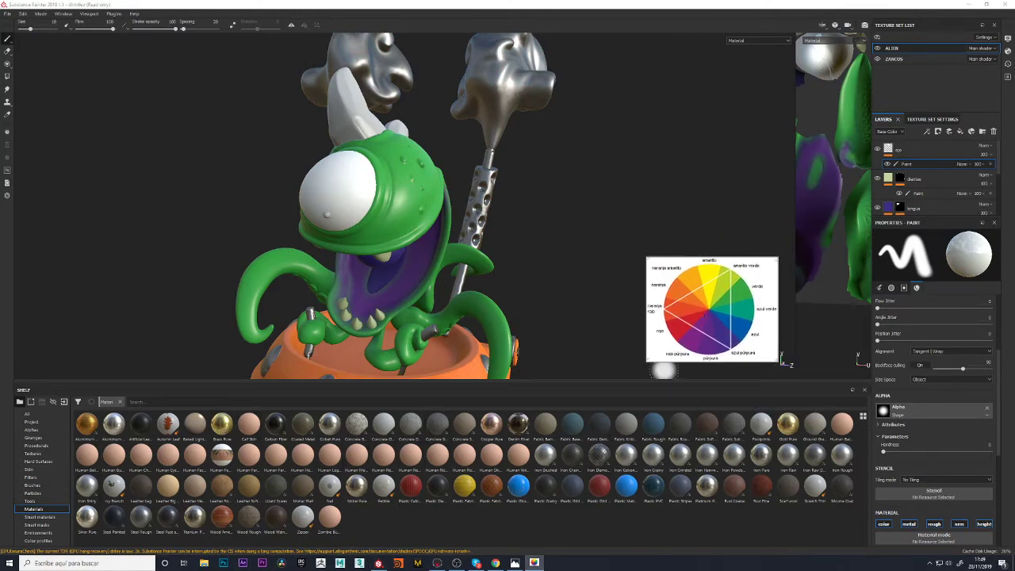
{"action": "left_click_drag", "start_coordinate": [537, 214], "coordinate": [525, 228], "text": "alt"}
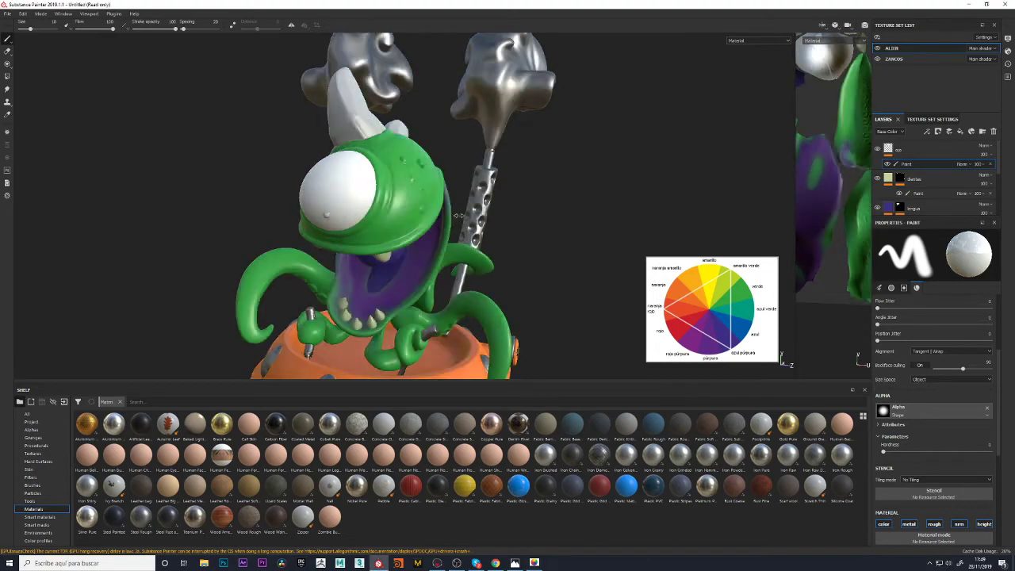
{"action": "right_click_drag", "start_coordinate": [525, 228], "coordinate": [476, 250], "text": "shift"}
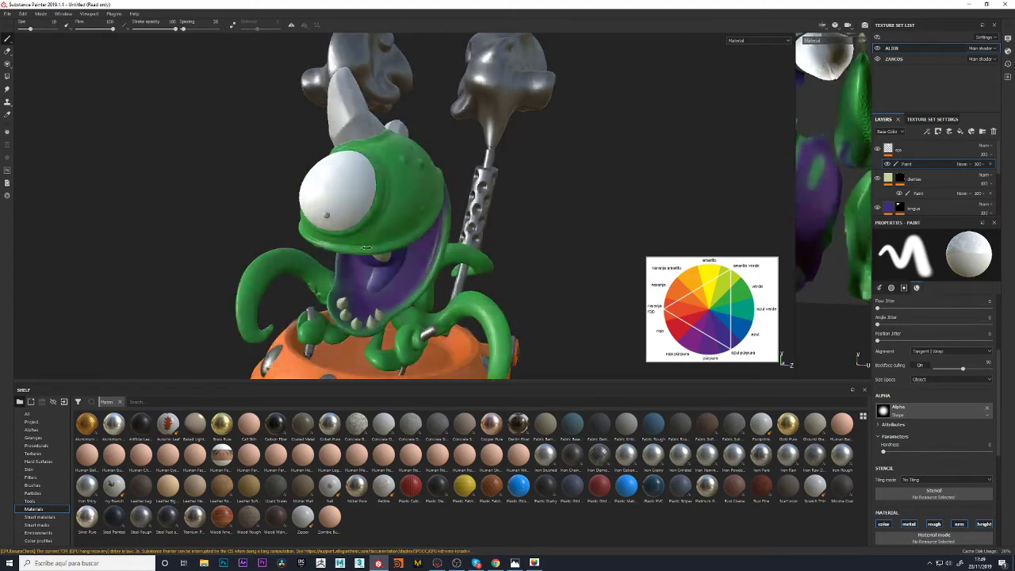
{"action": "right_click_drag", "start_coordinate": [476, 250], "coordinate": [537, 254], "text": "shift"}
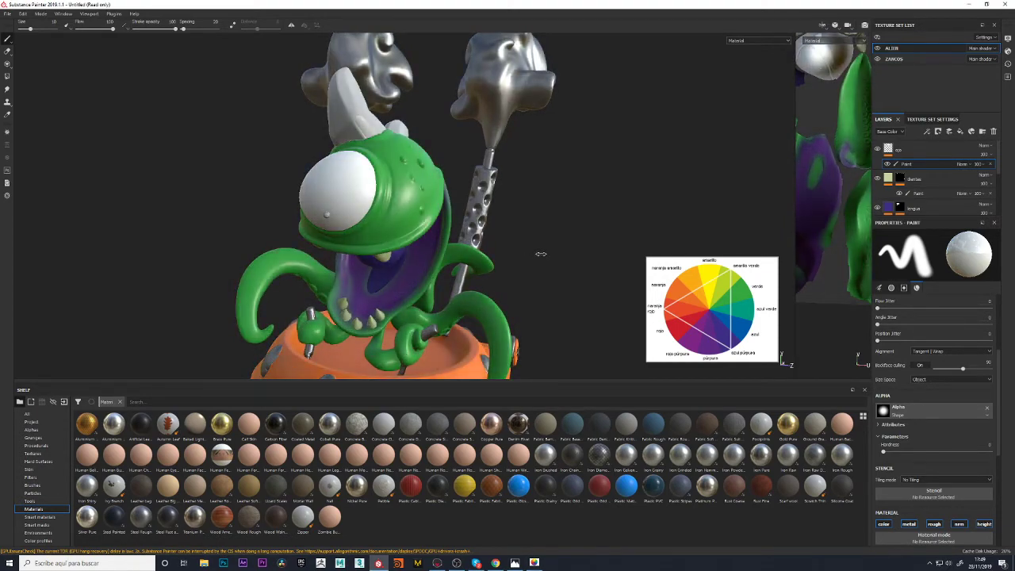
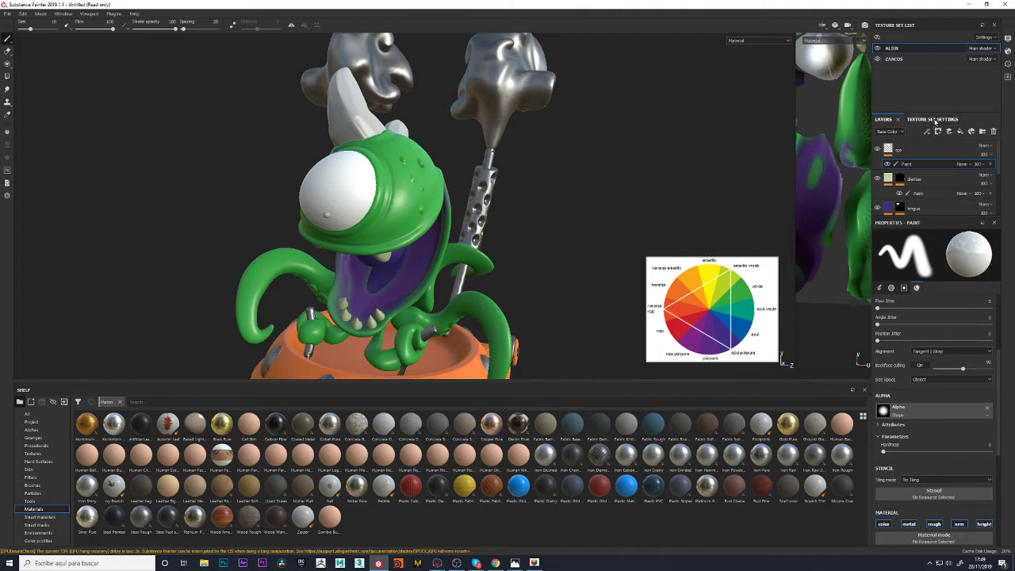
Open the Window menu to show the Layout options Default and Reset UI
{"action": "scroll", "coordinate": [921, 461], "scroll_direction": "down", "scroll_amount": 1}
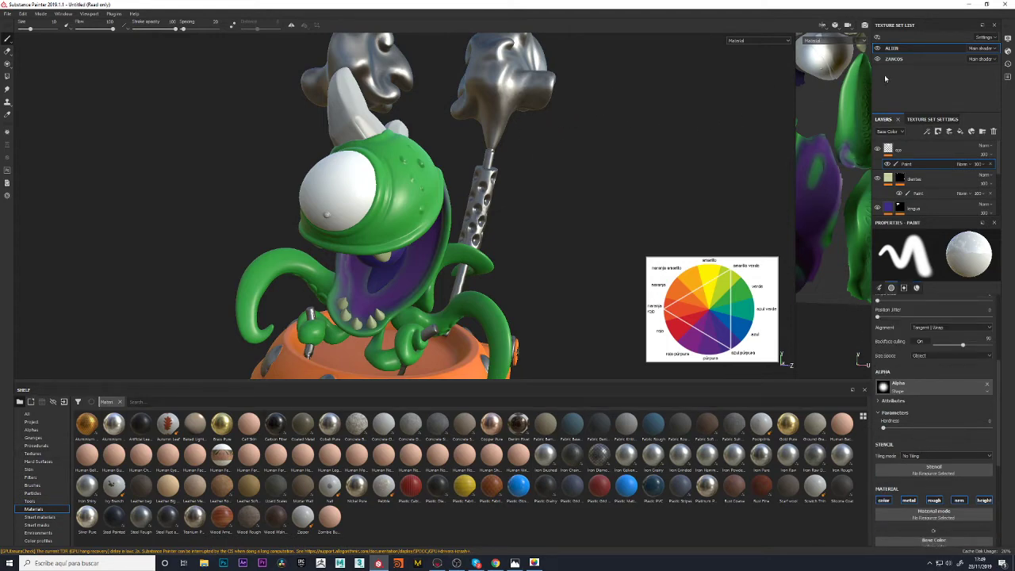
{"action": "left_click", "coordinate": [115, 13]}
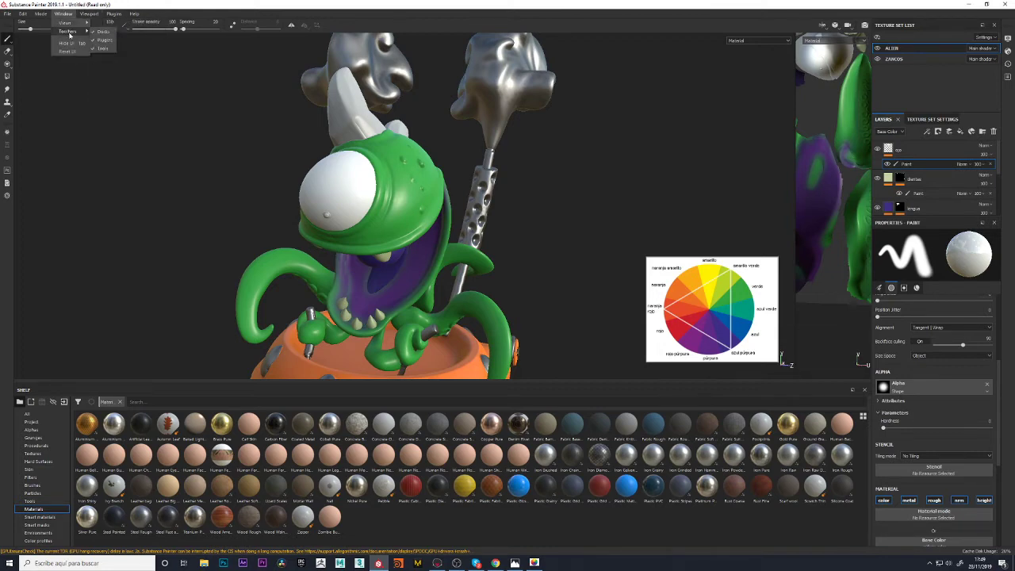
{"action": "mouse_move", "coordinate": [67, 23]}
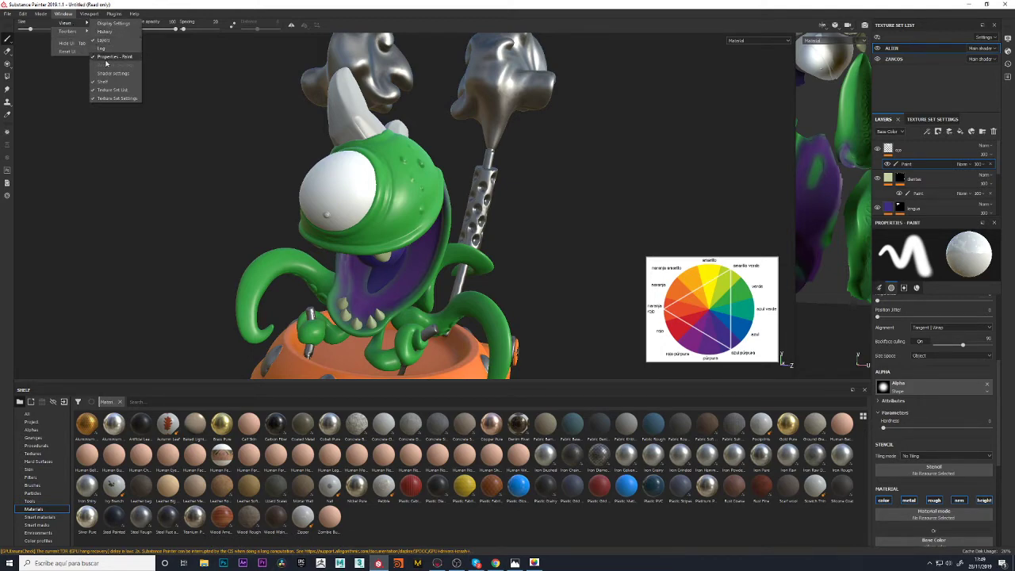
Reset the UI, then light the viewport with a Soft studio environment map, rotated around the creature
{"action": "left_click", "coordinate": [67, 52]}
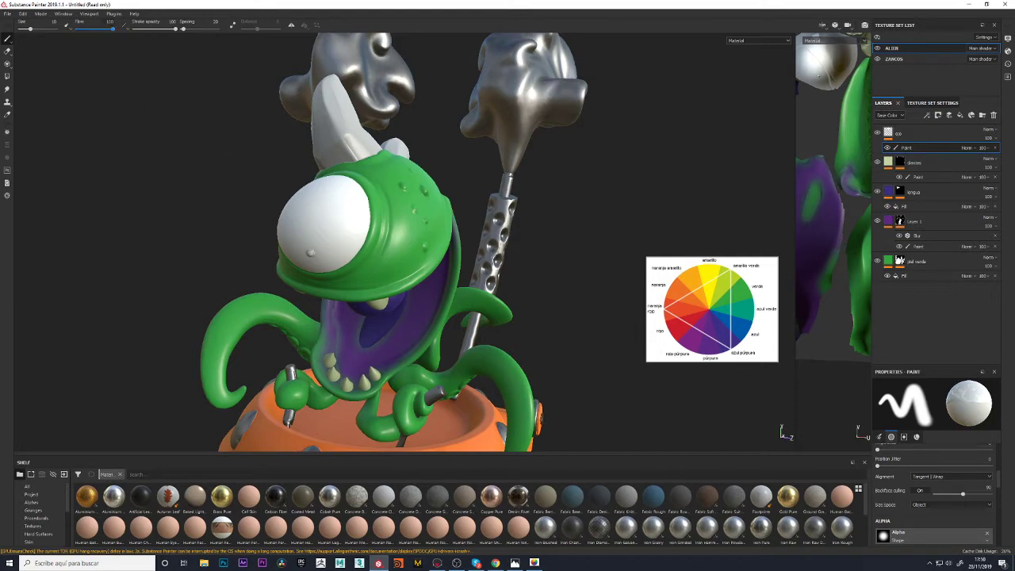
{"action": "left_click", "coordinate": [64, 14]}
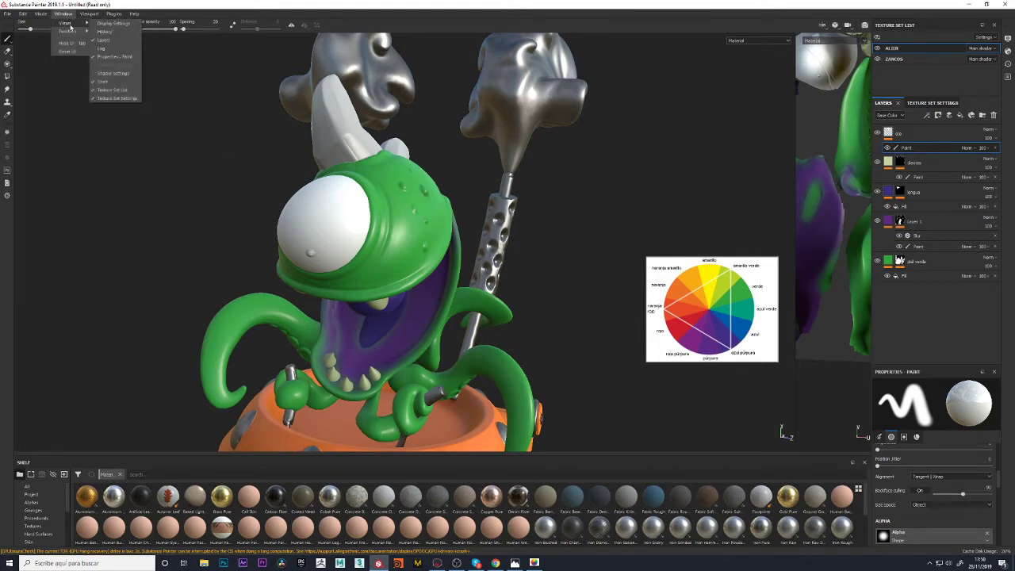
{"action": "mouse_move", "coordinate": [66, 23]}
{"action": "left_click", "coordinate": [112, 23]}
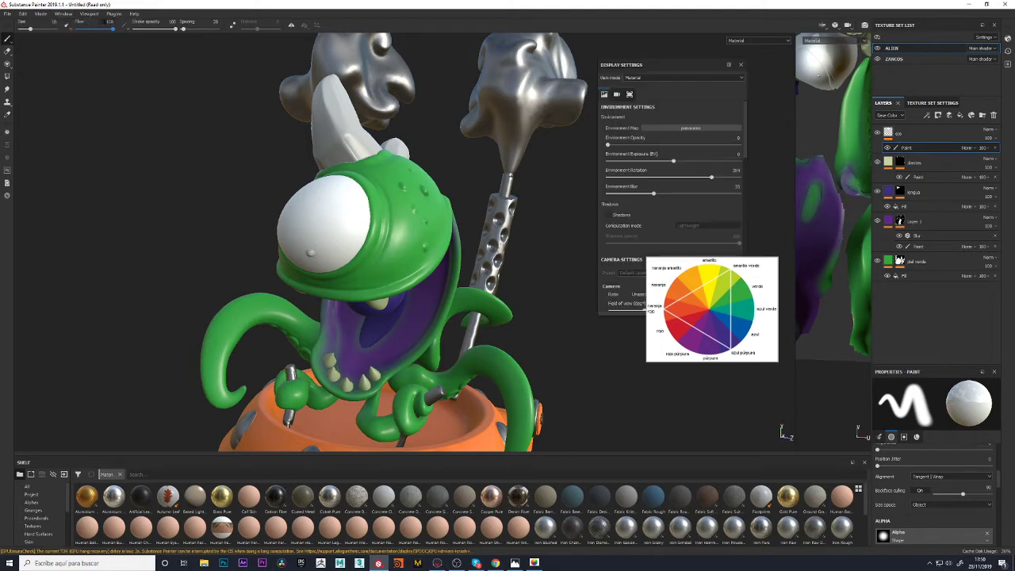
{"action": "left_click_drag", "start_coordinate": [683, 64], "coordinate": [572, 230]}
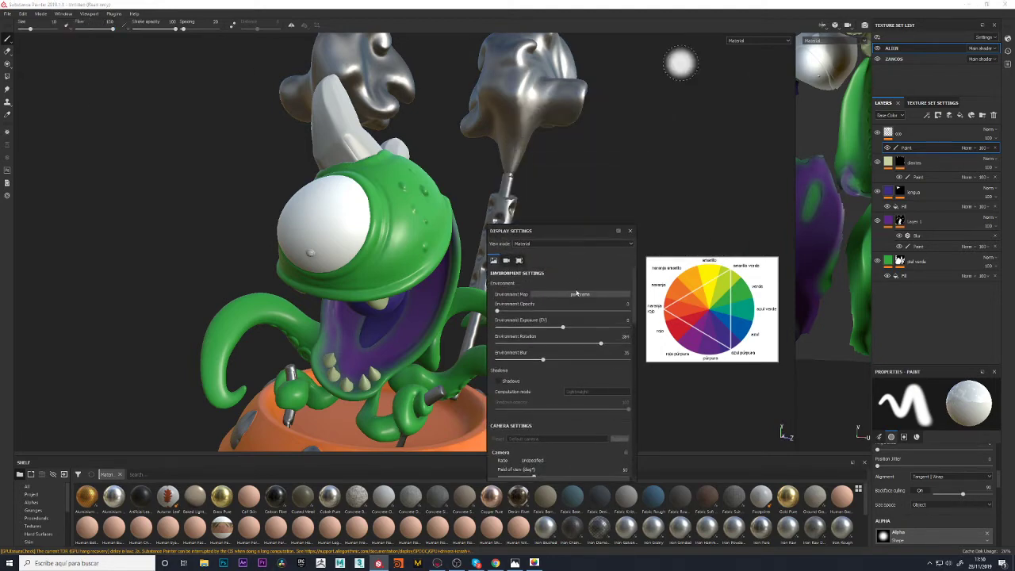
{"action": "left_click", "coordinate": [576, 295]}
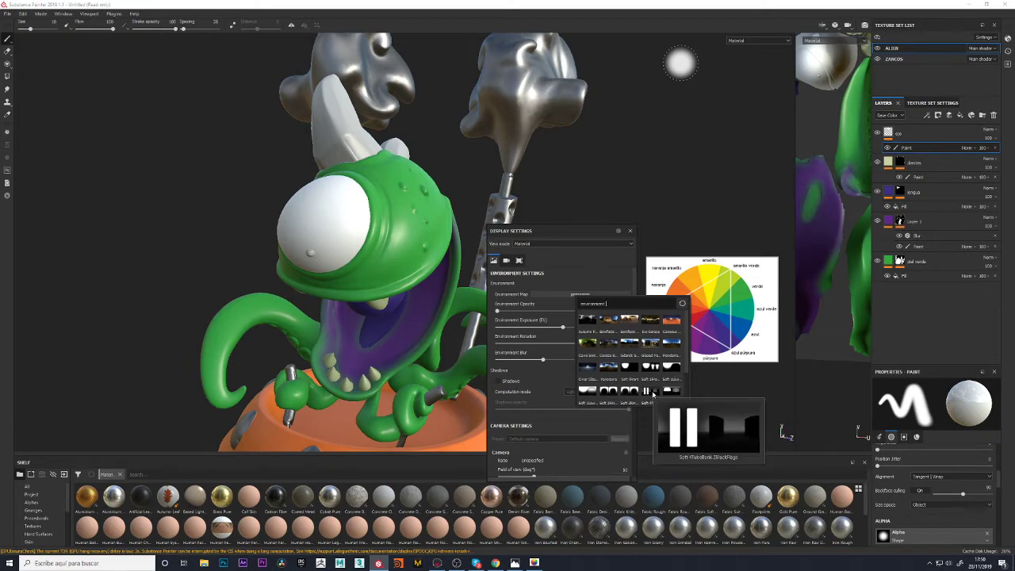
{"action": "left_click", "coordinate": [651, 392]}
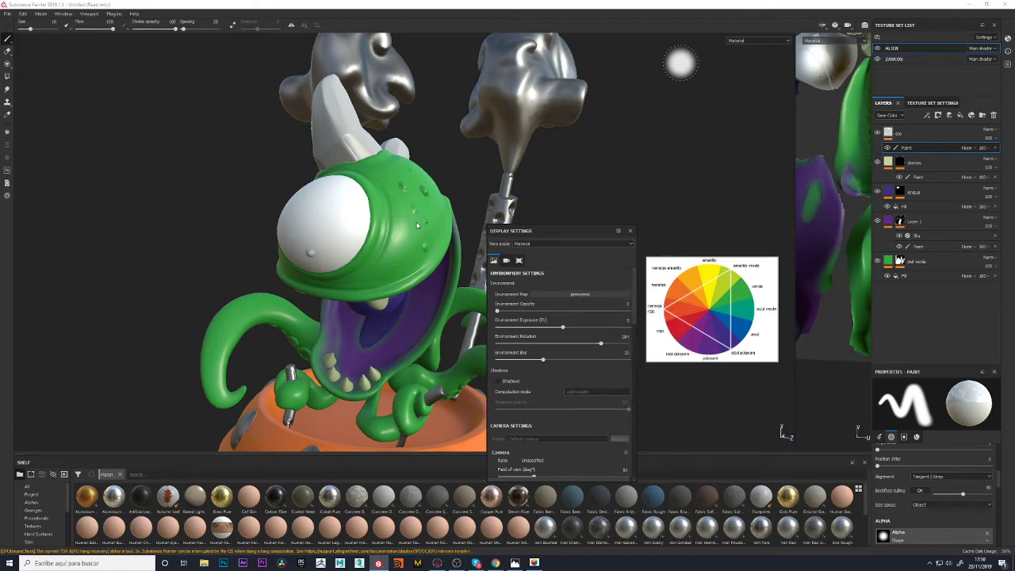
{"action": "mouse_move", "coordinate": [416, 226]}
{"action": "right_mouse_down", "text": "shift"}
{"action": "mouse_move", "coordinate": [165, 229]}
{"action": "mouse_move", "coordinate": [222, 226]}
{"action": "mouse_move", "coordinate": [187, 227]}
{"action": "mouse_move", "coordinate": [216, 234]}
{"action": "right_mouse_up", "text": "shift"}
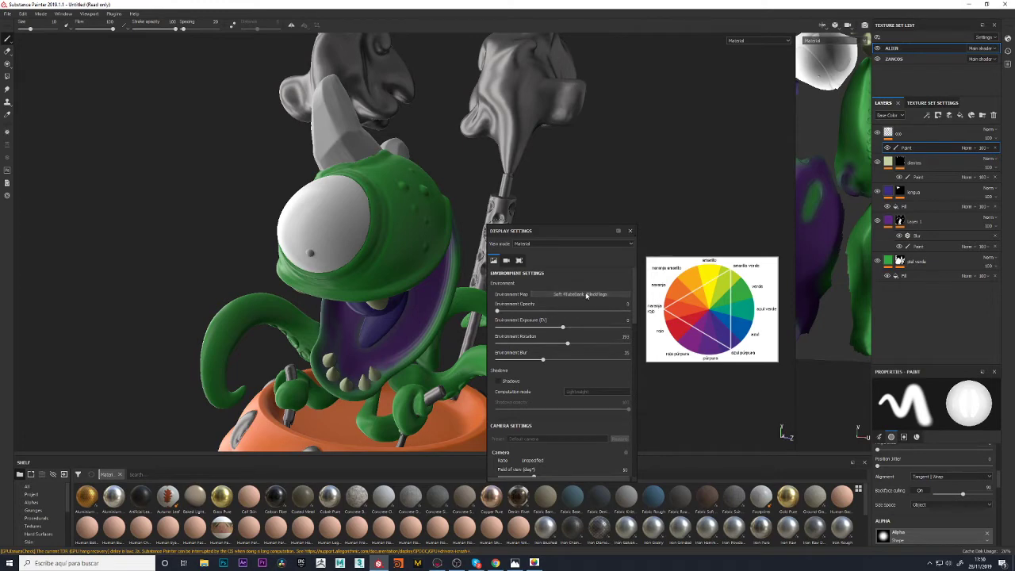
Close Display Settings, zoom and orbit around the creature and pot, and select the ojo layer
{"action": "left_click", "coordinate": [629, 232]}
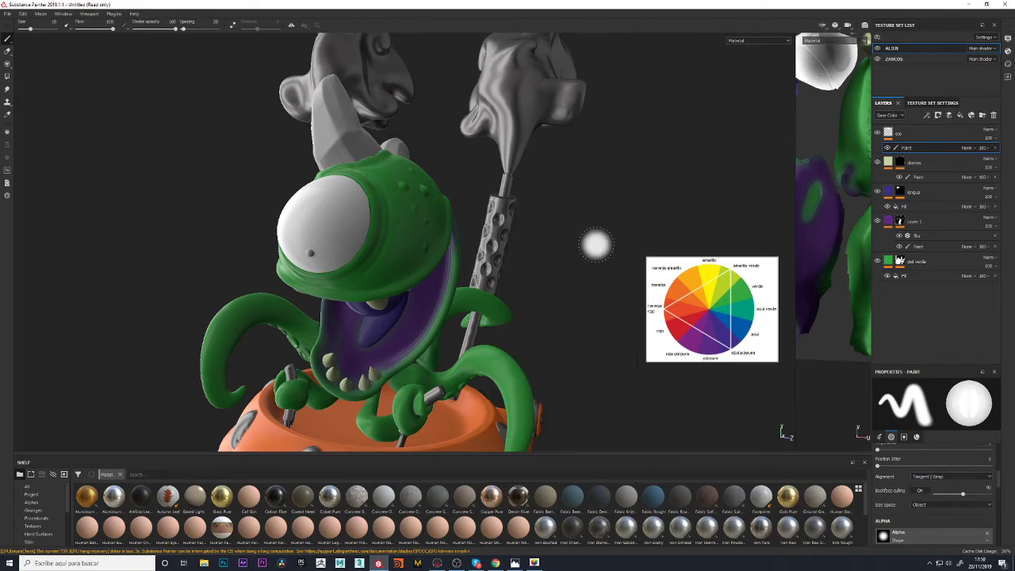
{"action": "scroll", "coordinate": [429, 295], "scroll_direction": "down", "scroll_amount": 3}
{"action": "scroll", "coordinate": [427, 297], "scroll_direction": "down", "scroll_amount": 3}
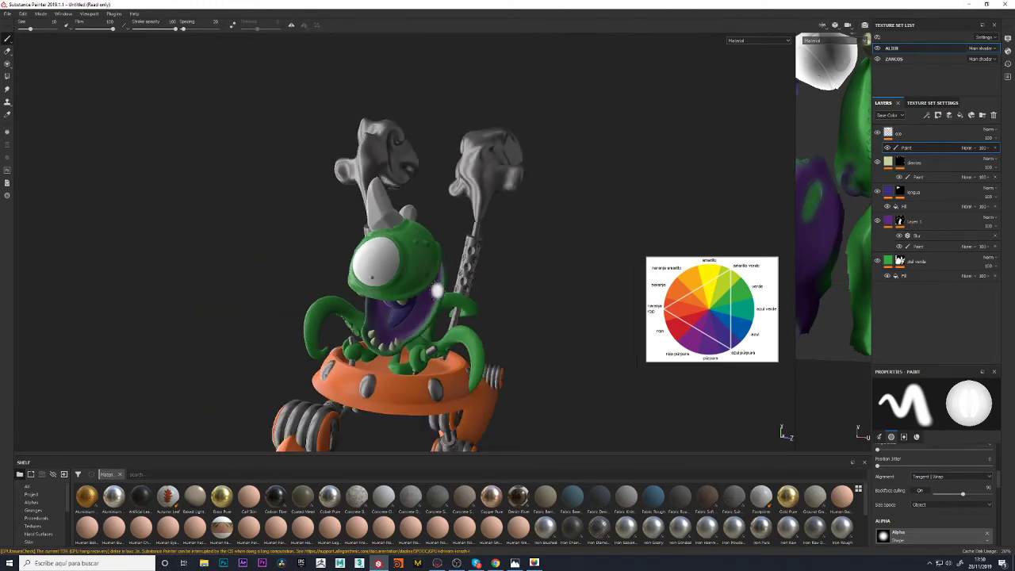
{"action": "mouse_move", "coordinate": [495, 320]}
{"action": "left_mouse_down", "text": "alt"}
{"action": "mouse_move", "coordinate": [309, 242]}
{"action": "mouse_move", "coordinate": [543, 253]}
{"action": "left_mouse_up", "text": "alt"}
{"action": "left_click_drag", "start_coordinate": [529, 235], "coordinate": [513, 231], "text": "alt"}
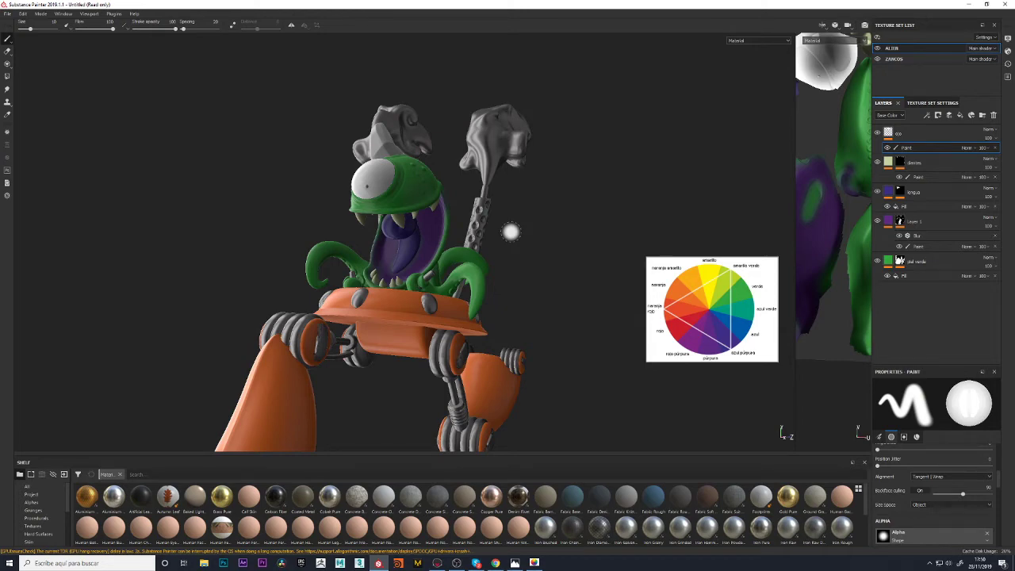
{"action": "mouse_move", "coordinate": [512, 267]}
{"action": "left_mouse_down", "text": "alt"}
{"action": "mouse_move", "coordinate": [520, 282]}
{"action": "mouse_move", "coordinate": [550, 271]}
{"action": "left_mouse_up", "text": "alt"}
{"action": "scroll", "coordinate": [516, 272], "scroll_direction": "up", "scroll_amount": 2}
{"action": "scroll", "coordinate": [408, 265], "scroll_direction": "up", "scroll_amount": 1}
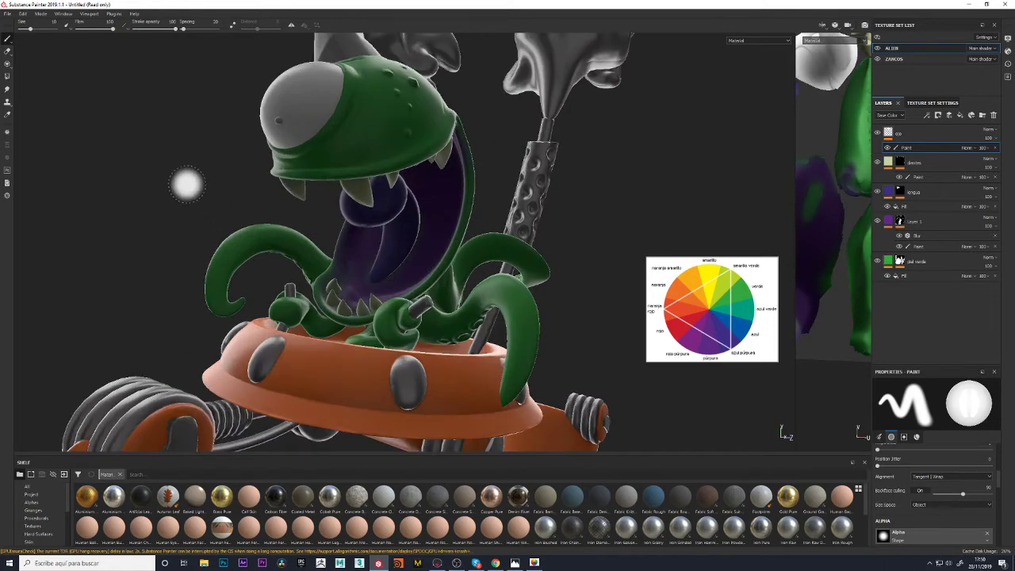
{"action": "scroll", "coordinate": [186, 181], "scroll_direction": "up", "scroll_amount": 1}
{"action": "left_click", "coordinate": [889, 132]}
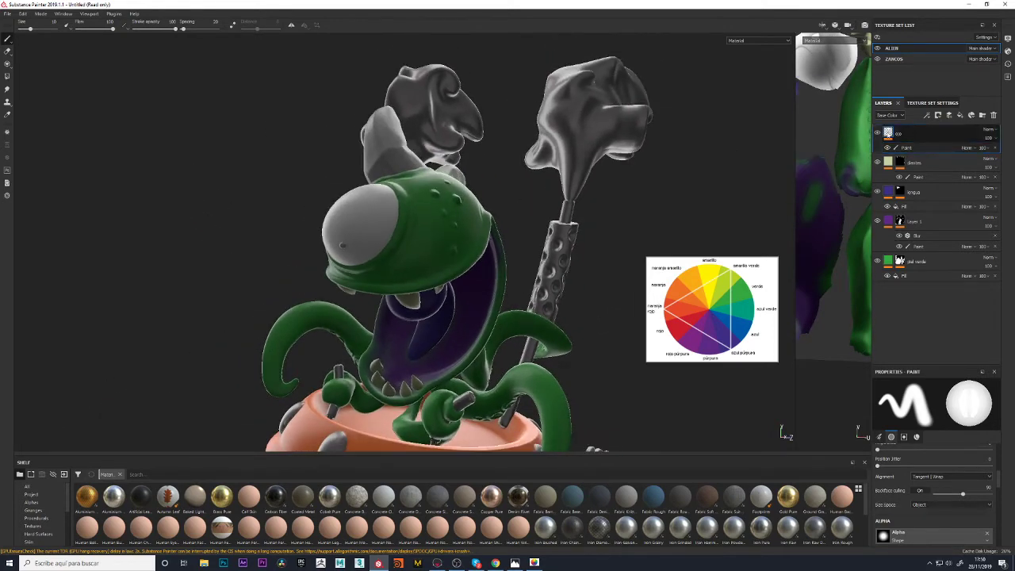
Add a paint effect inside the ojo layer
{"action": "right_click", "coordinate": [889, 135]}
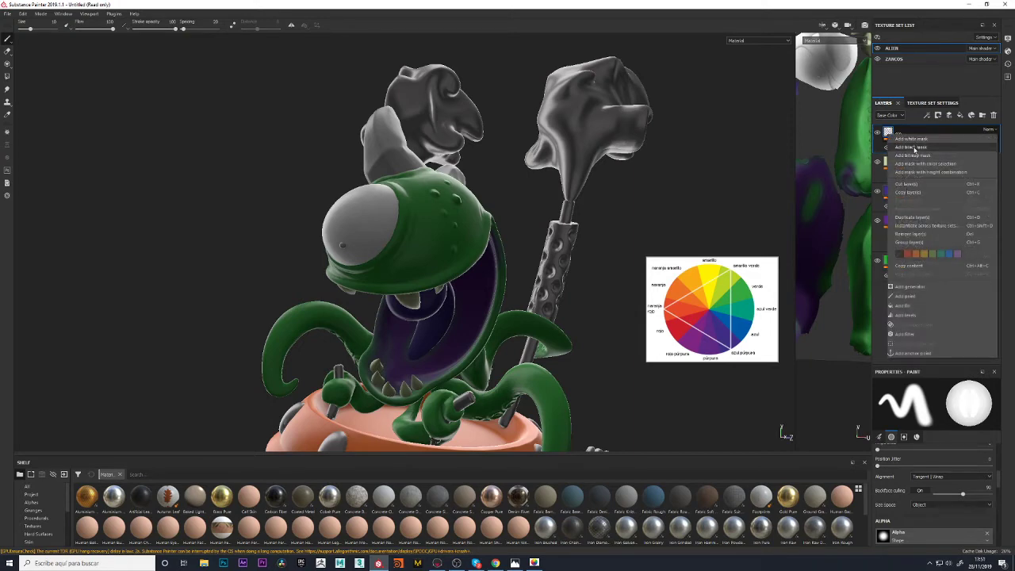
{"action": "left_click", "coordinate": [925, 297]}
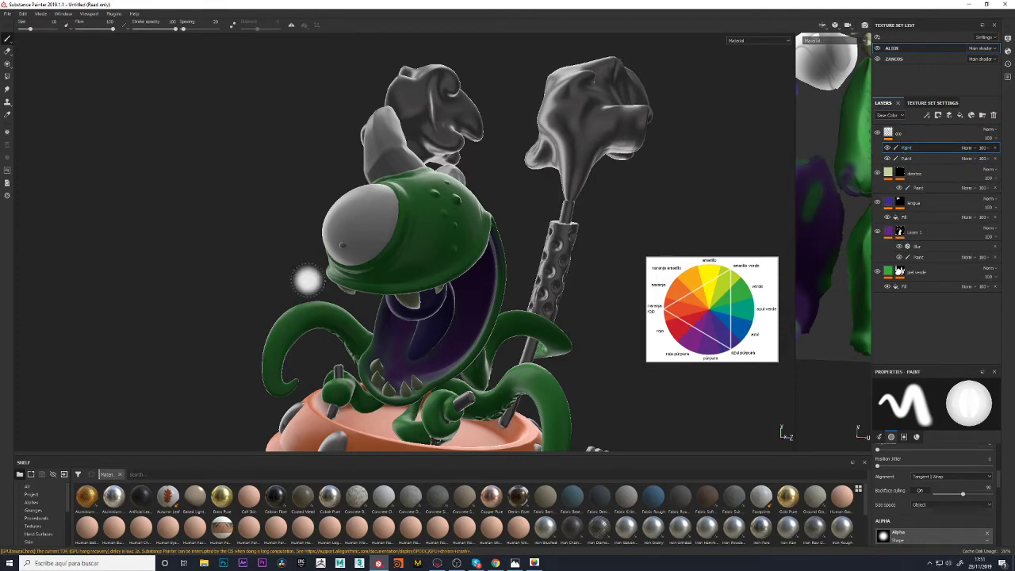
{"action": "scroll", "coordinate": [922, 505], "scroll_direction": "down", "scroll_amount": 3}
{"action": "scroll", "coordinate": [911, 491], "scroll_direction": "up", "scroll_amount": 1}
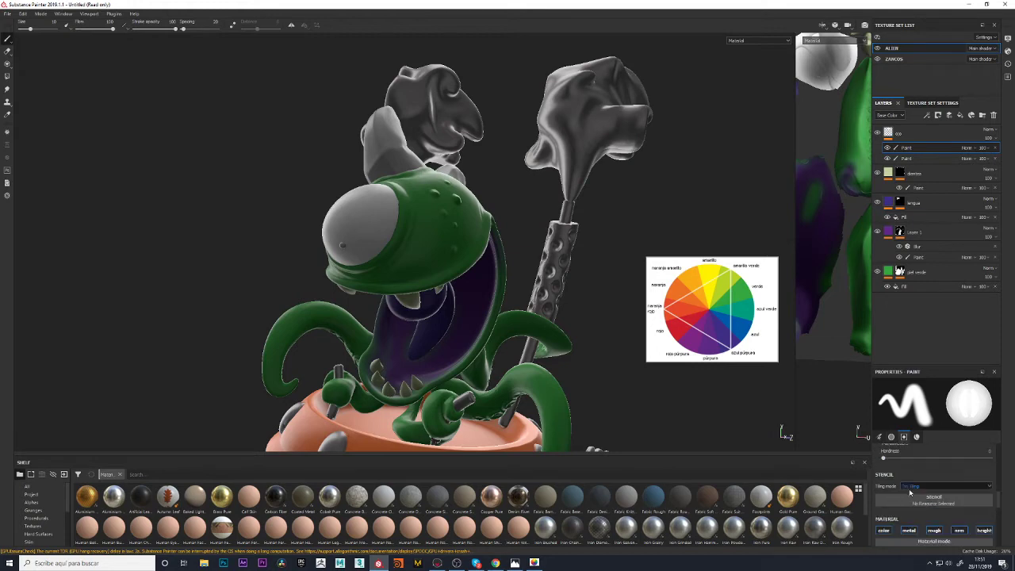
{"action": "scroll", "coordinate": [912, 494], "scroll_direction": "up", "scroll_amount": 1}
{"action": "scroll", "coordinate": [912, 496], "scroll_direction": "up", "scroll_amount": 1}
{"action": "scroll", "coordinate": [913, 498], "scroll_direction": "up", "scroll_amount": 1}
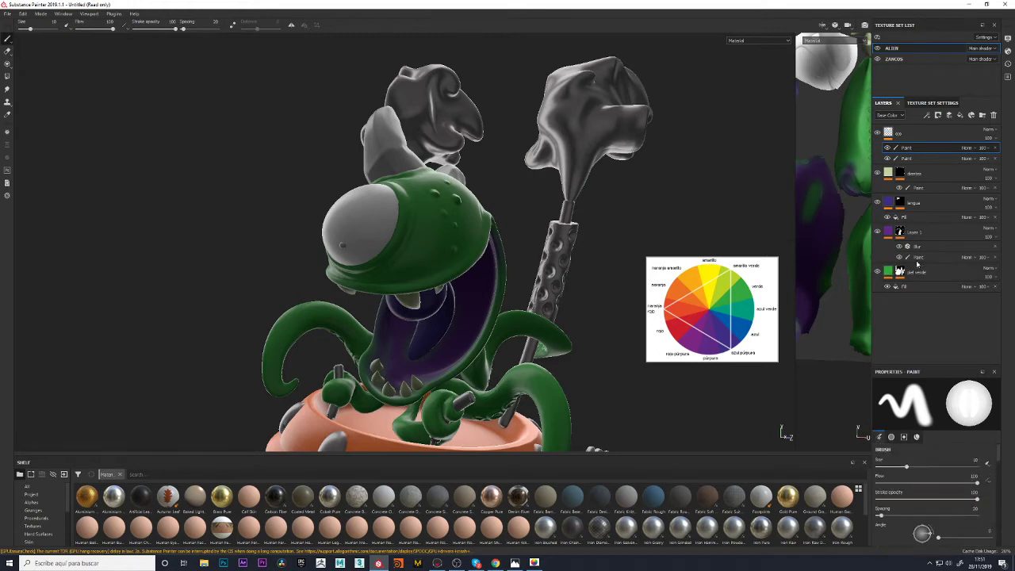
{"action": "scroll", "coordinate": [913, 499], "scroll_direction": "down", "scroll_amount": 2}
{"action": "scroll", "coordinate": [912, 498], "scroll_direction": "down", "scroll_amount": 2}
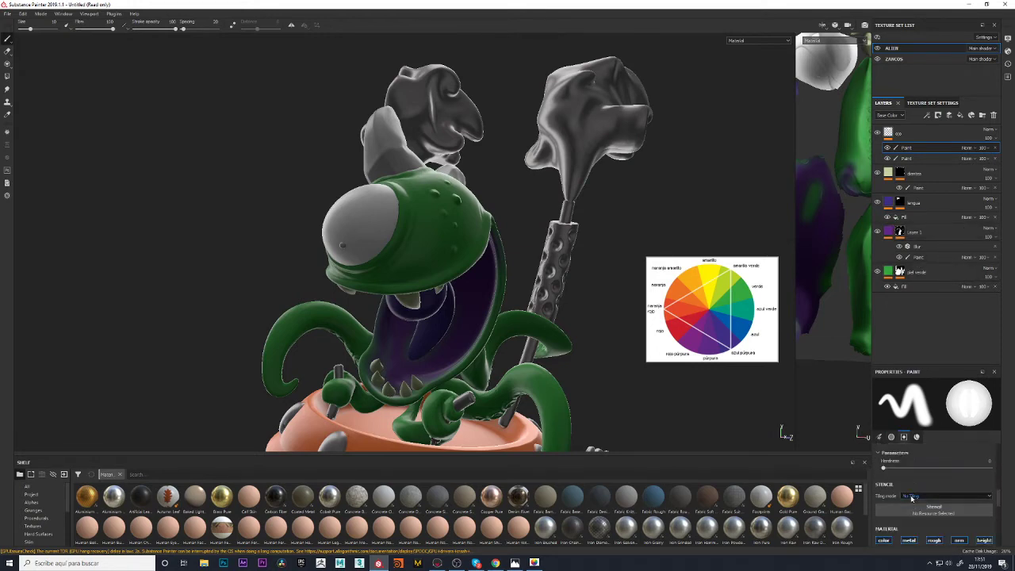
{"action": "scroll", "coordinate": [911, 497], "scroll_direction": "down", "scroll_amount": 2}
{"action": "scroll", "coordinate": [912, 500], "scroll_direction": "down", "scroll_amount": 2}
{"action": "scroll", "coordinate": [914, 503], "scroll_direction": "down", "scroll_amount": 1}
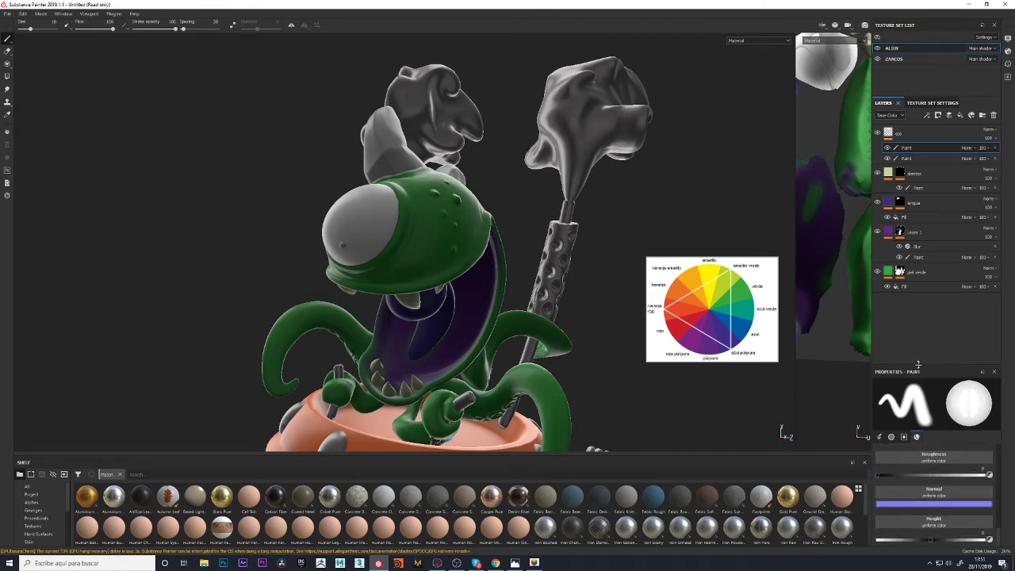
Set the ojo paint's Base Color to black and Metallic to about 0.5
{"action": "left_click_drag", "start_coordinate": [918, 365], "coordinate": [914, 300]}
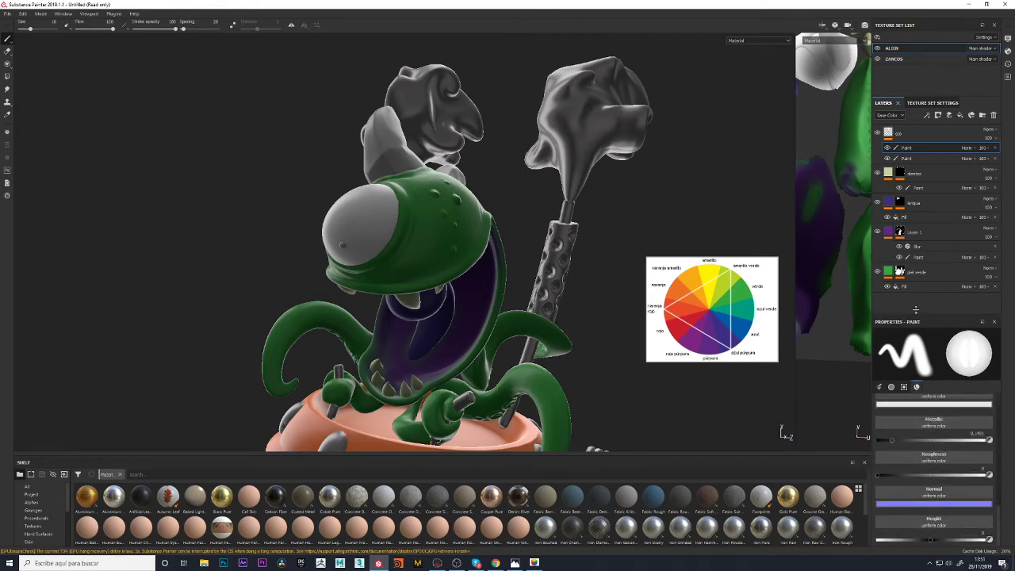
{"action": "left_click", "coordinate": [938, 409]}
{"action": "left_click_drag", "start_coordinate": [920, 468], "coordinate": [901, 488]}
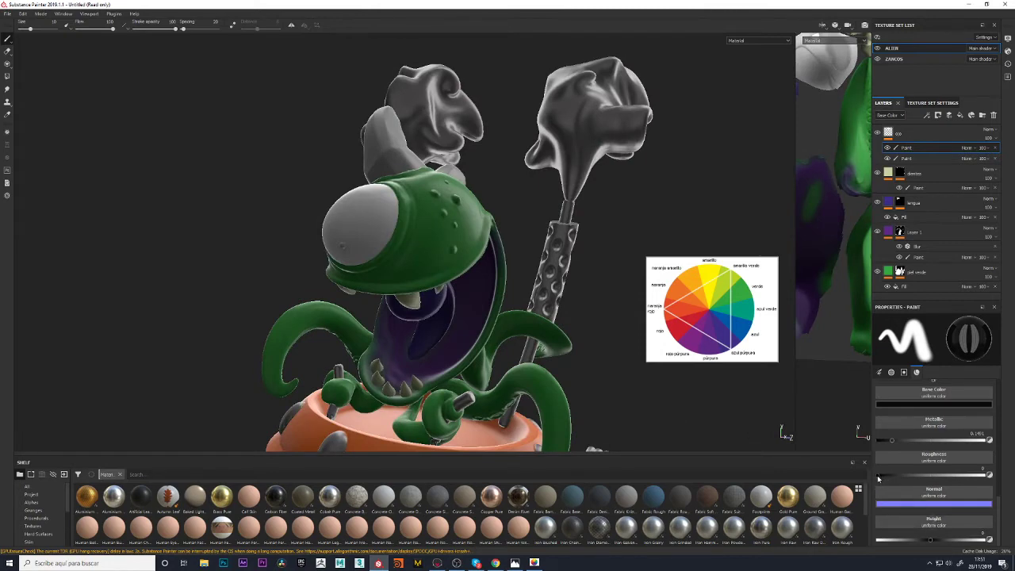
{"action": "left_click_drag", "start_coordinate": [910, 441], "coordinate": [940, 441]}
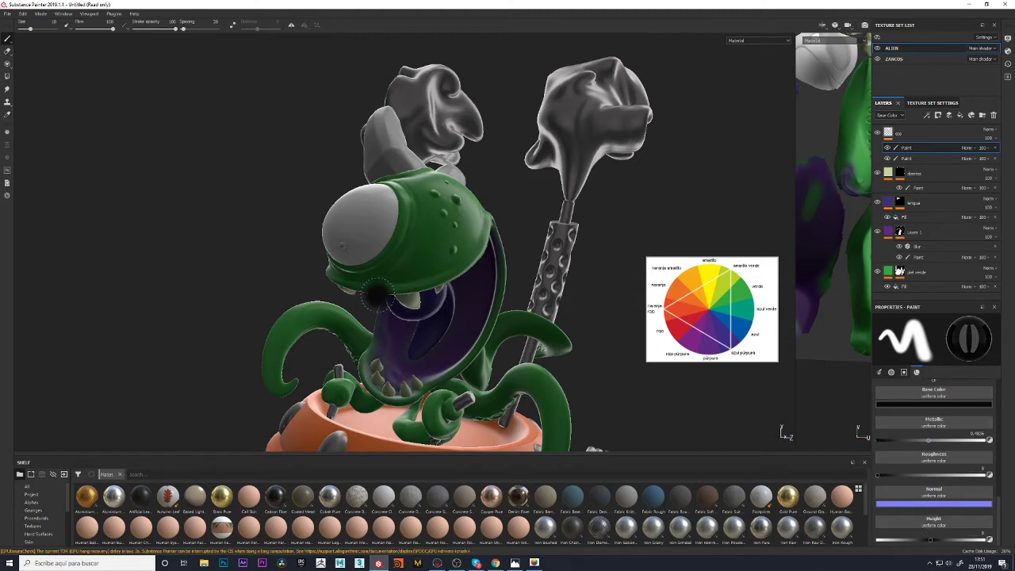
Zoom onto the eye and paint a small black pupil with brush size 1.55
{"action": "scroll", "coordinate": [303, 281], "scroll_direction": "up", "scroll_amount": 2}
{"action": "scroll", "coordinate": [293, 274], "scroll_direction": "down", "scroll_amount": 4}
{"action": "scroll", "coordinate": [278, 268], "scroll_direction": "up", "scroll_amount": 4}
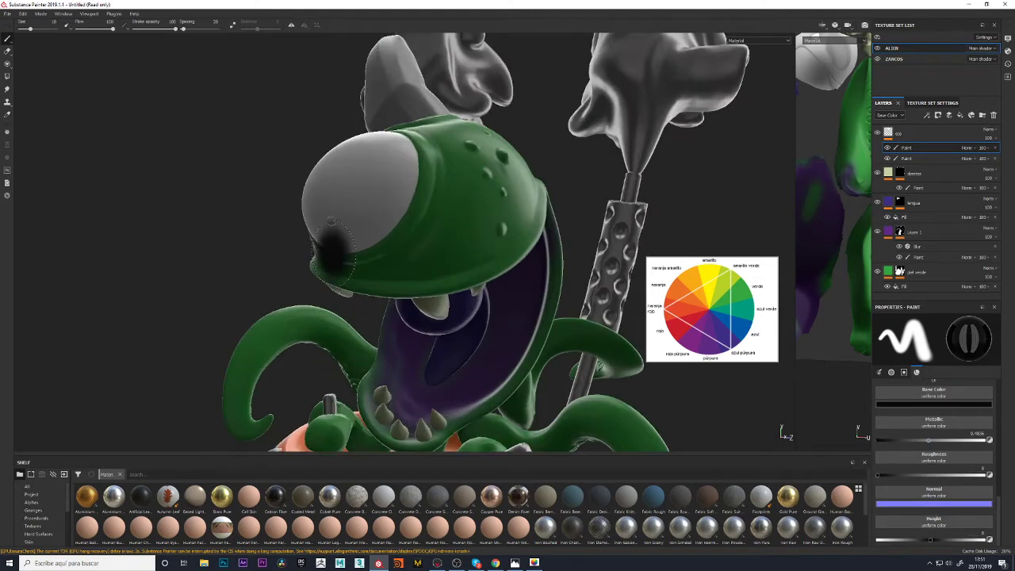
{"action": "scroll", "coordinate": [258, 260], "scroll_direction": "up", "scroll_amount": 2}
{"action": "left_click_drag", "start_coordinate": [258, 261], "coordinate": [295, 227], "text": "alt"}
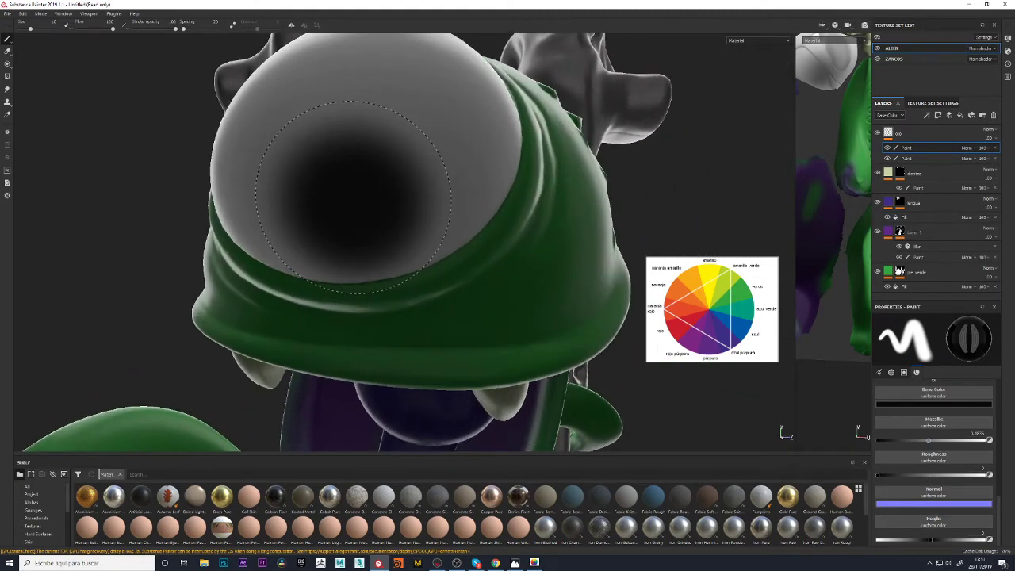
{"action": "scroll", "coordinate": [340, 170], "scroll_direction": "up", "scroll_amount": 3}
{"action": "right_click_drag", "start_coordinate": [354, 199], "coordinate": [357, 202], "text": "ctrl"}
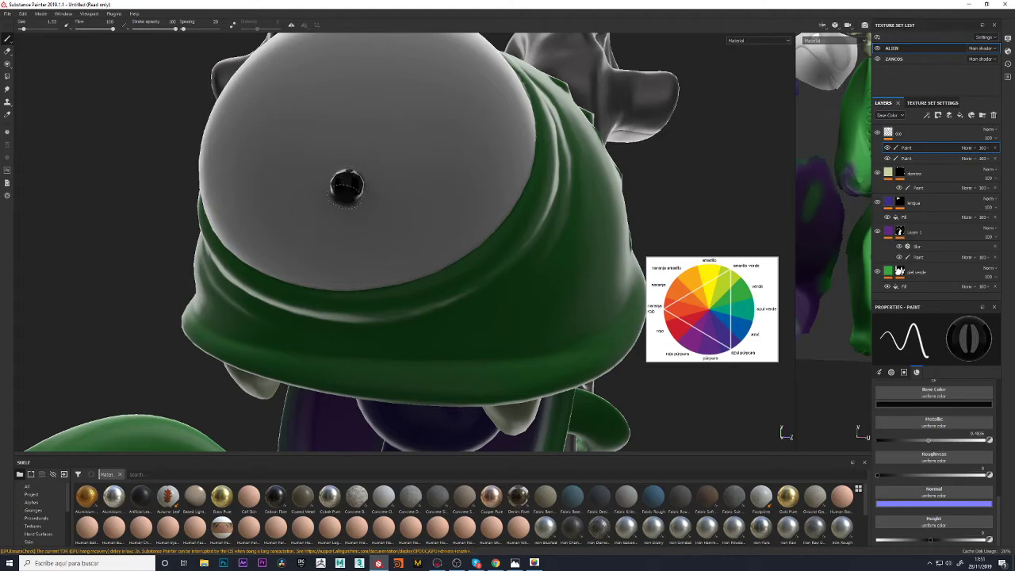
Orbit the creature and rotate the lighting to check the pupil, ending on the smoke pipes
{"action": "scroll", "coordinate": [346, 188], "scroll_direction": "down", "scroll_amount": 3}
{"action": "scroll", "coordinate": [413, 243], "scroll_direction": "down", "scroll_amount": 3}
{"action": "left_click_drag", "start_coordinate": [680, 228], "coordinate": [651, 238], "text": "alt"}
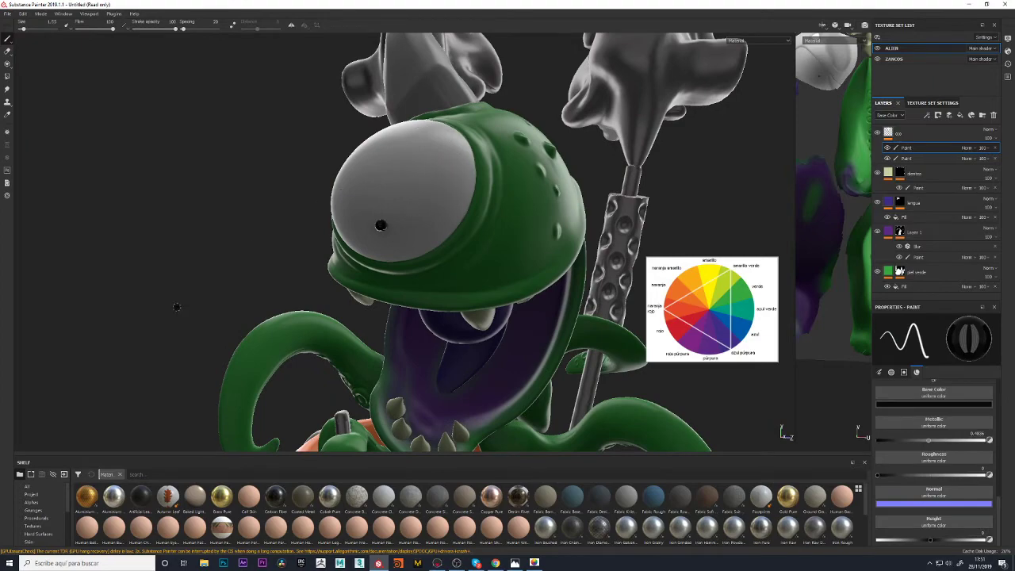
{"action": "mouse_move", "coordinate": [166, 272]}
{"action": "right_mouse_down", "text": "shift"}
{"action": "mouse_move", "coordinate": [253, 282]}
{"action": "mouse_move", "coordinate": [238, 284]}
{"action": "right_mouse_up", "text": "shift"}
{"action": "scroll", "coordinate": [206, 279], "scroll_direction": "down", "scroll_amount": 5}
{"action": "mouse_move", "coordinate": [238, 284]}
{"action": "left_mouse_down", "text": "alt"}
{"action": "mouse_move", "coordinate": [224, 252]}
{"action": "mouse_move", "coordinate": [178, 239]}
{"action": "mouse_move", "coordinate": [228, 220]}
{"action": "mouse_move", "coordinate": [154, 220]}
{"action": "mouse_move", "coordinate": [503, 227]}
{"action": "mouse_move", "coordinate": [225, 218]}
{"action": "mouse_move", "coordinate": [163, 238]}
{"action": "left_mouse_up", "text": "alt"}
{"action": "scroll", "coordinate": [162, 238], "scroll_direction": "up", "scroll_amount": 3}
{"action": "mouse_move", "coordinate": [543, 238]}
{"action": "left_mouse_down", "text": "alt"}
{"action": "mouse_move", "coordinate": [465, 322]}
{"action": "mouse_move", "coordinate": [462, 437]}
{"action": "left_mouse_up", "text": "alt"}
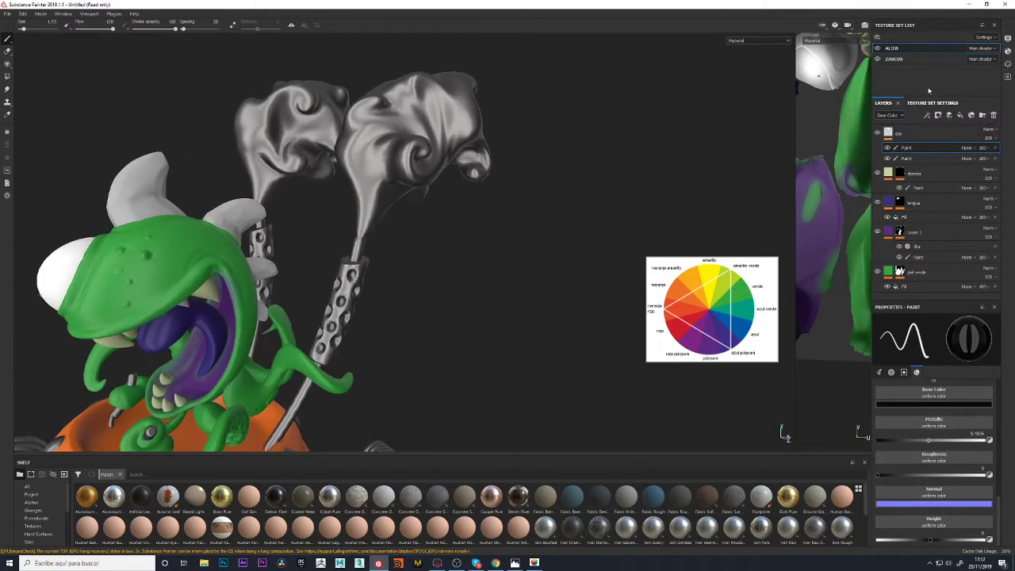
In the ZANCOS texture set, add a new humo layer with a paint effect inside
{"action": "left_click", "coordinate": [894, 58]}
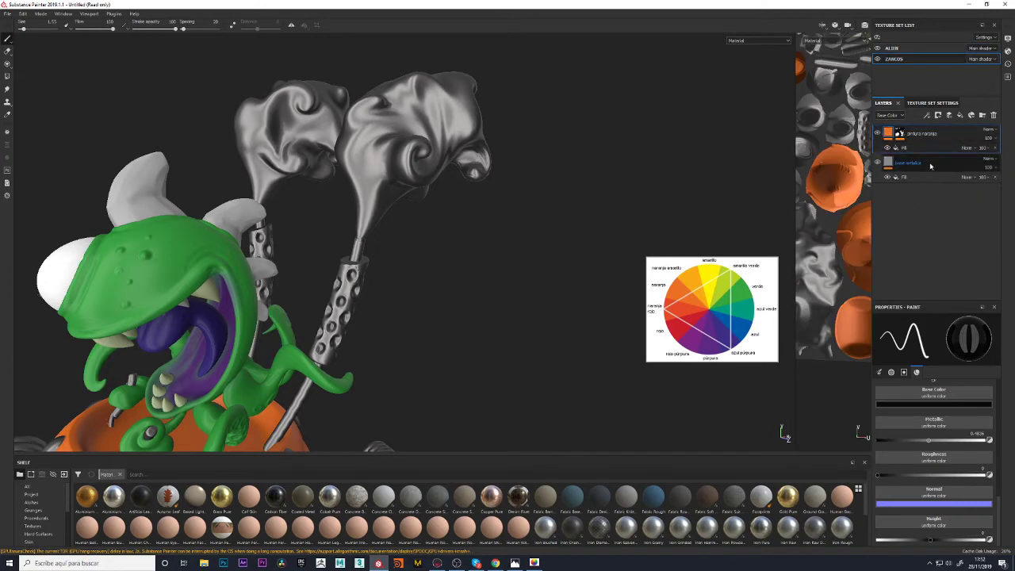
{"action": "left_click", "coordinate": [950, 116]}
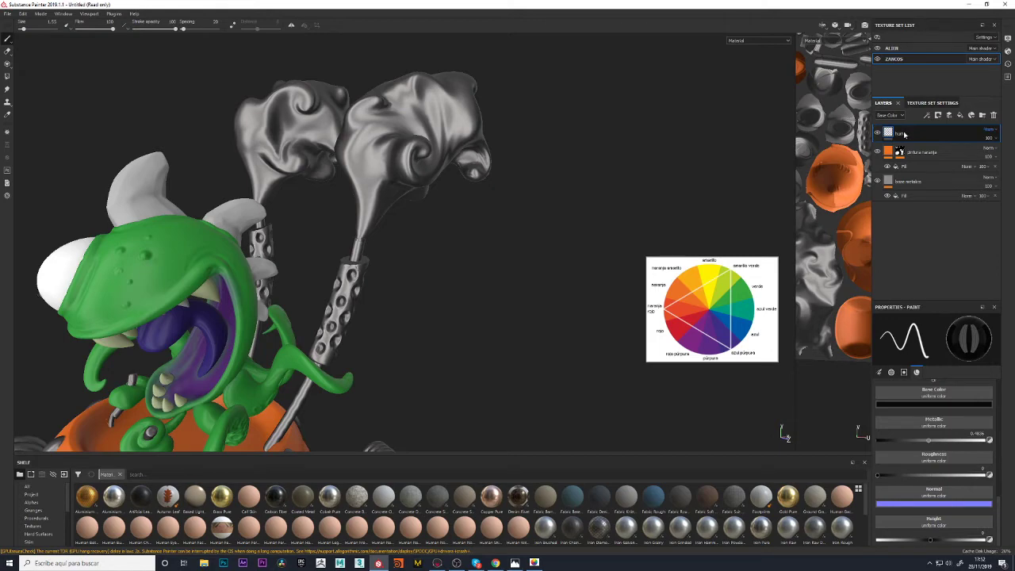
{"action": "right_click", "coordinate": [904, 134]}
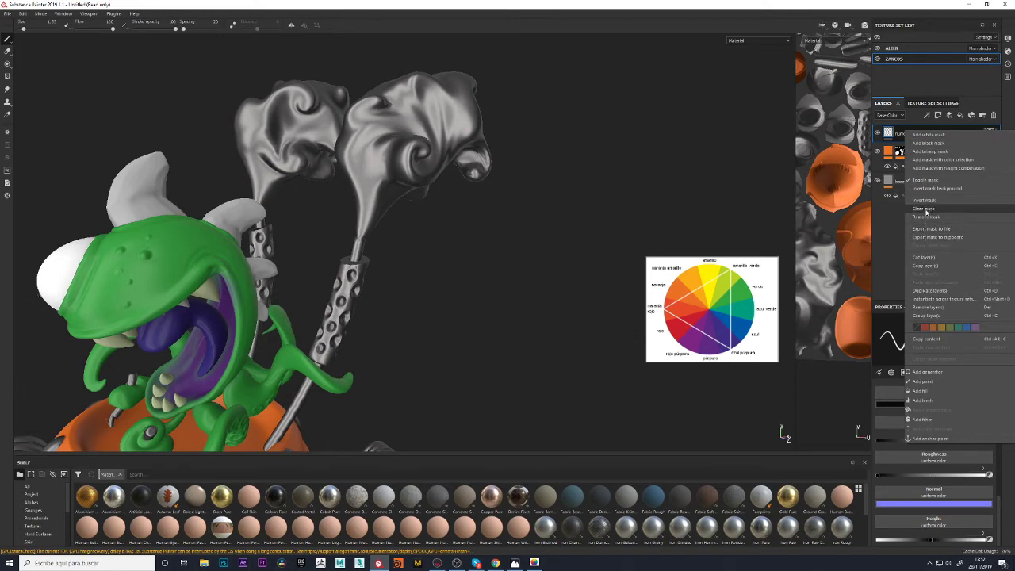
{"action": "left_click", "coordinate": [924, 382]}
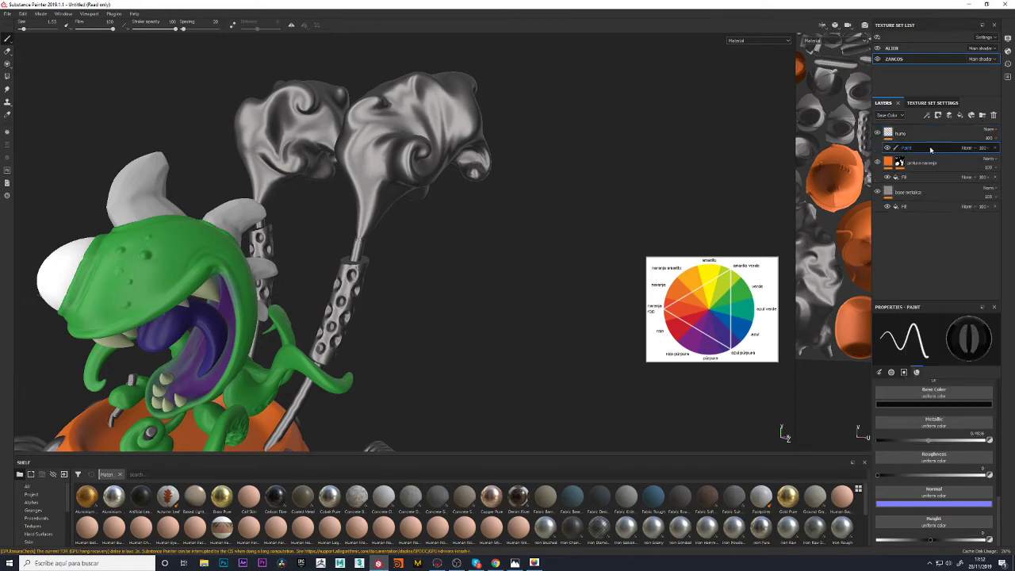
Give the humo paint a near-black Base Color, roughness 1 and metallic about 0.2
{"action": "scroll", "coordinate": [941, 426], "scroll_direction": "up", "scroll_amount": 2}
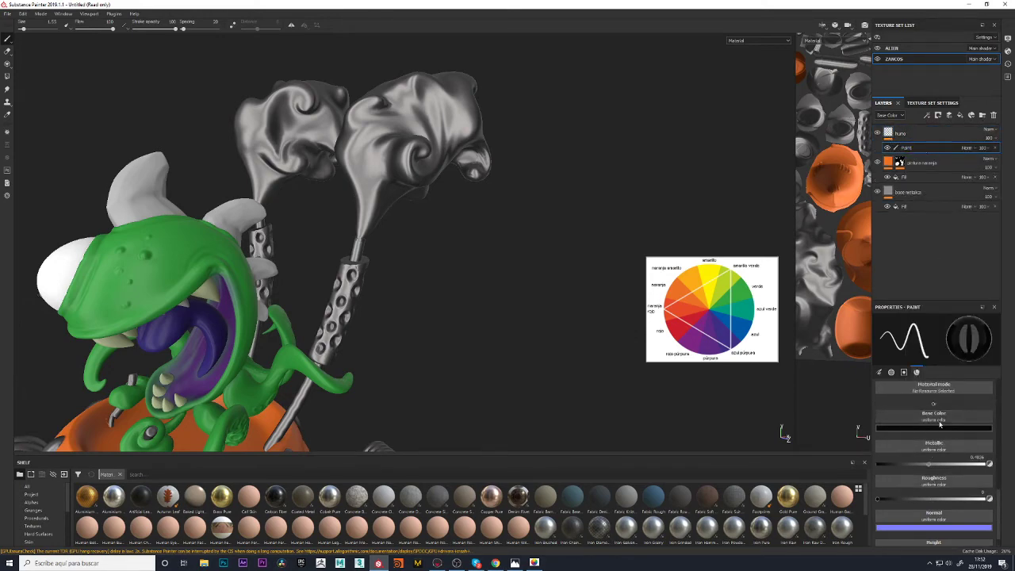
{"action": "left_click", "coordinate": [941, 428]}
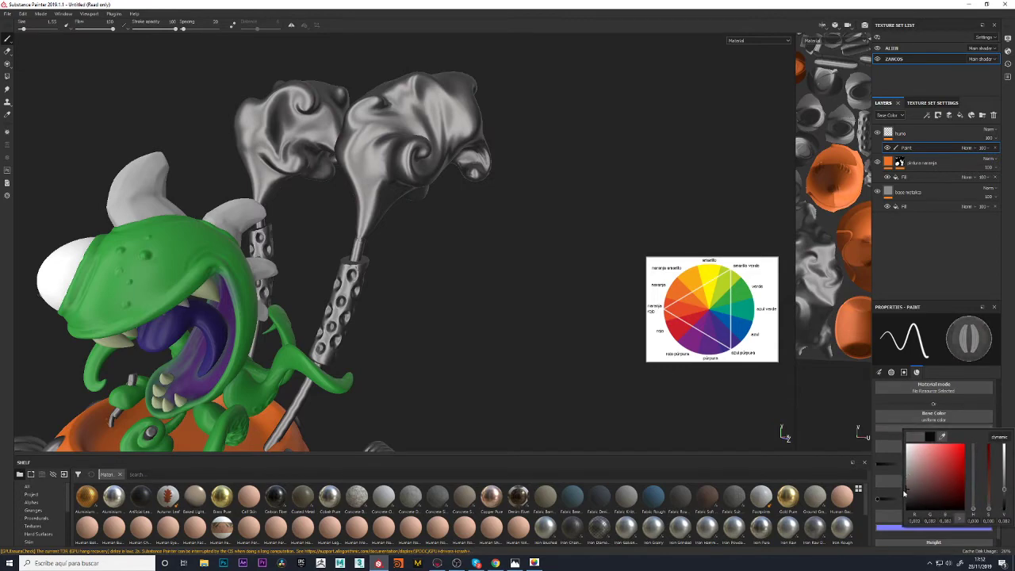
{"action": "left_click_drag", "start_coordinate": [904, 494], "coordinate": [905, 499]}
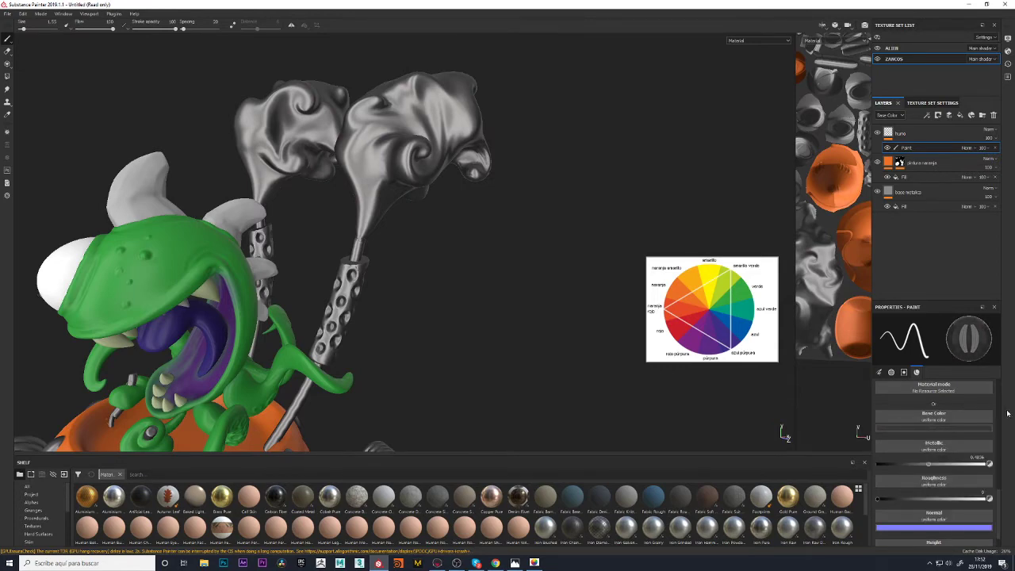
{"action": "scroll", "coordinate": [916, 481], "scroll_direction": "down", "scroll_amount": 1}
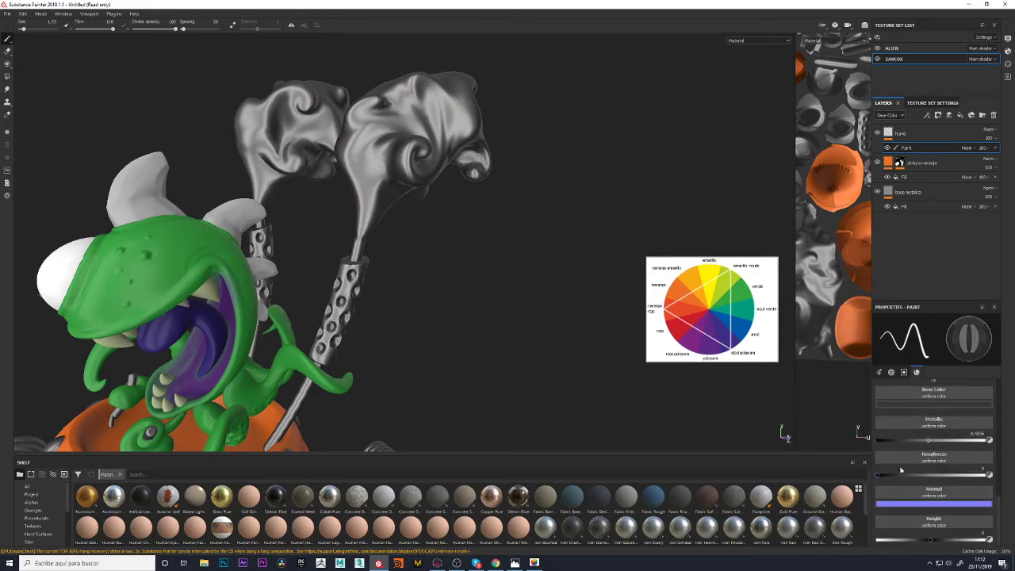
{"action": "left_click_drag", "start_coordinate": [885, 474], "coordinate": [976, 474]}
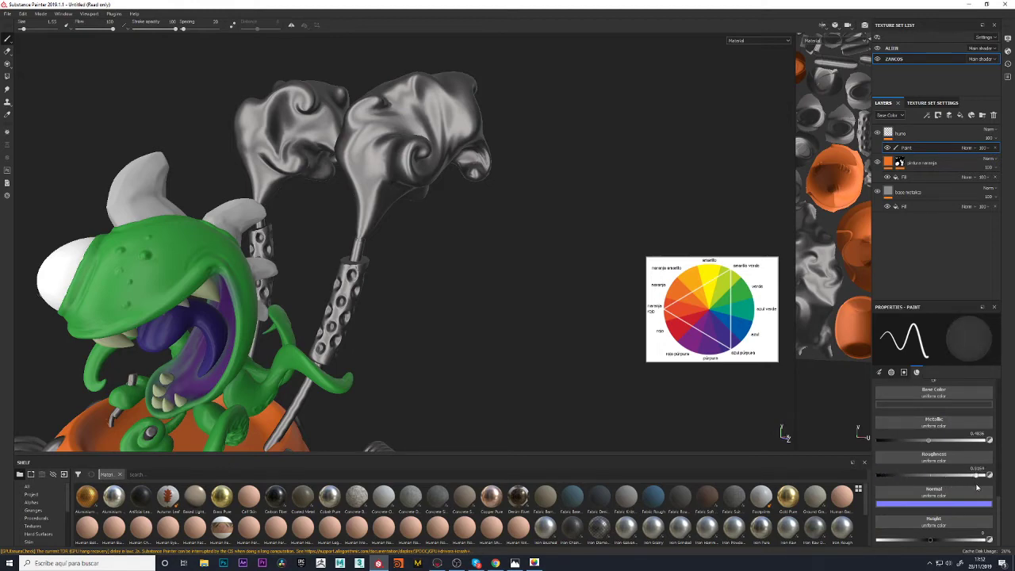
{"action": "left_click_drag", "start_coordinate": [927, 442], "coordinate": [888, 444]}
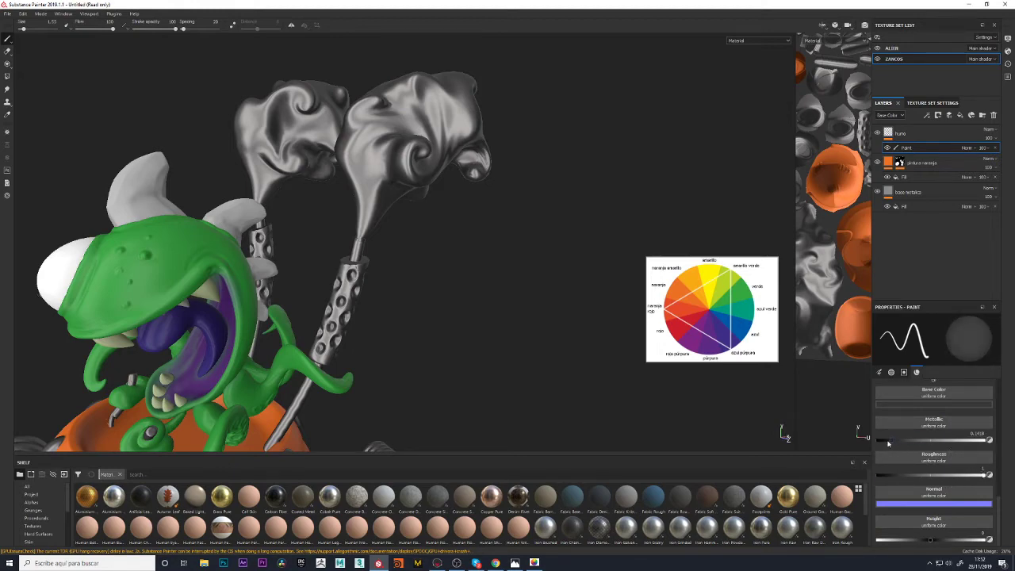
{"action": "left_click", "coordinate": [933, 404]}
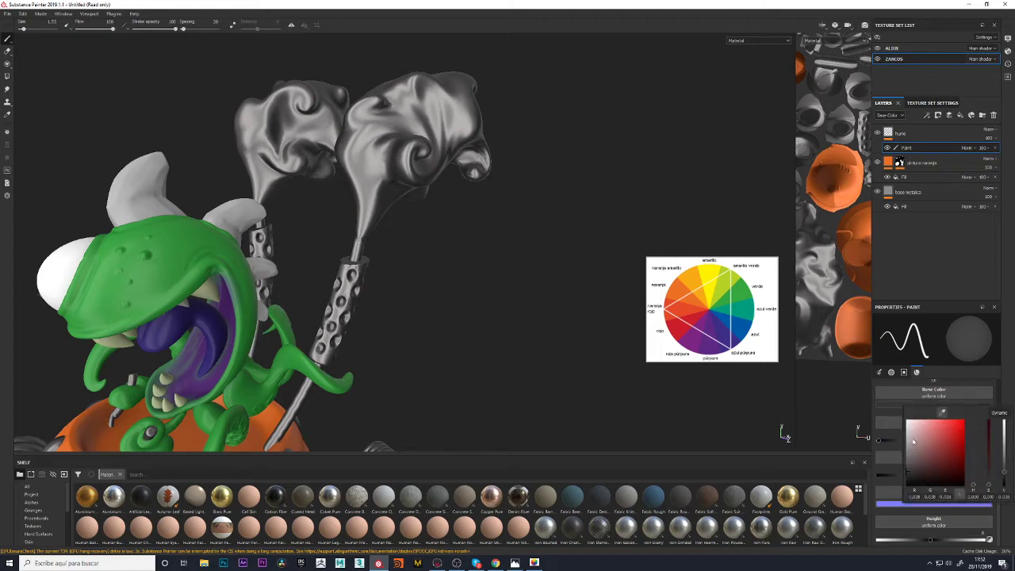
{"action": "left_click", "coordinate": [908, 473]}
{"action": "left_click_drag", "start_coordinate": [908, 474], "coordinate": [903, 479]}
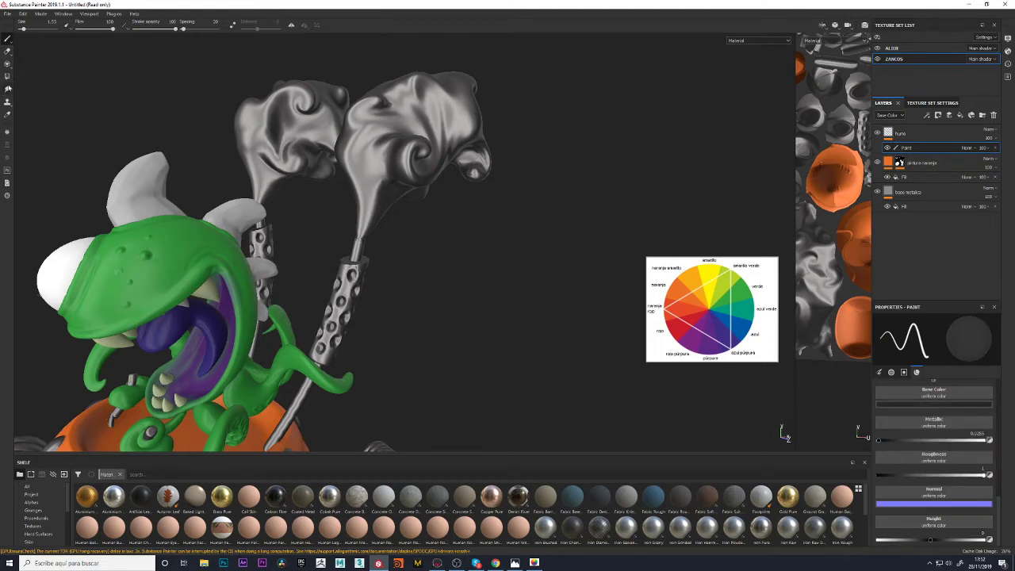
{"action": "left_click", "coordinate": [7, 77]}
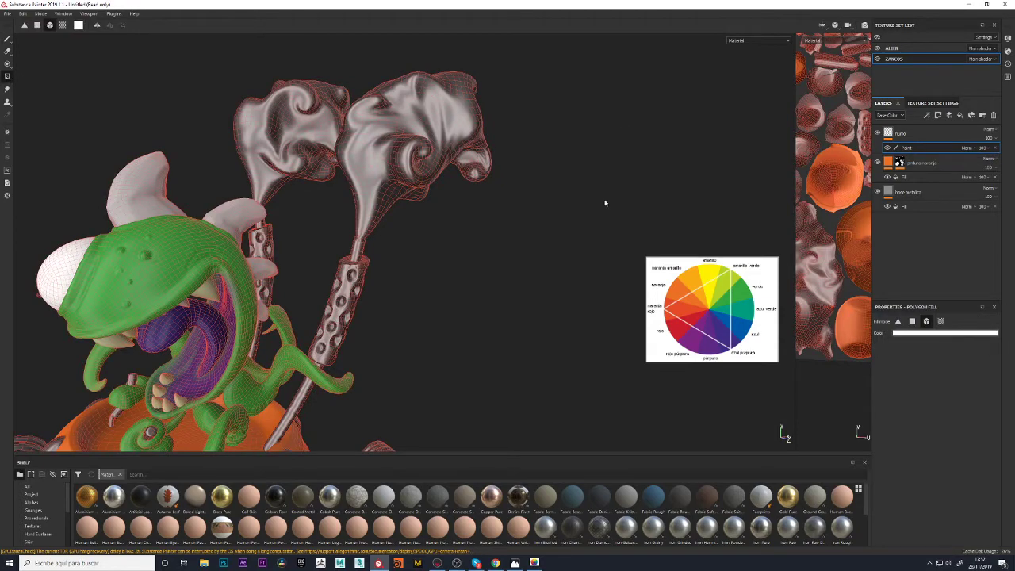
Polygon-fill the right and left smoke clouds, then return to the Paint brush
{"action": "left_click", "coordinate": [435, 138]}
{"action": "left_click", "coordinate": [301, 143]}
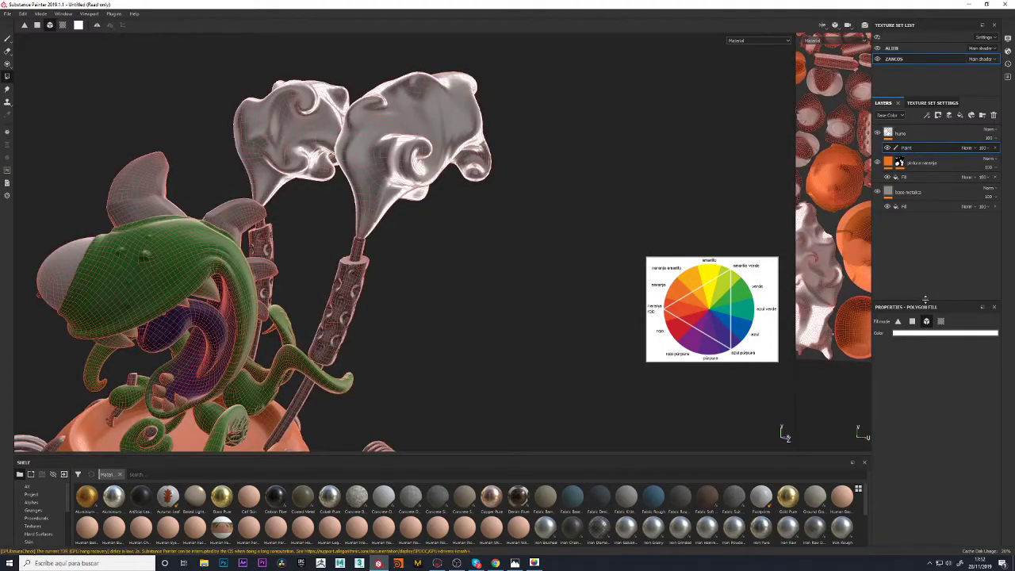
{"action": "left_click", "coordinate": [10, 39]}
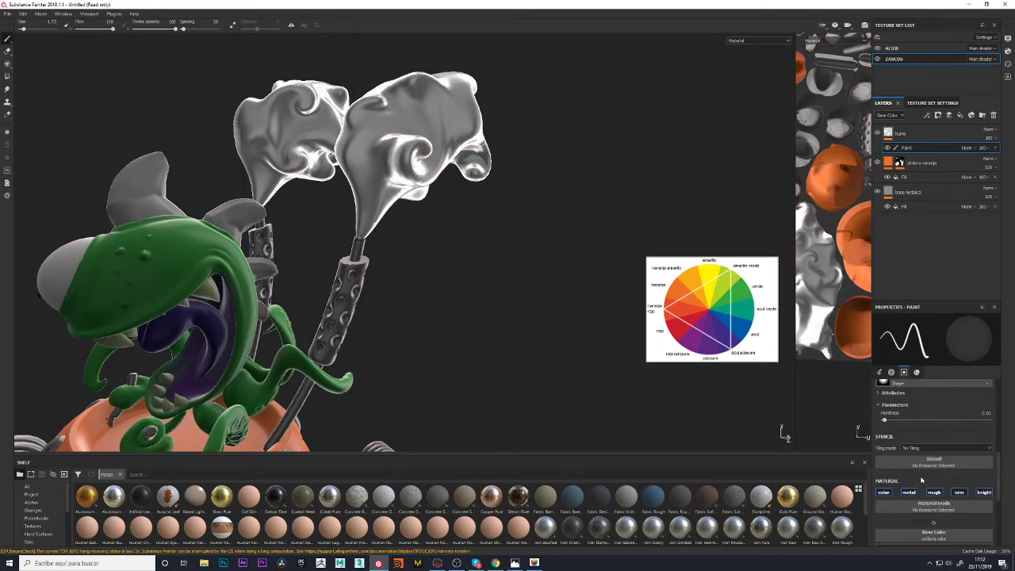
{"action": "scroll", "coordinate": [921, 481], "scroll_direction": "down", "scroll_amount": 3}
{"action": "scroll", "coordinate": [926, 485], "scroll_direction": "down", "scroll_amount": 2}
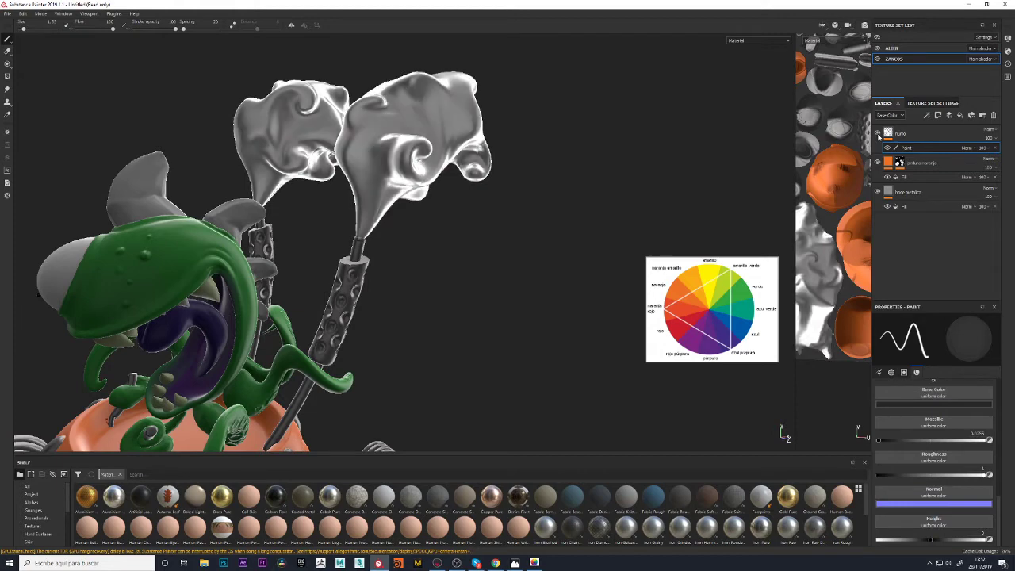
Add a white mask with a paint effect to the base metalico layer
{"action": "scroll", "coordinate": [944, 476], "scroll_direction": "up", "scroll_amount": 1}
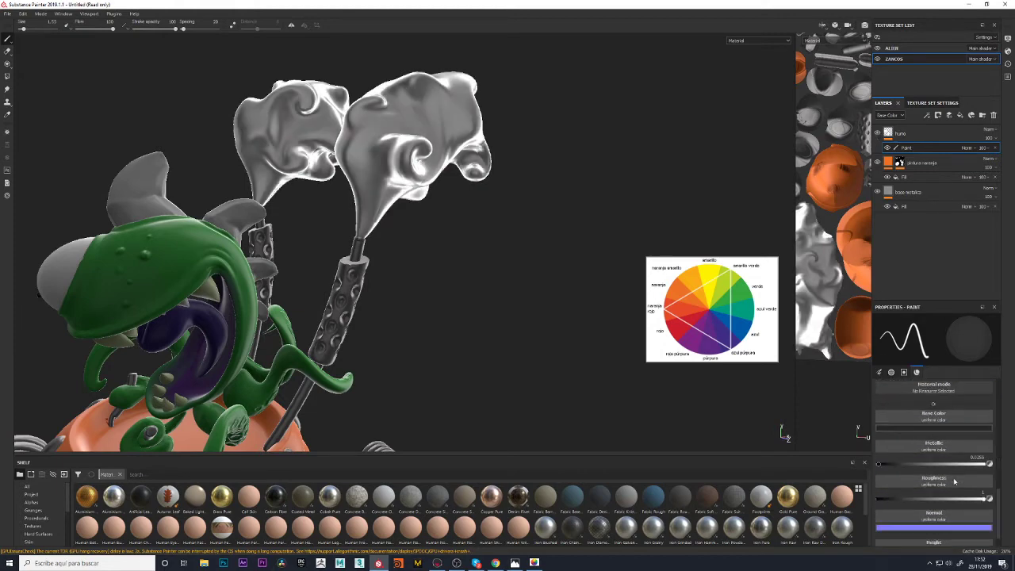
{"action": "scroll", "coordinate": [955, 482], "scroll_direction": "down", "scroll_amount": 1}
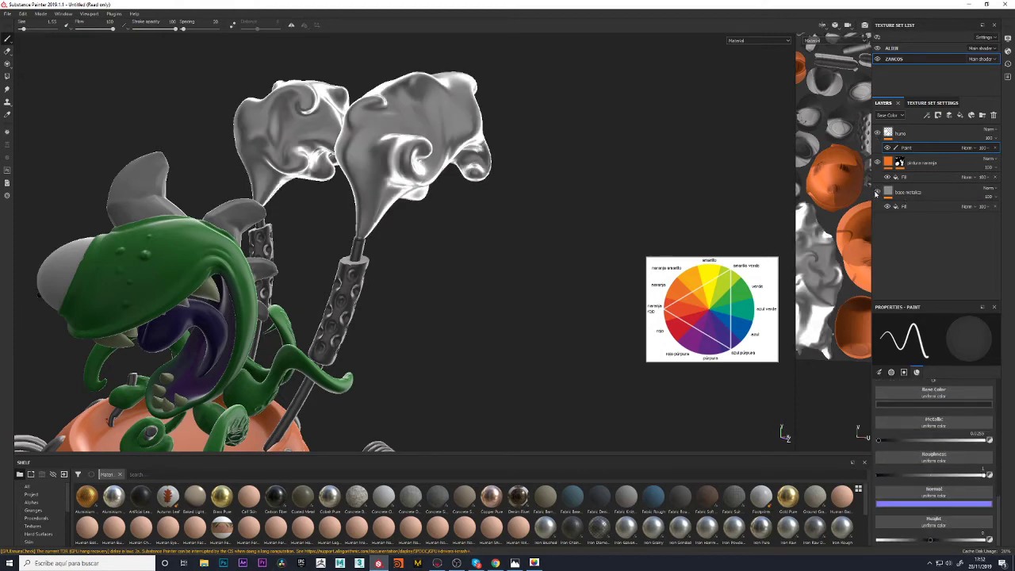
{"action": "right_click", "coordinate": [901, 193]}
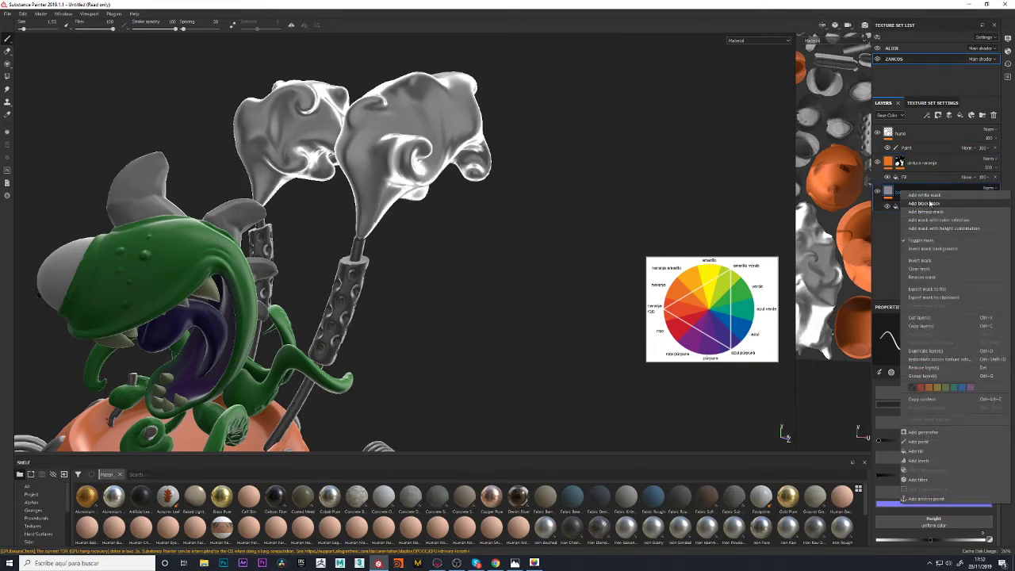
{"action": "left_click", "coordinate": [929, 195]}
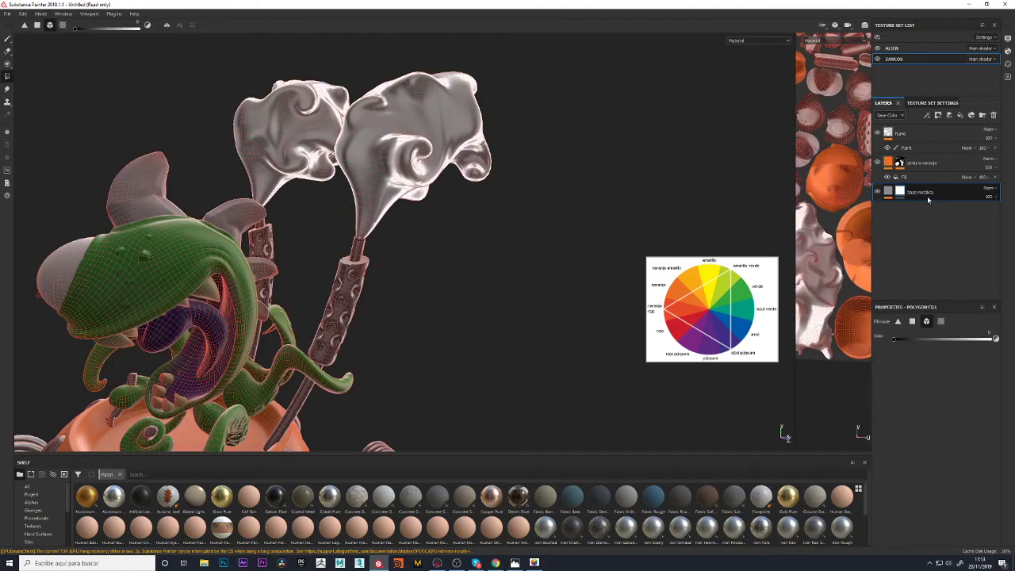
{"action": "left_click", "coordinate": [901, 194]}
{"action": "right_click", "coordinate": [900, 192]}
{"action": "left_click", "coordinate": [918, 352]}
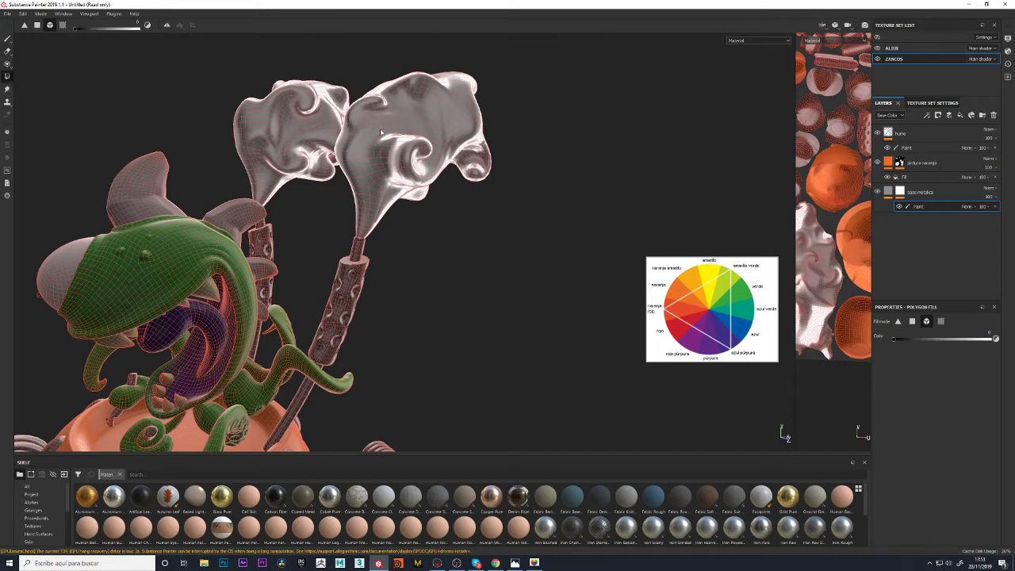
Polygon-fill the left smoke cloud on that mask, then select the humo Paint sublayer
{"action": "left_click", "coordinate": [276, 143]}
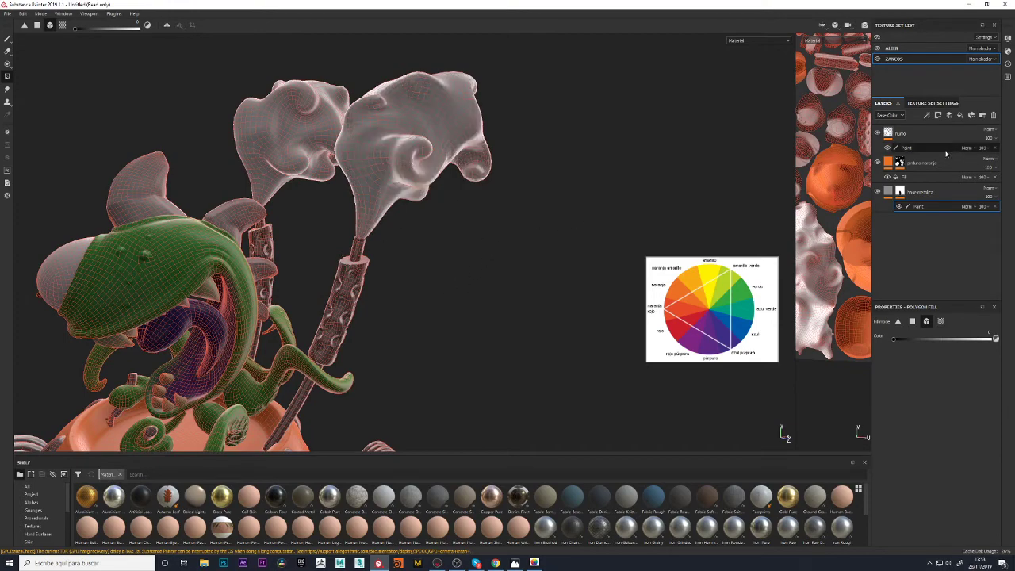
{"action": "left_click", "coordinate": [913, 147]}
{"action": "key", "text": "1"}
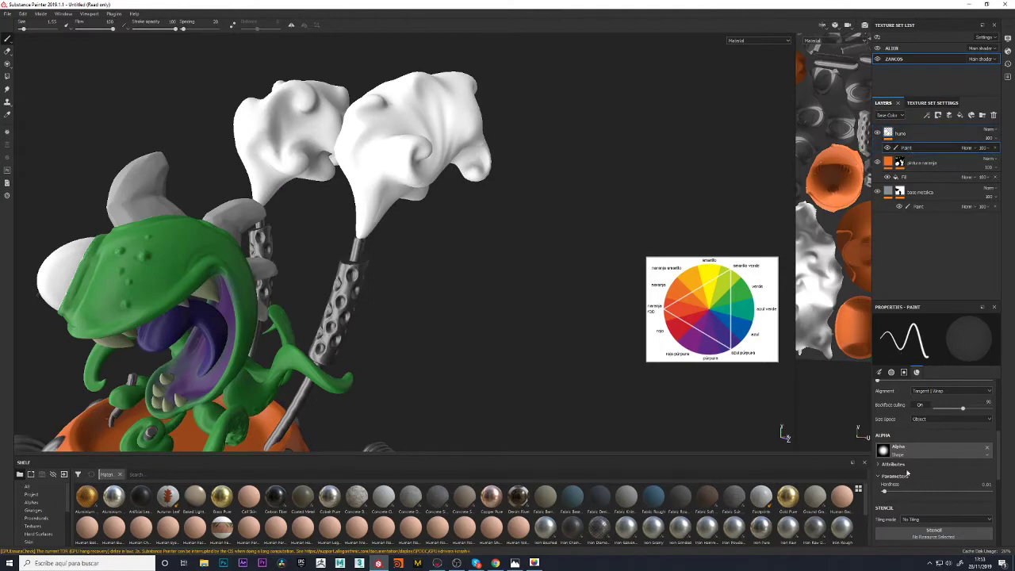
Delete the humo Paint sublayer and add a fill layer inside humo instead
{"action": "scroll", "coordinate": [908, 474], "scroll_direction": "down", "scroll_amount": 2}
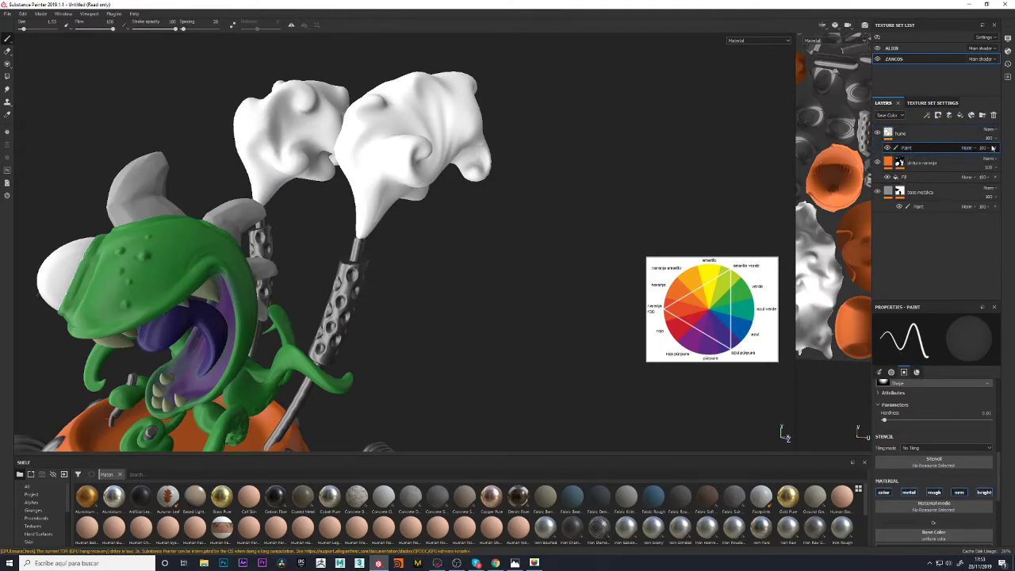
{"action": "key", "text": "Delete"}
{"action": "right_click", "coordinate": [894, 133]}
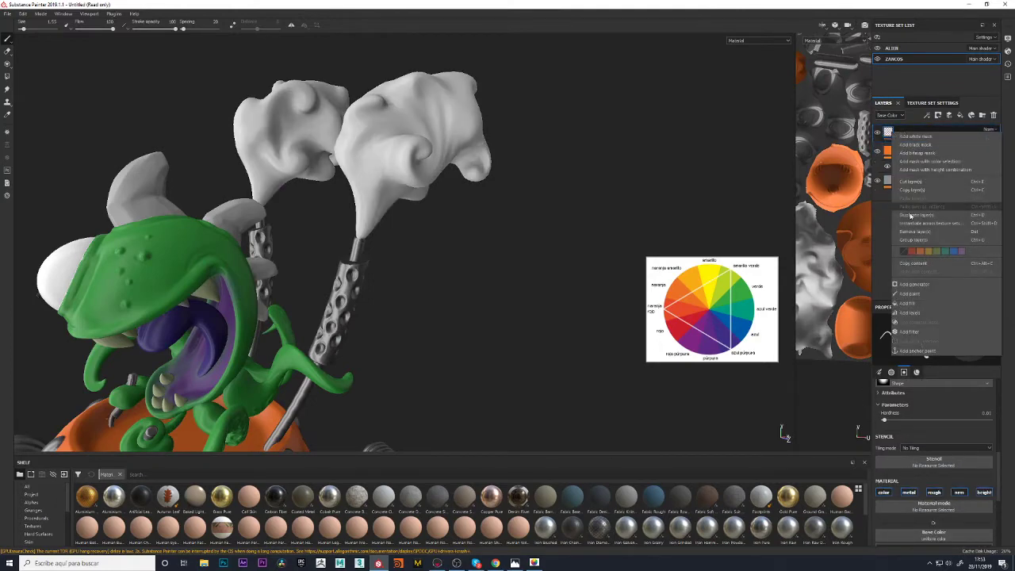
{"action": "left_click", "coordinate": [906, 303]}
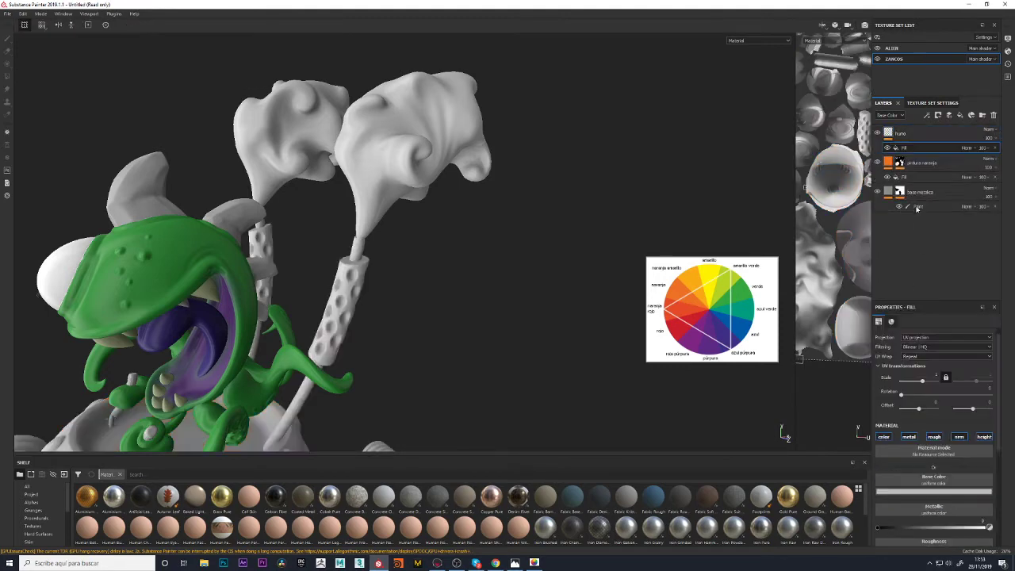
Set the humo fill to a near-black Base Color with high roughness
{"action": "left_click", "coordinate": [928, 493]}
{"action": "left_click_drag", "start_coordinate": [925, 459], "coordinate": [904, 461]}
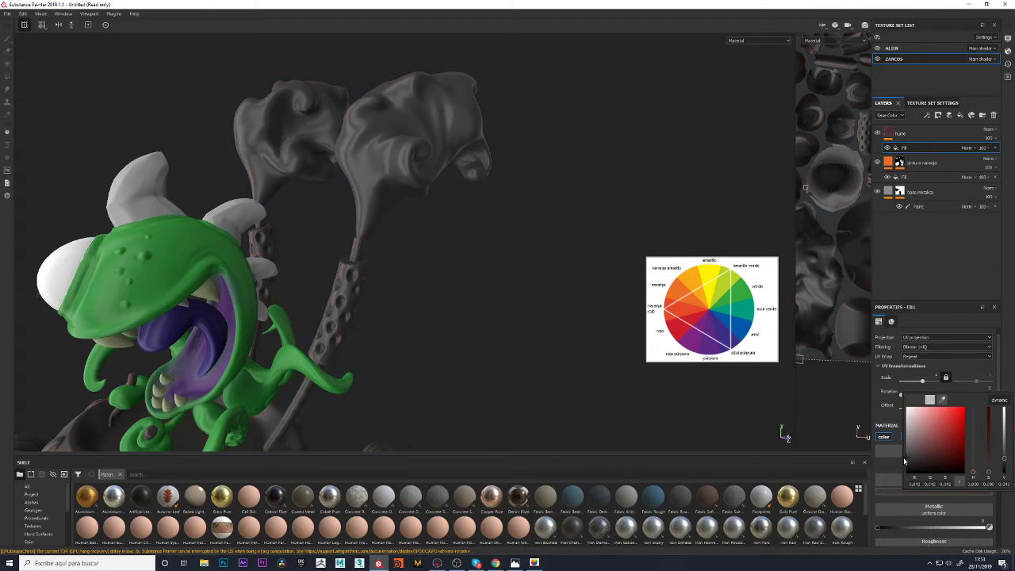
{"action": "scroll", "coordinate": [929, 524], "scroll_direction": "down", "scroll_amount": 1}
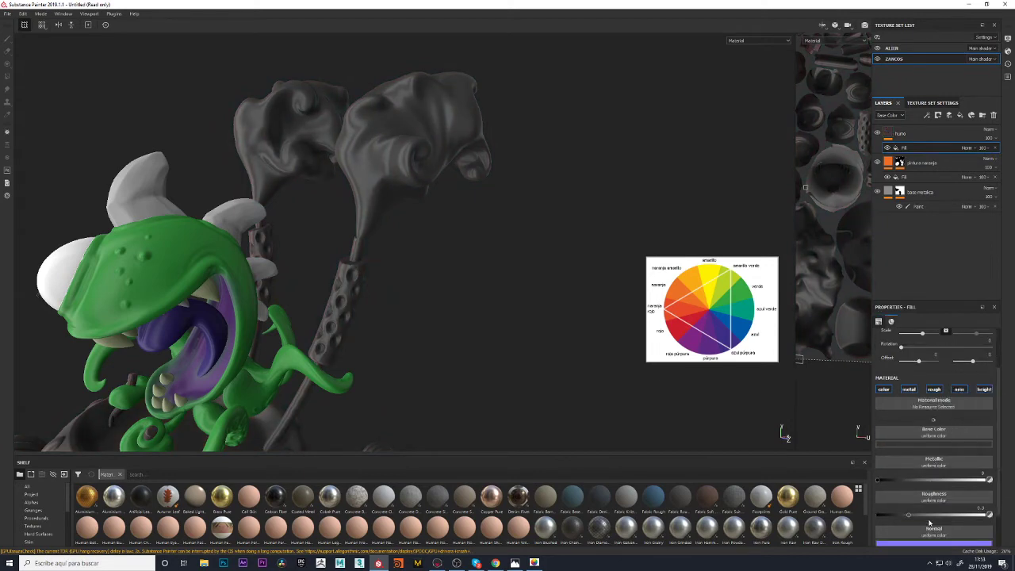
{"action": "left_click_drag", "start_coordinate": [911, 518], "coordinate": [979, 522]}
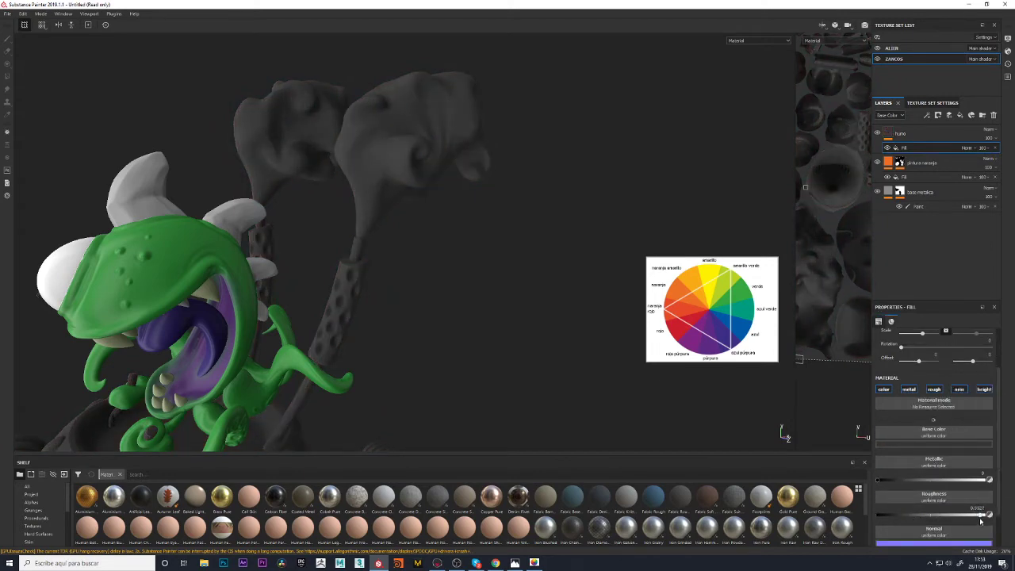
{"action": "scroll", "coordinate": [912, 491], "scroll_direction": "up", "scroll_amount": 1}
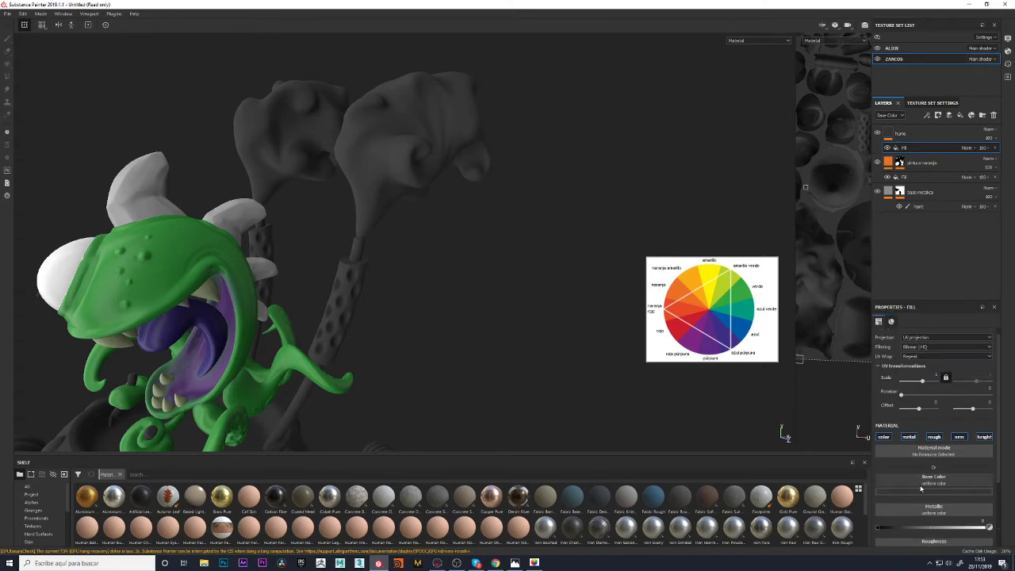
{"action": "left_click", "coordinate": [921, 493]}
{"action": "left_click", "coordinate": [903, 470]}
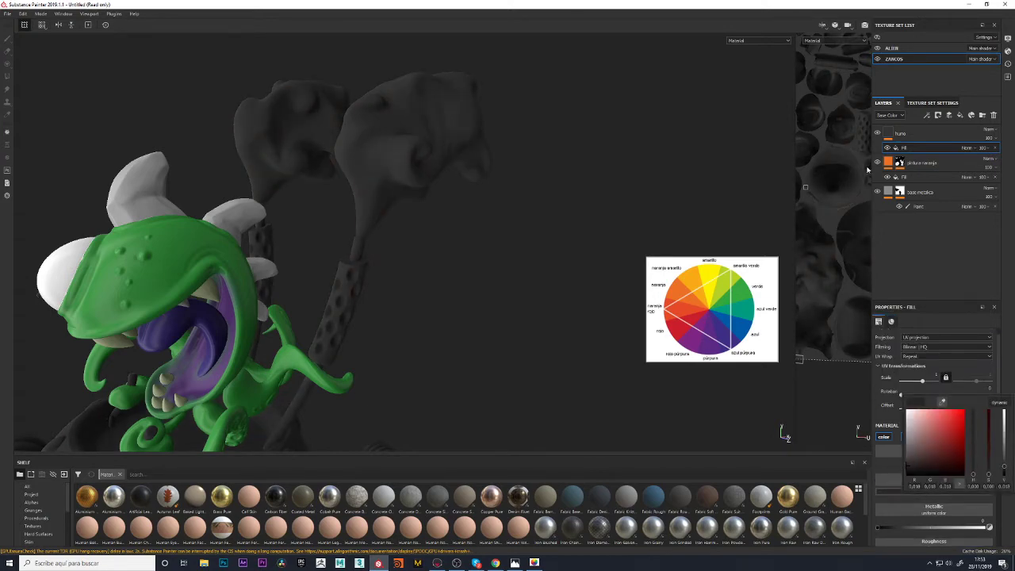
{"action": "left_click", "coordinate": [905, 133]}
{"action": "right_click", "coordinate": [905, 133]}
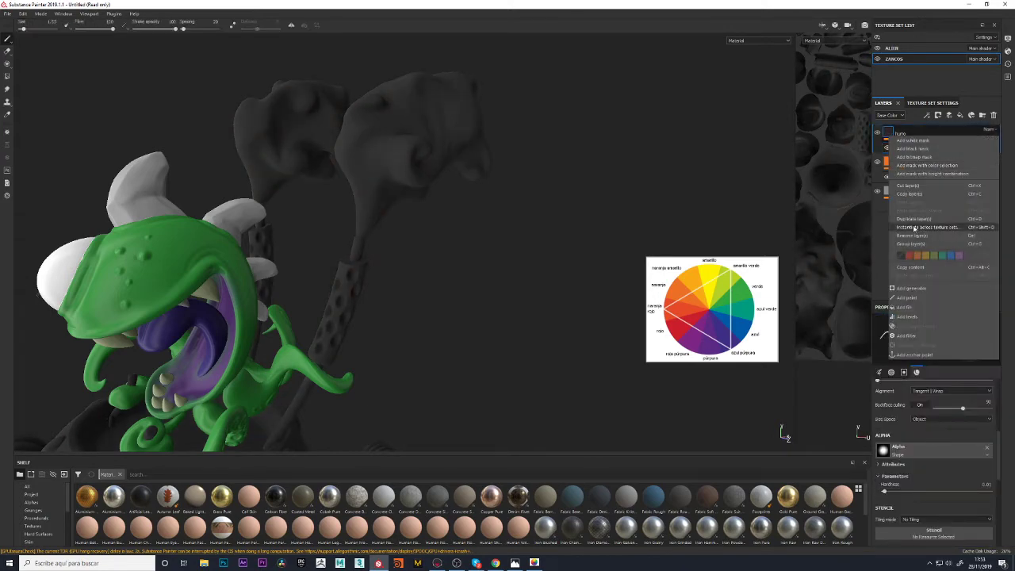
Add a black mask with a paint effect to humo and polygon-fill both smoke clouds
{"action": "left_click", "coordinate": [923, 149]}
{"action": "right_click", "coordinate": [903, 135]}
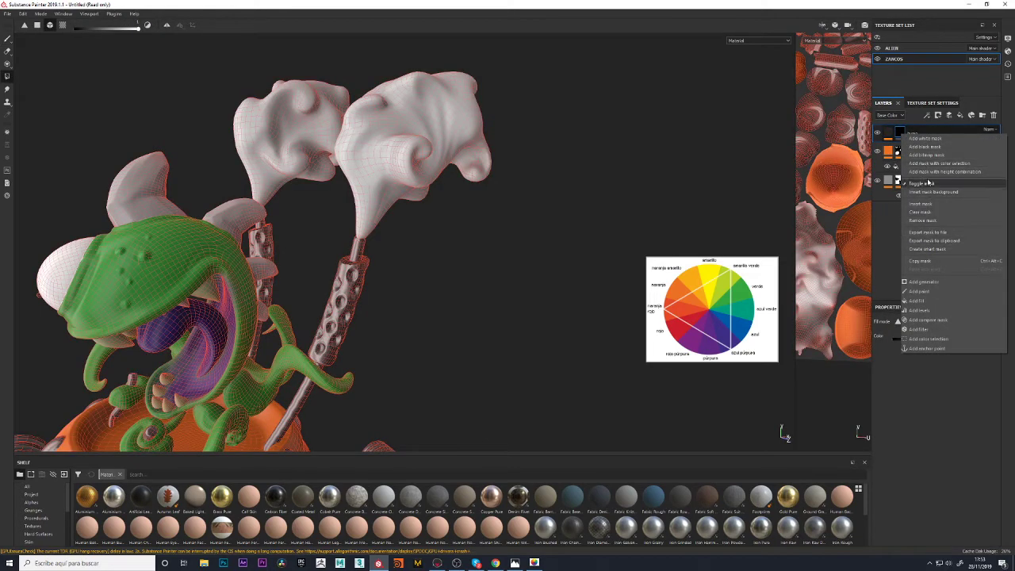
{"action": "left_click", "coordinate": [928, 295]}
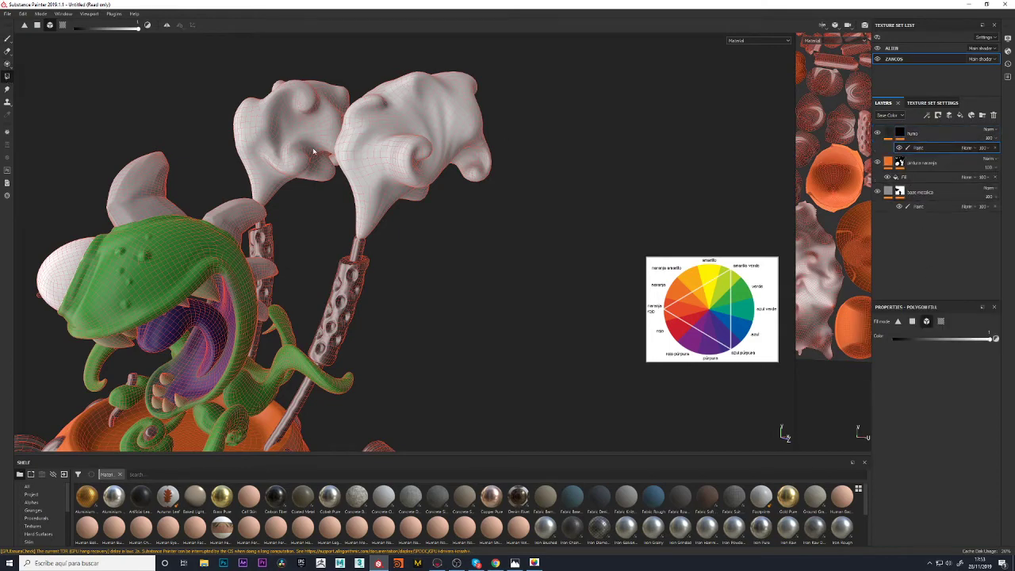
{"action": "left_click", "coordinate": [389, 152]}
{"action": "left_click", "coordinate": [296, 149]}
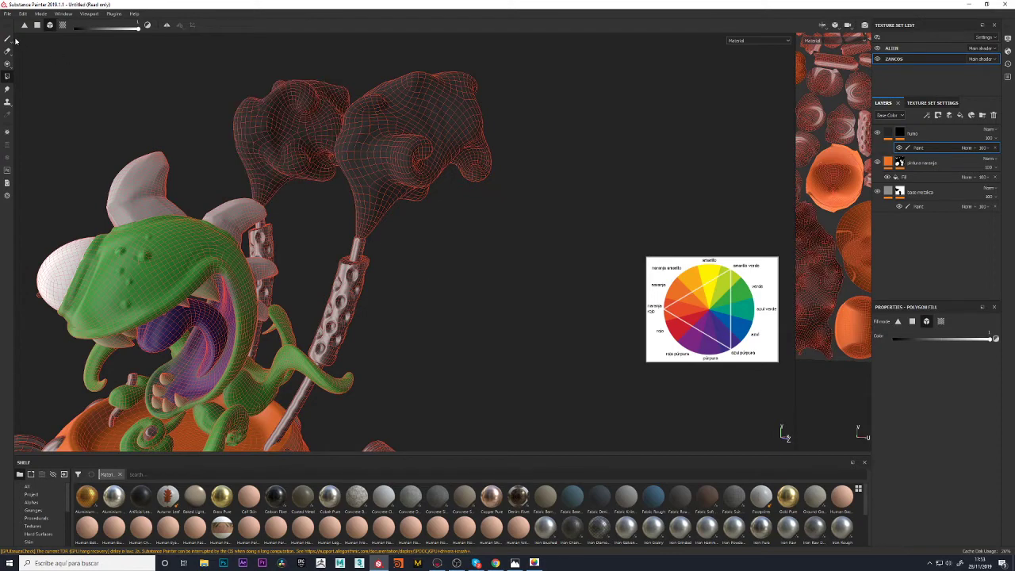
Switch back to the Paint tool and orbit to view the whole robot from several angles
{"action": "key", "text": "1"}
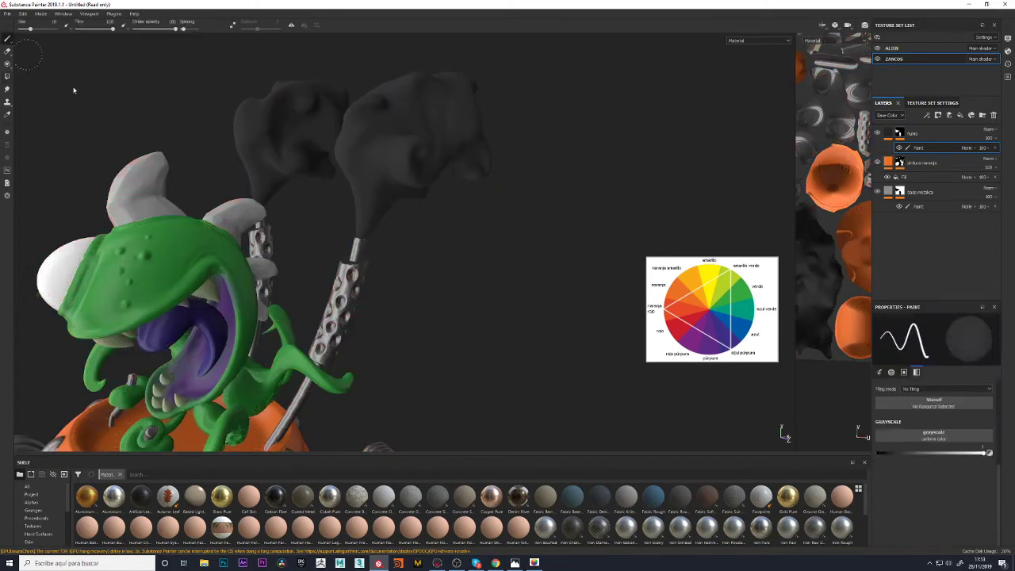
{"action": "scroll", "coordinate": [453, 265], "scroll_direction": "down", "scroll_amount": 5}
{"action": "scroll", "coordinate": [462, 328], "scroll_direction": "down", "scroll_amount": 2}
{"action": "mouse_move", "coordinate": [463, 328]}
{"action": "left_mouse_down", "text": "alt"}
{"action": "mouse_move", "coordinate": [522, 220]}
{"action": "mouse_move", "coordinate": [442, 249]}
{"action": "mouse_move", "coordinate": [465, 243]}
{"action": "left_mouse_up", "text": "alt"}
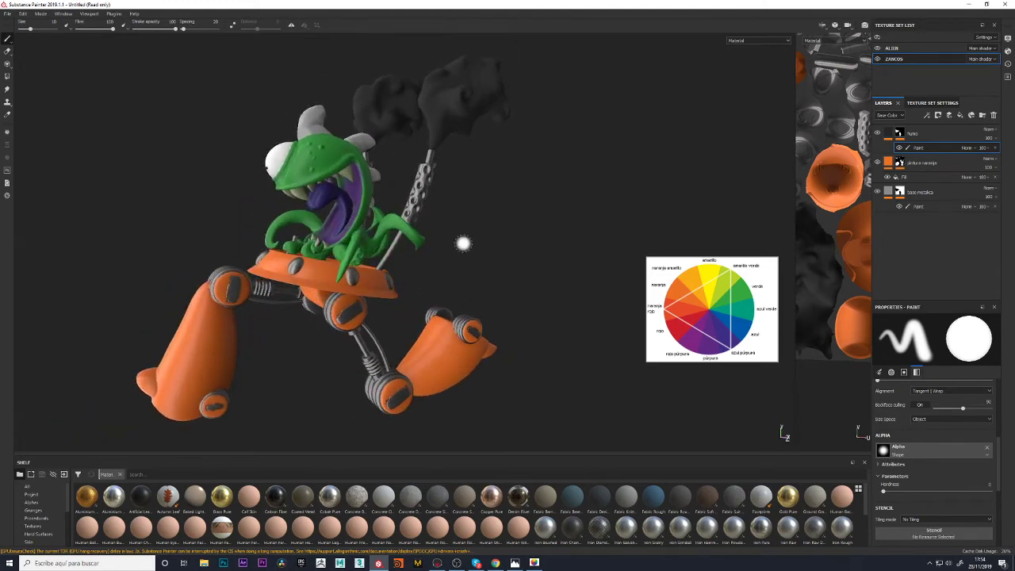
{"action": "scroll", "coordinate": [465, 243], "scroll_direction": "up", "scroll_amount": 4}
{"action": "scroll", "coordinate": [470, 227], "scroll_direction": "up", "scroll_amount": 1}
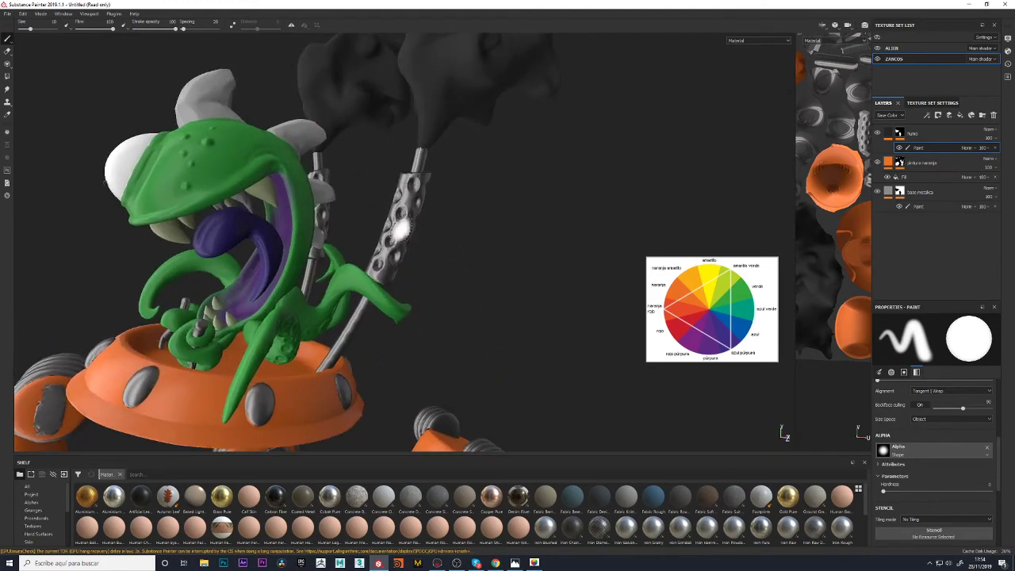
{"action": "mouse_move", "coordinate": [586, 309]}
{"action": "left_mouse_down", "text": "alt"}
{"action": "mouse_move", "coordinate": [499, 306]}
{"action": "mouse_move", "coordinate": [480, 264]}
{"action": "left_mouse_up", "text": "alt"}
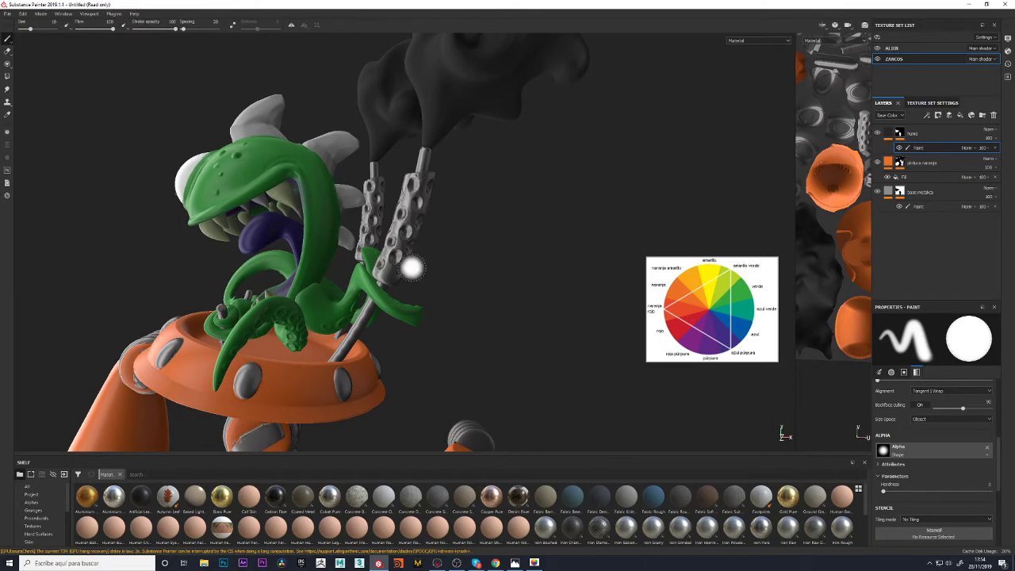
{"action": "mouse_move", "coordinate": [413, 267]}
{"action": "left_mouse_down", "text": "alt"}
{"action": "mouse_move", "coordinate": [584, 303]}
{"action": "mouse_move", "coordinate": [513, 312]}
{"action": "mouse_move", "coordinate": [493, 266]}
{"action": "mouse_move", "coordinate": [608, 231]}
{"action": "mouse_move", "coordinate": [526, 233]}
{"action": "mouse_move", "coordinate": [583, 207]}
{"action": "mouse_move", "coordinate": [725, 206]}
{"action": "left_mouse_up", "text": "alt"}
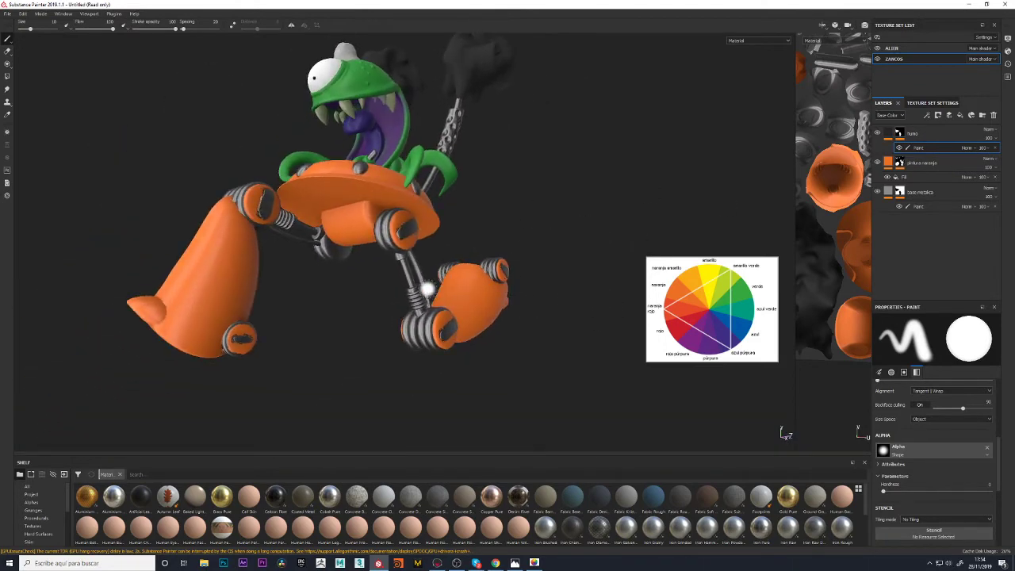
{"action": "left_click_drag", "start_coordinate": [314, 311], "coordinate": [318, 292], "text": "alt"}
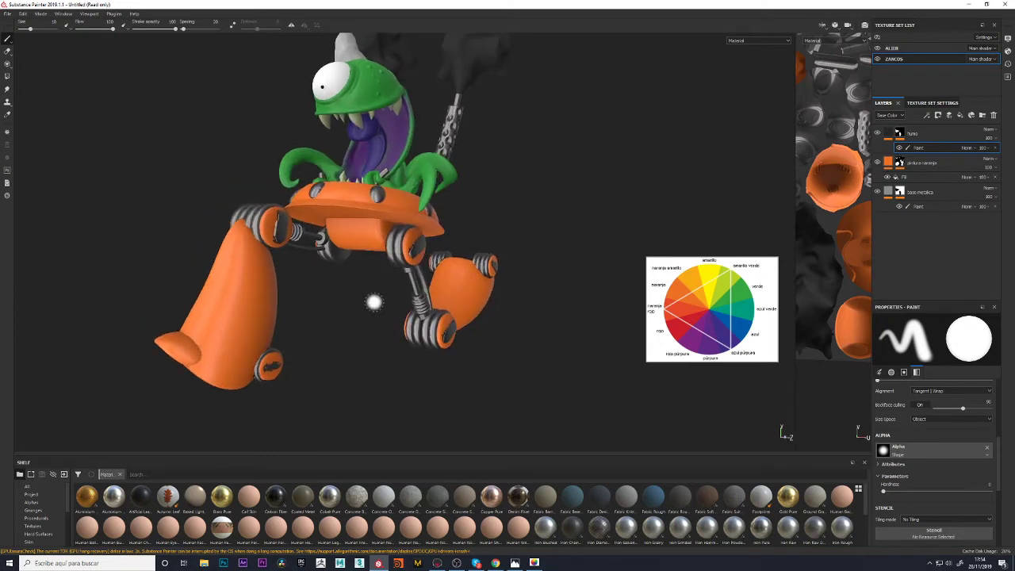
{"action": "mouse_move", "coordinate": [560, 166]}
{"action": "left_mouse_down", "text": "alt"}
{"action": "mouse_move", "coordinate": [537, 217]}
{"action": "mouse_move", "coordinate": [555, 213]}
{"action": "left_mouse_up", "text": "alt"}
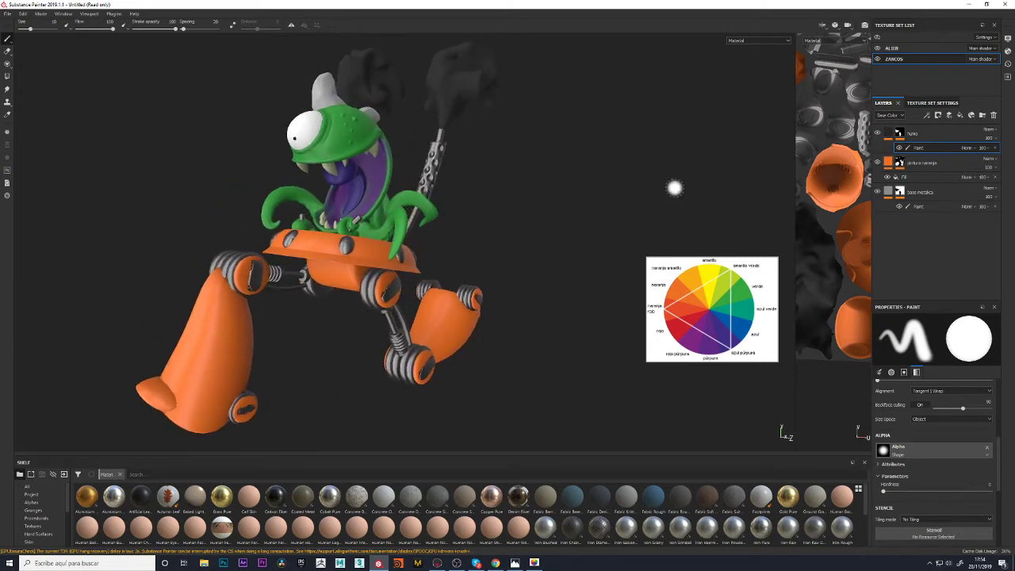
Reconfirm the pintura naranja and humo layer names, then add a new layer at the top
{"action": "double_click", "coordinate": [920, 163]}
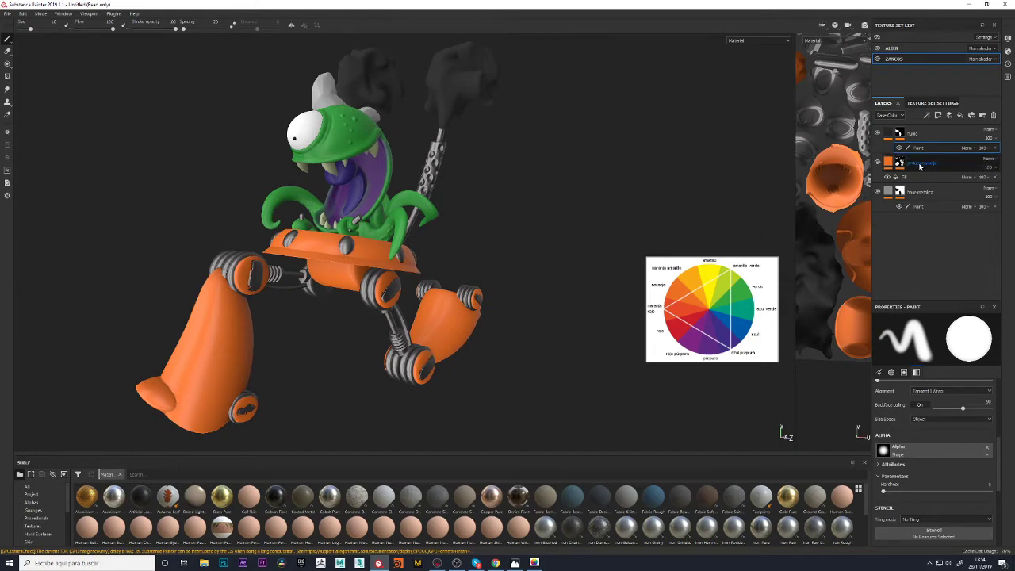
{"action": "key", "text": "Return"}
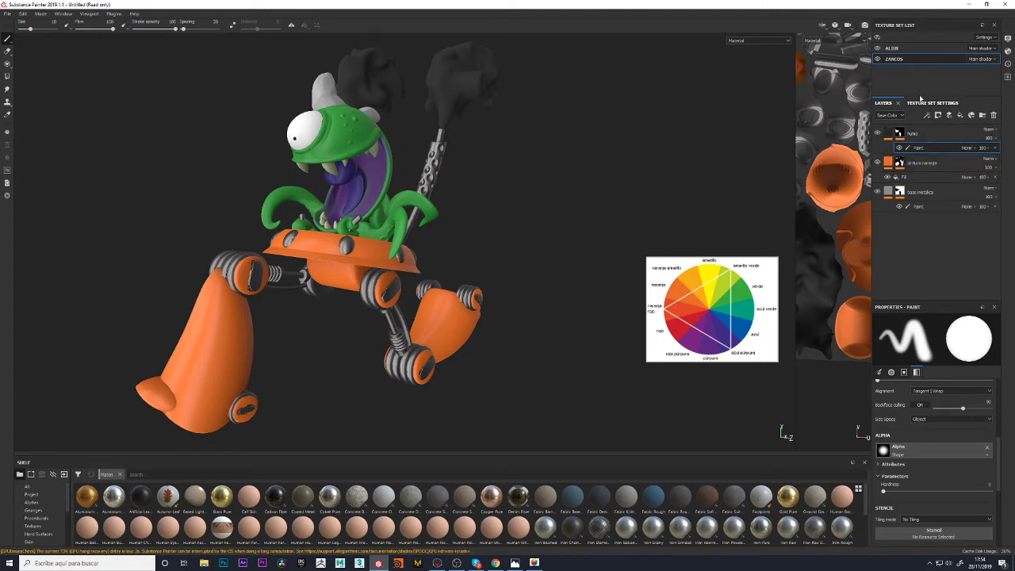
{"action": "double_click", "coordinate": [916, 134]}
{"action": "key", "text": "Return"}
{"action": "left_click", "coordinate": [952, 115]}
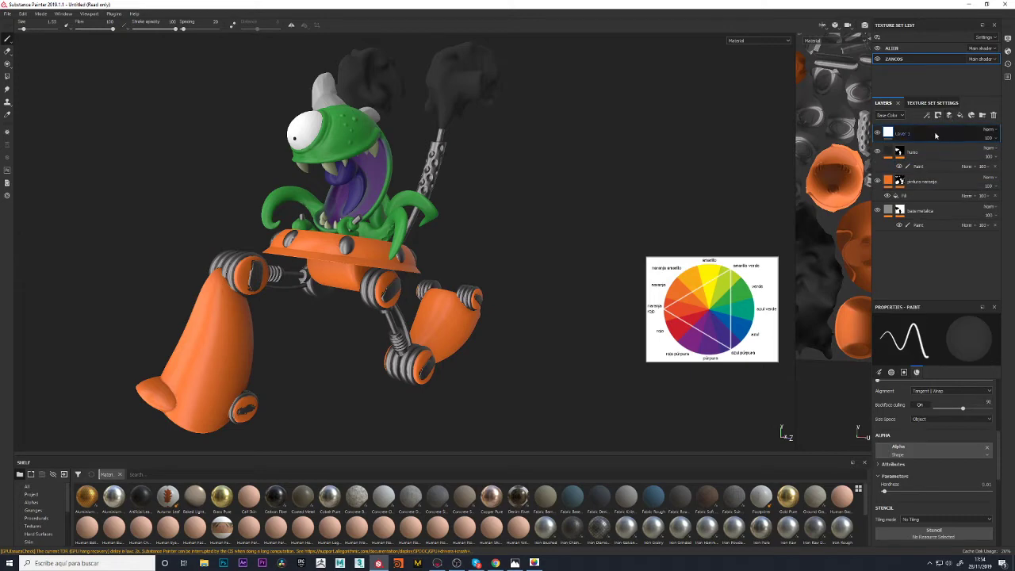
Rename the new Layer 1 at the top of the stack
{"action": "double_click", "coordinate": [906, 133]}
{"action": "type", "text": "sombra"}
{"action": "key", "text": "Return"}
{"action": "right_click", "coordinate": [892, 137]}
{"action": "key", "text": "Escape"}
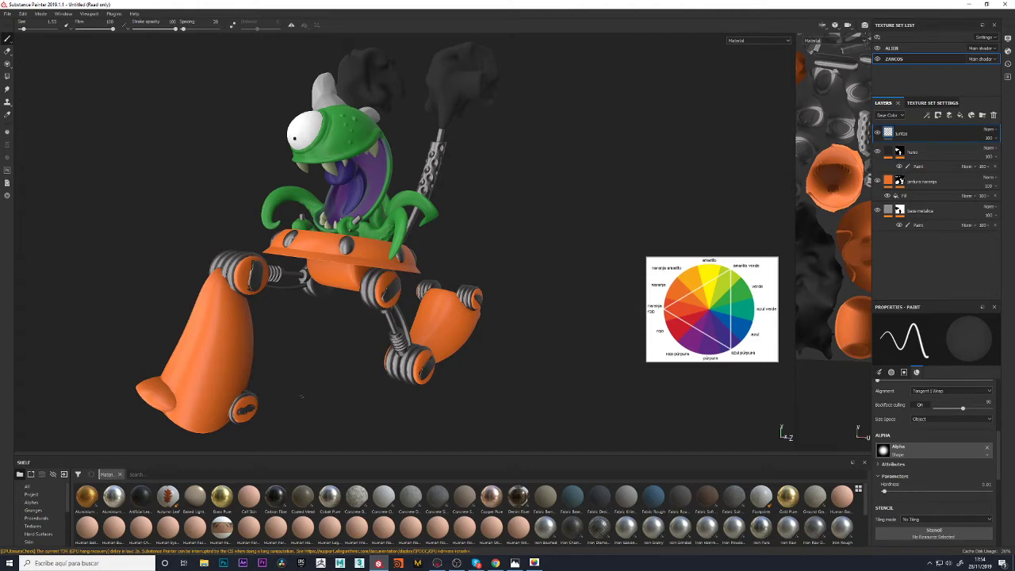
Add a black fill to the top layer with roughness lowered to about 0.16
{"action": "right_click", "coordinate": [907, 134]}
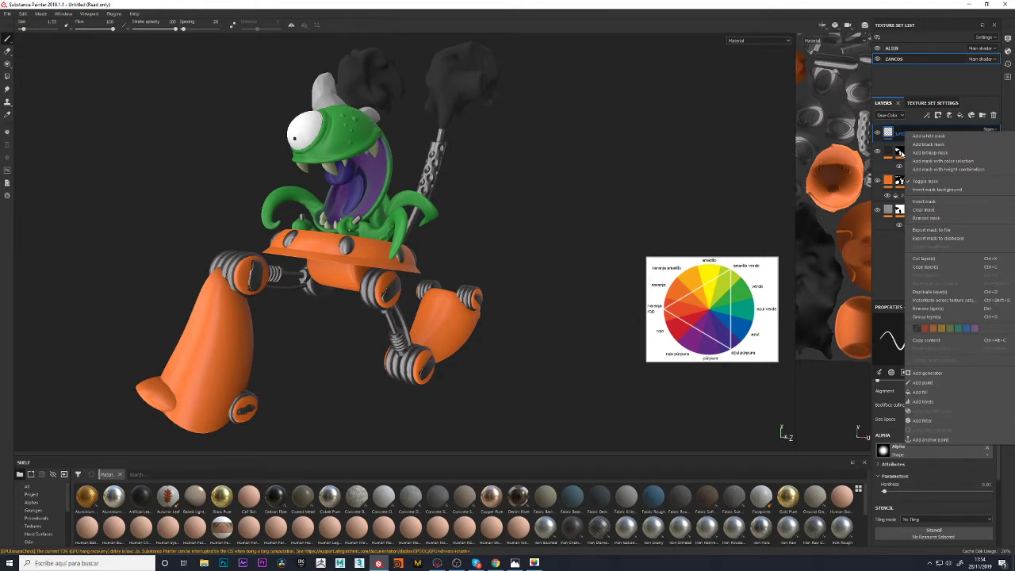
{"action": "left_click", "coordinate": [934, 394]}
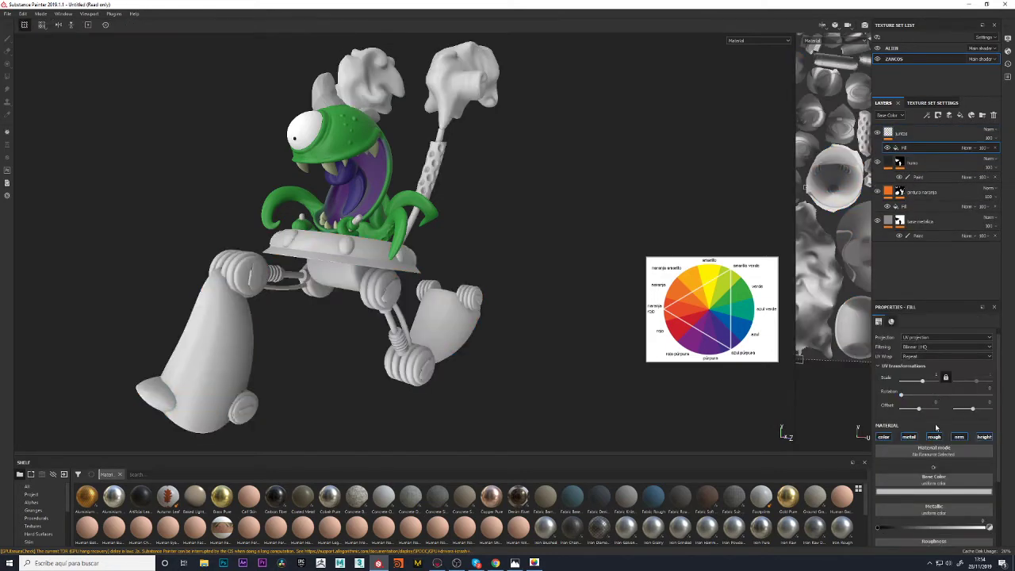
{"action": "left_click", "coordinate": [926, 492]}
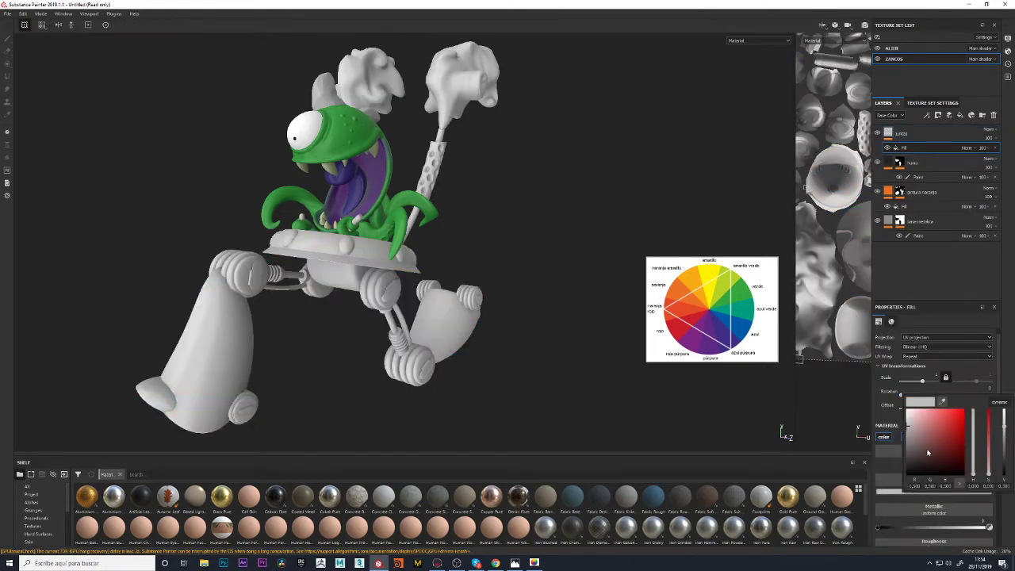
{"action": "left_click_drag", "start_coordinate": [928, 453], "coordinate": [900, 474]}
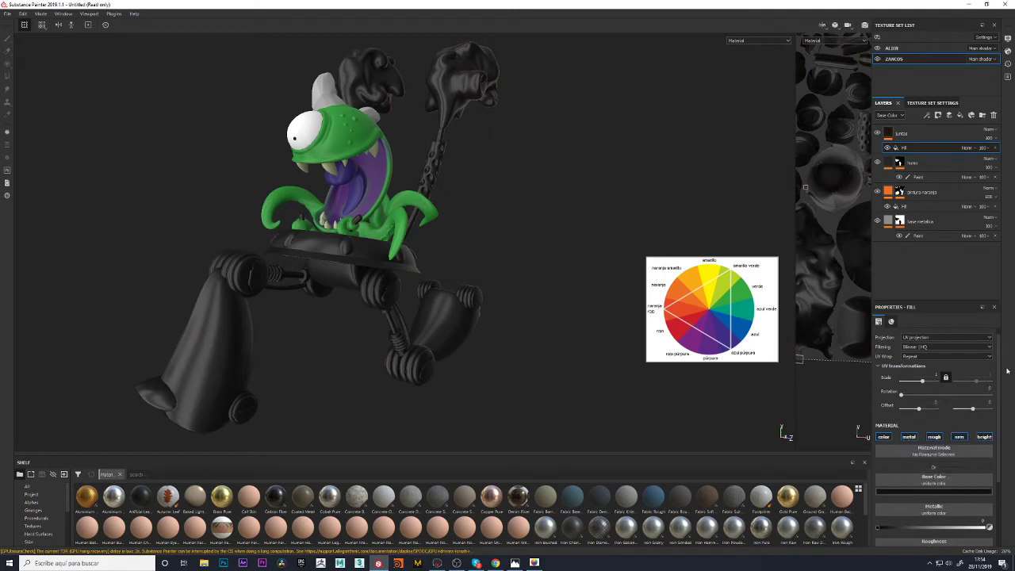
{"action": "scroll", "coordinate": [931, 538], "scroll_direction": "down", "scroll_amount": 5}
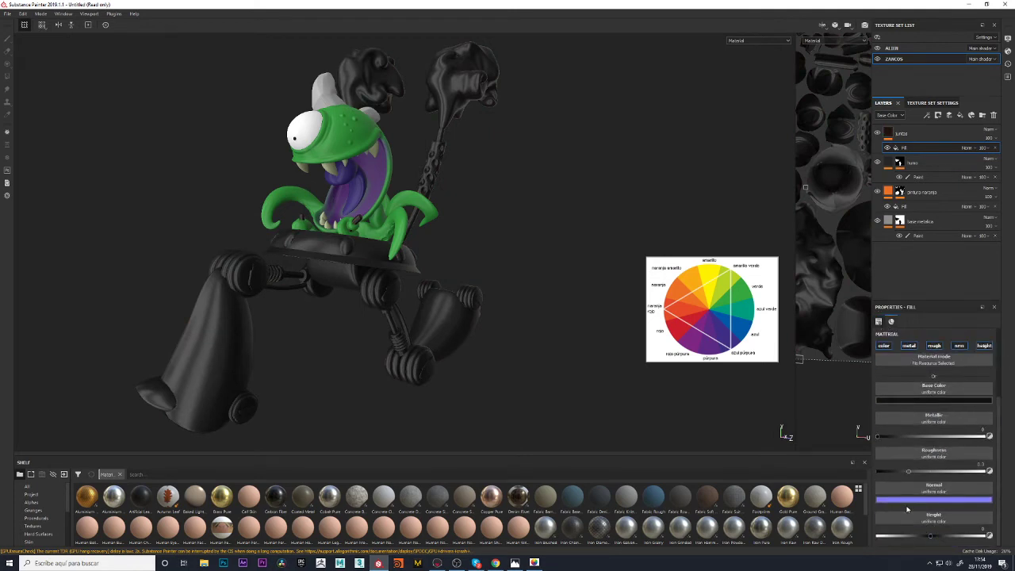
{"action": "left_click_drag", "start_coordinate": [910, 472], "coordinate": [894, 472]}
Add a black mask to the top layer and switch to Polygon Fill
{"action": "left_click", "coordinate": [890, 133]}
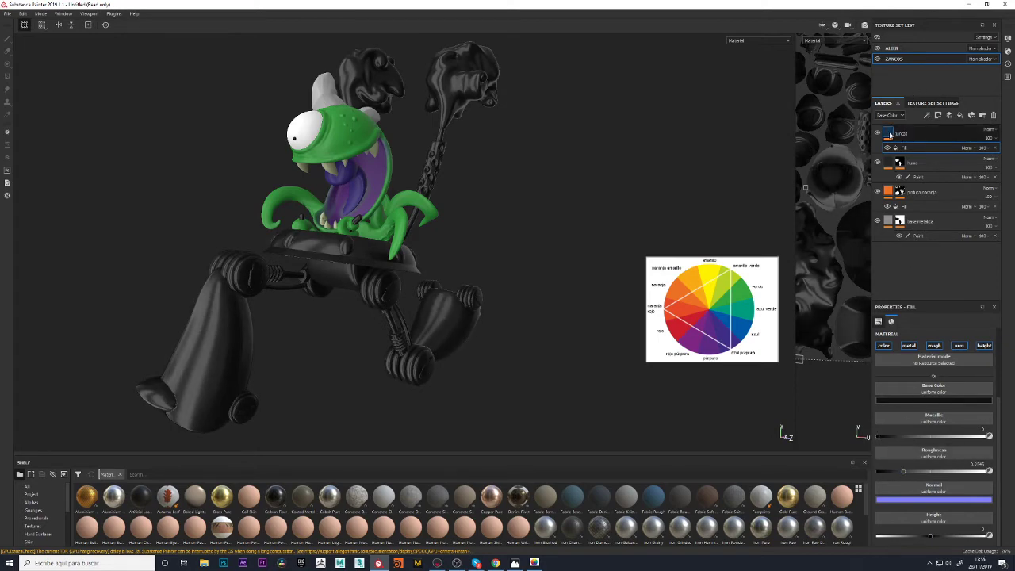
{"action": "right_click", "coordinate": [904, 136]}
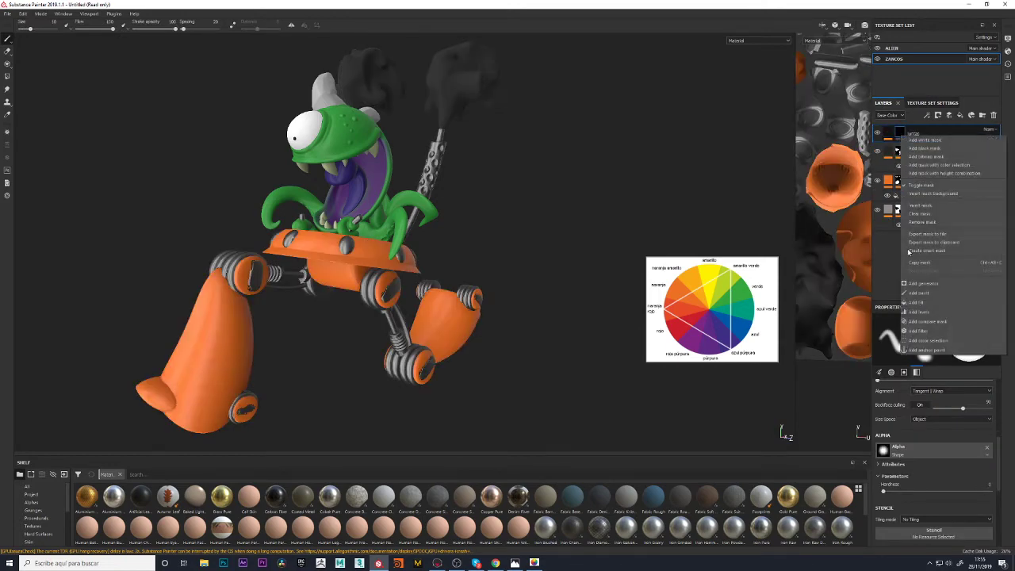
{"action": "left_click", "coordinate": [920, 294]}
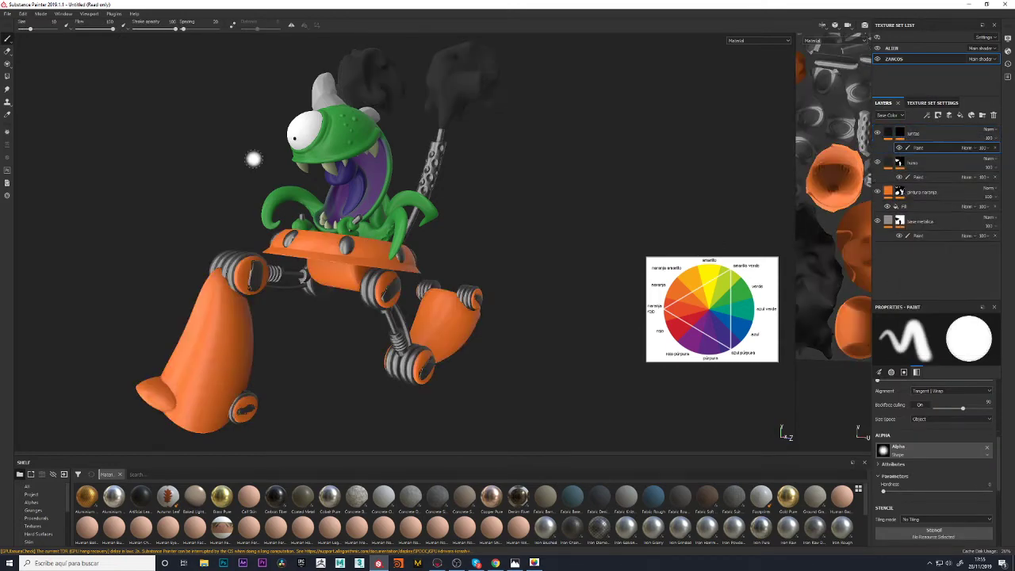
{"action": "left_click", "coordinate": [7, 76]}
Fill the lower-leg coil polygons in the mask so black shows only there
{"action": "mouse_move", "coordinate": [538, 321]}
{"action": "left_mouse_down", "text": "alt"}
{"action": "mouse_move", "coordinate": [580, 251]}
{"action": "mouse_move", "coordinate": [383, 326]}
{"action": "left_mouse_up", "text": "alt"}
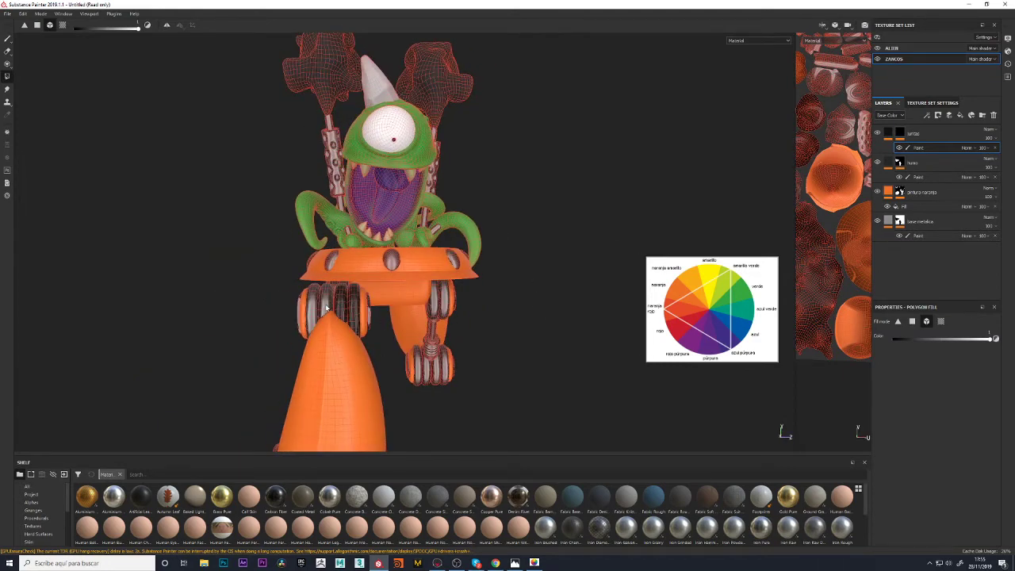
{"action": "left_click_drag", "start_coordinate": [516, 334], "coordinate": [373, 318], "text": "alt"}
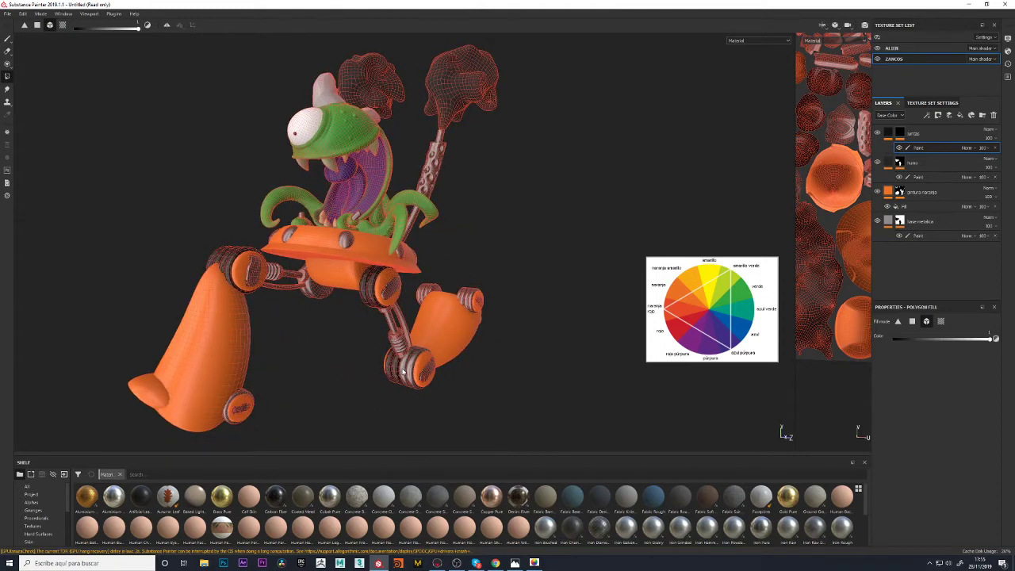
{"action": "scroll", "coordinate": [471, 304], "scroll_direction": "down", "scroll_amount": 2}
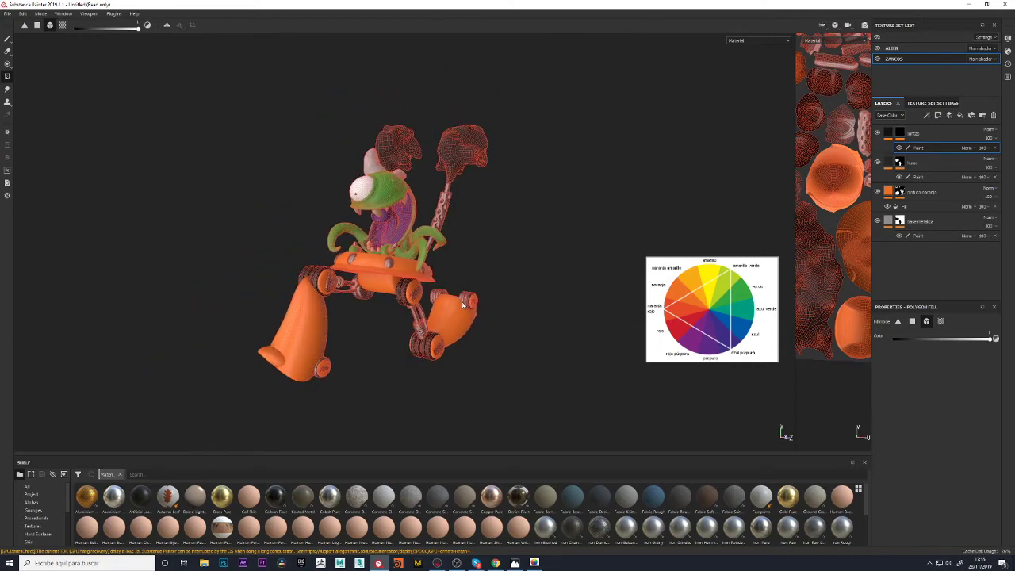
{"action": "scroll", "coordinate": [470, 297], "scroll_direction": "up", "scroll_amount": 8}
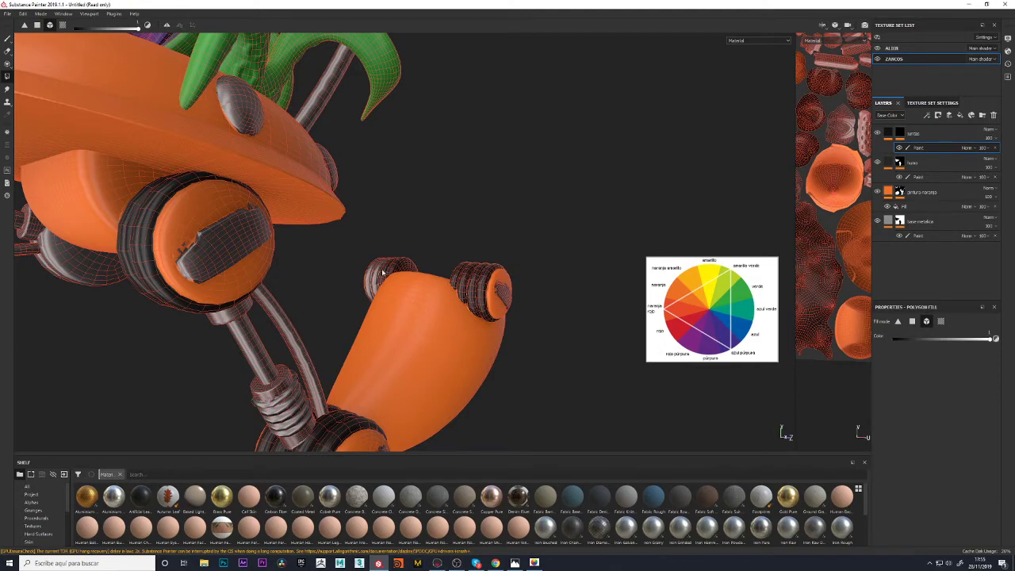
{"action": "mouse_move", "coordinate": [338, 333]}
{"action": "left_mouse_down", "text": "alt"}
{"action": "mouse_move", "coordinate": [216, 355]}
{"action": "mouse_move", "coordinate": [303, 386]}
{"action": "left_mouse_up", "text": "alt"}
{"action": "scroll", "coordinate": [302, 386], "scroll_direction": "up", "scroll_amount": 5}
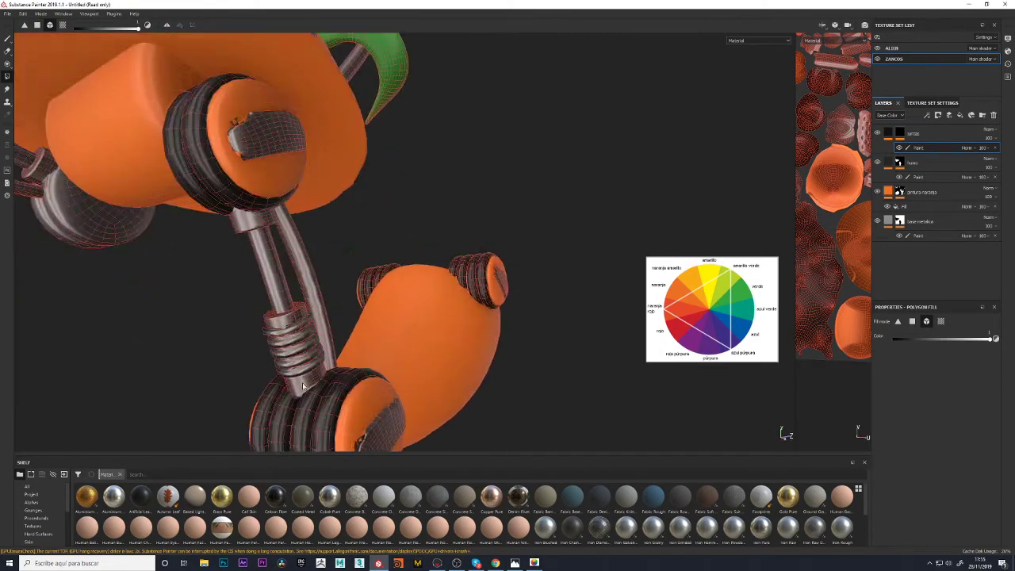
{"action": "left_click", "coordinate": [293, 344]}
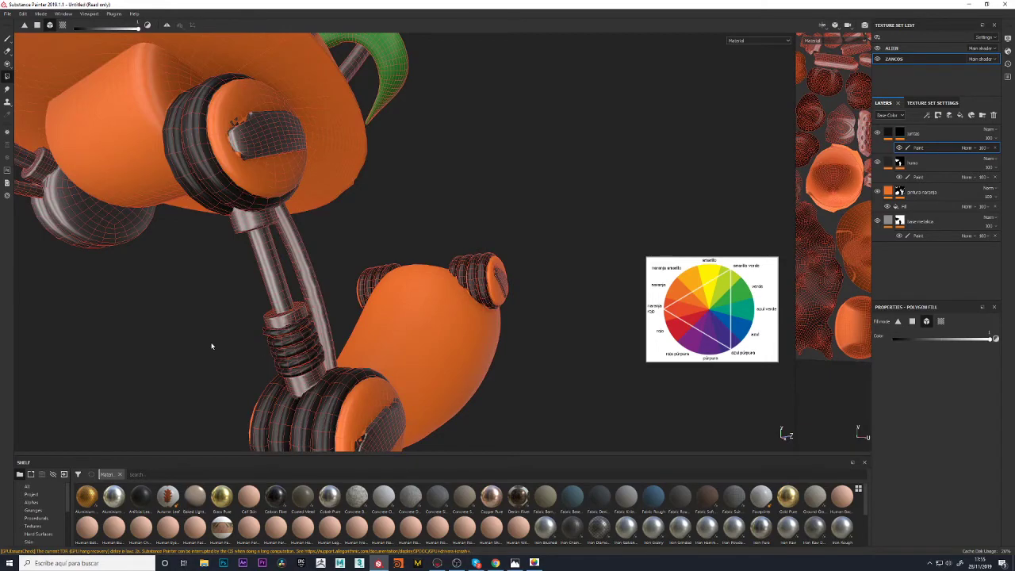
Orbit to check the masked leg coil, then save the project
{"action": "mouse_move", "coordinate": [212, 346]}
{"action": "left_mouse_down", "text": "alt"}
{"action": "mouse_move", "coordinate": [211, 319]}
{"action": "mouse_move", "coordinate": [204, 333]}
{"action": "mouse_move", "coordinate": [467, 328]}
{"action": "mouse_move", "coordinate": [359, 292]}
{"action": "left_mouse_up", "text": "alt"}
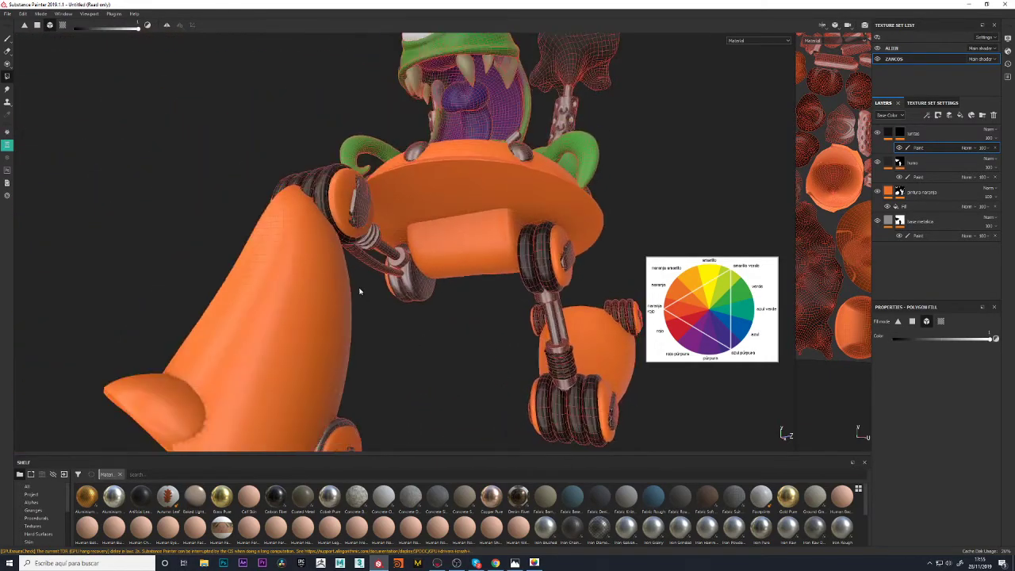
{"action": "mouse_move", "coordinate": [379, 244]}
{"action": "left_mouse_down", "text": "alt"}
{"action": "mouse_move", "coordinate": [438, 365]}
{"action": "mouse_move", "coordinate": [394, 347]}
{"action": "mouse_move", "coordinate": [466, 365]}
{"action": "mouse_move", "coordinate": [507, 399]}
{"action": "mouse_move", "coordinate": [717, 404]}
{"action": "mouse_move", "coordinate": [431, 335]}
{"action": "mouse_move", "coordinate": [437, 344]}
{"action": "mouse_move", "coordinate": [248, 157]}
{"action": "mouse_move", "coordinate": [359, 135]}
{"action": "left_mouse_up", "text": "alt"}
{"action": "scroll", "coordinate": [466, 365], "scroll_direction": "down", "scroll_amount": 2}
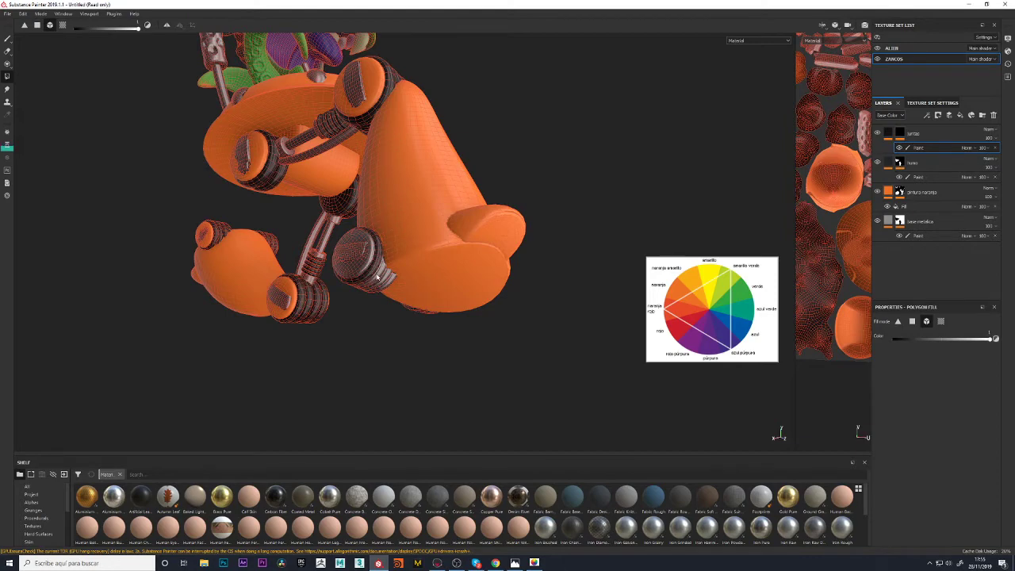
{"action": "mouse_move", "coordinate": [386, 288]}
{"action": "left_mouse_down", "text": "alt"}
{"action": "mouse_move", "coordinate": [443, 367]}
{"action": "mouse_move", "coordinate": [537, 329]}
{"action": "mouse_move", "coordinate": [454, 245]}
{"action": "left_mouse_up", "text": "alt"}
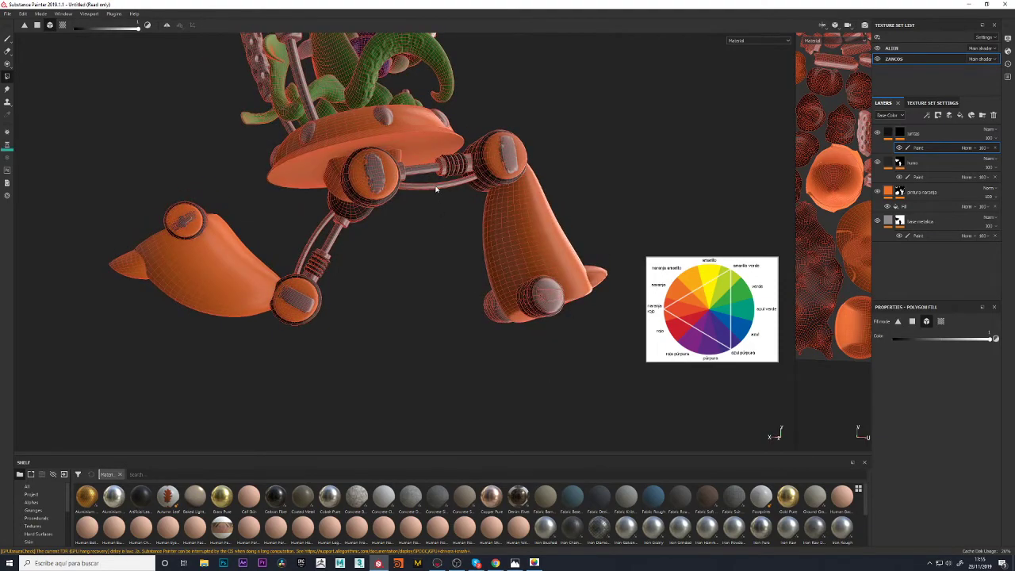
{"action": "mouse_move", "coordinate": [428, 301]}
{"action": "left_mouse_down", "text": "alt"}
{"action": "mouse_move", "coordinate": [304, 244]}
{"action": "mouse_move", "coordinate": [423, 297]}
{"action": "mouse_move", "coordinate": [404, 354]}
{"action": "mouse_move", "coordinate": [414, 346]}
{"action": "left_mouse_up", "text": "alt"}
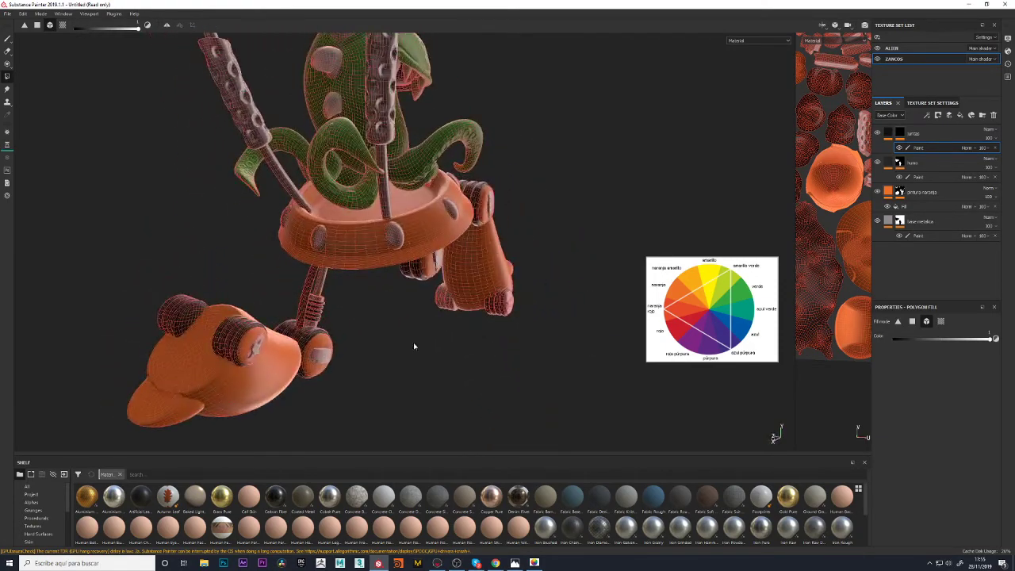
{"action": "key", "text": "ctrl+s"}
Save the project under a new name, ALIEN SCENE_02
{"action": "left_click", "coordinate": [8, 13]}
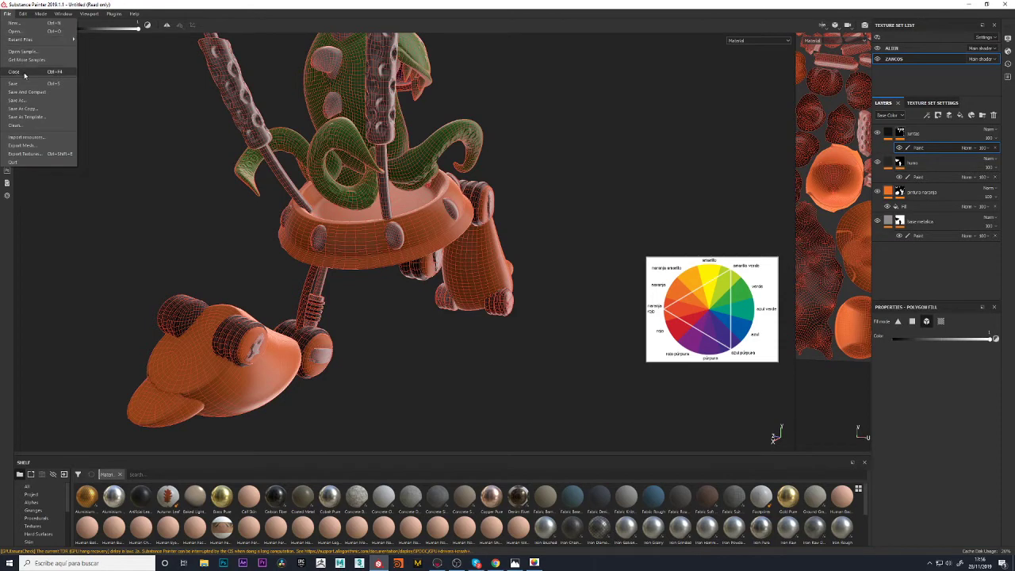
{"action": "left_click", "coordinate": [21, 101]}
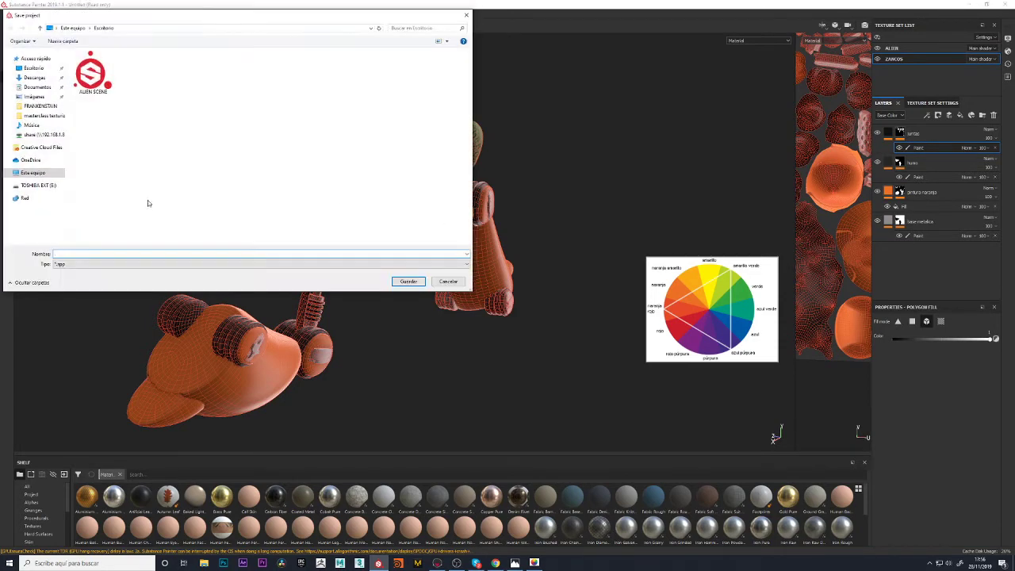
{"action": "left_click", "coordinate": [92, 71]}
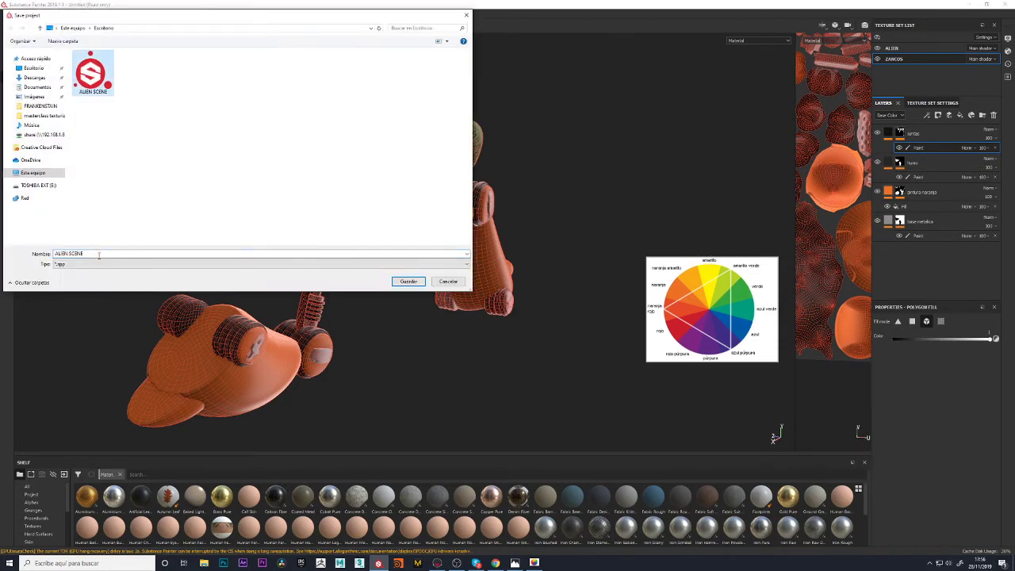
{"action": "left_click", "coordinate": [104, 254]}
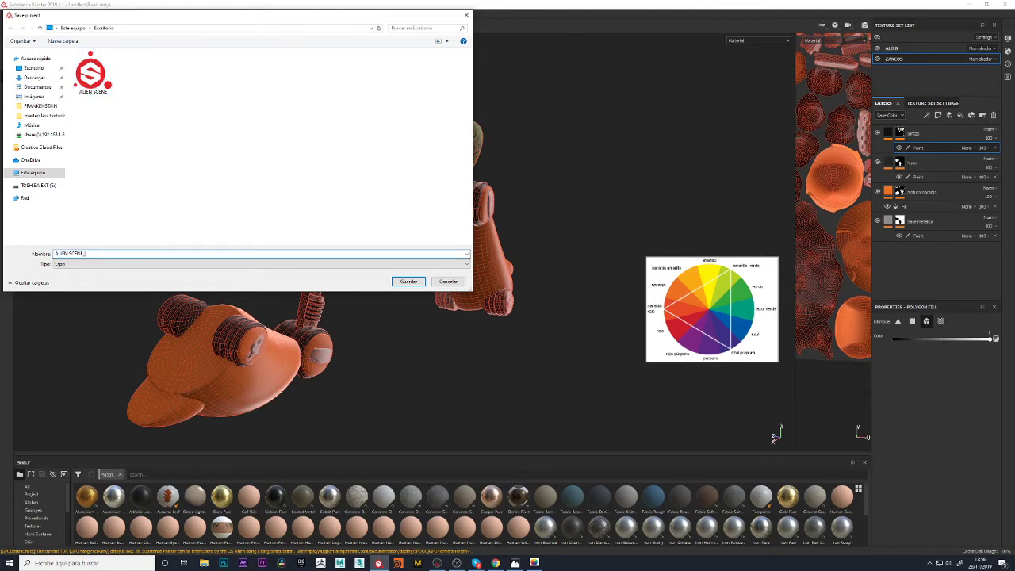
{"action": "key", "text": "Return"}
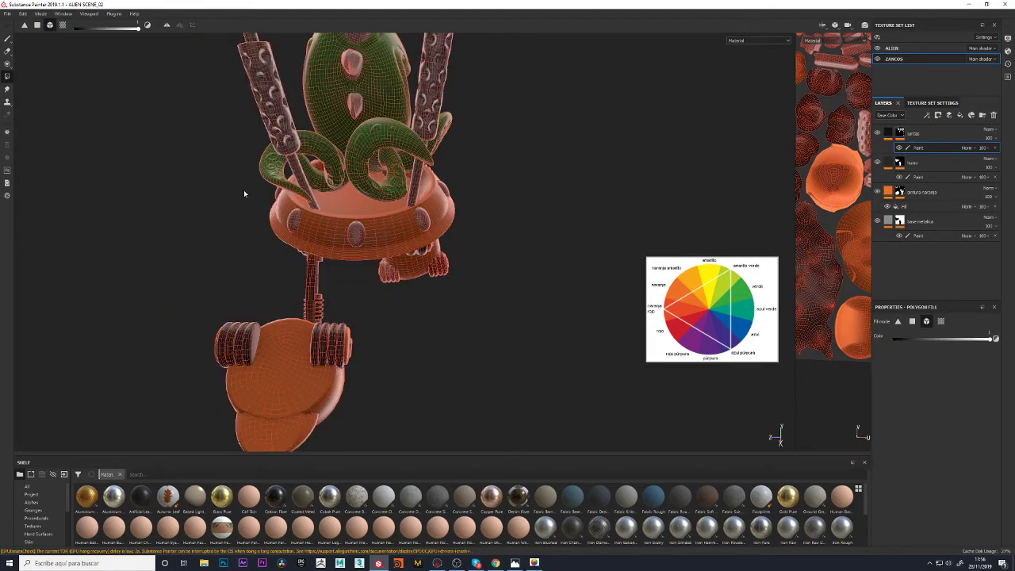
Return to the brush Paint tool and centre the whole alien and stilted pot in view
{"action": "mouse_move", "coordinate": [211, 261]}
{"action": "left_mouse_down", "text": "alt"}
{"action": "mouse_move", "coordinate": [612, 270]}
{"action": "mouse_move", "coordinate": [585, 254]}
{"action": "mouse_move", "coordinate": [548, 200]}
{"action": "mouse_move", "coordinate": [121, 145]}
{"action": "left_mouse_up", "text": "alt"}
{"action": "left_click", "coordinate": [8, 45]}
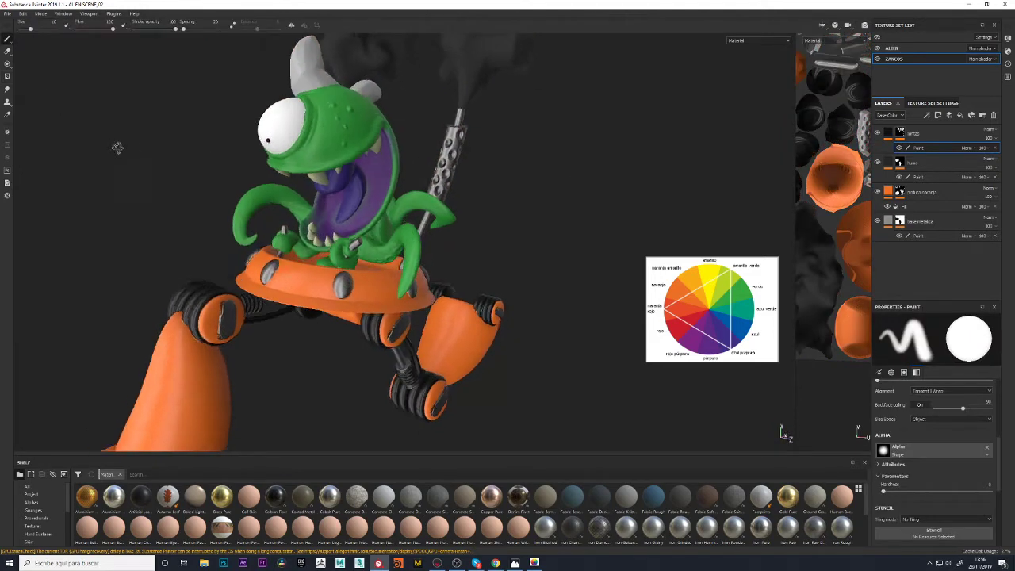
{"action": "scroll", "coordinate": [131, 150], "scroll_direction": "up", "scroll_amount": 2}
{"action": "scroll", "coordinate": [153, 181], "scroll_direction": "up", "scroll_amount": 5}
{"action": "scroll", "coordinate": [152, 181], "scroll_direction": "down", "scroll_amount": 3}
{"action": "scroll", "coordinate": [212, 315], "scroll_direction": "down", "scroll_amount": 2}
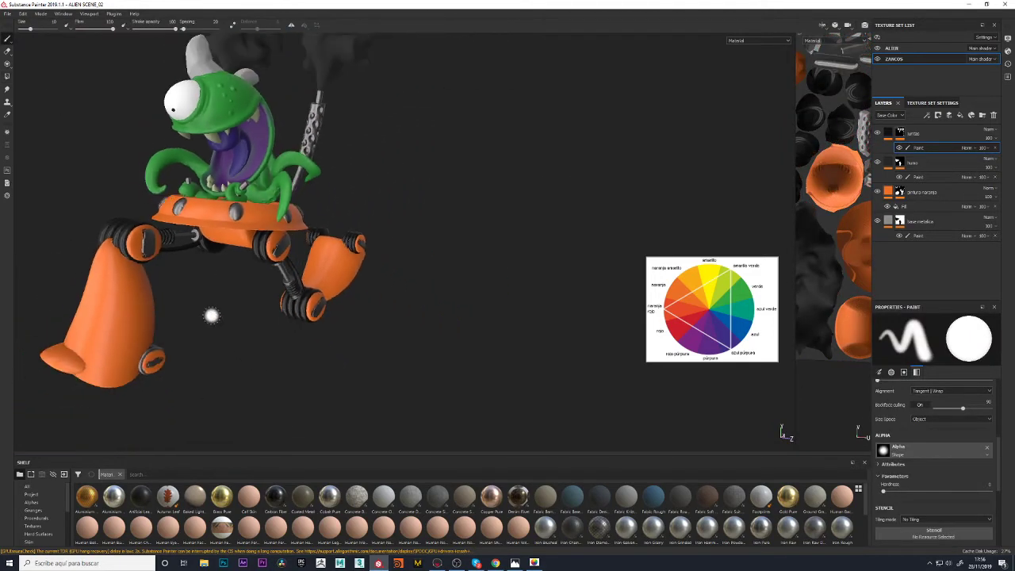
{"action": "left_click_drag", "start_coordinate": [211, 315], "coordinate": [471, 383], "text": "alt"}
{"action": "scroll", "coordinate": [396, 368], "scroll_direction": "up", "scroll_amount": 2}
{"action": "middle_click_drag", "start_coordinate": [285, 295], "coordinate": [175, 272], "text": "alt"}
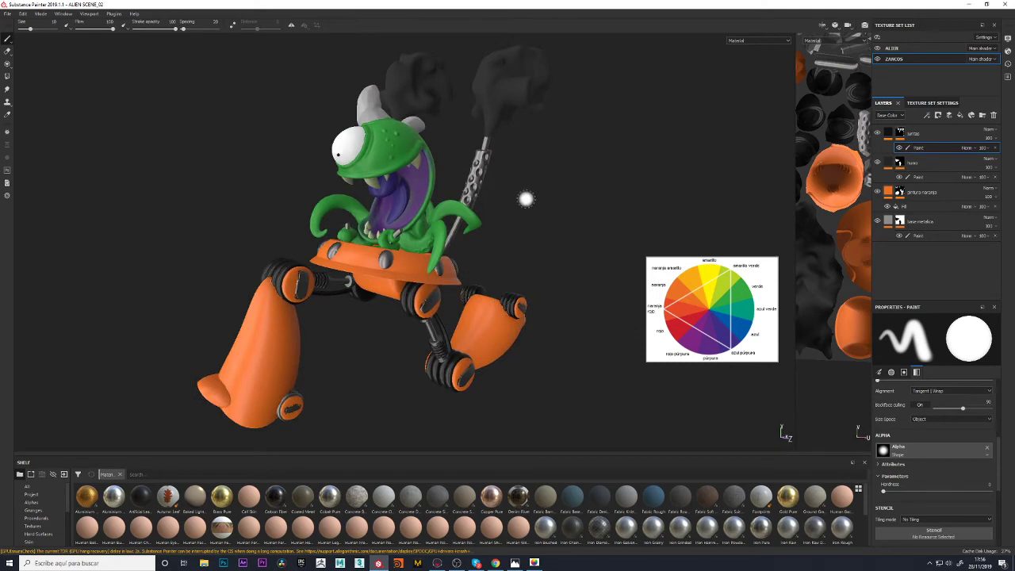
Add a layer named sombras with a fill to the ALIEN texture set
{"action": "left_click", "coordinate": [895, 50]}
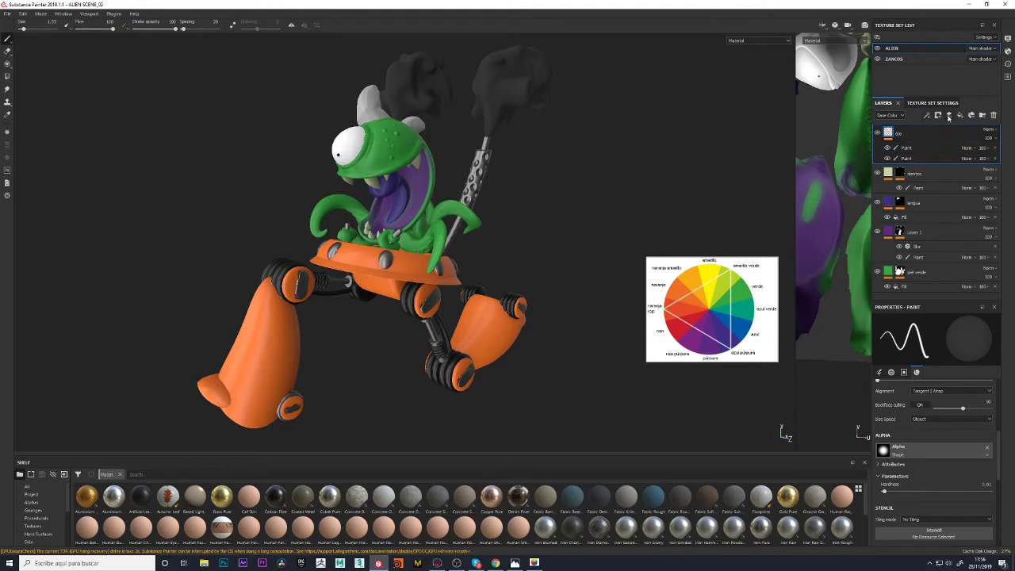
{"action": "left_click", "coordinate": [949, 118]}
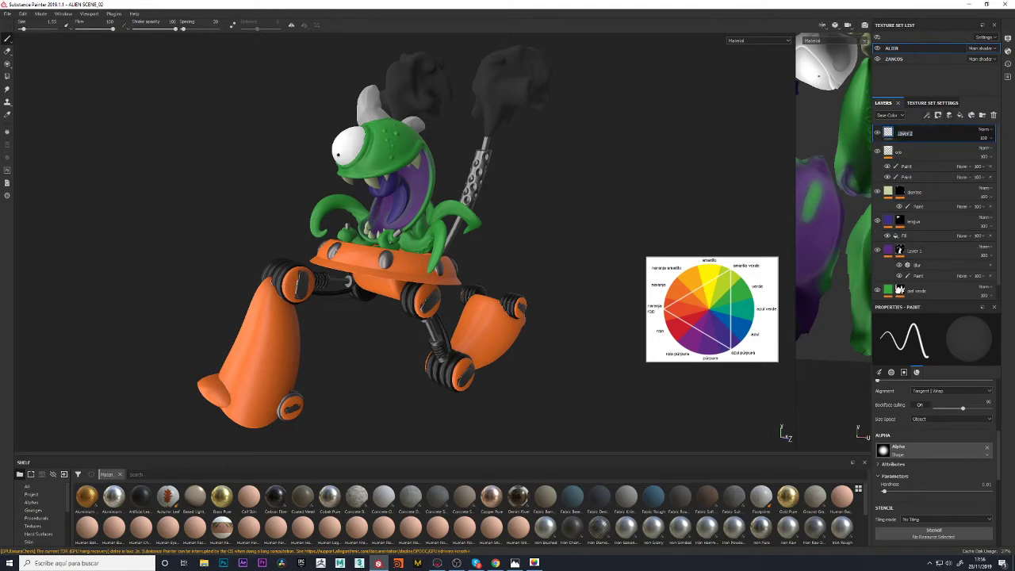
{"action": "type", "text": "d"}
{"action": "type", "text": "sombras"}
{"action": "key", "text": "Return"}
{"action": "right_click", "coordinate": [911, 139]}
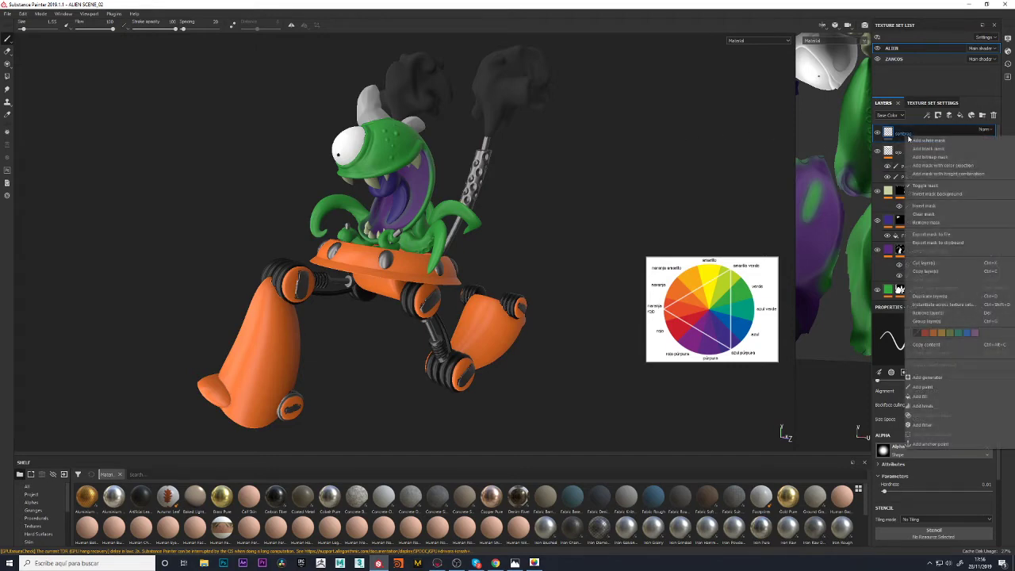
{"action": "left_click", "coordinate": [923, 397]}
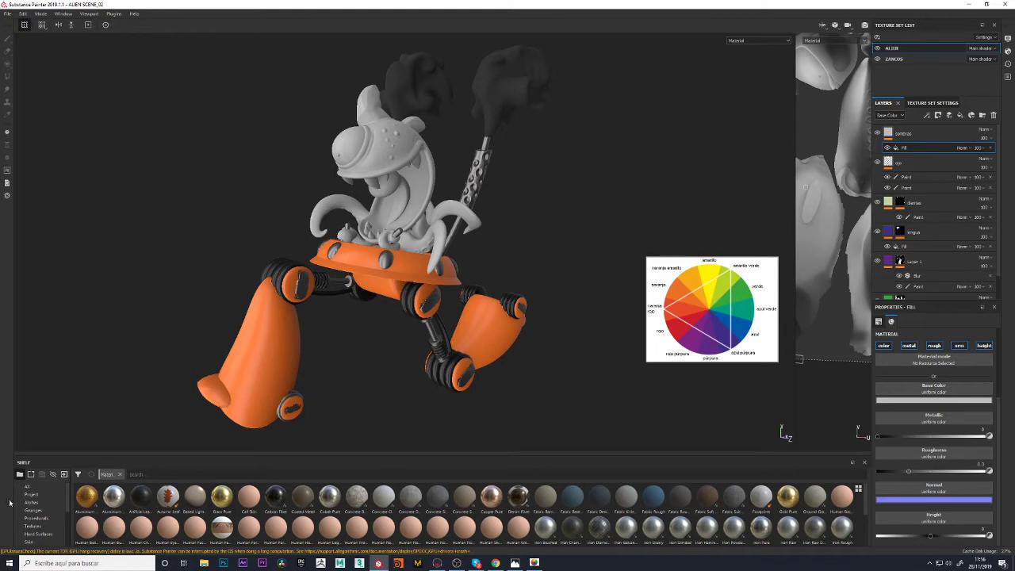
Use alien_ao as base colour only, disabling metallic, roughness, normal and height, with Multiply blending
{"action": "left_click", "coordinate": [36, 526]}
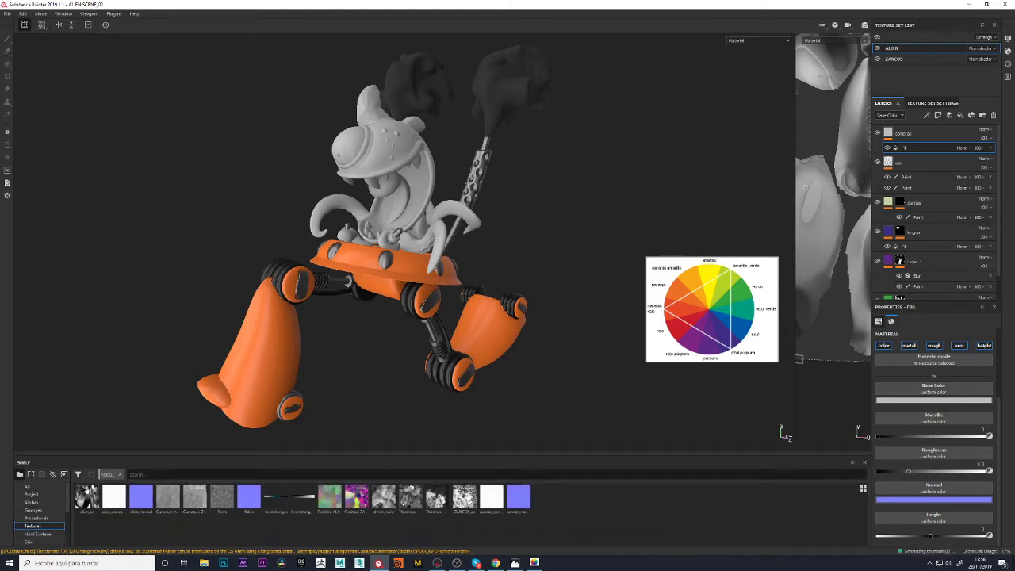
{"action": "mouse_move", "coordinate": [87, 499]}
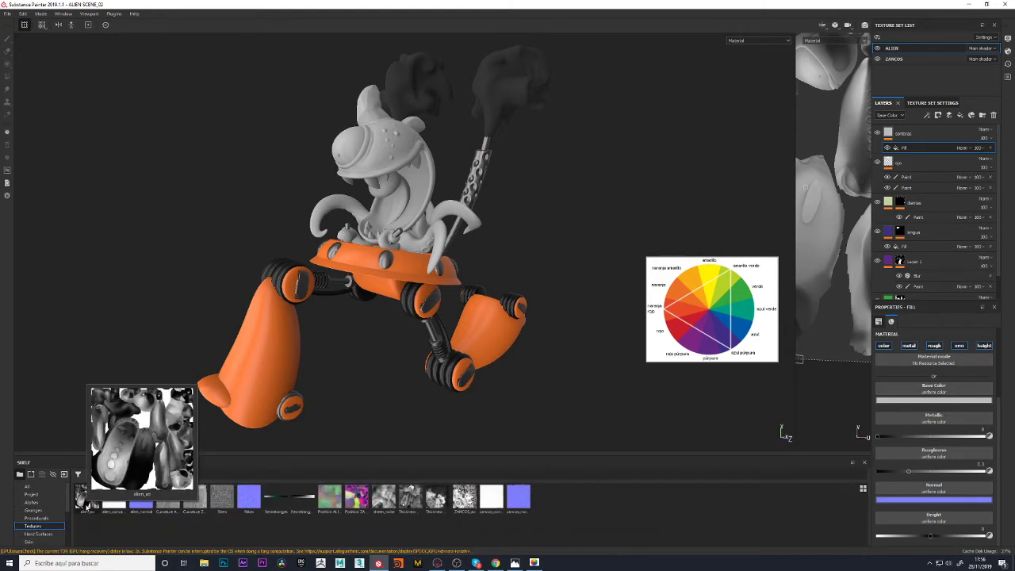
{"action": "mouse_move", "coordinate": [87, 506]}
{"action": "left_mouse_down"}
{"action": "mouse_move", "coordinate": [952, 357]}
{"action": "mouse_move", "coordinate": [939, 390]}
{"action": "left_mouse_up"}
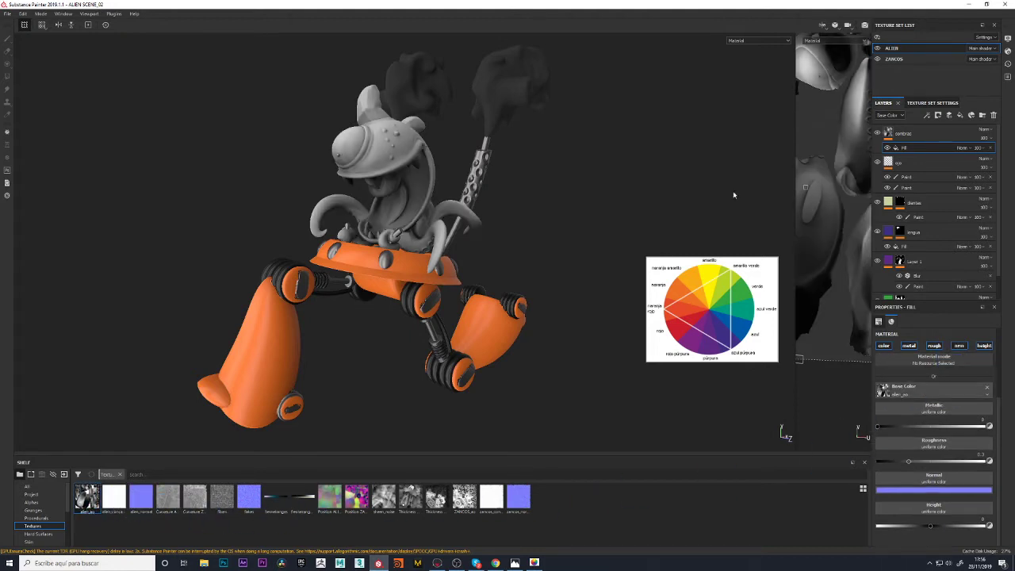
{"action": "left_click", "coordinate": [910, 346]}
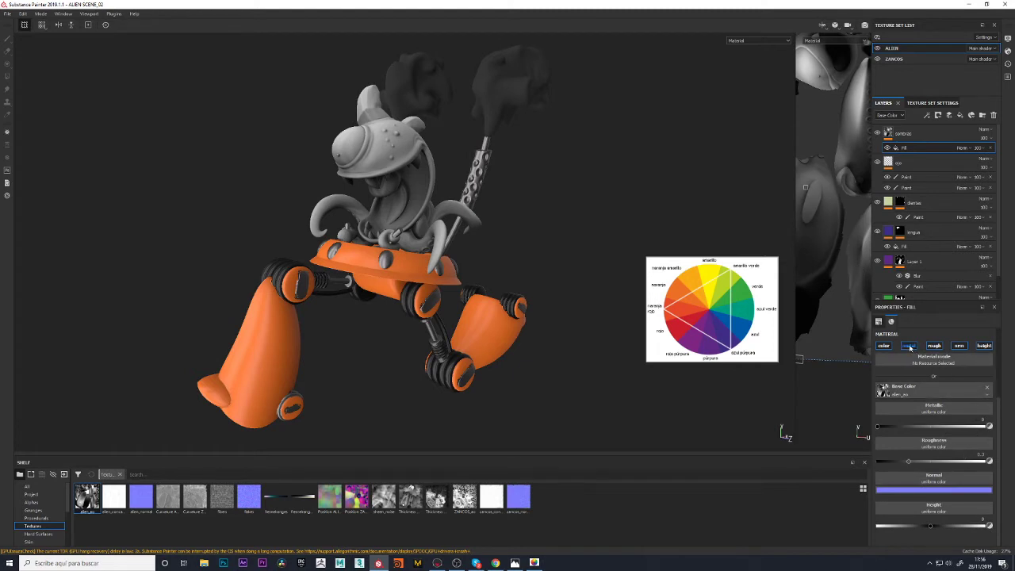
{"action": "left_click", "coordinate": [935, 346]}
{"action": "left_click", "coordinate": [961, 346]}
{"action": "left_click", "coordinate": [984, 347]}
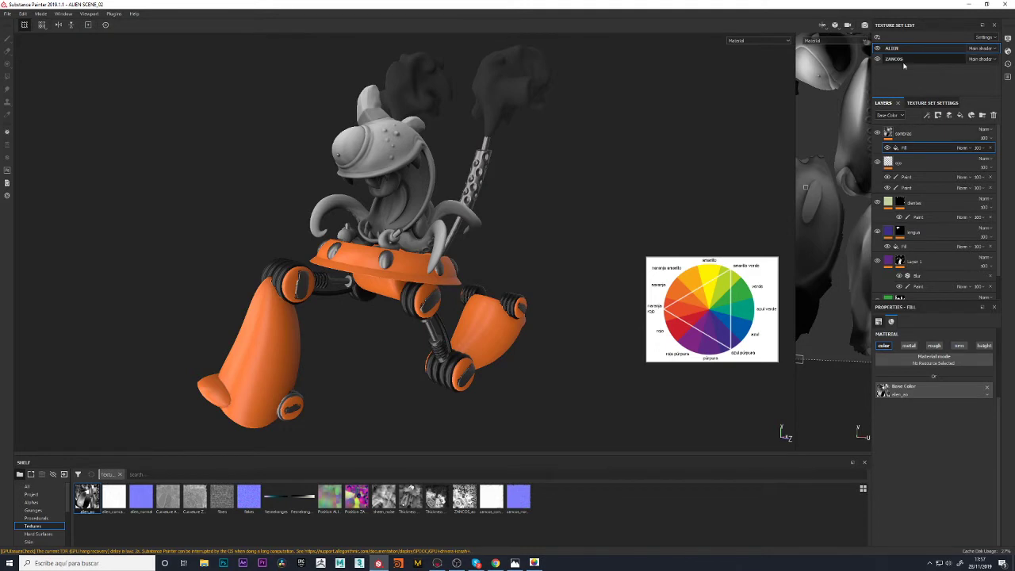
{"action": "left_click", "coordinate": [983, 130]}
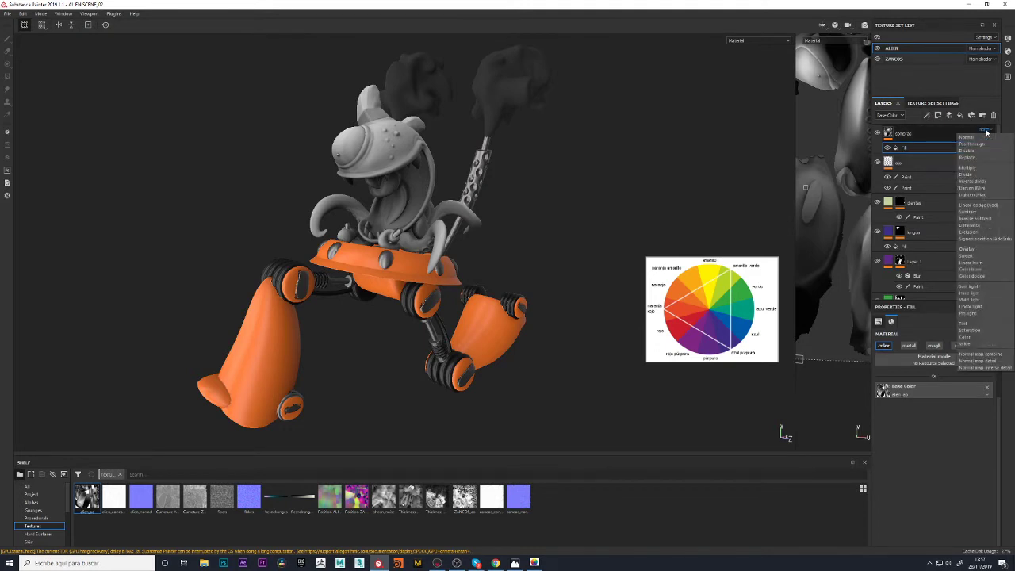
{"action": "left_click", "coordinate": [972, 166]}
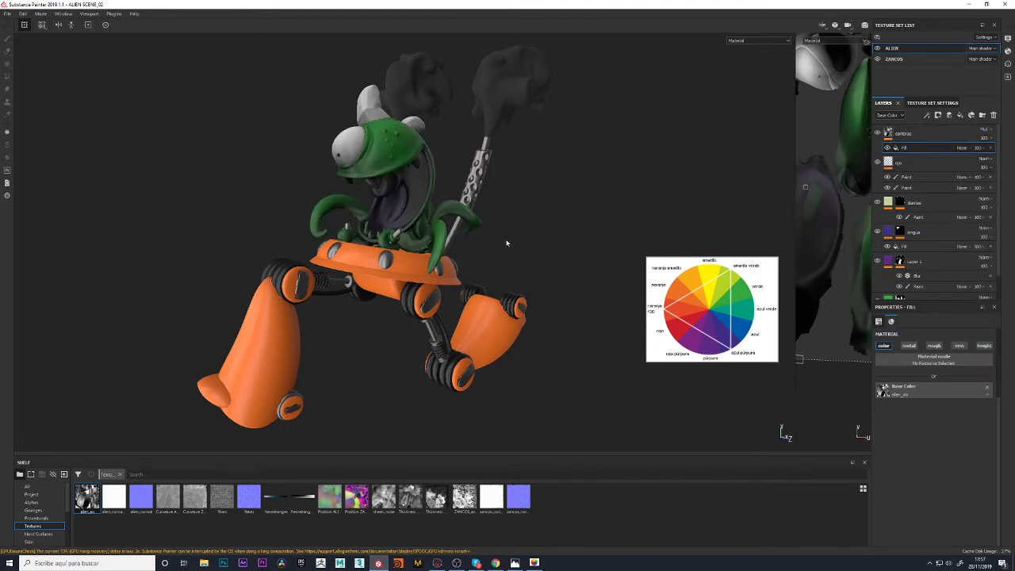
Toggle the alien texture set and sombras layer visibility to compare the shading
{"action": "scroll", "coordinate": [501, 238], "scroll_direction": "up", "scroll_amount": 3}
{"action": "left_click_drag", "start_coordinate": [481, 200], "coordinate": [526, 234], "text": "alt"}
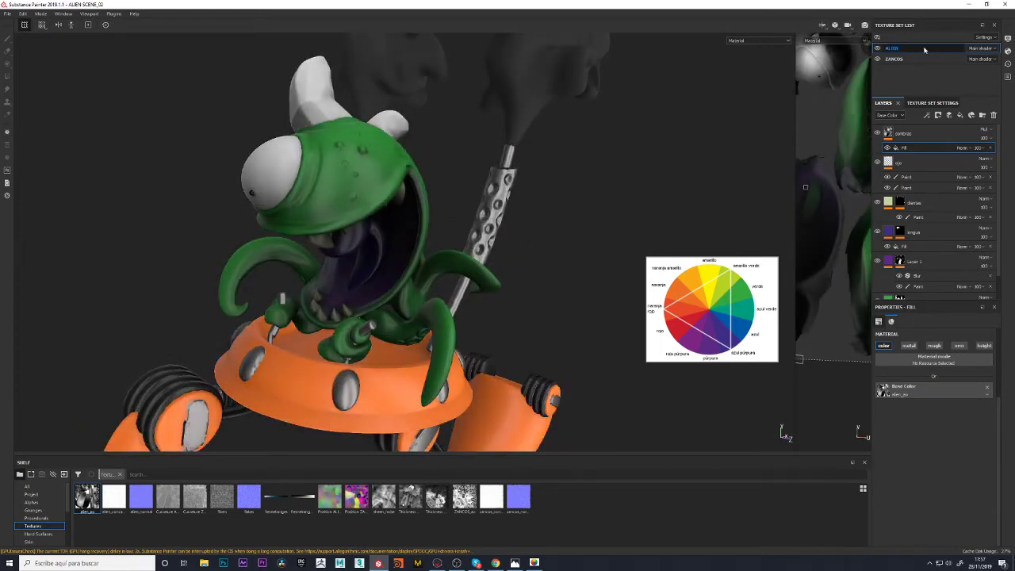
{"action": "left_click", "coordinate": [878, 48]}
{"action": "left_click", "coordinate": [878, 49]}
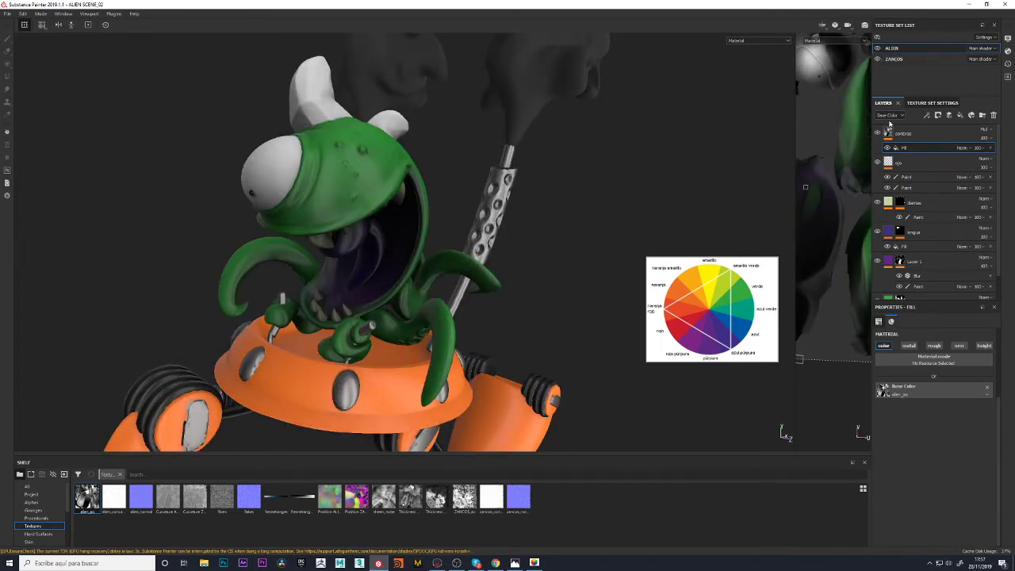
{"action": "left_click", "coordinate": [877, 134]}
{"action": "left_click", "coordinate": [877, 134]}
{"action": "left_click", "coordinate": [877, 133]}
{"action": "left_click", "coordinate": [877, 134]}
{"action": "left_click", "coordinate": [877, 133]}
{"action": "left_click", "coordinate": [878, 133]}
{"action": "left_click", "coordinate": [877, 133]}
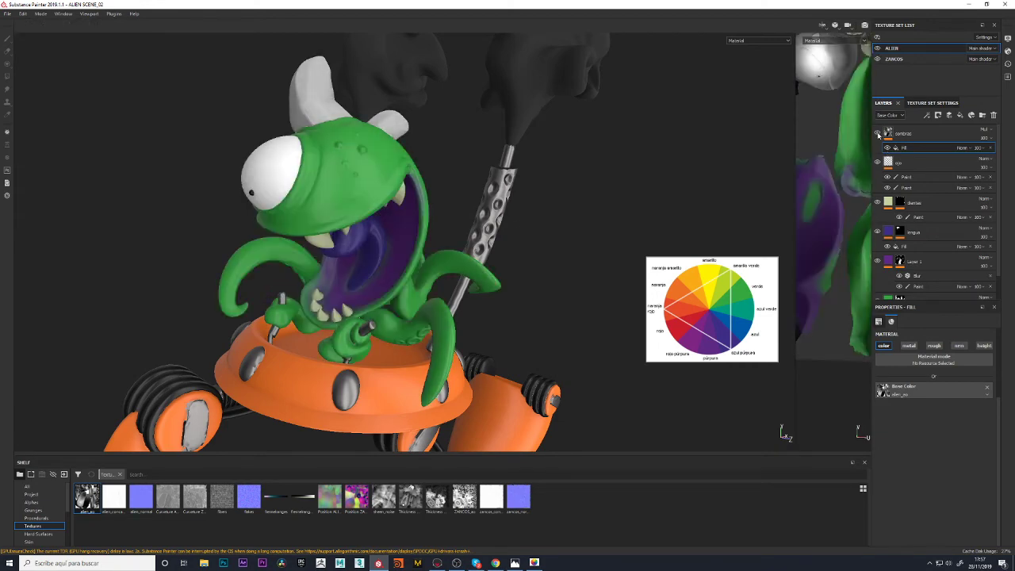
{"action": "left_click", "coordinate": [878, 133]}
{"action": "mouse_move", "coordinate": [246, 158]}
{"action": "left_mouse_down", "text": "alt"}
{"action": "mouse_move", "coordinate": [557, 249]}
{"action": "mouse_move", "coordinate": [639, 254]}
{"action": "mouse_move", "coordinate": [498, 247]}
{"action": "mouse_move", "coordinate": [558, 241]}
{"action": "mouse_move", "coordinate": [541, 246]}
{"action": "left_mouse_up", "text": "alt"}
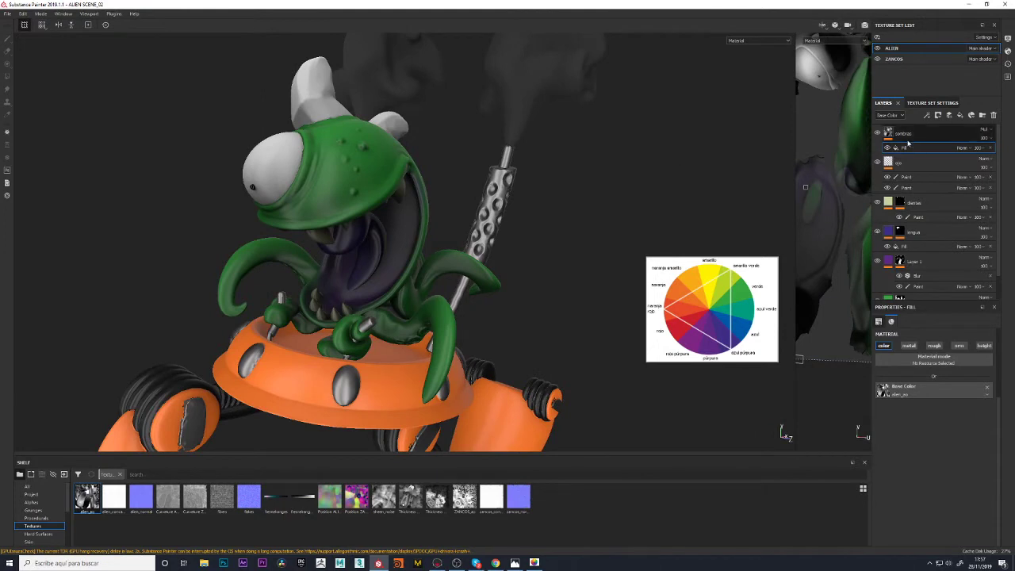
Duplicate the sombras layer, then delete the duplicate
{"action": "right_click", "coordinate": [918, 136]}
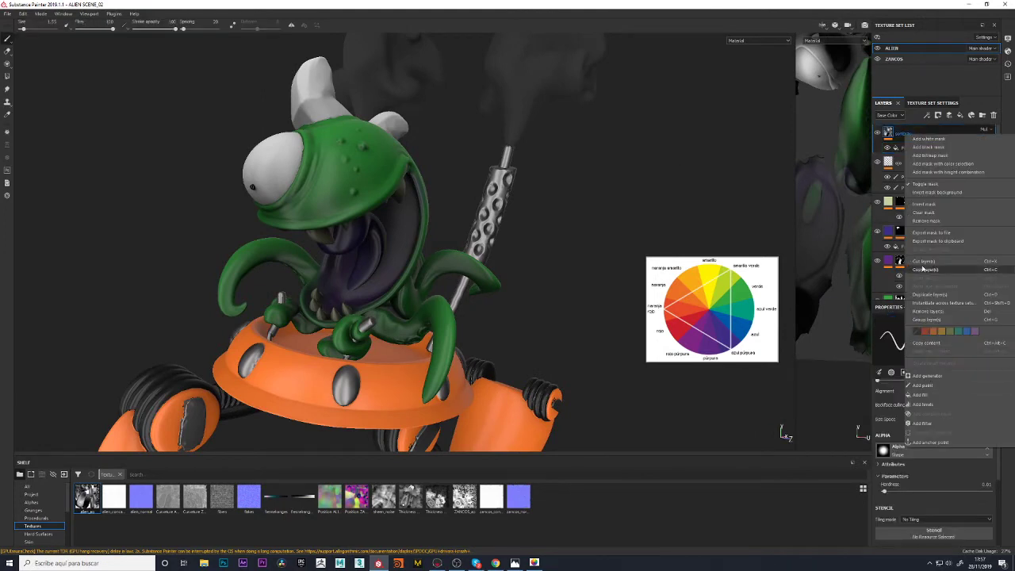
{"action": "left_click", "coordinate": [928, 294]}
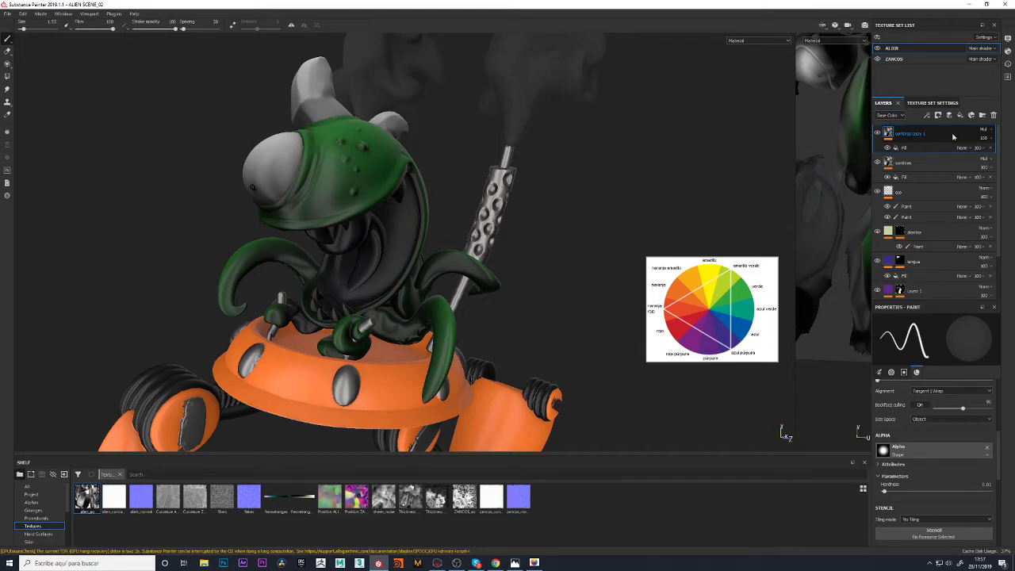
{"action": "key", "text": "Delete"}
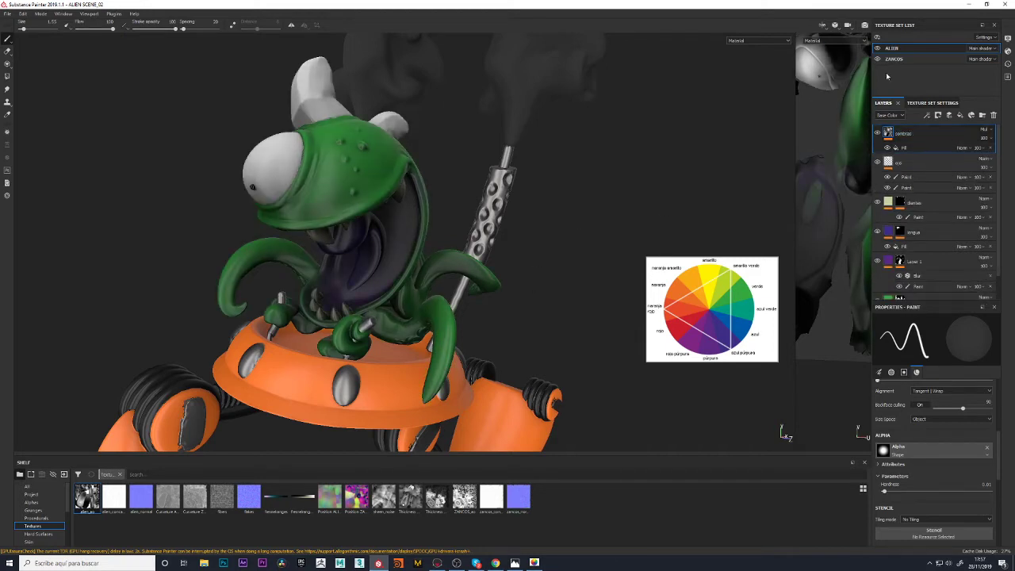
Add a new layer with a fill to the ZANCOS texture set
{"action": "left_click", "coordinate": [895, 60]}
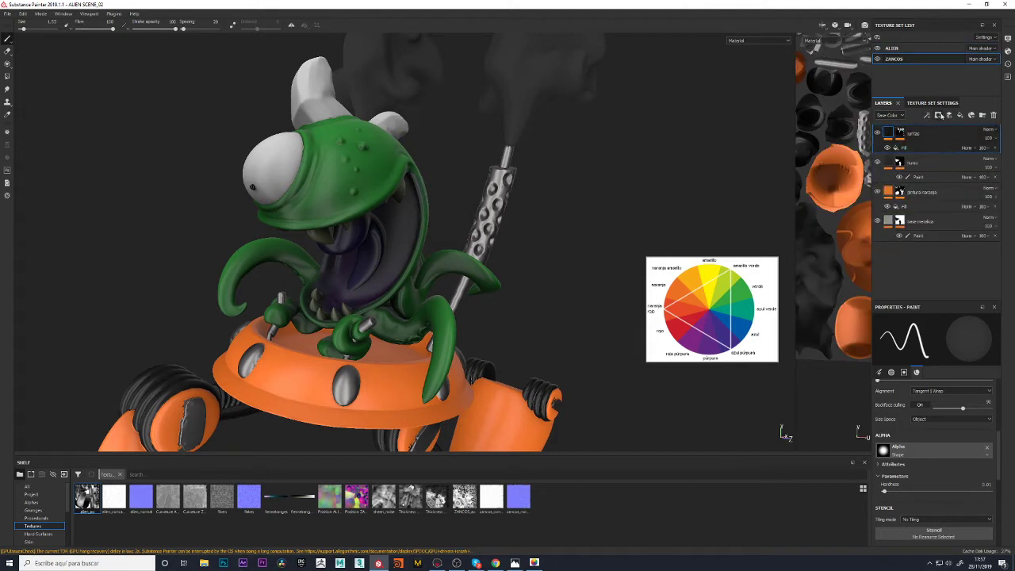
{"action": "left_click", "coordinate": [949, 116]}
{"action": "type", "text": "contornos"}
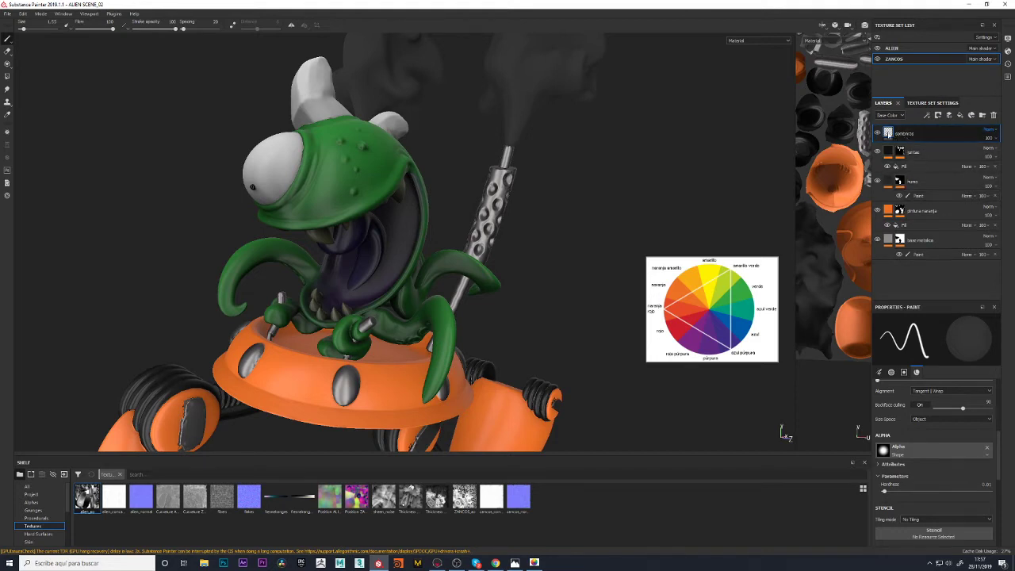
{"action": "right_click", "coordinate": [889, 132]}
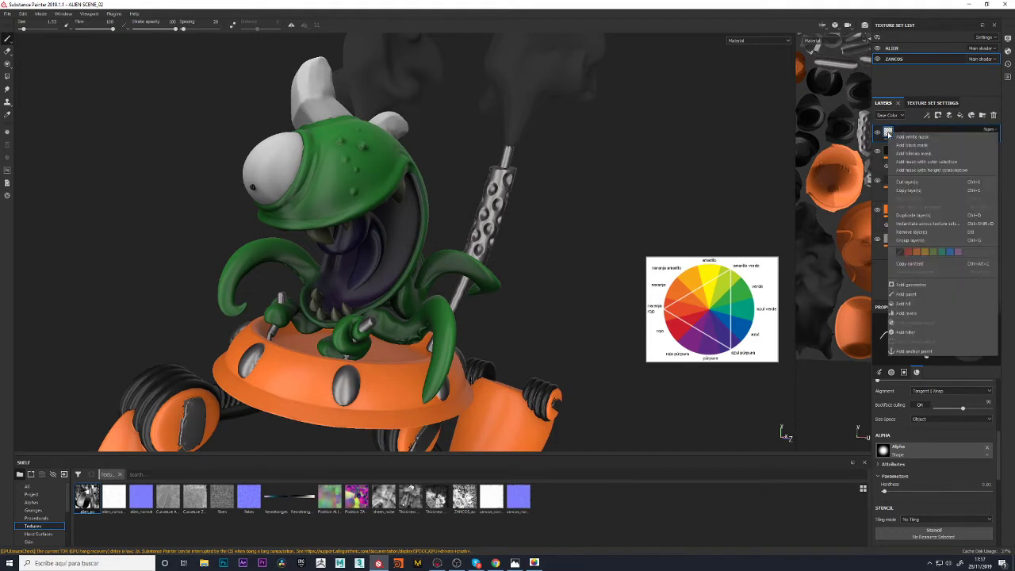
{"action": "left_click", "coordinate": [905, 303]}
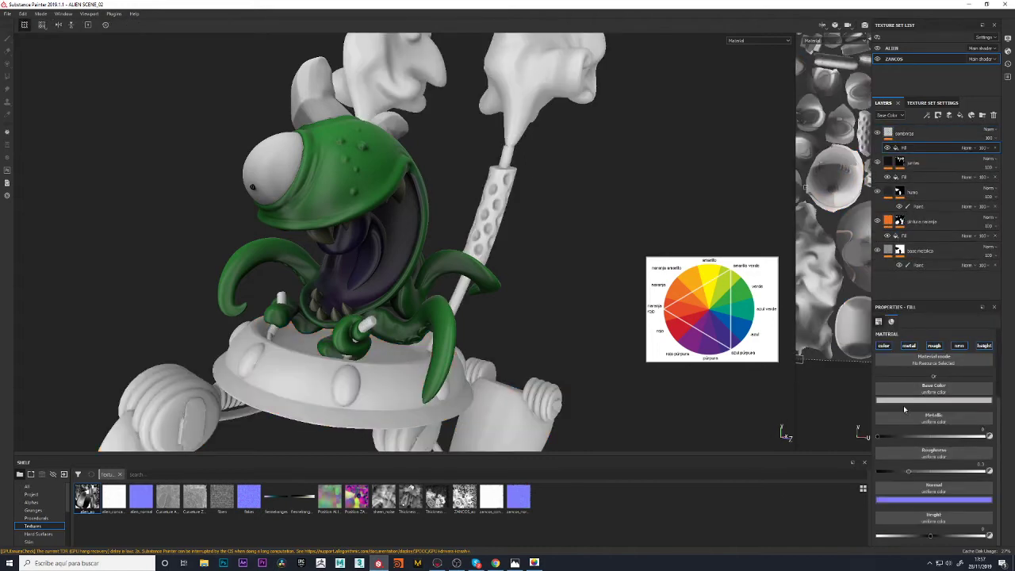
Disable height, normal, roughness and metallic on the fill and load ZANCOS_ao as base colour
{"action": "left_click", "coordinate": [985, 346]}
{"action": "left_click", "coordinate": [959, 346]}
{"action": "left_click", "coordinate": [934, 346]}
{"action": "left_click", "coordinate": [909, 346]}
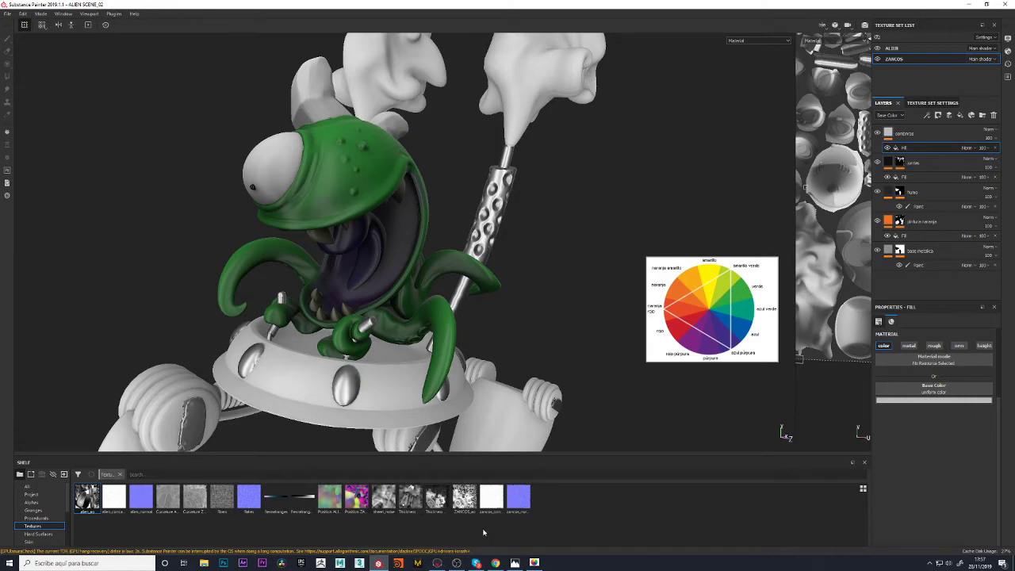
{"action": "mouse_move", "coordinate": [464, 498]}
{"action": "left_mouse_down"}
{"action": "mouse_move", "coordinate": [923, 424]}
{"action": "mouse_move", "coordinate": [932, 389]}
{"action": "left_mouse_up"}
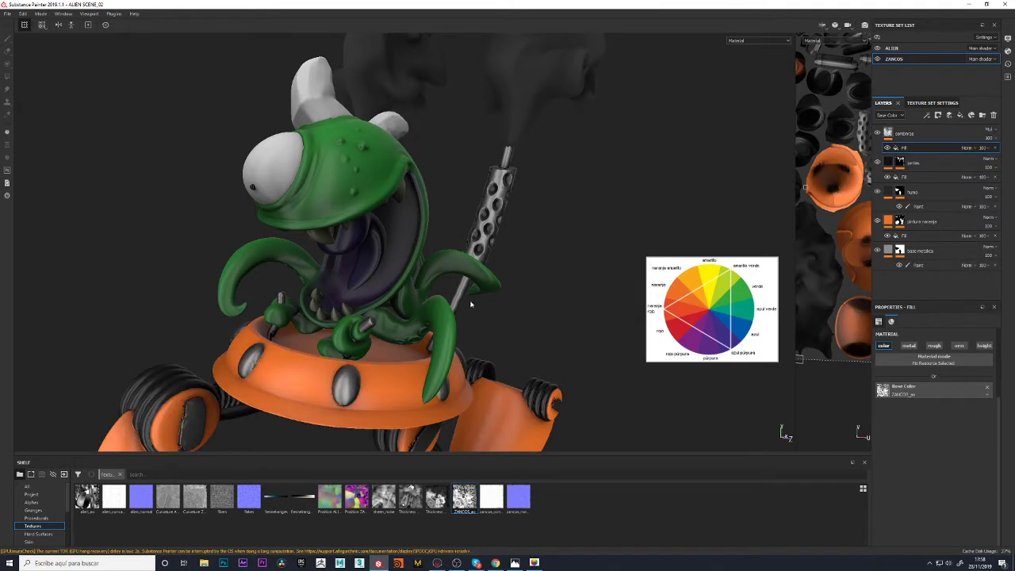
Orbit around the robot to check the occlusion shading on the stilts and pot
{"action": "scroll", "coordinate": [549, 293], "scroll_direction": "down", "scroll_amount": 3}
{"action": "left_click_drag", "start_coordinate": [485, 307], "coordinate": [565, 288], "text": "alt"}
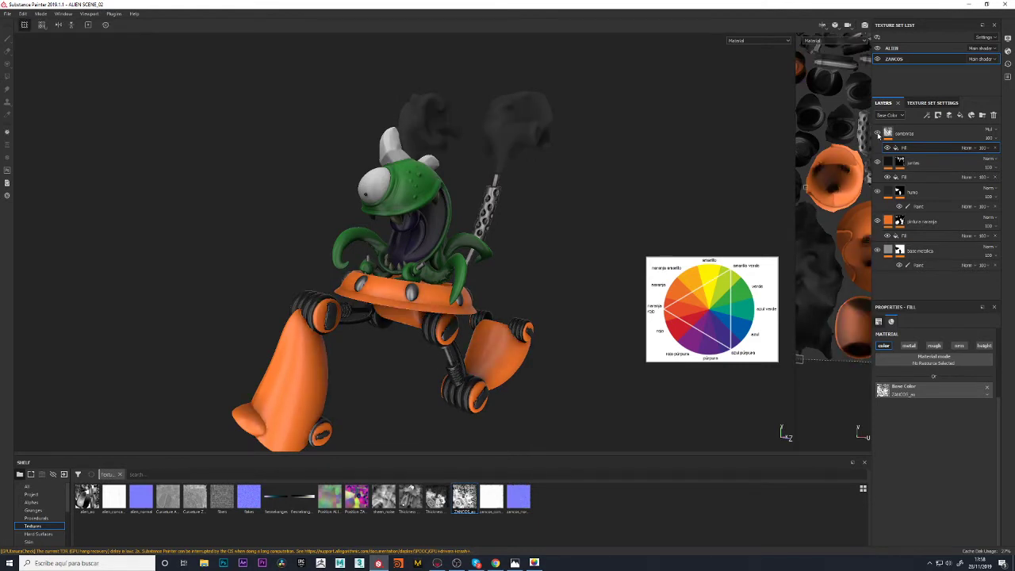
{"action": "left_click_drag", "start_coordinate": [531, 267], "coordinate": [531, 250], "text": "alt"}
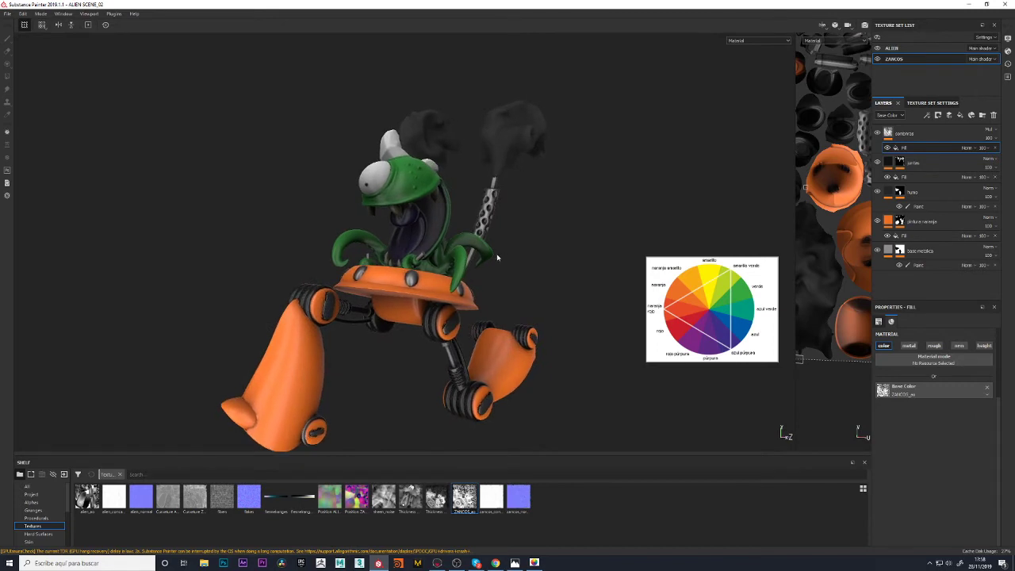
{"action": "scroll", "coordinate": [288, 217], "scroll_direction": "up", "scroll_amount": 3}
{"action": "mouse_move", "coordinate": [243, 195]}
{"action": "left_mouse_down", "text": "alt"}
{"action": "mouse_move", "coordinate": [465, 206]}
{"action": "mouse_move", "coordinate": [343, 121]}
{"action": "left_mouse_up", "text": "alt"}
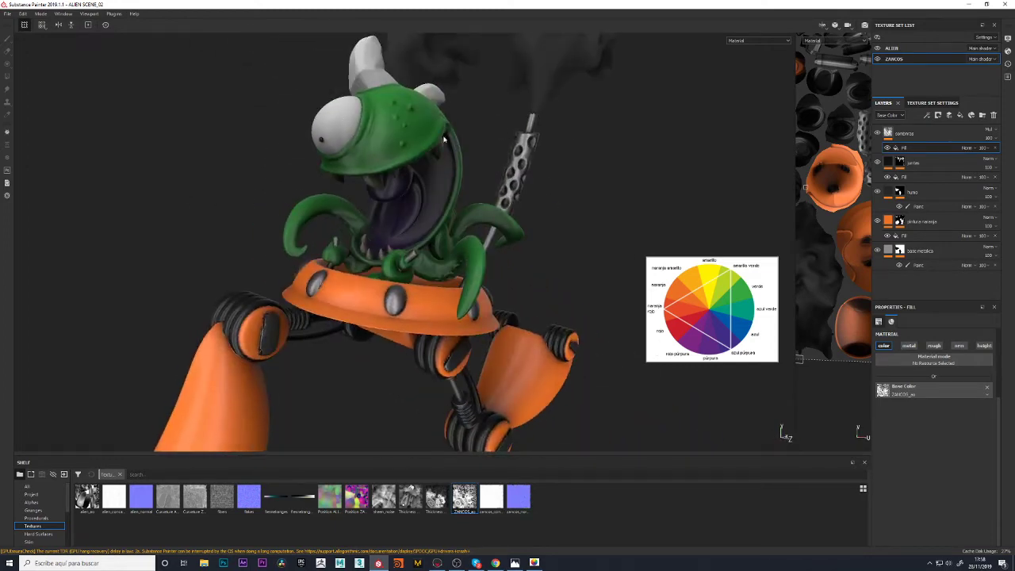
{"action": "left_click_drag", "start_coordinate": [521, 186], "coordinate": [425, 255], "text": "alt"}
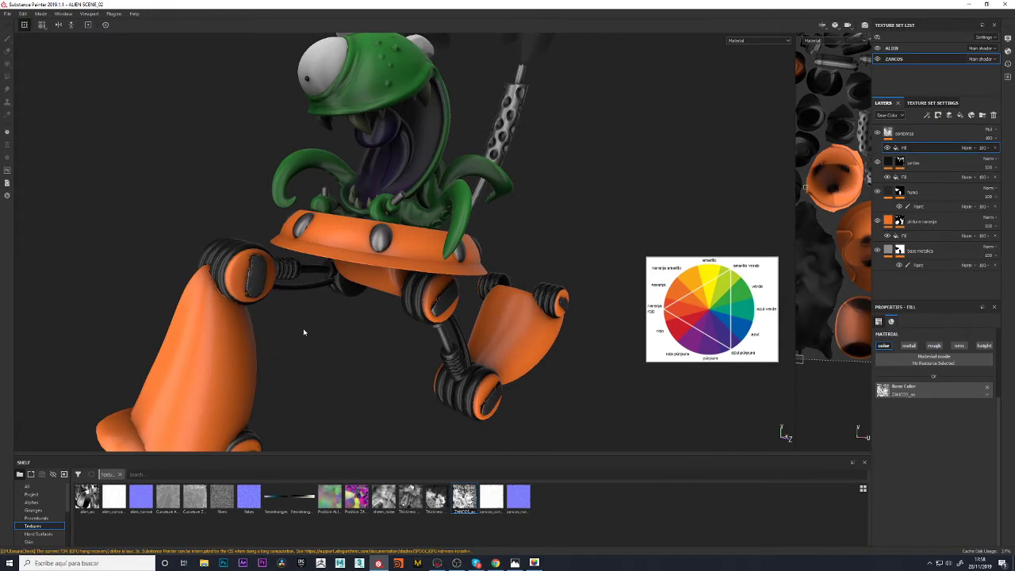
{"action": "mouse_move", "coordinate": [162, 206]}
{"action": "left_mouse_down", "text": "alt"}
{"action": "mouse_move", "coordinate": [170, 249]}
{"action": "mouse_move", "coordinate": [253, 243]}
{"action": "mouse_move", "coordinate": [215, 215]}
{"action": "mouse_move", "coordinate": [250, 208]}
{"action": "left_mouse_up", "text": "alt"}
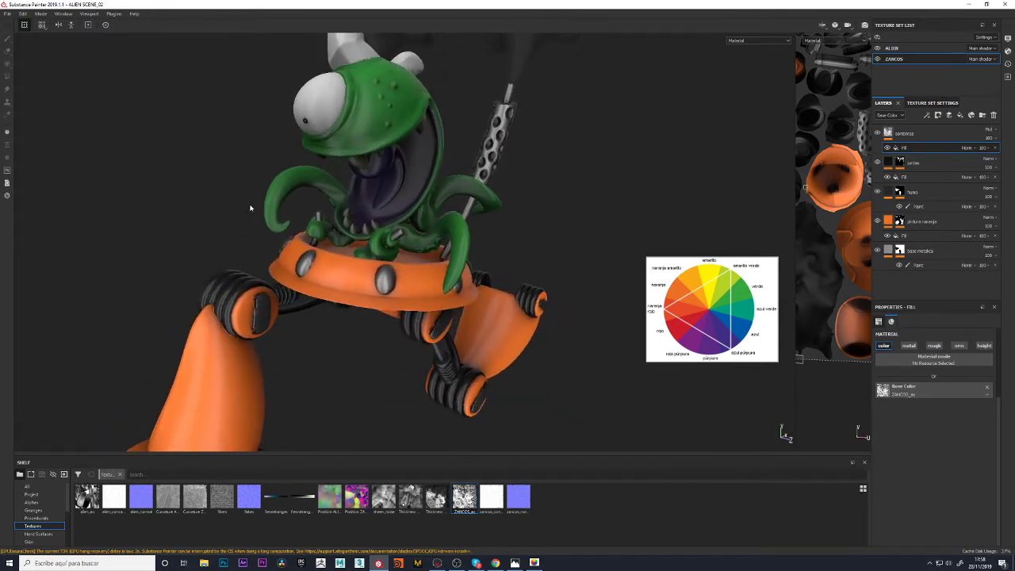
Make ZANCOS the active texture set, frame the stilts and display its layer stack
{"action": "left_click", "coordinate": [932, 103]}
{"action": "left_click", "coordinate": [892, 49]}
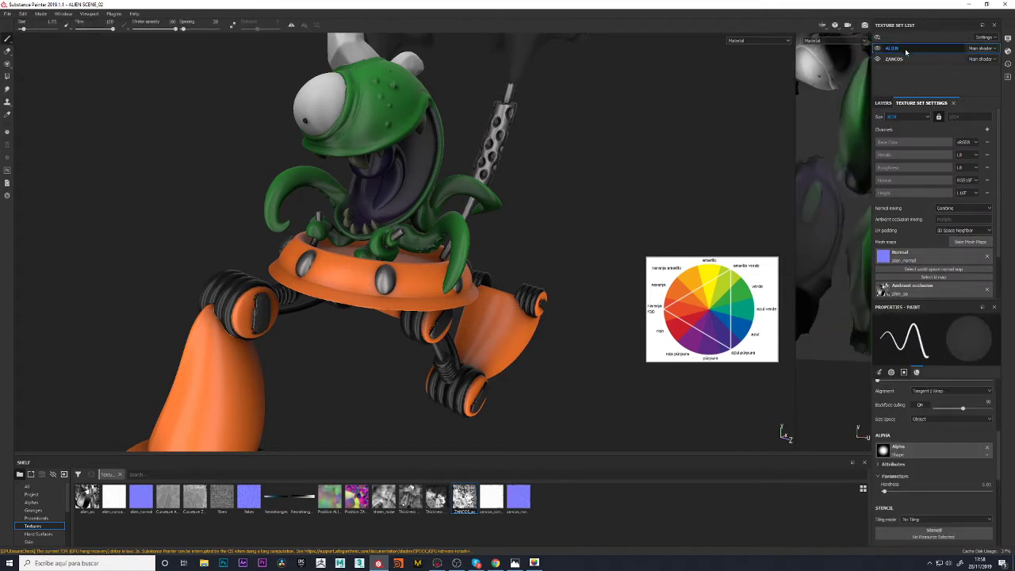
{"action": "left_click", "coordinate": [894, 59]}
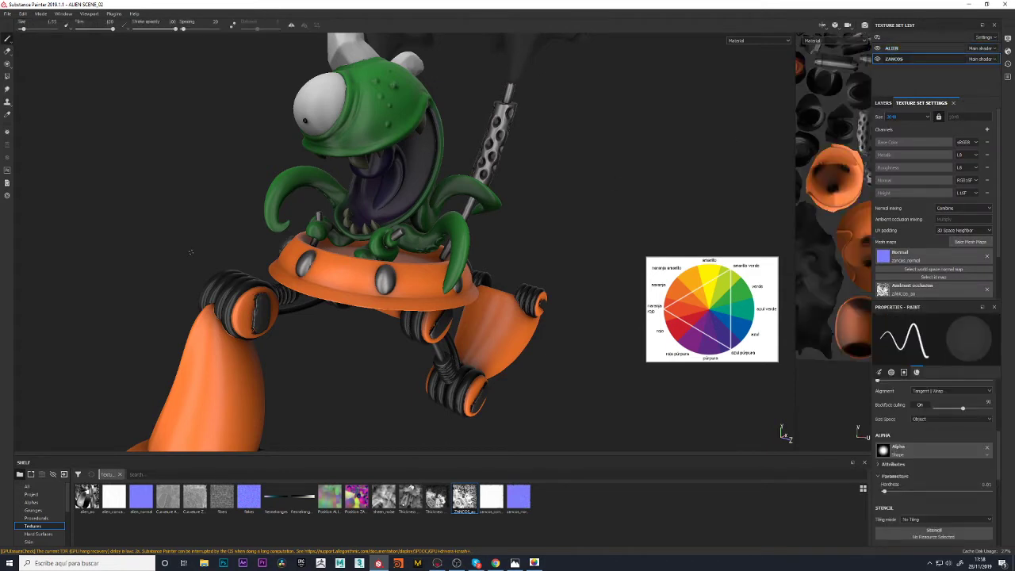
{"action": "key", "text": "f"}
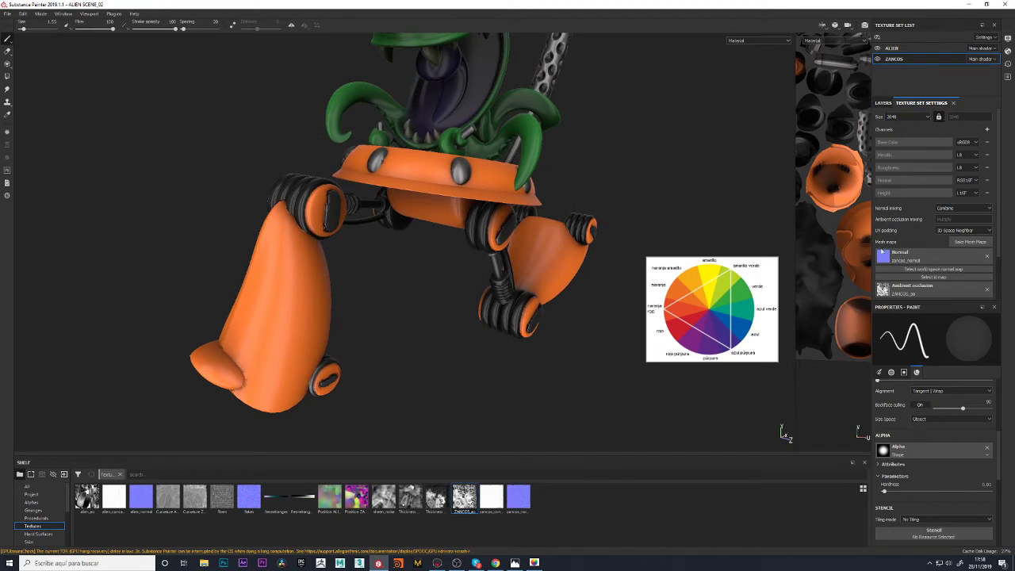
{"action": "left_click", "coordinate": [883, 103]}
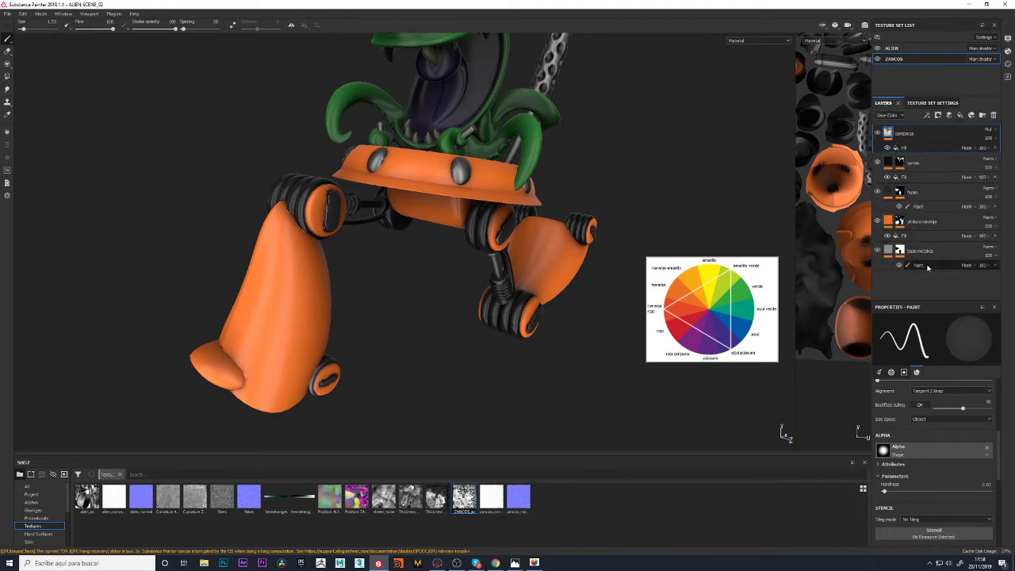
Compare pintura naranja on and off, then add a paint effect to its mask
{"action": "left_click", "coordinate": [878, 222]}
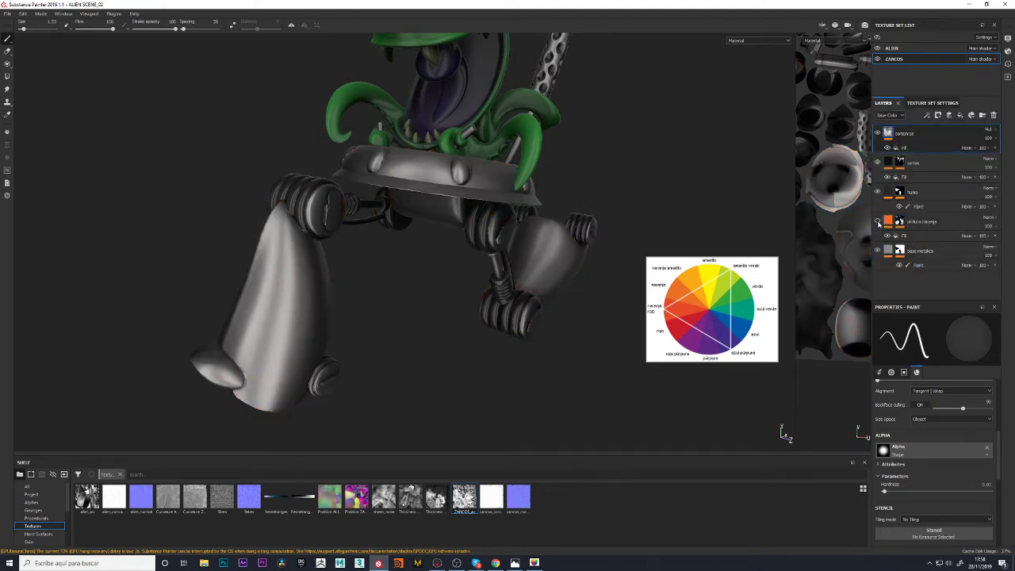
{"action": "left_click", "coordinate": [878, 223]}
{"action": "left_click", "coordinate": [878, 222]}
{"action": "left_click", "coordinate": [878, 223]}
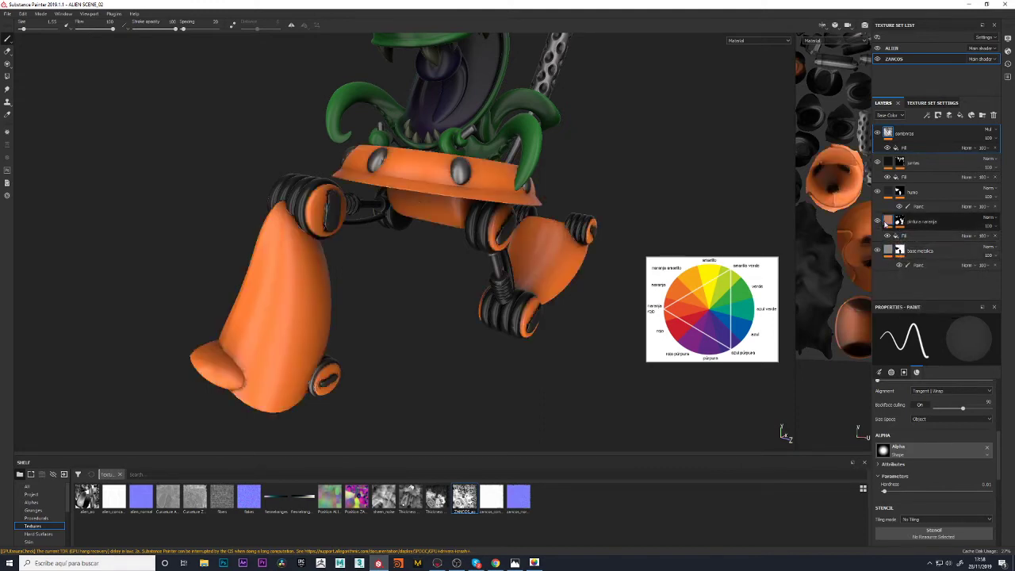
{"action": "left_click", "coordinate": [889, 227]}
{"action": "left_click", "coordinate": [899, 225]}
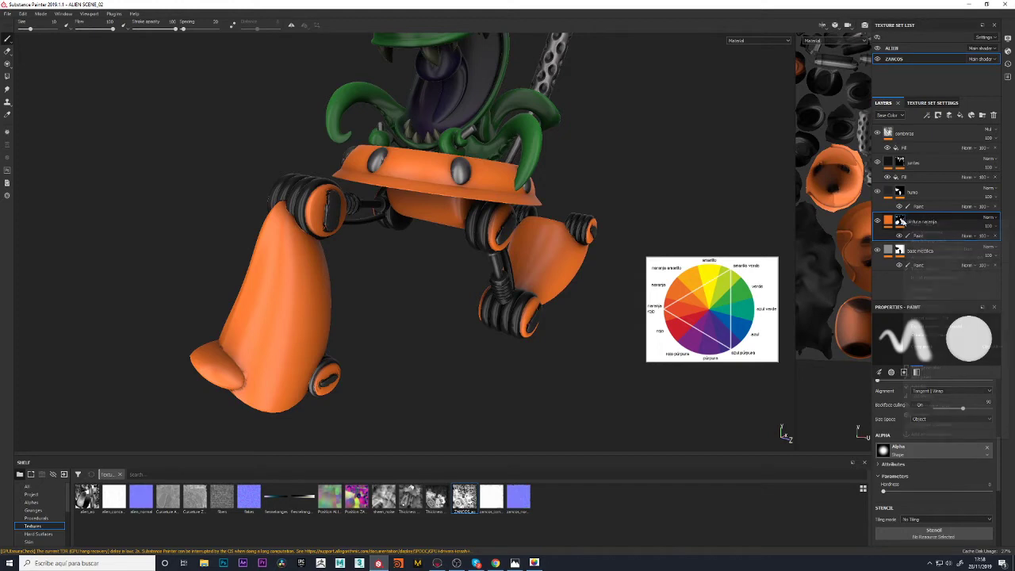
{"action": "right_click", "coordinate": [902, 222]}
{"action": "left_click", "coordinate": [946, 379]}
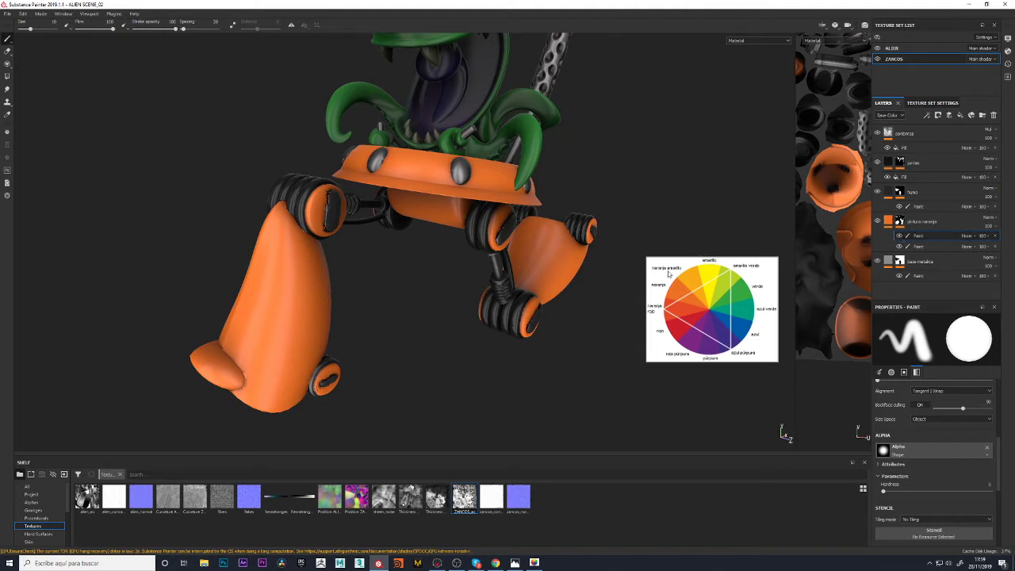
Select the new paint effect and enlarge the Shelf panel while viewing the legs
{"action": "left_click_drag", "start_coordinate": [427, 349], "coordinate": [283, 370], "text": "alt"}
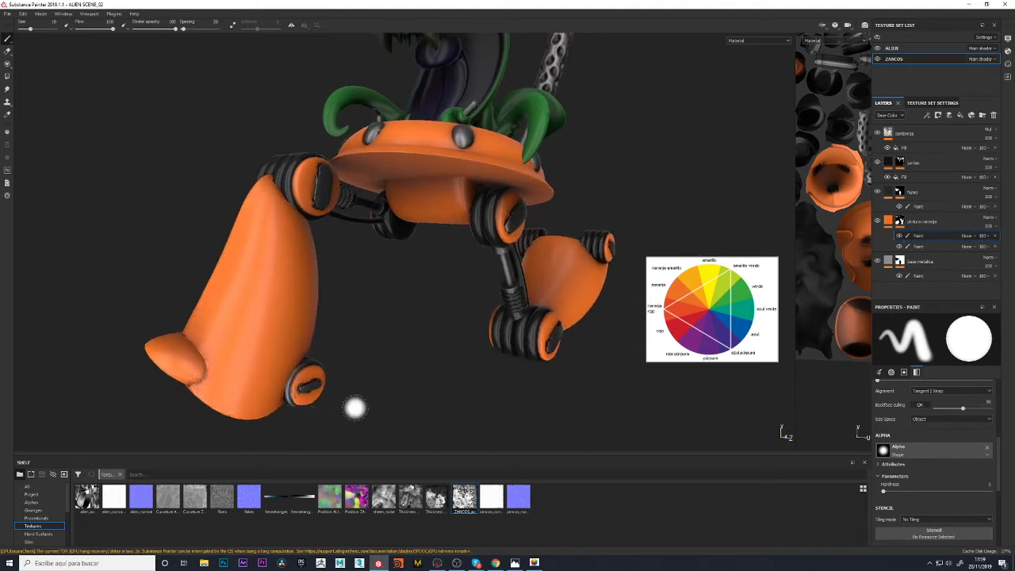
{"action": "mouse_move", "coordinate": [355, 408]}
{"action": "left_mouse_down", "text": "alt"}
{"action": "mouse_move", "coordinate": [392, 356]}
{"action": "mouse_move", "coordinate": [431, 367]}
{"action": "mouse_move", "coordinate": [411, 309]}
{"action": "left_mouse_up", "text": "alt"}
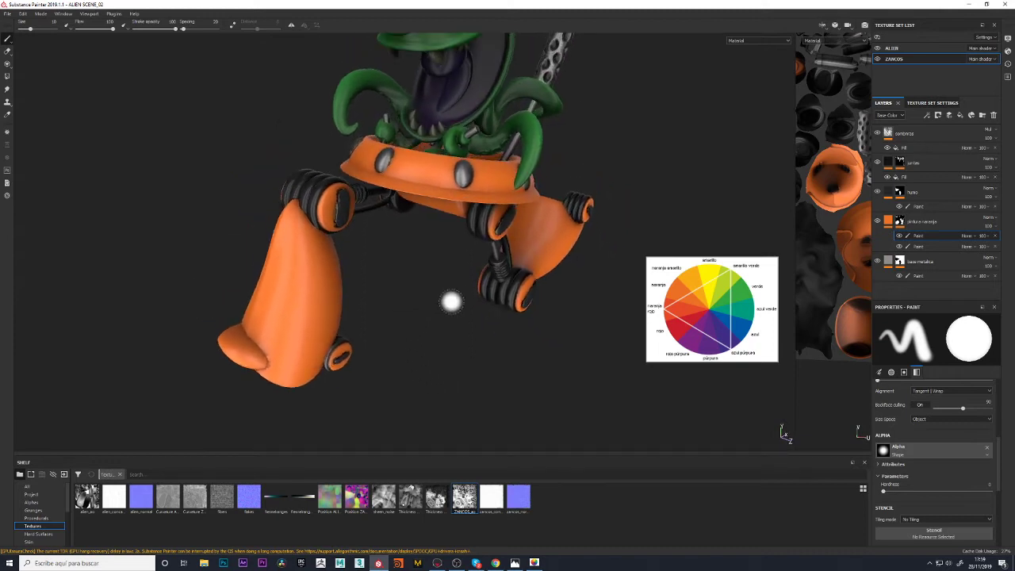
{"action": "left_click", "coordinate": [912, 239]}
{"action": "left_click_drag", "start_coordinate": [86, 455], "coordinate": [85, 348]}
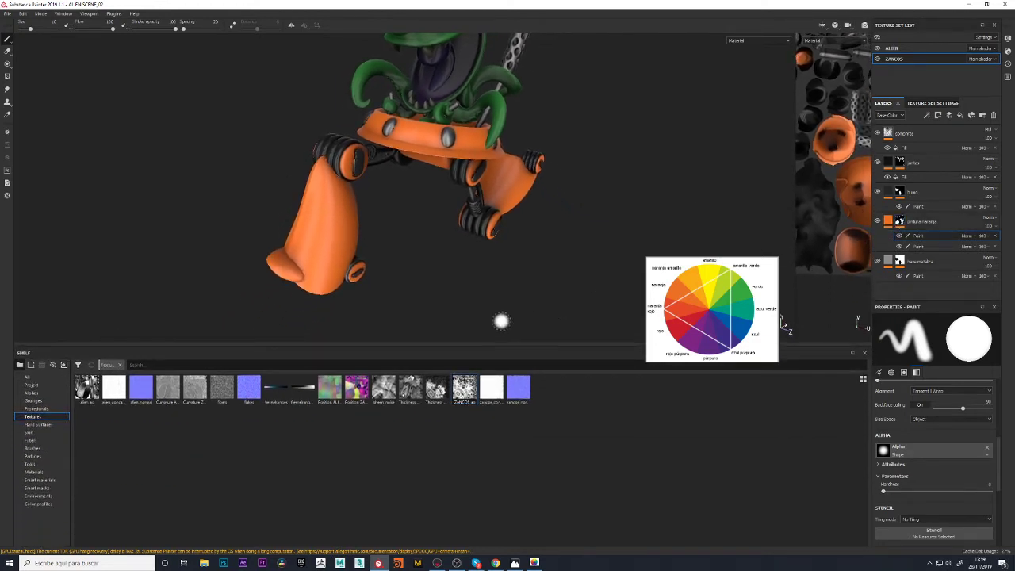
{"action": "left_click_drag", "start_coordinate": [432, 326], "coordinate": [451, 321], "text": "alt"}
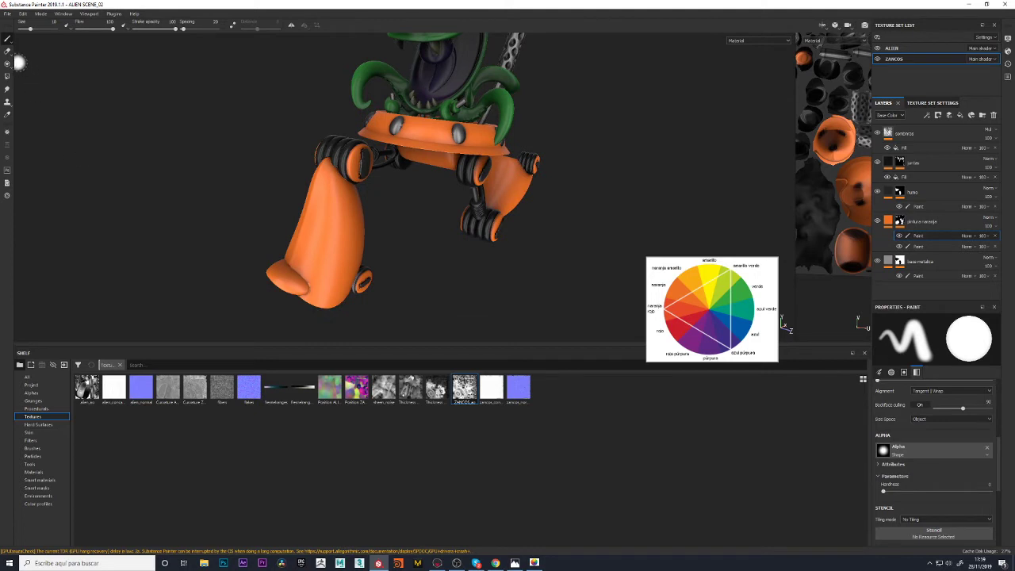
{"action": "mouse_move", "coordinate": [8, 38]}
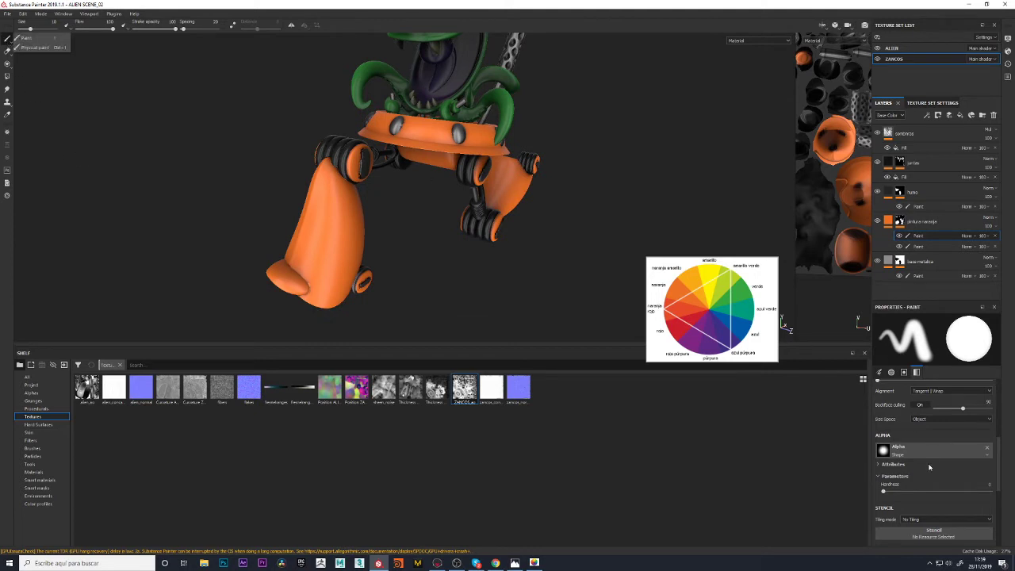
Use the Brush Wave alpha with size jitter 26 and angle jitter about 71
{"action": "left_click", "coordinate": [30, 432]}
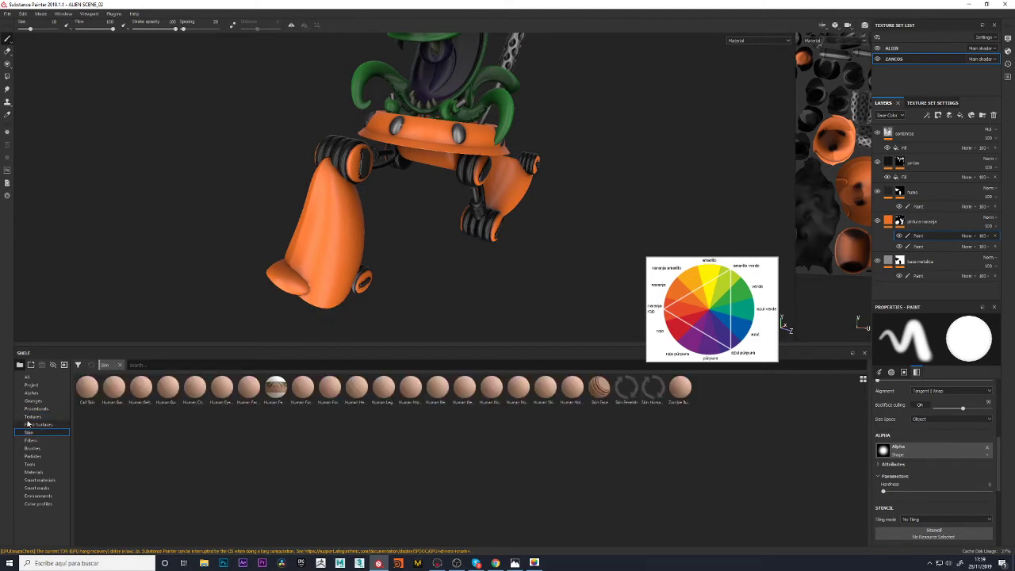
{"action": "left_click", "coordinate": [30, 393]}
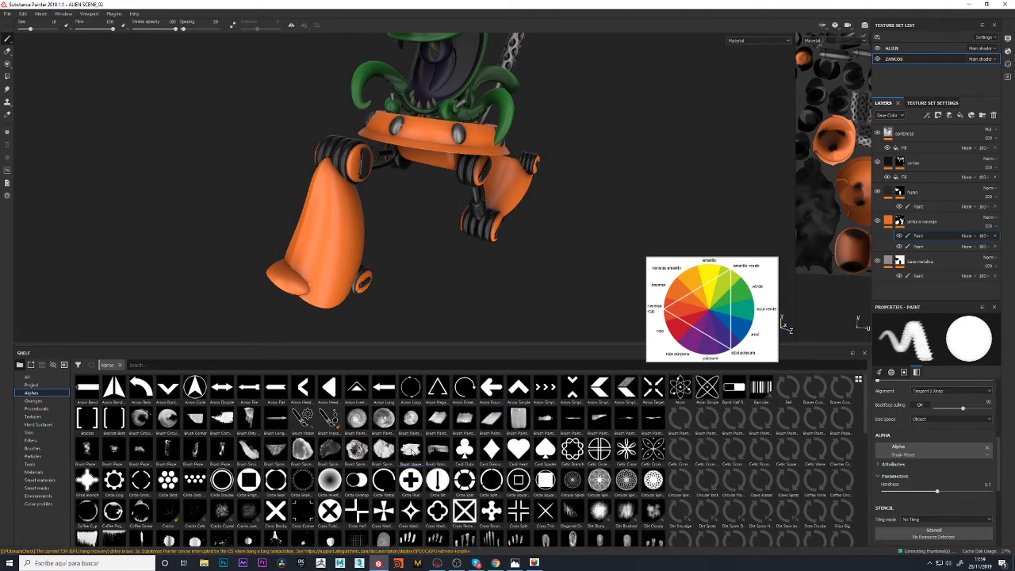
{"action": "left_click_drag", "start_coordinate": [410, 450], "coordinate": [950, 451]}
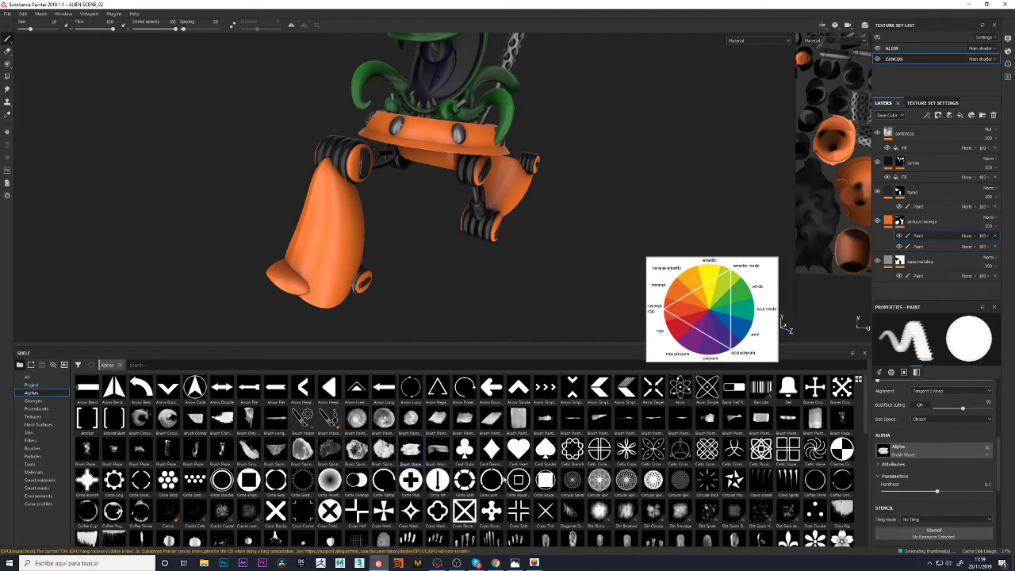
{"action": "scroll", "coordinate": [936, 444], "scroll_direction": "up", "scroll_amount": 5}
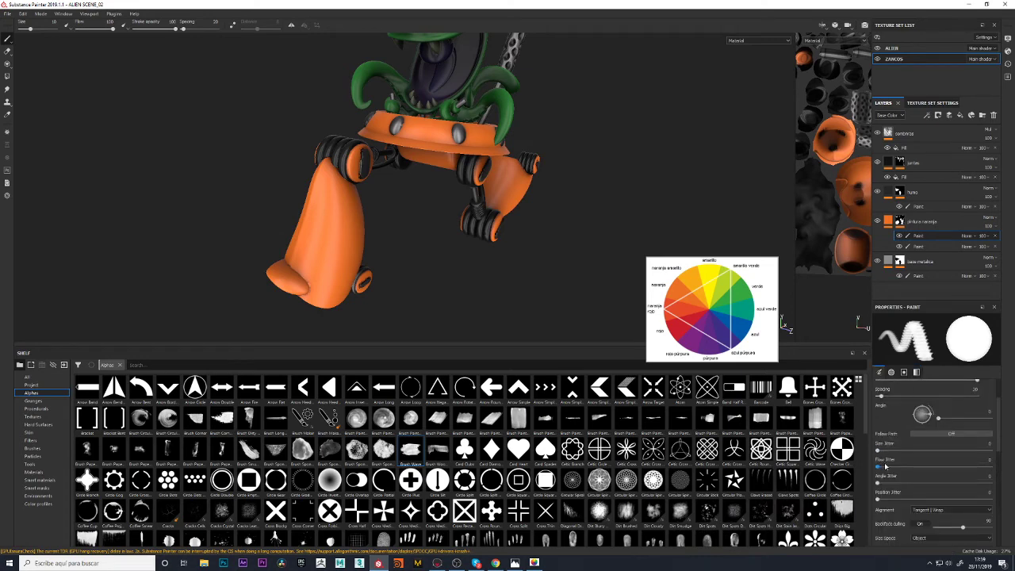
{"action": "left_click_drag", "start_coordinate": [878, 451], "coordinate": [960, 467]}
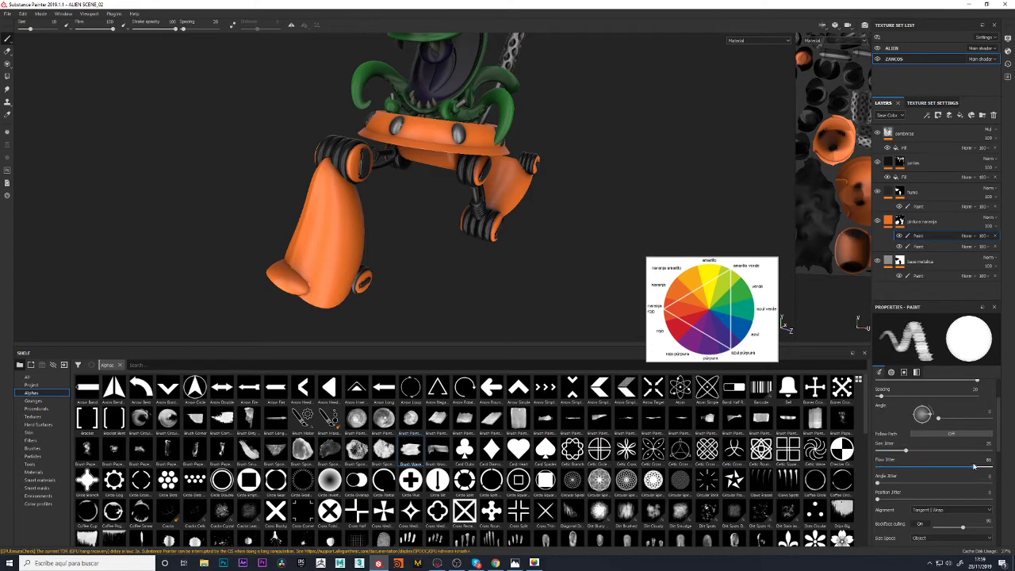
{"action": "mouse_move", "coordinate": [878, 485]}
{"action": "left_mouse_down"}
{"action": "mouse_move", "coordinate": [923, 485]}
{"action": "mouse_move", "coordinate": [894, 501]}
{"action": "left_mouse_up"}
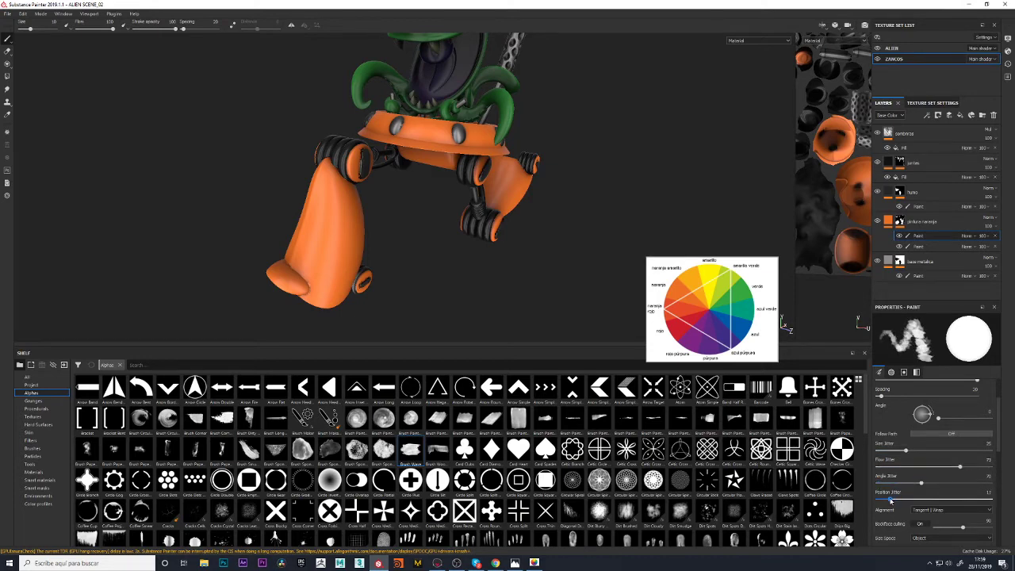
{"action": "mouse_move", "coordinate": [289, 266]}
{"action": "left_mouse_down", "text": "alt"}
{"action": "mouse_move", "coordinate": [453, 262]}
{"action": "mouse_move", "coordinate": [394, 248]}
{"action": "left_mouse_up", "text": "alt"}
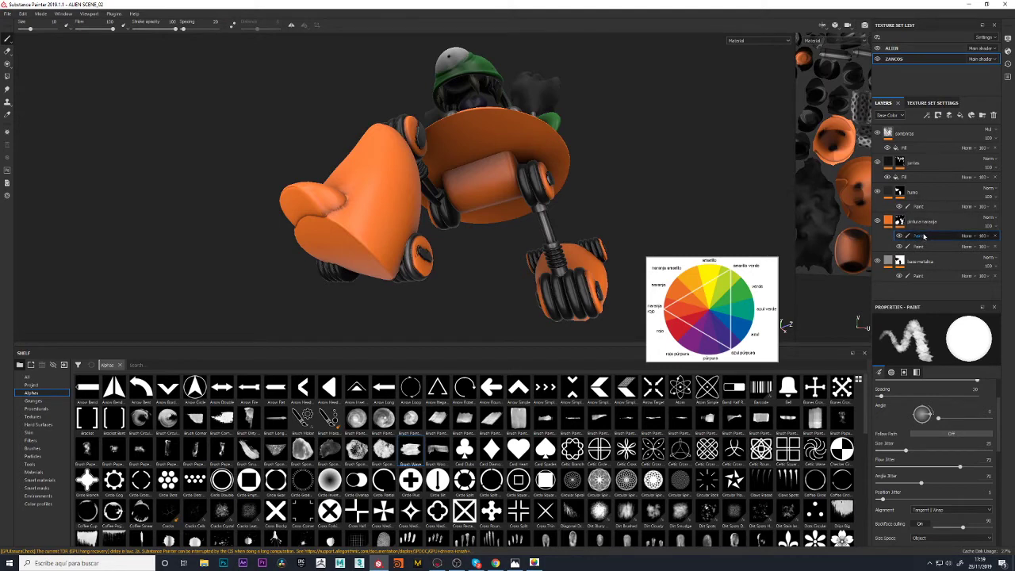
Set the mask's Paint effect to black (Grayscale 0) and paint a trial stroke on the orange foot
{"action": "mouse_move", "coordinate": [1001, 421]}
{"action": "left_mouse_down"}
{"action": "mouse_move", "coordinate": [1004, 480]}
{"action": "mouse_move", "coordinate": [1002, 413]}
{"action": "left_mouse_up"}
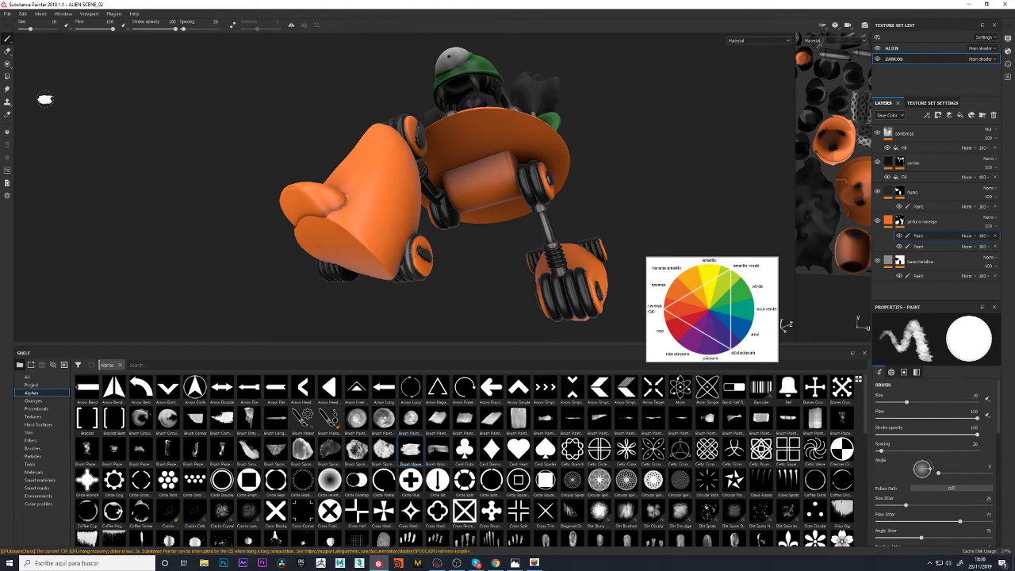
{"action": "left_click", "coordinate": [921, 238]}
{"action": "left_click_drag", "start_coordinate": [1002, 422], "coordinate": [999, 479]}
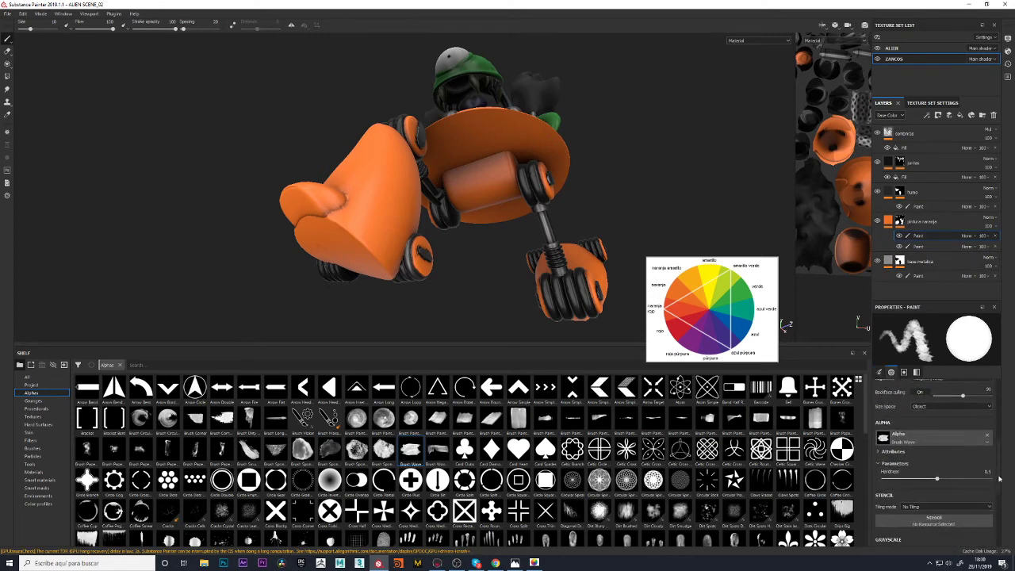
{"action": "scroll", "coordinate": [991, 474], "scroll_direction": "down", "scroll_amount": 3}
{"action": "left_click_drag", "start_coordinate": [972, 463], "coordinate": [868, 468]}
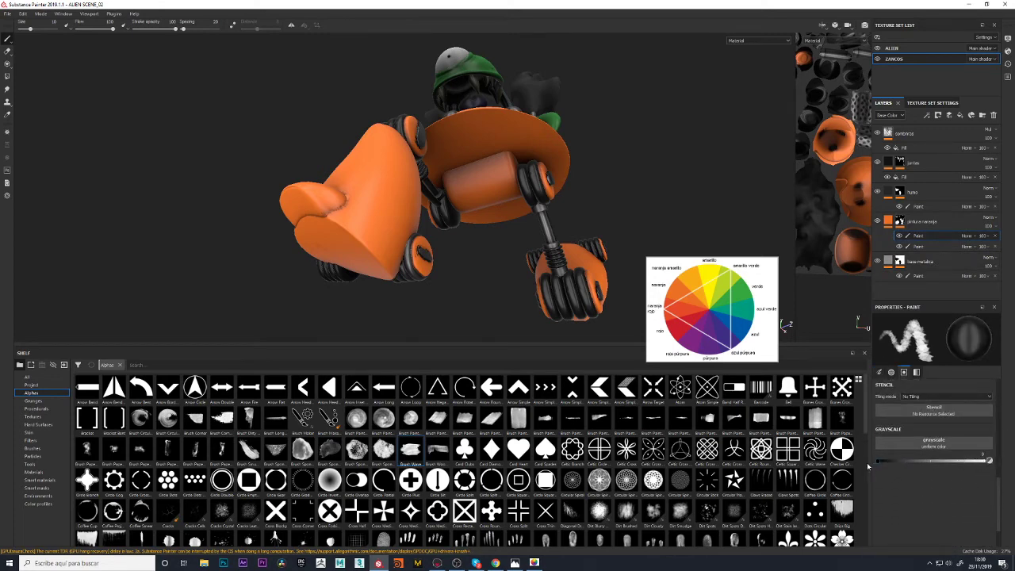
{"action": "left_click_drag", "start_coordinate": [339, 219], "coordinate": [392, 270]}
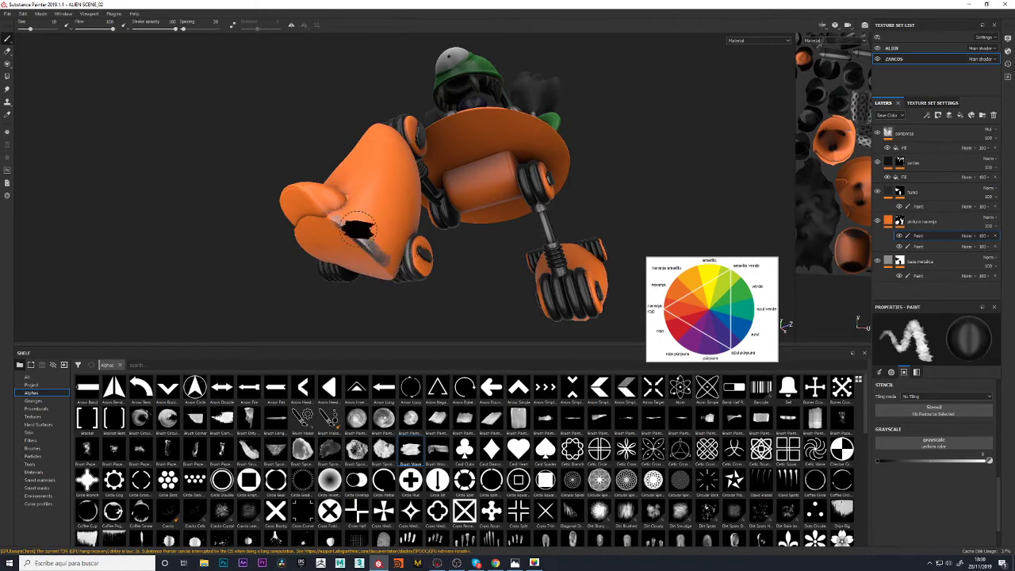
Undo the trial stroke, restore the two paint effects under pintura naranja, and zoom onto the stilt foot
{"action": "key", "text": "ctrl+z"}
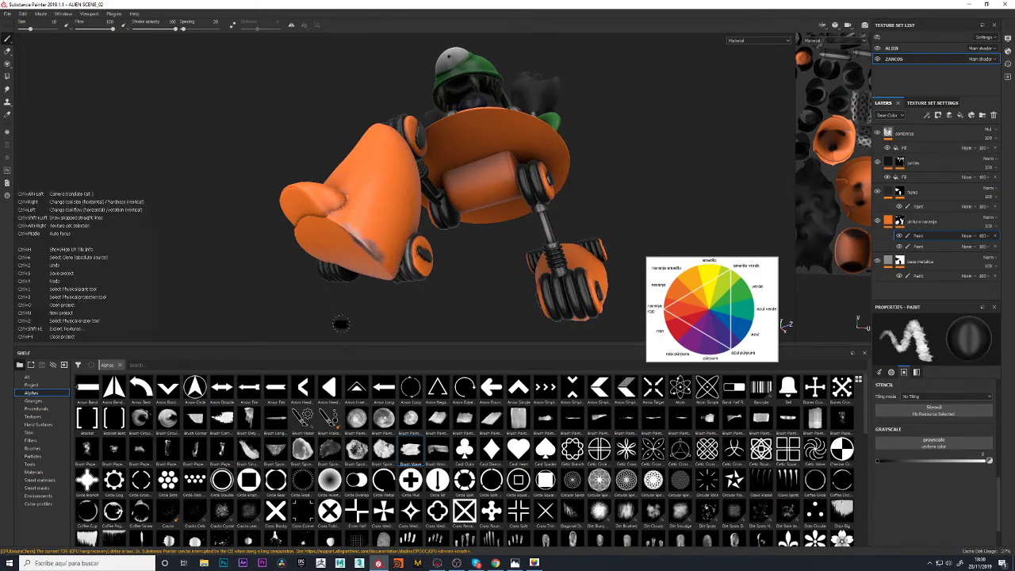
{"action": "key", "text": "ctrl+z"}
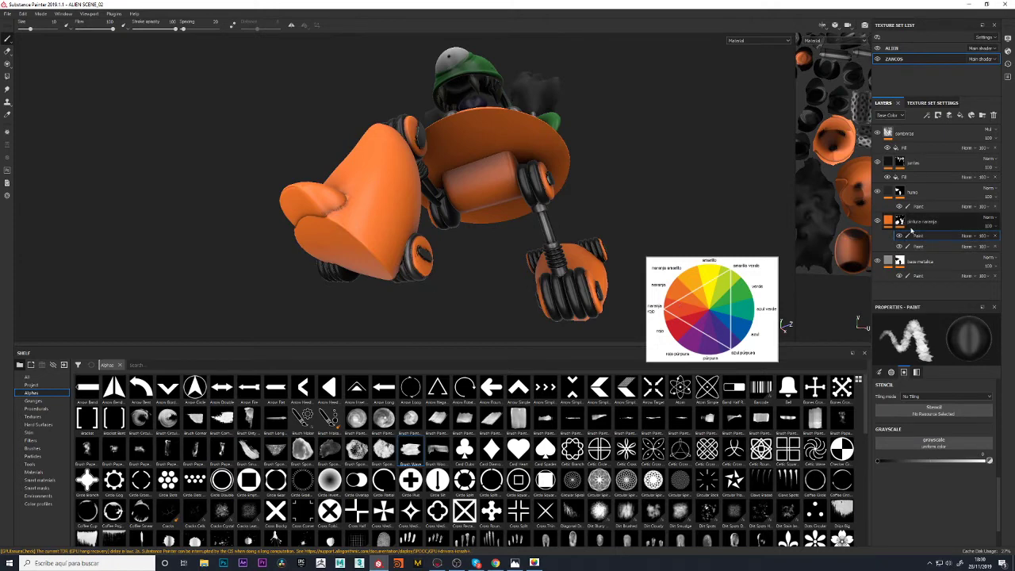
{"action": "key", "text": "ctrl+z"}
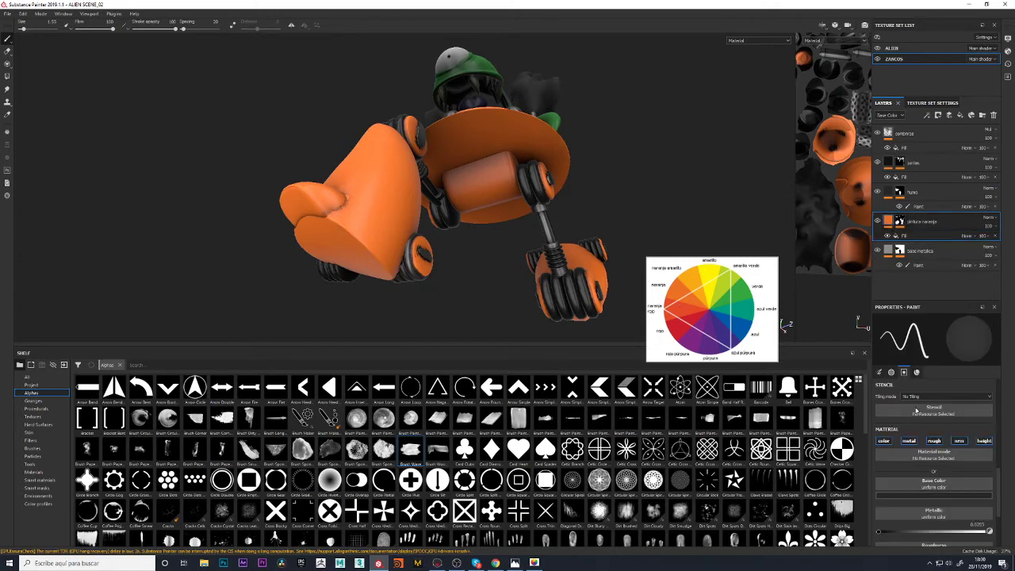
{"action": "scroll", "coordinate": [933, 476], "scroll_direction": "down", "scroll_amount": 2}
{"action": "scroll", "coordinate": [934, 508], "scroll_direction": "down", "scroll_amount": 3}
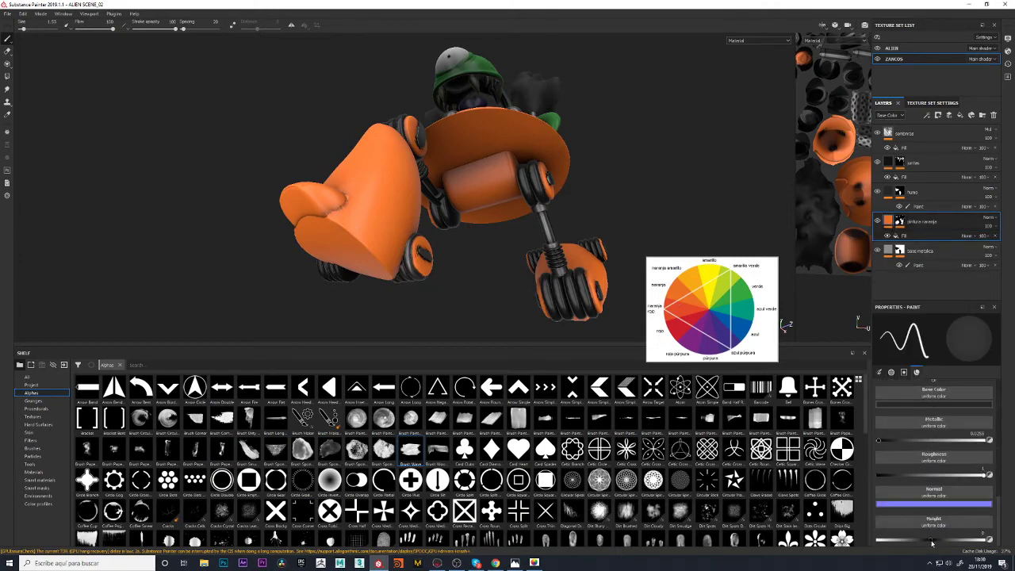
{"action": "key", "text": "ctrl+y"}
{"action": "key", "text": "ctrl+y"}
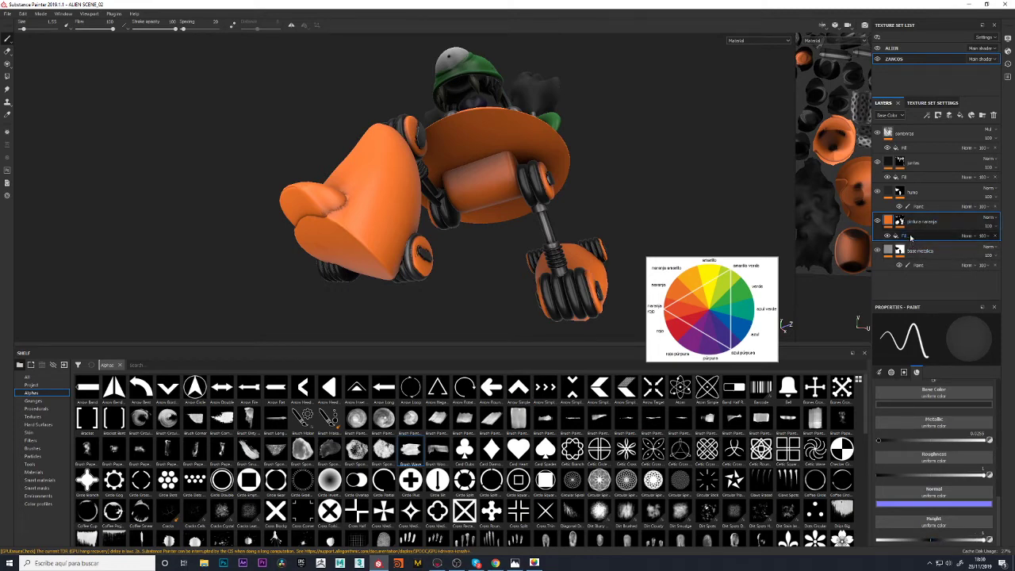
{"action": "left_click", "coordinate": [902, 222]}
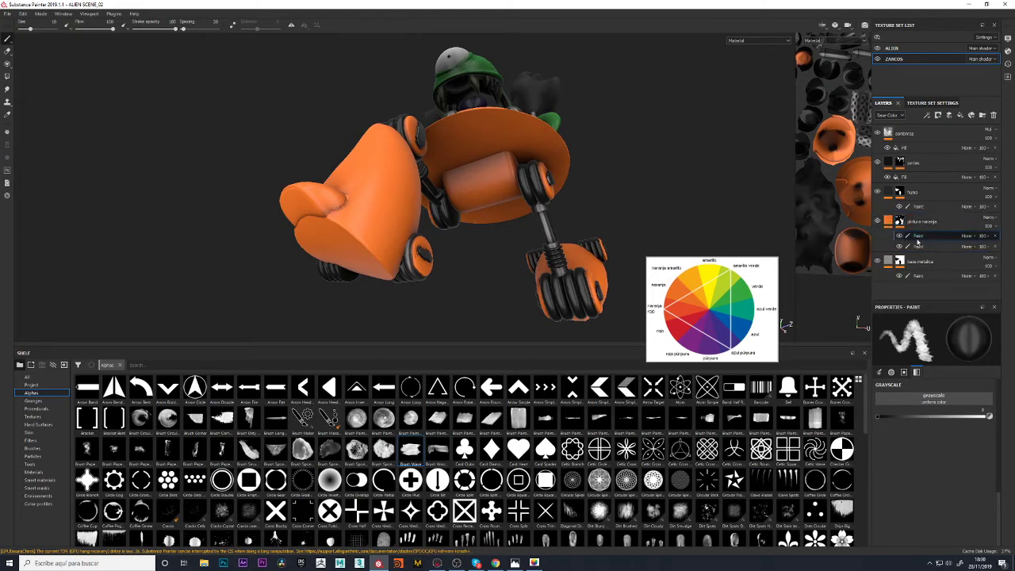
{"action": "left_click", "coordinate": [921, 236]}
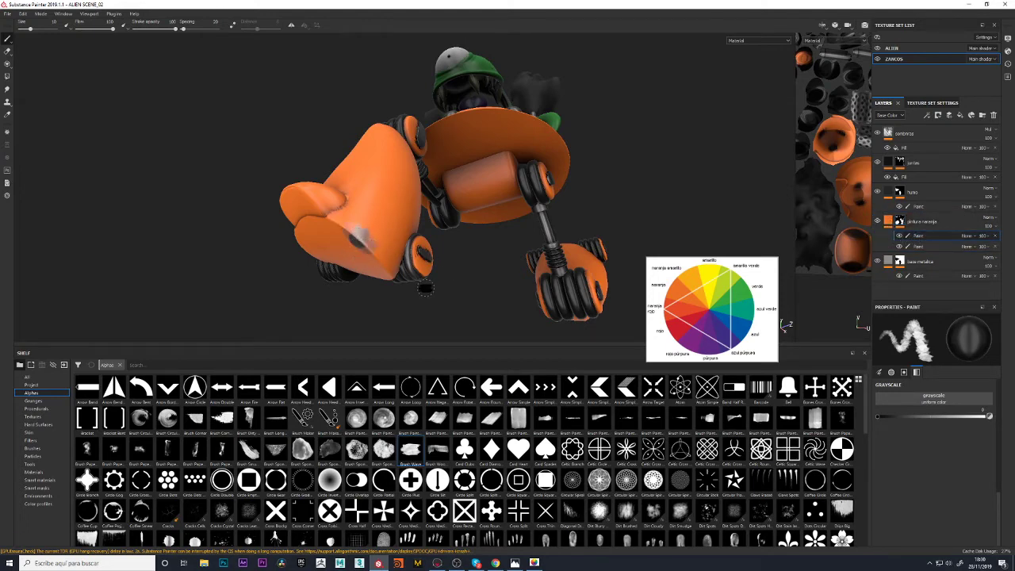
{"action": "right_click_drag", "start_coordinate": [428, 290], "coordinate": [523, 248], "text": "alt"}
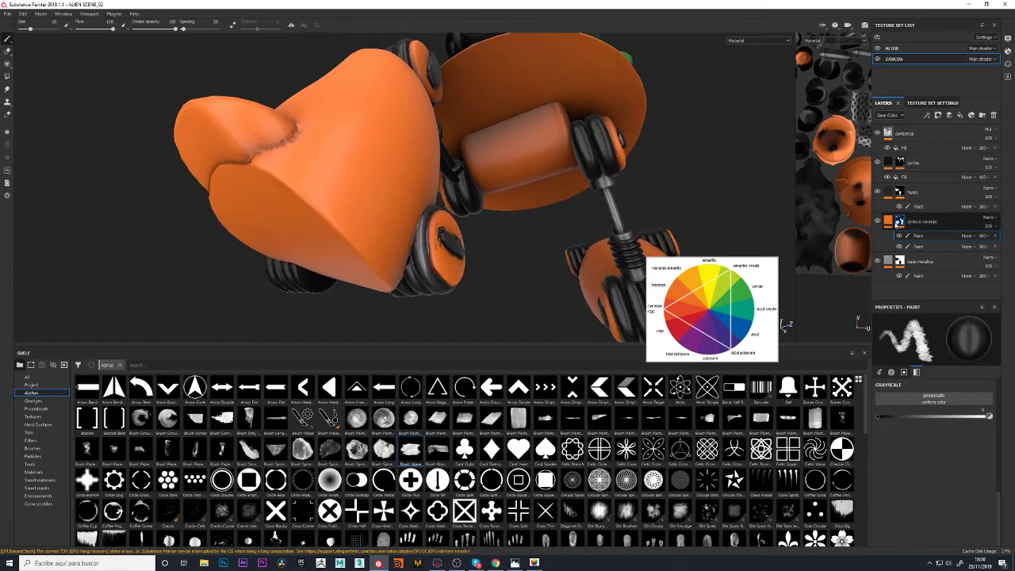
Inspect the base metalica fill, then paint and undo test chips on the pot's side
{"action": "left_click", "coordinate": [888, 224]}
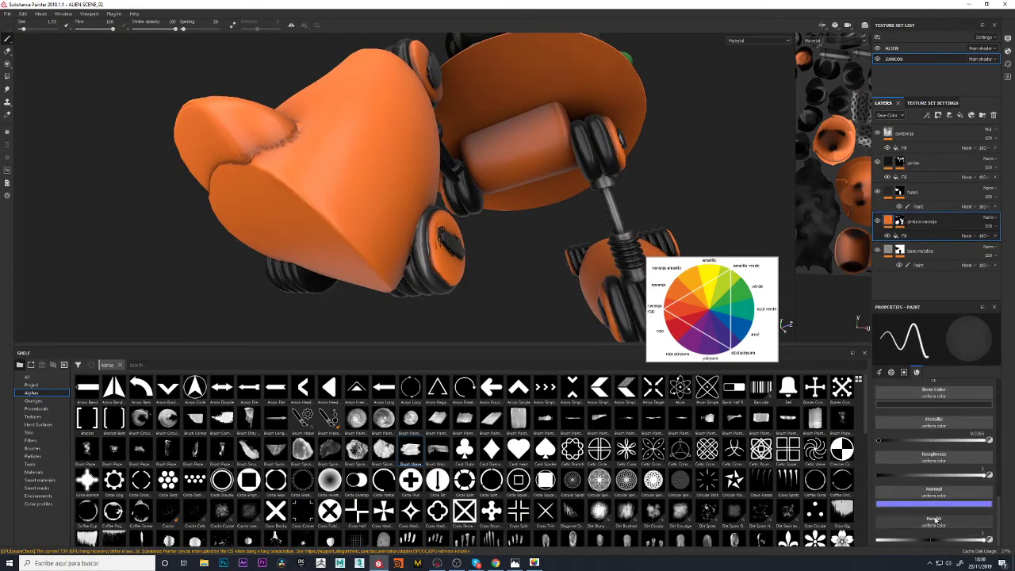
{"action": "scroll", "coordinate": [980, 540], "scroll_direction": "up", "scroll_amount": 3}
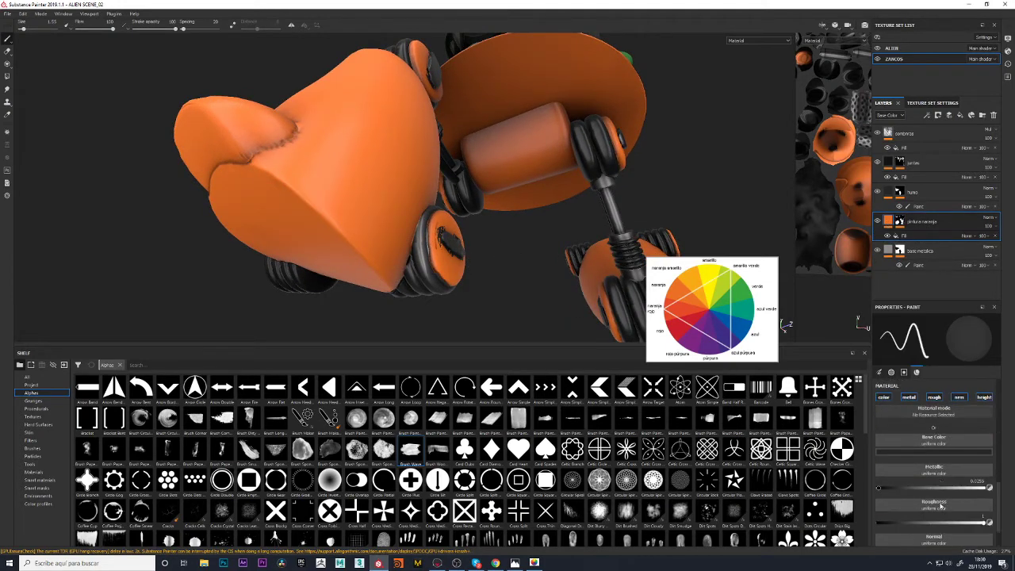
{"action": "left_click", "coordinate": [888, 250]}
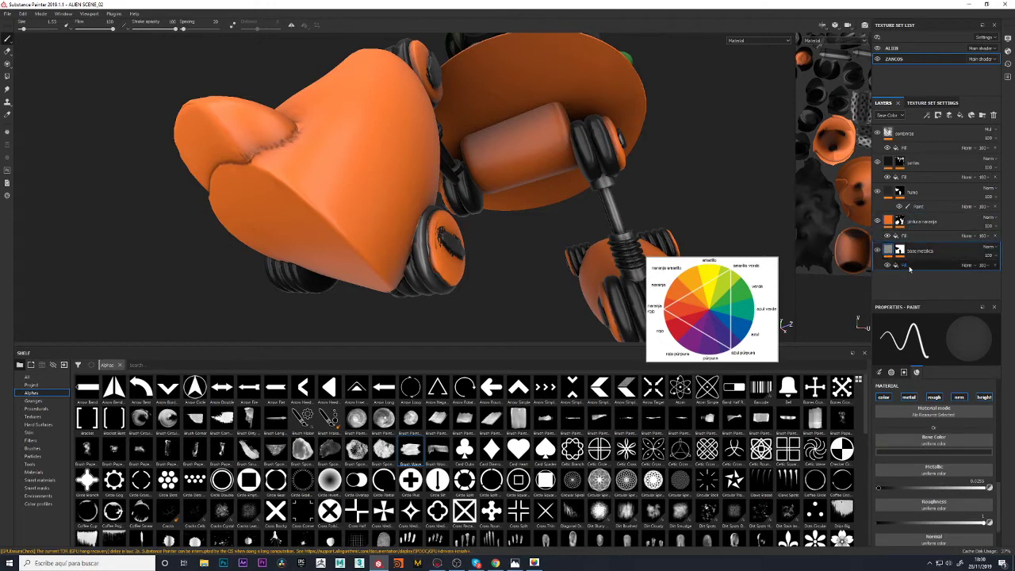
{"action": "left_click", "coordinate": [911, 267]}
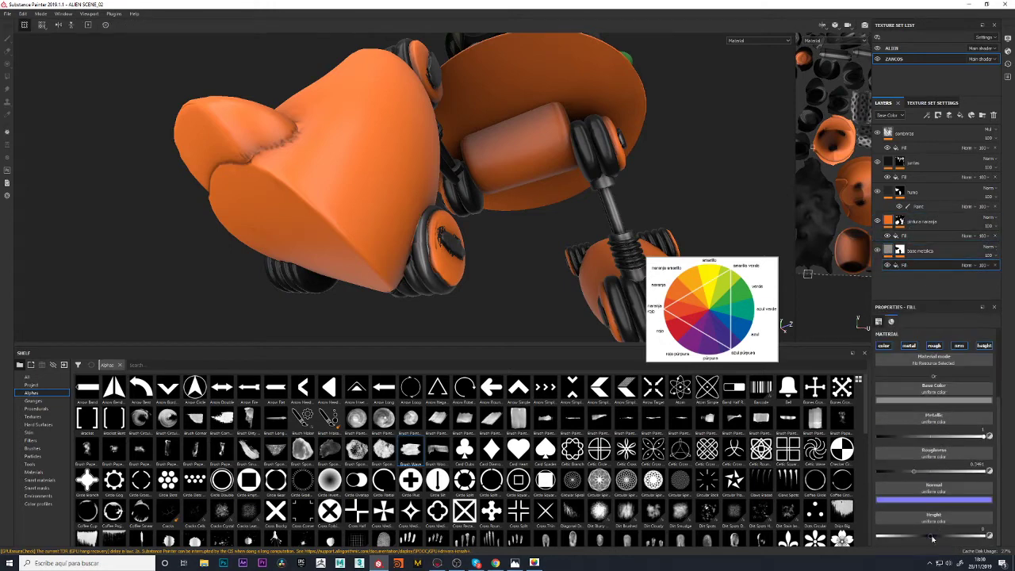
{"action": "left_click", "coordinate": [888, 223]}
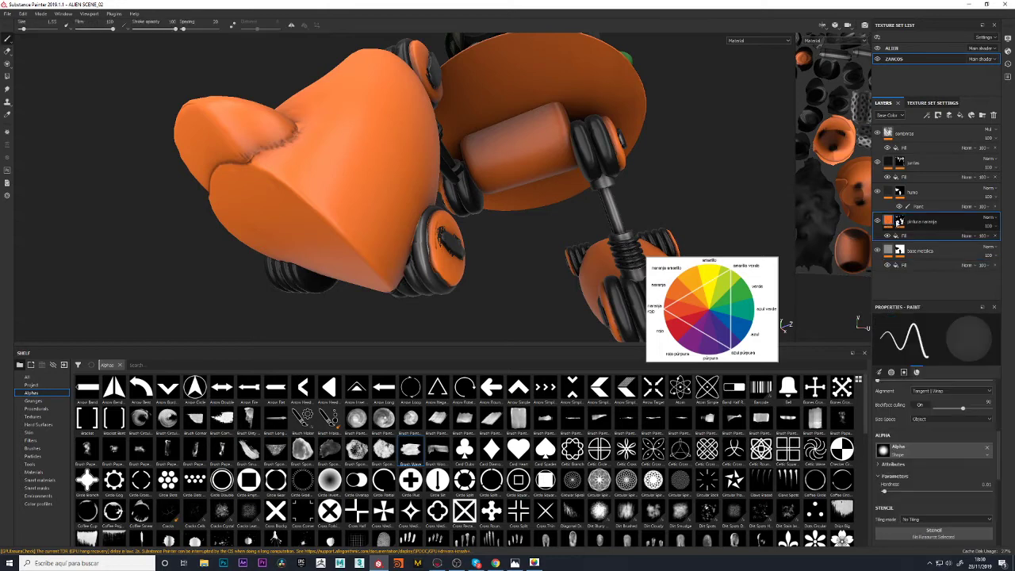
{"action": "left_click", "coordinate": [912, 236]}
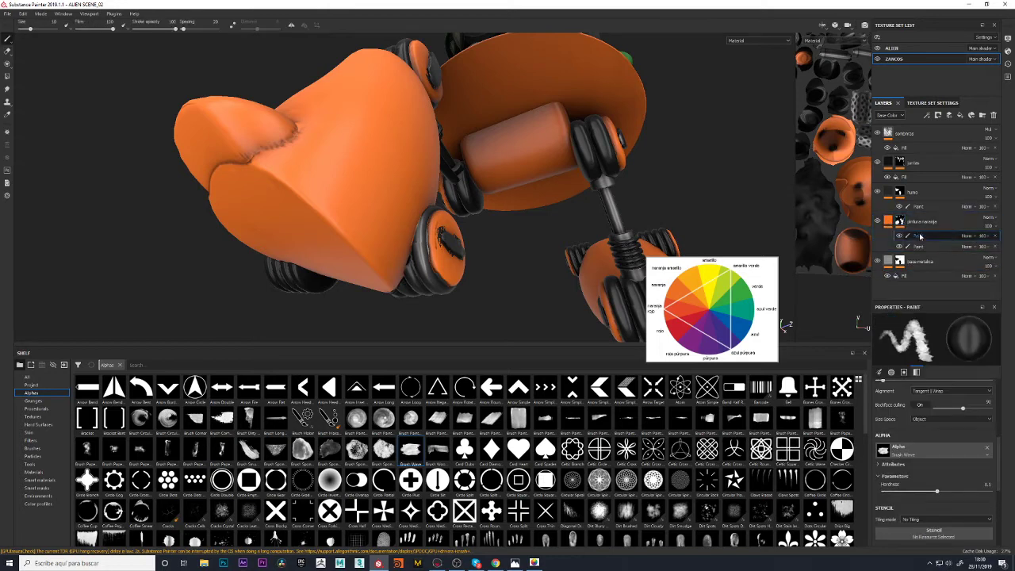
{"action": "left_click_drag", "start_coordinate": [373, 194], "coordinate": [383, 200]}
{"action": "key", "text": "ctrl+z"}
{"action": "left_click", "coordinate": [343, 224]}
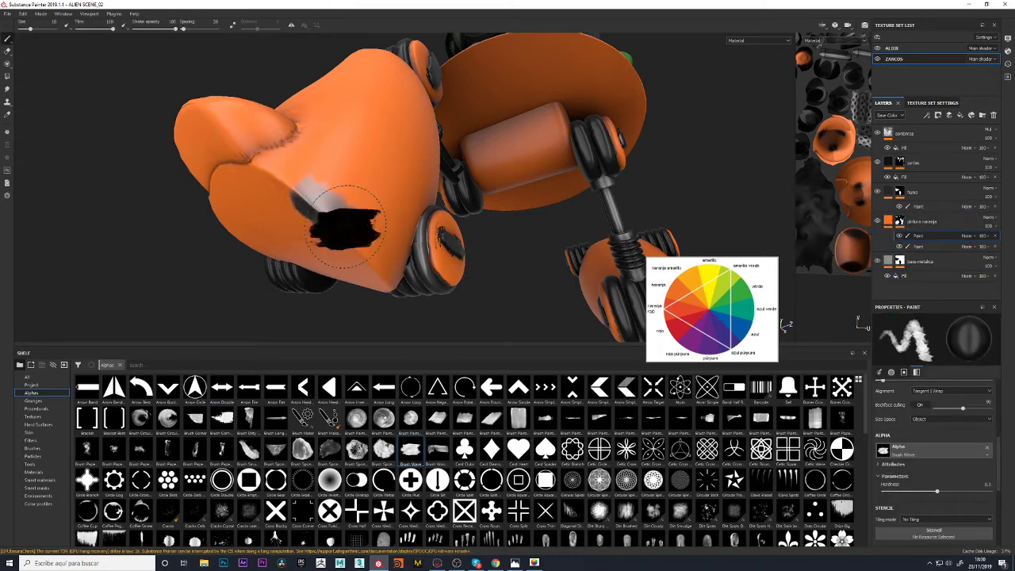
{"action": "key", "text": "ctrl+z"}
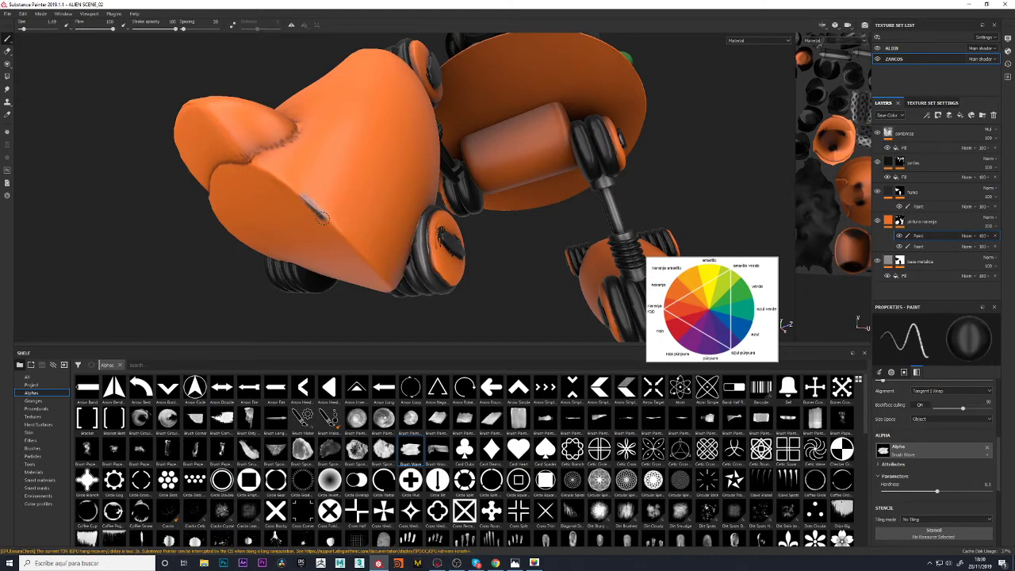
Check the metal beneath the orange paint and restore the paint effects on pintura naranja
{"action": "left_click_drag", "start_coordinate": [400, 309], "coordinate": [373, 305], "text": "alt"}
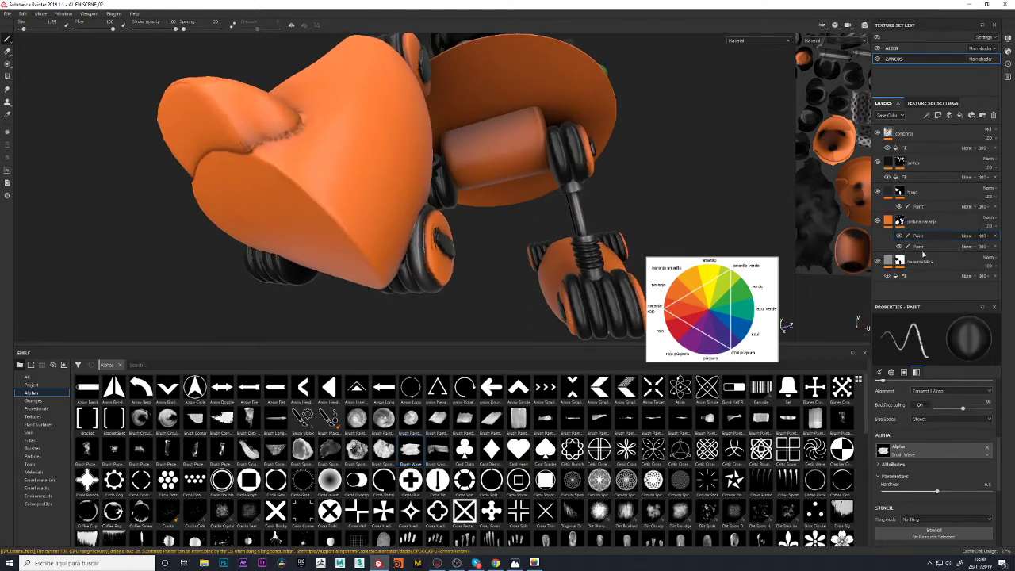
{"action": "left_click", "coordinate": [878, 222]}
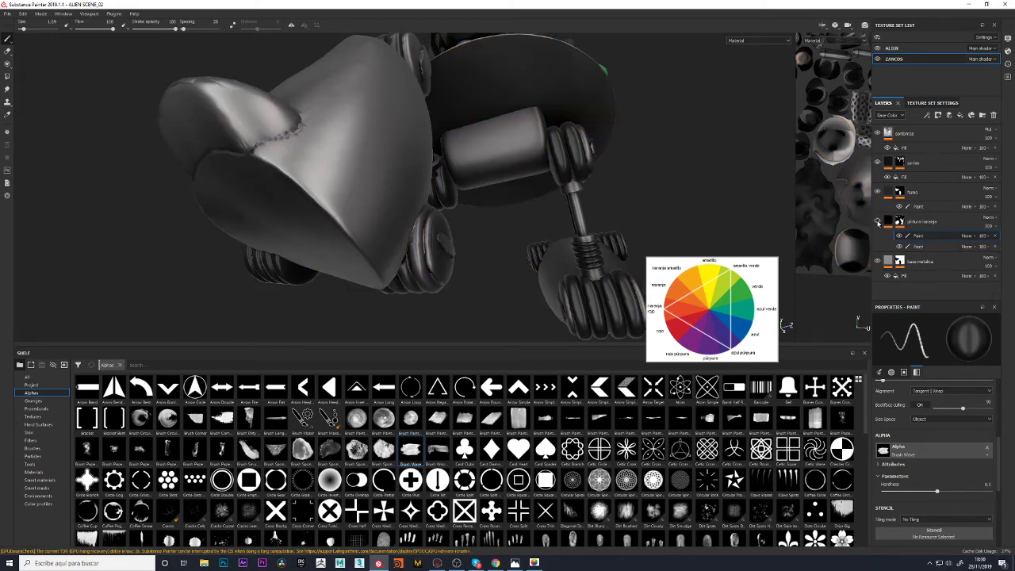
{"action": "left_click", "coordinate": [878, 222]}
{"action": "left_click", "coordinate": [912, 275]}
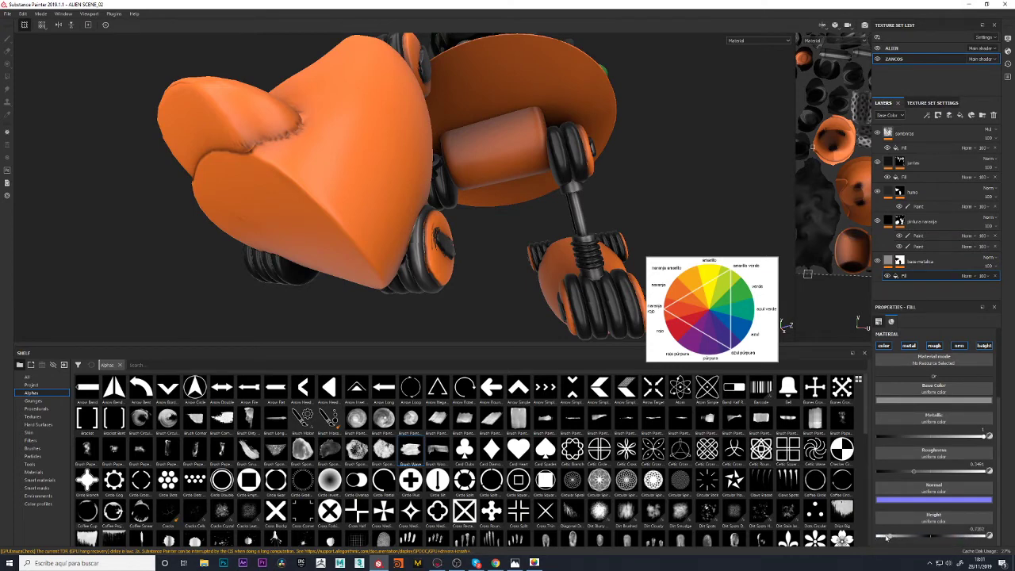
{"action": "left_click", "coordinate": [888, 225]}
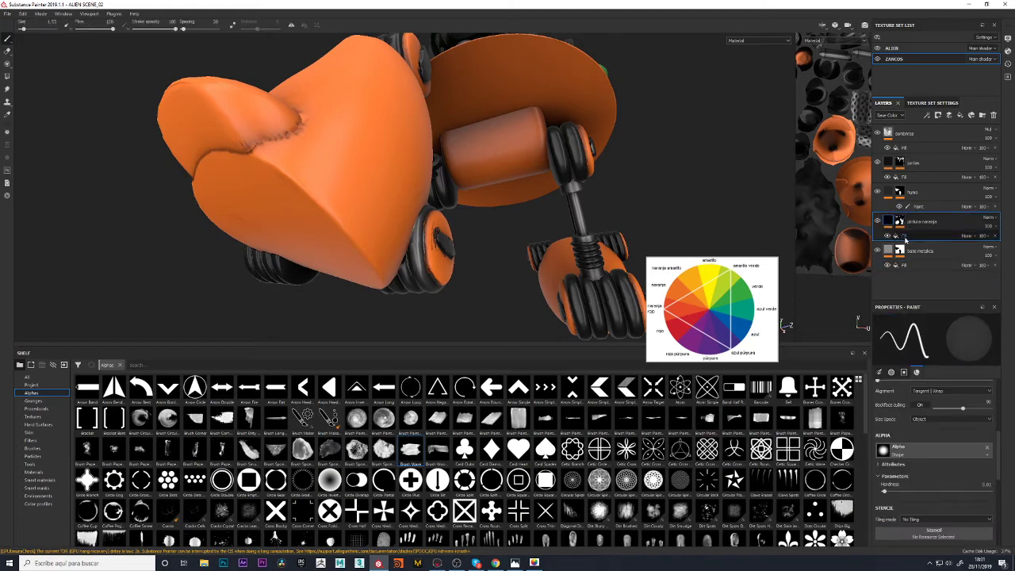
{"action": "left_click", "coordinate": [904, 236]}
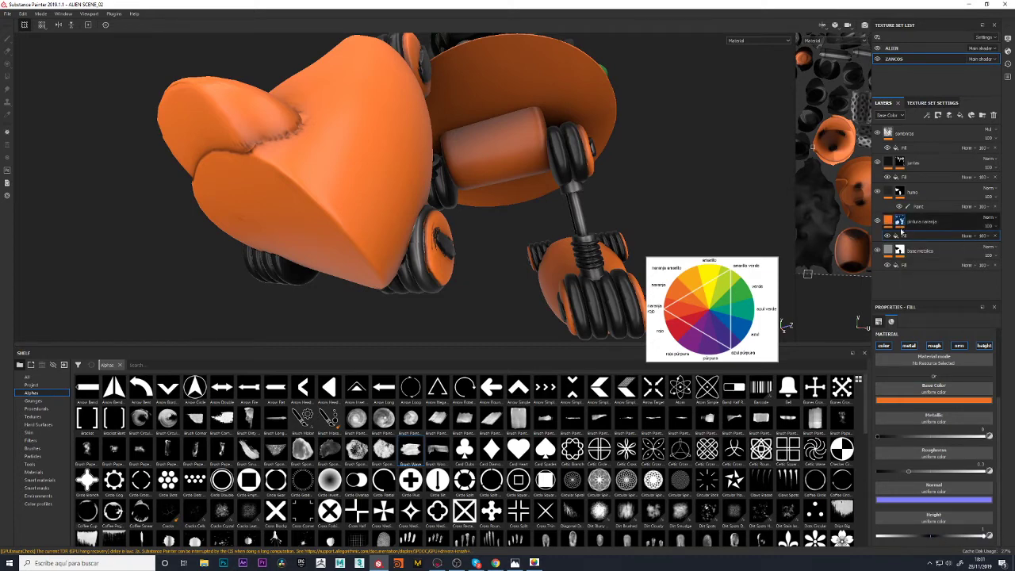
{"action": "key", "text": "ctrl+z"}
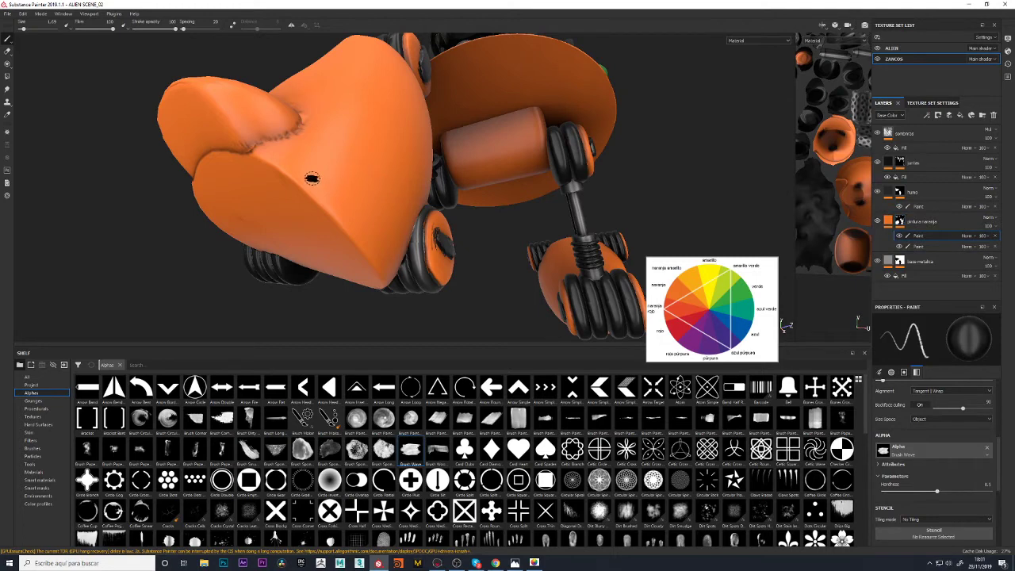
{"action": "left_click_drag", "start_coordinate": [312, 178], "coordinate": [319, 204]}
{"action": "key", "text": "ctrl+z"}
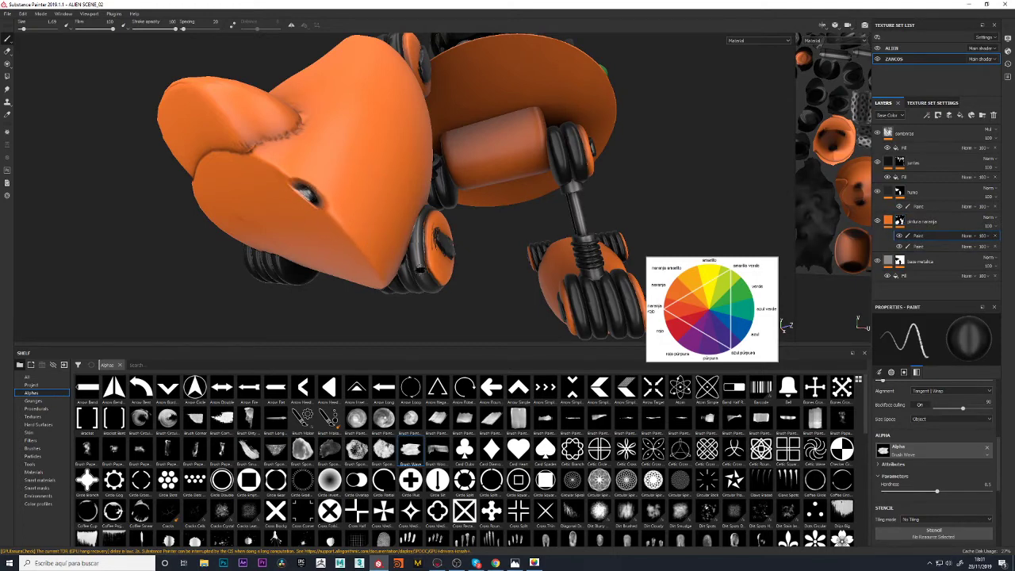
{"action": "key", "text": "ctrl+z"}
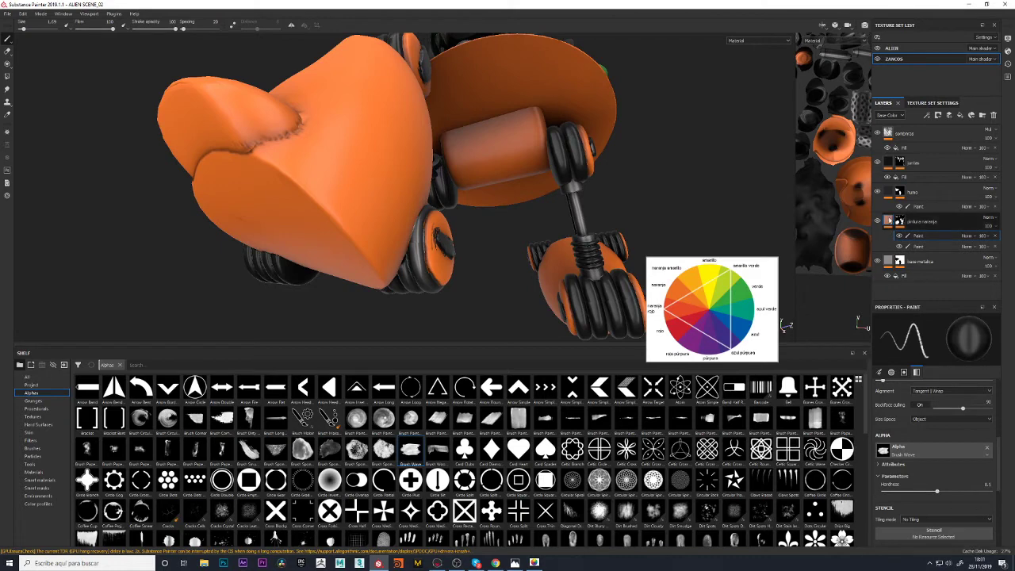
{"action": "key", "text": "ctrl+z"}
{"action": "left_click", "coordinate": [925, 237]}
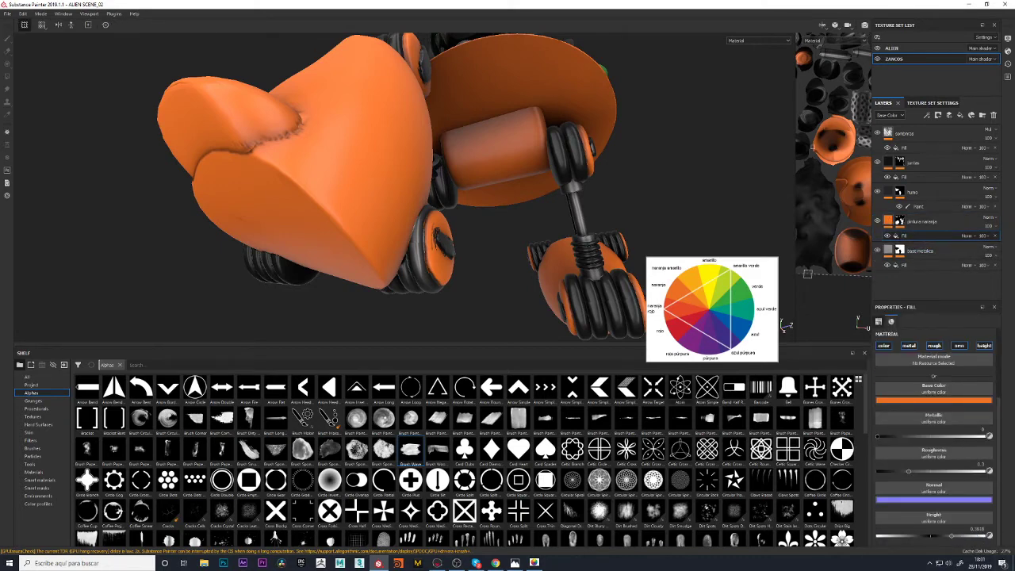
{"action": "key", "text": "ctrl+y"}
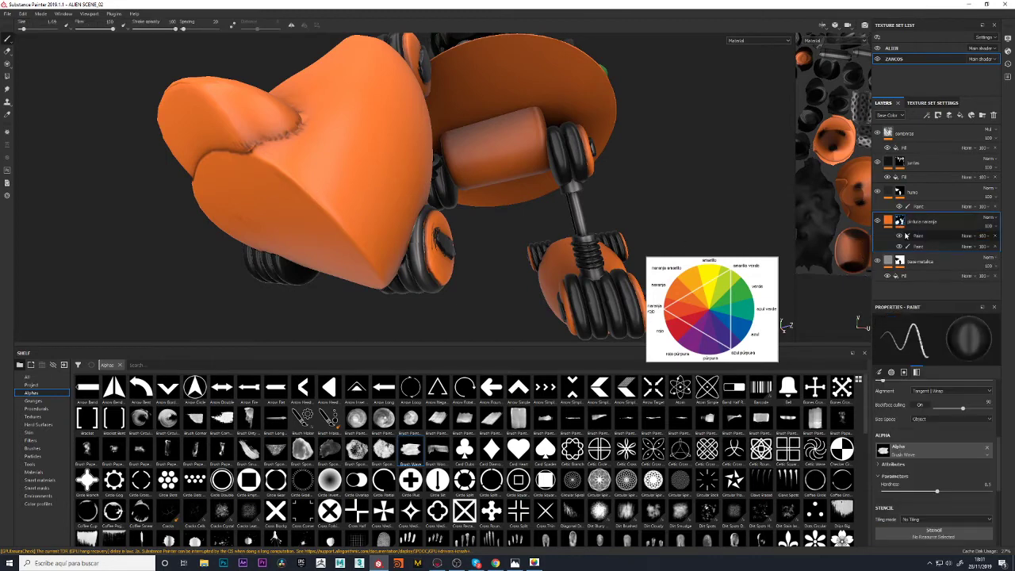
Paint a chipped stroke along the pot's edge and inspect it from several angles
{"action": "left_click_drag", "start_coordinate": [316, 200], "coordinate": [329, 215]}
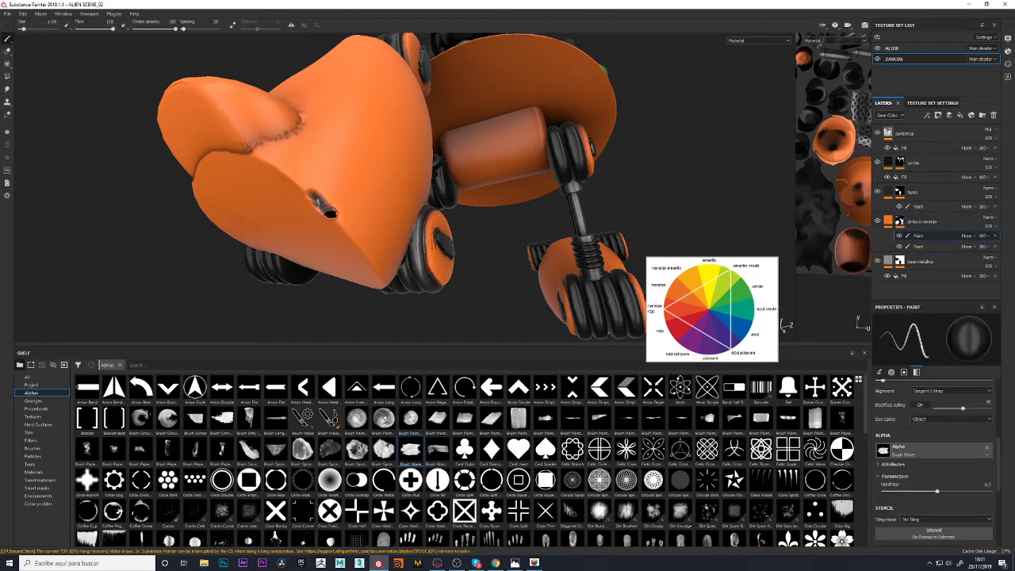
{"action": "mouse_move", "coordinate": [425, 296]}
{"action": "left_mouse_down", "text": "alt"}
{"action": "mouse_move", "coordinate": [508, 306]}
{"action": "mouse_move", "coordinate": [477, 318]}
{"action": "mouse_move", "coordinate": [486, 328]}
{"action": "left_mouse_up", "text": "alt"}
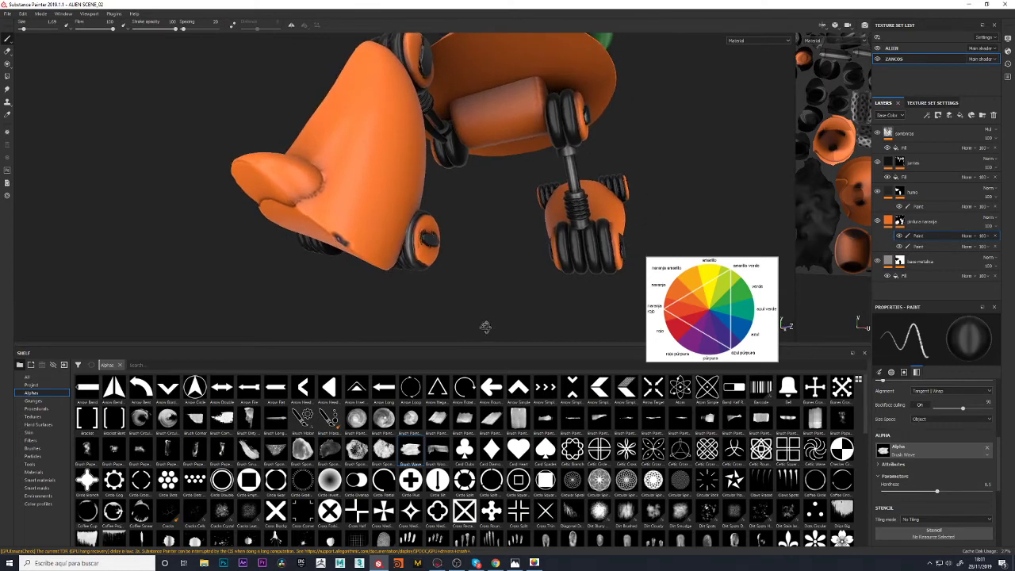
{"action": "left_click_drag", "start_coordinate": [498, 292], "coordinate": [483, 288], "text": "alt"}
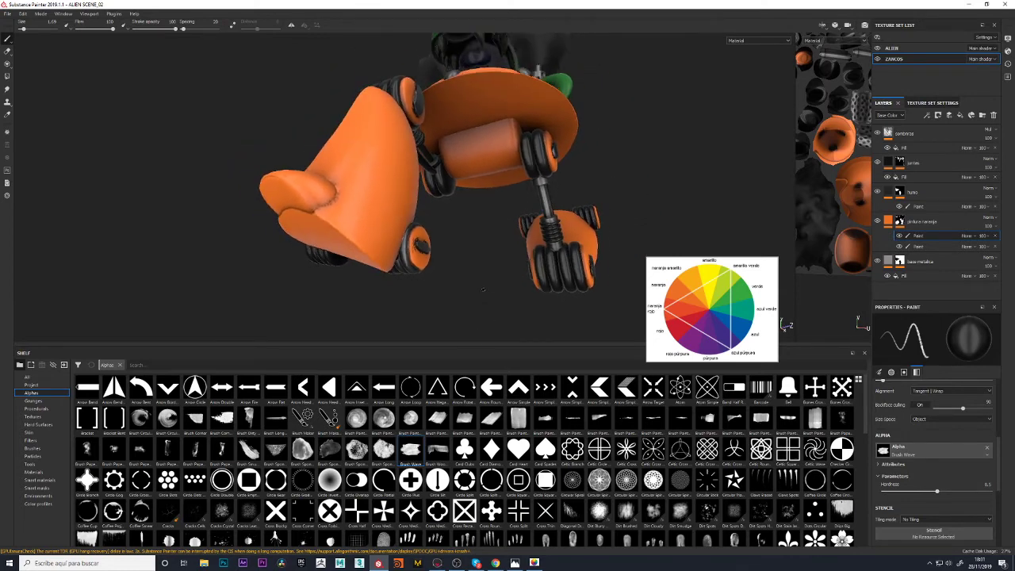
{"action": "mouse_move", "coordinate": [480, 230]}
{"action": "left_mouse_down", "text": "alt"}
{"action": "mouse_move", "coordinate": [508, 299]}
{"action": "mouse_move", "coordinate": [278, 213]}
{"action": "left_mouse_up", "text": "alt"}
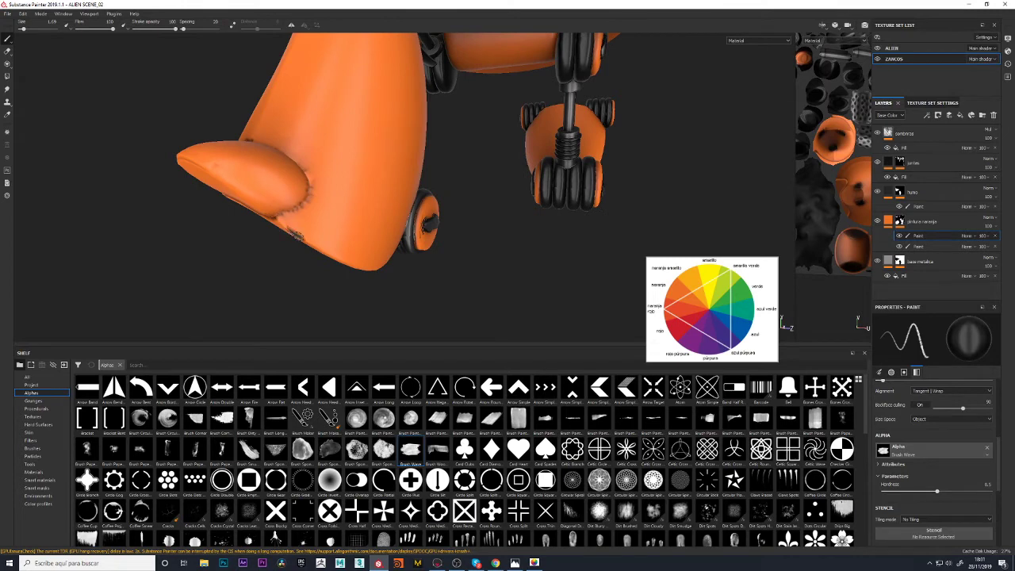
{"action": "left_click_drag", "start_coordinate": [407, 286], "coordinate": [310, 226], "text": "alt"}
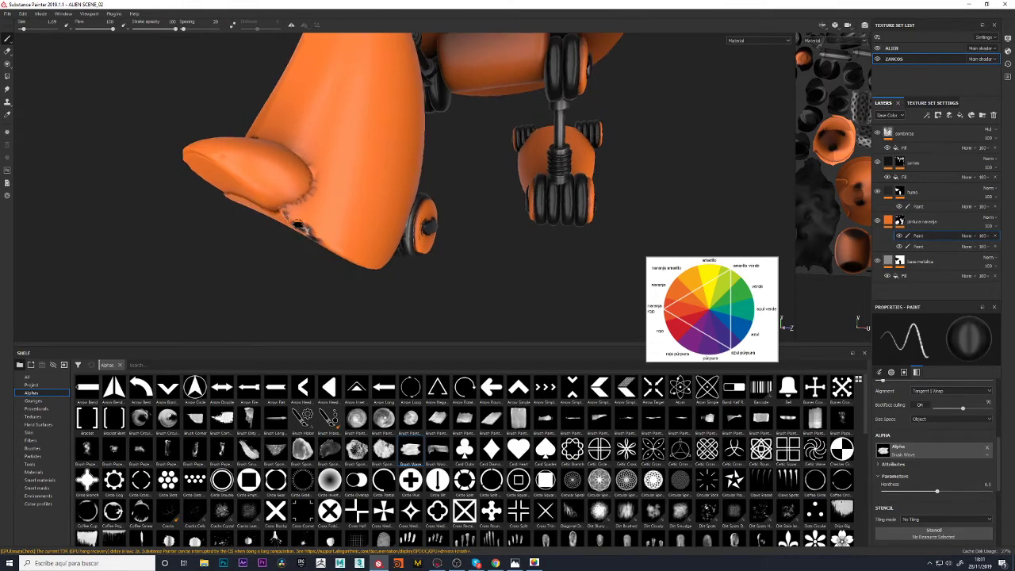
{"action": "mouse_move", "coordinate": [351, 252]}
{"action": "left_mouse_down", "text": "alt"}
{"action": "mouse_move", "coordinate": [418, 290]}
{"action": "mouse_move", "coordinate": [341, 236]}
{"action": "left_mouse_up", "text": "alt"}
{"action": "left_click_drag", "start_coordinate": [418, 303], "coordinate": [360, 247], "text": "alt"}
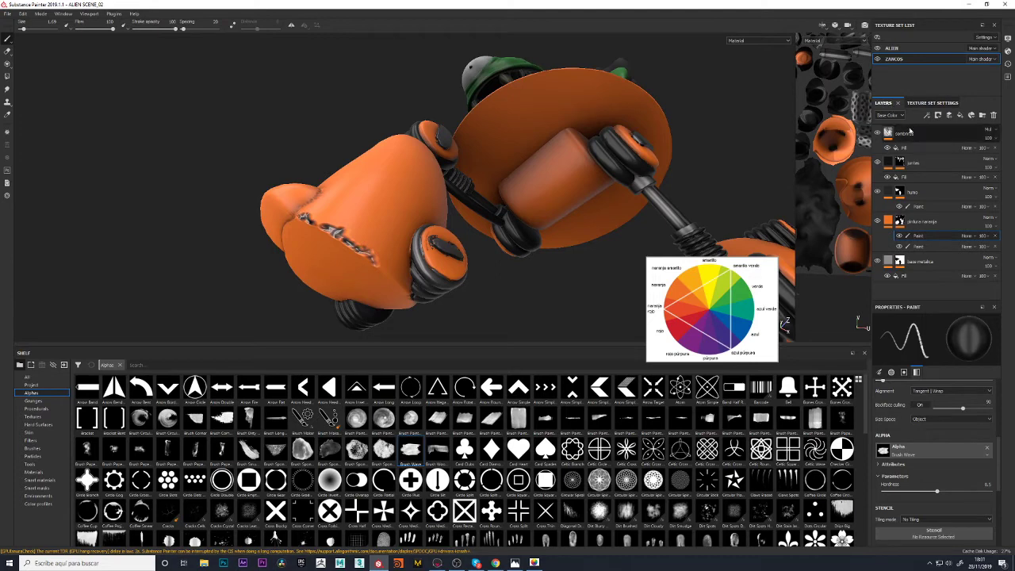
Raise the ZANCOS texture set size from 2048 to 4096 and inspect the sharper chips
{"action": "left_click", "coordinate": [925, 103]}
{"action": "left_click", "coordinate": [910, 119]}
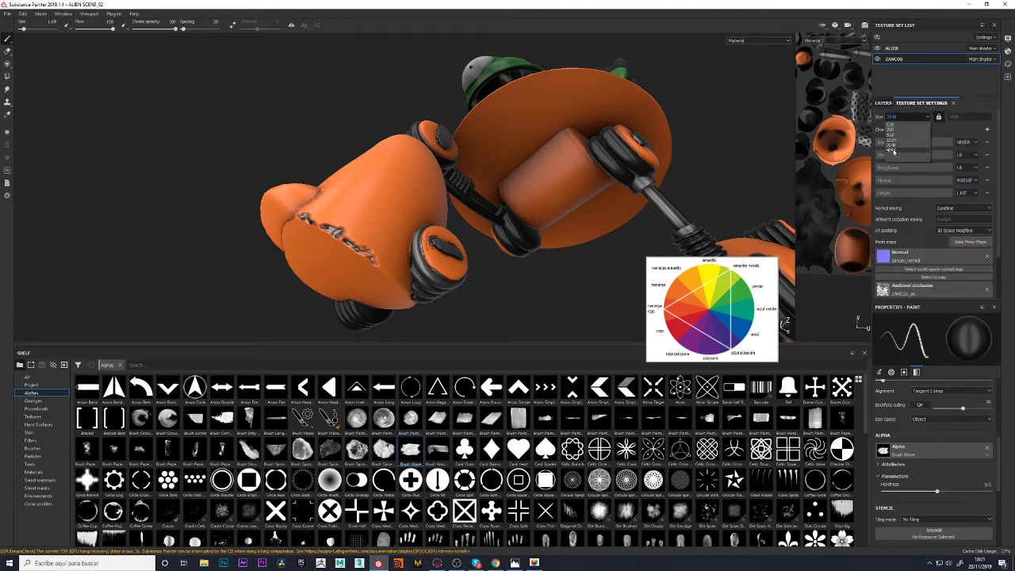
{"action": "left_click", "coordinate": [892, 153]}
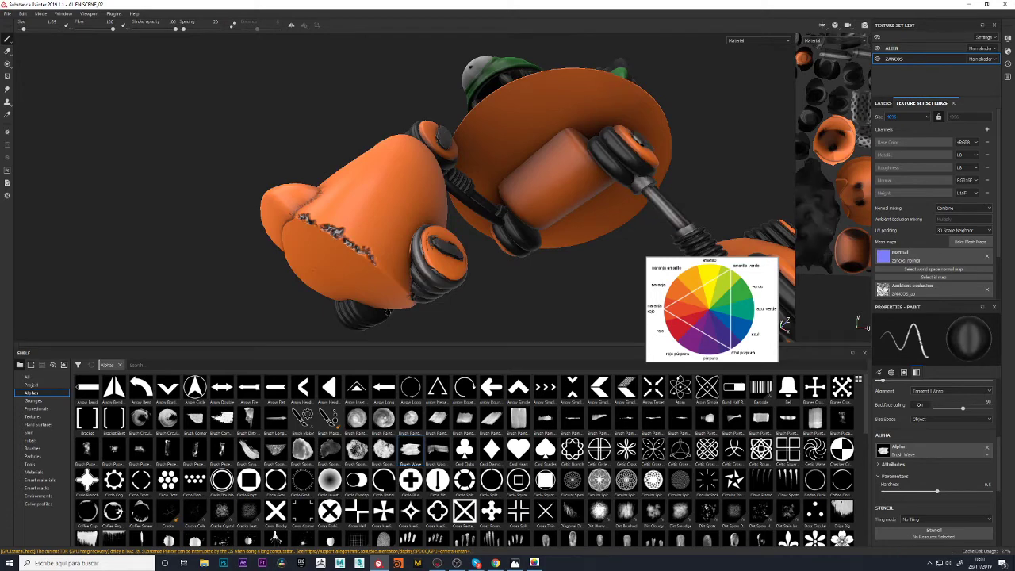
{"action": "left_click_drag", "start_coordinate": [354, 267], "coordinate": [508, 297], "text": "alt"}
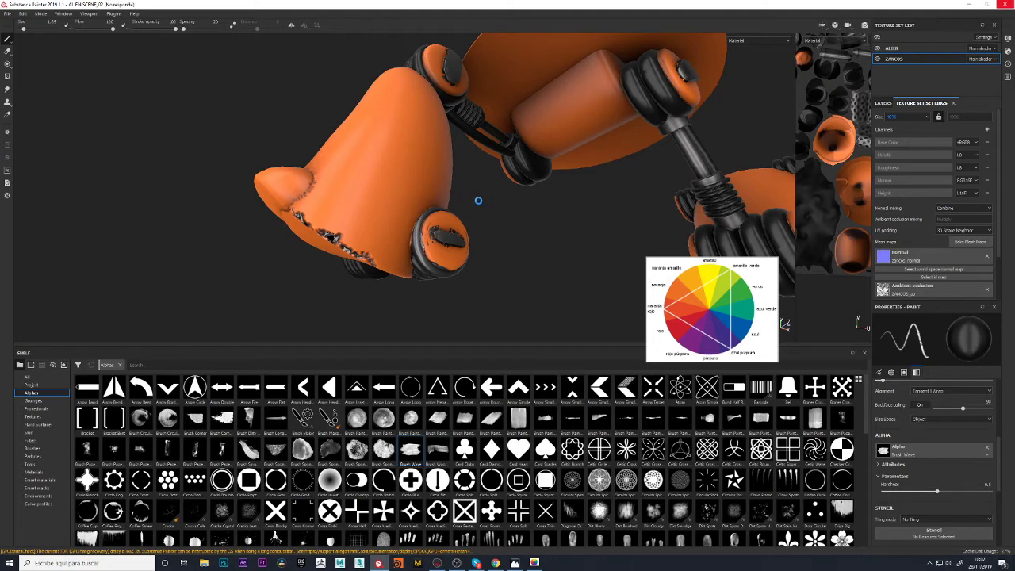
{"action": "left_click", "coordinate": [904, 116]}
Set the texture size back to 2048 and inspect the pot's chipped edges, leg and base
{"action": "left_click", "coordinate": [892, 147]}
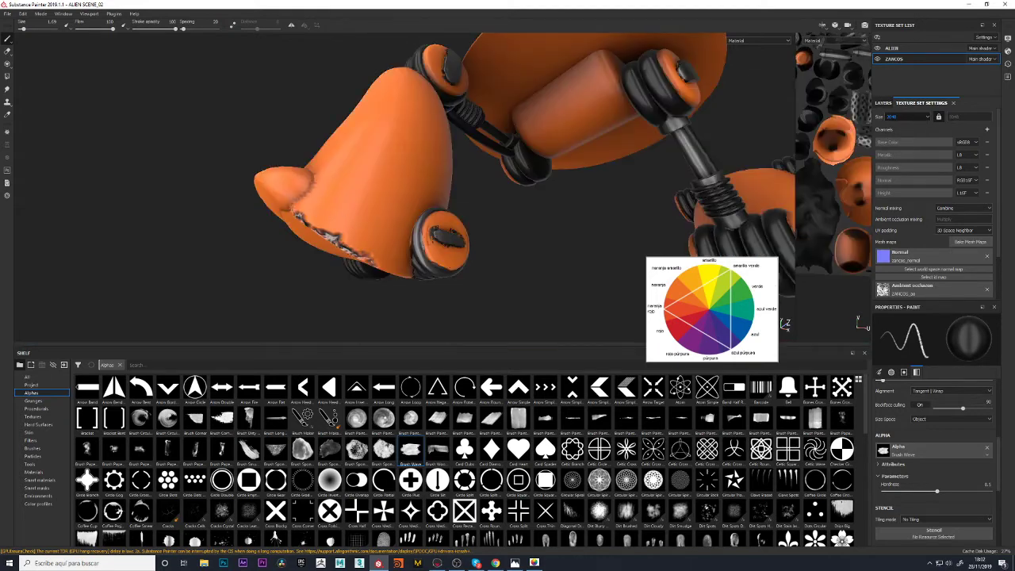
{"action": "left_click_drag", "start_coordinate": [445, 307], "coordinate": [381, 266], "text": "alt"}
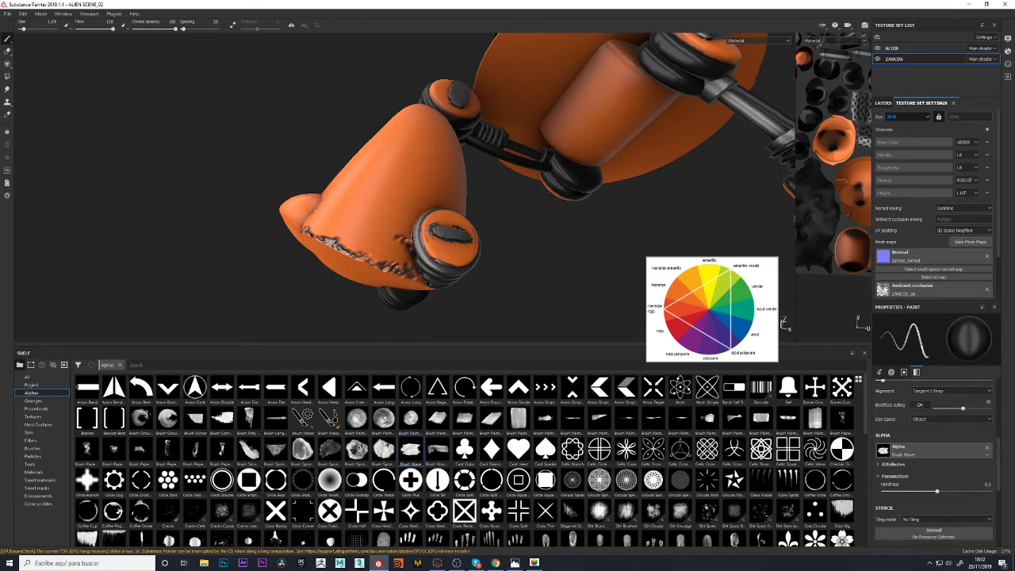
{"action": "mouse_move", "coordinate": [412, 237]}
{"action": "left_mouse_down", "text": "alt"}
{"action": "mouse_move", "coordinate": [464, 335]}
{"action": "mouse_move", "coordinate": [497, 310]}
{"action": "left_mouse_up", "text": "alt"}
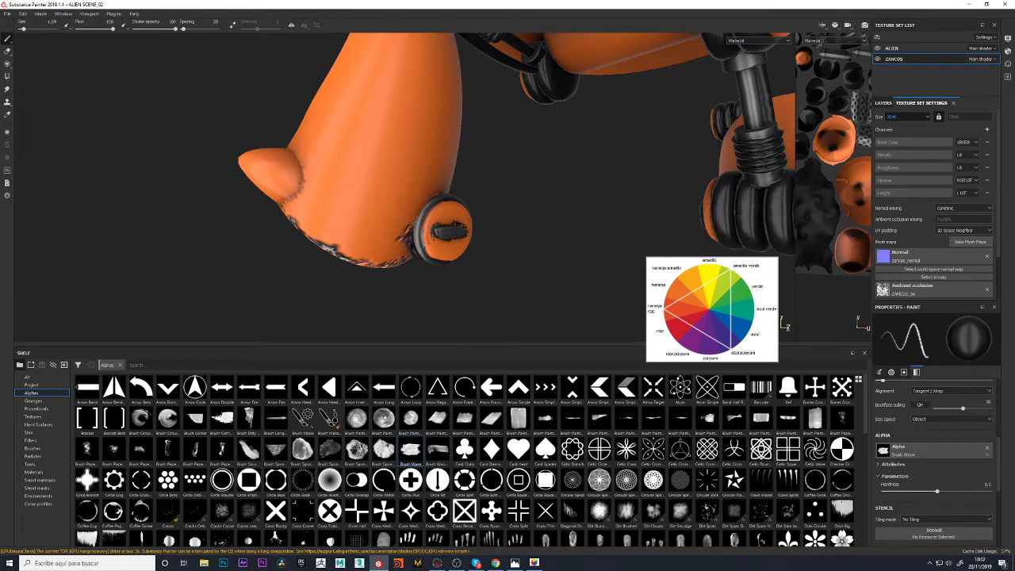
{"action": "left_click_drag", "start_coordinate": [413, 227], "coordinate": [440, 294], "text": "alt"}
{"action": "left_click_drag", "start_coordinate": [278, 246], "coordinate": [297, 257], "text": "alt"}
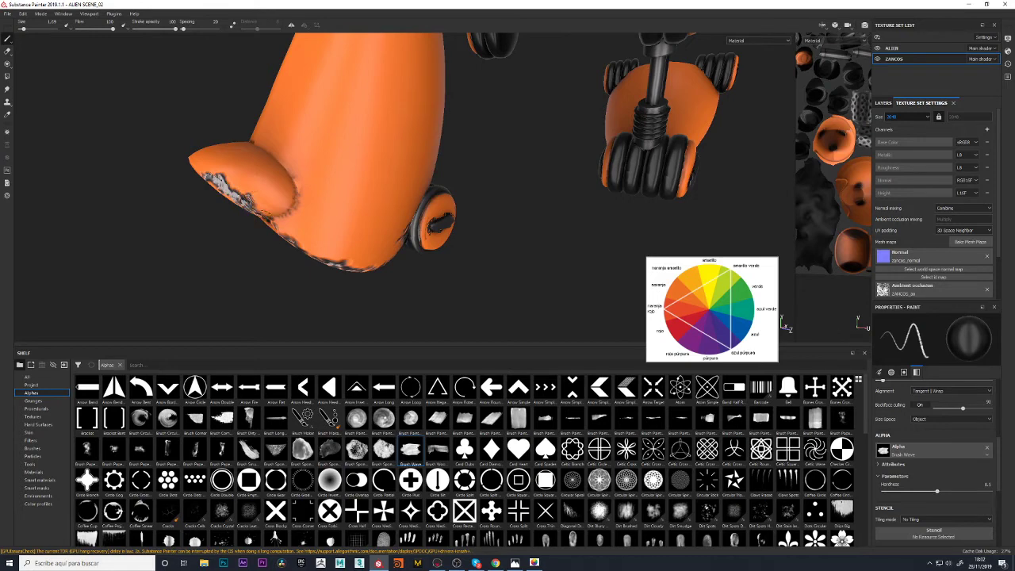
{"action": "mouse_move", "coordinate": [301, 262]}
{"action": "left_mouse_down", "text": "alt"}
{"action": "mouse_move", "coordinate": [317, 276]}
{"action": "mouse_move", "coordinate": [262, 255]}
{"action": "left_mouse_up", "text": "alt"}
{"action": "mouse_move", "coordinate": [150, 248]}
{"action": "left_mouse_down", "text": "alt"}
{"action": "mouse_move", "coordinate": [256, 313]}
{"action": "mouse_move", "coordinate": [315, 279]}
{"action": "mouse_move", "coordinate": [318, 288]}
{"action": "mouse_move", "coordinate": [328, 188]}
{"action": "left_mouse_up", "text": "alt"}
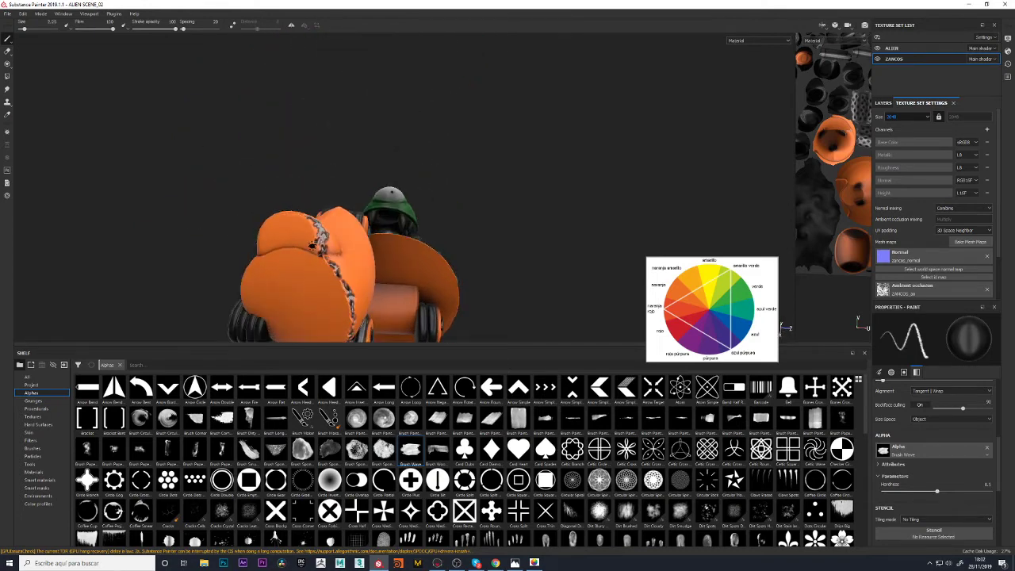
Paint dark wear over the stilt foot's centre, right side and upper-left, then view the wheels from below
{"action": "mouse_move", "coordinate": [313, 246]}
{"action": "left_mouse_down", "text": "alt"}
{"action": "mouse_move", "coordinate": [351, 138]}
{"action": "mouse_move", "coordinate": [571, 164]}
{"action": "left_mouse_up", "text": "alt"}
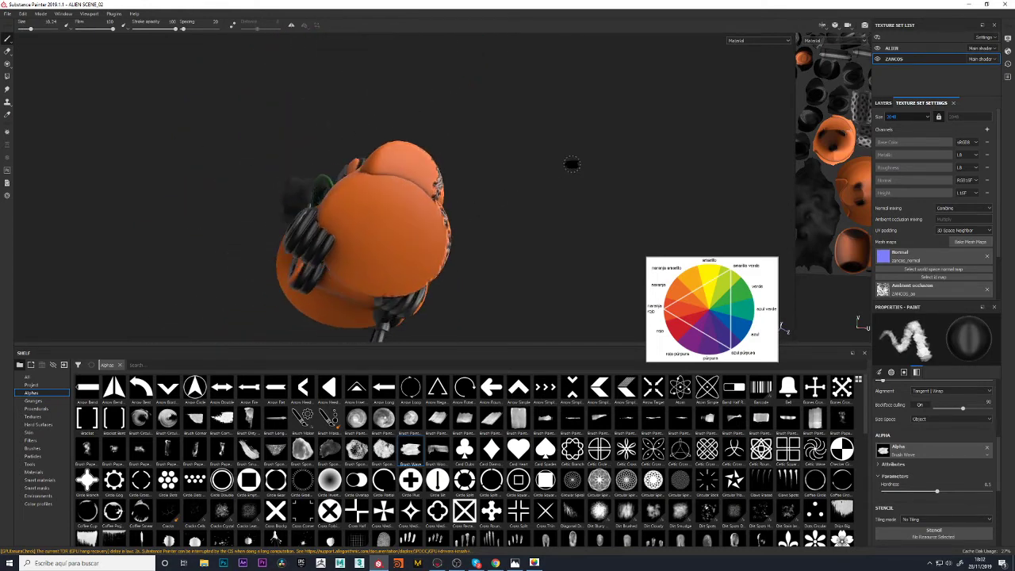
{"action": "mouse_move", "coordinate": [371, 184]}
{"action": "left_mouse_down"}
{"action": "mouse_move", "coordinate": [344, 224]}
{"action": "mouse_move", "coordinate": [393, 150]}
{"action": "mouse_move", "coordinate": [428, 163]}
{"action": "mouse_move", "coordinate": [354, 234]}
{"action": "mouse_move", "coordinate": [345, 230]}
{"action": "mouse_move", "coordinate": [373, 261]}
{"action": "mouse_move", "coordinate": [421, 178]}
{"action": "mouse_move", "coordinate": [377, 210]}
{"action": "mouse_move", "coordinate": [397, 274]}
{"action": "mouse_move", "coordinate": [404, 230]}
{"action": "left_mouse_up"}
{"action": "mouse_move", "coordinate": [473, 237]}
{"action": "left_mouse_down", "text": "alt"}
{"action": "mouse_move", "coordinate": [499, 200]}
{"action": "mouse_move", "coordinate": [508, 210]}
{"action": "left_mouse_up", "text": "alt"}
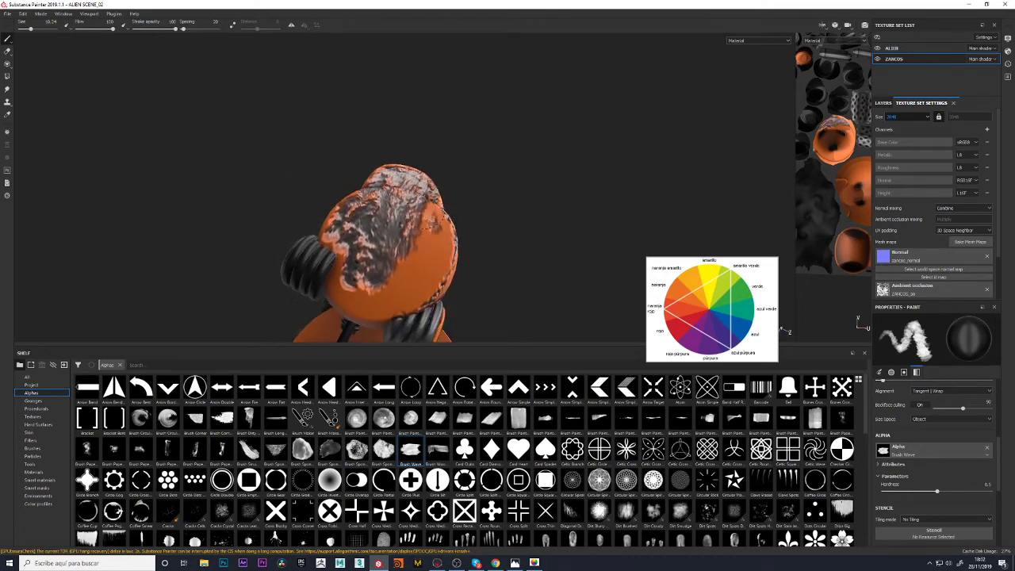
{"action": "mouse_move", "coordinate": [433, 202]}
{"action": "left_mouse_down"}
{"action": "mouse_move", "coordinate": [444, 234]}
{"action": "mouse_move", "coordinate": [436, 273]}
{"action": "mouse_move", "coordinate": [405, 293]}
{"action": "mouse_move", "coordinate": [357, 293]}
{"action": "mouse_move", "coordinate": [338, 266]}
{"action": "mouse_move", "coordinate": [361, 306]}
{"action": "mouse_move", "coordinate": [404, 301]}
{"action": "mouse_move", "coordinate": [440, 282]}
{"action": "mouse_move", "coordinate": [420, 302]}
{"action": "mouse_move", "coordinate": [353, 306]}
{"action": "mouse_move", "coordinate": [353, 234]}
{"action": "mouse_move", "coordinate": [405, 256]}
{"action": "mouse_move", "coordinate": [405, 282]}
{"action": "mouse_move", "coordinate": [373, 226]}
{"action": "mouse_move", "coordinate": [394, 274]}
{"action": "mouse_move", "coordinate": [429, 238]}
{"action": "mouse_move", "coordinate": [406, 222]}
{"action": "left_mouse_up"}
{"action": "mouse_move", "coordinate": [402, 260]}
{"action": "left_mouse_down"}
{"action": "mouse_move", "coordinate": [359, 206]}
{"action": "mouse_move", "coordinate": [347, 229]}
{"action": "left_mouse_up"}
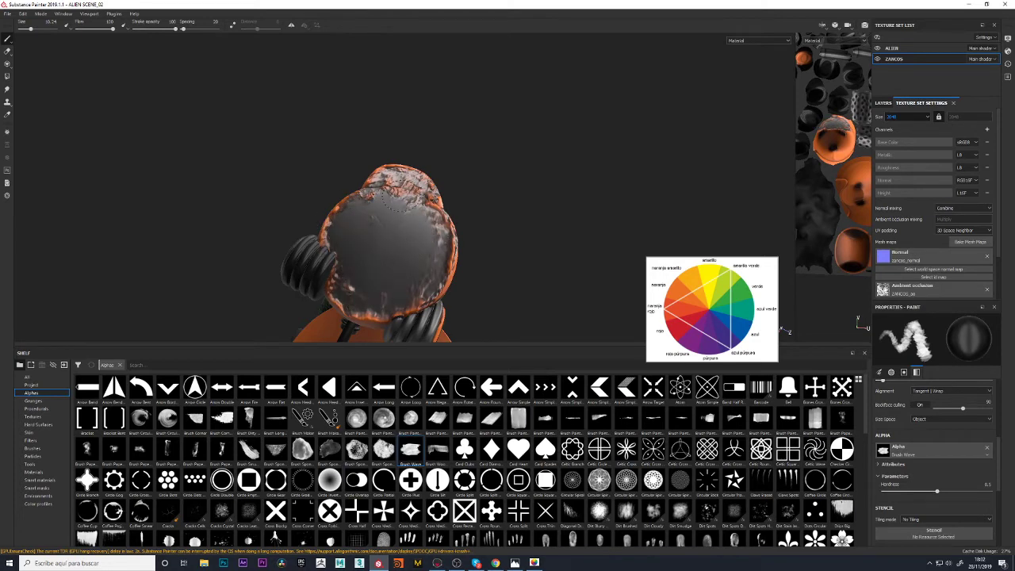
{"action": "mouse_move", "coordinate": [519, 159]}
{"action": "left_mouse_down", "text": "alt"}
{"action": "mouse_move", "coordinate": [562, 263]}
{"action": "mouse_move", "coordinate": [549, 212]}
{"action": "left_mouse_up", "text": "alt"}
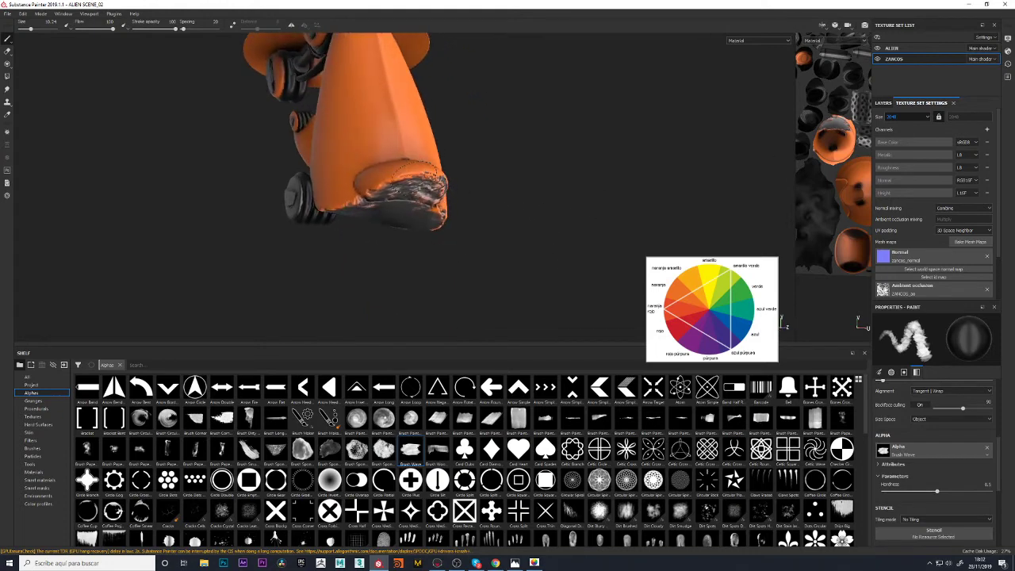
{"action": "mouse_move", "coordinate": [411, 174]}
{"action": "left_mouse_down", "text": "alt"}
{"action": "mouse_move", "coordinate": [521, 215]}
{"action": "mouse_move", "coordinate": [583, 222]}
{"action": "left_mouse_up", "text": "alt"}
{"action": "scroll", "coordinate": [419, 243], "scroll_direction": "up", "scroll_amount": 3}
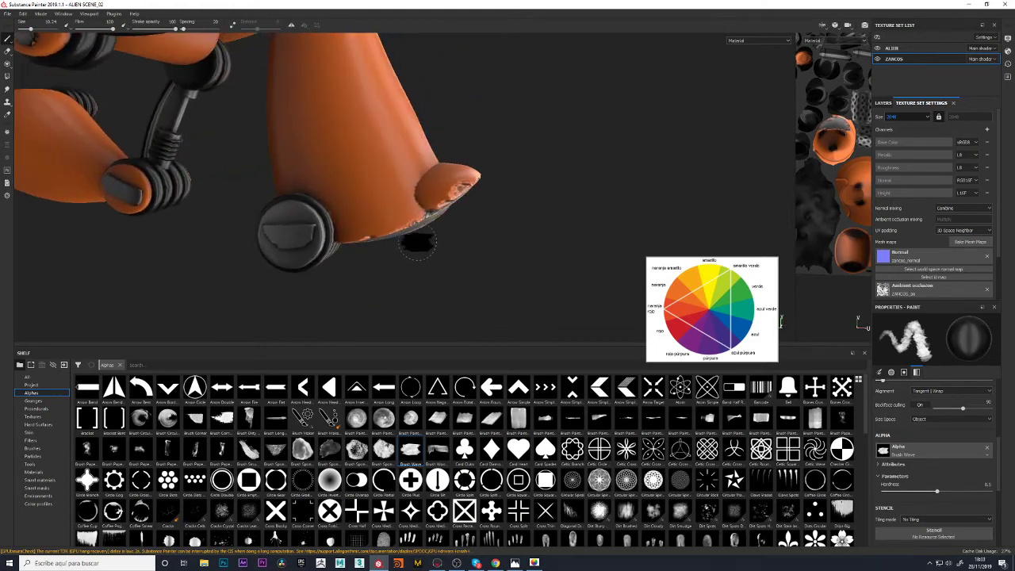
{"action": "left_click_drag", "start_coordinate": [354, 247], "coordinate": [510, 281], "text": "alt"}
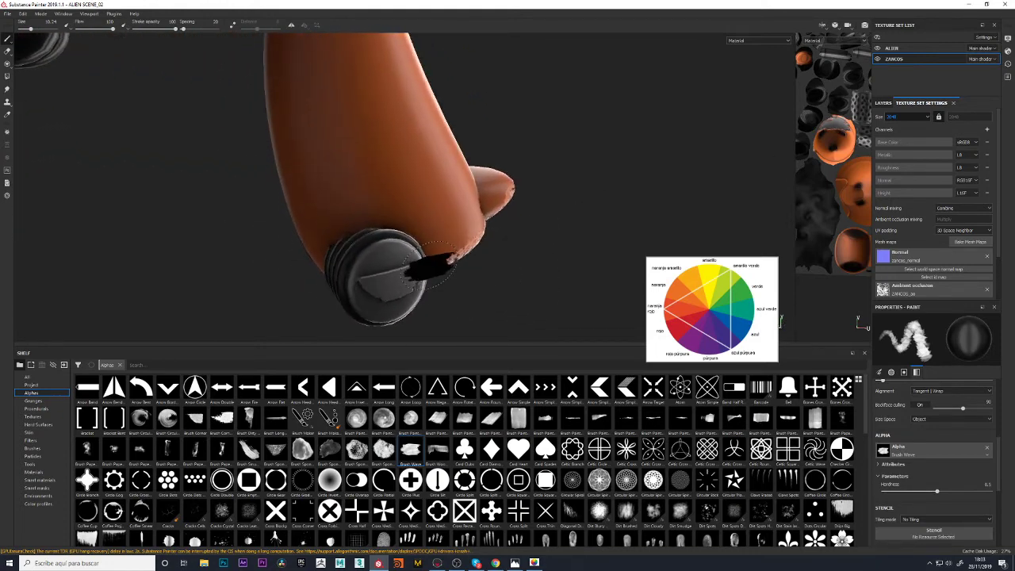
{"action": "mouse_move", "coordinate": [433, 262]}
{"action": "left_mouse_down", "text": "alt"}
{"action": "mouse_move", "coordinate": [548, 245]}
{"action": "mouse_move", "coordinate": [457, 304]}
{"action": "mouse_move", "coordinate": [581, 263]}
{"action": "mouse_move", "coordinate": [432, 284]}
{"action": "left_mouse_up", "text": "alt"}
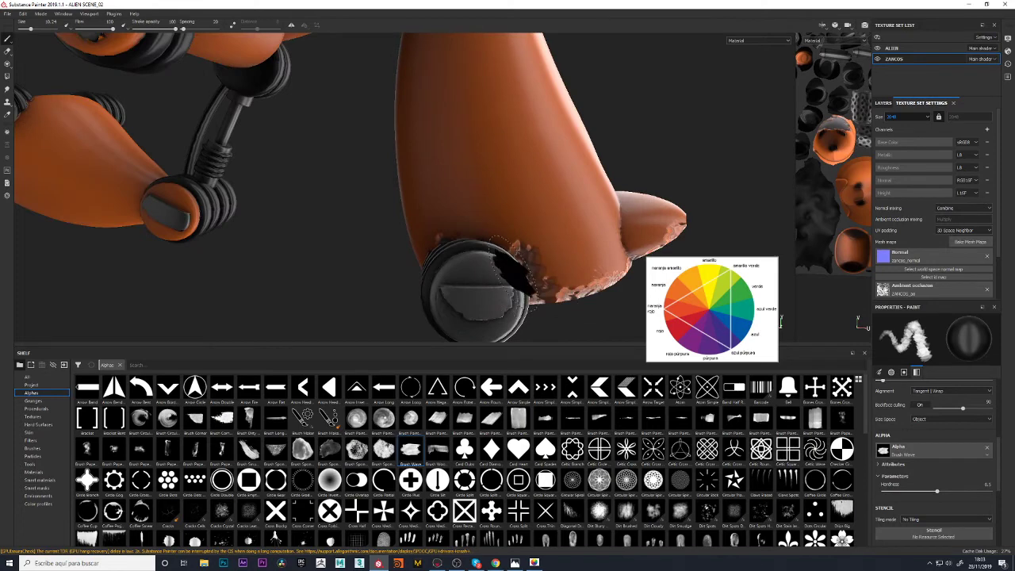
{"action": "mouse_move", "coordinate": [507, 262]}
{"action": "left_mouse_down", "text": "alt"}
{"action": "mouse_move", "coordinate": [527, 166]}
{"action": "mouse_move", "coordinate": [408, 190]}
{"action": "mouse_move", "coordinate": [373, 246]}
{"action": "mouse_move", "coordinate": [299, 255]}
{"action": "mouse_move", "coordinate": [411, 277]}
{"action": "mouse_move", "coordinate": [492, 277]}
{"action": "mouse_move", "coordinate": [410, 281]}
{"action": "mouse_move", "coordinate": [467, 288]}
{"action": "mouse_move", "coordinate": [529, 233]}
{"action": "mouse_move", "coordinate": [514, 246]}
{"action": "left_mouse_up", "text": "alt"}
{"action": "scroll", "coordinate": [515, 206], "scroll_direction": "down", "scroll_amount": 3}
Paint grey chipped wear across the other stilt foot, spreading it over the lower area
{"action": "mouse_move", "coordinate": [278, 131]}
{"action": "left_mouse_down"}
{"action": "mouse_move", "coordinate": [353, 146]}
{"action": "mouse_move", "coordinate": [537, 152]}
{"action": "mouse_move", "coordinate": [413, 202]}
{"action": "mouse_move", "coordinate": [471, 221]}
{"action": "left_mouse_up"}
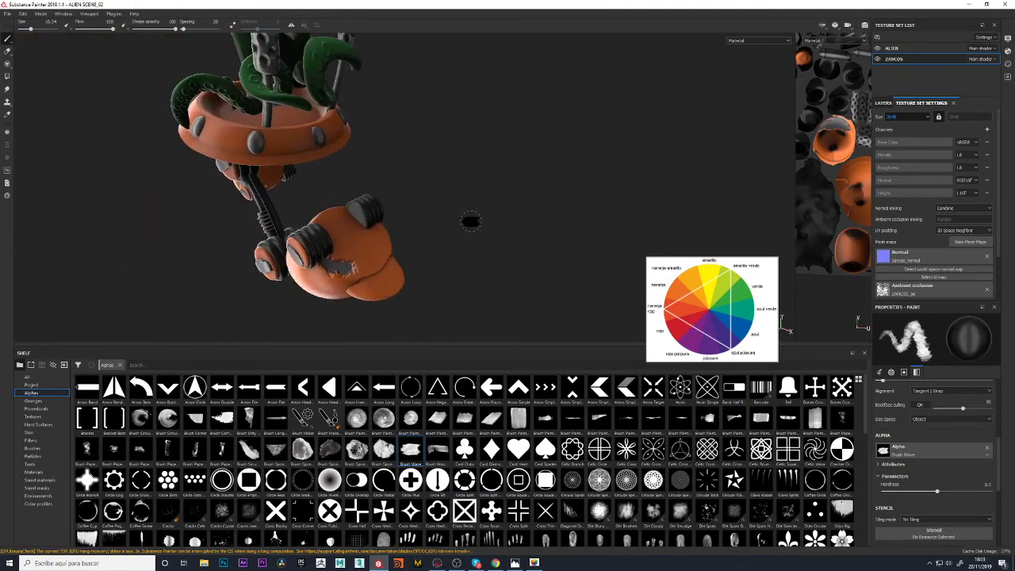
{"action": "left_click_drag", "start_coordinate": [348, 267], "coordinate": [372, 264]}
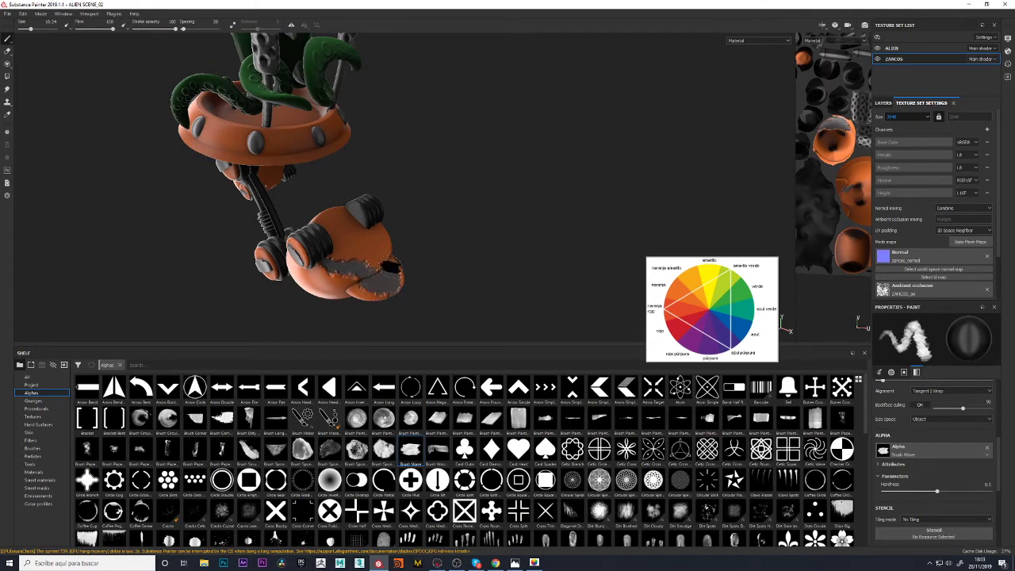
{"action": "mouse_move", "coordinate": [389, 267]}
{"action": "left_mouse_down"}
{"action": "mouse_move", "coordinate": [395, 277]}
{"action": "mouse_move", "coordinate": [360, 290]}
{"action": "mouse_move", "coordinate": [485, 220]}
{"action": "mouse_move", "coordinate": [347, 288]}
{"action": "mouse_move", "coordinate": [447, 199]}
{"action": "mouse_move", "coordinate": [349, 216]}
{"action": "mouse_move", "coordinate": [347, 197]}
{"action": "left_mouse_up"}
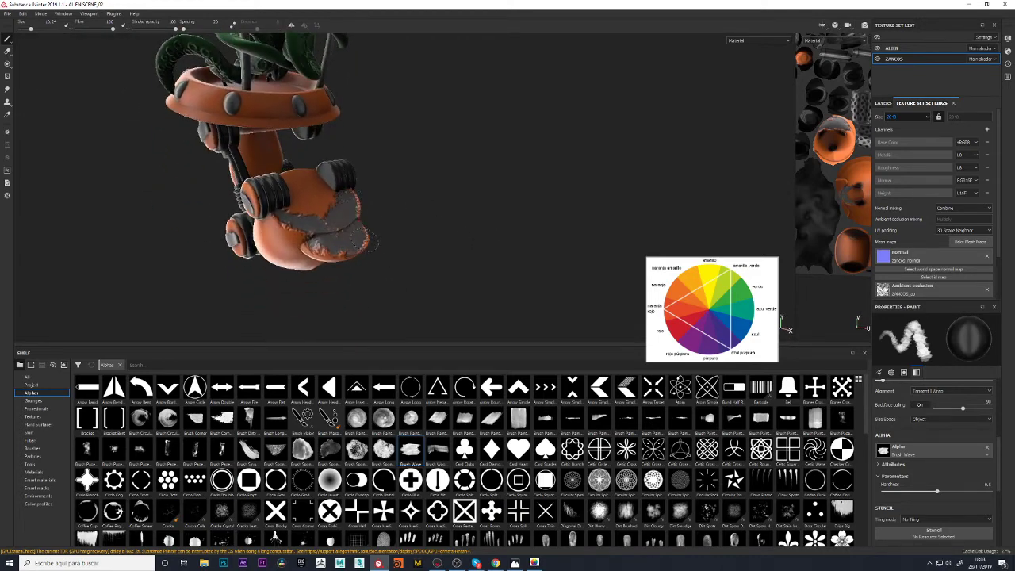
{"action": "mouse_move", "coordinate": [322, 209]}
{"action": "left_mouse_down", "text": "alt"}
{"action": "mouse_move", "coordinate": [465, 211]}
{"action": "mouse_move", "coordinate": [432, 240]}
{"action": "left_mouse_up", "text": "alt"}
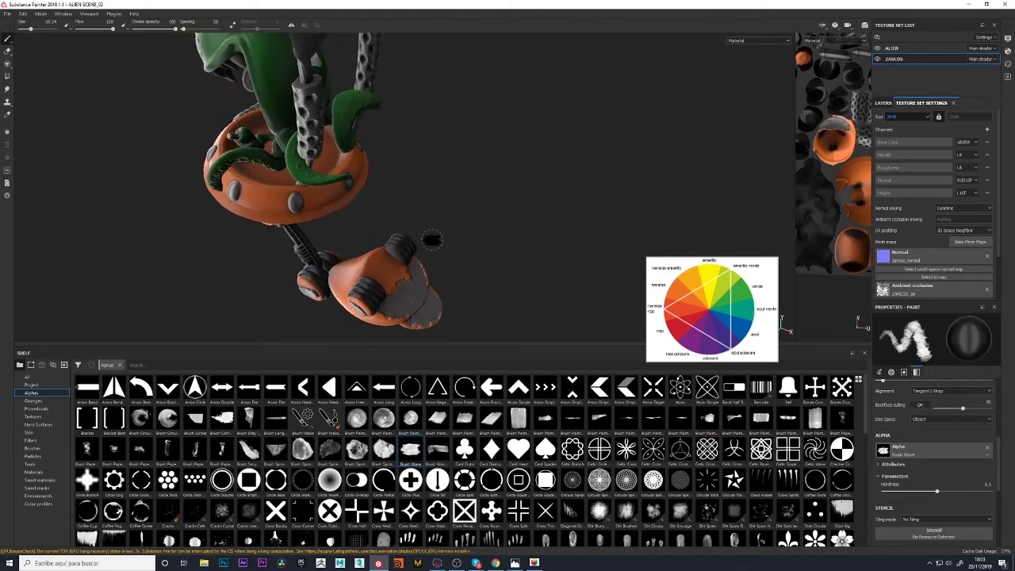
{"action": "left_click_drag", "start_coordinate": [388, 278], "coordinate": [379, 251]}
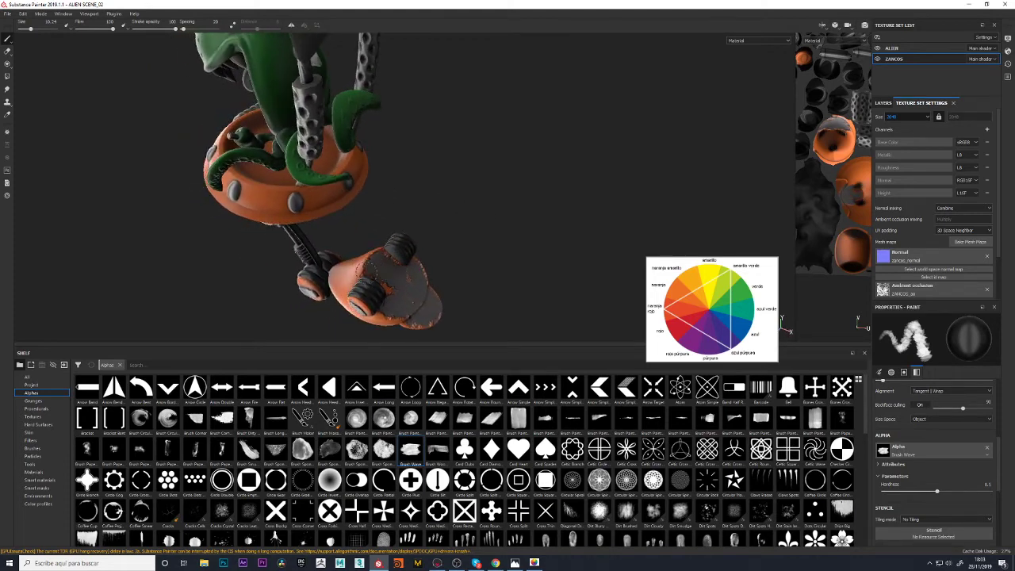
Add a wear dab to the underside of the pot's rim
{"action": "mouse_move", "coordinate": [395, 293]}
{"action": "left_mouse_down", "text": "alt"}
{"action": "mouse_move", "coordinate": [528, 199]}
{"action": "mouse_move", "coordinate": [440, 185]}
{"action": "left_mouse_up", "text": "alt"}
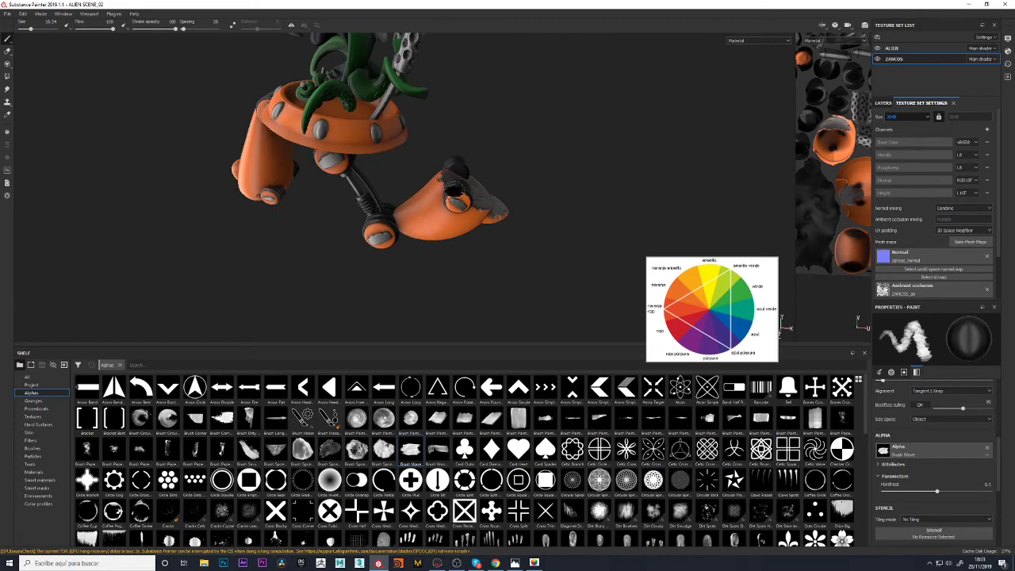
{"action": "mouse_move", "coordinate": [514, 195]}
{"action": "left_mouse_down", "text": "alt"}
{"action": "mouse_move", "coordinate": [502, 166]}
{"action": "mouse_move", "coordinate": [476, 158]}
{"action": "mouse_move", "coordinate": [587, 163]}
{"action": "mouse_move", "coordinate": [568, 182]}
{"action": "left_mouse_up", "text": "alt"}
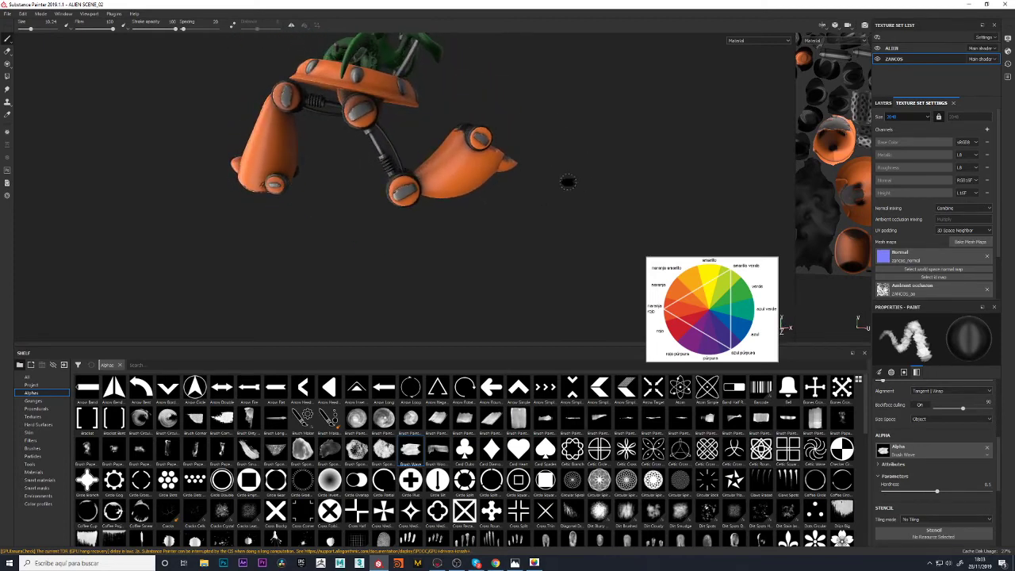
{"action": "mouse_move", "coordinate": [397, 194]}
{"action": "left_mouse_down", "text": "alt"}
{"action": "mouse_move", "coordinate": [333, 263]}
{"action": "mouse_move", "coordinate": [481, 273]}
{"action": "mouse_move", "coordinate": [362, 195]}
{"action": "mouse_move", "coordinate": [341, 265]}
{"action": "mouse_move", "coordinate": [393, 231]}
{"action": "mouse_move", "coordinate": [400, 244]}
{"action": "mouse_move", "coordinate": [385, 251]}
{"action": "mouse_move", "coordinate": [415, 270]}
{"action": "mouse_move", "coordinate": [279, 283]}
{"action": "left_mouse_up", "text": "alt"}
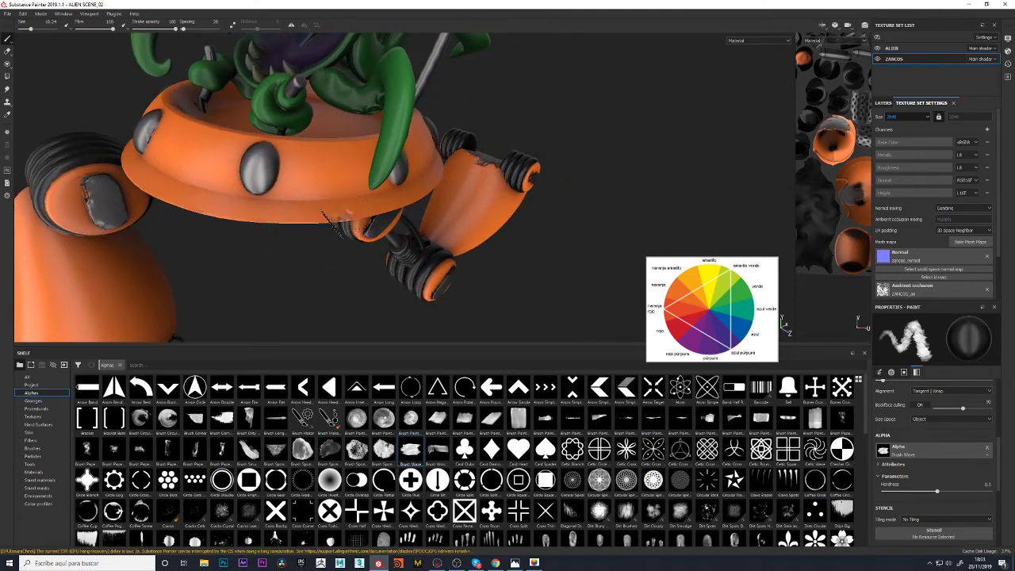
{"action": "mouse_move", "coordinate": [365, 214]}
{"action": "left_mouse_down", "text": "alt"}
{"action": "mouse_move", "coordinate": [350, 297]}
{"action": "mouse_move", "coordinate": [357, 285]}
{"action": "left_mouse_up", "text": "alt"}
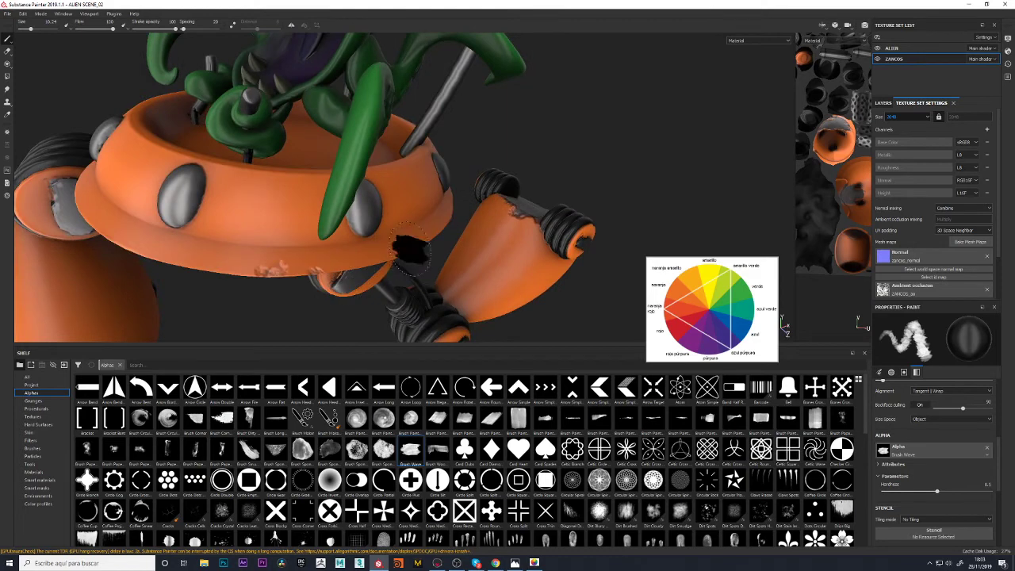
{"action": "left_click", "coordinate": [266, 278]}
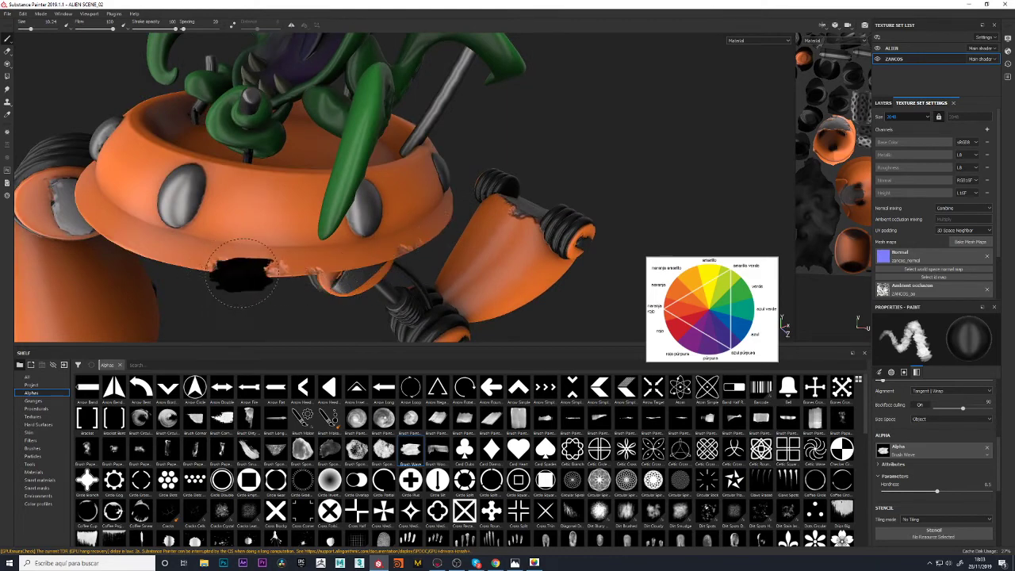
{"action": "mouse_move", "coordinate": [347, 326]}
{"action": "left_mouse_down", "text": "alt"}
{"action": "mouse_move", "coordinate": [292, 313]}
{"action": "mouse_move", "coordinate": [334, 288]}
{"action": "left_mouse_up", "text": "alt"}
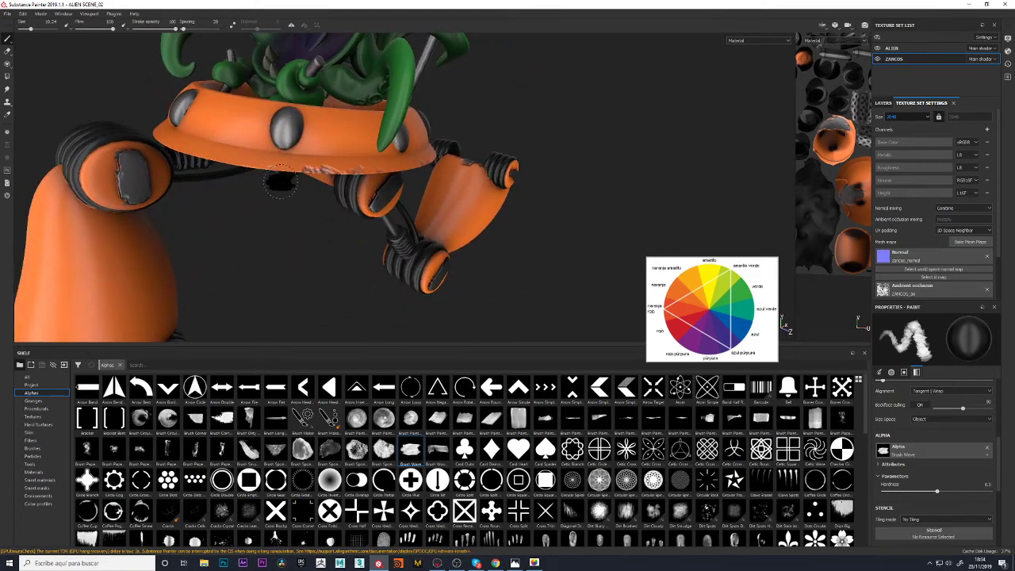
{"action": "mouse_move", "coordinate": [281, 180]}
{"action": "left_mouse_down", "text": "alt"}
{"action": "mouse_move", "coordinate": [326, 219]}
{"action": "mouse_move", "coordinate": [317, 211]}
{"action": "mouse_move", "coordinate": [445, 225]}
{"action": "mouse_move", "coordinate": [627, 158]}
{"action": "left_mouse_up", "text": "alt"}
{"action": "mouse_move", "coordinate": [553, 188]}
{"action": "left_mouse_down", "text": "alt"}
{"action": "mouse_move", "coordinate": [513, 212]}
{"action": "mouse_move", "coordinate": [494, 270]}
{"action": "left_mouse_up", "text": "alt"}
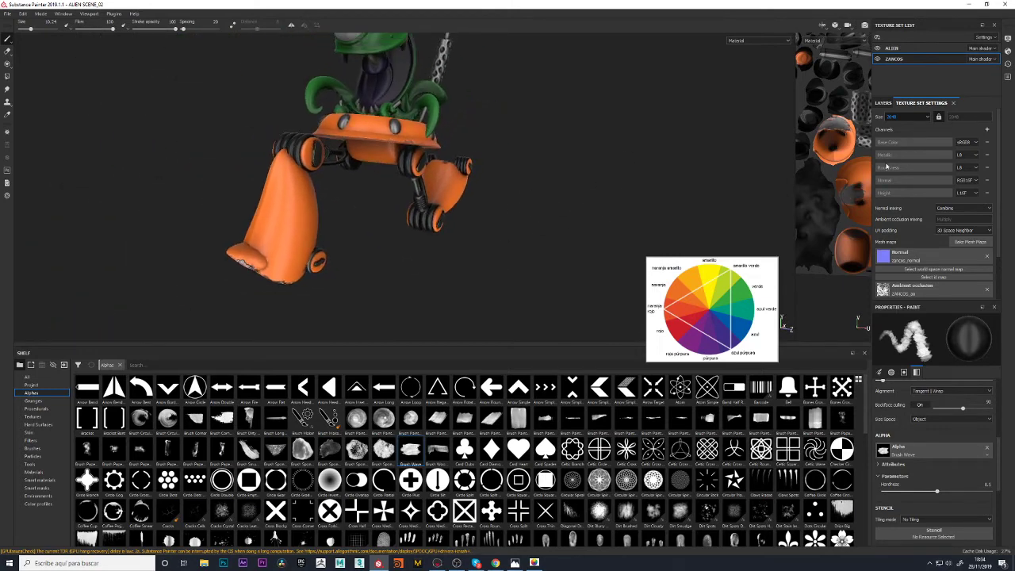
Add a trial Layer 1 above pintura naranja in the layer stack, then delete it
{"action": "left_click", "coordinate": [883, 103]}
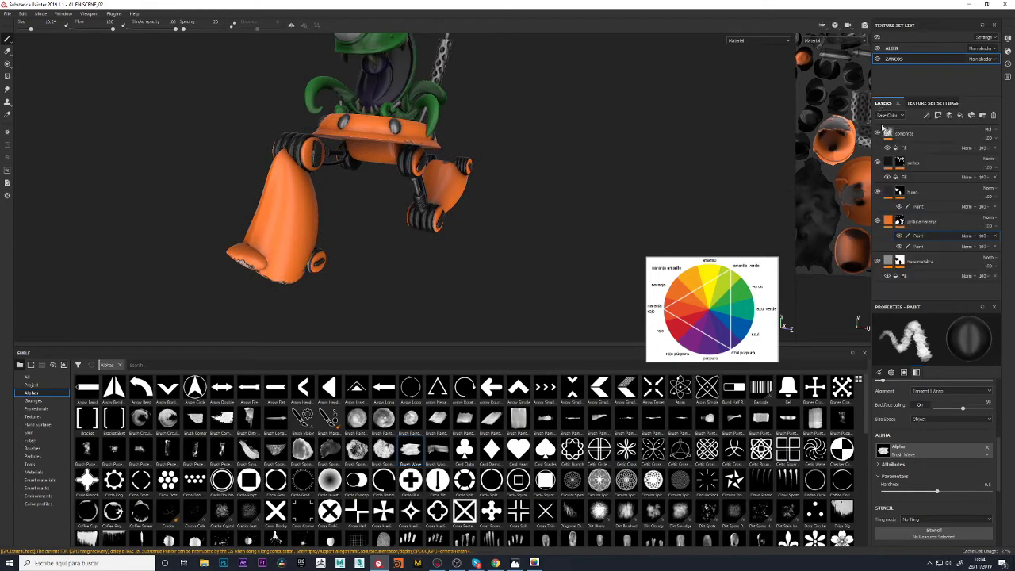
{"action": "double_click", "coordinate": [940, 223]}
{"action": "key", "text": "Return"}
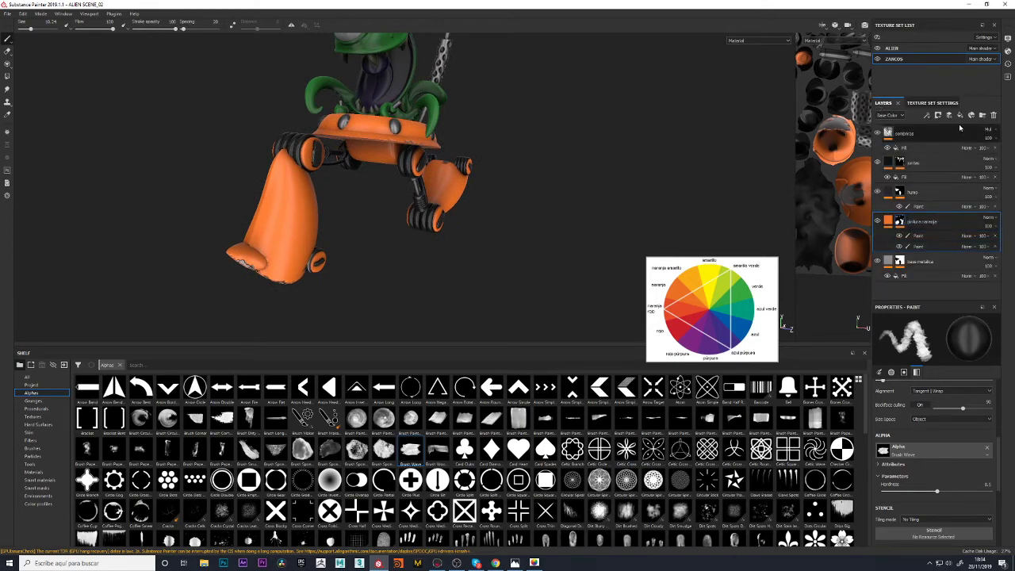
{"action": "left_click", "coordinate": [951, 116]}
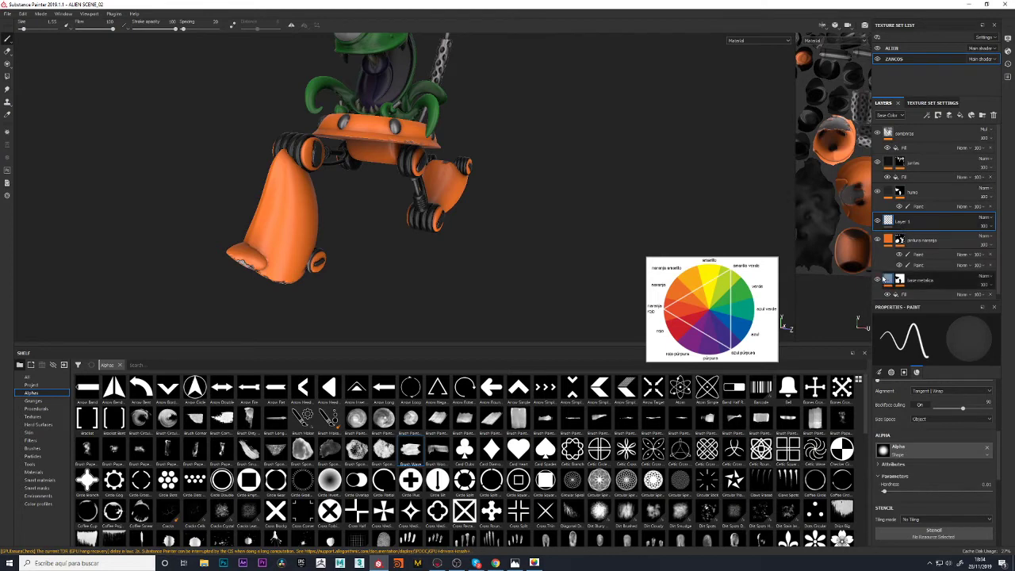
{"action": "double_click", "coordinate": [918, 281]}
{"action": "key", "text": "Return"}
{"action": "mouse_move", "coordinate": [900, 280]}
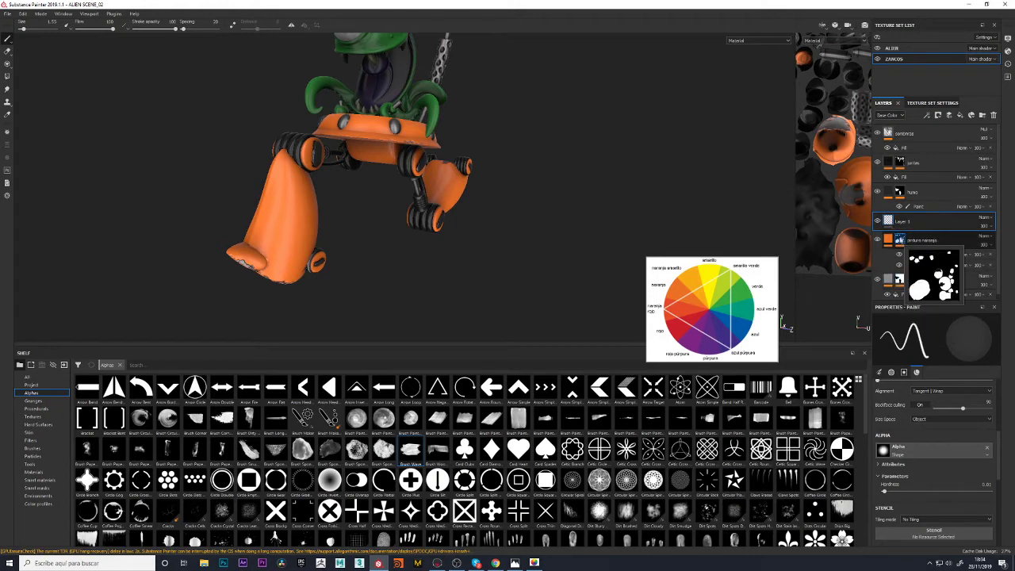
{"action": "right_click", "coordinate": [889, 220]}
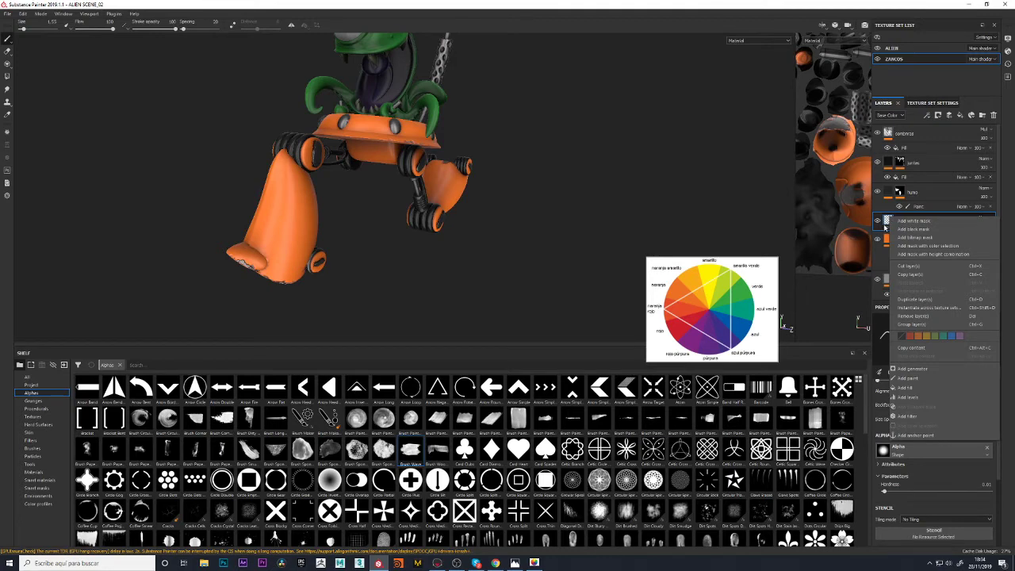
{"action": "left_click", "coordinate": [886, 227]}
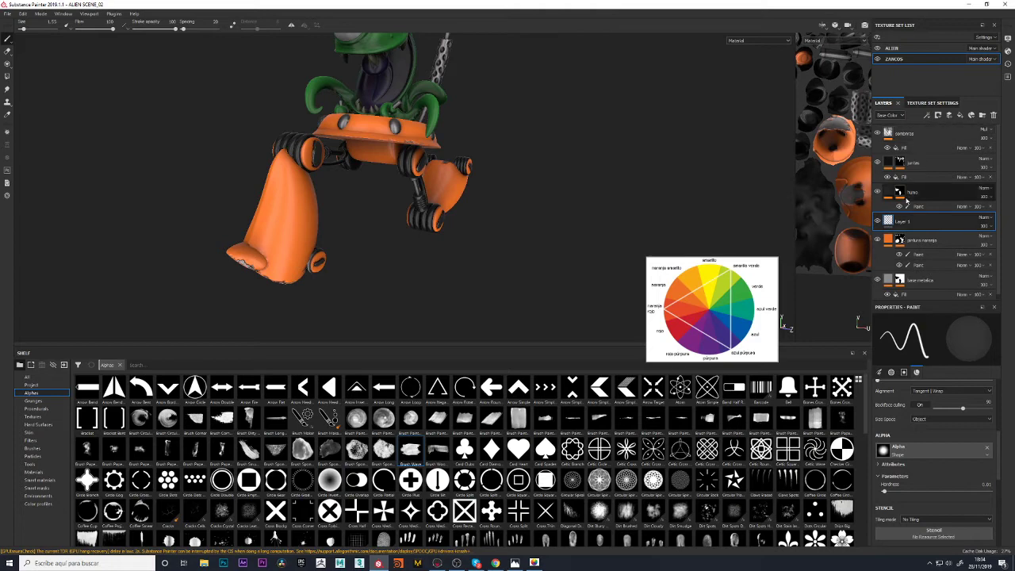
{"action": "left_click", "coordinate": [994, 115]}
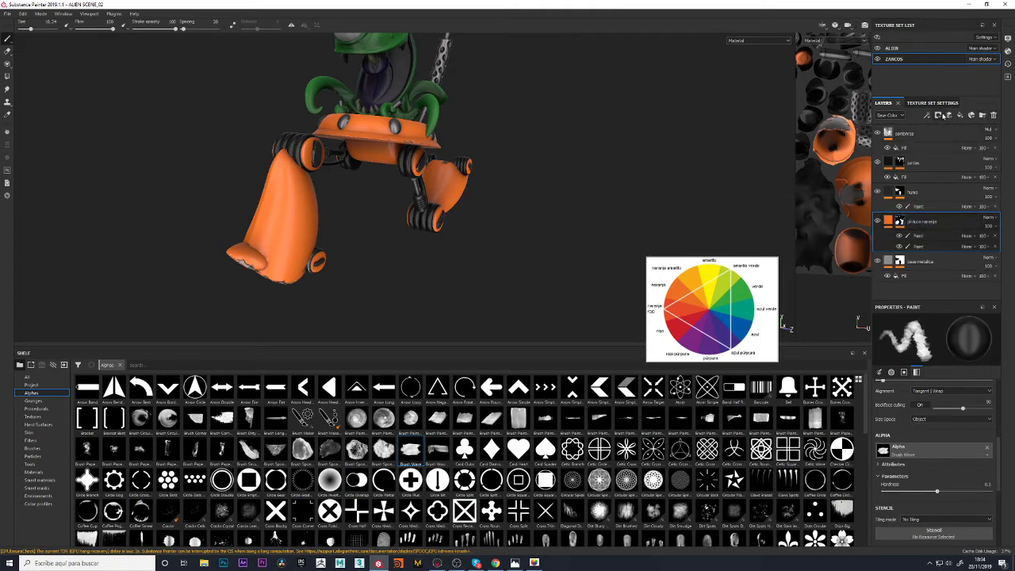
Create Folder 1, move pintura naranja into it, and give the folder a black mask
{"action": "left_click", "coordinate": [960, 115]}
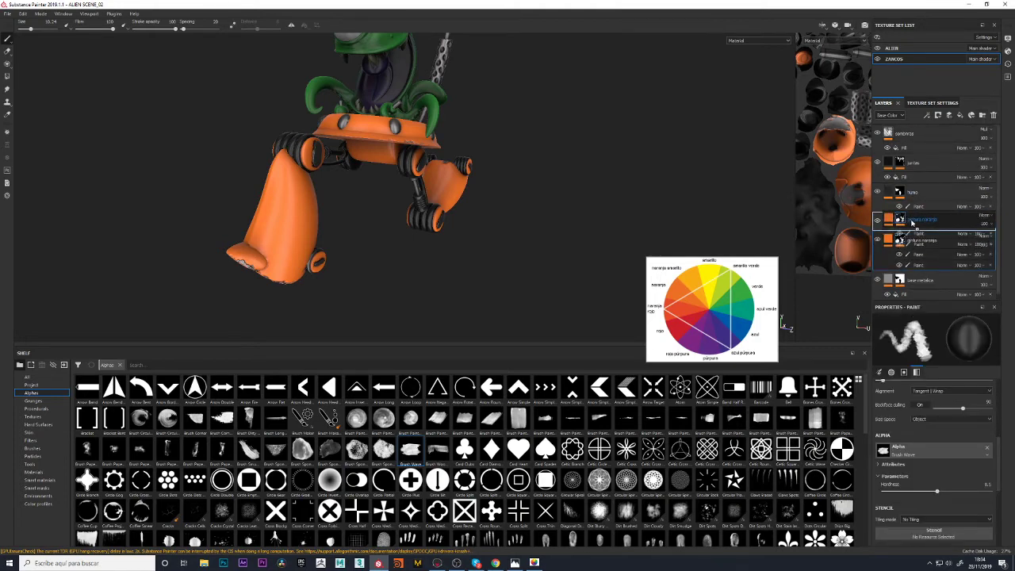
{"action": "left_click_drag", "start_coordinate": [912, 243], "coordinate": [904, 222]}
{"action": "left_click", "coordinate": [902, 222]}
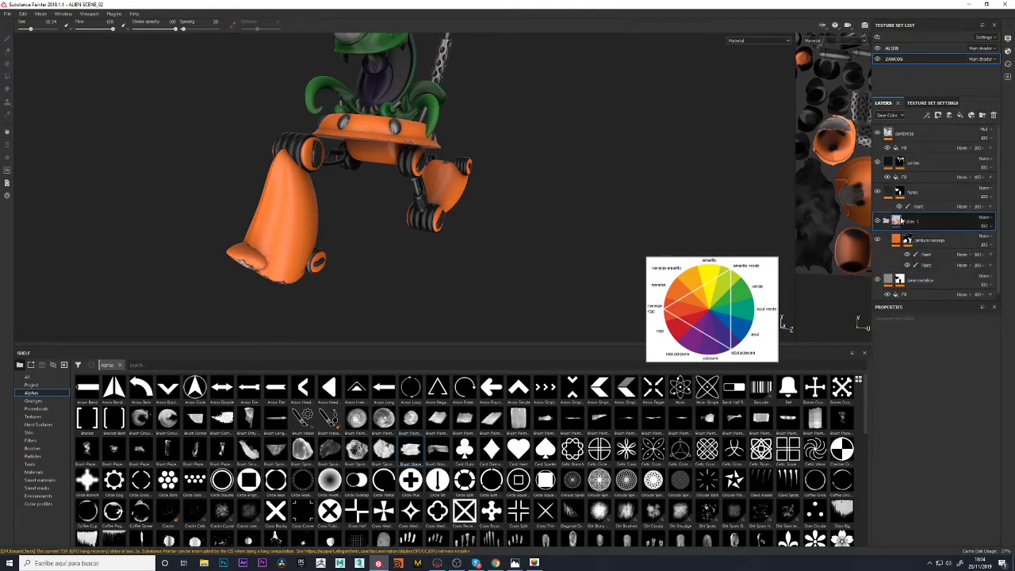
{"action": "right_click", "coordinate": [902, 222]}
{"action": "left_click", "coordinate": [910, 224]}
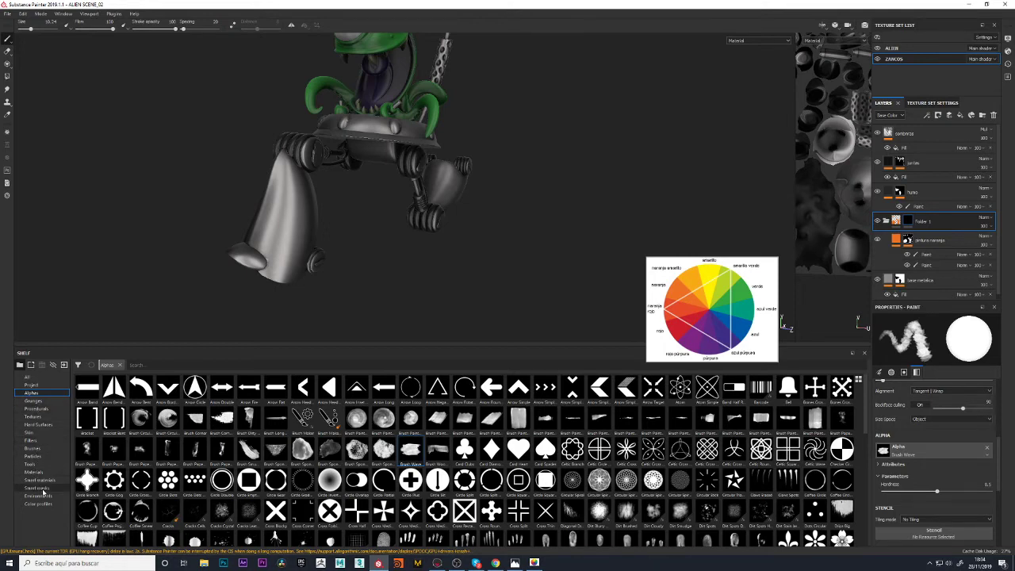
Drop the Stain Scratches smart mask onto Folder 1 and check the worn orange legs
{"action": "left_click", "coordinate": [42, 488]}
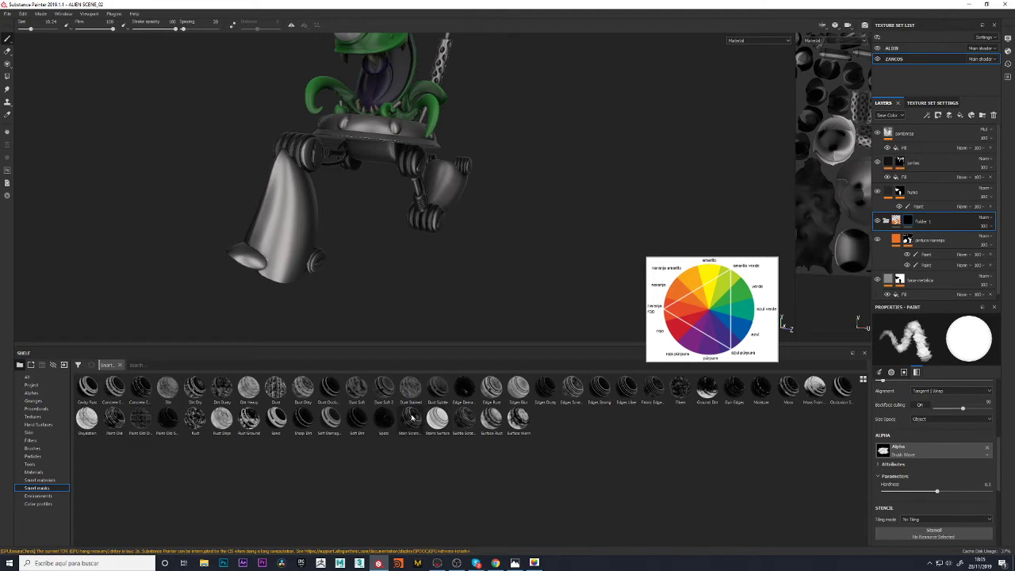
{"action": "mouse_move", "coordinate": [411, 416]}
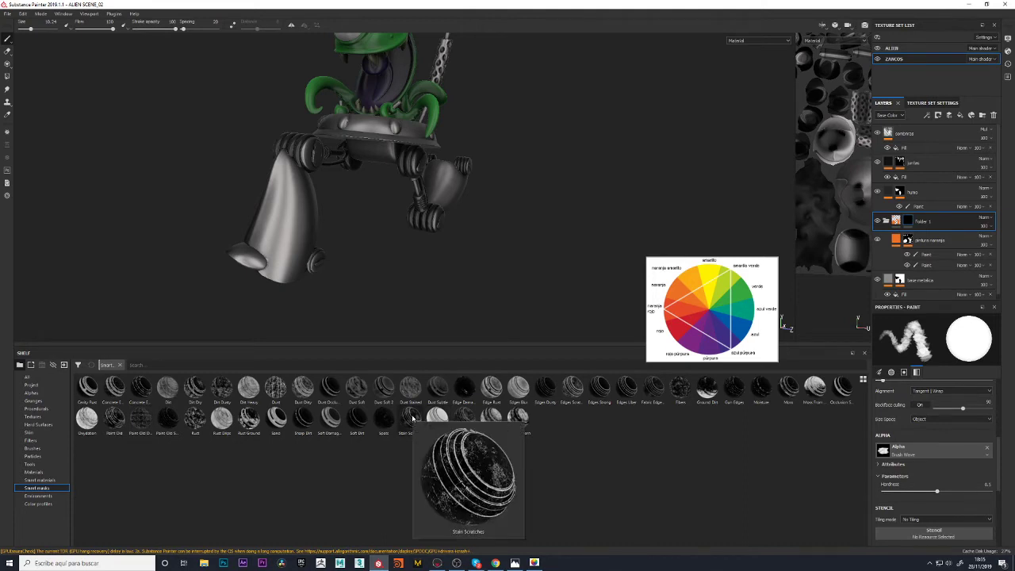
{"action": "left_click_drag", "start_coordinate": [413, 418], "coordinate": [910, 223]}
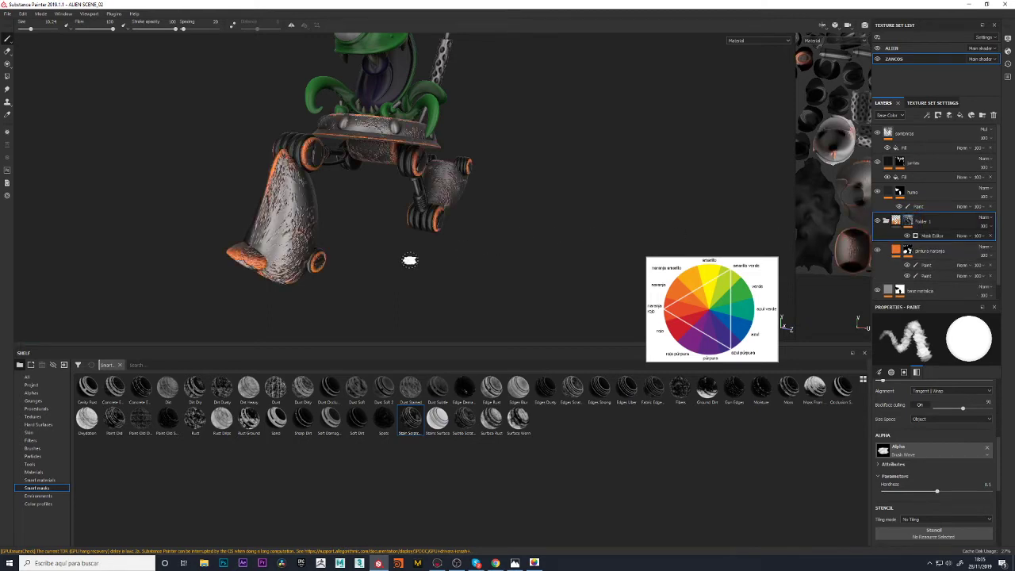
{"action": "mouse_move", "coordinate": [444, 286]}
{"action": "left_mouse_down", "text": "alt"}
{"action": "mouse_move", "coordinate": [338, 279]}
{"action": "mouse_move", "coordinate": [574, 261]}
{"action": "left_mouse_up", "text": "alt"}
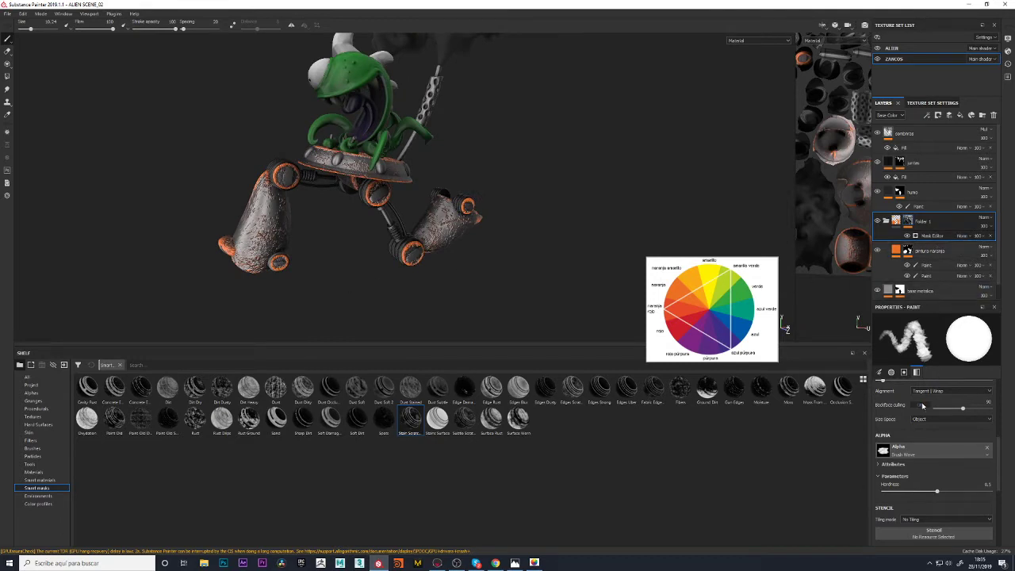
Select the mask generator, then lower its texture amount and contrast
{"action": "left_click", "coordinate": [936, 237]}
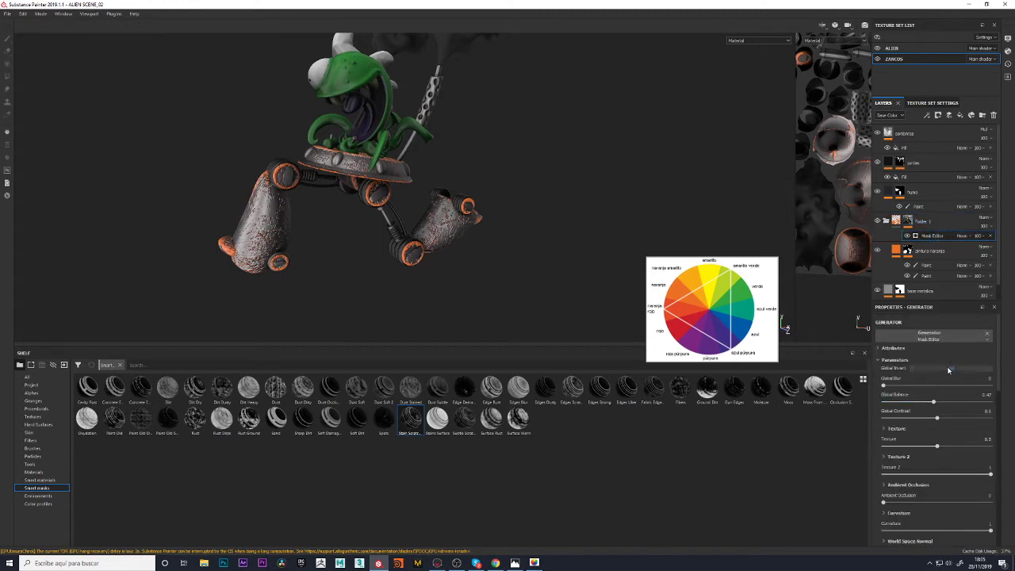
{"action": "mouse_move", "coordinate": [345, 274]}
{"action": "left_mouse_down", "text": "alt"}
{"action": "mouse_move", "coordinate": [413, 299]}
{"action": "mouse_move", "coordinate": [340, 249]}
{"action": "mouse_move", "coordinate": [341, 269]}
{"action": "mouse_move", "coordinate": [361, 211]}
{"action": "left_mouse_up", "text": "alt"}
{"action": "scroll", "coordinate": [341, 270], "scroll_direction": "up", "scroll_amount": 5}
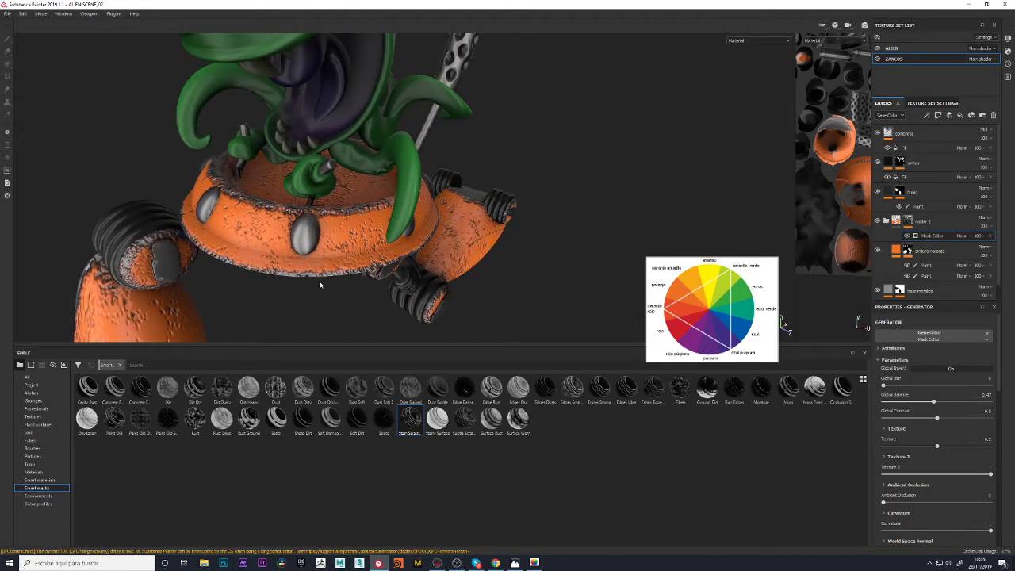
{"action": "mouse_move", "coordinate": [320, 285]}
{"action": "right_mouse_down", "text": "shift"}
{"action": "mouse_move", "coordinate": [336, 309]}
{"action": "mouse_move", "coordinate": [310, 308]}
{"action": "mouse_move", "coordinate": [336, 308]}
{"action": "mouse_move", "coordinate": [332, 283]}
{"action": "right_mouse_up", "text": "shift"}
{"action": "mouse_move", "coordinate": [321, 309]}
{"action": "left_mouse_down", "text": "alt"}
{"action": "mouse_move", "coordinate": [286, 281]}
{"action": "mouse_move", "coordinate": [290, 294]}
{"action": "mouse_move", "coordinate": [286, 192]}
{"action": "mouse_move", "coordinate": [290, 223]}
{"action": "mouse_move", "coordinate": [406, 167]}
{"action": "left_mouse_up", "text": "alt"}
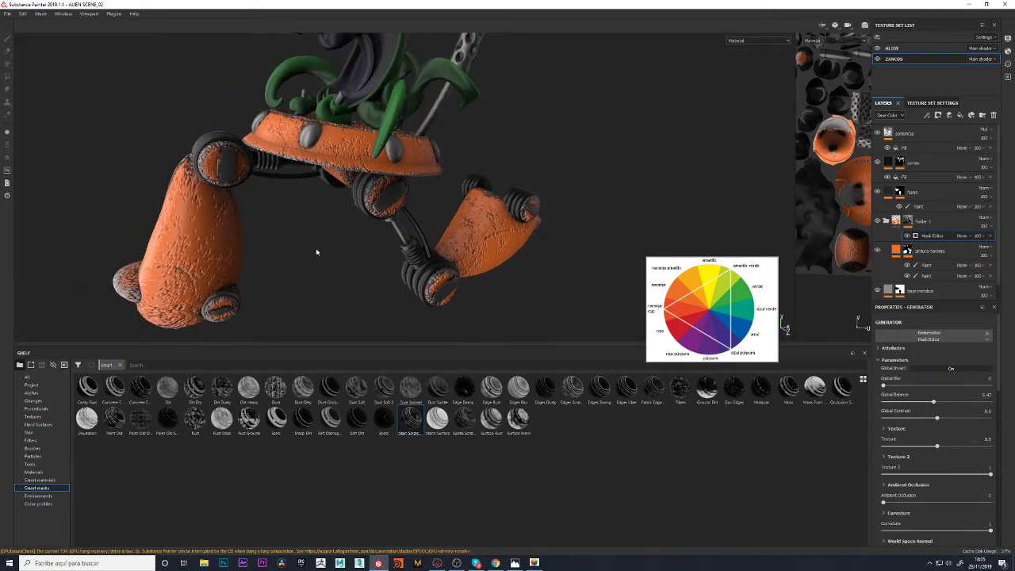
{"action": "mouse_move", "coordinate": [316, 252]}
{"action": "left_mouse_down", "text": "alt"}
{"action": "mouse_move", "coordinate": [331, 254]}
{"action": "mouse_move", "coordinate": [374, 198]}
{"action": "left_mouse_up", "text": "alt"}
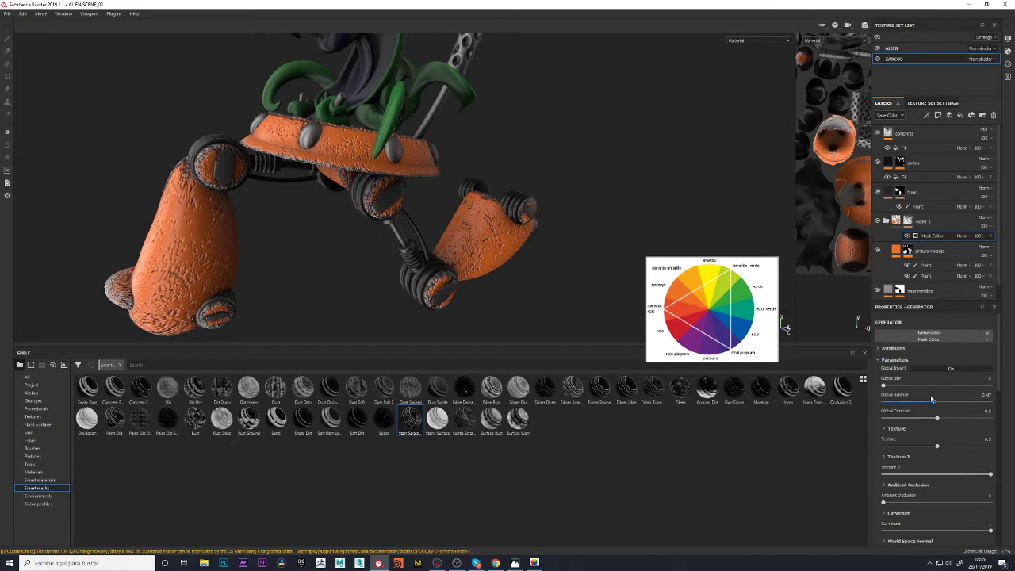
{"action": "mouse_move", "coordinate": [934, 405]}
{"action": "left_mouse_down"}
{"action": "mouse_move", "coordinate": [905, 403]}
{"action": "mouse_move", "coordinate": [962, 419]}
{"action": "mouse_move", "coordinate": [920, 419]}
{"action": "mouse_move", "coordinate": [965, 425]}
{"action": "left_mouse_up"}
{"action": "mouse_move", "coordinate": [938, 446]}
{"action": "left_mouse_down"}
{"action": "mouse_move", "coordinate": [918, 449]}
{"action": "mouse_move", "coordinate": [979, 449]}
{"action": "mouse_move", "coordinate": [942, 474]}
{"action": "mouse_move", "coordinate": [982, 474]}
{"action": "left_mouse_up"}
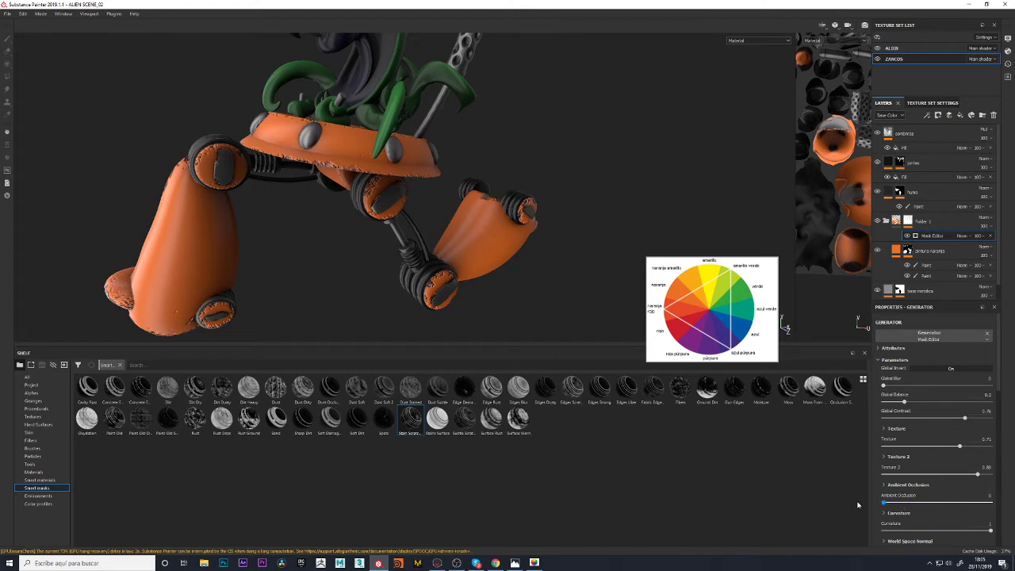
Reduce the mask's Curvature so the edge wear shrinks
{"action": "scroll", "coordinate": [936, 508], "scroll_direction": "down", "scroll_amount": 1}
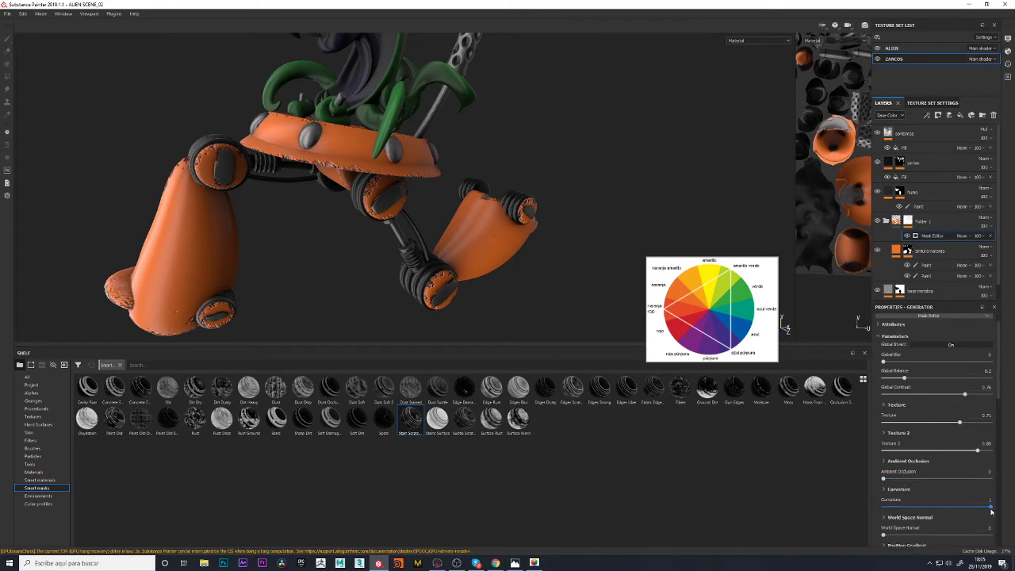
{"action": "left_click", "coordinate": [989, 506]}
{"action": "mouse_move", "coordinate": [976, 507]}
{"action": "left_mouse_down"}
{"action": "mouse_move", "coordinate": [942, 508]}
{"action": "mouse_move", "coordinate": [1013, 502]}
{"action": "left_mouse_up"}
{"action": "scroll", "coordinate": [944, 511], "scroll_direction": "down", "scroll_amount": 2}
{"action": "scroll", "coordinate": [944, 514], "scroll_direction": "down", "scroll_amount": 1}
{"action": "scroll", "coordinate": [940, 496], "scroll_direction": "down", "scroll_amount": 2}
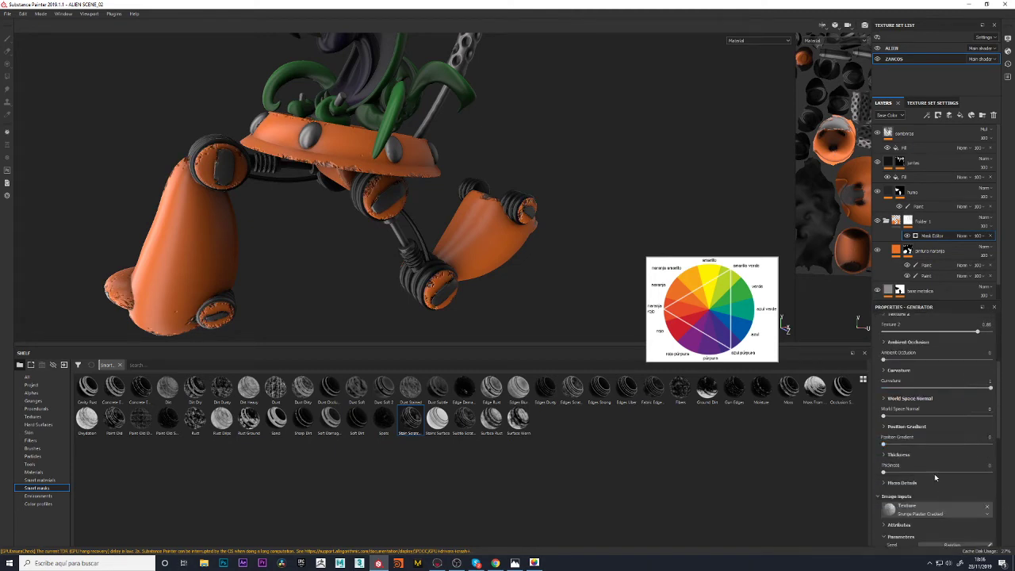
{"action": "left_click_drag", "start_coordinate": [315, 237], "coordinate": [397, 240], "text": "alt"}
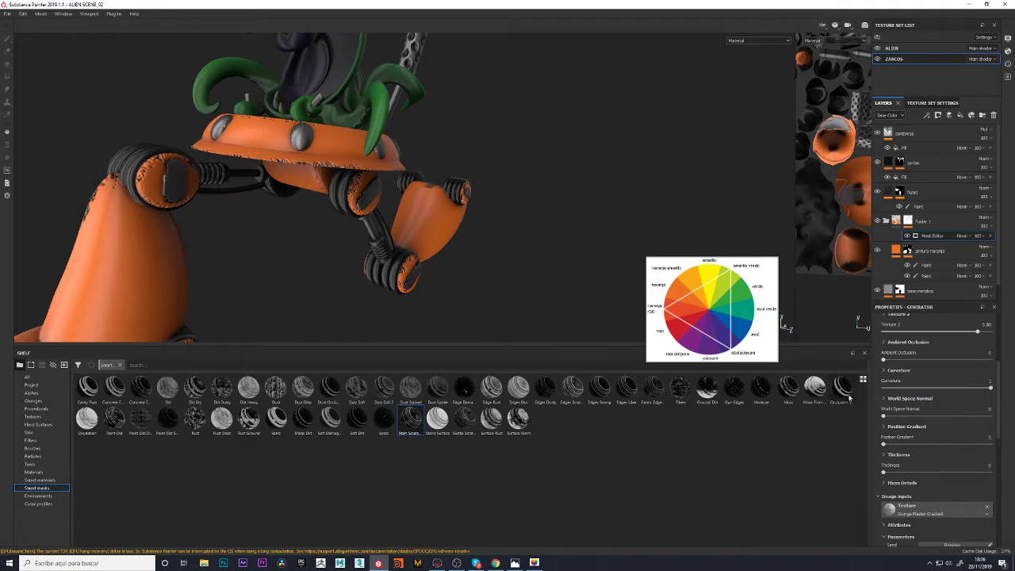
{"action": "scroll", "coordinate": [923, 407], "scroll_direction": "up", "scroll_amount": 1}
{"action": "scroll", "coordinate": [944, 407], "scroll_direction": "up", "scroll_amount": 3}
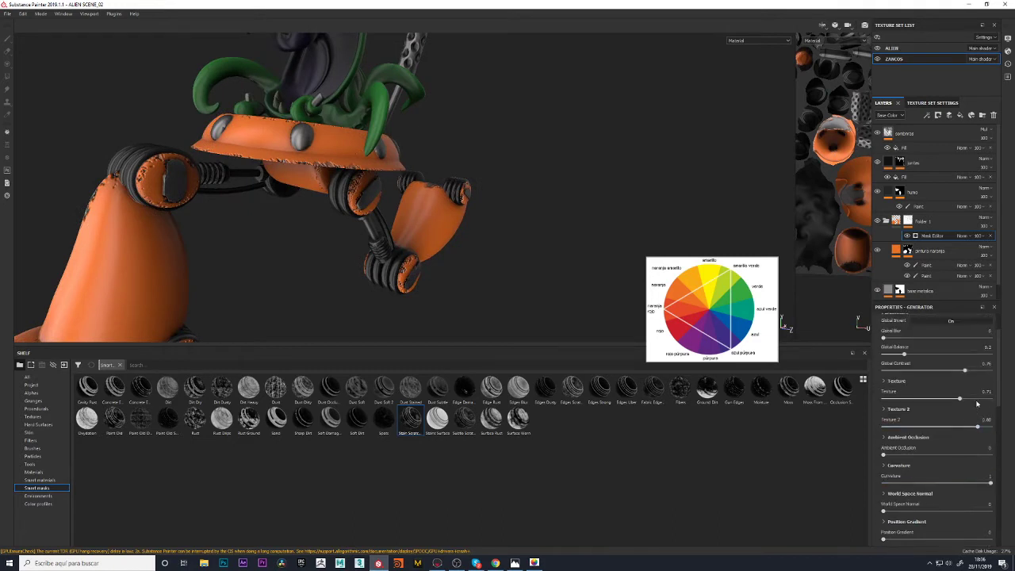
Nudge the texture amount up and raise Global Balance to strengthen the wear, then review the legs
{"action": "left_click_drag", "start_coordinate": [960, 399], "coordinate": [968, 399]}
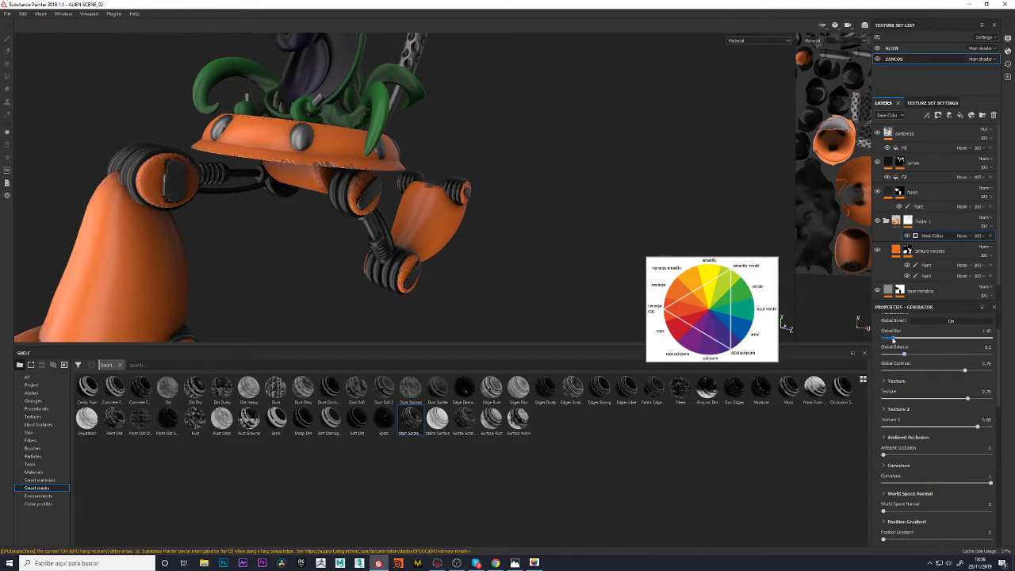
{"action": "mouse_move", "coordinate": [904, 356]}
{"action": "left_mouse_down"}
{"action": "mouse_move", "coordinate": [945, 357]}
{"action": "mouse_move", "coordinate": [921, 356]}
{"action": "left_mouse_up"}
{"action": "mouse_move", "coordinate": [583, 348]}
{"action": "left_mouse_down", "text": "alt"}
{"action": "mouse_move", "coordinate": [290, 238]}
{"action": "mouse_move", "coordinate": [304, 256]}
{"action": "mouse_move", "coordinate": [499, 262]}
{"action": "mouse_move", "coordinate": [423, 243]}
{"action": "mouse_move", "coordinate": [508, 243]}
{"action": "mouse_move", "coordinate": [453, 227]}
{"action": "mouse_move", "coordinate": [522, 222]}
{"action": "mouse_move", "coordinate": [510, 163]}
{"action": "mouse_move", "coordinate": [603, 173]}
{"action": "left_mouse_up", "text": "alt"}
{"action": "mouse_move", "coordinate": [463, 300]}
{"action": "left_mouse_down", "text": "alt"}
{"action": "mouse_move", "coordinate": [626, 275]}
{"action": "mouse_move", "coordinate": [658, 182]}
{"action": "mouse_move", "coordinate": [466, 171]}
{"action": "mouse_move", "coordinate": [497, 199]}
{"action": "mouse_move", "coordinate": [315, 279]}
{"action": "mouse_move", "coordinate": [395, 258]}
{"action": "left_mouse_up", "text": "alt"}
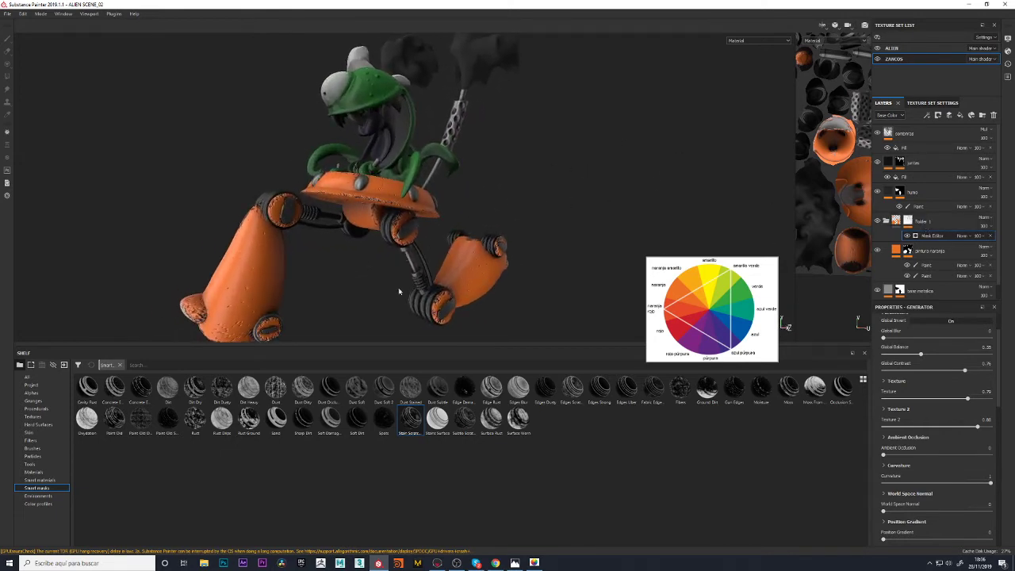
{"action": "left_click_drag", "start_coordinate": [331, 302], "coordinate": [392, 265], "text": "alt"}
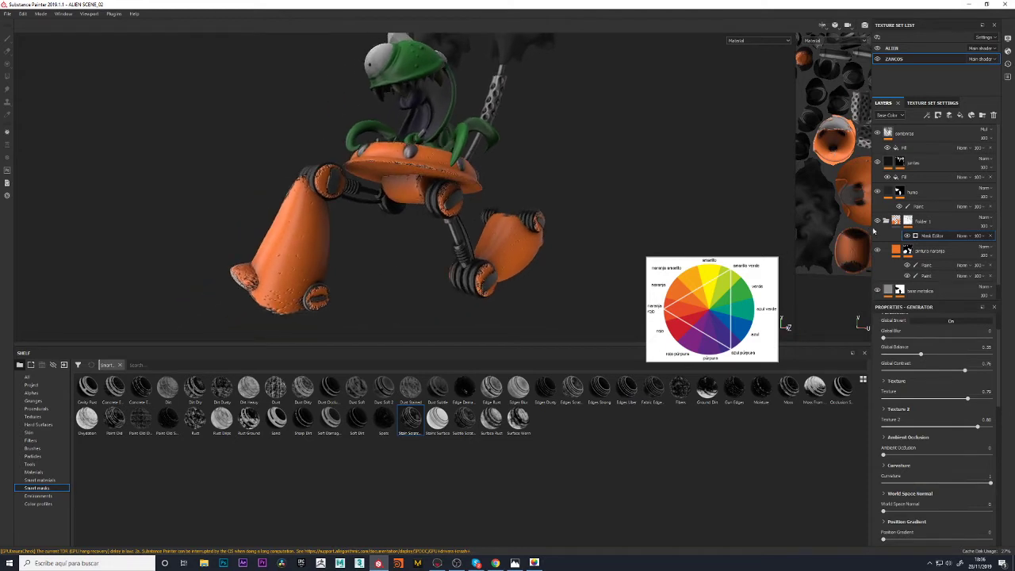
{"action": "scroll", "coordinate": [408, 301], "scroll_direction": "up", "scroll_amount": 2}
{"action": "scroll", "coordinate": [462, 230], "scroll_direction": "up", "scroll_amount": 2}
{"action": "scroll", "coordinate": [365, 279], "scroll_direction": "up", "scroll_amount": 2}
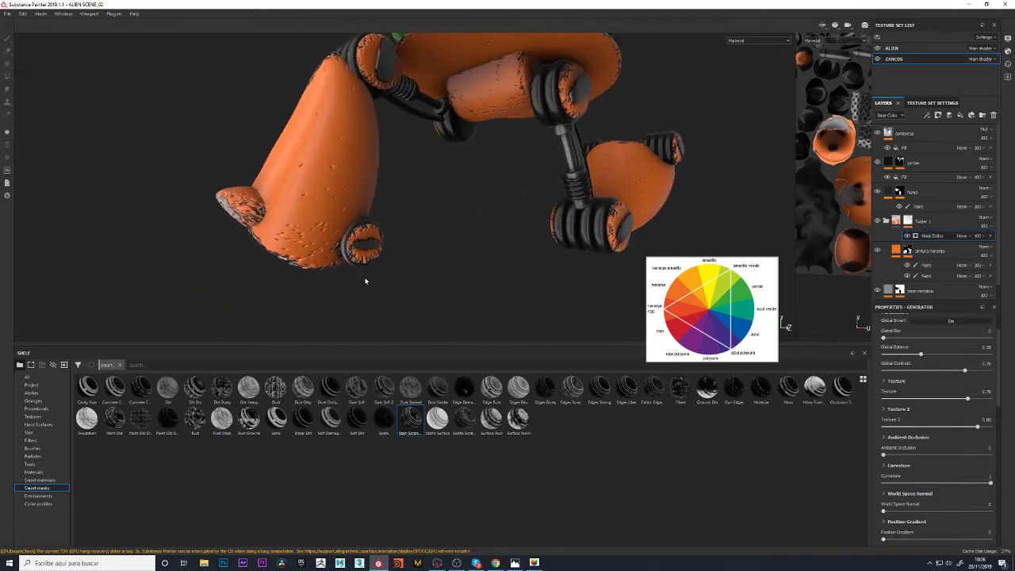
{"action": "scroll", "coordinate": [367, 226], "scroll_direction": "up", "scroll_amount": 2}
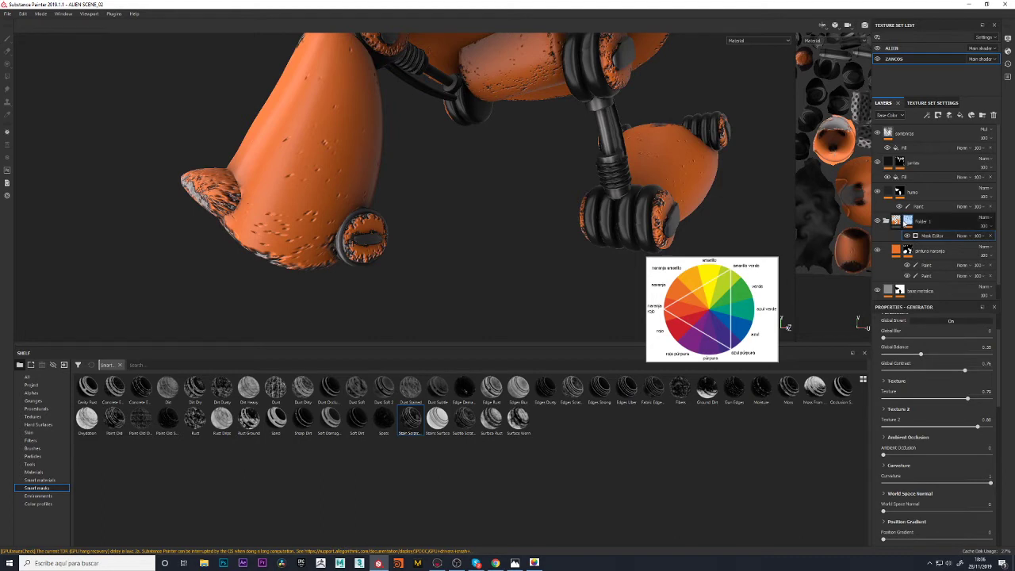
Darken the grey value on the second paint stroke of pintura naranja
{"action": "left_click", "coordinate": [898, 223]}
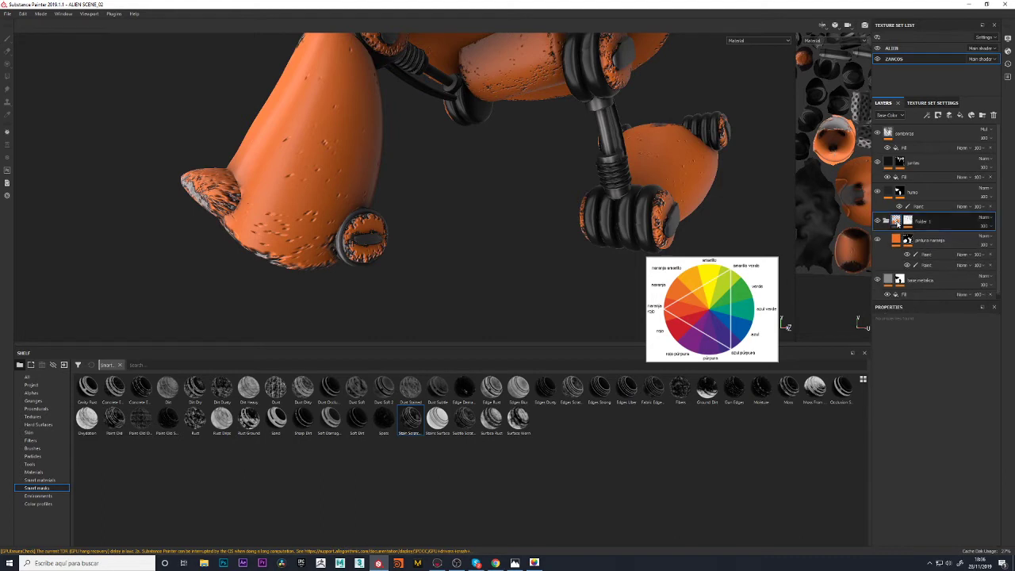
{"action": "left_click", "coordinate": [924, 267]}
{"action": "scroll", "coordinate": [936, 461], "scroll_direction": "down", "scroll_amount": 2}
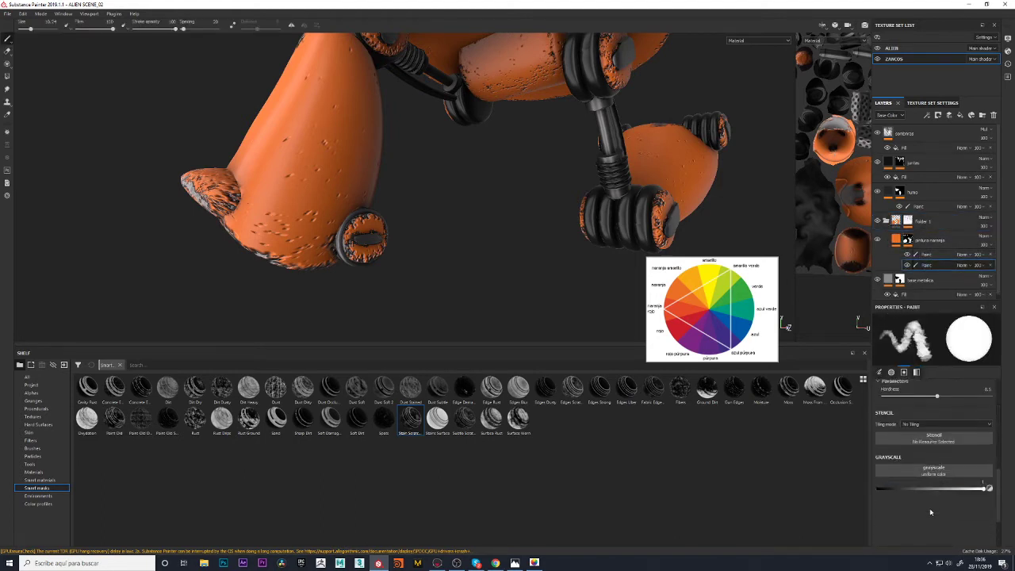
{"action": "scroll", "coordinate": [938, 476], "scroll_direction": "down", "scroll_amount": 1}
{"action": "left_click_drag", "start_coordinate": [984, 489], "coordinate": [937, 500]}
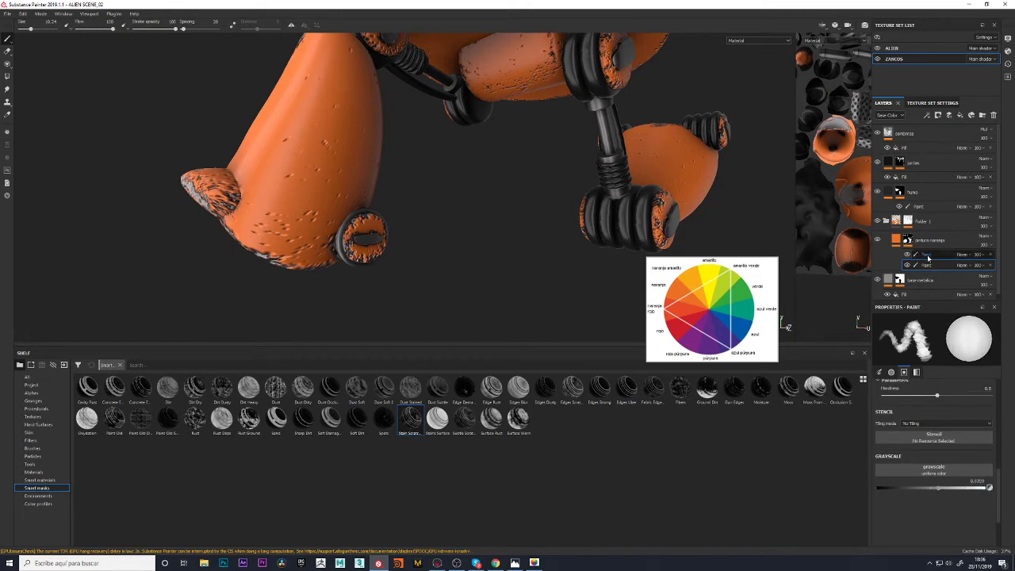
Lower the Height slider of the pintura naranja fill and review the legs
{"action": "left_click", "coordinate": [899, 244]}
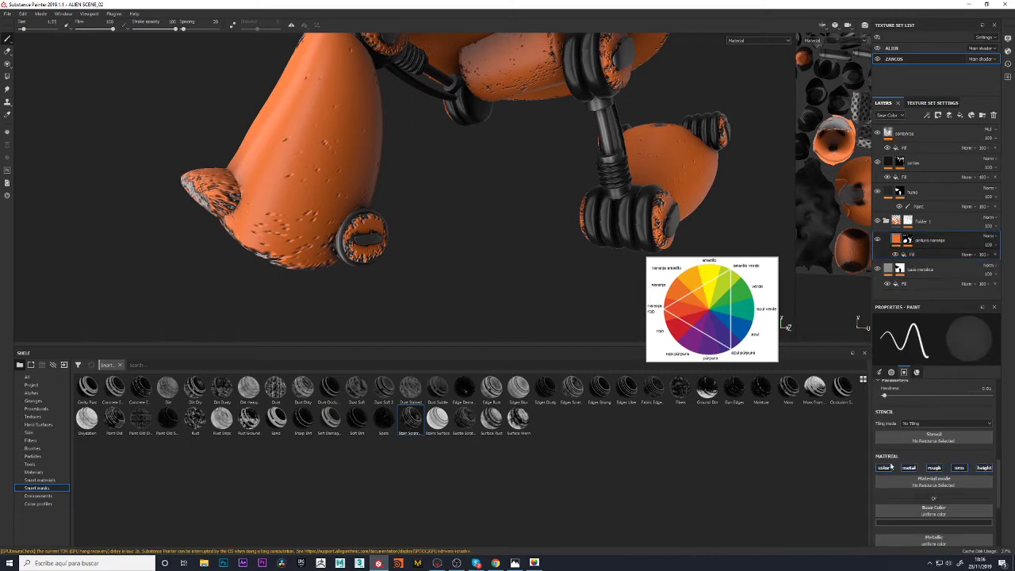
{"action": "left_click", "coordinate": [913, 255]}
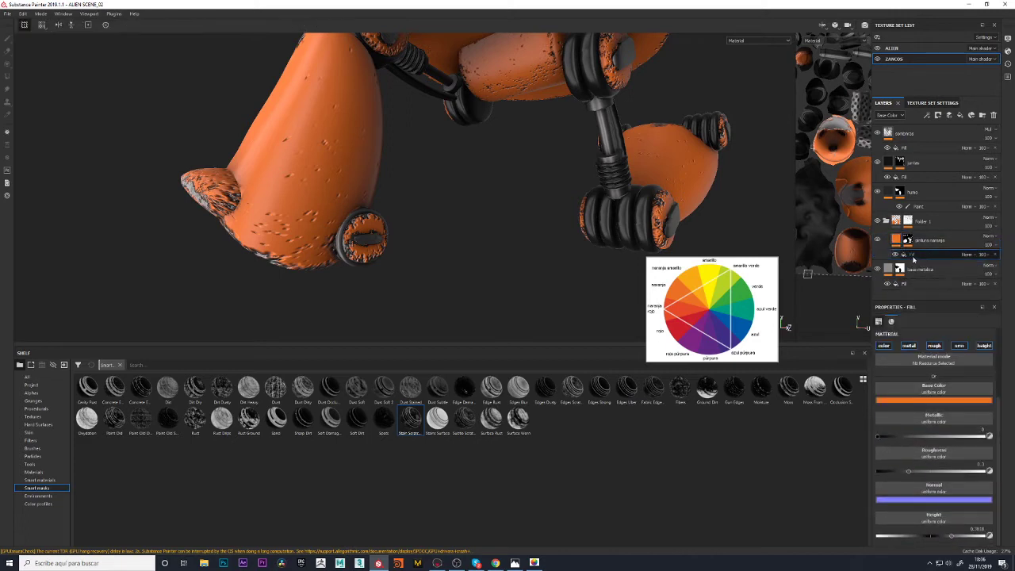
{"action": "left_click_drag", "start_coordinate": [954, 539], "coordinate": [943, 540]}
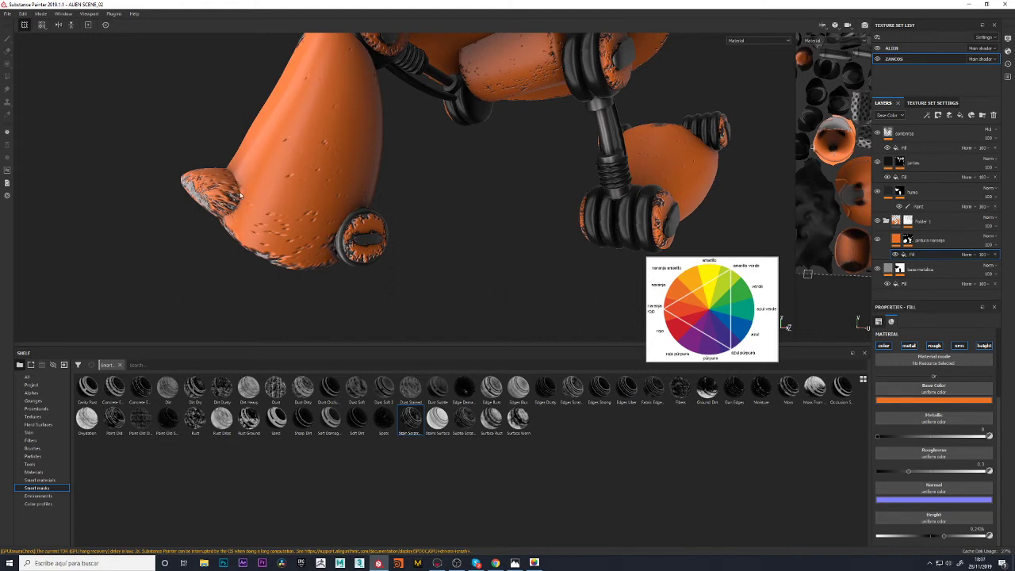
{"action": "mouse_move", "coordinate": [223, 208]}
{"action": "left_mouse_down", "text": "alt"}
{"action": "mouse_move", "coordinate": [347, 302]}
{"action": "mouse_move", "coordinate": [356, 208]}
{"action": "mouse_move", "coordinate": [465, 272]}
{"action": "mouse_move", "coordinate": [460, 286]}
{"action": "mouse_move", "coordinate": [408, 280]}
{"action": "mouse_move", "coordinate": [308, 252]}
{"action": "left_mouse_up", "text": "alt"}
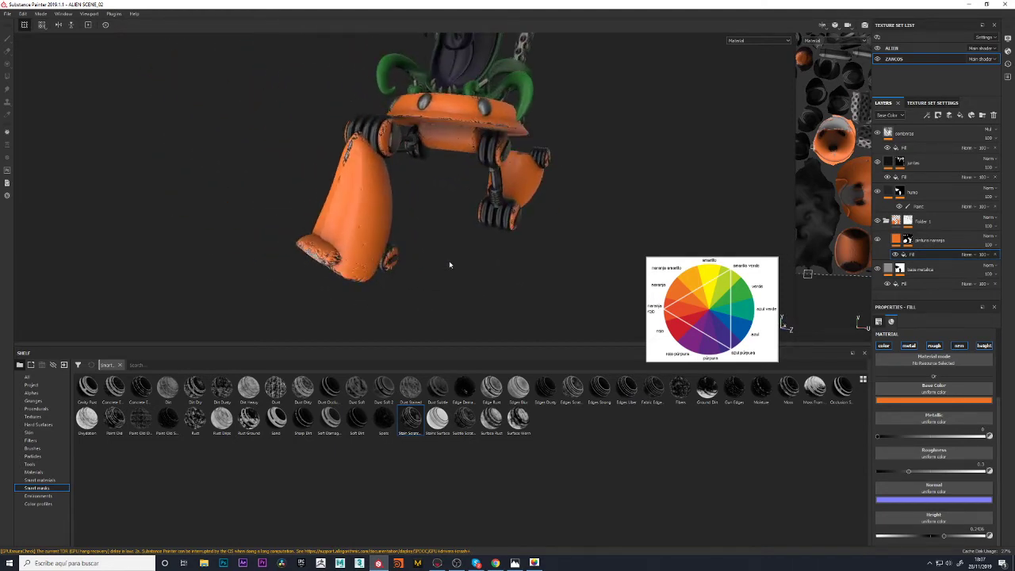
{"action": "mouse_move", "coordinate": [449, 265]}
{"action": "left_mouse_down", "text": "alt"}
{"action": "mouse_move", "coordinate": [351, 277]}
{"action": "mouse_move", "coordinate": [313, 238]}
{"action": "mouse_move", "coordinate": [501, 235]}
{"action": "mouse_move", "coordinate": [523, 275]}
{"action": "mouse_move", "coordinate": [546, 198]}
{"action": "mouse_move", "coordinate": [585, 188]}
{"action": "mouse_move", "coordinate": [527, 177]}
{"action": "mouse_move", "coordinate": [596, 206]}
{"action": "mouse_move", "coordinate": [630, 132]}
{"action": "mouse_move", "coordinate": [585, 145]}
{"action": "mouse_move", "coordinate": [601, 132]}
{"action": "mouse_move", "coordinate": [555, 170]}
{"action": "mouse_move", "coordinate": [528, 150]}
{"action": "mouse_move", "coordinate": [457, 315]}
{"action": "mouse_move", "coordinate": [442, 297]}
{"action": "mouse_move", "coordinate": [465, 310]}
{"action": "mouse_move", "coordinate": [377, 292]}
{"action": "left_mouse_up", "text": "alt"}
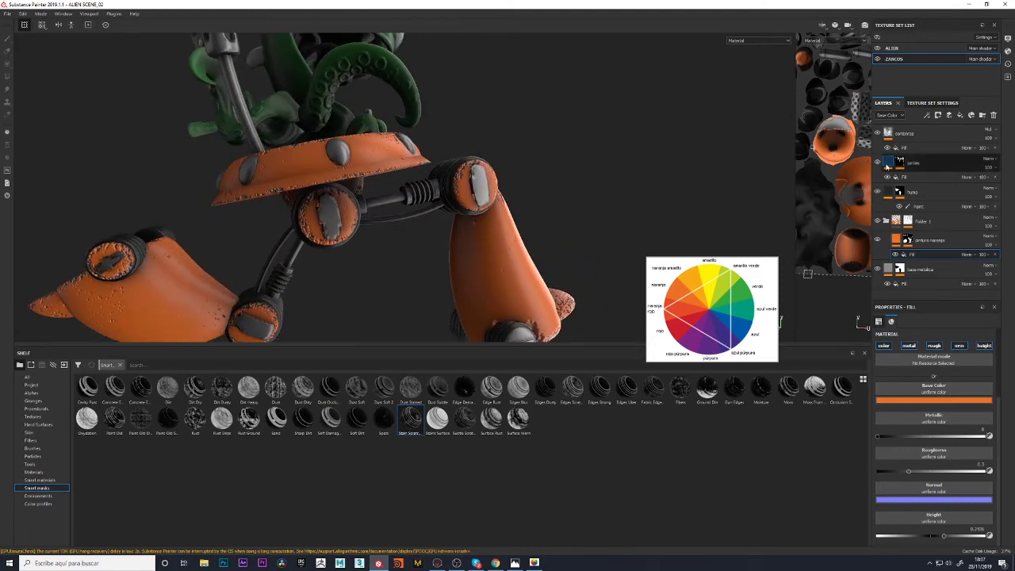
Turn off visibility of the juntas and humo layers, then select contornos
{"action": "left_click", "coordinate": [878, 163]}
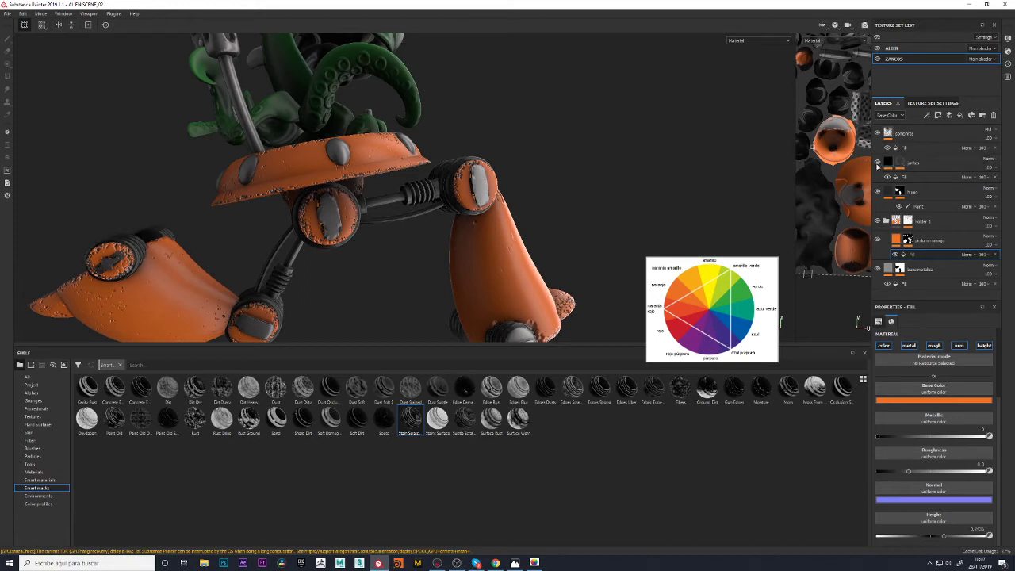
{"action": "left_click", "coordinate": [879, 192]}
{"action": "mouse_move", "coordinate": [524, 121]}
{"action": "left_mouse_down", "text": "alt"}
{"action": "mouse_move", "coordinate": [503, 95]}
{"action": "mouse_move", "coordinate": [190, 153]}
{"action": "mouse_move", "coordinate": [154, 211]}
{"action": "mouse_move", "coordinate": [495, 245]}
{"action": "mouse_move", "coordinate": [356, 227]}
{"action": "mouse_move", "coordinate": [329, 277]}
{"action": "left_mouse_up", "text": "alt"}
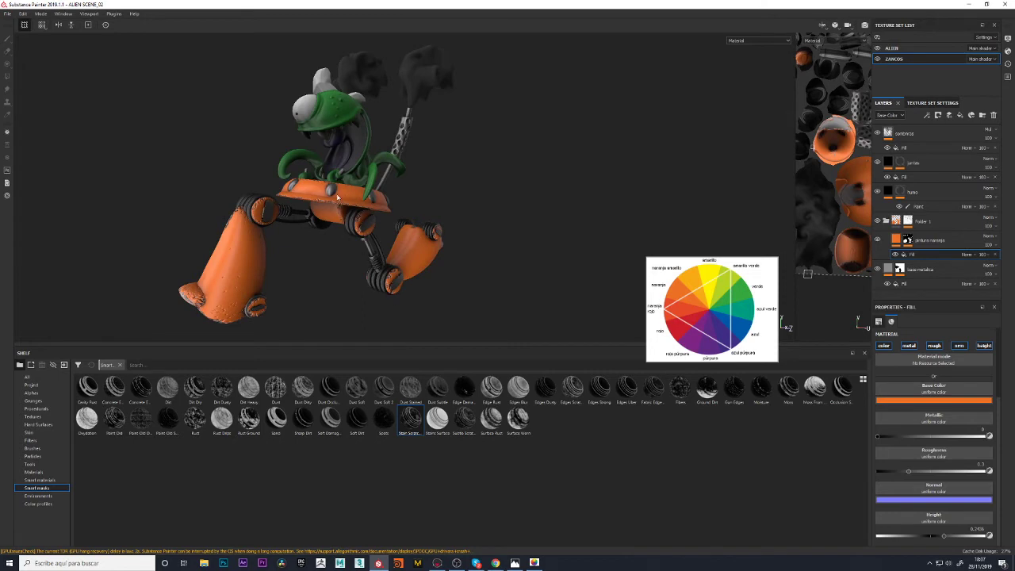
{"action": "scroll", "coordinate": [321, 194], "scroll_direction": "up", "scroll_amount": 3}
{"action": "scroll", "coordinate": [332, 186], "scroll_direction": "up", "scroll_amount": 3}
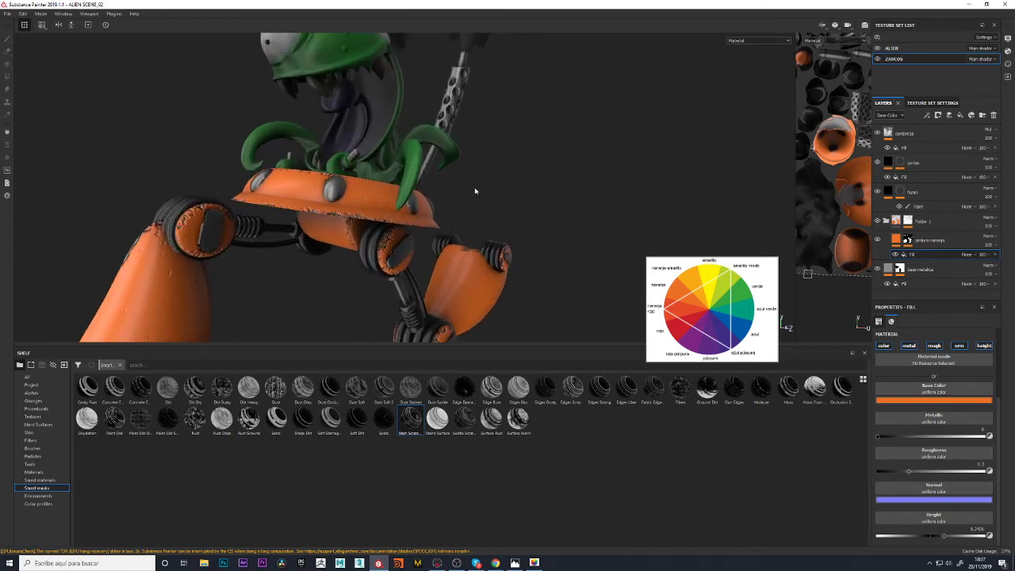
{"action": "left_click", "coordinate": [938, 135]}
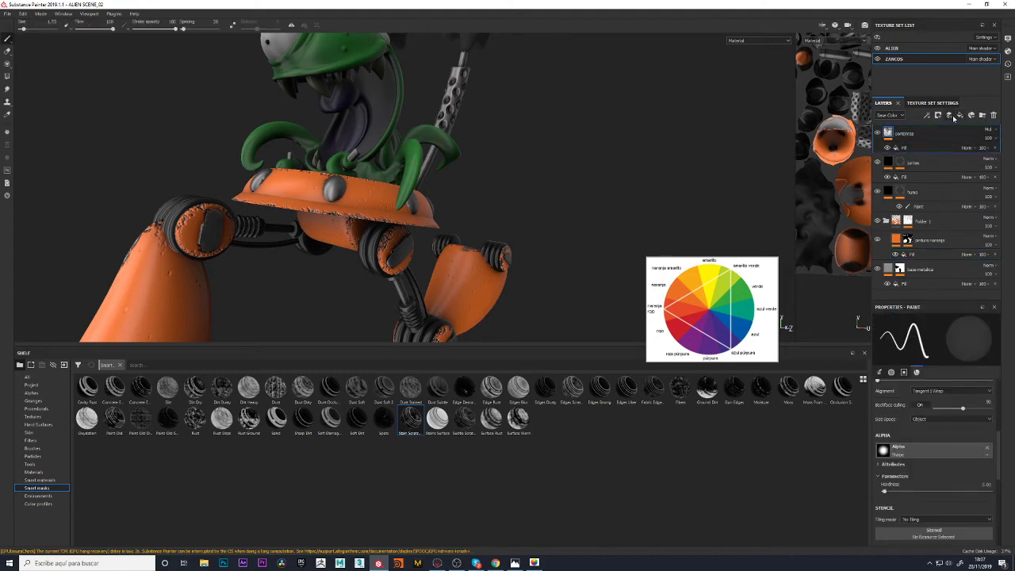
Add a new paint layer at the top of the stack and rename it
{"action": "left_click", "coordinate": [953, 116]}
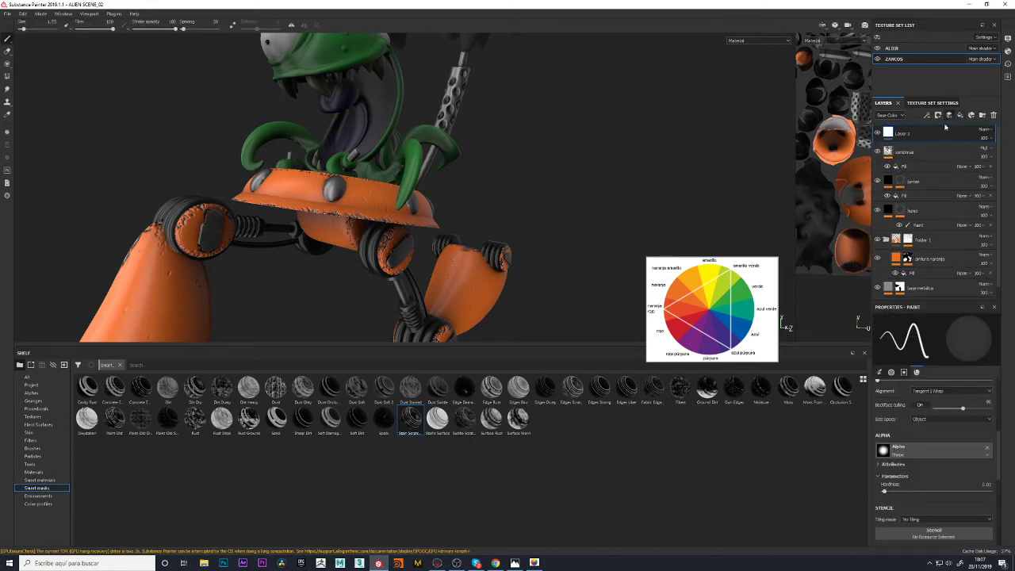
{"action": "double_click", "coordinate": [907, 136]}
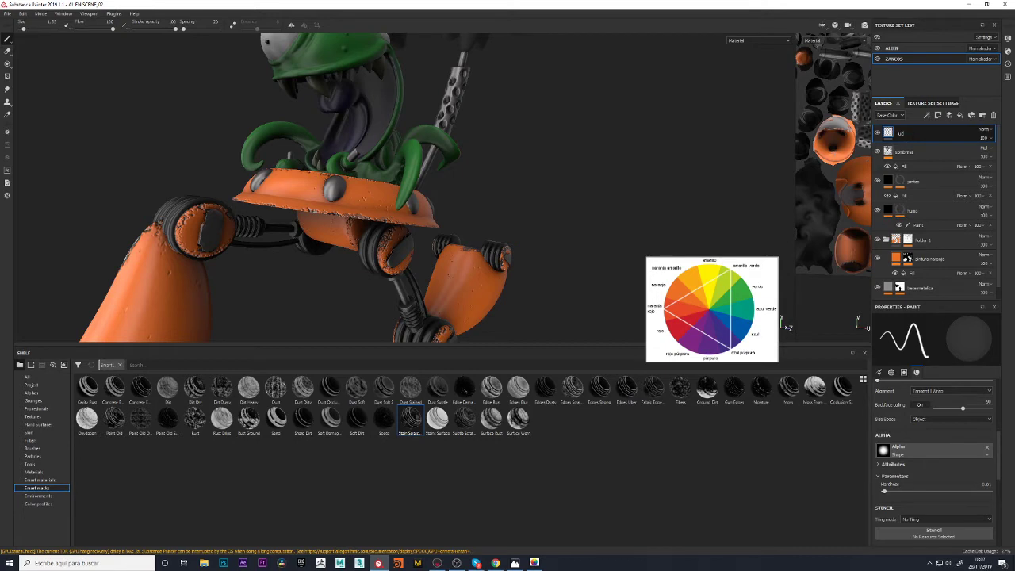
{"action": "double_click", "coordinate": [907, 137]}
{"action": "right_click", "coordinate": [905, 137]}
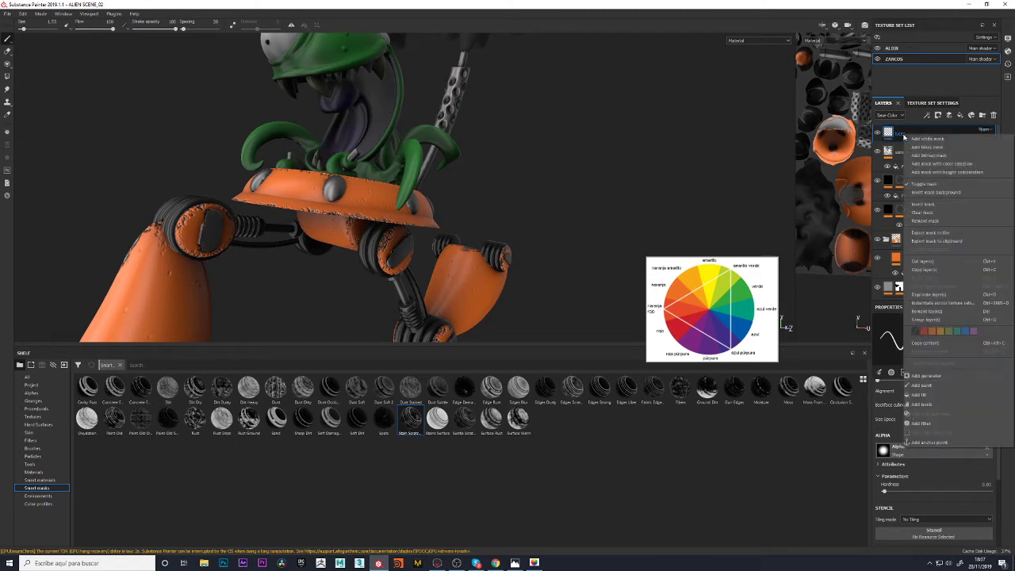
{"action": "left_click", "coordinate": [912, 124]}
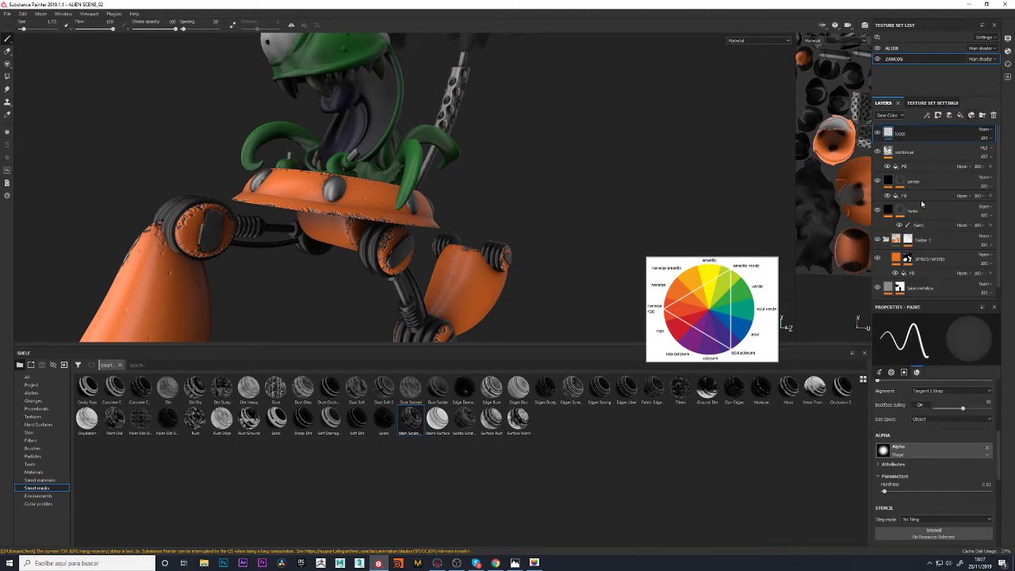
Add an Emissive channel to the ZANCOS texture set in Texture Set Settings
{"action": "left_click", "coordinate": [919, 103]}
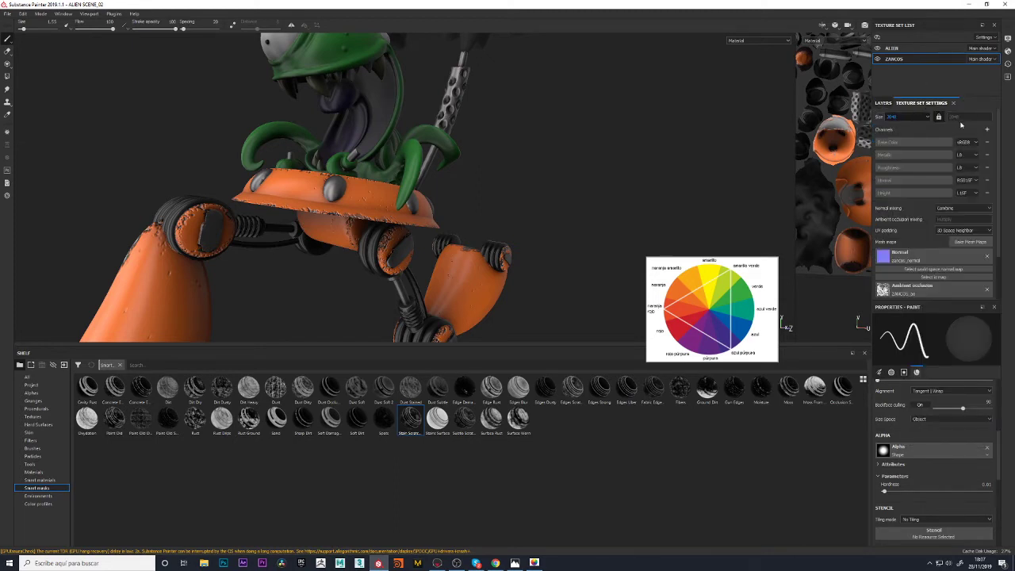
{"action": "left_click", "coordinate": [987, 131]}
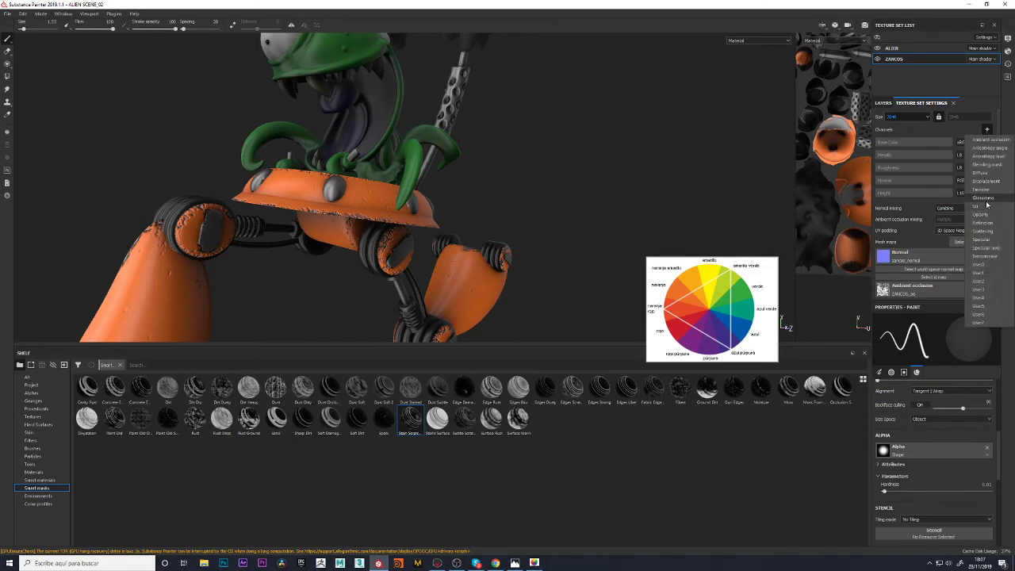
{"action": "left_click", "coordinate": [987, 198]}
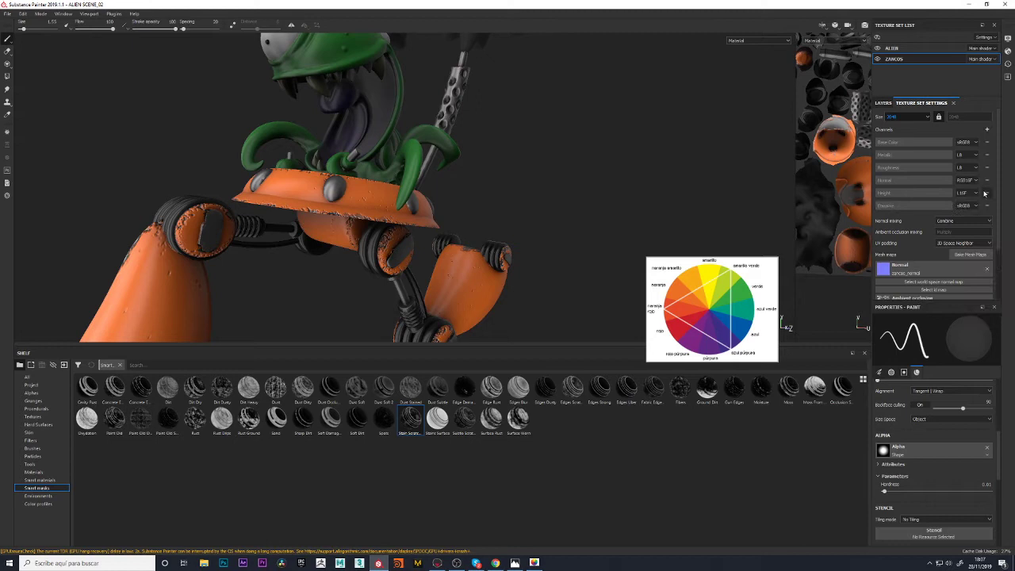
{"action": "left_click", "coordinate": [883, 103]}
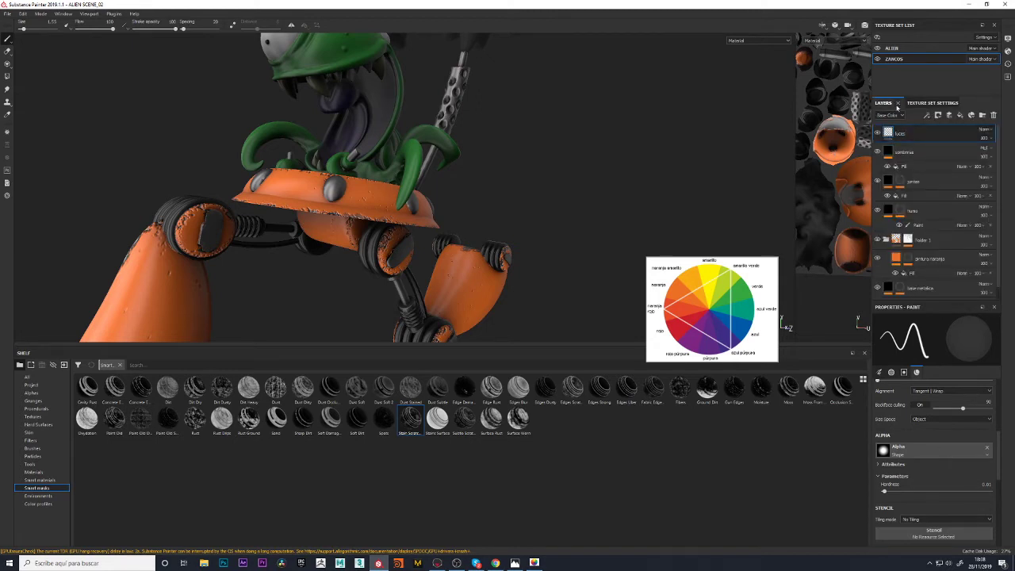
Add a paint effect to the top layer with metal, rough, nrm and height off and emissive on in white
{"action": "right_click", "coordinate": [890, 135]}
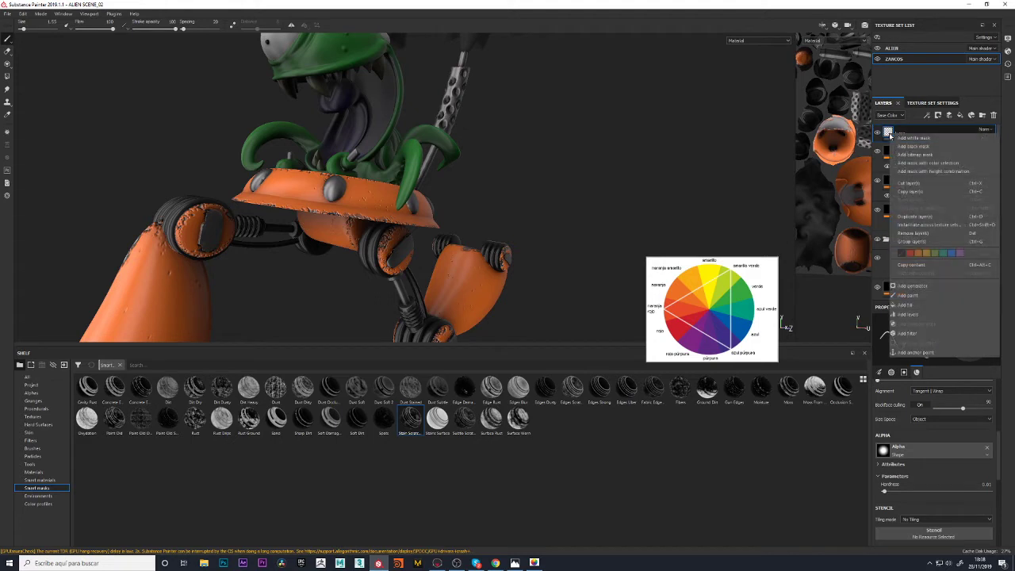
{"action": "left_click", "coordinate": [911, 295]}
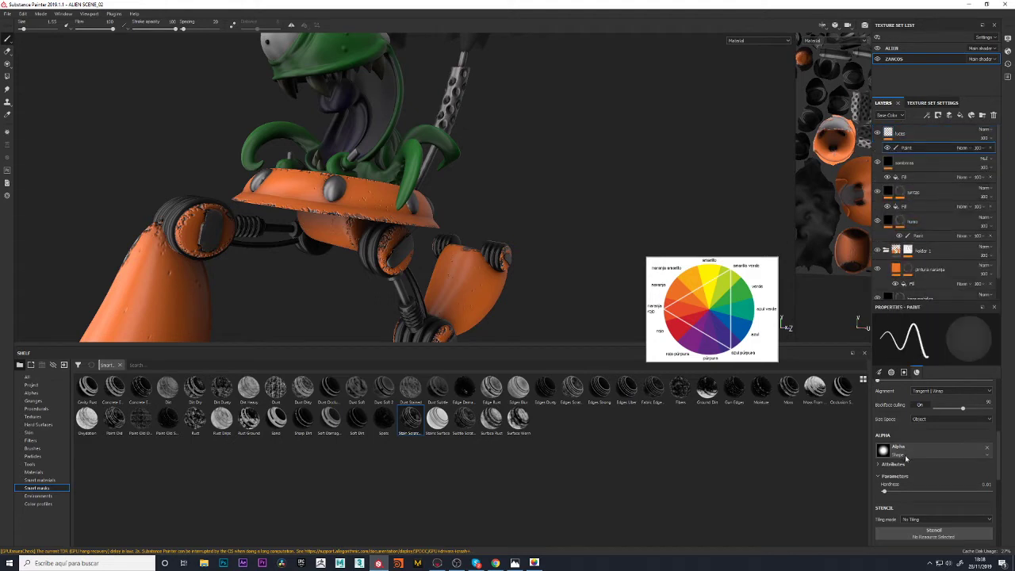
{"action": "scroll", "coordinate": [907, 458], "scroll_direction": "down", "scroll_amount": 5}
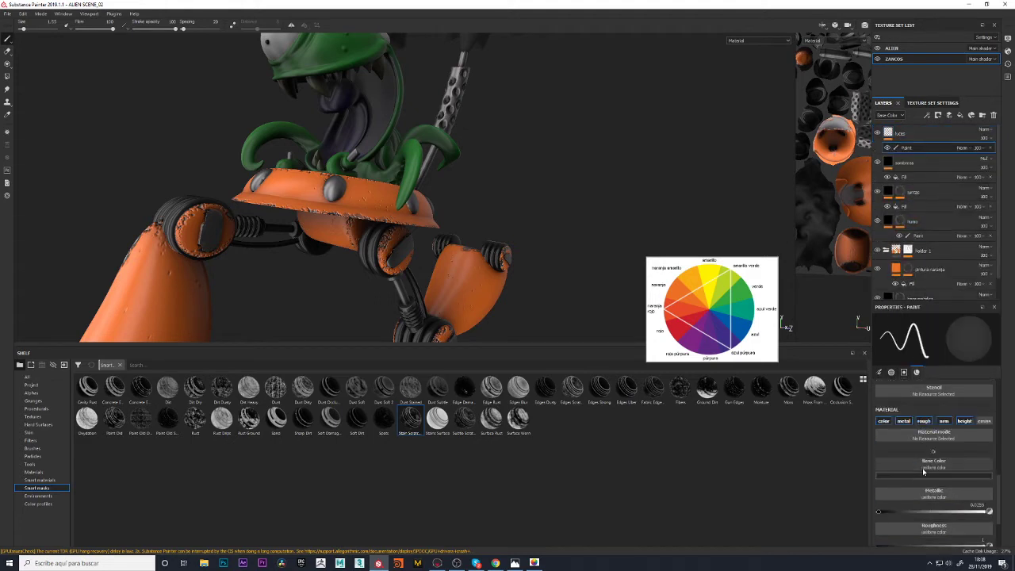
{"action": "left_click", "coordinate": [904, 422]}
{"action": "left_click", "coordinate": [925, 422]}
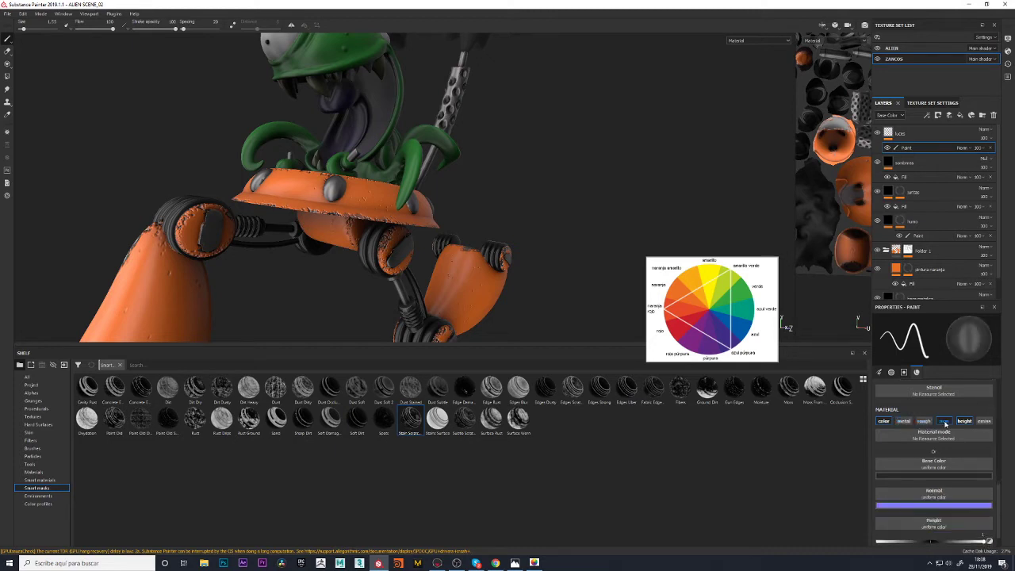
{"action": "left_click", "coordinate": [945, 422]}
{"action": "left_click", "coordinate": [966, 422]}
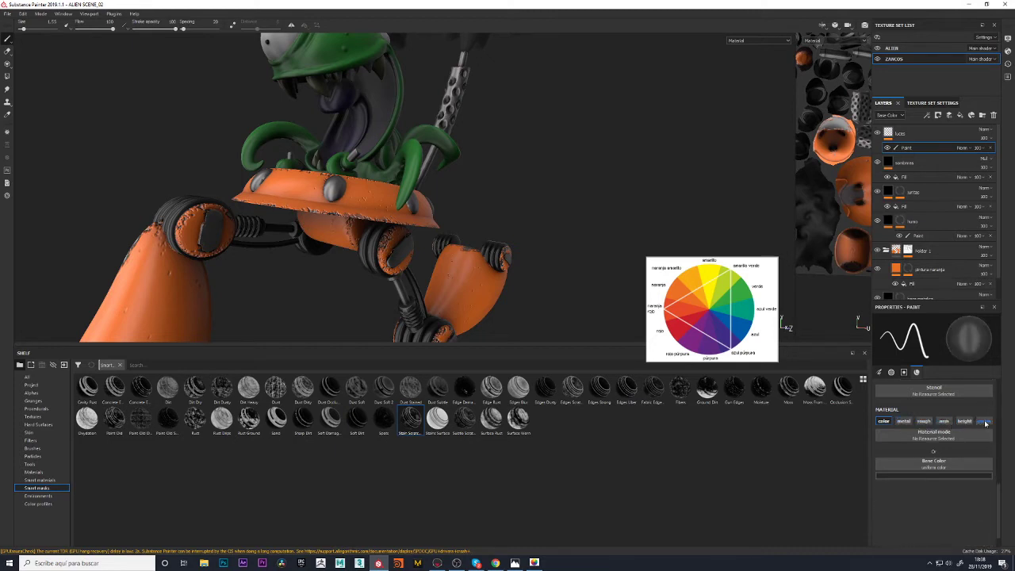
{"action": "left_click", "coordinate": [984, 422]}
{"action": "left_click", "coordinate": [944, 507]}
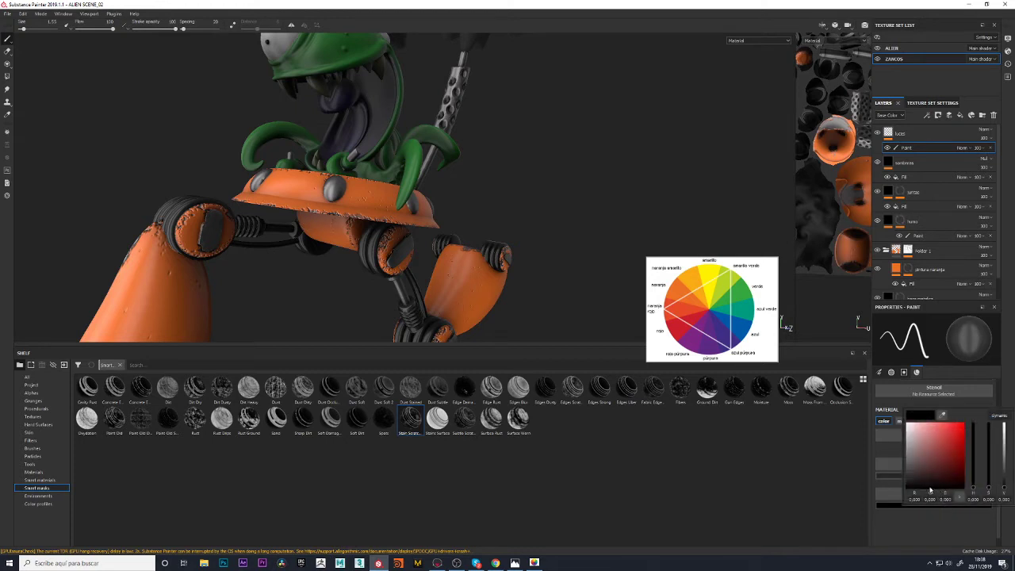
{"action": "left_click", "coordinate": [935, 546]}
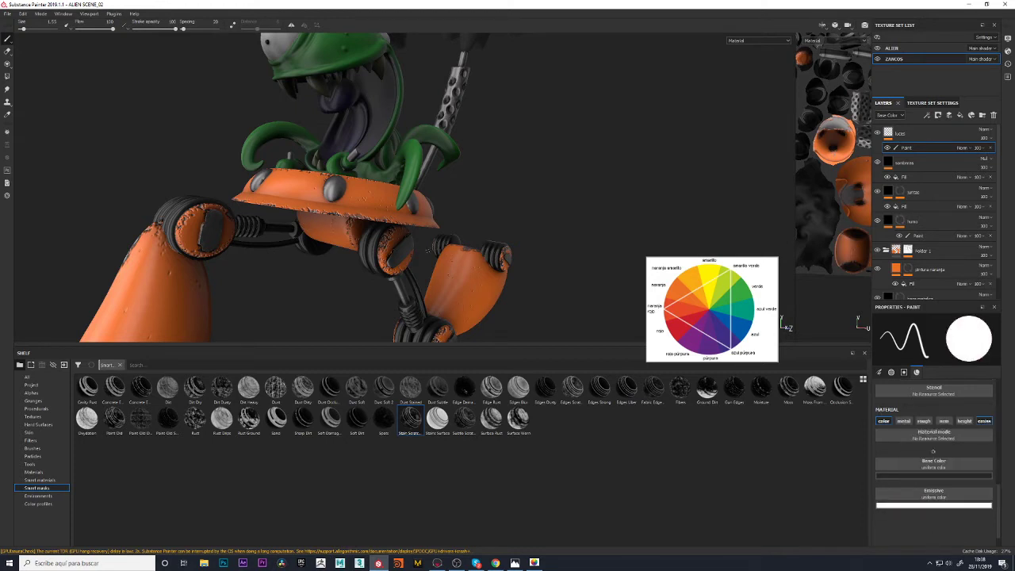
{"action": "left_click_drag", "start_coordinate": [450, 220], "coordinate": [597, 225], "text": "alt"}
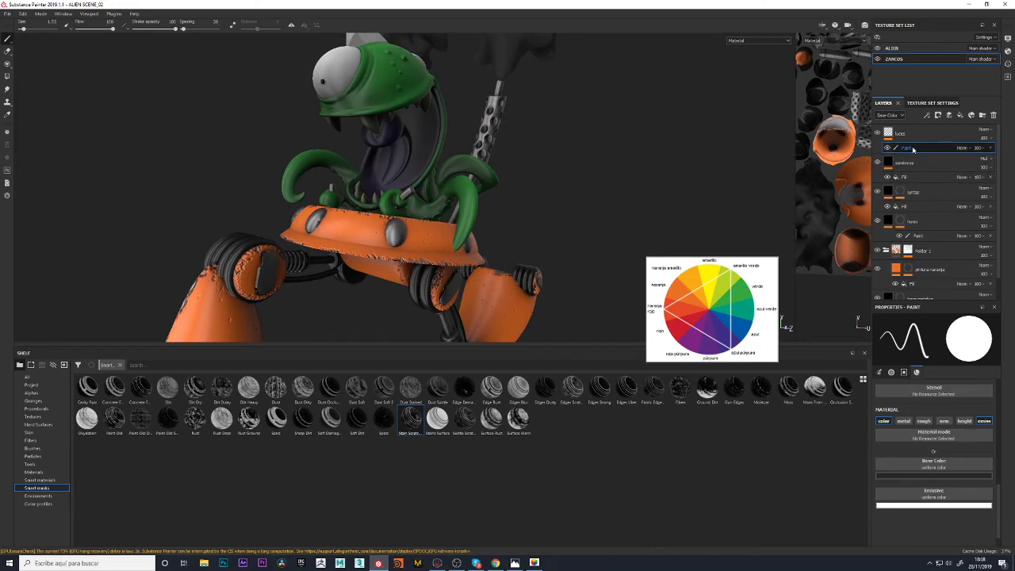
{"action": "left_click", "coordinate": [7, 76]}
Fill the round rivets around the orange base with white emissive using Polygon Fill
{"action": "mouse_move", "coordinate": [402, 240]}
{"action": "left_mouse_down", "text": "alt"}
{"action": "mouse_move", "coordinate": [489, 260]}
{"action": "mouse_move", "coordinate": [279, 217]}
{"action": "left_mouse_up", "text": "alt"}
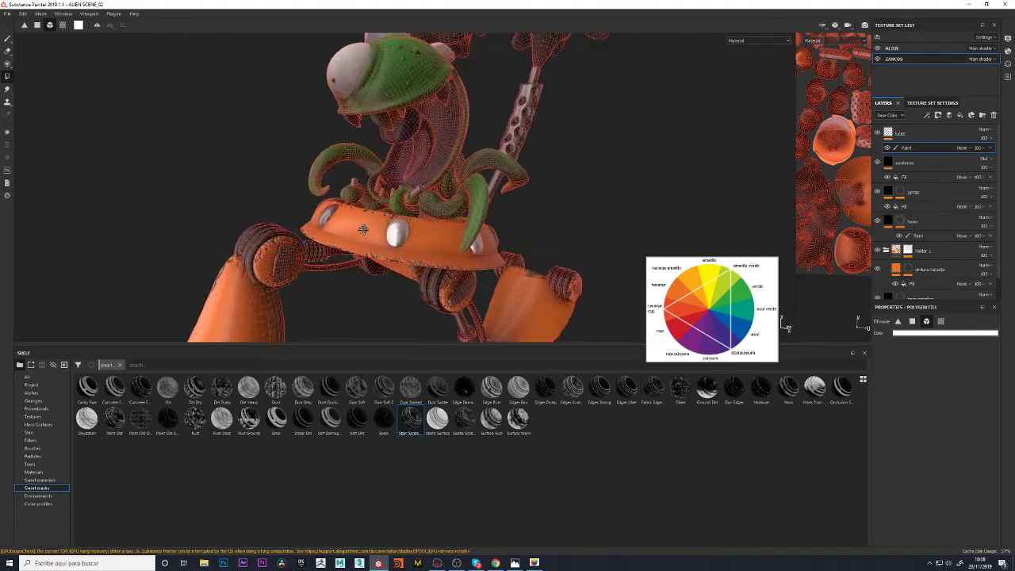
{"action": "mouse_move", "coordinate": [198, 193]}
{"action": "left_mouse_down", "text": "alt"}
{"action": "mouse_move", "coordinate": [472, 305]}
{"action": "mouse_move", "coordinate": [535, 284]}
{"action": "mouse_move", "coordinate": [604, 210]}
{"action": "left_mouse_up", "text": "alt"}
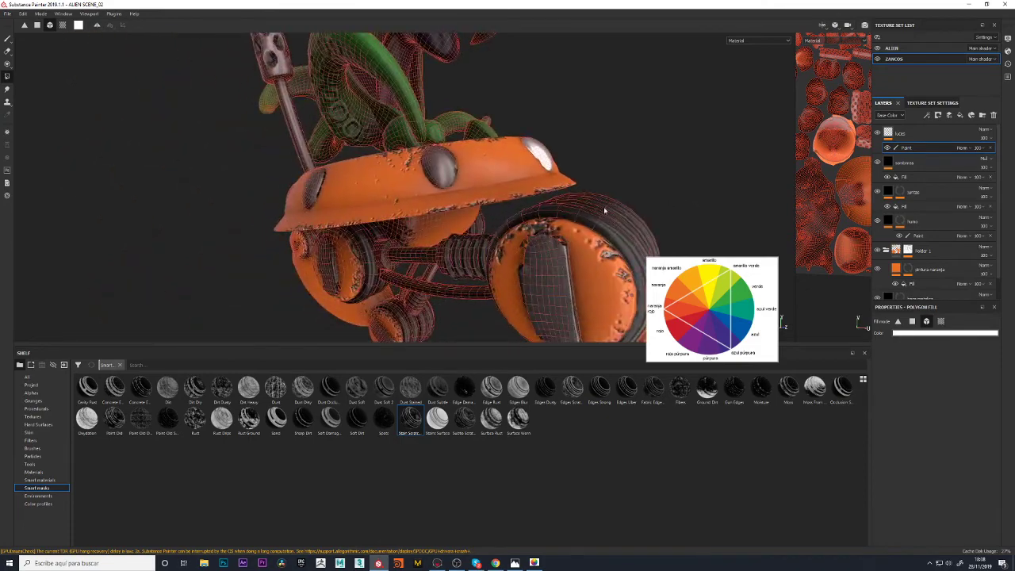
{"action": "mouse_move", "coordinate": [253, 231]}
{"action": "left_mouse_down", "text": "alt"}
{"action": "mouse_move", "coordinate": [113, 232]}
{"action": "mouse_move", "coordinate": [341, 207]}
{"action": "mouse_move", "coordinate": [464, 273]}
{"action": "mouse_move", "coordinate": [371, 276]}
{"action": "mouse_move", "coordinate": [455, 281]}
{"action": "mouse_move", "coordinate": [272, 315]}
{"action": "mouse_move", "coordinate": [269, 329]}
{"action": "mouse_move", "coordinate": [289, 335]}
{"action": "mouse_move", "coordinate": [386, 169]}
{"action": "mouse_move", "coordinate": [499, 162]}
{"action": "mouse_move", "coordinate": [470, 224]}
{"action": "mouse_move", "coordinate": [268, 254]}
{"action": "mouse_move", "coordinate": [405, 253]}
{"action": "mouse_move", "coordinate": [389, 253]}
{"action": "mouse_move", "coordinate": [405, 272]}
{"action": "mouse_move", "coordinate": [547, 230]}
{"action": "mouse_move", "coordinate": [494, 227]}
{"action": "mouse_move", "coordinate": [516, 232]}
{"action": "left_mouse_up", "text": "alt"}
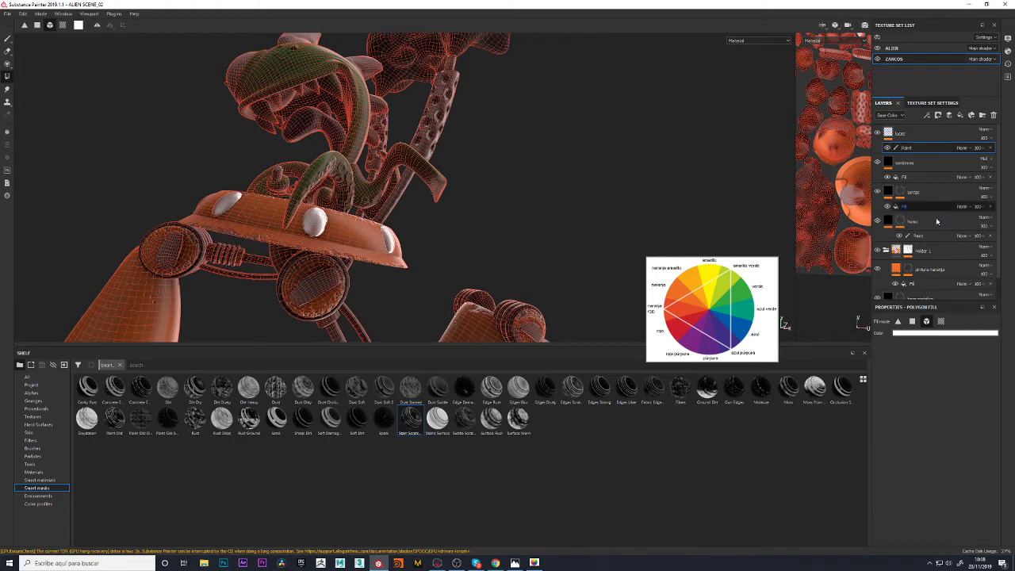
{"action": "left_click", "coordinate": [8, 39]}
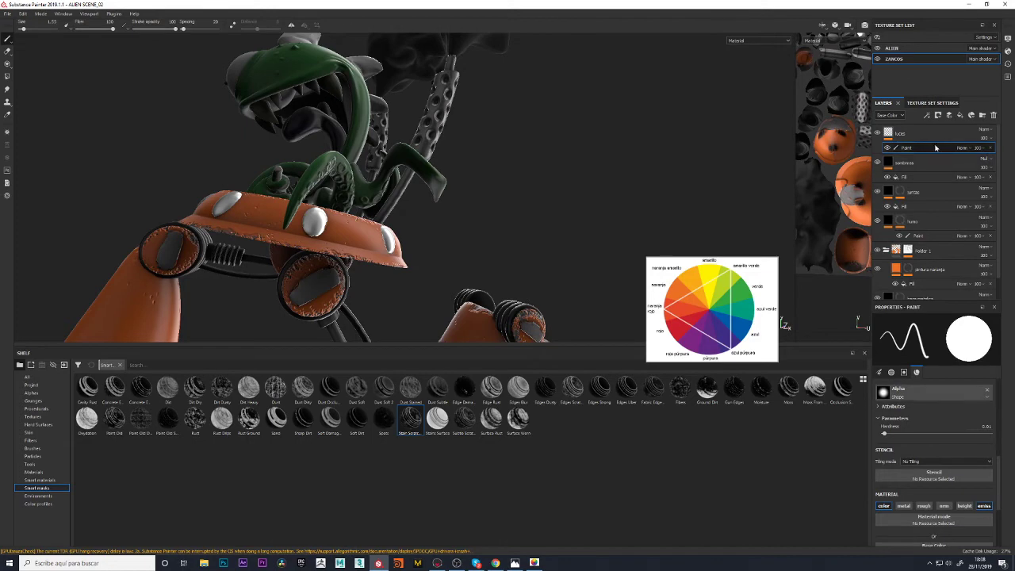
{"action": "mouse_move", "coordinate": [445, 238]}
{"action": "left_mouse_down", "text": "alt"}
{"action": "mouse_move", "coordinate": [503, 239]}
{"action": "mouse_move", "coordinate": [465, 238]}
{"action": "mouse_move", "coordinate": [493, 242]}
{"action": "mouse_move", "coordinate": [496, 230]}
{"action": "mouse_move", "coordinate": [539, 263]}
{"action": "left_mouse_up", "text": "alt"}
{"action": "scroll", "coordinate": [493, 242], "scroll_direction": "down", "scroll_amount": 5}
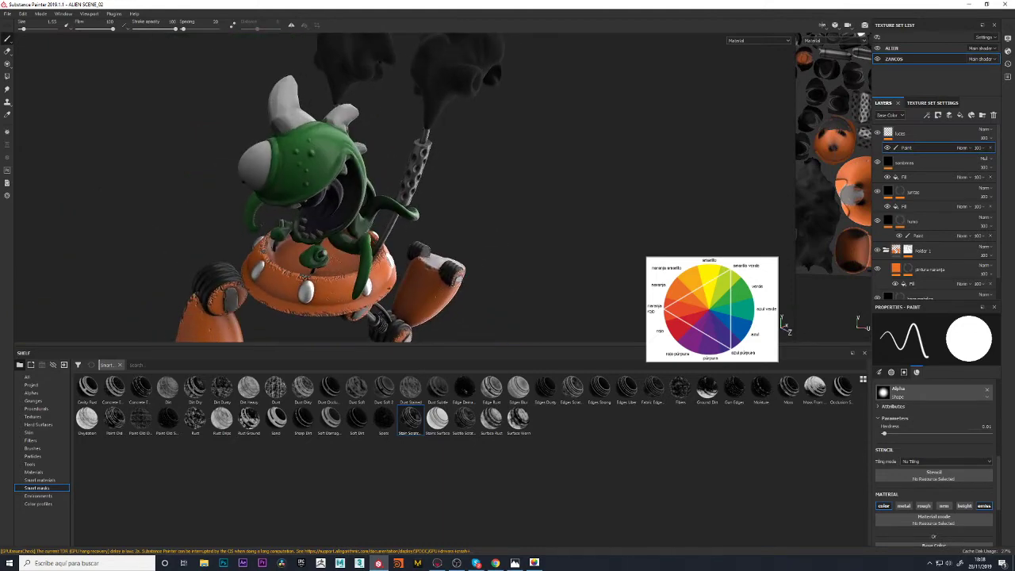
{"action": "scroll", "coordinate": [281, 187], "scroll_direction": "up", "scroll_amount": 3}
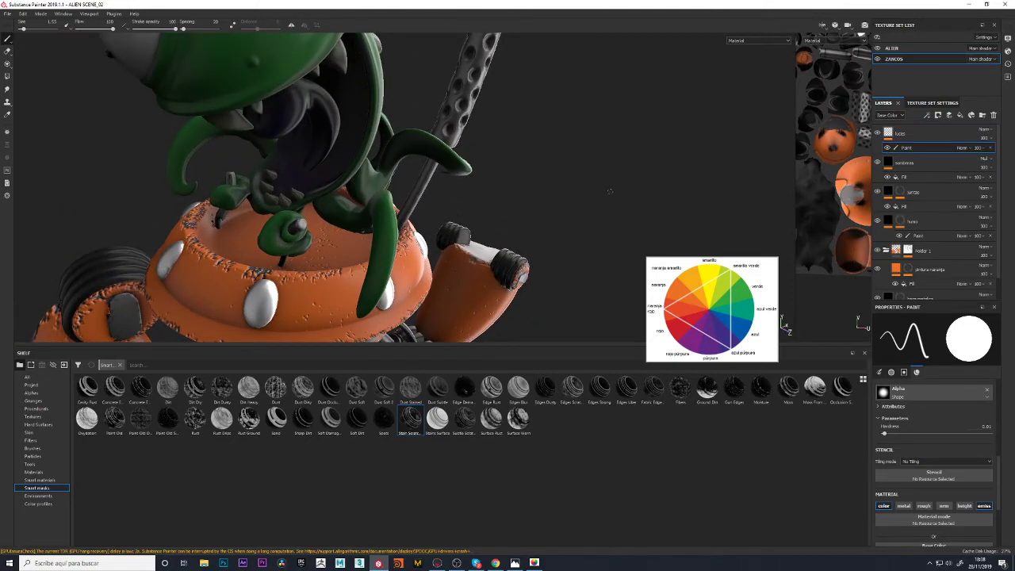
Polygon-fill the leg pieces into the third layer's paint mask
{"action": "left_click", "coordinate": [924, 195]}
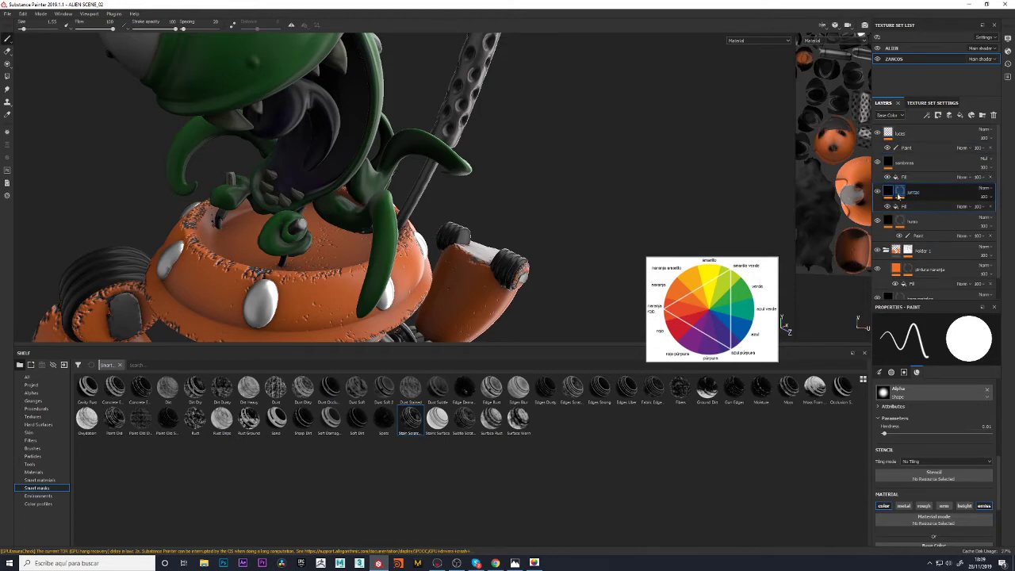
{"action": "left_click", "coordinate": [901, 197]}
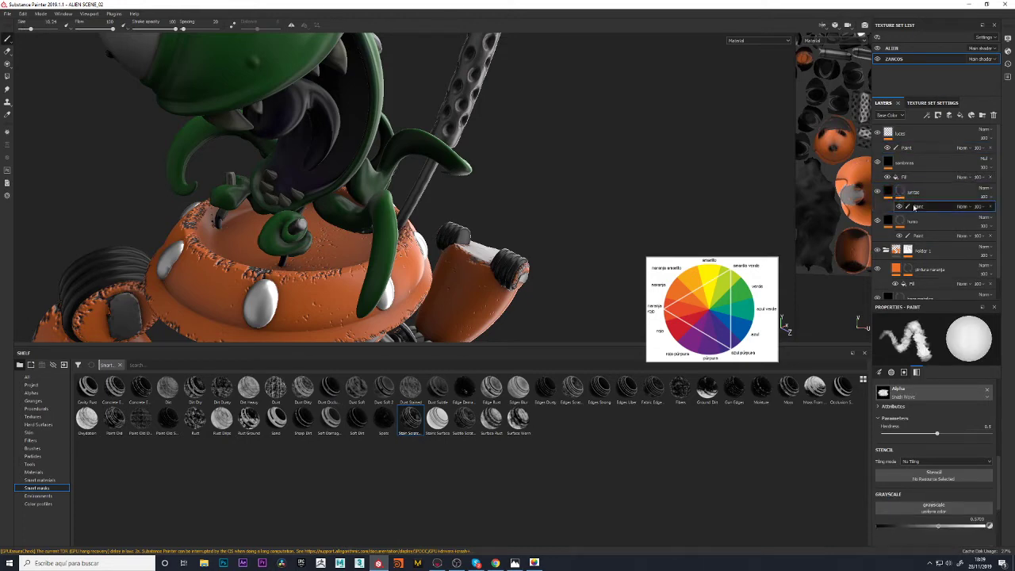
{"action": "left_click", "coordinate": [912, 206]}
{"action": "left_click", "coordinate": [8, 77]}
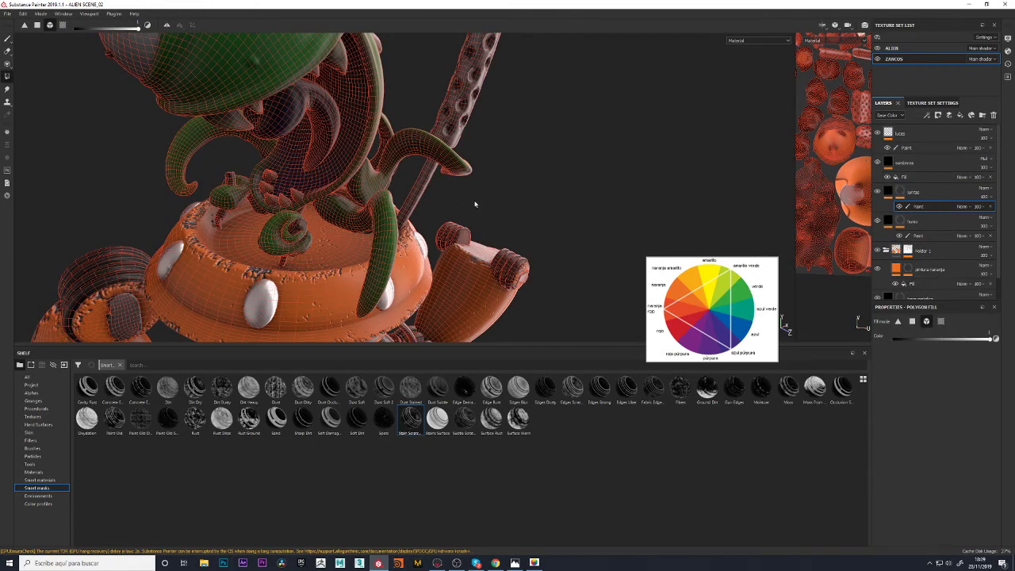
{"action": "mouse_move", "coordinate": [474, 205]}
{"action": "left_mouse_down", "text": "alt"}
{"action": "mouse_move", "coordinate": [637, 188]}
{"action": "mouse_move", "coordinate": [537, 220]}
{"action": "mouse_move", "coordinate": [605, 150]}
{"action": "mouse_move", "coordinate": [428, 205]}
{"action": "left_mouse_up", "text": "alt"}
{"action": "mouse_move", "coordinate": [355, 260]}
{"action": "left_mouse_down", "text": "alt"}
{"action": "mouse_move", "coordinate": [346, 249]}
{"action": "mouse_move", "coordinate": [488, 185]}
{"action": "mouse_move", "coordinate": [211, 93]}
{"action": "left_mouse_up", "text": "alt"}
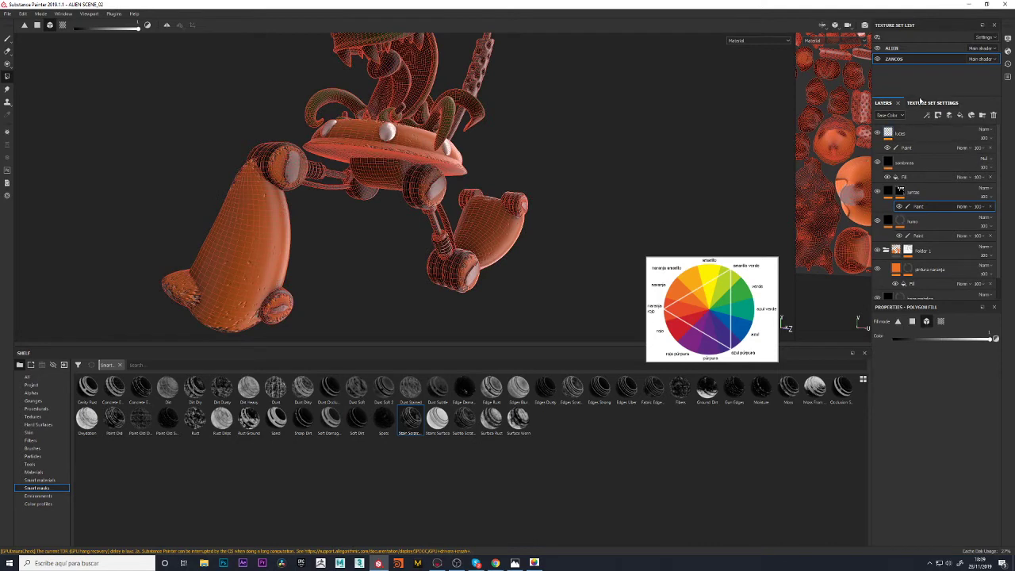
{"action": "left_click", "coordinate": [7, 40]}
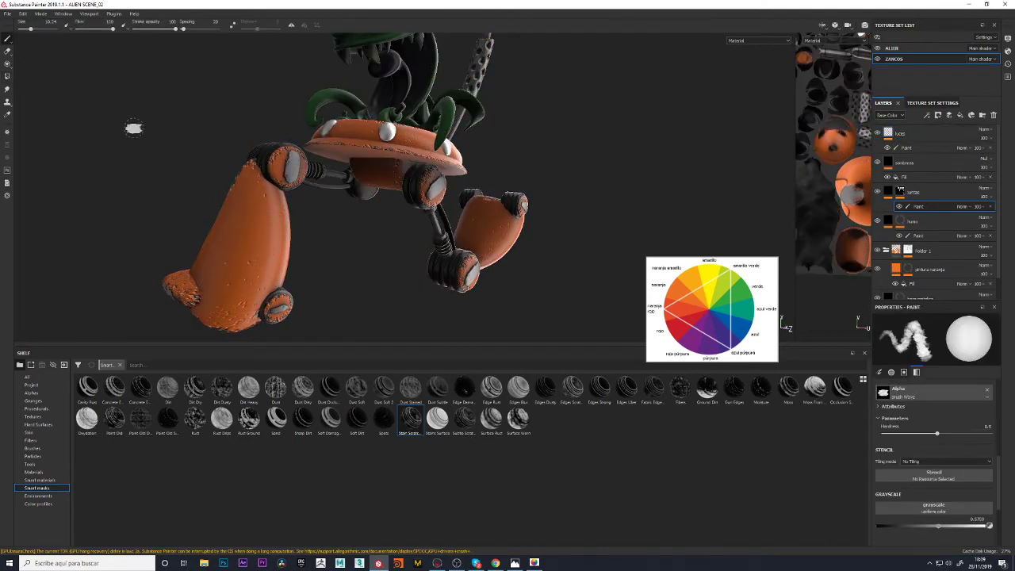
Orbit and zoom around the robot to check the worn leg edges
{"action": "mouse_move", "coordinate": [202, 150]}
{"action": "left_mouse_down", "text": "alt"}
{"action": "mouse_move", "coordinate": [217, 188]}
{"action": "mouse_move", "coordinate": [238, 199]}
{"action": "mouse_move", "coordinate": [247, 182]}
{"action": "left_mouse_up", "text": "alt"}
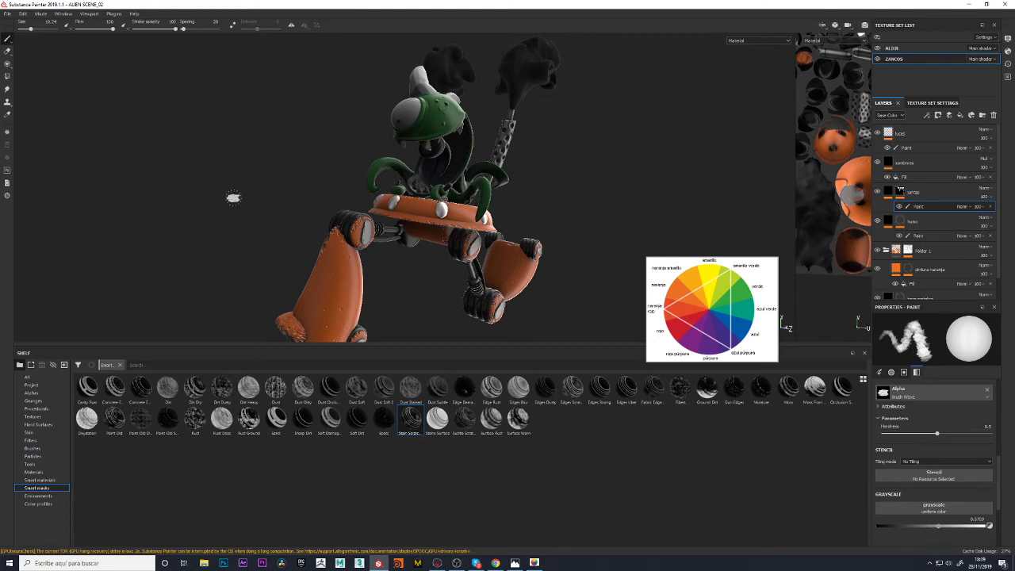
{"action": "mouse_move", "coordinate": [234, 198]}
{"action": "left_mouse_down", "text": "alt"}
{"action": "mouse_move", "coordinate": [282, 213]}
{"action": "mouse_move", "coordinate": [278, 188]}
{"action": "mouse_move", "coordinate": [215, 199]}
{"action": "mouse_move", "coordinate": [263, 204]}
{"action": "mouse_move", "coordinate": [220, 190]}
{"action": "mouse_move", "coordinate": [234, 200]}
{"action": "mouse_move", "coordinate": [220, 204]}
{"action": "mouse_move", "coordinate": [199, 159]}
{"action": "left_mouse_up", "text": "alt"}
{"action": "scroll", "coordinate": [220, 204], "scroll_direction": "up", "scroll_amount": 2}
{"action": "scroll", "coordinate": [248, 210], "scroll_direction": "up", "scroll_amount": 3}
{"action": "scroll", "coordinate": [248, 210], "scroll_direction": "down", "scroll_amount": 3}
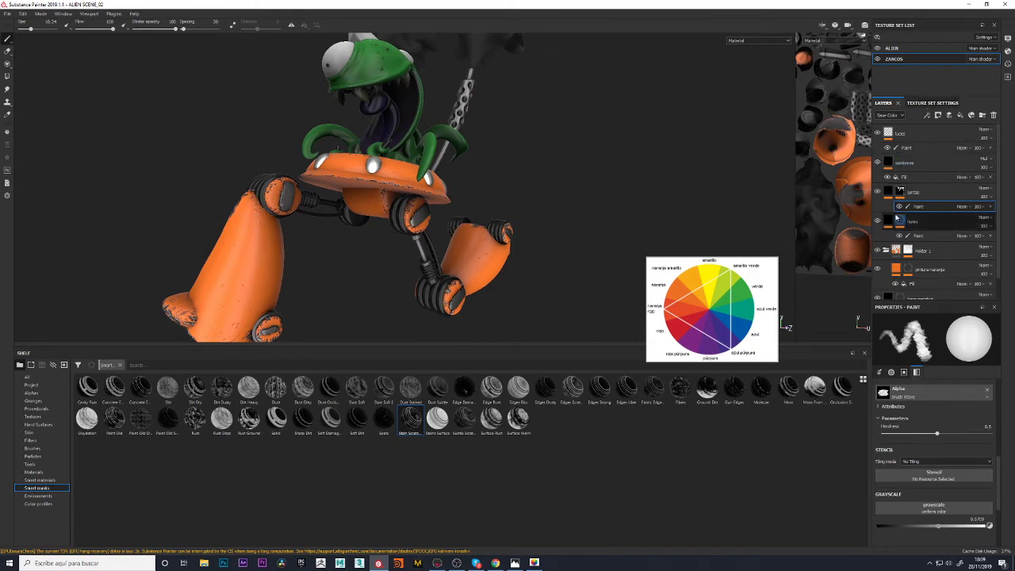
{"action": "scroll", "coordinate": [924, 226], "scroll_direction": "down", "scroll_amount": 1}
Add a paint layer above pintura naranja named manchas oscuras, with a black mask
{"action": "left_click", "coordinate": [927, 249]}
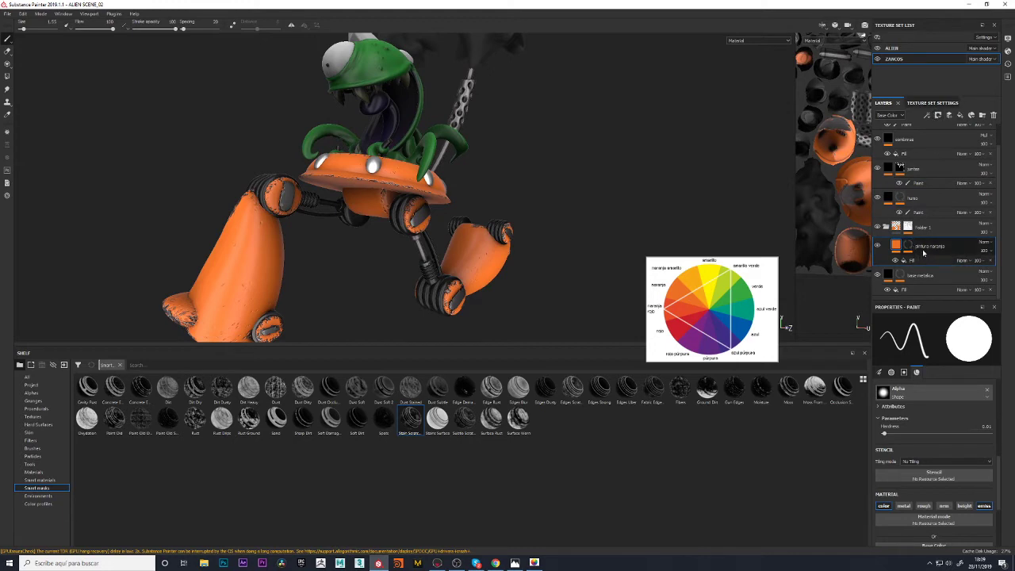
{"action": "left_click", "coordinate": [952, 115]}
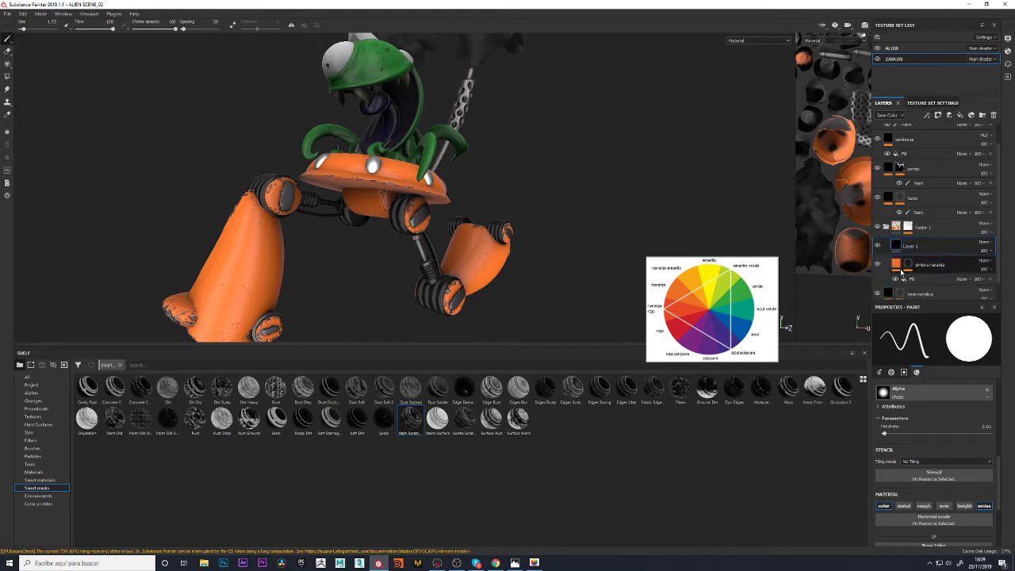
{"action": "double_click", "coordinate": [911, 248]}
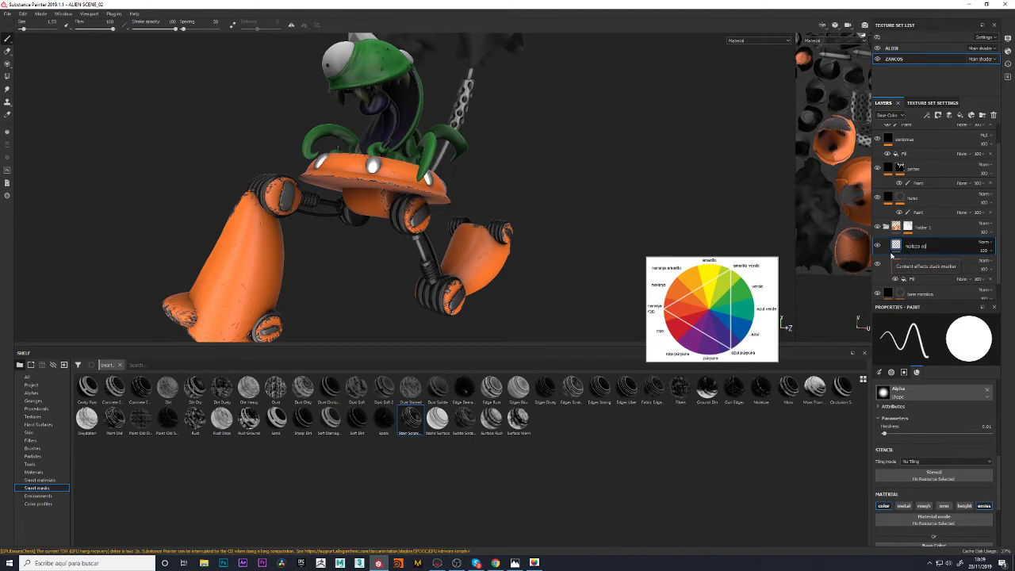
{"action": "type", "text": "oscur"}
{"action": "key", "text": "Return"}
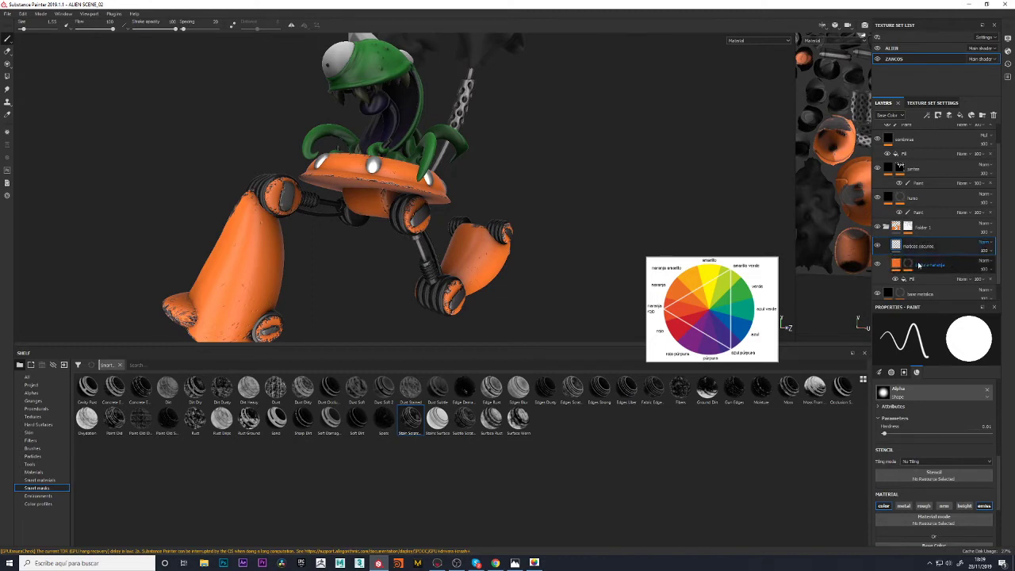
{"action": "right_click", "coordinate": [895, 251]}
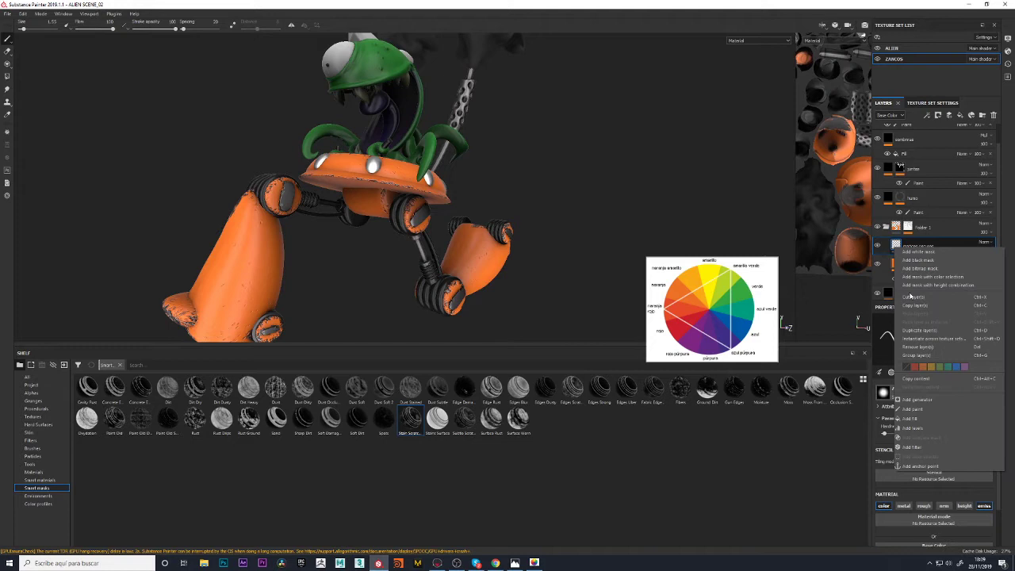
{"action": "left_click", "coordinate": [918, 413]}
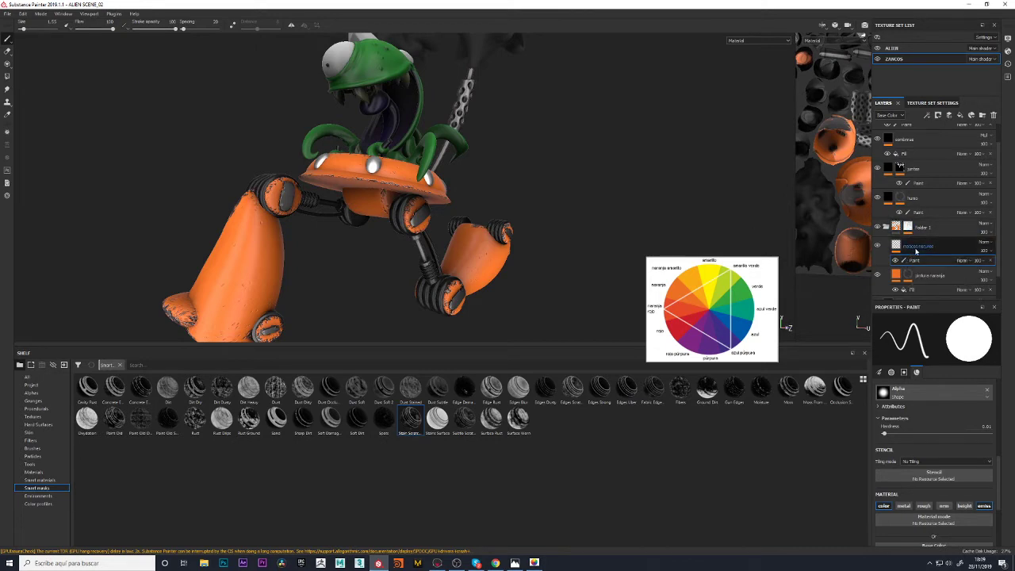
Add a Paint effect to the manchas oscuras mask and delete the extra one, keeping the name Paint
{"action": "scroll", "coordinate": [904, 260], "scroll_direction": "down", "scroll_amount": 1}
{"action": "left_click", "coordinate": [907, 252]}
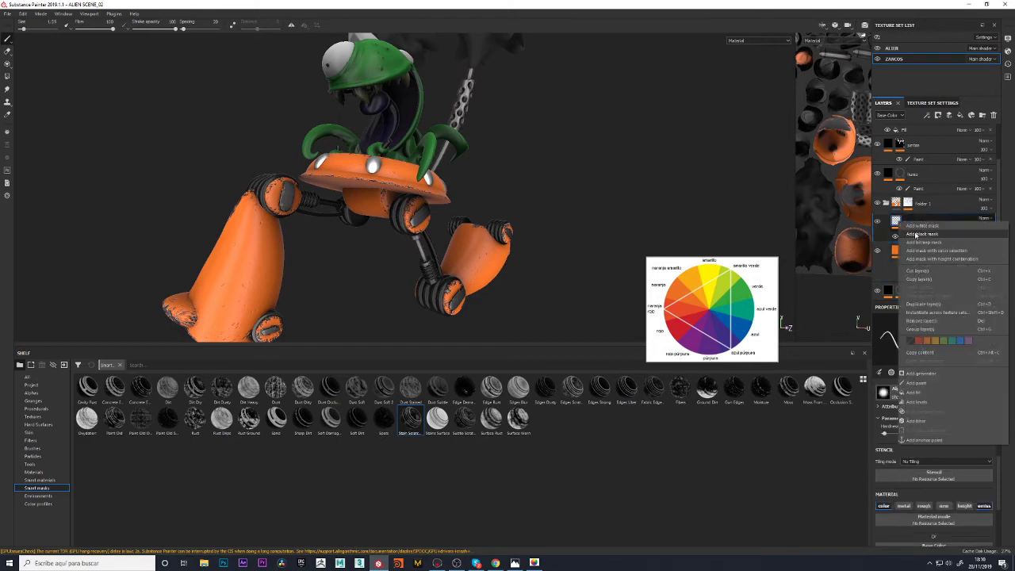
{"action": "left_click", "coordinate": [901, 225]}
{"action": "right_click", "coordinate": [902, 225]}
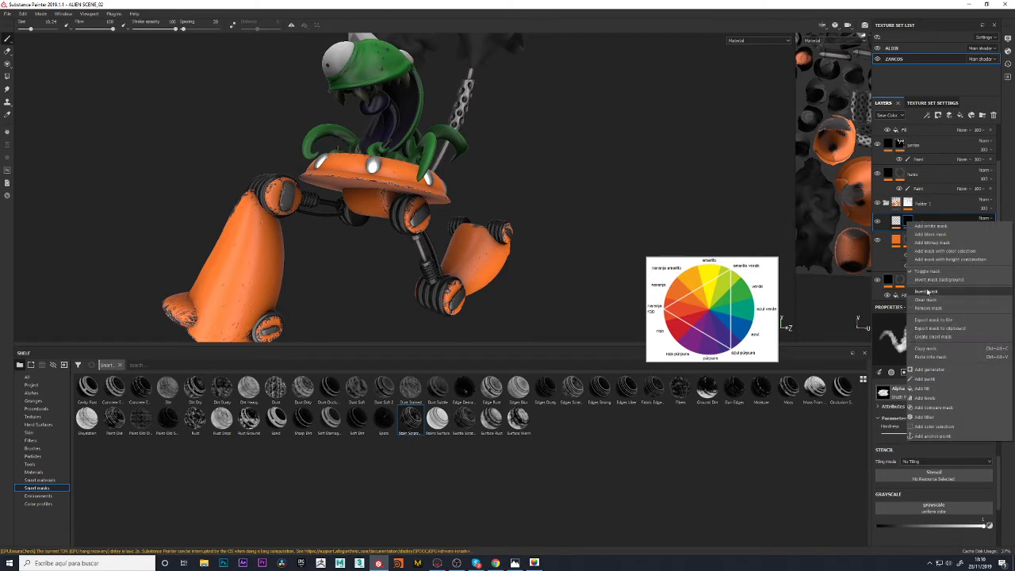
{"action": "left_click", "coordinate": [930, 357]}
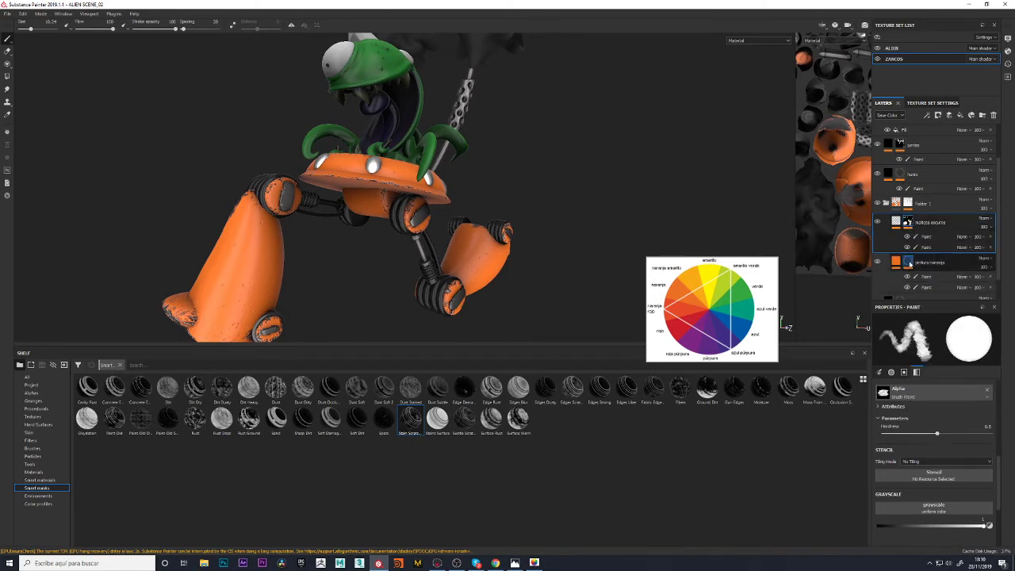
{"action": "left_click", "coordinate": [910, 264]}
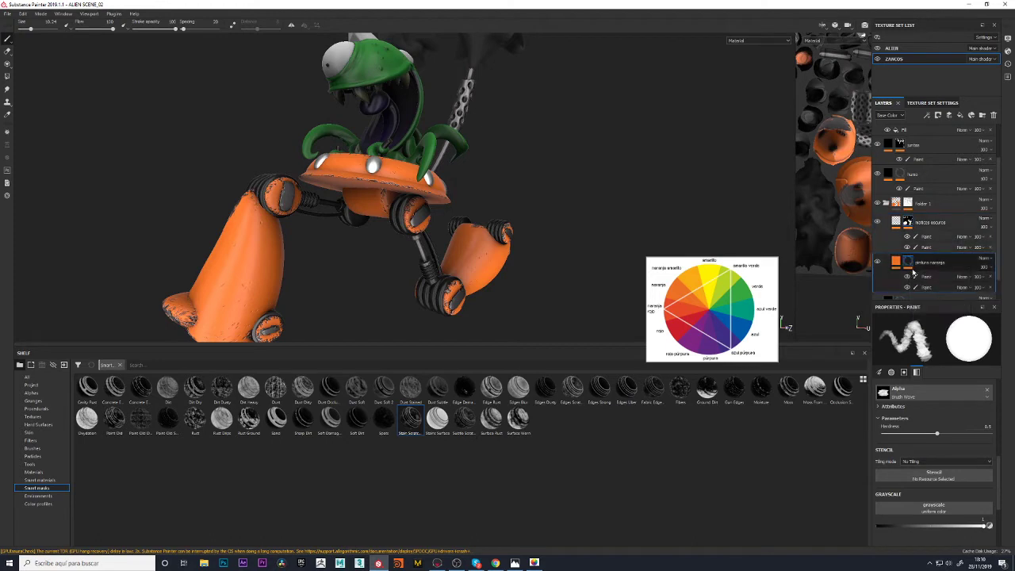
{"action": "left_click", "coordinate": [921, 276]}
{"action": "left_click", "coordinate": [908, 223]}
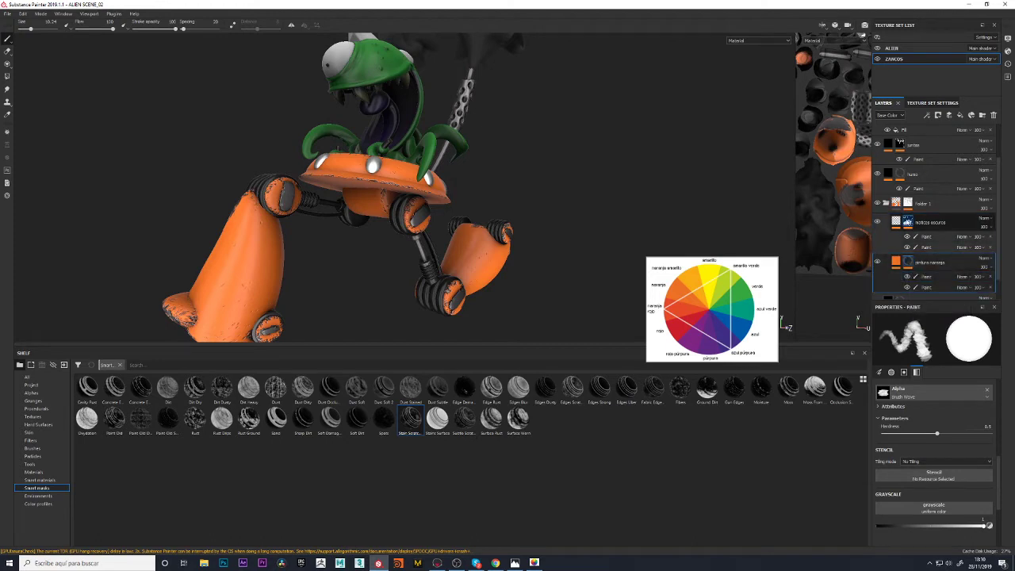
{"action": "left_click", "coordinate": [897, 223]}
{"action": "key", "text": "Delete"}
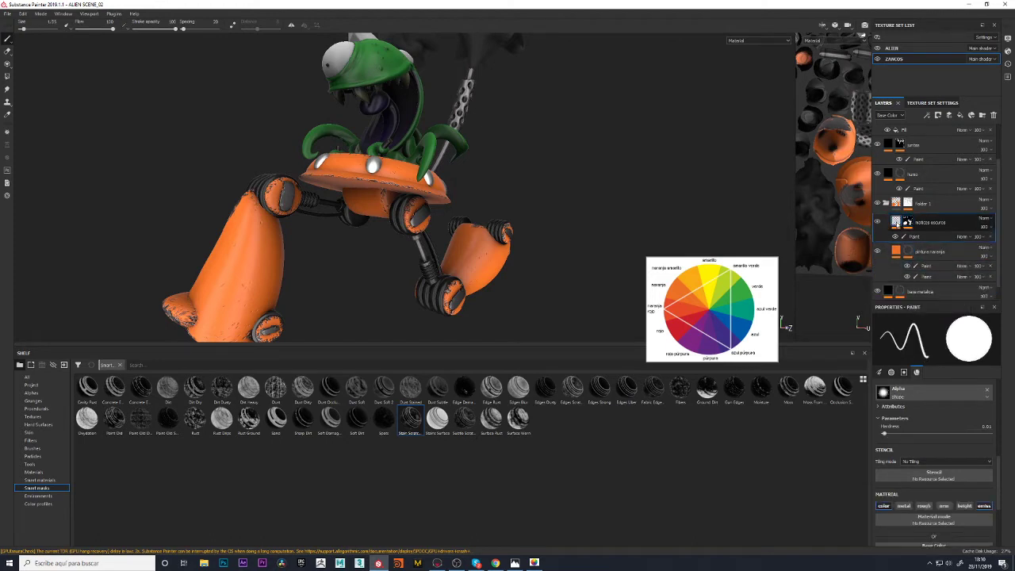
{"action": "double_click", "coordinate": [915, 237]}
{"action": "key", "text": "Return"}
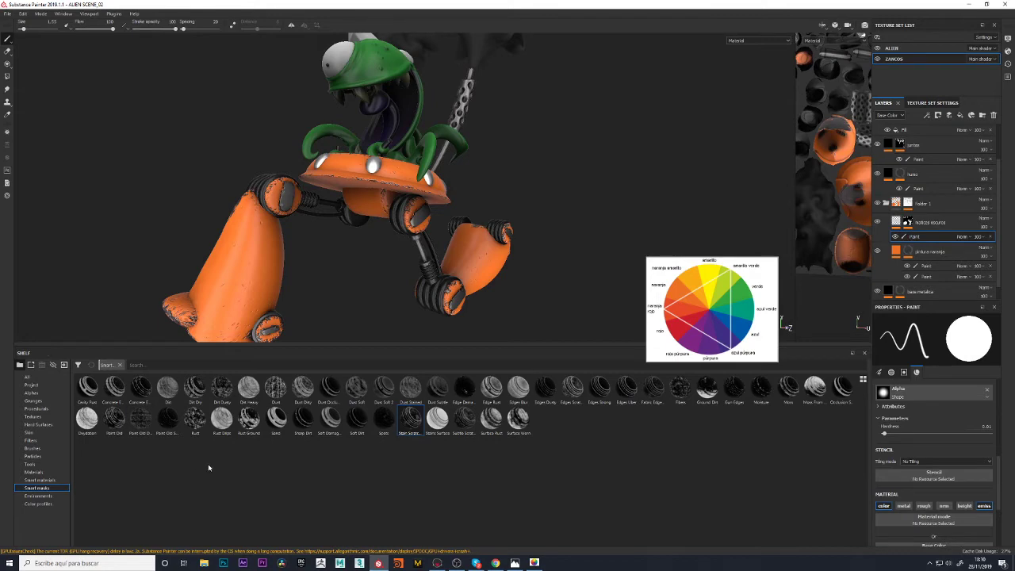
{"action": "scroll", "coordinate": [944, 516], "scroll_direction": "up", "scroll_amount": 3}
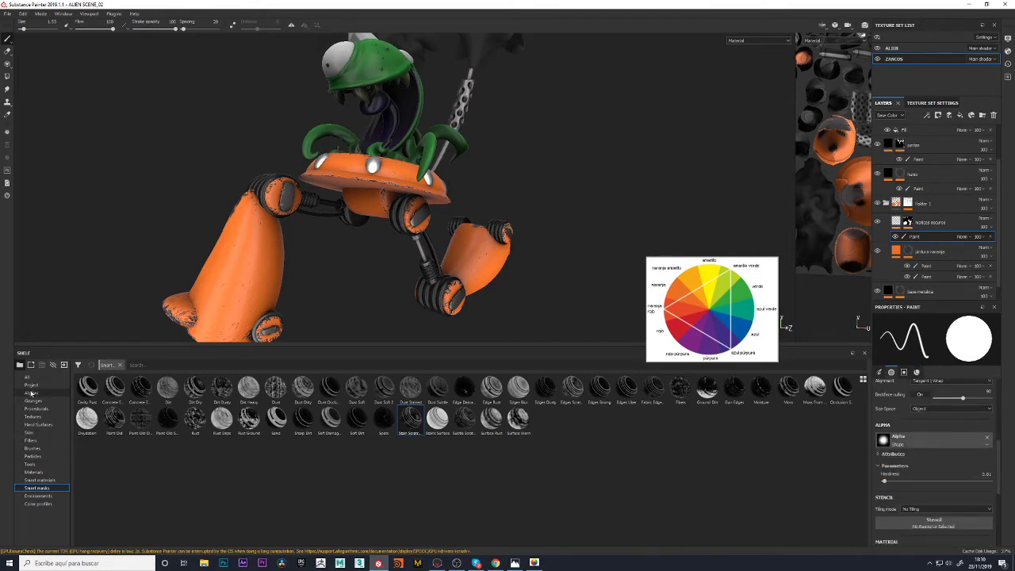
Pick the Dirt Cloudy alpha from the Shelf's Alphas for the brush
{"action": "left_click", "coordinate": [32, 393]}
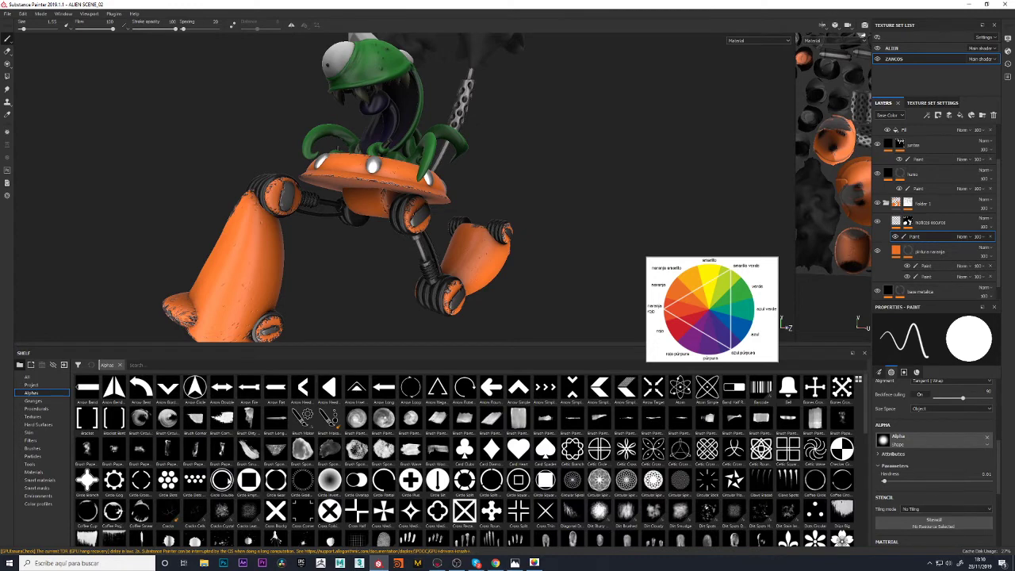
{"action": "scroll", "coordinate": [382, 493], "scroll_direction": "down", "scroll_amount": 3}
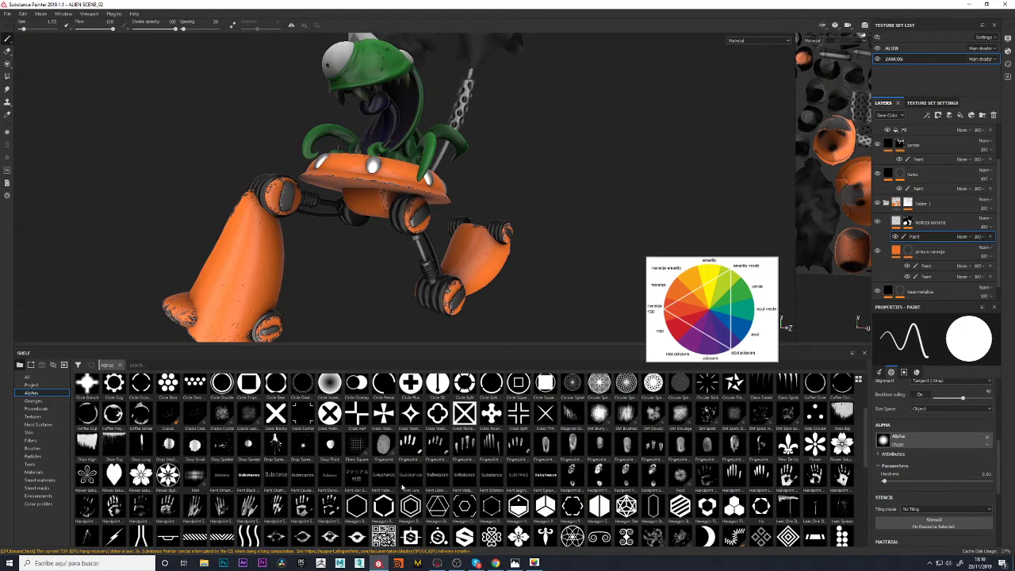
{"action": "left_click", "coordinate": [655, 415]}
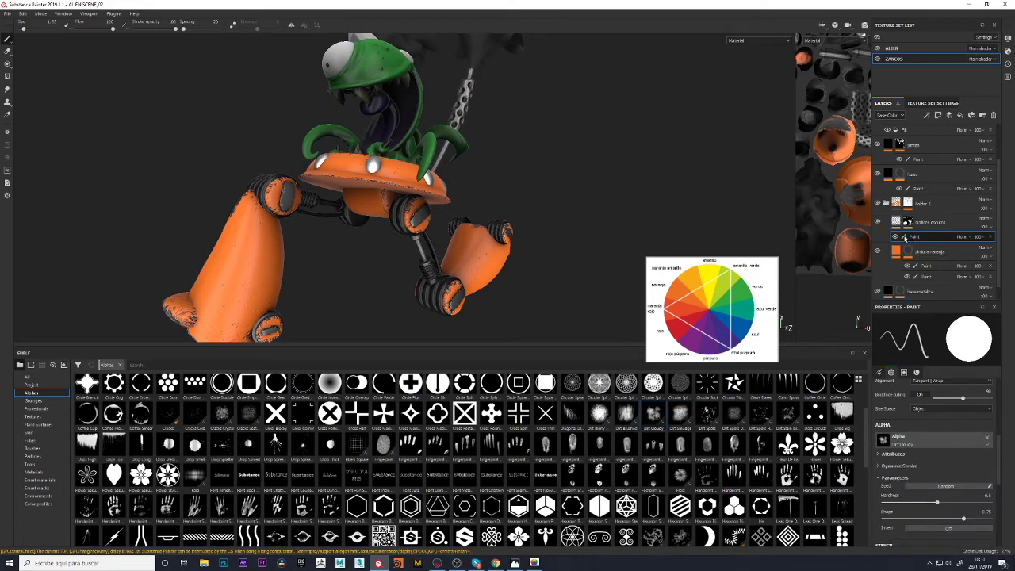
Switch the brush from emissive to roughness painting and bring up its Base Color picker
{"action": "scroll", "coordinate": [947, 477], "scroll_direction": "down", "scroll_amount": 4}
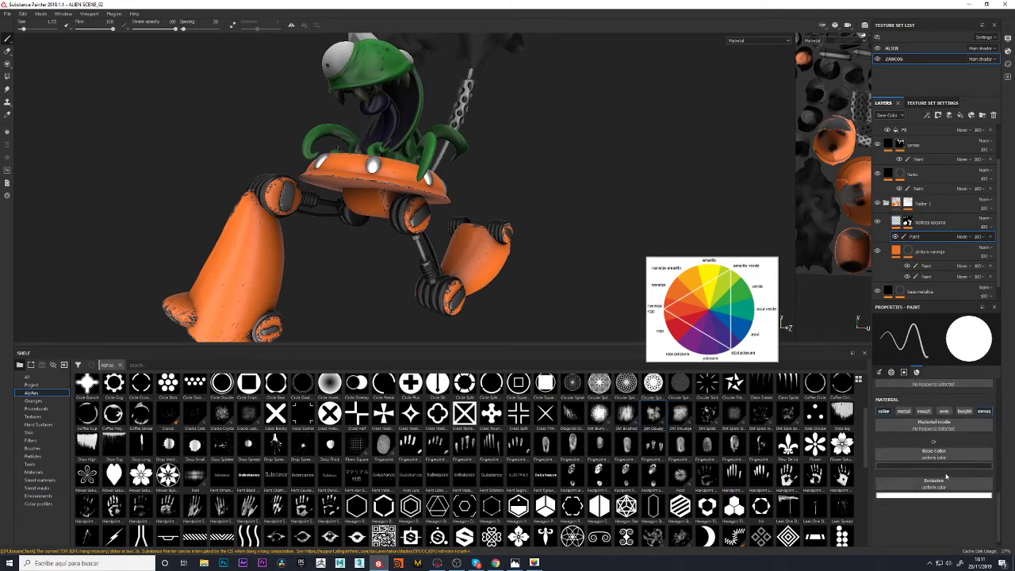
{"action": "scroll", "coordinate": [945, 474], "scroll_direction": "up", "scroll_amount": 1}
{"action": "left_click", "coordinate": [982, 436]}
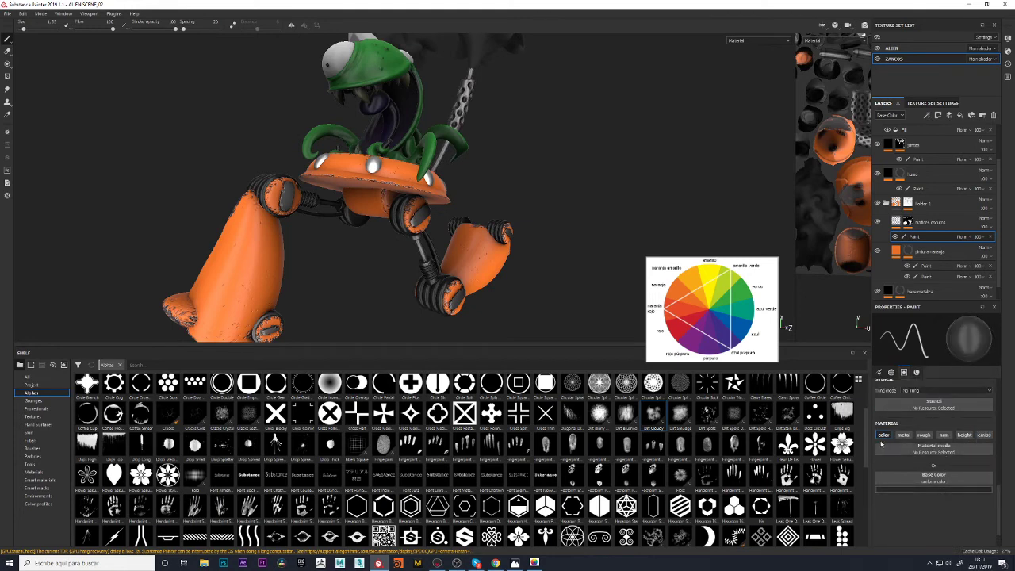
{"action": "left_click", "coordinate": [925, 436]}
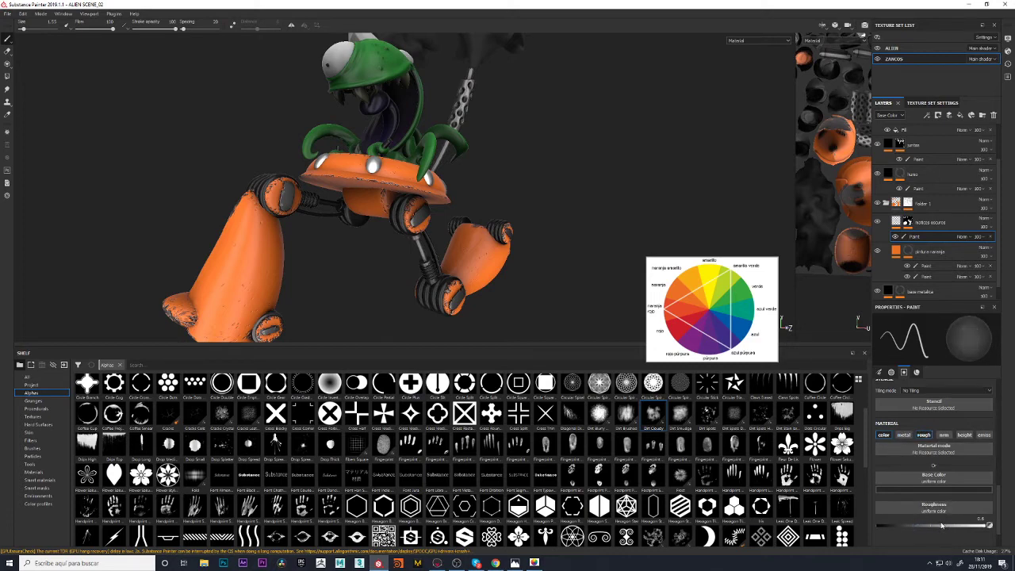
{"action": "left_click", "coordinate": [925, 491]}
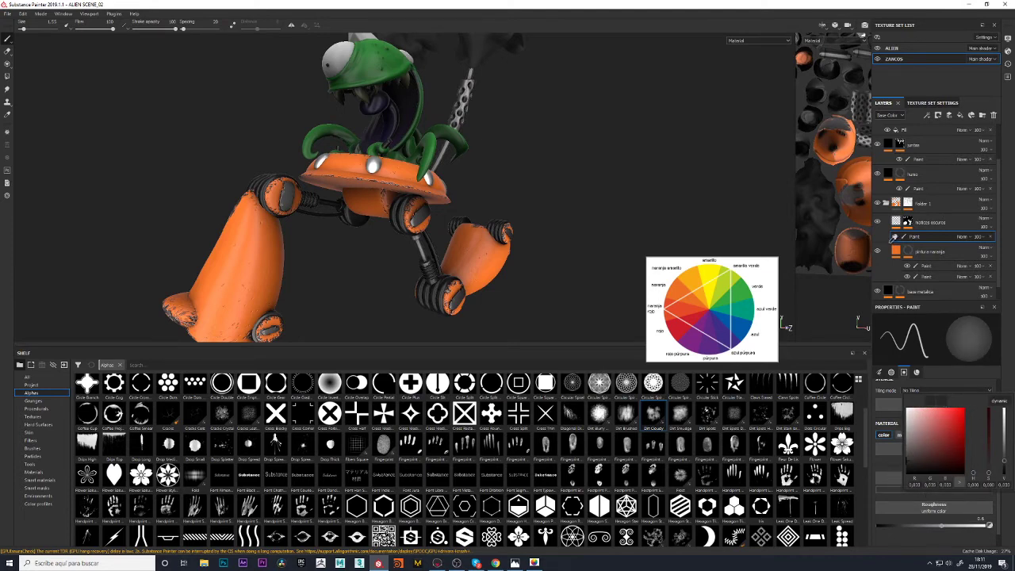
Sample the legs' orange, darken it to V 0.393, and set brush size to about 15.5
{"action": "left_click", "coordinate": [893, 238]}
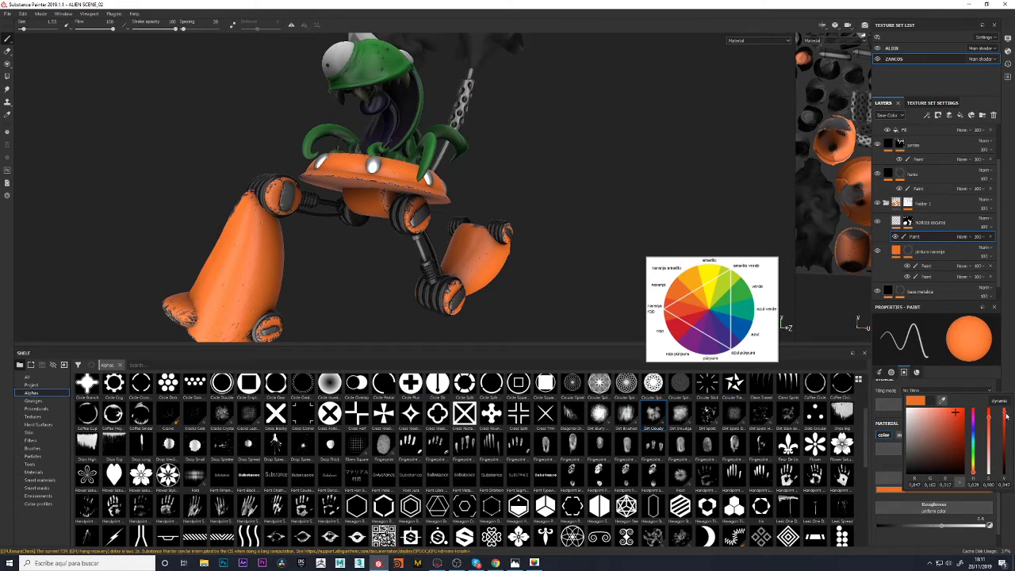
{"action": "left_click_drag", "start_coordinate": [1004, 426], "coordinate": [1005, 435]}
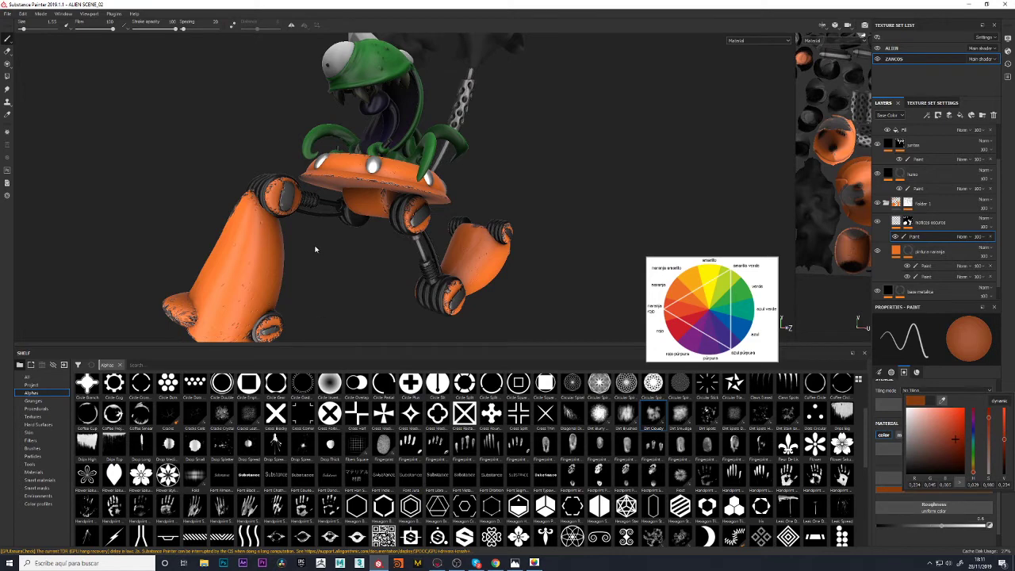
{"action": "left_click_drag", "start_coordinate": [280, 268], "coordinate": [312, 277], "text": "alt"}
{"action": "scroll", "coordinate": [313, 277], "scroll_direction": "up", "scroll_amount": 2}
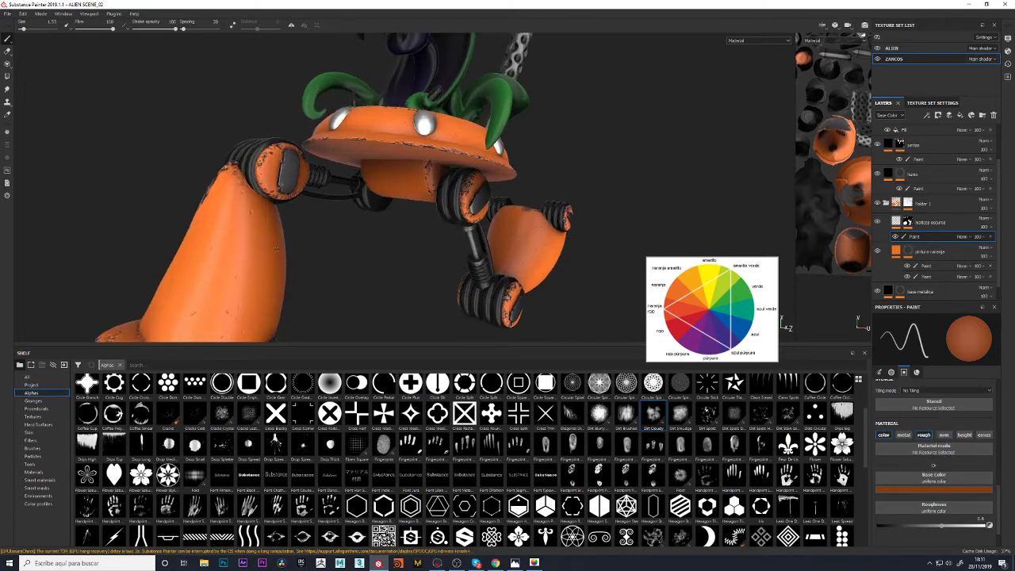
{"action": "right_click_drag", "start_coordinate": [295, 252], "coordinate": [296, 253], "text": "ctrl"}
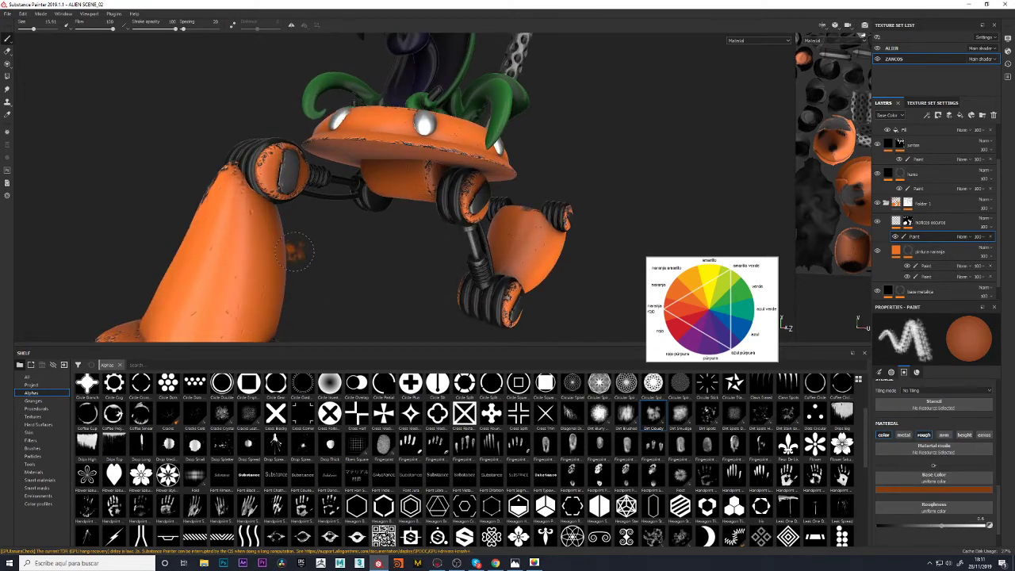
Set the brush Flow to follow Pen pressure
{"action": "left_click", "coordinate": [125, 28]}
{"action": "left_click", "coordinate": [133, 47]}
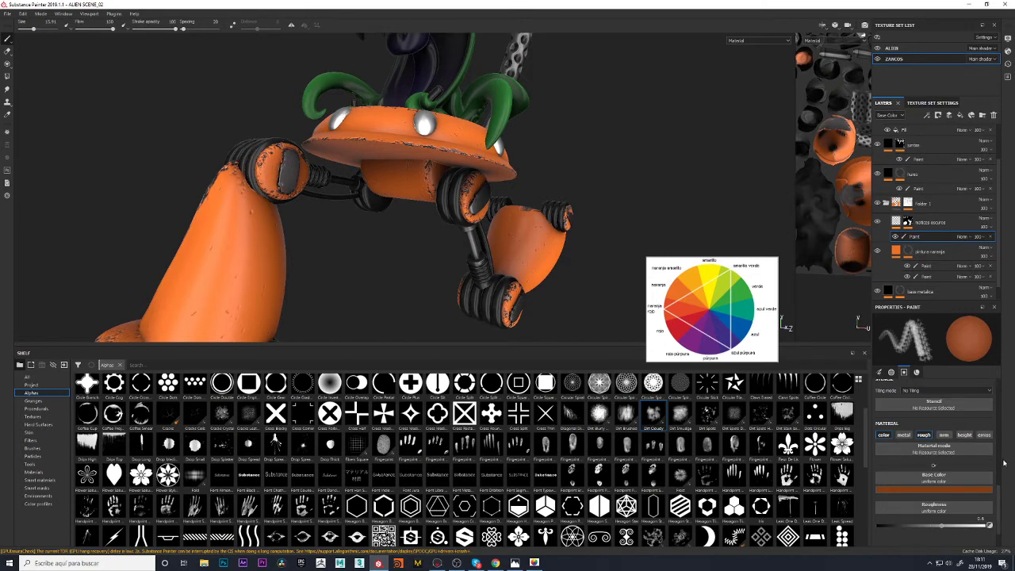
{"action": "scroll", "coordinate": [984, 476], "scroll_direction": "up", "scroll_amount": 3}
{"action": "scroll", "coordinate": [952, 460], "scroll_direction": "up", "scroll_amount": 3}
{"action": "scroll", "coordinate": [920, 444], "scroll_direction": "up", "scroll_amount": 3}
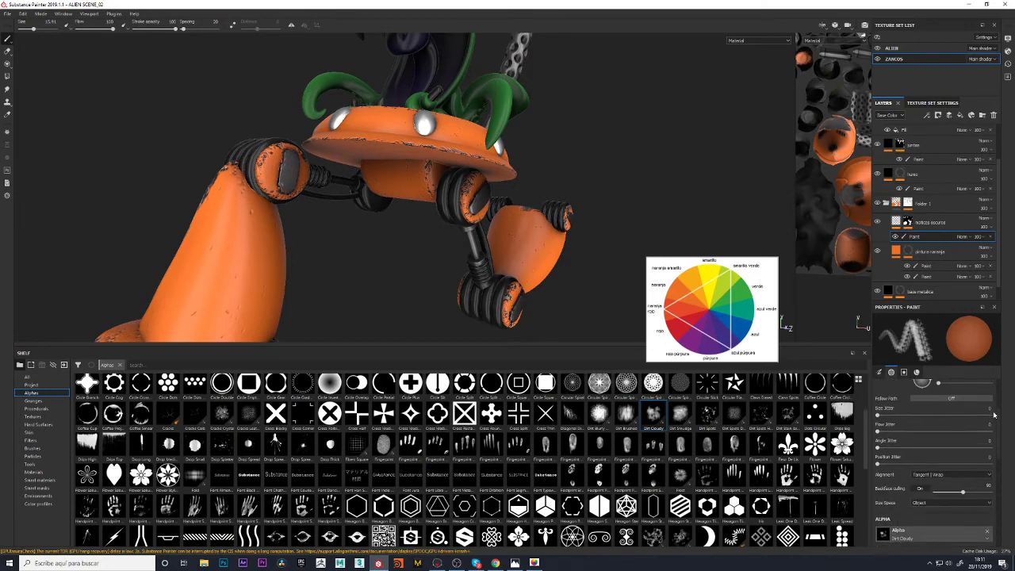
{"action": "scroll", "coordinate": [889, 428], "scroll_direction": "up", "scroll_amount": 3}
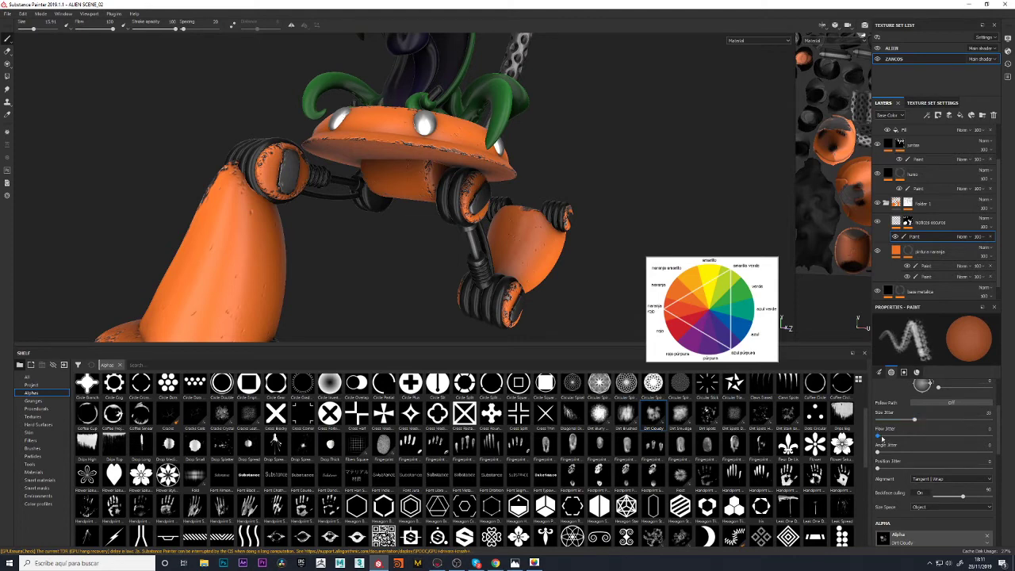
{"action": "mouse_move", "coordinate": [877, 452]}
{"action": "left_mouse_down"}
{"action": "mouse_move", "coordinate": [933, 452]}
{"action": "mouse_move", "coordinate": [901, 469]}
{"action": "left_mouse_up"}
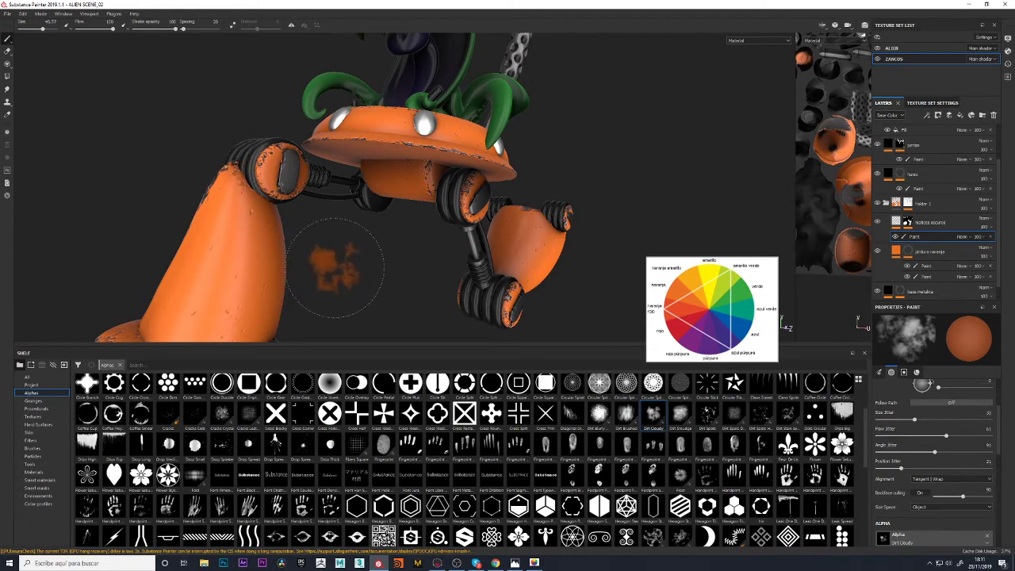
{"action": "mouse_move", "coordinate": [338, 264]}
{"action": "left_mouse_down", "text": "alt"}
{"action": "mouse_move", "coordinate": [341, 287]}
{"action": "mouse_move", "coordinate": [365, 246]}
{"action": "mouse_move", "coordinate": [432, 224]}
{"action": "mouse_move", "coordinate": [412, 285]}
{"action": "mouse_move", "coordinate": [318, 214]}
{"action": "left_mouse_up", "text": "alt"}
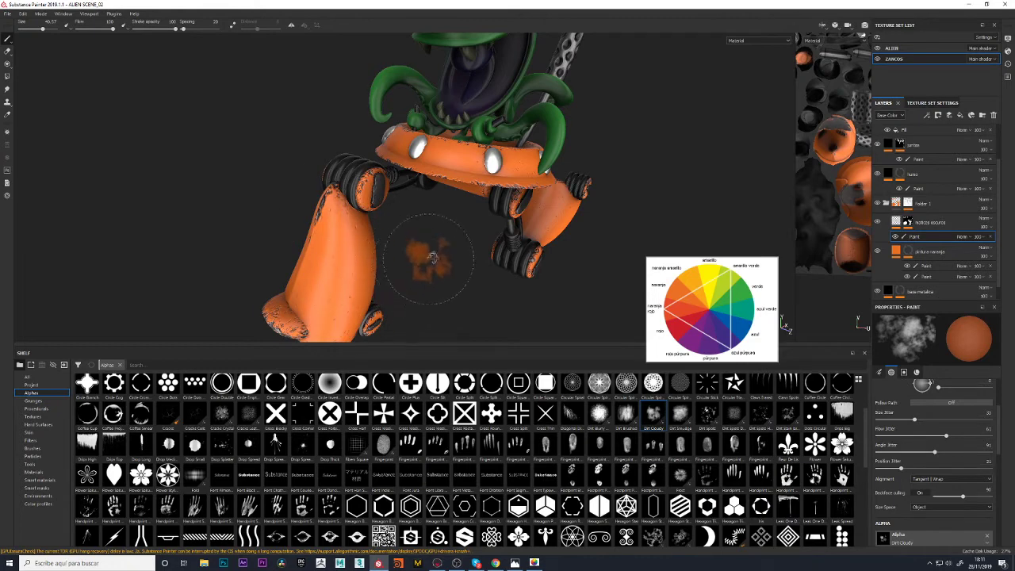
{"action": "mouse_move", "coordinate": [415, 245]}
{"action": "left_mouse_down", "text": "alt"}
{"action": "mouse_move", "coordinate": [357, 198]}
{"action": "mouse_move", "coordinate": [337, 262]}
{"action": "left_mouse_up", "text": "alt"}
{"action": "mouse_move", "coordinate": [356, 205]}
{"action": "left_mouse_down", "text": "alt"}
{"action": "mouse_move", "coordinate": [428, 238]}
{"action": "mouse_move", "coordinate": [341, 158]}
{"action": "left_mouse_up", "text": "alt"}
{"action": "left_click_drag", "start_coordinate": [409, 230], "coordinate": [254, 262], "text": "alt"}
{"action": "left_click_drag", "start_coordinate": [254, 262], "coordinate": [269, 273]}
{"action": "key", "text": "ctrl+z"}
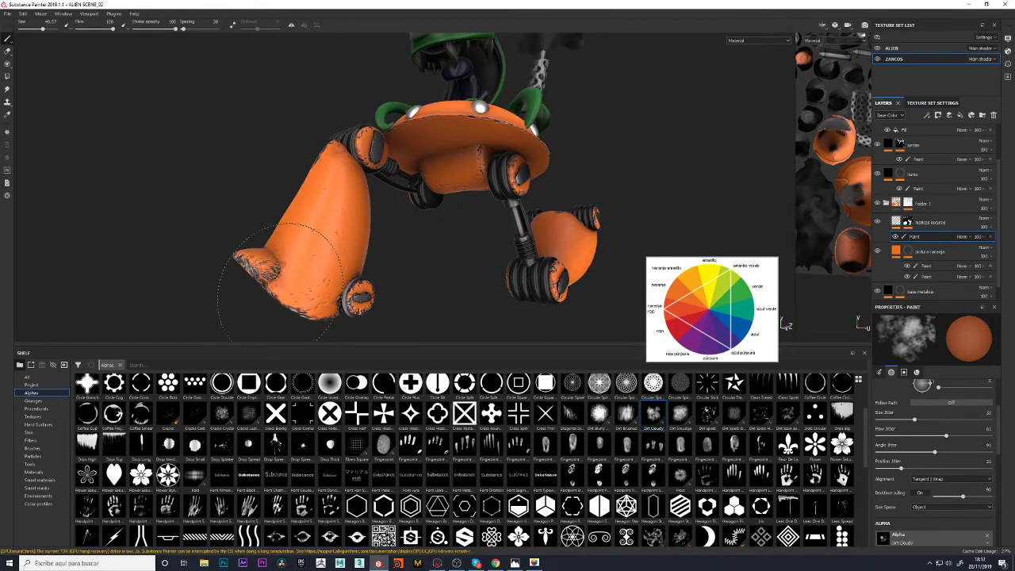
{"action": "key", "text": "bracketleft"}
{"action": "key", "text": "bracketleft"}
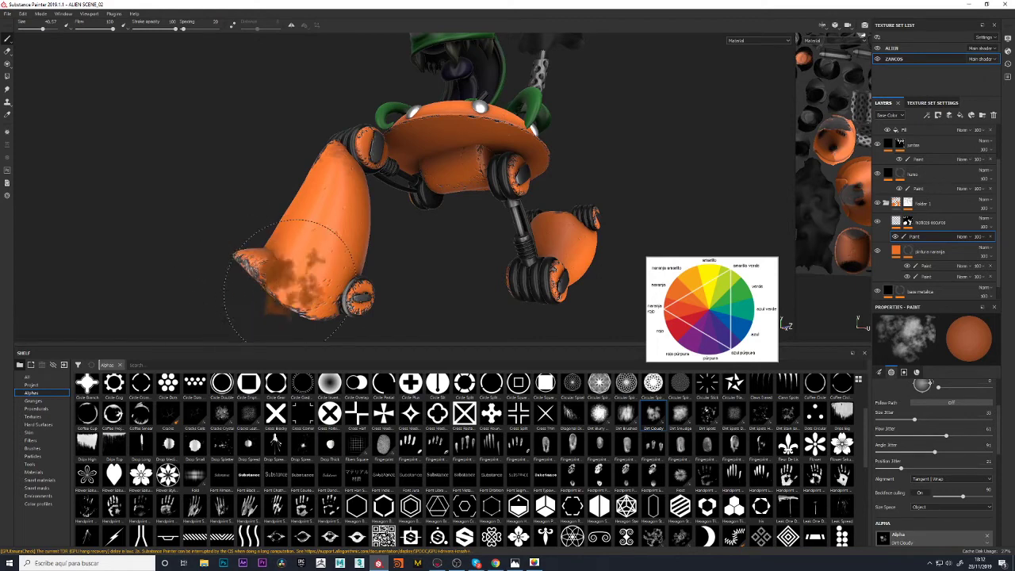
{"action": "key", "text": "bracketright"}
{"action": "key", "text": "bracketright"}
{"action": "key", "text": "bracketright"}
{"action": "left_click_drag", "start_coordinate": [254, 266], "coordinate": [282, 278]}
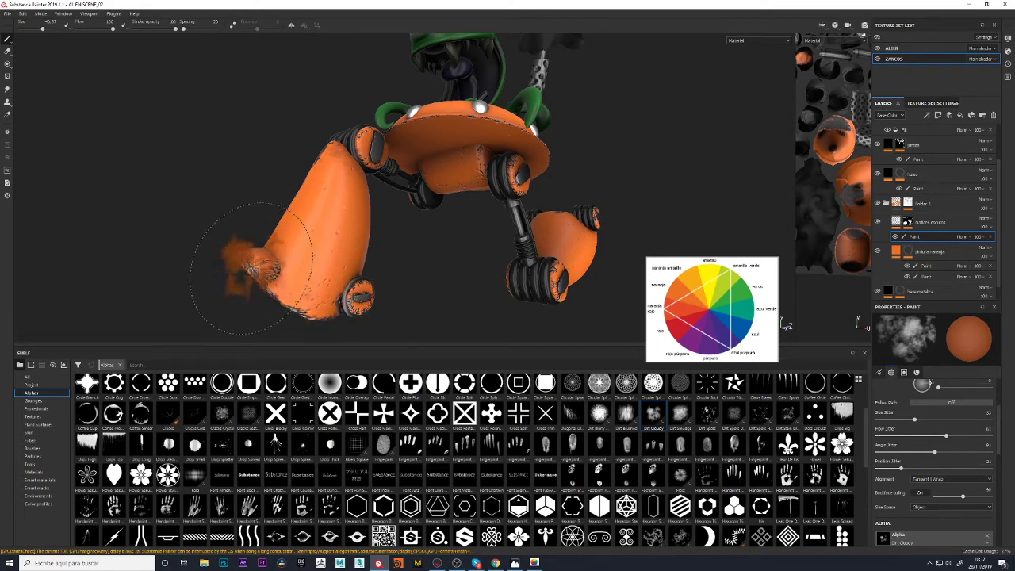
{"action": "key", "text": "ctrl+z"}
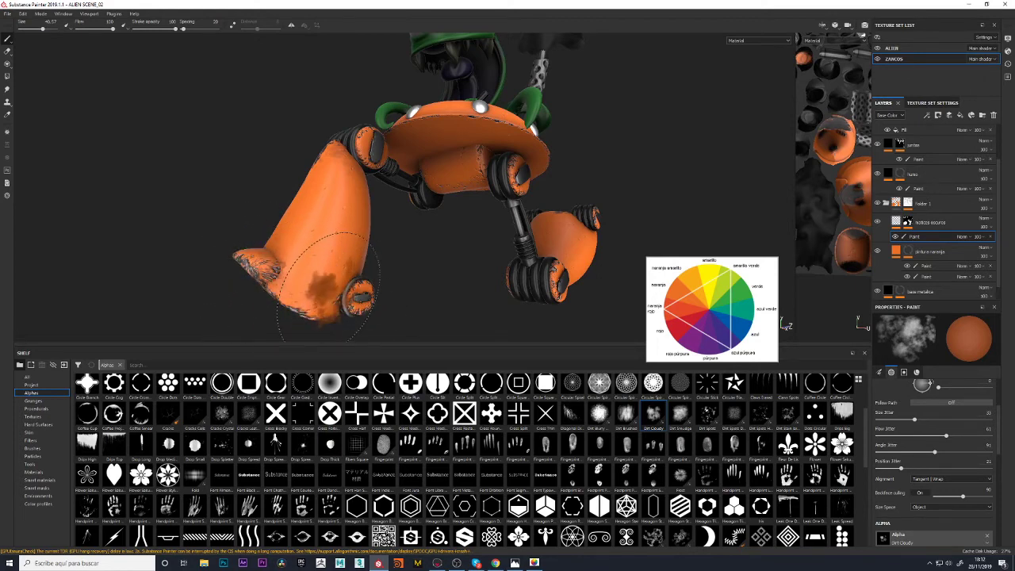
{"action": "mouse_move", "coordinate": [279, 274]}
{"action": "left_mouse_down", "text": "alt"}
{"action": "mouse_move", "coordinate": [373, 278]}
{"action": "mouse_move", "coordinate": [349, 278]}
{"action": "left_mouse_up", "text": "alt"}
{"action": "mouse_move", "coordinate": [400, 246]}
{"action": "left_mouse_down", "text": "alt"}
{"action": "mouse_move", "coordinate": [419, 276]}
{"action": "mouse_move", "coordinate": [446, 254]}
{"action": "mouse_move", "coordinate": [657, 254]}
{"action": "mouse_move", "coordinate": [612, 170]}
{"action": "mouse_move", "coordinate": [627, 179]}
{"action": "mouse_move", "coordinate": [615, 187]}
{"action": "mouse_move", "coordinate": [600, 169]}
{"action": "mouse_move", "coordinate": [587, 195]}
{"action": "left_mouse_up", "text": "alt"}
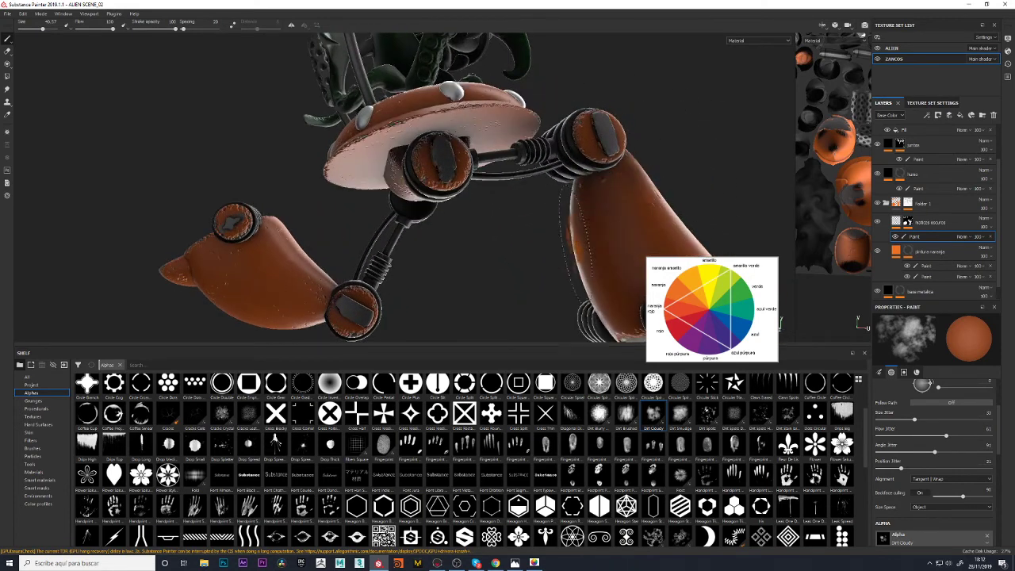
{"action": "left_click_drag", "start_coordinate": [571, 242], "coordinate": [544, 294], "text": "alt"}
{"action": "left_click_drag", "start_coordinate": [415, 284], "coordinate": [449, 314], "text": "alt"}
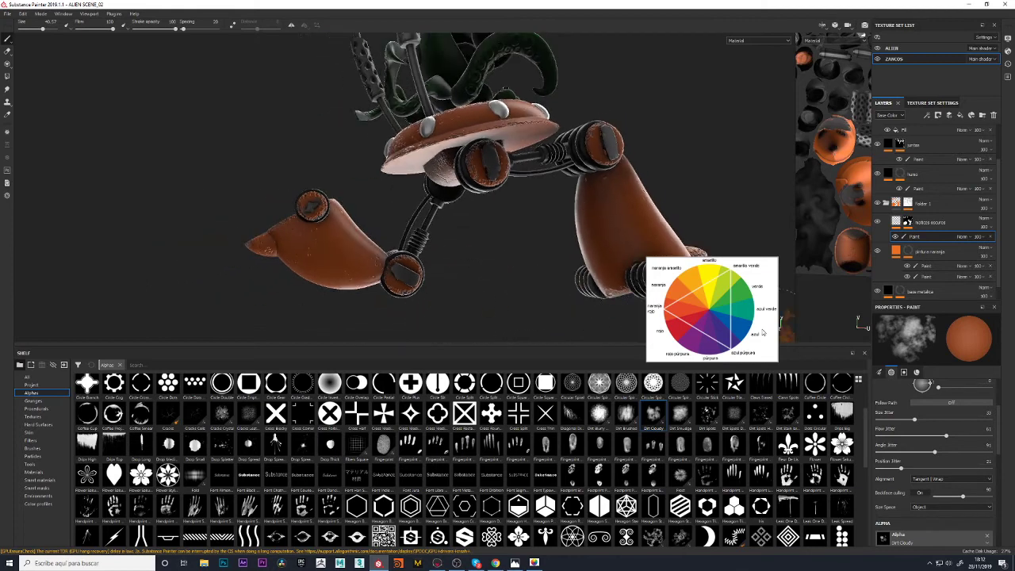
{"action": "mouse_move", "coordinate": [762, 334]}
{"action": "left_mouse_down"}
{"action": "mouse_move", "coordinate": [773, 474]}
{"action": "mouse_move", "coordinate": [817, 505]}
{"action": "left_mouse_up"}
{"action": "mouse_move", "coordinate": [488, 182]}
{"action": "left_mouse_down", "text": "alt"}
{"action": "mouse_move", "coordinate": [483, 264]}
{"action": "mouse_move", "coordinate": [407, 238]}
{"action": "mouse_move", "coordinate": [268, 267]}
{"action": "mouse_move", "coordinate": [258, 286]}
{"action": "mouse_move", "coordinate": [539, 285]}
{"action": "mouse_move", "coordinate": [581, 240]}
{"action": "mouse_move", "coordinate": [646, 242]}
{"action": "mouse_move", "coordinate": [453, 284]}
{"action": "left_mouse_up", "text": "alt"}
{"action": "mouse_move", "coordinate": [510, 256]}
{"action": "left_mouse_down", "text": "alt"}
{"action": "mouse_move", "coordinate": [496, 226]}
{"action": "mouse_move", "coordinate": [566, 300]}
{"action": "mouse_move", "coordinate": [487, 260]}
{"action": "mouse_move", "coordinate": [611, 181]}
{"action": "mouse_move", "coordinate": [614, 203]}
{"action": "mouse_move", "coordinate": [376, 166]}
{"action": "mouse_move", "coordinate": [587, 178]}
{"action": "left_mouse_up", "text": "alt"}
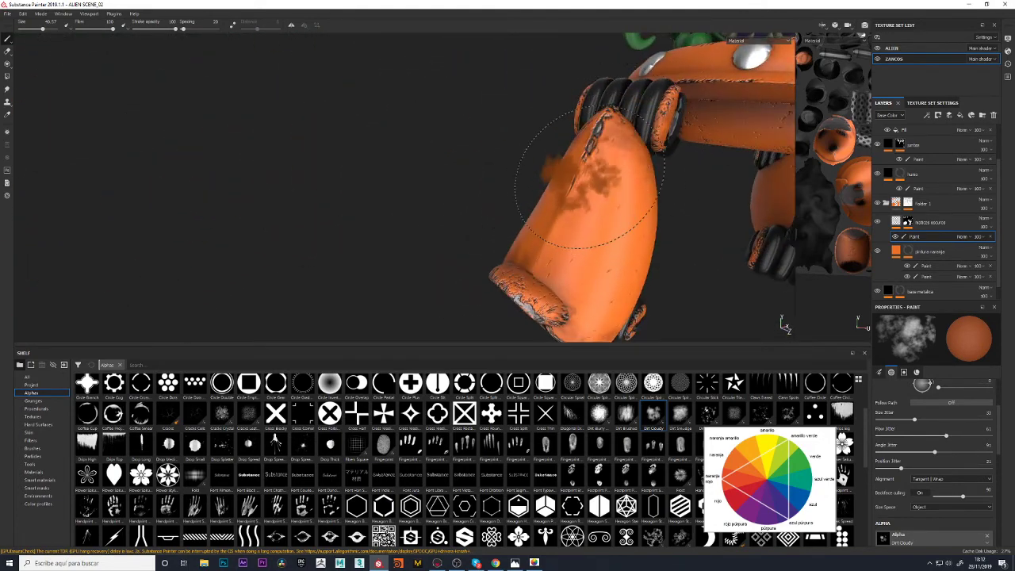
{"action": "mouse_move", "coordinate": [408, 164]}
{"action": "left_mouse_down", "text": "alt"}
{"action": "mouse_move", "coordinate": [182, 199]}
{"action": "mouse_move", "coordinate": [357, 252]}
{"action": "mouse_move", "coordinate": [341, 200]}
{"action": "left_mouse_up", "text": "alt"}
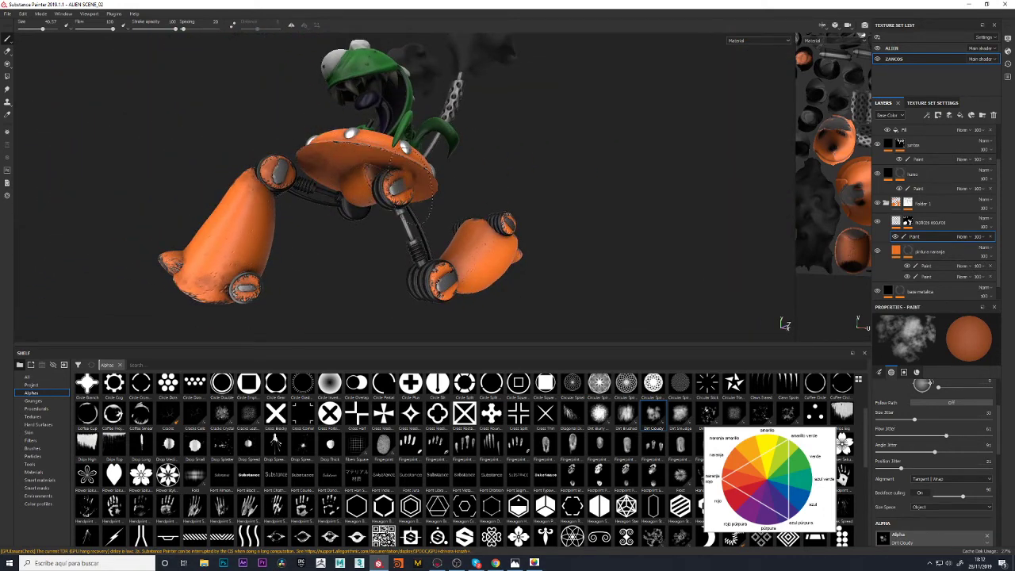
{"action": "mouse_move", "coordinate": [442, 188]}
{"action": "left_mouse_down", "text": "alt"}
{"action": "mouse_move", "coordinate": [489, 170]}
{"action": "mouse_move", "coordinate": [379, 186]}
{"action": "left_mouse_up", "text": "alt"}
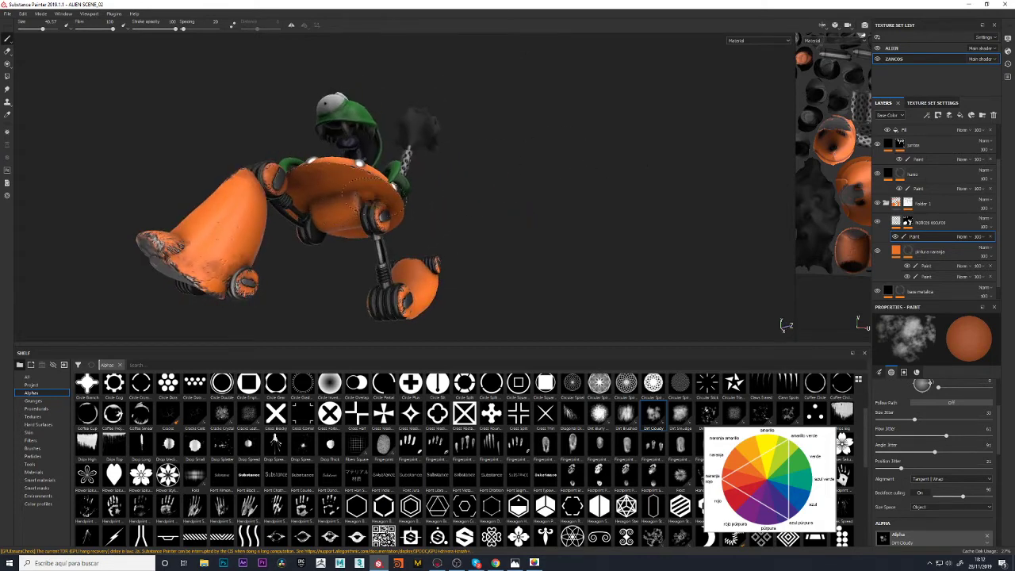
{"action": "mouse_move", "coordinate": [505, 195]}
{"action": "left_mouse_down", "text": "alt"}
{"action": "mouse_move", "coordinate": [573, 181]}
{"action": "mouse_move", "coordinate": [494, 220]}
{"action": "mouse_move", "coordinate": [540, 198]}
{"action": "left_mouse_up", "text": "alt"}
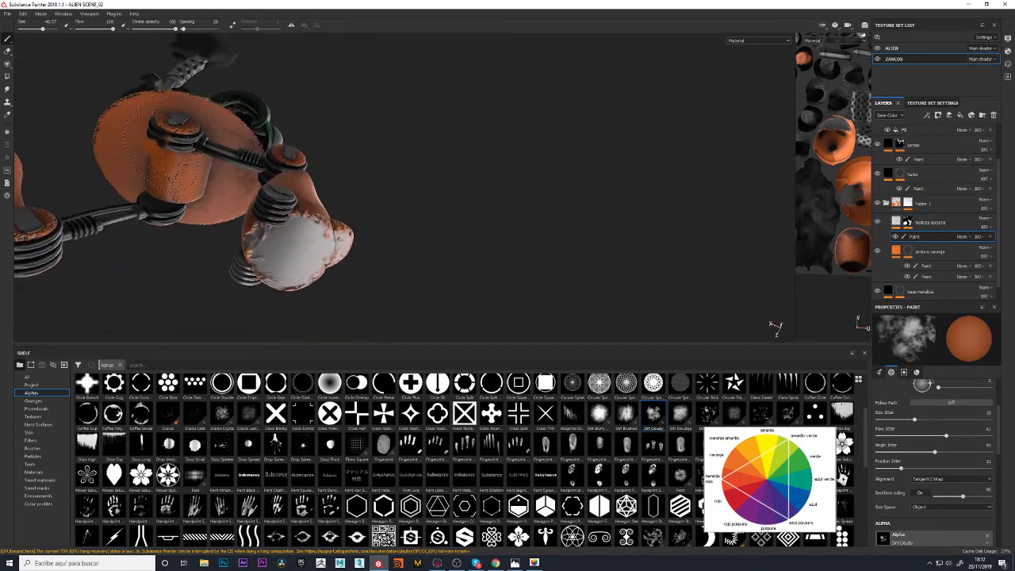
{"action": "mouse_move", "coordinate": [84, 155]}
{"action": "left_mouse_down", "text": "alt"}
{"action": "mouse_move", "coordinate": [483, 188]}
{"action": "mouse_move", "coordinate": [406, 218]}
{"action": "mouse_move", "coordinate": [501, 238]}
{"action": "mouse_move", "coordinate": [504, 261]}
{"action": "left_mouse_up", "text": "alt"}
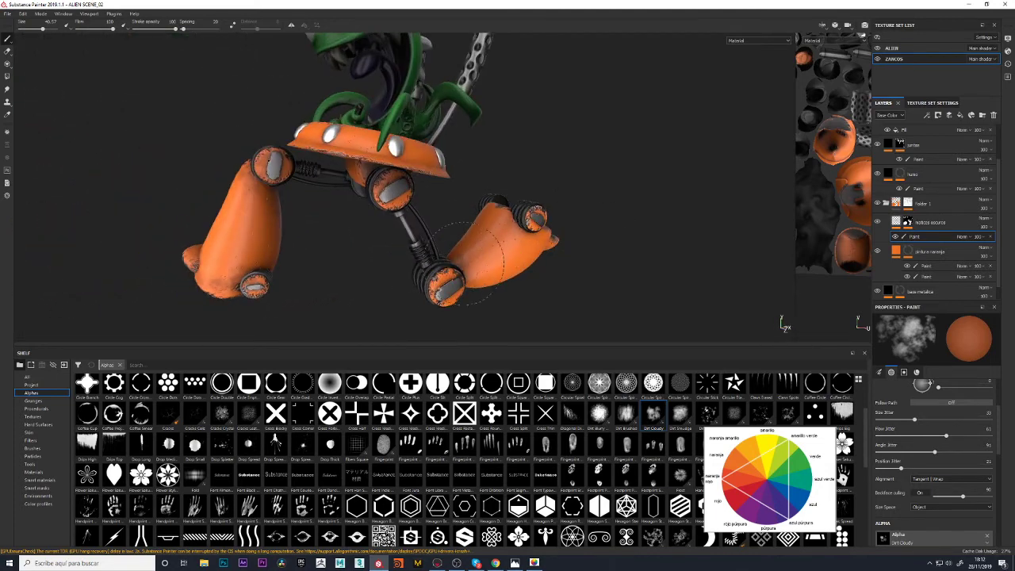
Inspect the legs and underside, then undo the stray orange streak on the body
{"action": "mouse_move", "coordinate": [512, 220]}
{"action": "left_mouse_down", "text": "alt"}
{"action": "mouse_move", "coordinate": [657, 294]}
{"action": "mouse_move", "coordinate": [555, 238]}
{"action": "mouse_move", "coordinate": [570, 150]}
{"action": "mouse_move", "coordinate": [567, 194]}
{"action": "mouse_move", "coordinate": [503, 166]}
{"action": "mouse_move", "coordinate": [399, 232]}
{"action": "left_mouse_up", "text": "alt"}
{"action": "left_click_drag", "start_coordinate": [437, 272], "coordinate": [476, 203], "text": "alt"}
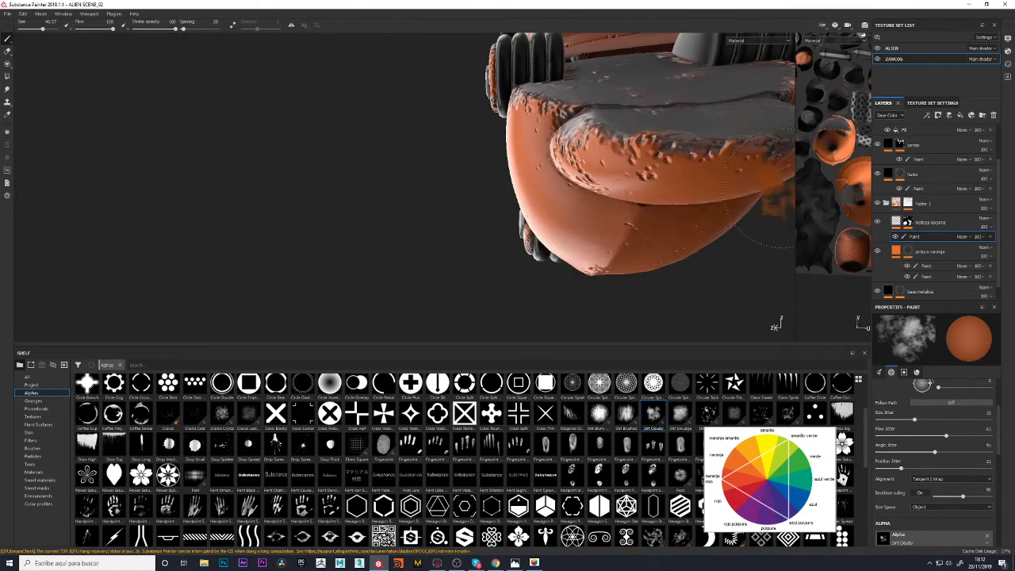
{"action": "left_click_drag", "start_coordinate": [666, 208], "coordinate": [280, 229], "text": "alt"}
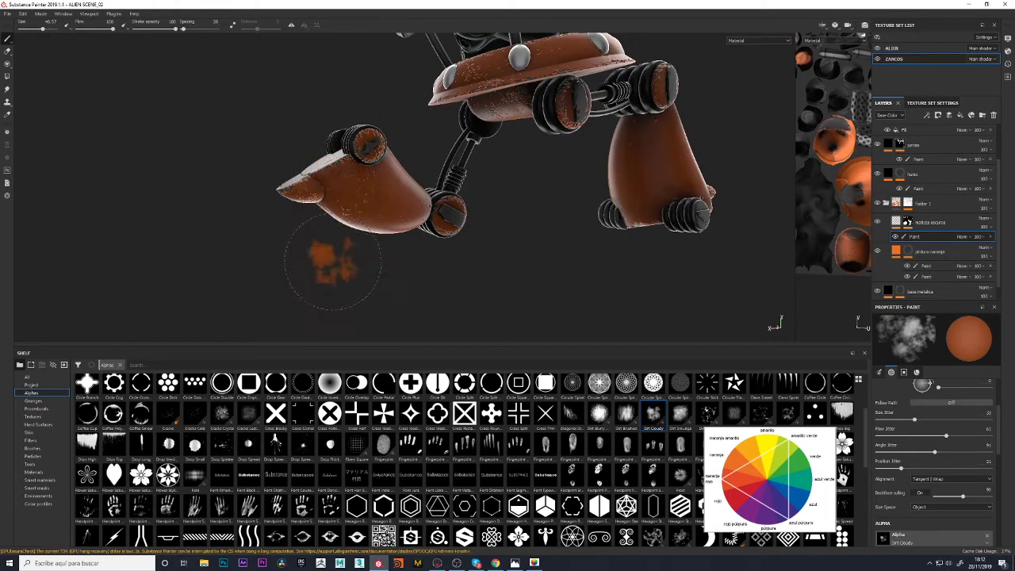
{"action": "mouse_move", "coordinate": [328, 258]}
{"action": "left_mouse_down", "text": "alt"}
{"action": "mouse_move", "coordinate": [321, 131]}
{"action": "mouse_move", "coordinate": [603, 246]}
{"action": "mouse_move", "coordinate": [278, 209]}
{"action": "mouse_move", "coordinate": [317, 170]}
{"action": "left_mouse_up", "text": "alt"}
{"action": "mouse_move", "coordinate": [411, 214]}
{"action": "left_mouse_down", "text": "alt"}
{"action": "mouse_move", "coordinate": [505, 228]}
{"action": "mouse_move", "coordinate": [438, 272]}
{"action": "left_mouse_up", "text": "alt"}
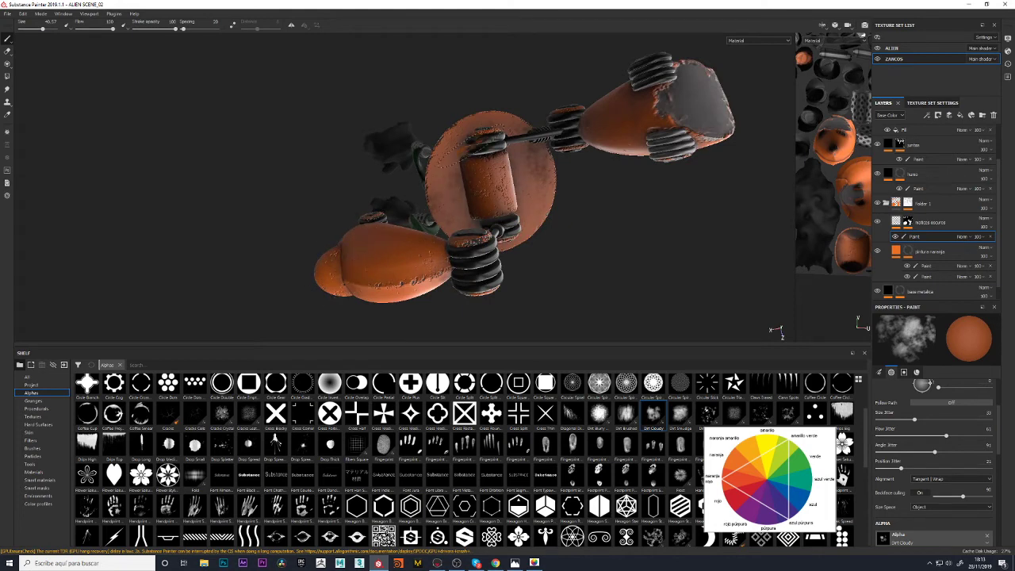
{"action": "left_click_drag", "start_coordinate": [617, 203], "coordinate": [612, 269], "text": "alt"}
{"action": "left_click_drag", "start_coordinate": [590, 234], "coordinate": [608, 269], "text": "alt"}
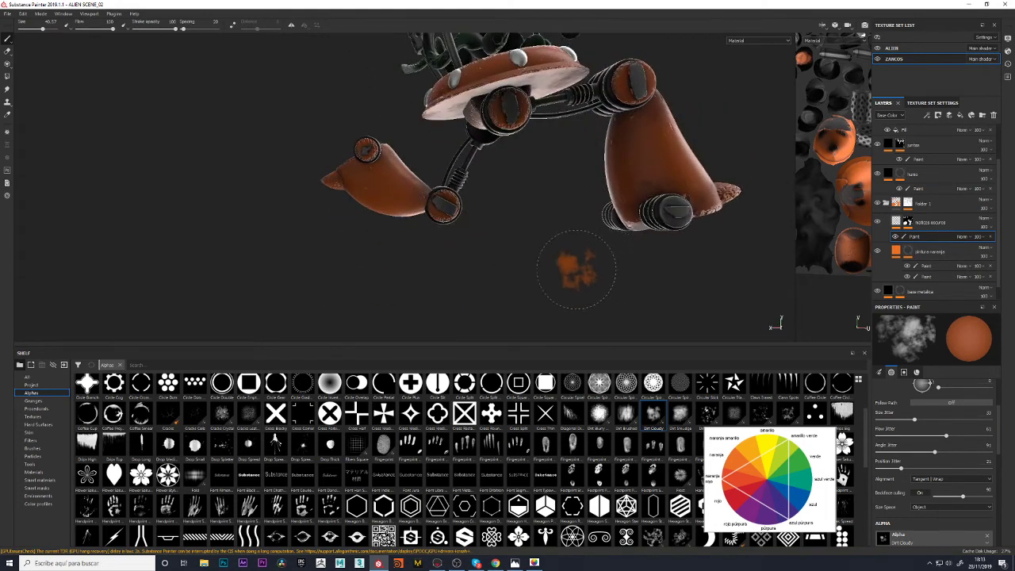
{"action": "mouse_move", "coordinate": [557, 244]}
{"action": "left_mouse_down", "text": "alt"}
{"action": "mouse_move", "coordinate": [503, 265]}
{"action": "mouse_move", "coordinate": [624, 163]}
{"action": "mouse_move", "coordinate": [542, 163]}
{"action": "mouse_move", "coordinate": [508, 261]}
{"action": "mouse_move", "coordinate": [517, 315]}
{"action": "mouse_move", "coordinate": [585, 245]}
{"action": "left_mouse_up", "text": "alt"}
{"action": "scroll", "coordinate": [518, 238], "scroll_direction": "up", "scroll_amount": 2}
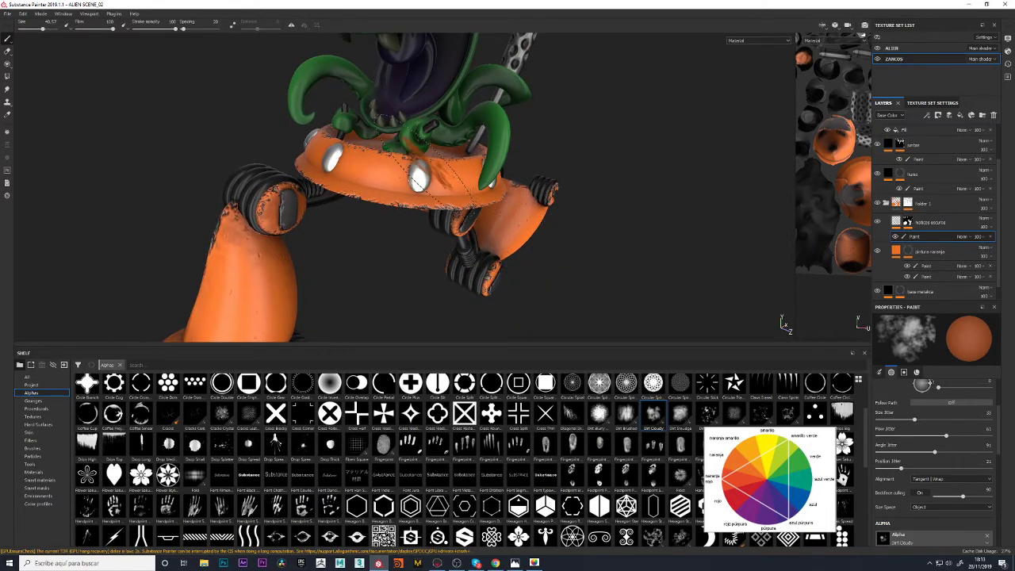
{"action": "key", "text": "ctrl+z"}
Dab a soft orange wear mark onto the right leg and review the whole robot
{"action": "left_click", "coordinate": [522, 225]}
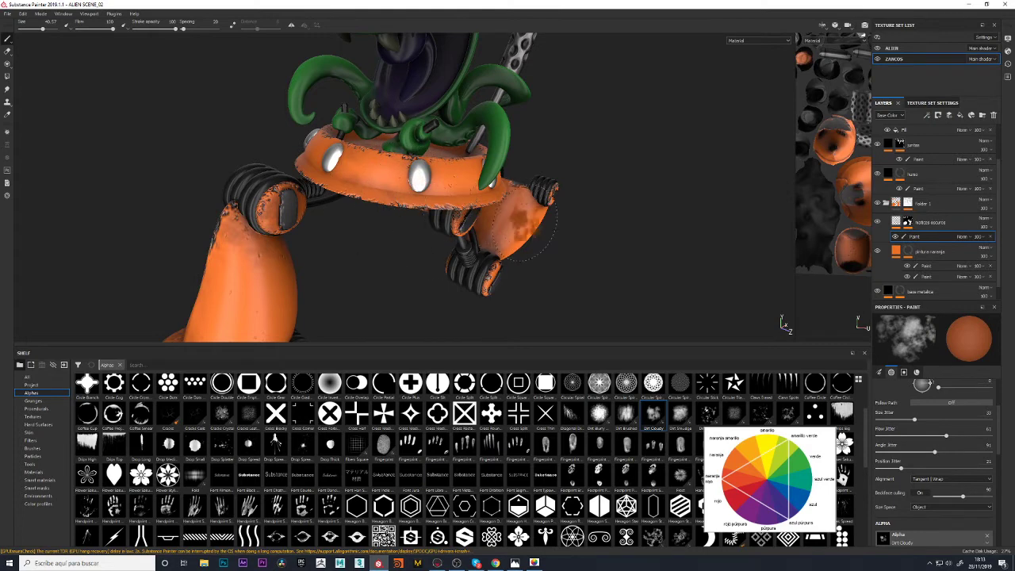
{"action": "mouse_move", "coordinate": [519, 226]}
{"action": "left_mouse_down", "text": "alt"}
{"action": "mouse_move", "coordinate": [555, 238]}
{"action": "mouse_move", "coordinate": [623, 220]}
{"action": "mouse_move", "coordinate": [446, 175]}
{"action": "left_mouse_up", "text": "alt"}
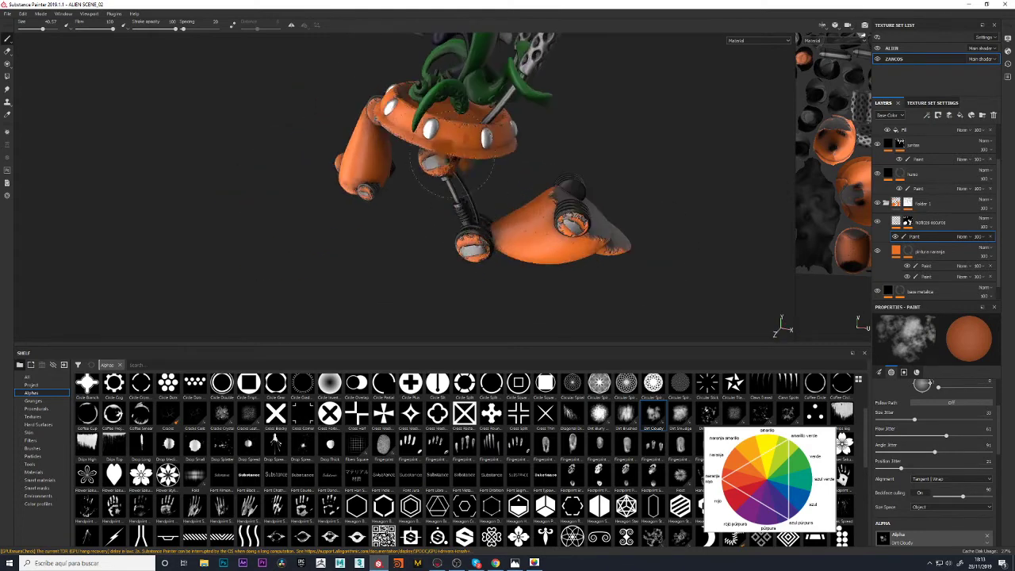
{"action": "mouse_move", "coordinate": [611, 164]}
{"action": "left_mouse_down", "text": "alt"}
{"action": "mouse_move", "coordinate": [453, 182]}
{"action": "mouse_move", "coordinate": [583, 217]}
{"action": "mouse_move", "coordinate": [629, 272]}
{"action": "mouse_move", "coordinate": [749, 277]}
{"action": "mouse_move", "coordinate": [600, 41]}
{"action": "mouse_move", "coordinate": [595, 250]}
{"action": "left_mouse_up", "text": "alt"}
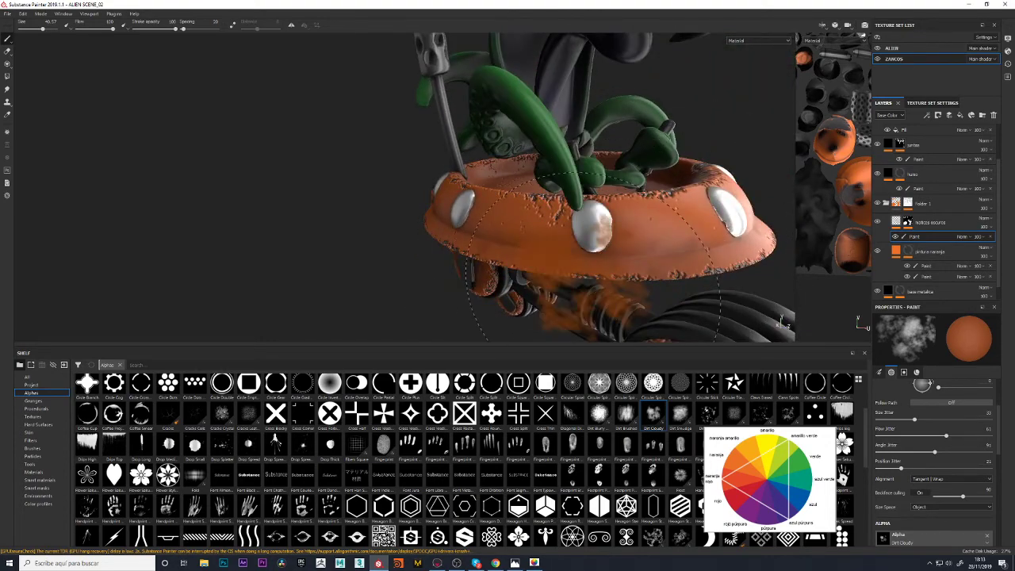
{"action": "mouse_move", "coordinate": [204, 198]}
{"action": "left_mouse_down", "text": "alt"}
{"action": "mouse_move", "coordinate": [351, 227]}
{"action": "mouse_move", "coordinate": [230, 226]}
{"action": "mouse_move", "coordinate": [574, 241]}
{"action": "mouse_move", "coordinate": [565, 230]}
{"action": "mouse_move", "coordinate": [605, 222]}
{"action": "mouse_move", "coordinate": [600, 186]}
{"action": "mouse_move", "coordinate": [608, 208]}
{"action": "left_mouse_up", "text": "alt"}
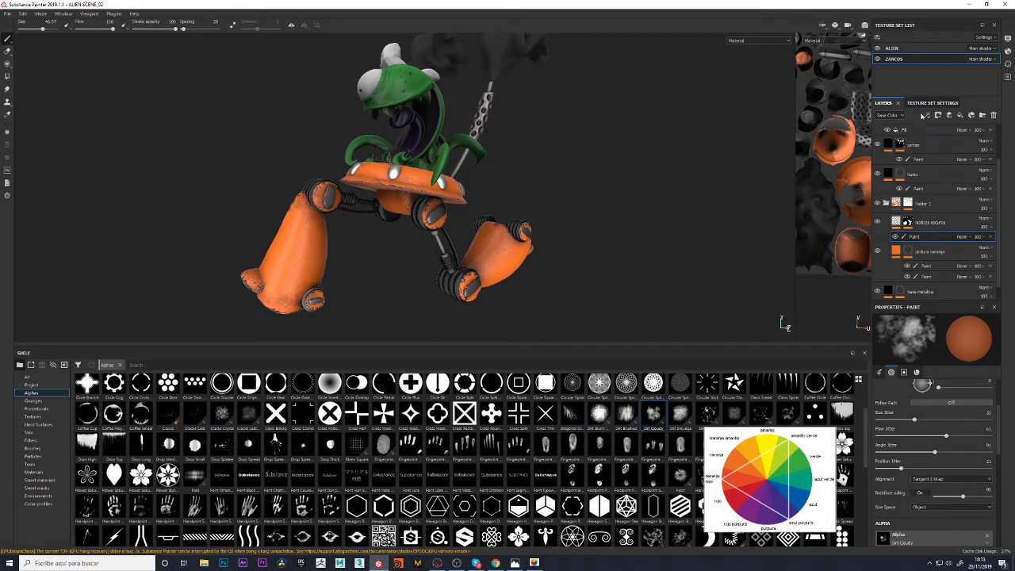
Add top layers named locos and aceite chorreando, giving aceite chorreando a Paint effect
{"action": "left_click", "coordinate": [937, 117]}
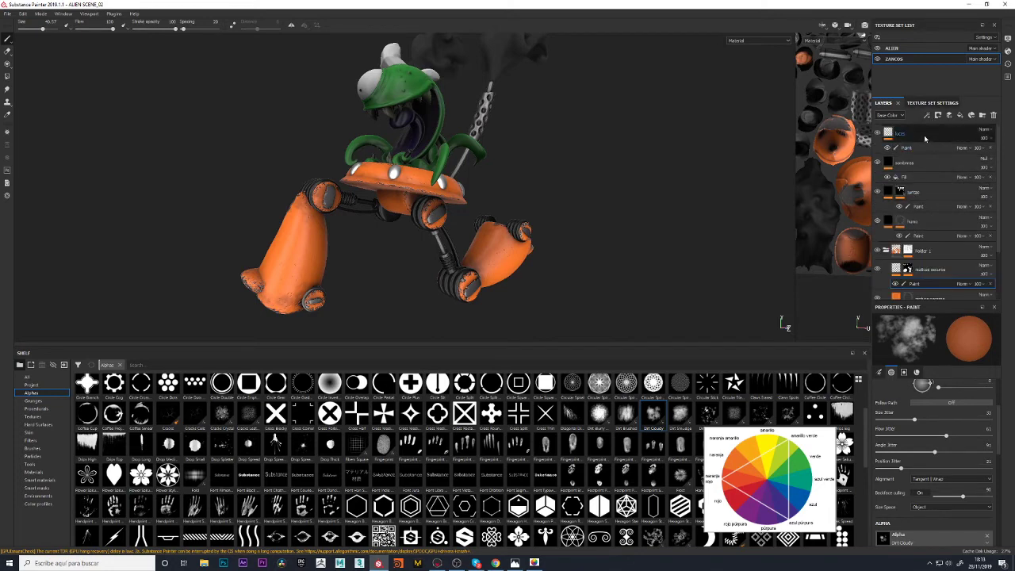
{"action": "key", "text": "Return"}
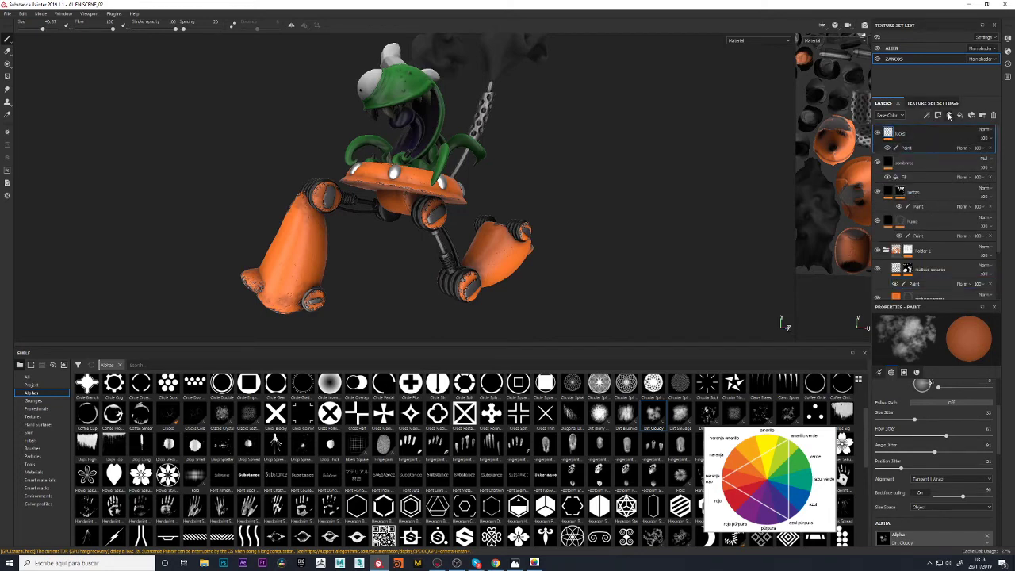
{"action": "left_click", "coordinate": [950, 116]}
{"action": "double_click", "coordinate": [912, 135]}
{"action": "type", "text": "aceite chorreando"}
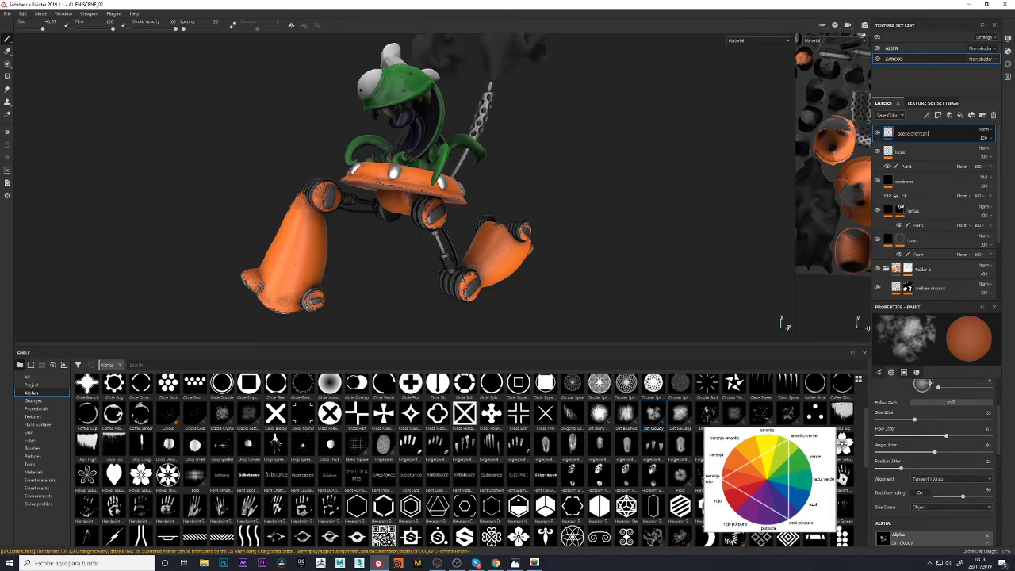
{"action": "double_click", "coordinate": [913, 135]}
{"action": "right_click", "coordinate": [890, 133]}
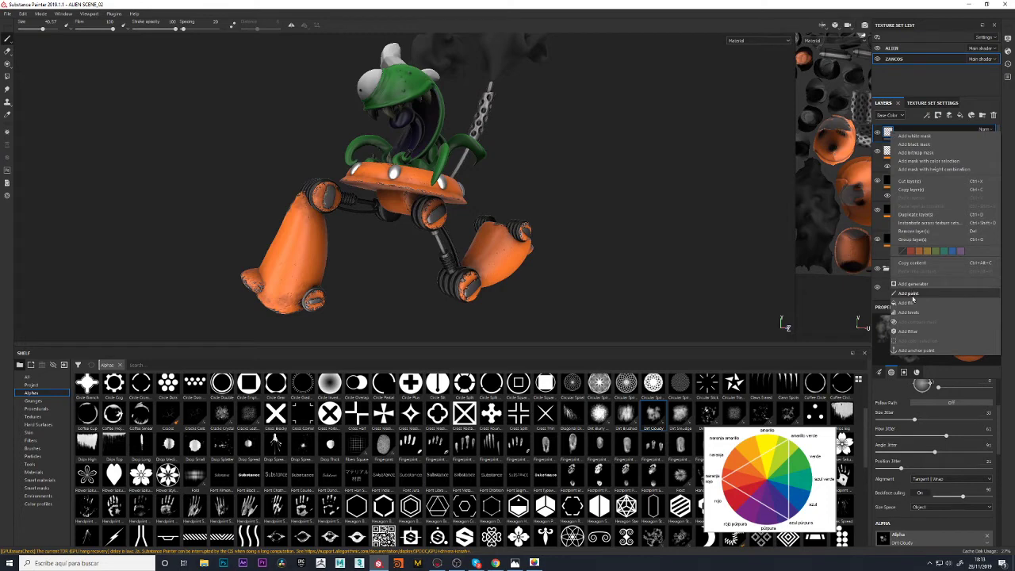
{"action": "left_click", "coordinate": [908, 294]}
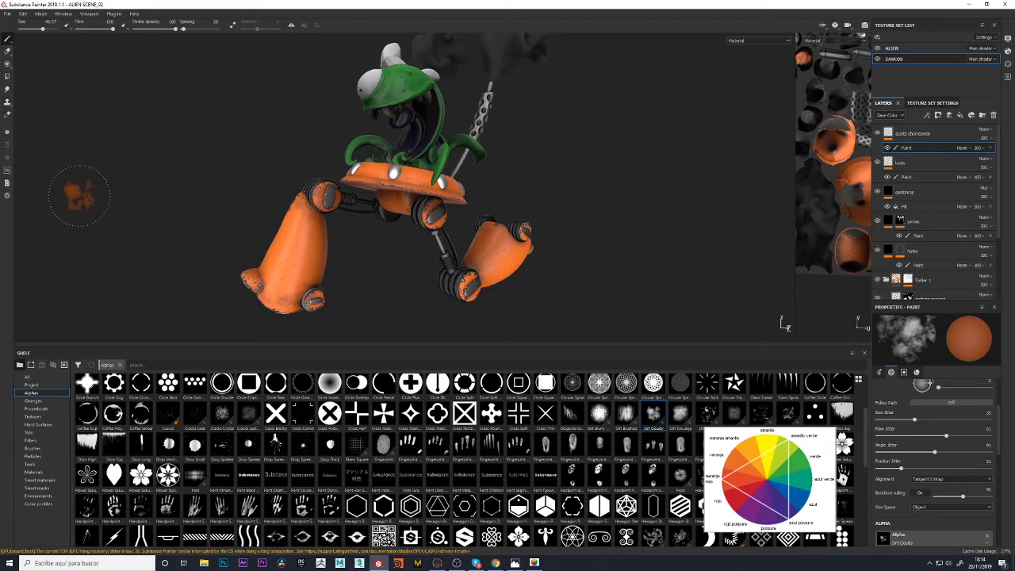
{"action": "mouse_move", "coordinate": [7, 38]}
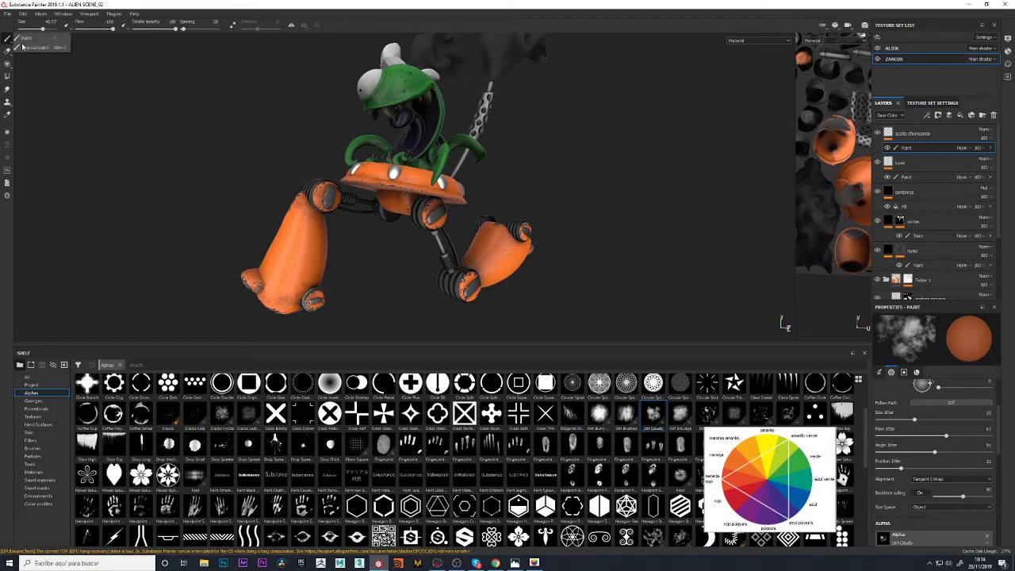
Switch to Physical Paint with the Leaks particle preset and drip a test on the left leg
{"action": "left_click", "coordinate": [23, 46]}
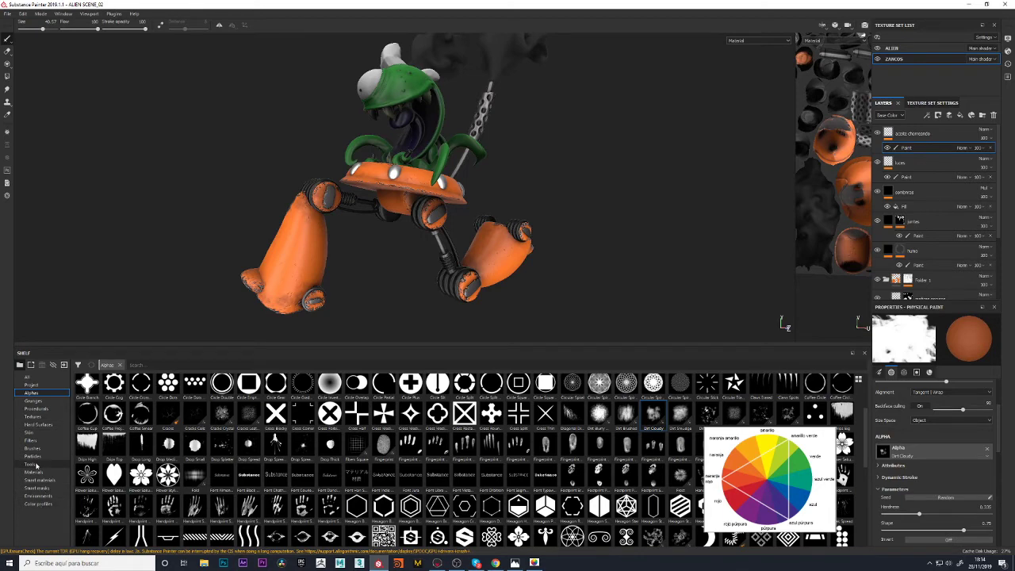
{"action": "left_click", "coordinate": [33, 457]}
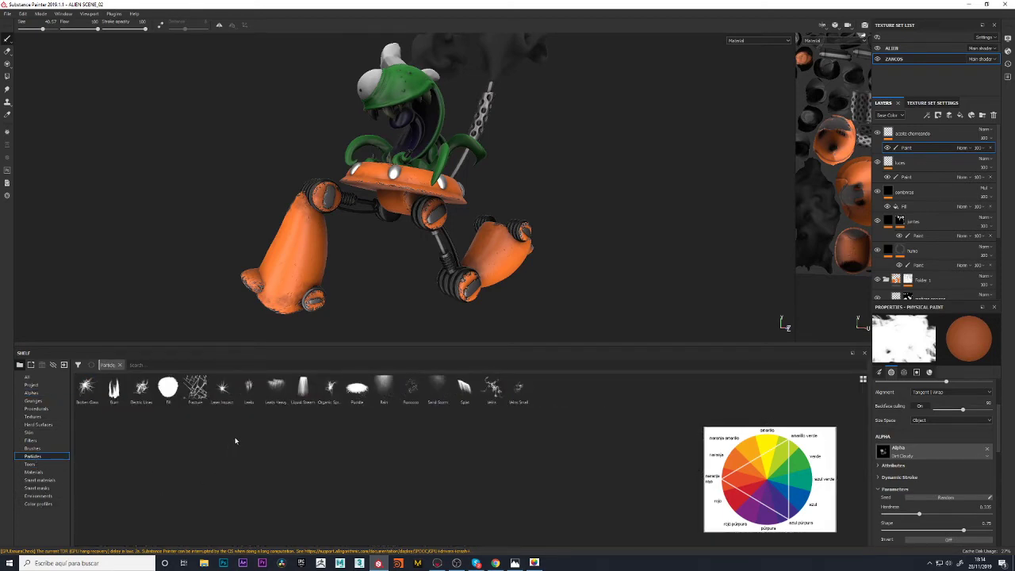
{"action": "left_click", "coordinate": [248, 388]}
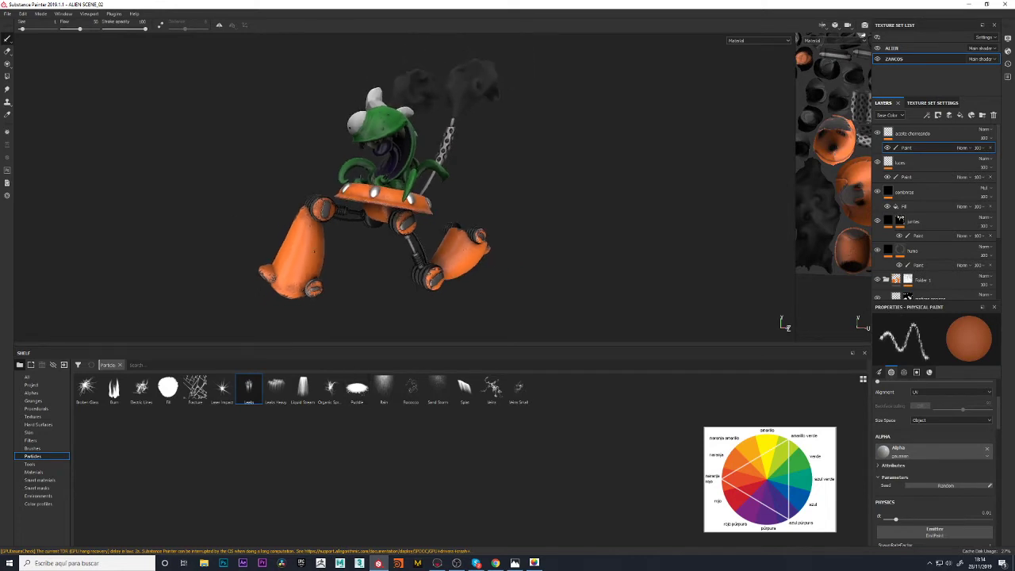
{"action": "scroll", "coordinate": [412, 190], "scroll_direction": "up", "scroll_amount": 3}
{"action": "left_click", "coordinate": [300, 200]}
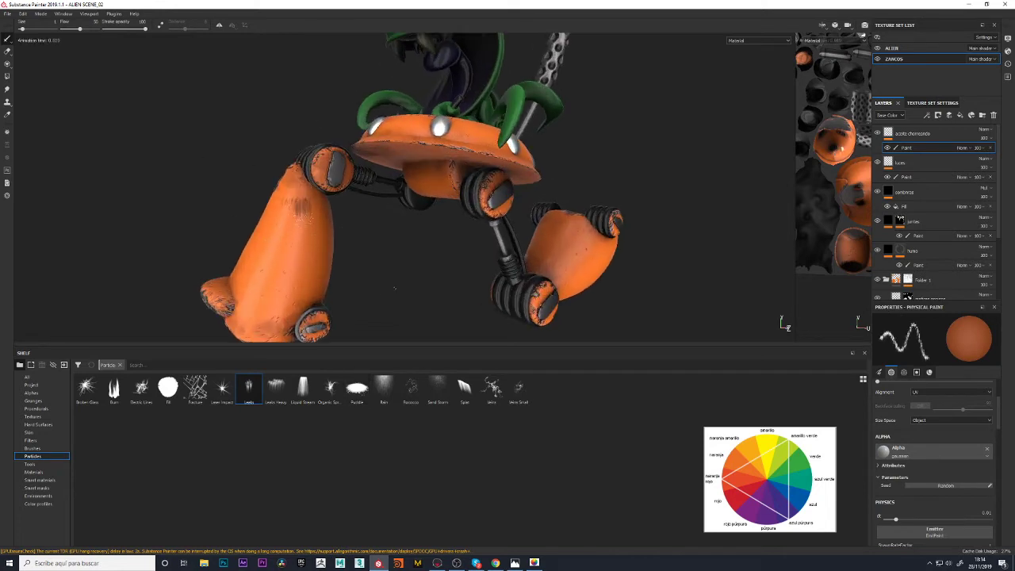
{"action": "mouse_move", "coordinate": [383, 291]}
{"action": "left_mouse_down", "text": "alt"}
{"action": "mouse_move", "coordinate": [425, 286]}
{"action": "mouse_move", "coordinate": [350, 244]}
{"action": "left_mouse_up", "text": "alt"}
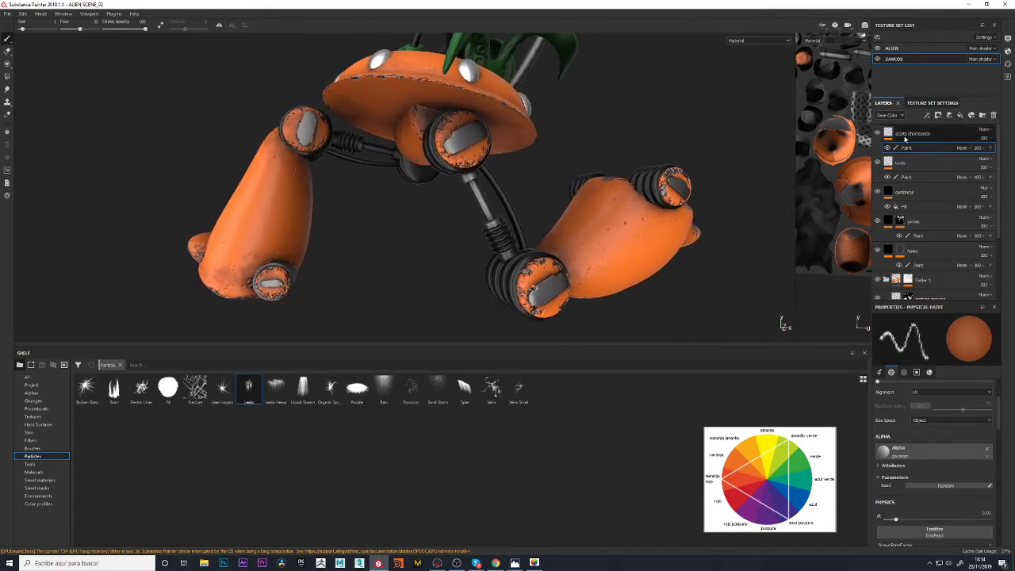
Clear the gaussian alpha from the particle brush so it reads uniform color
{"action": "scroll", "coordinate": [940, 494], "scroll_direction": "down", "scroll_amount": 3}
{"action": "scroll", "coordinate": [940, 495], "scroll_direction": "down", "scroll_amount": 3}
{"action": "scroll", "coordinate": [940, 494], "scroll_direction": "up", "scroll_amount": 2}
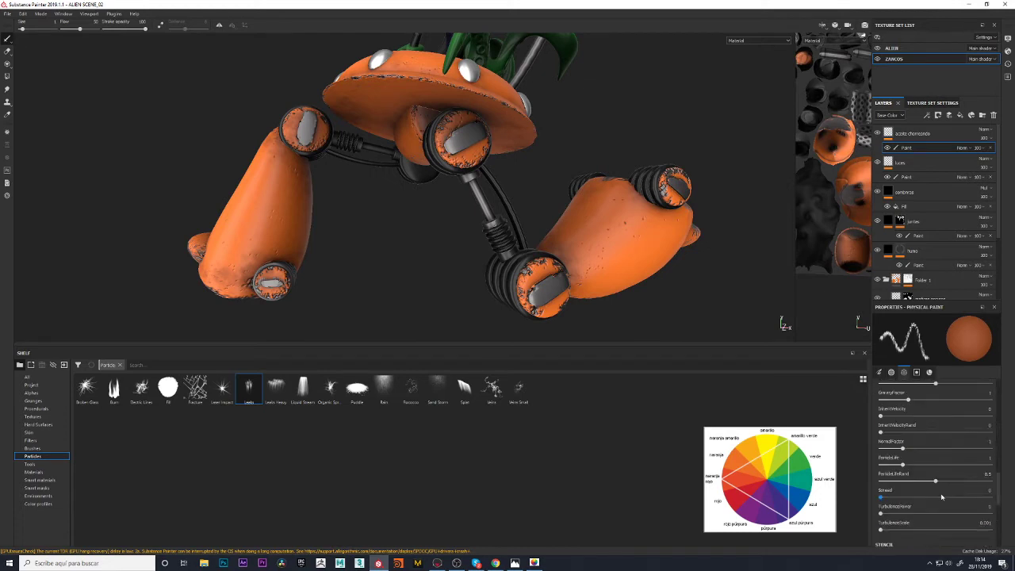
{"action": "scroll", "coordinate": [940, 494], "scroll_direction": "up", "scroll_amount": 1}
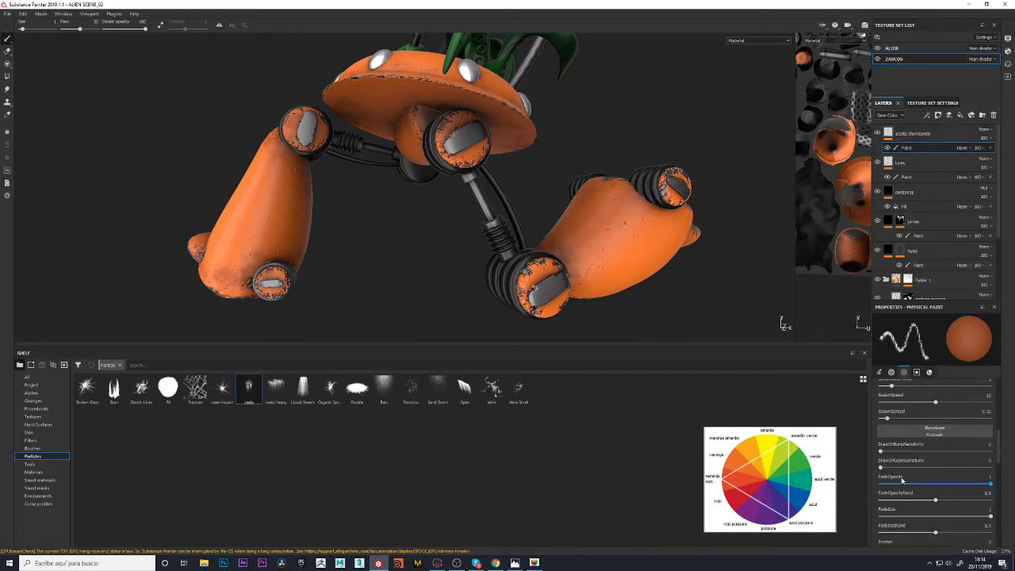
{"action": "scroll", "coordinate": [934, 458], "scroll_direction": "up", "scroll_amount": 1}
{"action": "scroll", "coordinate": [934, 458], "scroll_direction": "up", "scroll_amount": 1}
{"action": "scroll", "coordinate": [929, 468], "scroll_direction": "up", "scroll_amount": 1}
{"action": "scroll", "coordinate": [930, 470], "scroll_direction": "up", "scroll_amount": 1}
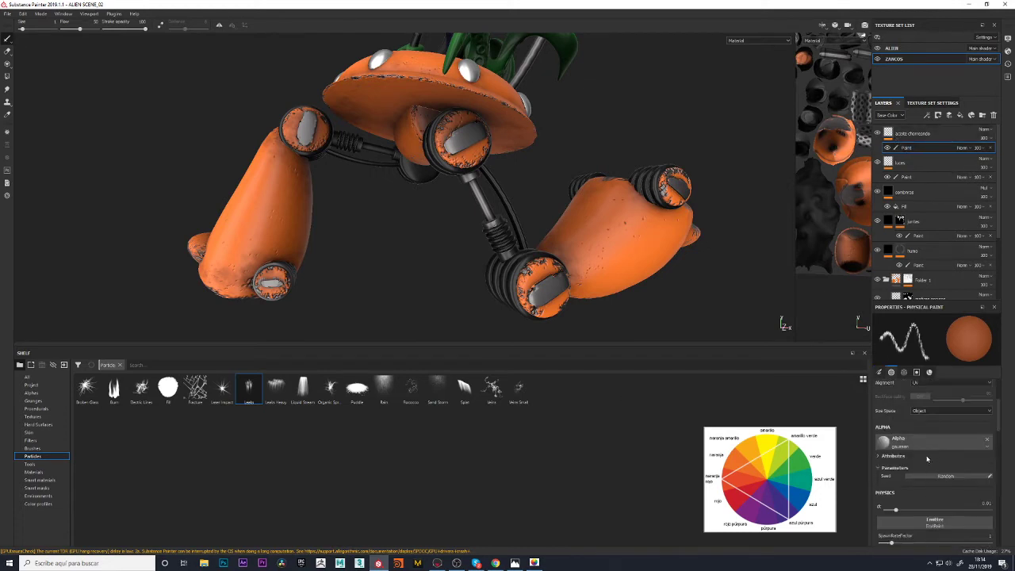
{"action": "left_click", "coordinate": [987, 440]}
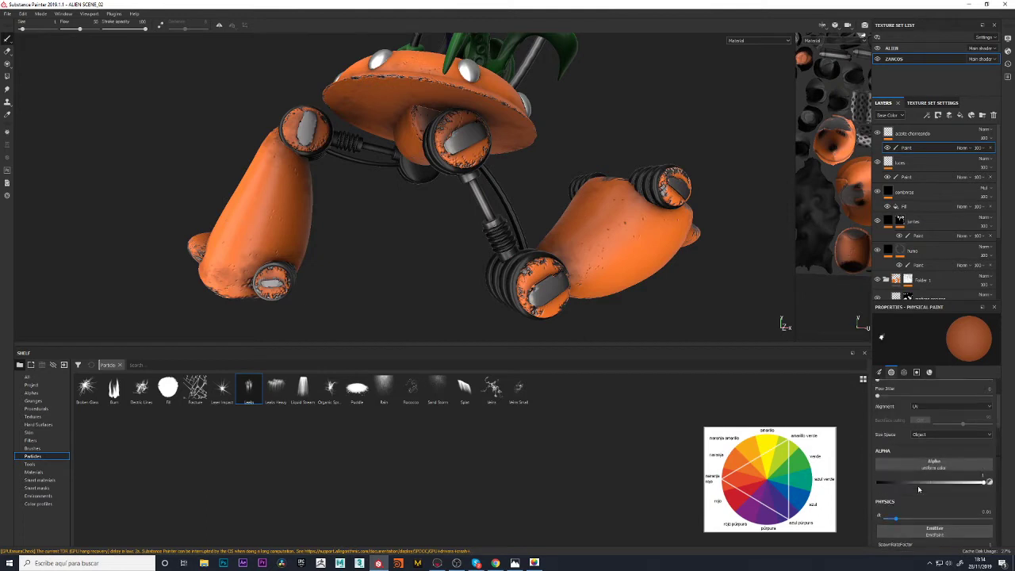
{"action": "scroll", "coordinate": [918, 486], "scroll_direction": "up", "scroll_amount": 1}
{"action": "scroll", "coordinate": [918, 486], "scroll_direction": "up", "scroll_amount": 1}
{"action": "scroll", "coordinate": [922, 484], "scroll_direction": "down", "scroll_amount": 2}
{"action": "scroll", "coordinate": [923, 483], "scroll_direction": "down", "scroll_amount": 1}
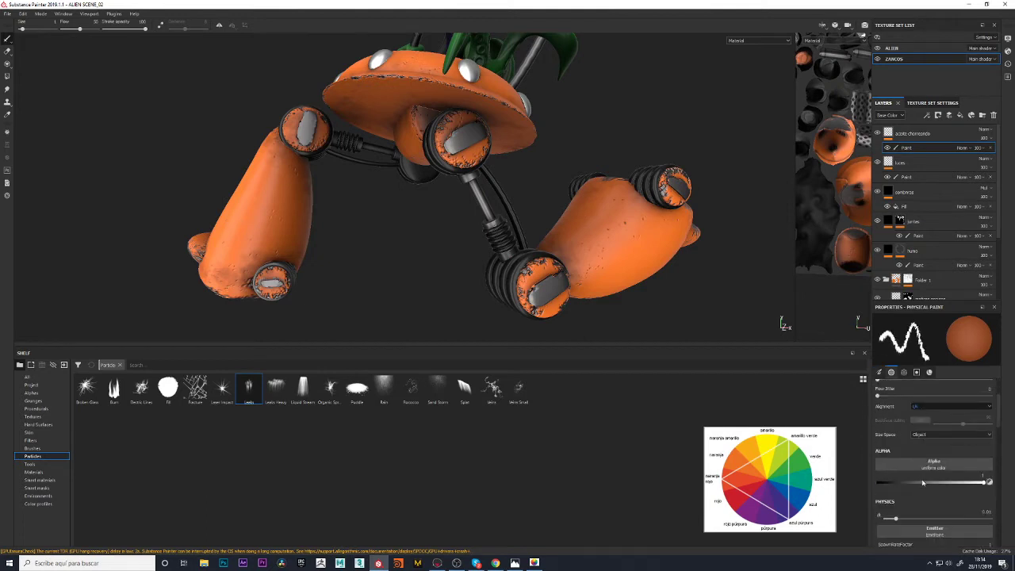
{"action": "scroll", "coordinate": [922, 482], "scroll_direction": "down", "scroll_amount": 2}
{"action": "scroll", "coordinate": [922, 480], "scroll_direction": "up", "scroll_amount": 1}
{"action": "scroll", "coordinate": [922, 479], "scroll_direction": "up", "scroll_amount": 2}
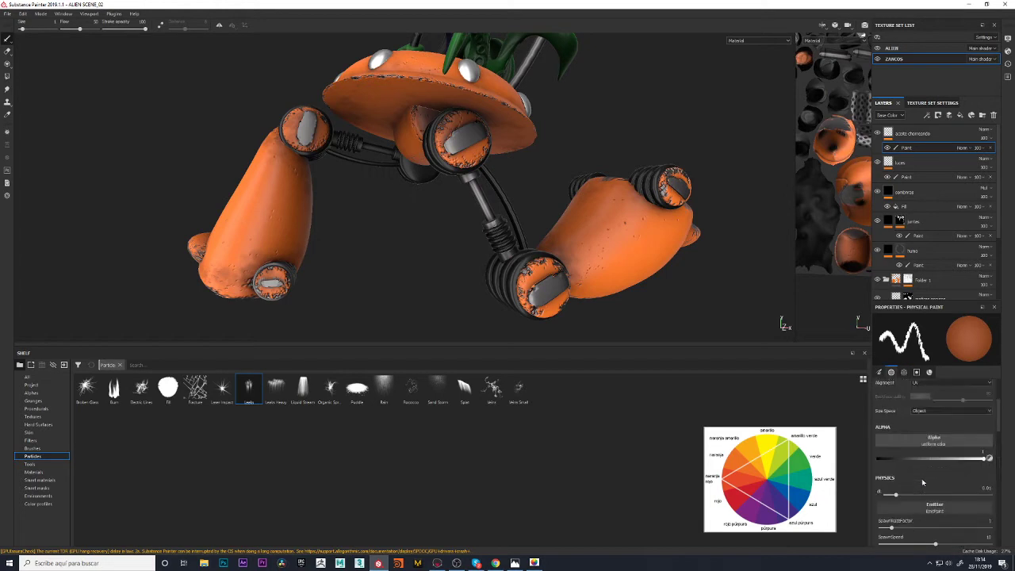
{"action": "scroll", "coordinate": [921, 479], "scroll_direction": "up", "scroll_amount": 2}
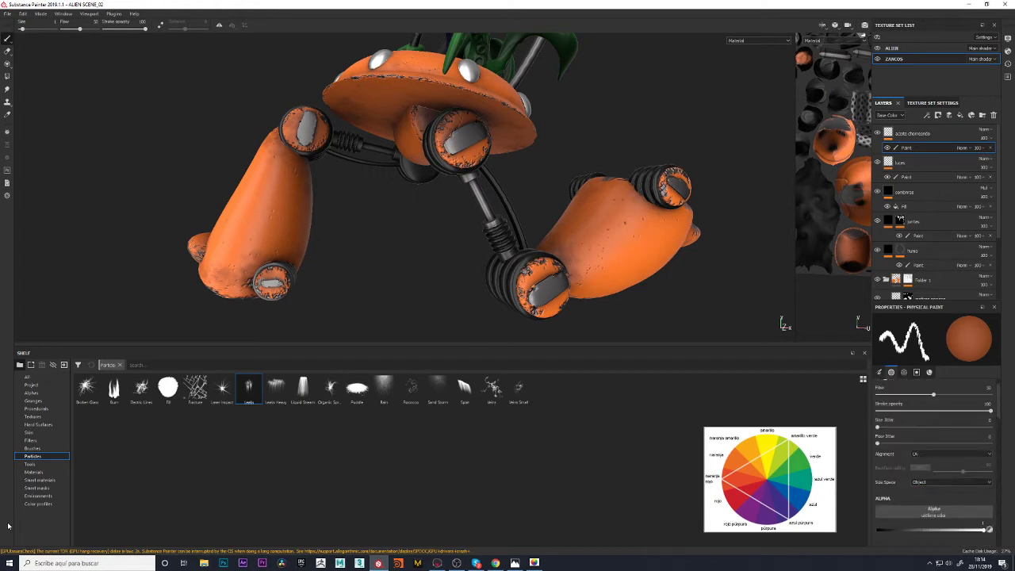
Load the Plastic PVC material into the brush, change its base colour and nudge roughness higher
{"action": "left_click", "coordinate": [34, 472]}
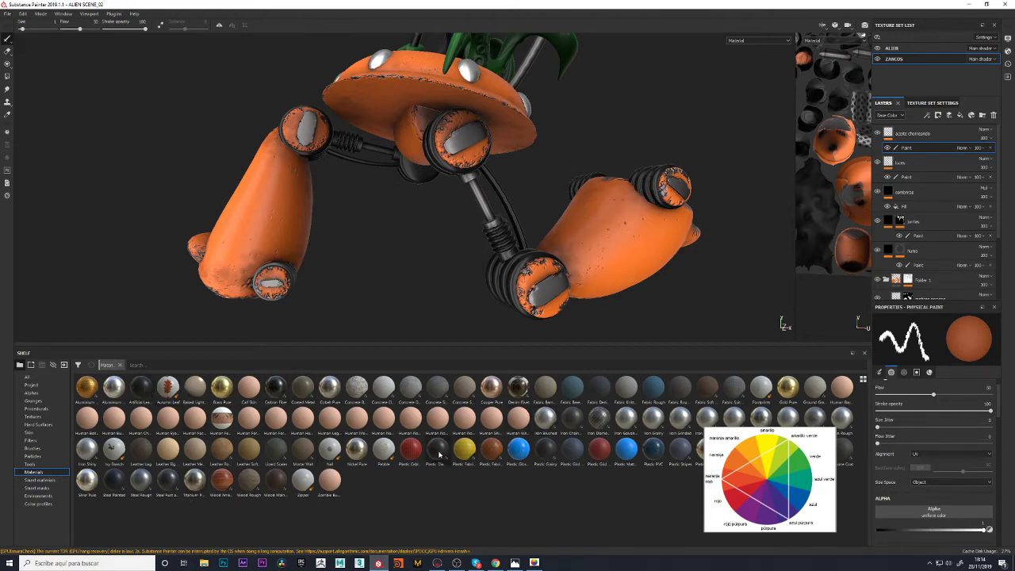
{"action": "mouse_move", "coordinate": [492, 450]}
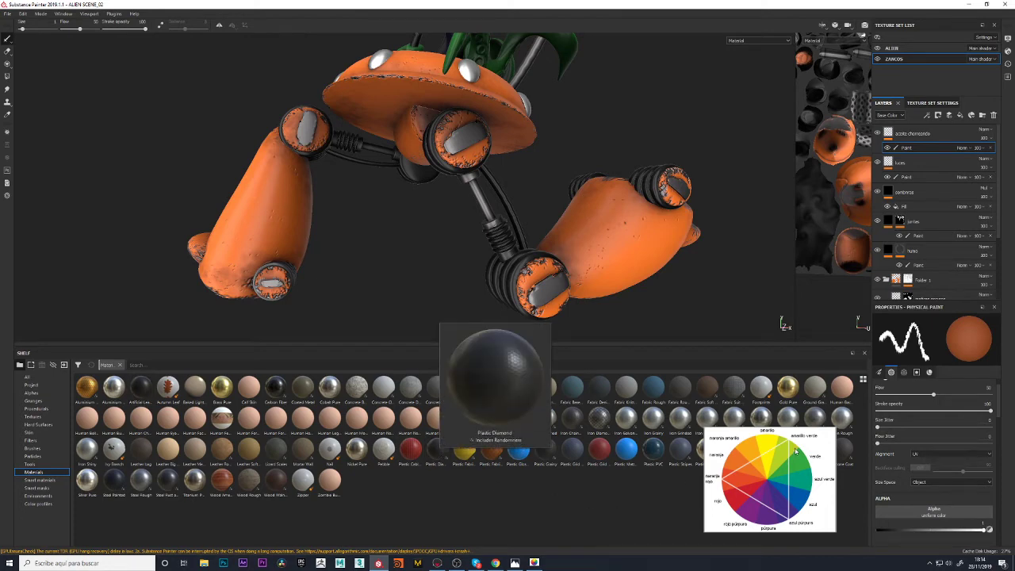
{"action": "left_click_drag", "start_coordinate": [771, 468], "coordinate": [674, 521]}
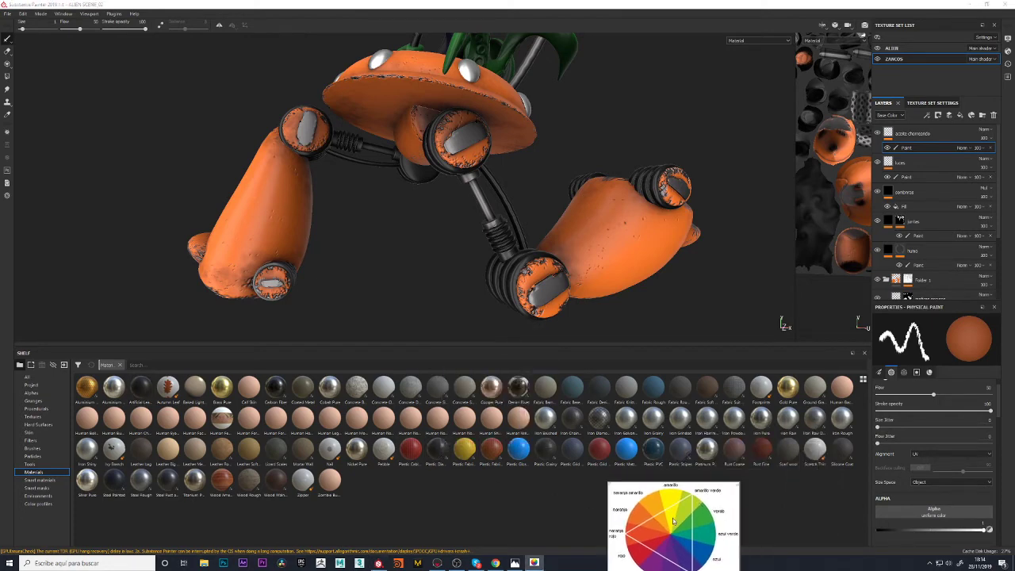
{"action": "left_click", "coordinate": [654, 450]}
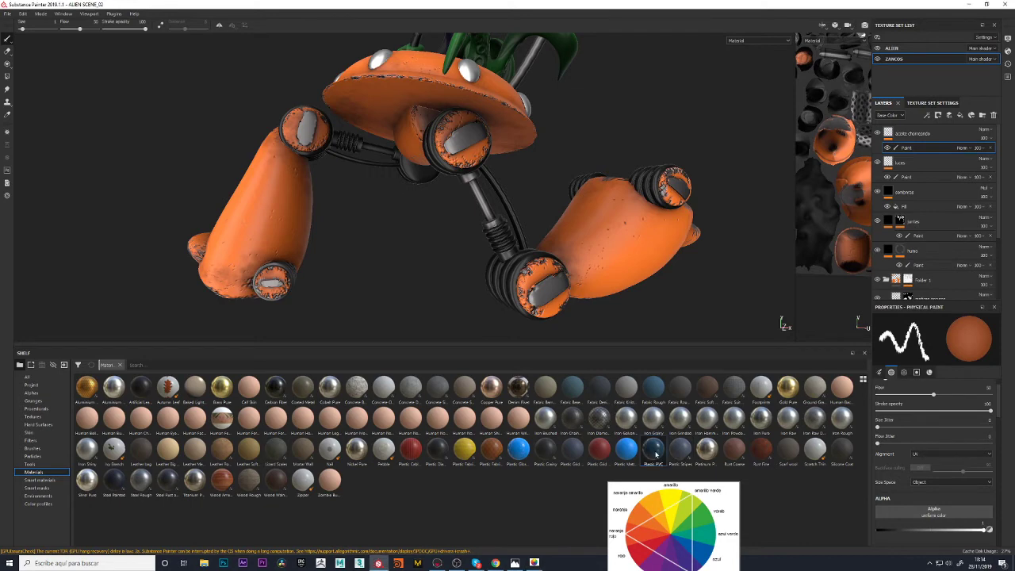
{"action": "scroll", "coordinate": [952, 459], "scroll_direction": "down", "scroll_amount": 5}
{"action": "scroll", "coordinate": [948, 467], "scroll_direction": "down", "scroll_amount": 5}
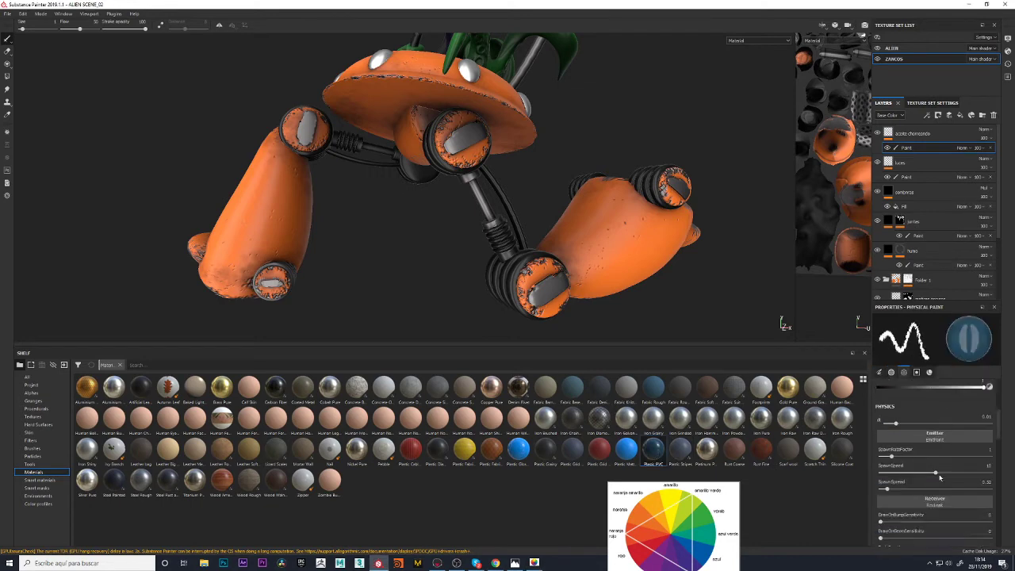
{"action": "scroll", "coordinate": [944, 475], "scroll_direction": "down", "scroll_amount": 5}
{"action": "scroll", "coordinate": [941, 481], "scroll_direction": "down", "scroll_amount": 5}
{"action": "scroll", "coordinate": [940, 480], "scroll_direction": "down", "scroll_amount": 3}
{"action": "scroll", "coordinate": [943, 472], "scroll_direction": "down", "scroll_amount": 3}
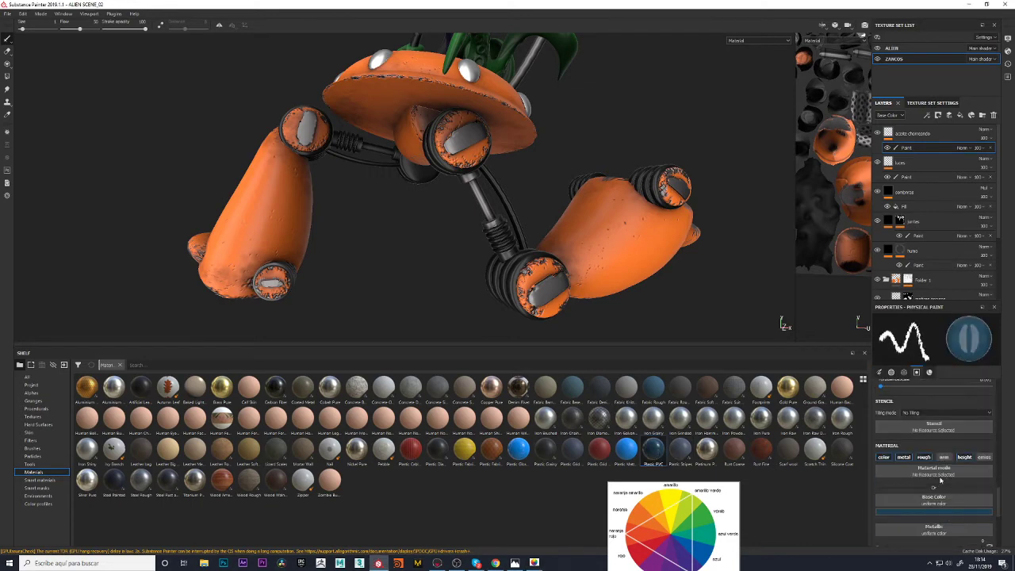
{"action": "scroll", "coordinate": [944, 464], "scroll_direction": "down", "scroll_amount": 3}
{"action": "scroll", "coordinate": [946, 448], "scroll_direction": "down", "scroll_amount": 3}
{"action": "left_click", "coordinate": [946, 443]}
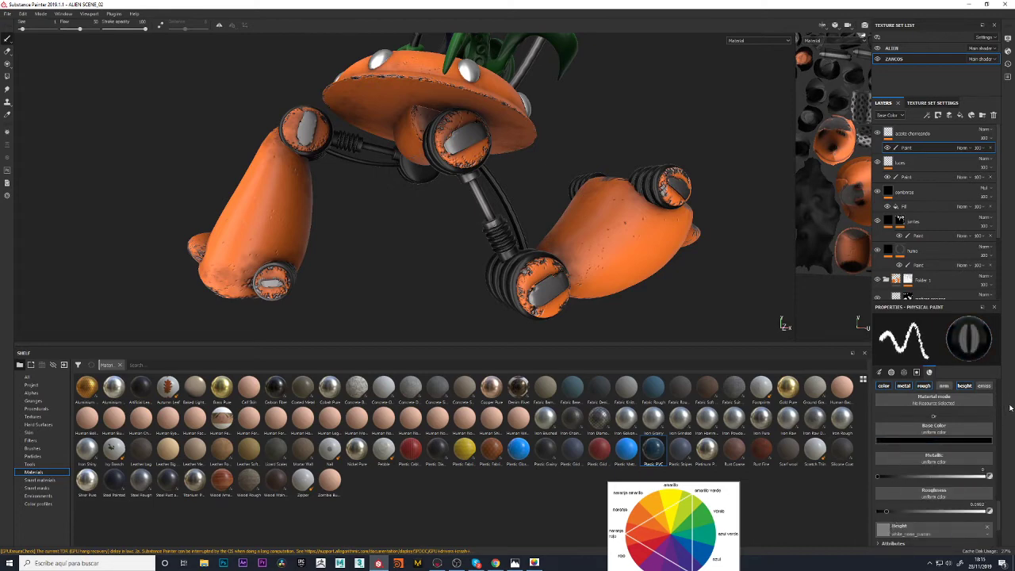
{"action": "left_click_drag", "start_coordinate": [887, 515], "coordinate": [888, 515]}
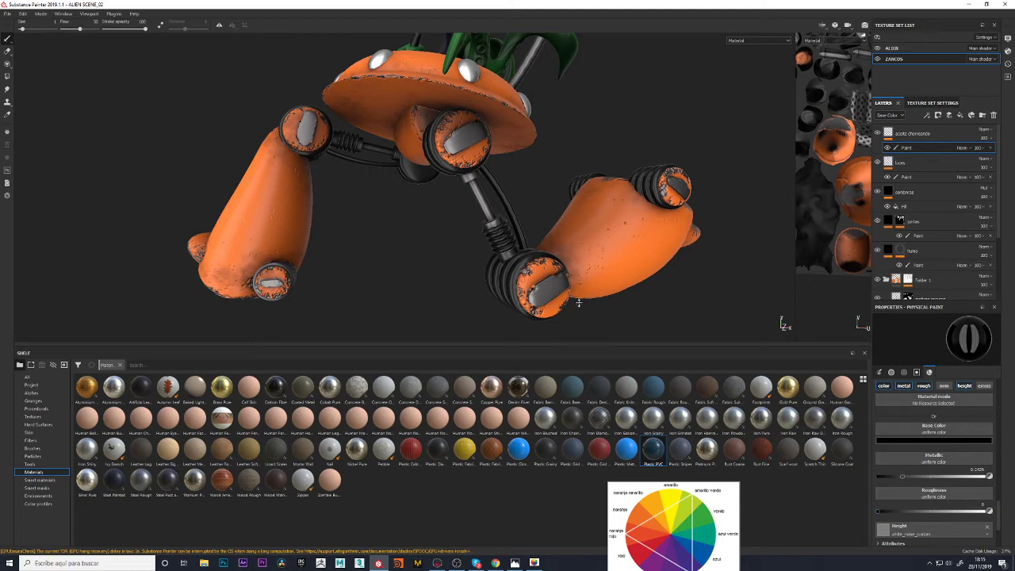
Undo a test streak on the left leg and raise the height output levels, lower level to 0.74
{"action": "left_click_drag", "start_coordinate": [287, 149], "coordinate": [289, 179]}
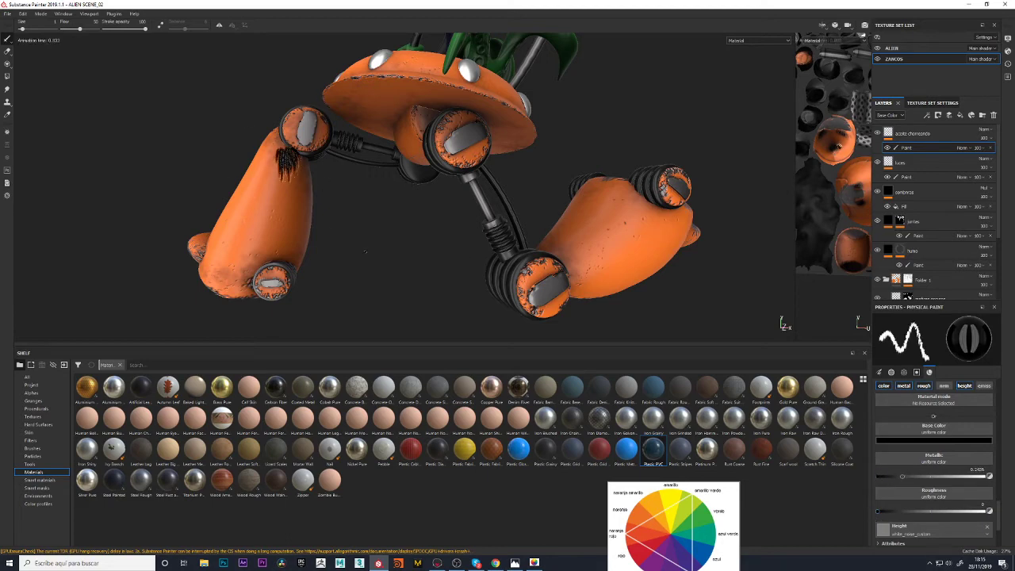
{"action": "key", "text": "ctrl+z"}
{"action": "scroll", "coordinate": [932, 494], "scroll_direction": "down", "scroll_amount": 3}
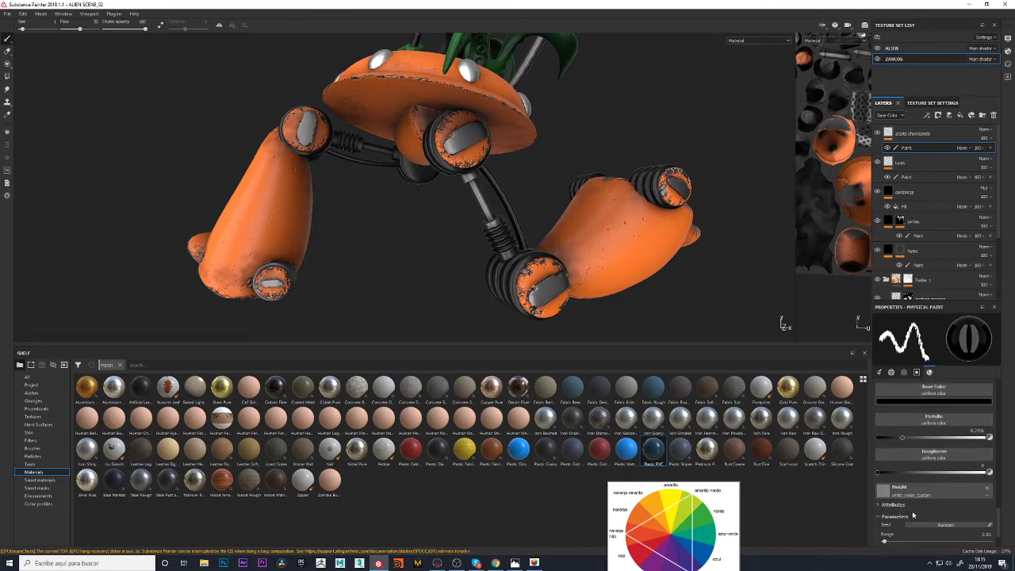
{"action": "left_click_drag", "start_coordinate": [898, 545], "coordinate": [949, 544]}
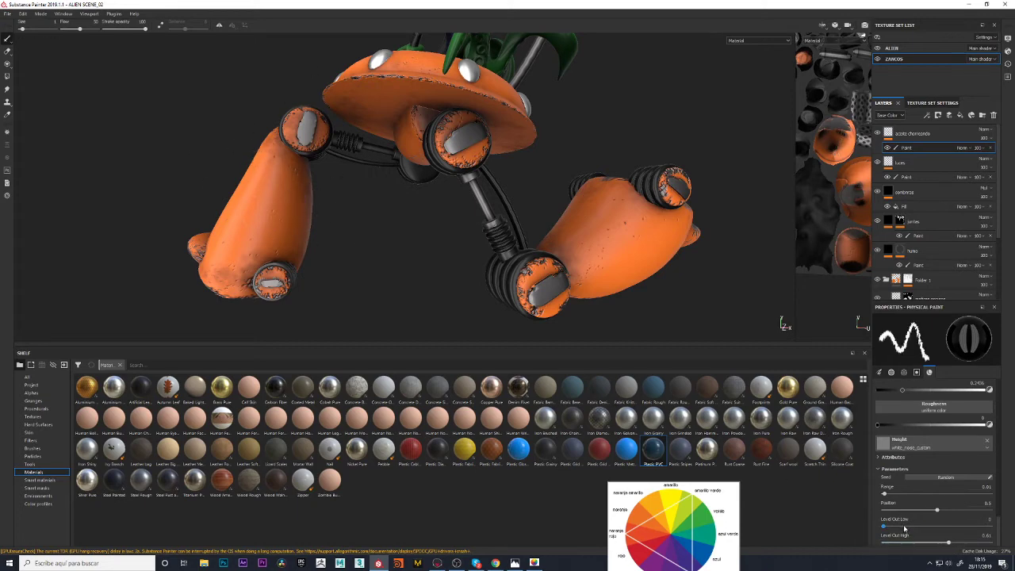
{"action": "left_click_drag", "start_coordinate": [886, 527], "coordinate": [886, 528]}
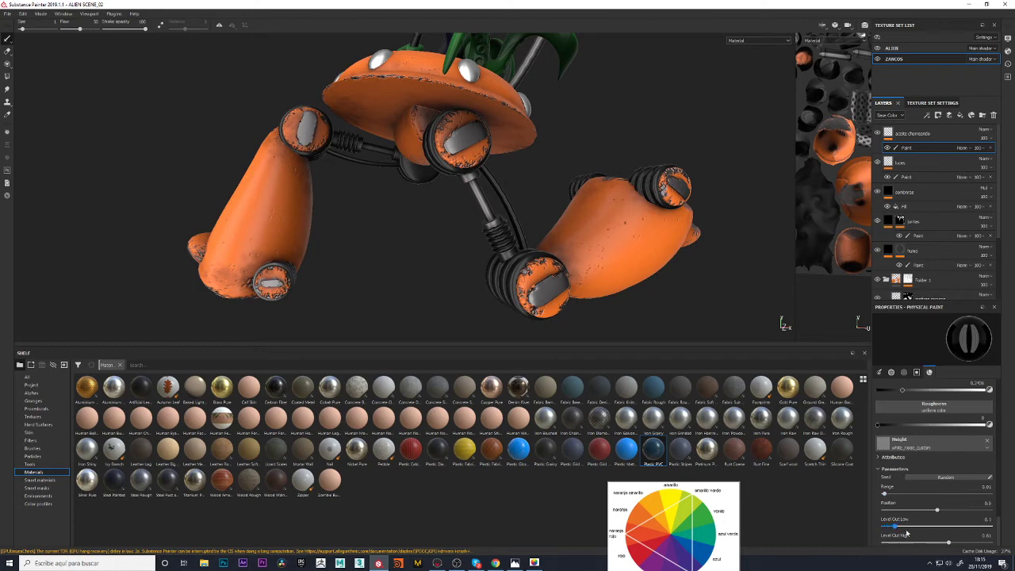
{"action": "left_click_drag", "start_coordinate": [960, 539], "coordinate": [965, 540]}
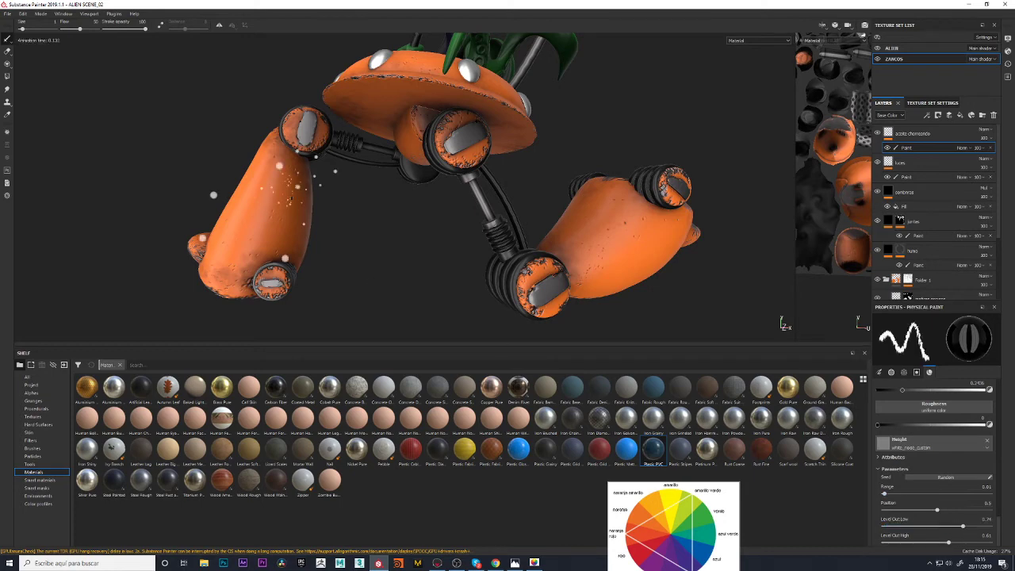
Set particle gravity to 1.7 and lower particle friction to 2.17
{"action": "scroll", "coordinate": [328, 232], "scroll_direction": "up", "scroll_amount": 3}
{"action": "scroll", "coordinate": [345, 225], "scroll_direction": "up", "scroll_amount": 3}
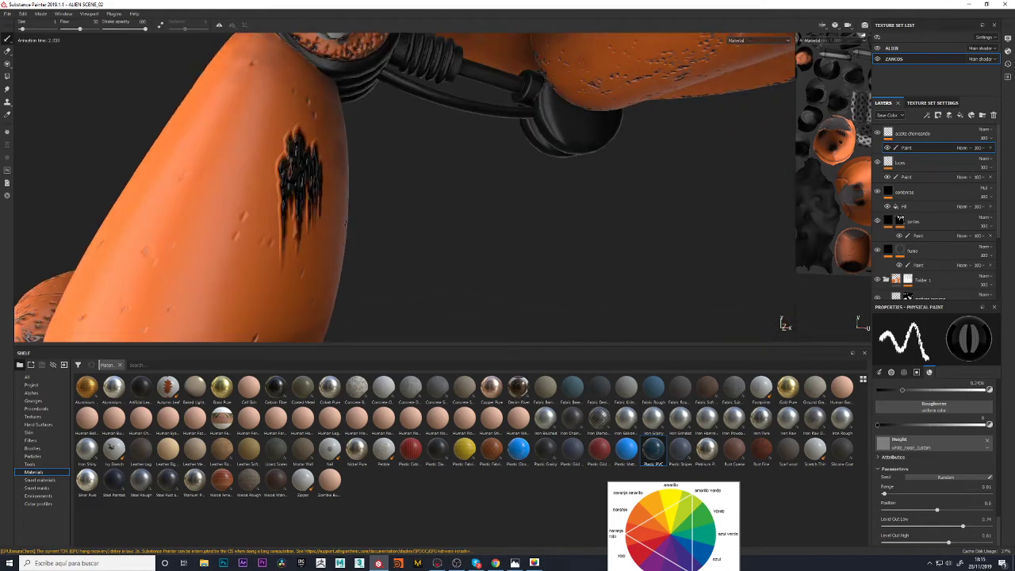
{"action": "scroll", "coordinate": [422, 233], "scroll_direction": "down", "scroll_amount": 3}
{"action": "scroll", "coordinate": [452, 240], "scroll_direction": "down", "scroll_amount": 3}
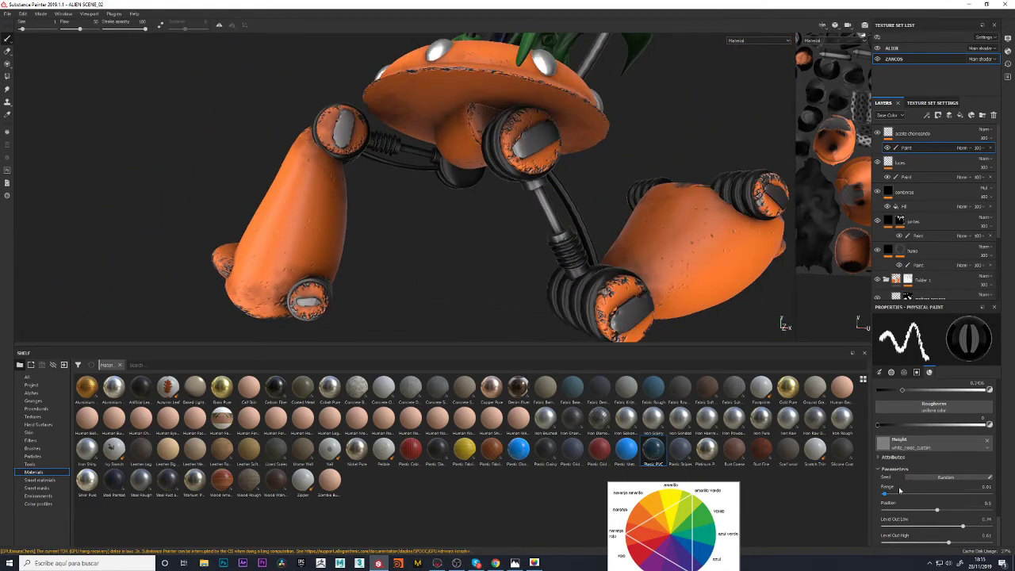
{"action": "scroll", "coordinate": [900, 491], "scroll_direction": "down", "scroll_amount": 2}
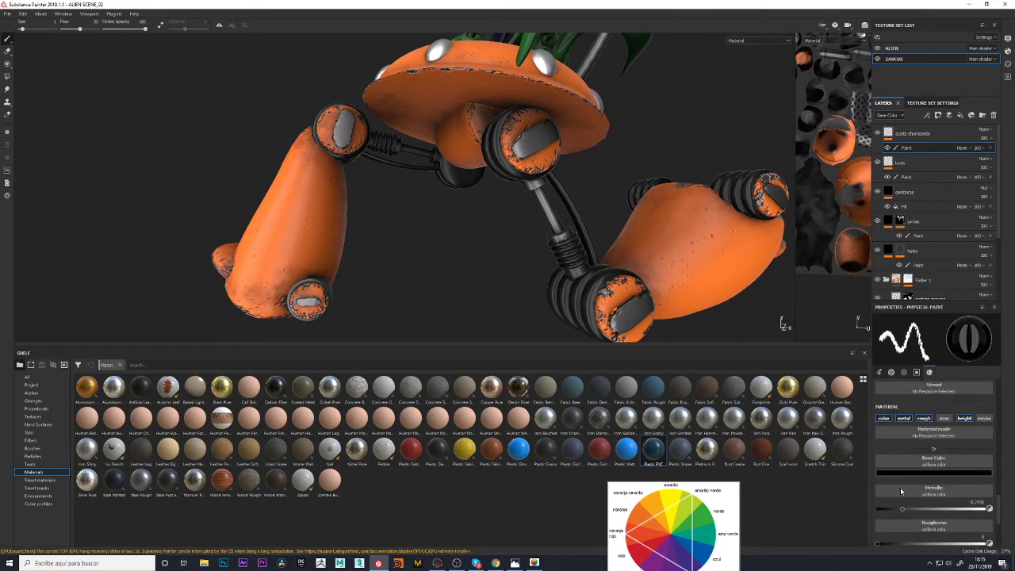
{"action": "scroll", "coordinate": [901, 487], "scroll_direction": "down", "scroll_amount": 2}
{"action": "scroll", "coordinate": [905, 468], "scroll_direction": "down", "scroll_amount": 2}
{"action": "scroll", "coordinate": [908, 447], "scroll_direction": "down", "scroll_amount": 2}
{"action": "scroll", "coordinate": [908, 447], "scroll_direction": "up", "scroll_amount": 2}
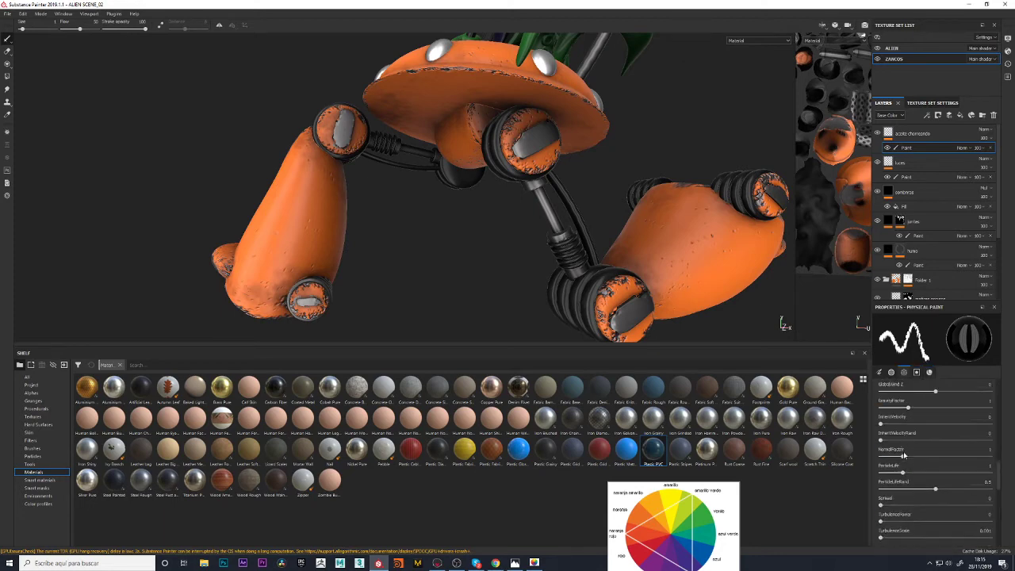
{"action": "scroll", "coordinate": [905, 454], "scroll_direction": "up", "scroll_amount": 1}
{"action": "left_click_drag", "start_coordinate": [910, 434], "coordinate": [928, 432]}
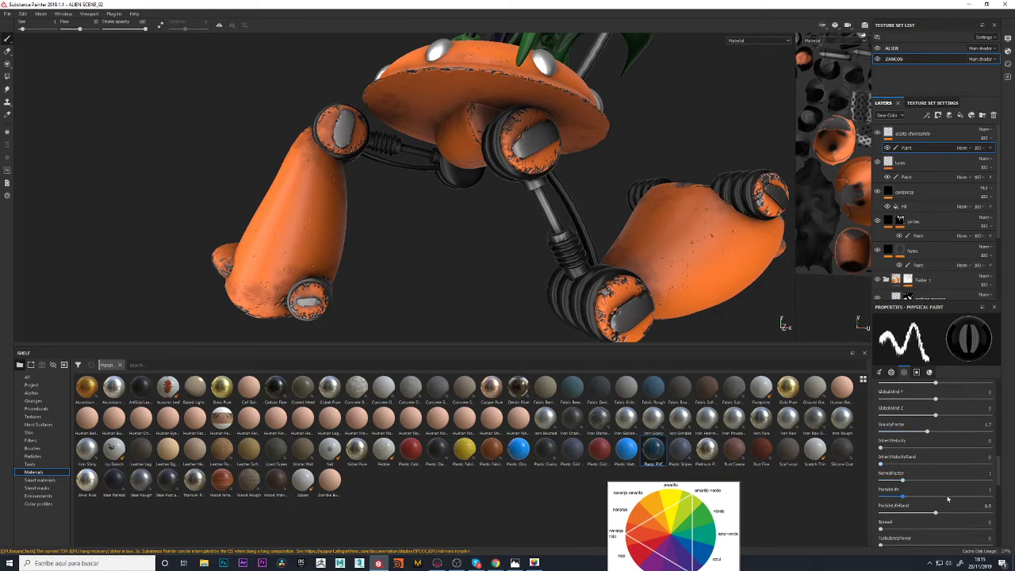
{"action": "scroll", "coordinate": [945, 504], "scroll_direction": "down", "scroll_amount": 1}
{"action": "left_click_drag", "start_coordinate": [903, 474], "coordinate": [930, 474]}
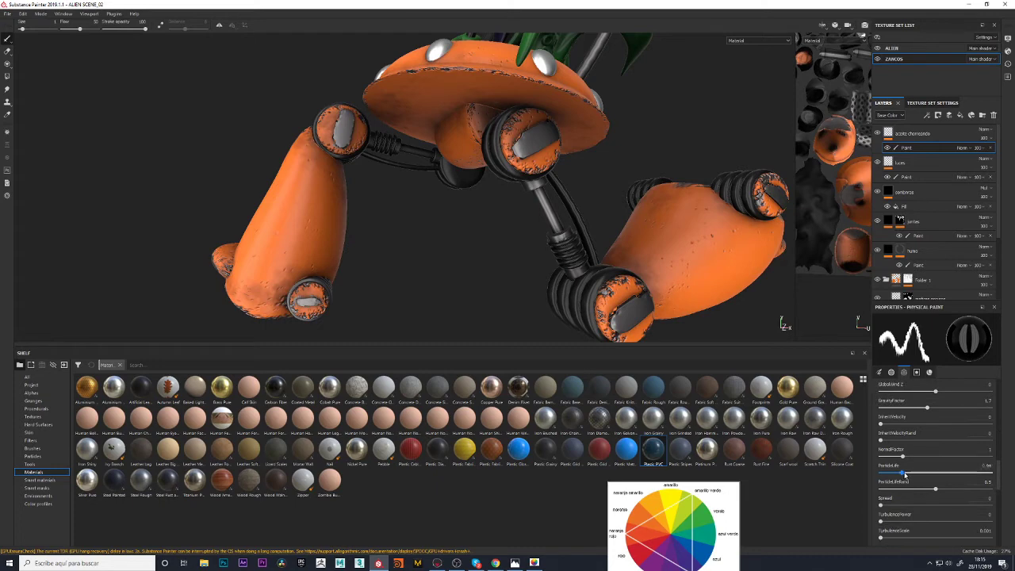
{"action": "scroll", "coordinate": [948, 460], "scroll_direction": "up", "scroll_amount": 2}
{"action": "scroll", "coordinate": [952, 452], "scroll_direction": "up", "scroll_amount": 1}
{"action": "scroll", "coordinate": [952, 453], "scroll_direction": "up", "scroll_amount": 2}
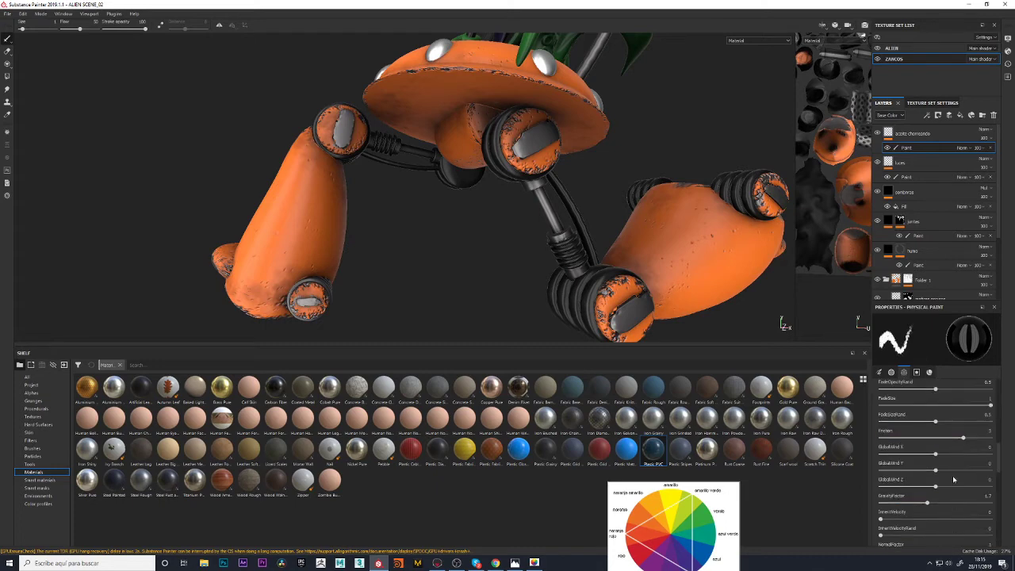
{"action": "scroll", "coordinate": [940, 445], "scroll_direction": "up", "scroll_amount": 2}
{"action": "scroll", "coordinate": [924, 435], "scroll_direction": "up", "scroll_amount": 2}
{"action": "scroll", "coordinate": [904, 422], "scroll_direction": "up", "scroll_amount": 1}
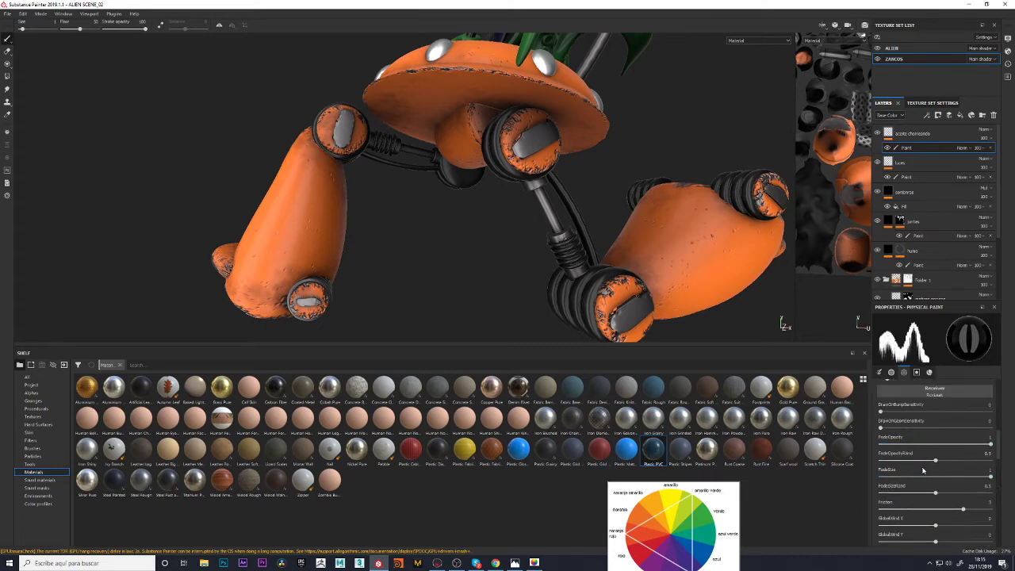
{"action": "scroll", "coordinate": [915, 473], "scroll_direction": "down", "scroll_amount": 1}
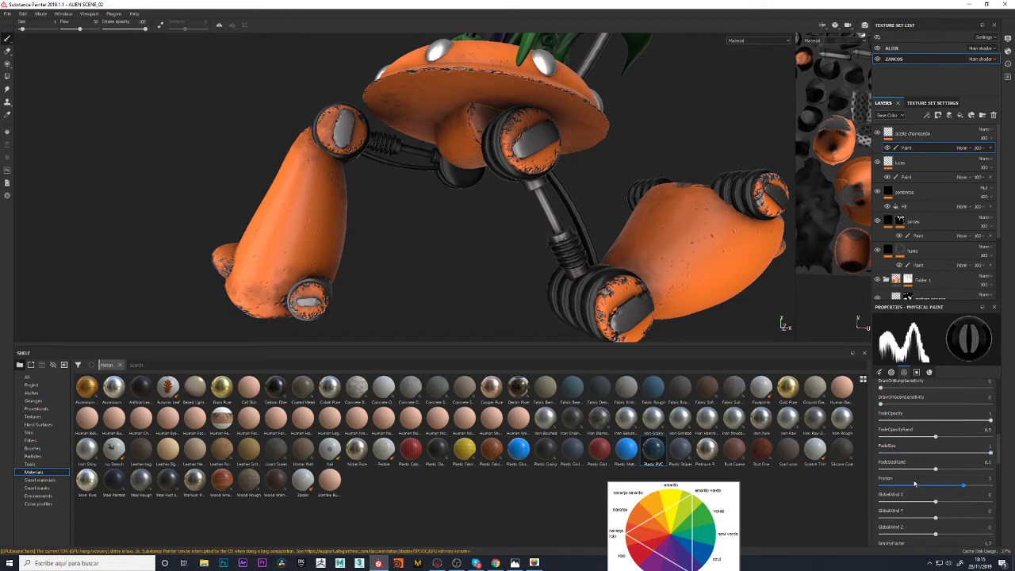
{"action": "left_click_drag", "start_coordinate": [964, 485], "coordinate": [940, 485]}
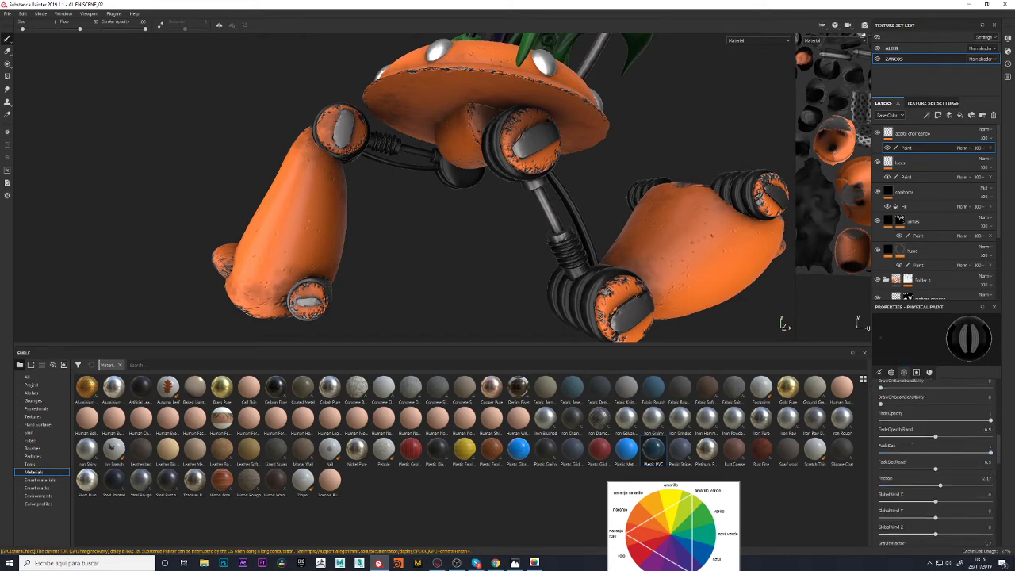
Emit dark grime streaks down the top of the left leg, retrying until satisfied
{"action": "left_click", "coordinate": [322, 143]}
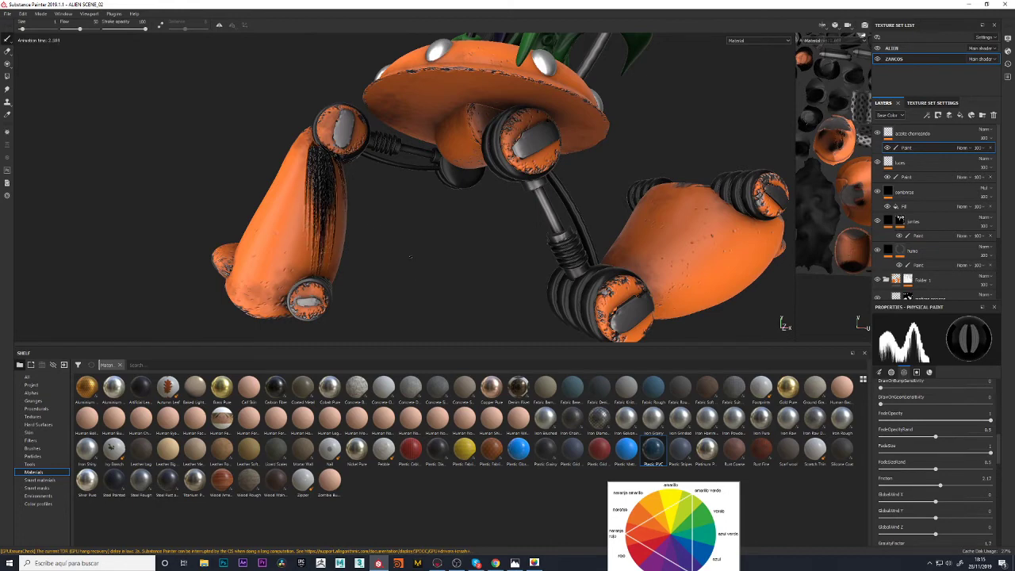
{"action": "key", "text": "ctrl+z"}
{"action": "left_click", "coordinate": [321, 147]}
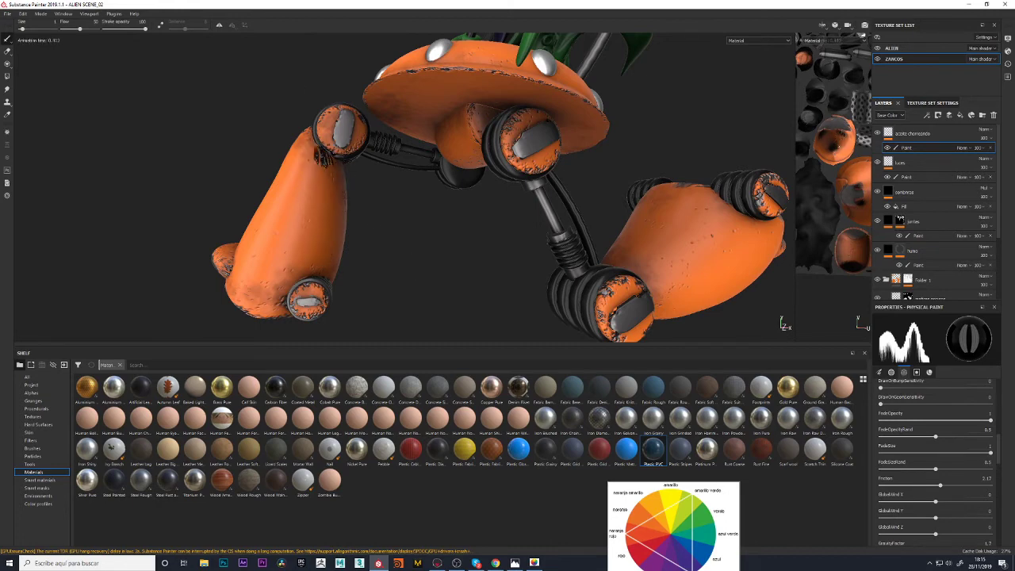
{"action": "key", "text": "ctrl+z"}
{"action": "left_click", "coordinate": [321, 147]}
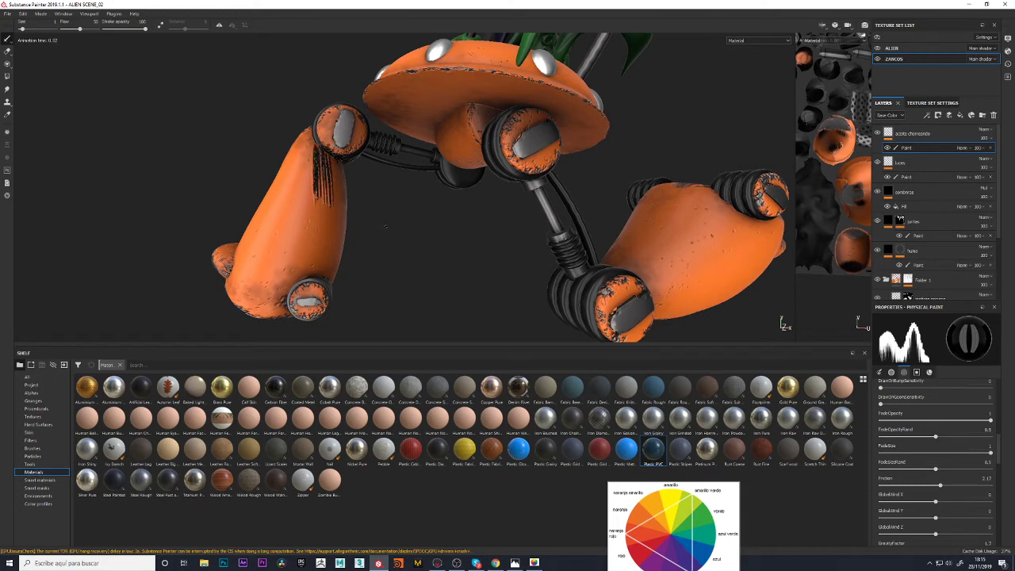
{"action": "key", "text": "ctrl+z"}
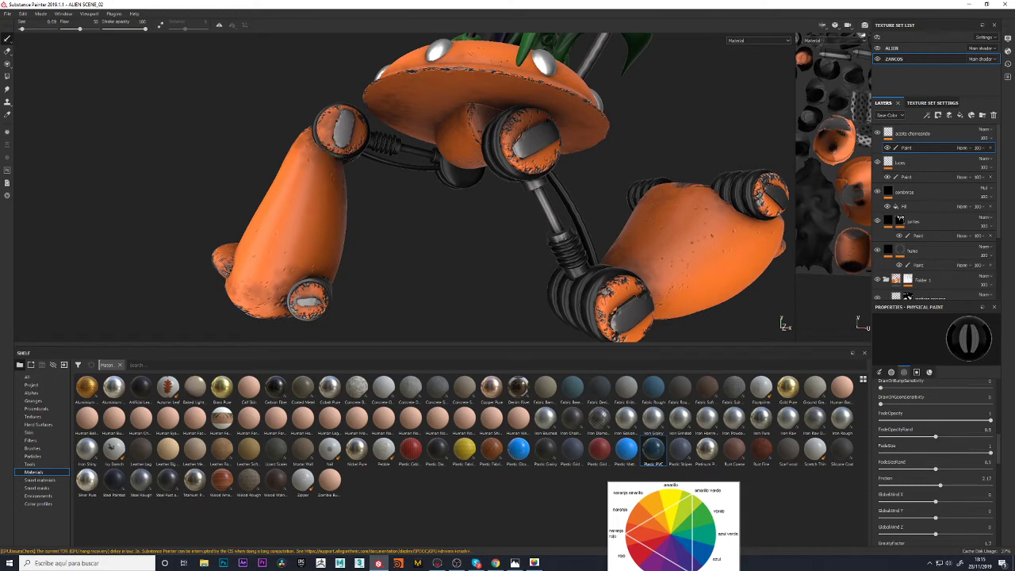
{"action": "left_click", "coordinate": [321, 147]}
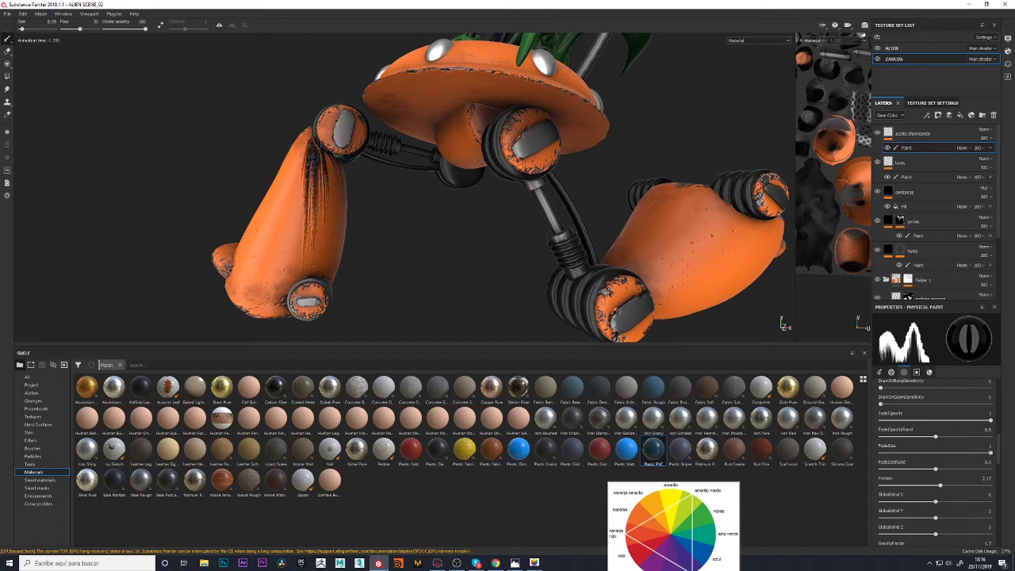
{"action": "mouse_move", "coordinate": [408, 229]}
{"action": "left_mouse_down", "text": "alt"}
{"action": "mouse_move", "coordinate": [489, 243]}
{"action": "mouse_move", "coordinate": [370, 229]}
{"action": "mouse_move", "coordinate": [389, 272]}
{"action": "left_mouse_up", "text": "alt"}
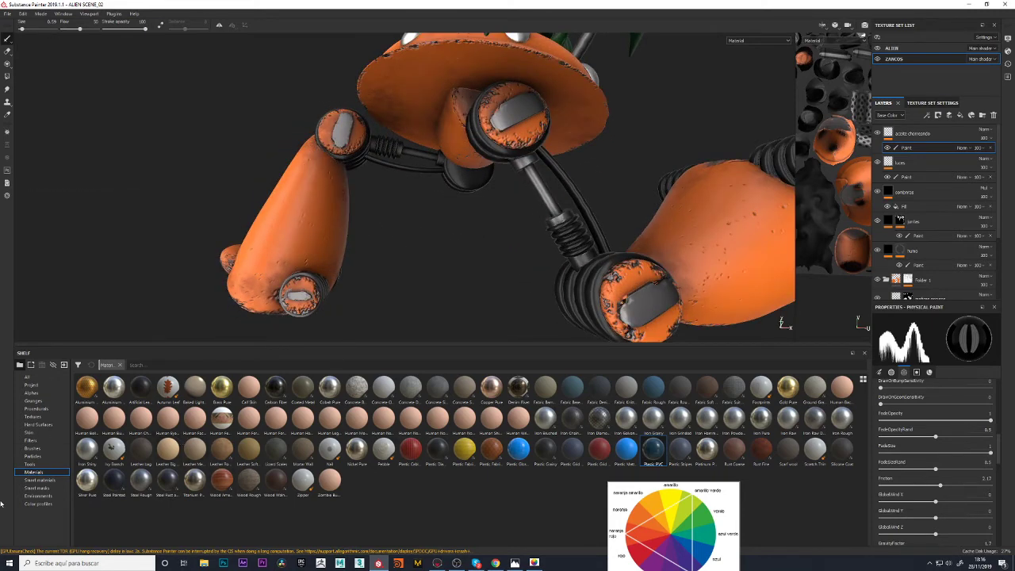
Pick the Leaks Heavy particle brush and spray leaks down the left orange leg
{"action": "left_click", "coordinate": [34, 464]}
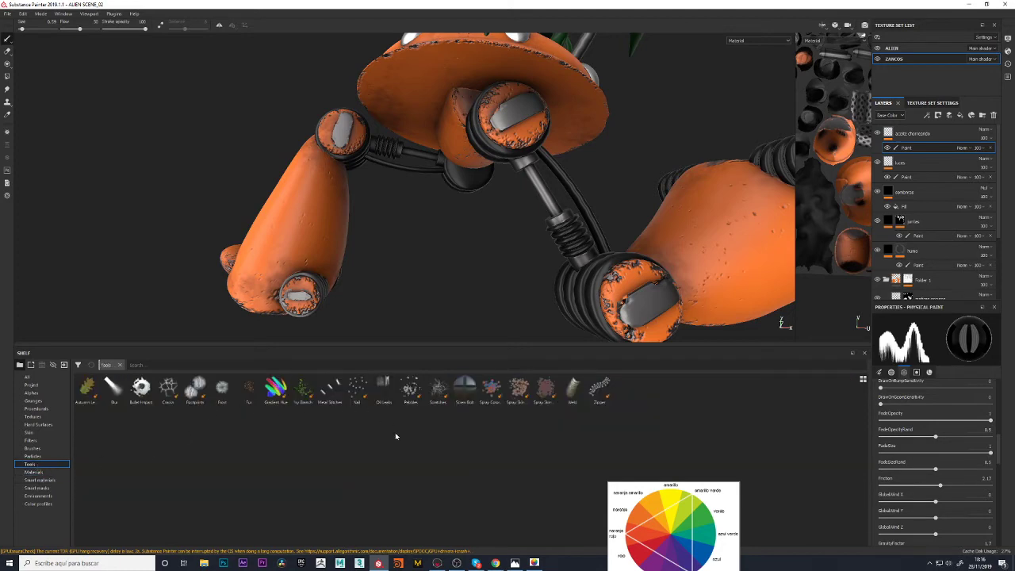
{"action": "left_click", "coordinate": [34, 456]}
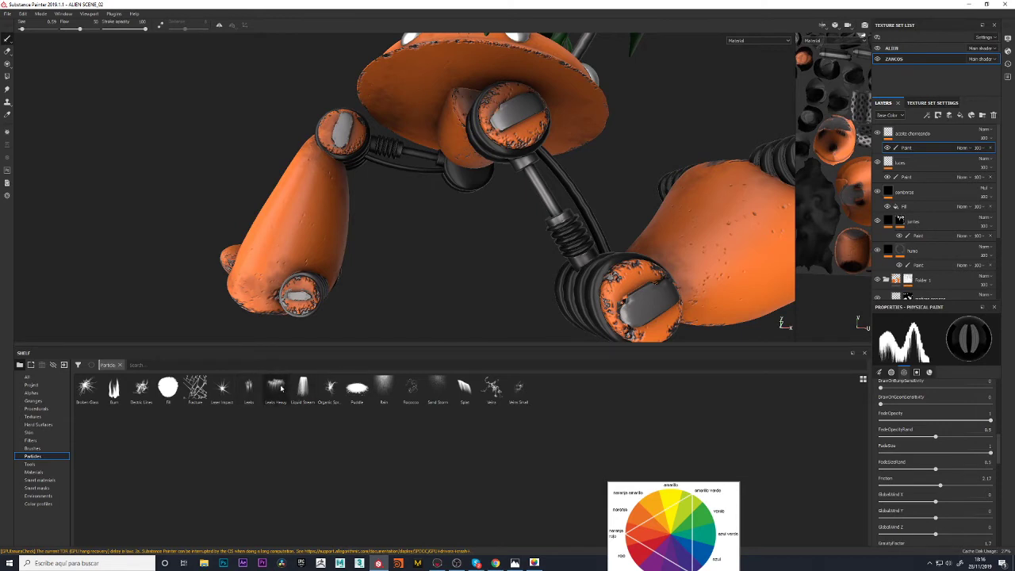
{"action": "left_click", "coordinate": [281, 388]}
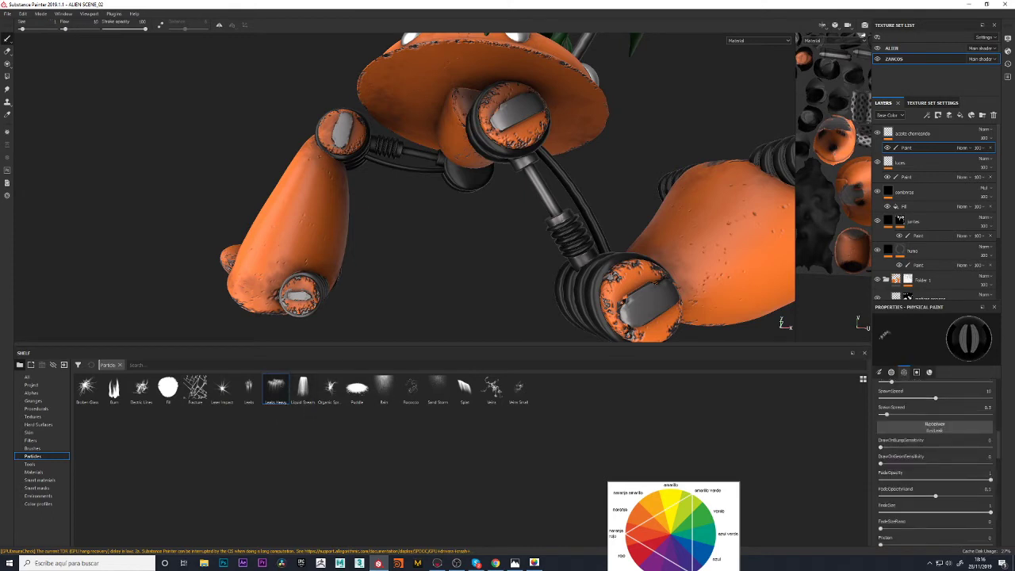
{"action": "left_click", "coordinate": [317, 151]}
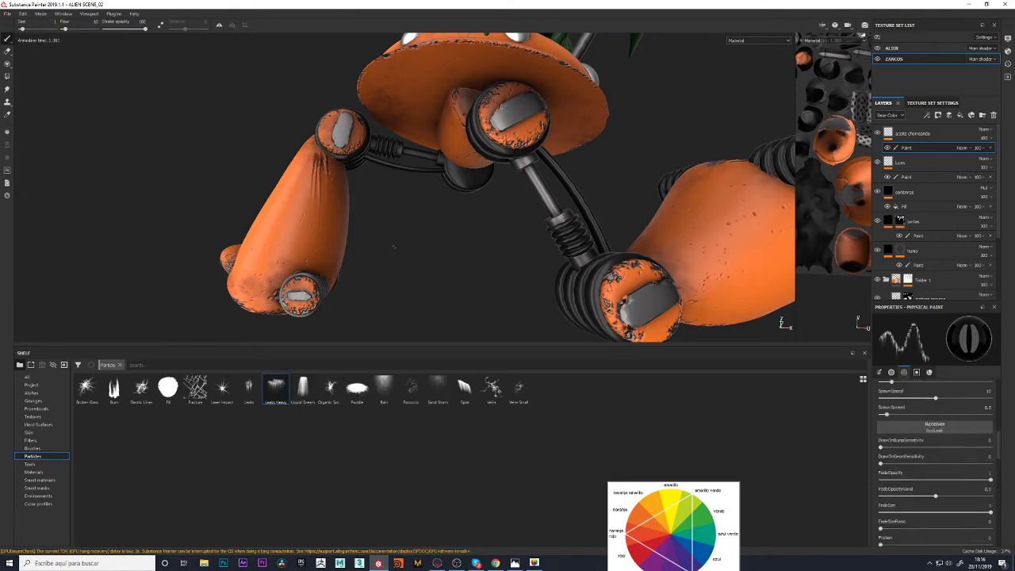
{"action": "left_click_drag", "start_coordinate": [394, 247], "coordinate": [420, 231], "text": "alt"}
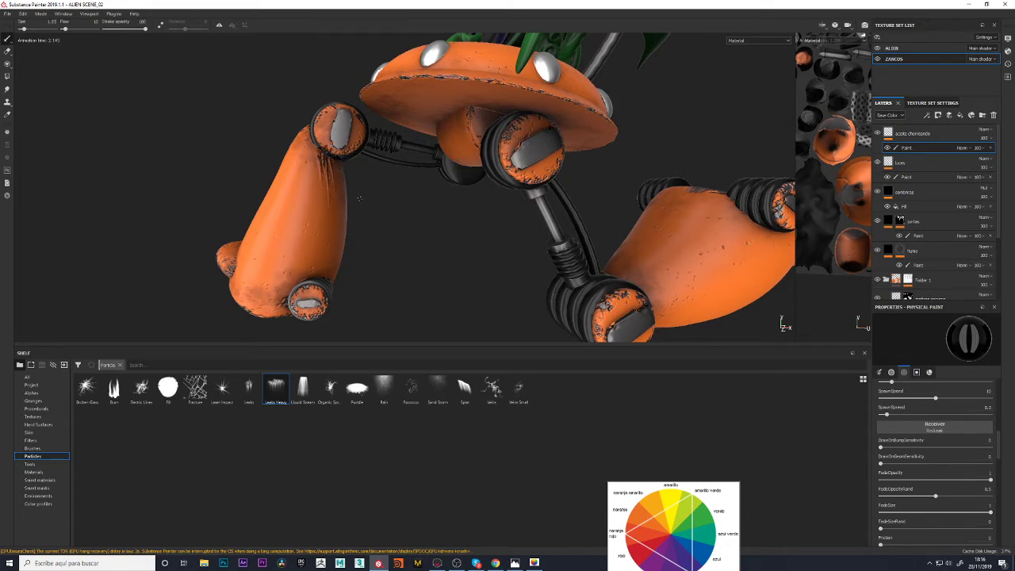
Redo the leak streaks from the top of the left leg, undoing a weak attempt
{"action": "left_click", "coordinate": [332, 156]}
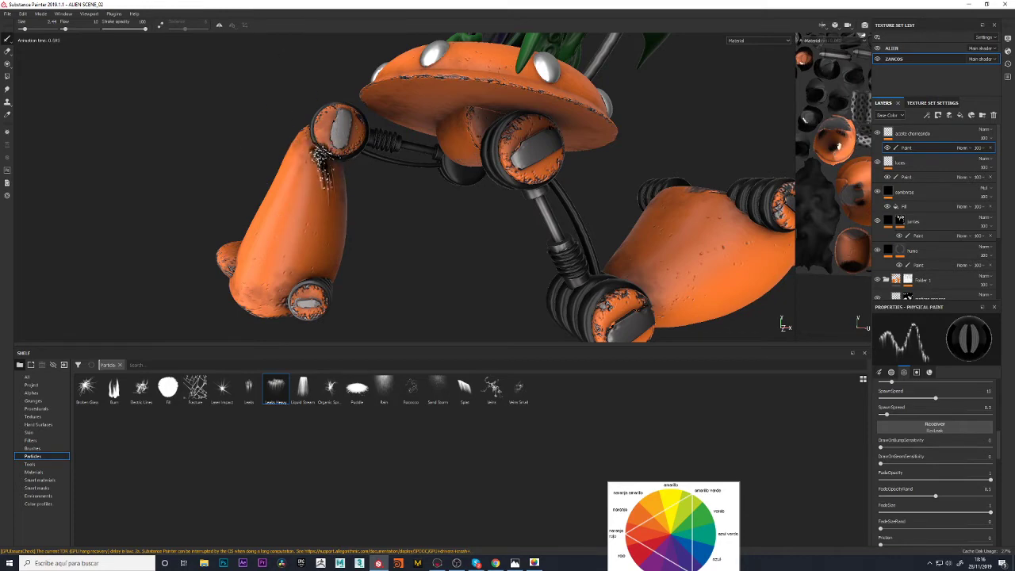
{"action": "mouse_move", "coordinate": [383, 254]}
{"action": "left_mouse_down", "text": "alt"}
{"action": "mouse_move", "coordinate": [544, 265]}
{"action": "mouse_move", "coordinate": [373, 245]}
{"action": "mouse_move", "coordinate": [288, 218]}
{"action": "left_mouse_up", "text": "alt"}
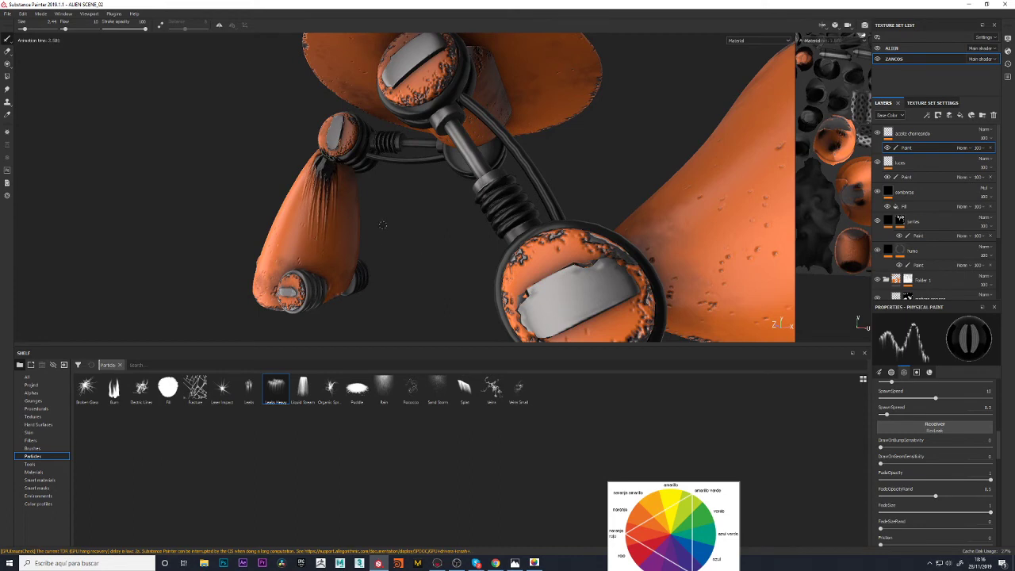
{"action": "key", "text": "ctrl+z"}
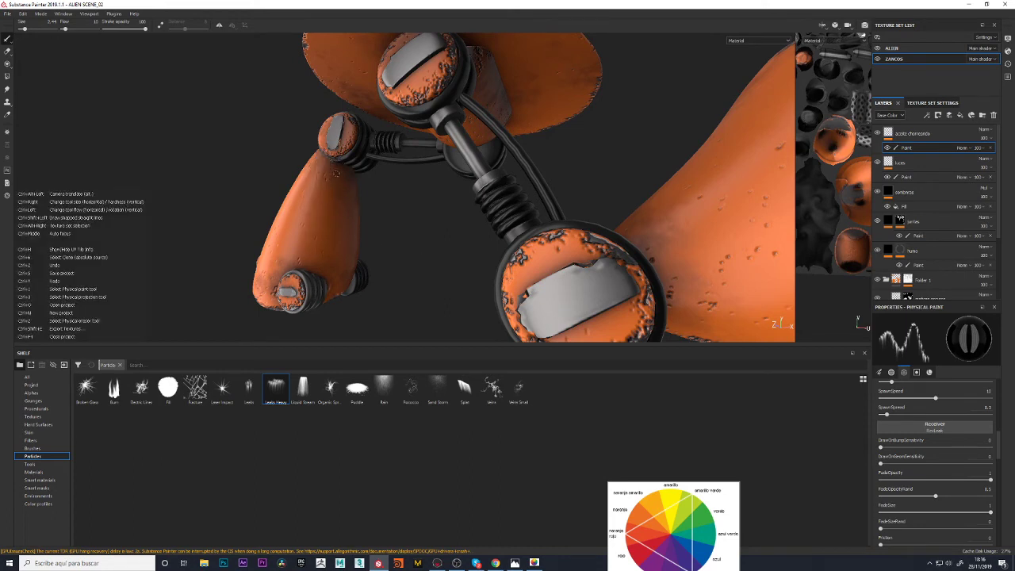
{"action": "left_click", "coordinate": [341, 169]}
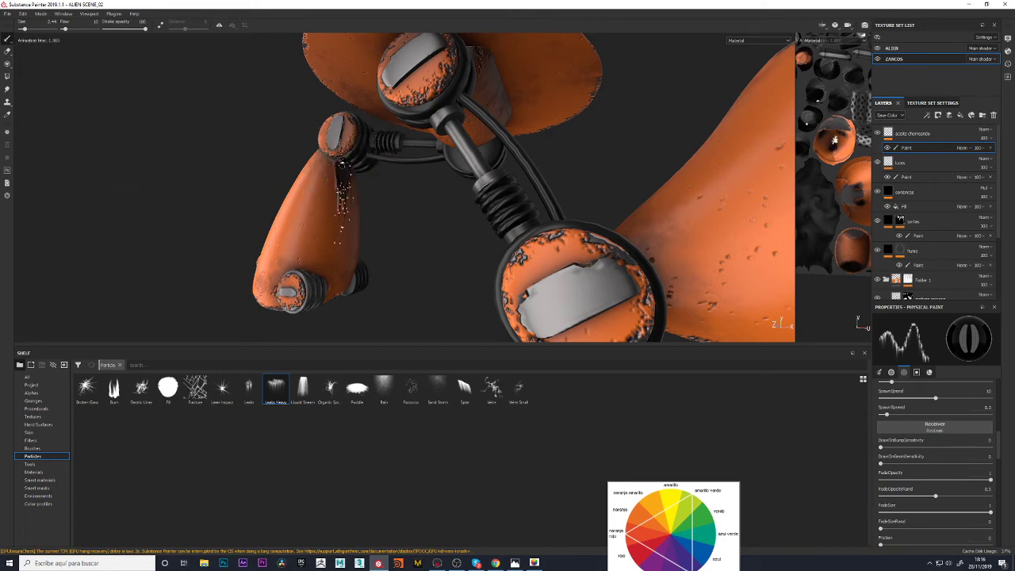
{"action": "left_click_drag", "start_coordinate": [399, 247], "coordinate": [440, 256], "text": "alt"}
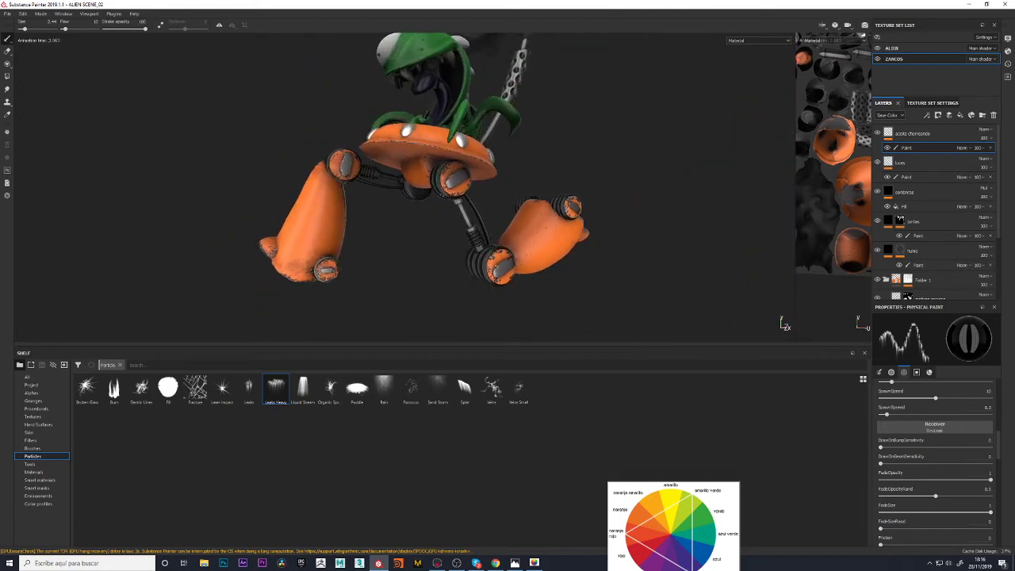
{"action": "left_click_drag", "start_coordinate": [373, 238], "coordinate": [388, 234], "text": "alt"}
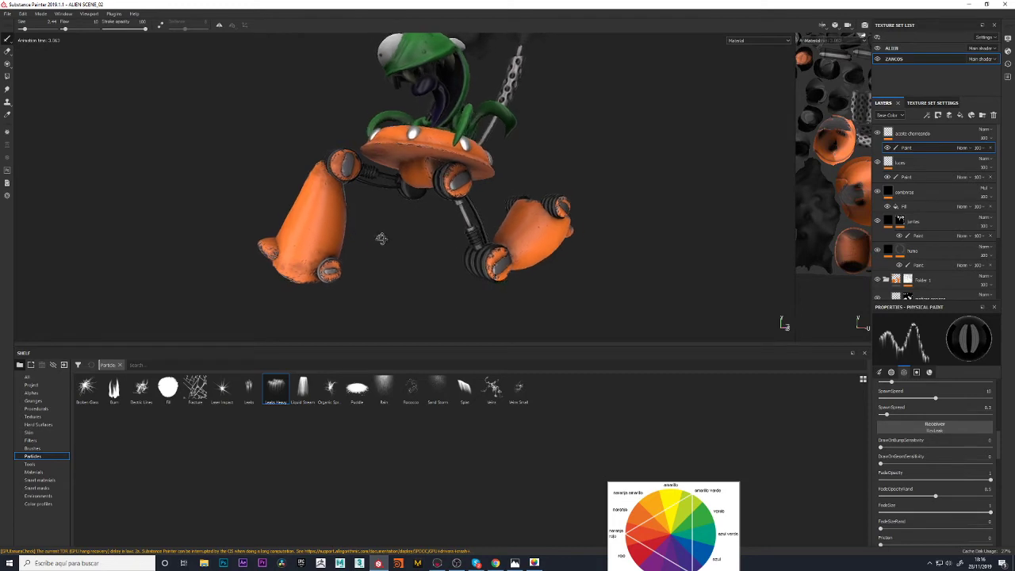
Add more heavy leak particles and speckles to the left leg from lower angles
{"action": "left_click", "coordinate": [319, 165]}
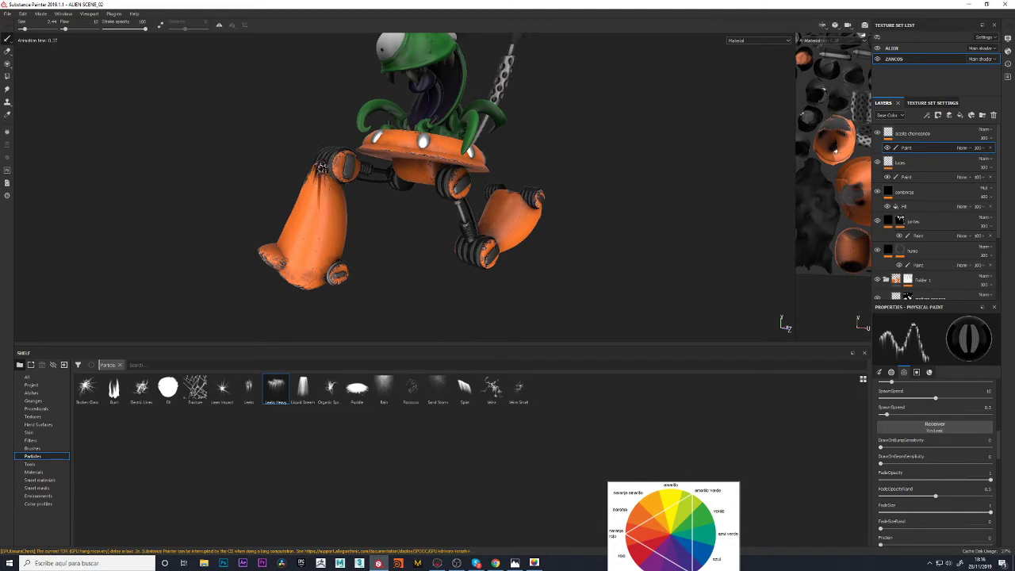
{"action": "scroll", "coordinate": [373, 219], "scroll_direction": "up", "scroll_amount": 2}
{"action": "scroll", "coordinate": [373, 219], "scroll_direction": "up", "scroll_amount": 2}
{"action": "scroll", "coordinate": [357, 199], "scroll_direction": "up", "scroll_amount": 1}
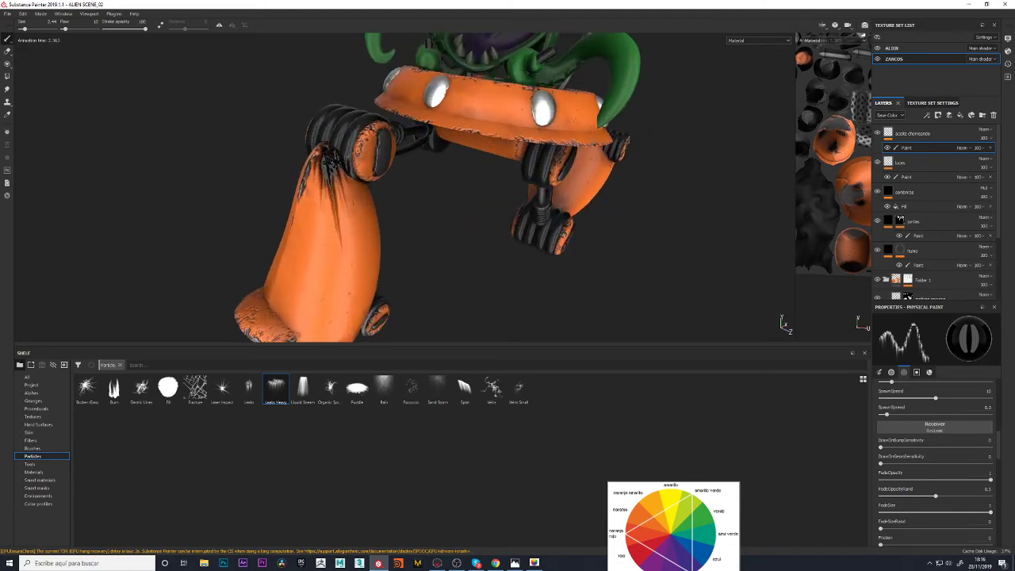
{"action": "left_click", "coordinate": [333, 163]}
{"action": "mouse_move", "coordinate": [333, 163]}
{"action": "left_mouse_down", "text": "alt"}
{"action": "mouse_move", "coordinate": [381, 220]}
{"action": "mouse_move", "coordinate": [387, 265]}
{"action": "mouse_move", "coordinate": [421, 272]}
{"action": "mouse_move", "coordinate": [70, 256]}
{"action": "mouse_move", "coordinate": [483, 243]}
{"action": "mouse_move", "coordinate": [325, 230]}
{"action": "left_mouse_up", "text": "alt"}
{"action": "scroll", "coordinate": [225, 261], "scroll_direction": "up", "scroll_amount": 2}
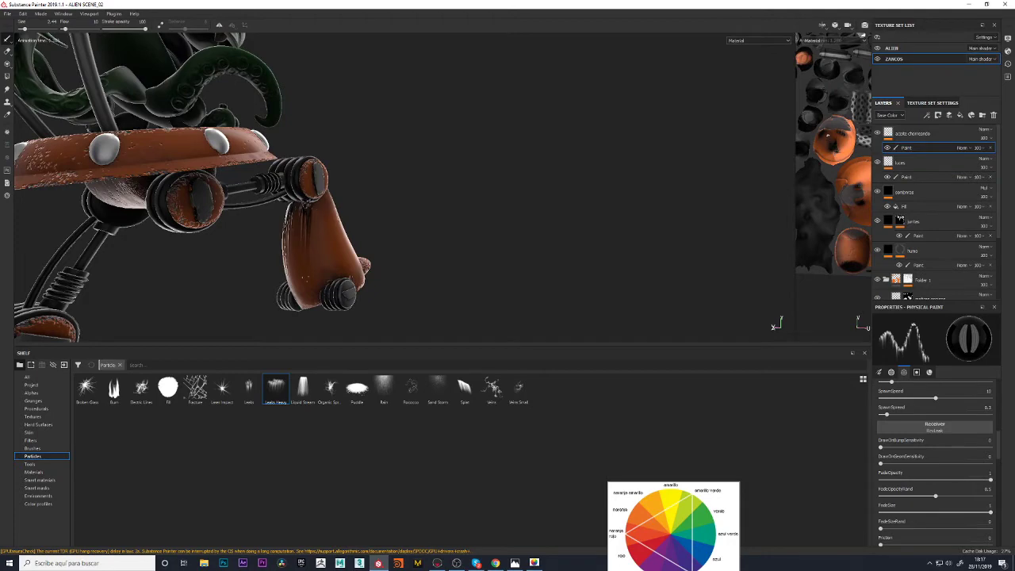
{"action": "left_click", "coordinate": [303, 197]}
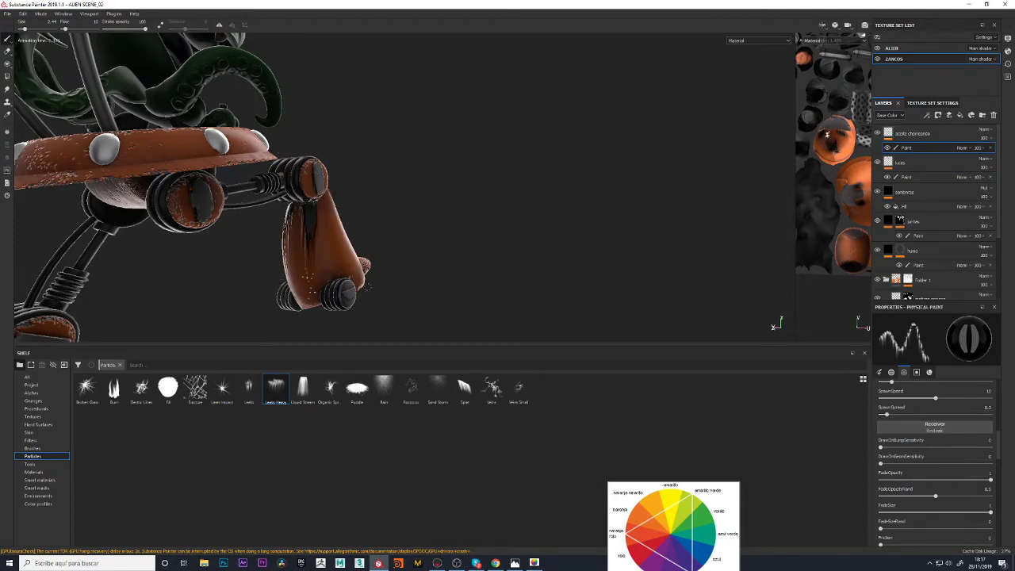
{"action": "mouse_move", "coordinate": [381, 188]}
{"action": "left_mouse_down", "text": "alt"}
{"action": "mouse_move", "coordinate": [414, 257]}
{"action": "mouse_move", "coordinate": [373, 254]}
{"action": "left_mouse_up", "text": "alt"}
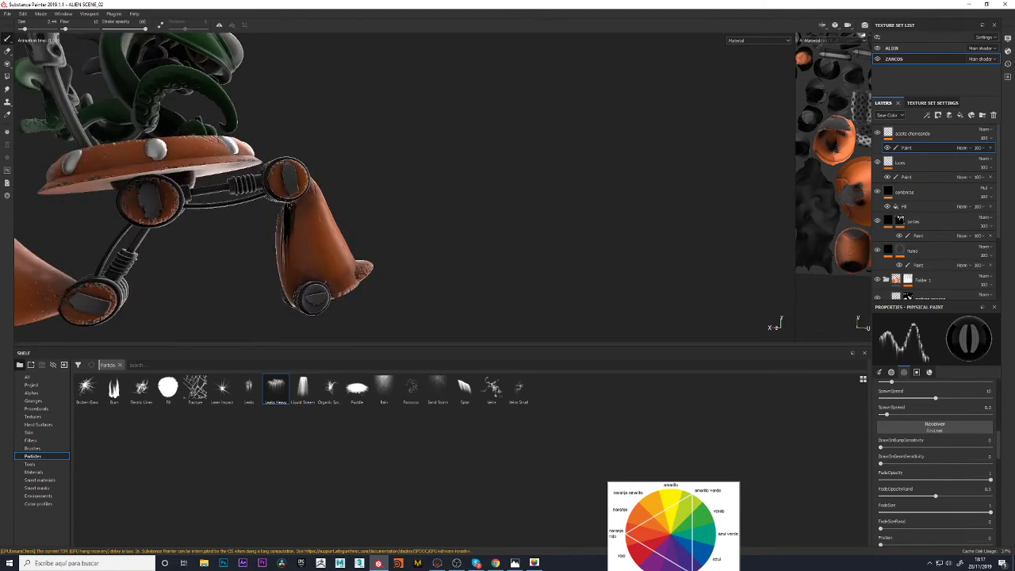
{"action": "mouse_move", "coordinate": [412, 204]}
{"action": "left_mouse_down", "text": "alt"}
{"action": "mouse_move", "coordinate": [537, 198]}
{"action": "mouse_move", "coordinate": [378, 211]}
{"action": "mouse_move", "coordinate": [483, 215]}
{"action": "mouse_move", "coordinate": [420, 227]}
{"action": "mouse_move", "coordinate": [532, 227]}
{"action": "mouse_move", "coordinate": [528, 238]}
{"action": "mouse_move", "coordinate": [666, 237]}
{"action": "mouse_move", "coordinate": [612, 245]}
{"action": "mouse_move", "coordinate": [658, 286]}
{"action": "mouse_move", "coordinate": [421, 234]}
{"action": "left_mouse_up", "text": "alt"}
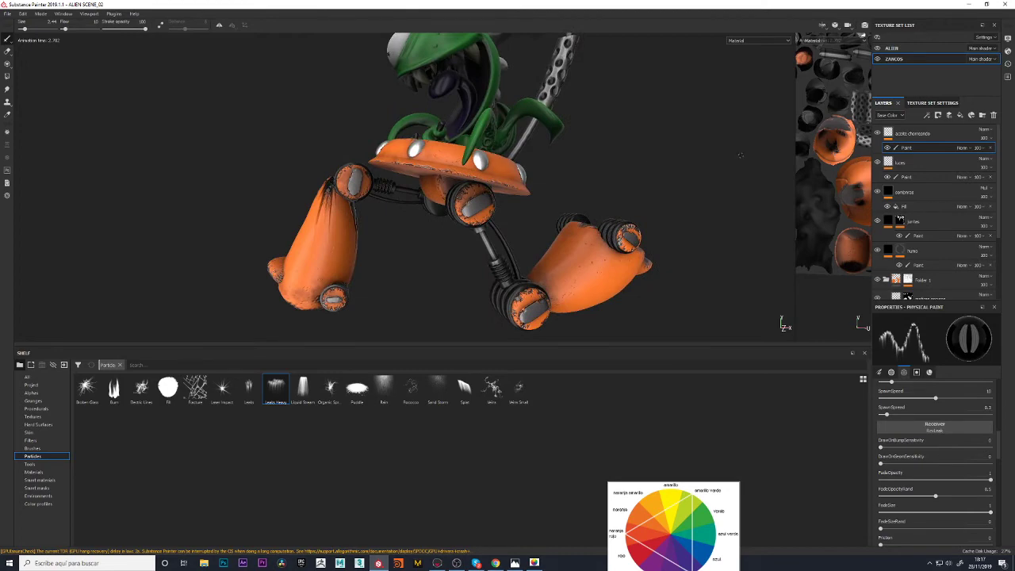
{"action": "mouse_move", "coordinate": [740, 156]}
{"action": "left_mouse_down", "text": "alt"}
{"action": "mouse_move", "coordinate": [396, 163]}
{"action": "mouse_move", "coordinate": [373, 206]}
{"action": "left_mouse_up", "text": "alt"}
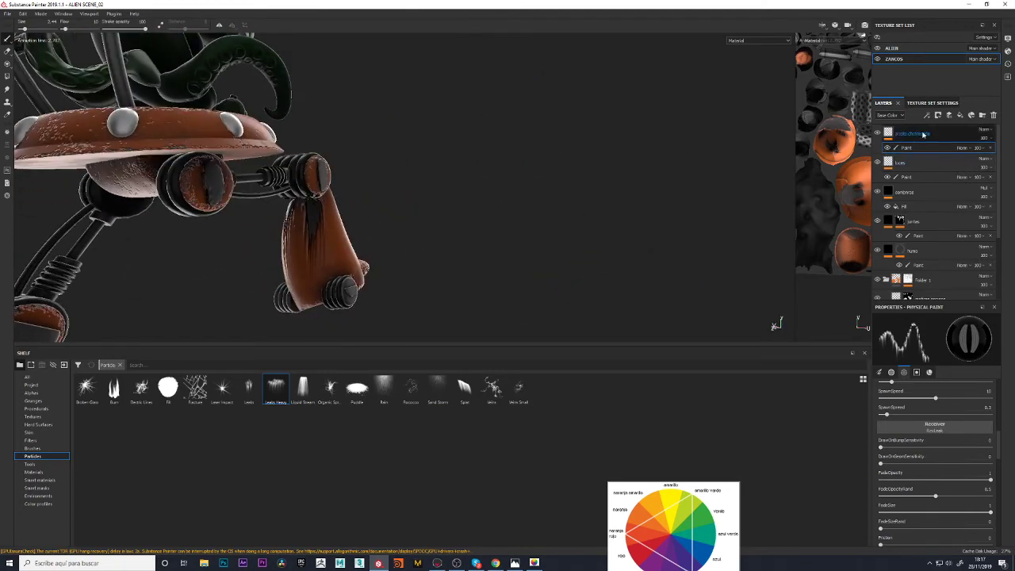
Add a Levels adjustment to the top leg layer, set to the Height channel
{"action": "right_click", "coordinate": [890, 130]}
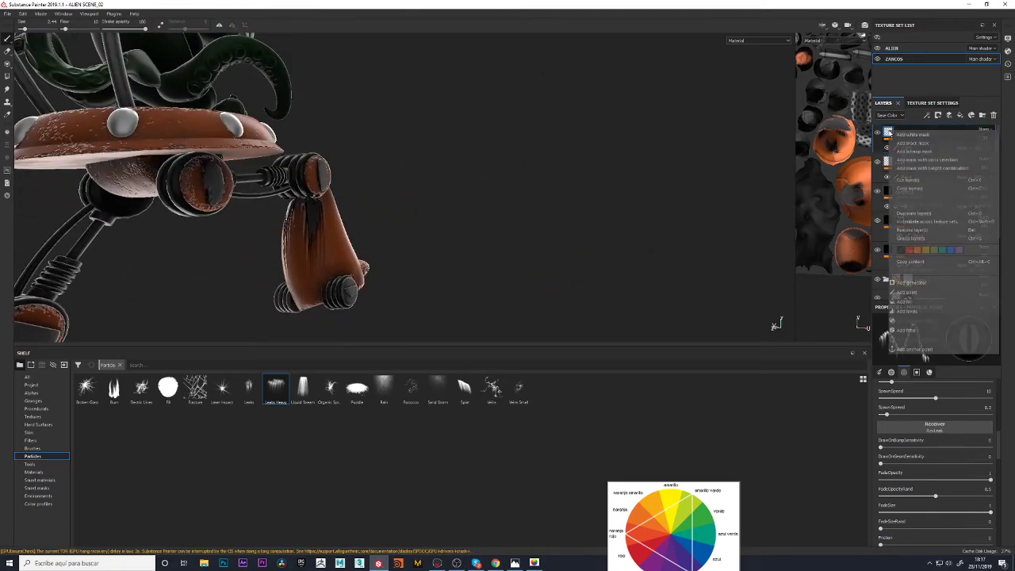
{"action": "left_click", "coordinate": [908, 311]}
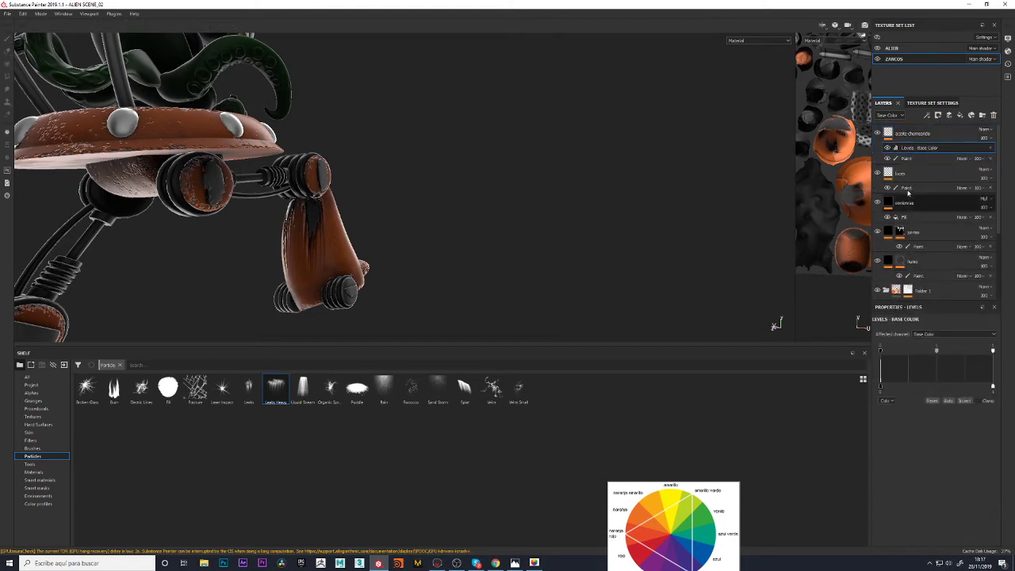
{"action": "left_click", "coordinate": [924, 334]}
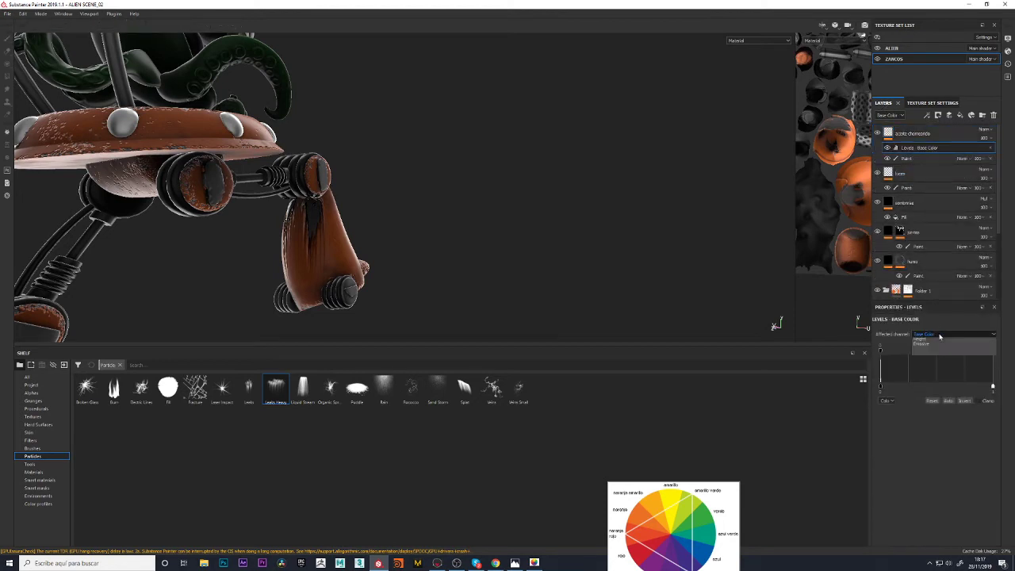
{"action": "left_click", "coordinate": [932, 364]}
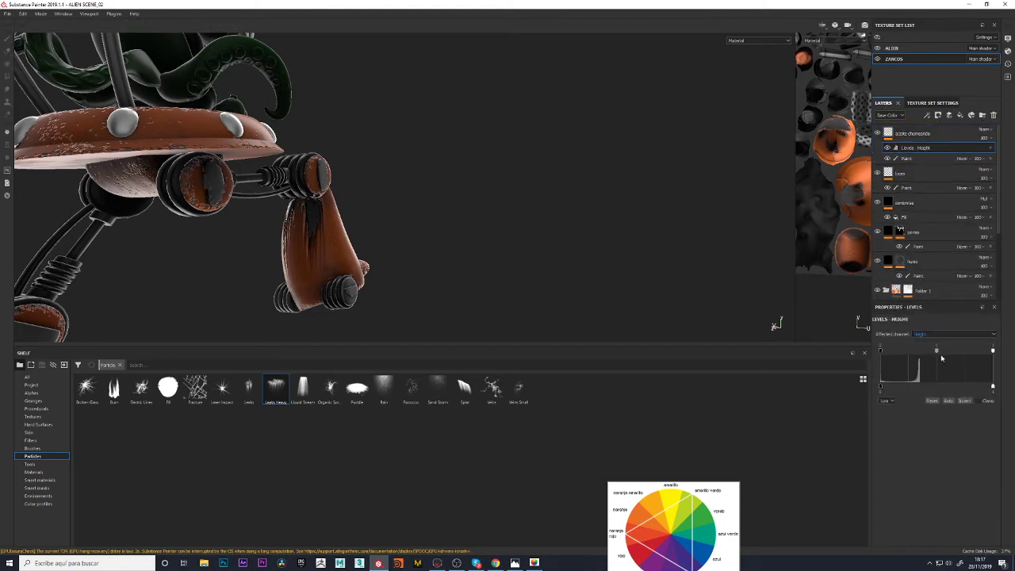
Shift the height midtones, drop the black point to zero and lower the output white level
{"action": "left_click_drag", "start_coordinate": [937, 354], "coordinate": [964, 354]}
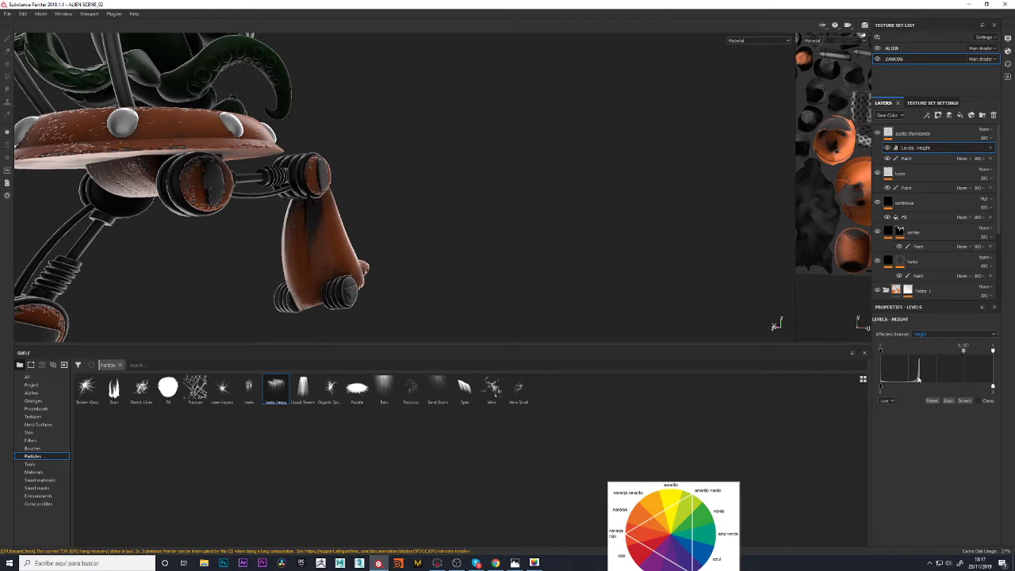
{"action": "left_click_drag", "start_coordinate": [913, 353], "coordinate": [878, 356]}
{"action": "left_click_drag", "start_coordinate": [994, 388], "coordinate": [945, 388]}
{"action": "left_click_drag", "start_coordinate": [964, 354], "coordinate": [939, 358]}
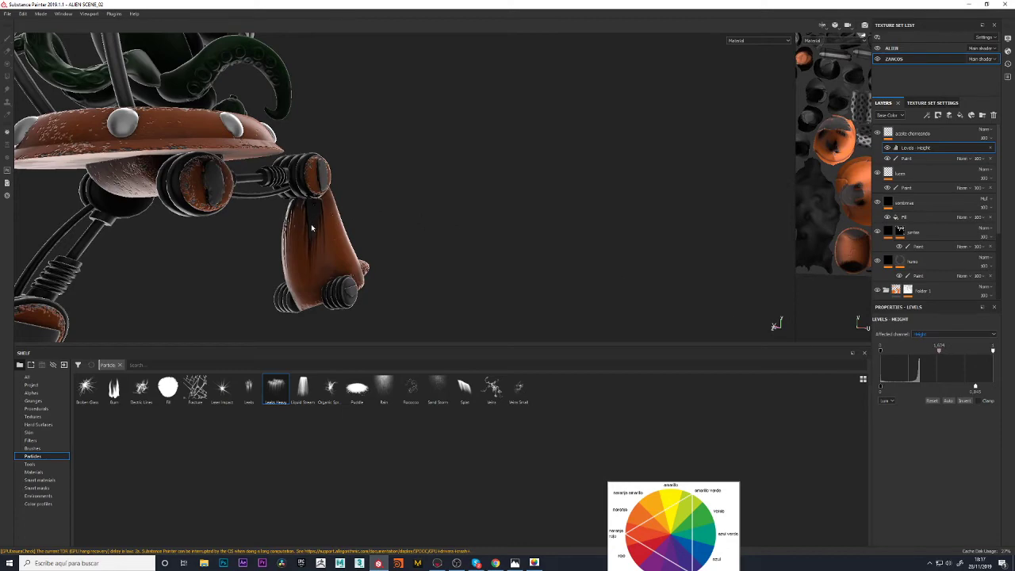
{"action": "scroll", "coordinate": [312, 229], "scroll_direction": "up", "scroll_amount": 3}
{"action": "left_click_drag", "start_coordinate": [312, 228], "coordinate": [421, 242], "text": "alt"}
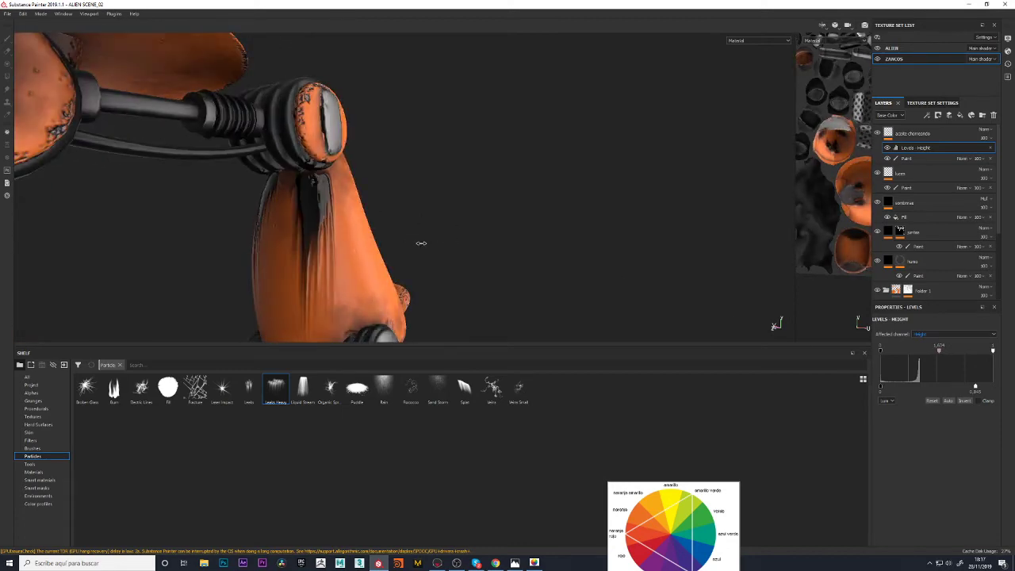
{"action": "right_click_drag", "start_coordinate": [421, 242], "coordinate": [832, 322], "text": "shift"}
Invert the height levels and retune midtones and output, ending at output maximum 0.409
{"action": "left_click_drag", "start_coordinate": [941, 353], "coordinate": [968, 353]}
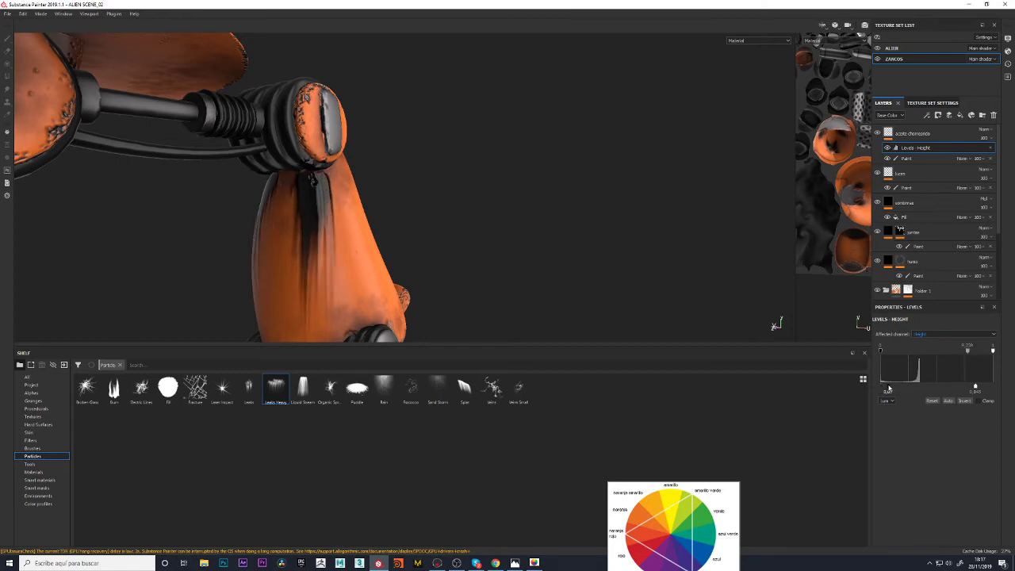
{"action": "left_click_drag", "start_coordinate": [897, 389], "coordinate": [881, 387]}
{"action": "left_click", "coordinate": [965, 401]}
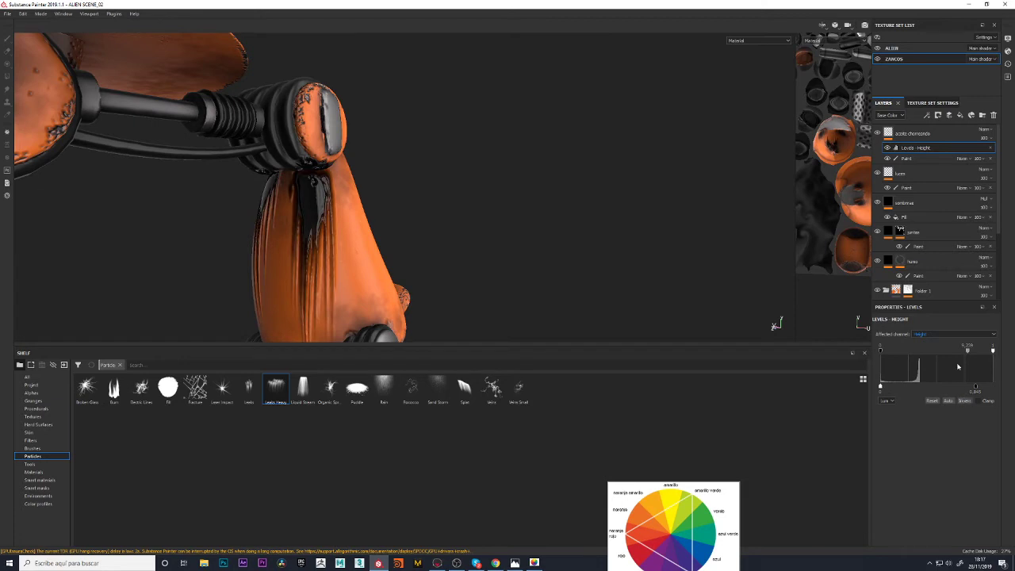
{"action": "left_click_drag", "start_coordinate": [967, 353], "coordinate": [878, 360]}
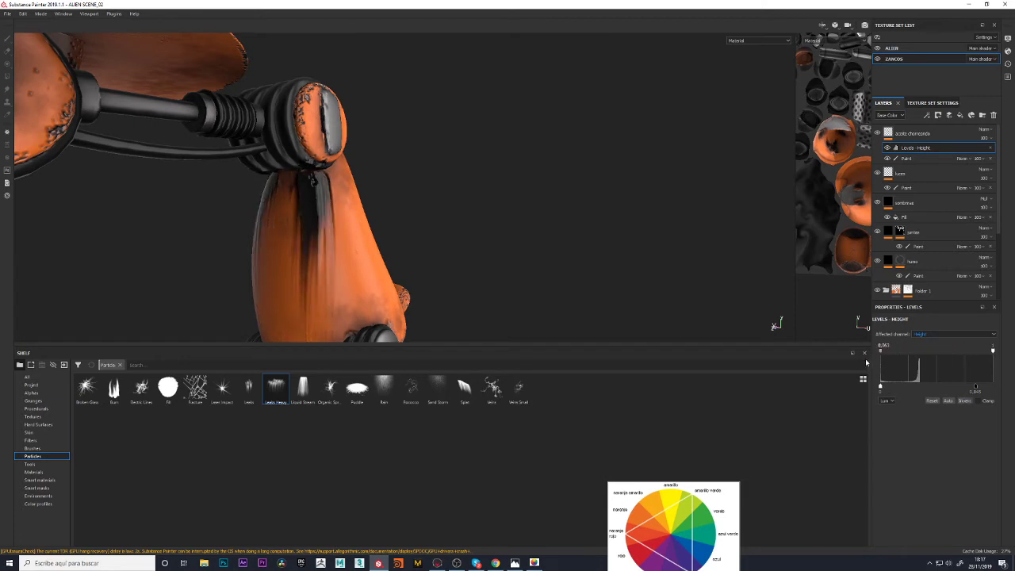
{"action": "left_click_drag", "start_coordinate": [878, 360], "coordinate": [934, 359]}
{"action": "mouse_move", "coordinate": [646, 290]}
{"action": "left_mouse_down", "text": "alt"}
{"action": "mouse_move", "coordinate": [537, 283]}
{"action": "mouse_move", "coordinate": [592, 310]}
{"action": "mouse_move", "coordinate": [556, 306]}
{"action": "left_mouse_up", "text": "alt"}
{"action": "right_click_drag", "start_coordinate": [556, 305], "coordinate": [595, 313], "text": "shift"}
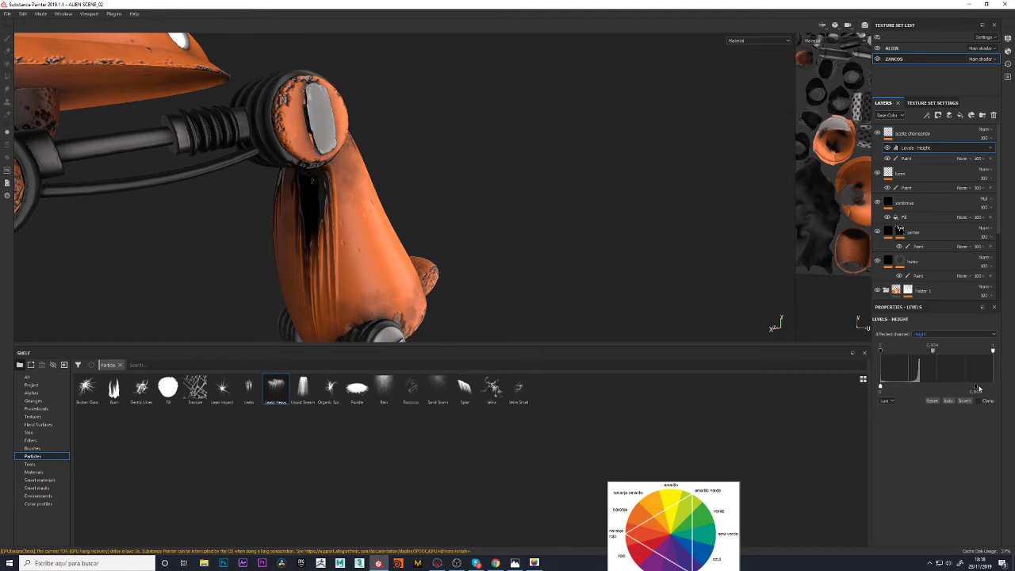
{"action": "mouse_move", "coordinate": [979, 388]}
{"action": "left_mouse_down"}
{"action": "mouse_move", "coordinate": [901, 390]}
{"action": "mouse_move", "coordinate": [922, 391]}
{"action": "mouse_move", "coordinate": [910, 392]}
{"action": "left_mouse_up"}
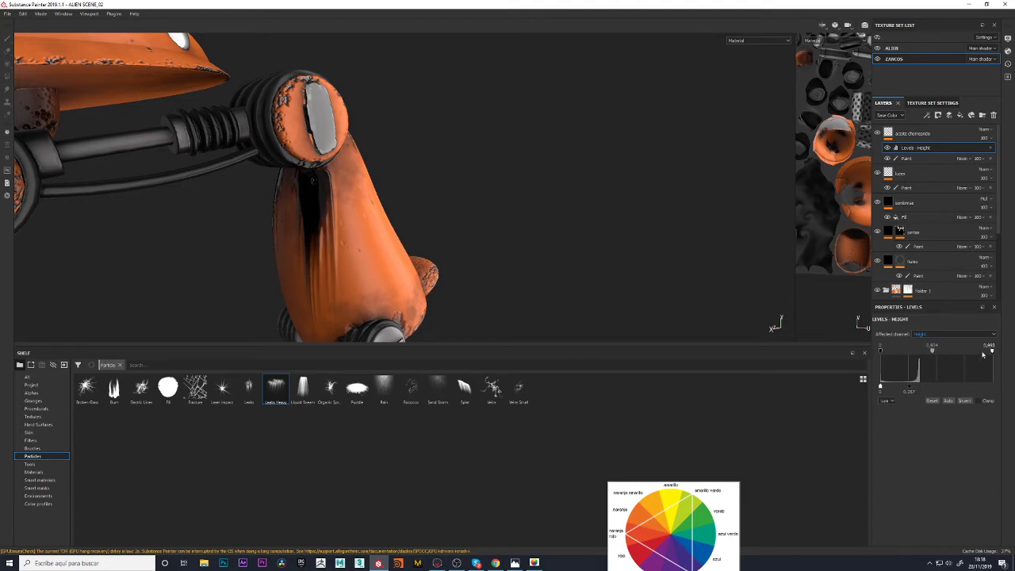
{"action": "left_click_drag", "start_coordinate": [984, 354], "coordinate": [937, 356]}
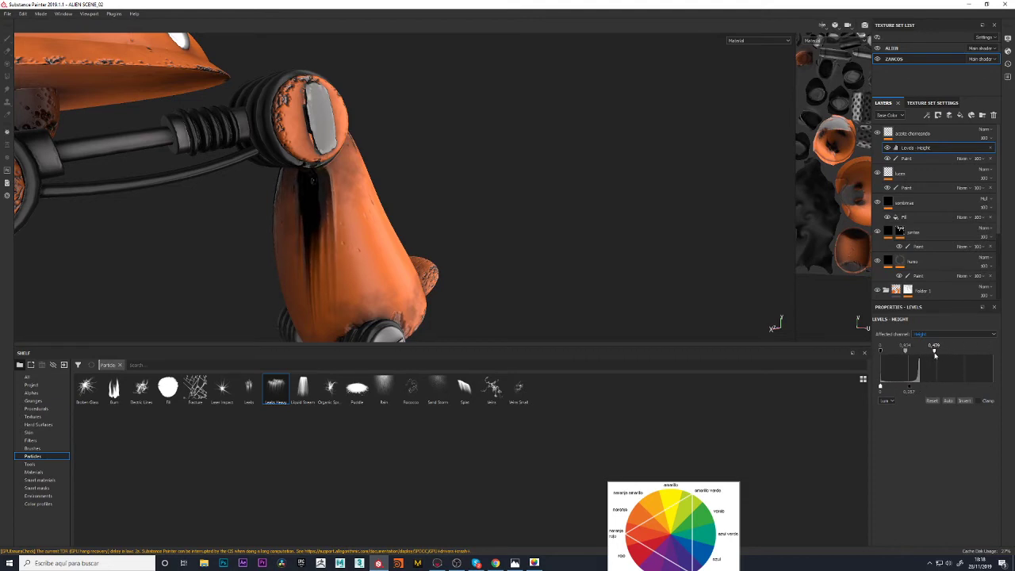
{"action": "mouse_move", "coordinate": [599, 279]}
{"action": "left_mouse_down", "text": "alt"}
{"action": "mouse_move", "coordinate": [547, 242]}
{"action": "mouse_move", "coordinate": [323, 255]}
{"action": "left_mouse_up", "text": "alt"}
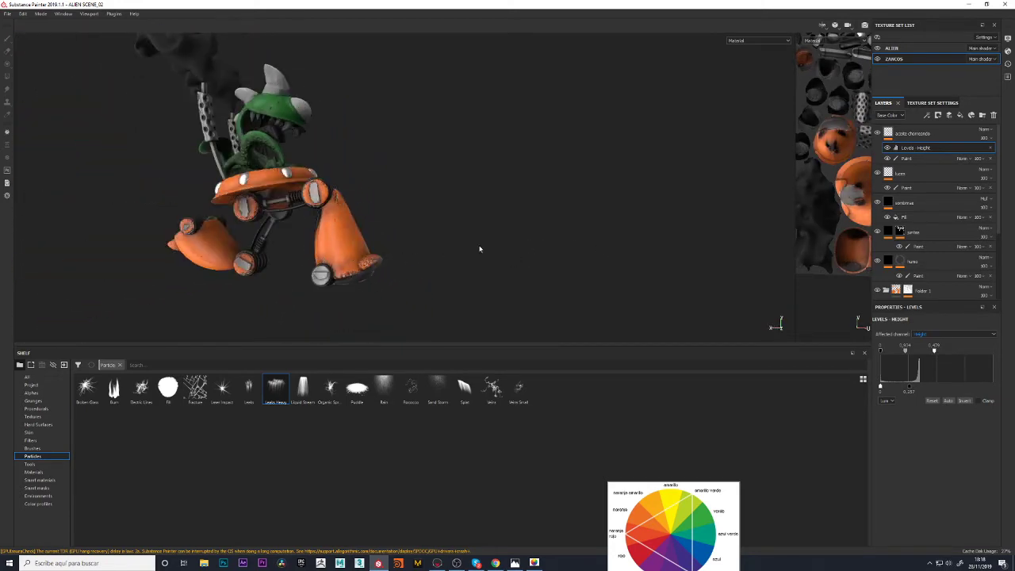
Switch to the ALIEN texture set and frame the alien's head with frontal lighting
{"action": "left_click_drag", "start_coordinate": [480, 249], "coordinate": [147, 262], "text": "alt"}
{"action": "mouse_move", "coordinate": [239, 205]}
{"action": "left_mouse_down", "text": "alt"}
{"action": "mouse_move", "coordinate": [162, 212]}
{"action": "mouse_move", "coordinate": [177, 231]}
{"action": "left_mouse_up", "text": "alt"}
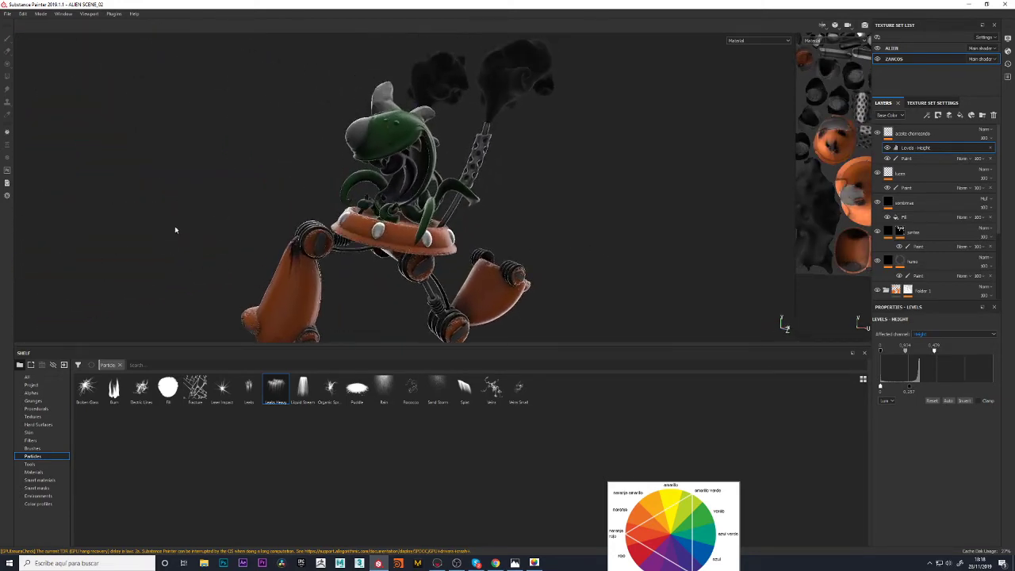
{"action": "left_click", "coordinate": [904, 52]}
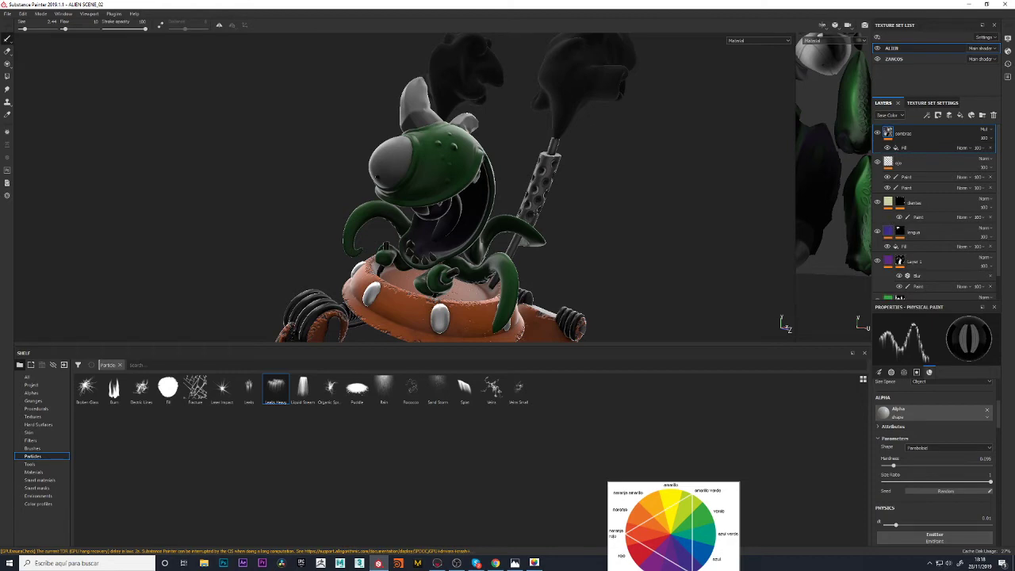
{"action": "left_click_drag", "start_coordinate": [596, 176], "coordinate": [607, 215], "text": "alt"}
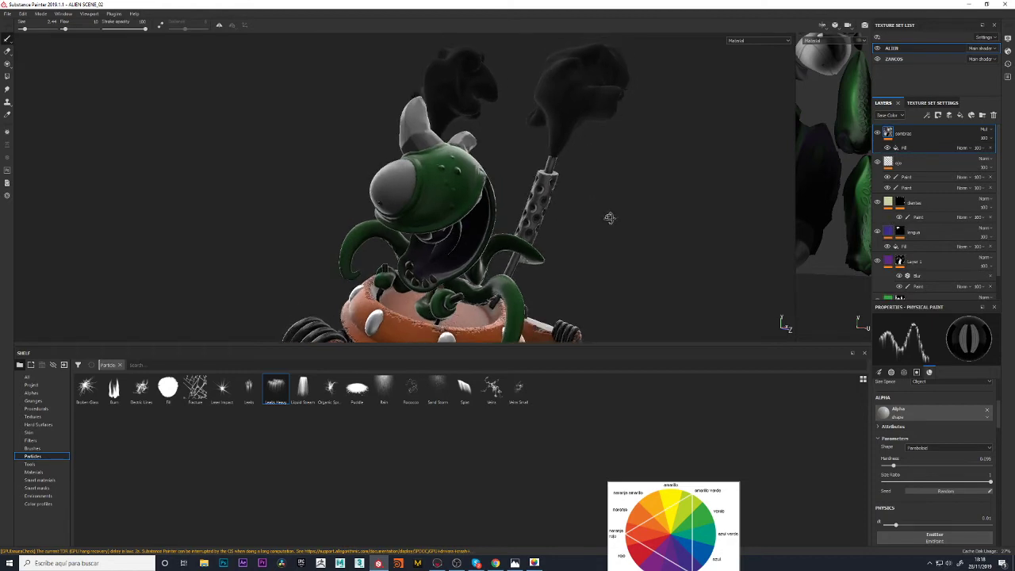
{"action": "scroll", "coordinate": [619, 221], "scroll_direction": "up", "scroll_amount": 5}
{"action": "right_click_drag", "start_coordinate": [629, 226], "coordinate": [547, 255], "text": "shift"}
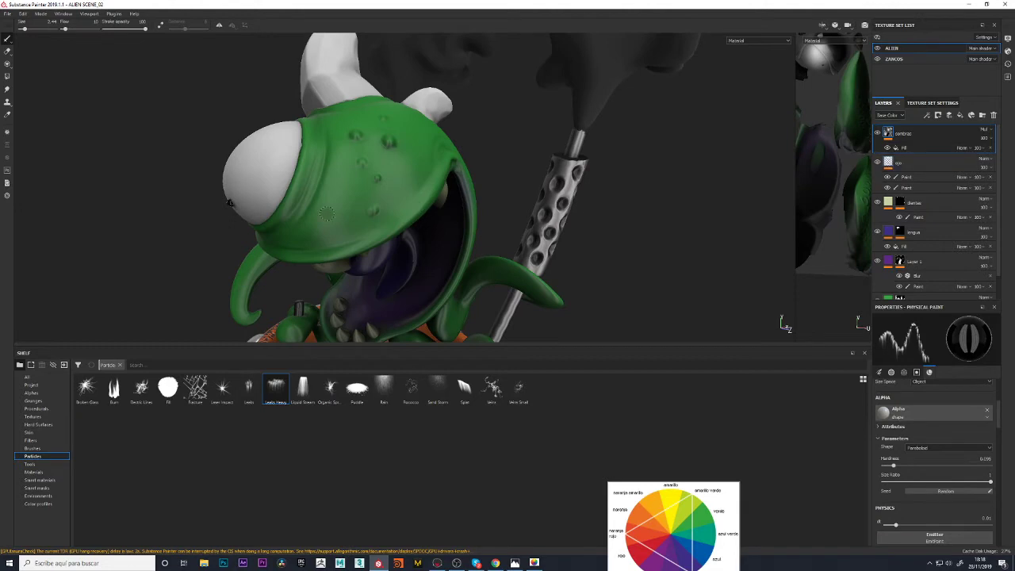
Confirm the sombras layer name and select the piel verde green skin layer
{"action": "double_click", "coordinate": [905, 133]}
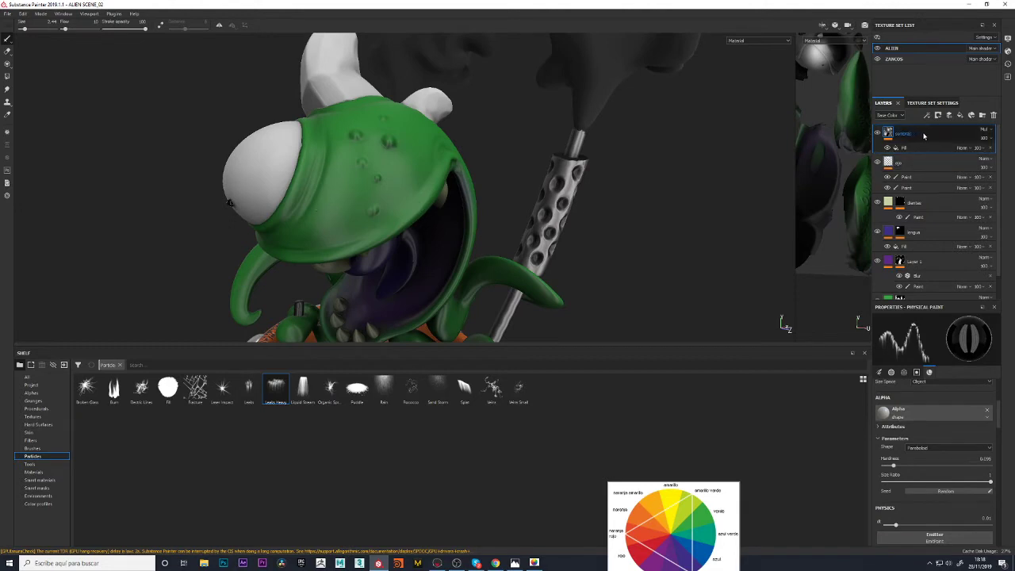
{"action": "left_click", "coordinate": [936, 172]}
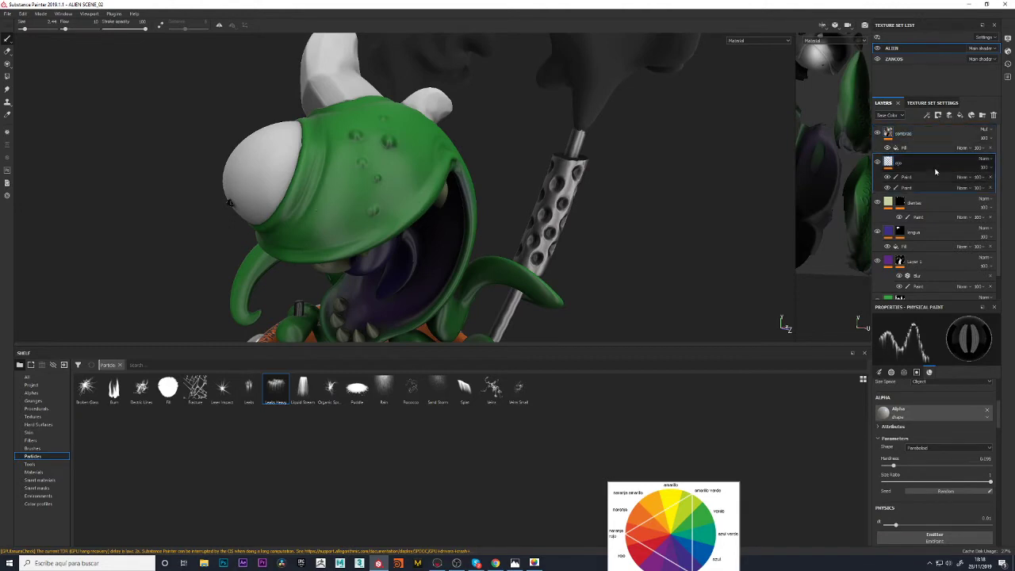
{"action": "right_click", "coordinate": [936, 166]}
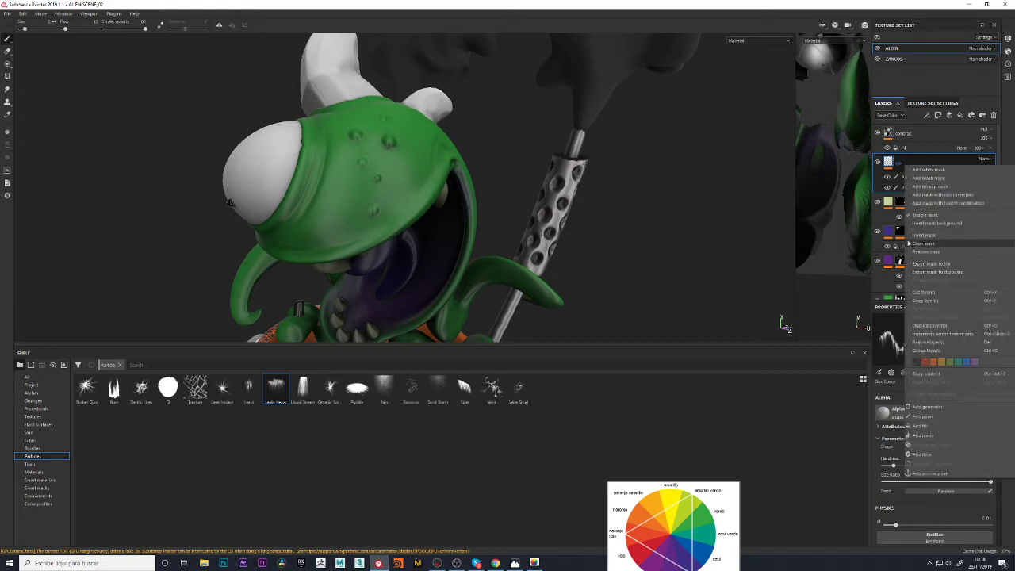
{"action": "left_click", "coordinate": [887, 220]}
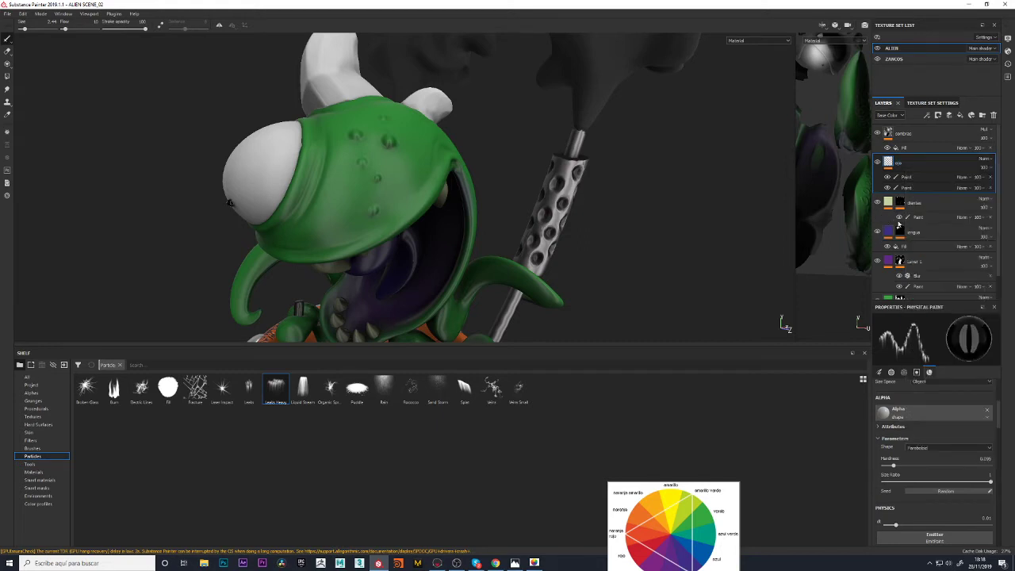
{"action": "scroll", "coordinate": [920, 211], "scroll_direction": "down", "scroll_amount": 1}
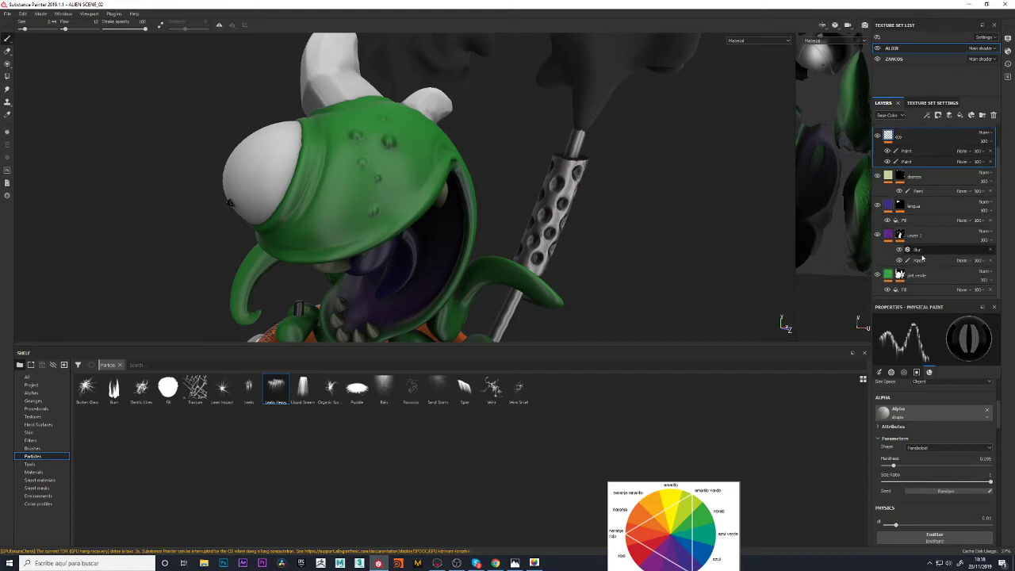
{"action": "left_click", "coordinate": [919, 276]}
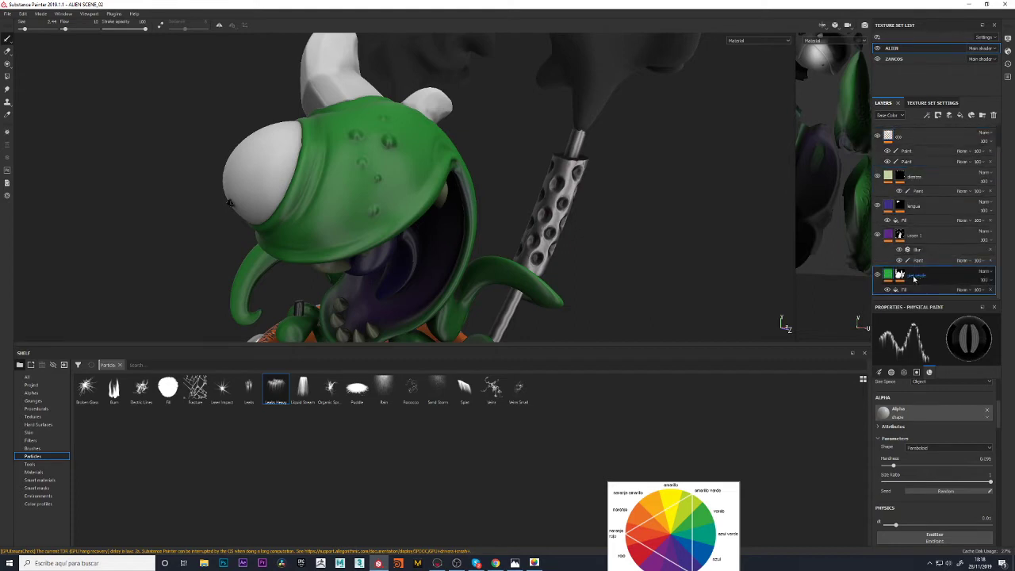
Add a layer named Manchas piel above piel verde and give it a Paint effect
{"action": "right_click", "coordinate": [930, 275]}
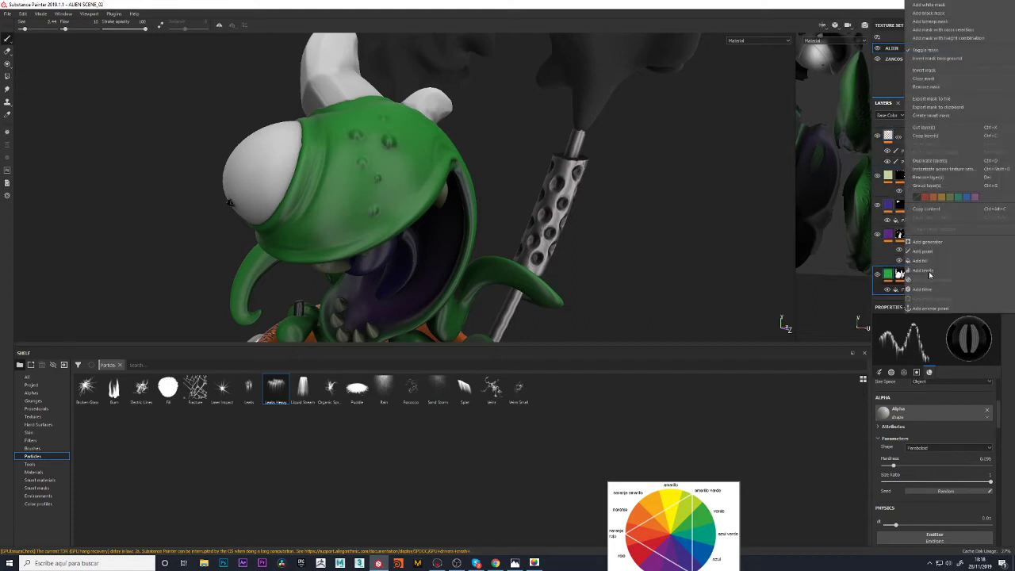
{"action": "key", "text": "Escape"}
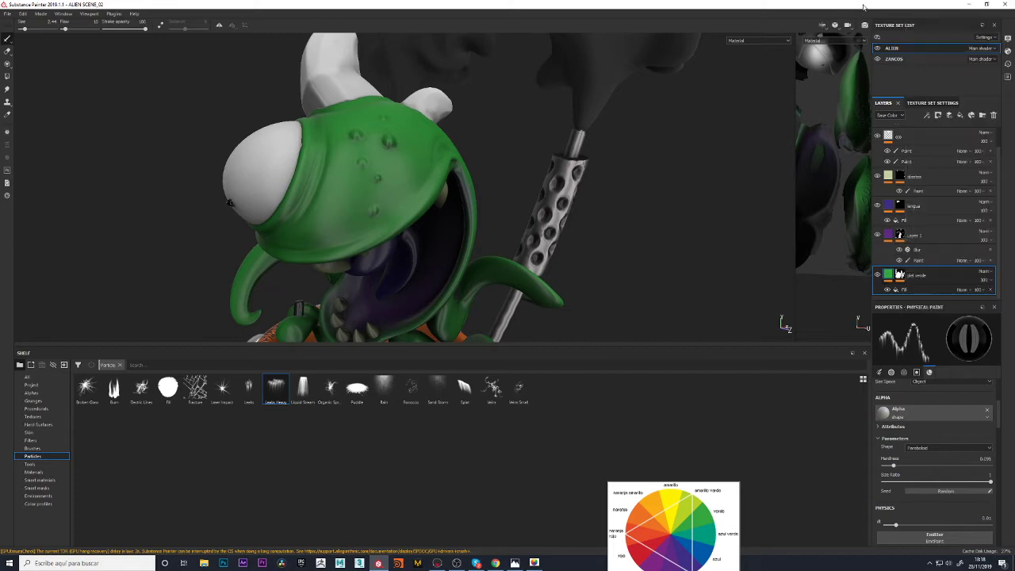
{"action": "left_click", "coordinate": [950, 117]}
{"action": "double_click", "coordinate": [900, 278]}
{"action": "type", "text": "Manchas piel"}
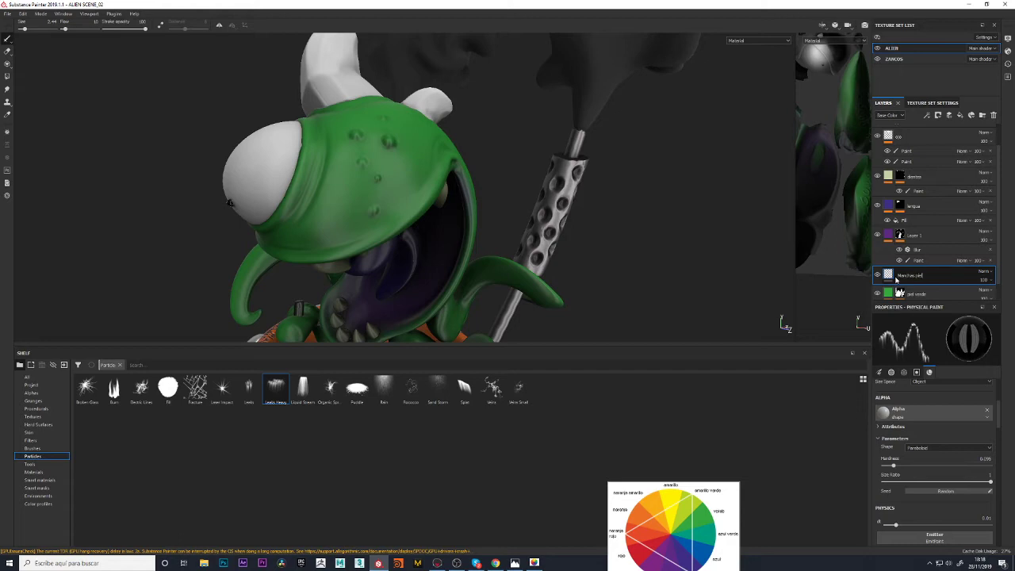
{"action": "key", "text": "Return"}
{"action": "scroll", "coordinate": [889, 277], "scroll_direction": "down", "scroll_amount": 1}
{"action": "right_click", "coordinate": [892, 257]}
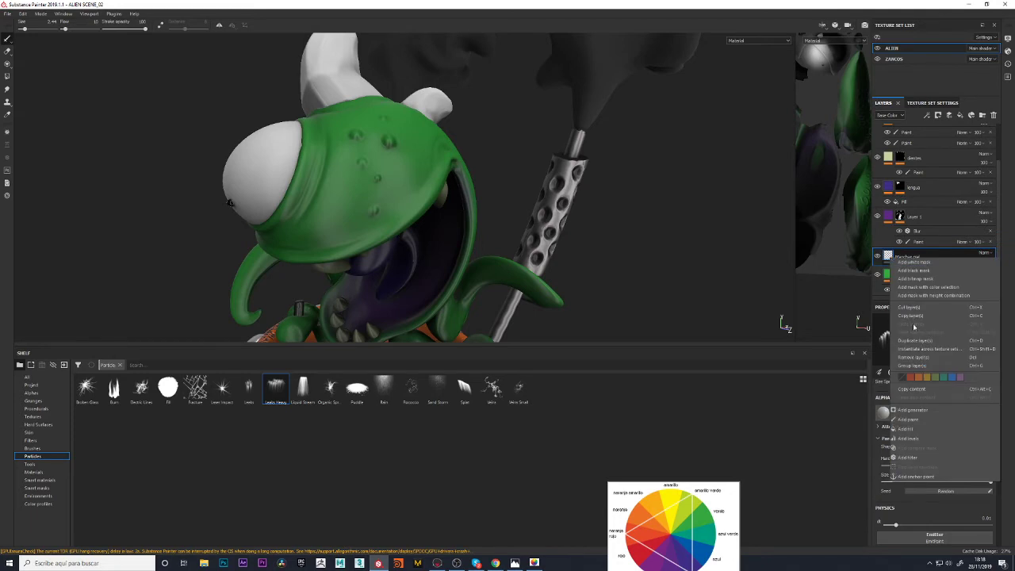
{"action": "left_click", "coordinate": [909, 420]}
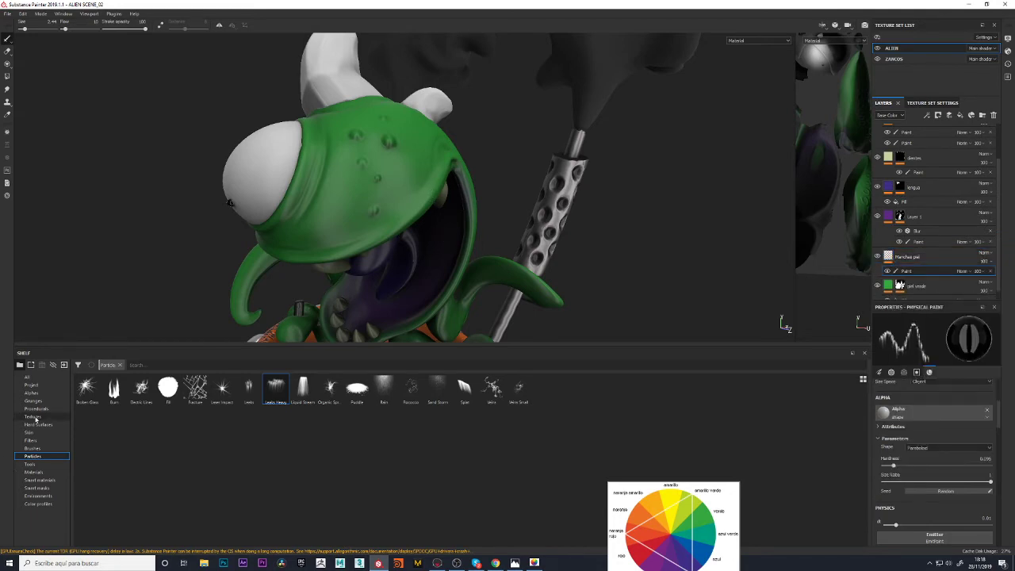
Show the Alphas library and move the colour wheel reference image up
{"action": "left_click", "coordinate": [31, 392]}
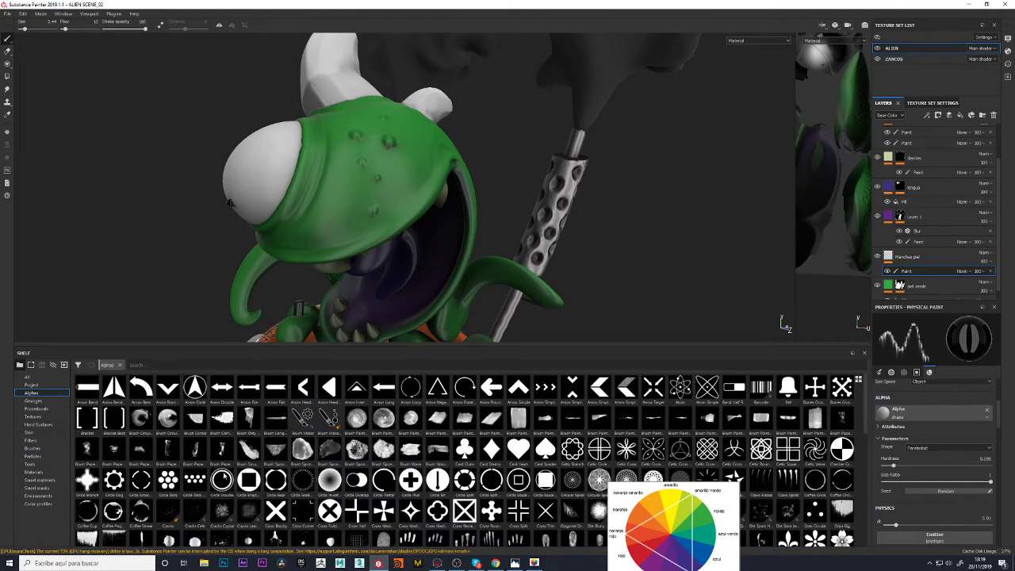
{"action": "scroll", "coordinate": [227, 474], "scroll_direction": "down", "scroll_amount": 3}
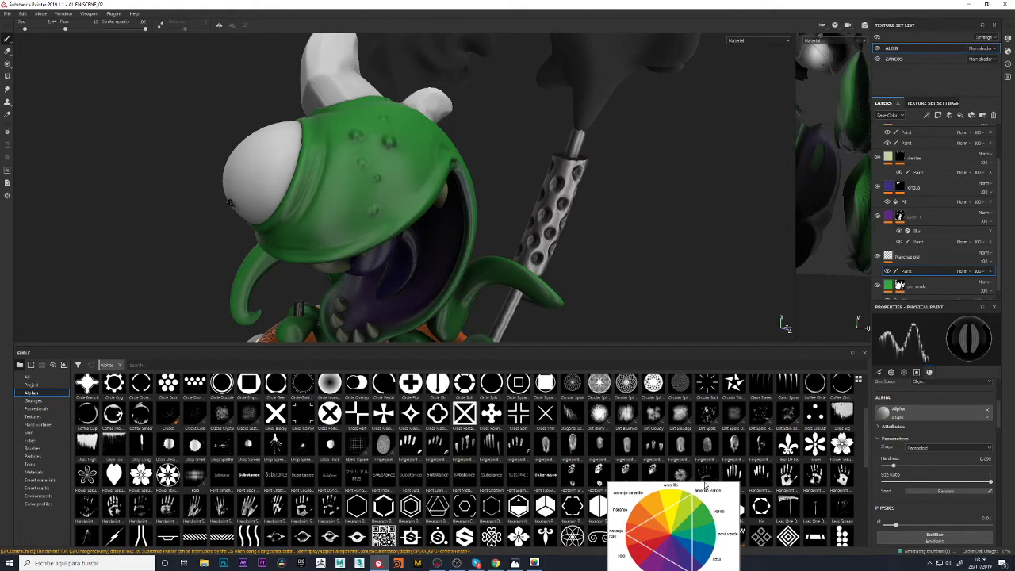
{"action": "left_click_drag", "start_coordinate": [705, 485], "coordinate": [710, 176]}
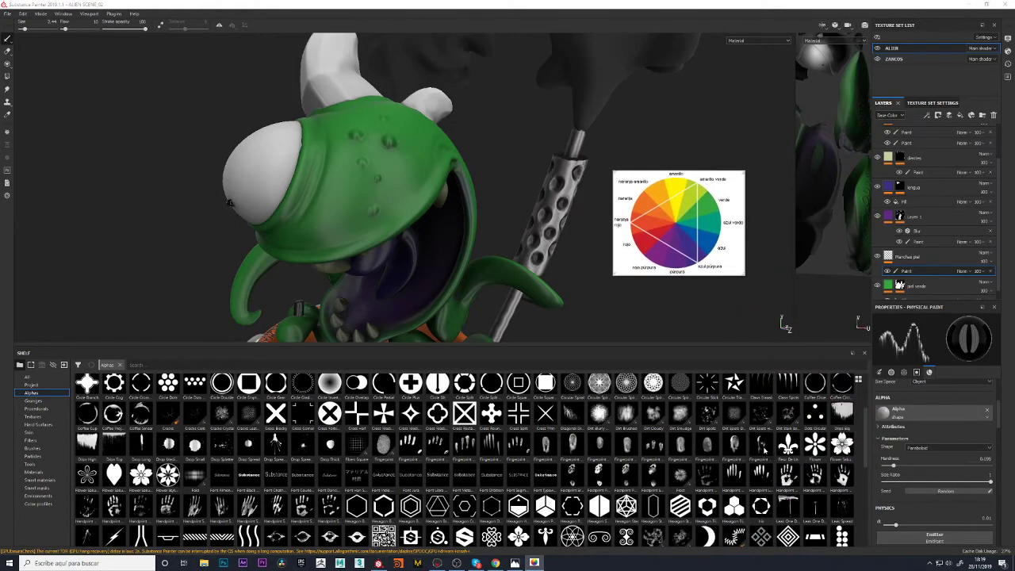
{"action": "left_click_drag", "start_coordinate": [866, 444], "coordinate": [860, 488]}
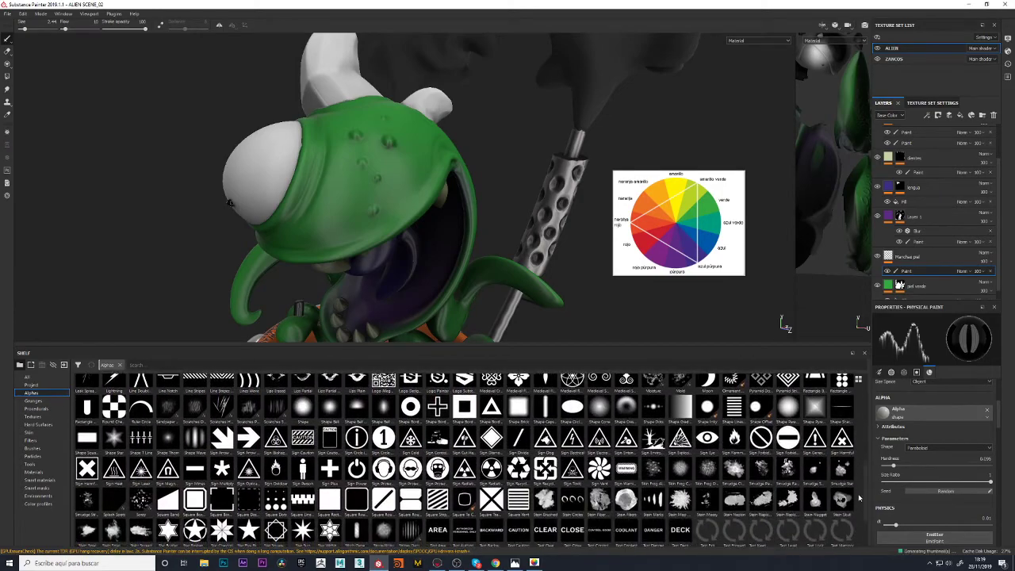
{"action": "left_click_drag", "start_coordinate": [859, 488], "coordinate": [859, 521]}
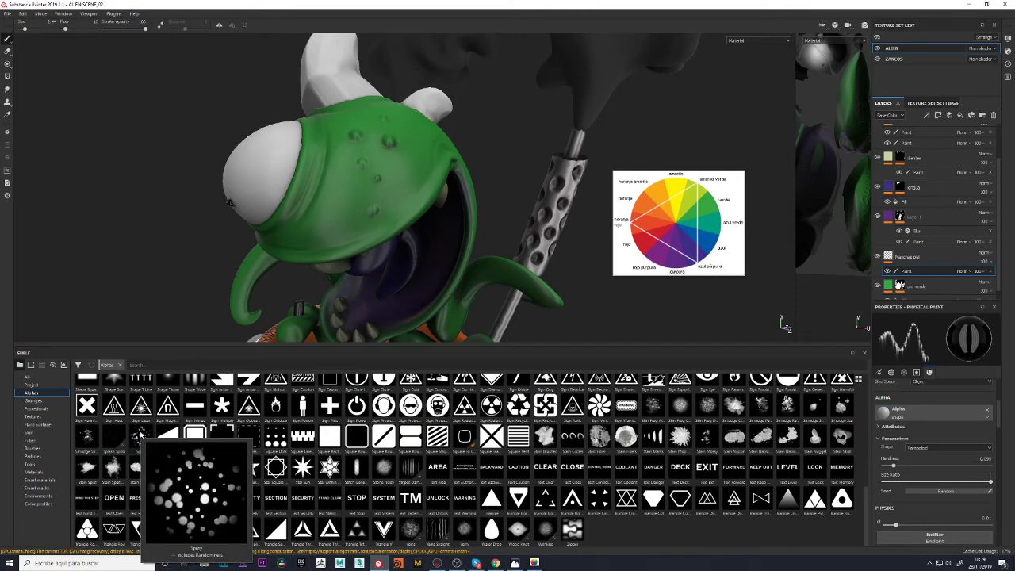
Give the brush the Spray alpha and make it much larger
{"action": "left_click", "coordinate": [139, 435]}
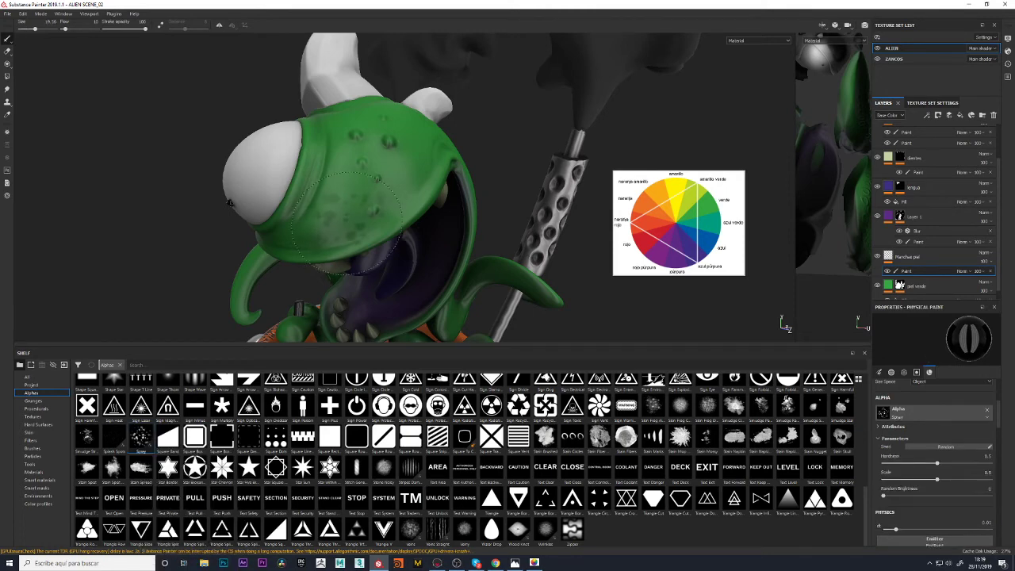
{"action": "right_click_drag", "start_coordinate": [349, 225], "coordinate": [370, 193], "text": "ctrl"}
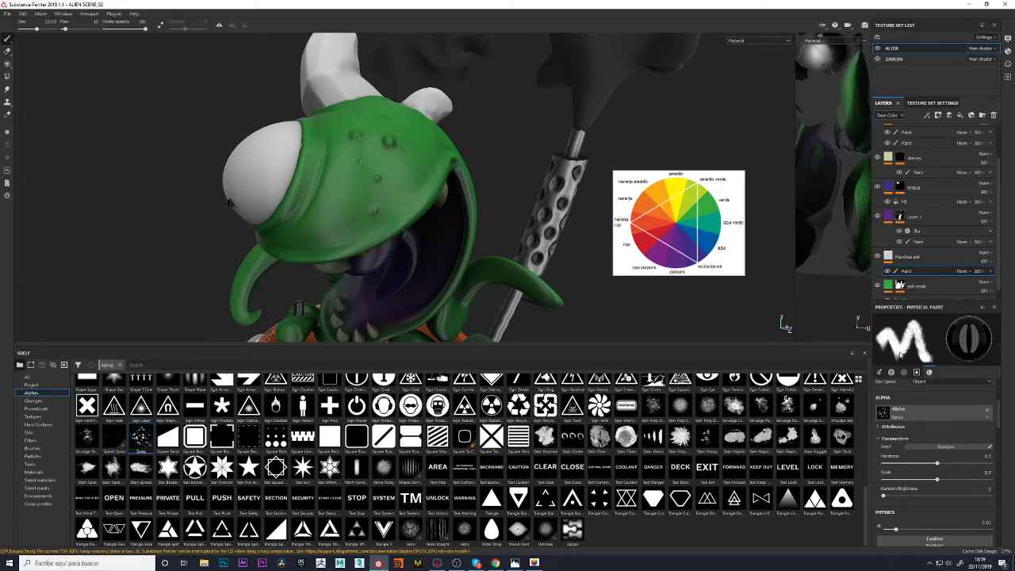
{"action": "mouse_move", "coordinate": [143, 199]}
{"action": "left_mouse_down", "text": "alt"}
{"action": "mouse_move", "coordinate": [294, 220]}
{"action": "mouse_move", "coordinate": [148, 215]}
{"action": "left_mouse_up", "text": "alt"}
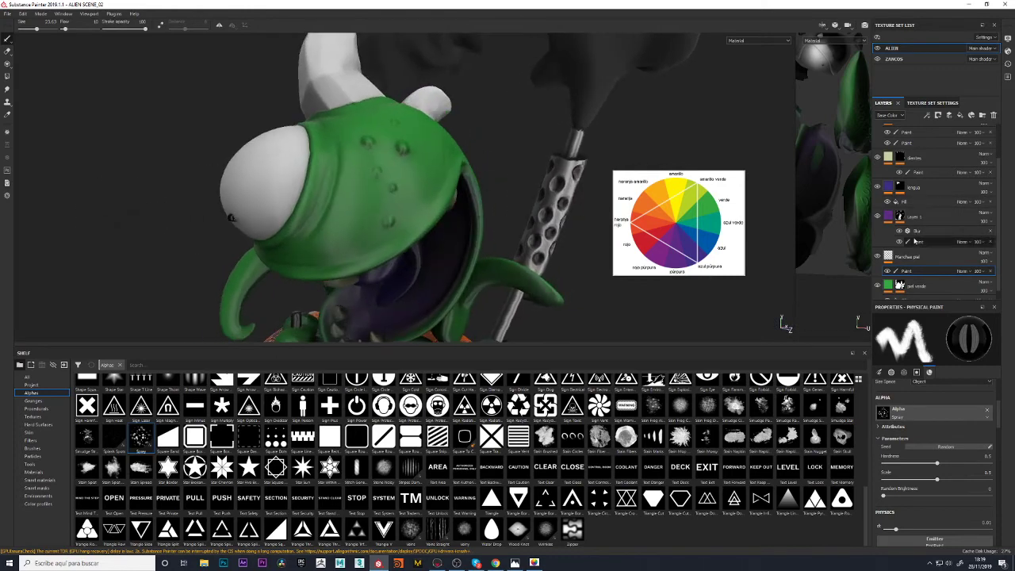
{"action": "scroll", "coordinate": [928, 514], "scroll_direction": "down", "scroll_amount": 2}
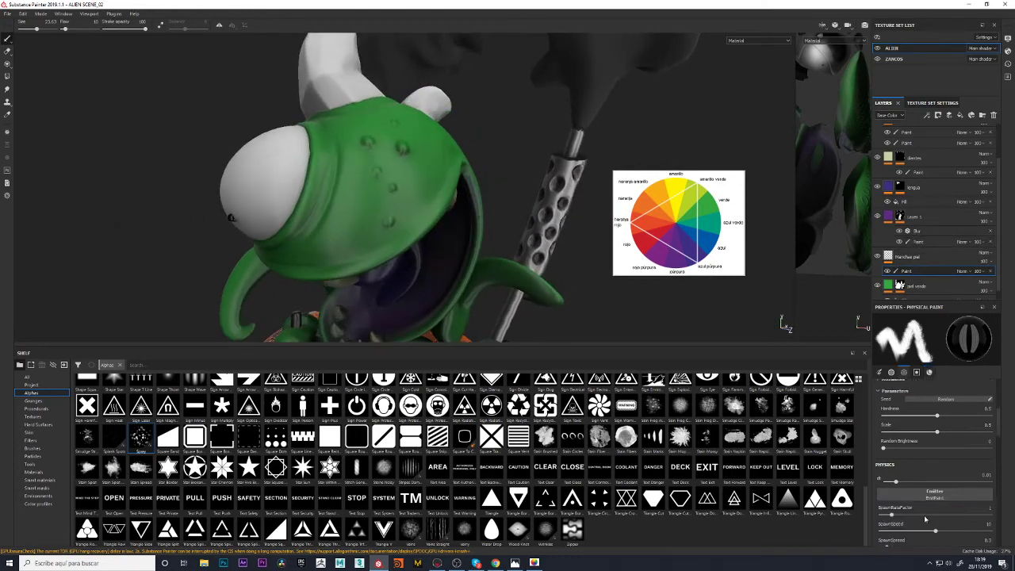
{"action": "scroll", "coordinate": [930, 509], "scroll_direction": "down", "scroll_amount": 3}
{"action": "scroll", "coordinate": [934, 502], "scroll_direction": "up", "scroll_amount": 2}
{"action": "scroll", "coordinate": [932, 502], "scroll_direction": "up", "scroll_amount": 2}
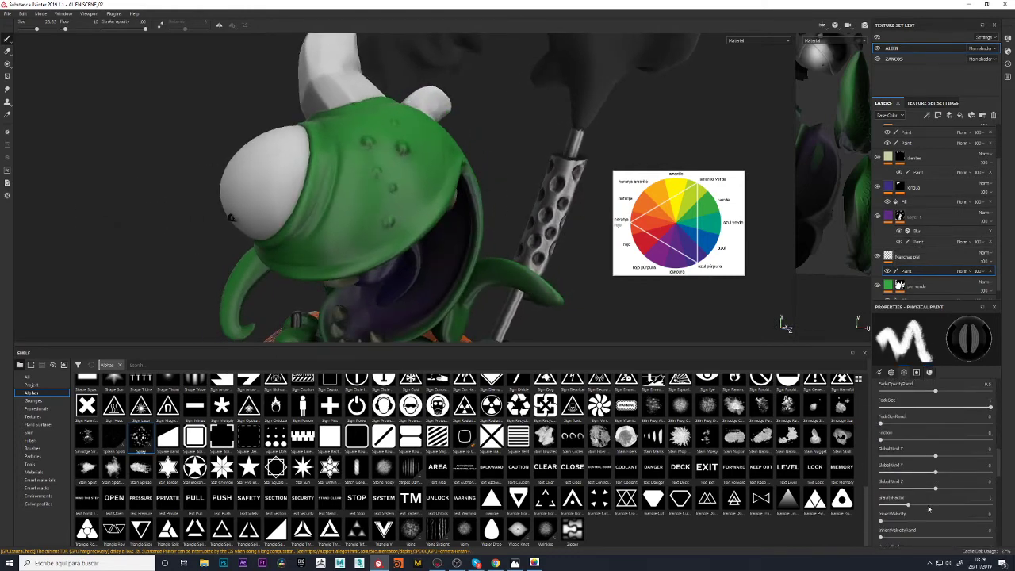
{"action": "scroll", "coordinate": [931, 502], "scroll_direction": "up", "scroll_amount": 2}
{"action": "scroll", "coordinate": [928, 501], "scroll_direction": "up", "scroll_amount": 2}
{"action": "scroll", "coordinate": [928, 501], "scroll_direction": "up", "scroll_amount": 2}
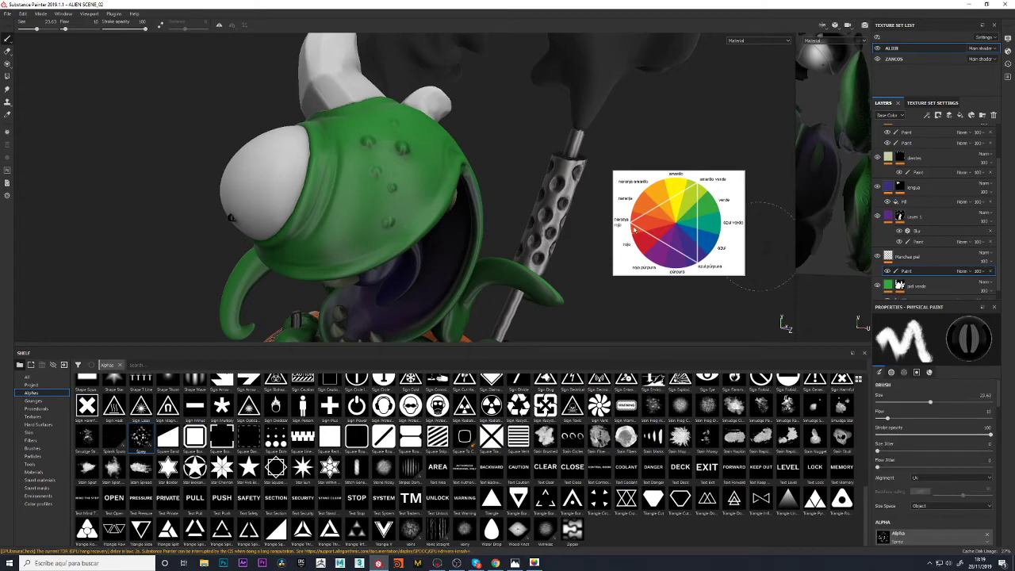
Switch to the Paint tool and sample an orange Base Color from the colour wheel
{"action": "left_click", "coordinate": [8, 40]}
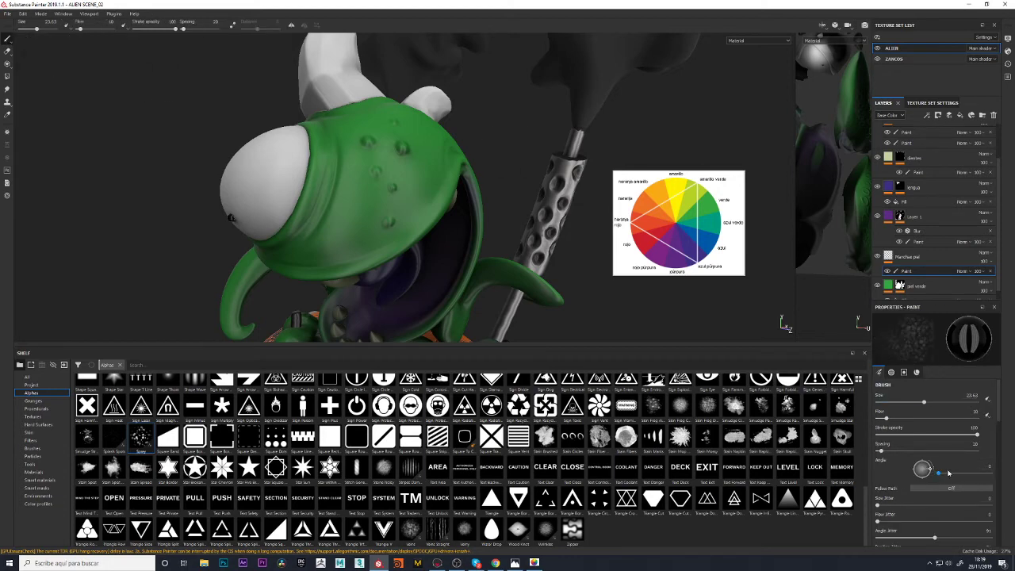
{"action": "scroll", "coordinate": [949, 474], "scroll_direction": "down", "scroll_amount": 2}
{"action": "scroll", "coordinate": [945, 473], "scroll_direction": "down", "scroll_amount": 2}
{"action": "scroll", "coordinate": [936, 473], "scroll_direction": "down", "scroll_amount": 2}
{"action": "scroll", "coordinate": [928, 474], "scroll_direction": "down", "scroll_amount": 2}
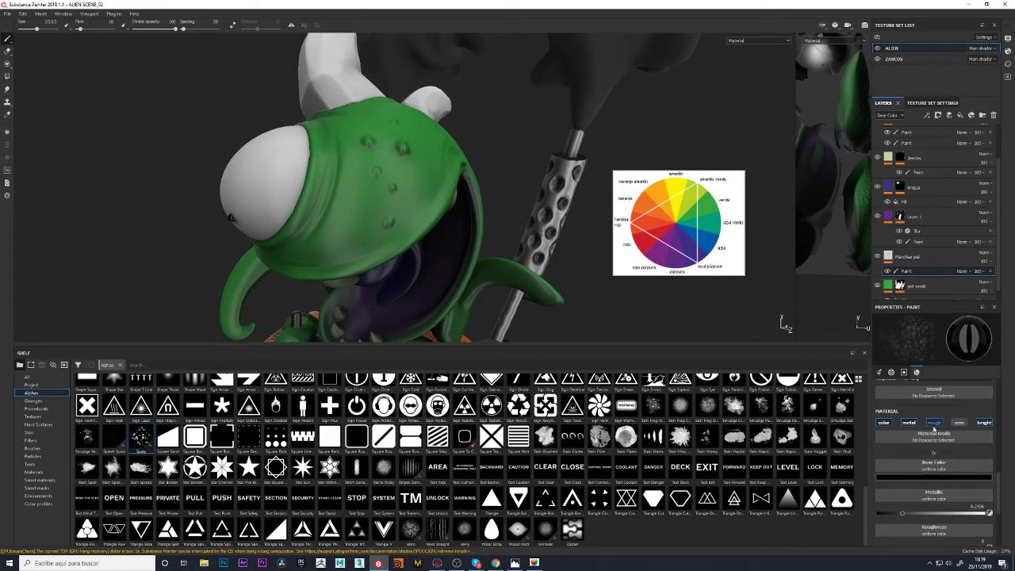
{"action": "left_click", "coordinate": [920, 478]}
{"action": "left_click", "coordinate": [946, 390]}
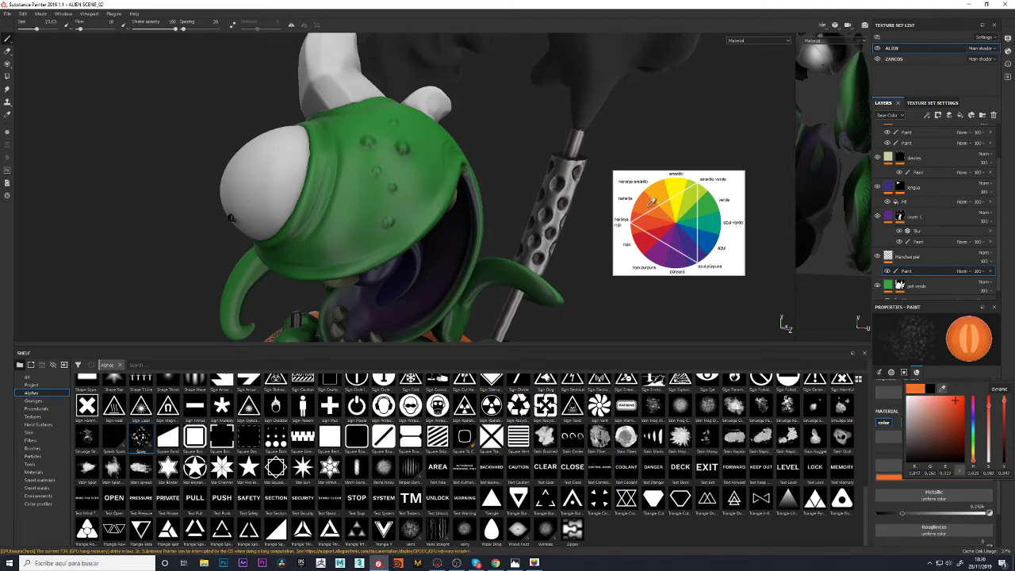
{"action": "left_click", "coordinate": [647, 210]}
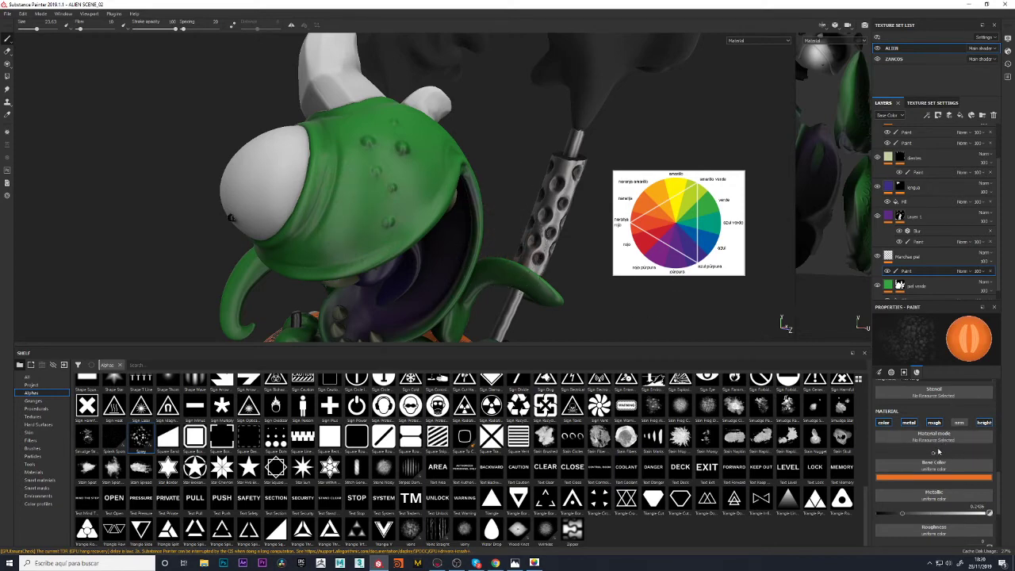
Set the brush Angle Jitter to 30, Size Jitter to 14 and Flow to 100
{"action": "scroll", "coordinate": [935, 451], "scroll_direction": "up", "scroll_amount": 1}
{"action": "scroll", "coordinate": [928, 453], "scroll_direction": "up", "scroll_amount": 3}
{"action": "scroll", "coordinate": [920, 456], "scroll_direction": "up", "scroll_amount": 2}
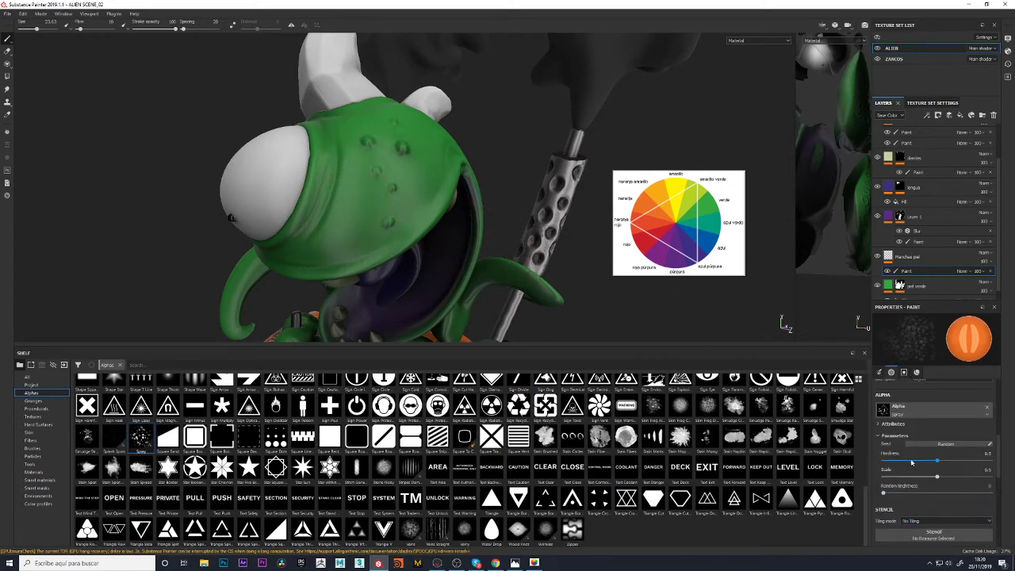
{"action": "scroll", "coordinate": [907, 461], "scroll_direction": "up", "scroll_amount": 3}
{"action": "scroll", "coordinate": [908, 461], "scroll_direction": "up", "scroll_amount": 2}
{"action": "scroll", "coordinate": [893, 458], "scroll_direction": "up", "scroll_amount": 1}
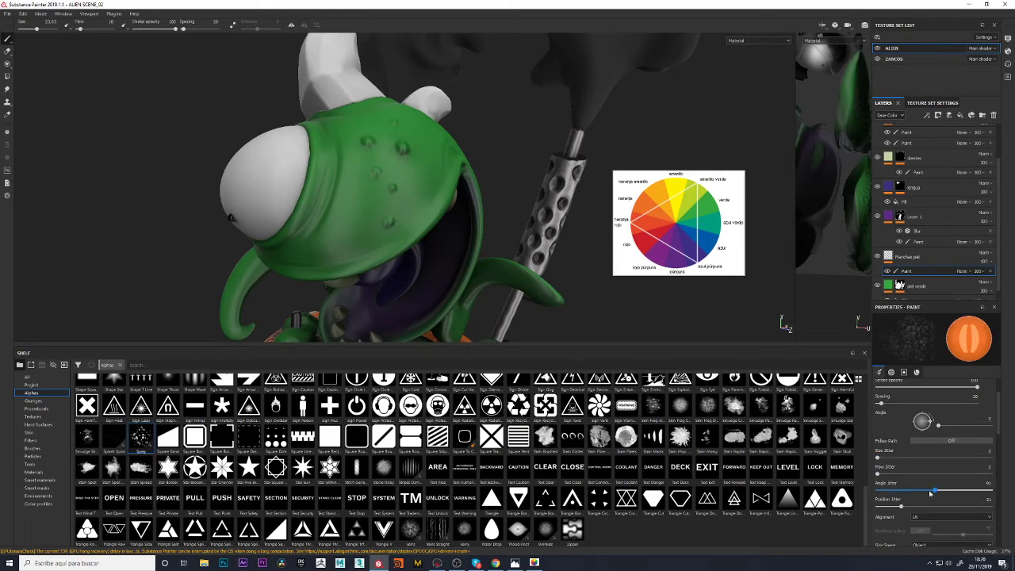
{"action": "left_click_drag", "start_coordinate": [937, 493], "coordinate": [912, 492]}
{"action": "left_click_drag", "start_coordinate": [879, 459], "coordinate": [895, 460]}
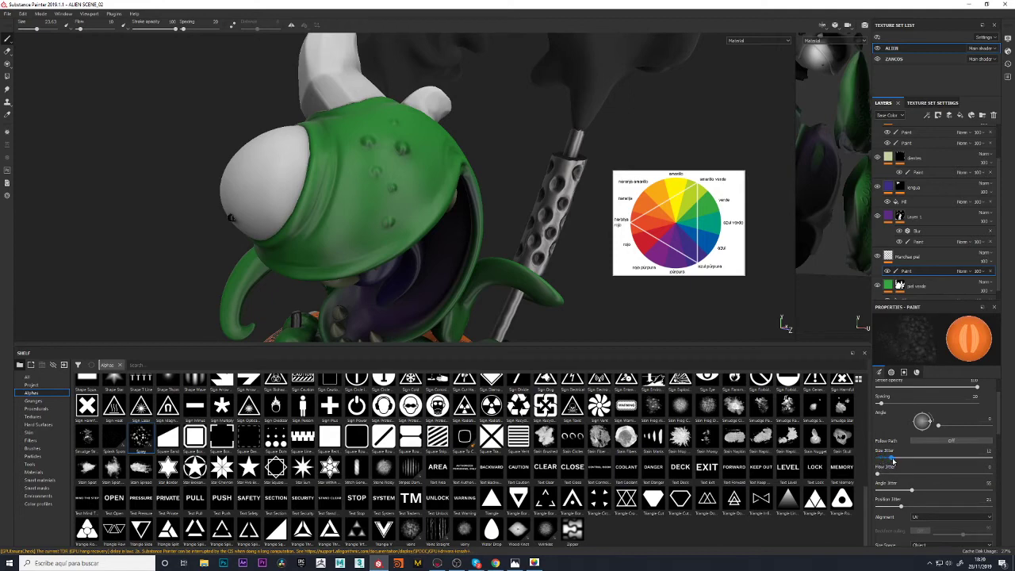
{"action": "scroll", "coordinate": [892, 474], "scroll_direction": "down", "scroll_amount": 1}
{"action": "scroll", "coordinate": [892, 476], "scroll_direction": "down", "scroll_amount": 3}
{"action": "scroll", "coordinate": [891, 476], "scroll_direction": "down", "scroll_amount": 3}
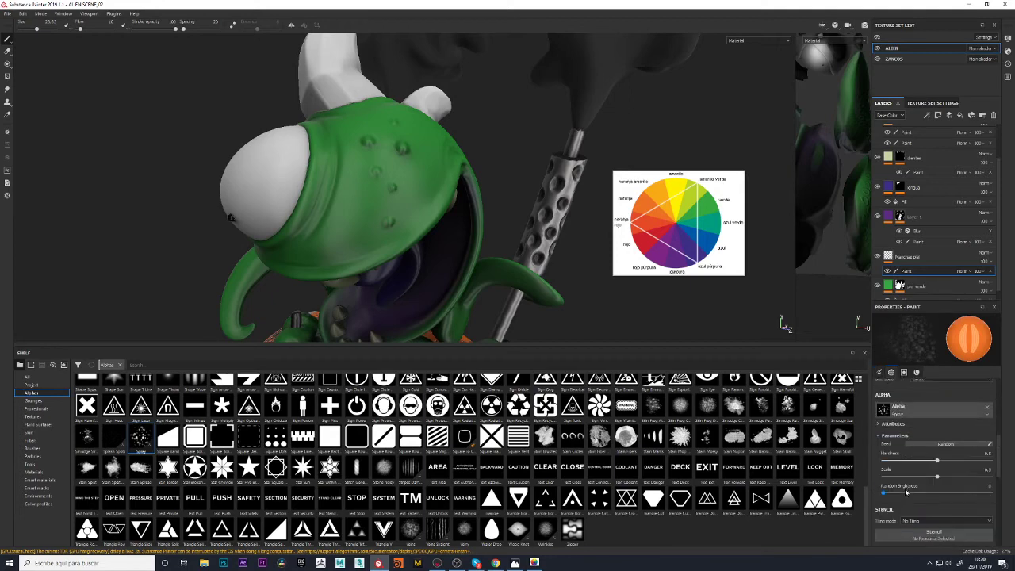
{"action": "scroll", "coordinate": [891, 477], "scroll_direction": "down", "scroll_amount": 3}
{"action": "scroll", "coordinate": [891, 492], "scroll_direction": "down", "scroll_amount": 2}
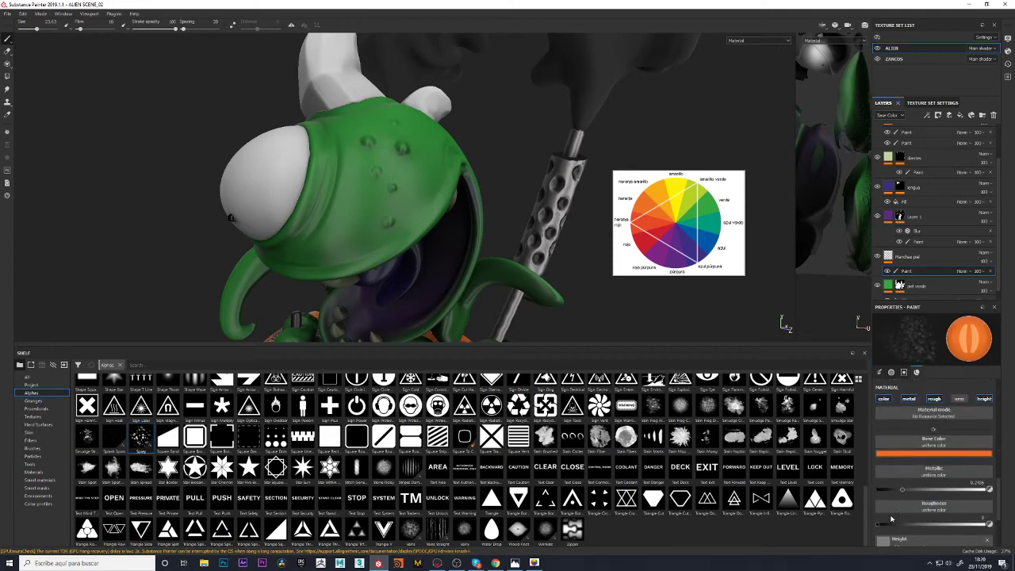
{"action": "scroll", "coordinate": [893, 507], "scroll_direction": "up", "scroll_amount": 3}
{"action": "scroll", "coordinate": [896, 495], "scroll_direction": "up", "scroll_amount": 2}
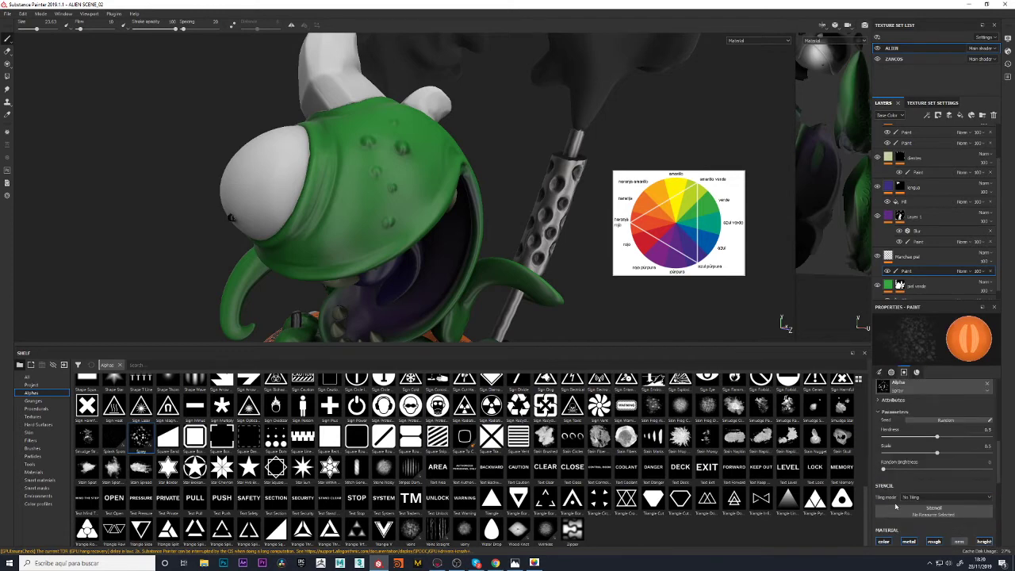
{"action": "scroll", "coordinate": [900, 484], "scroll_direction": "up", "scroll_amount": 2}
{"action": "scroll", "coordinate": [903, 475], "scroll_direction": "up", "scroll_amount": 2}
{"action": "scroll", "coordinate": [903, 474], "scroll_direction": "up", "scroll_amount": 1}
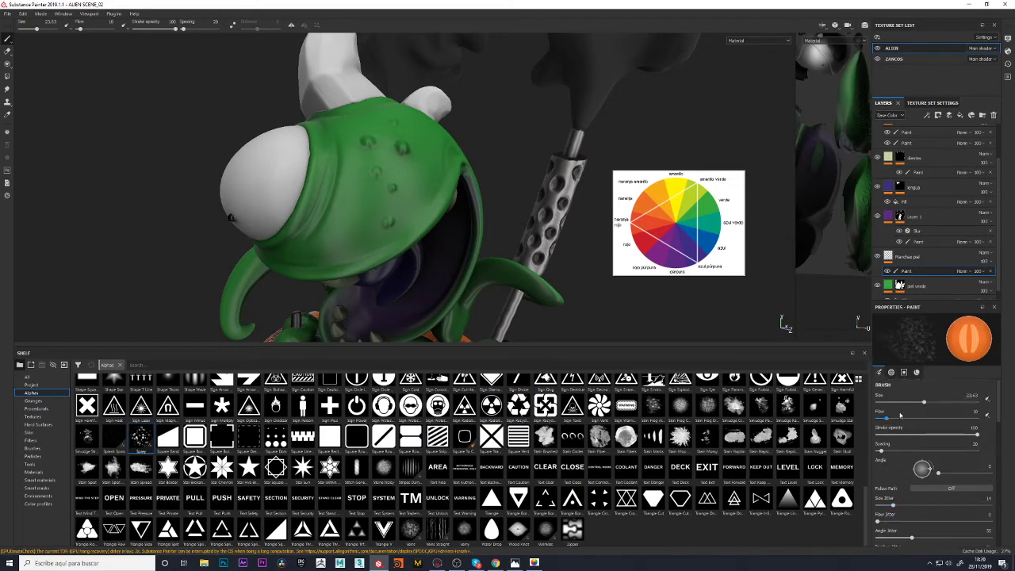
{"action": "left_click_drag", "start_coordinate": [887, 421], "coordinate": [977, 422]}
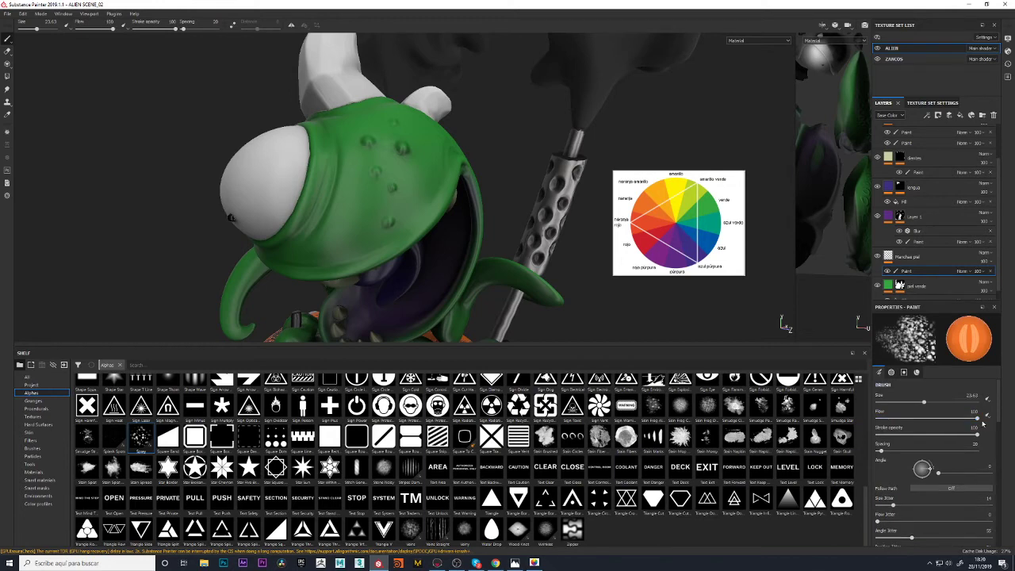
Test-spray orange dots on the alien's face, then undo them
{"action": "left_click_drag", "start_coordinate": [380, 262], "coordinate": [317, 191]}
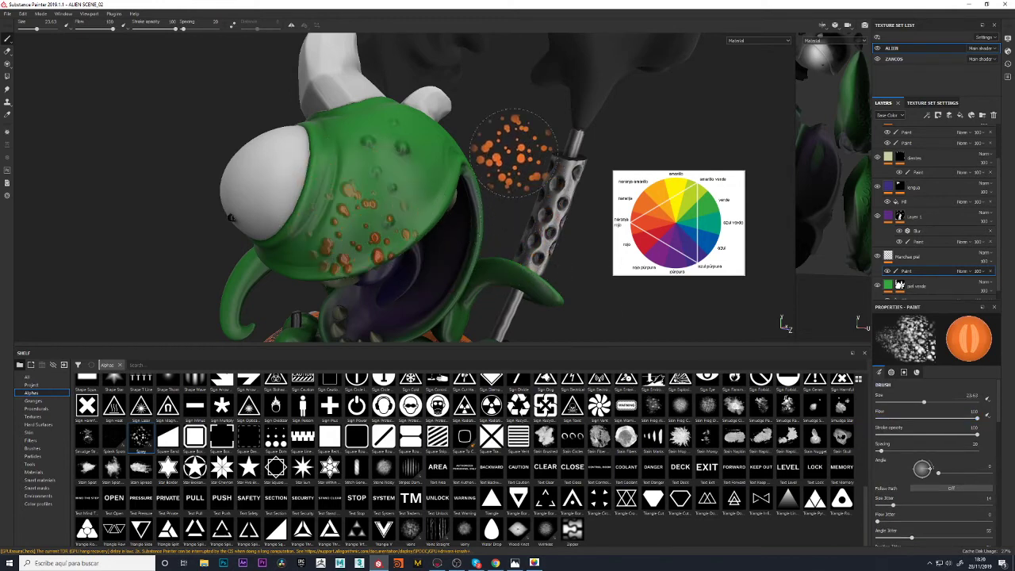
{"action": "left_click_drag", "start_coordinate": [510, 150], "coordinate": [514, 163], "text": "alt"}
{"action": "key", "text": "ctrl+z"}
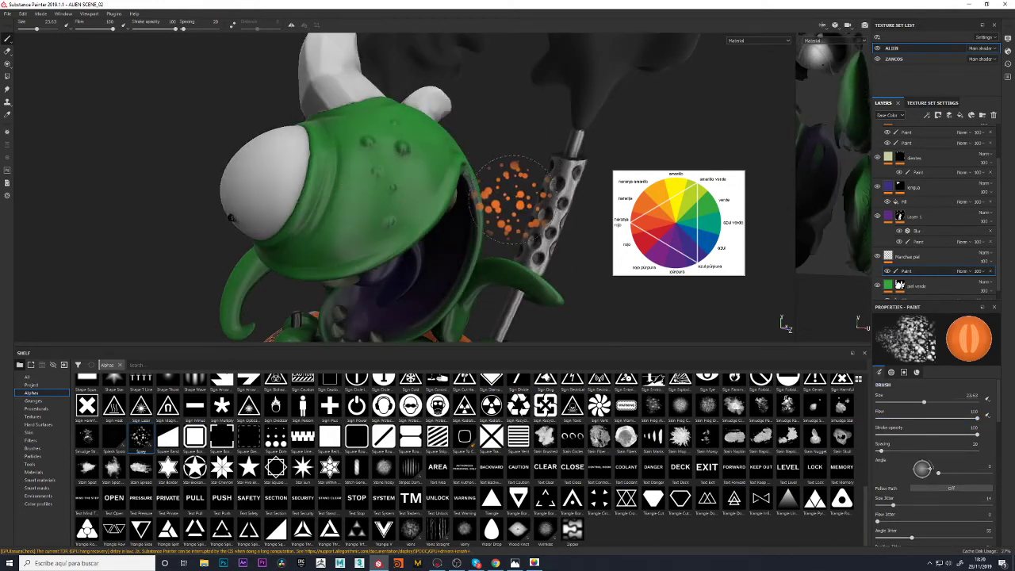
{"action": "scroll", "coordinate": [917, 410], "scroll_direction": "down", "scroll_amount": 2}
{"action": "scroll", "coordinate": [925, 436], "scroll_direction": "down", "scroll_amount": 2}
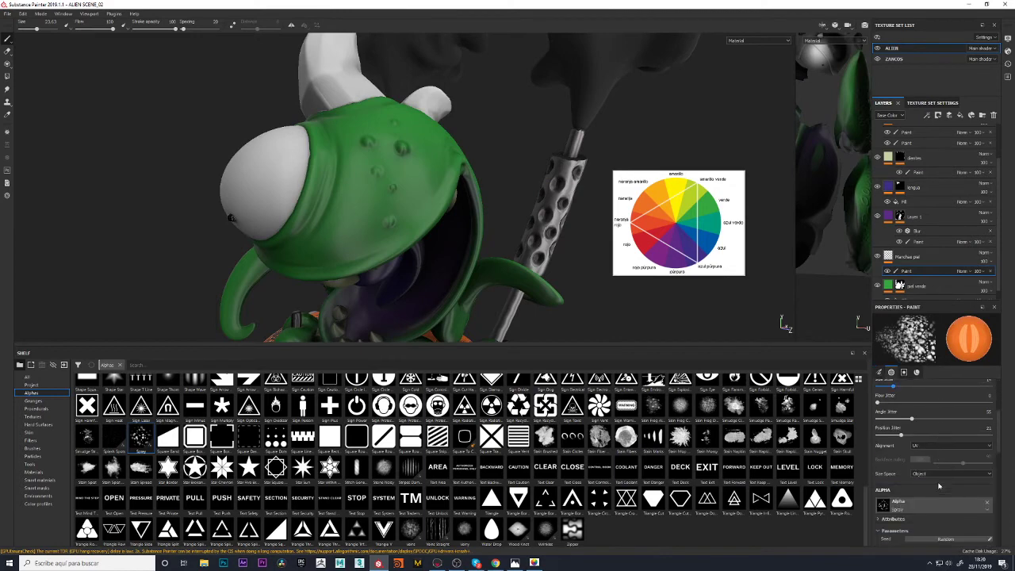
{"action": "scroll", "coordinate": [932, 460], "scroll_direction": "down", "scroll_amount": 3}
{"action": "scroll", "coordinate": [940, 487], "scroll_direction": "down", "scroll_amount": 3}
{"action": "scroll", "coordinate": [940, 487], "scroll_direction": "down", "scroll_amount": 3}
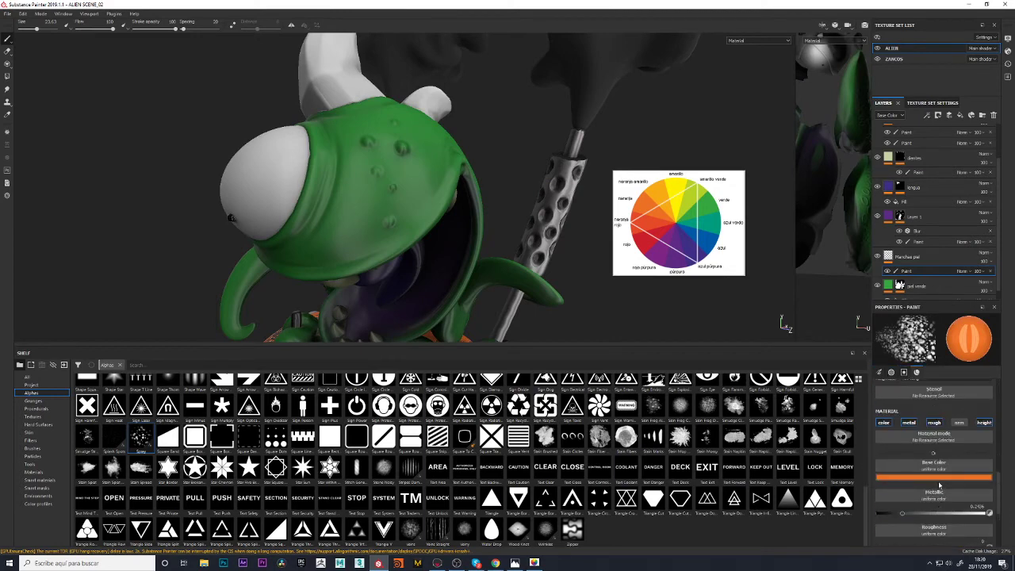
Sample a redder orange base colour and spray red-orange dots over the green head
{"action": "left_click", "coordinate": [932, 478]}
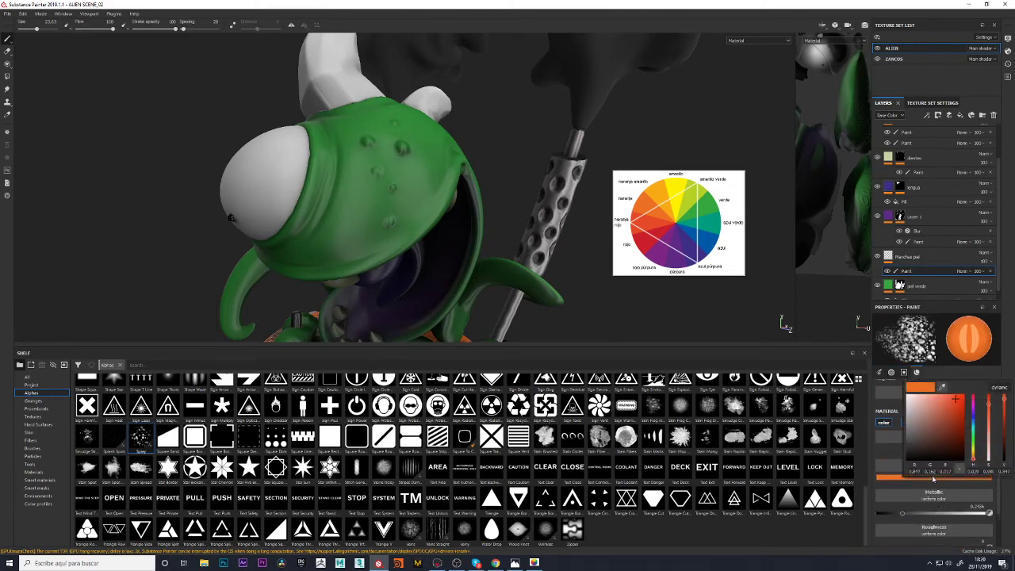
{"action": "left_click", "coordinate": [945, 387]}
{"action": "left_click", "coordinate": [646, 214]}
{"action": "mouse_move", "coordinate": [468, 238]}
{"action": "left_mouse_down"}
{"action": "mouse_move", "coordinate": [373, 270]}
{"action": "mouse_move", "coordinate": [357, 191]}
{"action": "mouse_move", "coordinate": [397, 294]}
{"action": "left_mouse_up"}
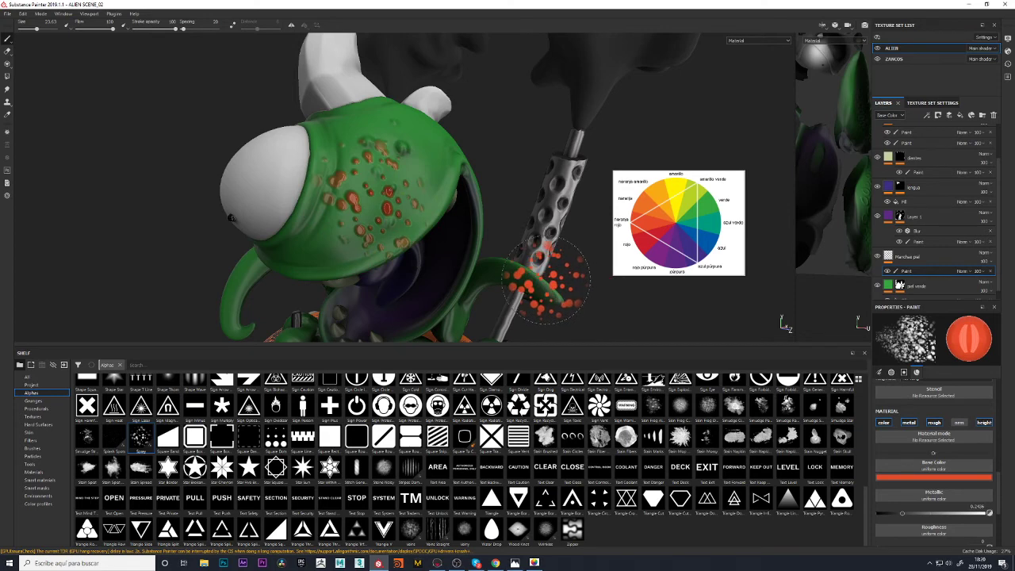
{"action": "left_click_drag", "start_coordinate": [526, 295], "coordinate": [432, 226], "text": "alt"}
{"action": "right_click_drag", "start_coordinate": [409, 234], "coordinate": [387, 214], "text": "ctrl"}
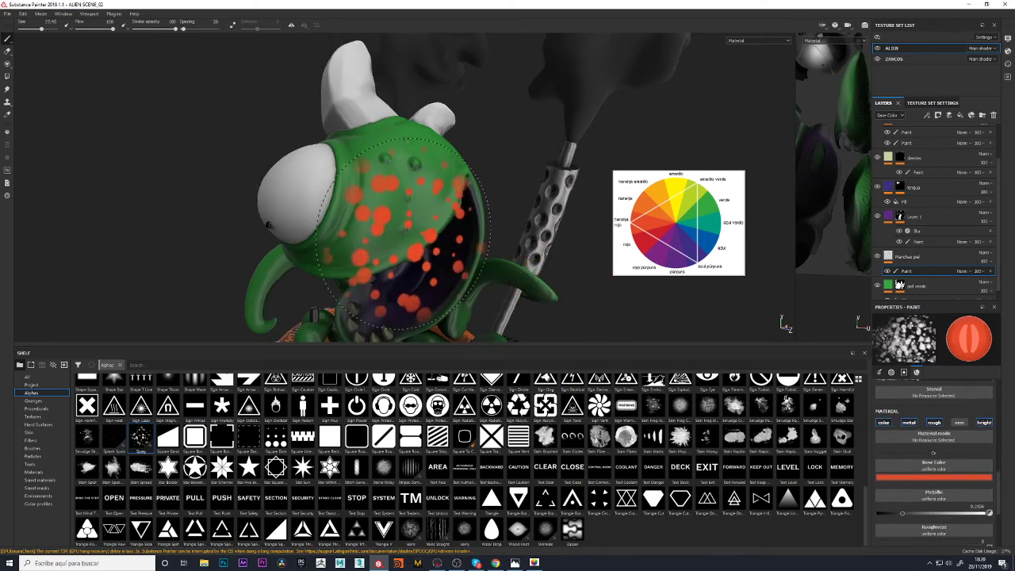
{"action": "left_click_drag", "start_coordinate": [387, 214], "coordinate": [428, 226], "text": "alt"}
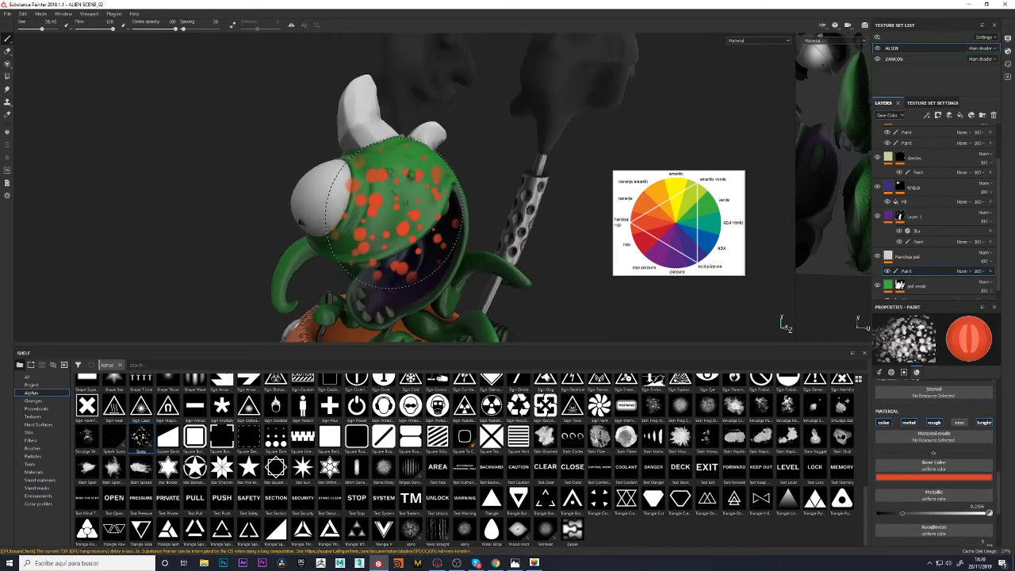
Resize the brush with [ and ] and spray red particle spots on another side of the head
{"action": "mouse_move", "coordinate": [589, 282]}
{"action": "left_mouse_down", "text": "alt"}
{"action": "mouse_move", "coordinate": [500, 250]}
{"action": "mouse_move", "coordinate": [527, 181]}
{"action": "left_mouse_up", "text": "alt"}
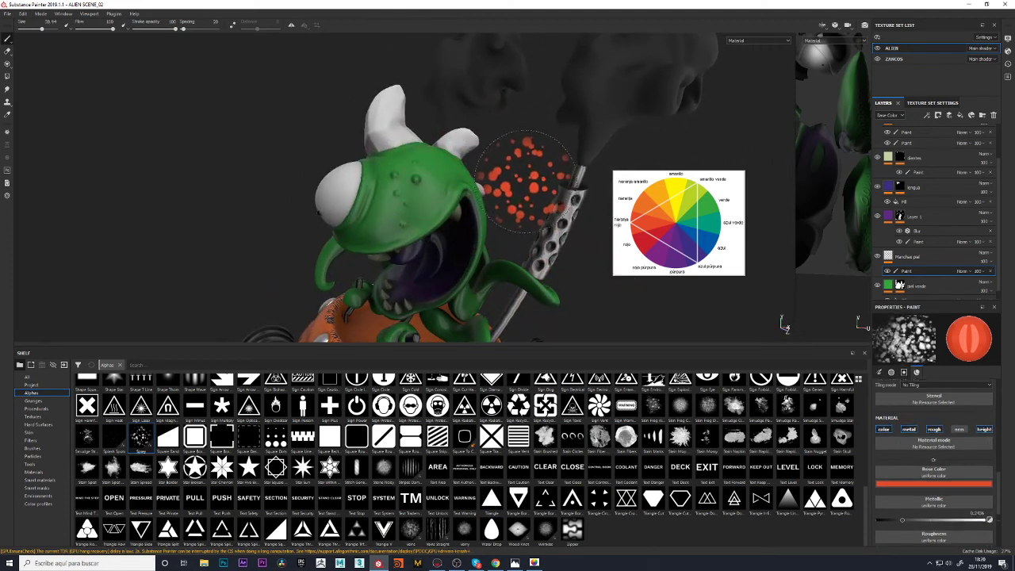
{"action": "mouse_move", "coordinate": [525, 159]}
{"action": "left_mouse_down", "text": "alt"}
{"action": "mouse_move", "coordinate": [561, 164]}
{"action": "mouse_move", "coordinate": [515, 154]}
{"action": "mouse_move", "coordinate": [400, 190]}
{"action": "left_mouse_up", "text": "alt"}
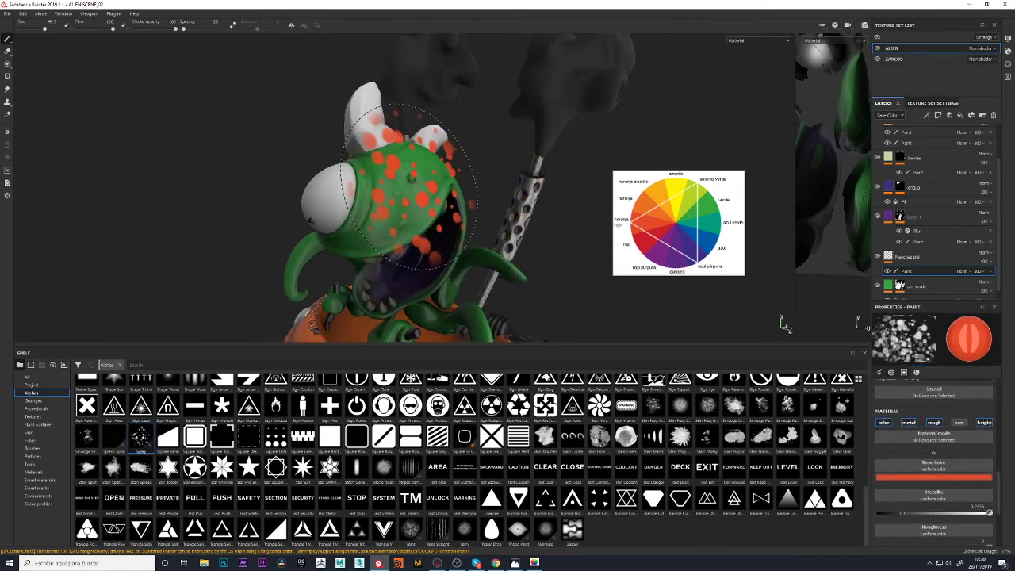
{"action": "key", "text": "bracketleft"}
{"action": "key", "text": "bracketleft"}
{"action": "key", "text": "bracketright"}
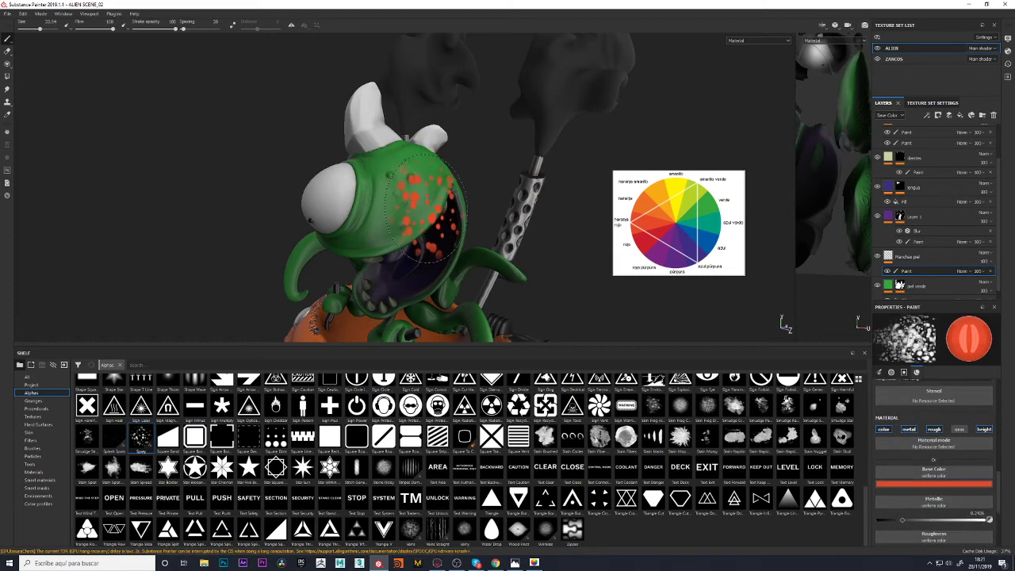
{"action": "left_click_drag", "start_coordinate": [428, 202], "coordinate": [484, 178]}
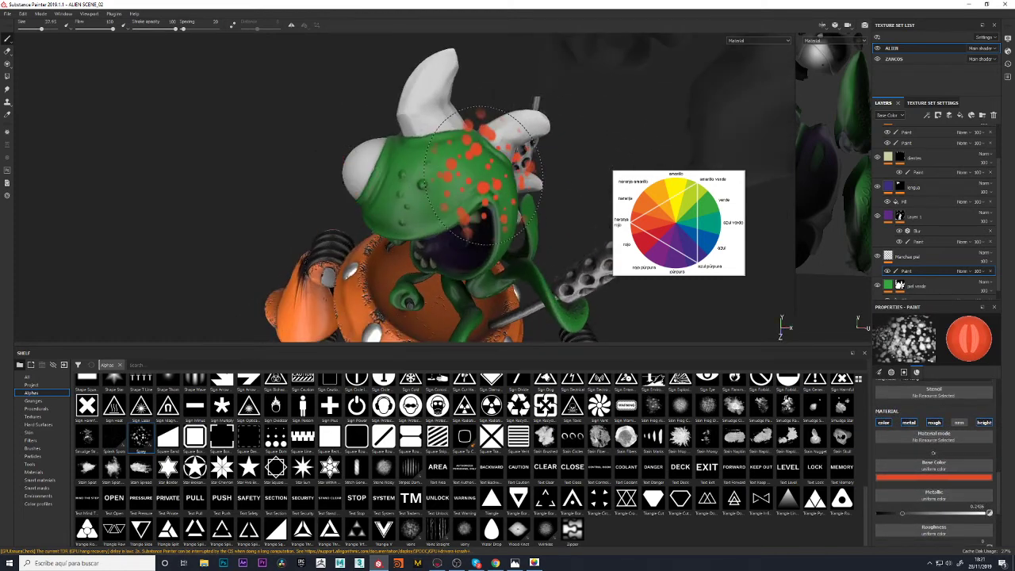
{"action": "left_click_drag", "start_coordinate": [231, 232], "coordinate": [400, 195], "text": "alt"}
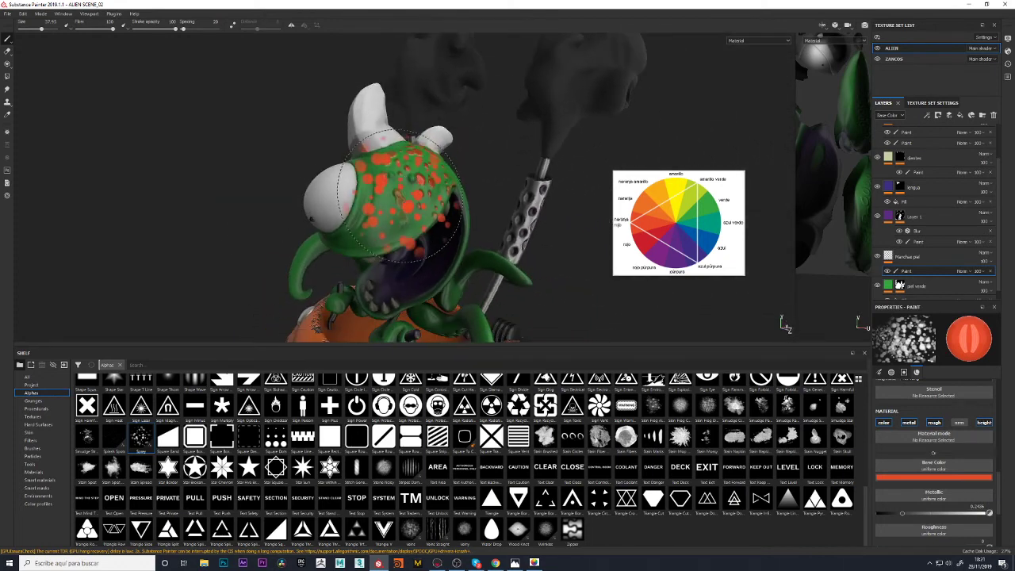
{"action": "mouse_move", "coordinate": [400, 194]}
{"action": "left_mouse_down", "text": "alt"}
{"action": "mouse_move", "coordinate": [317, 170]}
{"action": "mouse_move", "coordinate": [492, 223]}
{"action": "left_mouse_up", "text": "alt"}
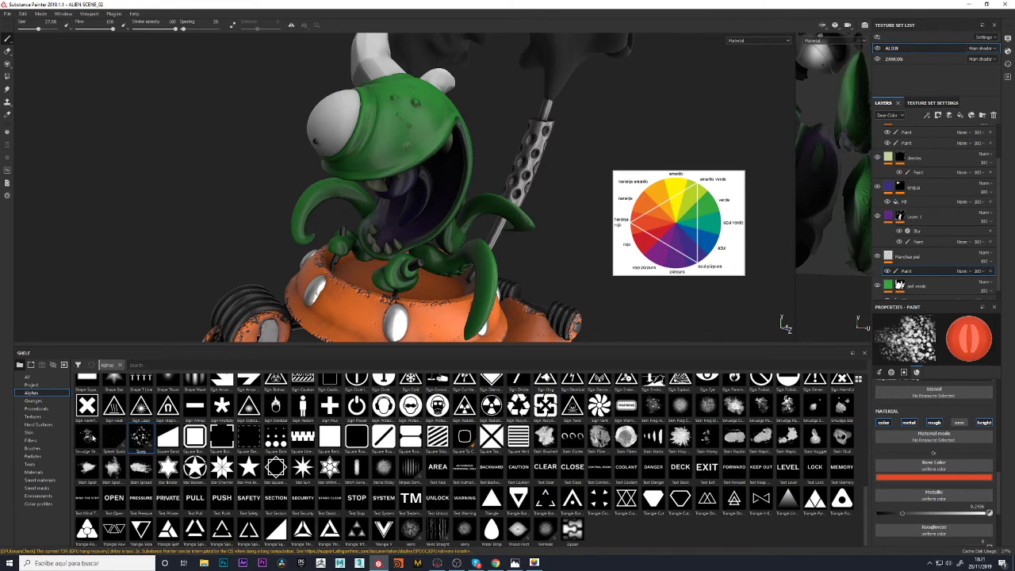
Pick a soft cloud-shaped alpha, test a reddish mark on the face and undo it
{"action": "scroll", "coordinate": [171, 450], "scroll_direction": "up", "scroll_amount": 5}
{"action": "scroll", "coordinate": [172, 453], "scroll_direction": "up", "scroll_amount": 5}
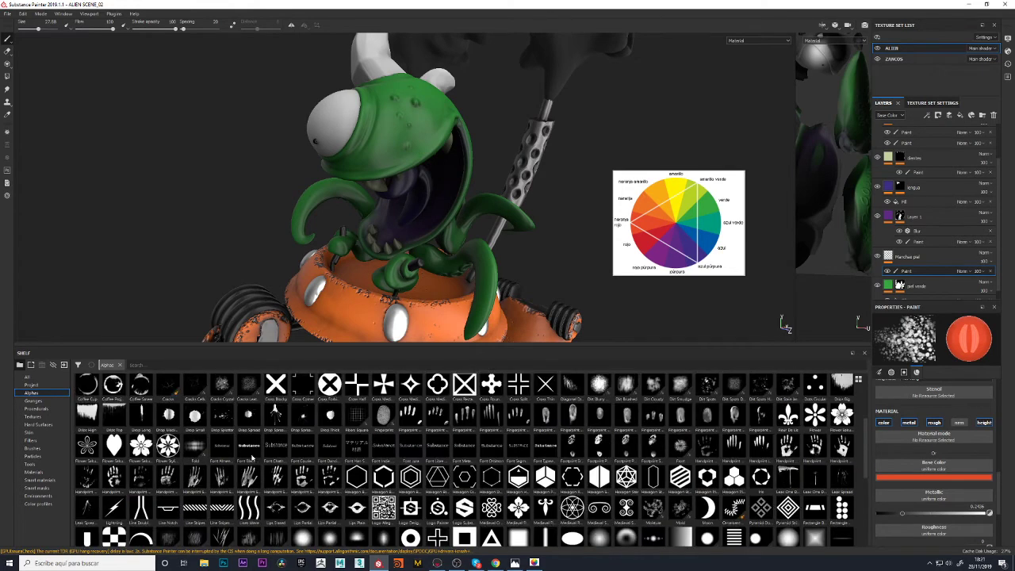
{"action": "scroll", "coordinate": [227, 453], "scroll_direction": "up", "scroll_amount": 3}
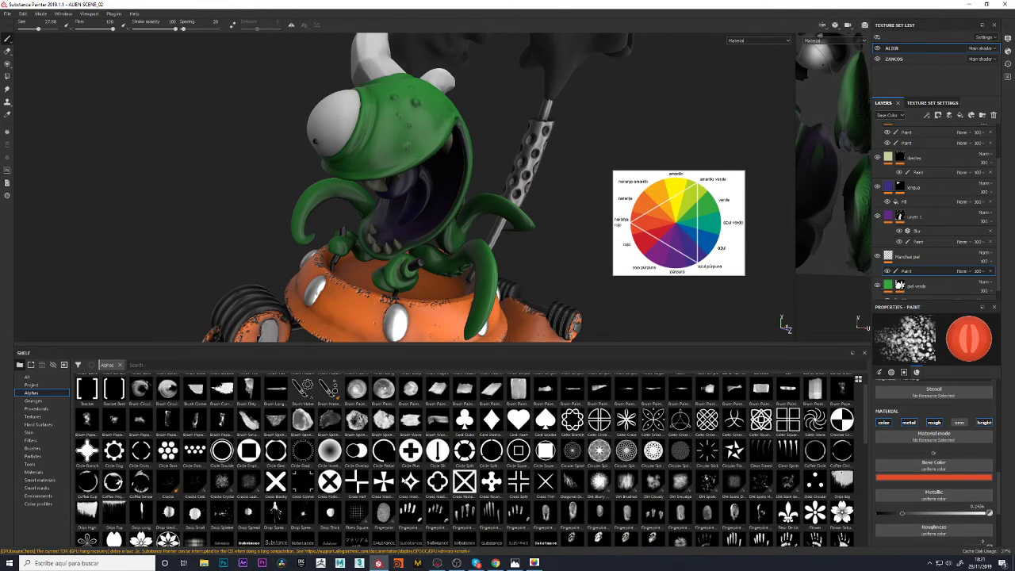
{"action": "scroll", "coordinate": [525, 478], "scroll_direction": "up", "scroll_amount": 1}
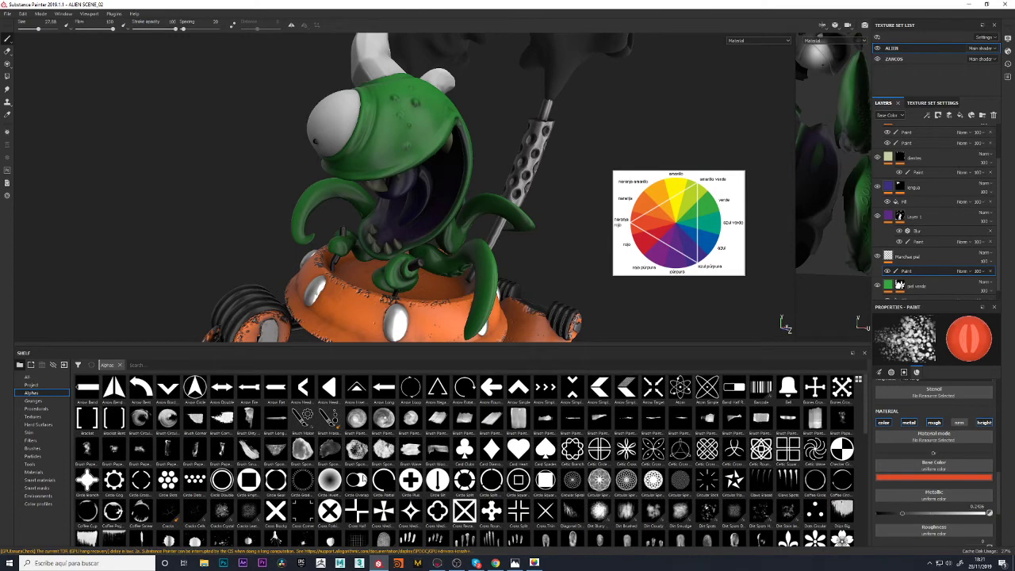
{"action": "scroll", "coordinate": [364, 480], "scroll_direction": "down", "scroll_amount": 6}
{"action": "scroll", "coordinate": [362, 479], "scroll_direction": "up", "scroll_amount": 2}
{"action": "mouse_move", "coordinate": [330, 473]}
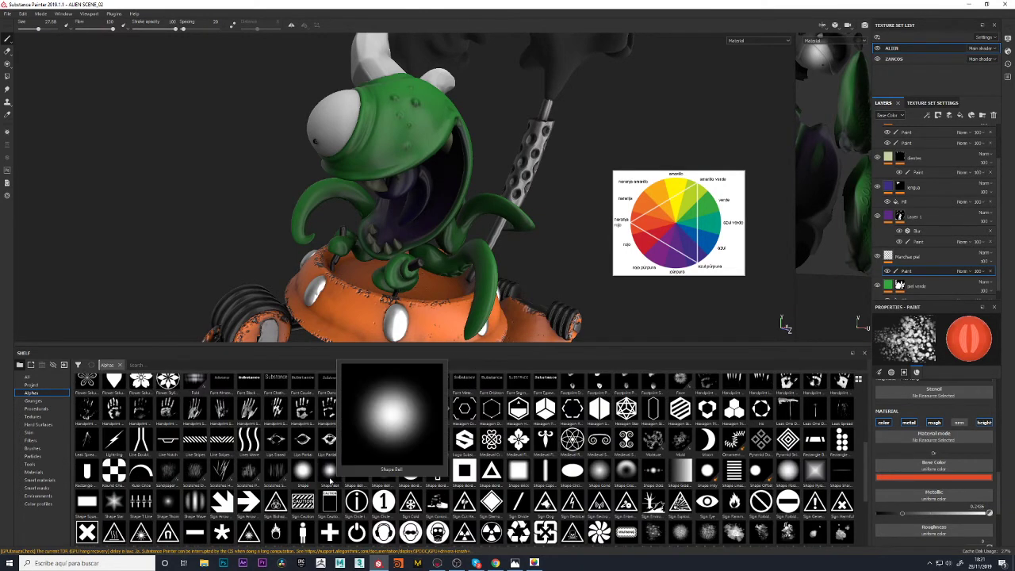
{"action": "left_click", "coordinate": [357, 476]}
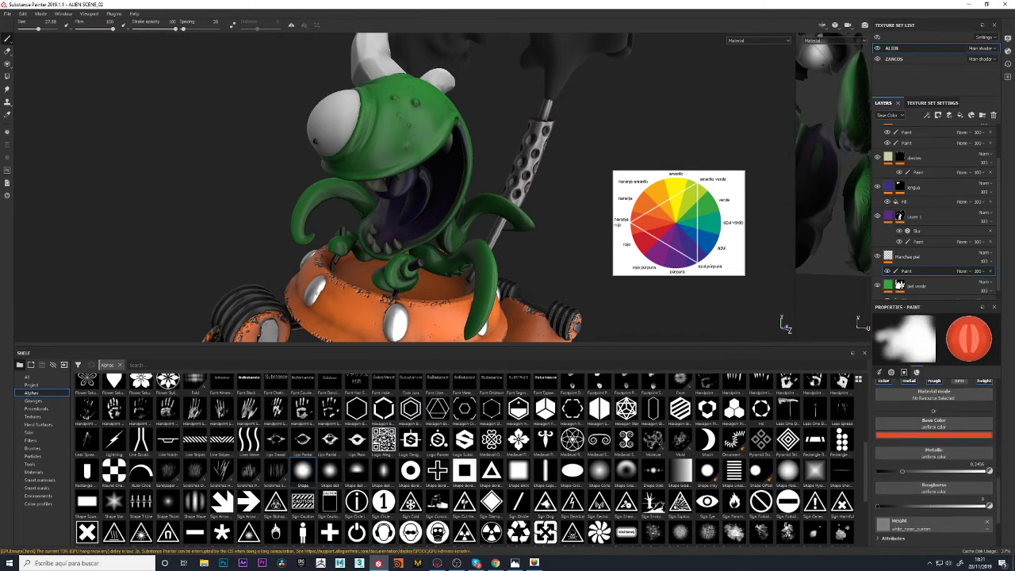
{"action": "right_click_drag", "start_coordinate": [386, 170], "coordinate": [357, 170], "text": "ctrl"}
{"action": "left_click_drag", "start_coordinate": [372, 147], "coordinate": [392, 163]}
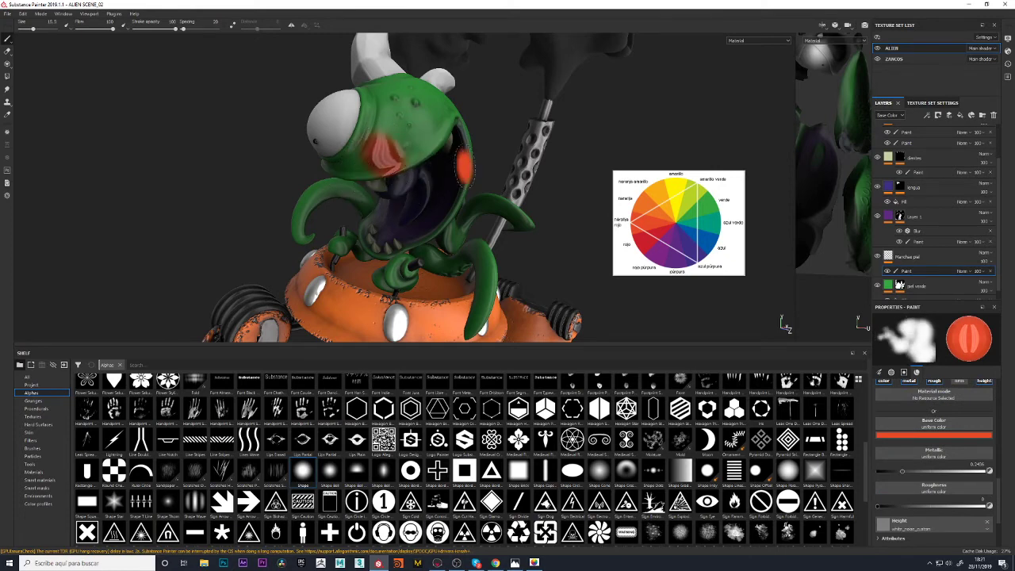
{"action": "key", "text": "ctrl+z"}
Shrink the brush, switch to a stroke-shaped alpha, test an orange-red stroke near the mouth and undo it
{"action": "right_click_drag", "start_coordinate": [444, 190], "coordinate": [435, 197], "text": "ctrl"}
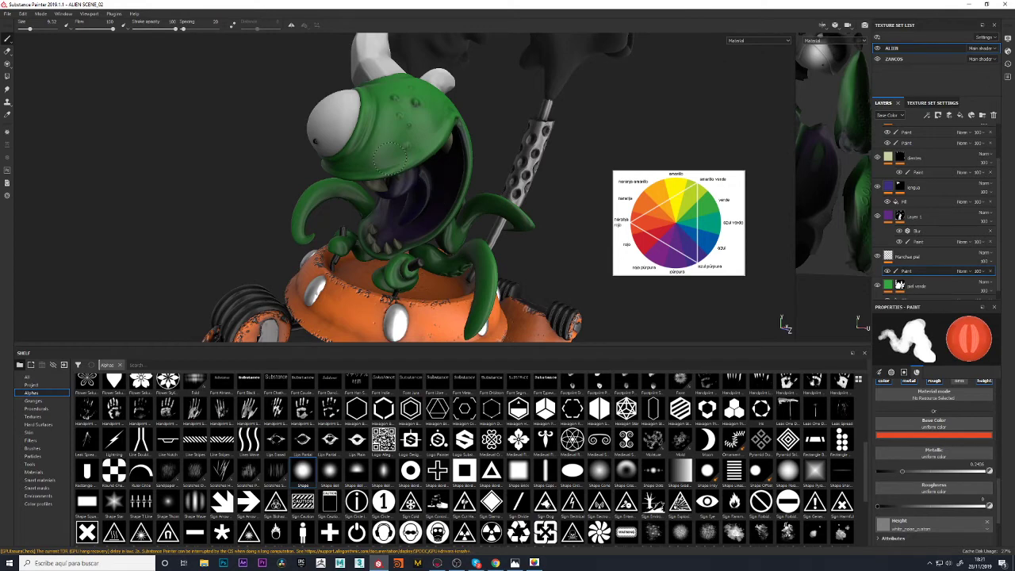
{"action": "scroll", "coordinate": [454, 208], "scroll_direction": "up", "scroll_amount": 2}
{"action": "scroll", "coordinate": [453, 204], "scroll_direction": "up", "scroll_amount": 2}
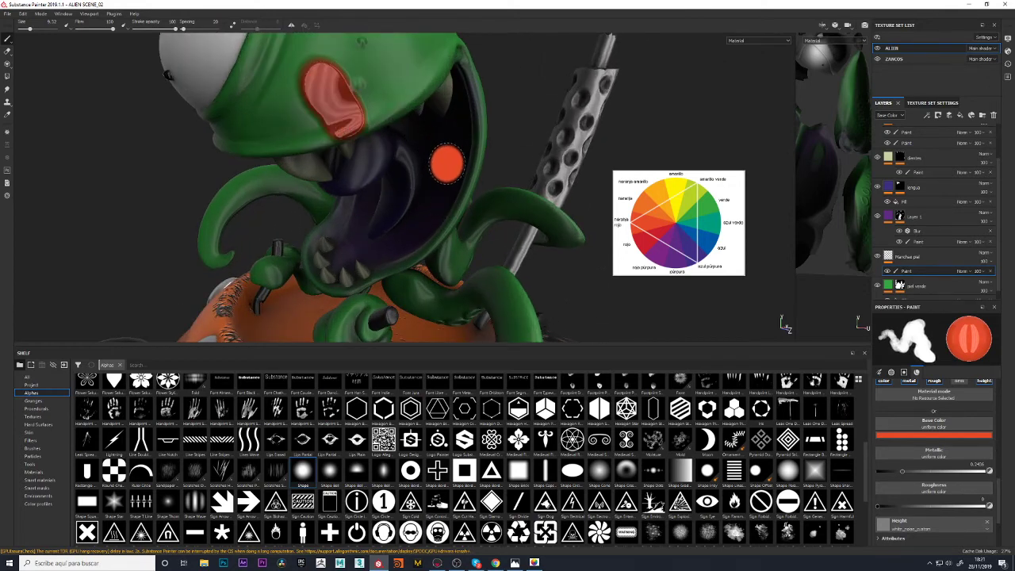
{"action": "left_click_drag", "start_coordinate": [447, 164], "coordinate": [417, 279], "text": "alt"}
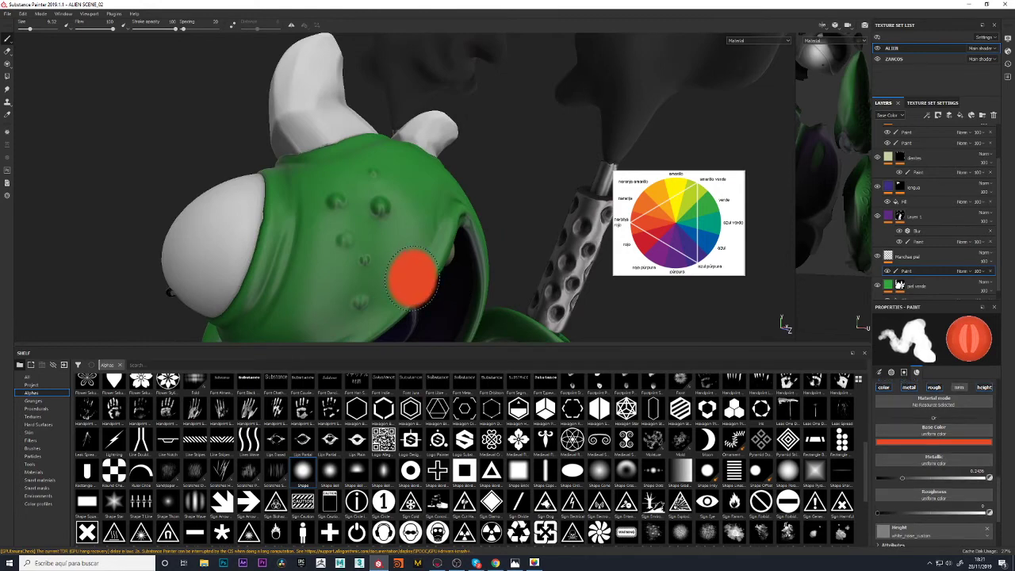
{"action": "key", "text": "bracketleft"}
{"action": "key", "text": "bracketleft"}
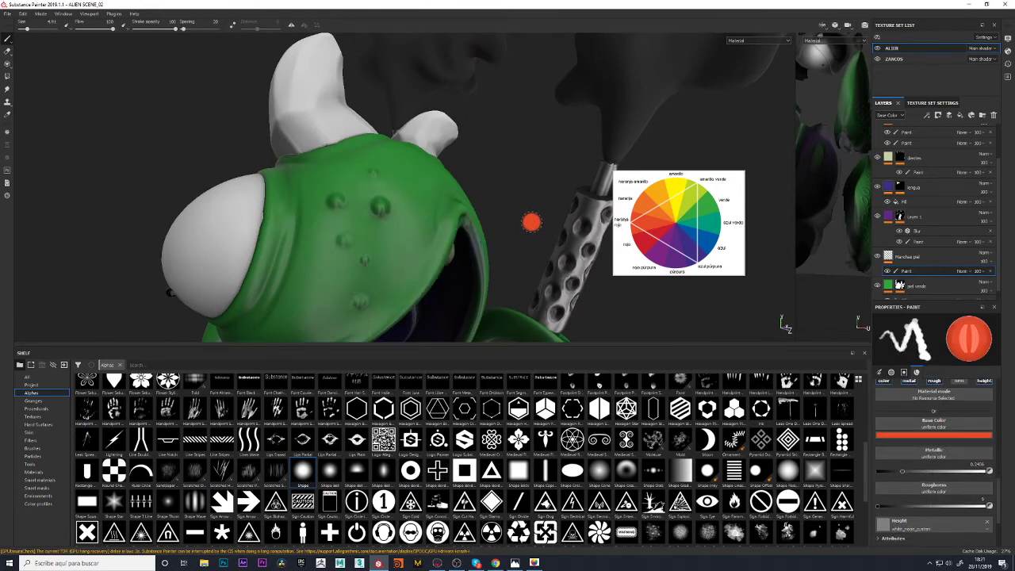
{"action": "left_click_drag", "start_coordinate": [418, 276], "coordinate": [420, 238]}
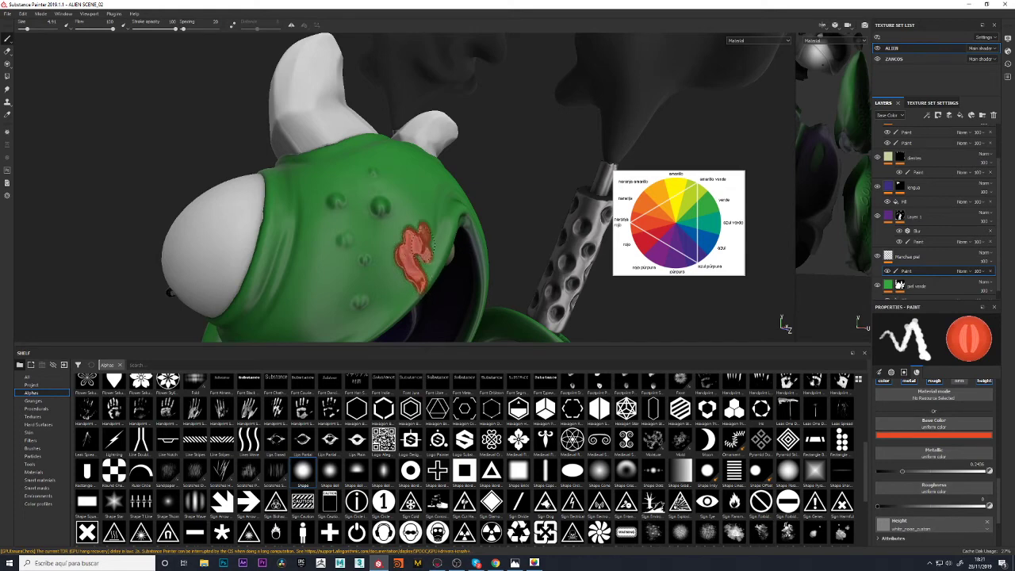
{"action": "key", "text": "ctrl+z"}
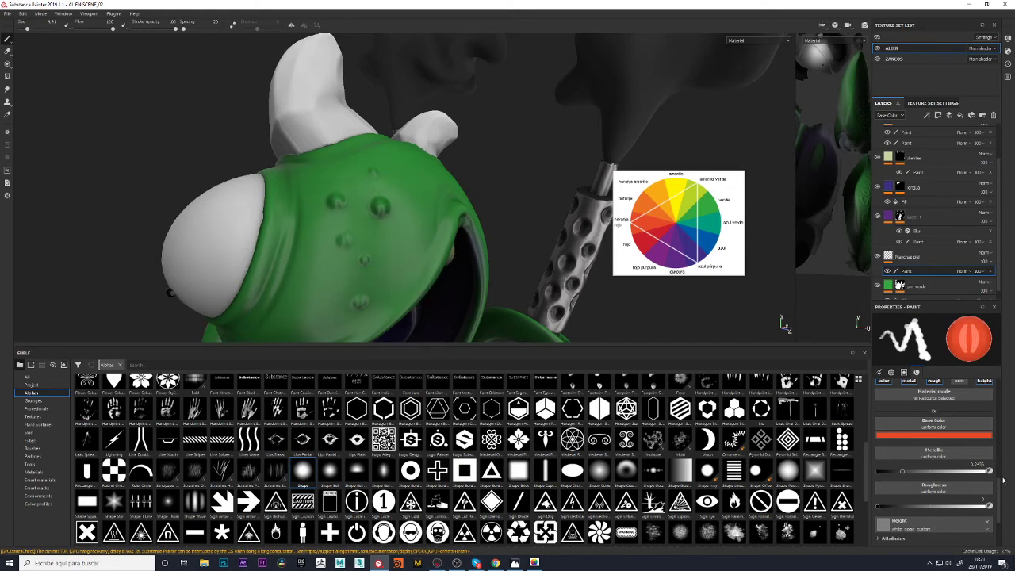
Set the brush's Size, Angle and Position Jitter to 0
{"action": "left_click_drag", "start_coordinate": [1000, 491], "coordinate": [998, 388]}
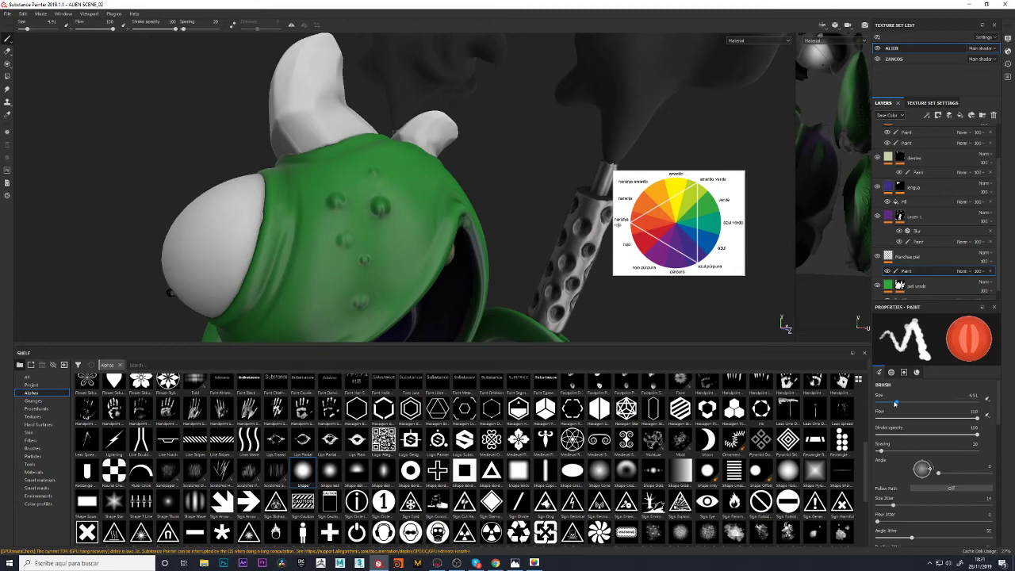
{"action": "left_click_drag", "start_coordinate": [894, 502], "coordinate": [877, 505]}
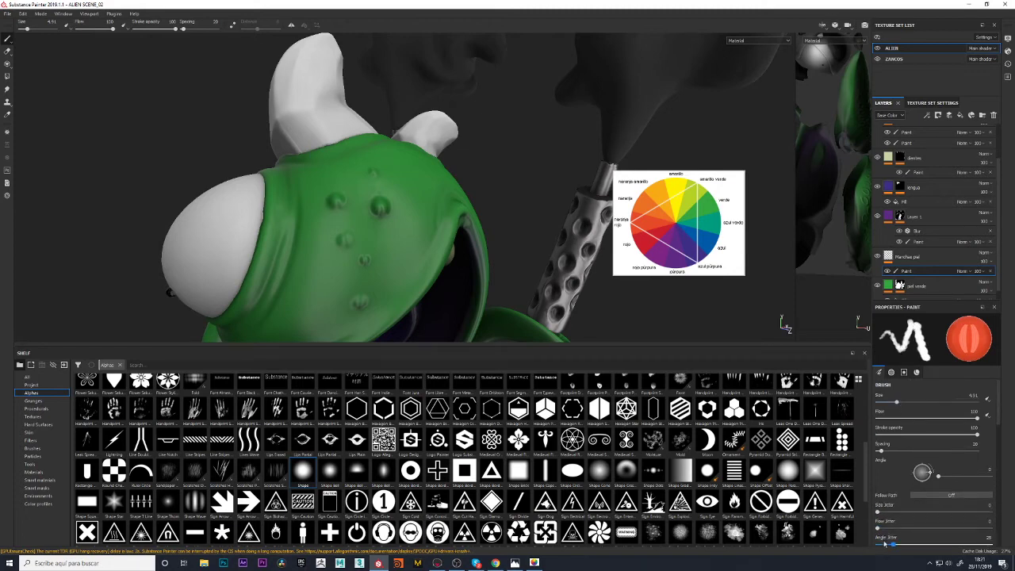
{"action": "left_click_drag", "start_coordinate": [912, 538], "coordinate": [876, 538]}
{"action": "scroll", "coordinate": [971, 443], "scroll_direction": "down", "scroll_amount": 2}
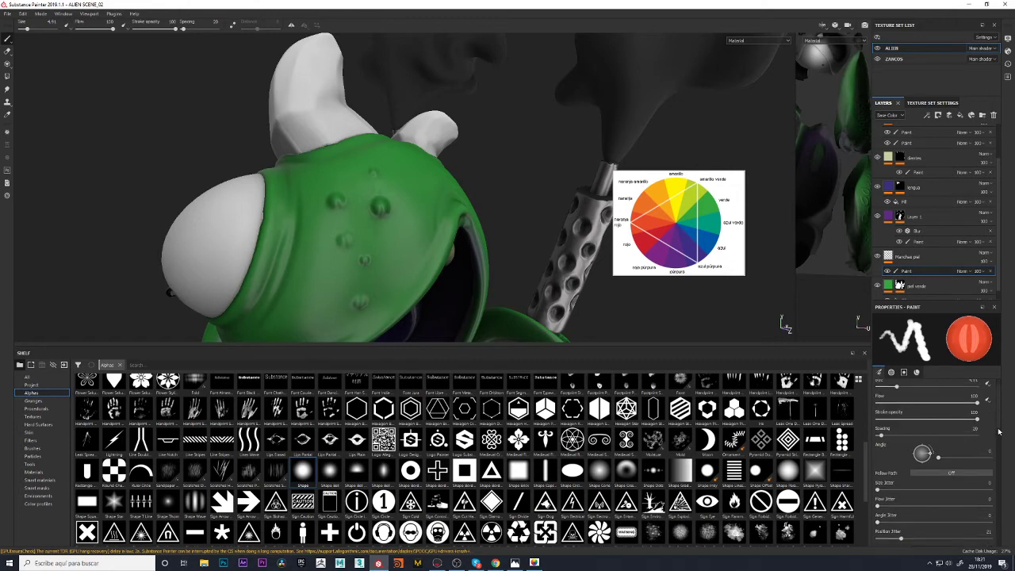
{"action": "left_click_drag", "start_coordinate": [901, 512], "coordinate": [875, 515]}
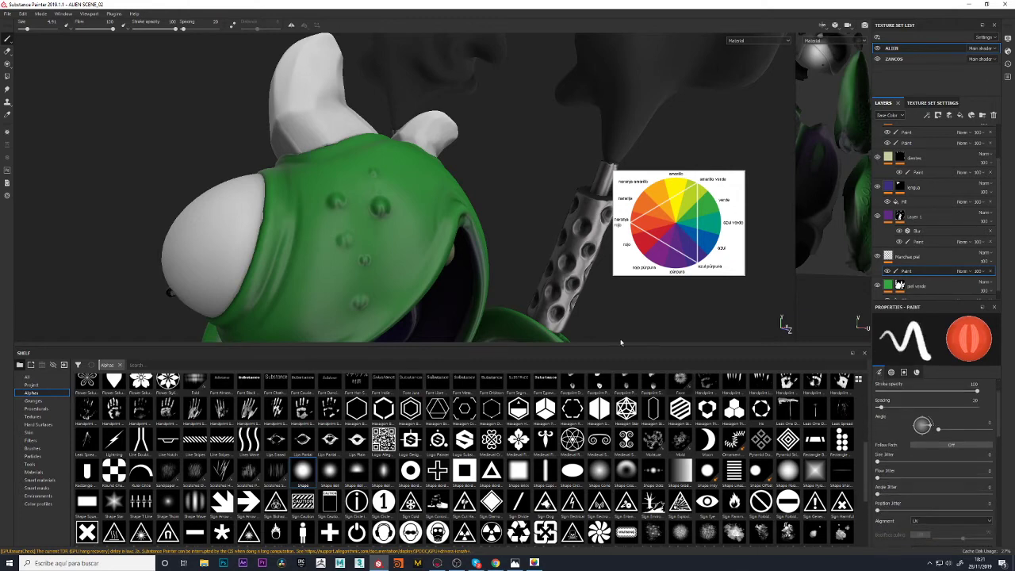
Paint a glossy red-orange patch on the head beside the eye and inspect it
{"action": "left_click_drag", "start_coordinate": [417, 279], "coordinate": [436, 194]}
{"action": "key", "text": "ctrl+z"}
{"action": "left_click_drag", "start_coordinate": [487, 165], "coordinate": [460, 163], "text": "alt"}
{"action": "mouse_move", "coordinate": [400, 285]}
{"action": "left_mouse_down"}
{"action": "mouse_move", "coordinate": [384, 230]}
{"action": "mouse_move", "coordinate": [413, 199]}
{"action": "mouse_move", "coordinate": [424, 234]}
{"action": "mouse_move", "coordinate": [400, 249]}
{"action": "left_mouse_up"}
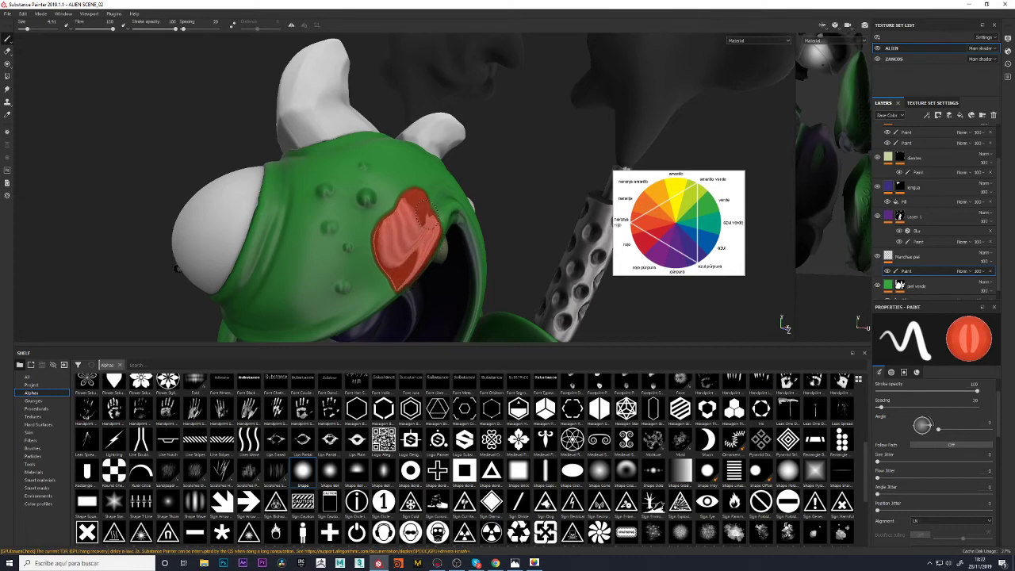
{"action": "left_click_drag", "start_coordinate": [517, 185], "coordinate": [442, 180], "text": "alt"}
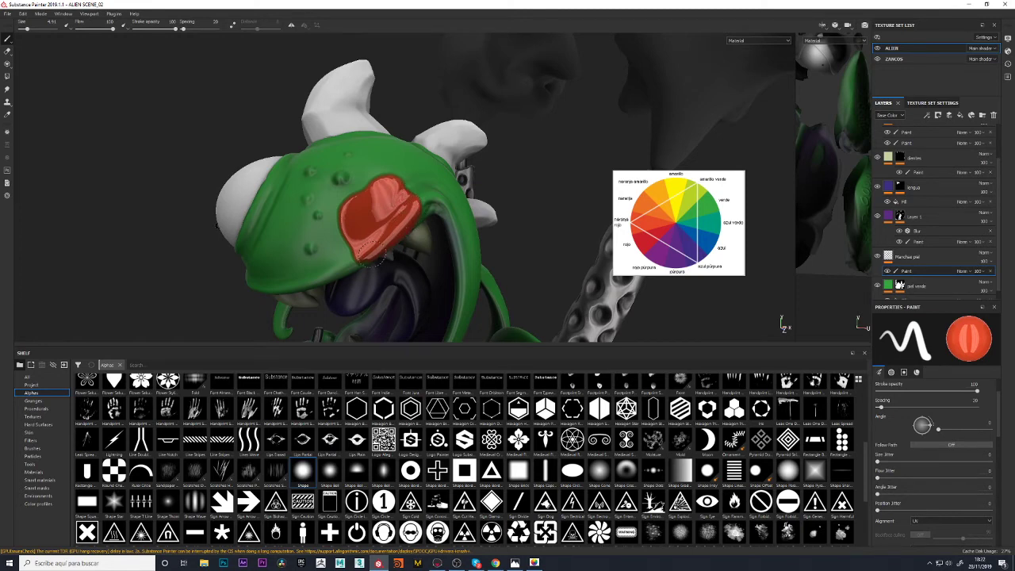
{"action": "left_click_drag", "start_coordinate": [537, 211], "coordinate": [589, 217], "text": "alt"}
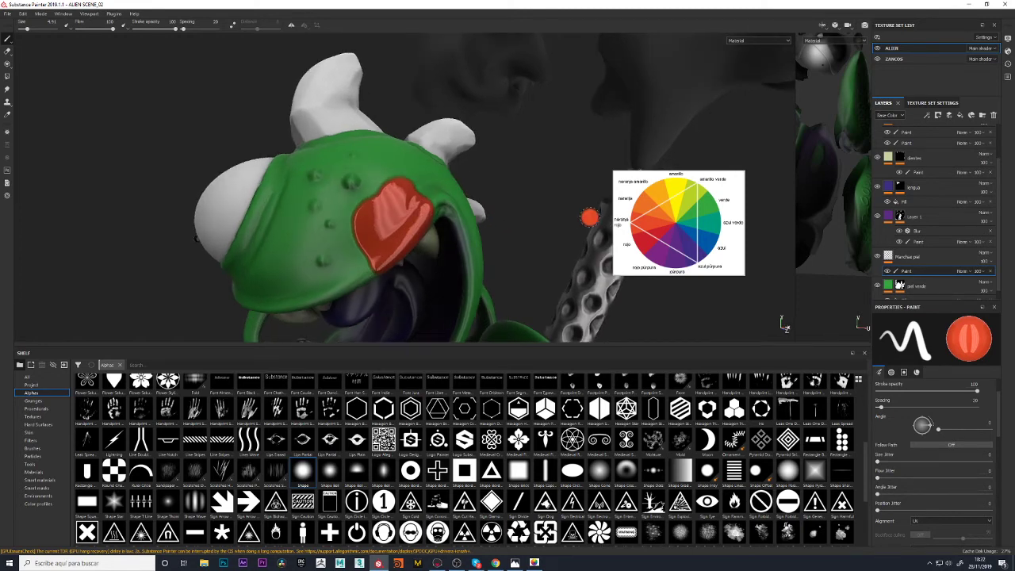
Set the Manchas piel height parameters to output high 0.17, output low 0.14, position about 0.26
{"action": "scroll", "coordinate": [976, 488], "scroll_direction": "down", "scroll_amount": 3}
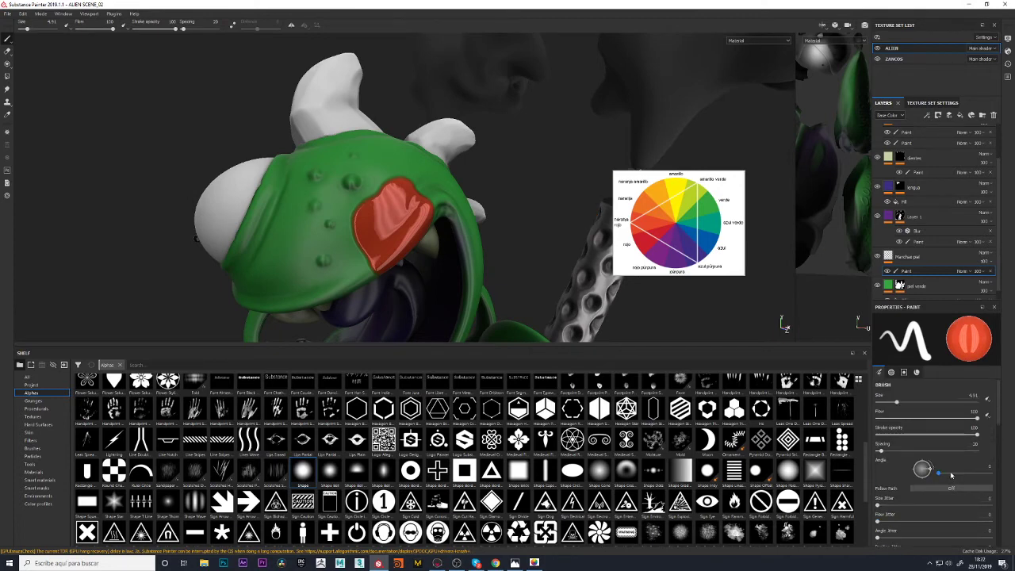
{"action": "scroll", "coordinate": [960, 496], "scroll_direction": "down", "scroll_amount": 2}
{"action": "scroll", "coordinate": [955, 501], "scroll_direction": "down", "scroll_amount": 3}
{"action": "scroll", "coordinate": [955, 500], "scroll_direction": "down", "scroll_amount": 2}
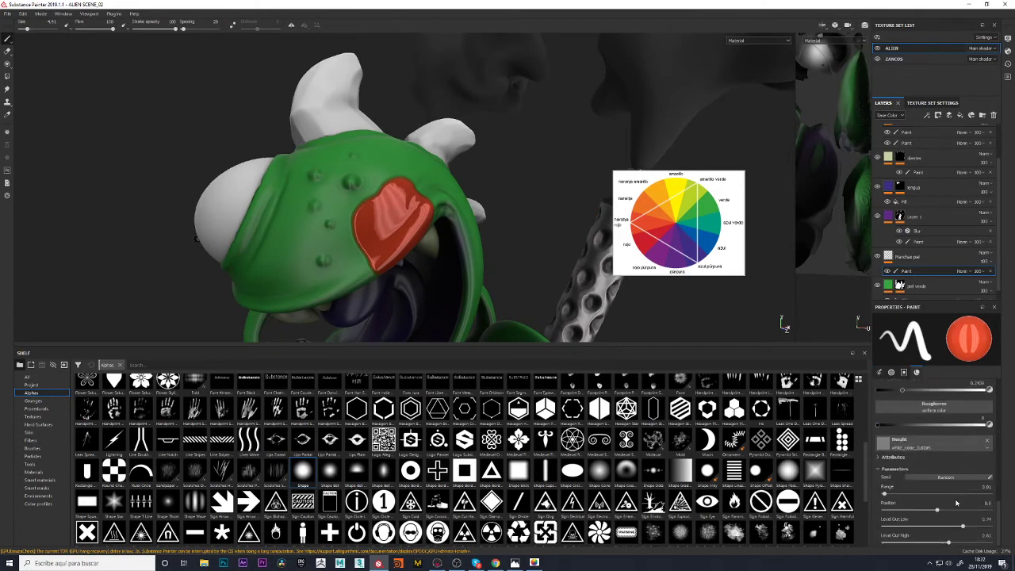
{"action": "scroll", "coordinate": [953, 487], "scroll_direction": "down", "scroll_amount": 2}
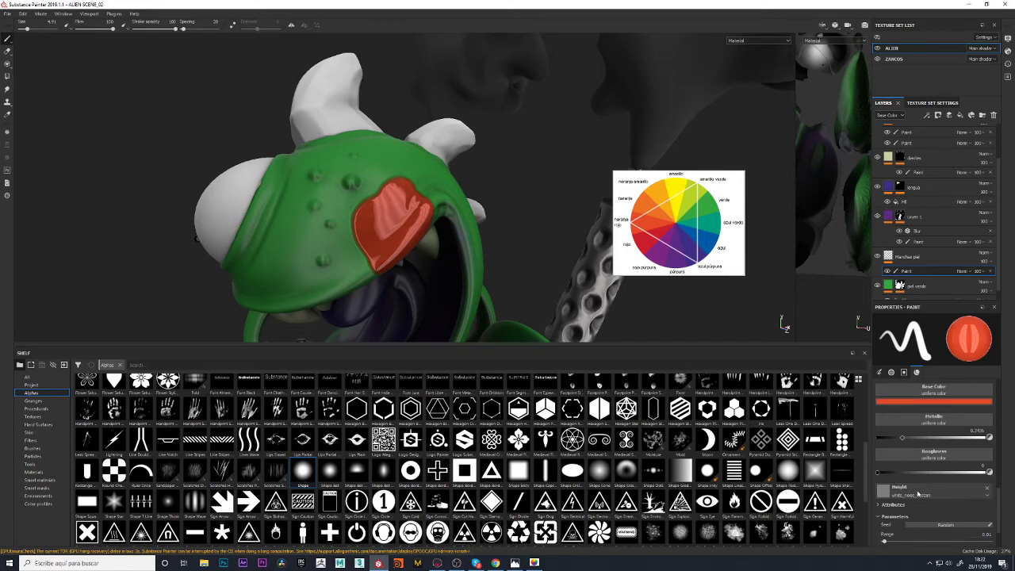
{"action": "scroll", "coordinate": [919, 489], "scroll_direction": "down", "scroll_amount": 2}
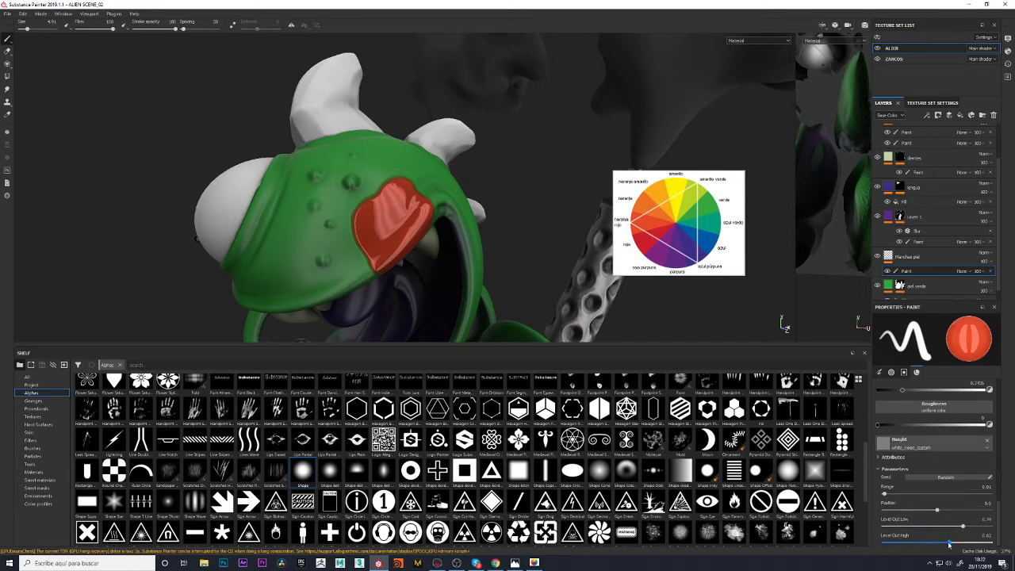
{"action": "left_click_drag", "start_coordinate": [916, 551], "coordinate": [902, 547]}
{"action": "left_click_drag", "start_coordinate": [960, 529], "coordinate": [924, 529]}
{"action": "left_click_drag", "start_coordinate": [938, 511], "coordinate": [912, 514]}
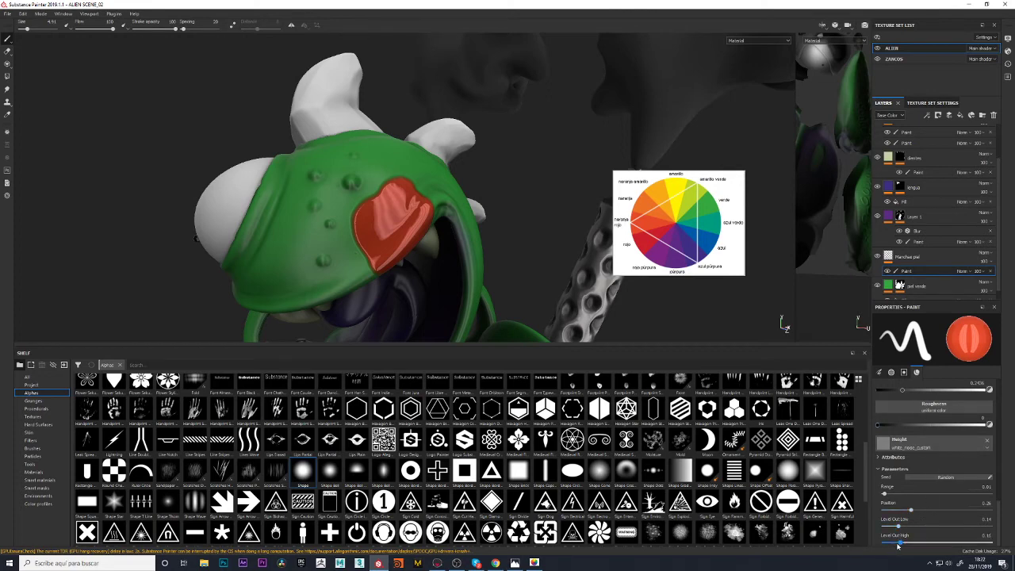
Set the brush's height output to 0, remove its height alpha, and erase the top of the red patch
{"action": "left_click_drag", "start_coordinate": [899, 546], "coordinate": [882, 545]}
{"action": "left_click", "coordinate": [988, 441]}
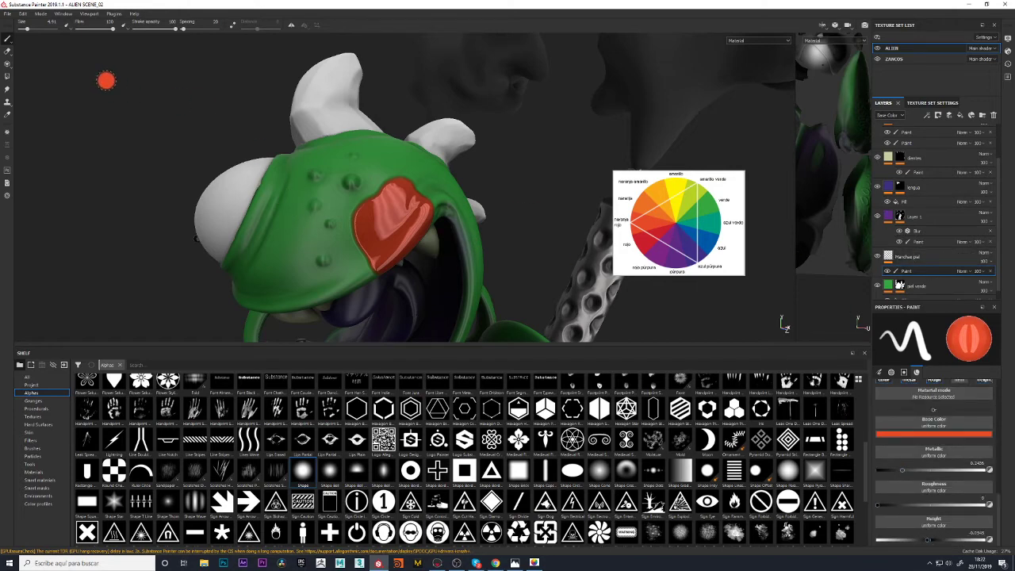
{"action": "left_click", "coordinate": [7, 51]}
{"action": "mouse_move", "coordinate": [349, 215]}
{"action": "left_mouse_down"}
{"action": "mouse_move", "coordinate": [381, 222]}
{"action": "mouse_move", "coordinate": [409, 186]}
{"action": "mouse_move", "coordinate": [381, 258]}
{"action": "left_mouse_up"}
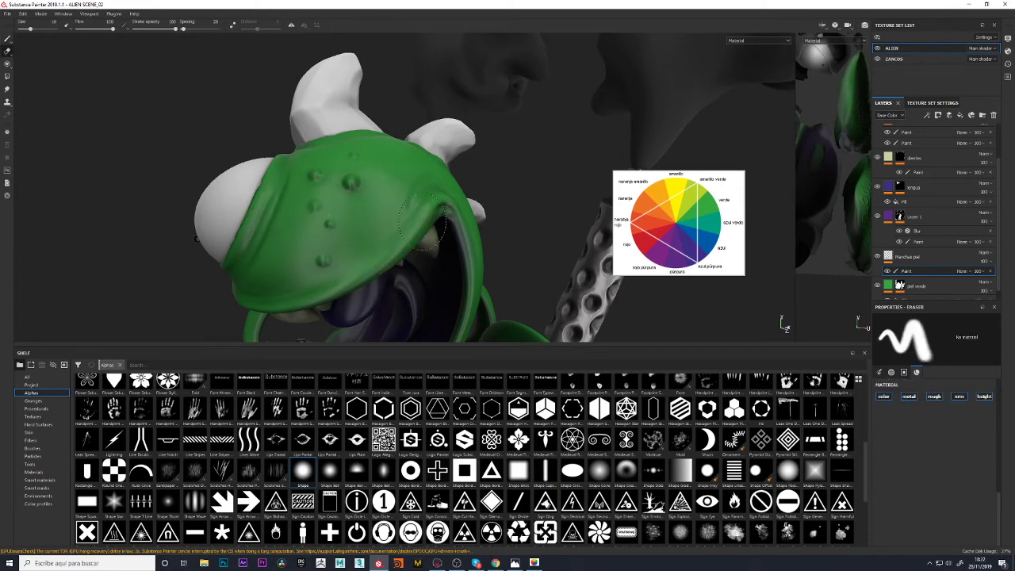
Repaint red patches on the green head, including a stroke up from the mouth edge
{"action": "left_click", "coordinate": [7, 38]}
{"action": "left_click_drag", "start_coordinate": [352, 245], "coordinate": [367, 229]}
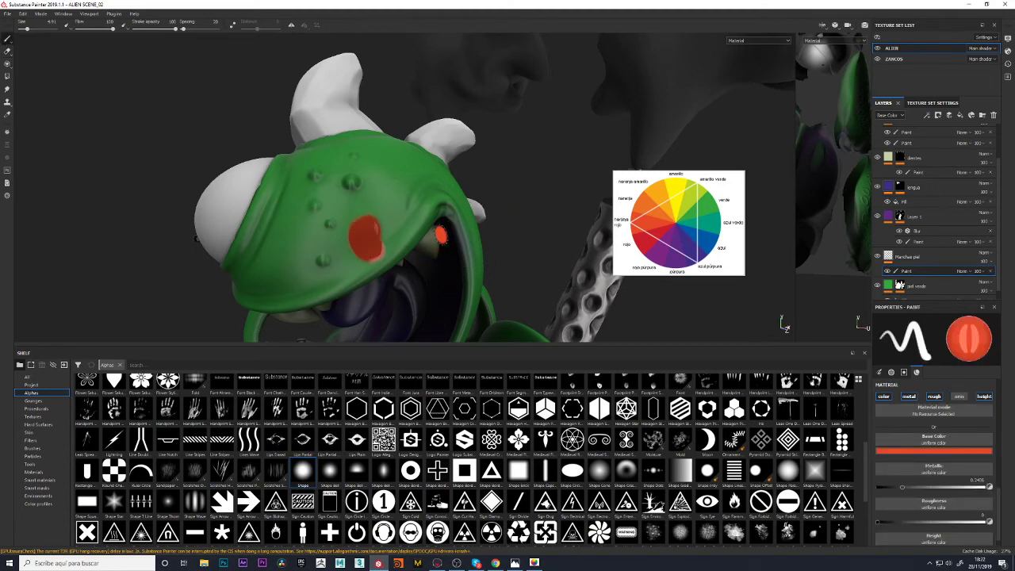
{"action": "mouse_move", "coordinate": [441, 235]}
{"action": "left_mouse_down", "text": "alt"}
{"action": "mouse_move", "coordinate": [565, 219]}
{"action": "mouse_move", "coordinate": [529, 208]}
{"action": "left_mouse_up", "text": "alt"}
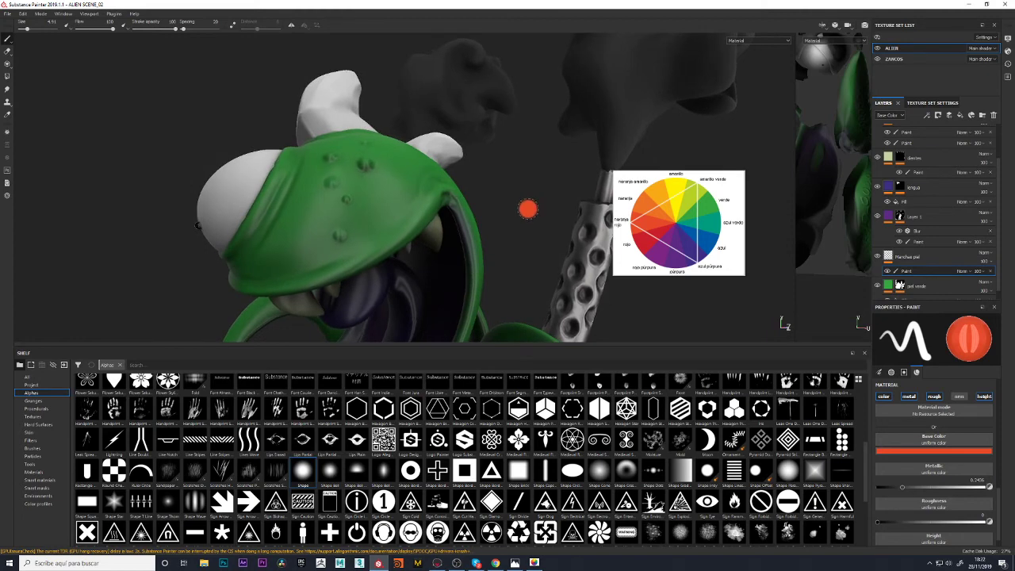
{"action": "left_click_drag", "start_coordinate": [376, 256], "coordinate": [408, 197]}
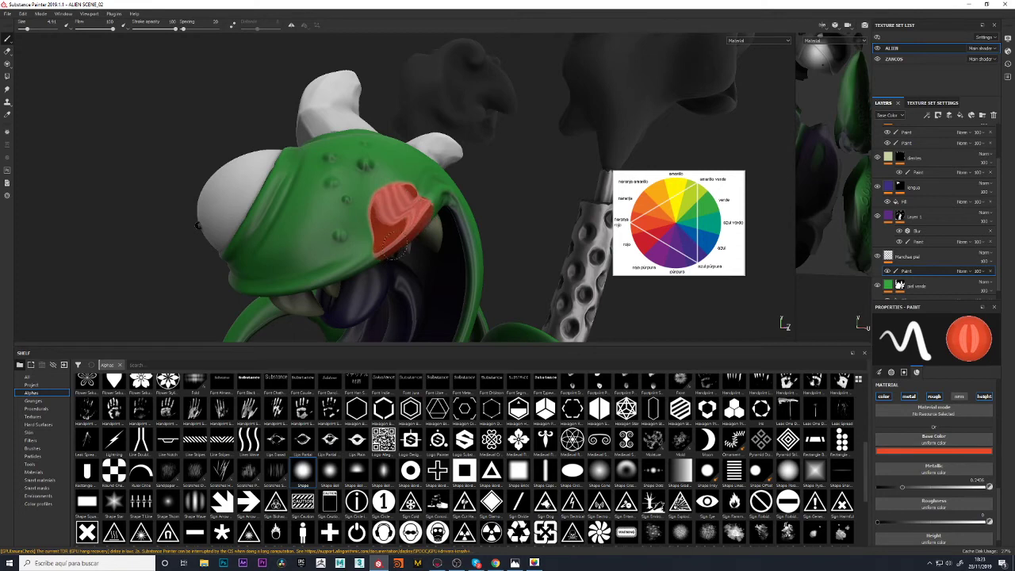
{"action": "mouse_move", "coordinate": [442, 194]}
{"action": "left_mouse_down", "text": "alt"}
{"action": "mouse_move", "coordinate": [399, 232]}
{"action": "mouse_move", "coordinate": [312, 264]}
{"action": "mouse_move", "coordinate": [357, 236]}
{"action": "left_mouse_up", "text": "alt"}
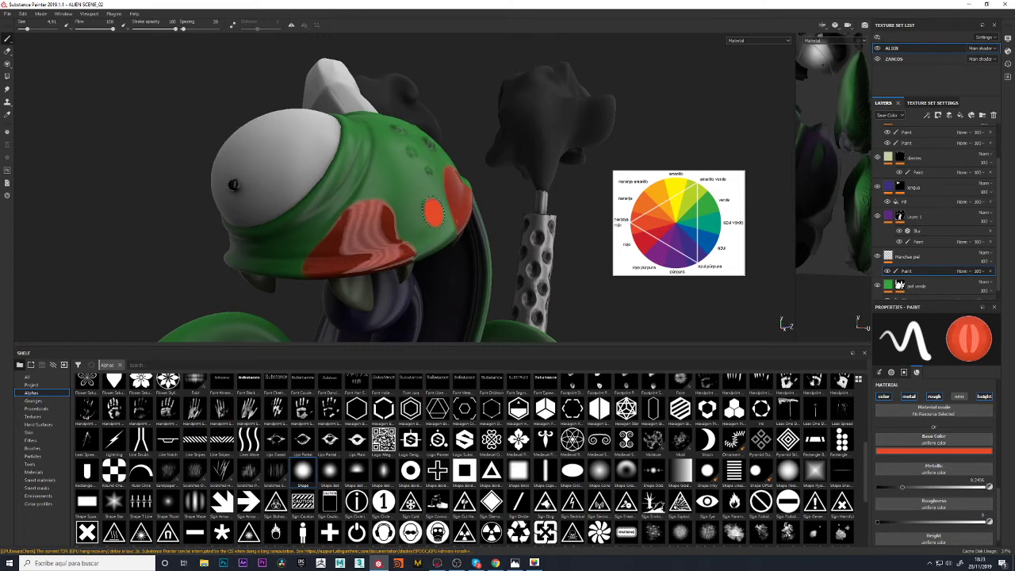
Move the colour-wheel reference image down and off the model
{"action": "left_click_drag", "start_coordinate": [448, 108], "coordinate": [652, 109], "text": "alt"}
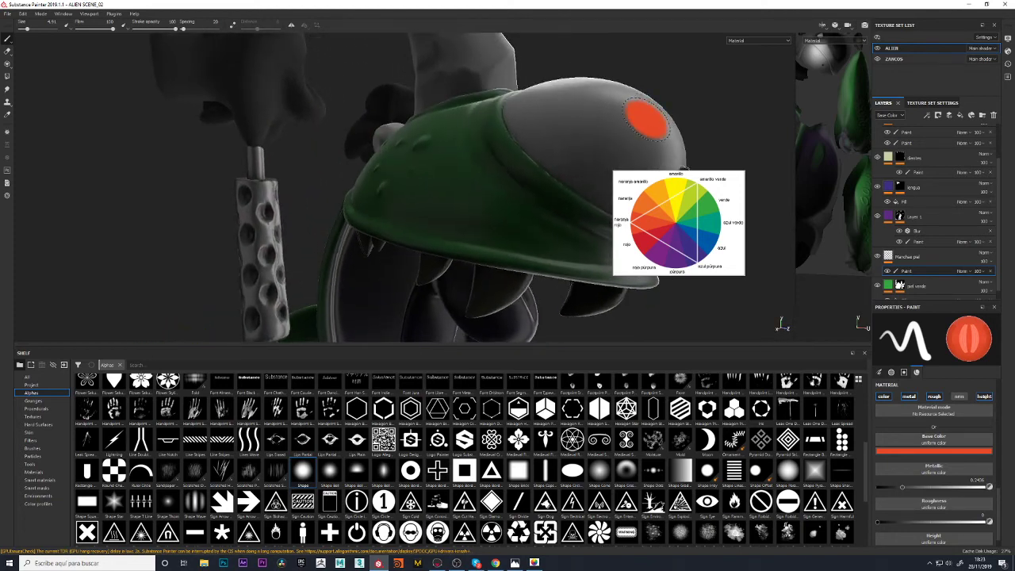
{"action": "mouse_move", "coordinate": [705, 264]}
{"action": "left_mouse_down"}
{"action": "mouse_move", "coordinate": [785, 480]}
{"action": "mouse_move", "coordinate": [788, 534]}
{"action": "left_mouse_up"}
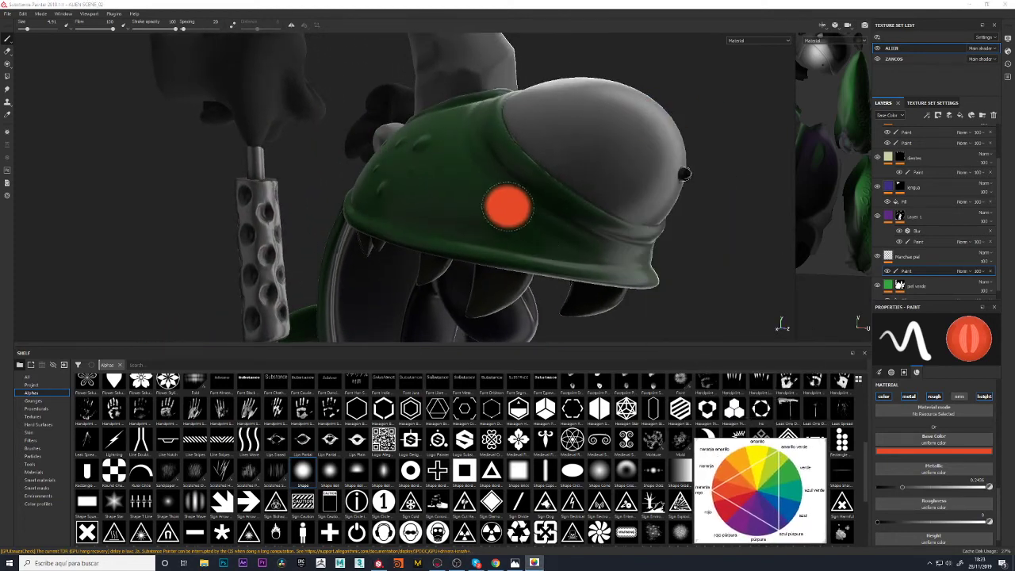
{"action": "left_click_drag", "start_coordinate": [510, 204], "coordinate": [516, 281], "text": "alt"}
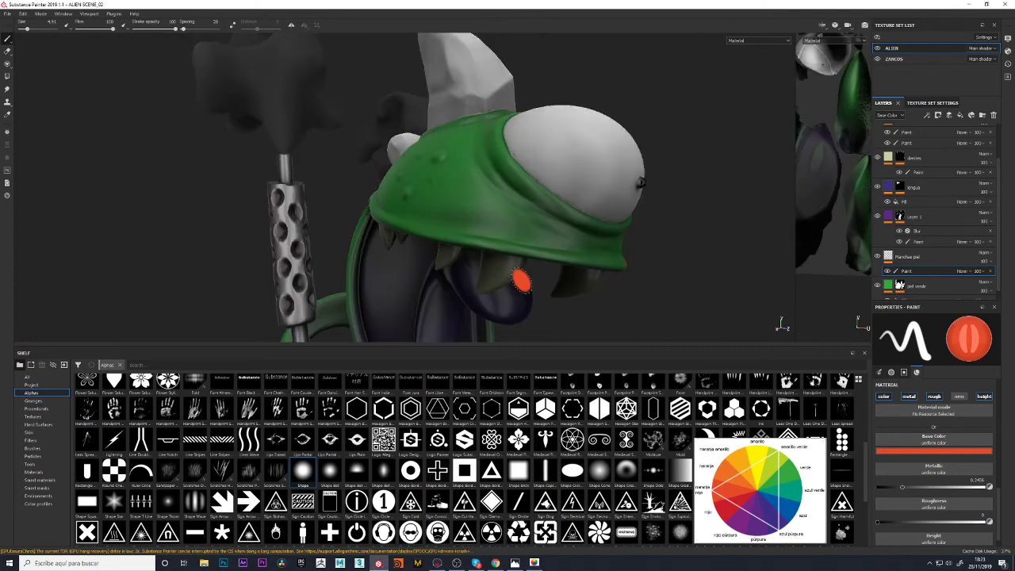
Paint red spots and blobs on the green cap, then zoom out to frame the alien on its base
{"action": "left_click", "coordinate": [465, 198]}
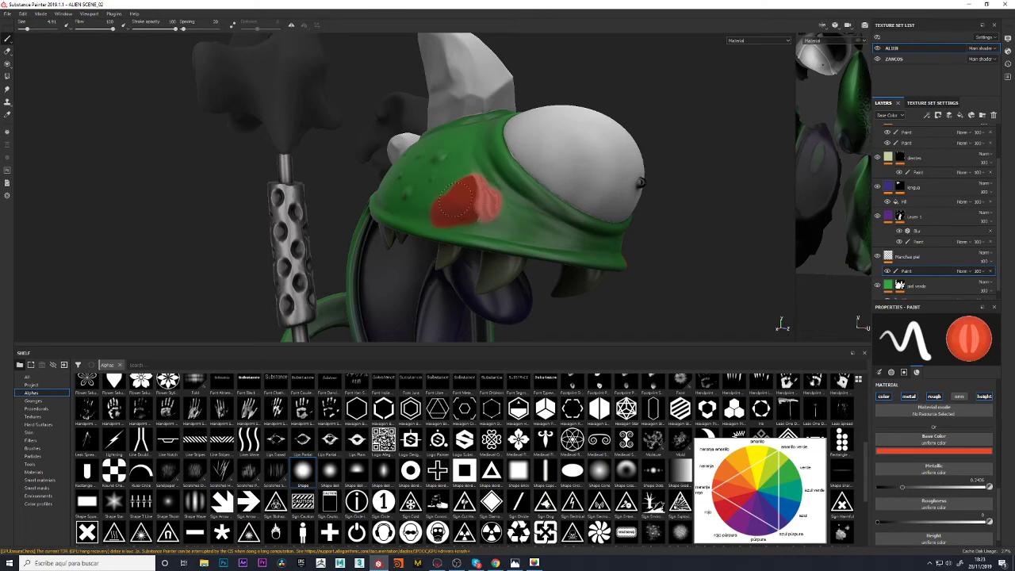
{"action": "left_click_drag", "start_coordinate": [650, 108], "coordinate": [654, 133], "text": "alt"}
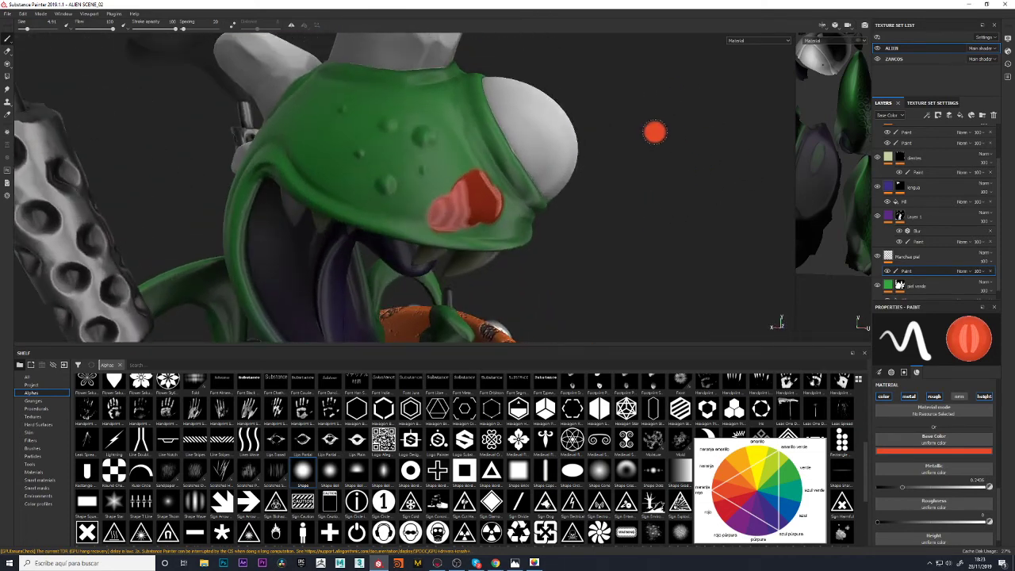
{"action": "left_click_drag", "start_coordinate": [306, 135], "coordinate": [327, 177]}
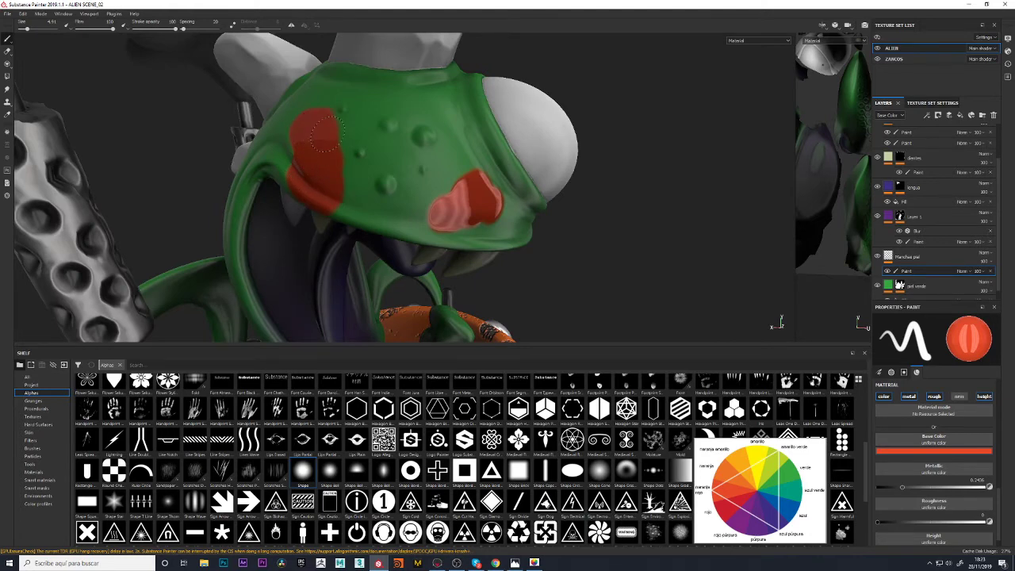
{"action": "left_click_drag", "start_coordinate": [297, 195], "coordinate": [612, 238], "text": "alt"}
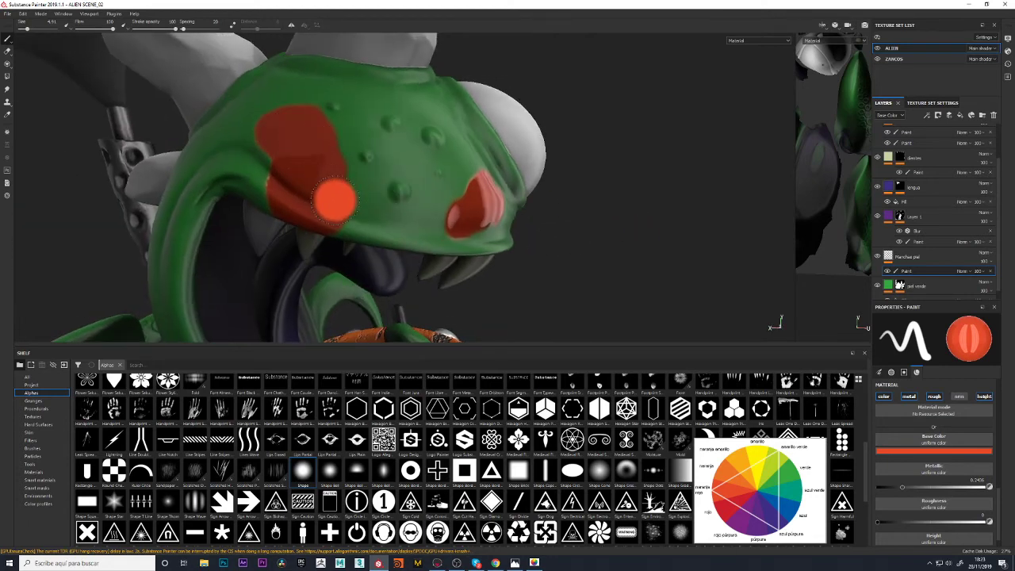
{"action": "left_click_drag", "start_coordinate": [335, 199], "coordinate": [368, 229]}
{"action": "scroll", "coordinate": [603, 220], "scroll_direction": "down", "scroll_amount": 2}
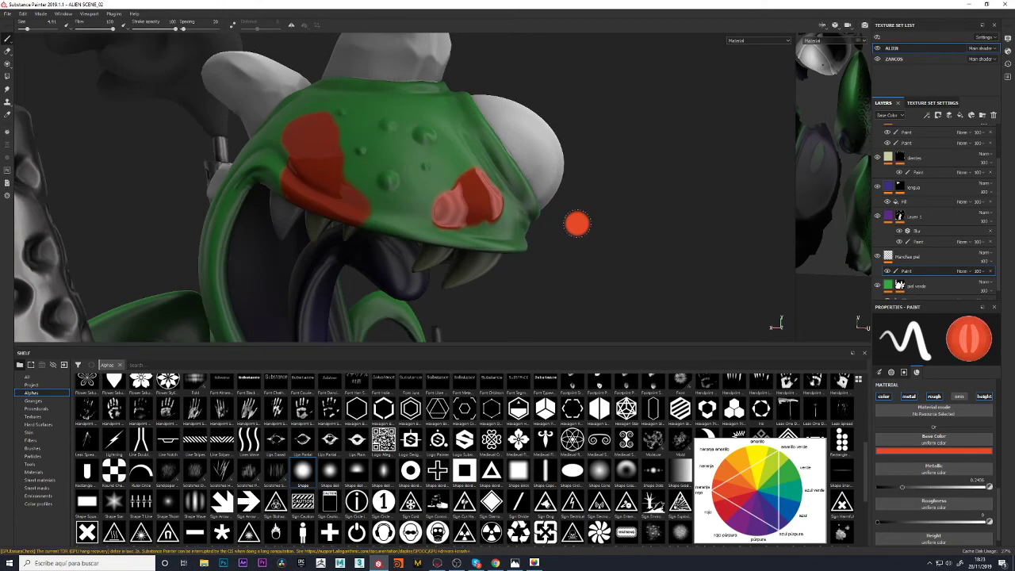
{"action": "scroll", "coordinate": [573, 223], "scroll_direction": "down", "scroll_amount": 2}
{"action": "scroll", "coordinate": [614, 220], "scroll_direction": "down", "scroll_amount": 2}
{"action": "mouse_move", "coordinate": [600, 271]}
{"action": "left_mouse_down", "text": "alt"}
{"action": "mouse_move", "coordinate": [523, 212]}
{"action": "mouse_move", "coordinate": [623, 238]}
{"action": "left_mouse_up", "text": "alt"}
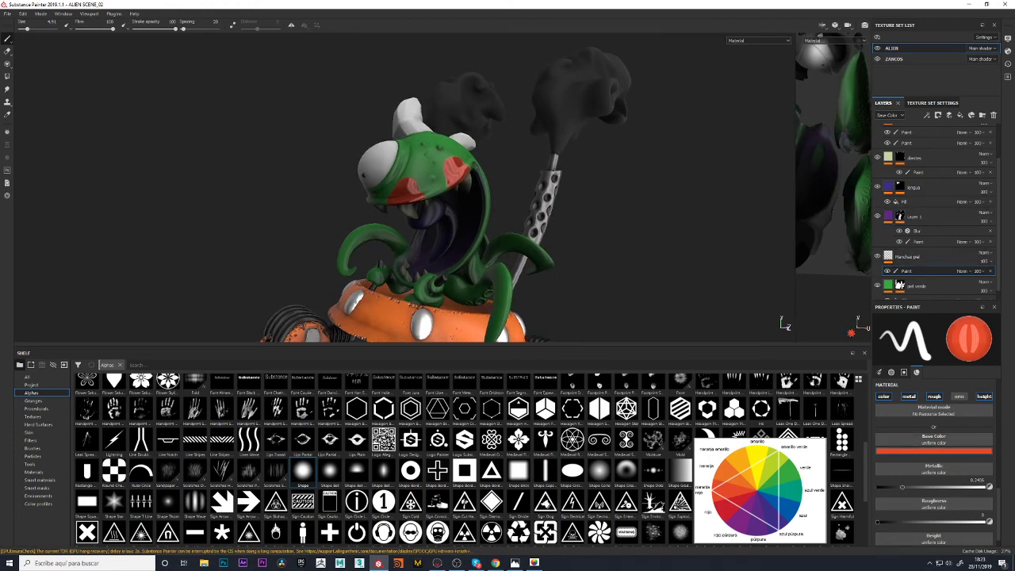
Undo the red strokes twice and sample purple from the colour-wheel image as the base colour
{"action": "key", "text": "ctrl+z"}
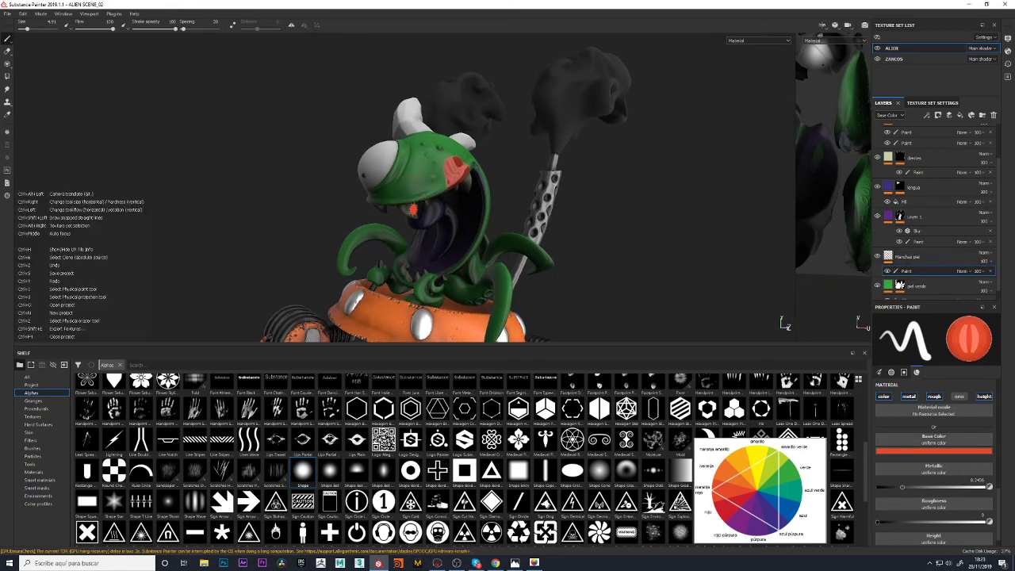
{"action": "key", "text": "ctrl+z"}
{"action": "left_click", "coordinate": [934, 451]}
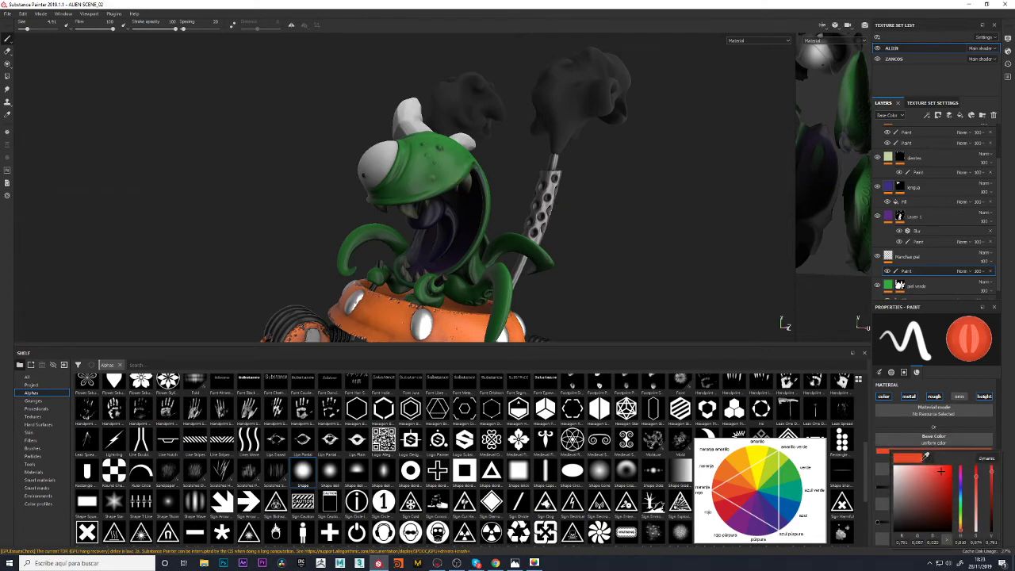
{"action": "left_click", "coordinate": [769, 509]}
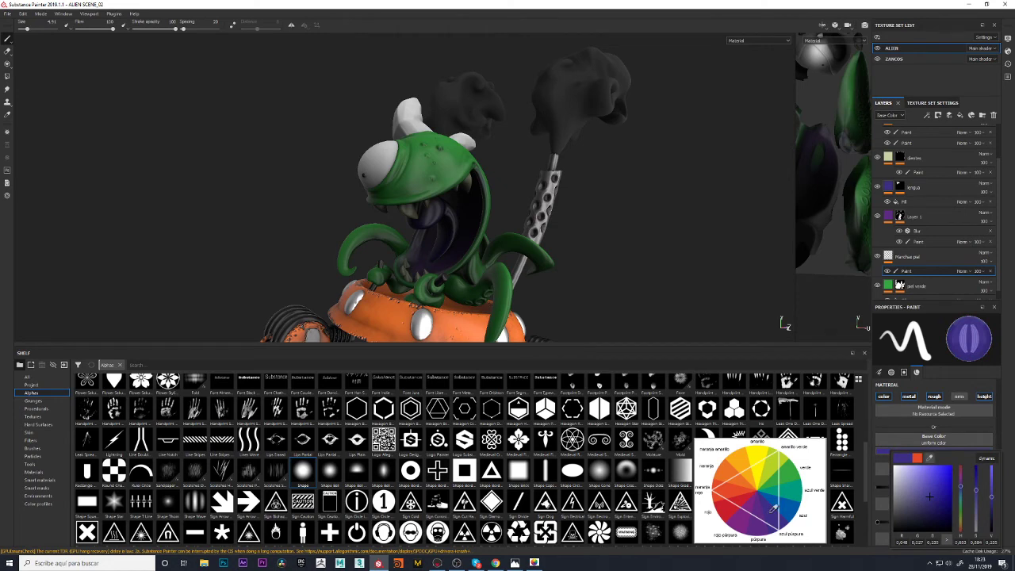
{"action": "left_click", "coordinate": [771, 507]}
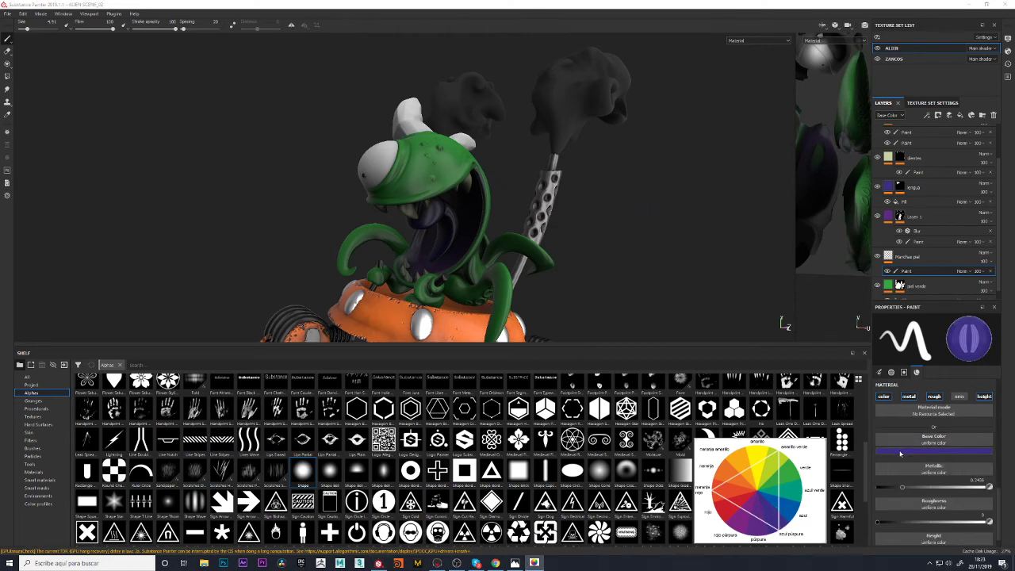
{"action": "left_click", "coordinate": [902, 452]}
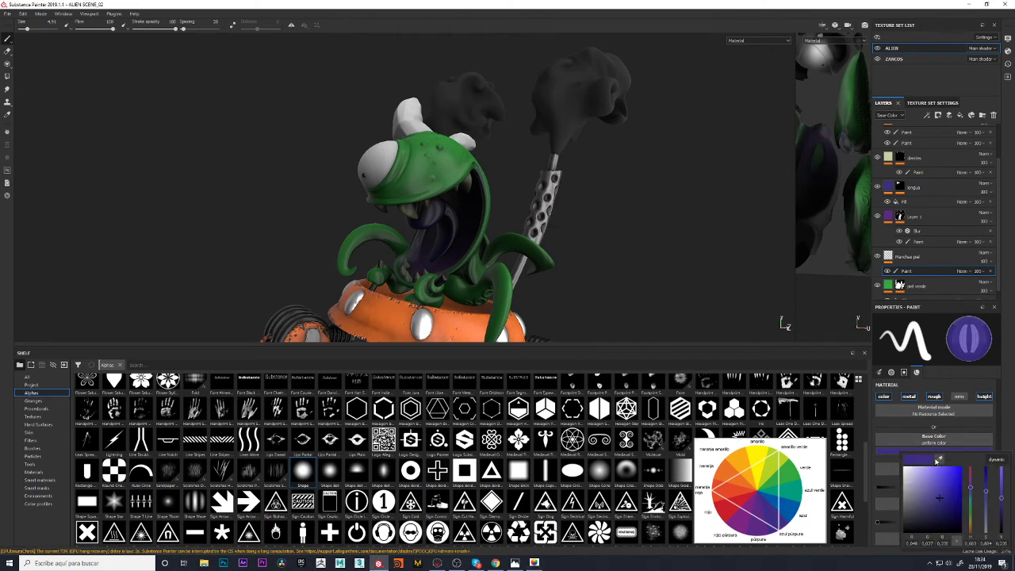
{"action": "left_click", "coordinate": [939, 460]}
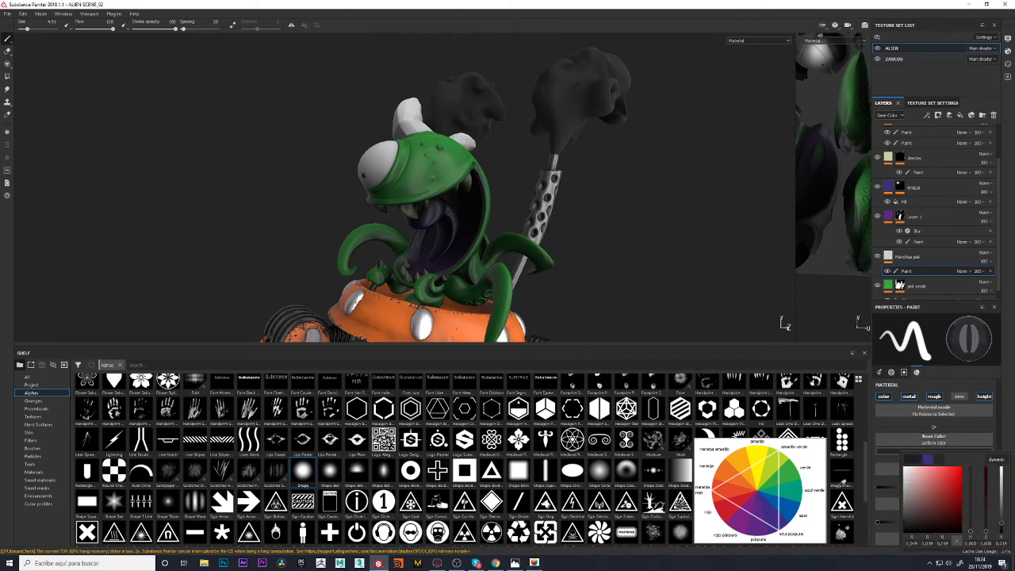
{"action": "left_click", "coordinate": [758, 528]}
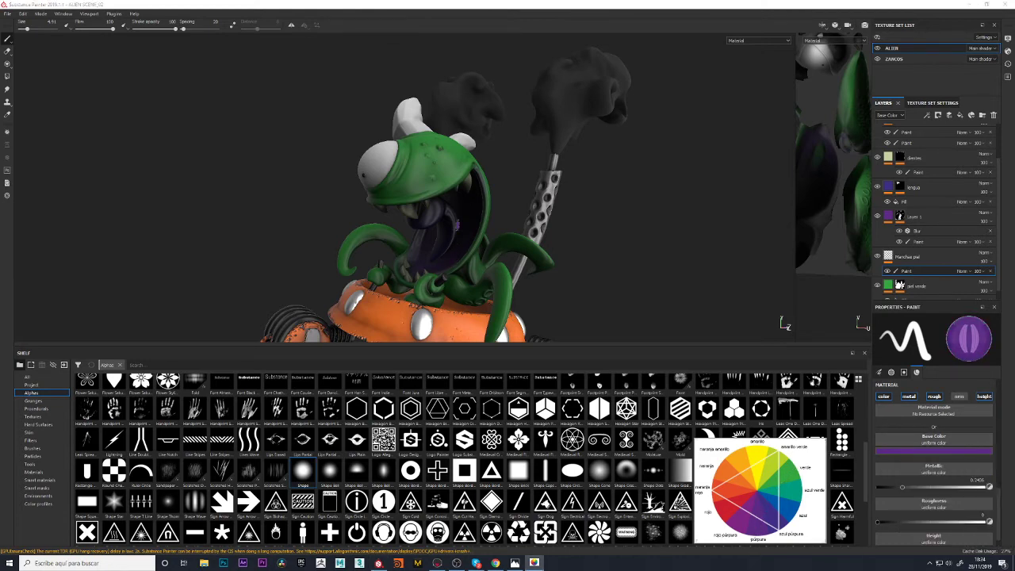
{"action": "left_click", "coordinate": [411, 195]}
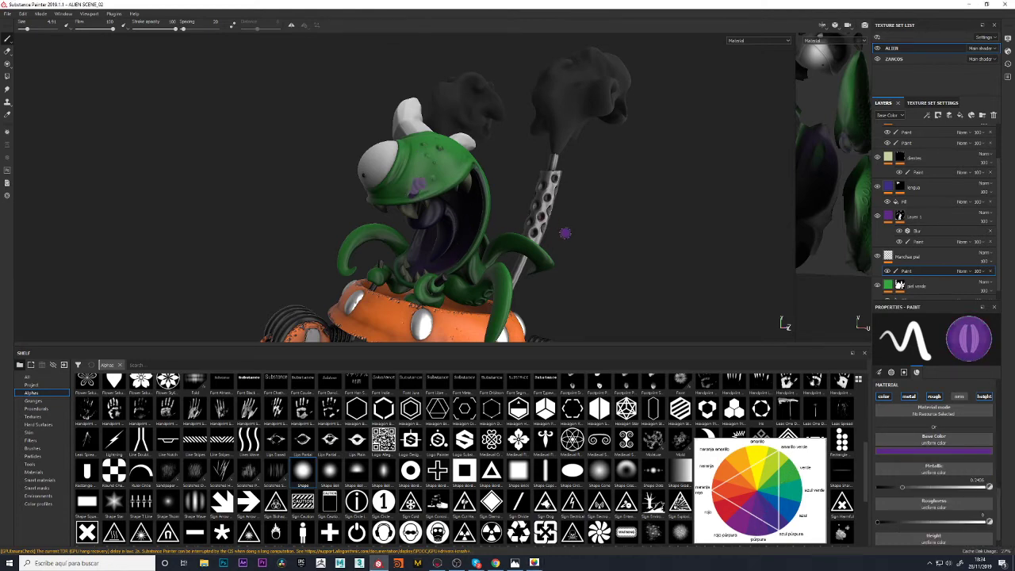
Try purple strokes on the alien's face, undoing the ones that don't work
{"action": "key", "text": "ctrl"}
{"action": "scroll", "coordinate": [357, 198], "scroll_direction": "up", "scroll_amount": 2}
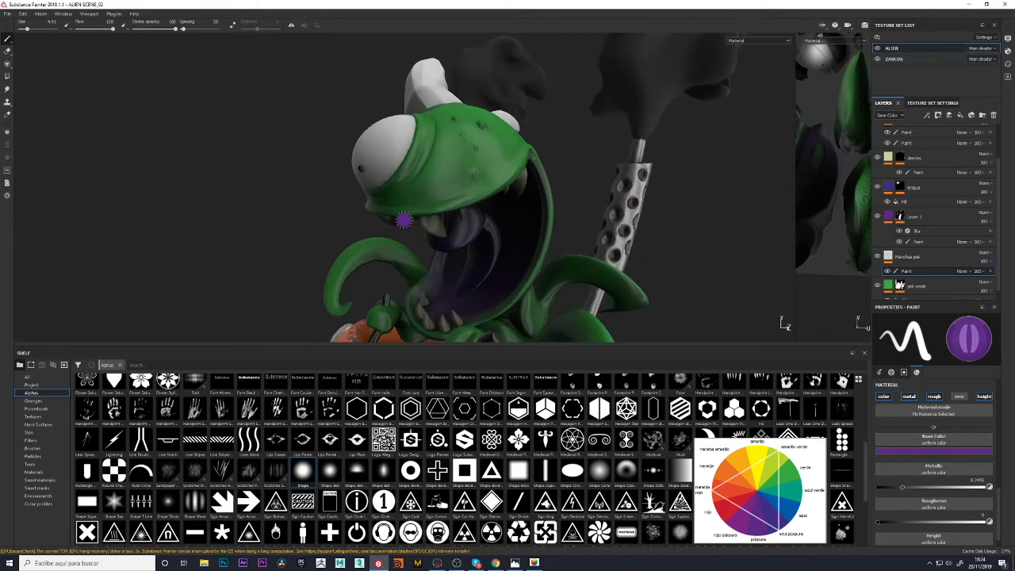
{"action": "scroll", "coordinate": [323, 200], "scroll_direction": "up", "scroll_amount": 2}
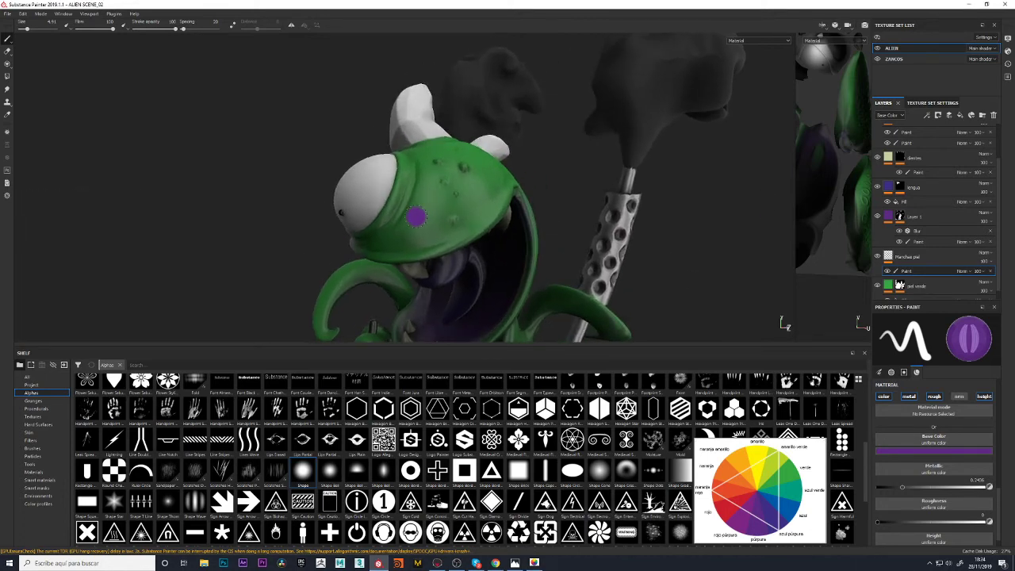
{"action": "mouse_move", "coordinate": [408, 248]}
{"action": "left_mouse_down"}
{"action": "mouse_move", "coordinate": [422, 230]}
{"action": "mouse_move", "coordinate": [415, 238]}
{"action": "mouse_move", "coordinate": [449, 244]}
{"action": "mouse_move", "coordinate": [416, 253]}
{"action": "mouse_move", "coordinate": [426, 260]}
{"action": "left_mouse_up"}
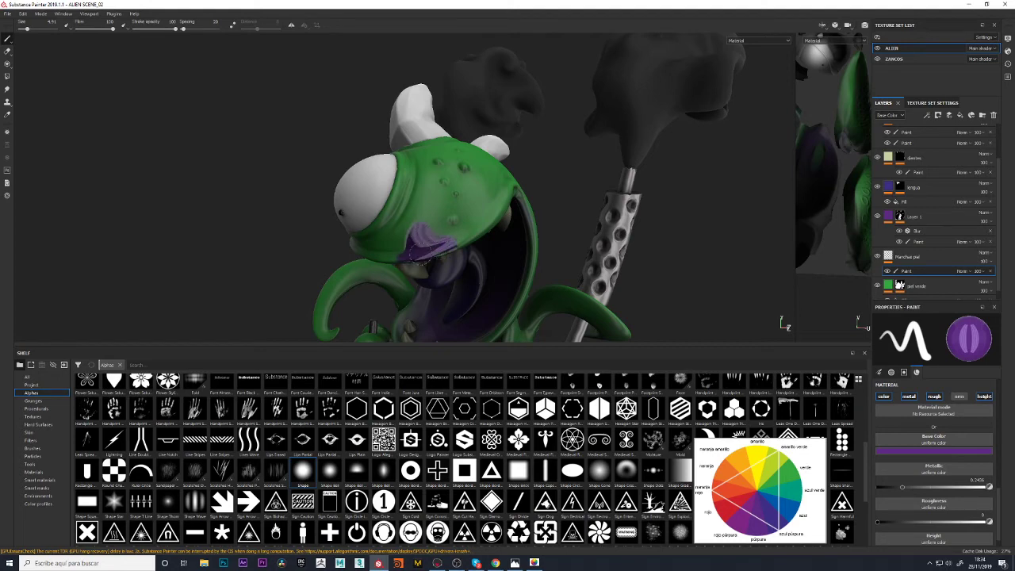
{"action": "left_click_drag", "start_coordinate": [584, 186], "coordinate": [488, 230], "text": "alt"}
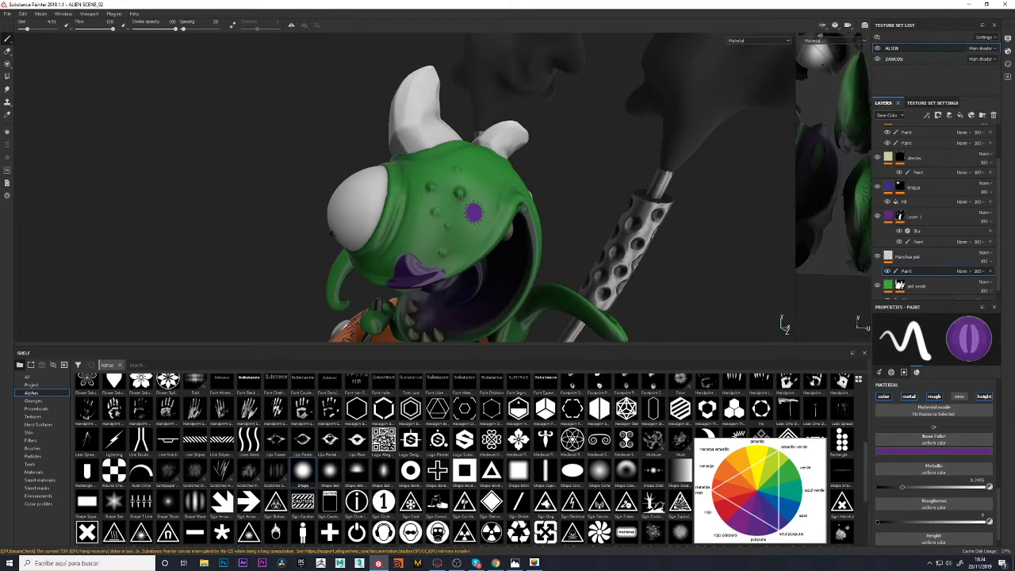
{"action": "left_click_drag", "start_coordinate": [482, 252], "coordinate": [487, 204]}
{"action": "key", "text": "ctrl+z"}
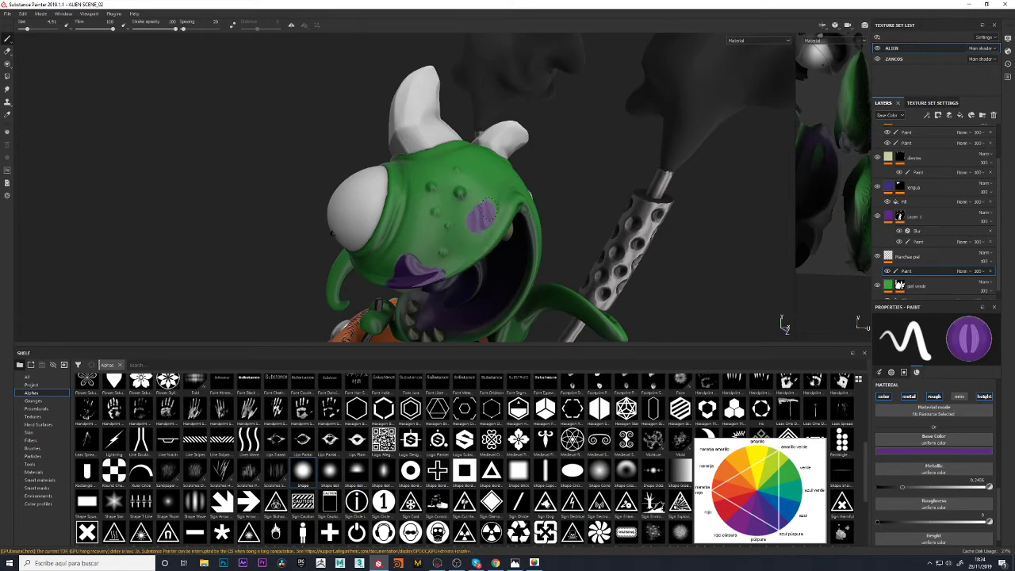
{"action": "left_click_drag", "start_coordinate": [494, 208], "coordinate": [498, 219]}
{"action": "left_click_drag", "start_coordinate": [584, 184], "coordinate": [476, 230], "text": "alt"}
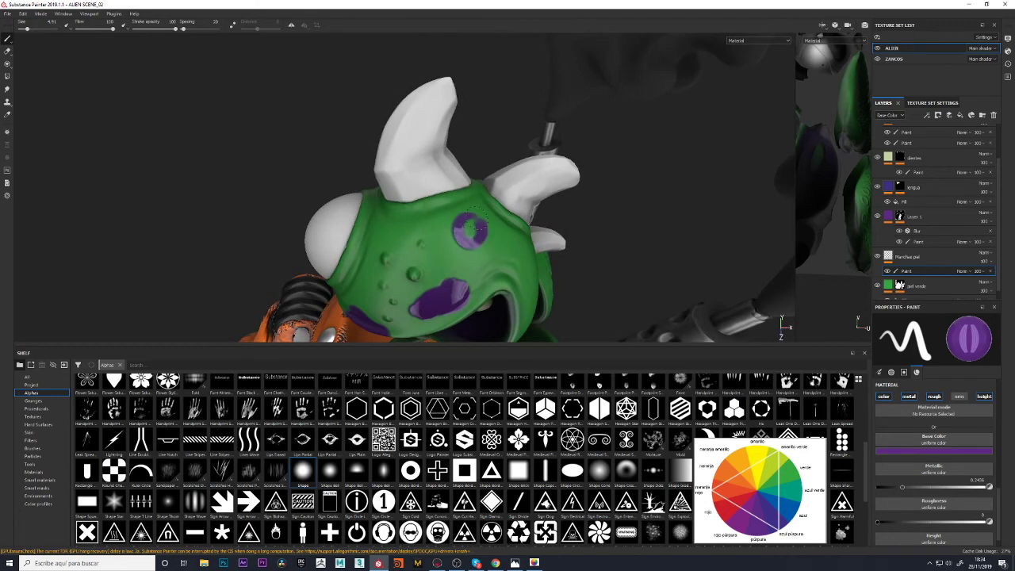
{"action": "left_click_drag", "start_coordinate": [585, 233], "coordinate": [612, 191], "text": "alt"}
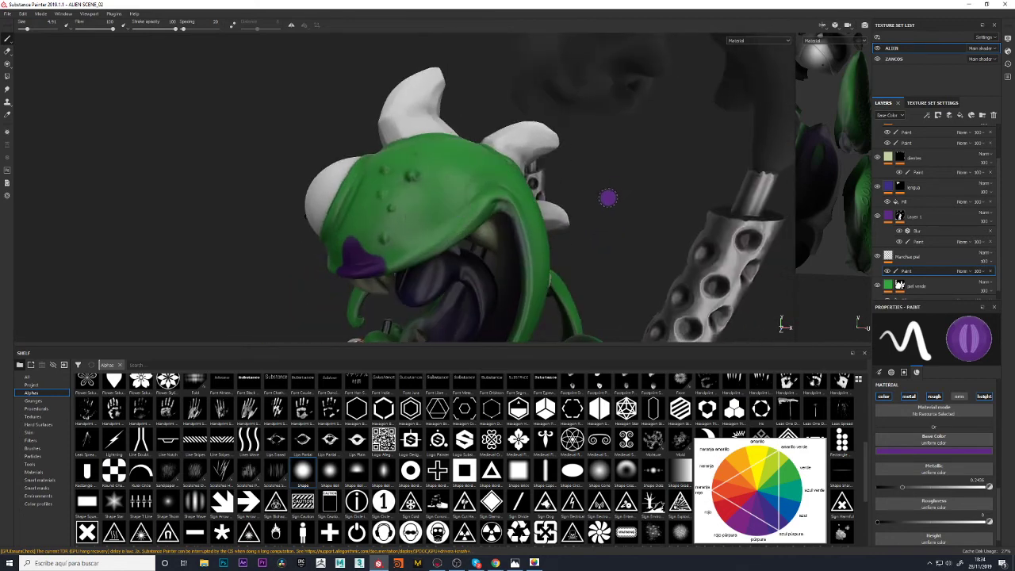
{"action": "key", "text": "ctrl+z"}
Dab round purple spots on the face, forehead and neck
{"action": "left_click", "coordinate": [429, 208]}
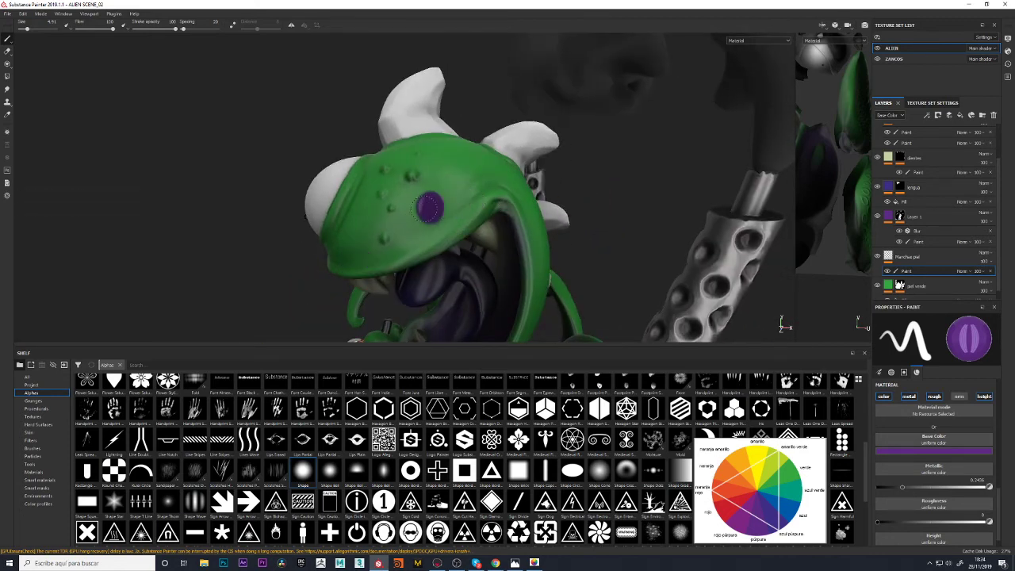
{"action": "left_click", "coordinate": [454, 205]}
{"action": "left_click_drag", "start_coordinate": [583, 182], "coordinate": [424, 226], "text": "alt"}
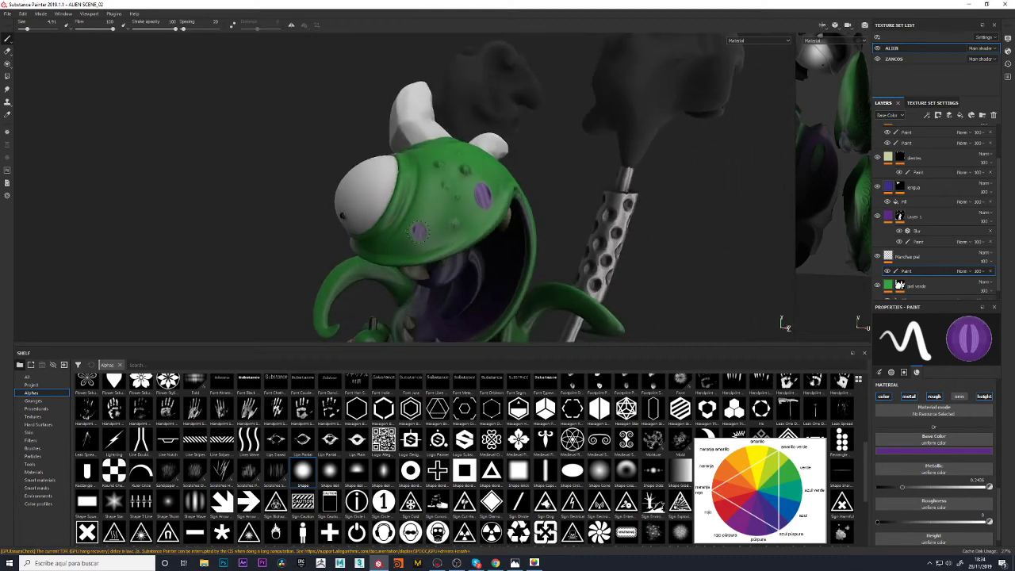
{"action": "left_click_drag", "start_coordinate": [561, 218], "coordinate": [442, 198], "text": "alt"}
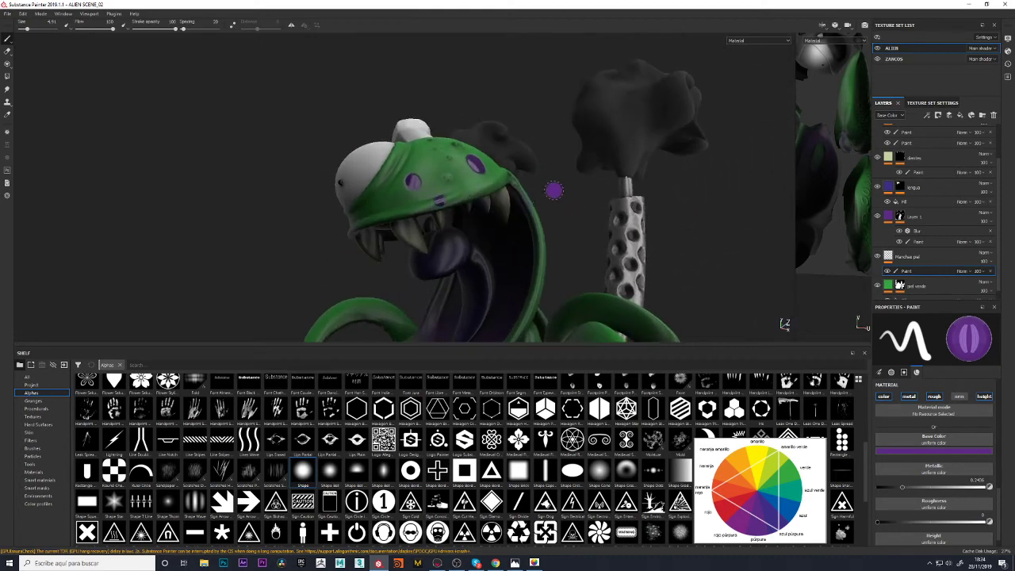
{"action": "mouse_move", "coordinate": [555, 191]}
{"action": "left_mouse_down", "text": "alt"}
{"action": "mouse_move", "coordinate": [534, 268]}
{"action": "mouse_move", "coordinate": [480, 189]}
{"action": "mouse_move", "coordinate": [506, 221]}
{"action": "mouse_move", "coordinate": [712, 223]}
{"action": "mouse_move", "coordinate": [406, 194]}
{"action": "mouse_move", "coordinate": [619, 167]}
{"action": "mouse_move", "coordinate": [480, 205]}
{"action": "left_mouse_up", "text": "alt"}
{"action": "left_click", "coordinate": [476, 184]}
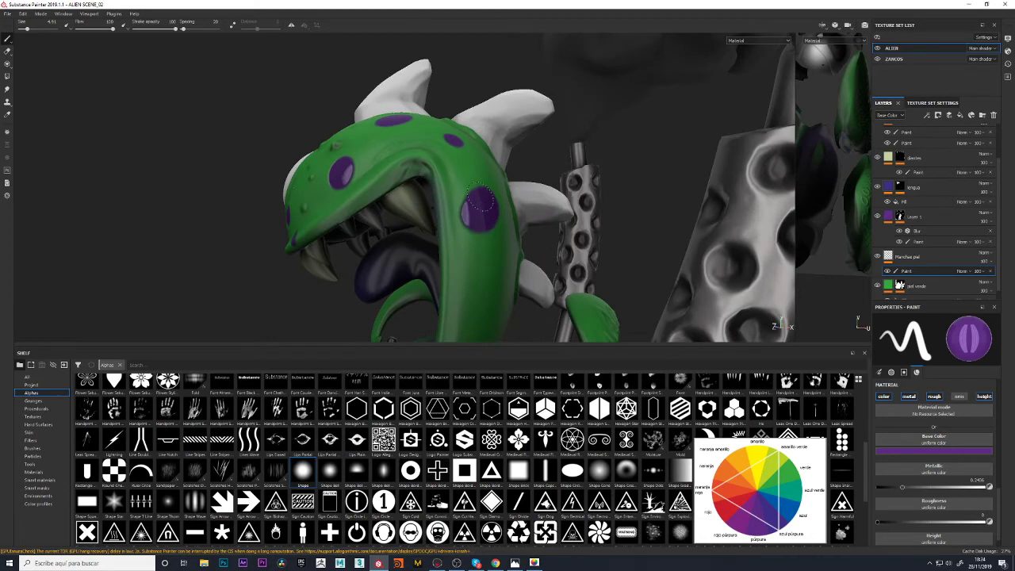
{"action": "mouse_move", "coordinate": [648, 177]}
{"action": "left_mouse_down", "text": "alt"}
{"action": "mouse_move", "coordinate": [460, 152]}
{"action": "mouse_move", "coordinate": [603, 169]}
{"action": "left_mouse_up", "text": "alt"}
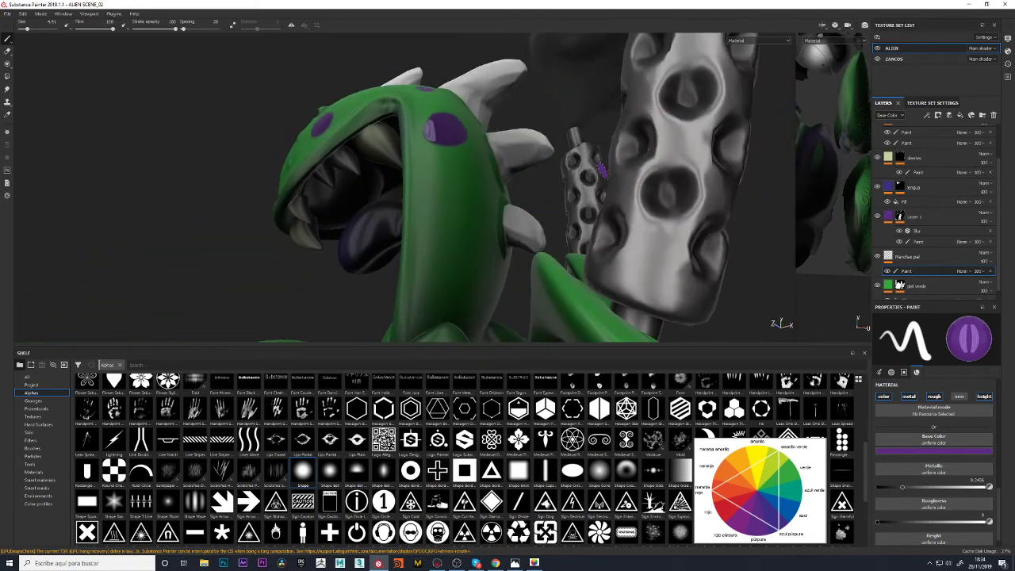
{"action": "left_click_drag", "start_coordinate": [443, 221], "coordinate": [449, 230]}
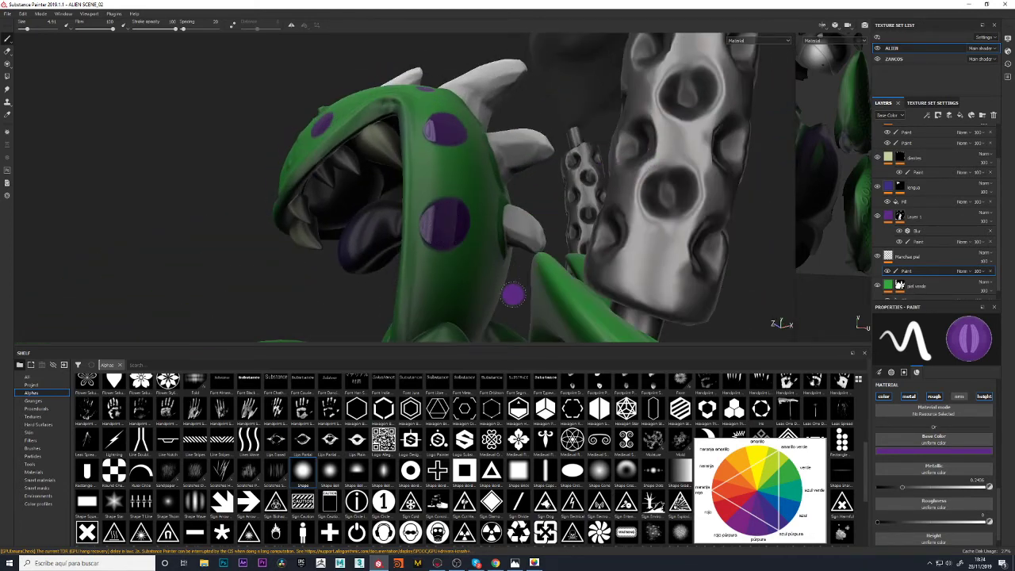
{"action": "mouse_move", "coordinate": [513, 295]}
{"action": "left_mouse_down", "text": "alt"}
{"action": "mouse_move", "coordinate": [555, 181]}
{"action": "mouse_move", "coordinate": [679, 223]}
{"action": "mouse_move", "coordinate": [325, 217]}
{"action": "mouse_move", "coordinate": [596, 204]}
{"action": "mouse_move", "coordinate": [235, 191]}
{"action": "left_mouse_up", "text": "alt"}
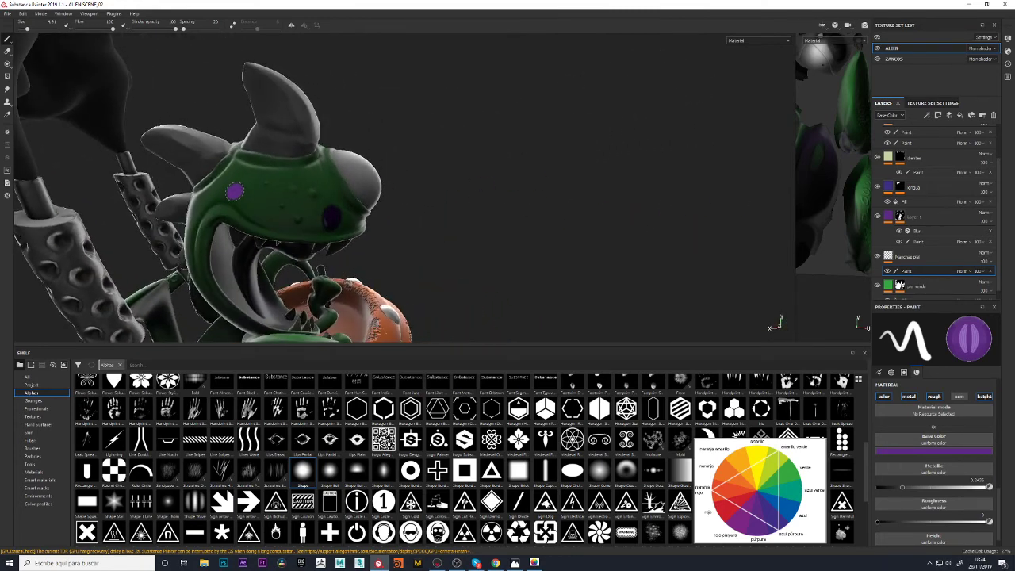
Paint purple spots across the head, the back of the head, and near the eye socket
{"action": "left_click", "coordinate": [235, 192]}
{"action": "left_click", "coordinate": [310, 175]}
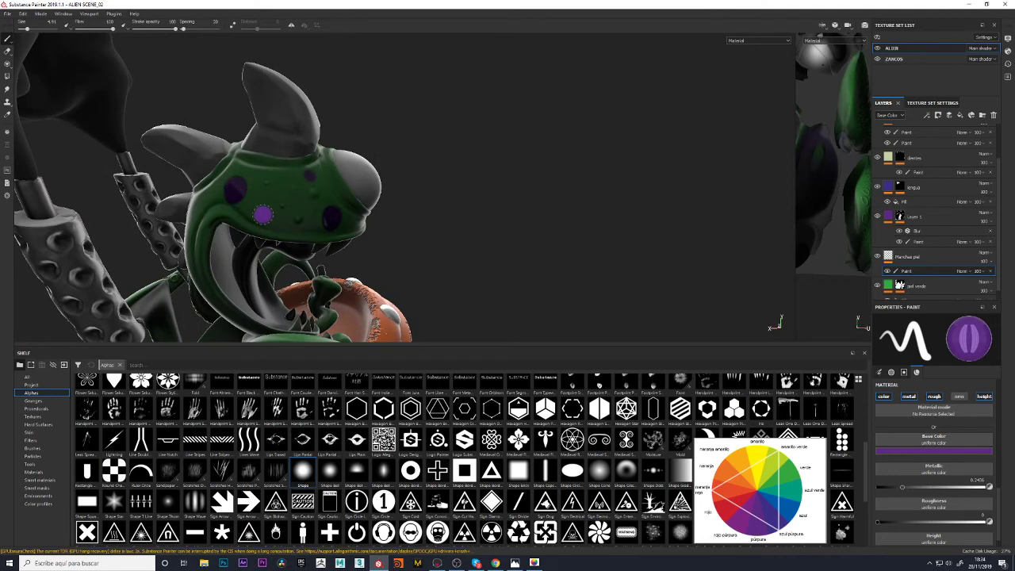
{"action": "mouse_move", "coordinate": [281, 217]}
{"action": "left_mouse_down", "text": "alt"}
{"action": "mouse_move", "coordinate": [540, 219]}
{"action": "mouse_move", "coordinate": [205, 242]}
{"action": "left_mouse_up", "text": "alt"}
{"action": "mouse_move", "coordinate": [483, 229]}
{"action": "left_mouse_down", "text": "alt"}
{"action": "mouse_move", "coordinate": [582, 214]}
{"action": "mouse_move", "coordinate": [544, 195]}
{"action": "left_mouse_up", "text": "alt"}
{"action": "mouse_move", "coordinate": [333, 237]}
{"action": "left_mouse_down"}
{"action": "mouse_move", "coordinate": [516, 229]}
{"action": "mouse_move", "coordinate": [478, 209]}
{"action": "mouse_move", "coordinate": [516, 220]}
{"action": "left_mouse_up"}
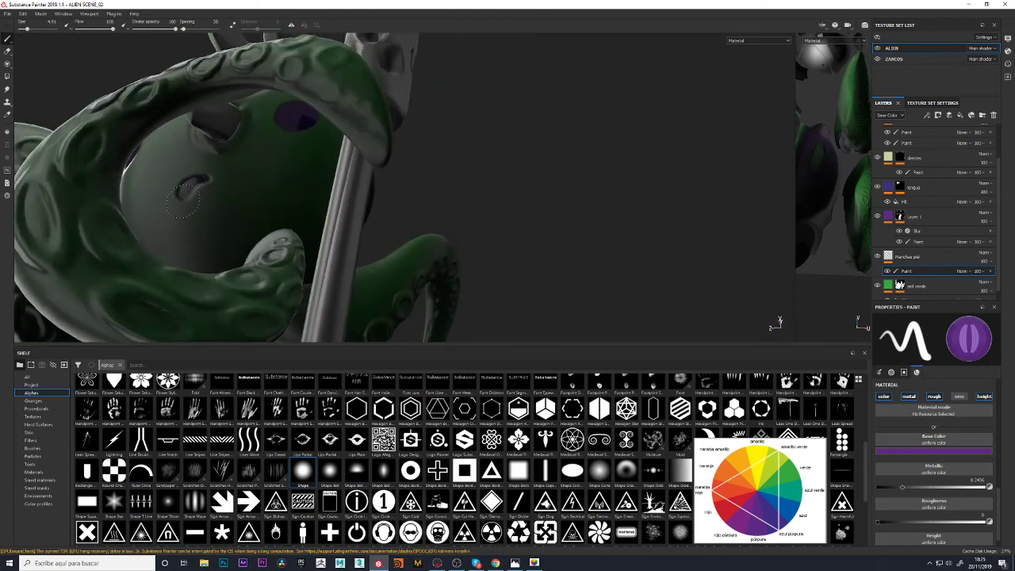
{"action": "mouse_move", "coordinate": [183, 198]}
{"action": "left_mouse_down"}
{"action": "mouse_move", "coordinate": [203, 187]}
{"action": "mouse_move", "coordinate": [690, 202]}
{"action": "mouse_move", "coordinate": [638, 112]}
{"action": "mouse_move", "coordinate": [738, 185]}
{"action": "mouse_move", "coordinate": [421, 234]}
{"action": "left_mouse_up"}
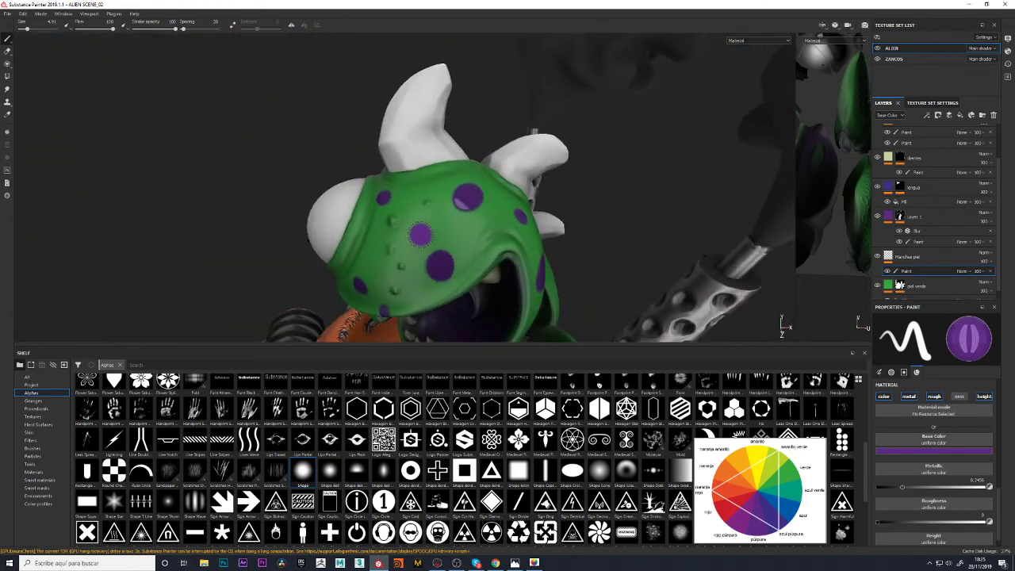
Shrink the brush twice with [ and stamp a tiny purple dot on the head
{"action": "key", "text": "bracketleft"}
{"action": "key", "text": "bracketleft"}
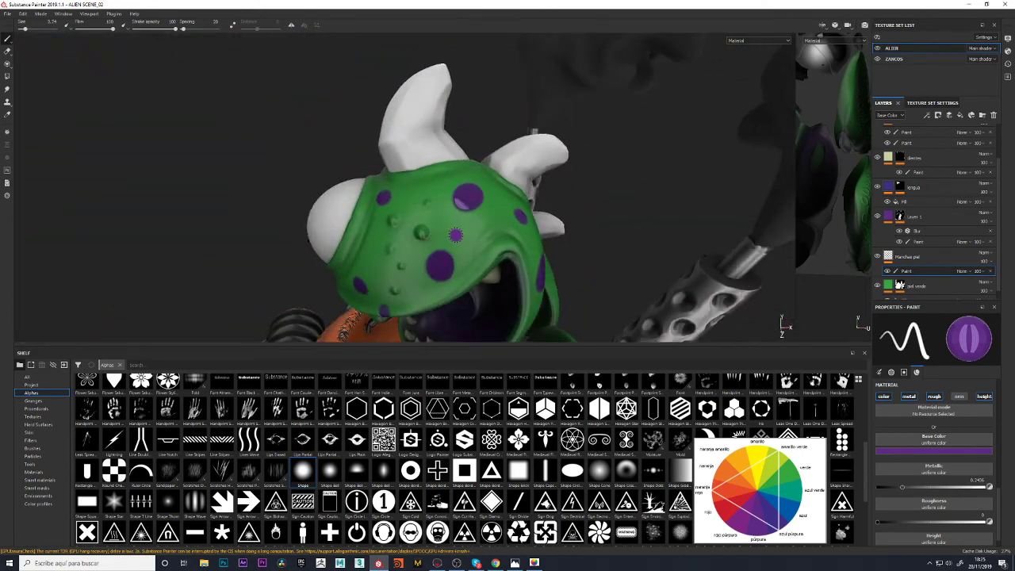
{"action": "key", "text": "bracketleft"}
{"action": "key", "text": "bracketleft"}
{"action": "left_click", "coordinate": [451, 233]}
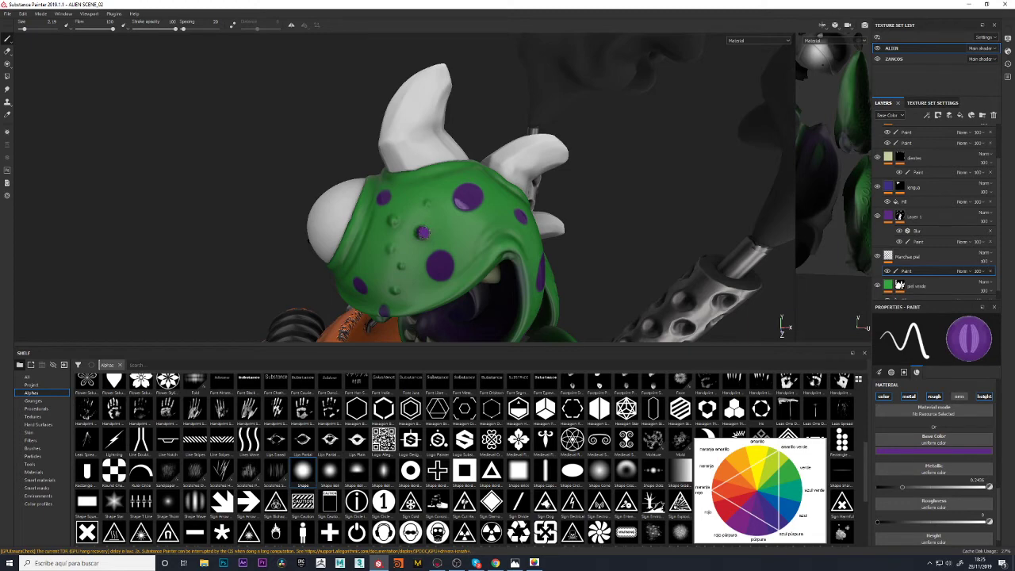
{"action": "key", "text": "ctrl"}
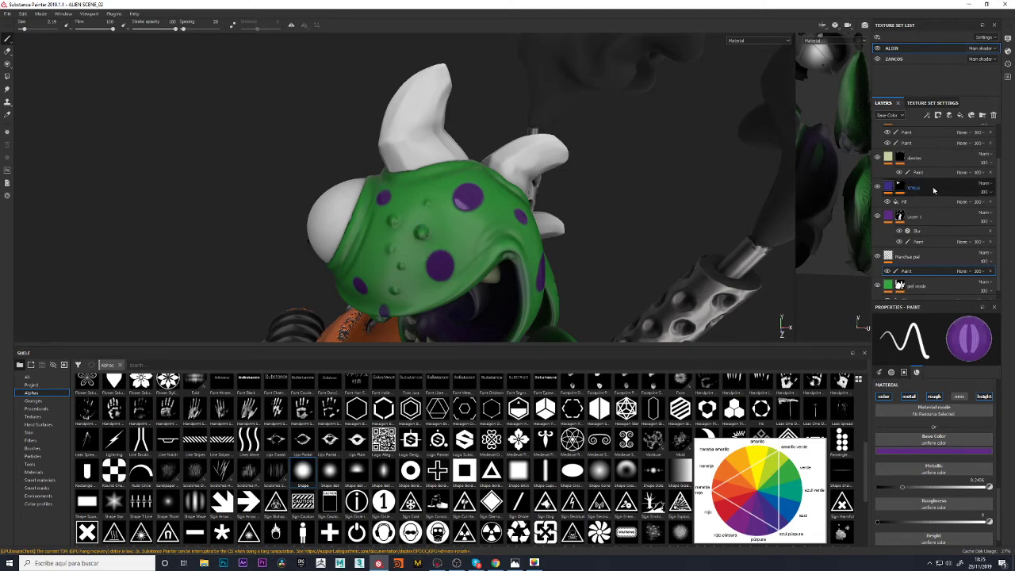
Add a paint layer to Manchas piel and stamp a purple spot on the green helmet
{"action": "right_click", "coordinate": [952, 258]}
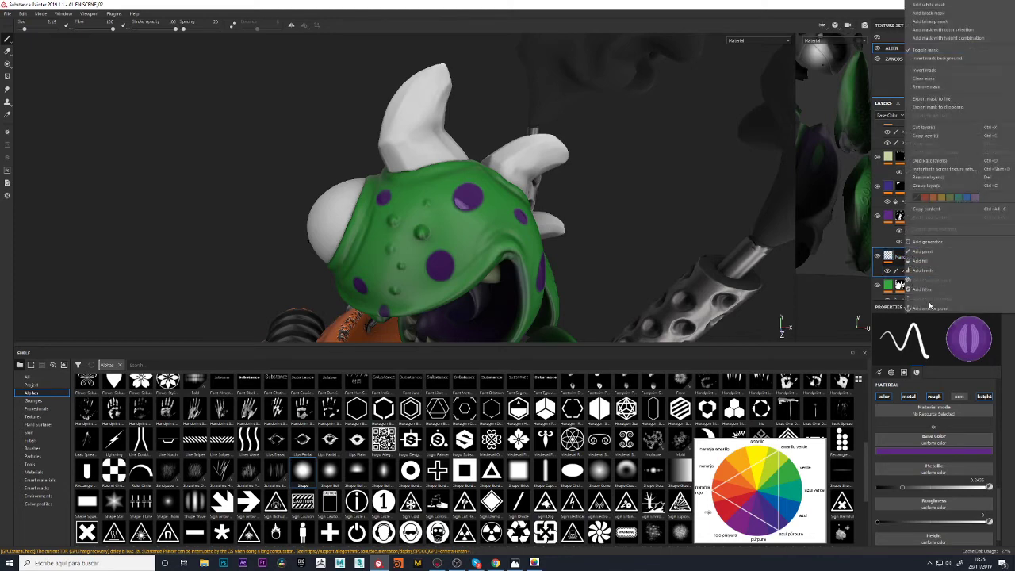
{"action": "left_click", "coordinate": [922, 252]}
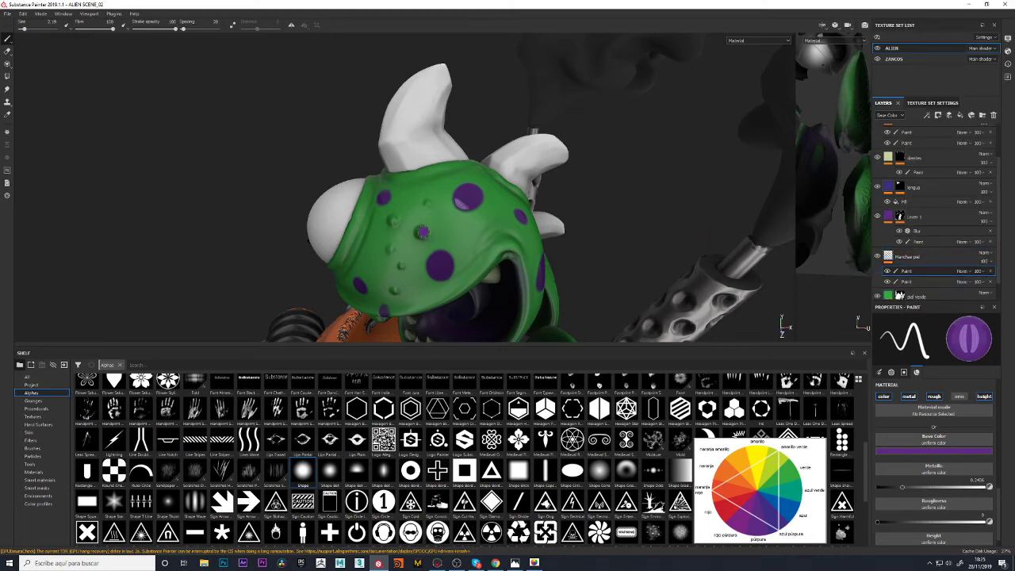
{"action": "left_click", "coordinate": [428, 203]}
{"action": "mouse_move", "coordinate": [601, 245]}
{"action": "left_mouse_down", "text": "alt"}
{"action": "mouse_move", "coordinate": [614, 193]}
{"action": "mouse_move", "coordinate": [311, 191]}
{"action": "left_mouse_up", "text": "alt"}
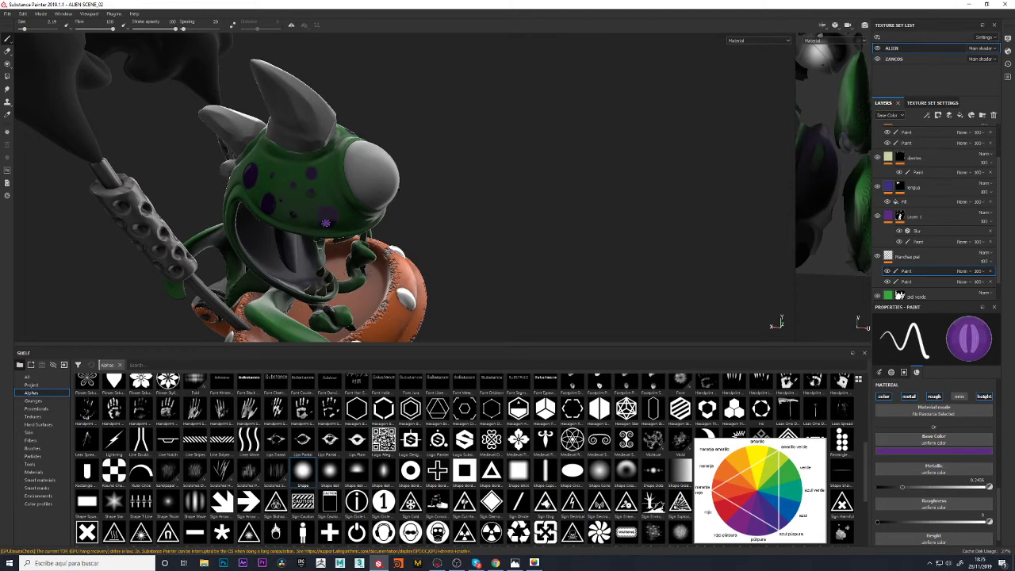
{"action": "mouse_move", "coordinate": [546, 257]}
{"action": "left_mouse_down", "text": "alt"}
{"action": "mouse_move", "coordinate": [233, 211]}
{"action": "mouse_move", "coordinate": [132, 229]}
{"action": "left_mouse_up", "text": "alt"}
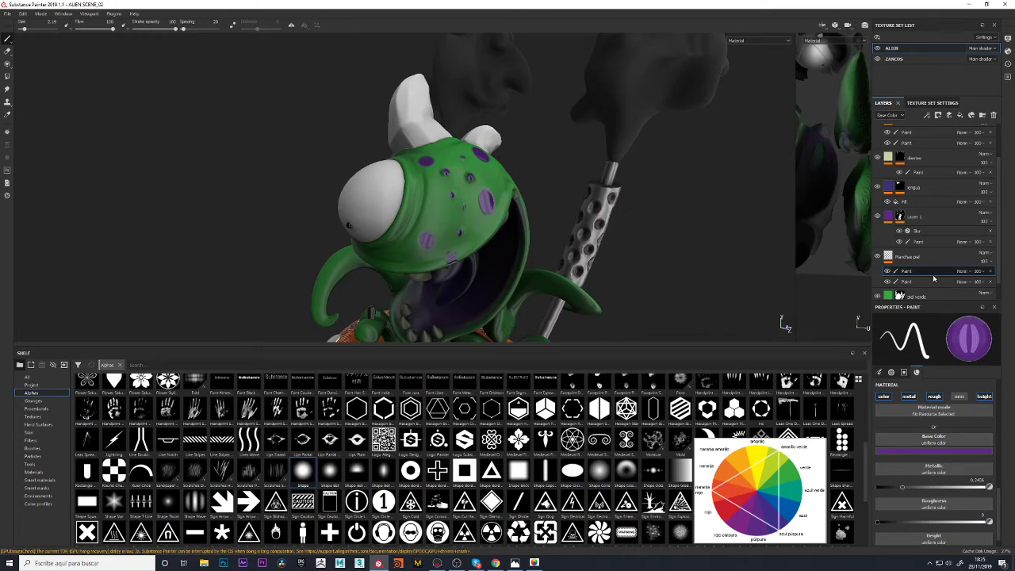
Delete the extra Paint sublayer and fade the spots' Paint layer to about 60 opacity, comparing on/off
{"action": "key", "text": "Delete"}
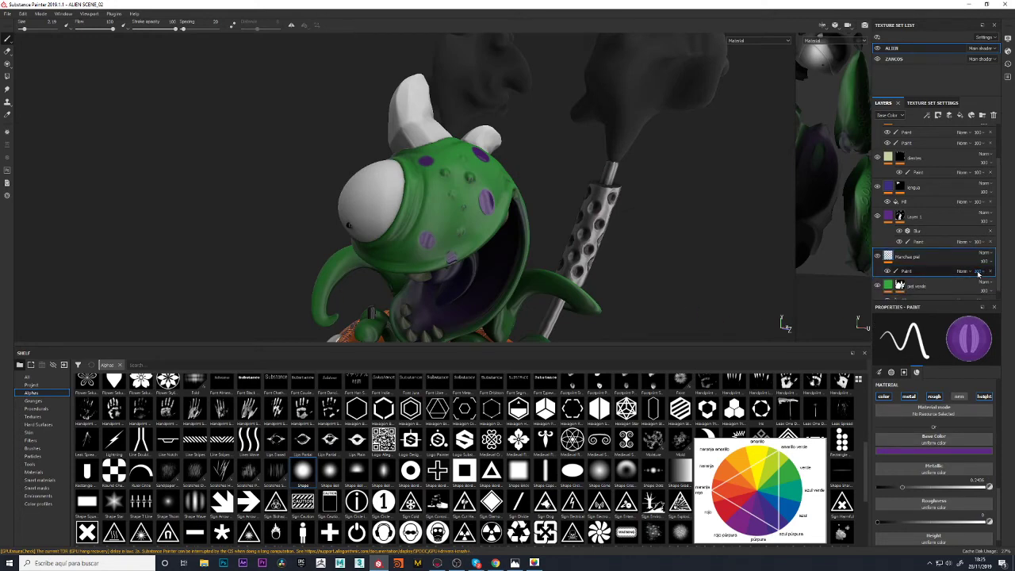
{"action": "left_click", "coordinate": [979, 273]}
{"action": "left_click_drag", "start_coordinate": [1009, 288], "coordinate": [997, 285]}
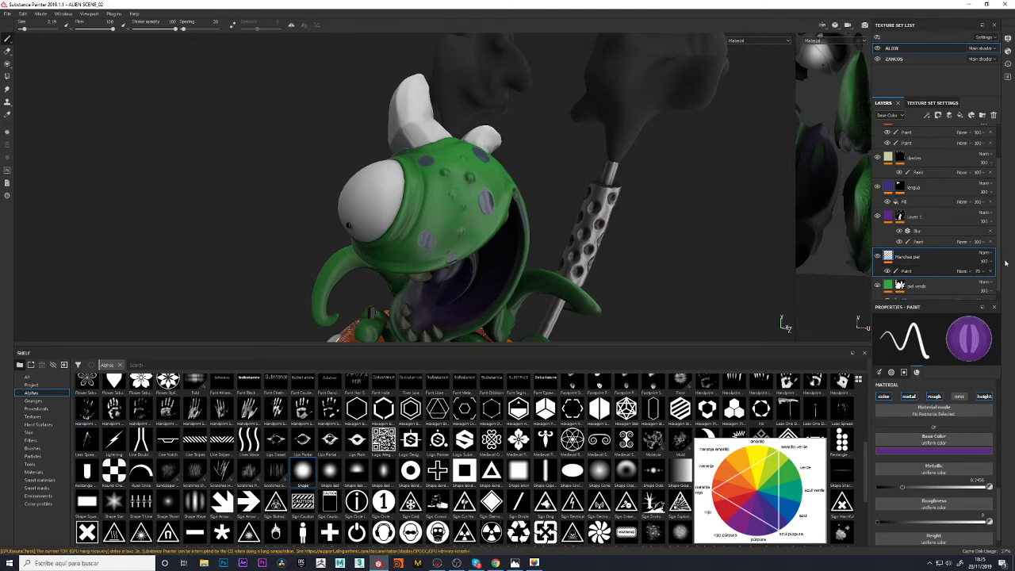
{"action": "left_click", "coordinate": [985, 271]}
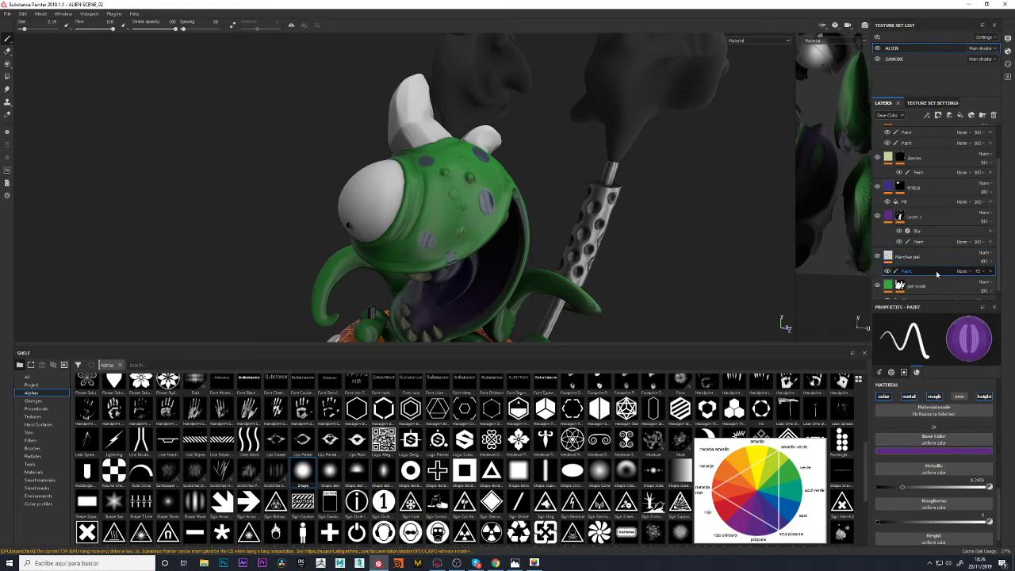
{"action": "scroll", "coordinate": [915, 282], "scroll_direction": "down", "scroll_amount": 1}
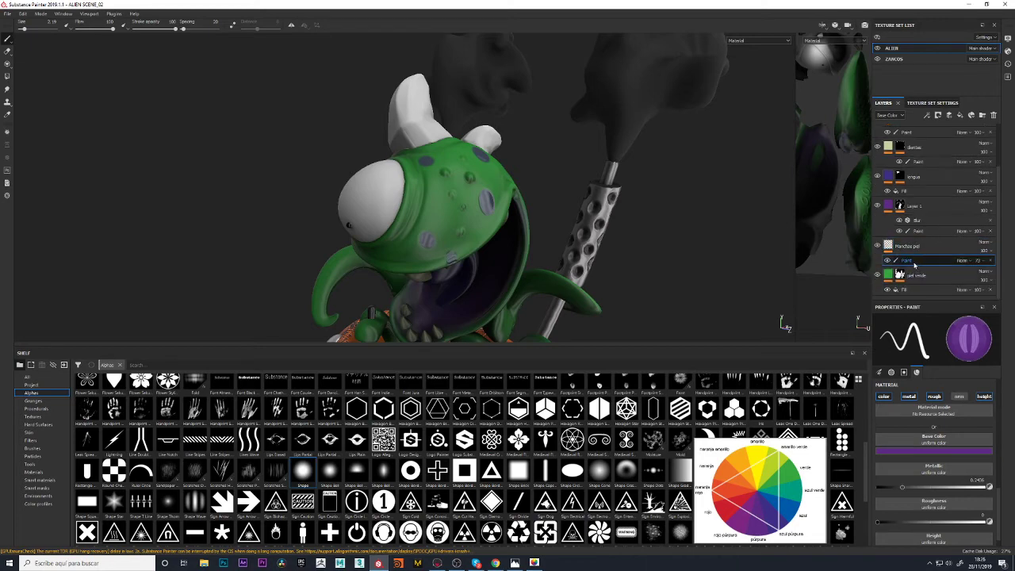
{"action": "left_click", "coordinate": [878, 246]}
{"action": "left_click", "coordinate": [878, 246]}
Raise the Manchas piel spots sublayer's opacity slightly and toggle its visibility to compare
{"action": "left_click", "coordinate": [924, 231]}
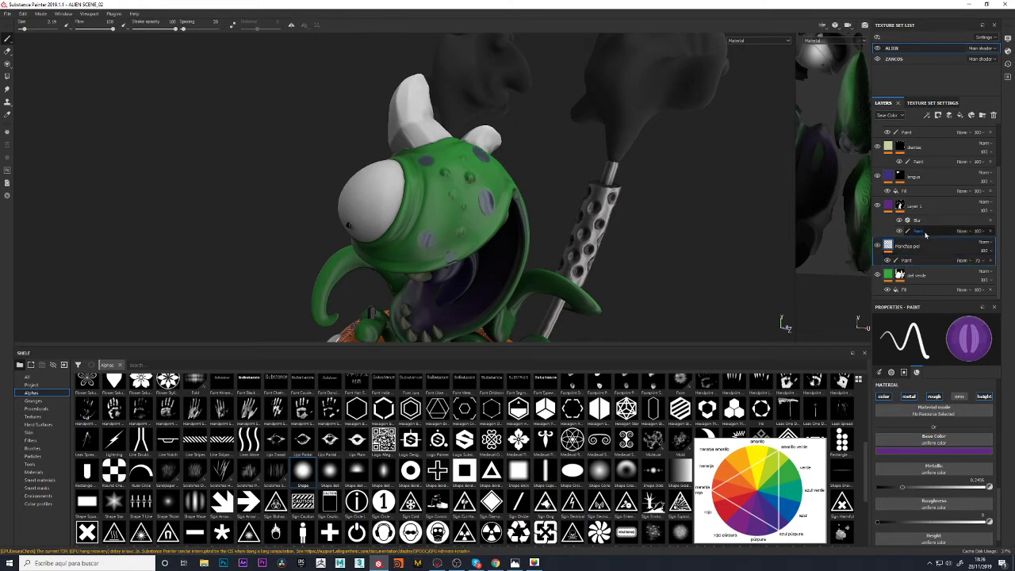
{"action": "left_click", "coordinate": [926, 245]}
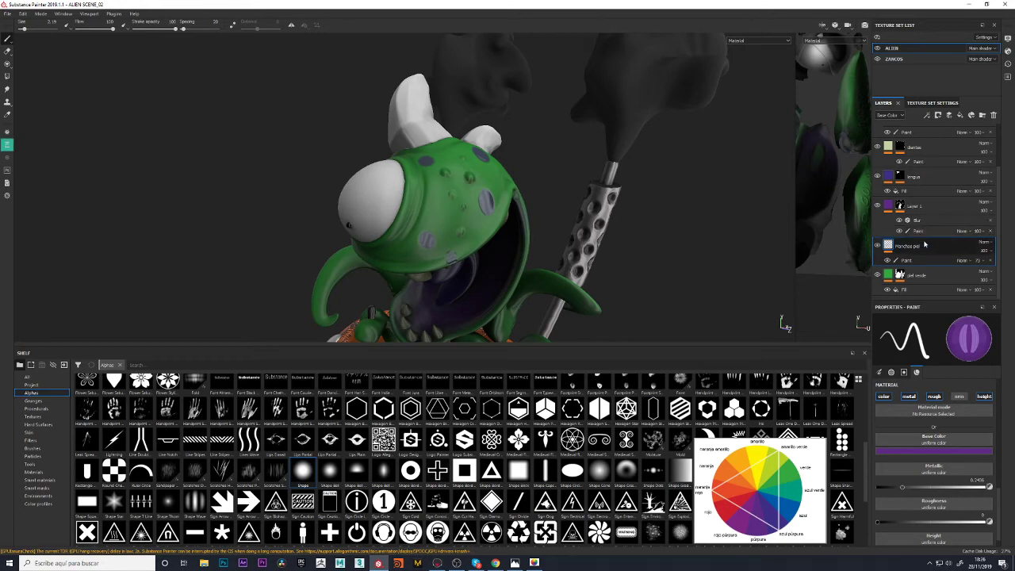
{"action": "left_click", "coordinate": [983, 261]}
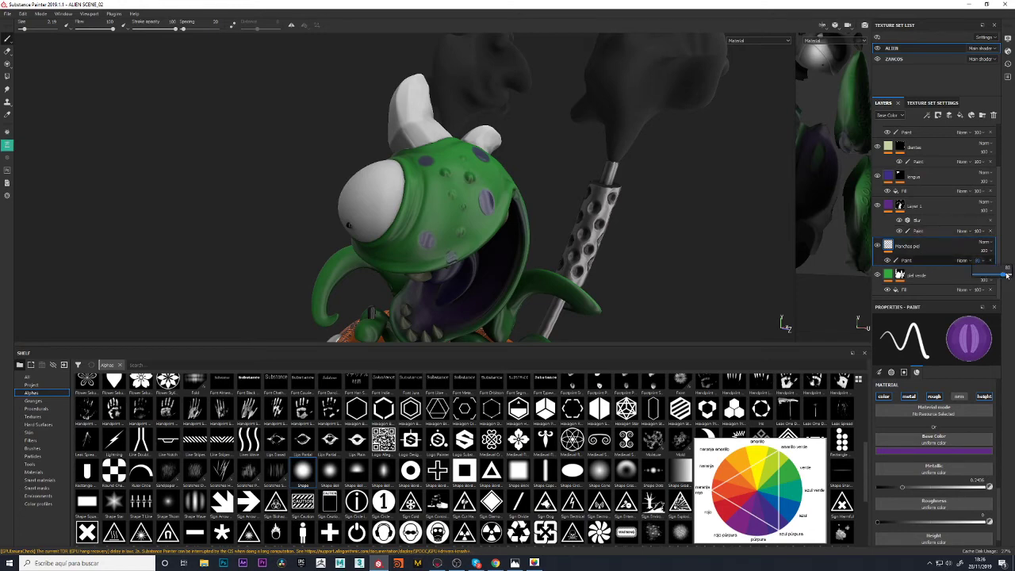
{"action": "left_click_drag", "start_coordinate": [1008, 274], "coordinate": [1011, 273]}
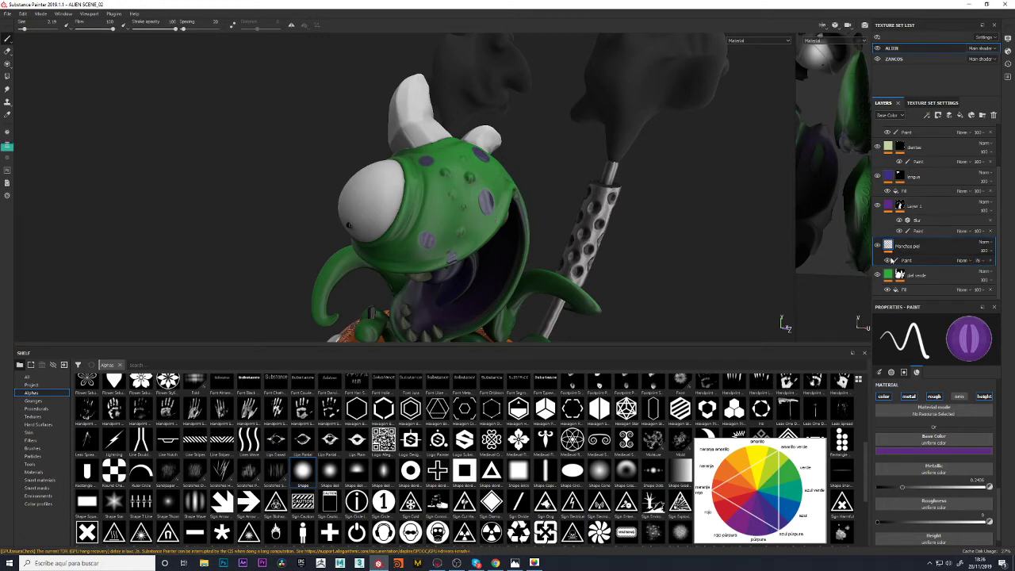
{"action": "left_click", "coordinate": [889, 260]}
{"action": "left_click", "coordinate": [889, 262]}
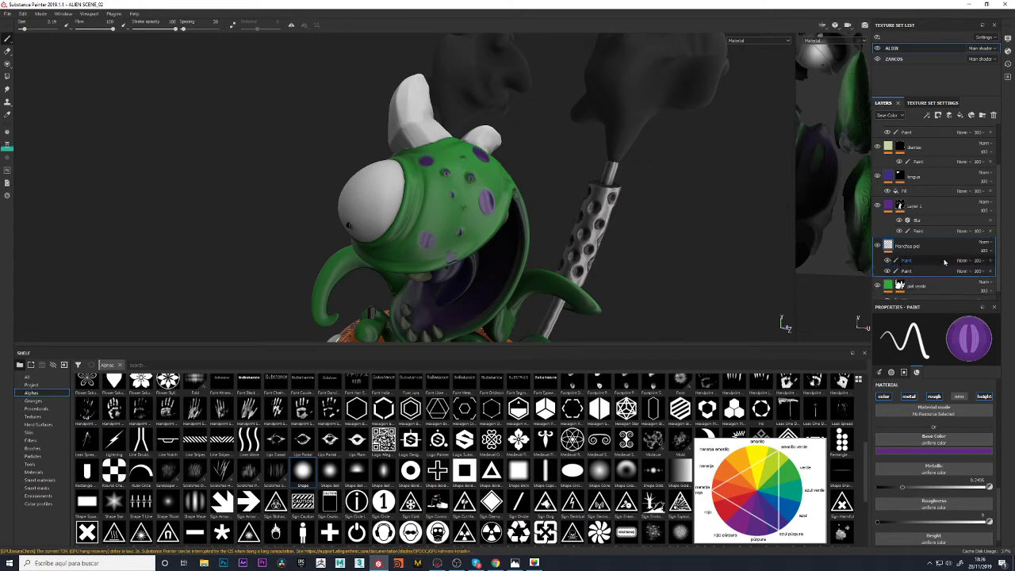
Lower the first Paint sublayer's opacity to 94 and reduce the second Paint sublayer's opacity
{"action": "left_click", "coordinate": [983, 263]}
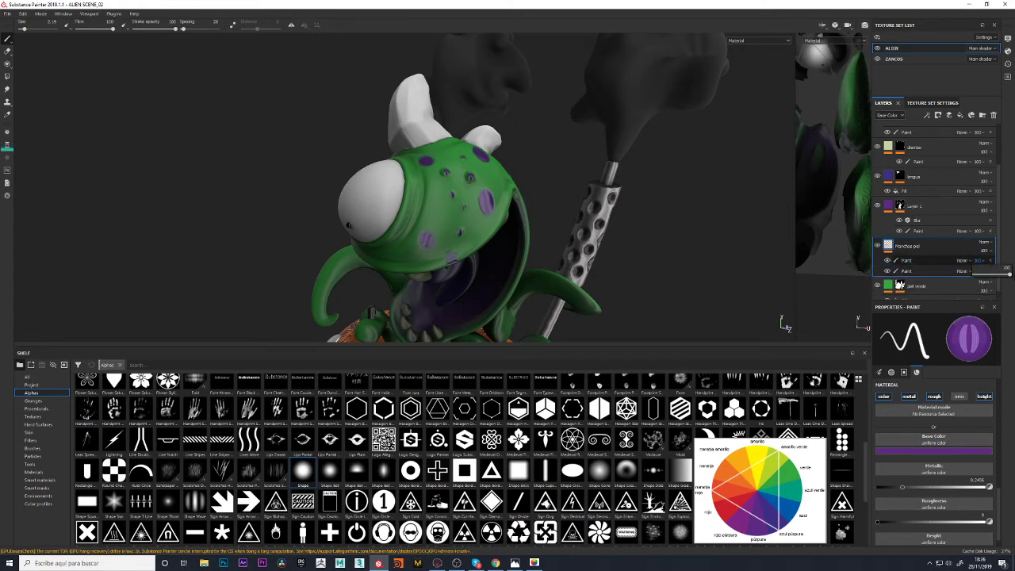
{"action": "left_click_drag", "start_coordinate": [1006, 276], "coordinate": [1005, 276]}
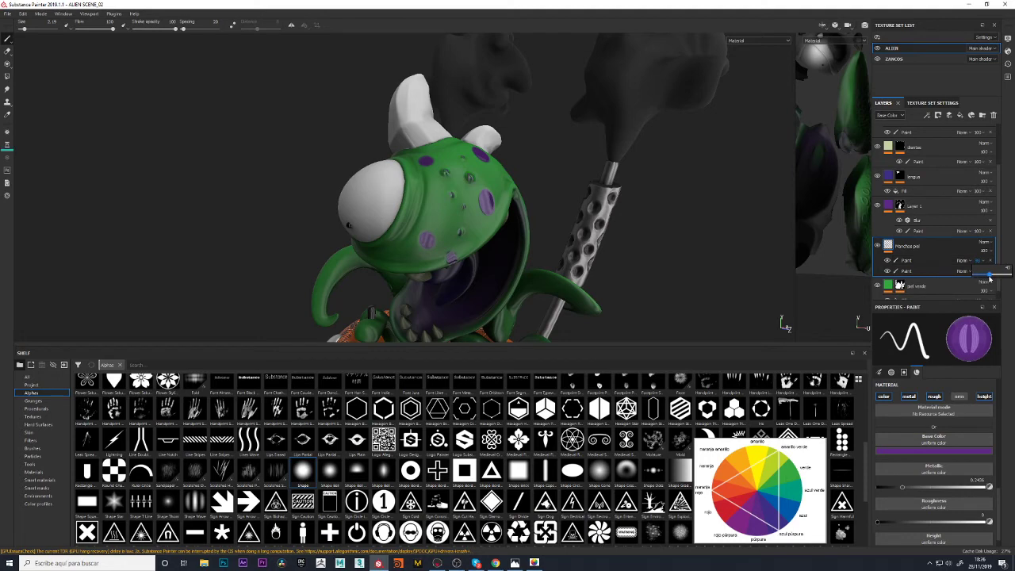
{"action": "left_click", "coordinate": [983, 276]}
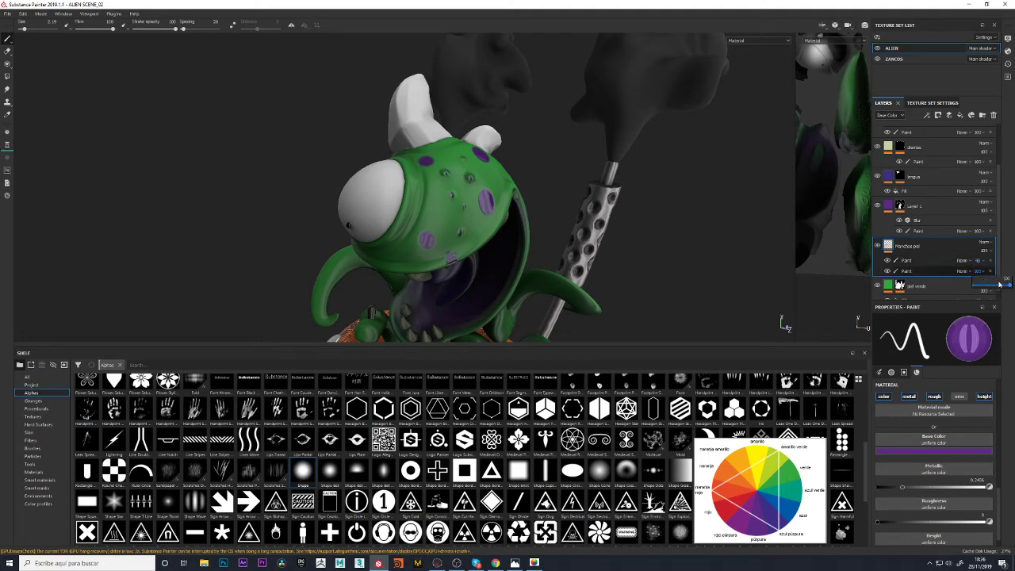
{"action": "left_click_drag", "start_coordinate": [1010, 289], "coordinate": [1000, 288]}
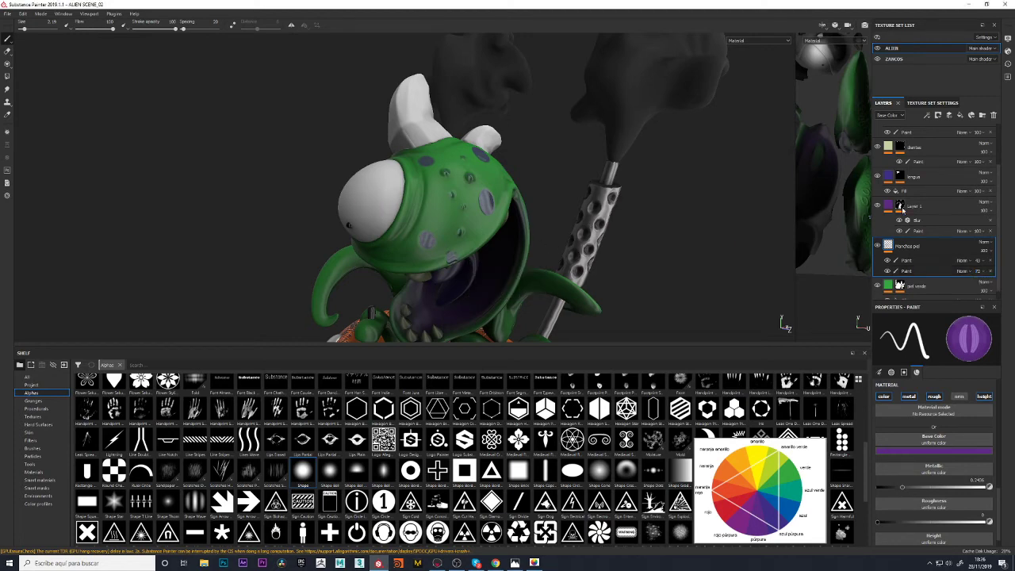
Add a new paint layer to the selected layer
{"action": "scroll", "coordinate": [917, 252], "scroll_direction": "down", "scroll_amount": 1}
{"action": "scroll", "coordinate": [917, 253], "scroll_direction": "up", "scroll_amount": 3}
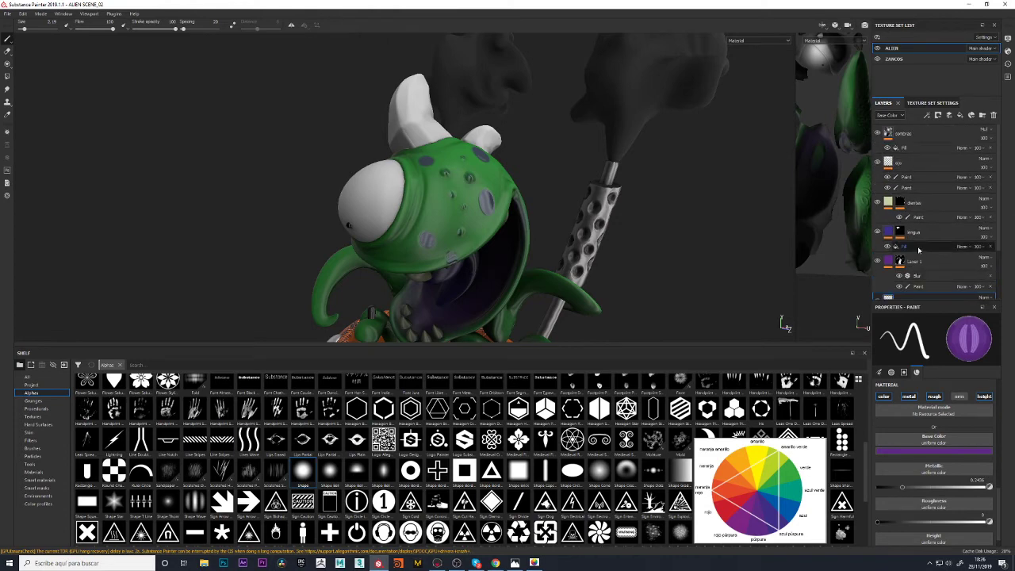
{"action": "left_click", "coordinate": [920, 165]}
{"action": "right_click", "coordinate": [913, 168]}
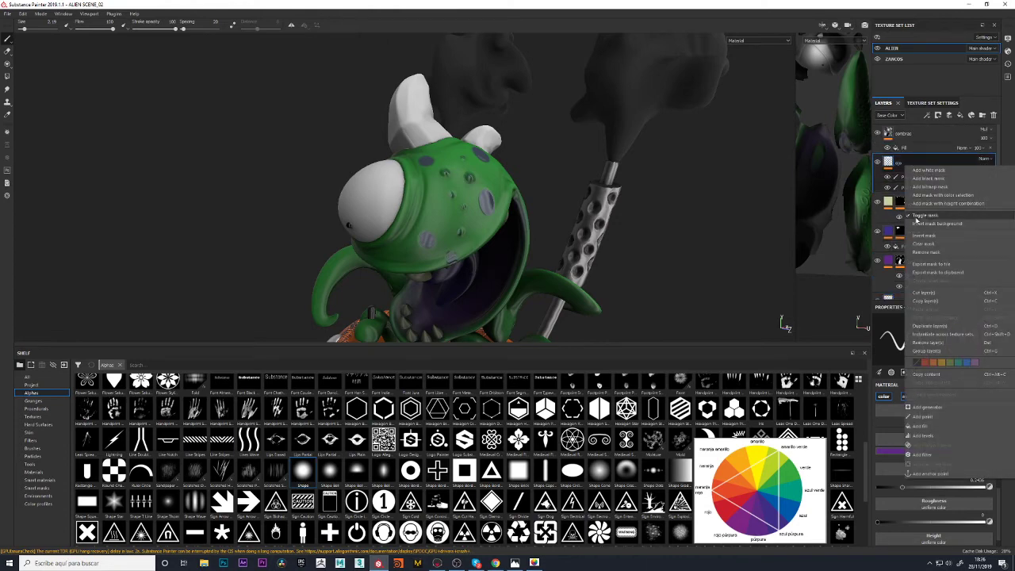
{"action": "left_click", "coordinate": [927, 416]}
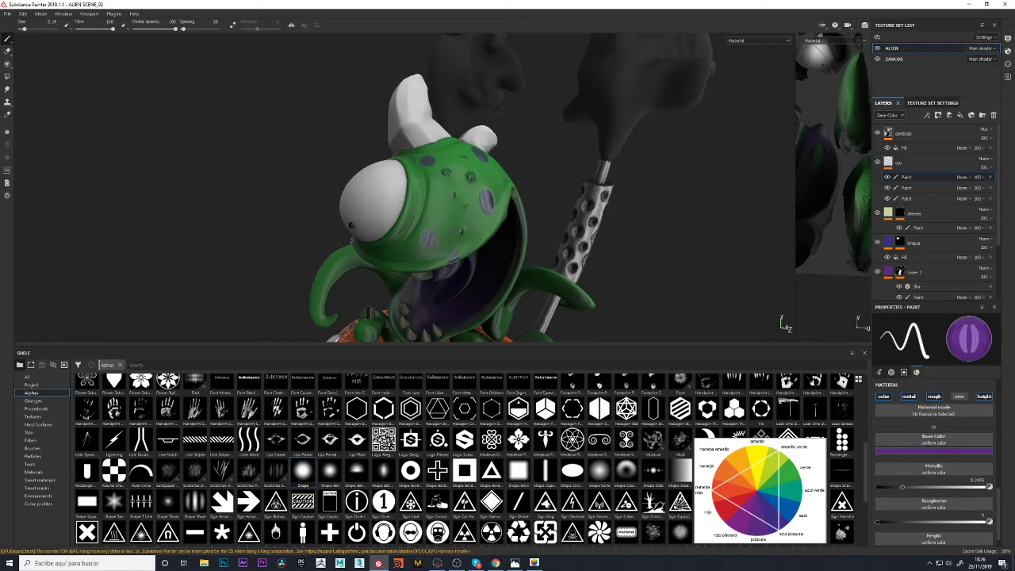
{"action": "scroll", "coordinate": [357, 238], "scroll_direction": "up", "scroll_amount": 2}
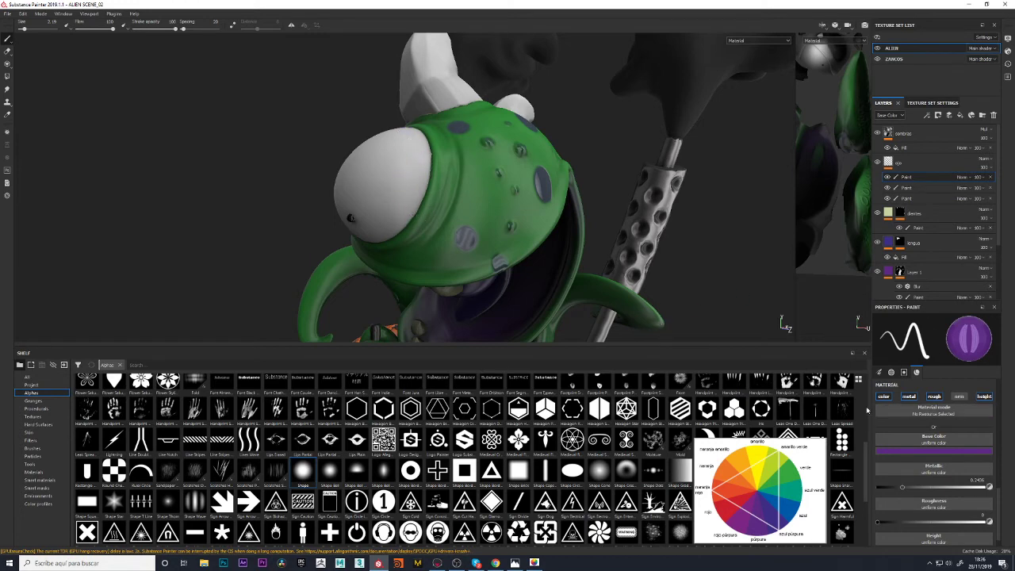
Sample purple from the colour-wheel reference as the base paint colour
{"action": "left_click", "coordinate": [945, 451]}
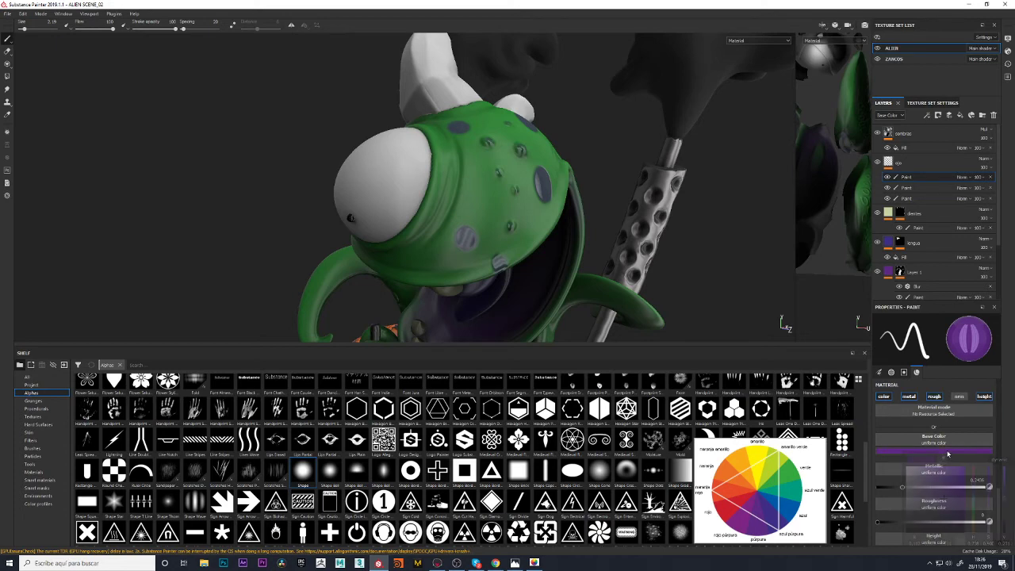
{"action": "left_click", "coordinate": [948, 457]}
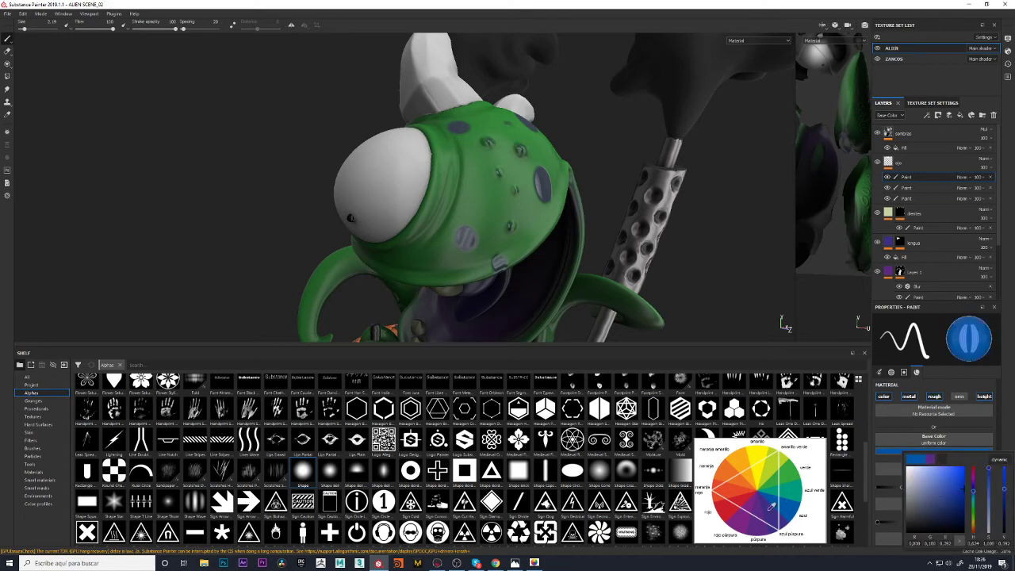
{"action": "left_click", "coordinate": [743, 524]}
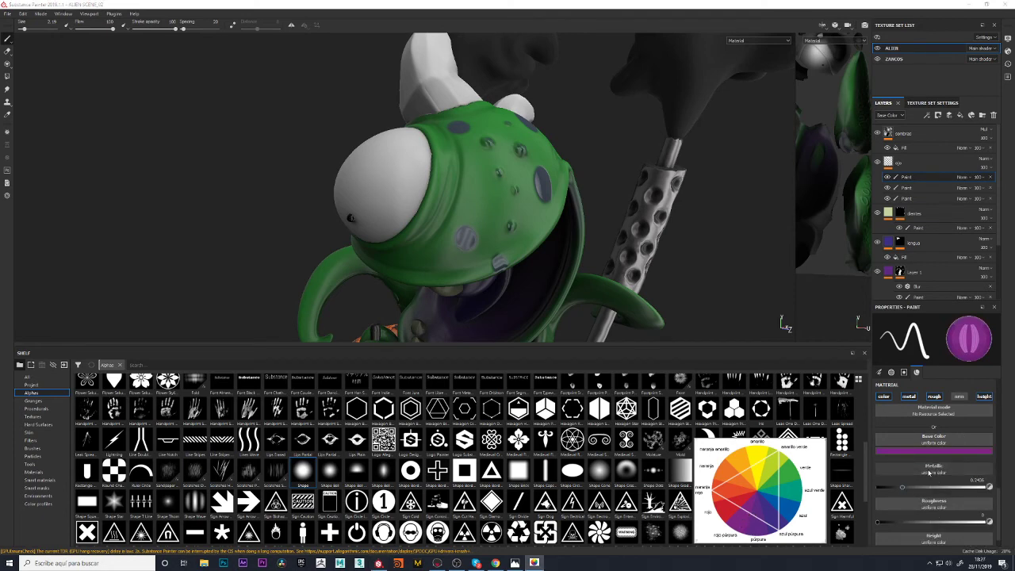
{"action": "scroll", "coordinate": [930, 471], "scroll_direction": "up", "scroll_amount": 3}
{"action": "scroll", "coordinate": [931, 471], "scroll_direction": "up", "scroll_amount": 3}
{"action": "scroll", "coordinate": [921, 460], "scroll_direction": "up", "scroll_amount": 3}
{"action": "scroll", "coordinate": [907, 448], "scroll_direction": "up", "scroll_amount": 3}
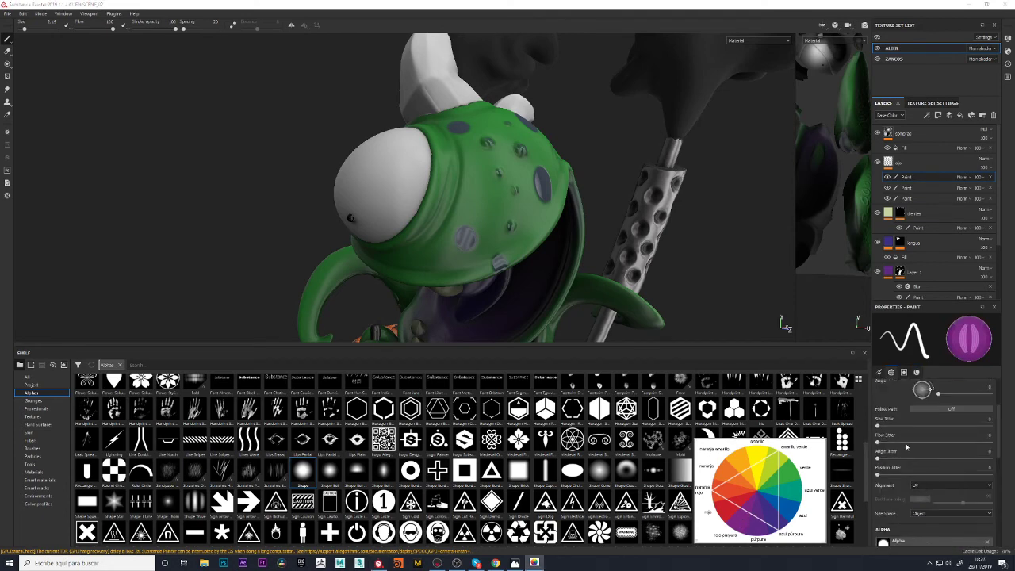
{"action": "scroll", "coordinate": [907, 448], "scroll_direction": "up", "scroll_amount": 3}
Lower brush Flow to about 81, enlarge the brush to 5.79, and paint purple along the lower eye rim
{"action": "left_click_drag", "start_coordinate": [976, 418], "coordinate": [920, 420]}
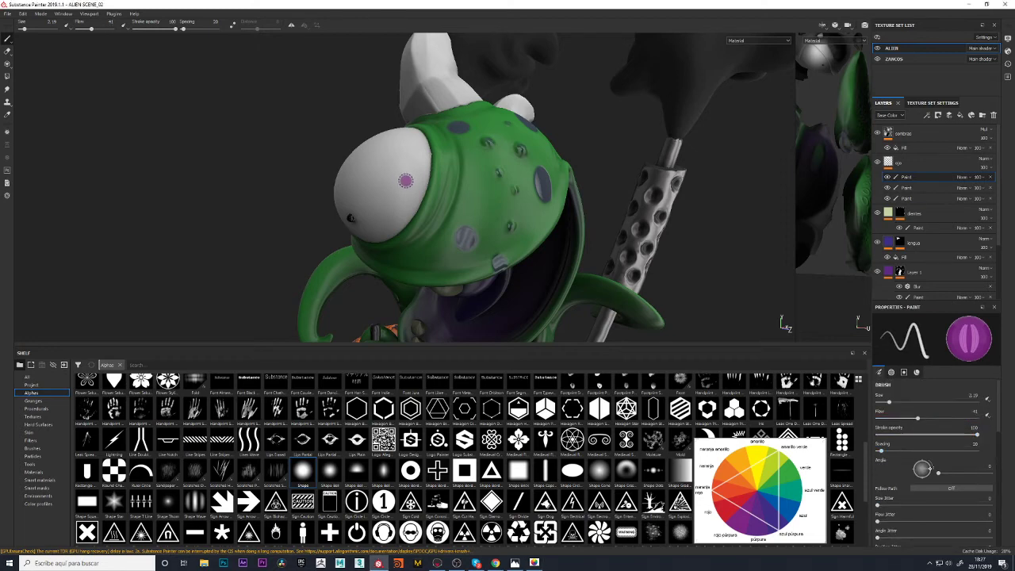
{"action": "key", "text": "bracketright"}
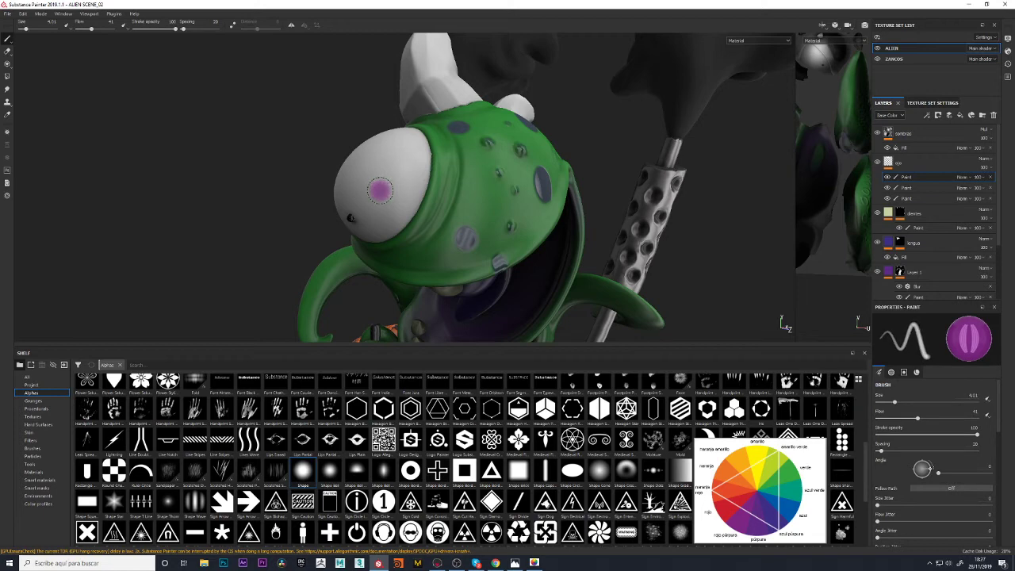
{"action": "key", "text": "bracketright"}
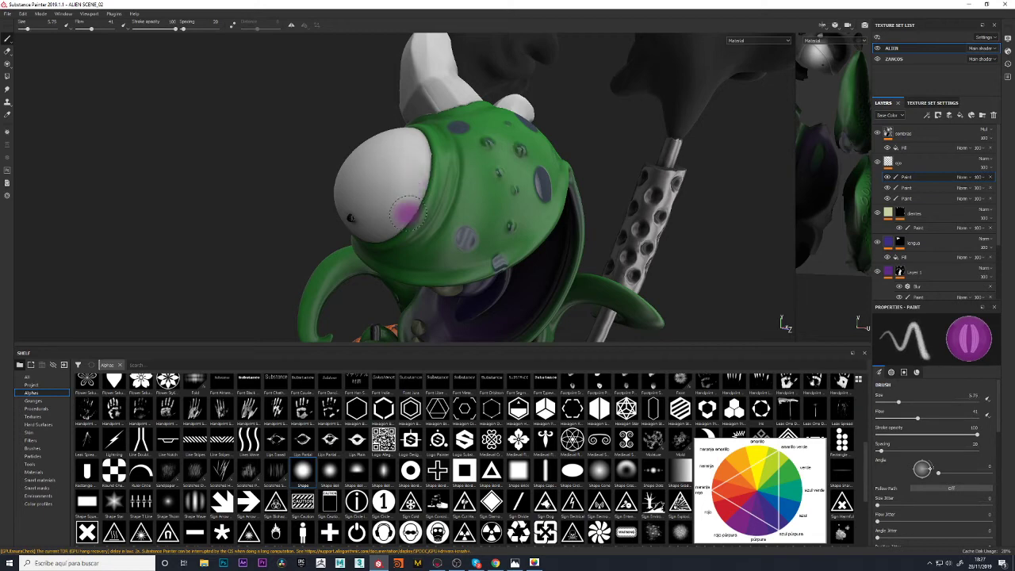
{"action": "left_click_drag", "start_coordinate": [401, 225], "coordinate": [419, 167]}
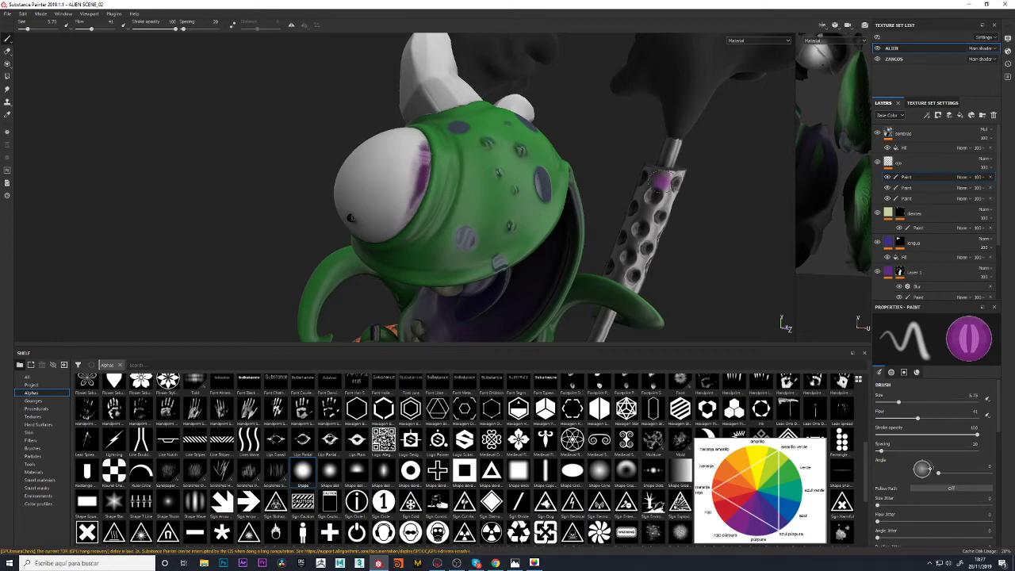
{"action": "mouse_move", "coordinate": [436, 182]}
{"action": "left_mouse_down", "text": "alt"}
{"action": "mouse_move", "coordinate": [402, 169]}
{"action": "mouse_move", "coordinate": [418, 184]}
{"action": "mouse_move", "coordinate": [408, 250]}
{"action": "mouse_move", "coordinate": [411, 211]}
{"action": "left_mouse_up", "text": "alt"}
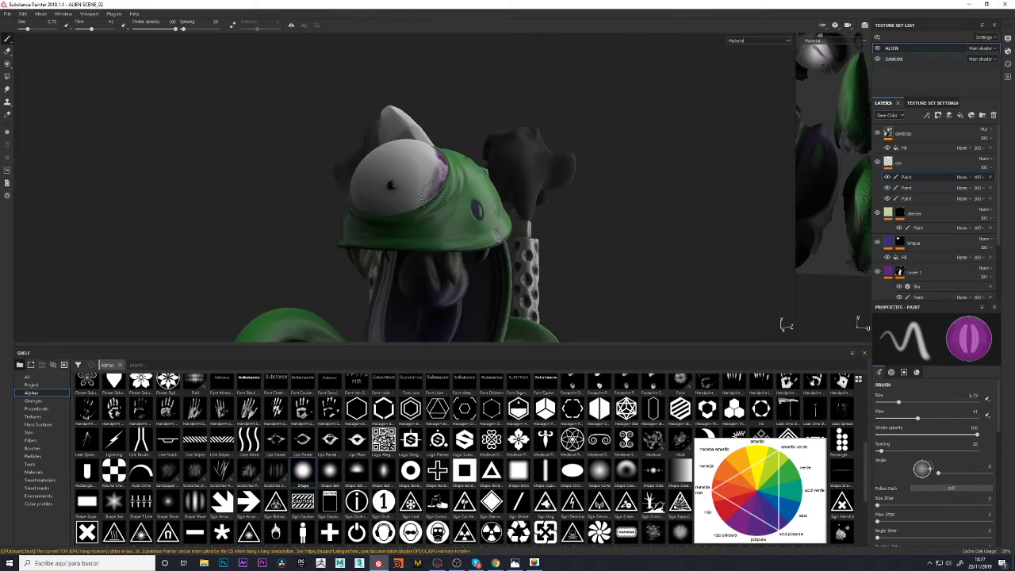
{"action": "left_click_drag", "start_coordinate": [632, 166], "coordinate": [540, 177], "text": "alt"}
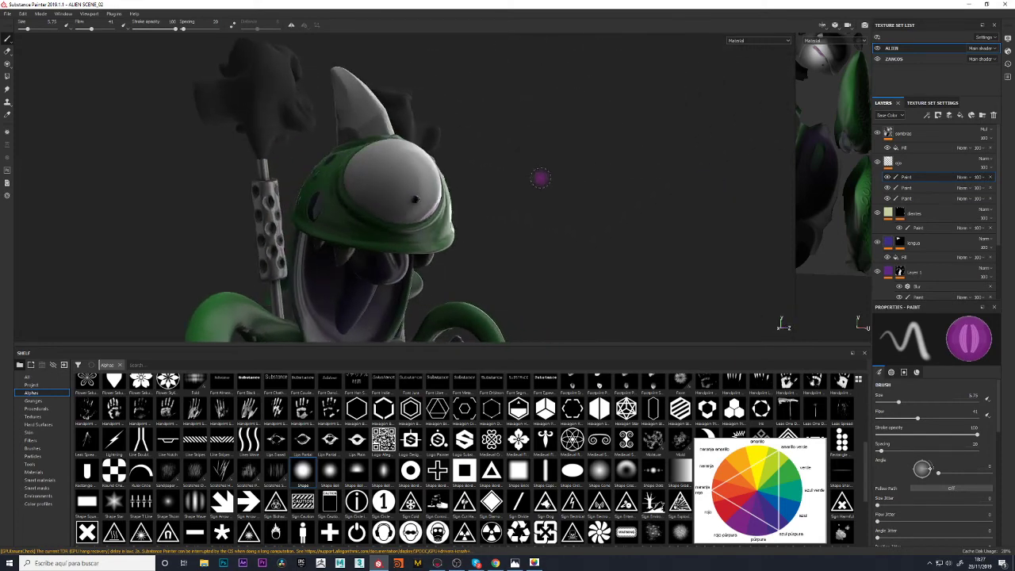
{"action": "left_click_drag", "start_coordinate": [379, 211], "coordinate": [346, 191]}
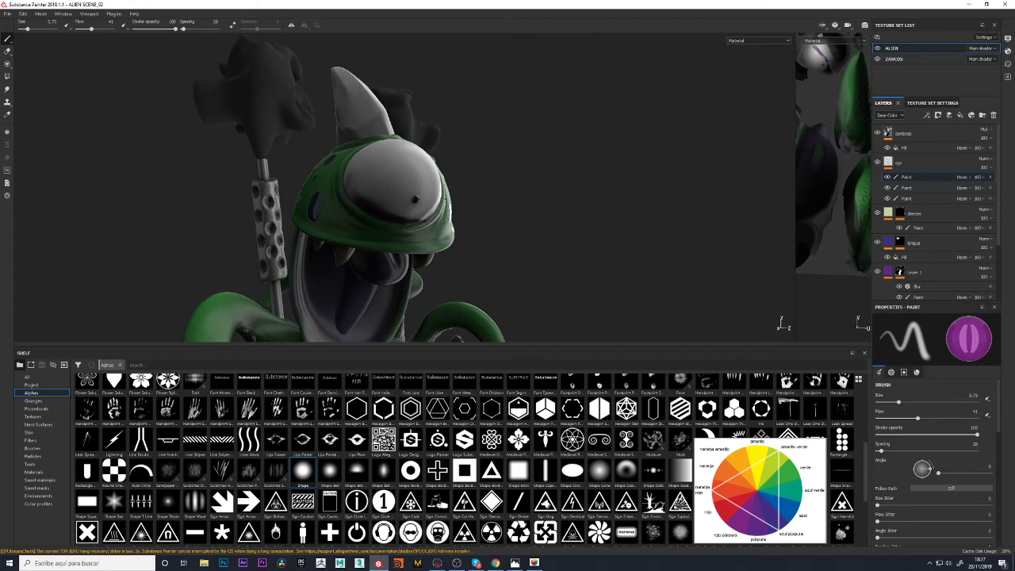
Darken the eye's left and right rims with purple and commit the sombras layer name
{"action": "mouse_move", "coordinate": [409, 218]}
{"action": "left_mouse_down", "text": "alt"}
{"action": "mouse_move", "coordinate": [331, 171]}
{"action": "mouse_move", "coordinate": [380, 115]}
{"action": "left_mouse_up", "text": "alt"}
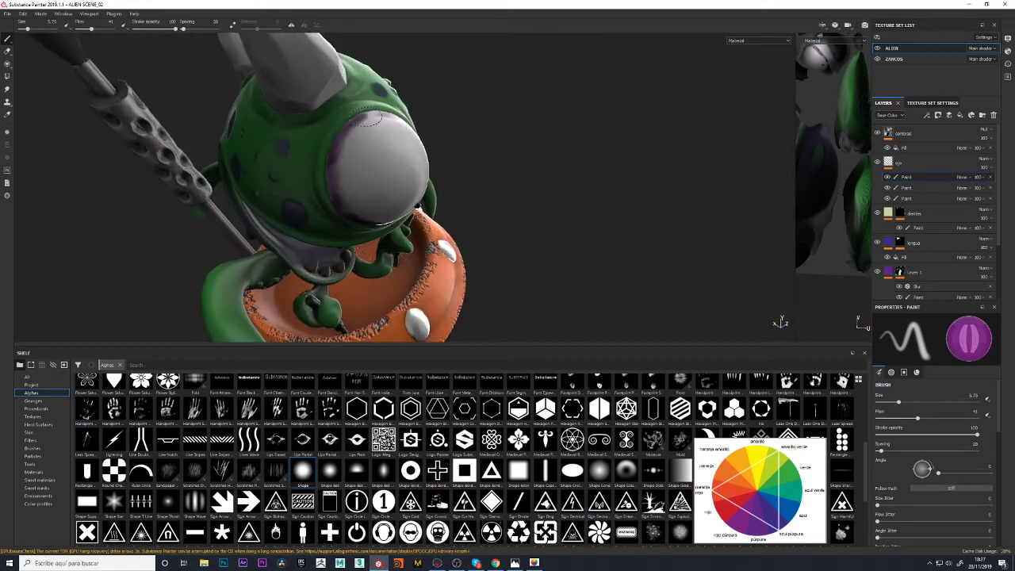
{"action": "mouse_move", "coordinate": [469, 112]}
{"action": "left_mouse_down", "text": "alt"}
{"action": "mouse_move", "coordinate": [412, 189]}
{"action": "mouse_move", "coordinate": [448, 238]}
{"action": "mouse_move", "coordinate": [649, 189]}
{"action": "mouse_move", "coordinate": [563, 149]}
{"action": "left_mouse_up", "text": "alt"}
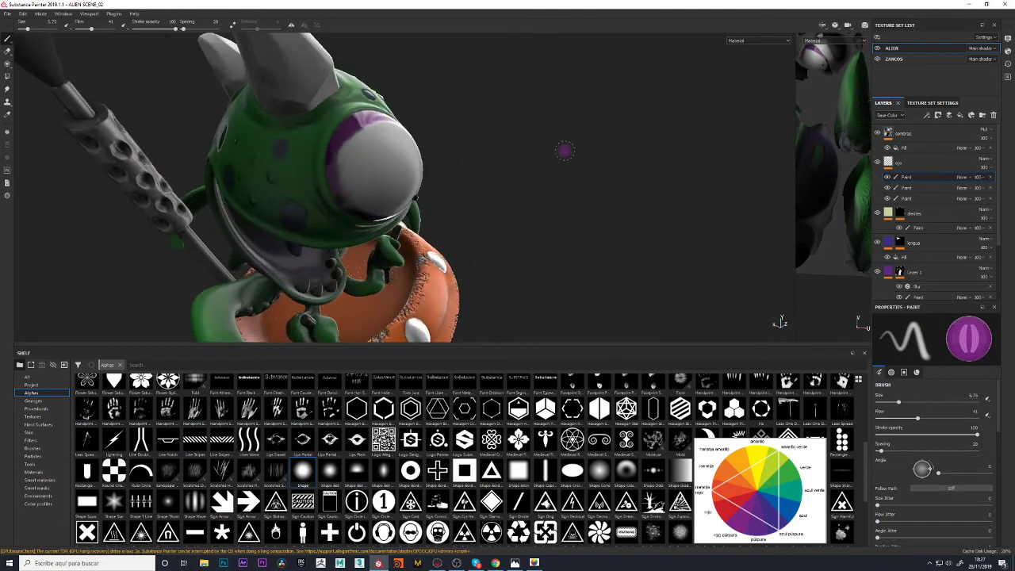
{"action": "left_click_drag", "start_coordinate": [346, 134], "coordinate": [349, 189]}
{"action": "mouse_move", "coordinate": [399, 118]}
{"action": "left_mouse_down", "text": "alt"}
{"action": "mouse_move", "coordinate": [401, 147]}
{"action": "mouse_move", "coordinate": [442, 206]}
{"action": "mouse_move", "coordinate": [584, 217]}
{"action": "left_mouse_up", "text": "alt"}
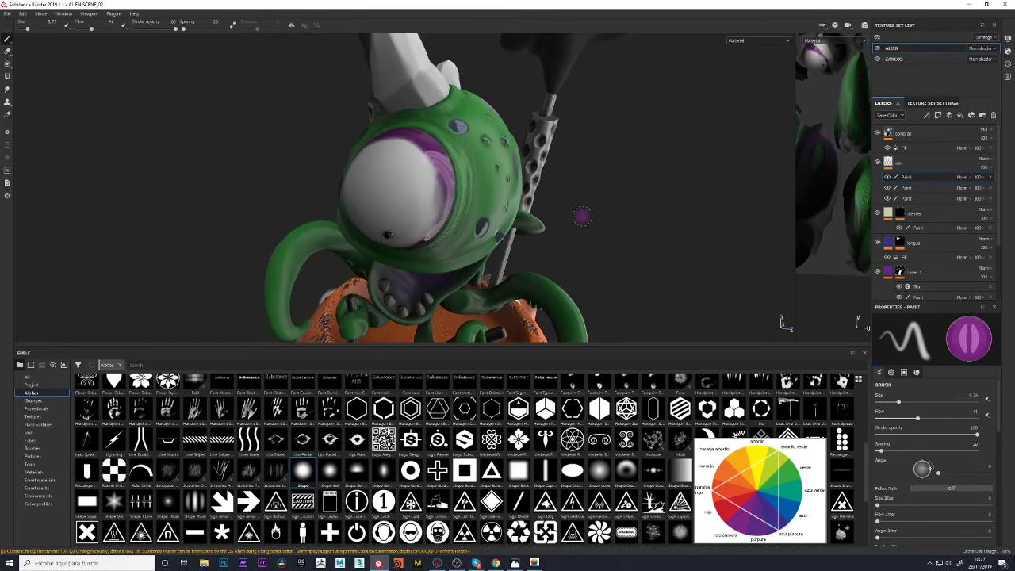
{"action": "key", "text": "Return"}
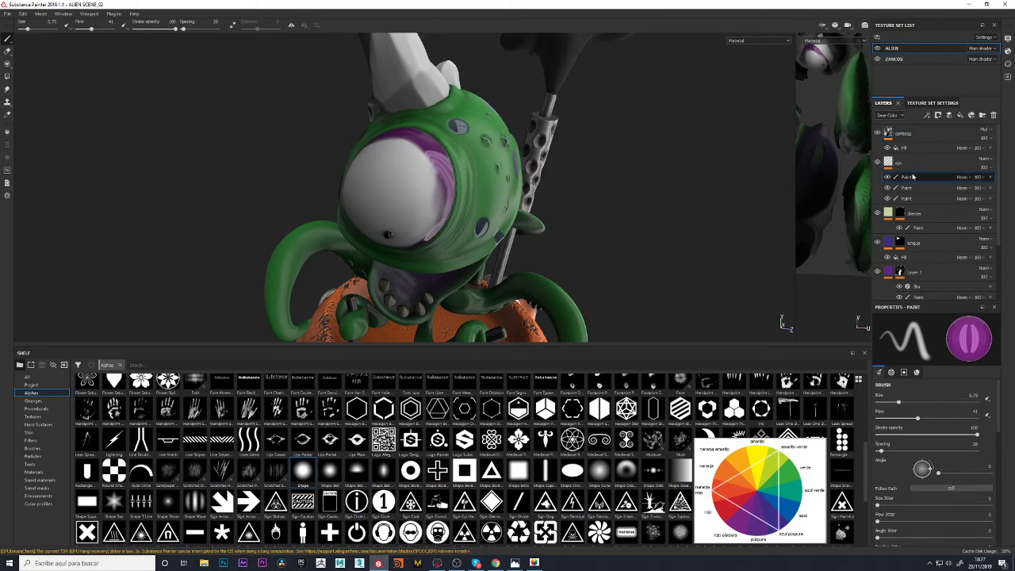
Add a Blur filter to the ojo layer with Blur Intensity about 2.5
{"action": "right_click", "coordinate": [907, 161]}
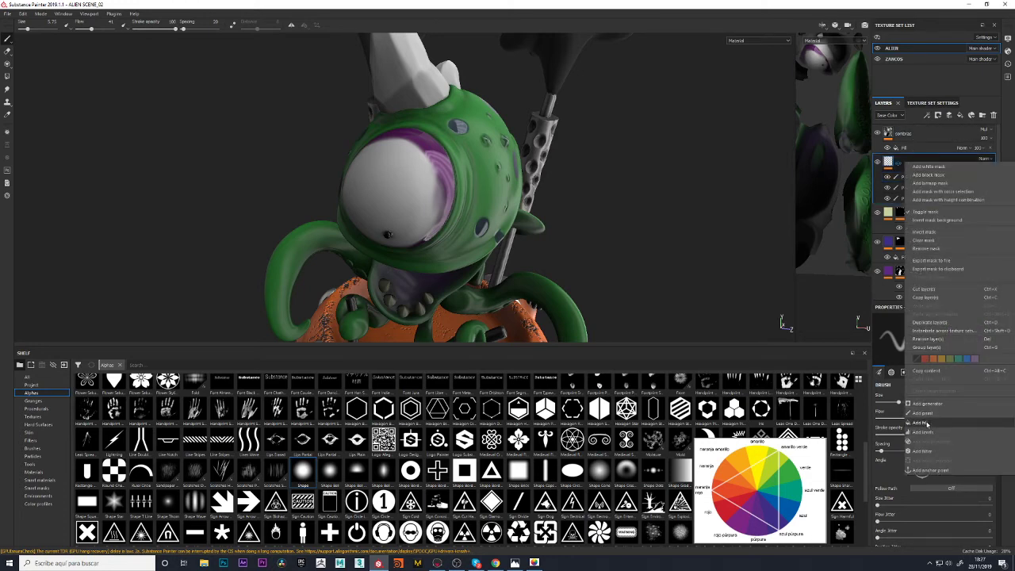
{"action": "left_click", "coordinate": [923, 450]}
{"action": "left_click", "coordinate": [936, 346]}
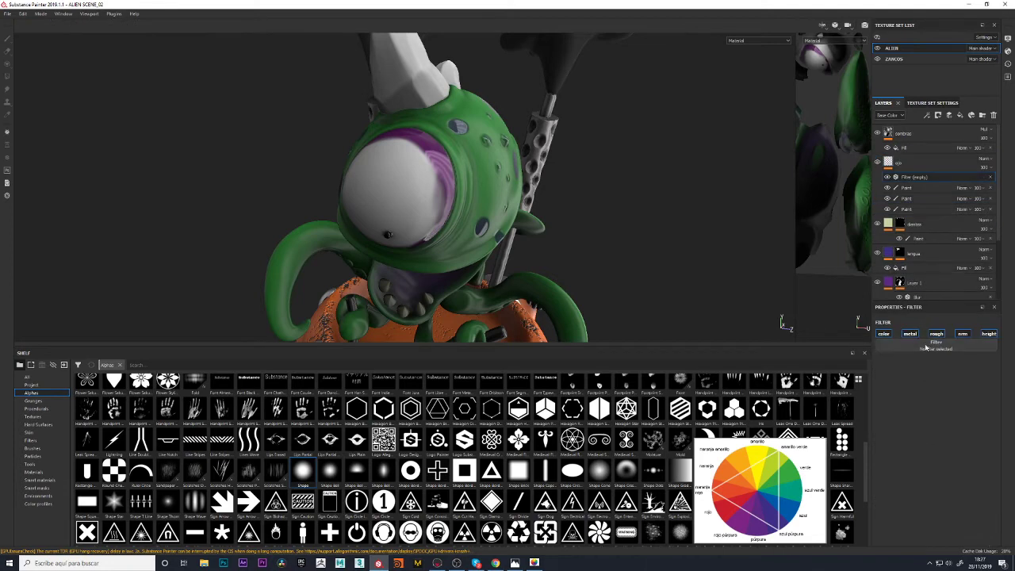
{"action": "left_click", "coordinate": [974, 375]}
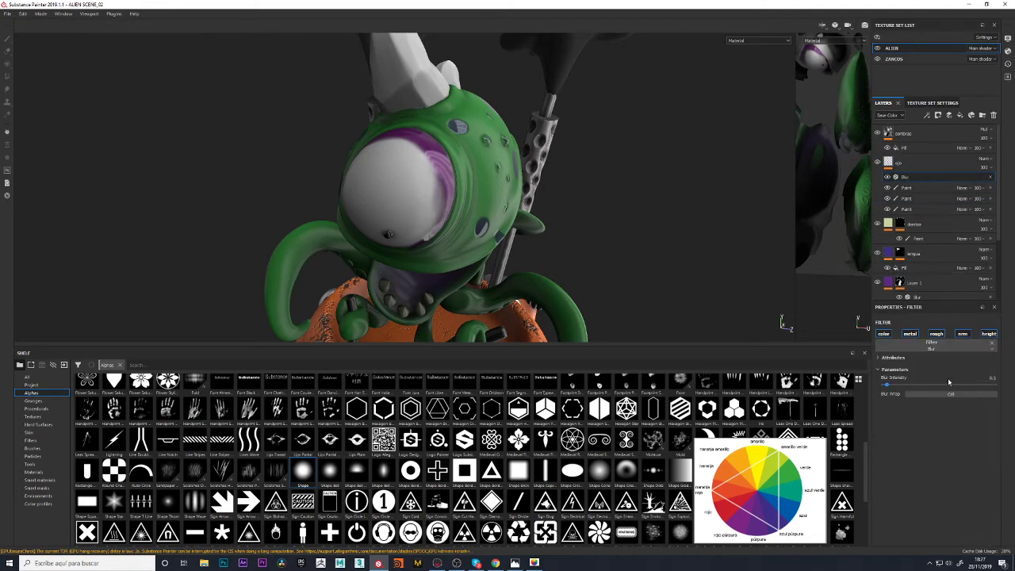
{"action": "left_click_drag", "start_coordinate": [891, 388], "coordinate": [909, 389]}
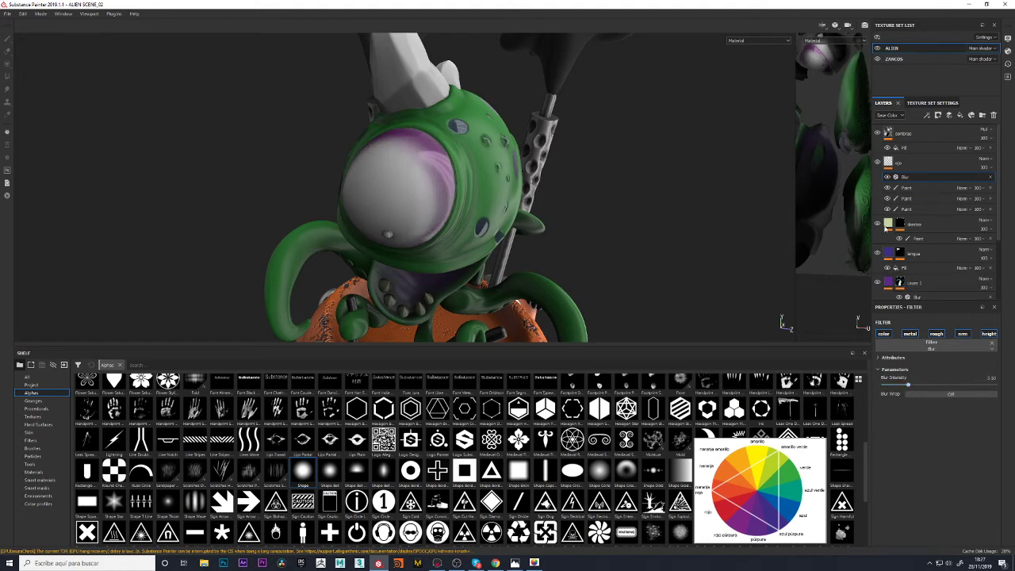
Compare the two Paint effects by toggling them, then move one Paint effect above the Blur
{"action": "left_click", "coordinate": [889, 210]}
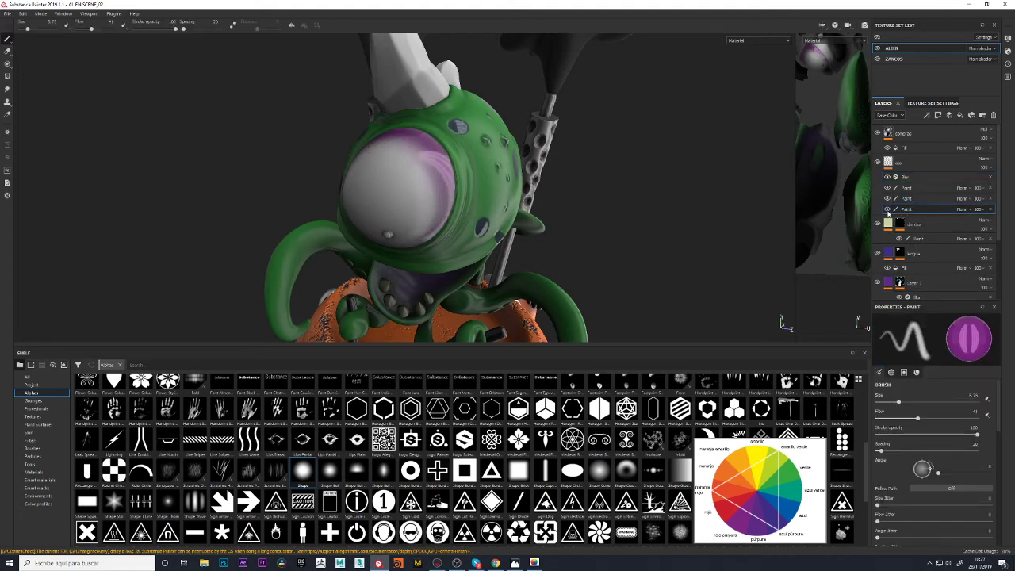
{"action": "left_click", "coordinate": [888, 210]}
{"action": "left_click", "coordinate": [887, 210]}
{"action": "left_click", "coordinate": [890, 198]}
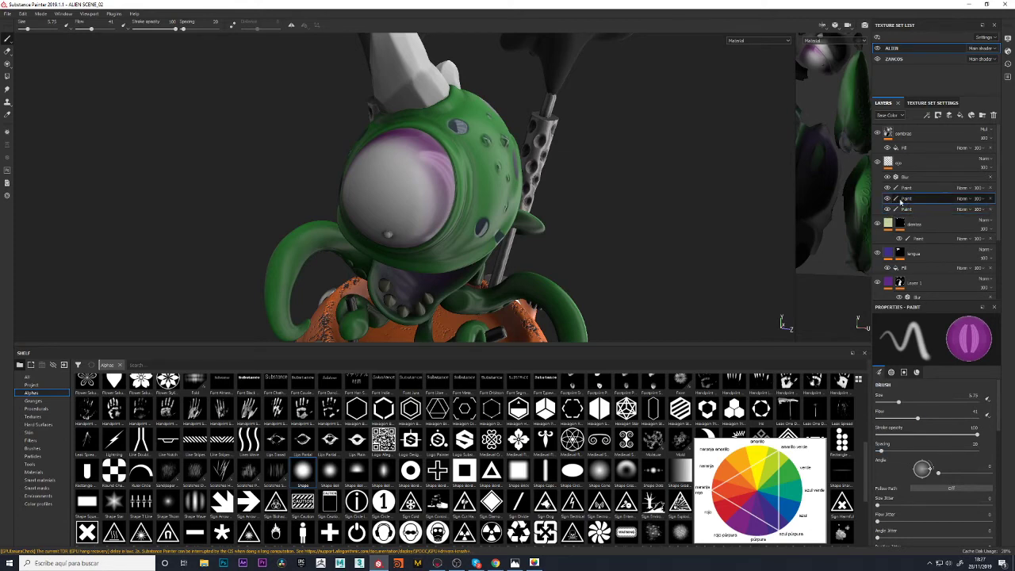
{"action": "left_click", "coordinate": [888, 209]}
{"action": "left_click", "coordinate": [887, 209]}
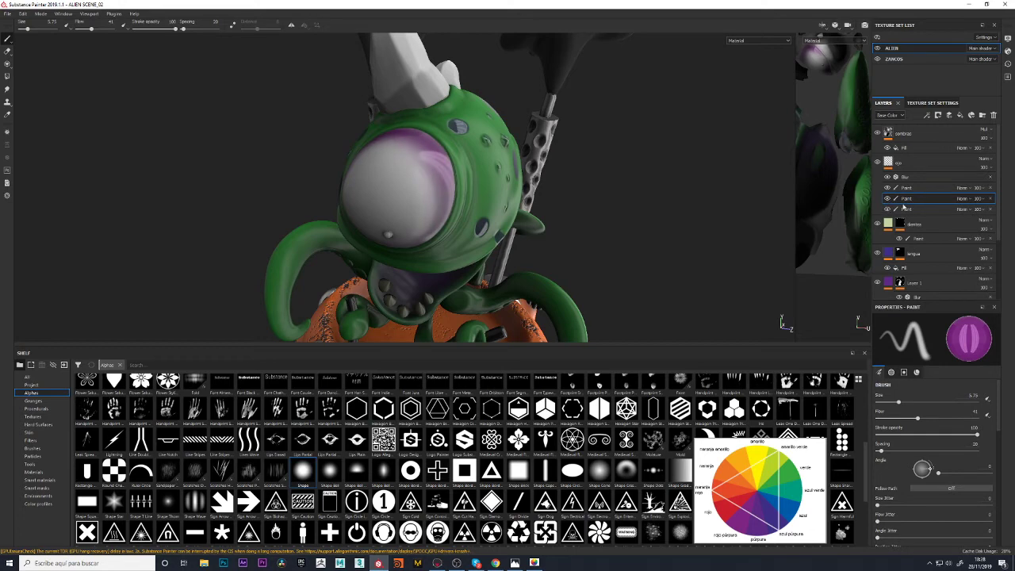
{"action": "double_click", "coordinate": [907, 200]}
{"action": "left_click_drag", "start_coordinate": [915, 202], "coordinate": [912, 177]}
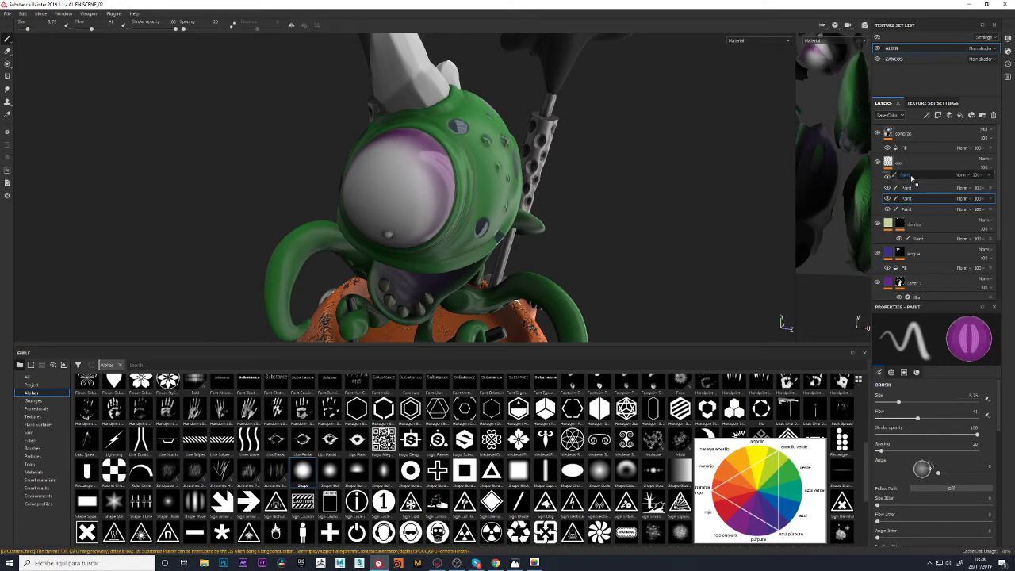
{"action": "left_click", "coordinate": [904, 209]}
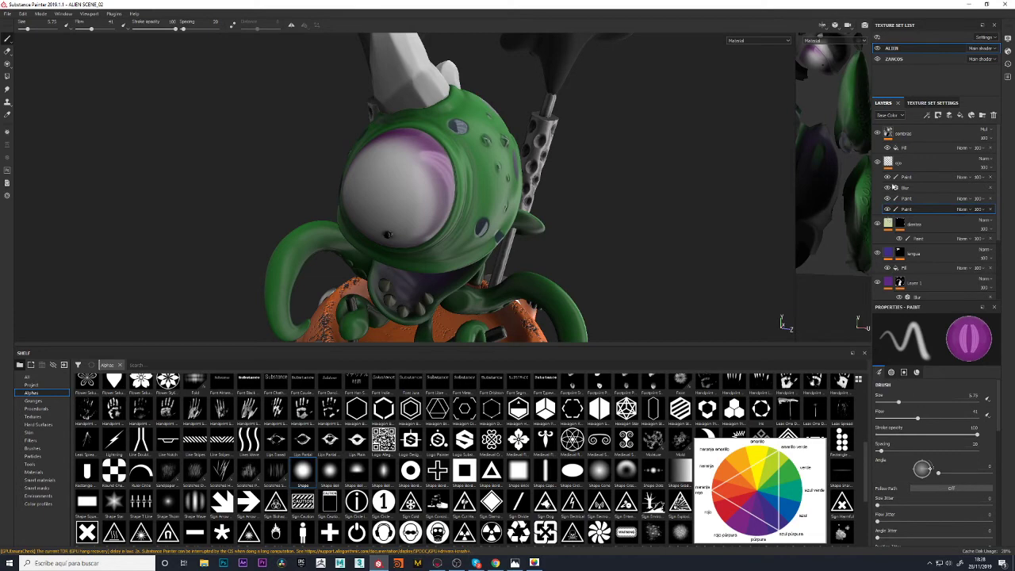
Add a fill with a black mask and paint effect under the eye layer, trying polygon fill
{"action": "right_click", "coordinate": [898, 164]}
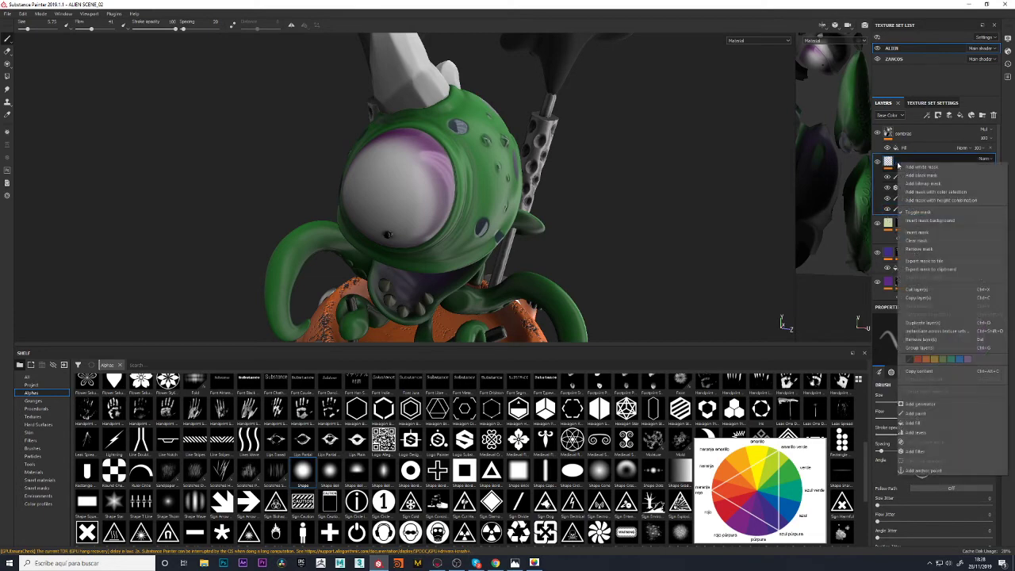
{"action": "left_click", "coordinate": [928, 423]}
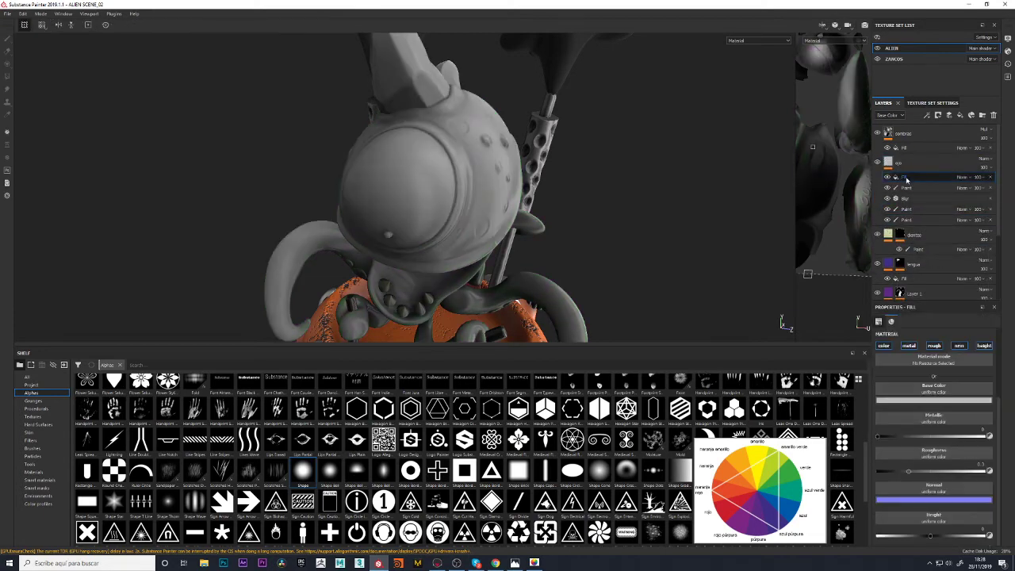
{"action": "left_click_drag", "start_coordinate": [907, 181], "coordinate": [908, 226]}
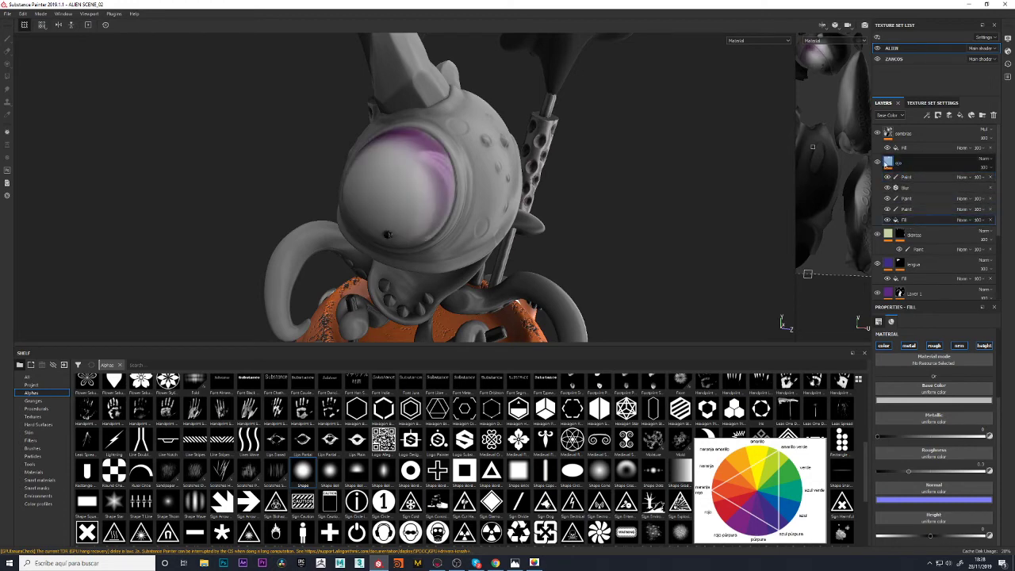
{"action": "right_click", "coordinate": [886, 163]}
{"action": "left_click", "coordinate": [908, 174]}
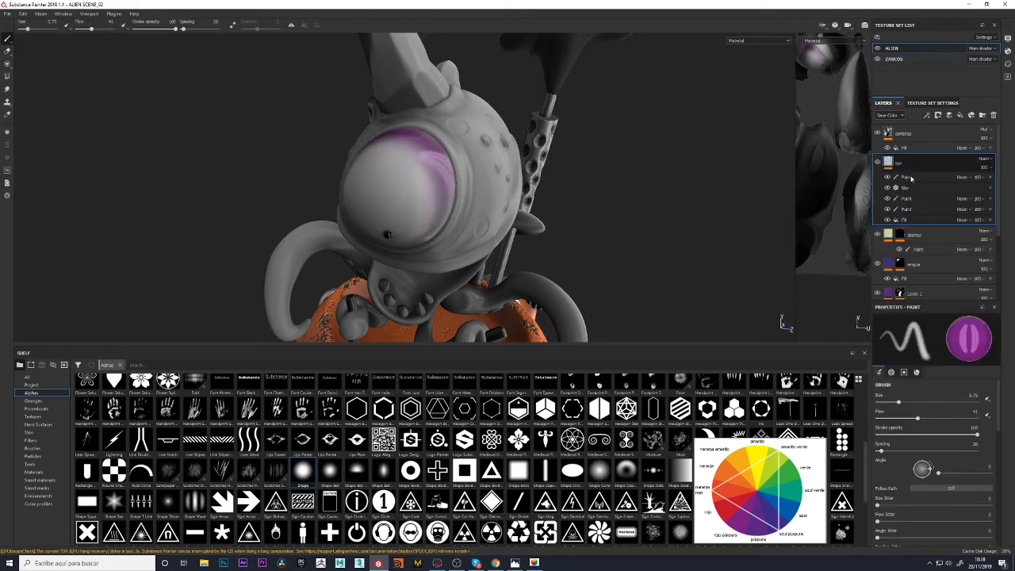
{"action": "right_click", "coordinate": [906, 163]}
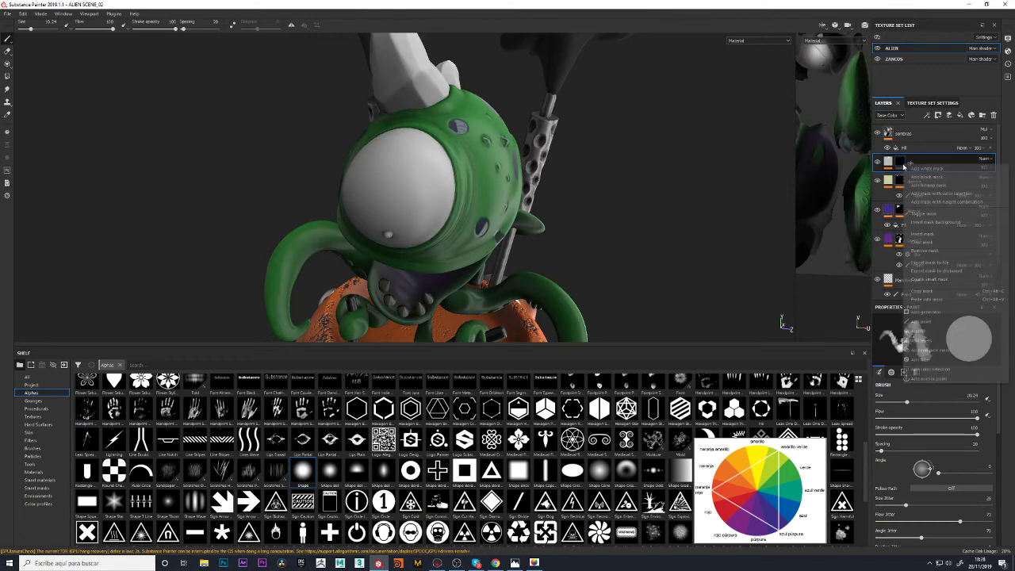
{"action": "left_click", "coordinate": [917, 326]}
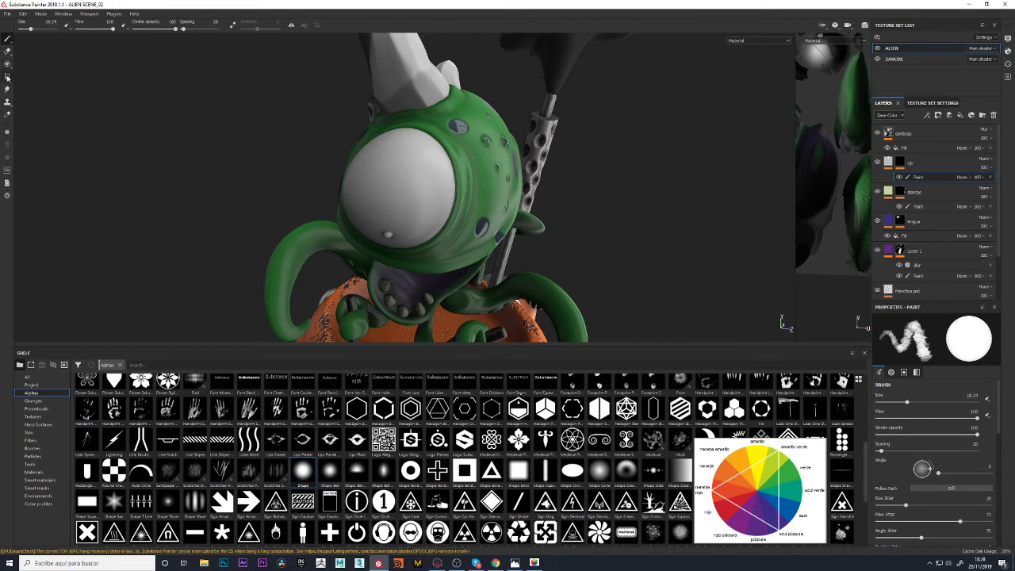
{"action": "left_click", "coordinate": [7, 76]}
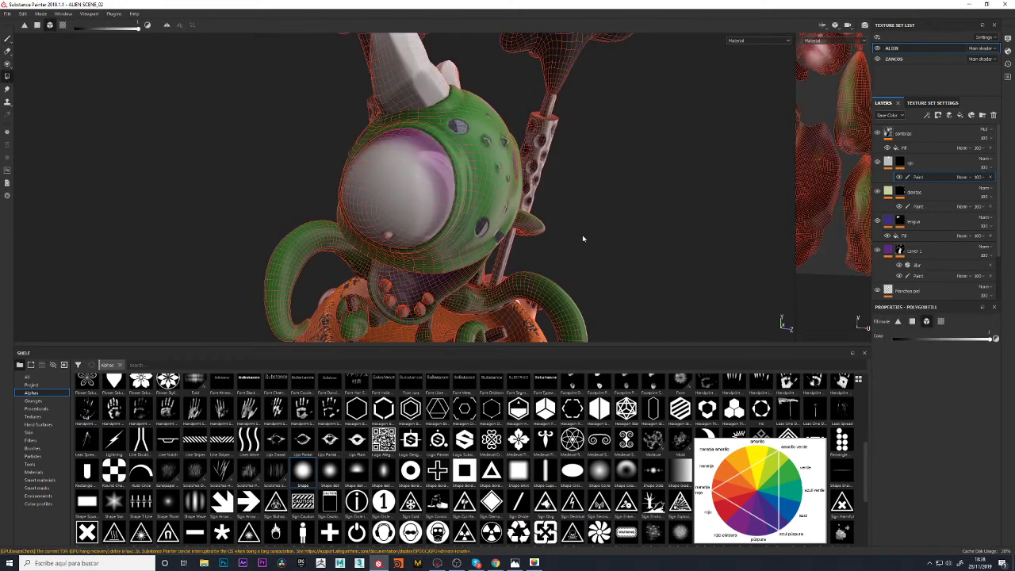
{"action": "mouse_move", "coordinate": [585, 236]}
{"action": "left_mouse_down", "text": "alt"}
{"action": "mouse_move", "coordinate": [399, 224]}
{"action": "mouse_move", "coordinate": [664, 265]}
{"action": "mouse_move", "coordinate": [680, 252]}
{"action": "left_mouse_up", "text": "alt"}
{"action": "left_click", "coordinate": [7, 38]}
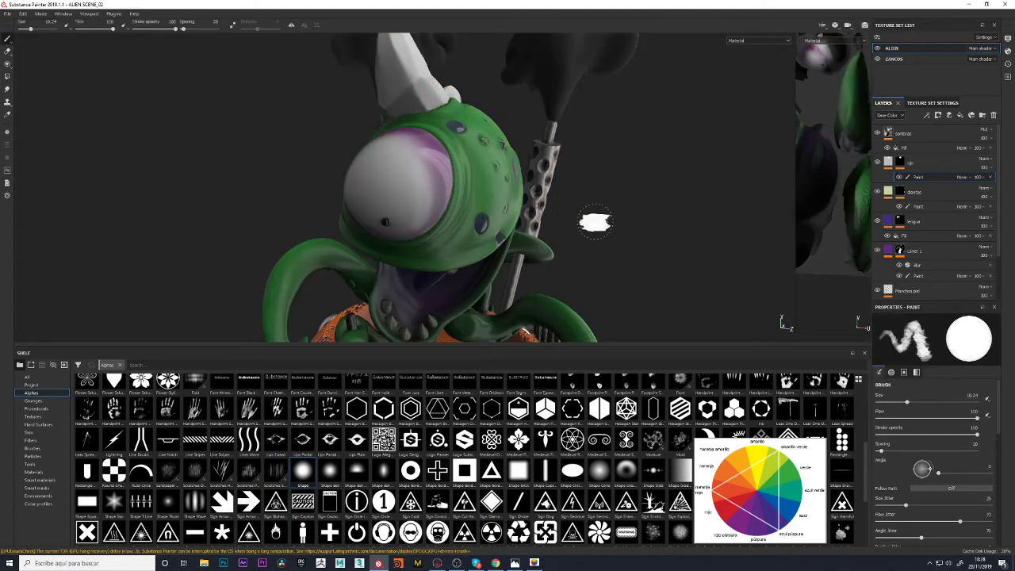
Drop the ojo fill's roughness to minimum and set metallic to about 0.23, checking reflections
{"action": "left_click", "coordinate": [904, 163]}
{"action": "left_click", "coordinate": [911, 219]}
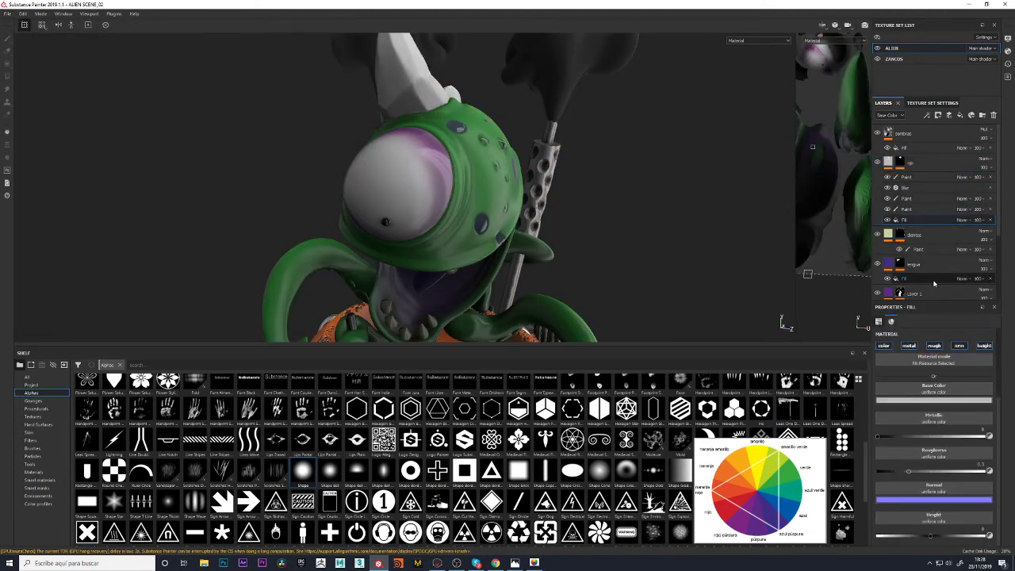
{"action": "scroll", "coordinate": [930, 433], "scroll_direction": "down", "scroll_amount": 2}
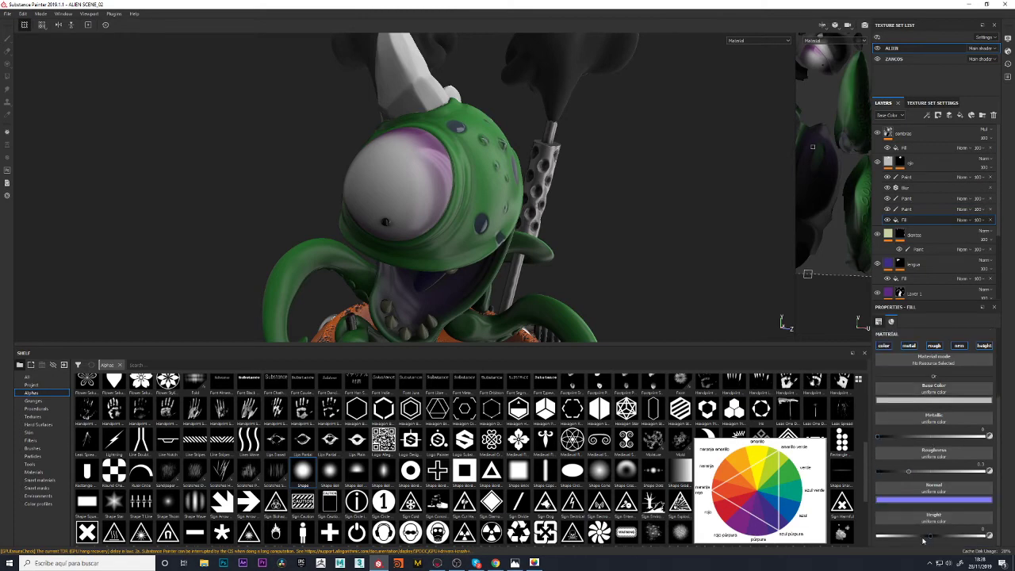
{"action": "left_click_drag", "start_coordinate": [911, 474], "coordinate": [870, 474]}
{"action": "mouse_move", "coordinate": [585, 248]}
{"action": "right_mouse_down", "text": "shift"}
{"action": "mouse_move", "coordinate": [616, 240]}
{"action": "mouse_move", "coordinate": [600, 244]}
{"action": "mouse_move", "coordinate": [610, 252]}
{"action": "right_mouse_up", "text": "shift"}
{"action": "mouse_move", "coordinate": [878, 437]}
{"action": "left_mouse_down"}
{"action": "mouse_move", "coordinate": [910, 437]}
{"action": "mouse_move", "coordinate": [901, 437]}
{"action": "left_mouse_up"}
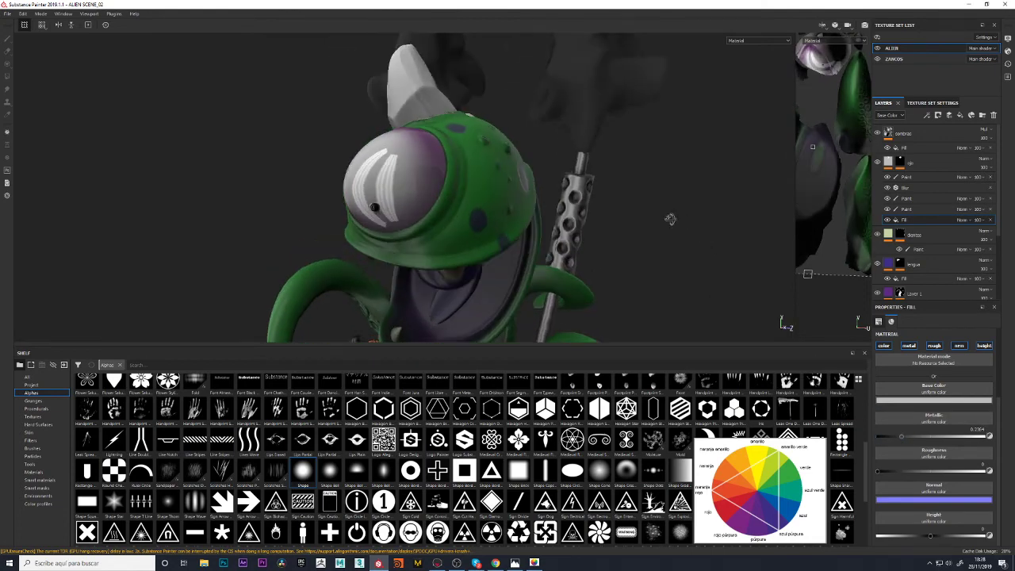
{"action": "left_click_drag", "start_coordinate": [719, 249], "coordinate": [643, 217], "text": "alt"}
{"action": "right_click_drag", "start_coordinate": [642, 217], "coordinate": [670, 203], "text": "shift"}
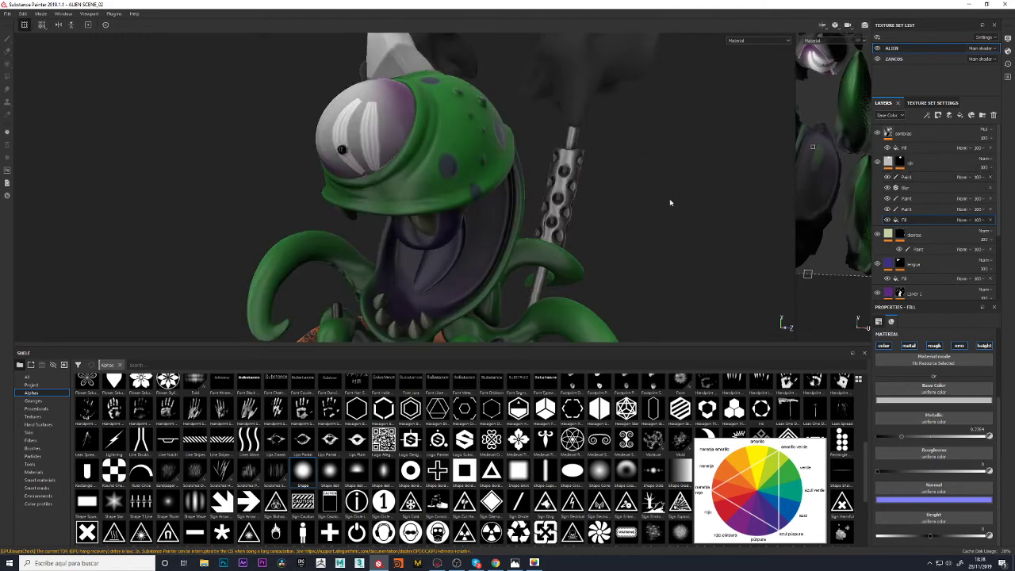
{"action": "scroll", "coordinate": [920, 262], "scroll_direction": "down", "scroll_amount": 3}
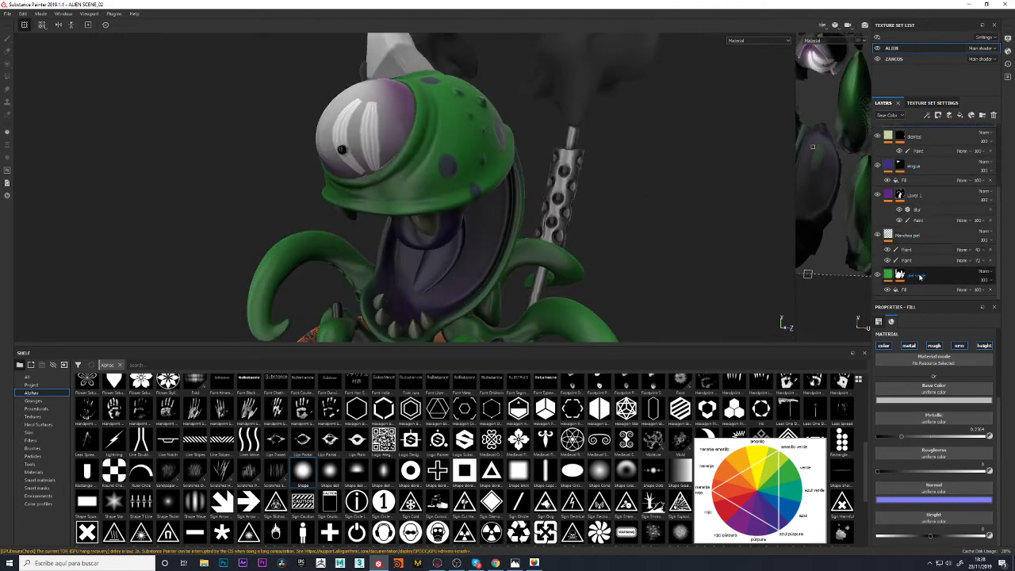
Raise the piel verde fill's roughness from 0.3 to about 0.44 and orbit to inspect the alien
{"action": "left_click", "coordinate": [913, 288]}
{"action": "left_click", "coordinate": [913, 290]}
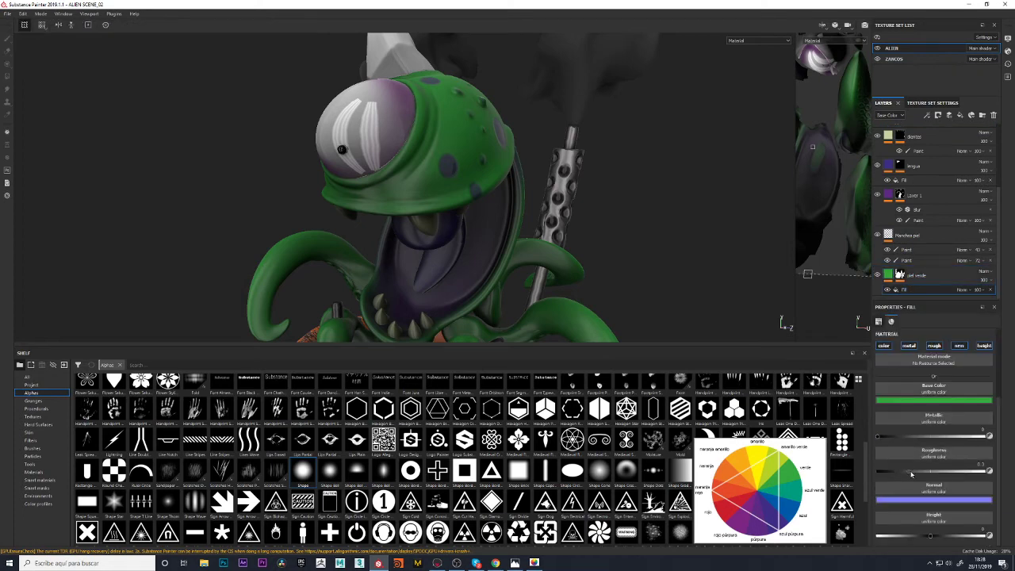
{"action": "left_click_drag", "start_coordinate": [912, 473], "coordinate": [925, 474]}
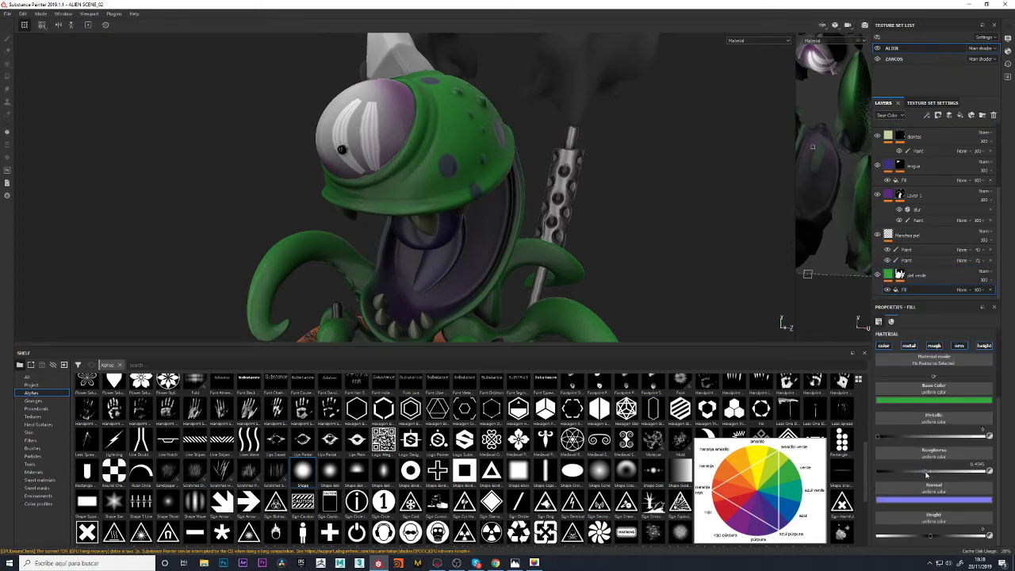
{"action": "scroll", "coordinate": [669, 278], "scroll_direction": "down", "scroll_amount": 5}
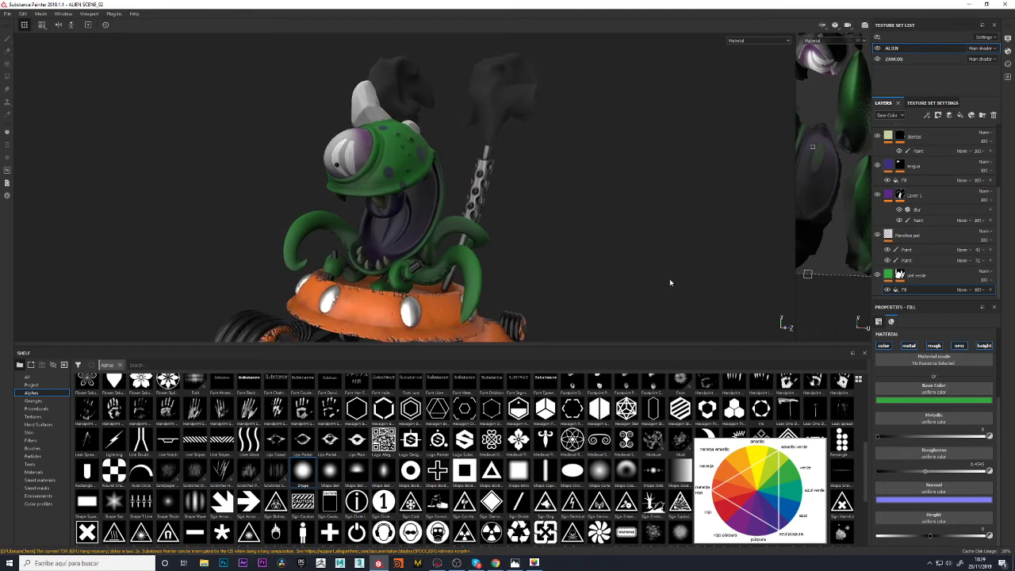
{"action": "mouse_move", "coordinate": [670, 278]}
{"action": "left_mouse_down", "text": "alt"}
{"action": "mouse_move", "coordinate": [526, 227]}
{"action": "mouse_move", "coordinate": [607, 204]}
{"action": "mouse_move", "coordinate": [519, 209]}
{"action": "mouse_move", "coordinate": [592, 220]}
{"action": "mouse_move", "coordinate": [288, 181]}
{"action": "mouse_move", "coordinate": [601, 210]}
{"action": "mouse_move", "coordinate": [581, 216]}
{"action": "mouse_move", "coordinate": [564, 198]}
{"action": "mouse_move", "coordinate": [728, 232]}
{"action": "mouse_move", "coordinate": [507, 208]}
{"action": "left_mouse_up", "text": "alt"}
{"action": "scroll", "coordinate": [288, 180], "scroll_direction": "up", "scroll_amount": 2}
{"action": "scroll", "coordinate": [288, 181], "scroll_direction": "down", "scroll_amount": 3}
{"action": "scroll", "coordinate": [573, 200], "scroll_direction": "up", "scroll_amount": 3}
{"action": "left_click_drag", "start_coordinate": [573, 199], "coordinate": [584, 197], "text": "alt"}
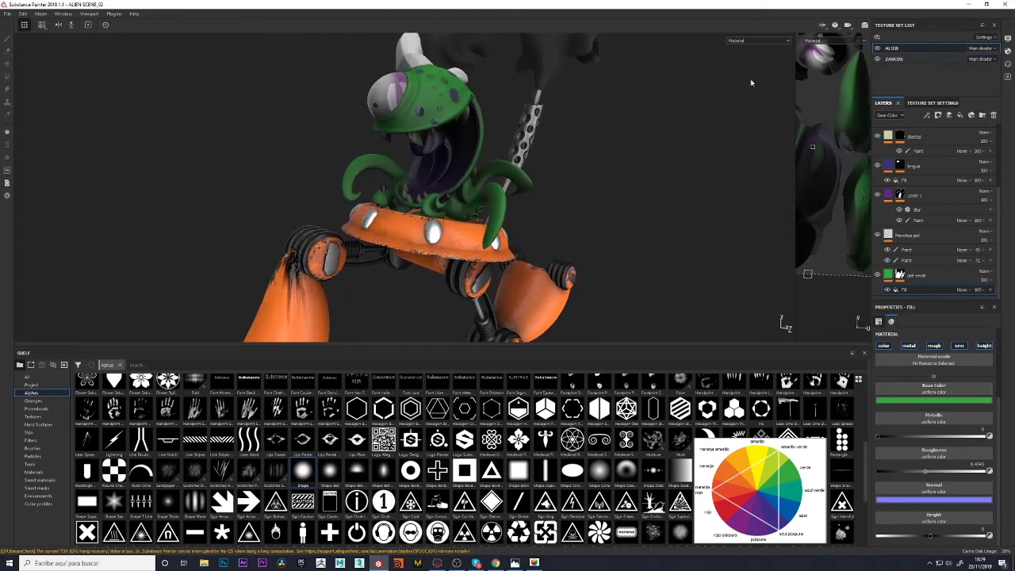
In Export Textures, set both ALIEN and ZANCOS texture sets to 4096x4096
{"action": "left_click", "coordinate": [7, 13]}
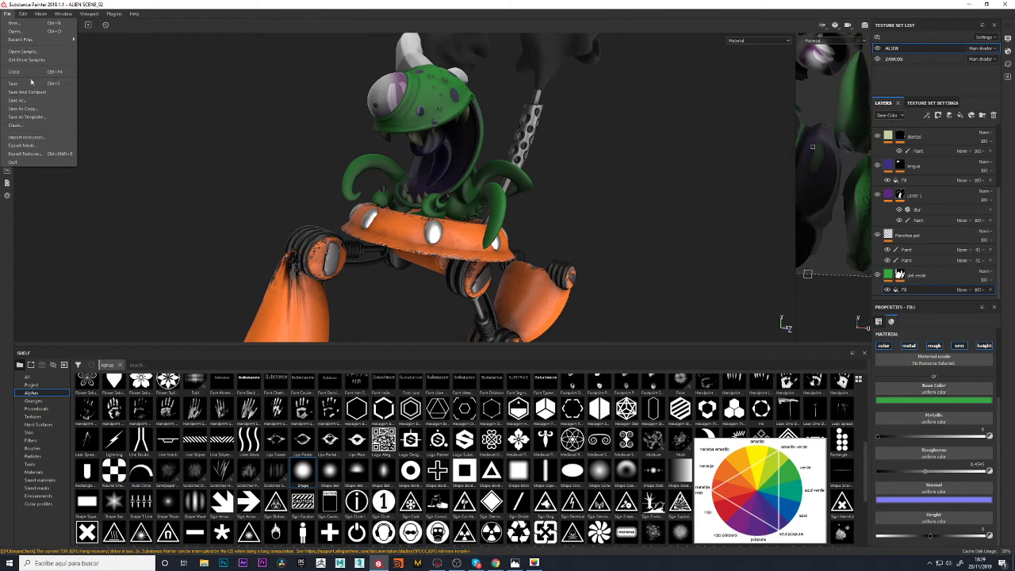
{"action": "left_click", "coordinate": [212, 141]}
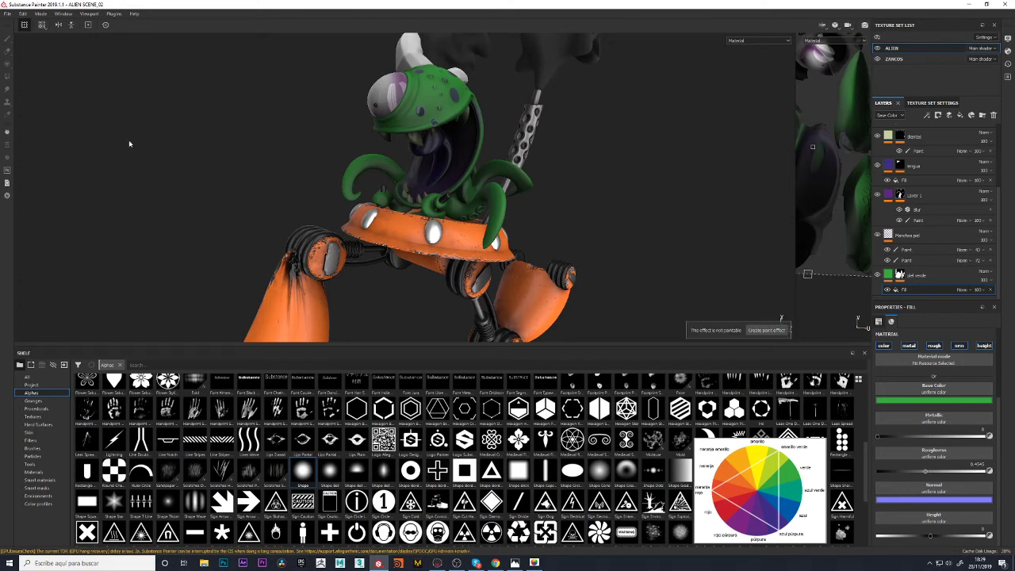
{"action": "left_click", "coordinate": [8, 14]}
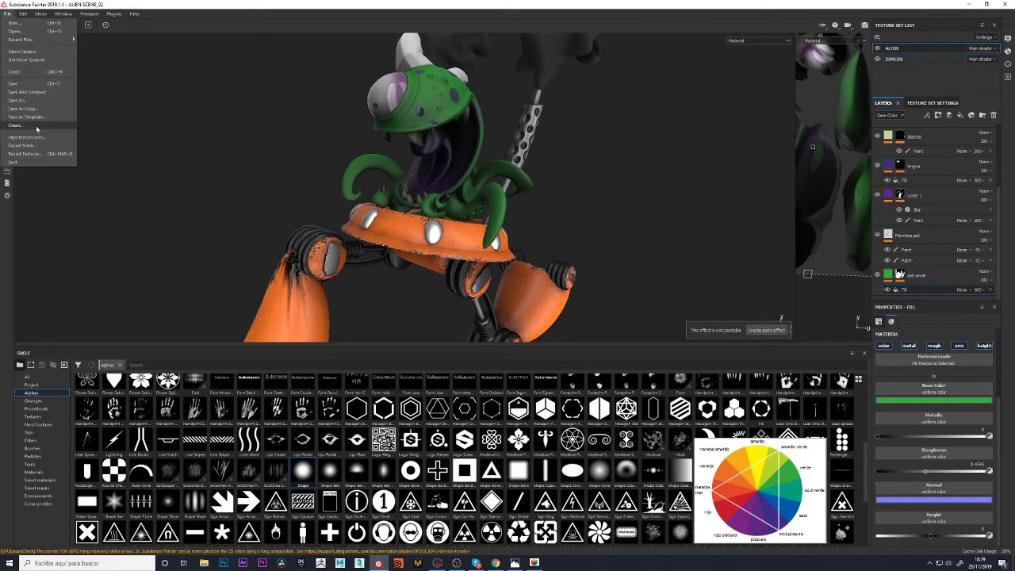
{"action": "left_click", "coordinate": [39, 154]}
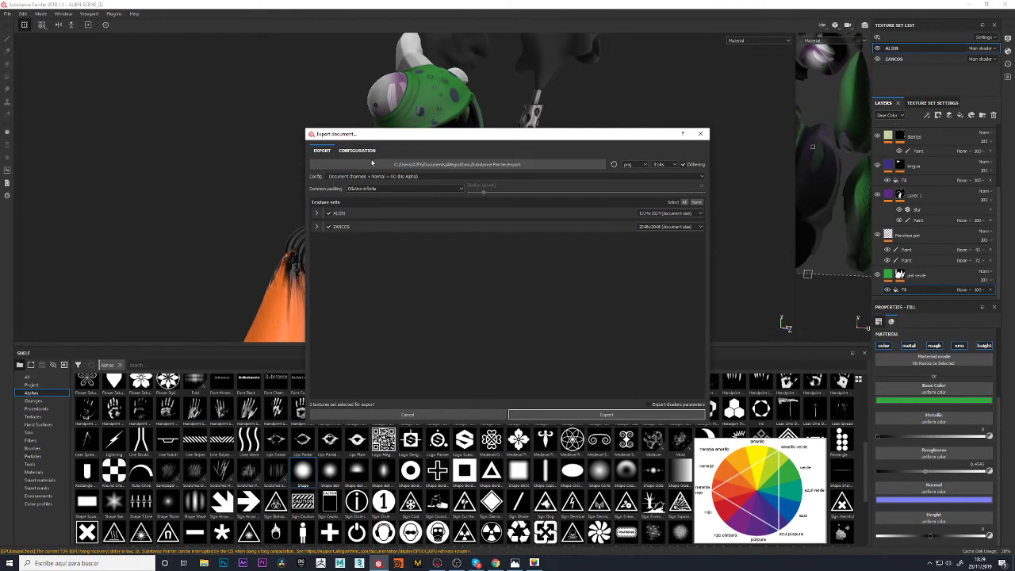
{"action": "left_click", "coordinate": [656, 219]}
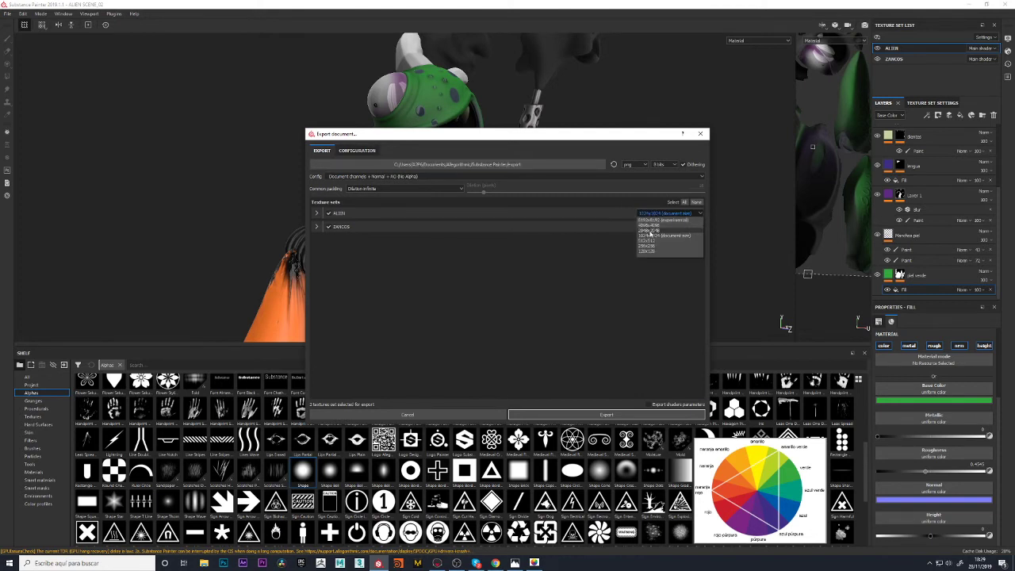
{"action": "left_click", "coordinate": [650, 230]}
{"action": "left_click", "coordinate": [650, 227]}
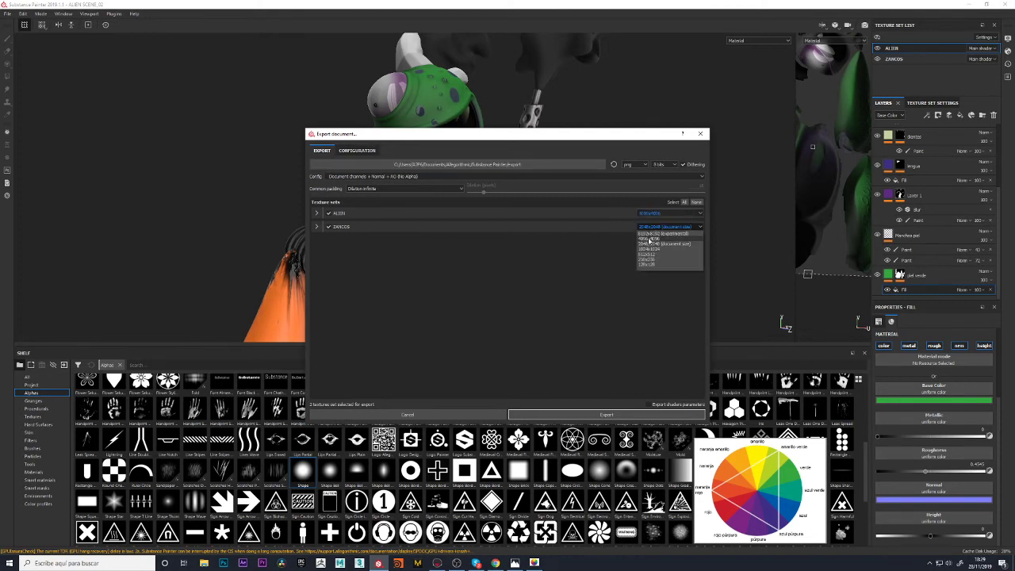
{"action": "left_click", "coordinate": [655, 238]}
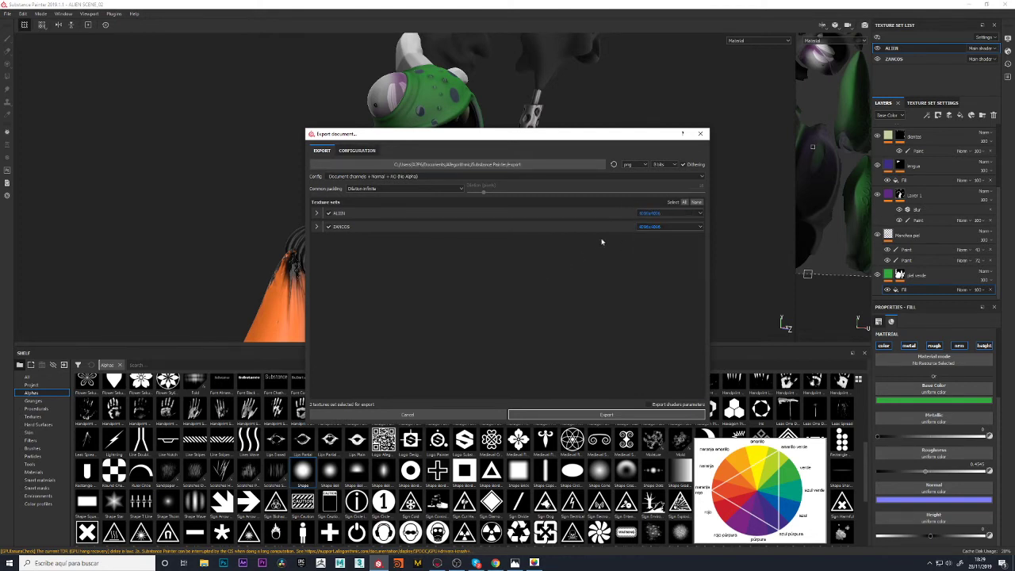
Choose the glTF PBR Metal Roughness preset and a new Desktop folder 'alien' as output
{"action": "left_click", "coordinate": [413, 177]}
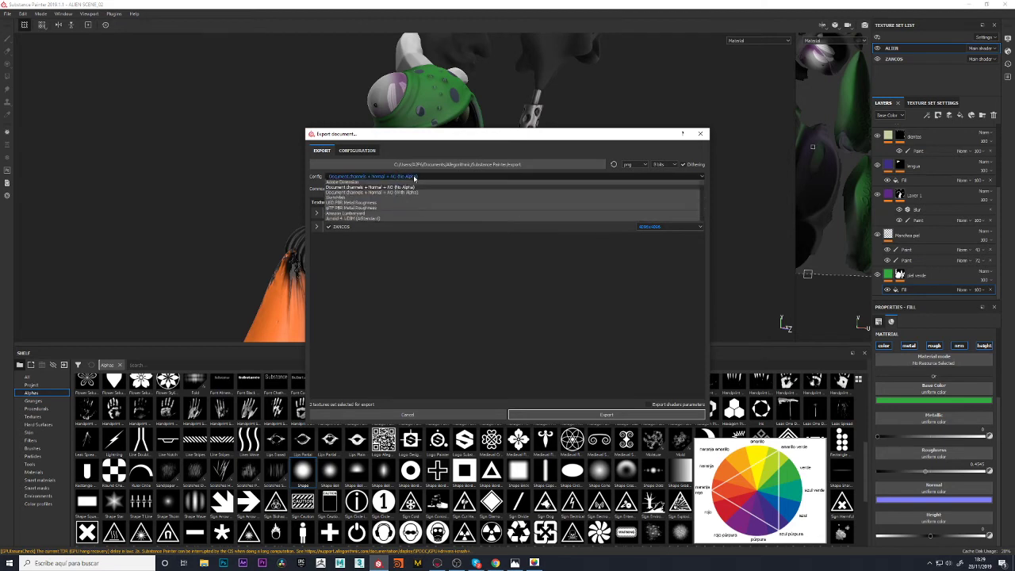
{"action": "left_click", "coordinate": [367, 215]}
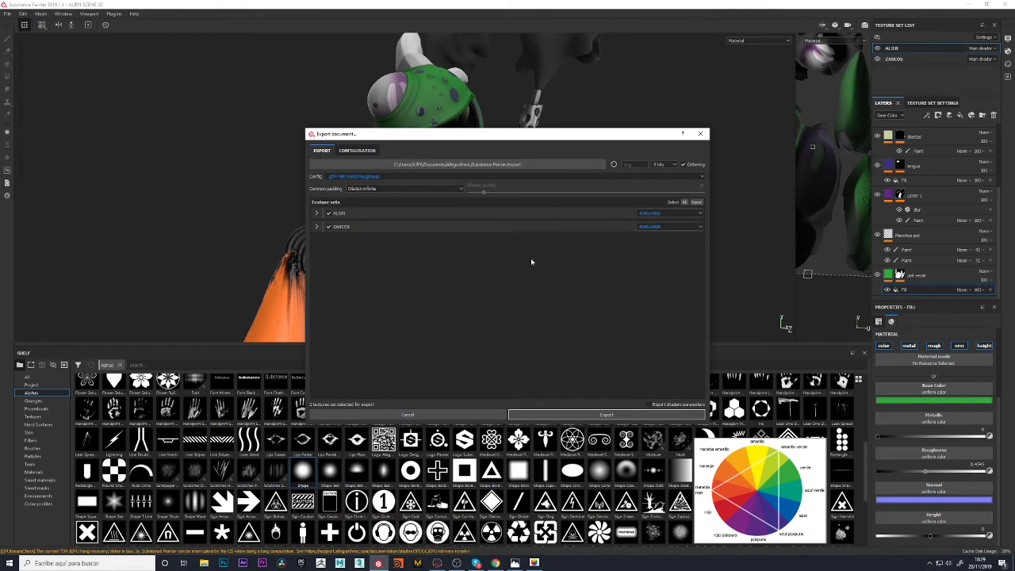
{"action": "left_click", "coordinate": [532, 164]}
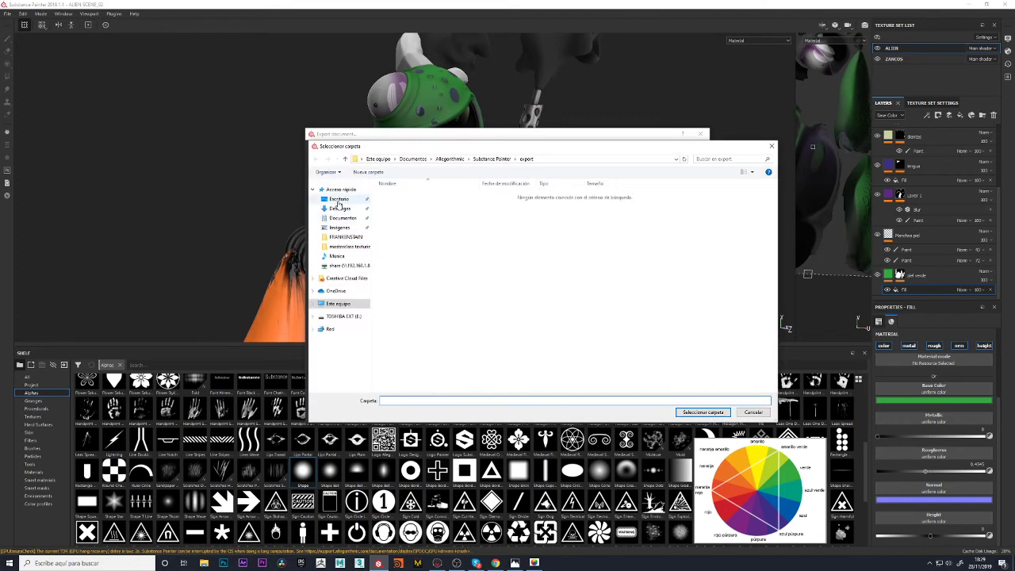
{"action": "left_click", "coordinate": [339, 199]}
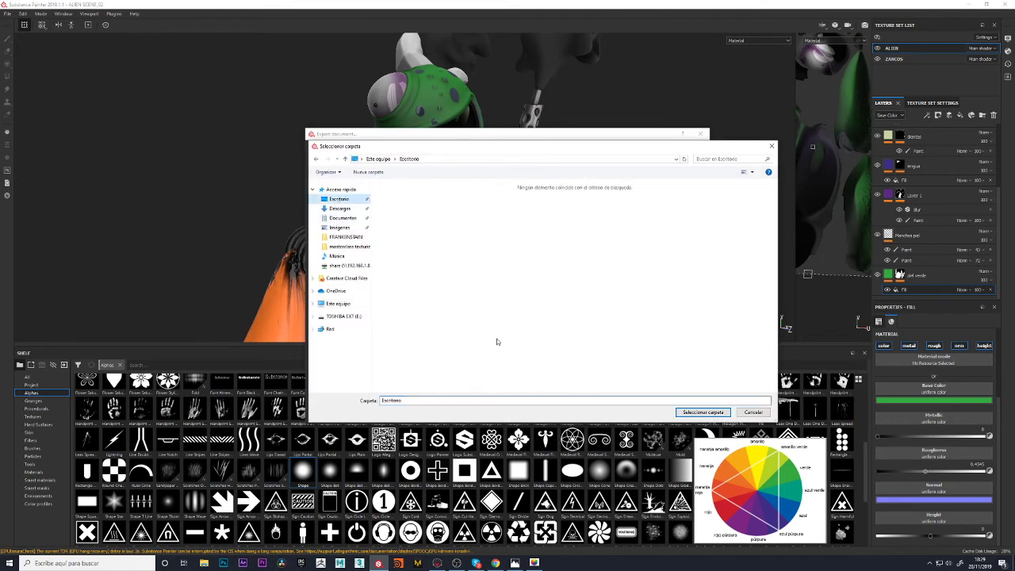
{"action": "left_click", "coordinate": [367, 173]}
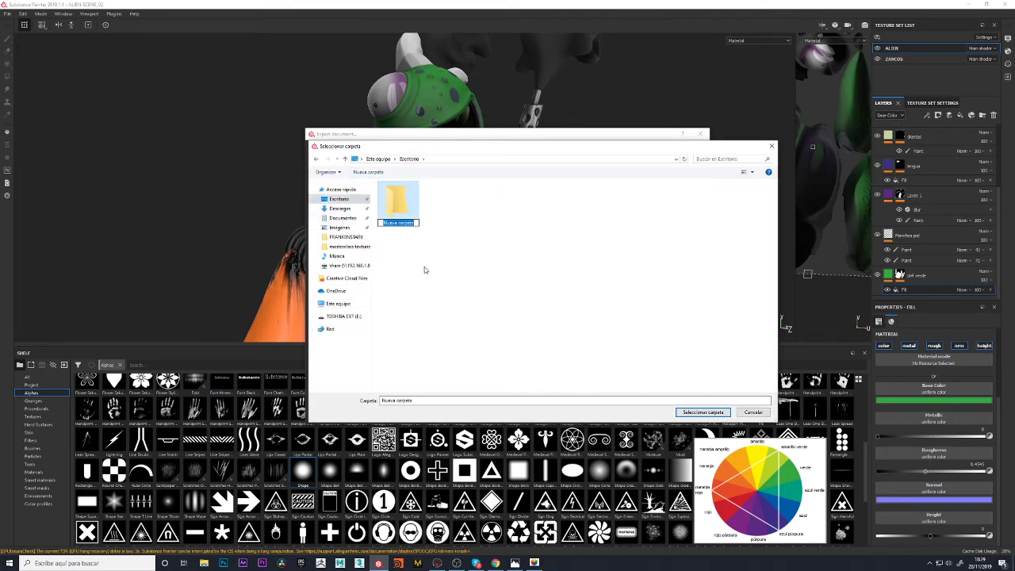
{"action": "type", "text": "alien"}
{"action": "key", "text": "Return"}
{"action": "double_click", "coordinate": [401, 211]}
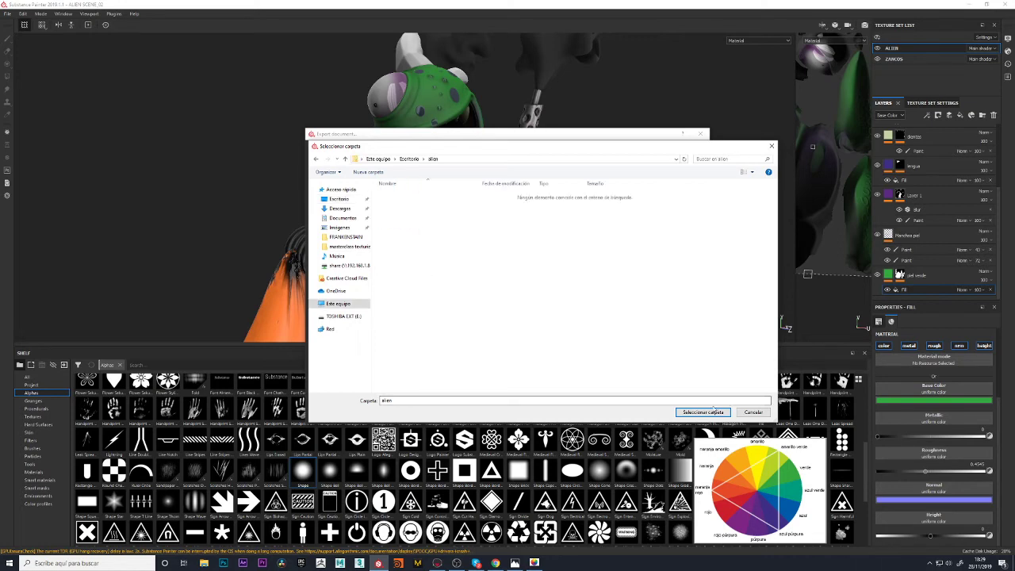
{"action": "left_click", "coordinate": [703, 412]}
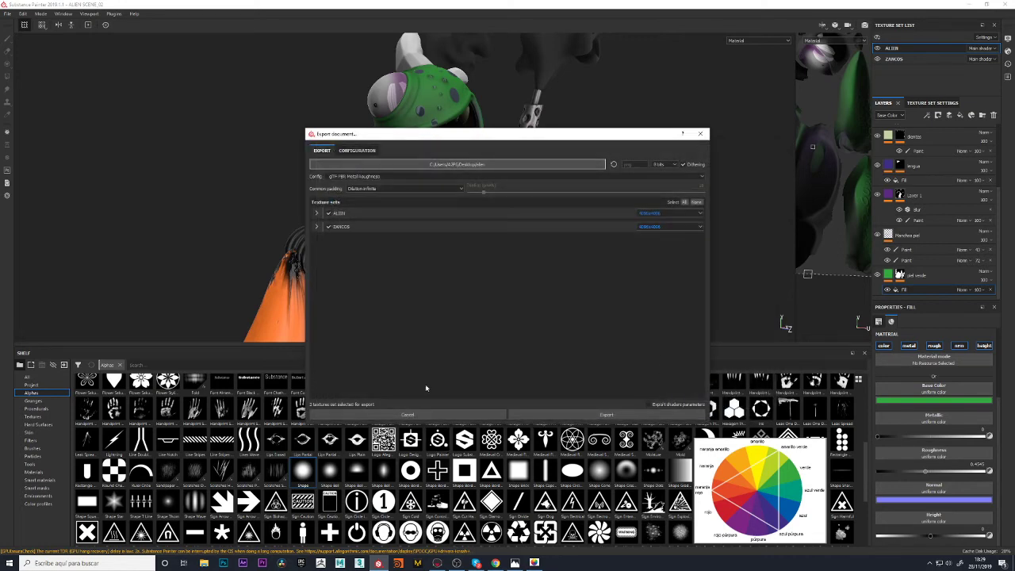
{"action": "left_click_drag", "start_coordinate": [540, 137], "coordinate": [528, 134]}
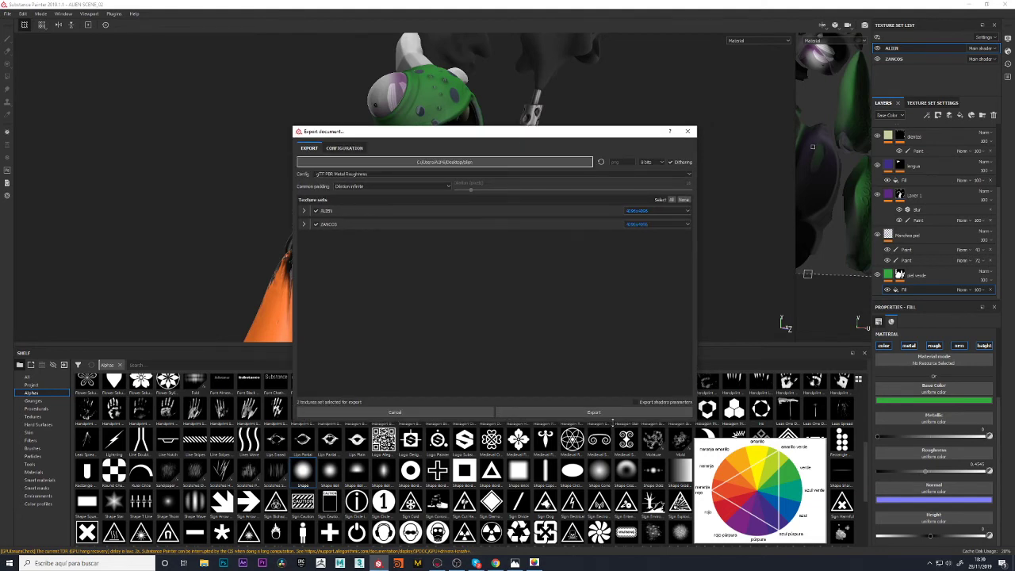
Export the textures, minimise the proyecto_aceleradora folder and restore the browser
{"action": "left_click", "coordinate": [595, 414]}
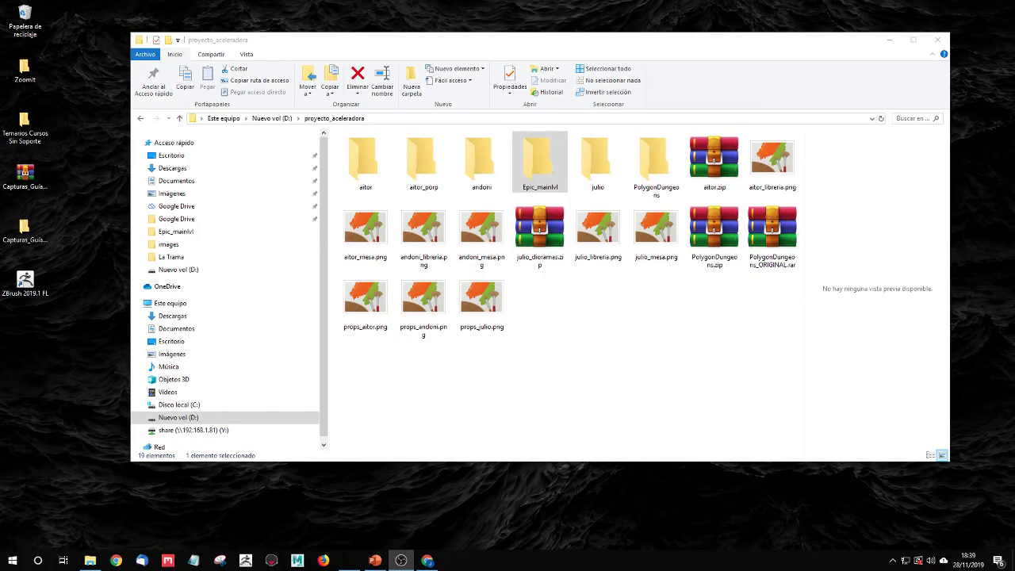
{"action": "left_click", "coordinate": [890, 39]}
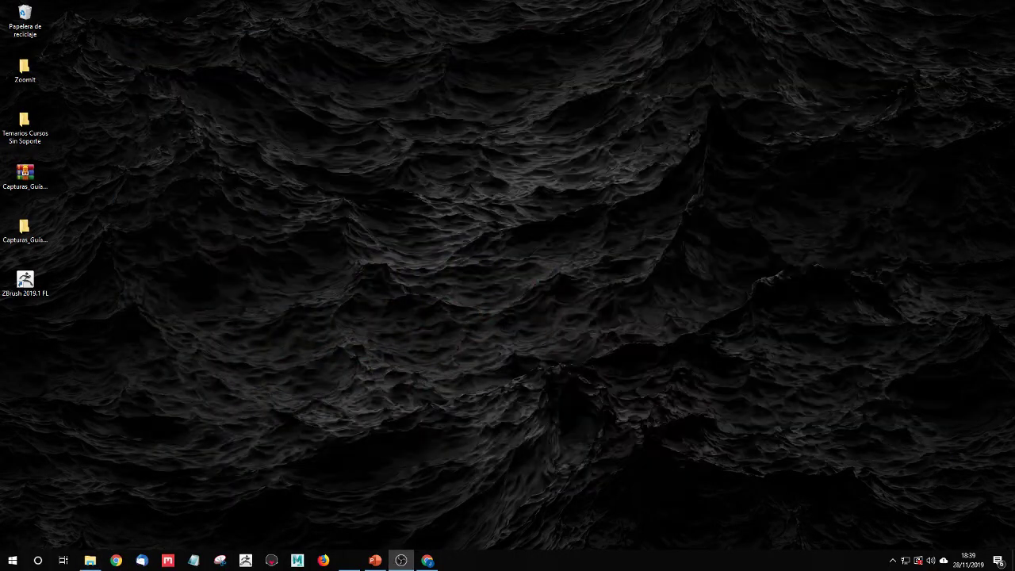
{"action": "left_click", "coordinate": [428, 560]}
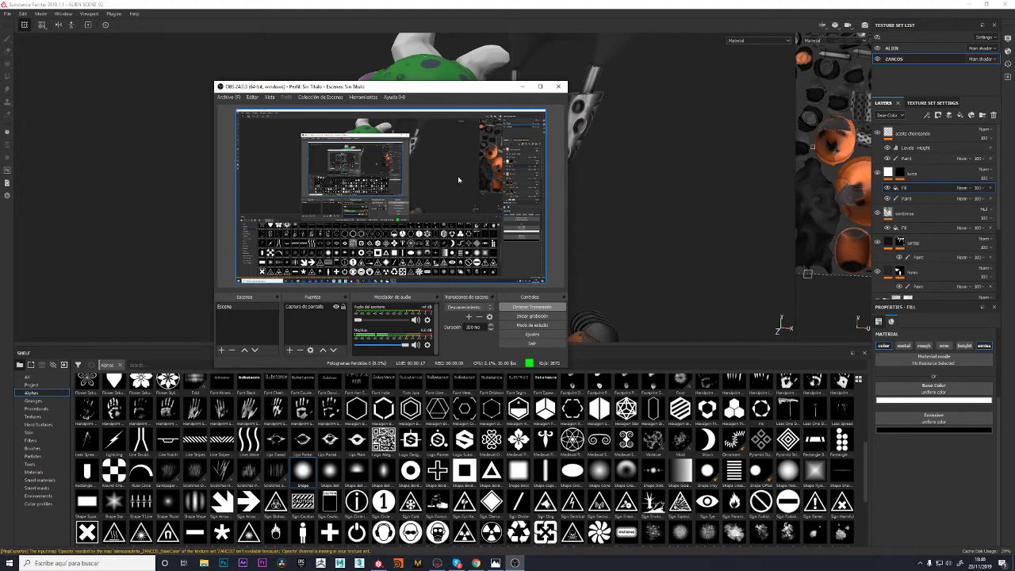
Move OBS aside, orbit around the textured alien in Substance Painter, then go to Marmoset Toolbag
{"action": "left_click_drag", "start_coordinate": [450, 87], "coordinate": [697, 237]}
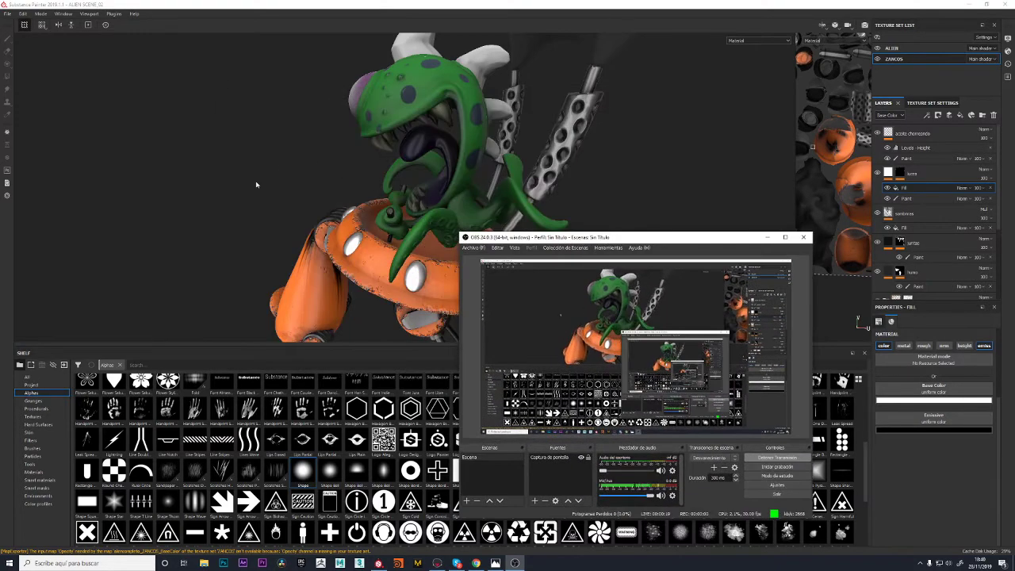
{"action": "left_click", "coordinate": [270, 186]}
{"action": "left_click_drag", "start_coordinate": [283, 188], "coordinate": [573, 199], "text": "alt"}
{"action": "right_click_drag", "start_coordinate": [573, 200], "coordinate": [544, 205], "text": "alt"}
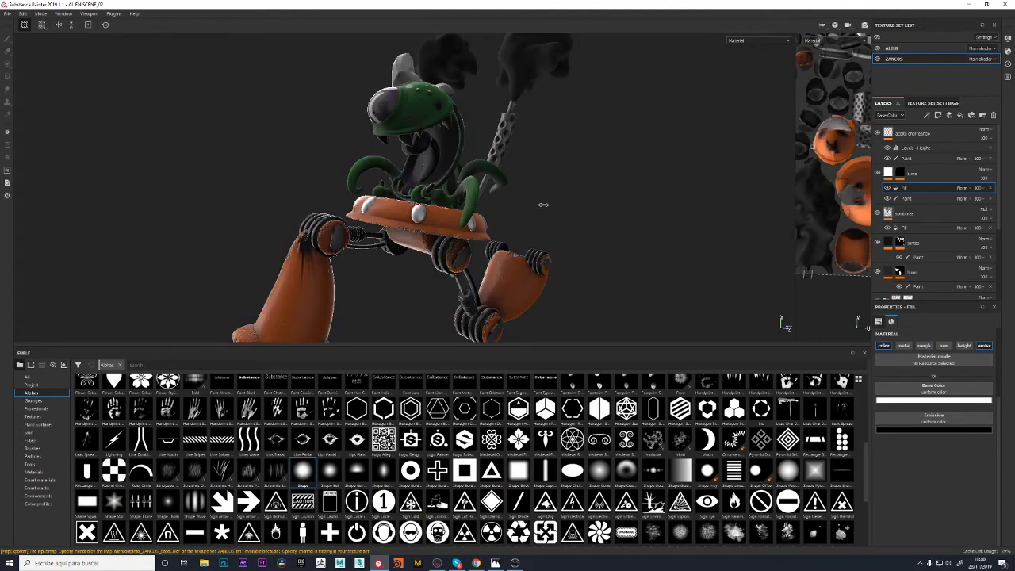
{"action": "left_click_drag", "start_coordinate": [543, 204], "coordinate": [528, 201], "text": "alt"}
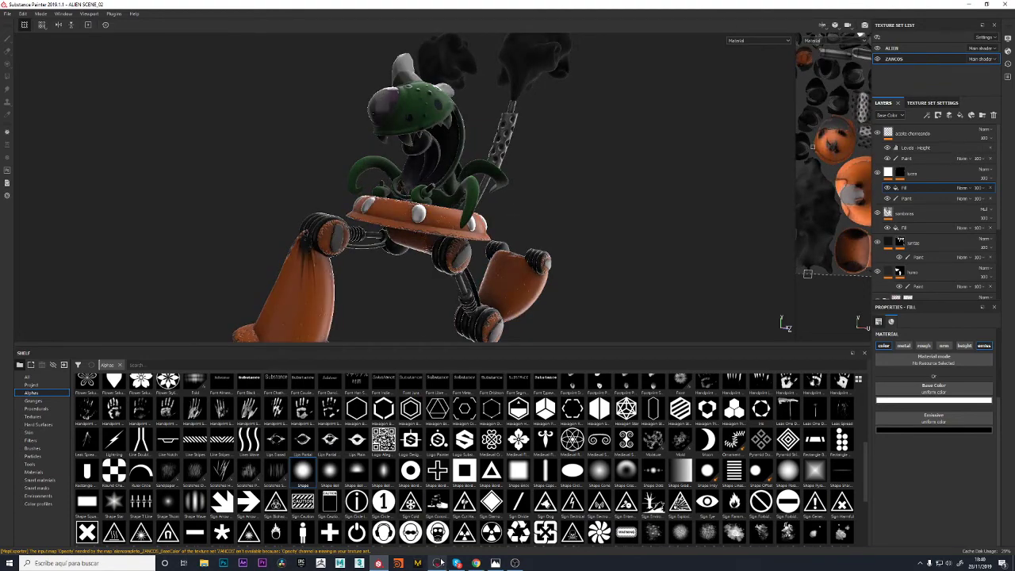
{"action": "left_click", "coordinate": [437, 564]}
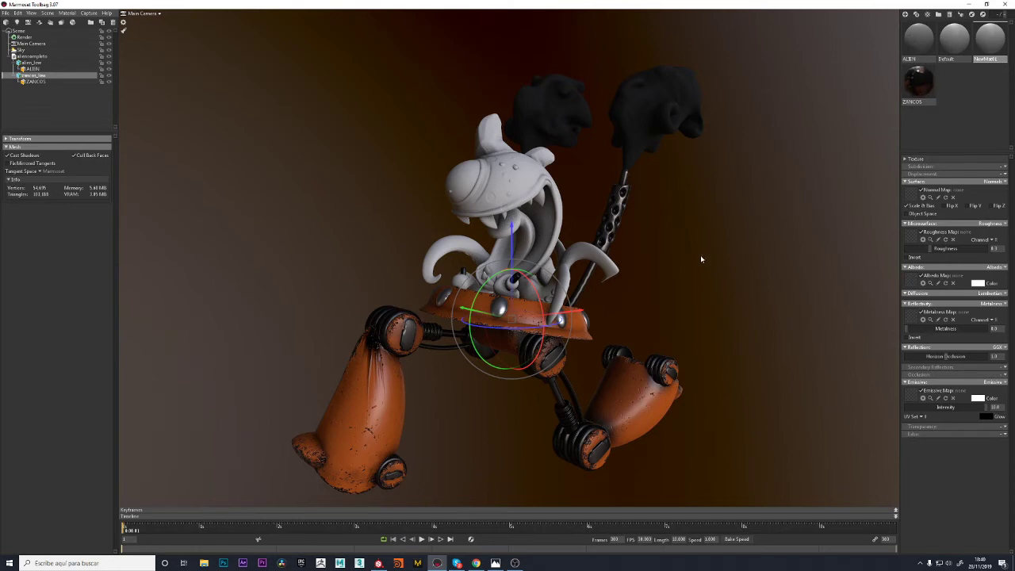
{"action": "left_click", "coordinate": [918, 81]}
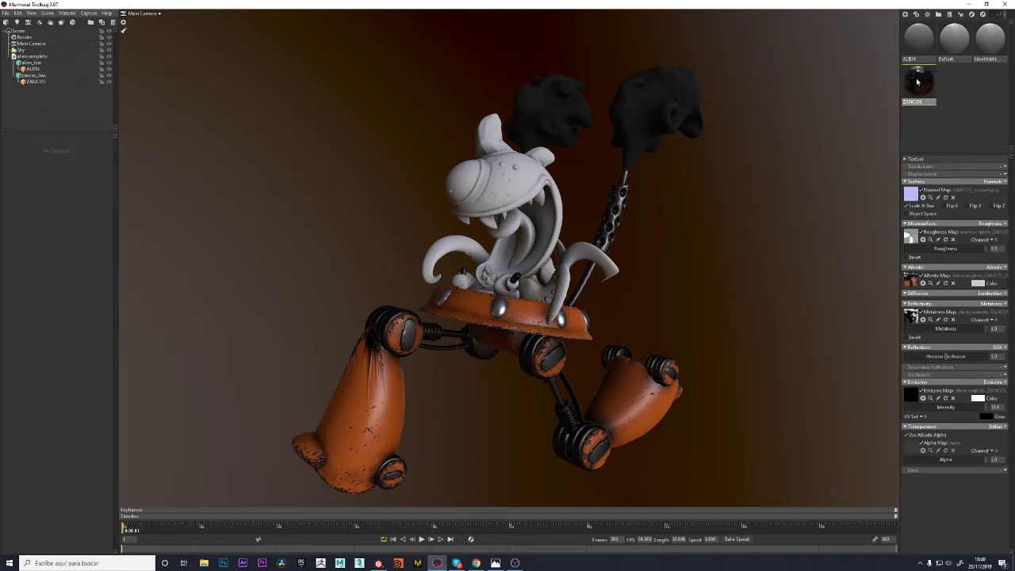
{"action": "left_click", "coordinate": [911, 394]}
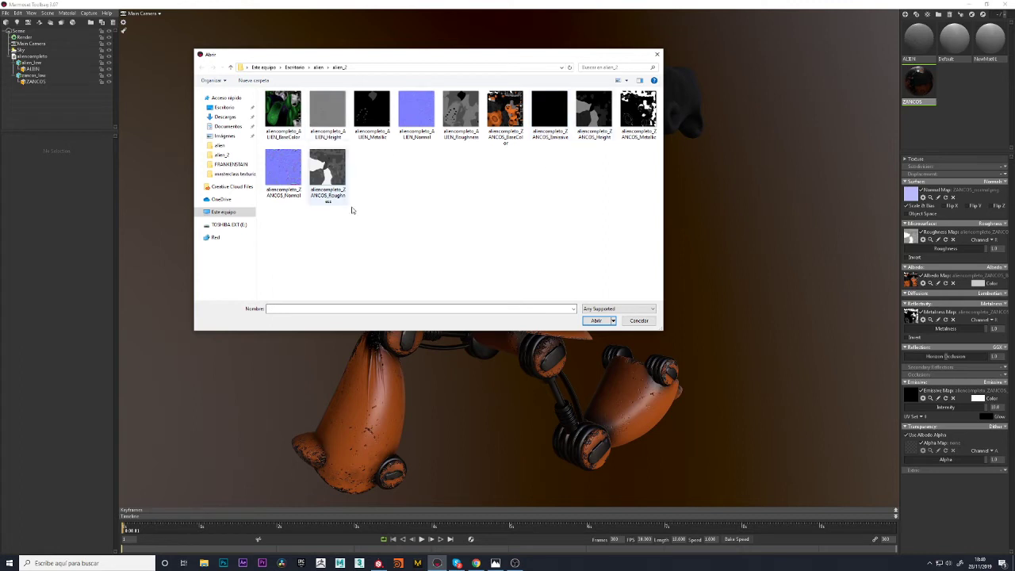
{"action": "left_click", "coordinate": [320, 68]}
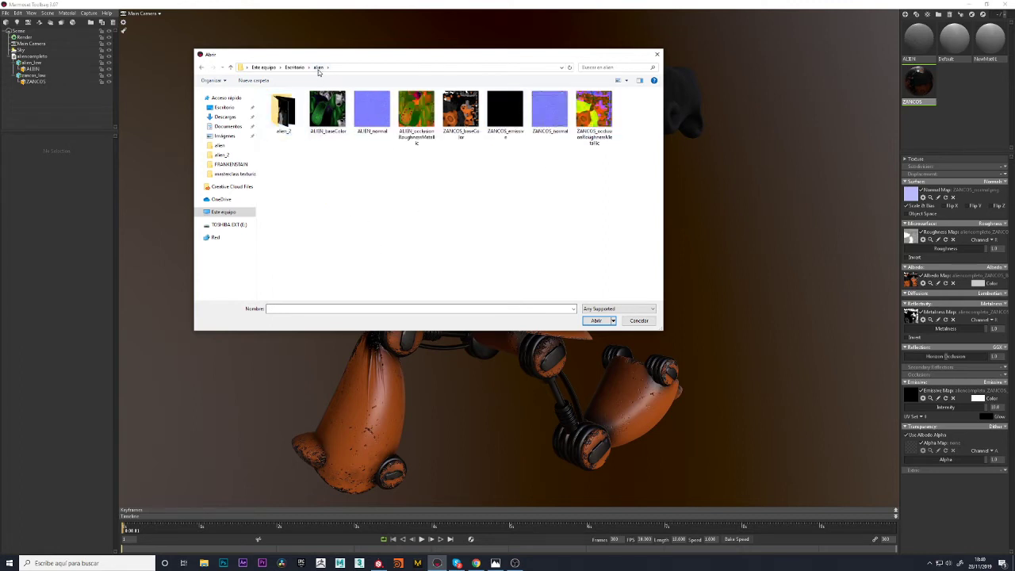
{"action": "left_click", "coordinate": [295, 67]}
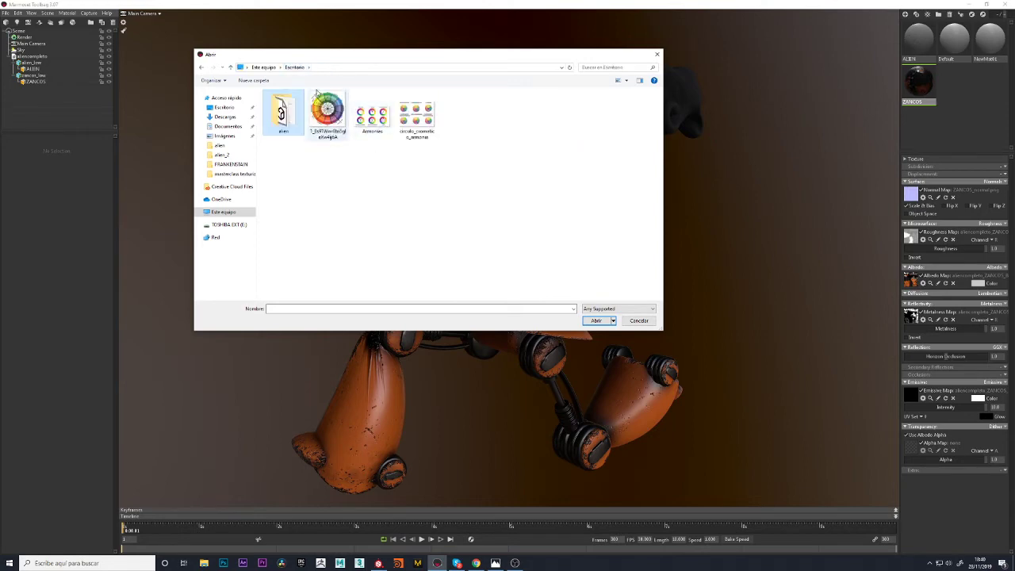
{"action": "double_click", "coordinate": [283, 112]}
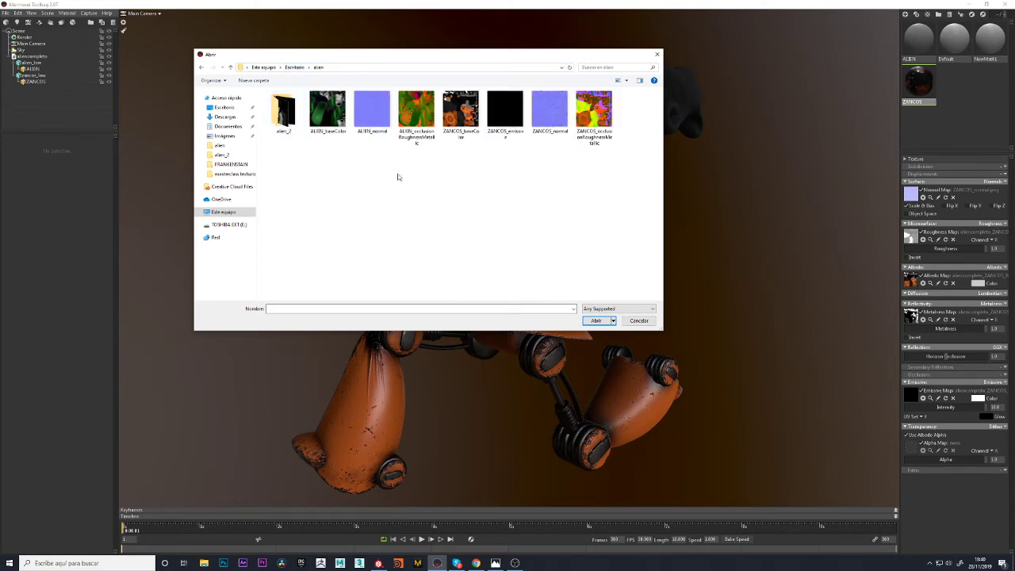
{"action": "left_click", "coordinate": [639, 321]}
{"action": "left_click", "coordinate": [503, 310]}
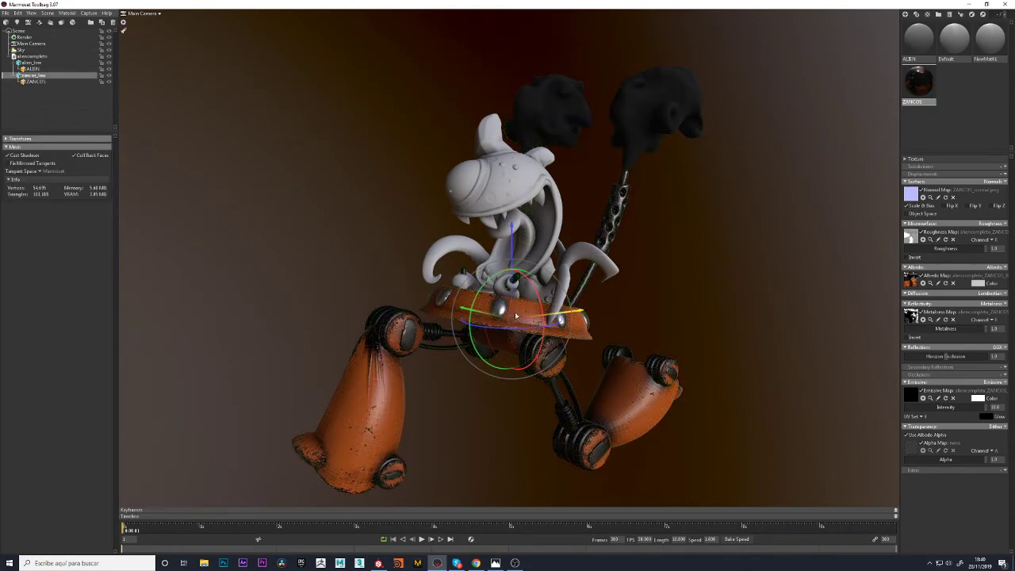
{"action": "left_click", "coordinate": [290, 219]}
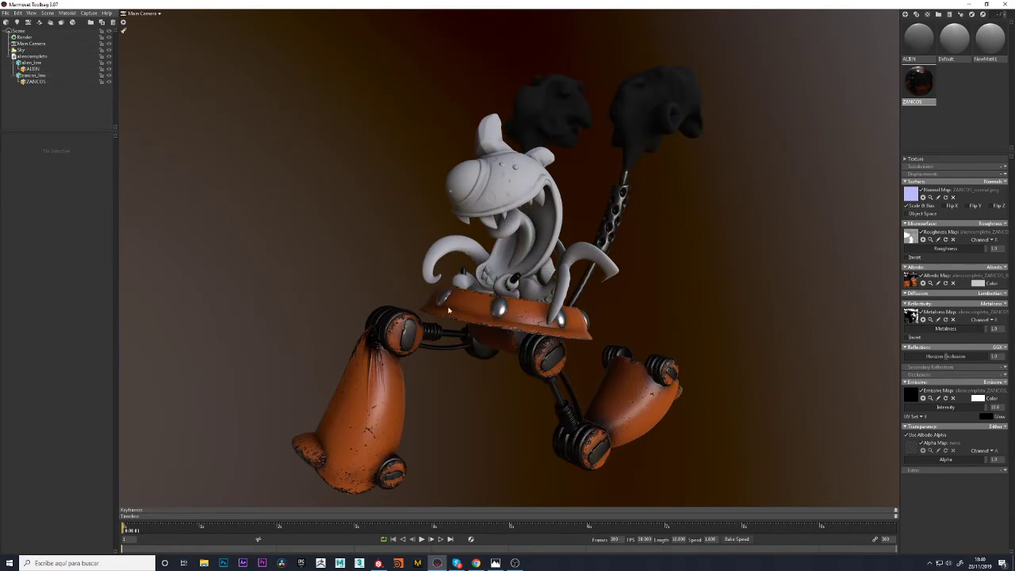
{"action": "left_click", "coordinate": [448, 311]}
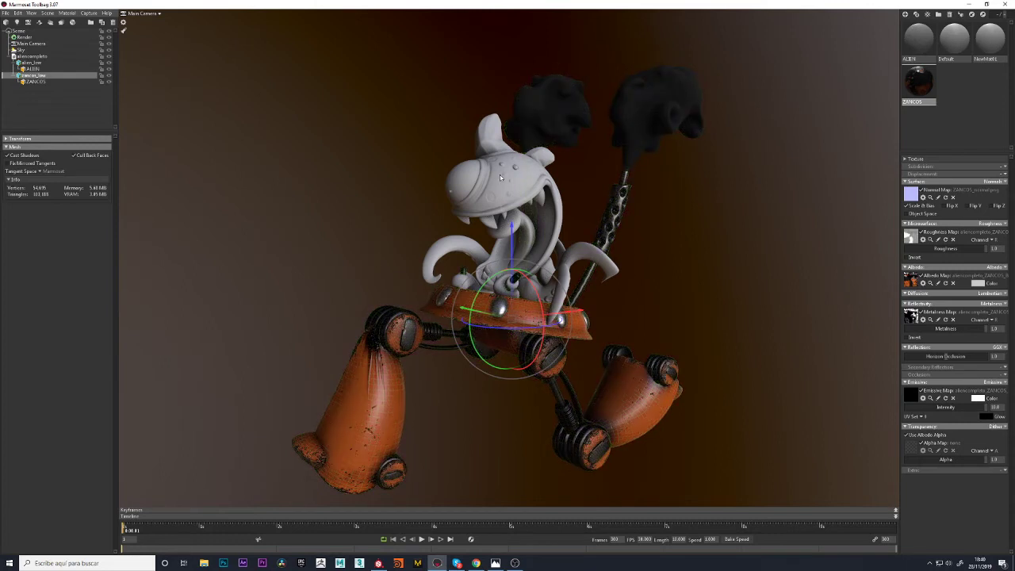
Delete zancos_low and import aliencompleto from TOSHIBA EXT > masterclass texturizado
{"action": "key", "text": "Delete"}
{"action": "left_click", "coordinate": [6, 13]}
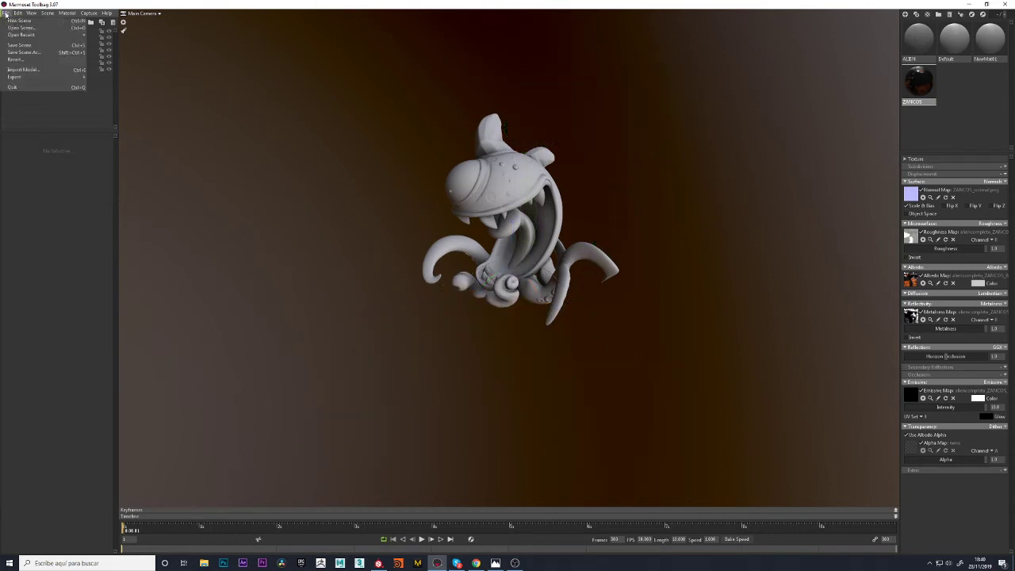
{"action": "left_click", "coordinate": [21, 70]}
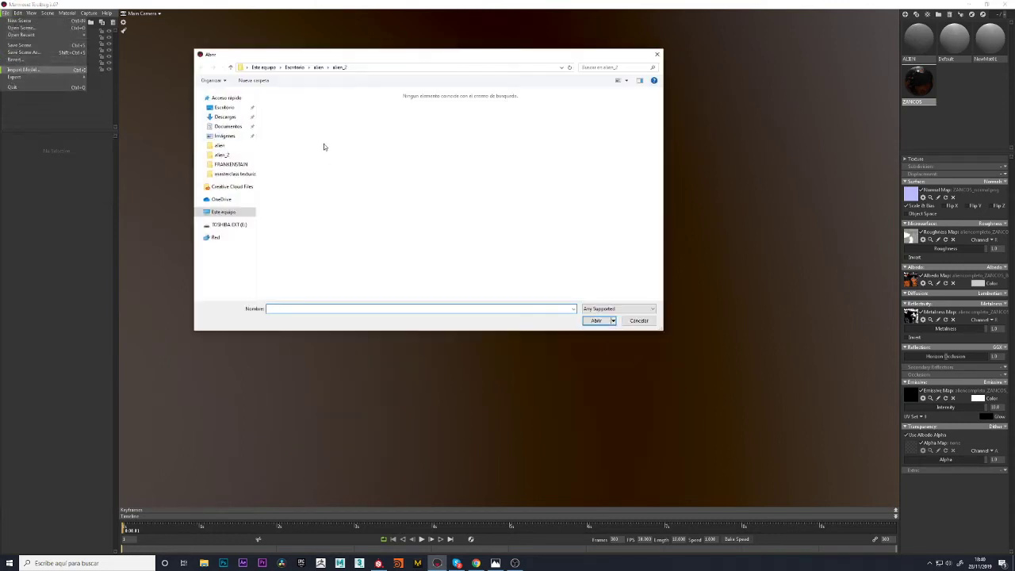
{"action": "left_click", "coordinate": [319, 68]}
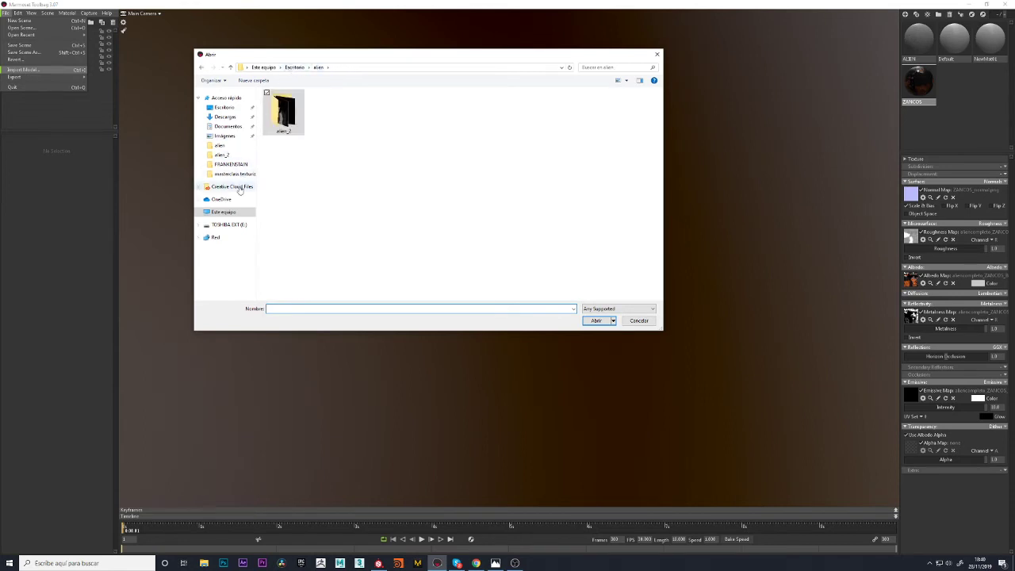
{"action": "left_click", "coordinate": [231, 227]}
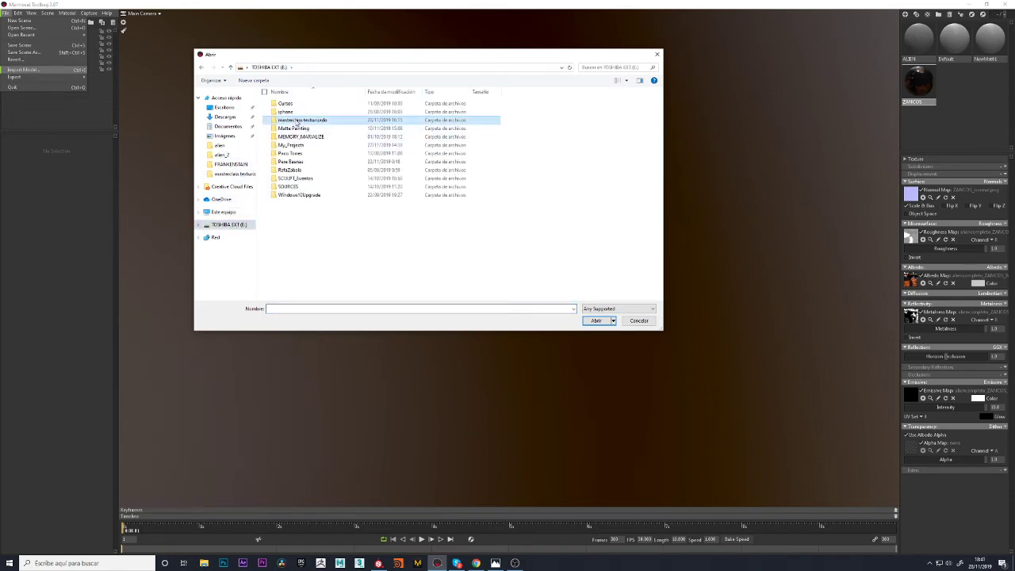
{"action": "double_click", "coordinate": [298, 121]}
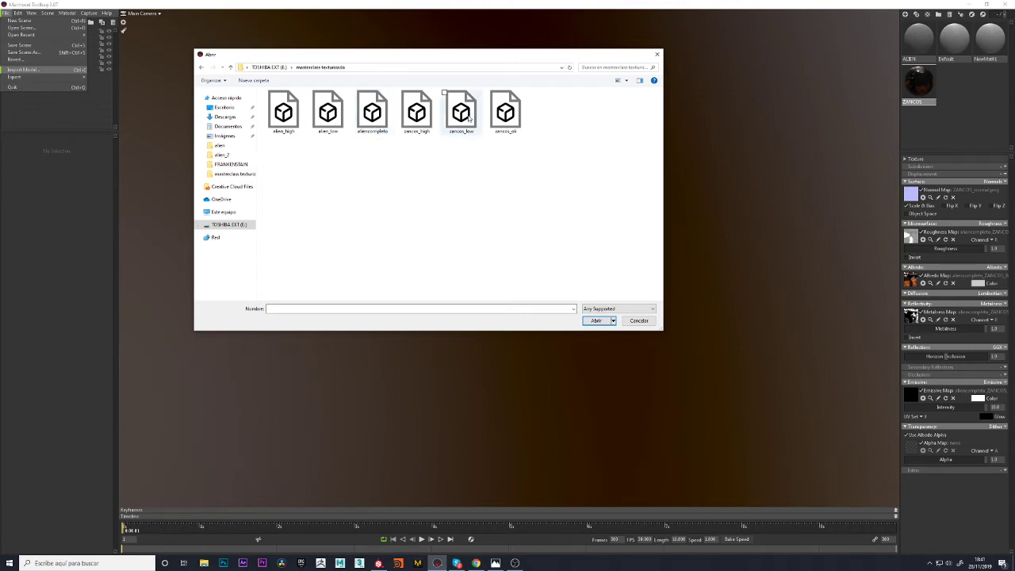
{"action": "double_click", "coordinate": [374, 119]}
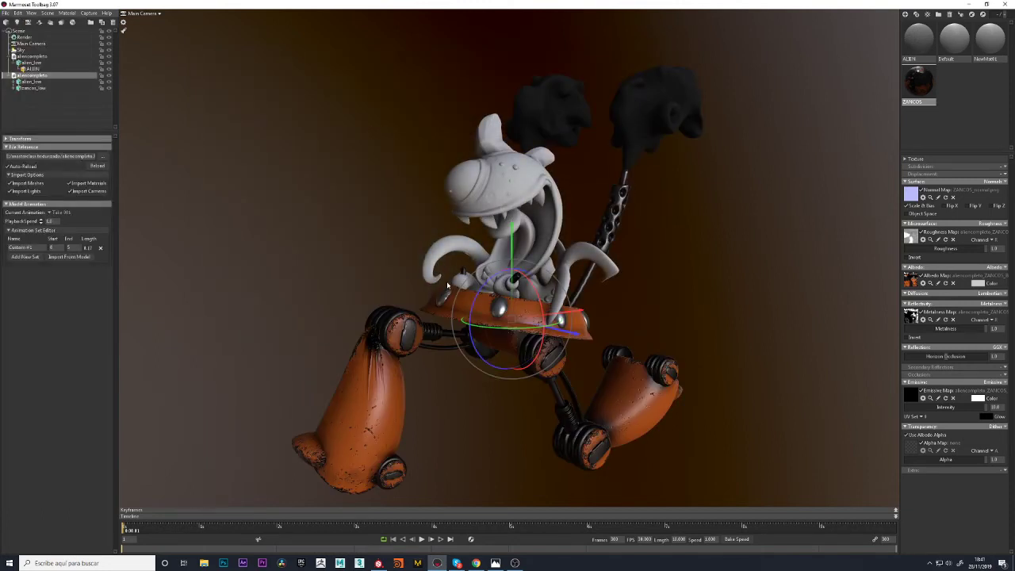
Undo an accidental duplicate of the alien_low mesh
{"action": "left_click", "coordinate": [485, 178]}
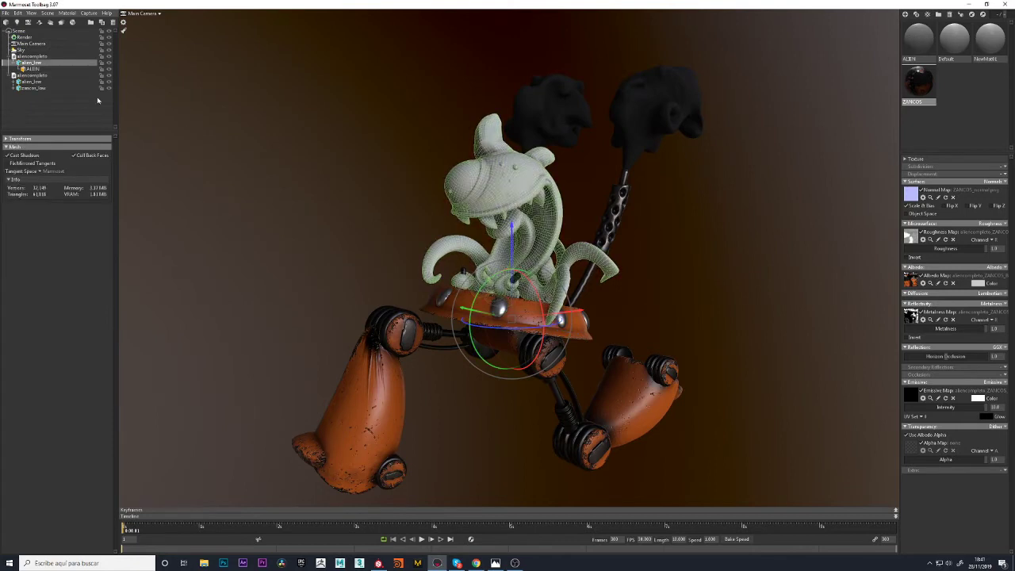
{"action": "left_click_drag", "start_coordinate": [512, 230], "coordinate": [513, 188], "text": "shift"}
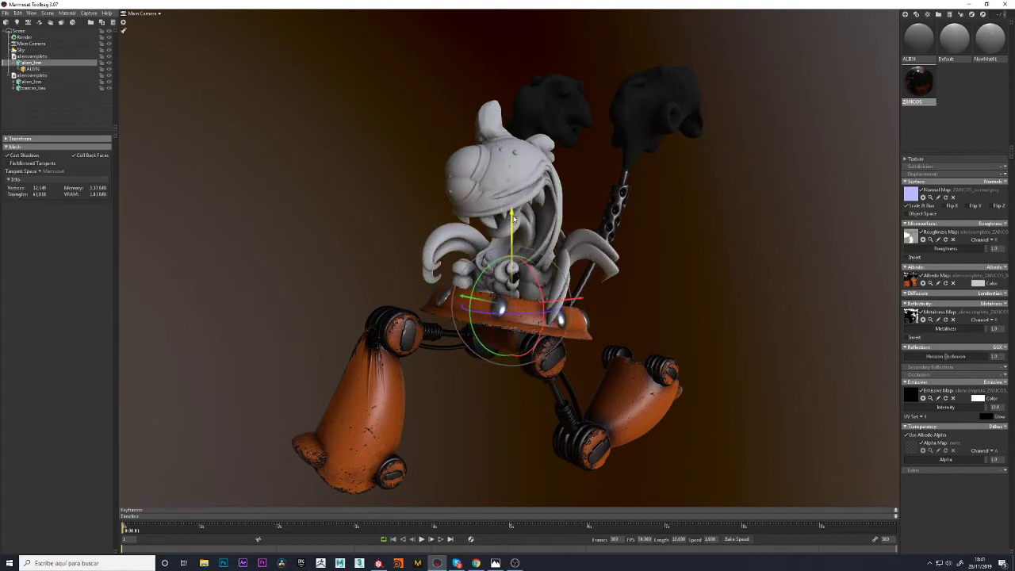
{"action": "key", "text": "ctrl+z"}
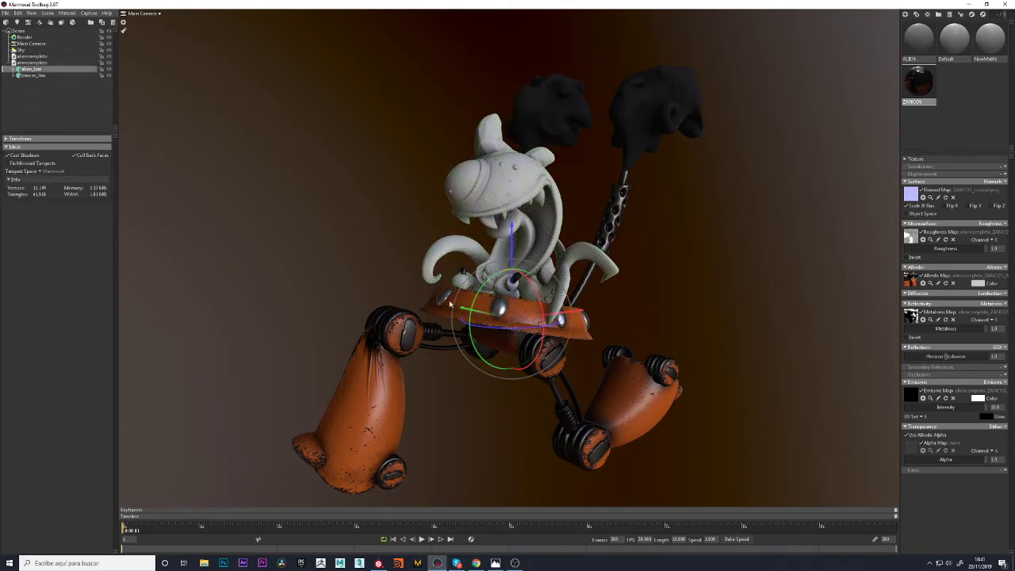
Expand zancos_low in the outliner and delete the walker mesh
{"action": "left_click", "coordinate": [396, 317]}
{"action": "left_click", "coordinate": [33, 81]}
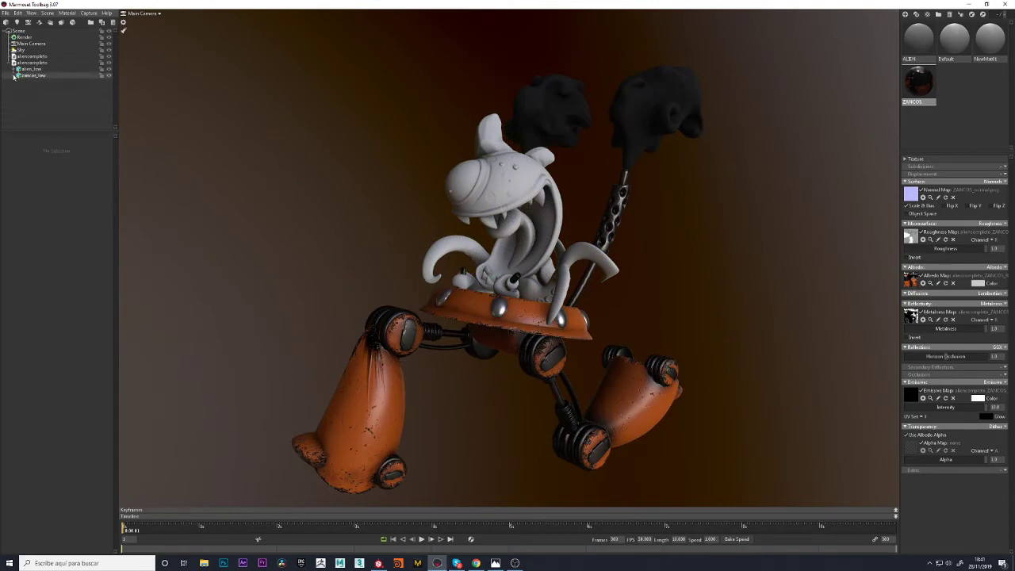
{"action": "left_click", "coordinate": [13, 76]}
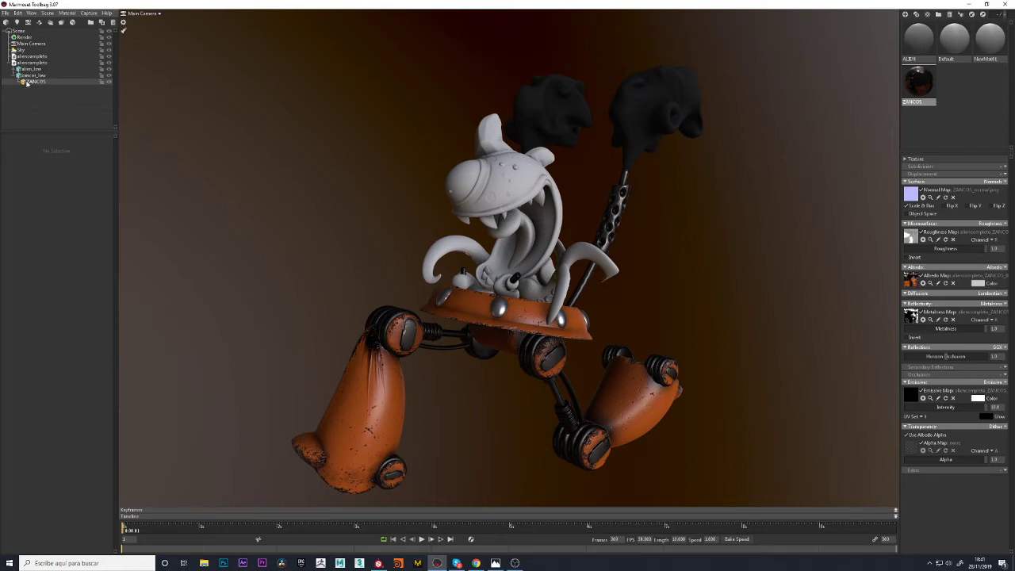
{"action": "left_click", "coordinate": [30, 75]}
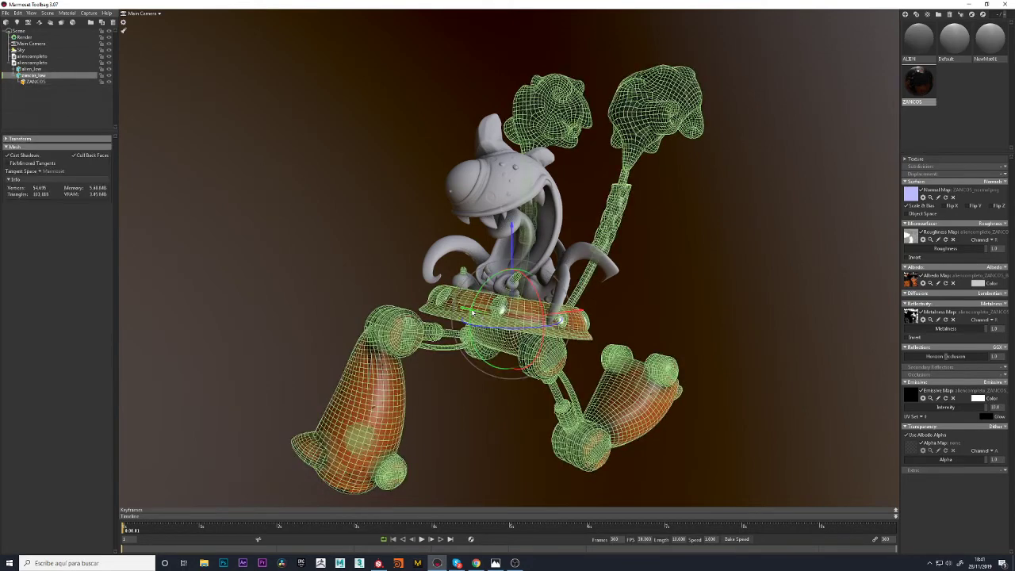
{"action": "key", "text": "Delete"}
{"action": "left_click", "coordinate": [6, 13]}
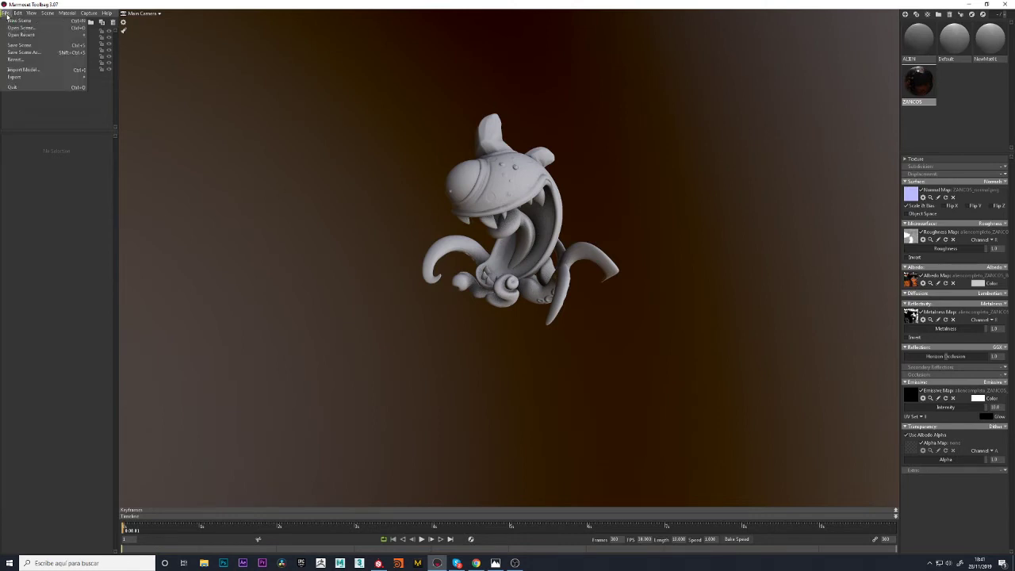
Import the zancos_ok model as a trial, then delete its pink walker mesh
{"action": "left_click", "coordinate": [22, 70]}
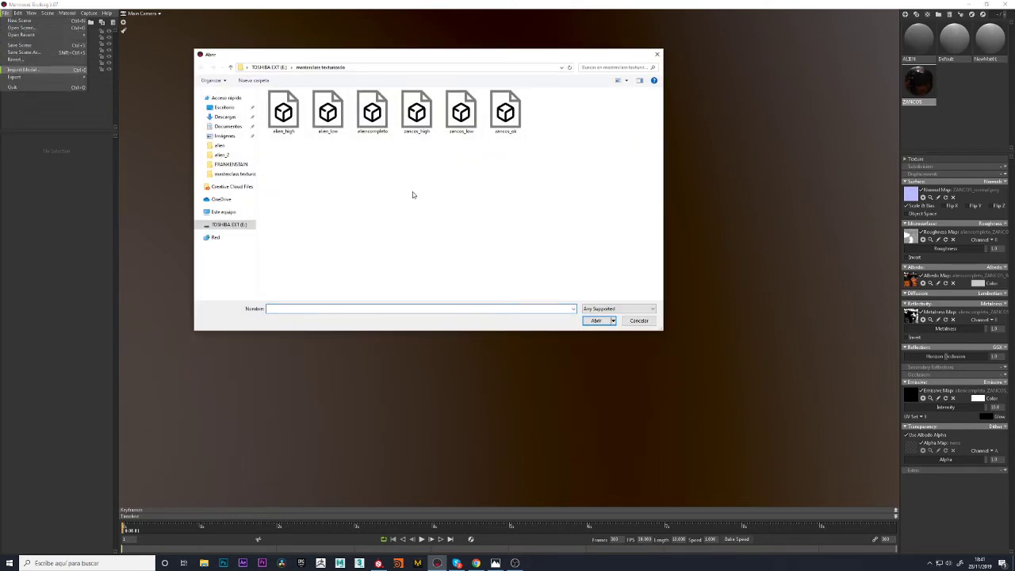
{"action": "left_click", "coordinate": [505, 115]}
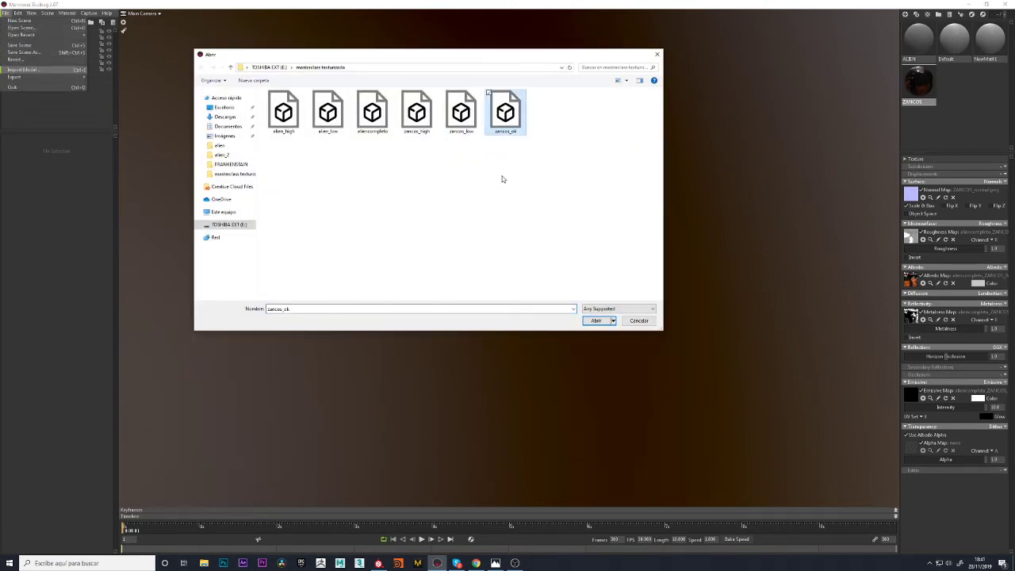
{"action": "left_click", "coordinate": [596, 321]}
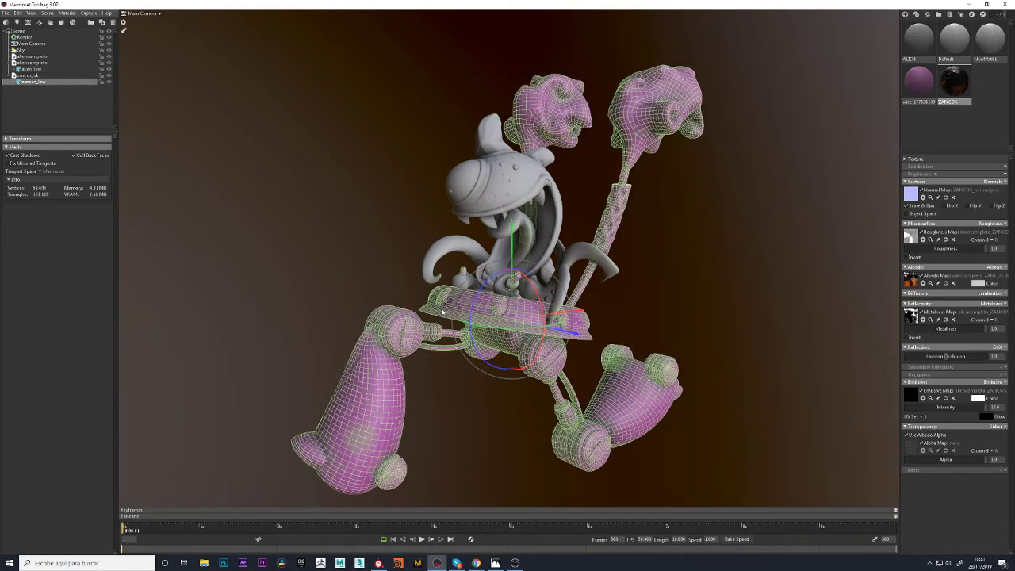
{"action": "left_click", "coordinate": [16, 85]}
{"action": "key", "text": "Delete"}
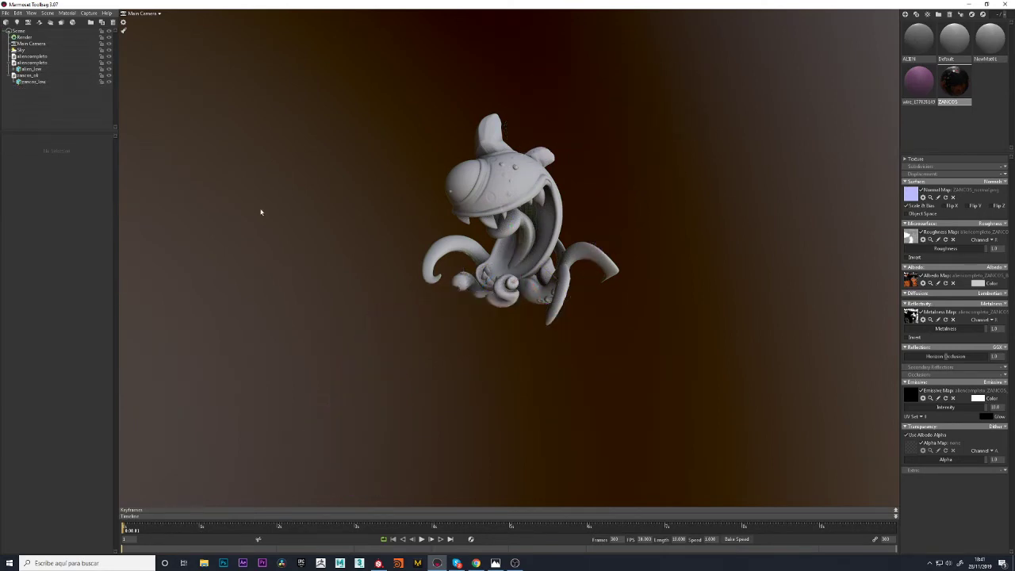
Re-import aliencompleto to restore the orange textured walker under the alien
{"action": "left_click", "coordinate": [6, 13]}
{"action": "left_click", "coordinate": [24, 69]}
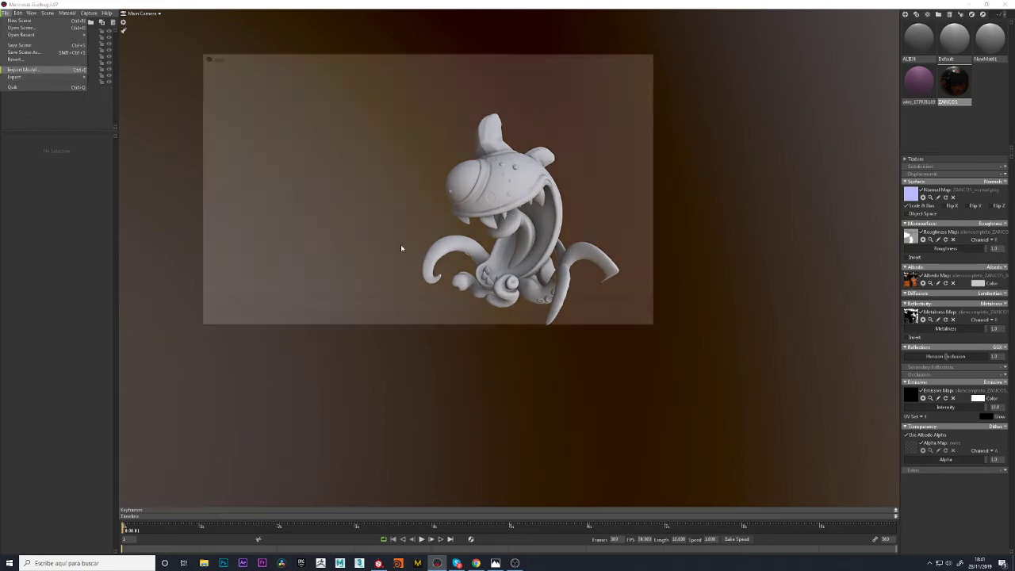
{"action": "double_click", "coordinate": [372, 113]}
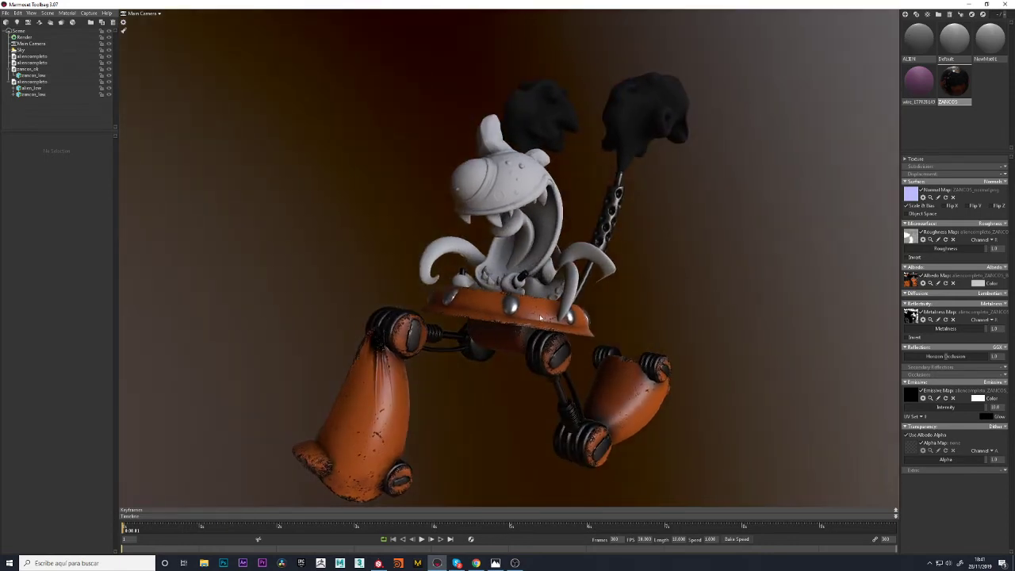
{"action": "left_click", "coordinate": [635, 389]}
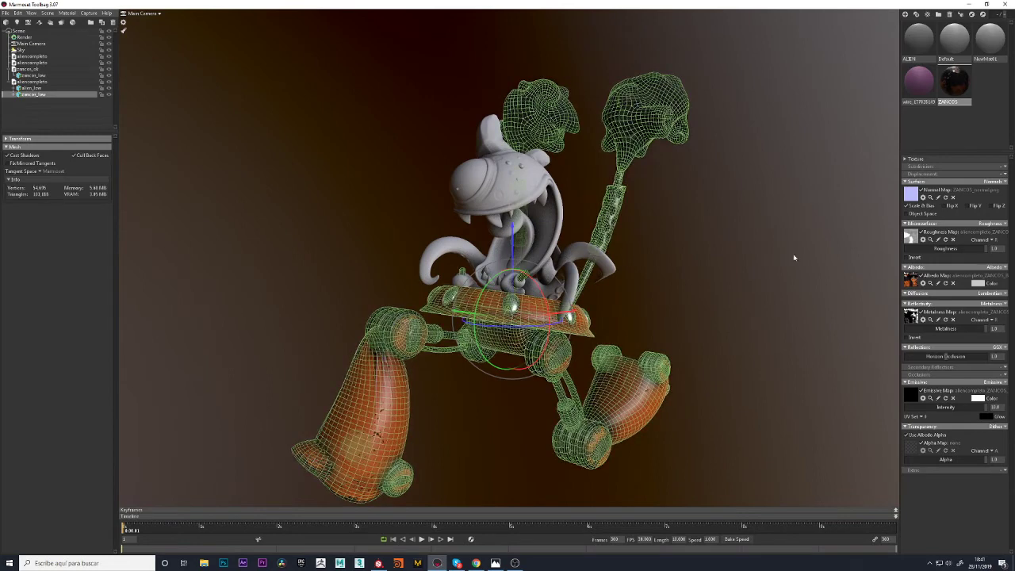
{"action": "left_click", "coordinate": [486, 198]}
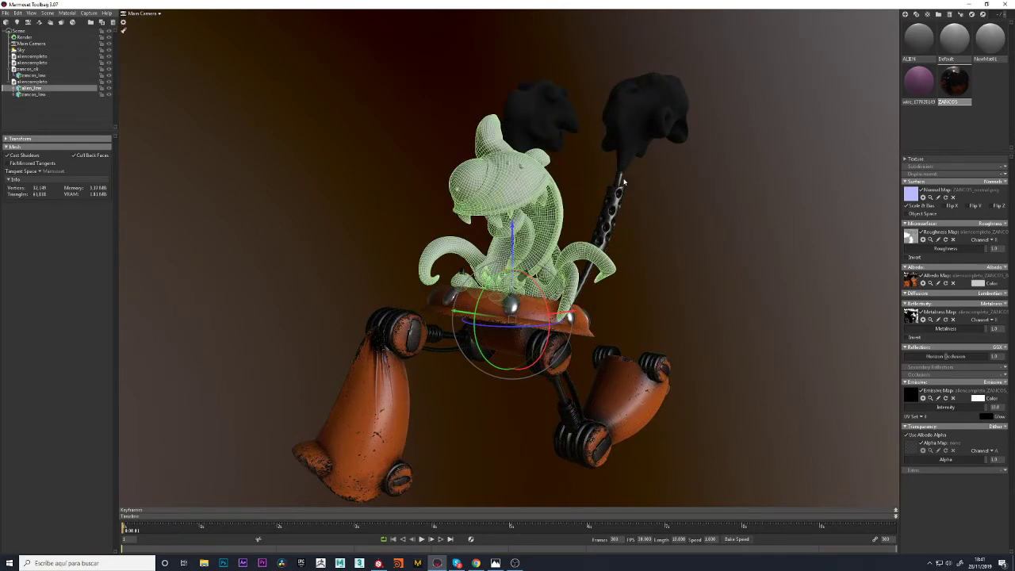
{"action": "key", "text": "ctrl+z"}
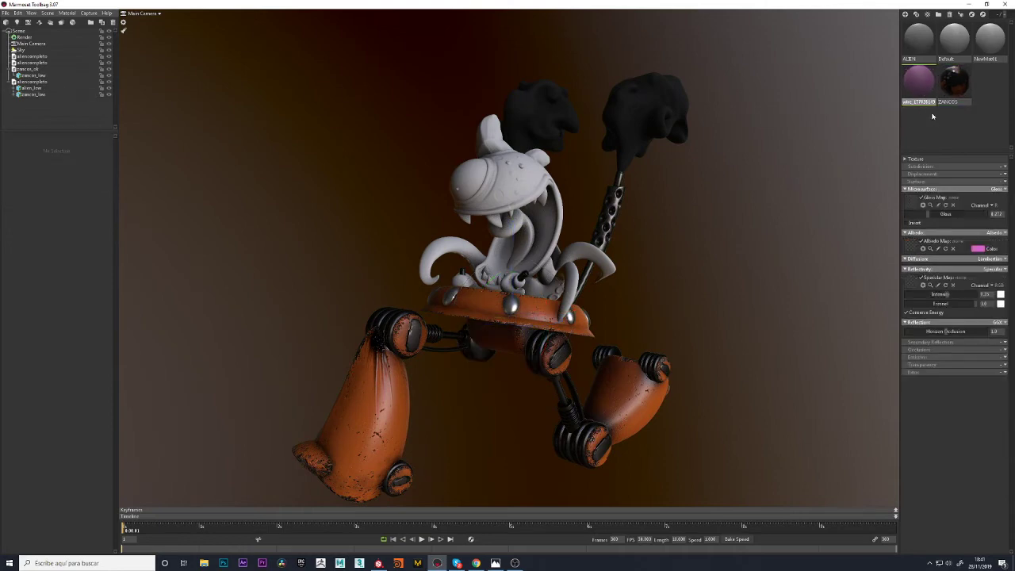
Delete the unused Default, NewMat01 and pink wire materials
{"action": "double_click", "coordinate": [955, 80]}
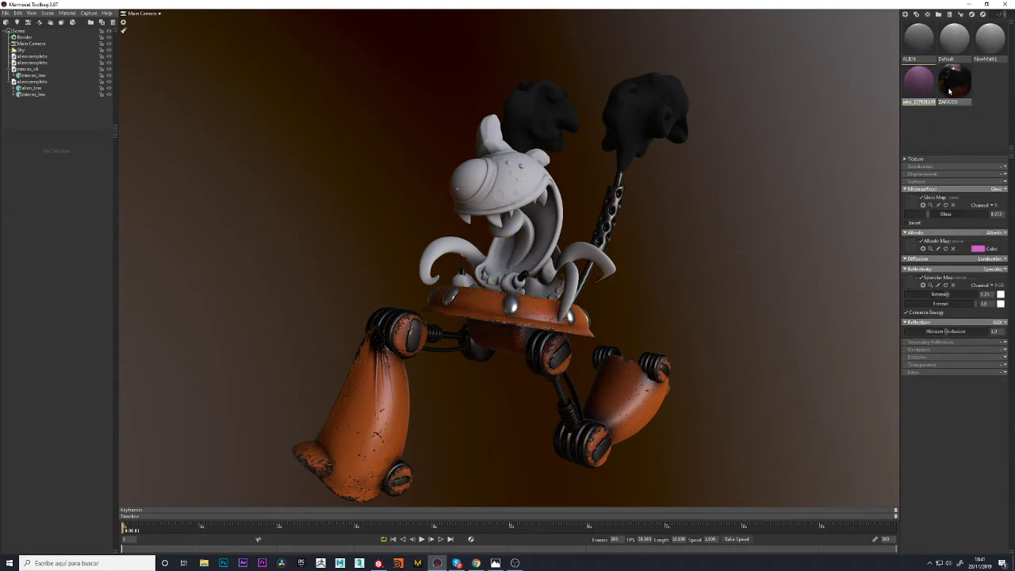
{"action": "left_click", "coordinate": [955, 43]}
{"action": "key", "text": "Delete"}
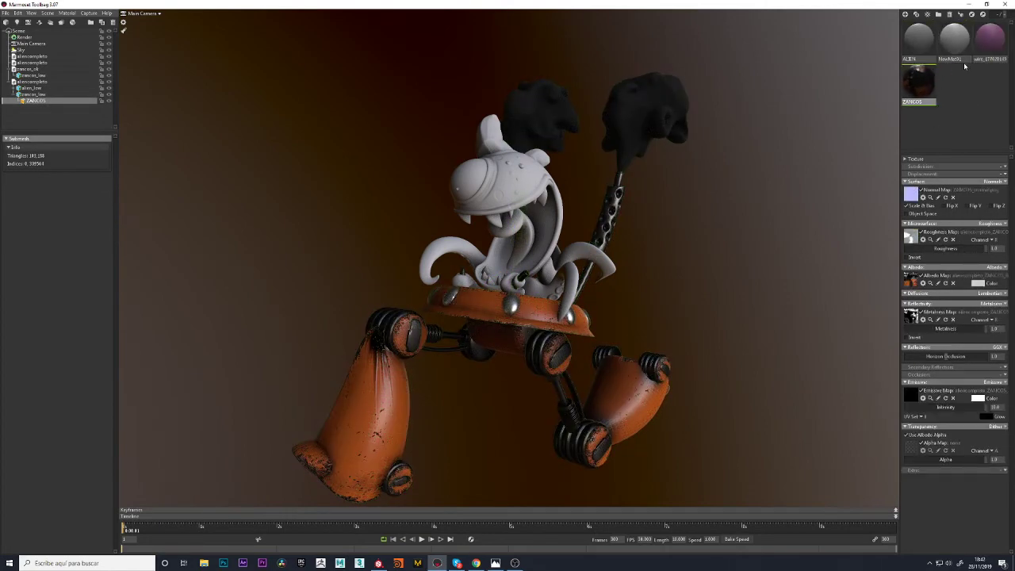
{"action": "left_click", "coordinate": [963, 43]}
{"action": "key", "text": "Delete"}
{"action": "left_click", "coordinate": [959, 44]}
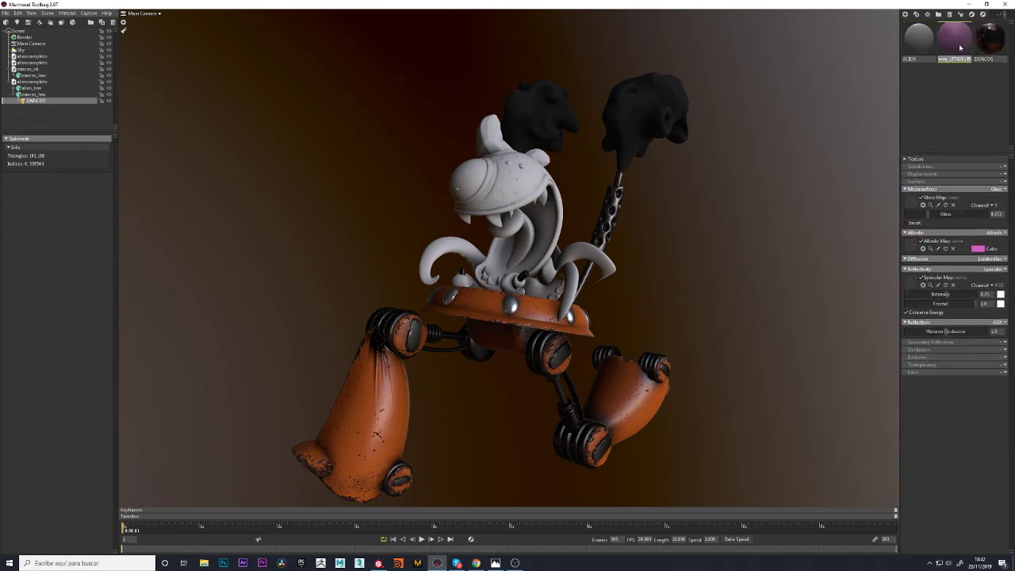
{"action": "key", "text": "Delete"}
Lower the ZANCOS material's roughness to about 0.158 while orbiting the model
{"action": "left_click", "coordinate": [955, 39]}
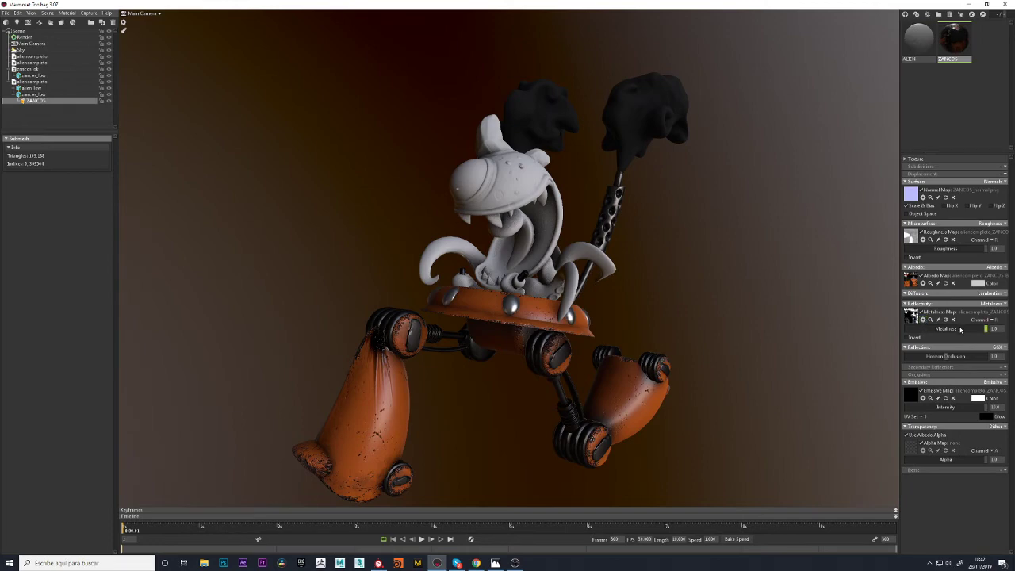
{"action": "left_click_drag", "start_coordinate": [748, 338], "coordinate": [714, 321]}
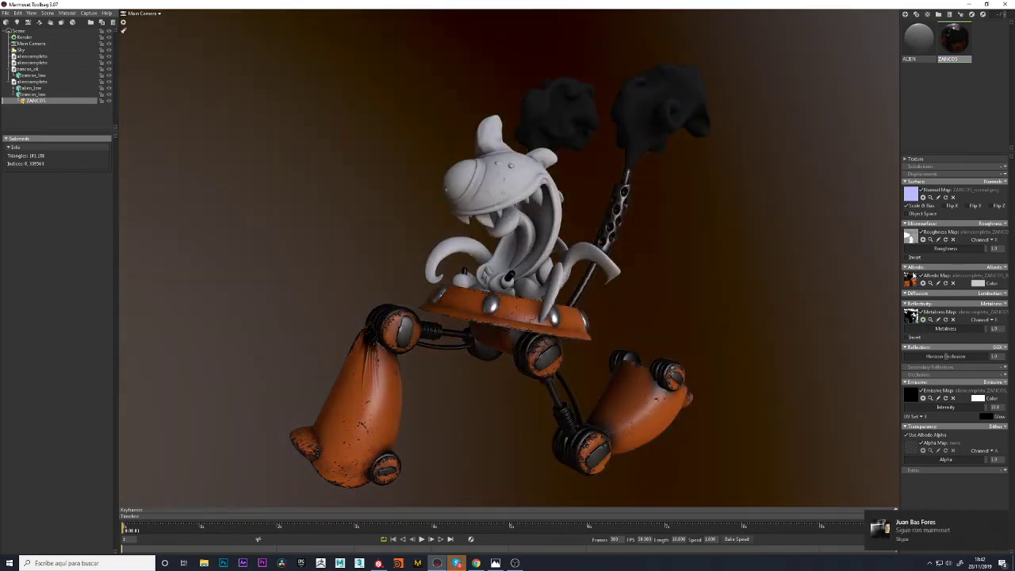
{"action": "mouse_move", "coordinate": [986, 249]}
{"action": "left_mouse_down"}
{"action": "mouse_move", "coordinate": [914, 251]}
{"action": "mouse_move", "coordinate": [1010, 248]}
{"action": "left_mouse_up"}
{"action": "left_click_drag", "start_coordinate": [686, 272], "coordinate": [738, 286]}
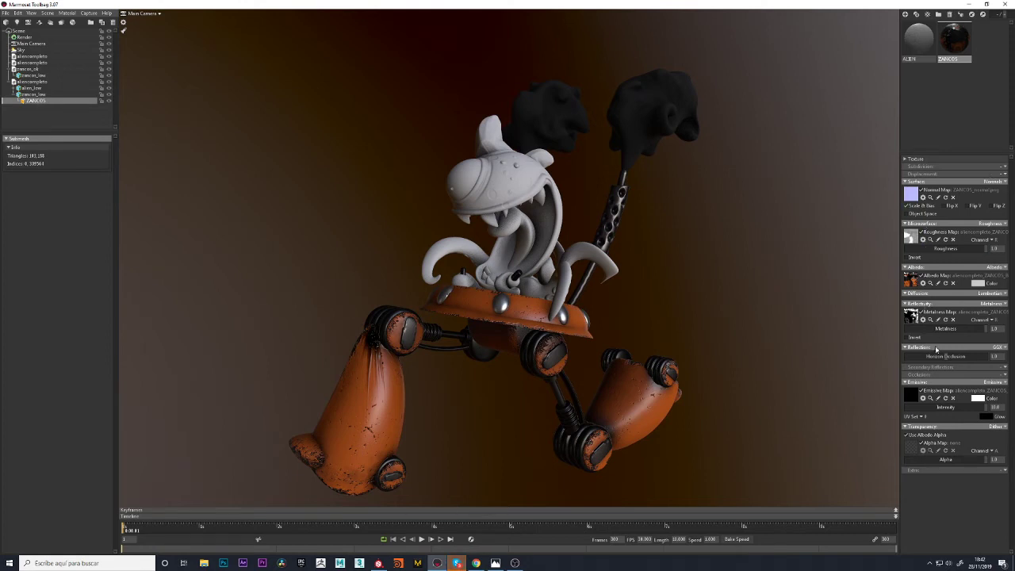
{"action": "left_click", "coordinate": [1001, 380]}
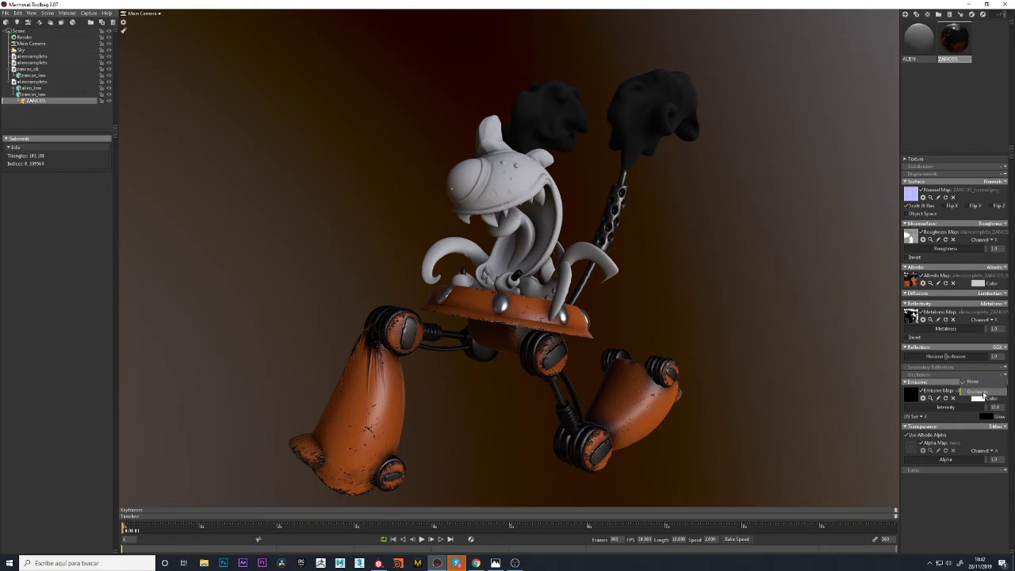
Add an Occlusion module to ZANCOS with ZANCOS_ao as the occlusion map
{"action": "left_click", "coordinate": [984, 394]}
{"action": "left_click", "coordinate": [912, 391]}
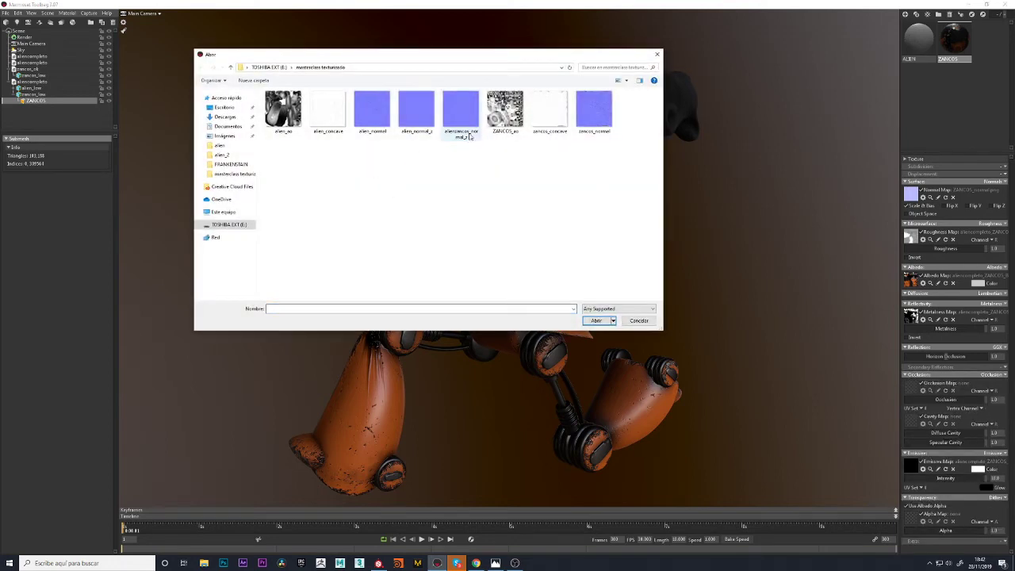
{"action": "double_click", "coordinate": [505, 110]}
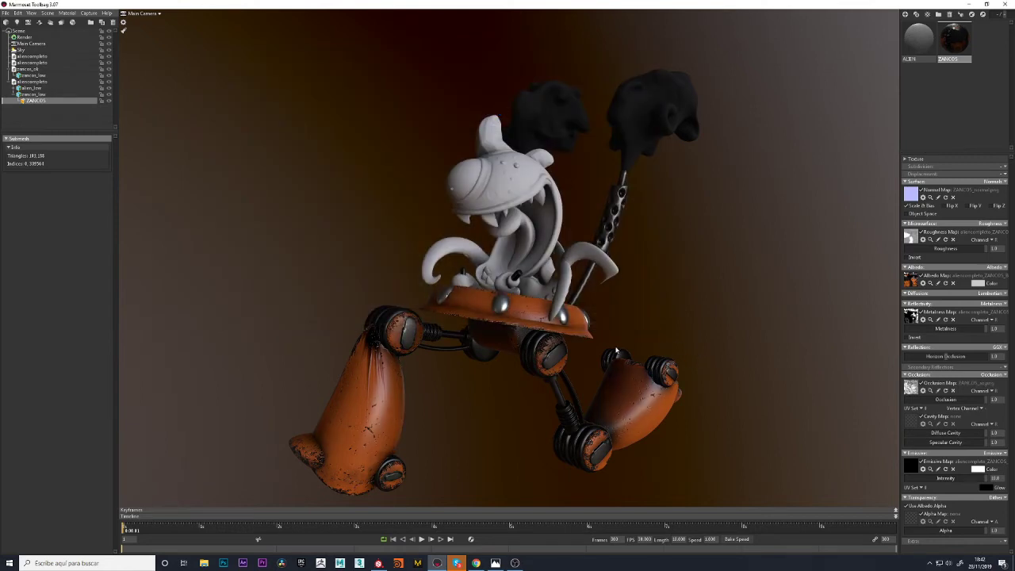
Load zancos_concave into the Cavity Map slot
{"action": "left_click", "coordinate": [913, 422]}
{"action": "double_click", "coordinate": [328, 111]}
{"action": "left_click", "coordinate": [916, 423]}
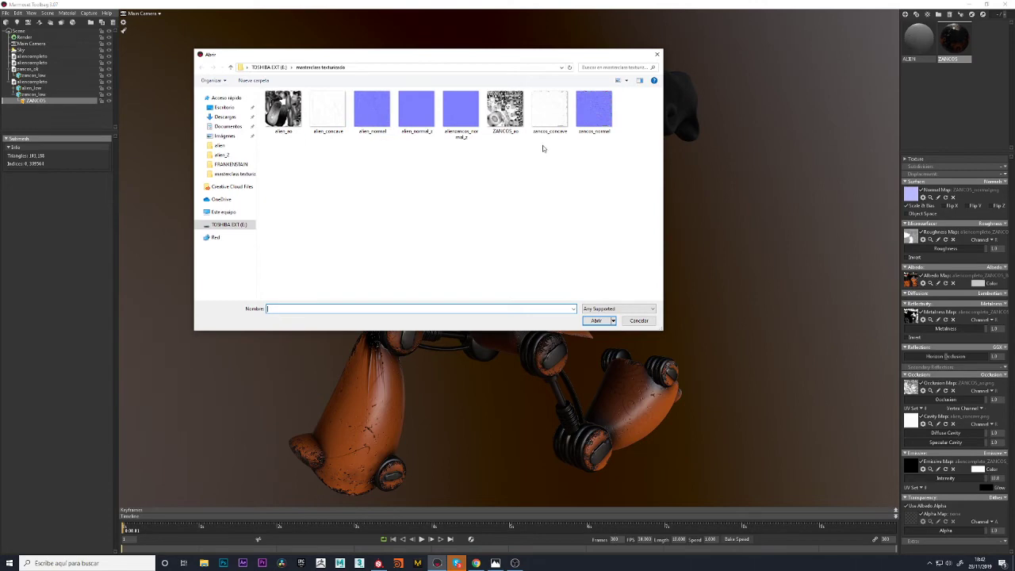
{"action": "left_click", "coordinate": [552, 118]}
{"action": "double_click", "coordinate": [551, 117]}
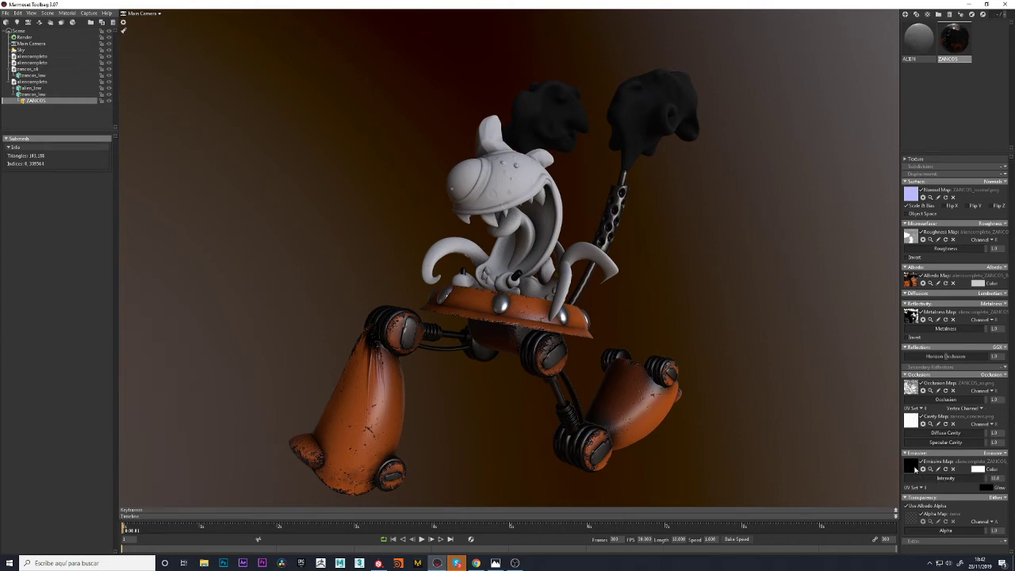
Select the zancos_low leg mesh, then return to Substance Painter
{"action": "left_click", "coordinate": [503, 309]}
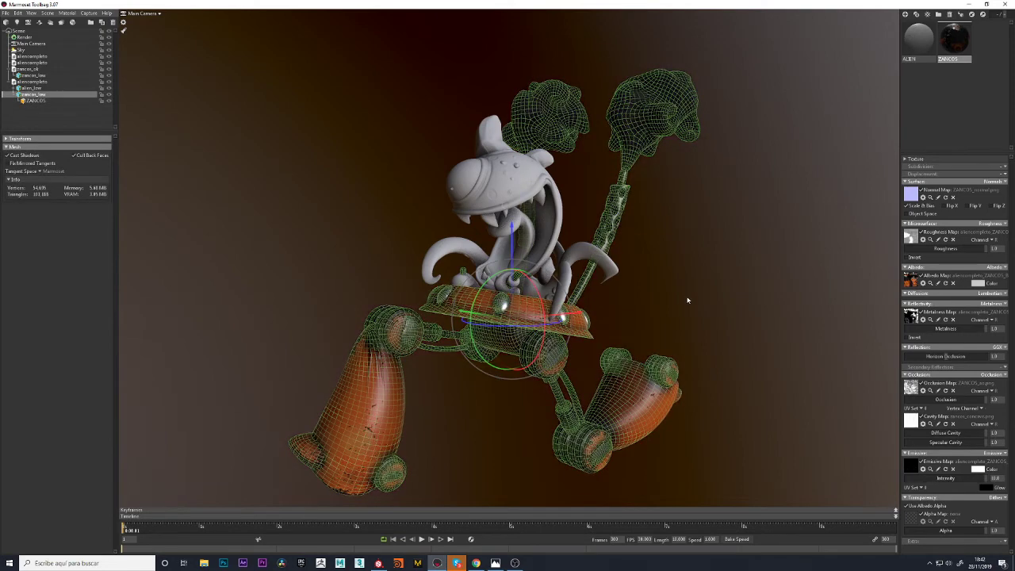
{"action": "left_click", "coordinate": [511, 311]}
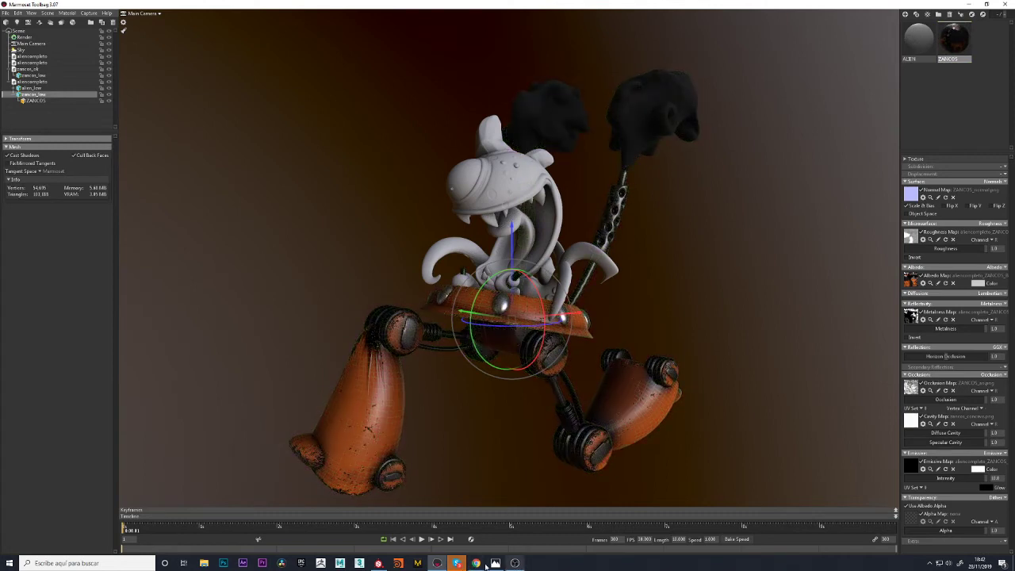
{"action": "left_click", "coordinate": [378, 563]}
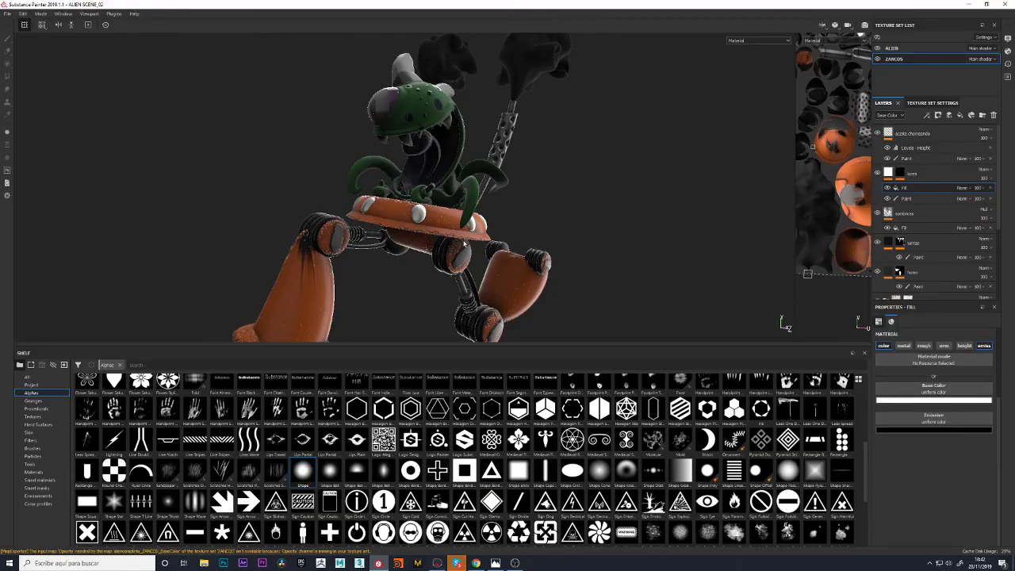
Remove the luces layer's mask and delete its Fill and Paint effects
{"action": "left_click", "coordinate": [905, 176]}
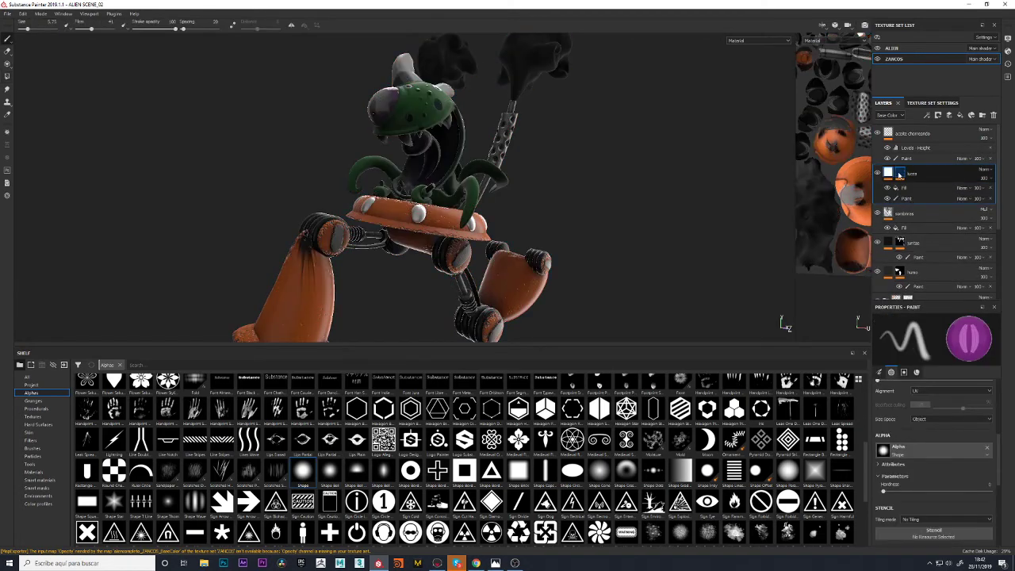
{"action": "key", "text": "4"}
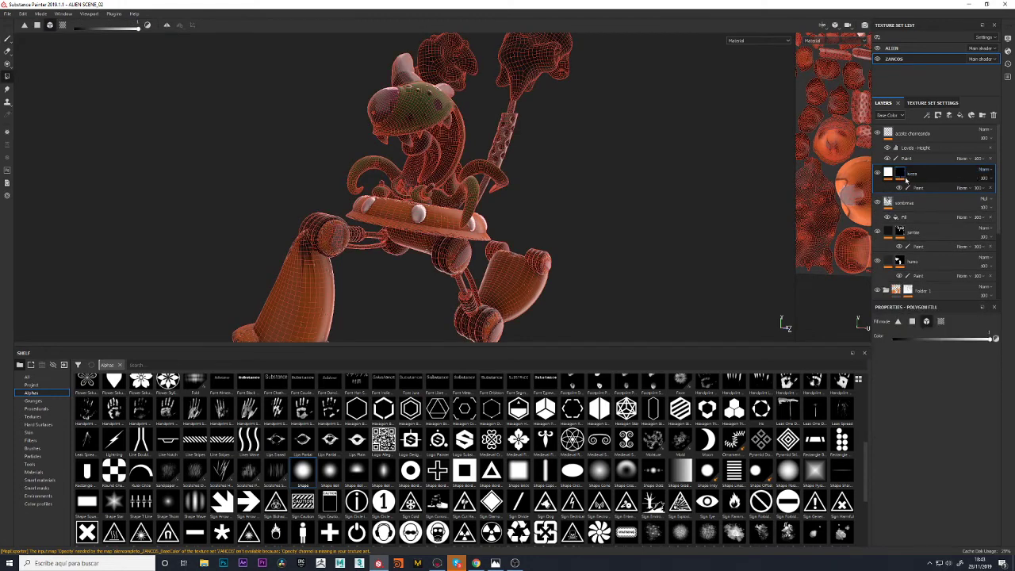
{"action": "right_click", "coordinate": [900, 172]}
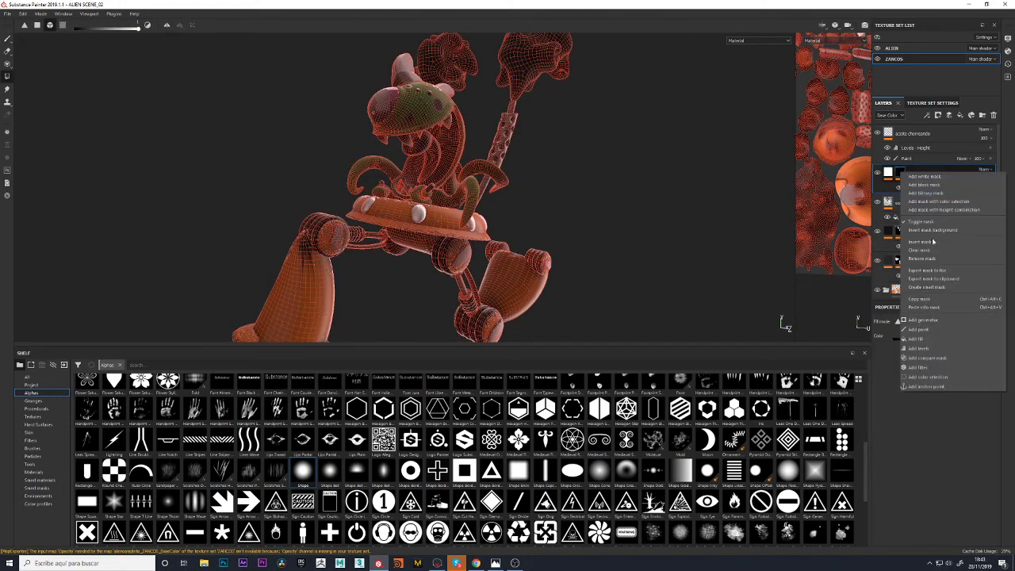
{"action": "left_click", "coordinate": [920, 250]}
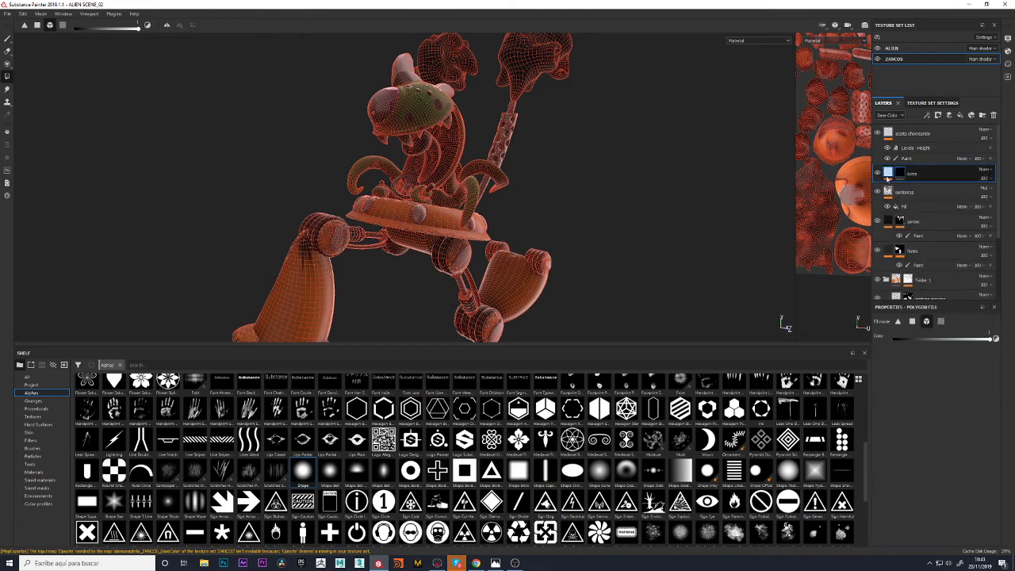
{"action": "left_click", "coordinate": [899, 174]}
{"action": "right_click", "coordinate": [899, 174]}
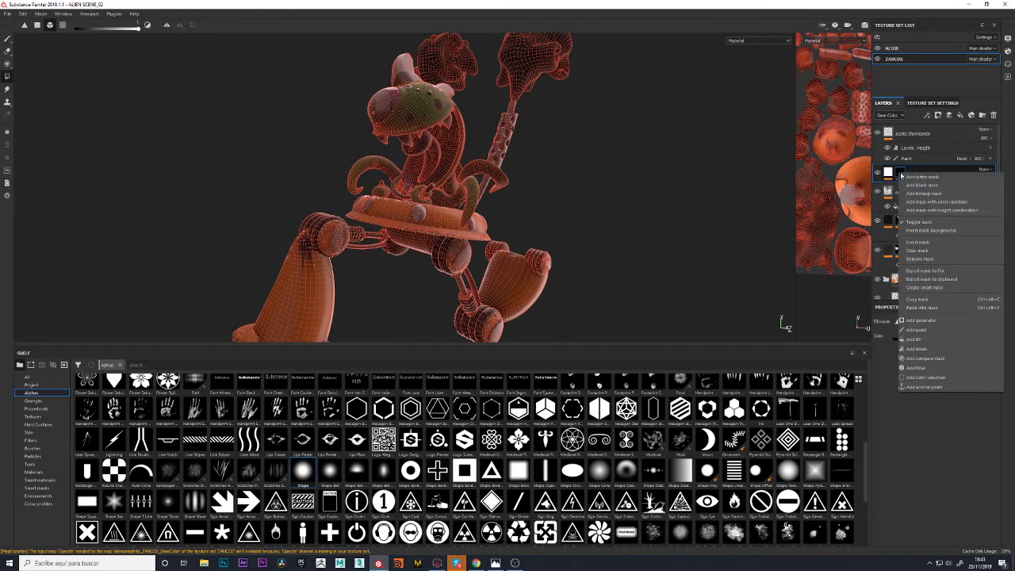
{"action": "left_click", "coordinate": [914, 260]}
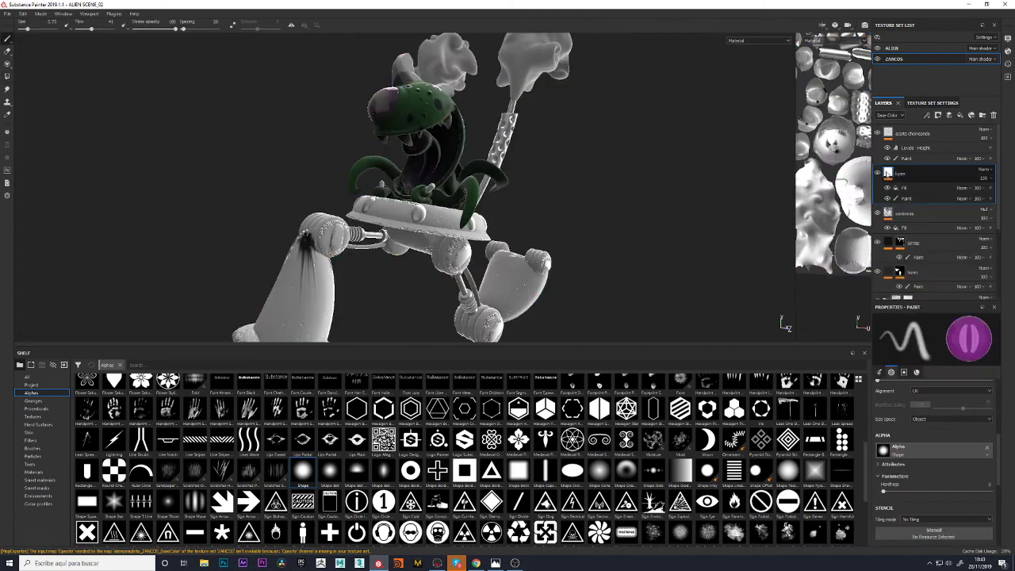
{"action": "key", "text": "Delete"}
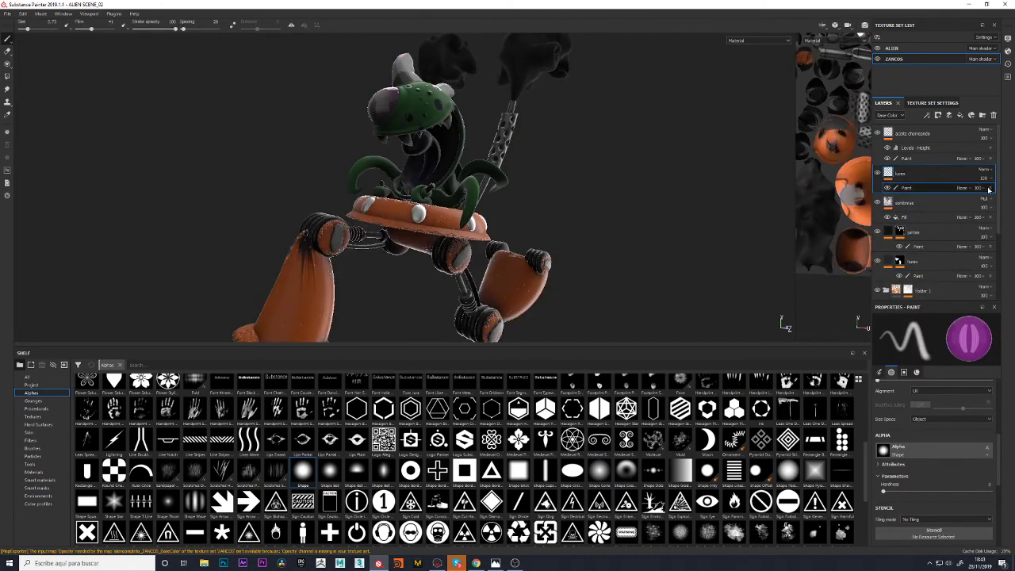
{"action": "key", "text": "Delete"}
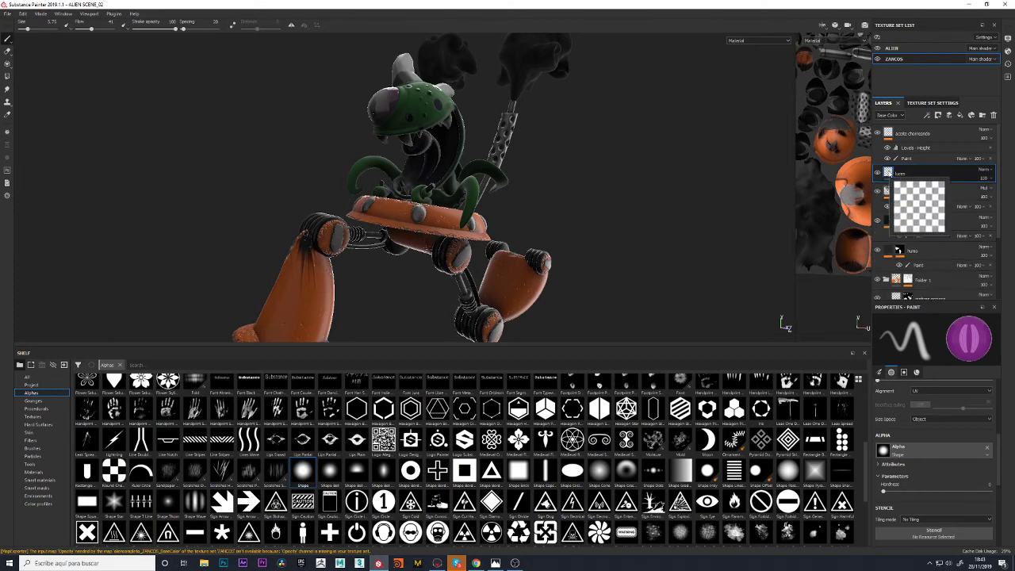
Add a Paint effect to the luces layer, set its base colour and disable the height channel
{"action": "right_click", "coordinate": [888, 172]}
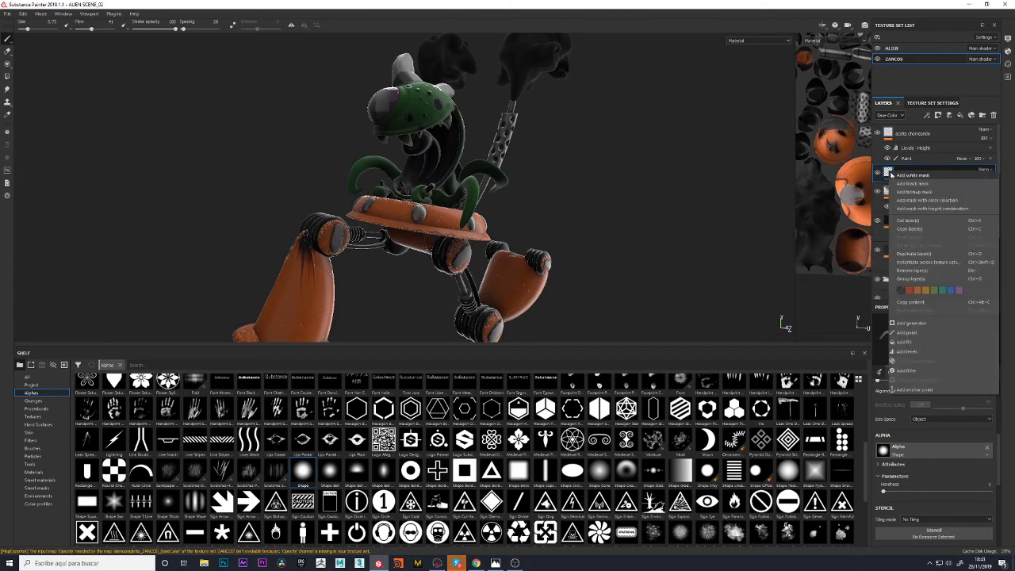
{"action": "left_click", "coordinate": [912, 334]}
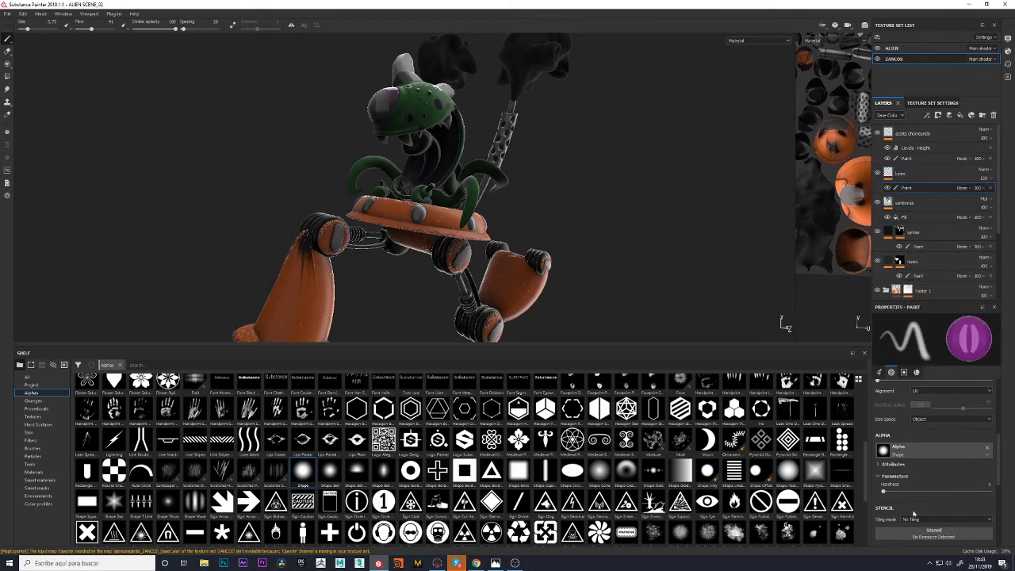
{"action": "scroll", "coordinate": [916, 510], "scroll_direction": "down", "scroll_amount": 5}
{"action": "scroll", "coordinate": [914, 503], "scroll_direction": "down", "scroll_amount": 5}
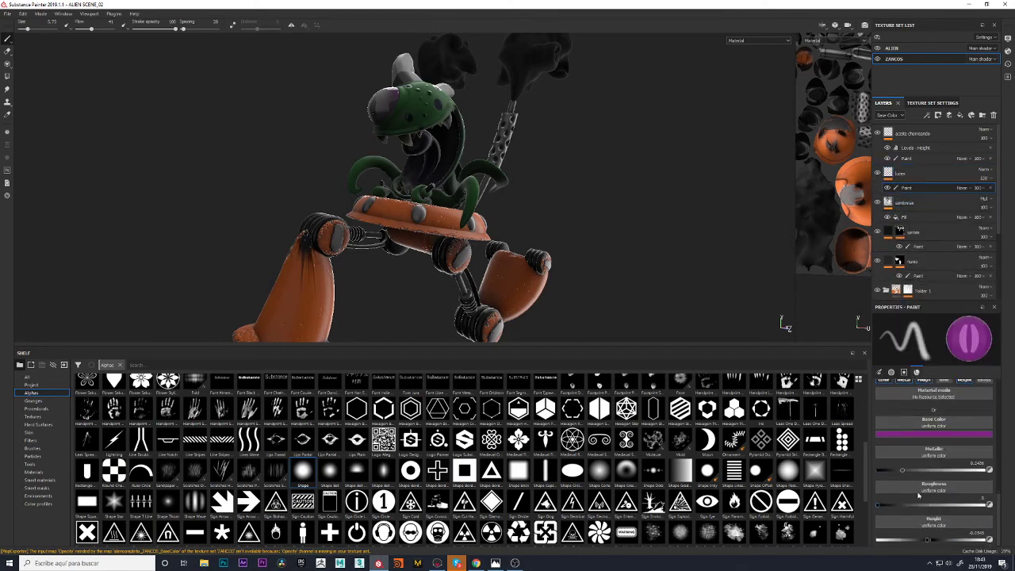
{"action": "left_click", "coordinate": [922, 437]}
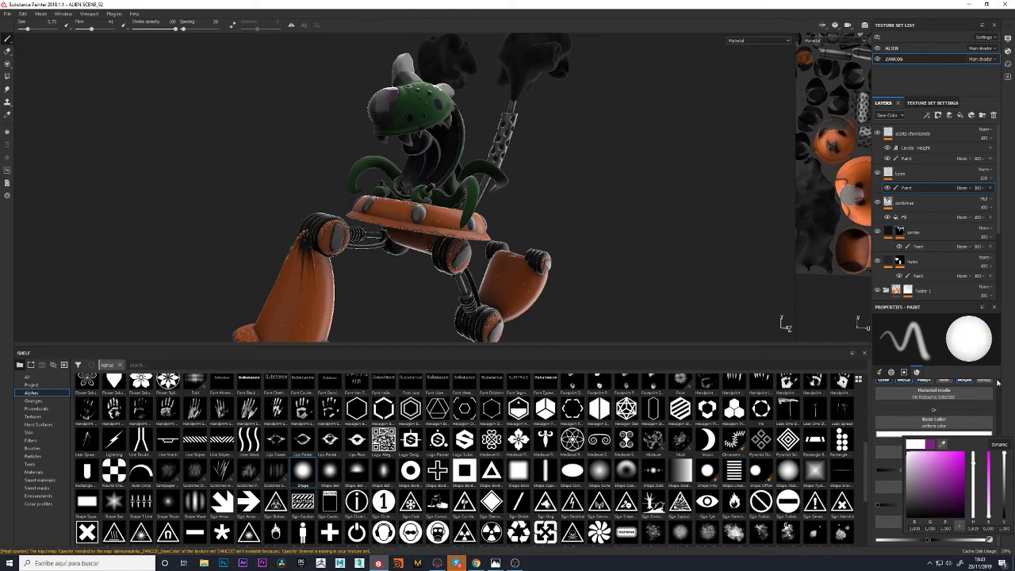
{"action": "scroll", "coordinate": [937, 446], "scroll_direction": "up", "scroll_amount": 3}
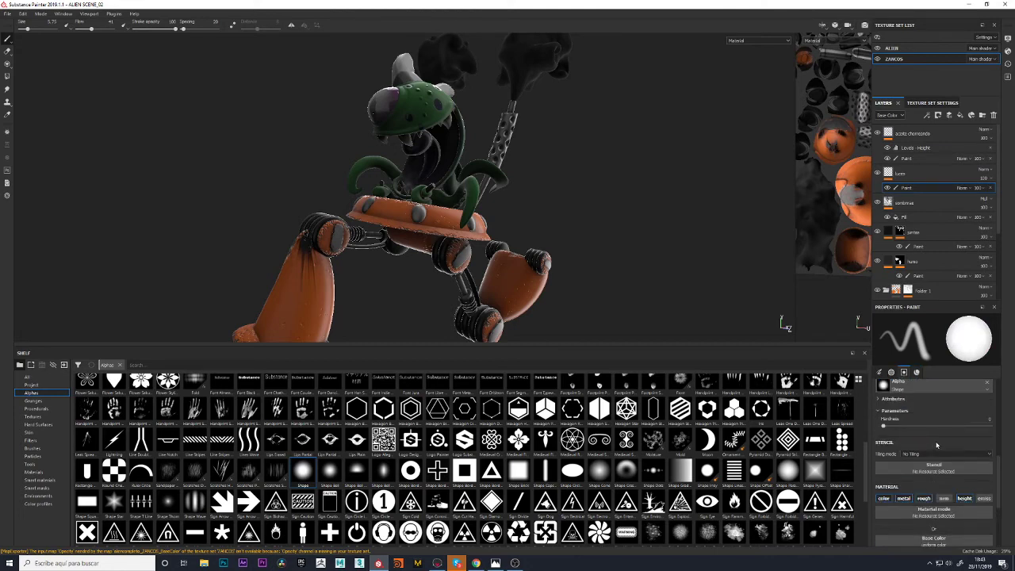
{"action": "left_click", "coordinate": [963, 498]}
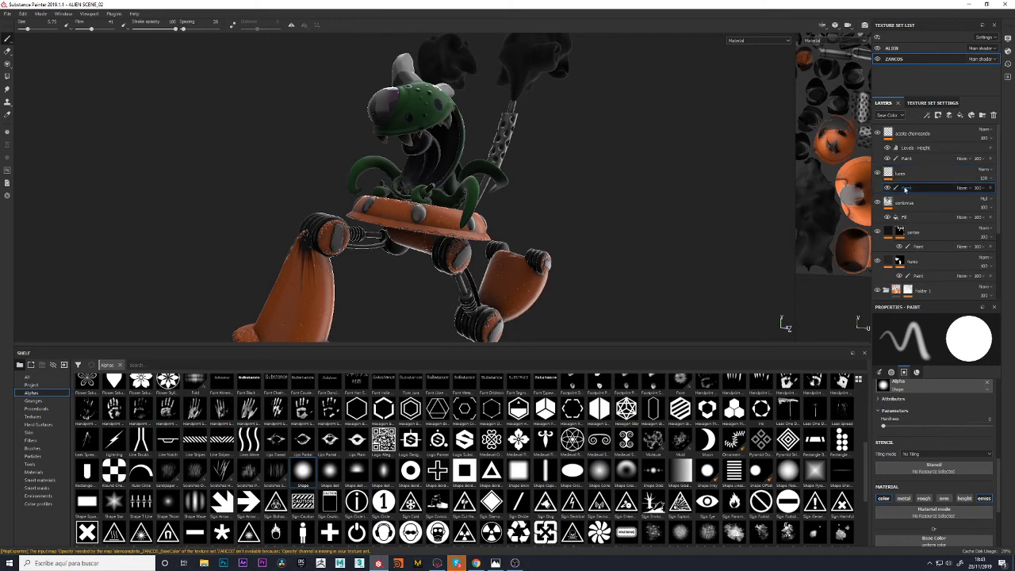
Move the luces layer to the top of the ZANCOS layer stack
{"action": "left_click", "coordinate": [8, 77]}
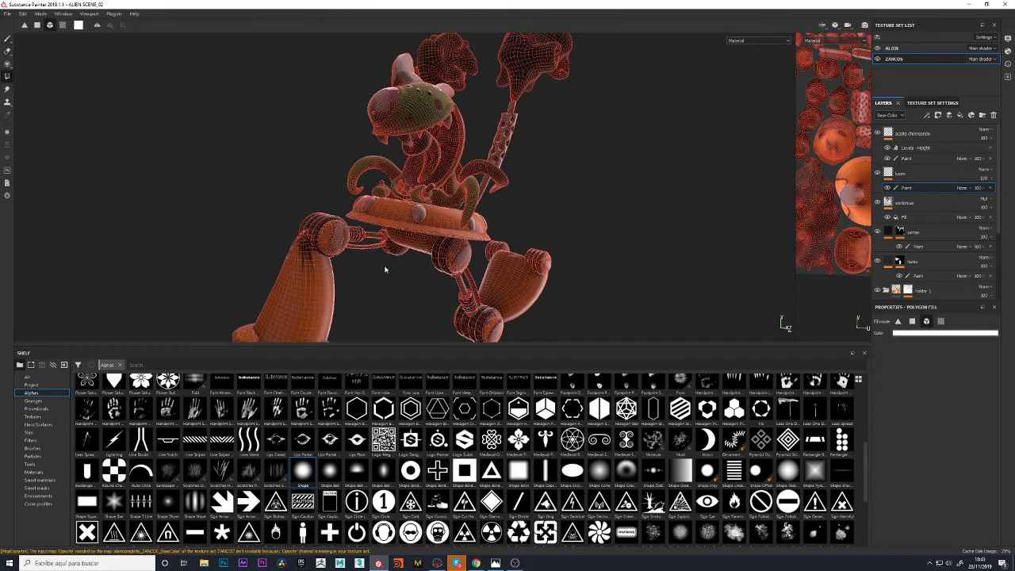
{"action": "mouse_move", "coordinate": [558, 223]}
{"action": "left_mouse_down", "text": "alt"}
{"action": "mouse_move", "coordinate": [444, 230]}
{"action": "mouse_move", "coordinate": [511, 233]}
{"action": "mouse_move", "coordinate": [476, 235]}
{"action": "left_mouse_up", "text": "alt"}
{"action": "mouse_move", "coordinate": [607, 256]}
{"action": "left_mouse_down", "text": "alt"}
{"action": "mouse_move", "coordinate": [652, 264]}
{"action": "mouse_move", "coordinate": [455, 262]}
{"action": "left_mouse_up", "text": "alt"}
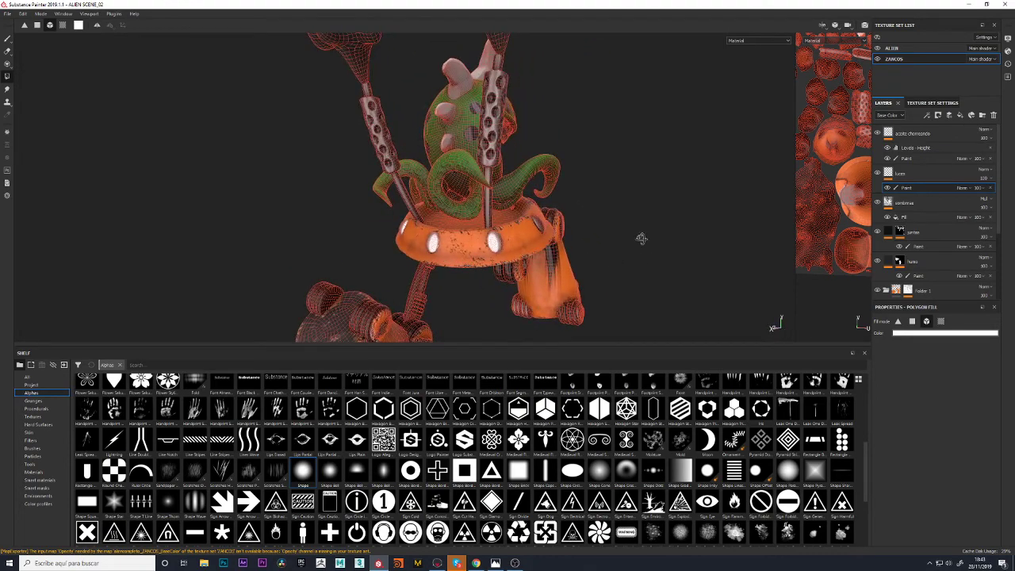
{"action": "mouse_move", "coordinate": [641, 238]}
{"action": "left_mouse_down", "text": "alt"}
{"action": "mouse_move", "coordinate": [641, 212]}
{"action": "mouse_move", "coordinate": [453, 236]}
{"action": "left_mouse_up", "text": "alt"}
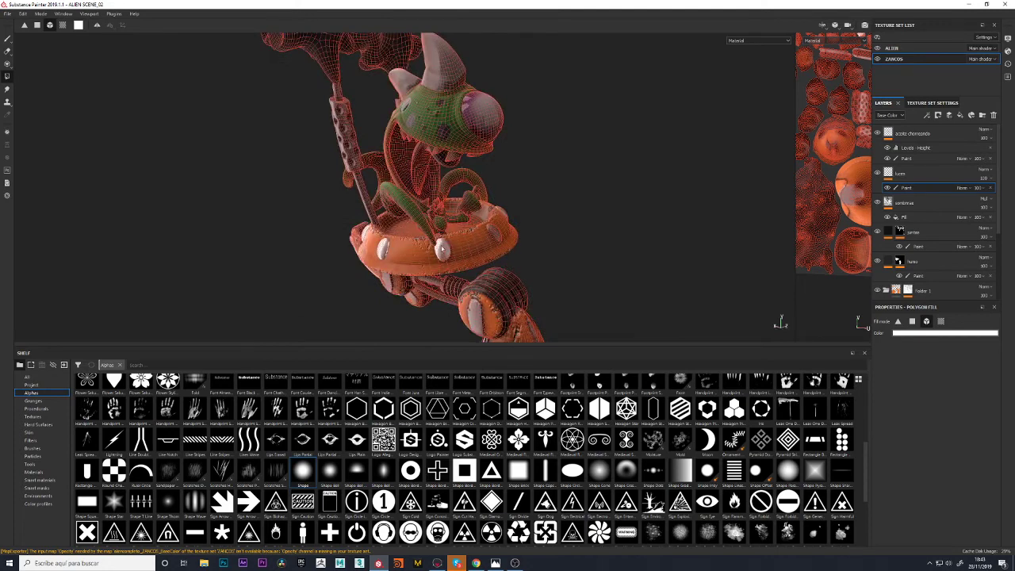
{"action": "left_click_drag", "start_coordinate": [594, 245], "coordinate": [397, 257], "text": "alt"}
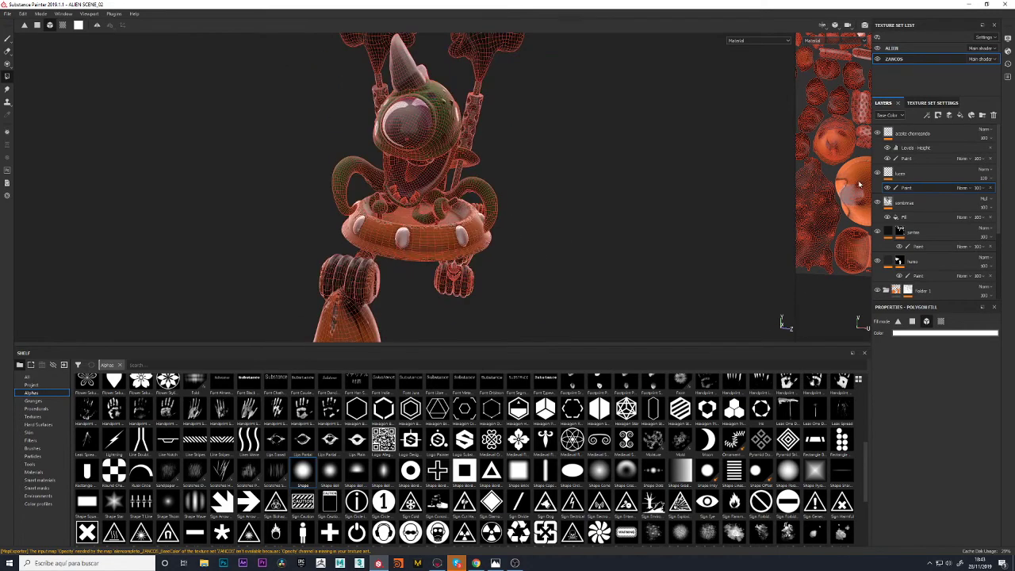
{"action": "left_click_drag", "start_coordinate": [904, 173], "coordinate": [905, 130]}
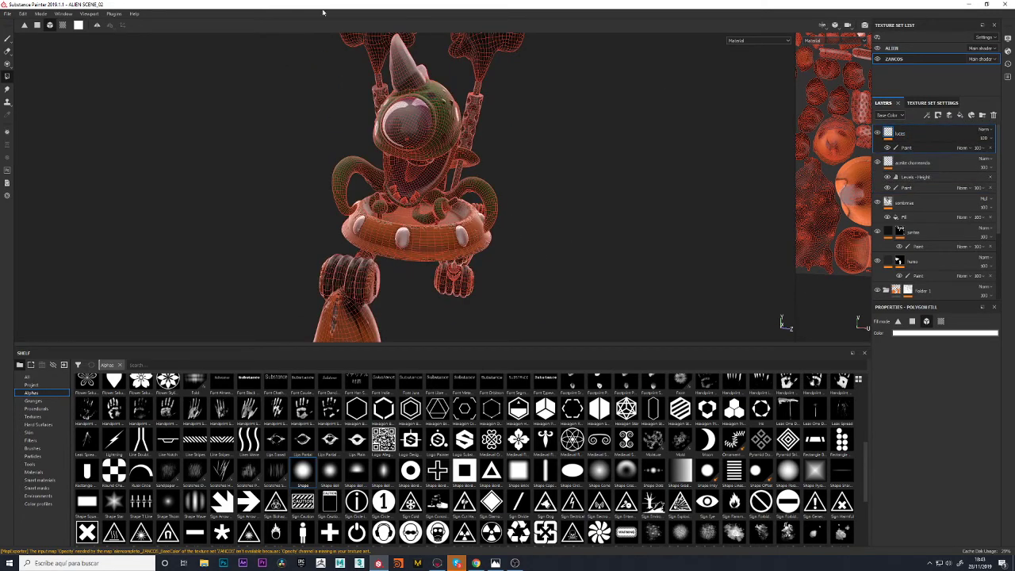
{"action": "left_click", "coordinate": [7, 14]}
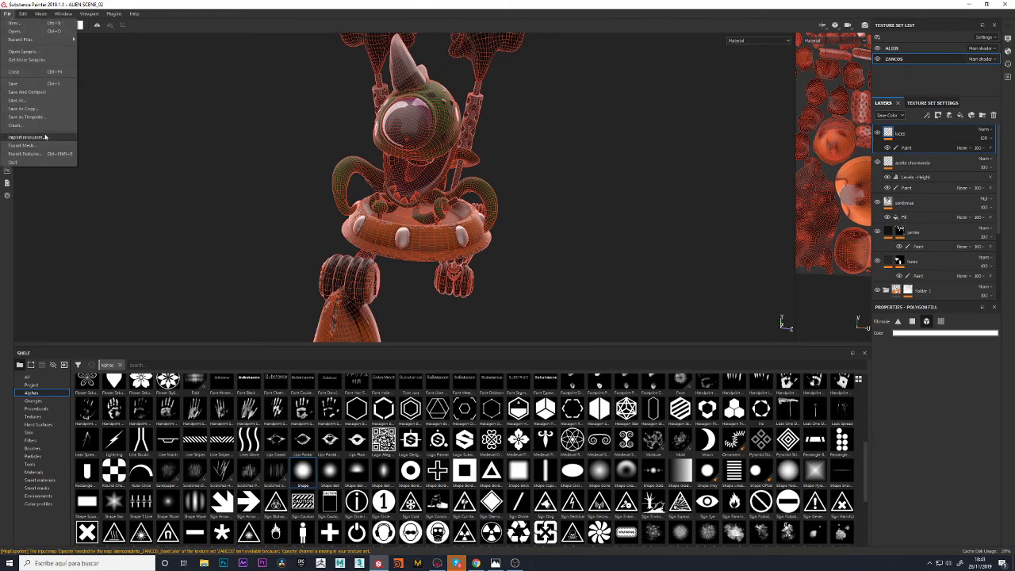
Export the texture sets to a newly created 'alien 3' folder inside alien_2
{"action": "left_click", "coordinate": [25, 153]}
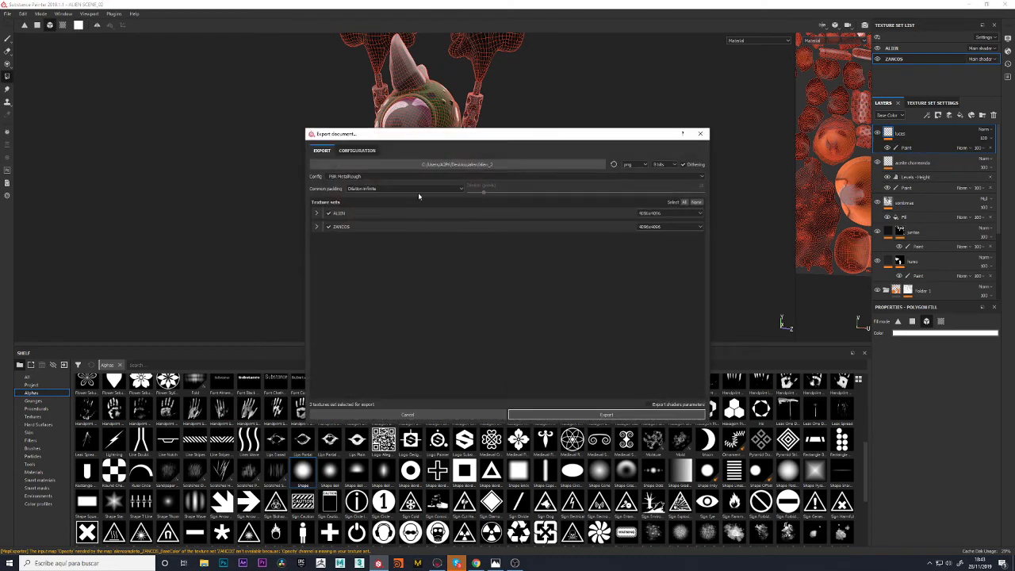
{"action": "left_click", "coordinate": [432, 165]}
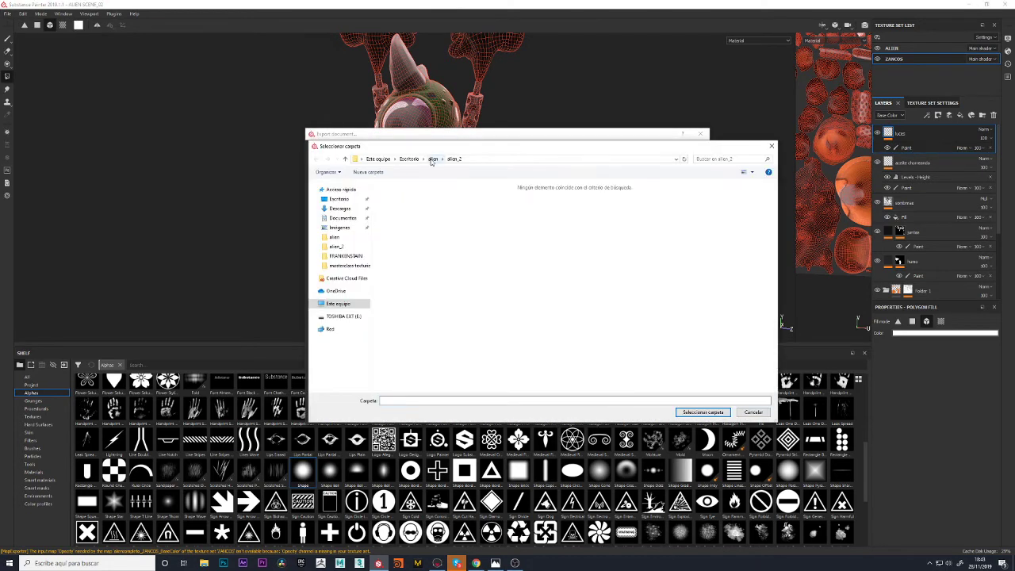
{"action": "left_click", "coordinate": [369, 172]}
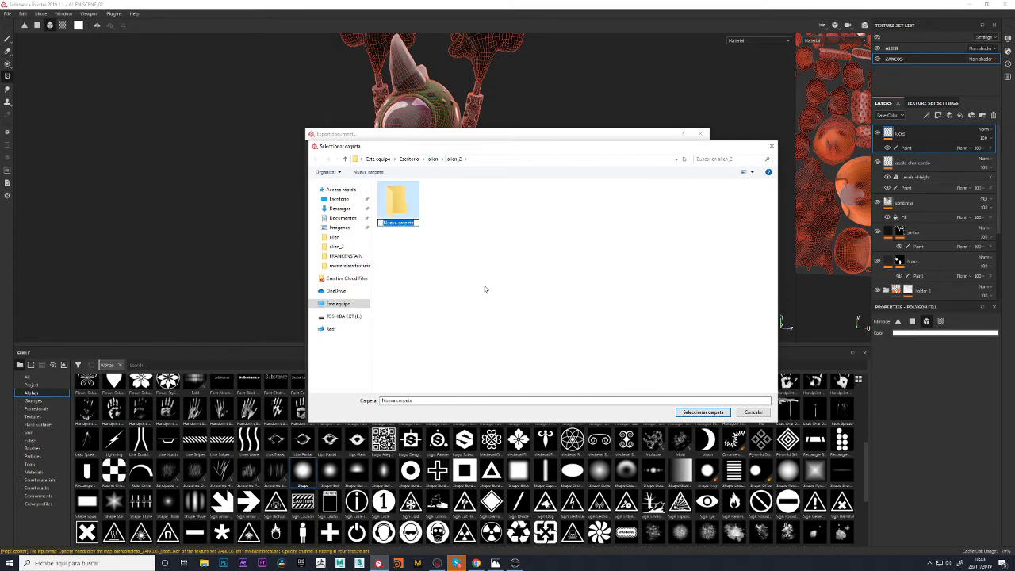
{"action": "type", "text": "alien"}
{"action": "type", "text": " 3"}
{"action": "key", "text": "Return"}
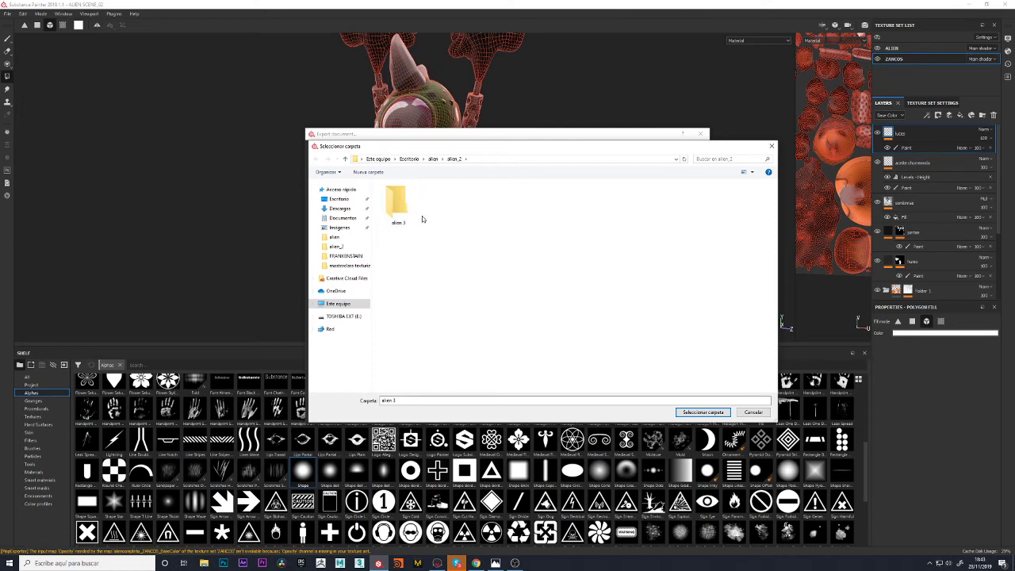
{"action": "double_click", "coordinate": [406, 207]}
{"action": "left_click", "coordinate": [703, 413]}
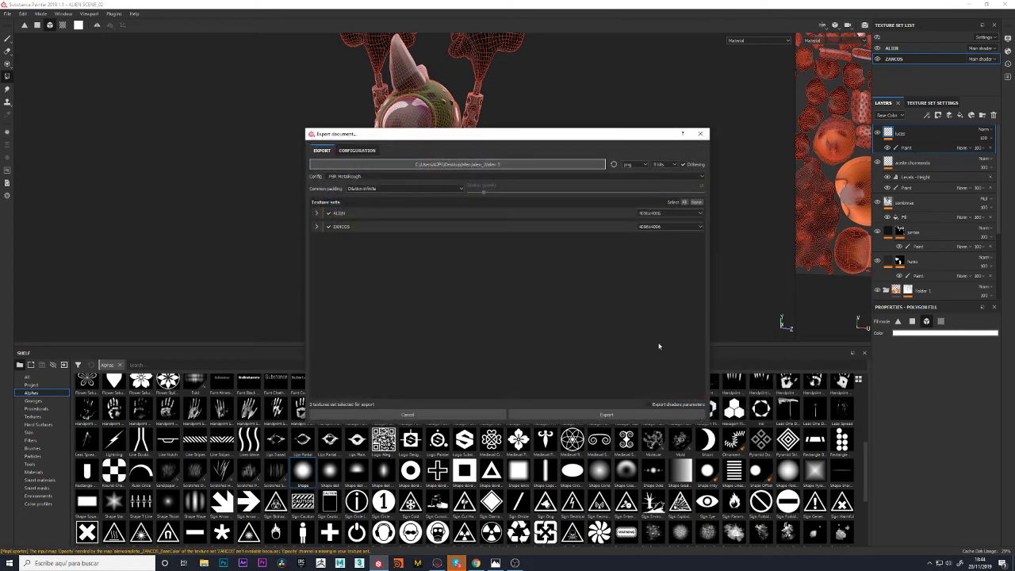
{"action": "left_click", "coordinate": [650, 414]}
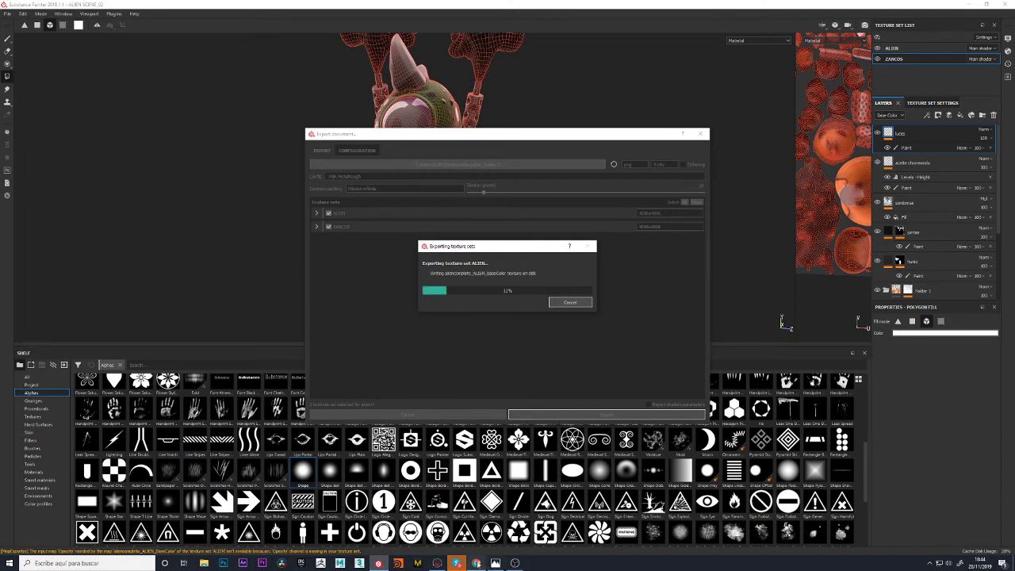
{"action": "left_click", "coordinate": [439, 563]}
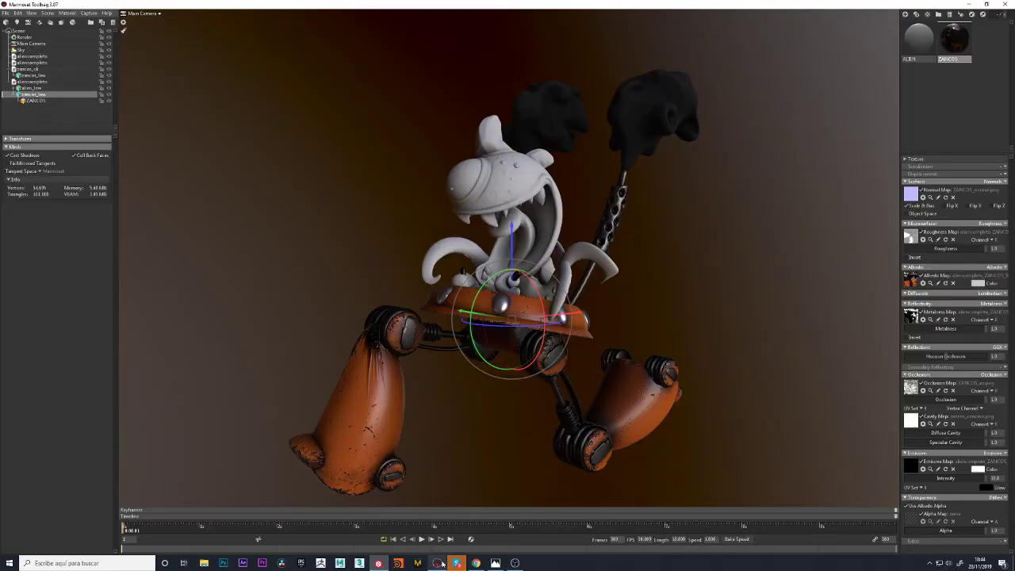
Load the ALIEN BaseColor texture as the Albedo and Specular maps, with lower specular intensity
{"action": "left_click", "coordinate": [911, 46]}
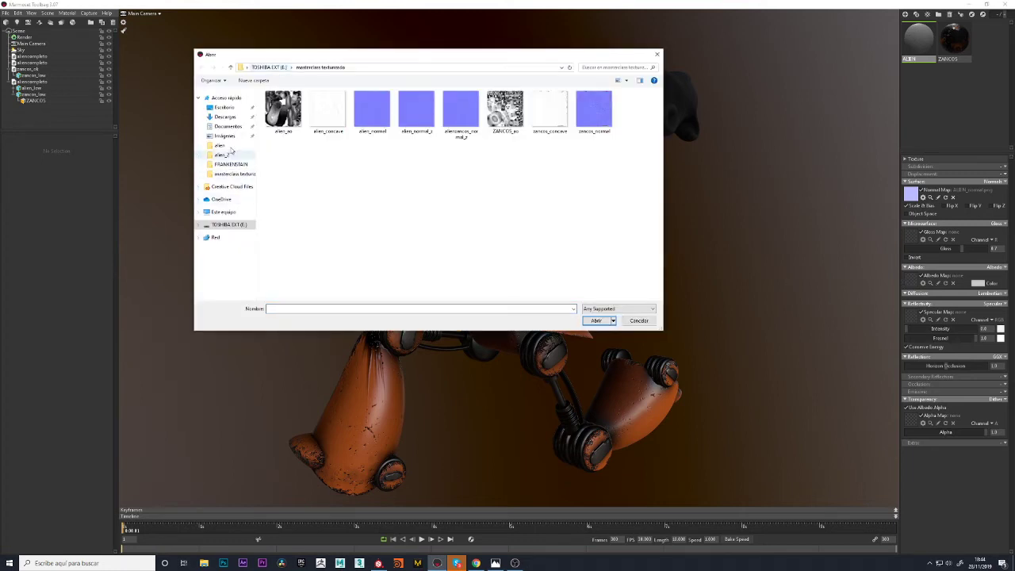
{"action": "left_click", "coordinate": [230, 111]}
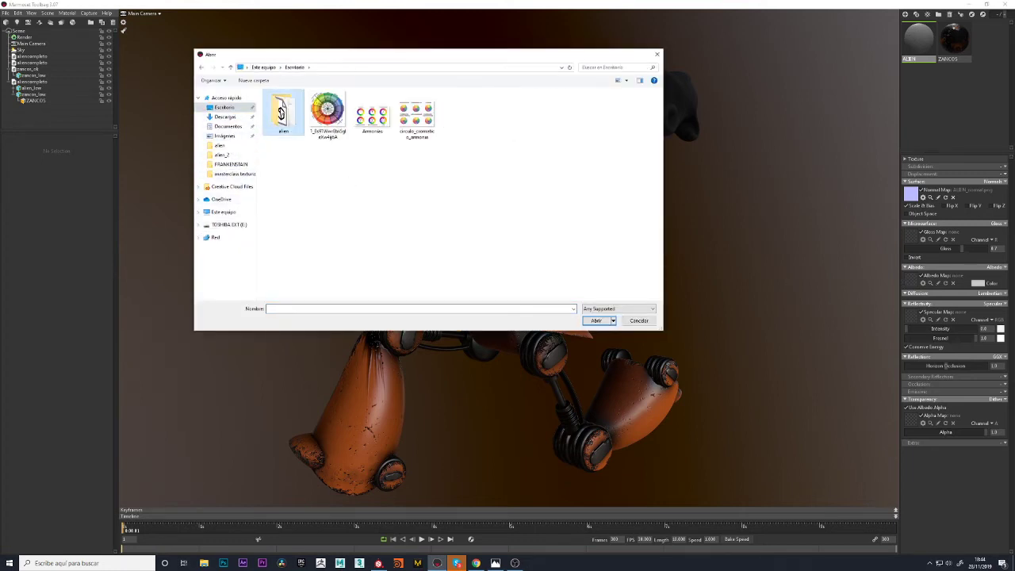
{"action": "double_click", "coordinate": [286, 115]}
{"action": "double_click", "coordinate": [284, 114]}
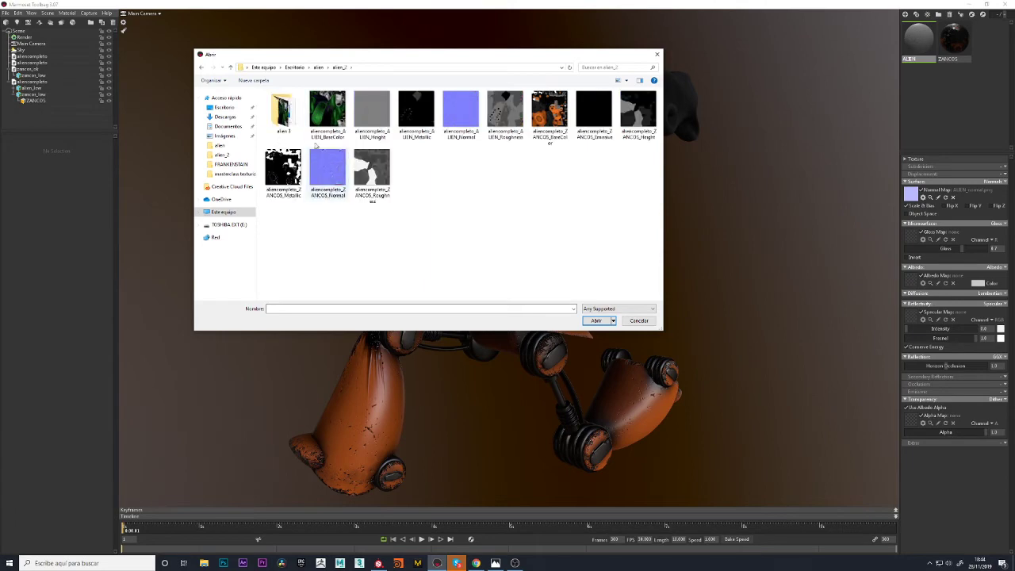
{"action": "double_click", "coordinate": [328, 115]}
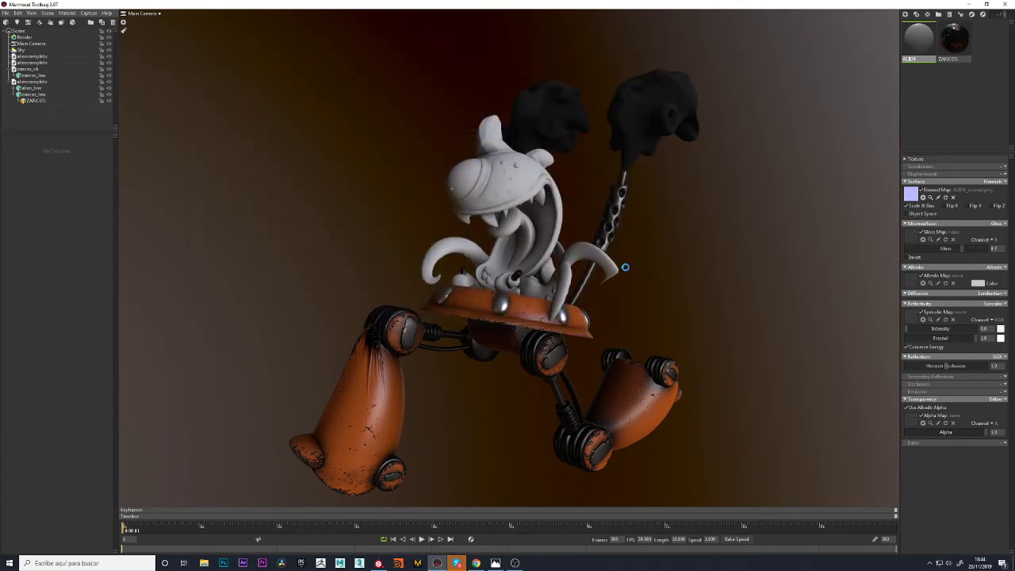
{"action": "left_click", "coordinate": [913, 318]}
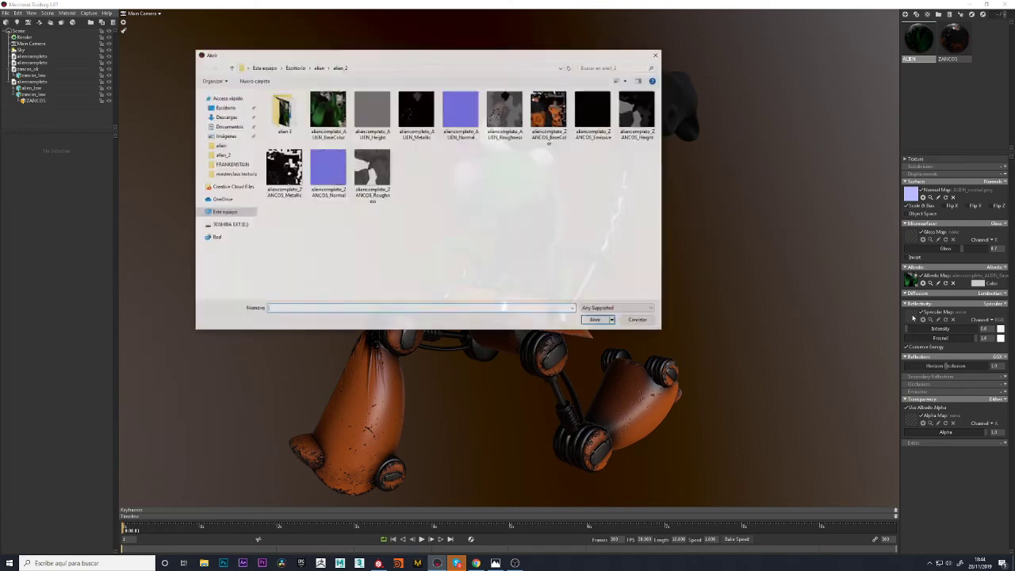
{"action": "double_click", "coordinate": [328, 118]}
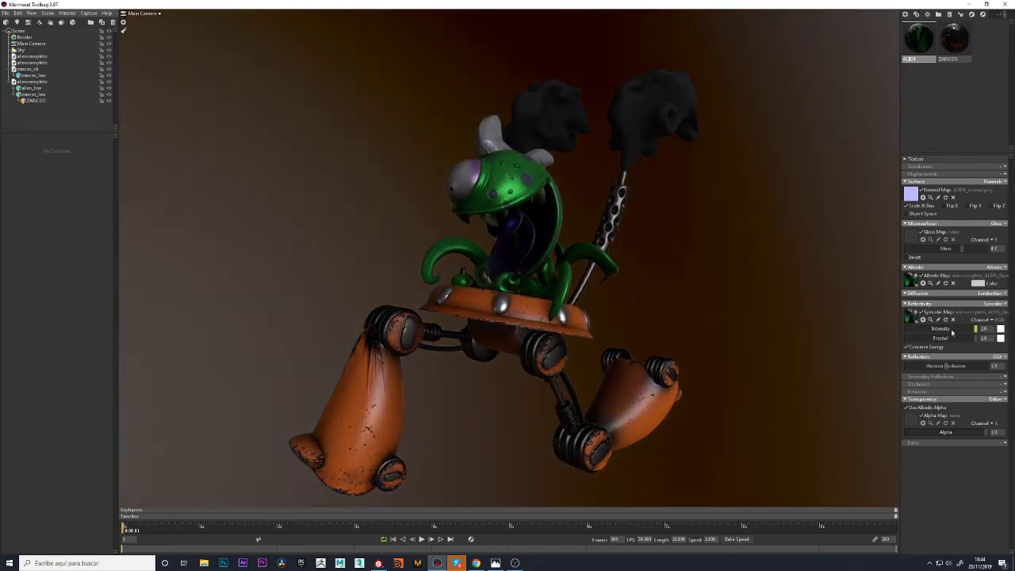
{"action": "left_click_drag", "start_coordinate": [952, 333], "coordinate": [936, 328]}
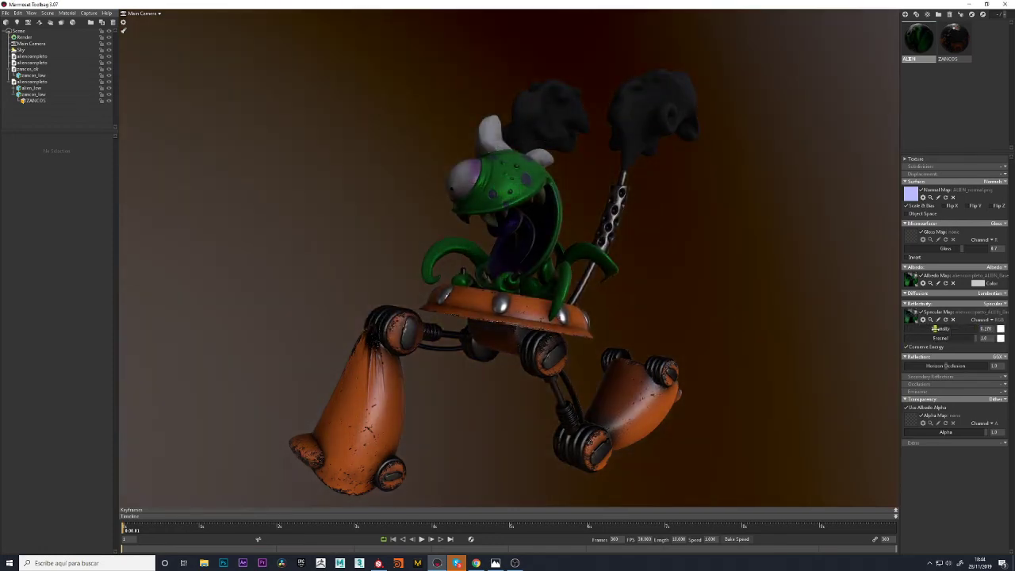
Load the Roughness texture as the Gloss Map, inverted, and adjust the gloss value
{"action": "left_click_drag", "start_coordinate": [962, 248], "coordinate": [980, 248]}
{"action": "left_click", "coordinate": [914, 239]}
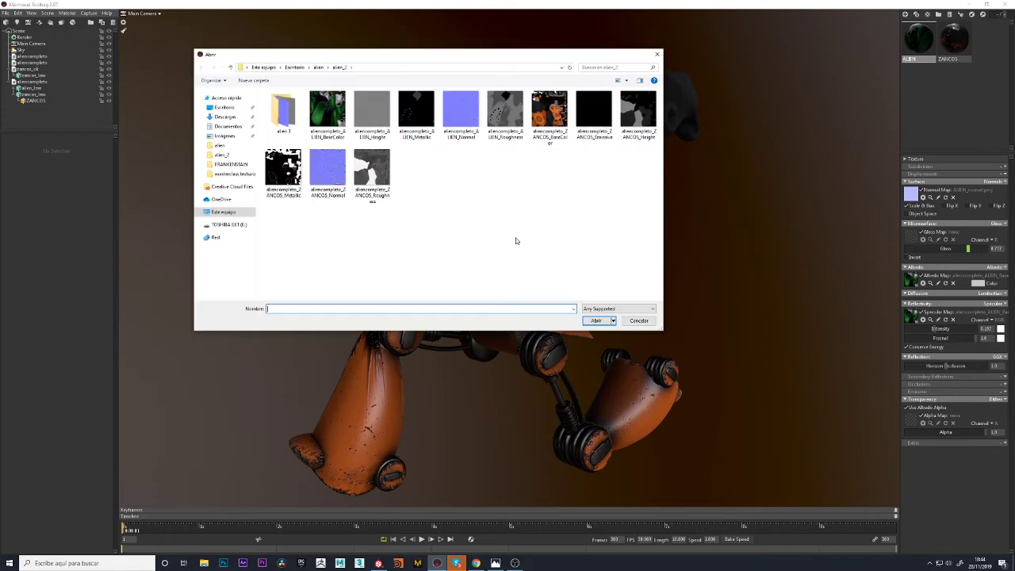
{"action": "double_click", "coordinate": [378, 176]}
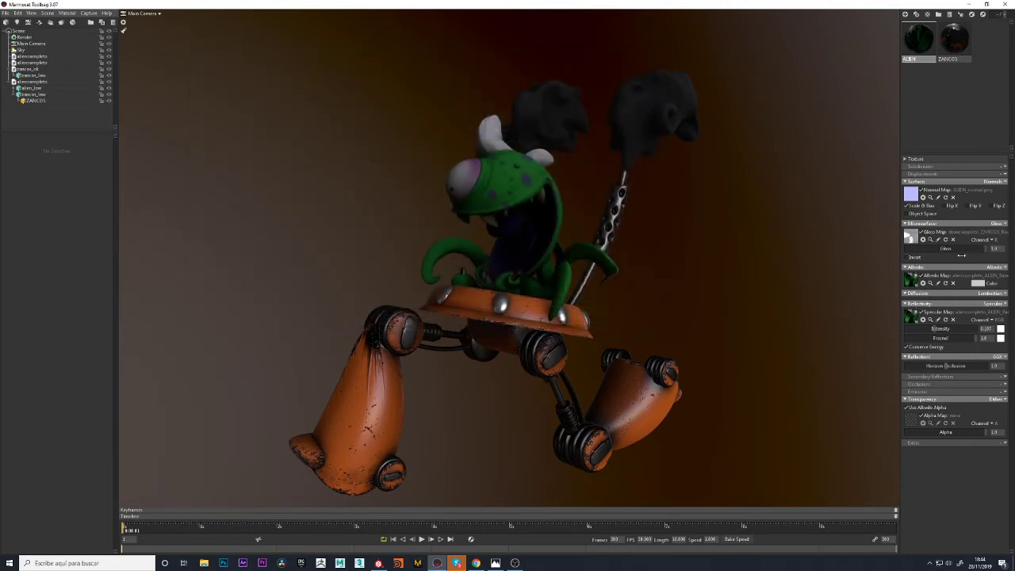
{"action": "left_click", "coordinate": [909, 257]}
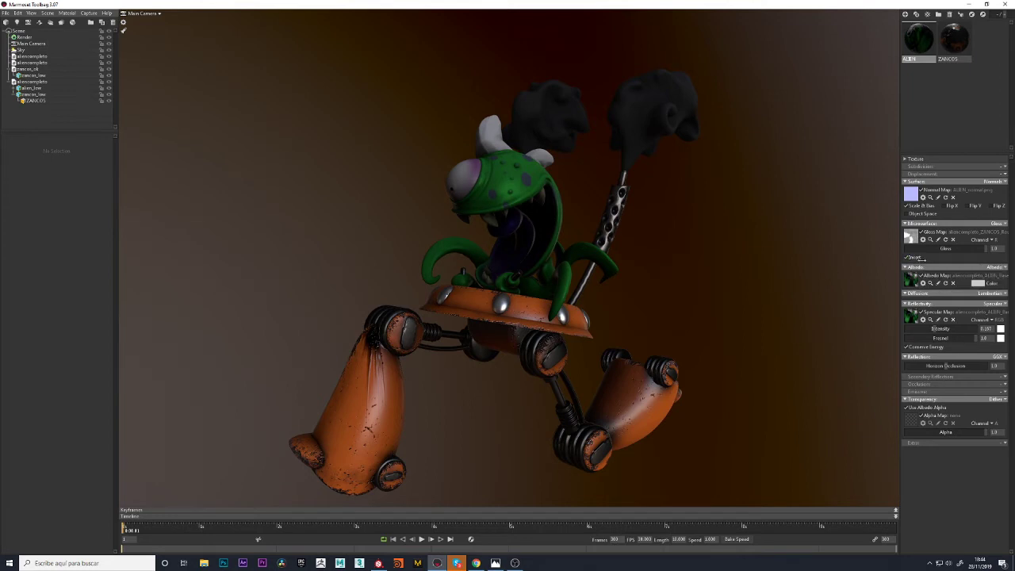
{"action": "left_click_drag", "start_coordinate": [946, 248], "coordinate": [918, 249]}
{"action": "left_click_drag", "start_coordinate": [764, 265], "coordinate": [734, 268], "text": "shift"}
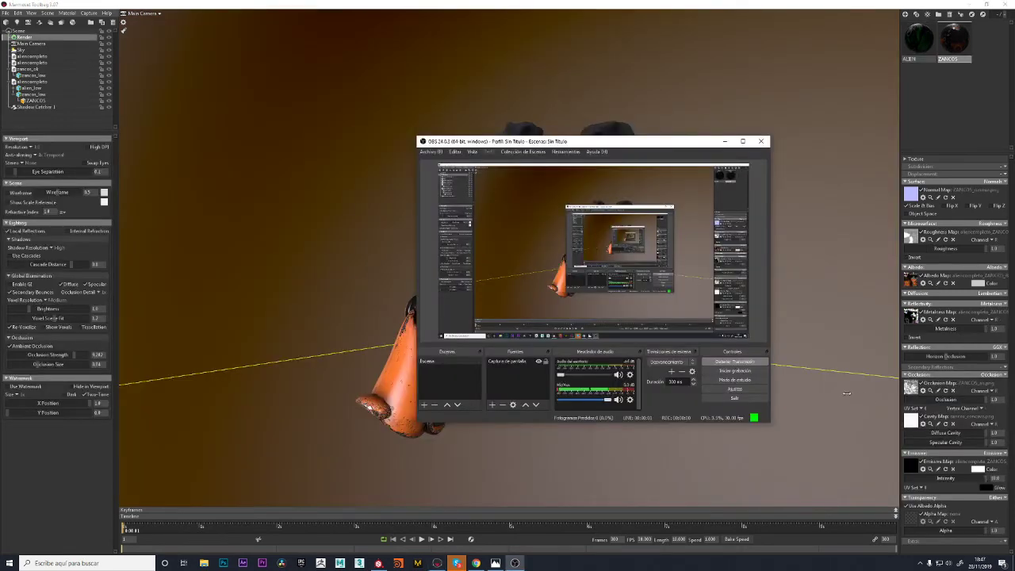
Raise GI Brightness, re-voxelize, set Occlusion Strength to about 16.8, and shrink Occlusion Size
{"action": "left_click", "coordinate": [724, 141]}
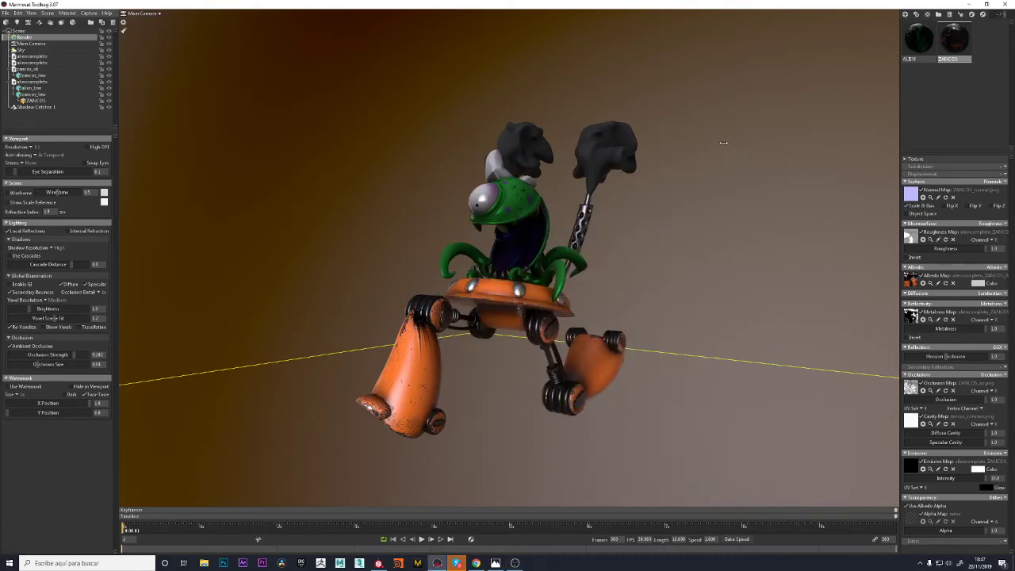
{"action": "mouse_move", "coordinate": [738, 277]}
{"action": "left_mouse_down", "text": "shift"}
{"action": "mouse_move", "coordinate": [431, 292]}
{"action": "mouse_move", "coordinate": [444, 296]}
{"action": "left_mouse_up", "text": "shift"}
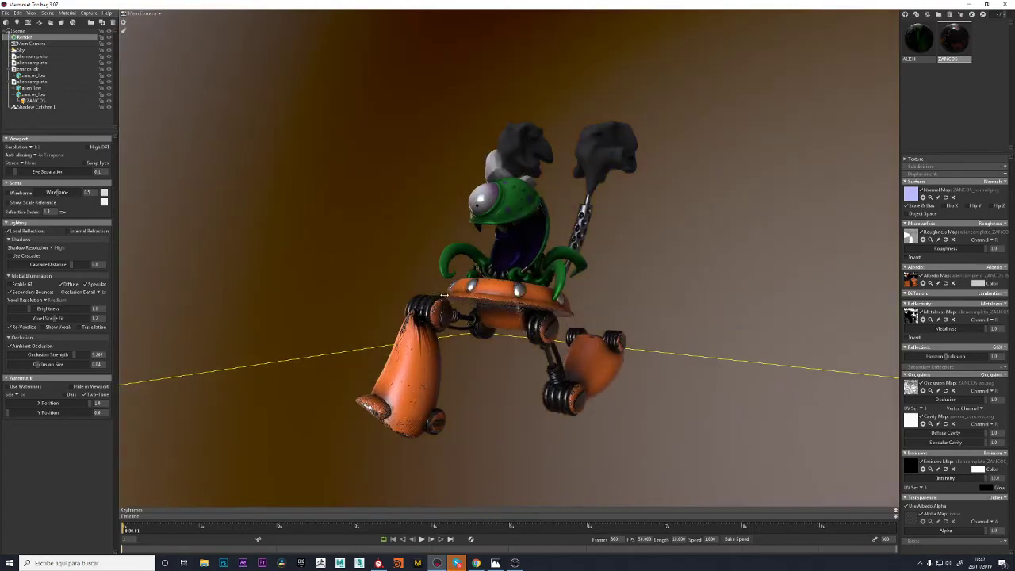
{"action": "mouse_move", "coordinate": [351, 273]}
{"action": "left_mouse_down"}
{"action": "mouse_move", "coordinate": [596, 275]}
{"action": "mouse_move", "coordinate": [500, 271]}
{"action": "mouse_move", "coordinate": [608, 238]}
{"action": "mouse_move", "coordinate": [635, 253]}
{"action": "mouse_move", "coordinate": [611, 297]}
{"action": "mouse_move", "coordinate": [668, 269]}
{"action": "mouse_move", "coordinate": [532, 273]}
{"action": "left_mouse_up"}
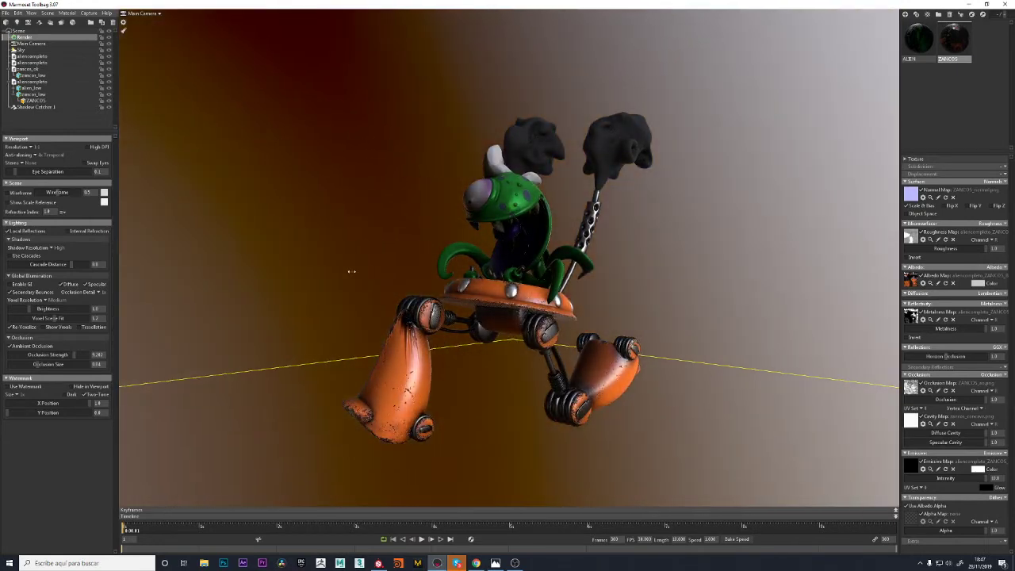
{"action": "left_click_drag", "start_coordinate": [532, 274], "coordinate": [323, 233]}
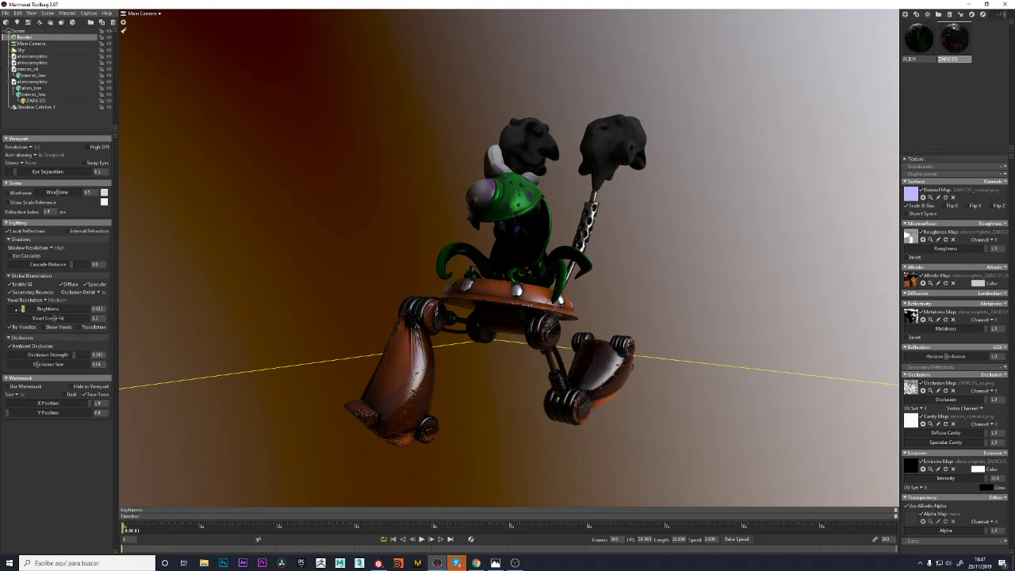
{"action": "left_click_drag", "start_coordinate": [18, 310], "coordinate": [40, 309]}
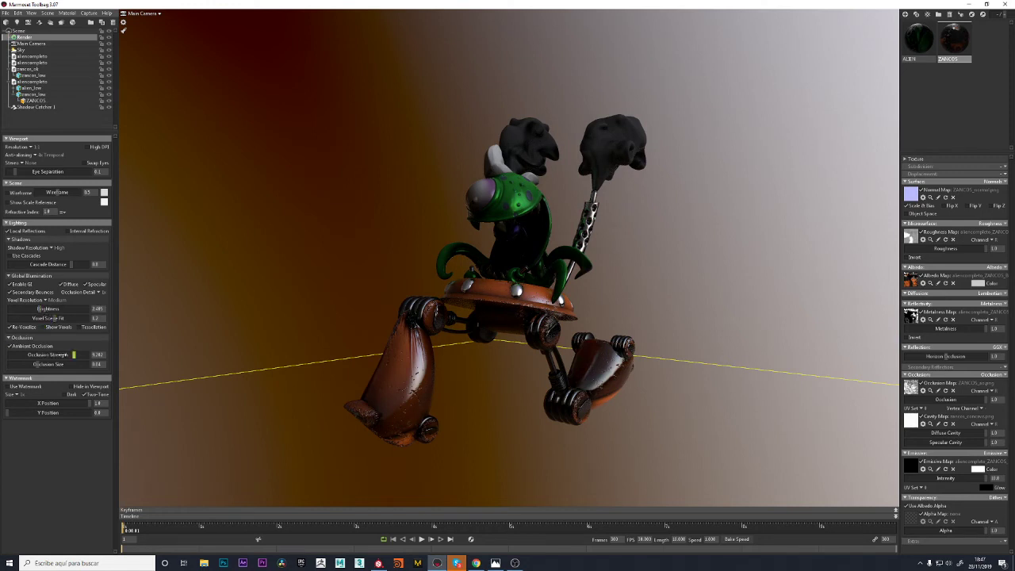
{"action": "mouse_move", "coordinate": [53, 313]}
{"action": "left_mouse_down"}
{"action": "mouse_move", "coordinate": [84, 309]}
{"action": "mouse_move", "coordinate": [71, 318]}
{"action": "mouse_move", "coordinate": [43, 310]}
{"action": "left_mouse_up"}
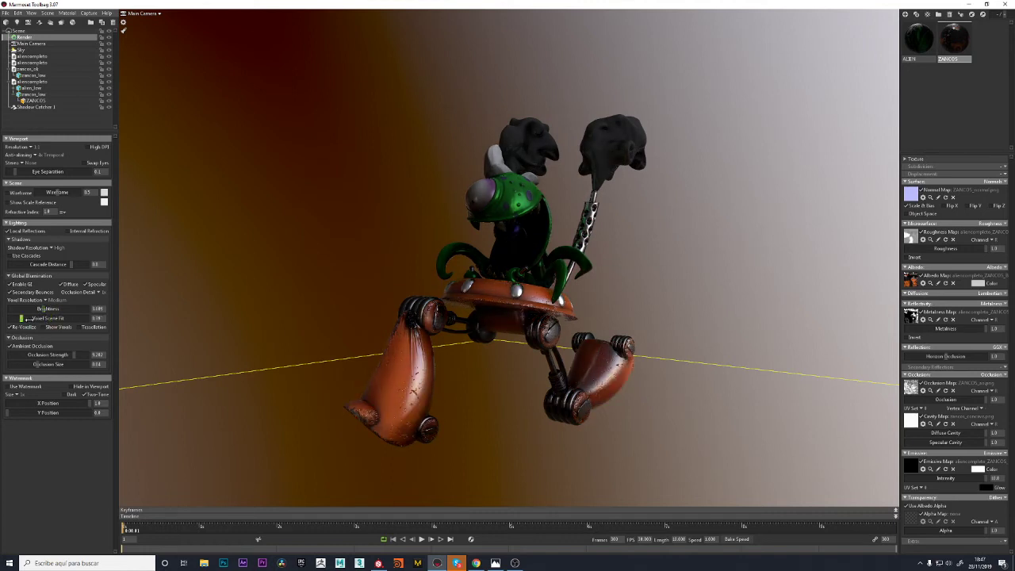
{"action": "left_click", "coordinate": [10, 325]}
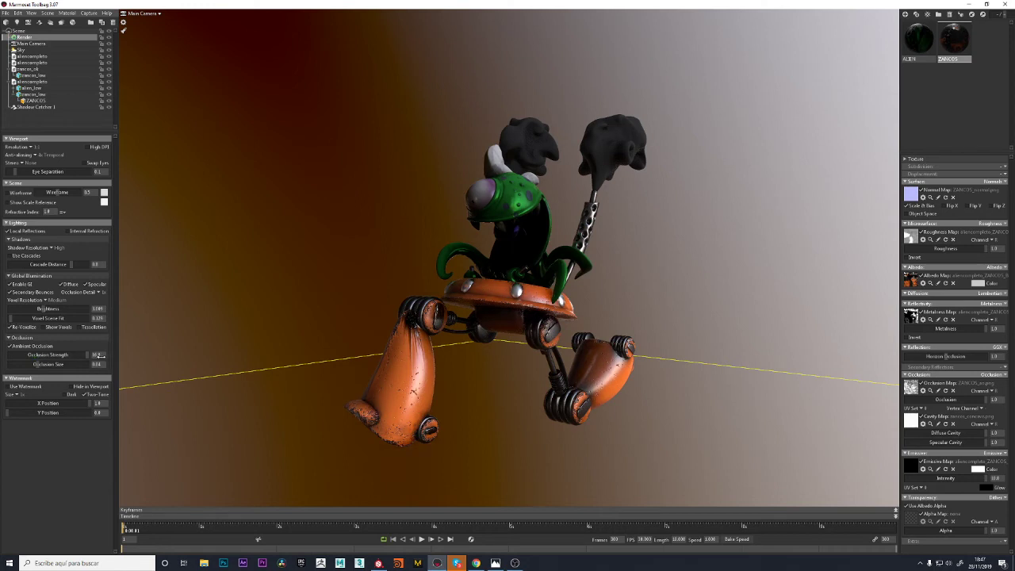
{"action": "left_click_drag", "start_coordinate": [39, 355], "coordinate": [110, 357]}
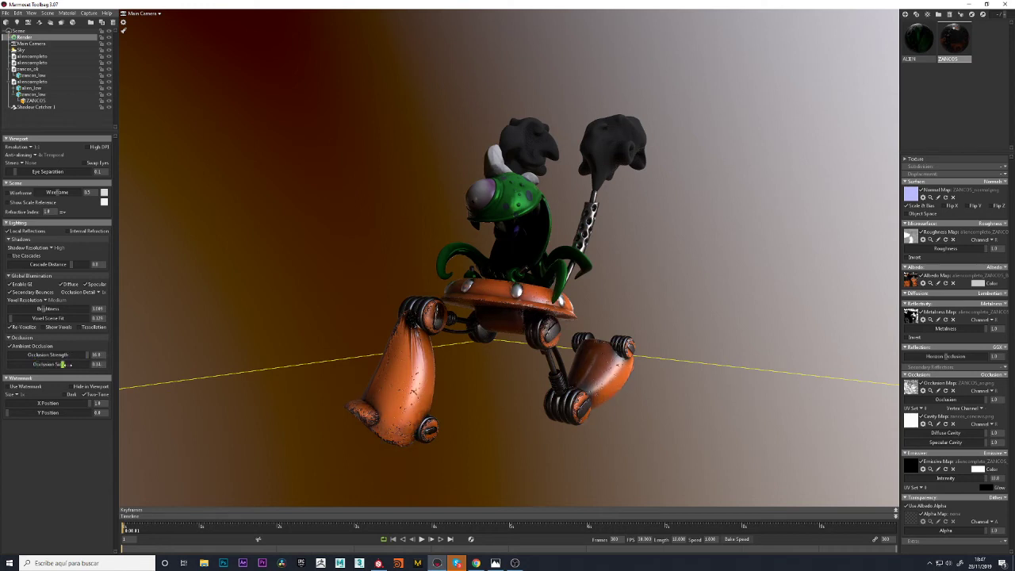
{"action": "mouse_move", "coordinate": [36, 364]}
{"action": "left_mouse_down"}
{"action": "mouse_move", "coordinate": [22, 365]}
{"action": "mouse_move", "coordinate": [34, 372]}
{"action": "left_mouse_up"}
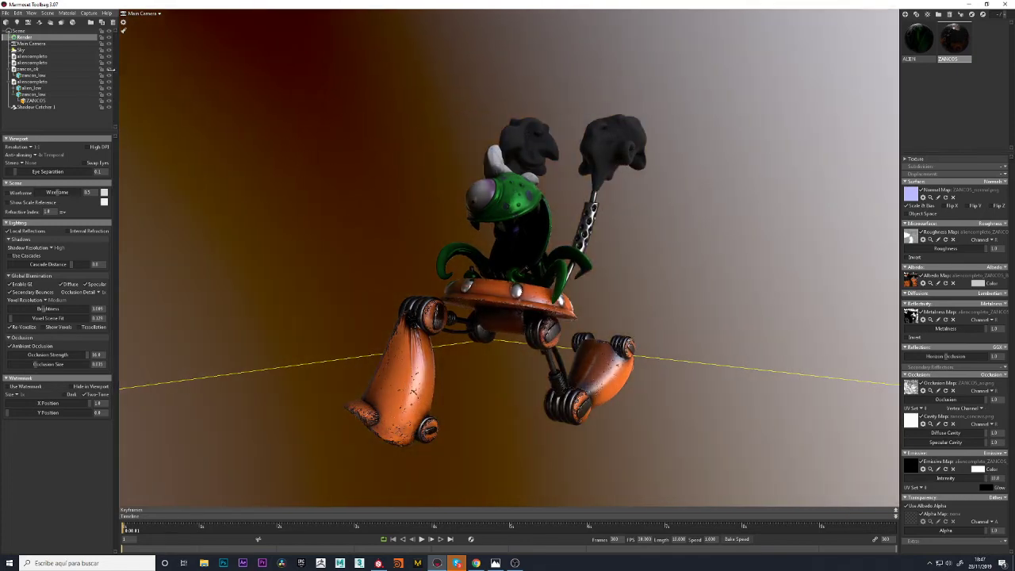
Switch the sky to the forest preset, rotate it to about 135, and adjust its brightness
{"action": "left_click", "coordinate": [24, 50]}
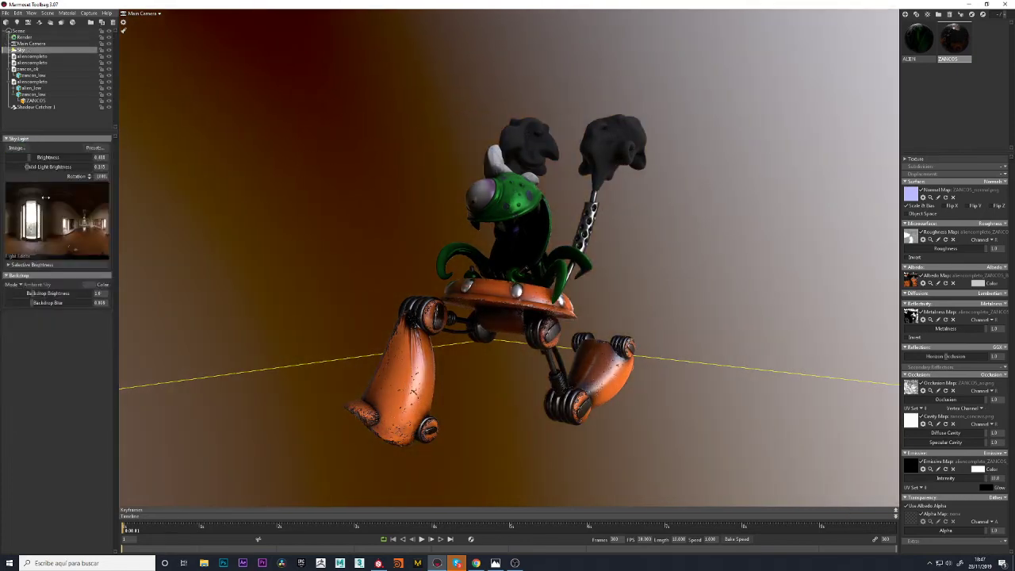
{"action": "left_click", "coordinate": [94, 147]}
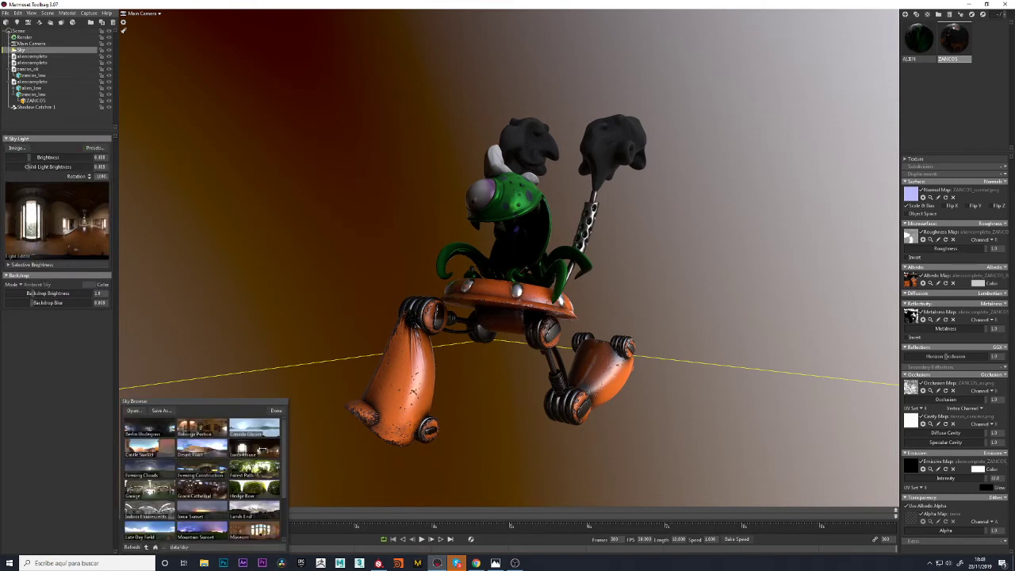
{"action": "left_click", "coordinate": [254, 469]}
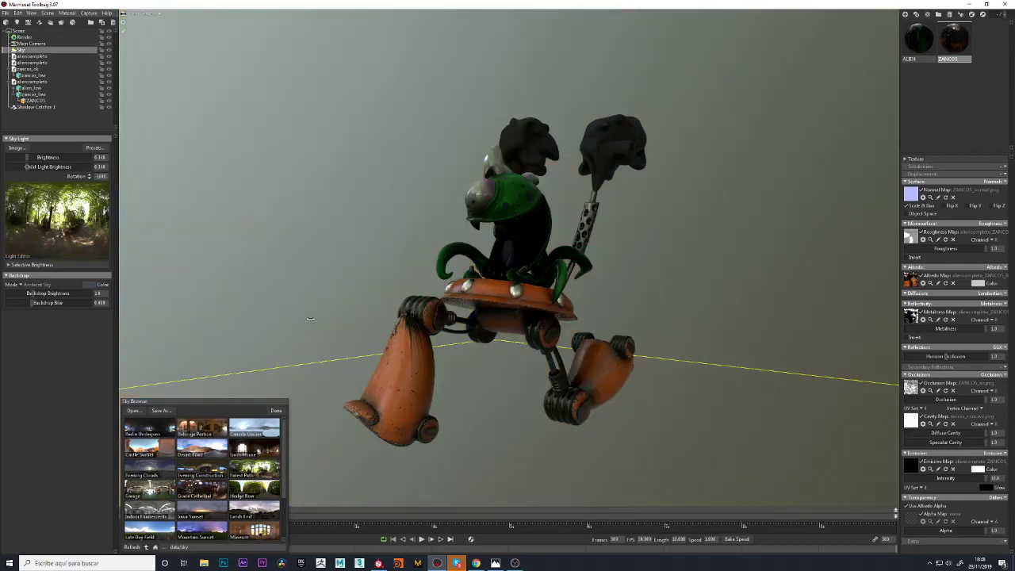
{"action": "mouse_move", "coordinate": [321, 298]}
{"action": "right_mouse_down", "text": "shift"}
{"action": "mouse_move", "coordinate": [380, 323]}
{"action": "mouse_move", "coordinate": [615, 350]}
{"action": "mouse_move", "coordinate": [669, 340]}
{"action": "right_mouse_up", "text": "shift"}
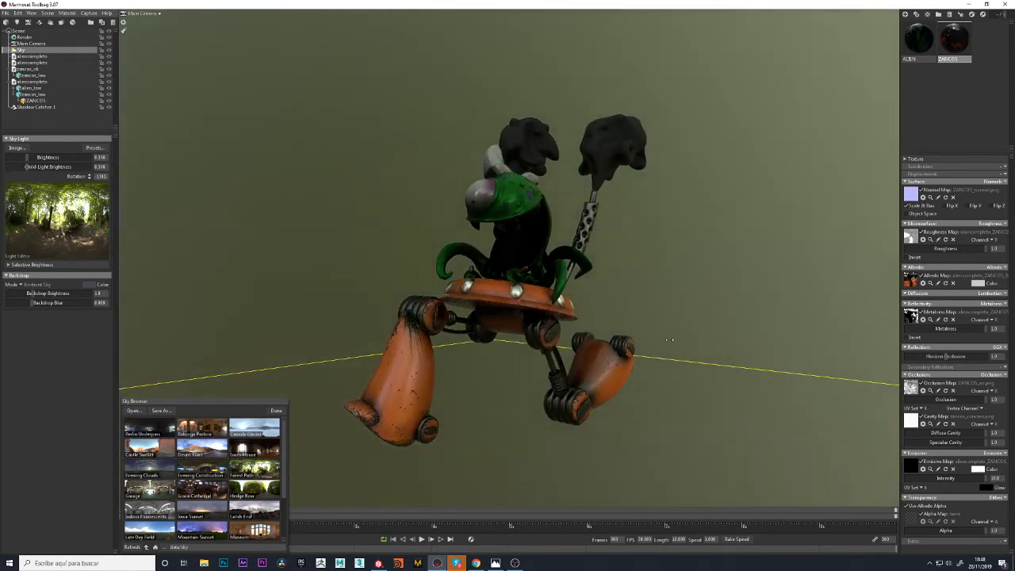
{"action": "left_click", "coordinate": [276, 411]}
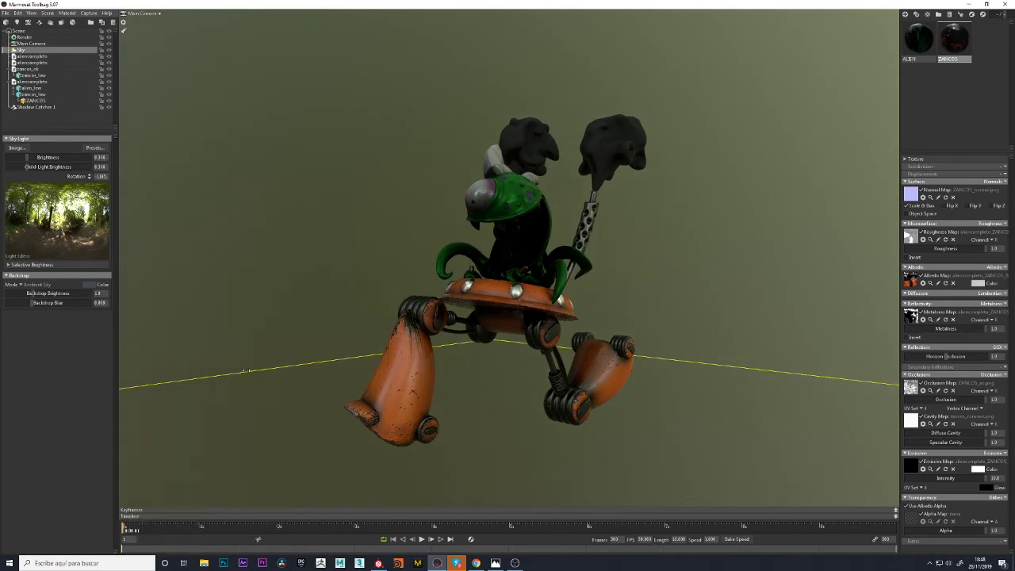
{"action": "left_click_drag", "start_coordinate": [24, 157], "coordinate": [26, 157]}
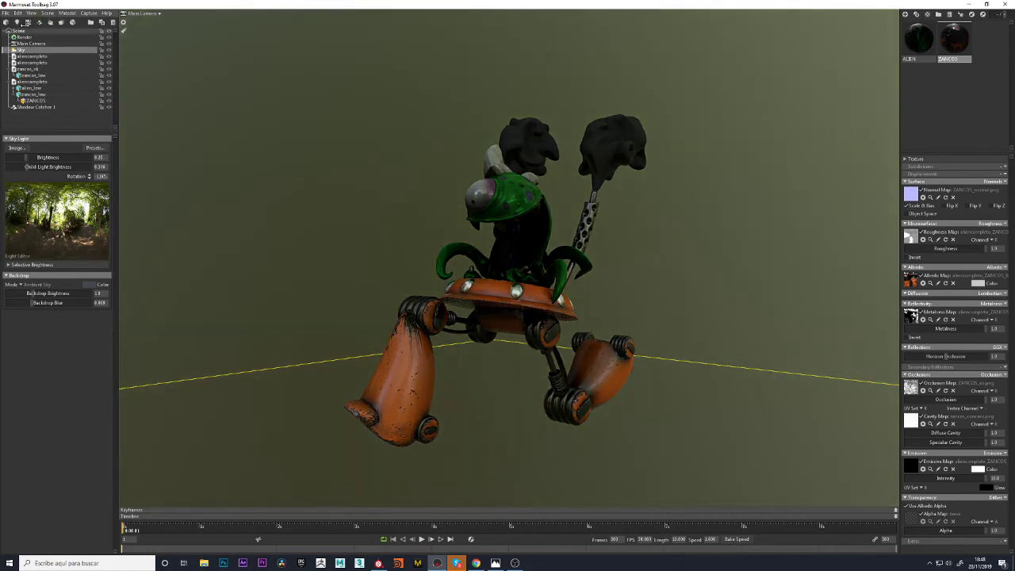
Add a spot light high above the robot's head and lengthen it to soften the shadow
{"action": "left_click", "coordinate": [17, 21]}
{"action": "scroll", "coordinate": [358, 204], "scroll_direction": "down", "scroll_amount": 5}
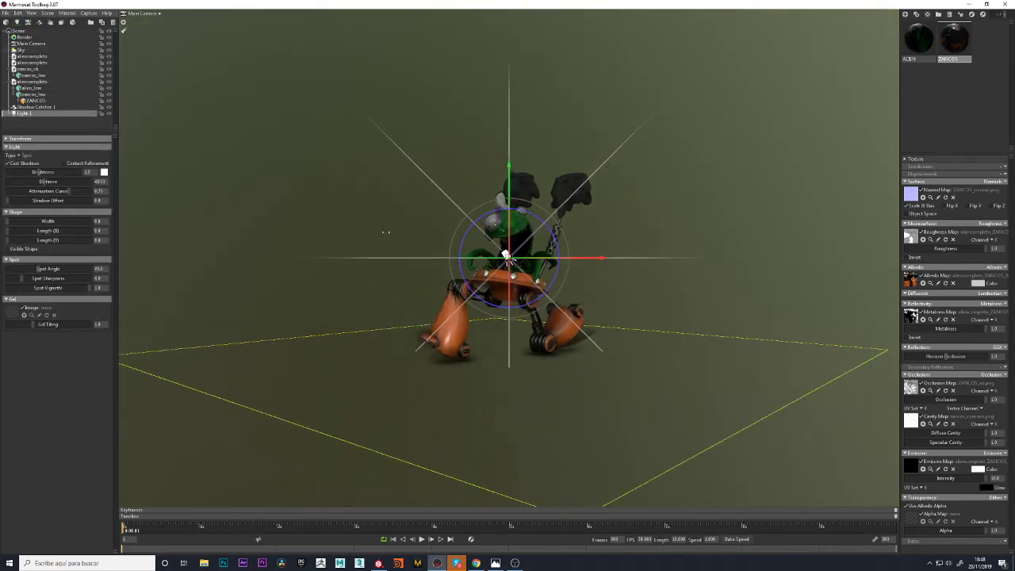
{"action": "mouse_move", "coordinate": [386, 227]}
{"action": "left_mouse_down"}
{"action": "mouse_move", "coordinate": [717, 242]}
{"action": "mouse_move", "coordinate": [183, 177]}
{"action": "left_mouse_up"}
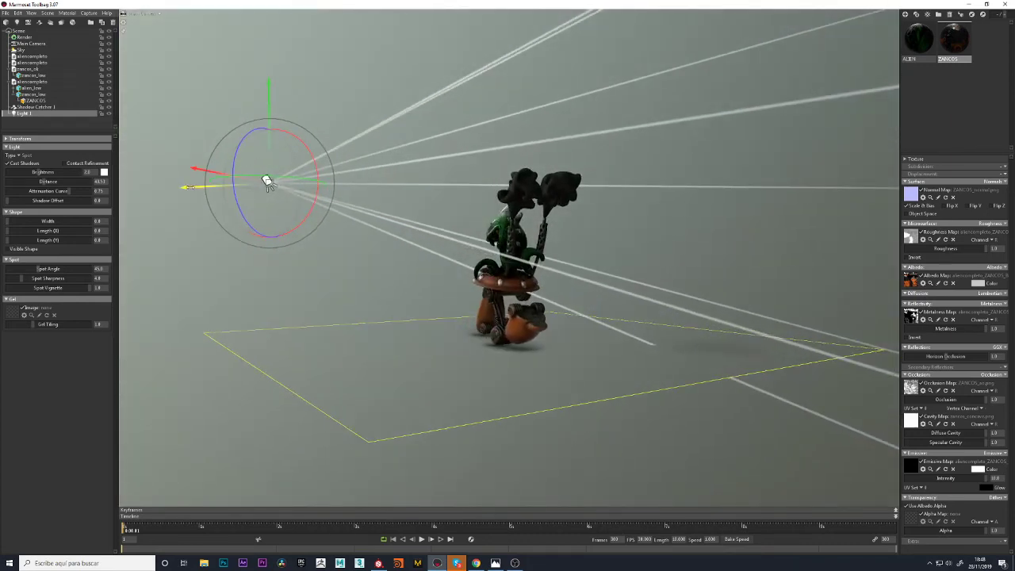
{"action": "mouse_move", "coordinate": [183, 177]}
{"action": "left_mouse_down"}
{"action": "mouse_move", "coordinate": [623, 123]}
{"action": "mouse_move", "coordinate": [549, 89]}
{"action": "mouse_move", "coordinate": [584, 16]}
{"action": "left_mouse_up"}
{"action": "left_click_drag", "start_coordinate": [680, 147], "coordinate": [675, 159]}
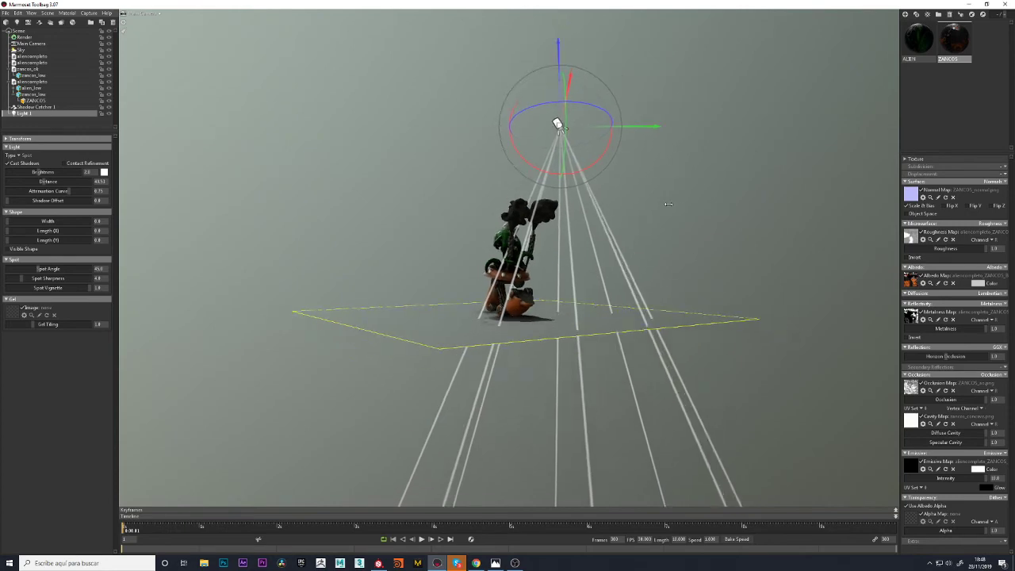
{"action": "left_click_drag", "start_coordinate": [618, 103], "coordinate": [634, 127]}
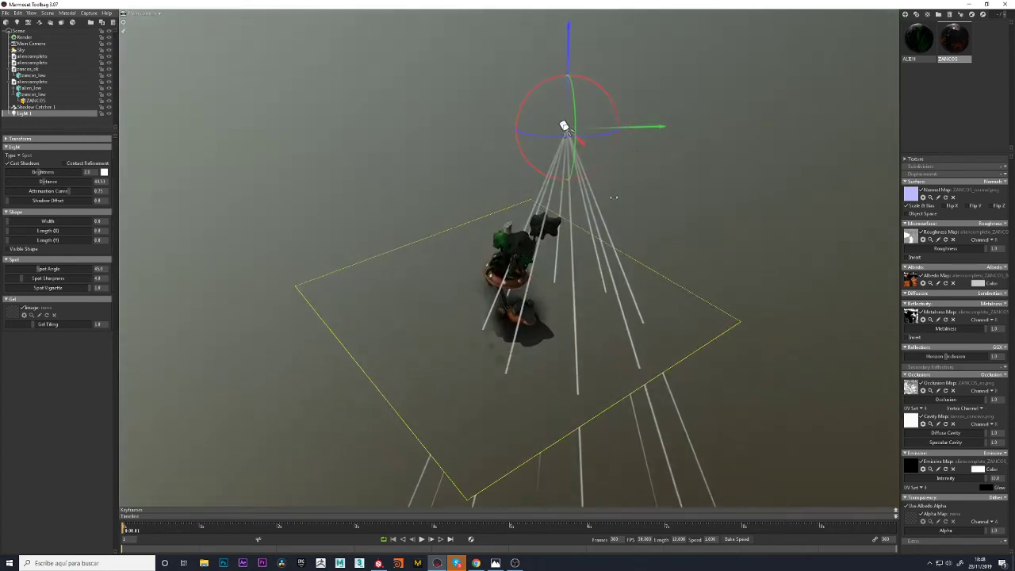
{"action": "mouse_move", "coordinate": [564, 127]}
{"action": "left_mouse_down"}
{"action": "mouse_move", "coordinate": [429, 98]}
{"action": "mouse_move", "coordinate": [368, 235]}
{"action": "mouse_move", "coordinate": [567, 184]}
{"action": "mouse_move", "coordinate": [541, 162]}
{"action": "left_mouse_up"}
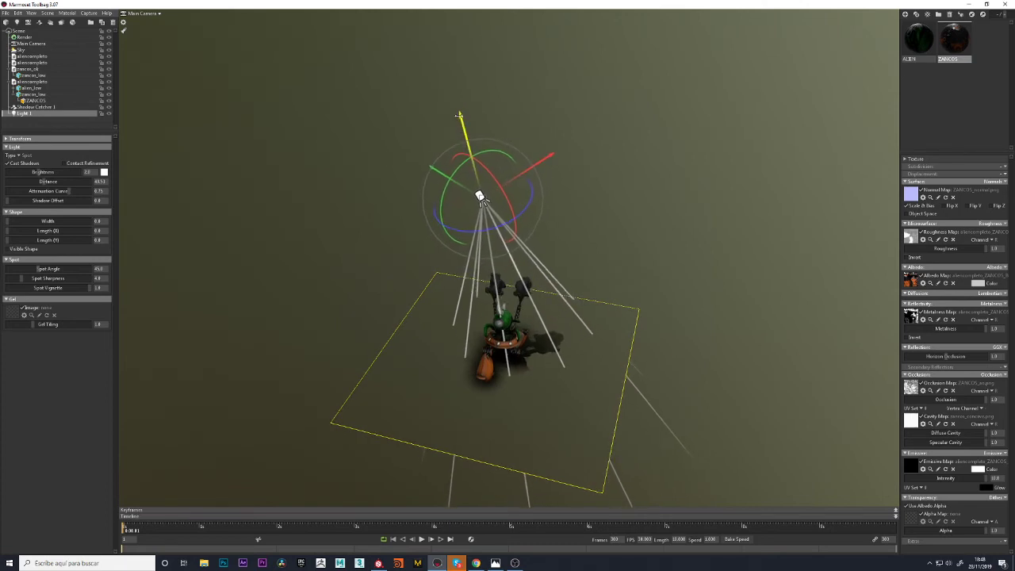
{"action": "mouse_move", "coordinate": [472, 133]}
{"action": "left_mouse_down"}
{"action": "mouse_move", "coordinate": [438, 93]}
{"action": "mouse_move", "coordinate": [529, 112]}
{"action": "mouse_move", "coordinate": [412, 253]}
{"action": "mouse_move", "coordinate": [472, 206]}
{"action": "left_mouse_up"}
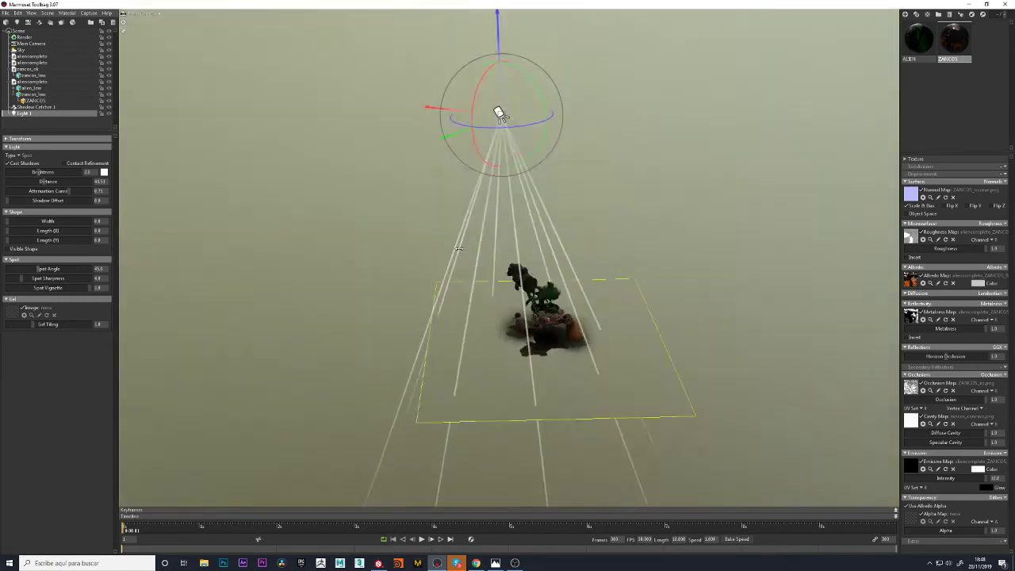
{"action": "mouse_move", "coordinate": [435, 137]}
{"action": "left_mouse_down"}
{"action": "mouse_move", "coordinate": [414, 366]}
{"action": "mouse_move", "coordinate": [435, 291]}
{"action": "left_mouse_up"}
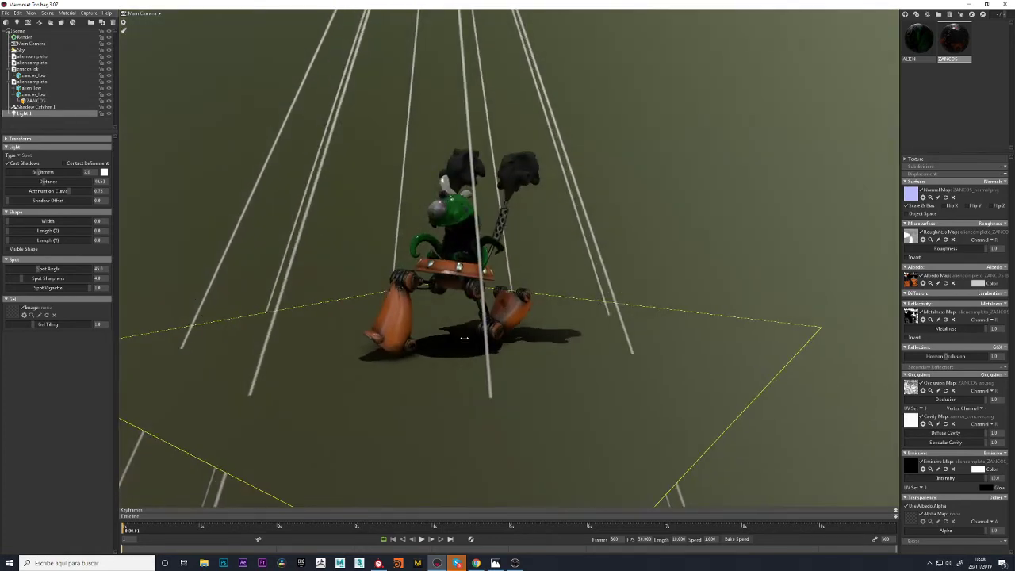
{"action": "left_click_drag", "start_coordinate": [444, 311], "coordinate": [431, 352]}
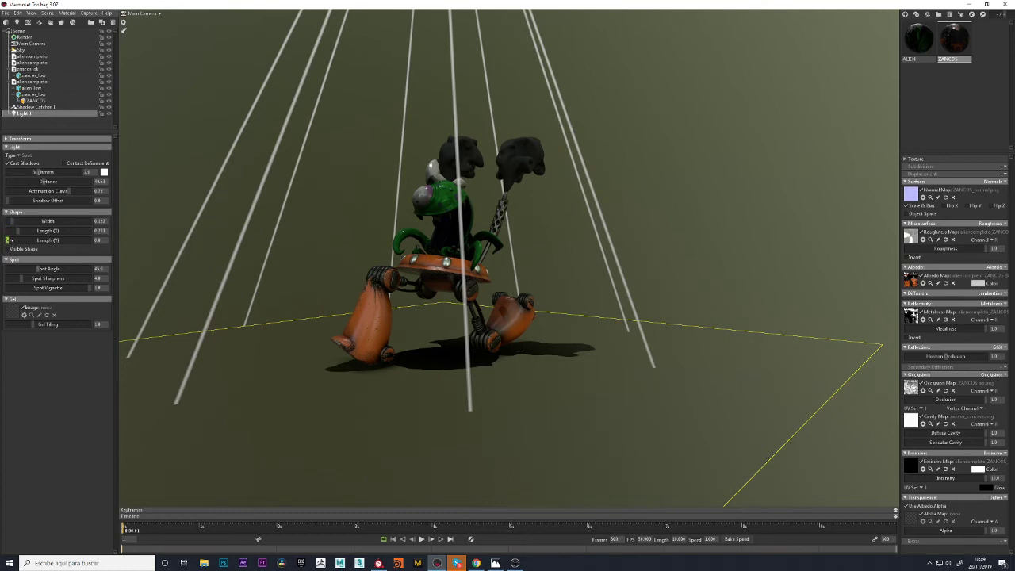
{"action": "left_click_drag", "start_coordinate": [17, 239], "coordinate": [23, 222]}
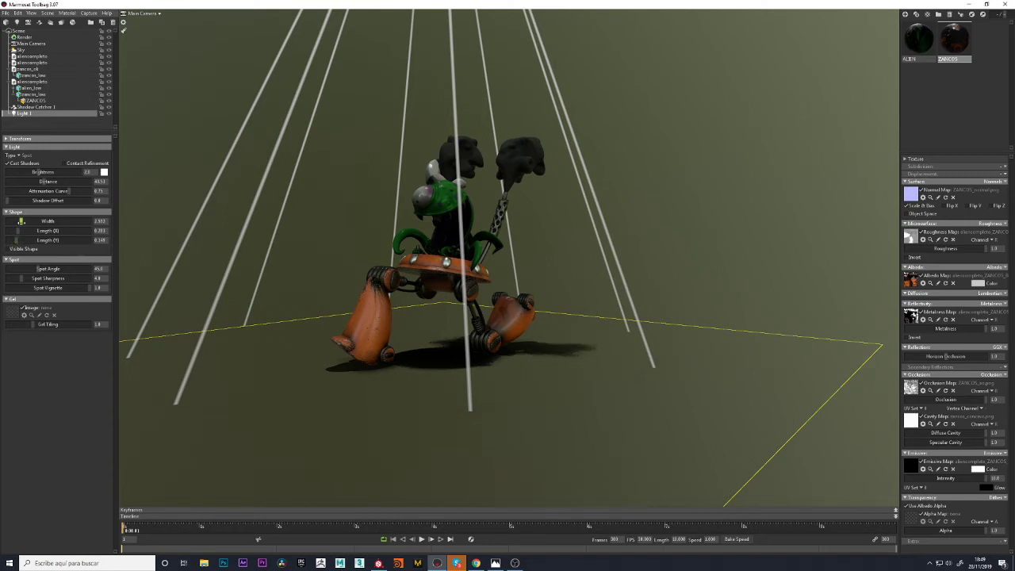
{"action": "left_click_drag", "start_coordinate": [125, 259], "coordinate": [325, 320]}
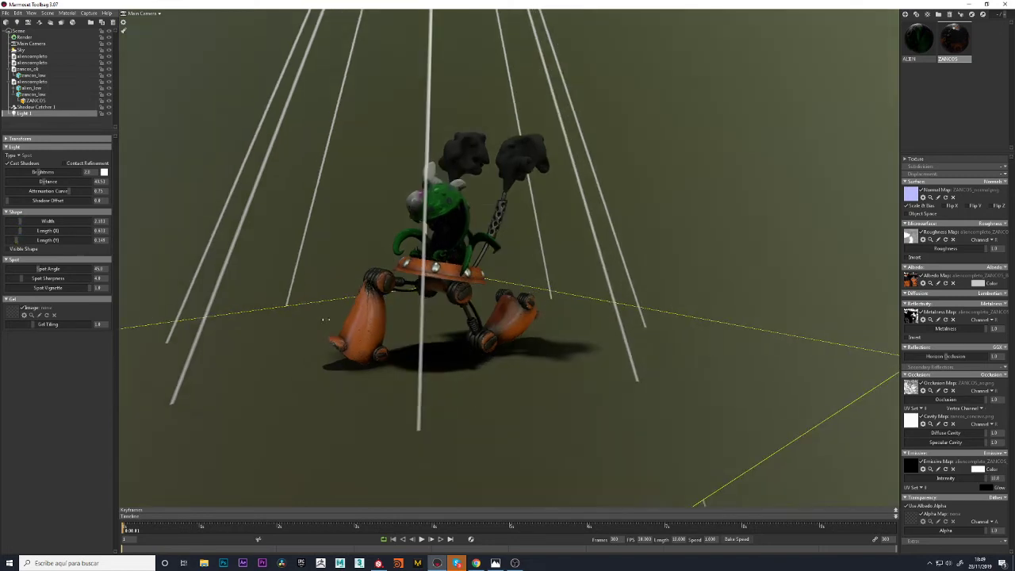
{"action": "left_click", "coordinate": [286, 220]}
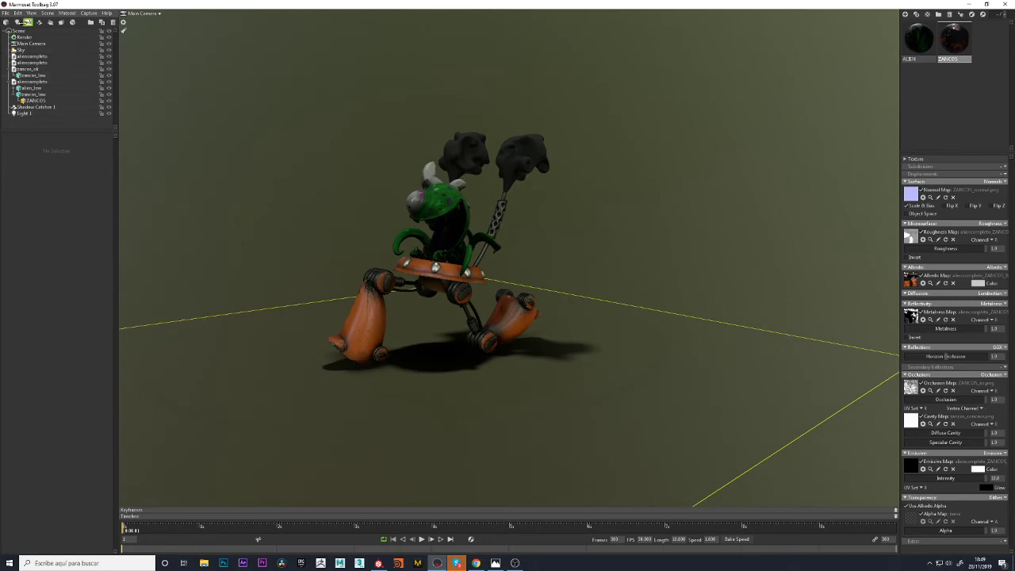
Add a second spot light beside the robot and narrow its spot angle to about 45.28
{"action": "left_click", "coordinate": [17, 22]}
{"action": "mouse_move", "coordinate": [180, 103]}
{"action": "left_mouse_down"}
{"action": "mouse_move", "coordinate": [525, 363]}
{"action": "mouse_move", "coordinate": [764, 412]}
{"action": "mouse_move", "coordinate": [659, 433]}
{"action": "left_mouse_up"}
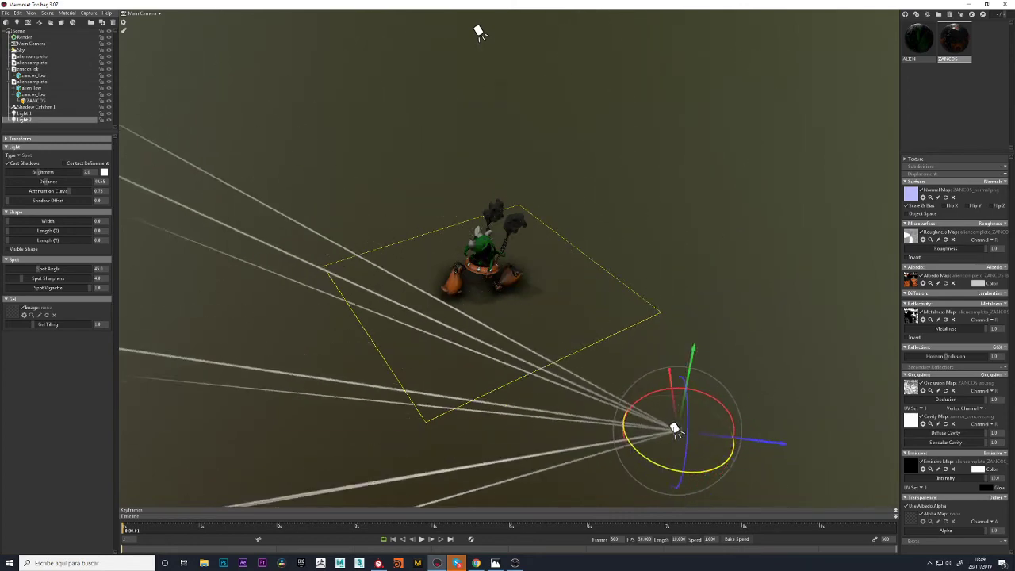
{"action": "mouse_move", "coordinate": [660, 380]}
{"action": "left_mouse_down"}
{"action": "mouse_move", "coordinate": [681, 266]}
{"action": "mouse_move", "coordinate": [806, 271]}
{"action": "mouse_move", "coordinate": [571, 363]}
{"action": "mouse_move", "coordinate": [587, 328]}
{"action": "mouse_move", "coordinate": [535, 370]}
{"action": "left_mouse_up"}
{"action": "left_click", "coordinate": [534, 370]}
{"action": "scroll", "coordinate": [431, 356], "scroll_direction": "down", "scroll_amount": 2}
{"action": "scroll", "coordinate": [634, 269], "scroll_direction": "down", "scroll_amount": 3}
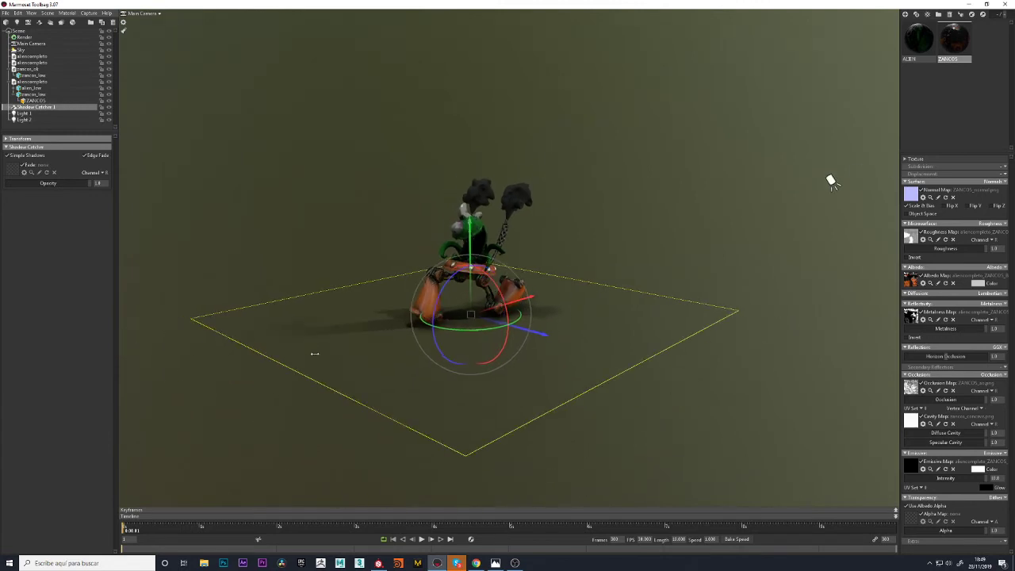
{"action": "scroll", "coordinate": [828, 176], "scroll_direction": "down", "scroll_amount": 3}
{"action": "left_click", "coordinate": [758, 198]}
{"action": "scroll", "coordinate": [758, 198], "scroll_direction": "up", "scroll_amount": 2}
{"action": "scroll", "coordinate": [821, 182], "scroll_direction": "up", "scroll_amount": 2}
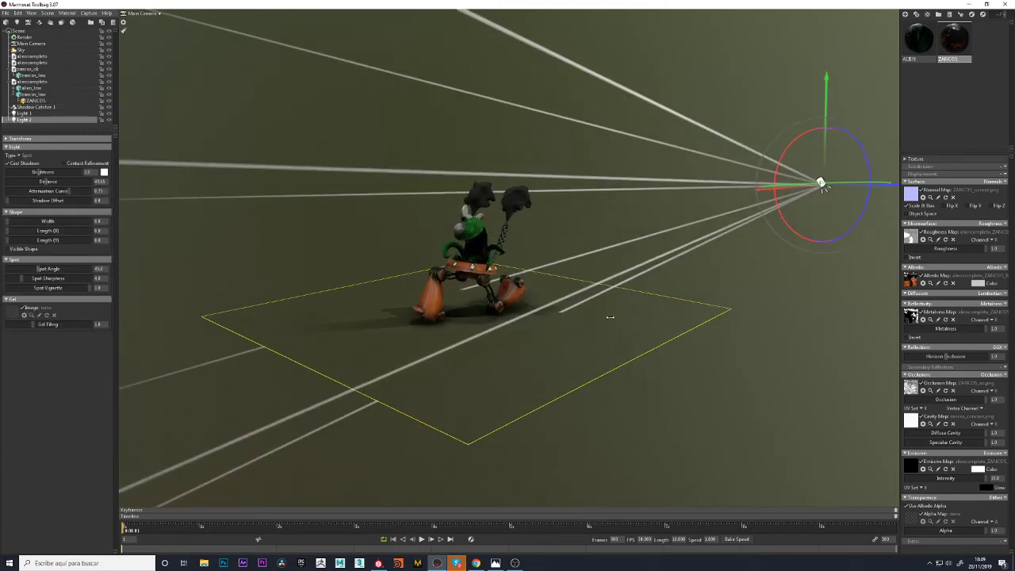
{"action": "scroll", "coordinate": [850, 177], "scroll_direction": "up", "scroll_amount": 2}
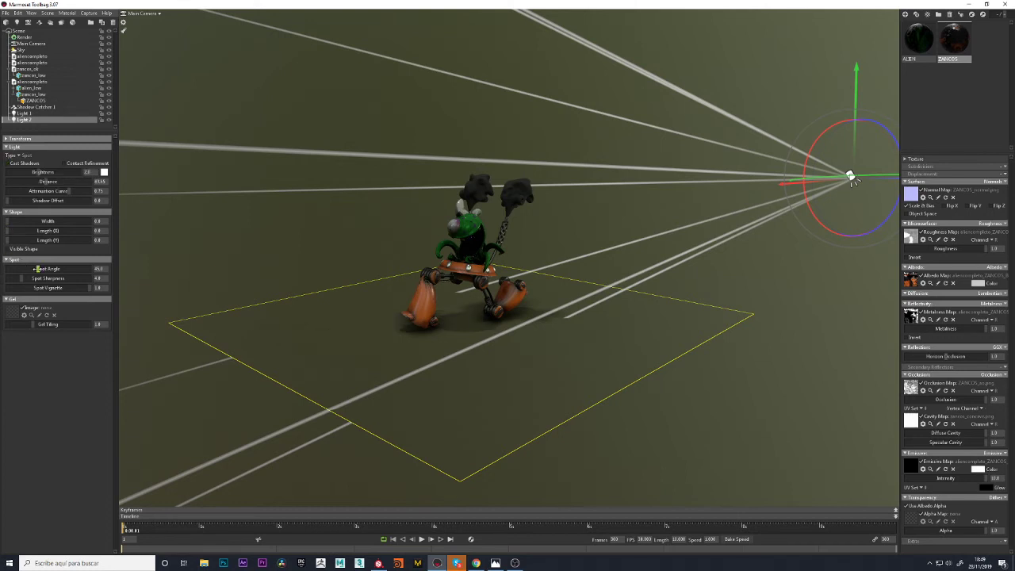
{"action": "left_click_drag", "start_coordinate": [37, 269], "coordinate": [71, 264]}
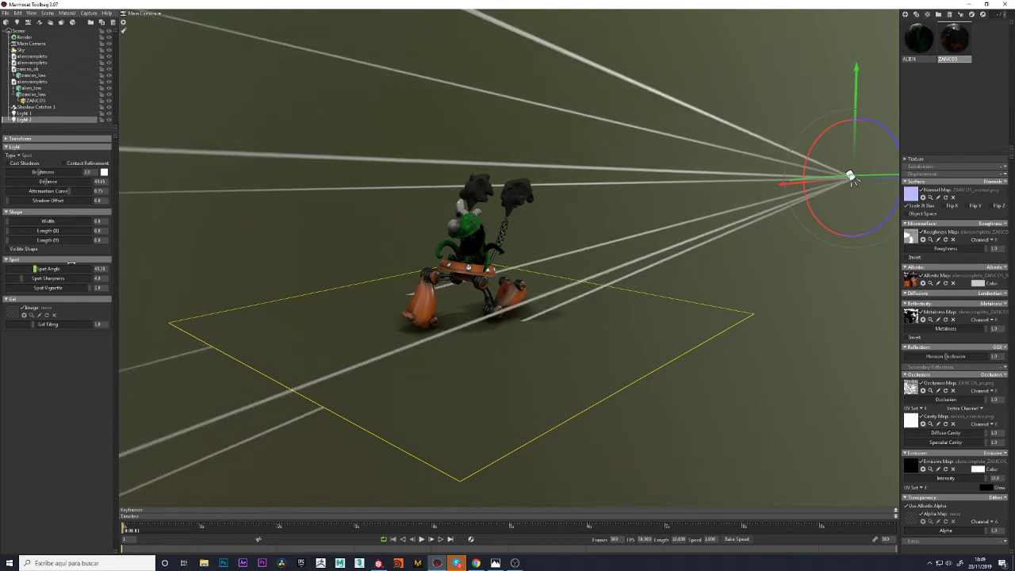
{"action": "left_click", "coordinate": [103, 172]}
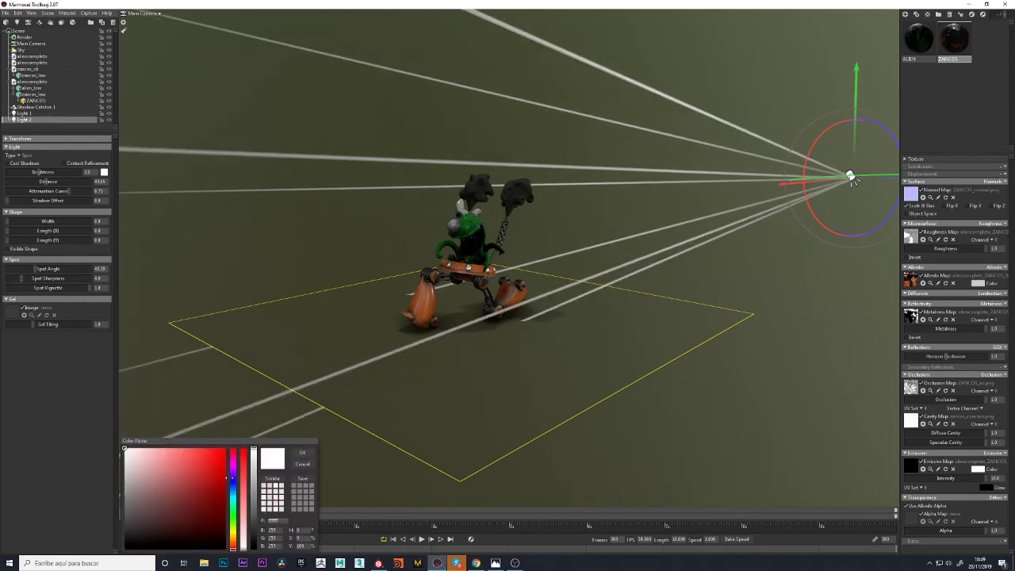
Make the second light light violet, widen it to about 17.47, and raise its brightness
{"action": "left_click", "coordinate": [232, 479]}
{"action": "left_click_drag", "start_coordinate": [174, 468], "coordinate": [183, 449]}
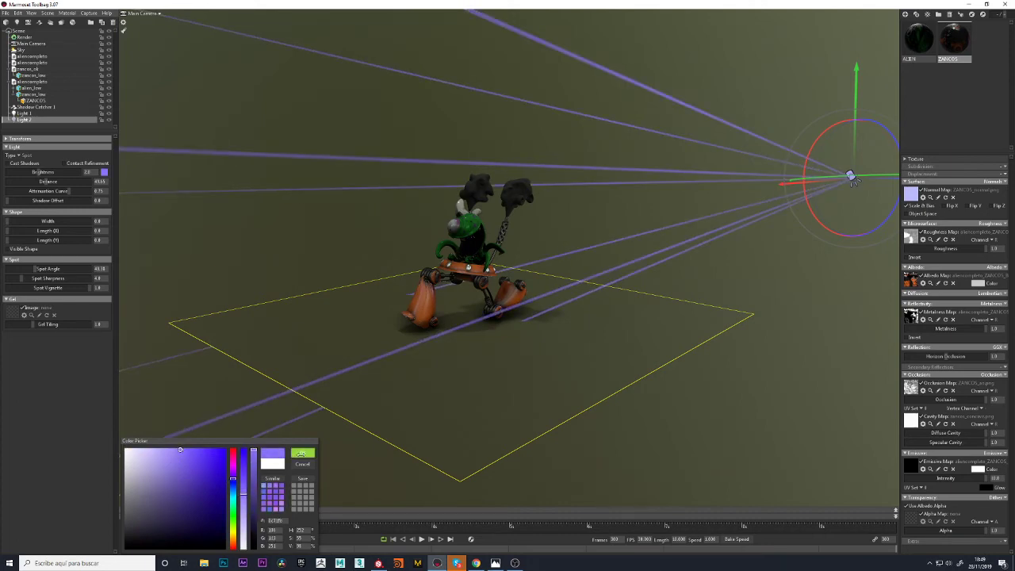
{"action": "left_click", "coordinate": [302, 452]}
{"action": "mouse_move", "coordinate": [444, 397]}
{"action": "left_mouse_down"}
{"action": "mouse_move", "coordinate": [517, 414]}
{"action": "mouse_move", "coordinate": [531, 390]}
{"action": "mouse_move", "coordinate": [480, 404]}
{"action": "mouse_move", "coordinate": [132, 245]}
{"action": "left_mouse_up"}
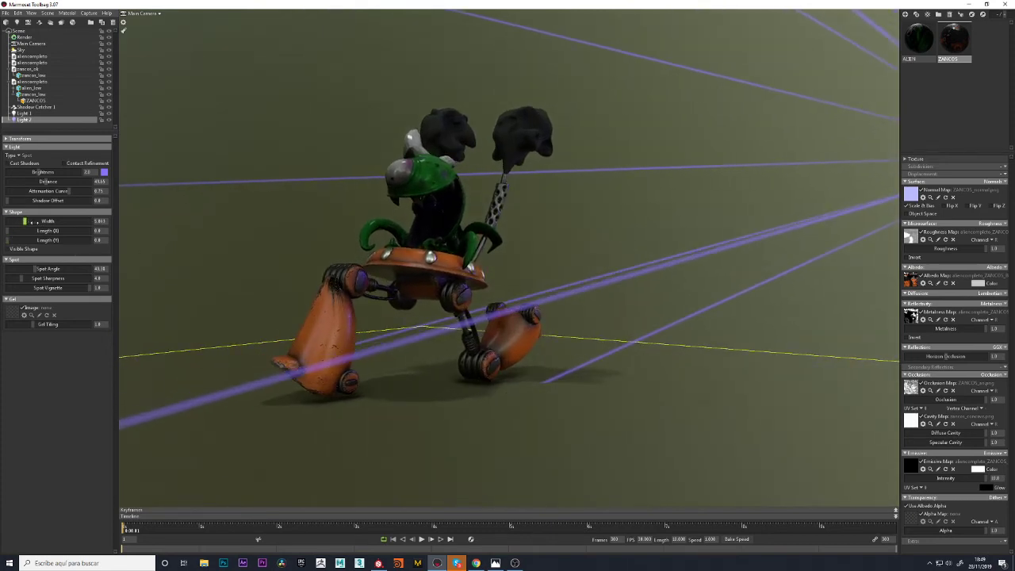
{"action": "mouse_move", "coordinate": [33, 221]}
{"action": "left_mouse_down"}
{"action": "mouse_move", "coordinate": [13, 230]}
{"action": "mouse_move", "coordinate": [27, 240]}
{"action": "left_mouse_up"}
{"action": "key", "text": "Escape"}
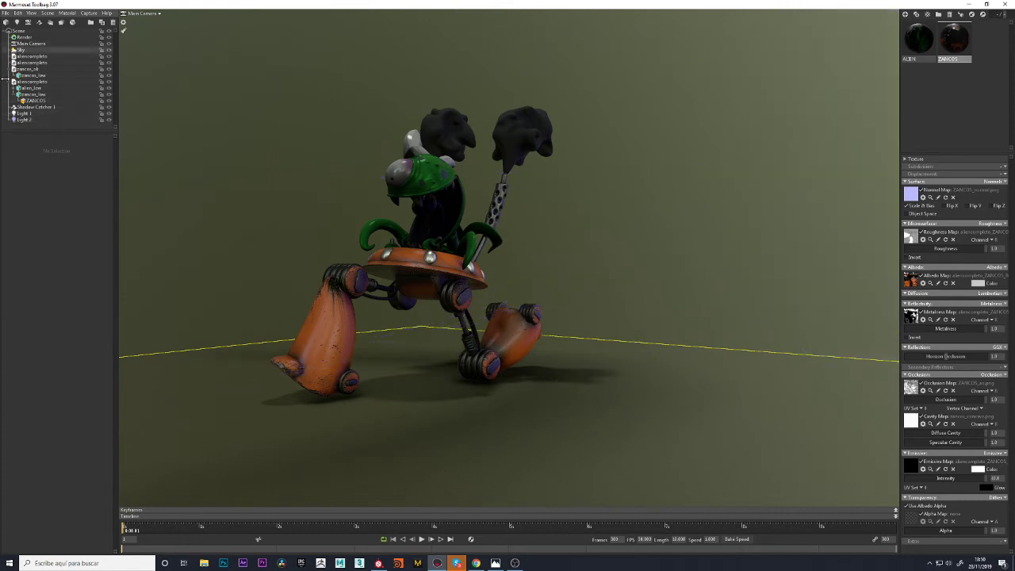
{"action": "left_click", "coordinate": [24, 119]}
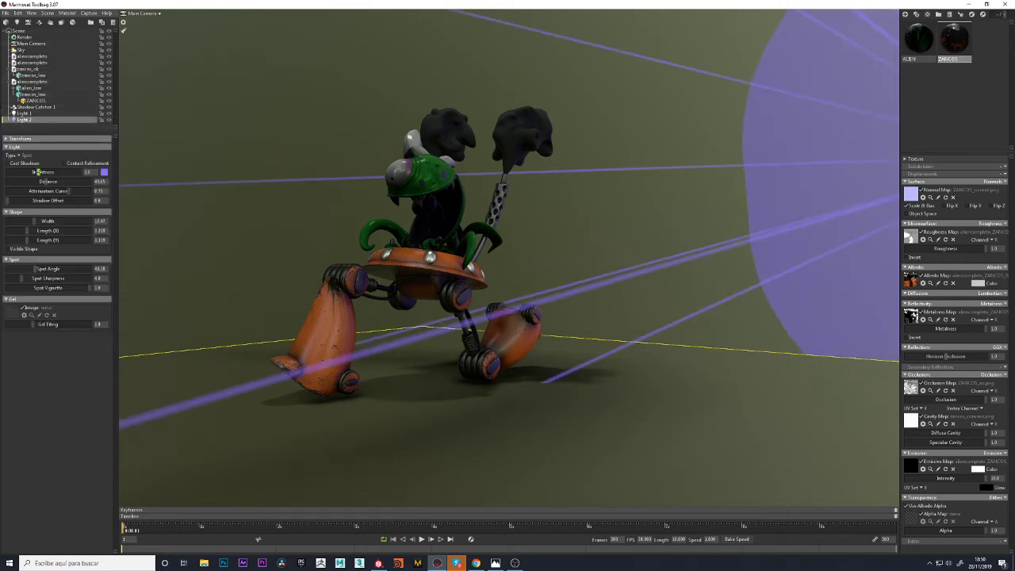
{"action": "left_click_drag", "start_coordinate": [43, 172], "coordinate": [48, 172]}
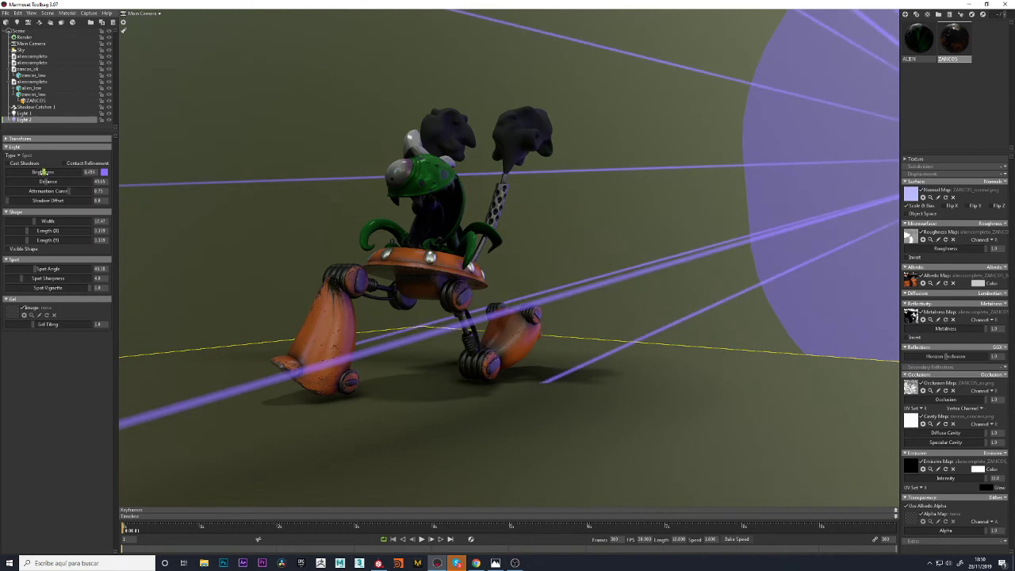
{"action": "scroll", "coordinate": [353, 228], "scroll_direction": "down", "scroll_amount": 5}
Add a third spot light and move it high up on the robot's left
{"action": "key", "text": "Escape"}
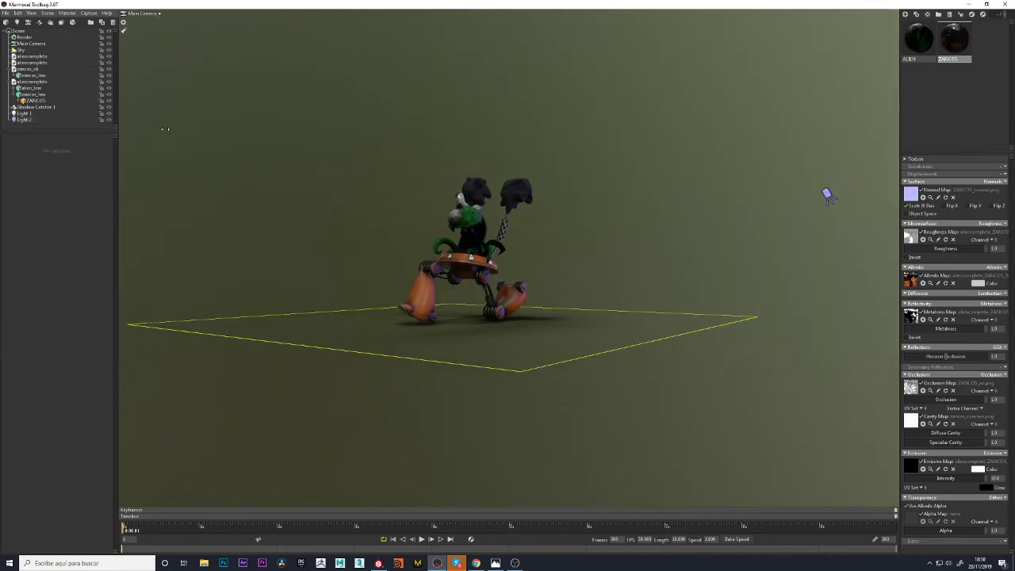
{"action": "key", "text": "ctrl+l"}
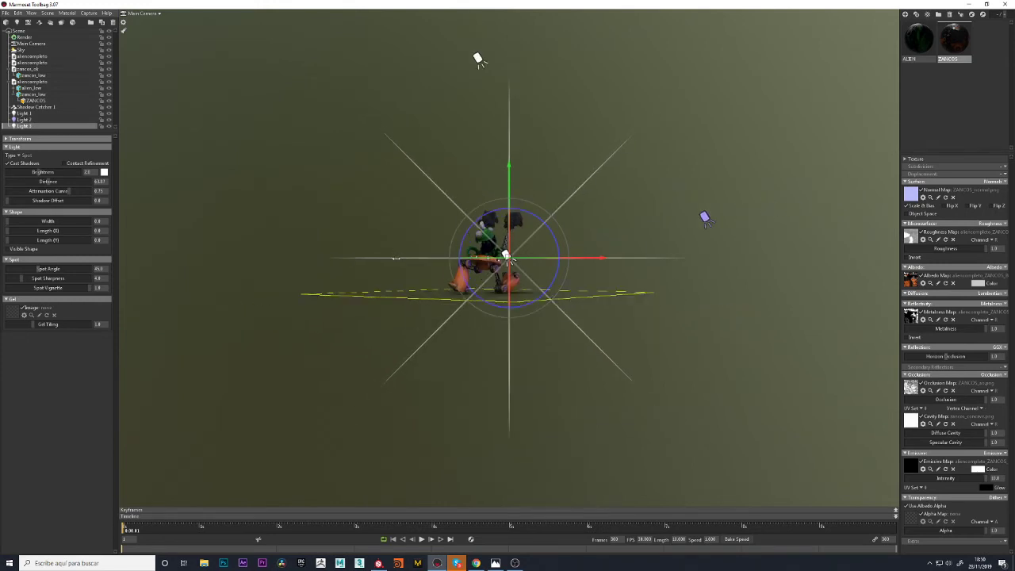
{"action": "left_click_drag", "start_coordinate": [388, 198], "coordinate": [389, 303]}
{"action": "scroll", "coordinate": [389, 303], "scroll_direction": "down", "scroll_amount": 3}
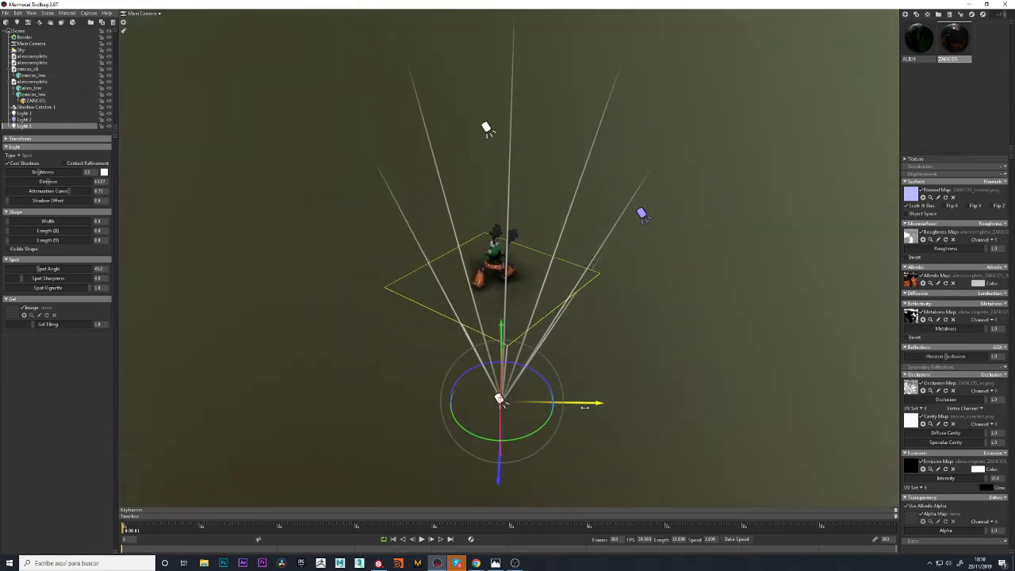
{"action": "scroll", "coordinate": [555, 402], "scroll_direction": "down", "scroll_amount": 1}
{"action": "left_click_drag", "start_coordinate": [555, 402], "coordinate": [402, 401]}
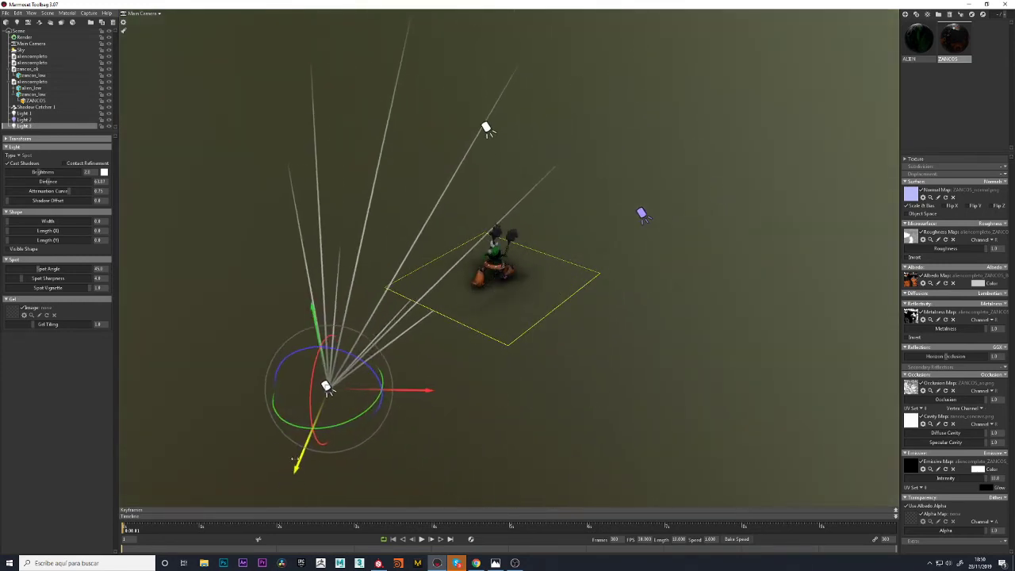
{"action": "mouse_move", "coordinate": [295, 436]}
{"action": "left_mouse_down"}
{"action": "mouse_move", "coordinate": [356, 287]}
{"action": "mouse_move", "coordinate": [349, 273]}
{"action": "mouse_move", "coordinate": [456, 374]}
{"action": "mouse_move", "coordinate": [467, 339]}
{"action": "left_mouse_up"}
{"action": "right_click_drag", "start_coordinate": [467, 340], "coordinate": [461, 311]}
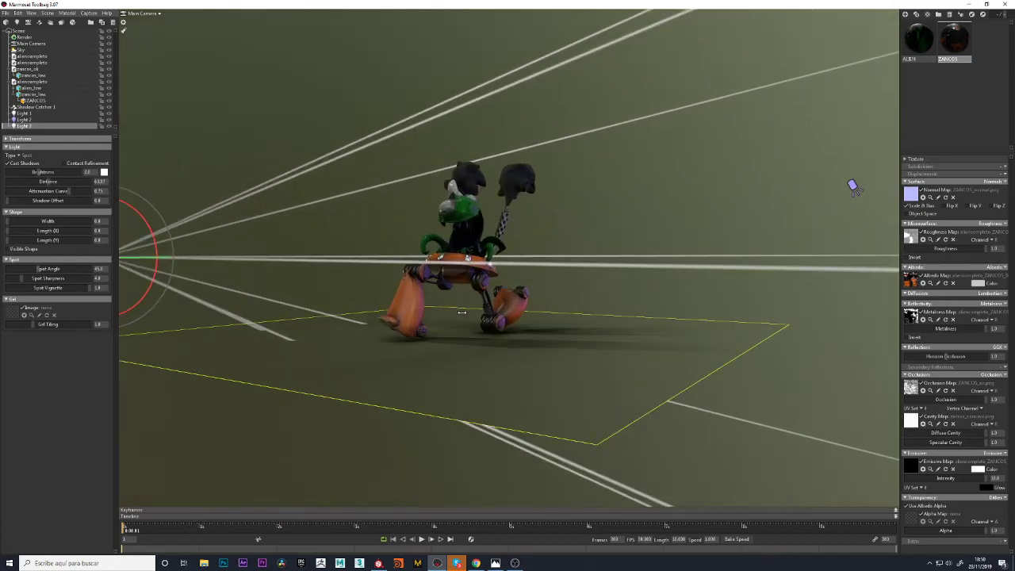
{"action": "mouse_move", "coordinate": [853, 186]}
{"action": "left_mouse_down"}
{"action": "mouse_move", "coordinate": [333, 206]}
{"action": "mouse_move", "coordinate": [238, 191]}
{"action": "left_mouse_up"}
{"action": "left_click_drag", "start_coordinate": [200, 151], "coordinate": [201, 119]}
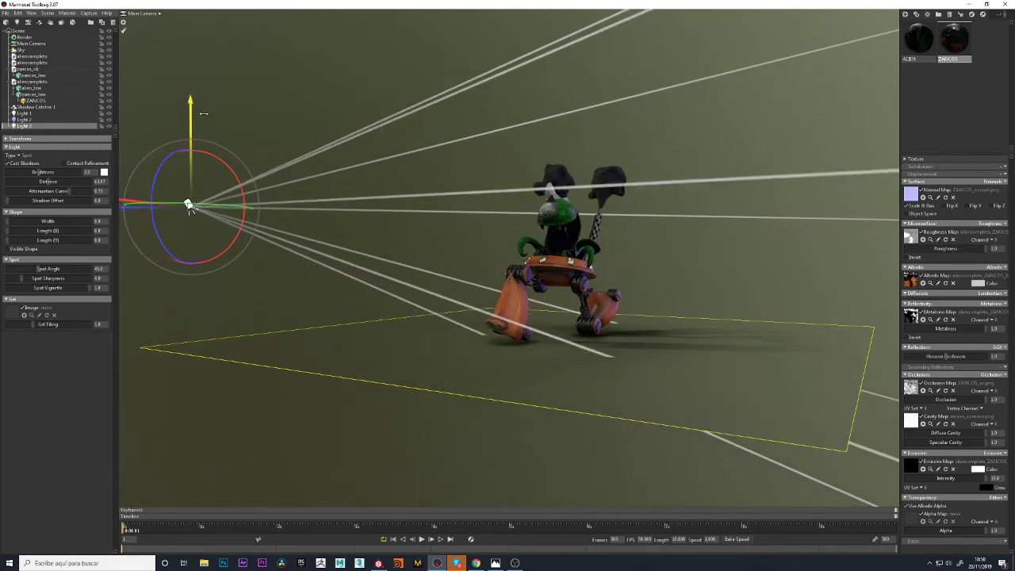
Aim the third light at the robot and set its spot angle to about 43.5
{"action": "left_click_drag", "start_coordinate": [189, 193], "coordinate": [281, 198]}
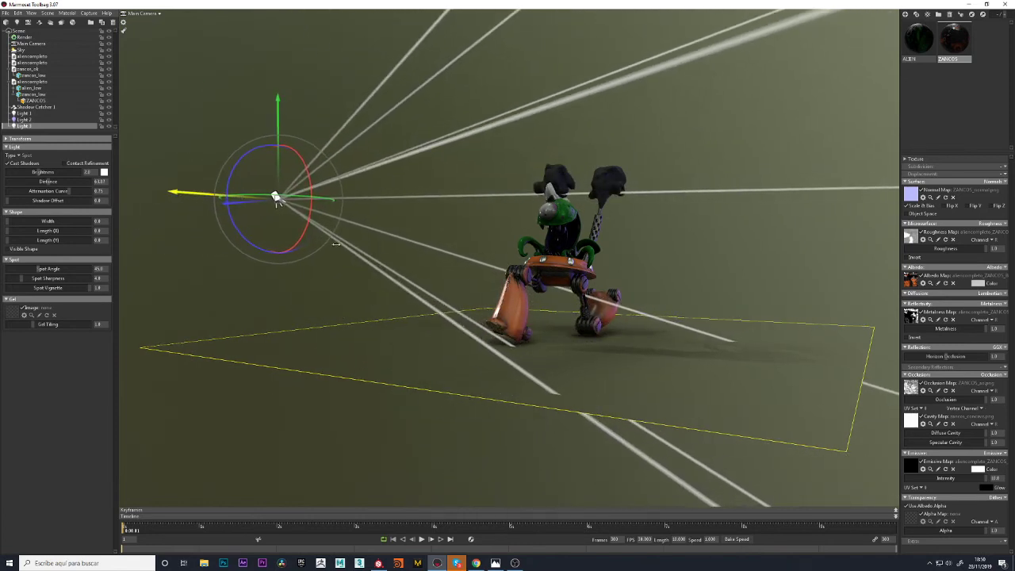
{"action": "scroll", "coordinate": [405, 287], "scroll_direction": "up", "scroll_amount": 2}
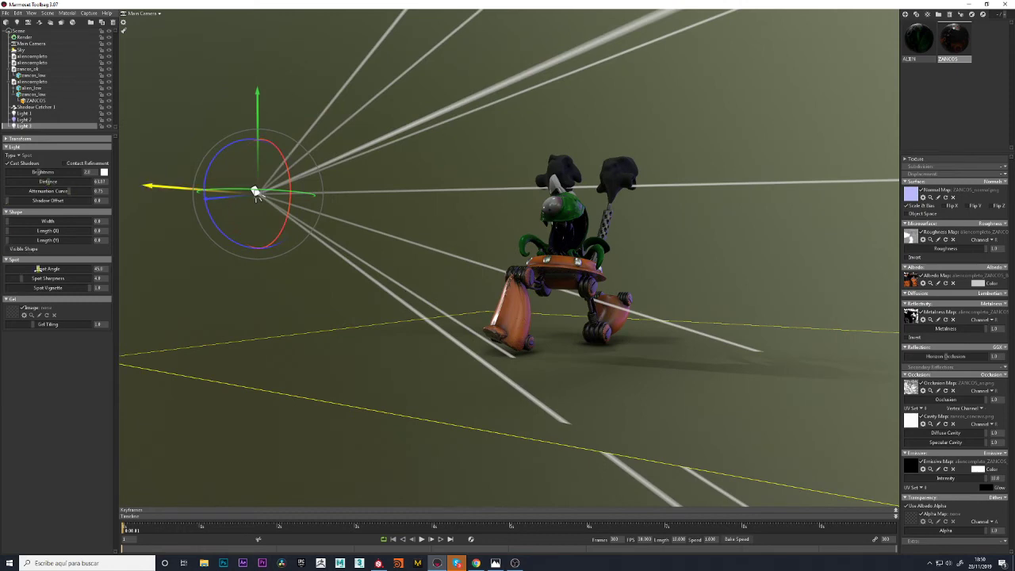
{"action": "left_click_drag", "start_coordinate": [36, 269], "coordinate": [13, 278]}
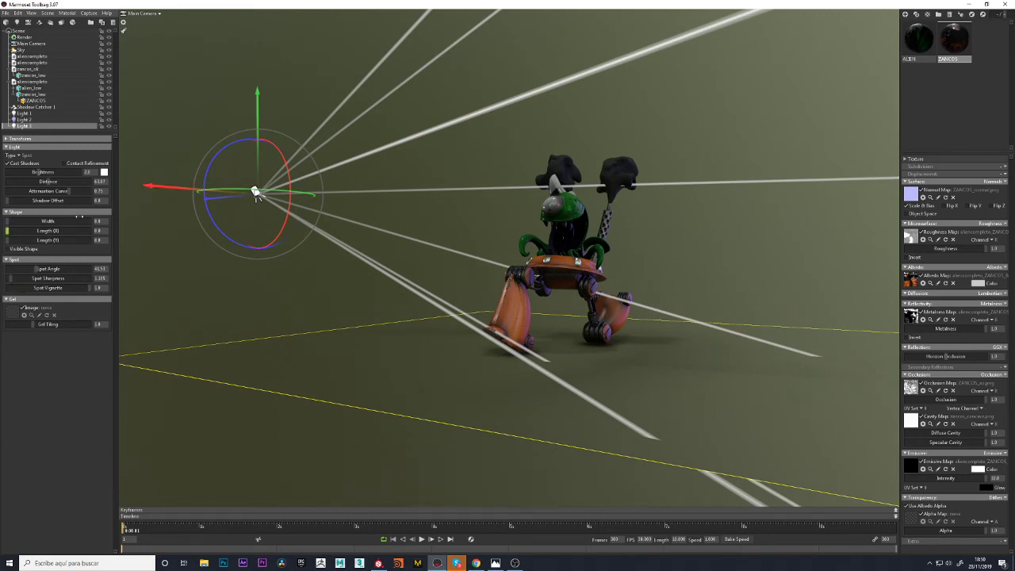
{"action": "left_click", "coordinate": [104, 171]}
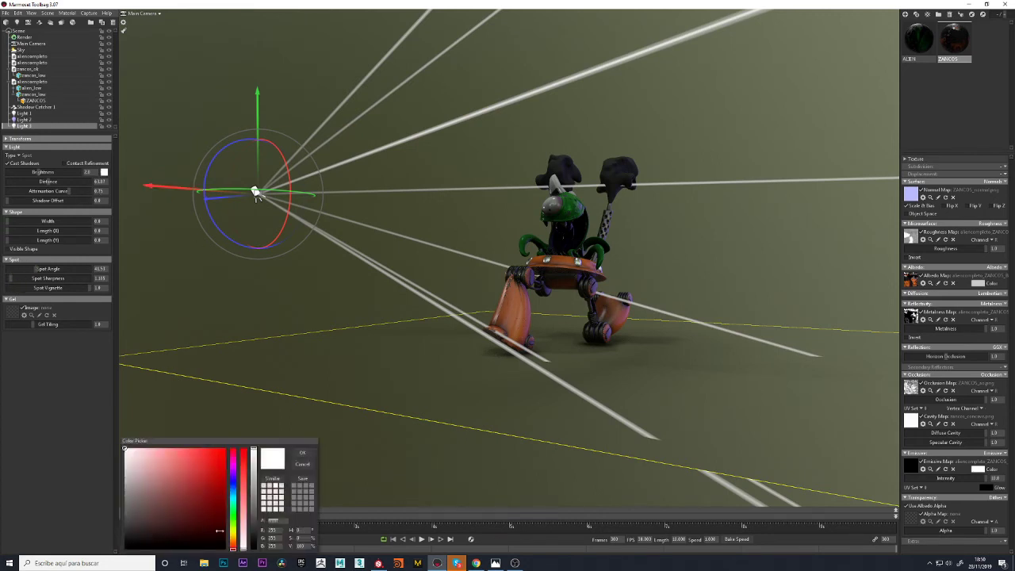
Colour the third light yellow, widen its shape, raise spot sharpness to about 6.45, and lengthen it
{"action": "left_click", "coordinate": [233, 534]}
{"action": "mouse_move", "coordinate": [172, 469]}
{"action": "left_mouse_down"}
{"action": "mouse_move", "coordinate": [190, 450]}
{"action": "mouse_move", "coordinate": [209, 449]}
{"action": "left_mouse_up"}
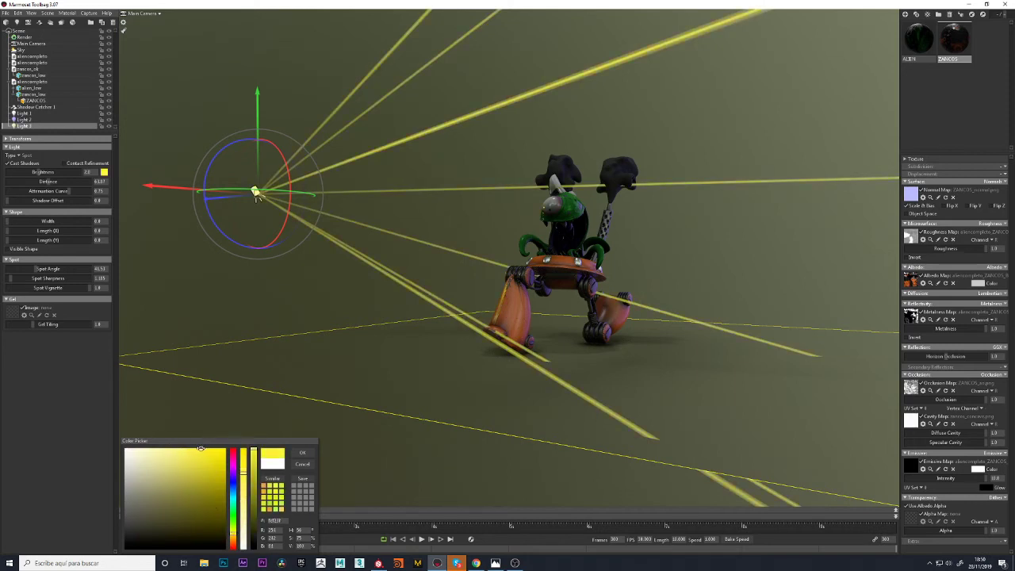
{"action": "left_click", "coordinate": [303, 453]}
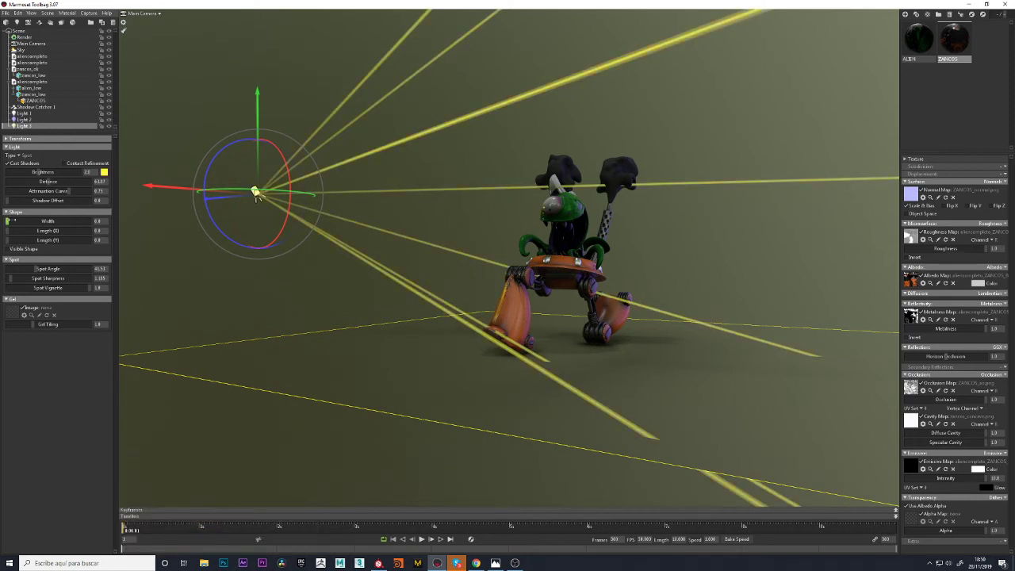
{"action": "left_click_drag", "start_coordinate": [8, 221], "coordinate": [33, 228]}
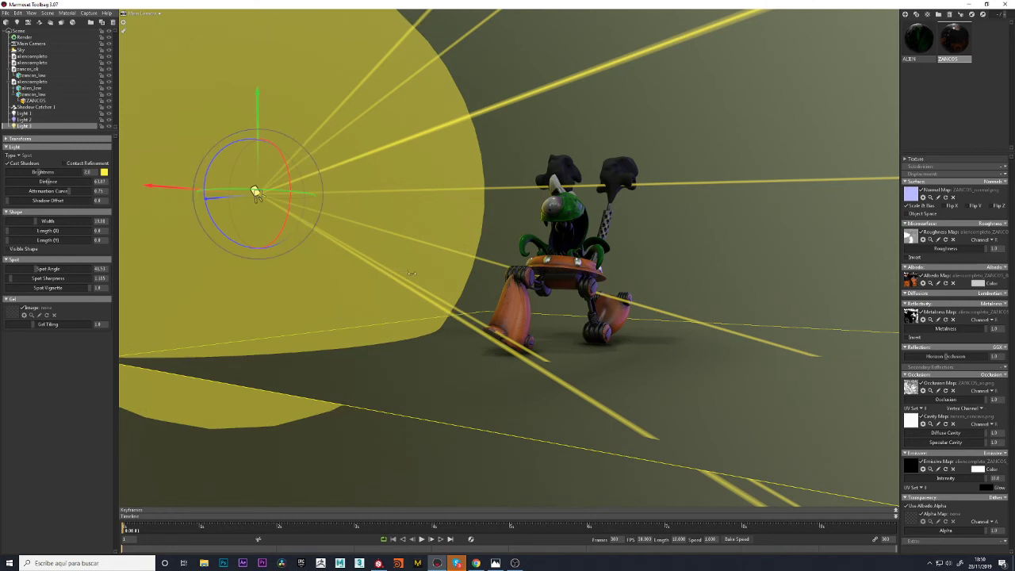
{"action": "left_click_drag", "start_coordinate": [13, 278], "coordinate": [26, 277]}
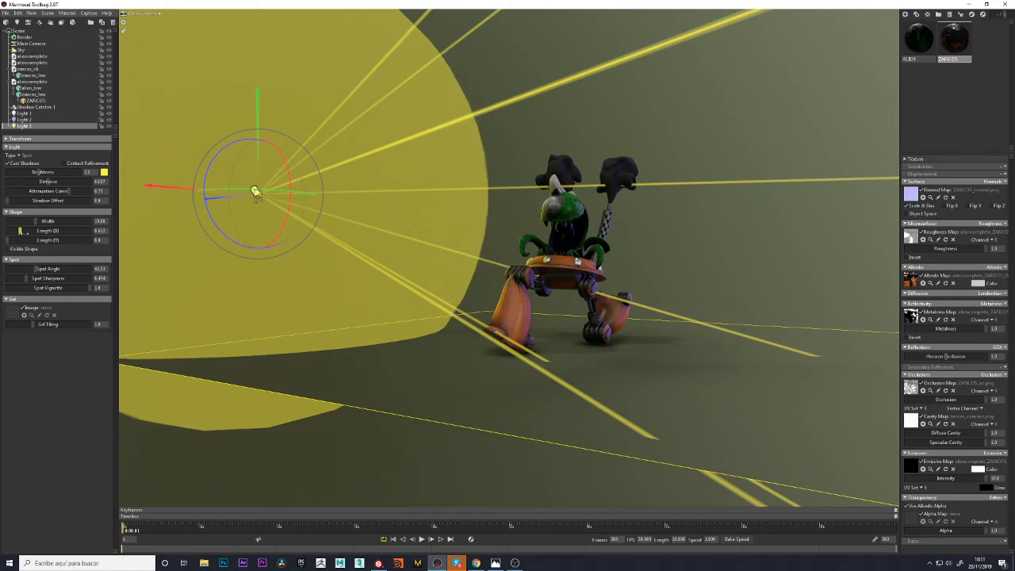
{"action": "mouse_move", "coordinate": [11, 240]}
{"action": "left_mouse_down"}
{"action": "mouse_move", "coordinate": [34, 240]}
{"action": "mouse_move", "coordinate": [16, 243]}
{"action": "left_mouse_up"}
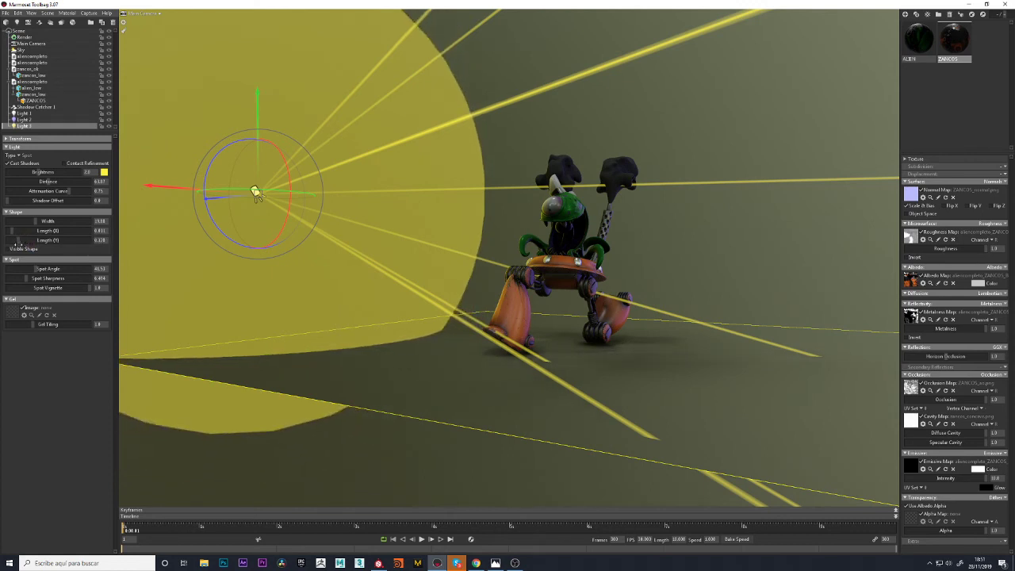
Lower the Shadow Catcher 1 floor plane beneath the character
{"action": "left_click", "coordinate": [648, 256]}
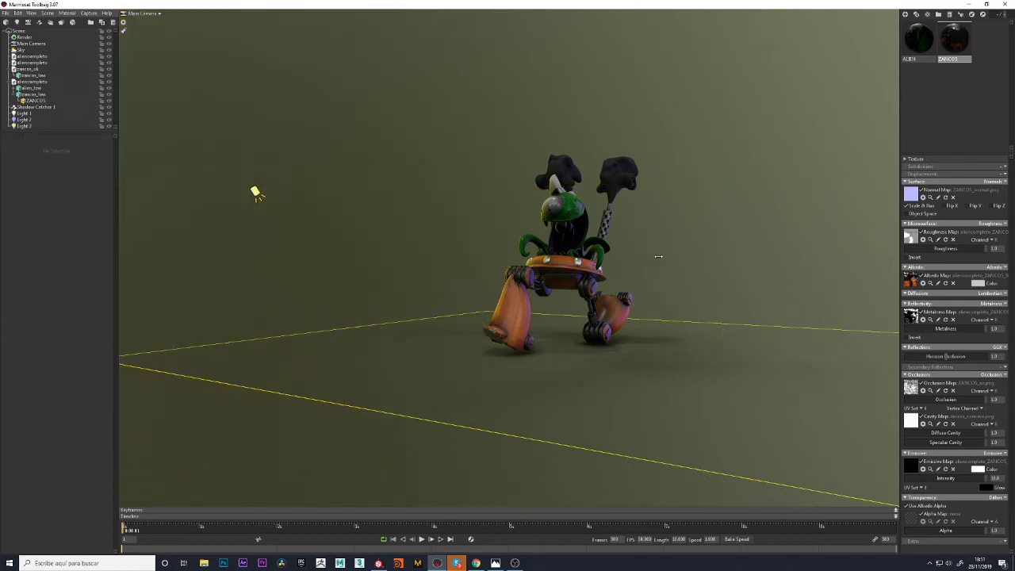
{"action": "left_click_drag", "start_coordinate": [673, 243], "coordinate": [641, 248]}
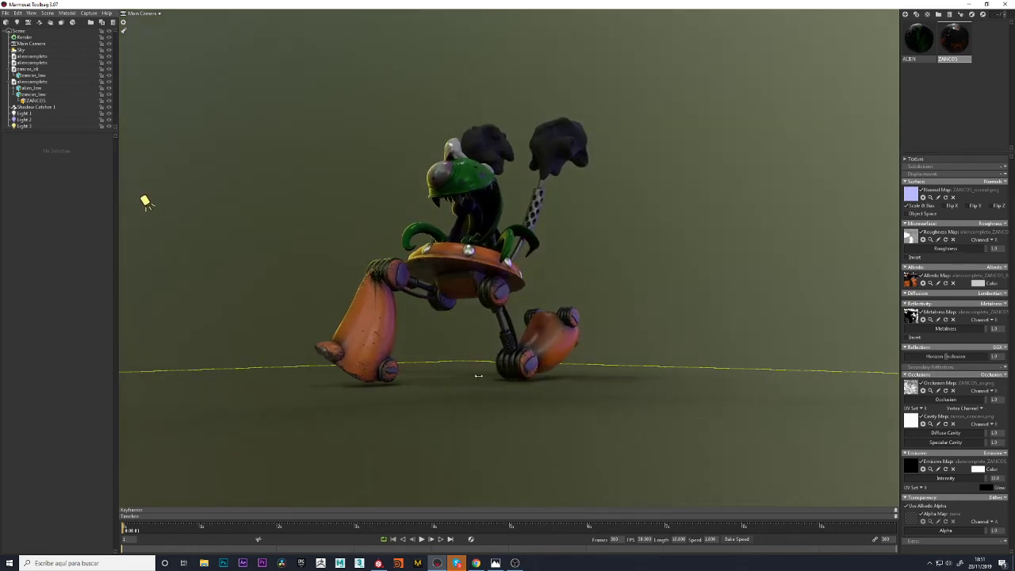
{"action": "left_click", "coordinate": [145, 200]}
{"action": "mouse_move", "coordinate": [464, 315]}
{"action": "left_mouse_down"}
{"action": "mouse_move", "coordinate": [632, 272]}
{"action": "mouse_move", "coordinate": [563, 270]}
{"action": "left_mouse_up"}
{"action": "scroll", "coordinate": [586, 268], "scroll_direction": "up", "scroll_amount": 3}
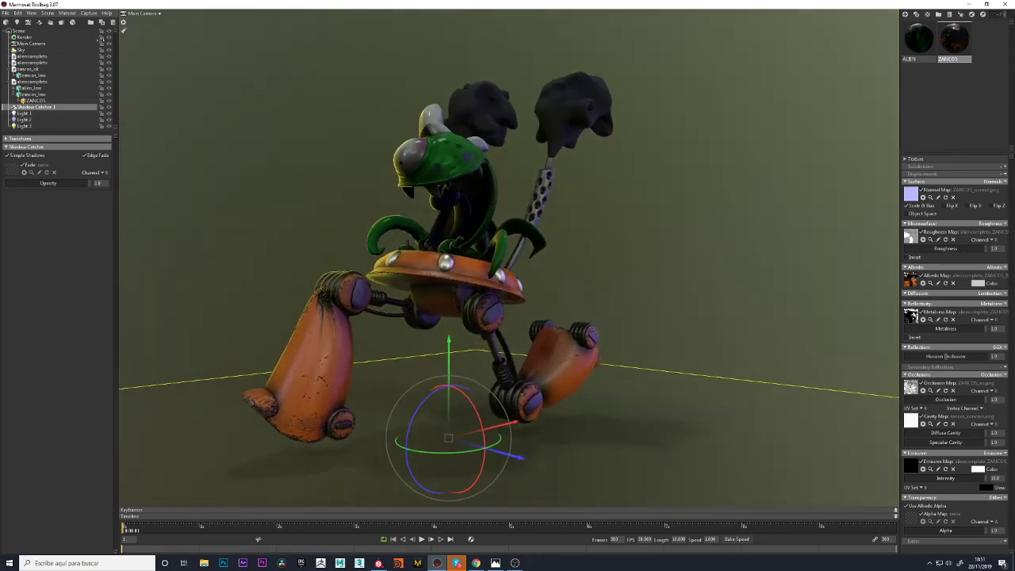
Turn on the Main Camera's Safe Frame at opacity 1.0 and enable Depth of Field
{"action": "left_click", "coordinate": [33, 44]}
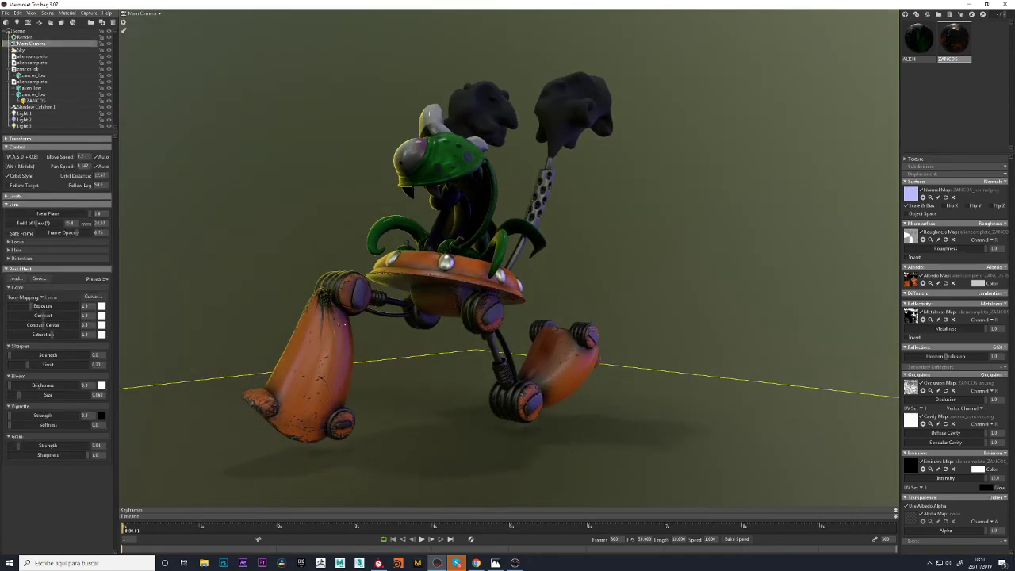
{"action": "mouse_move", "coordinate": [657, 274]}
{"action": "left_mouse_down"}
{"action": "mouse_move", "coordinate": [737, 199]}
{"action": "mouse_move", "coordinate": [426, 267]}
{"action": "mouse_move", "coordinate": [340, 270]}
{"action": "mouse_move", "coordinate": [686, 292]}
{"action": "mouse_move", "coordinate": [652, 289]}
{"action": "mouse_move", "coordinate": [663, 284]}
{"action": "left_mouse_up"}
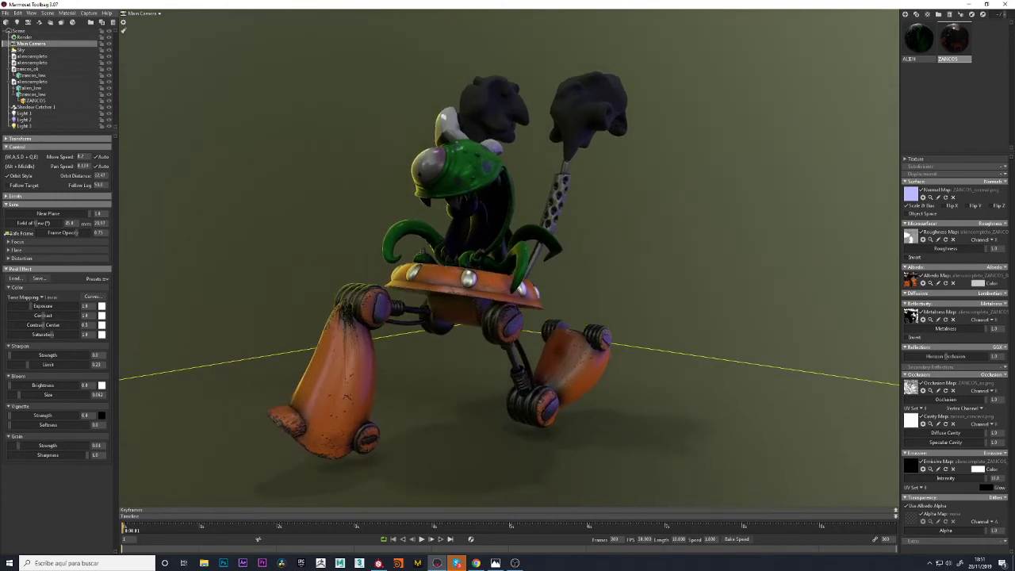
{"action": "left_click", "coordinate": [8, 234]}
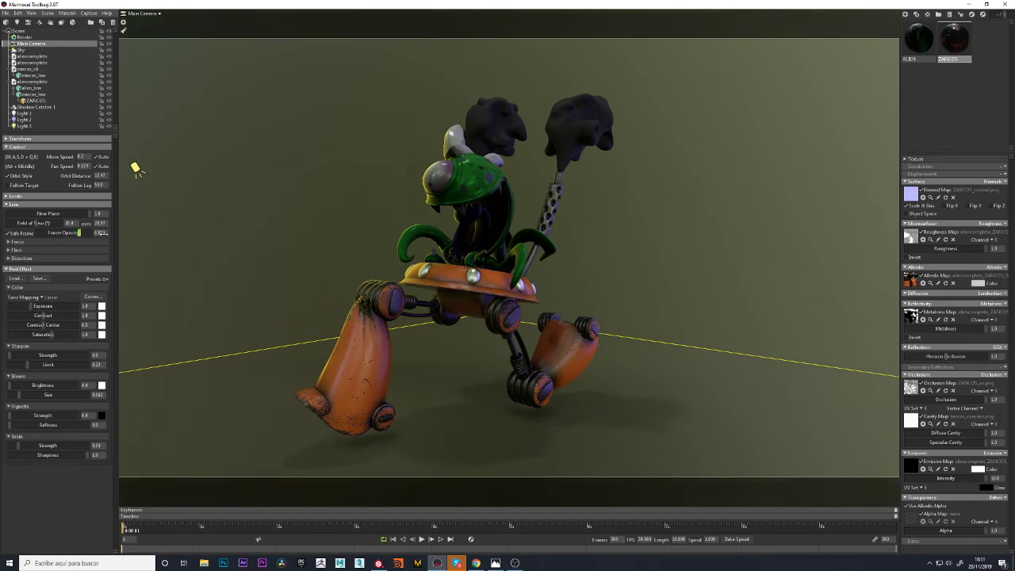
{"action": "left_click_drag", "start_coordinate": [76, 232], "coordinate": [127, 240]}
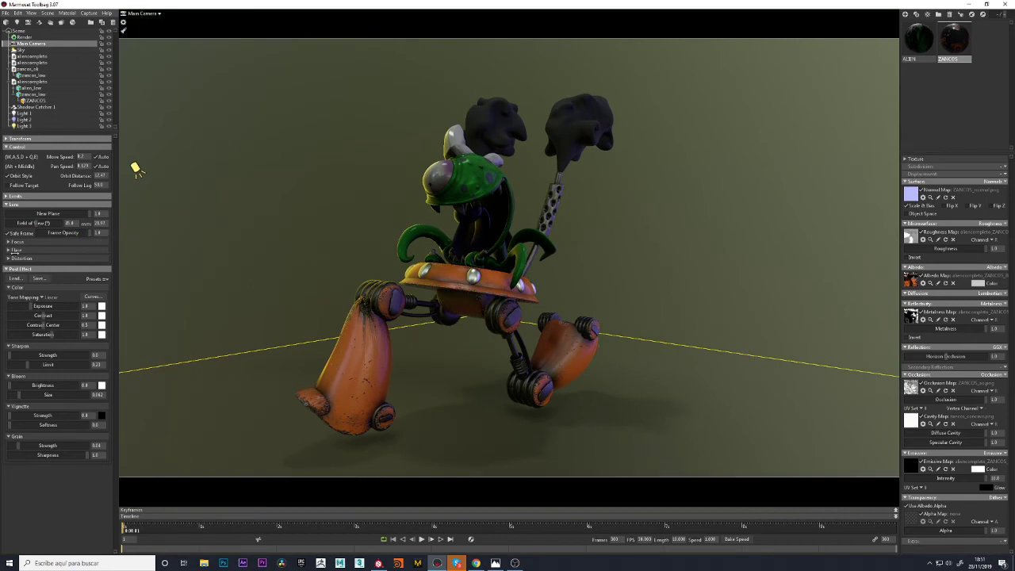
{"action": "left_click", "coordinate": [8, 241]}
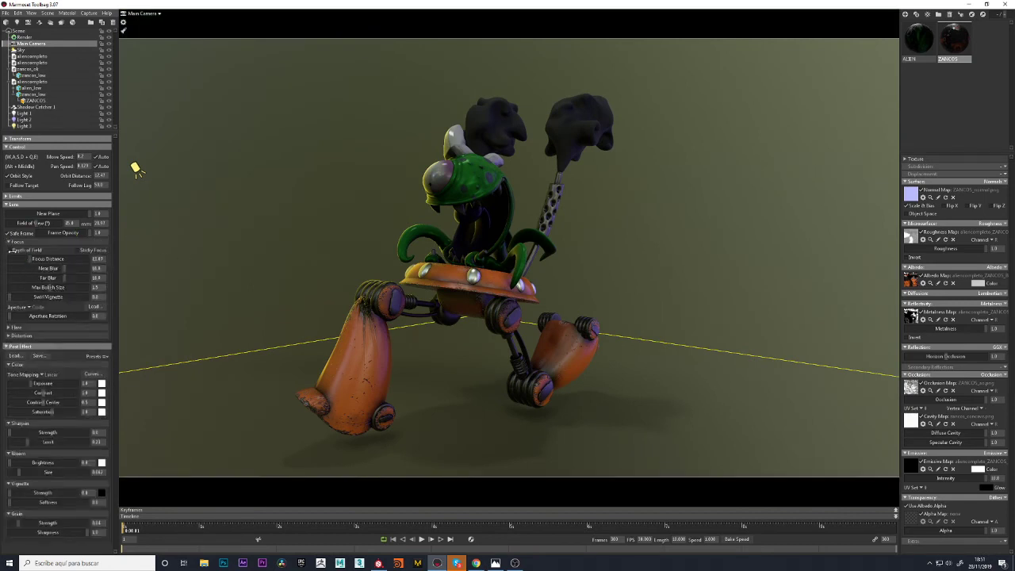
Bring the front head into focus and adjust the background blur strength
{"action": "left_click", "coordinate": [9, 250]}
{"action": "left_click_drag", "start_coordinate": [458, 250], "coordinate": [457, 250]}
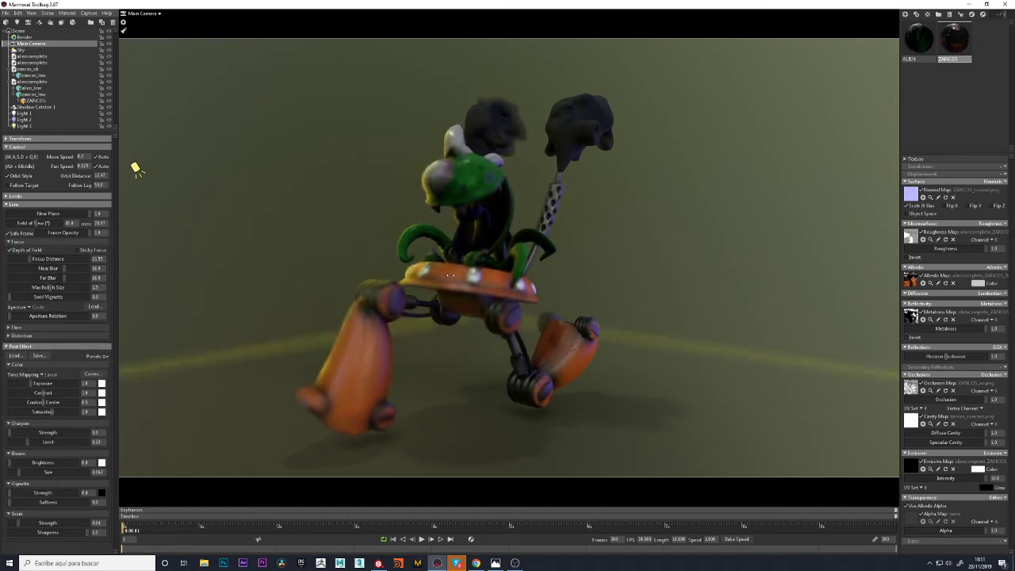
{"action": "left_click", "coordinate": [442, 178]}
{"action": "left_click", "coordinate": [431, 288]}
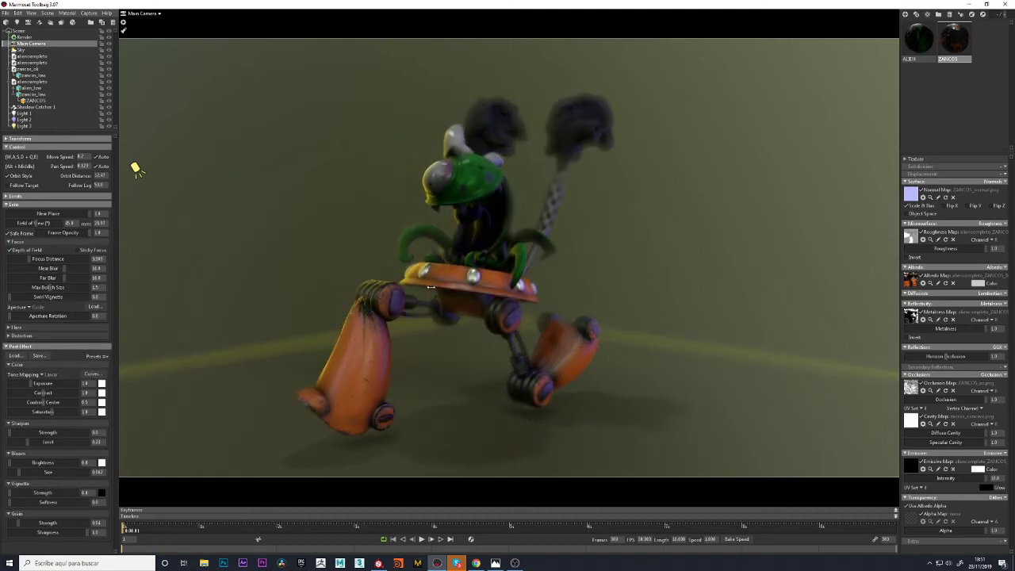
{"action": "left_click", "coordinate": [445, 214]}
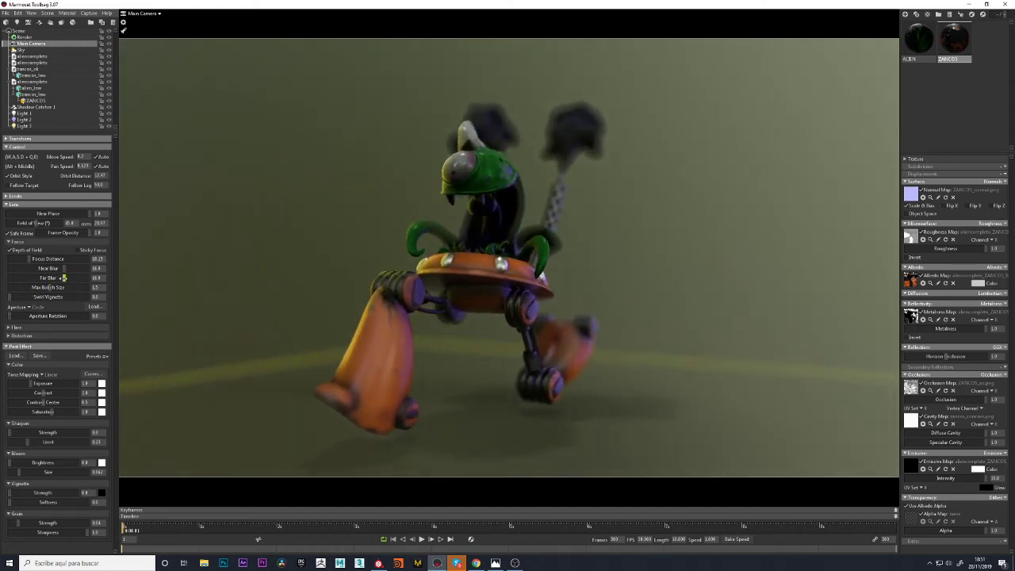
{"action": "mouse_move", "coordinate": [61, 278]}
{"action": "left_mouse_down"}
{"action": "mouse_move", "coordinate": [66, 270]}
{"action": "mouse_move", "coordinate": [41, 278]}
{"action": "left_mouse_up"}
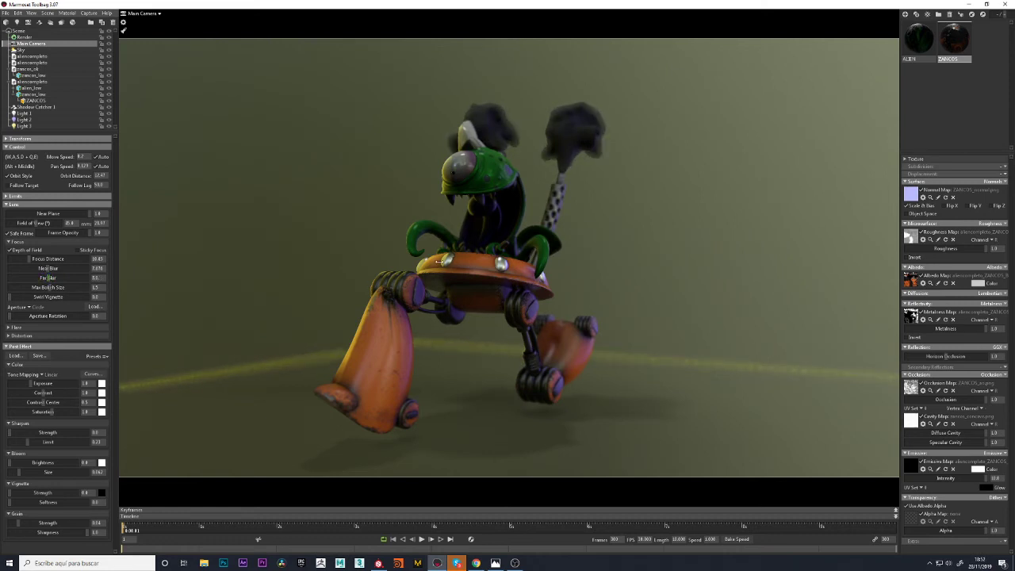
Fine-tune Focus Distance to about 10.2 and Far Blur to about 5 so the ears soften
{"action": "left_click", "coordinate": [426, 227]}
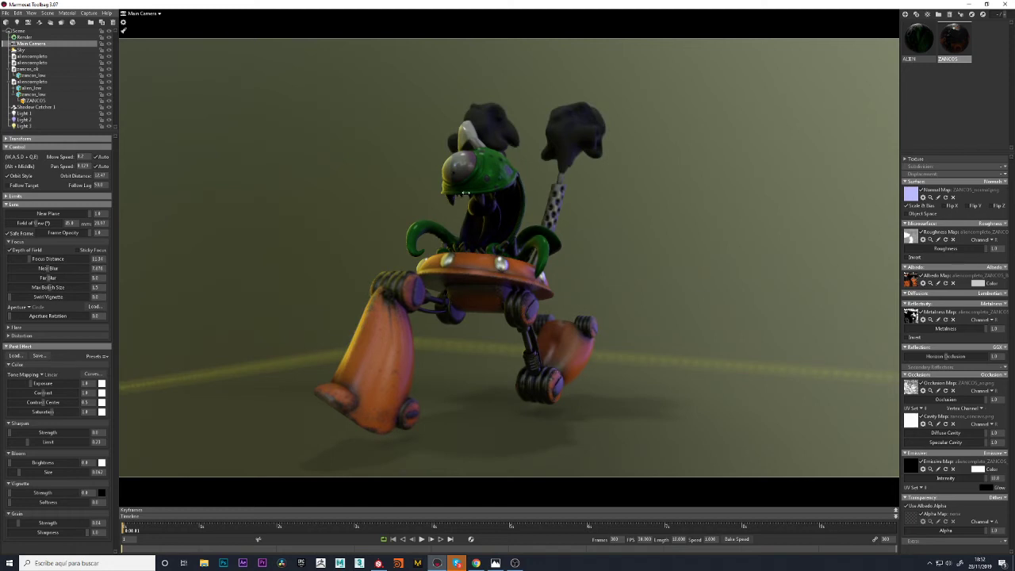
{"action": "left_click", "coordinate": [467, 184]}
{"action": "left_click", "coordinate": [431, 242]}
{"action": "left_click", "coordinate": [449, 257]}
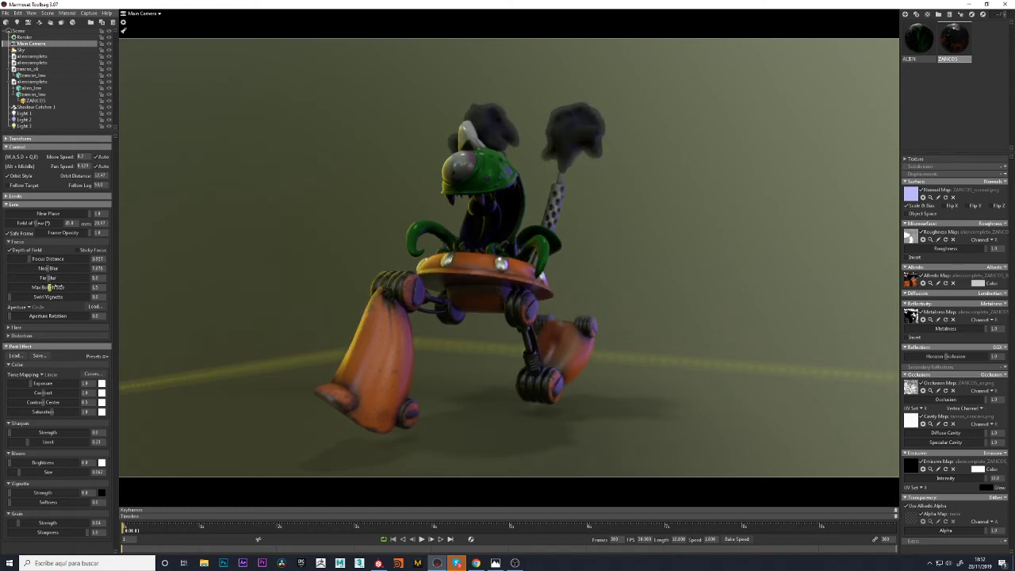
{"action": "left_click_drag", "start_coordinate": [49, 278], "coordinate": [29, 258]}
{"action": "left_click_drag", "start_coordinate": [474, 184], "coordinate": [476, 190]}
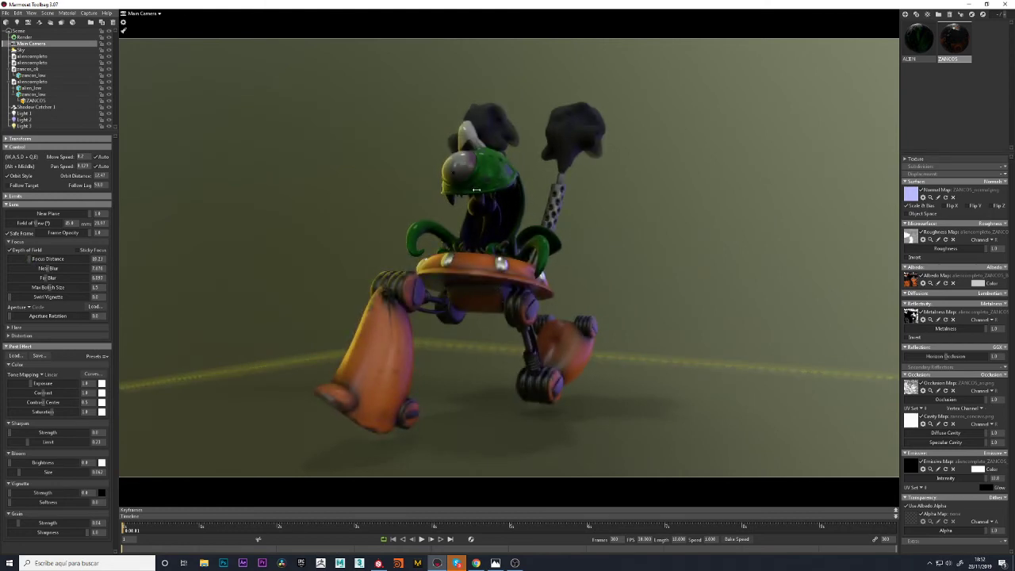
{"action": "left_click_drag", "start_coordinate": [493, 370], "coordinate": [476, 375]}
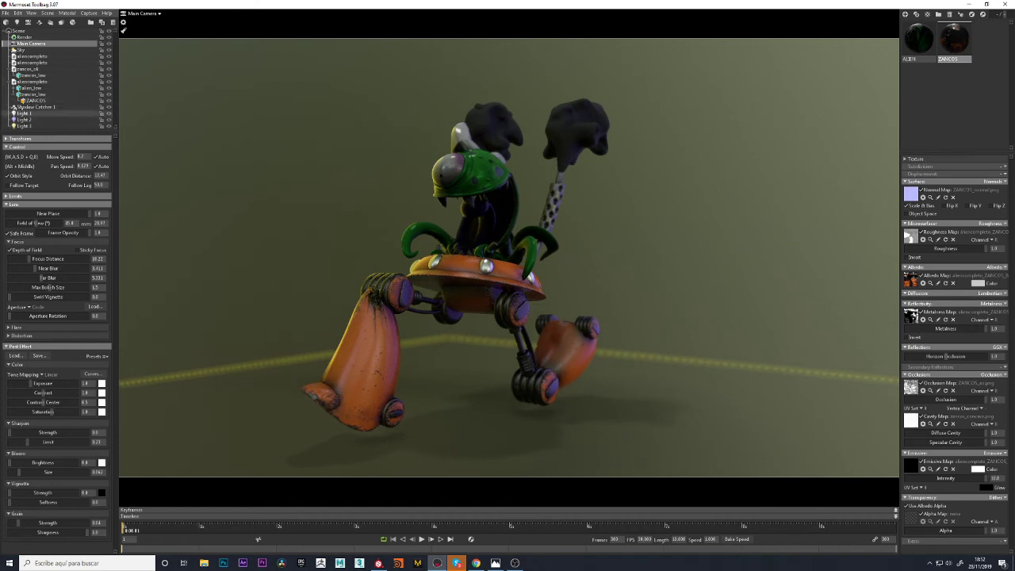
{"action": "left_click", "coordinate": [24, 69]}
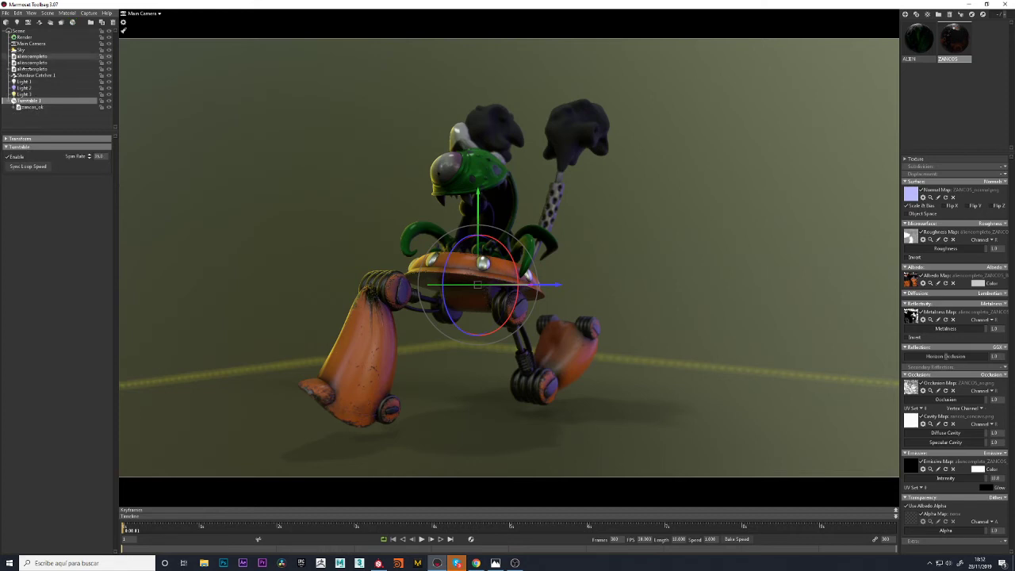
Check the aliencompleto models and Turntable 1 settings while the character spins in place
{"action": "left_click", "coordinate": [24, 63]}
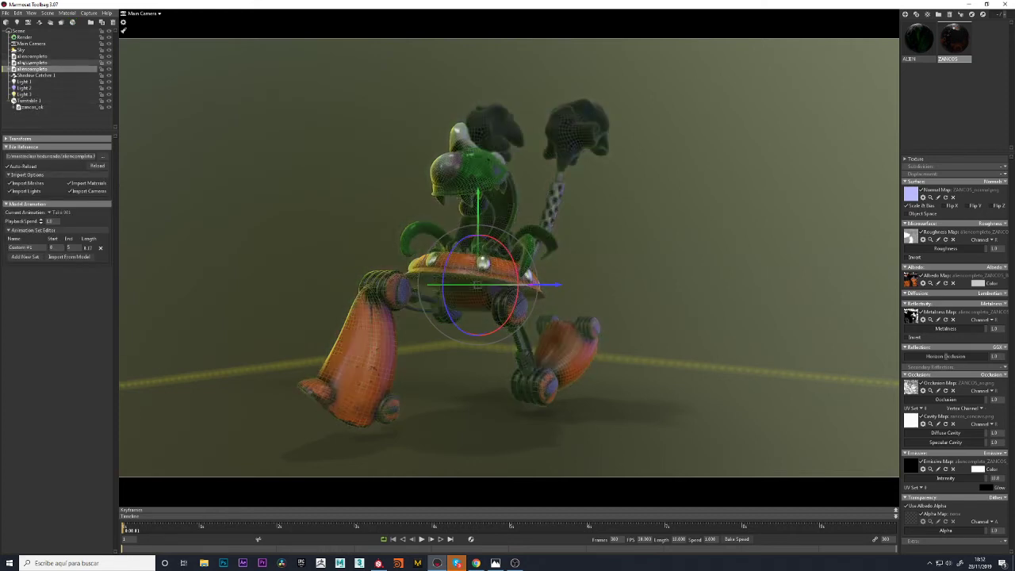
{"action": "left_click", "coordinate": [23, 69]}
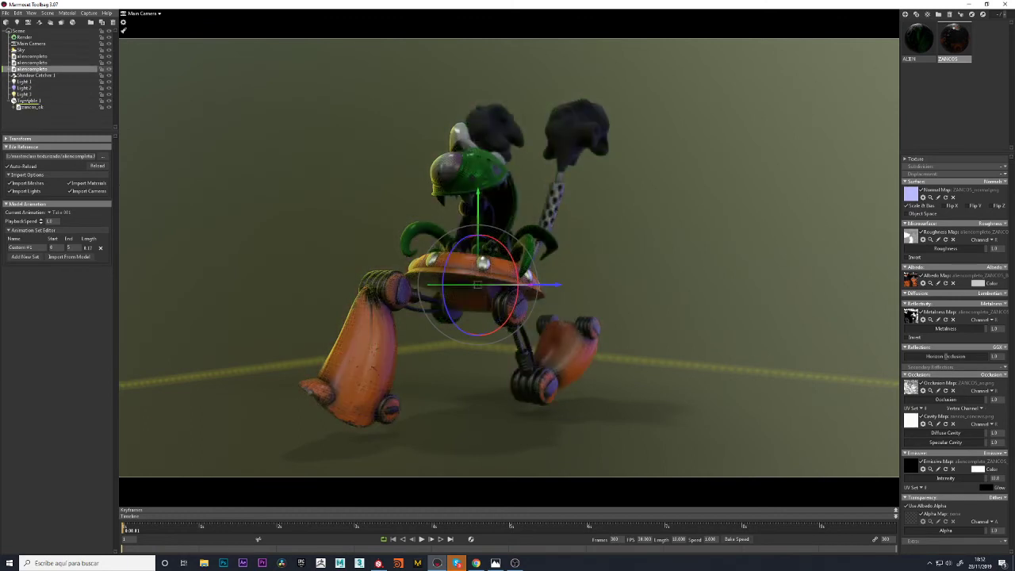
{"action": "left_click", "coordinate": [29, 95]}
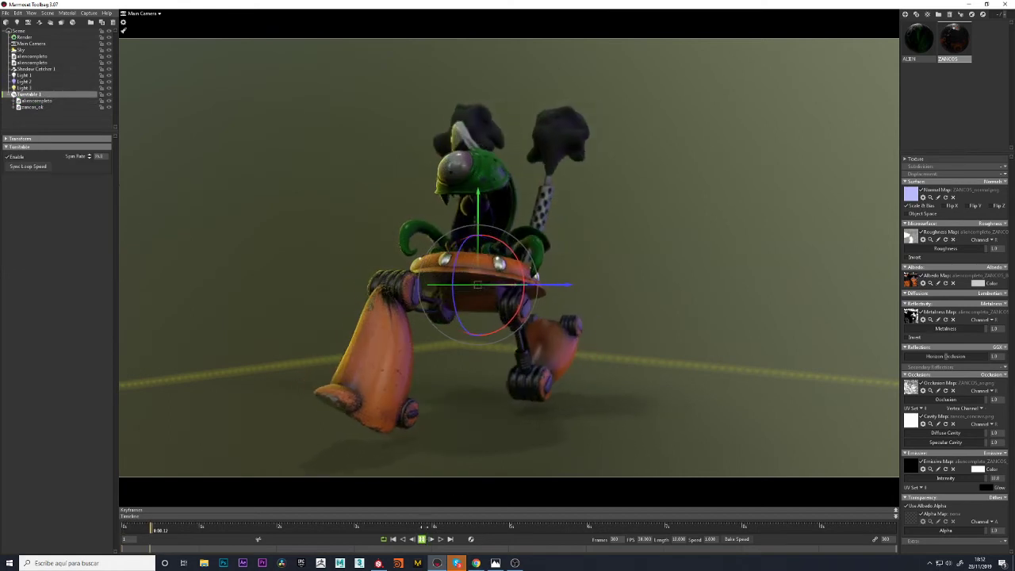
{"action": "left_click", "coordinate": [333, 224]}
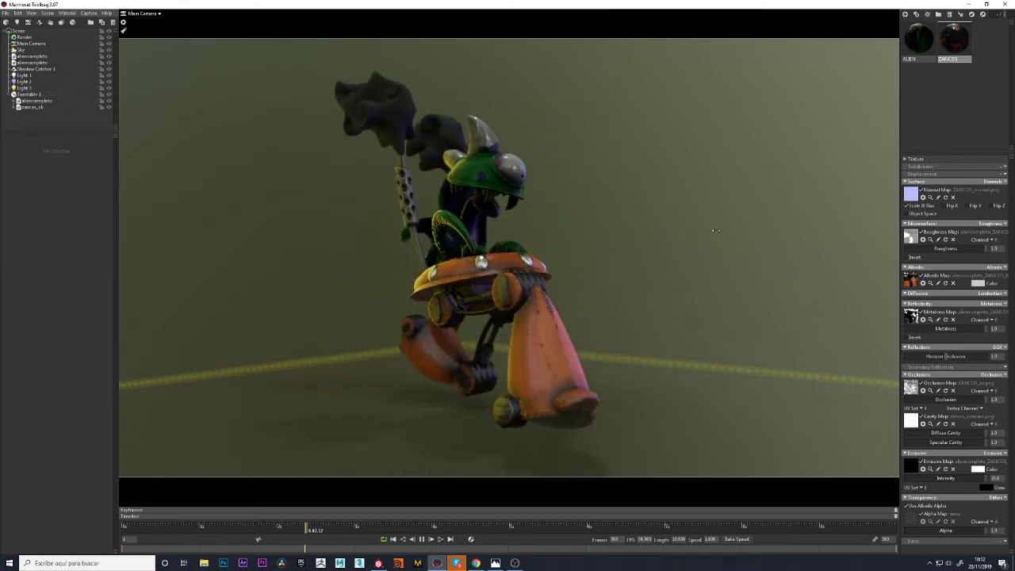
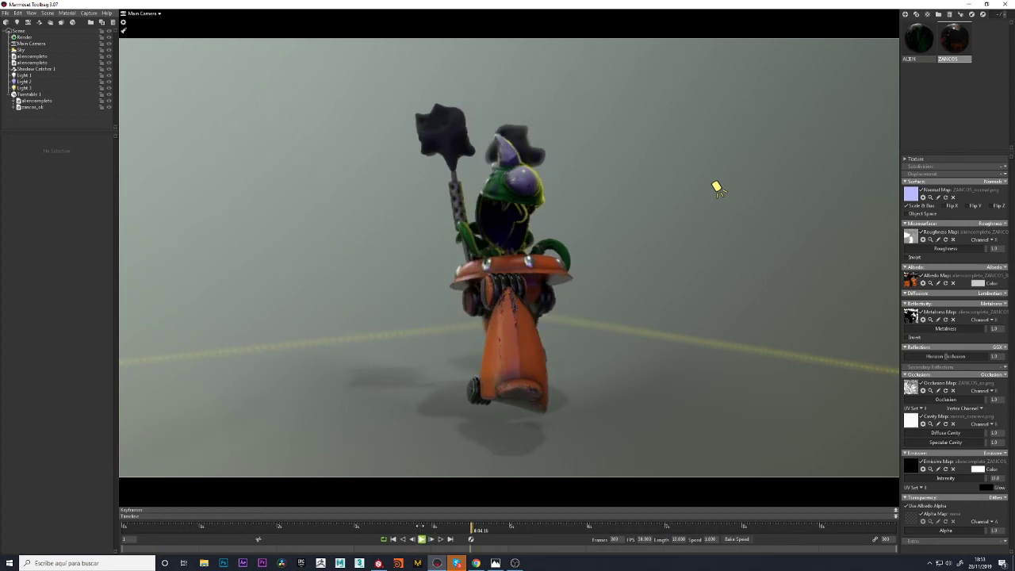
Scrub back on the timeline, swing the sky lighting around the robot alien, dolly the camera closer, and play the turntable
{"action": "left_click_drag", "start_coordinate": [182, 542], "coordinate": [79, 551]}
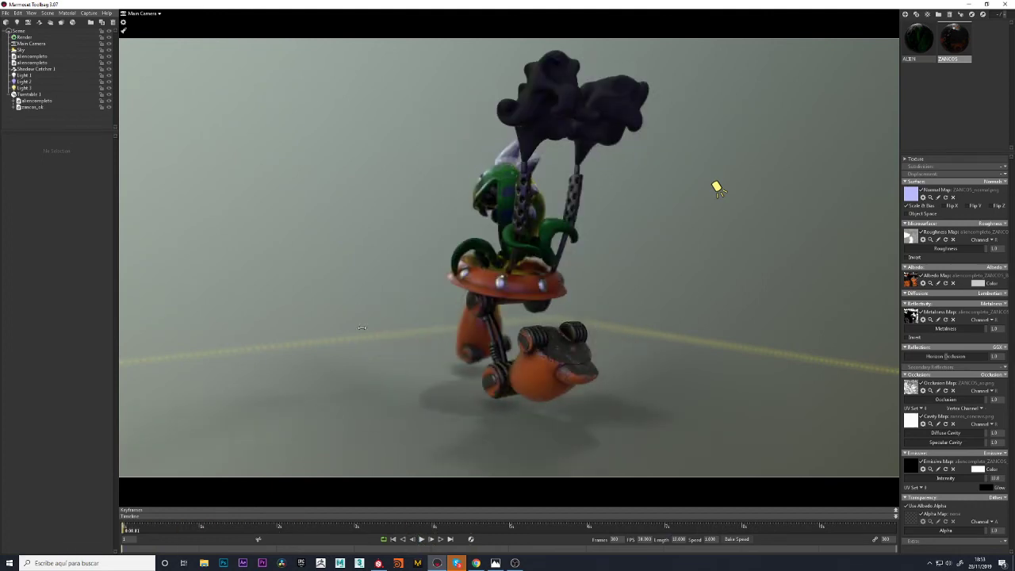
{"action": "left_click_drag", "start_coordinate": [411, 317], "coordinate": [486, 312], "text": "shift"}
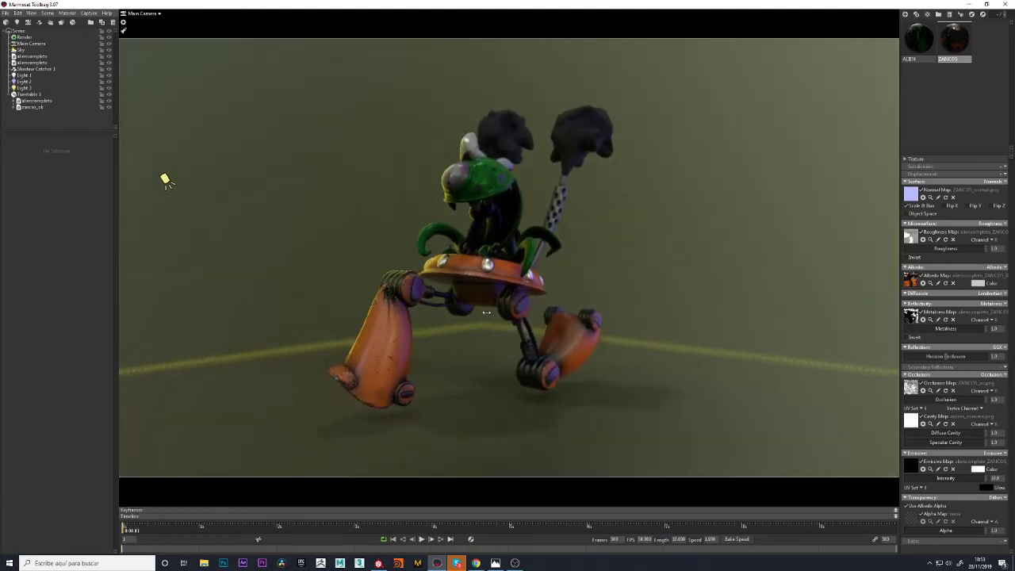
{"action": "left_click_drag", "start_coordinate": [468, 249], "coordinate": [468, 185]}
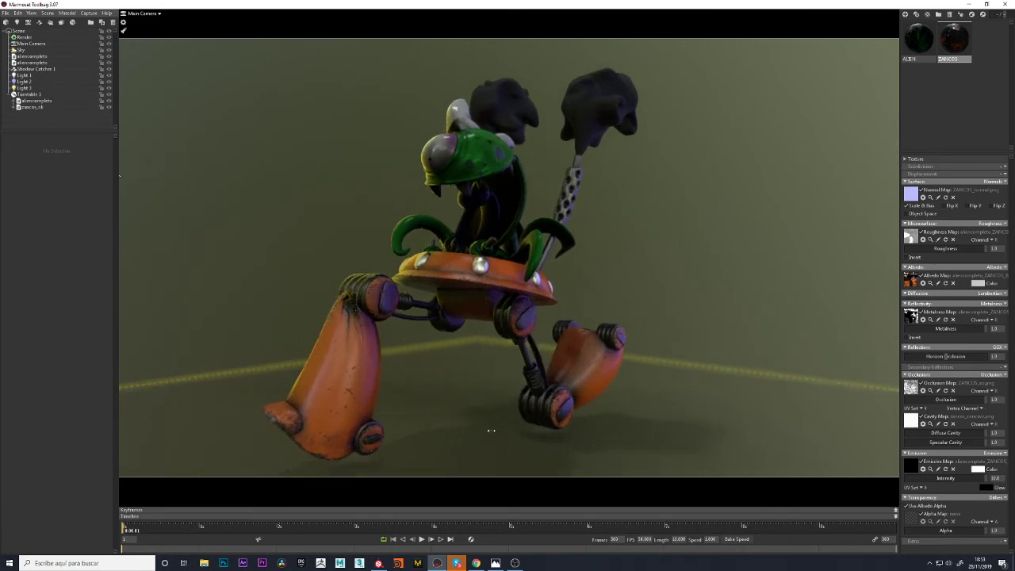
{"action": "key", "text": "space"}
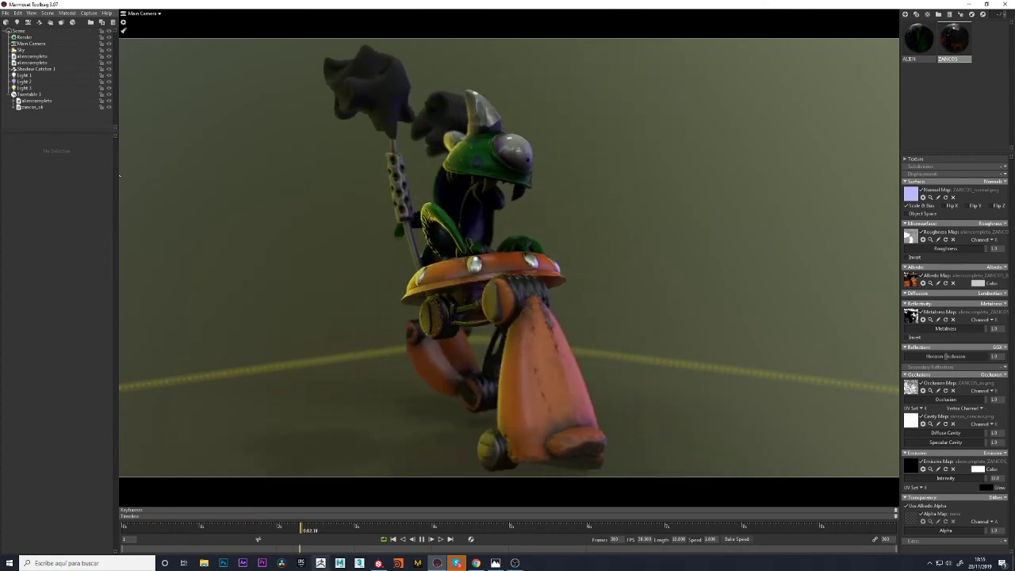
Bring the OBS recording software to the front from the taskbar
{"action": "left_click", "coordinate": [514, 564]}
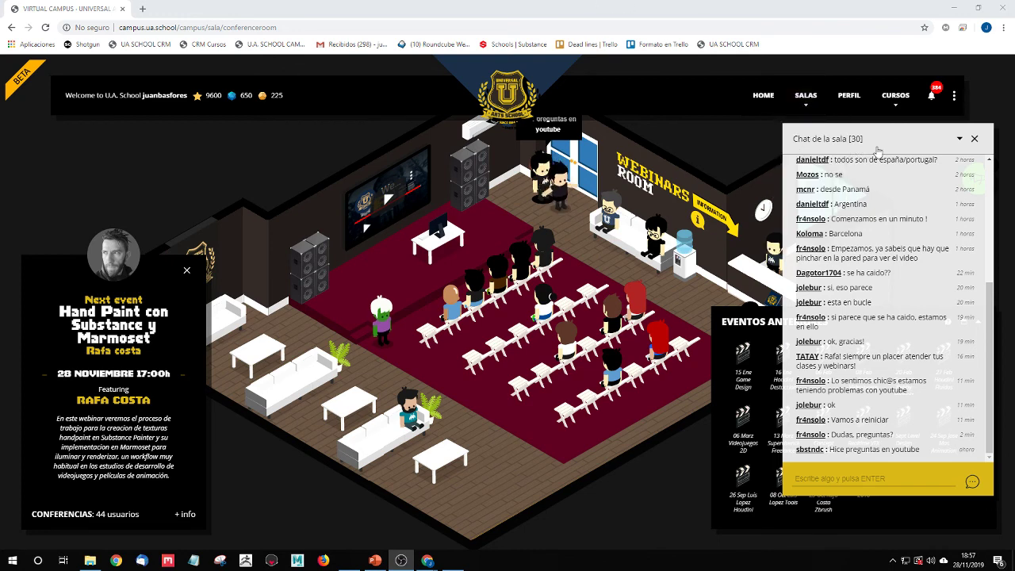
{"action": "left_click_drag", "start_coordinate": [877, 147], "coordinate": [837, 155]}
{"action": "left_click", "coordinate": [838, 157]}
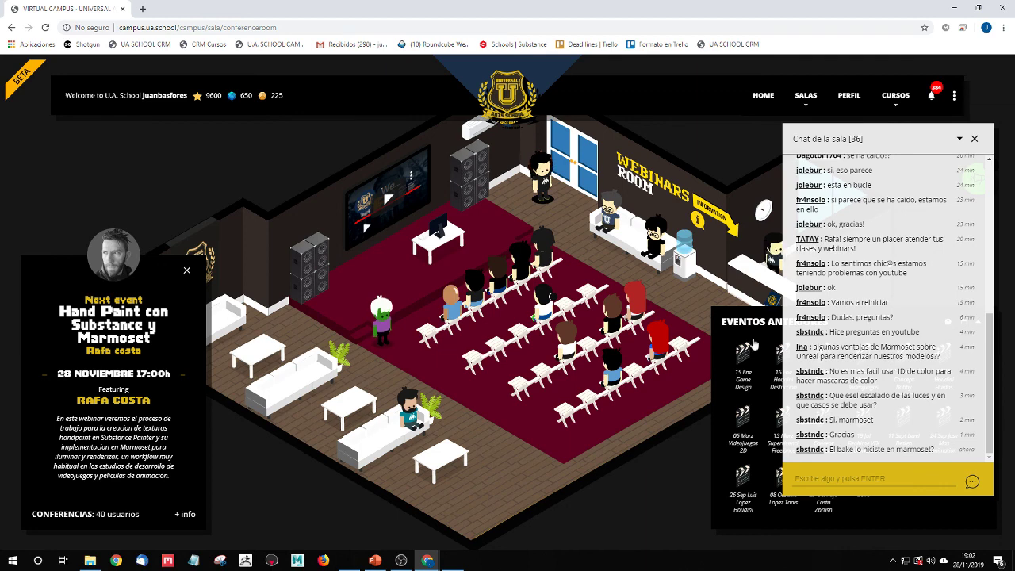
{"action": "scroll", "coordinate": [901, 235], "scroll_direction": "up", "scroll_amount": 10}
{"action": "scroll", "coordinate": [901, 235], "scroll_direction": "up", "scroll_amount": 5}
{"action": "scroll", "coordinate": [884, 268], "scroll_direction": "up", "scroll_amount": 2}
{"action": "scroll", "coordinate": [885, 270], "scroll_direction": "up", "scroll_amount": 1}
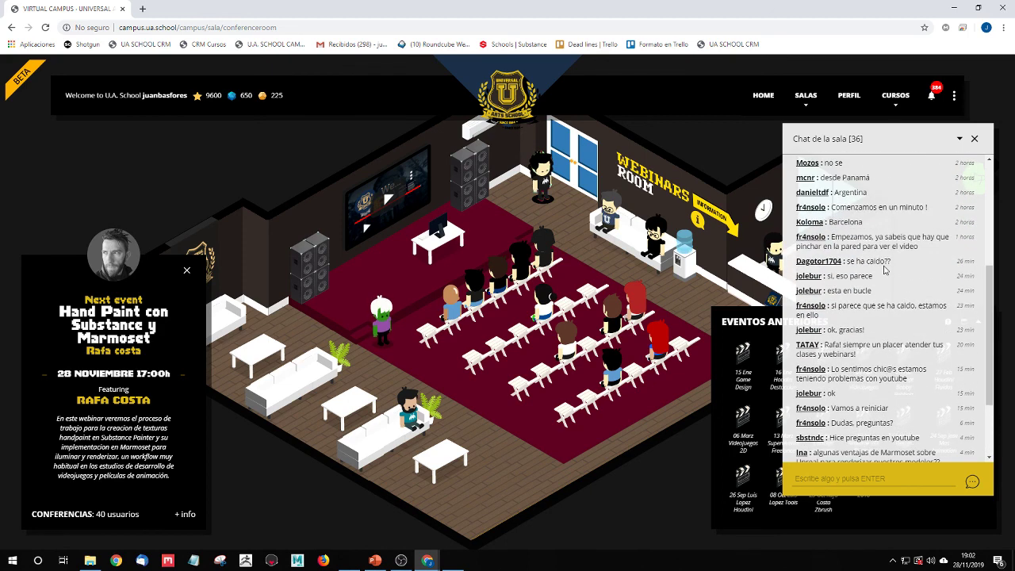
{"action": "scroll", "coordinate": [884, 269], "scroll_direction": "up", "scroll_amount": 2}
{"action": "scroll", "coordinate": [885, 269], "scroll_direction": "up", "scroll_amount": 1}
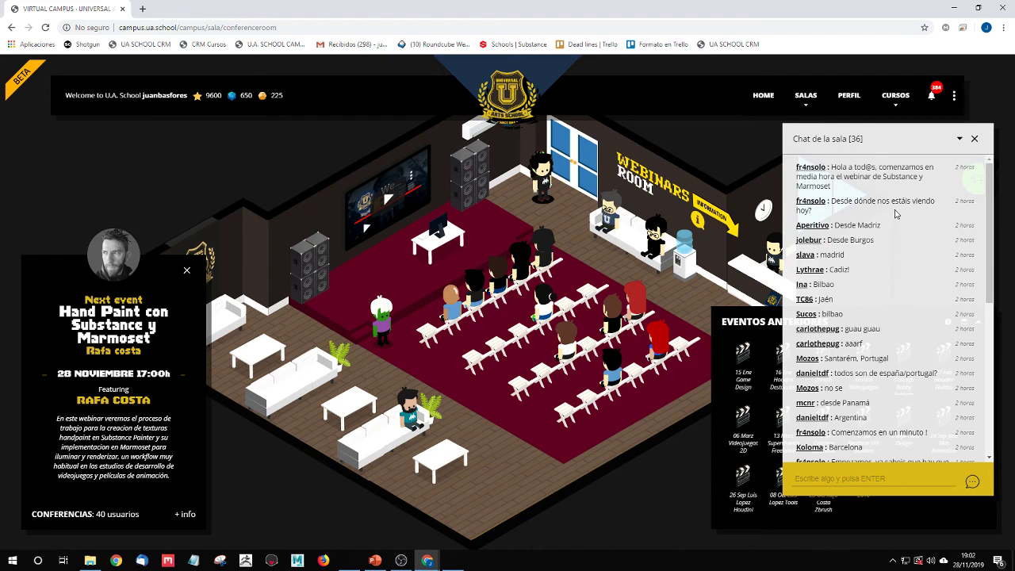
{"action": "scroll", "coordinate": [897, 215], "scroll_direction": "down", "scroll_amount": 1}
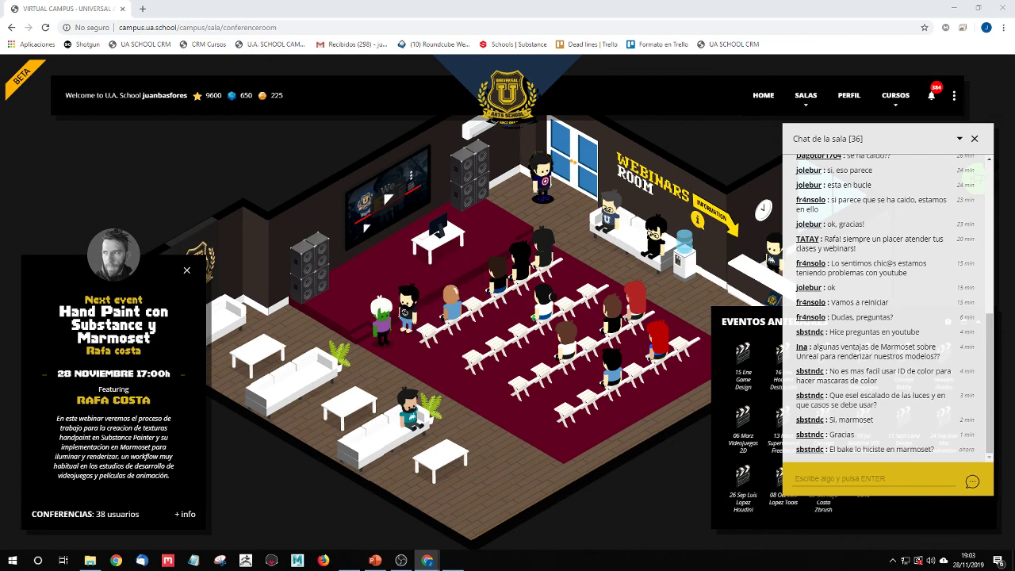
Open the ua.school home page in its own browser tab, then go back to the VIRTUAL CAMPUS tab
{"action": "mouse_move", "coordinate": [1014, 242]}
{"action": "left_mouse_down"}
{"action": "mouse_move", "coordinate": [626, 242]}
{"action": "mouse_move", "coordinate": [190, 9]}
{"action": "left_mouse_up"}
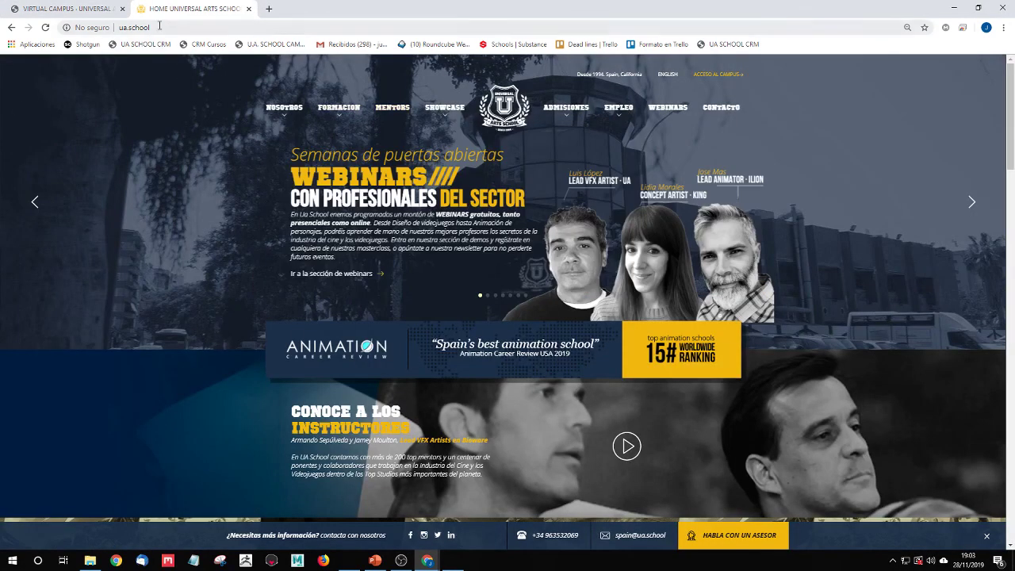
{"action": "key", "text": "ctrl+l"}
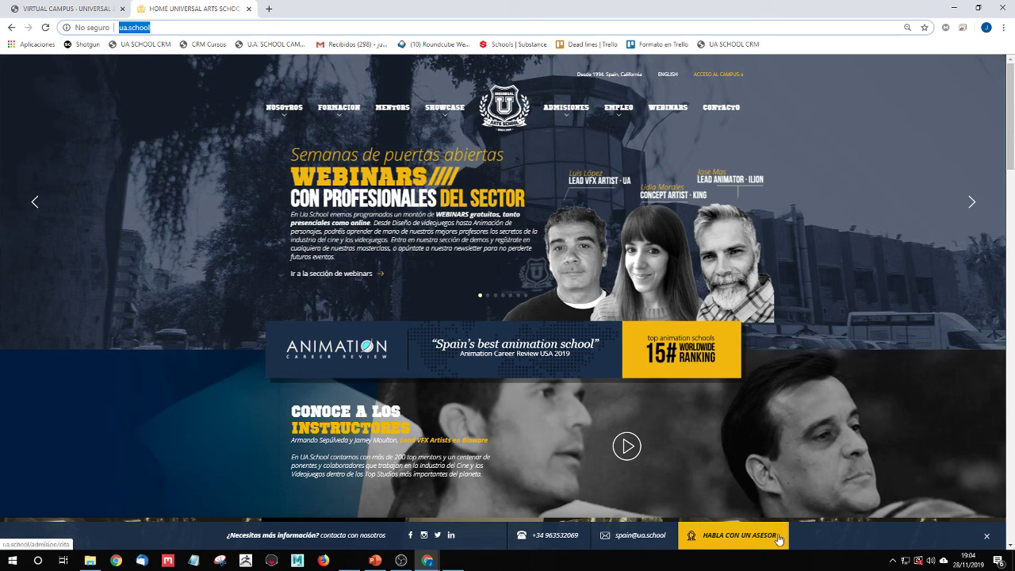
{"action": "left_click", "coordinate": [64, 8]}
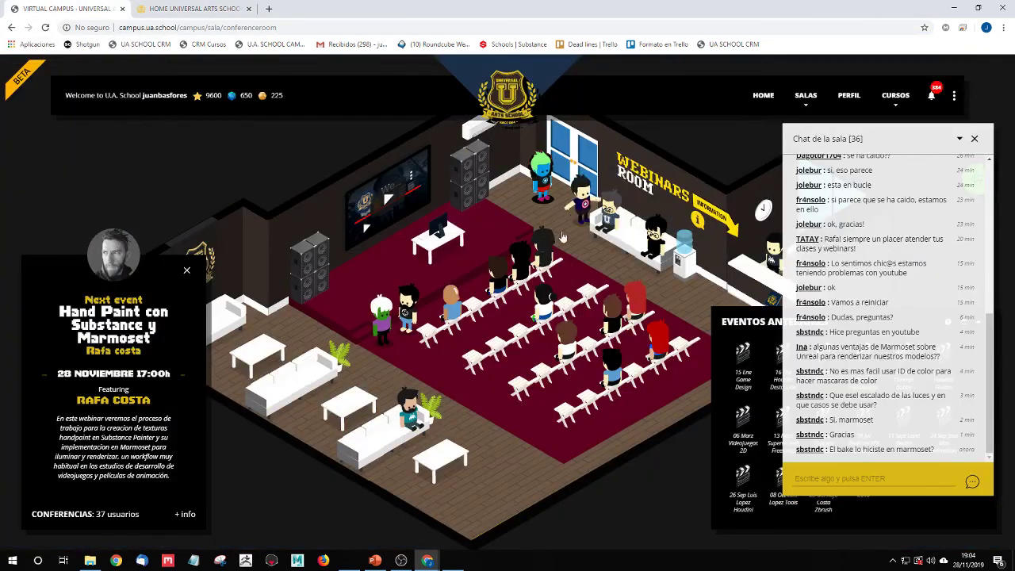